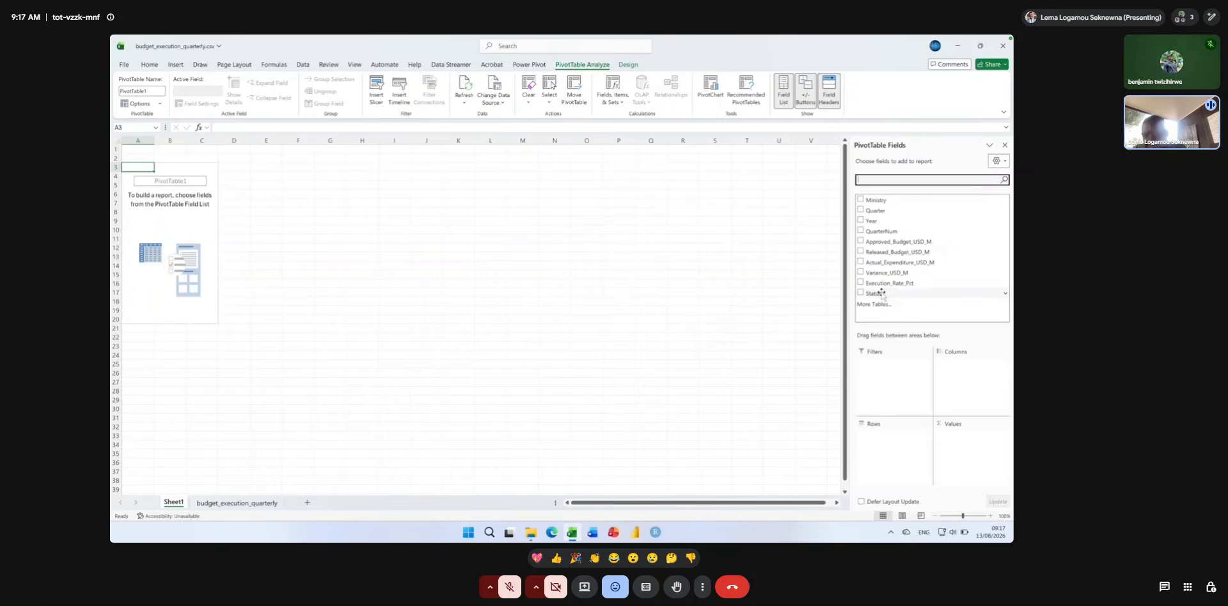
Add the Status field to both the Rows and Values areas of the PivotTable to count records by status.
drag(881, 293, 893, 450)
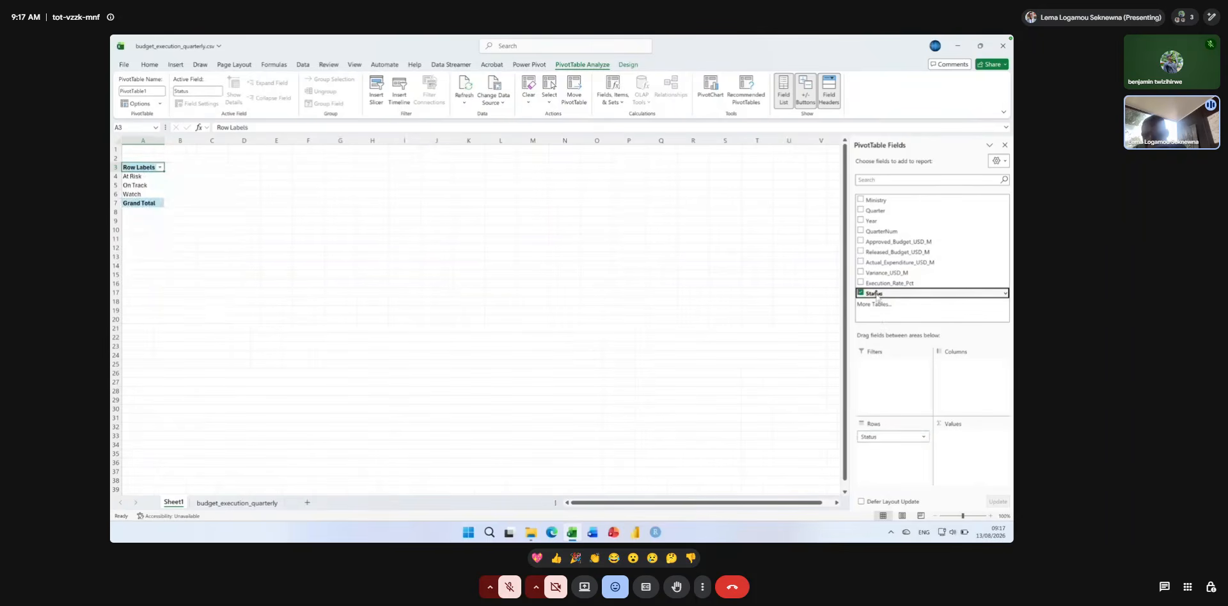
drag(918, 325, 964, 449)
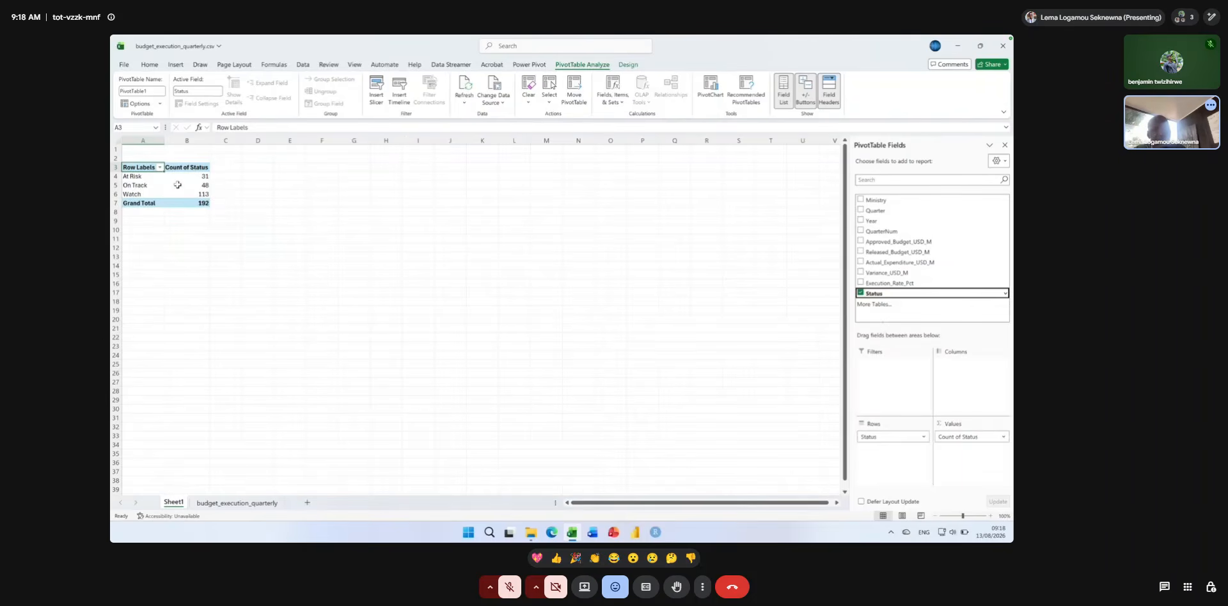
Enlarge the sheet view to 150% and insert a Doughnut PivotChart based on the status counts.
click(990, 516)
click(990, 517)
click(990, 516)
click(990, 516)
click(990, 517)
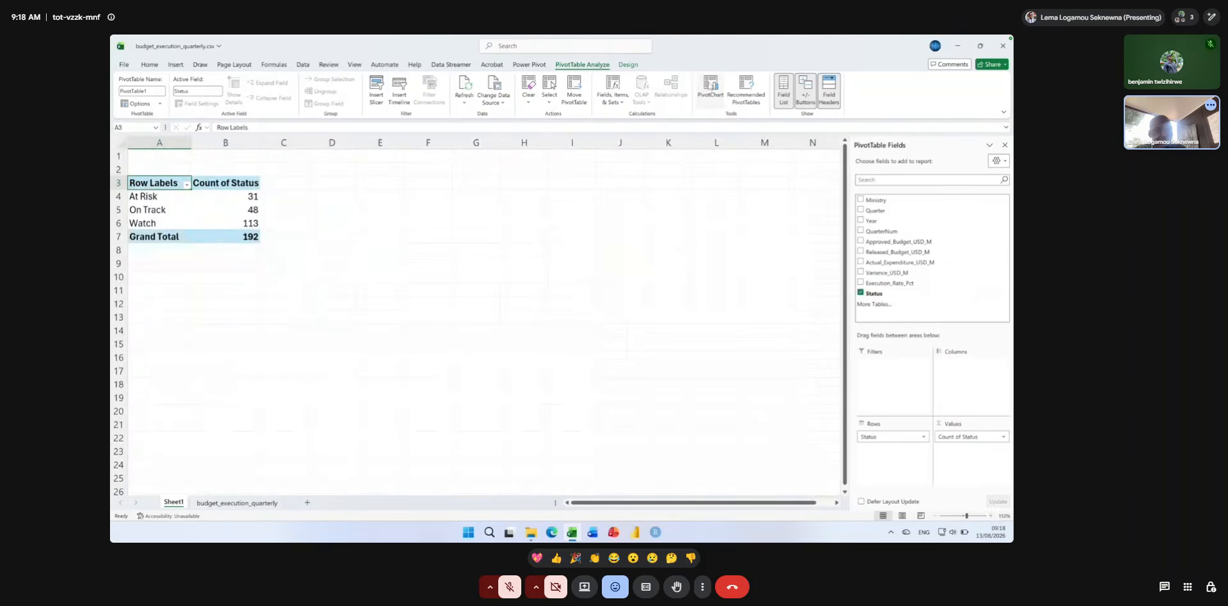
key(super+plus)
key(super+plus)
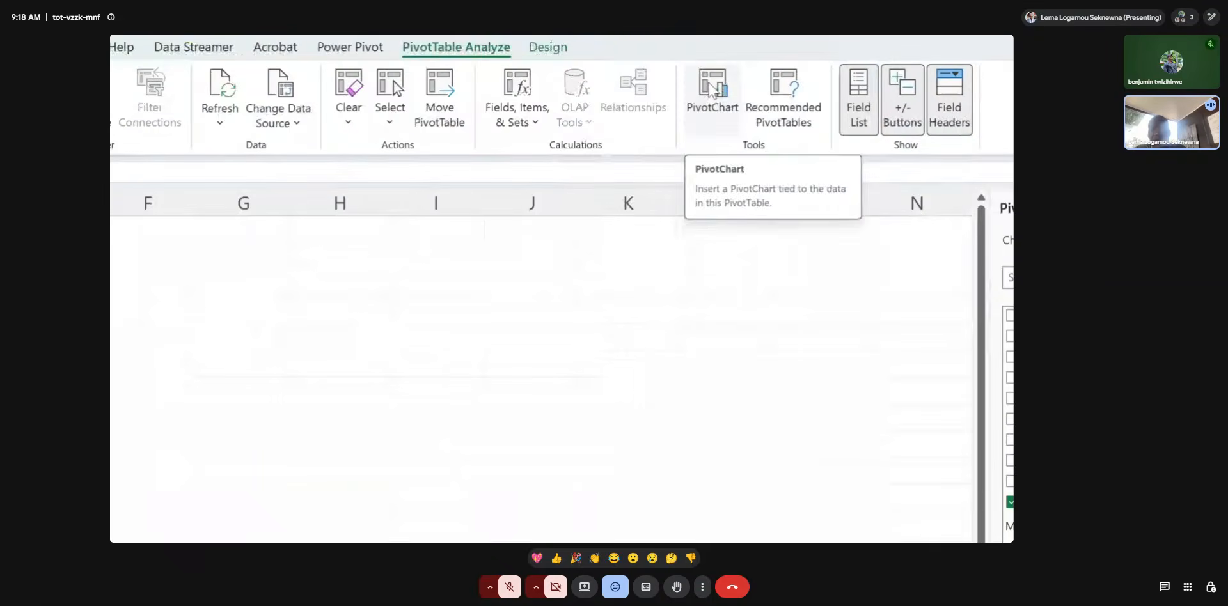
click(711, 88)
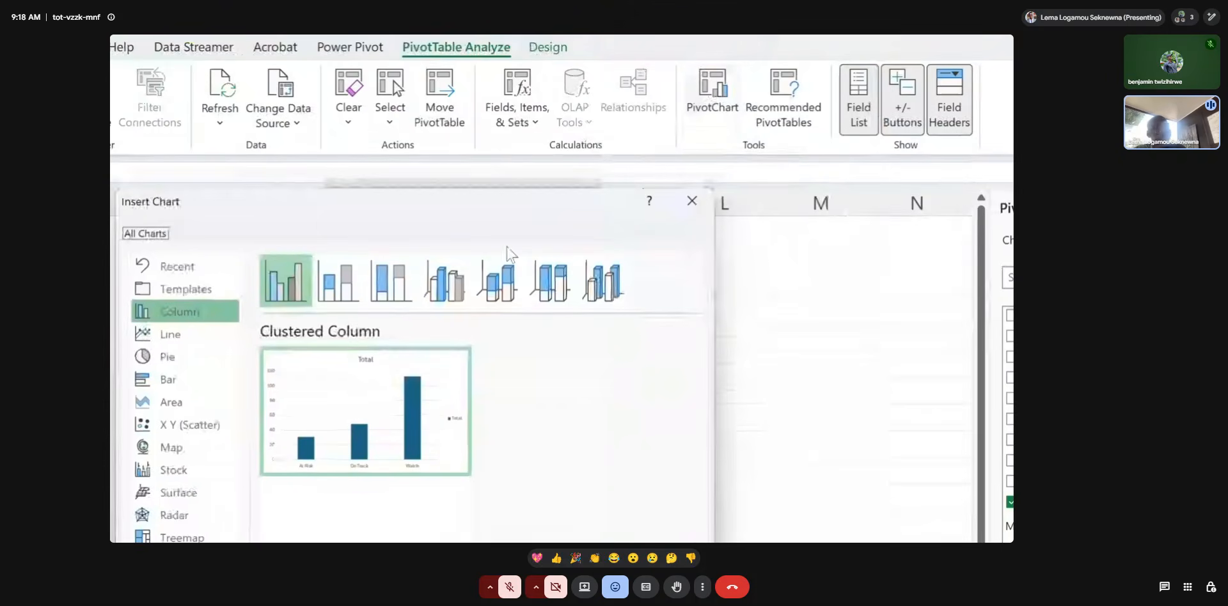
drag(479, 215, 641, 126)
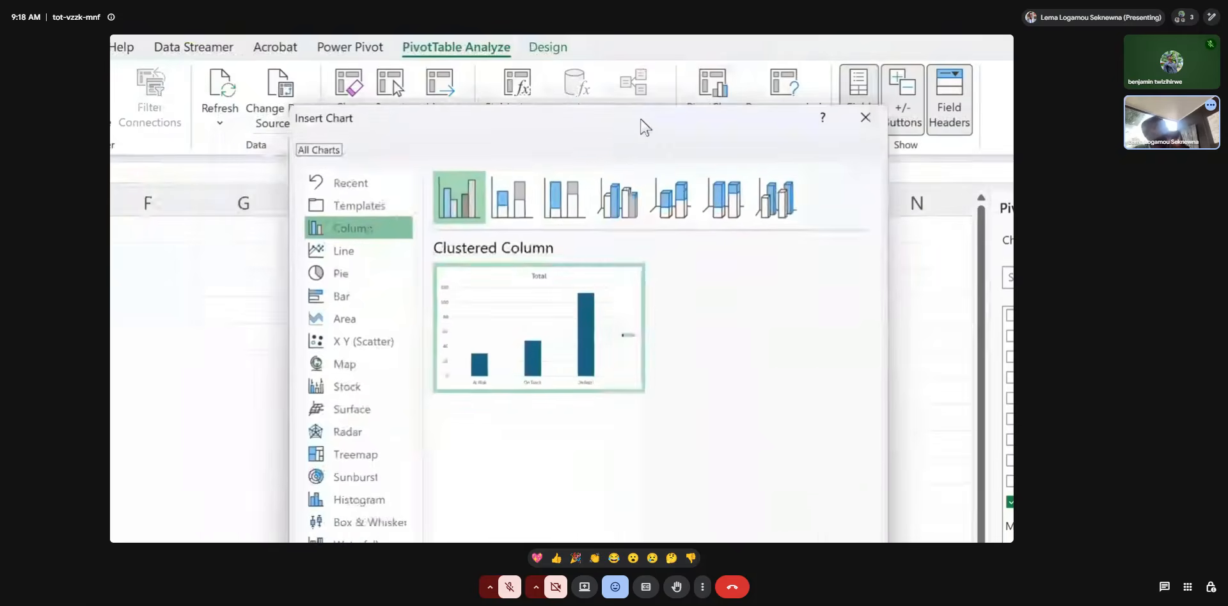
click(368, 275)
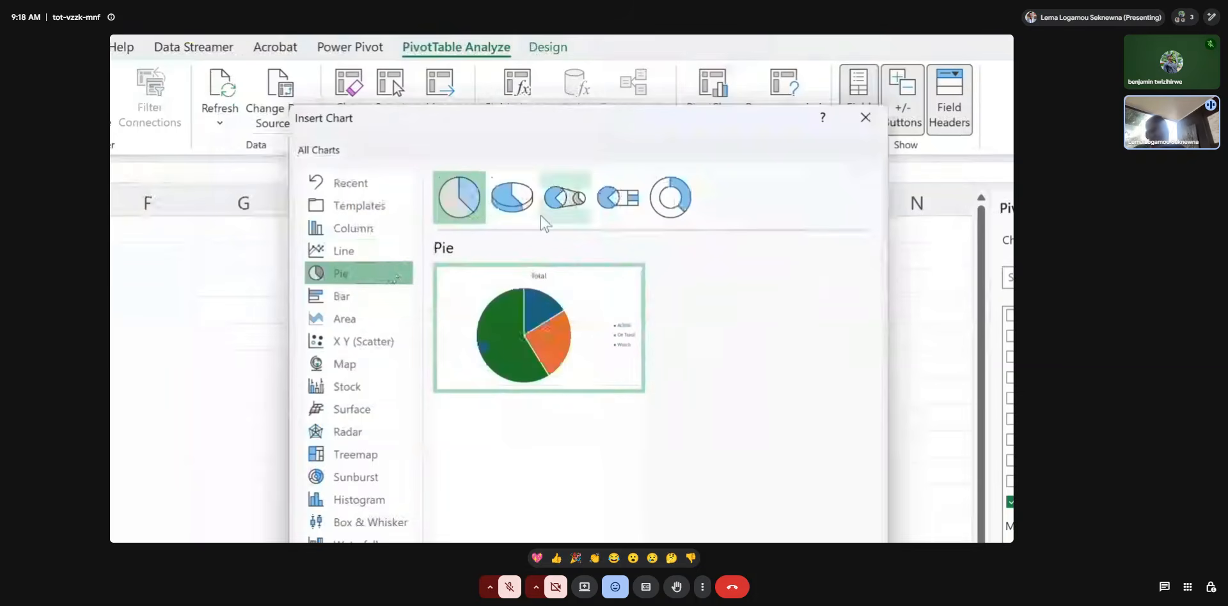
click(665, 208)
mouse_move(554, 333)
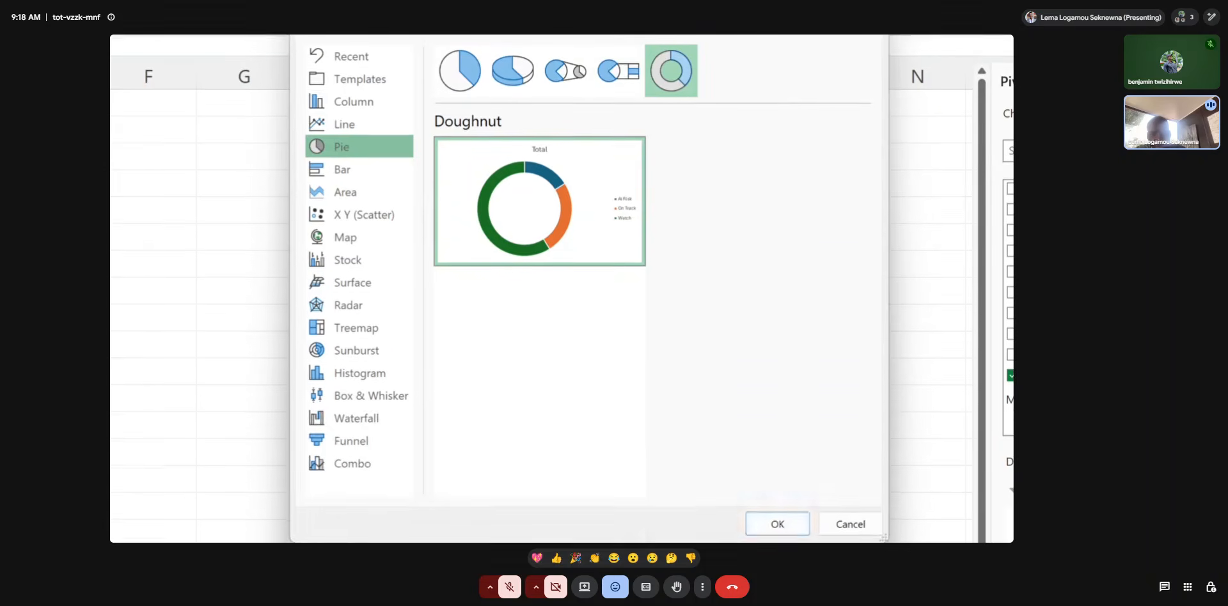
click(778, 521)
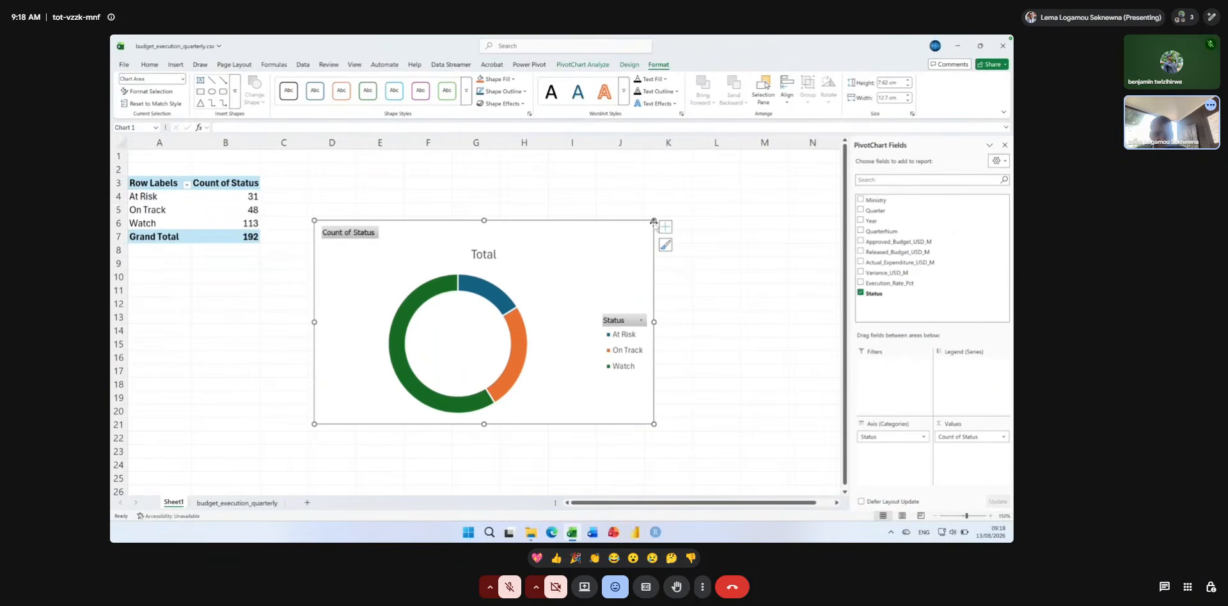
Resize the doughnut chart to about 10.4 cm wide beside the PivotTable and hide all its field buttons.
drag(653, 220, 628, 180)
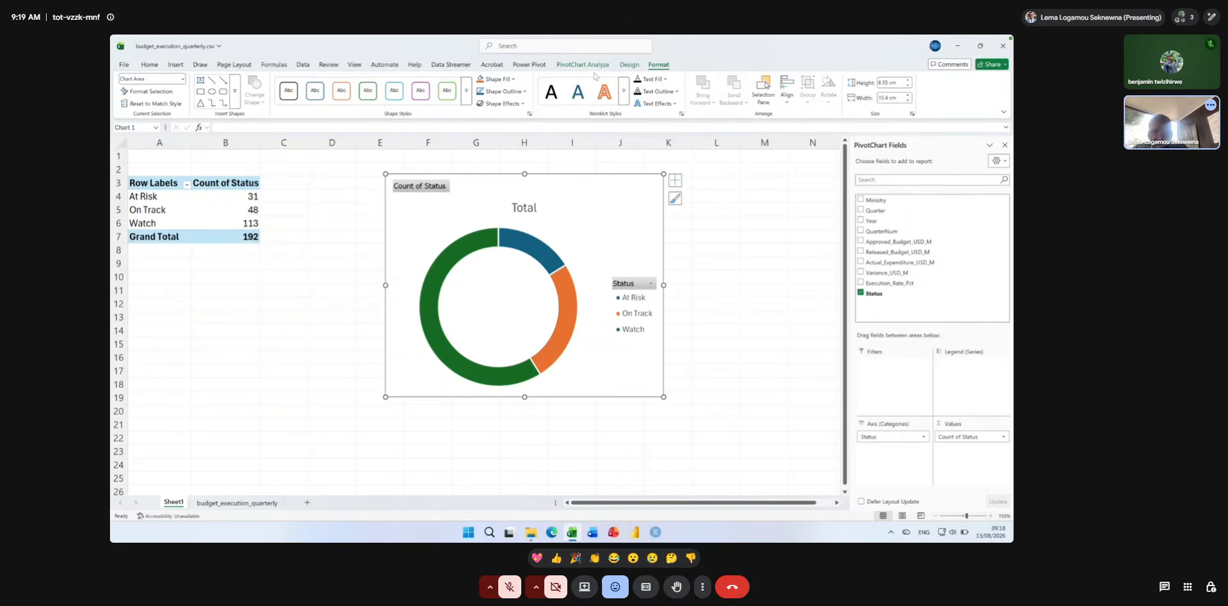
click(568, 57)
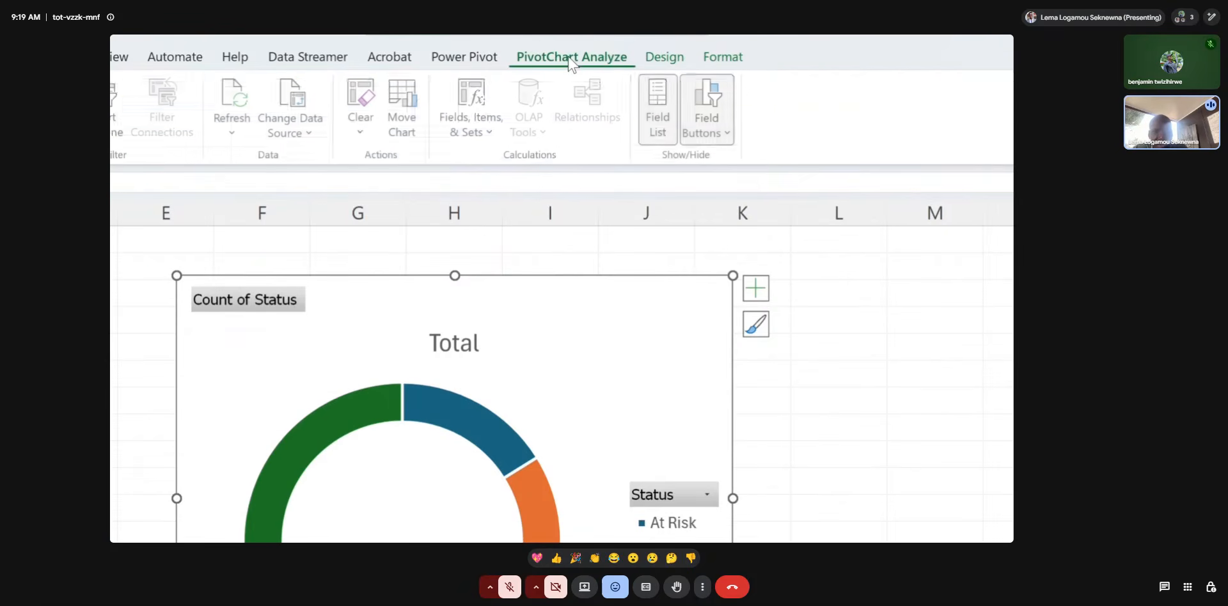
click(712, 133)
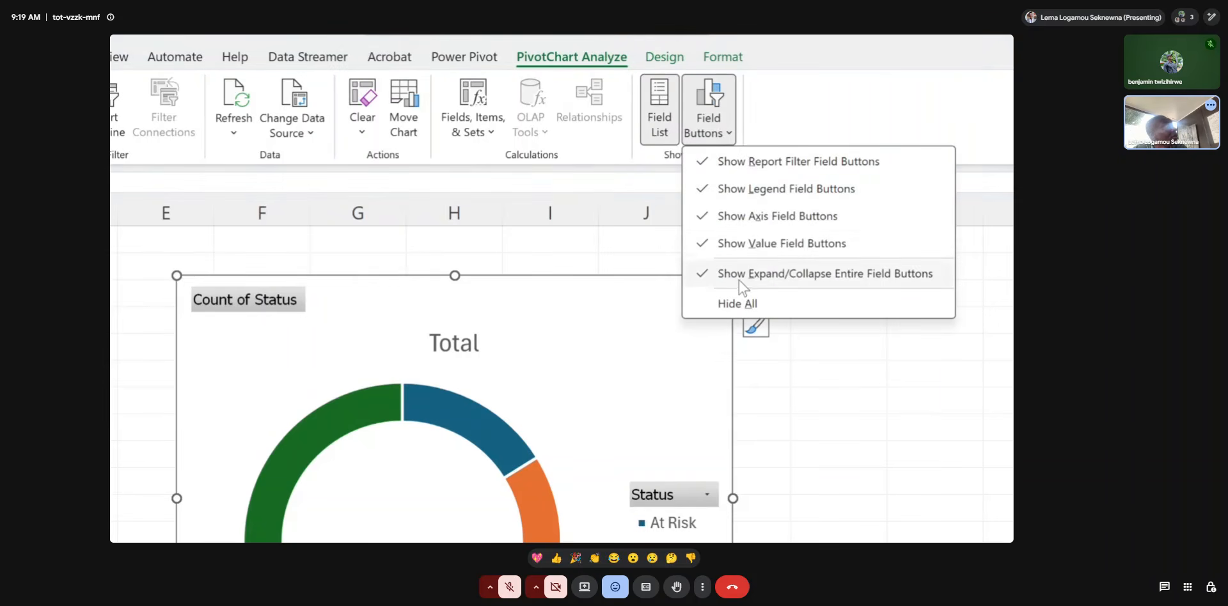
click(740, 305)
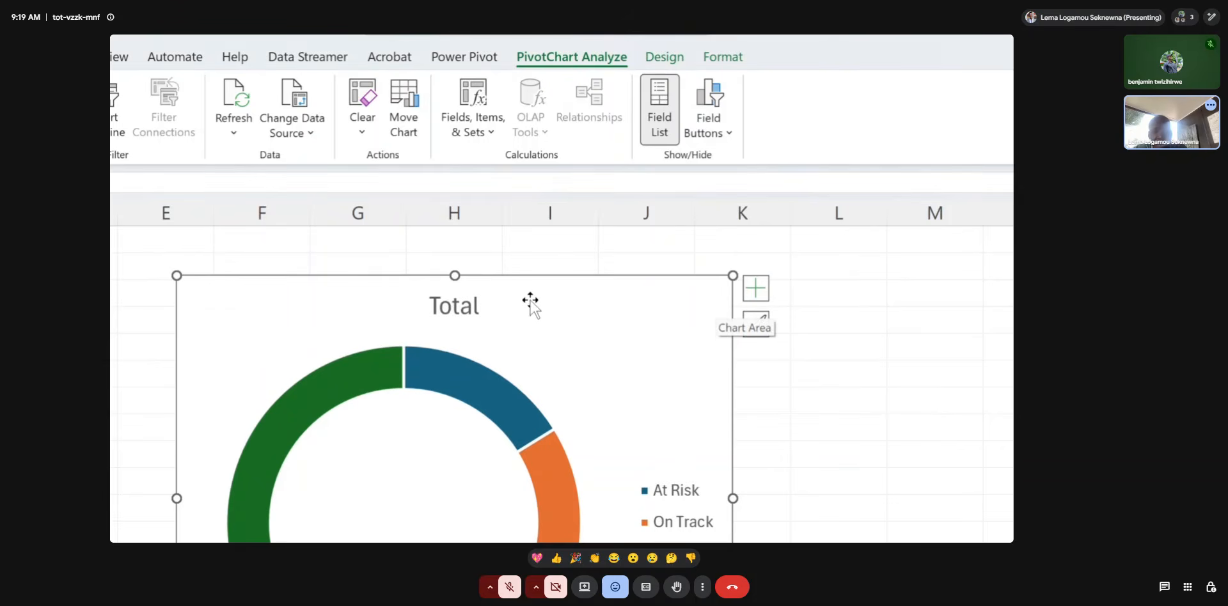
Change the doughnut chart's title to "Counts by status".
click(469, 308)
drag(438, 307, 480, 305)
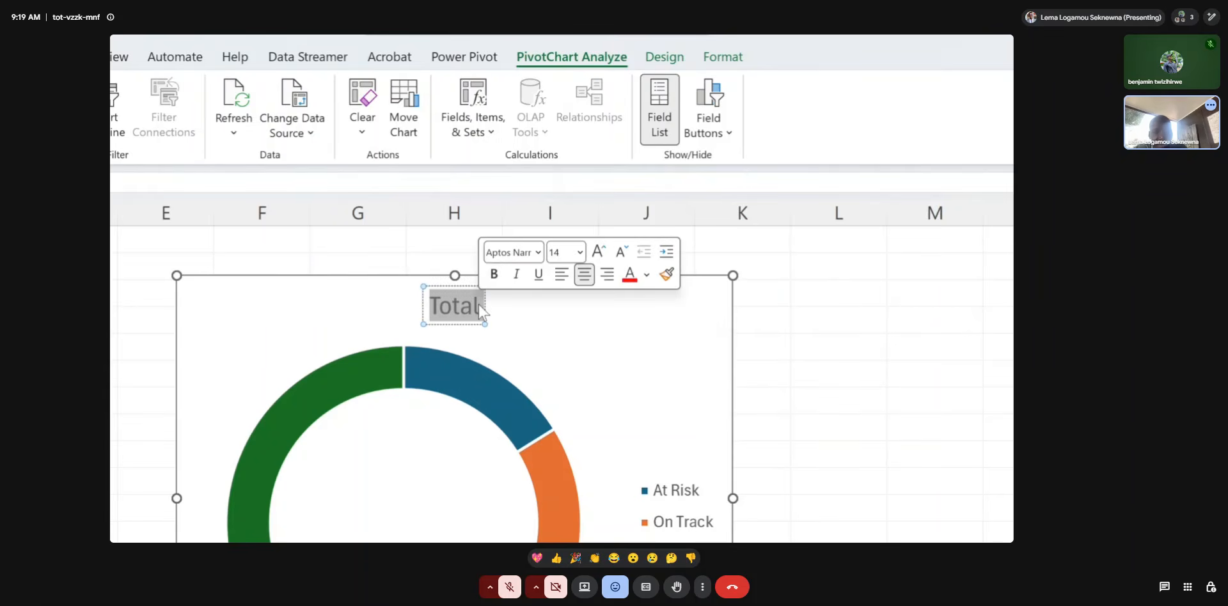
text(Counts)
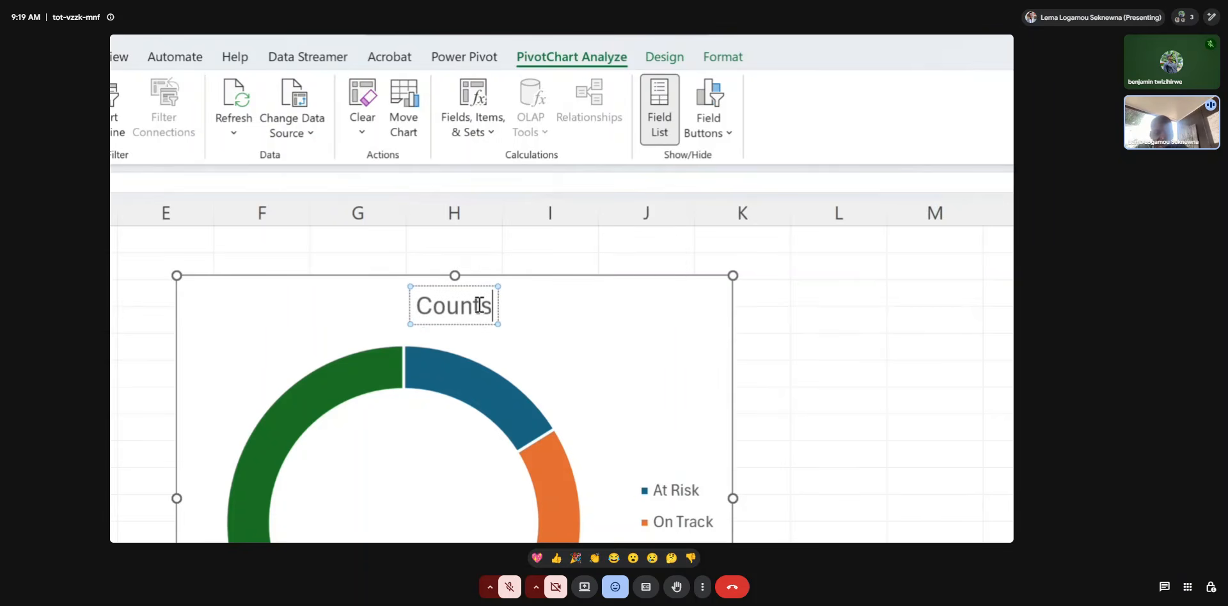
text( by status)
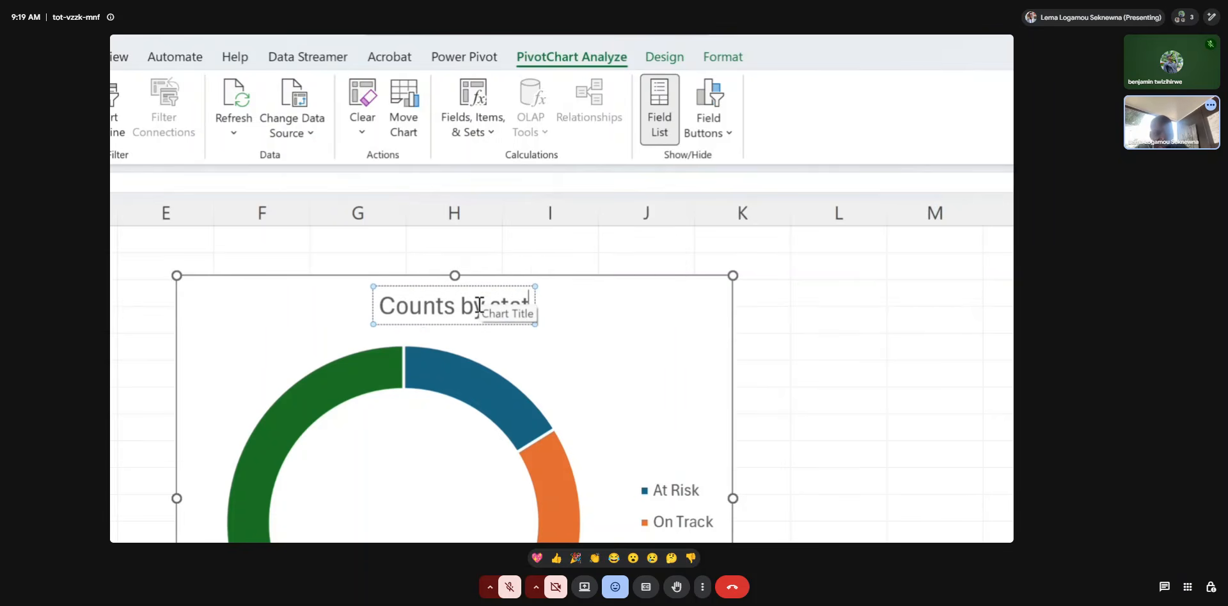
click(571, 337)
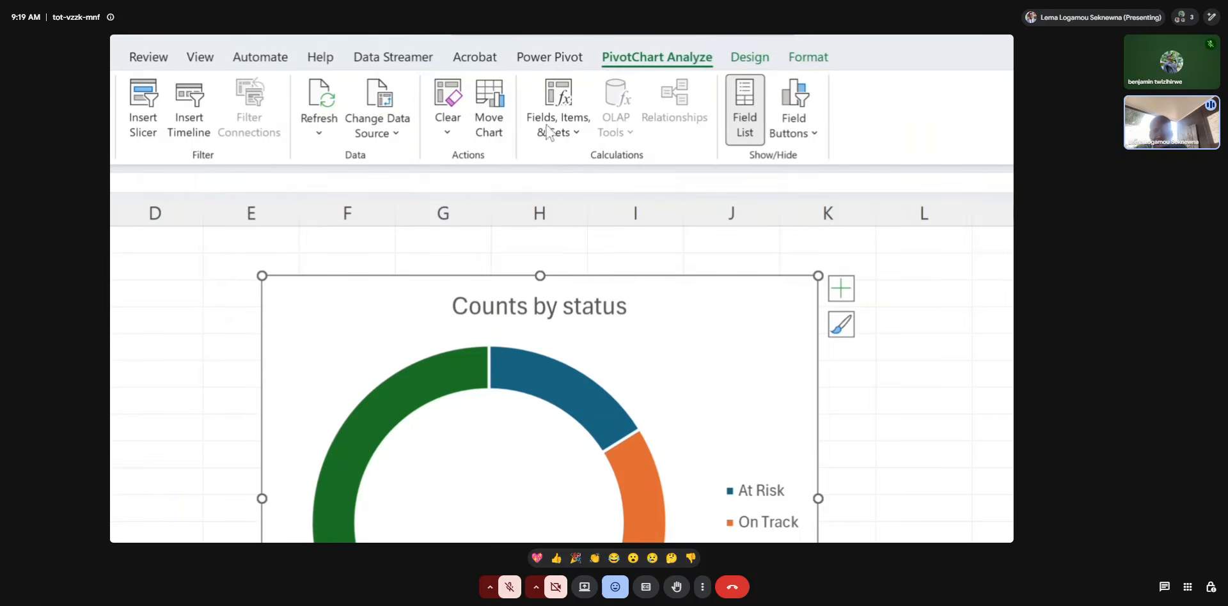
Apply the dark grey gradient chart style to the doughnut chart and display the full range of chart styles.
click(749, 57)
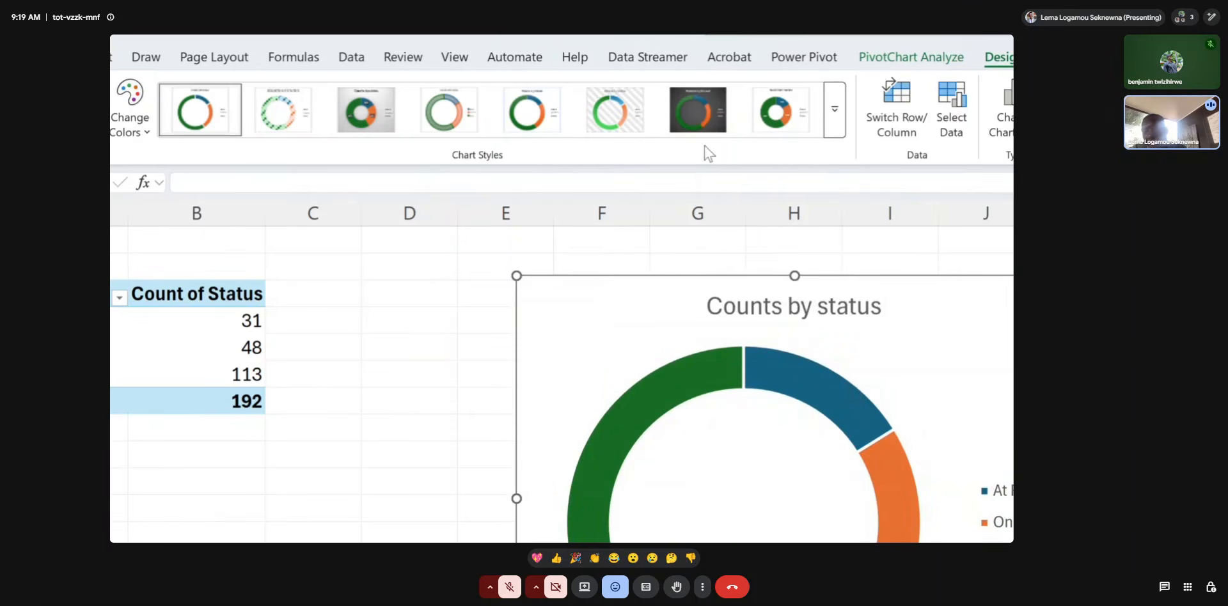
click(701, 112)
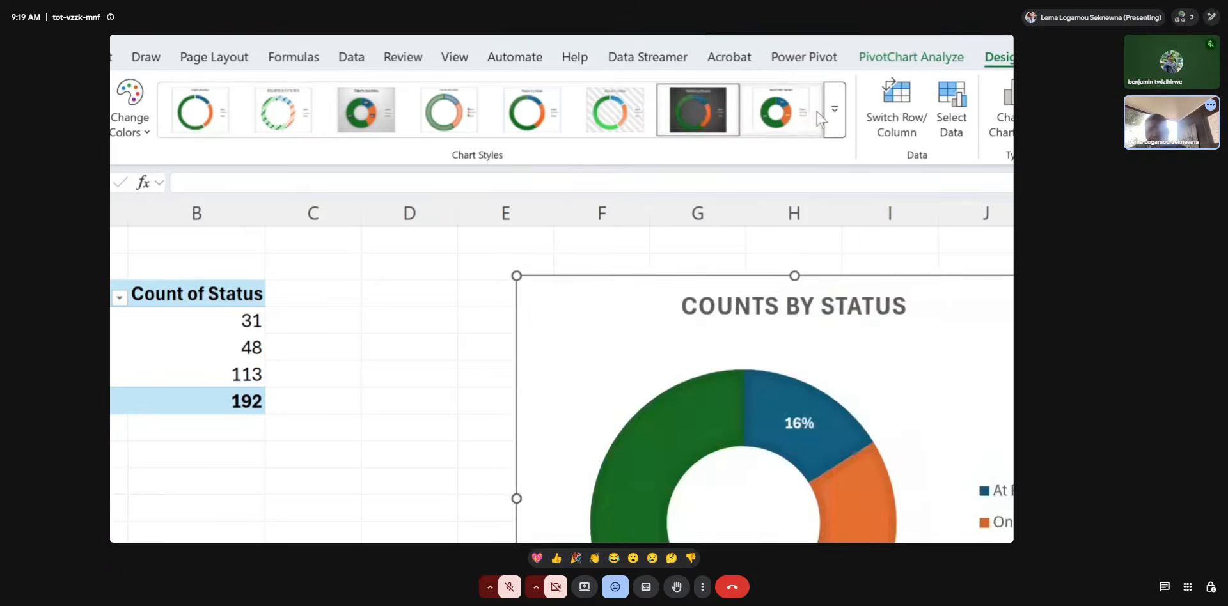
click(833, 110)
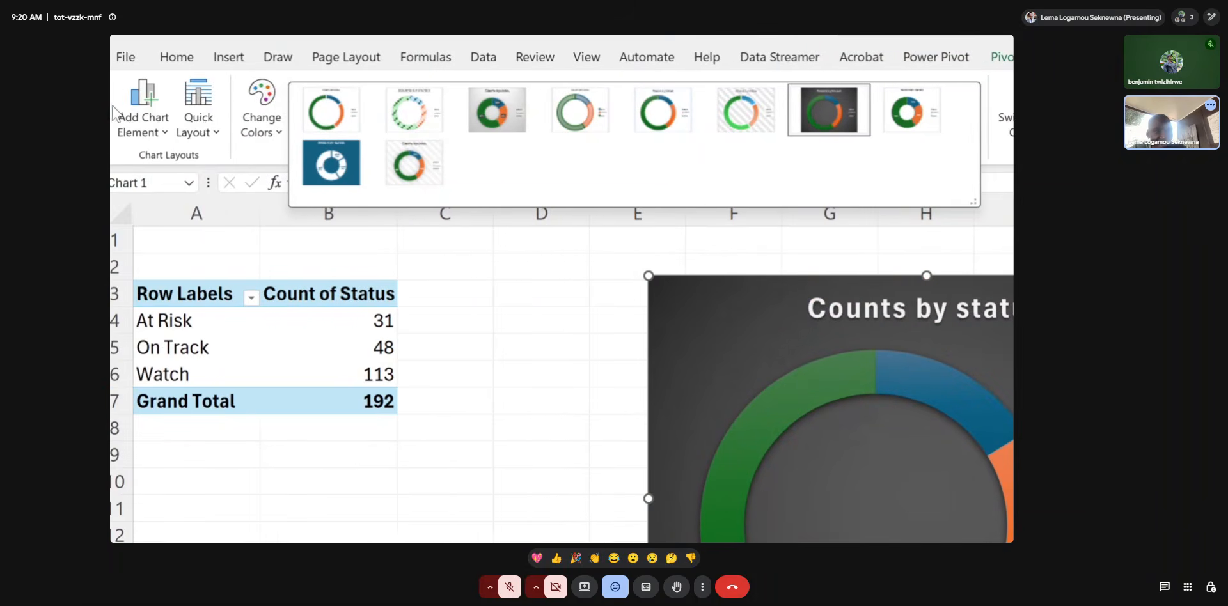
Apply quick Layout 1 to the doughnut chart so each slice carries its category name and percentage.
click(212, 133)
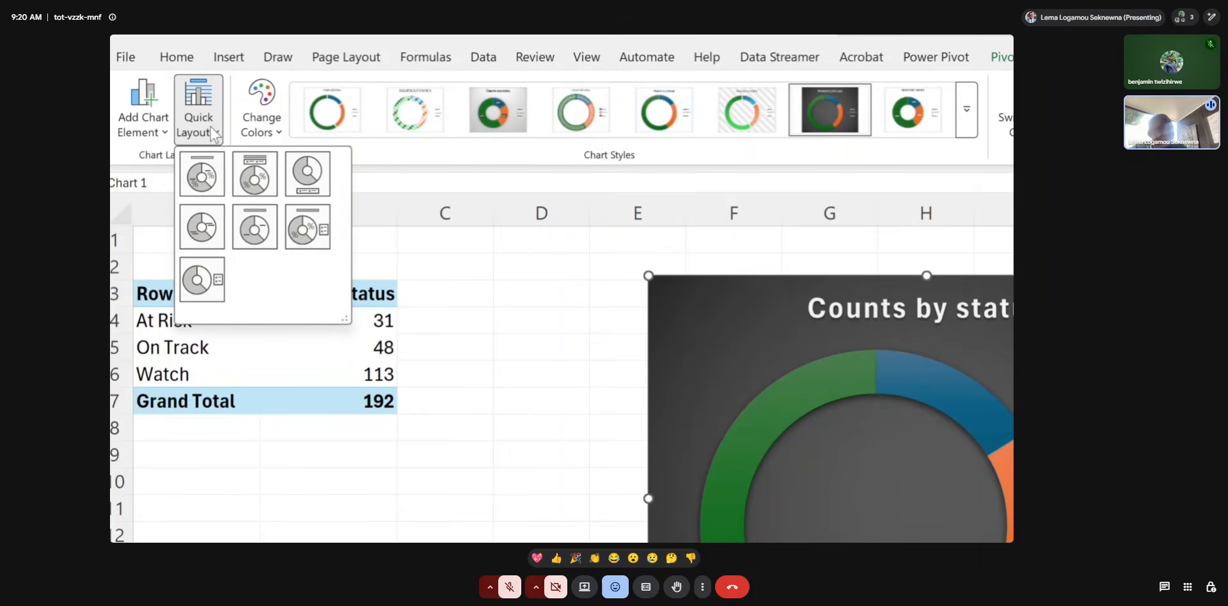
click(203, 174)
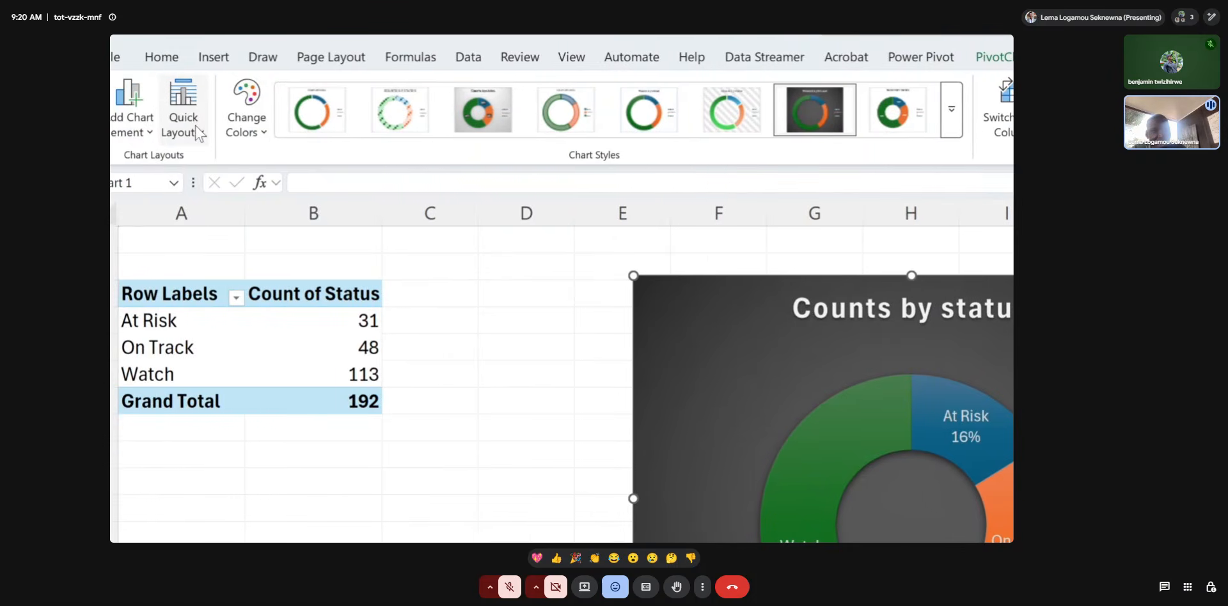
click(199, 133)
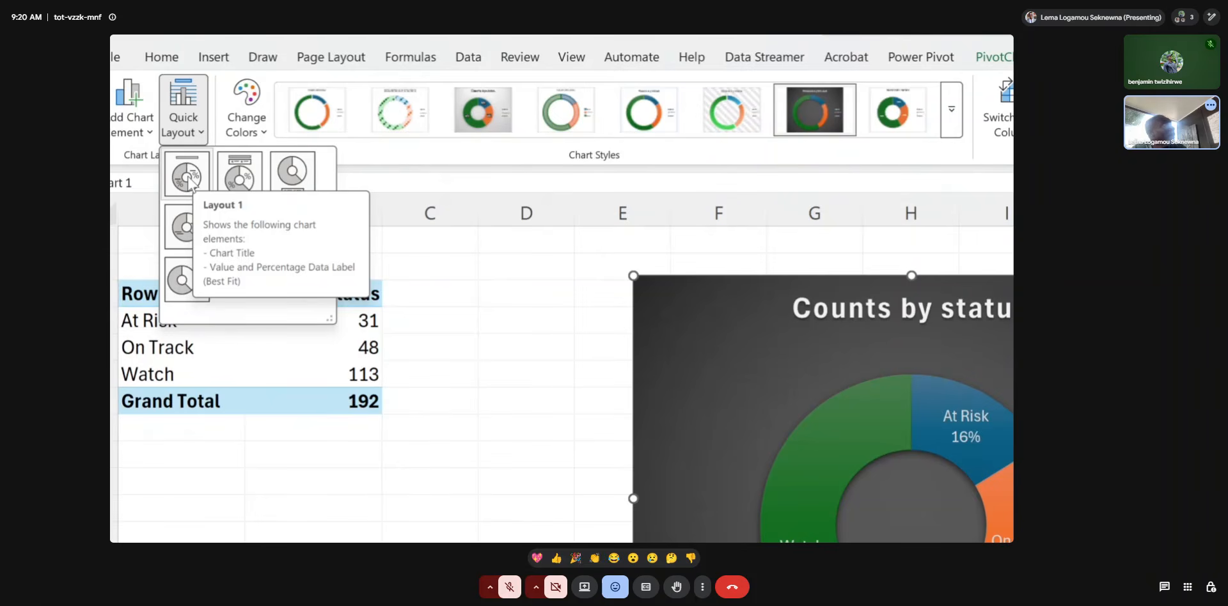
key(super+Escape)
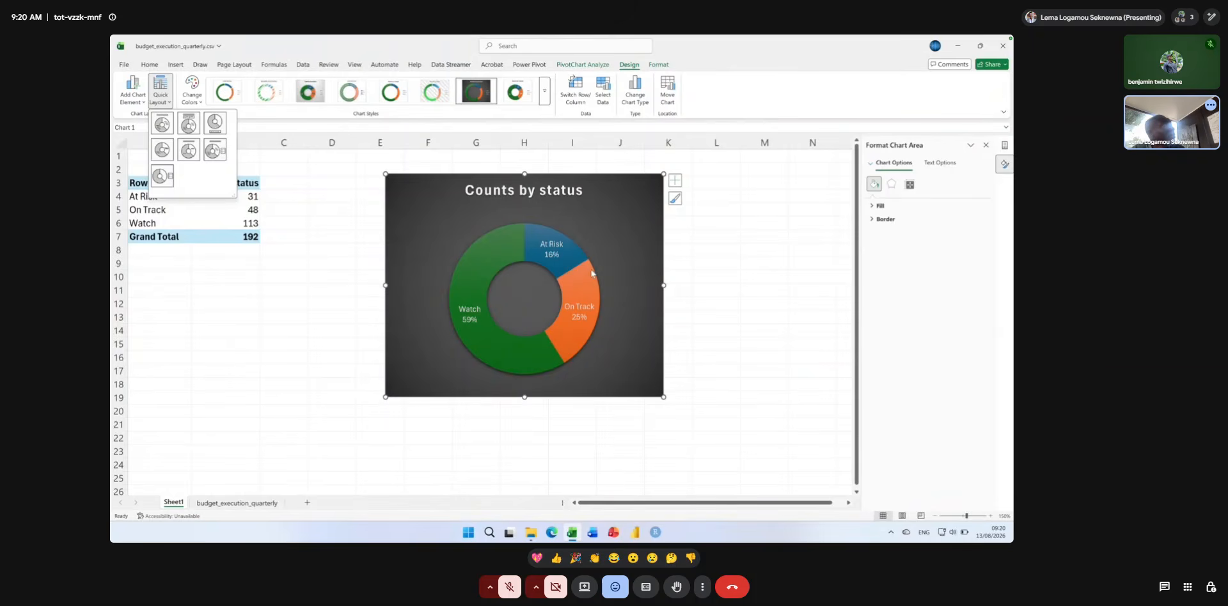
click(567, 257)
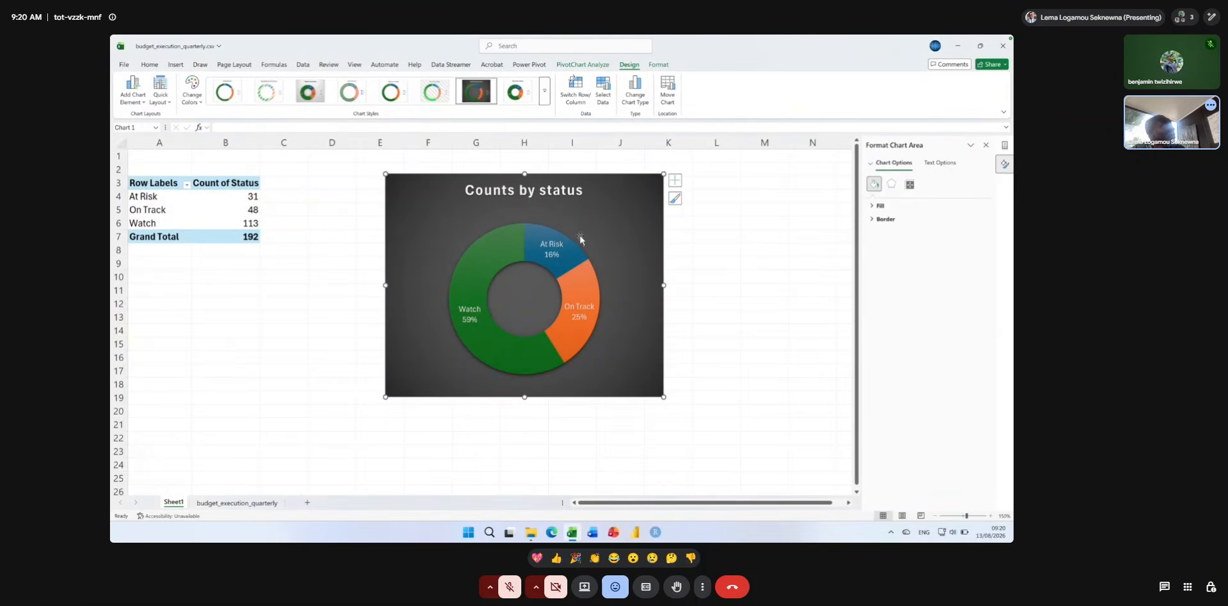
click(550, 255)
click(585, 258)
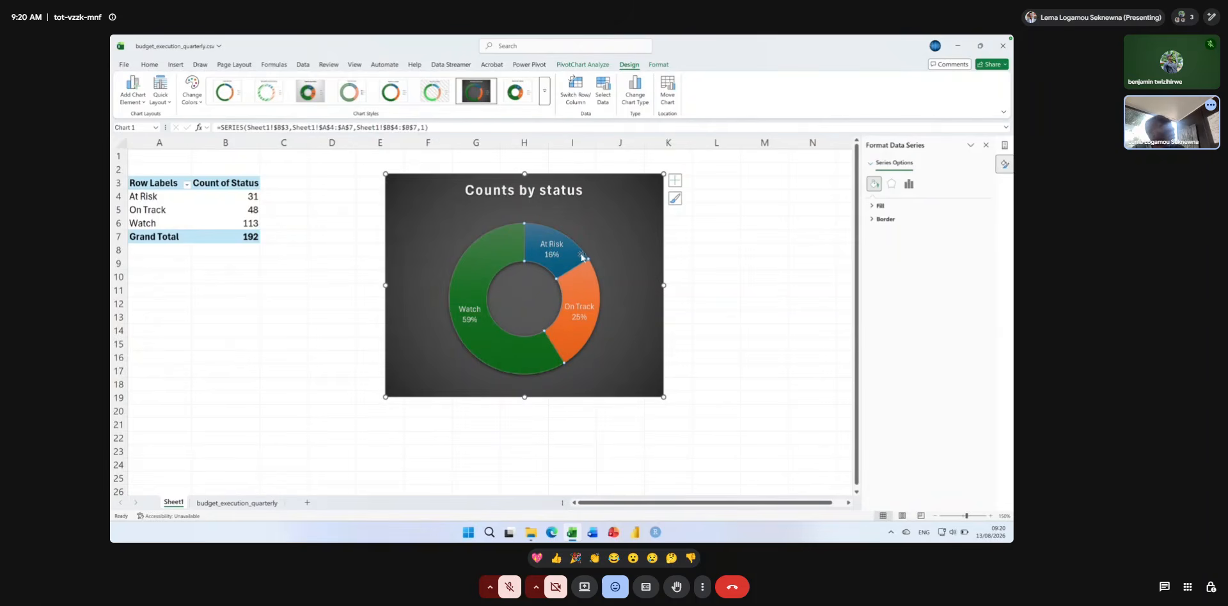
drag(573, 258, 581, 244)
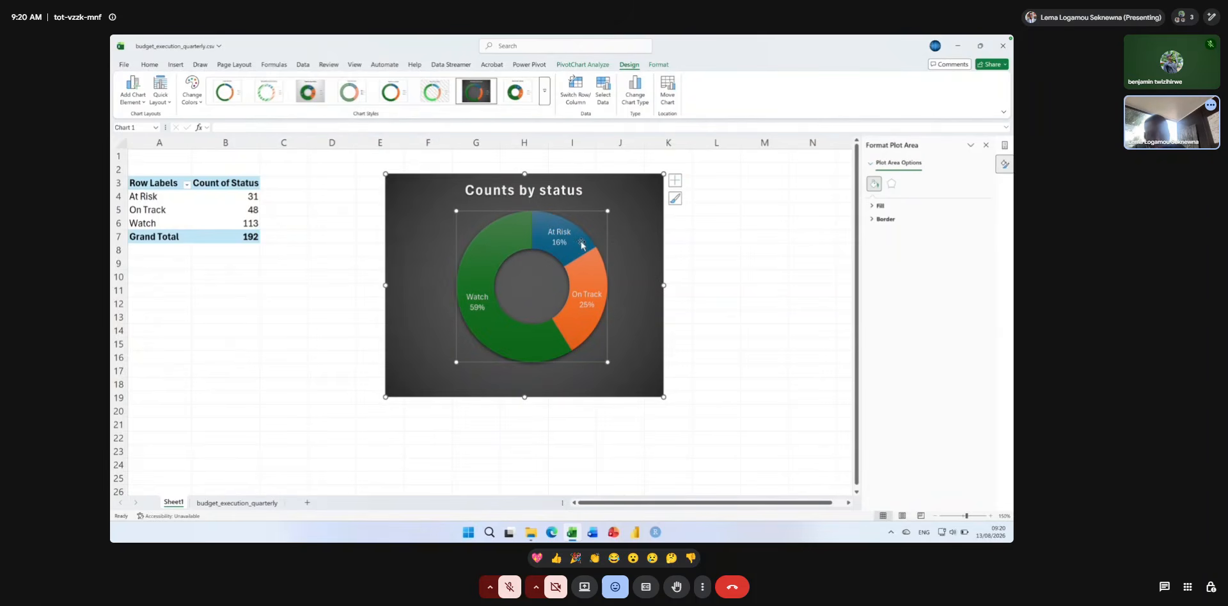
key(super)
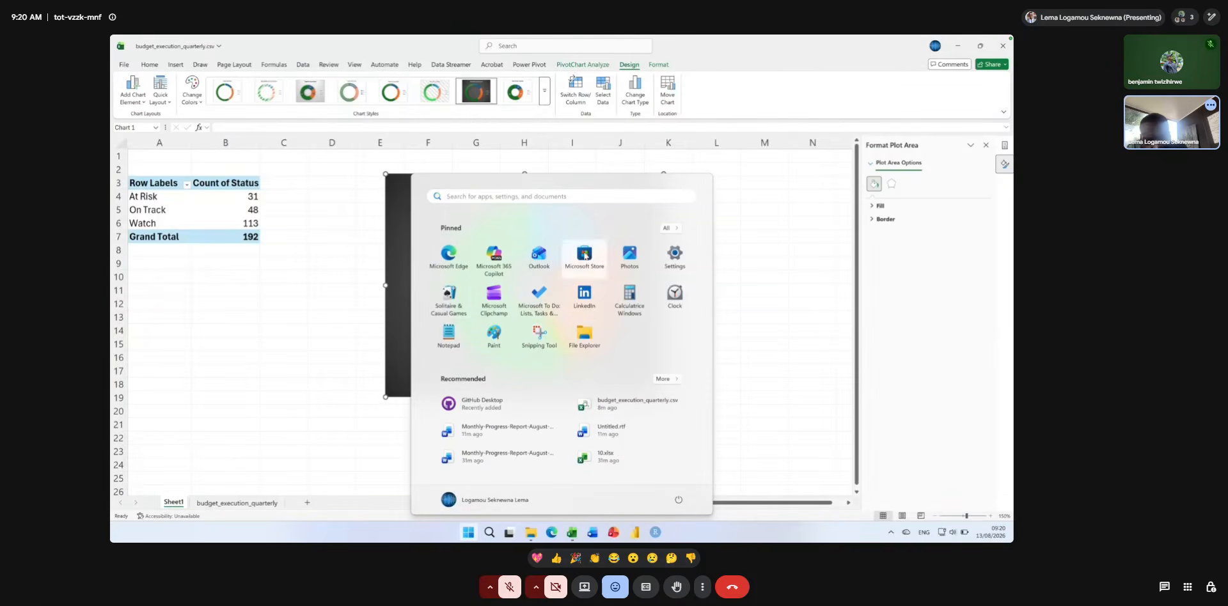
key(super)
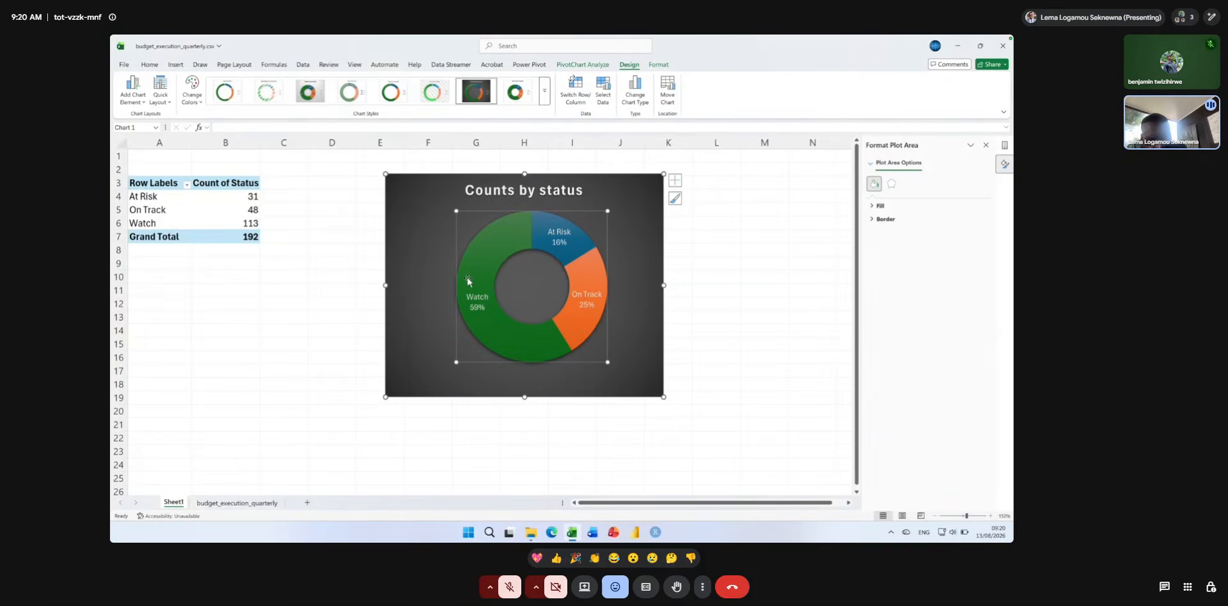
mouse_move(467, 279)
key(ctrl+z)
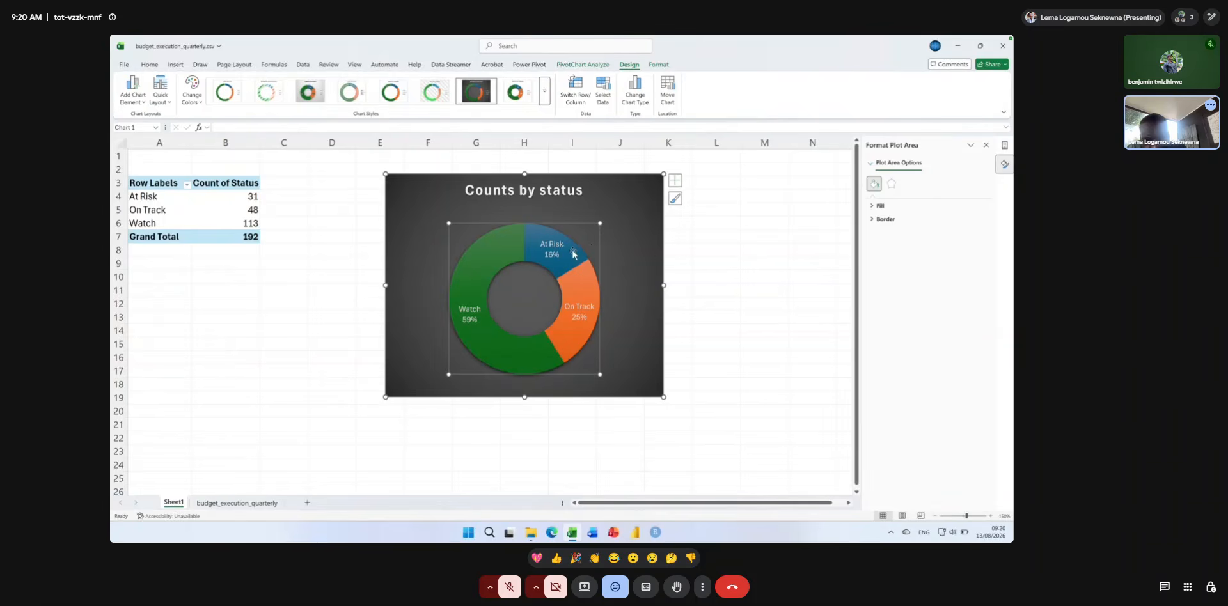
click(572, 254)
drag(571, 252, 582, 241)
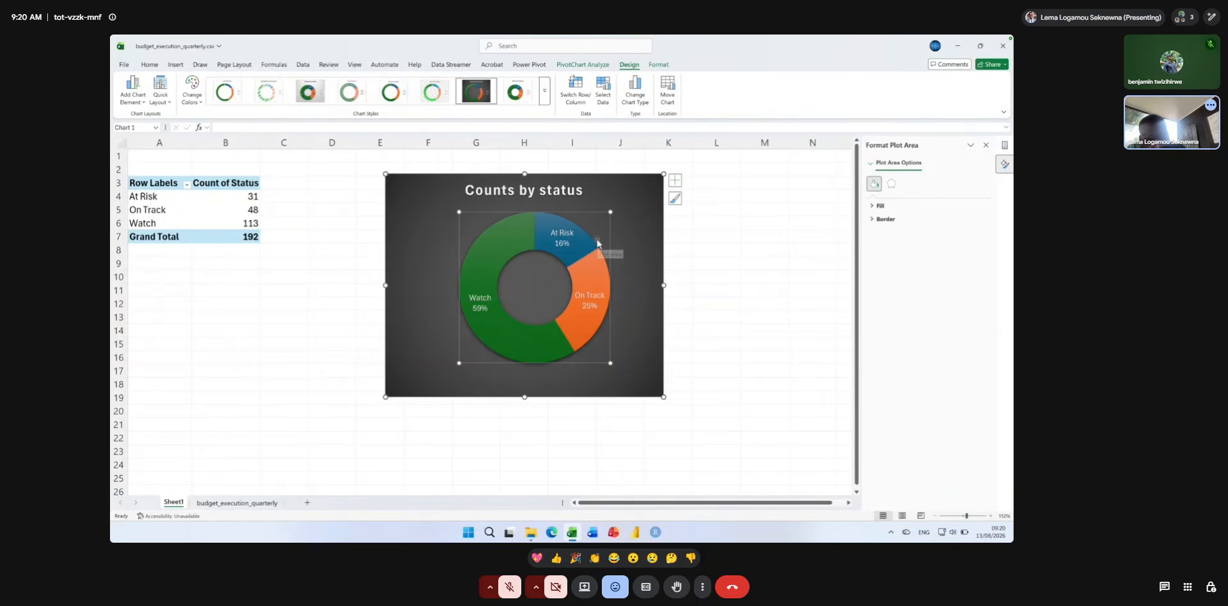
key(ctrl+z)
Pull only the At Risk slice slightly outward from the doughnut ring, then deselect the slice.
click(580, 253)
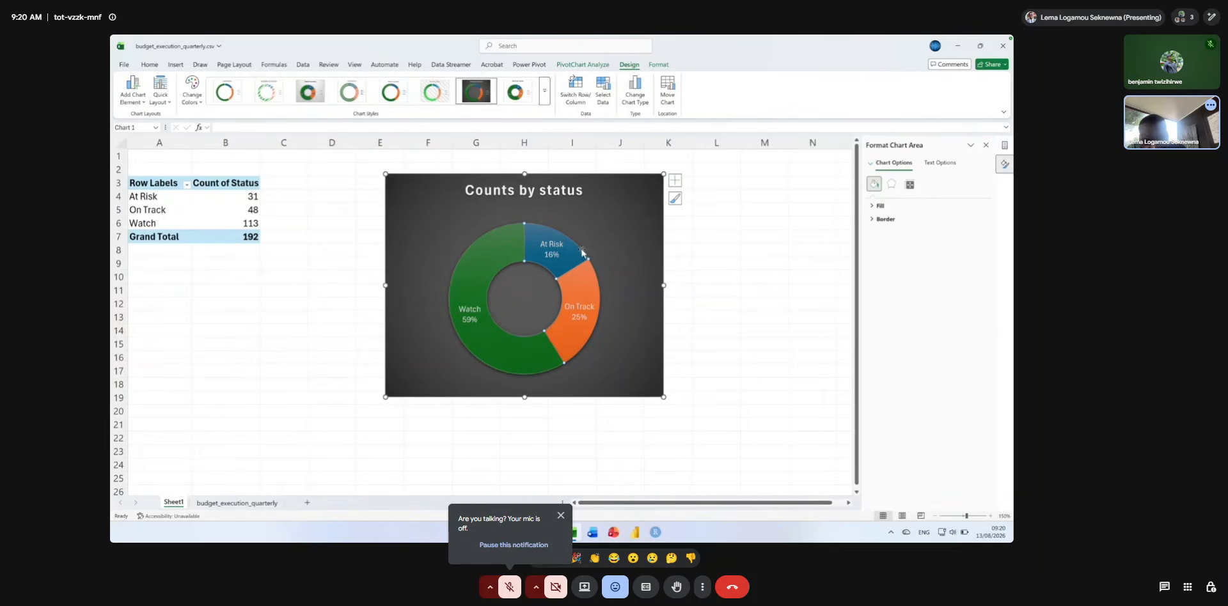
click(577, 256)
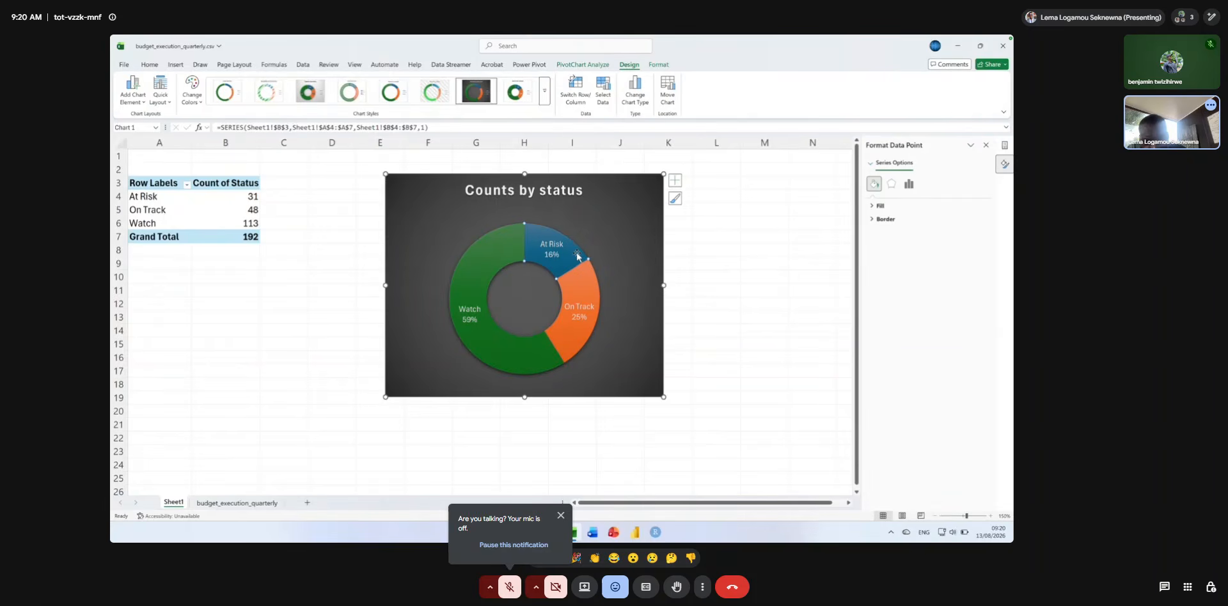
drag(578, 256, 601, 254)
click(621, 253)
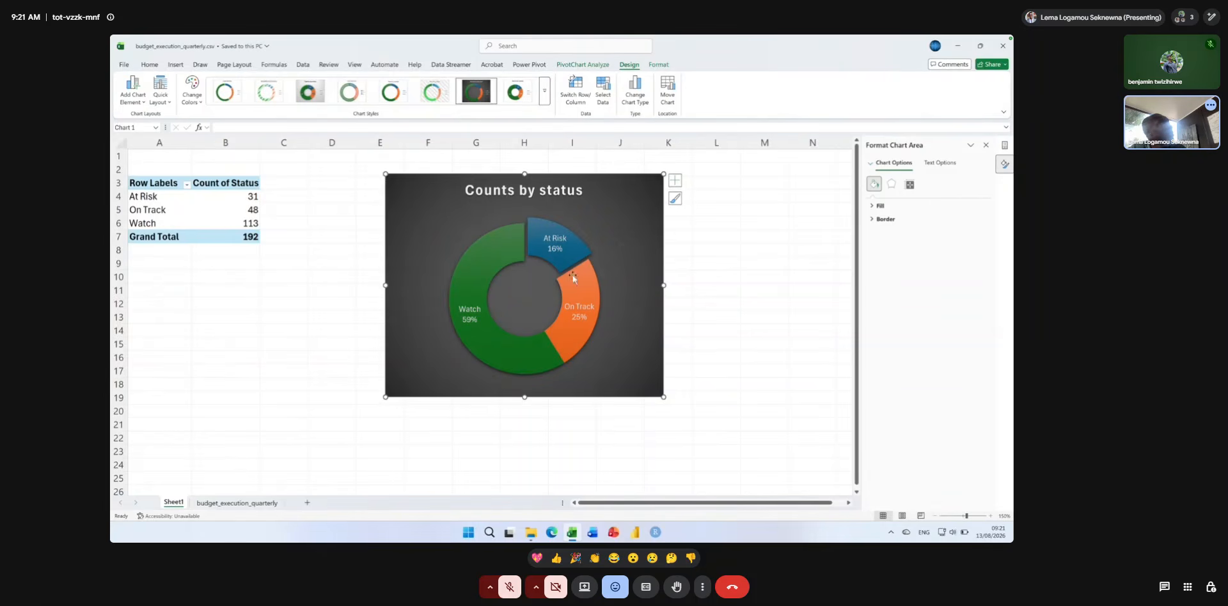
Rename the sheet holding the PivotTable and doughnut chart as Pivots.
double_click(174, 502)
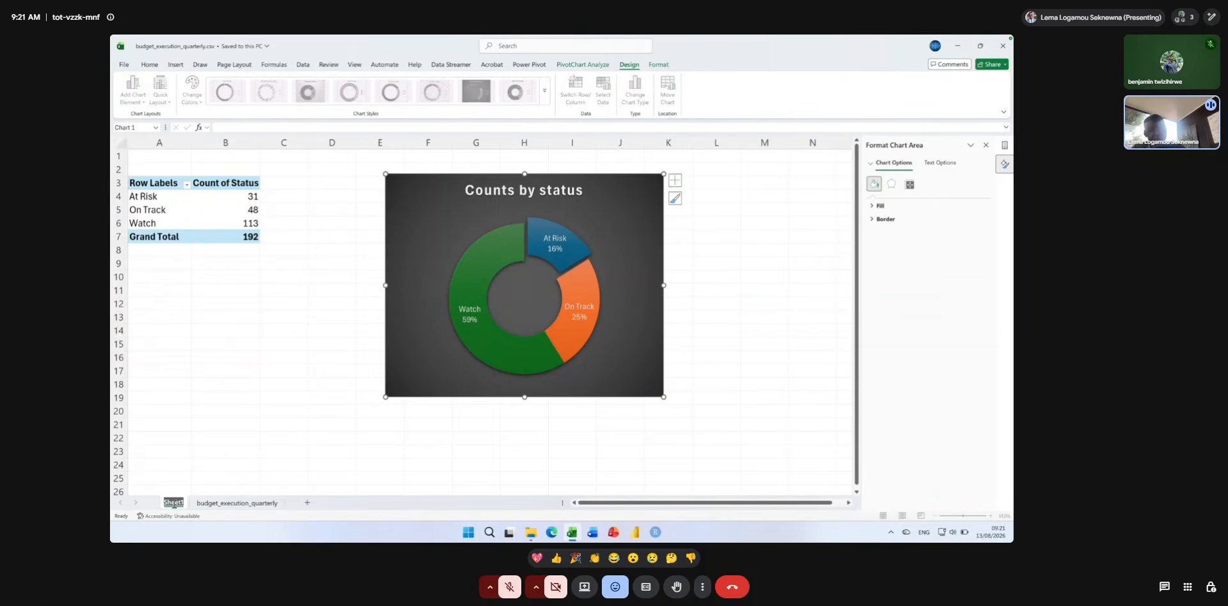
text(P)
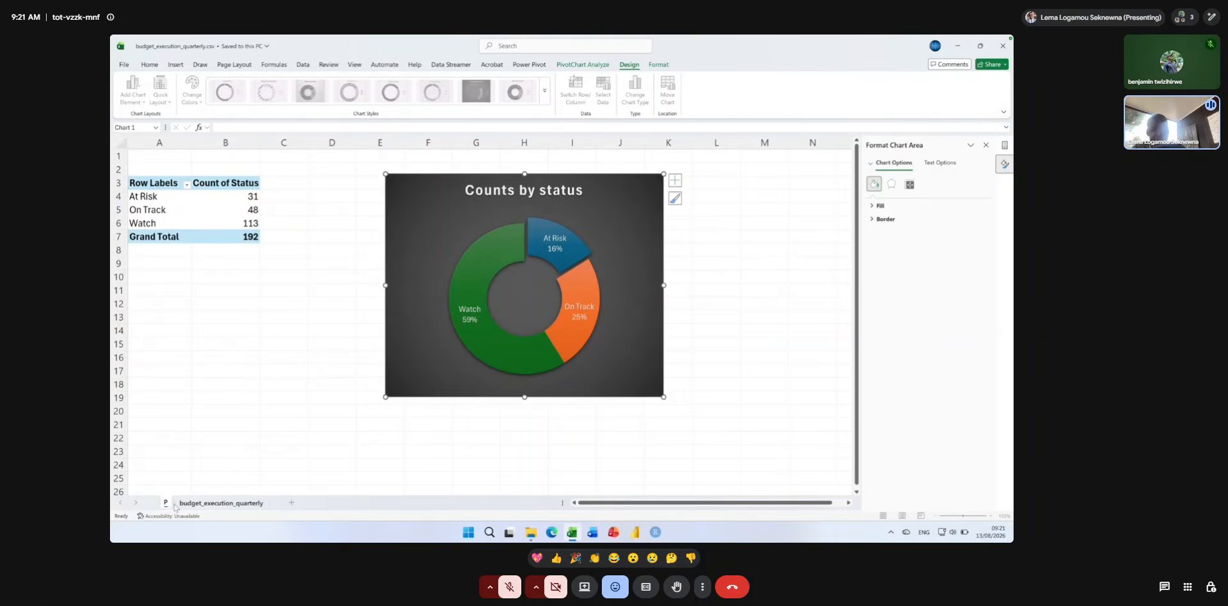
text(ivots)
key(Return)
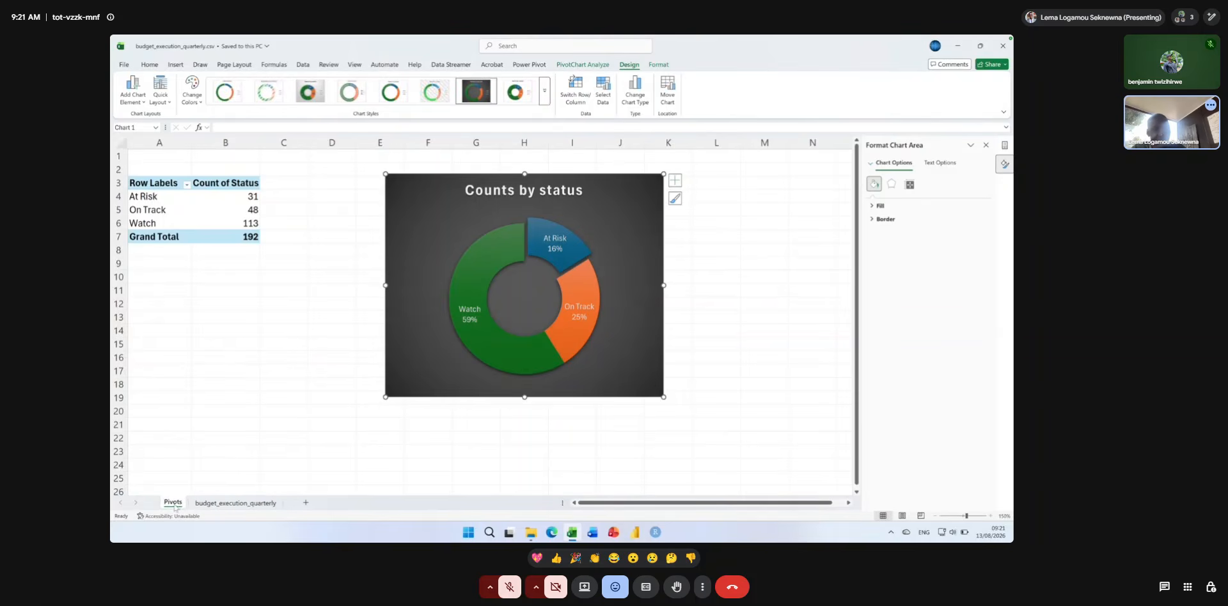
Add a new worksheet after Pivots and name it Dashboard.
click(306, 502)
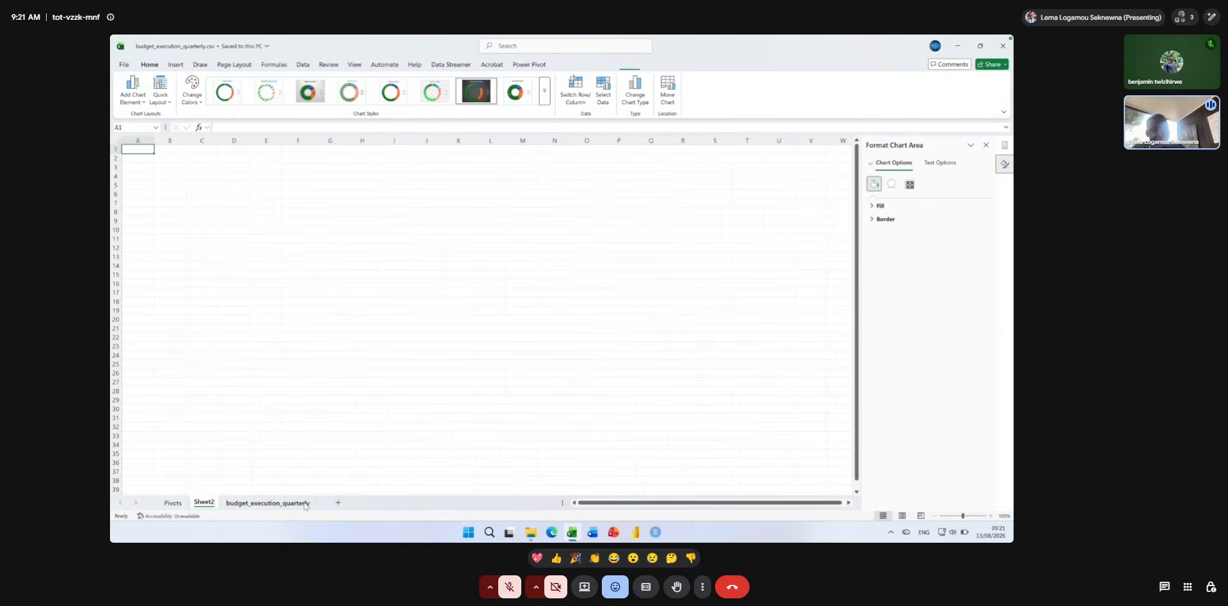
double_click(210, 503)
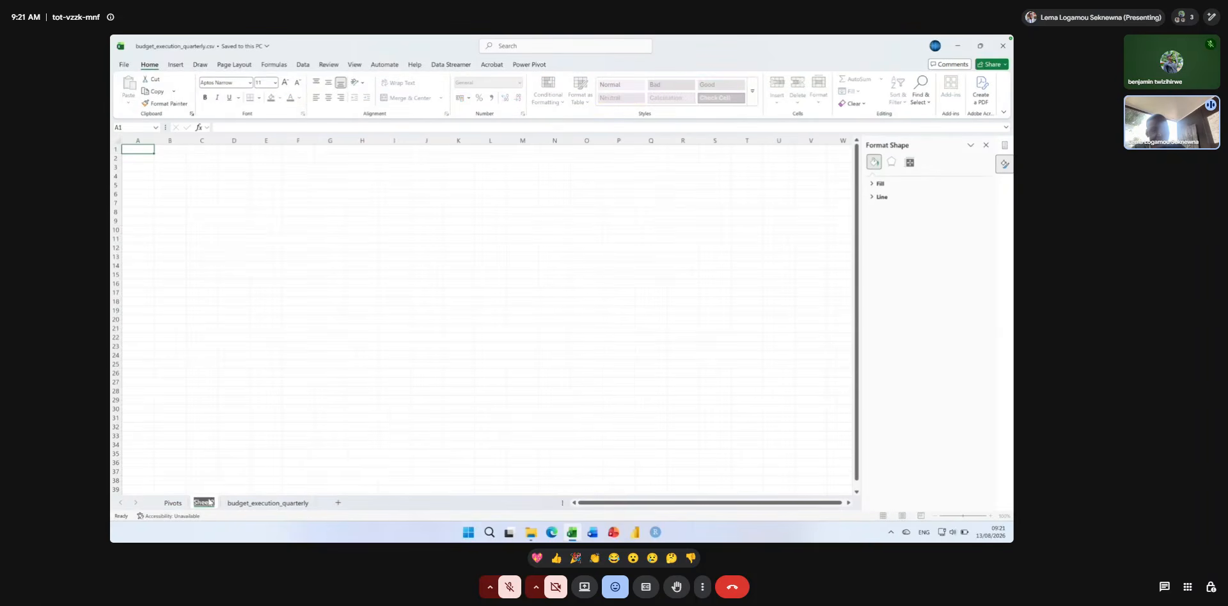
text(Dashboa)
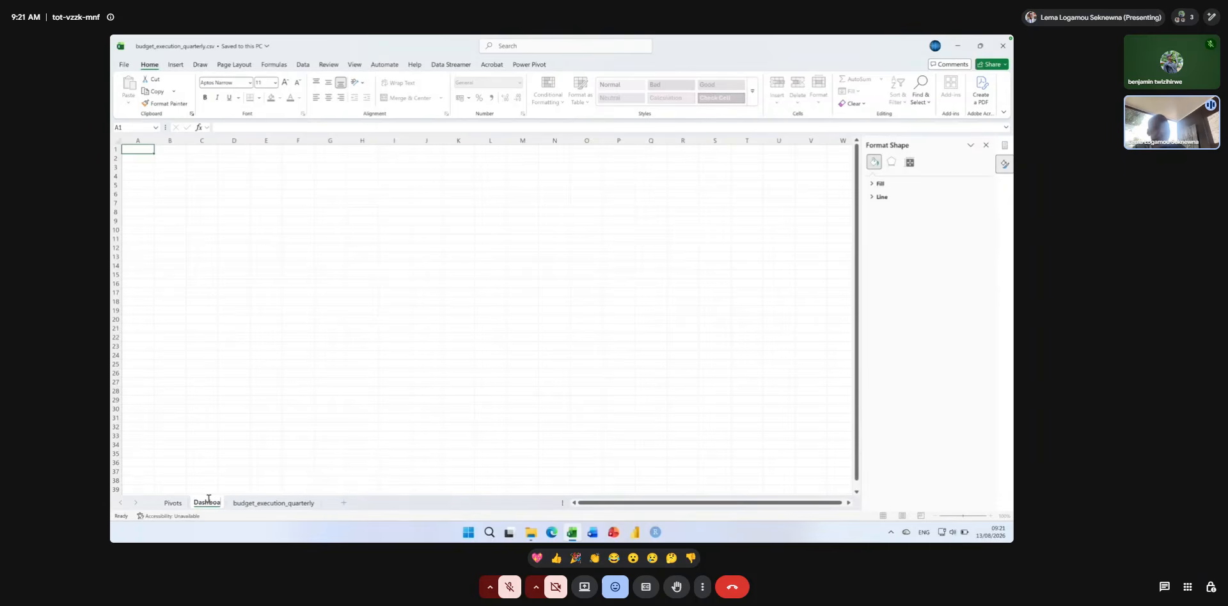
text(rd)
key(Return)
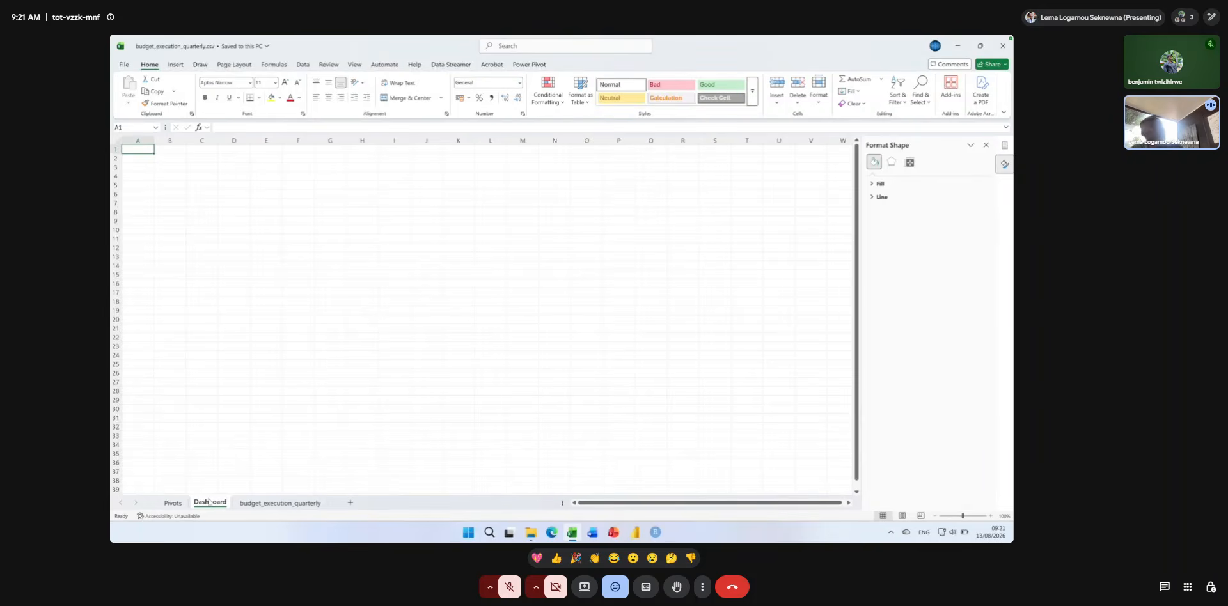
On the Pivots sheet, reduce the font size of the doughnut chart's title to 12.
click(172, 503)
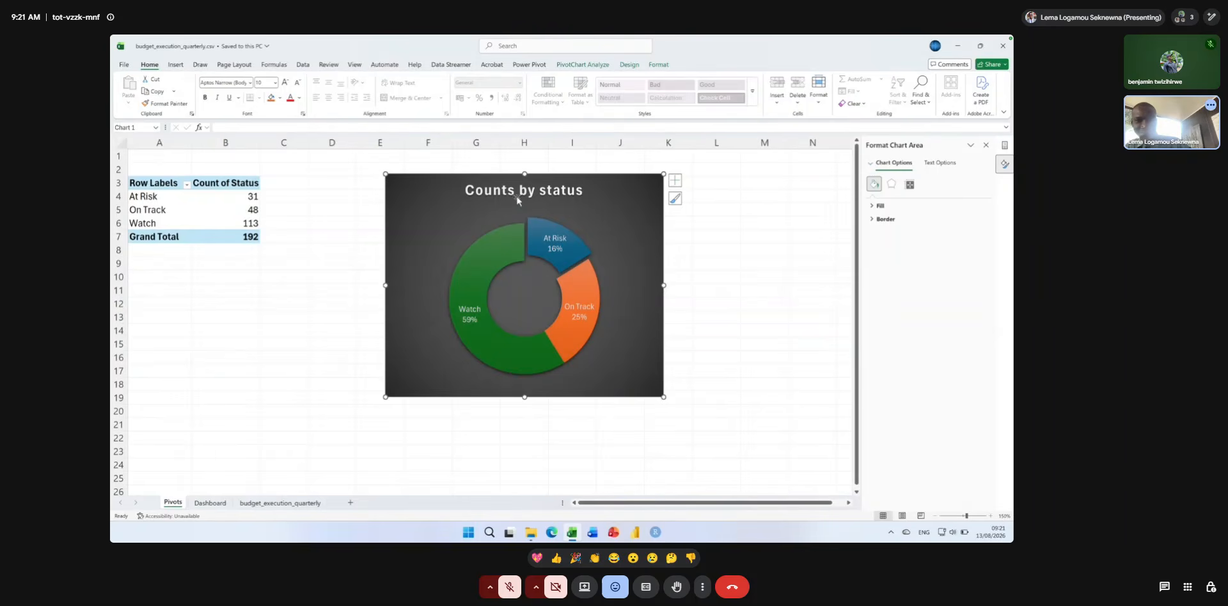
click(534, 192)
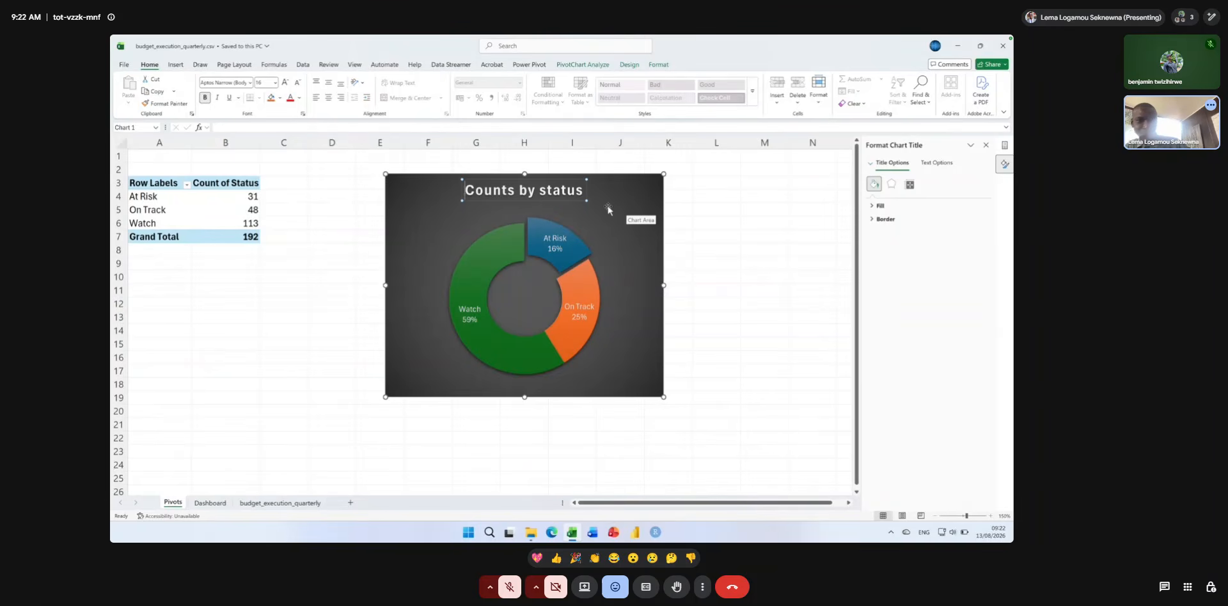
key(ctrl+a)
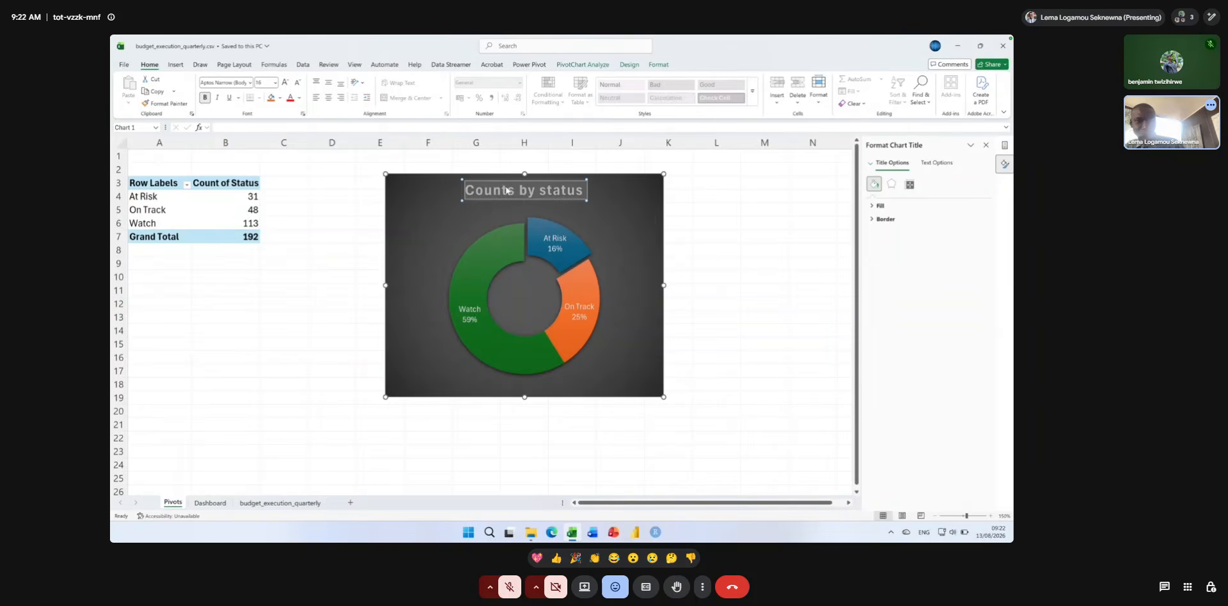
click(297, 83)
click(297, 83)
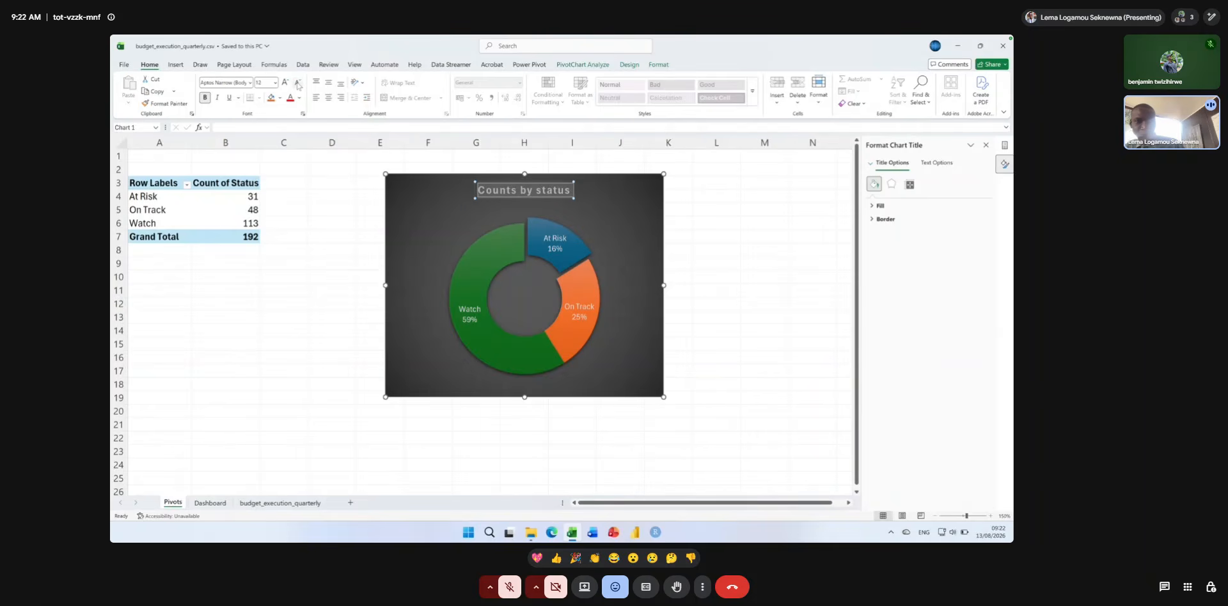
click(452, 200)
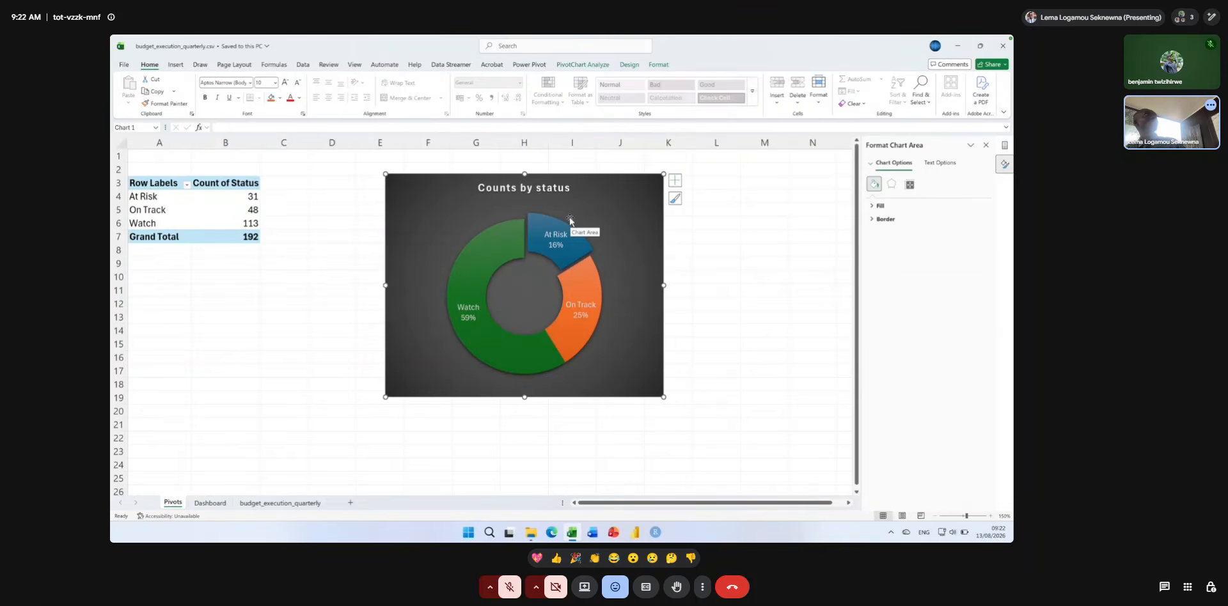
Try including the value in the doughnut's data labels, then remove it from them again.
click(496, 253)
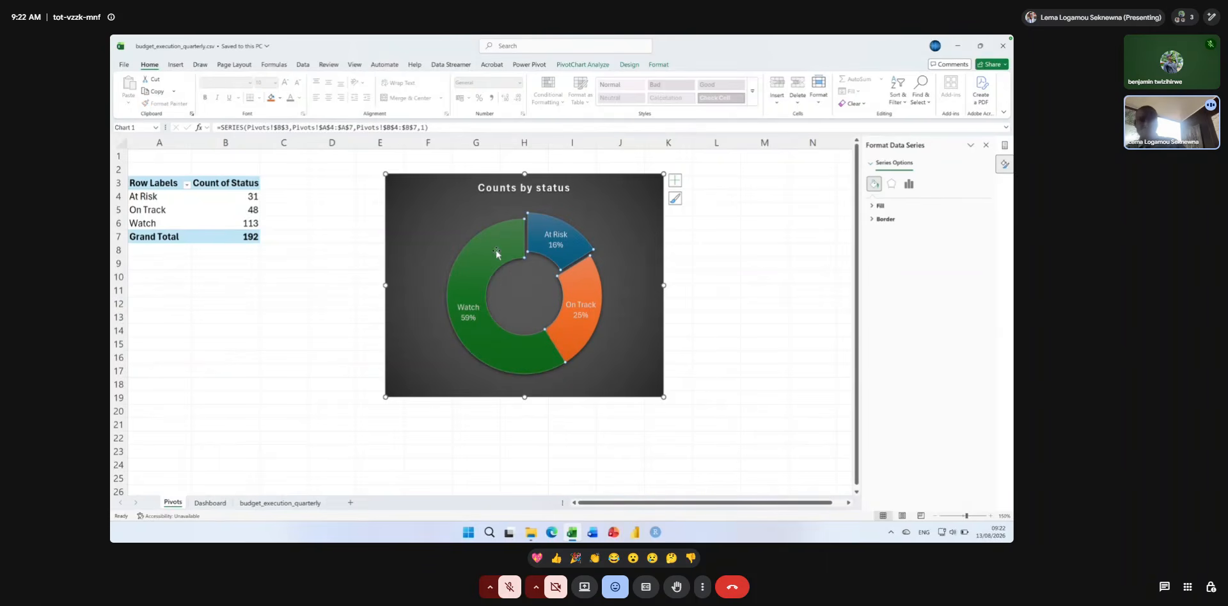
right_click(497, 253)
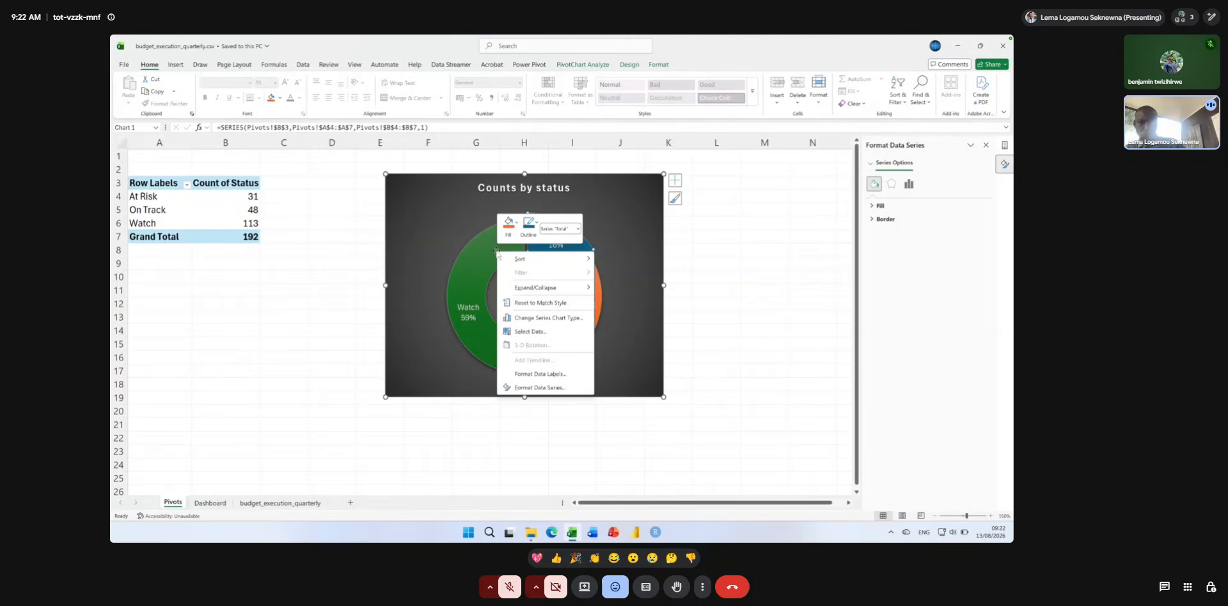
click(551, 375)
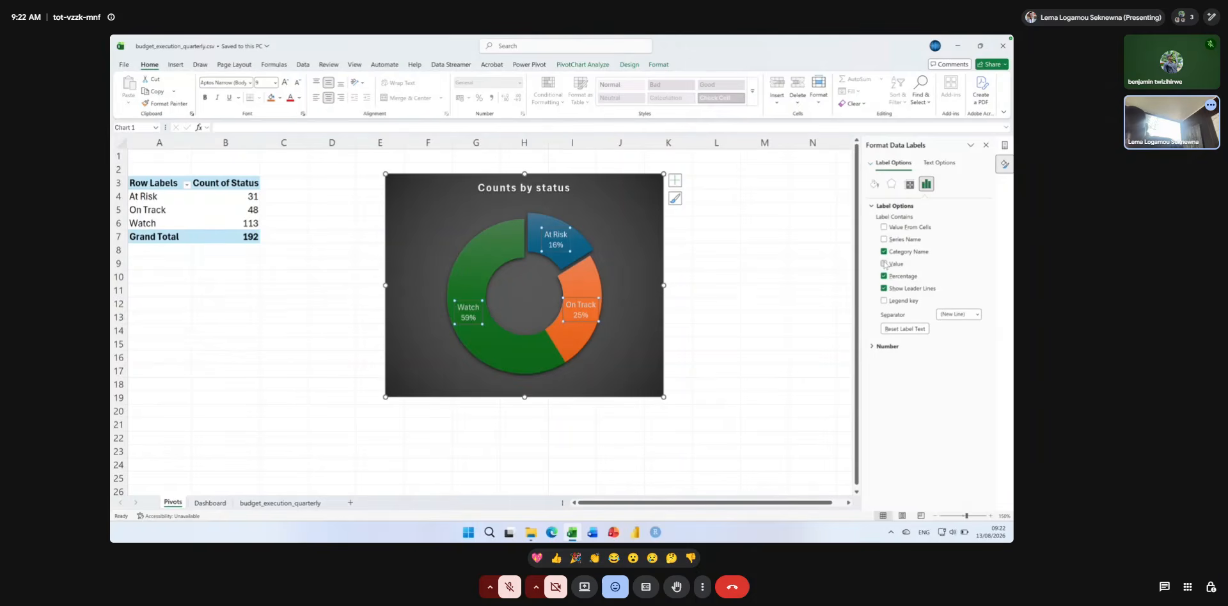
click(884, 263)
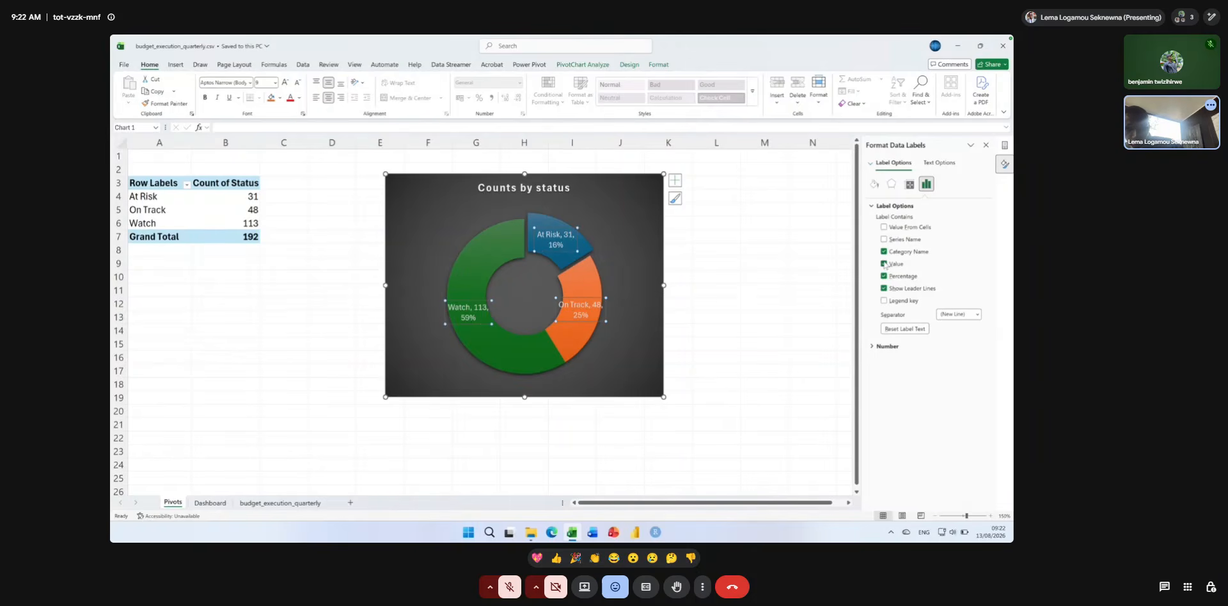
click(883, 264)
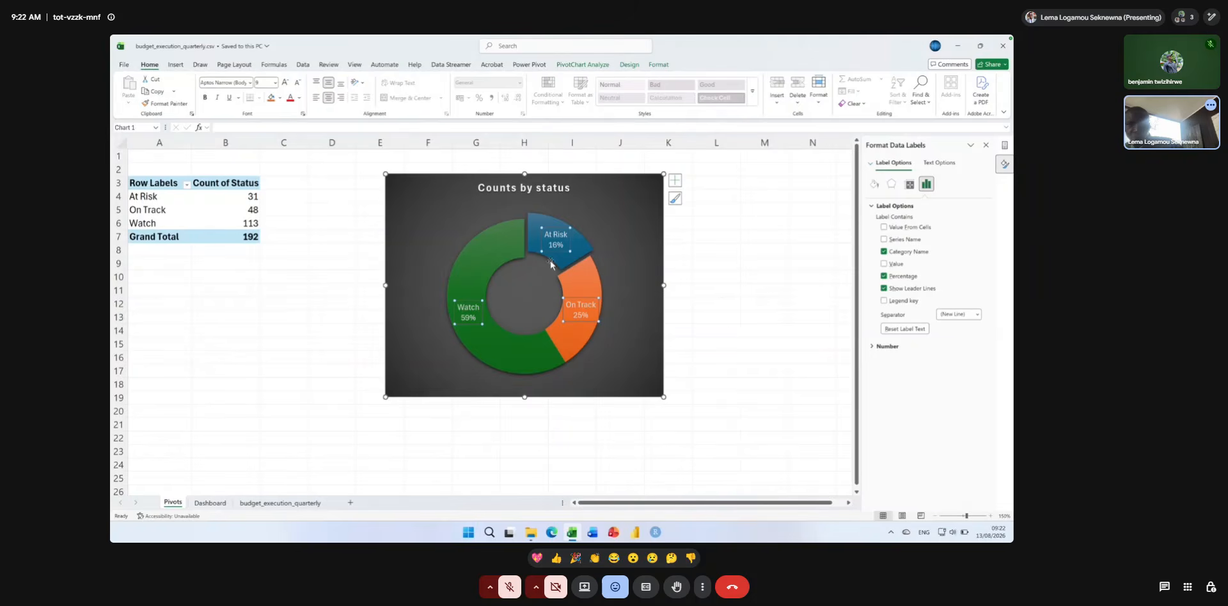
Add the value to the doughnut's data labels beside category name and percentage, and try to move the On Track label outside the ring.
click(510, 254)
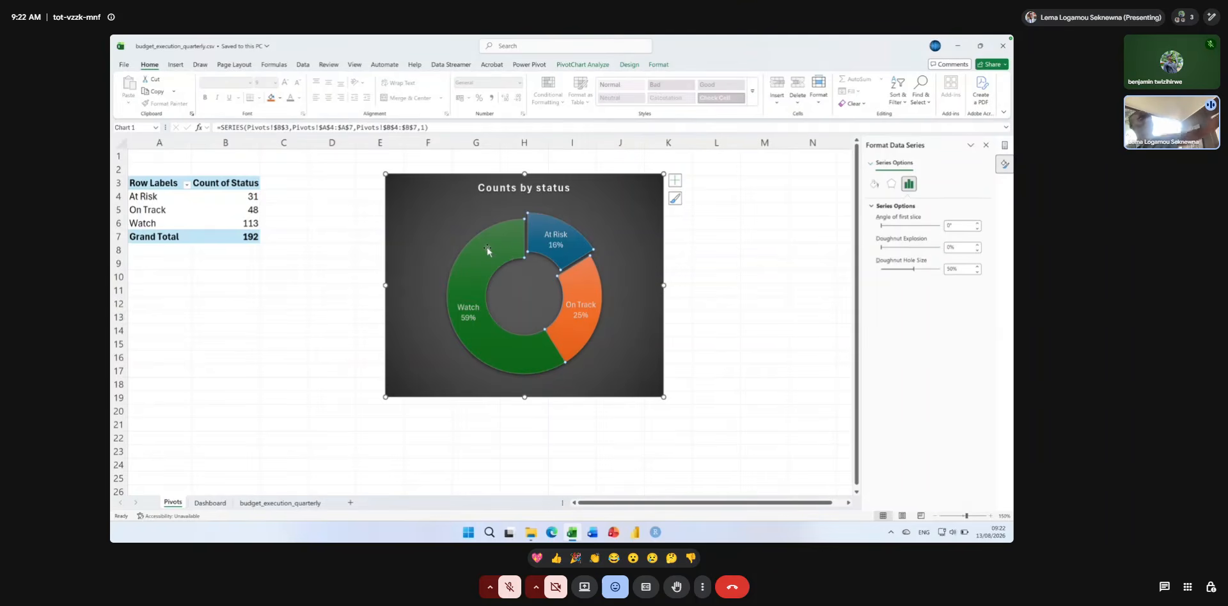
right_click(487, 251)
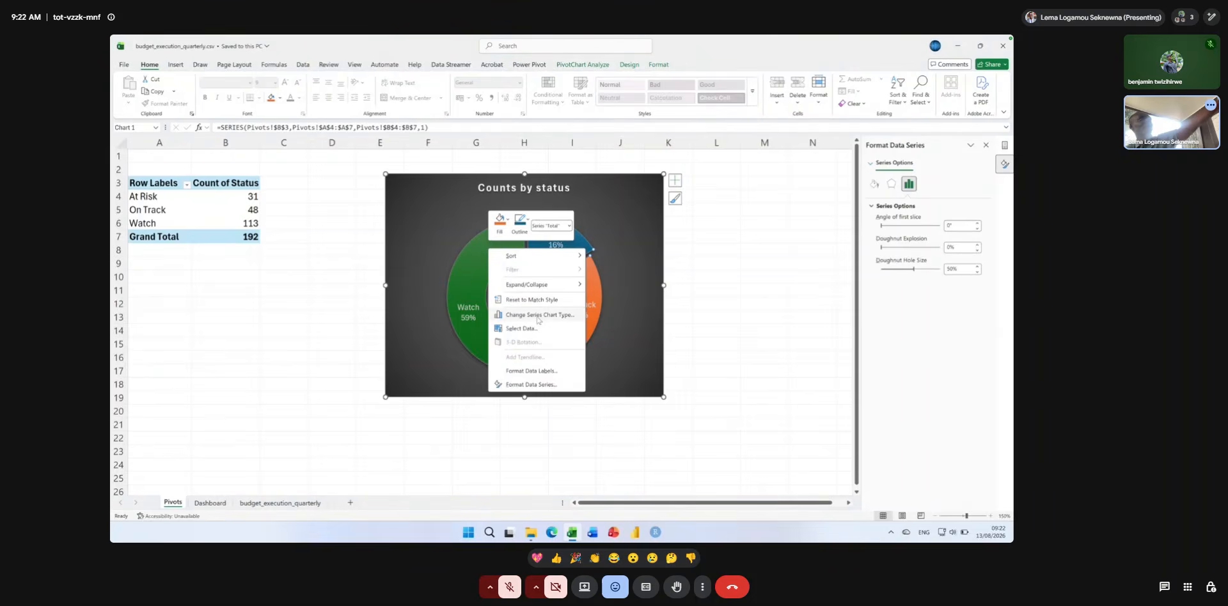
click(537, 371)
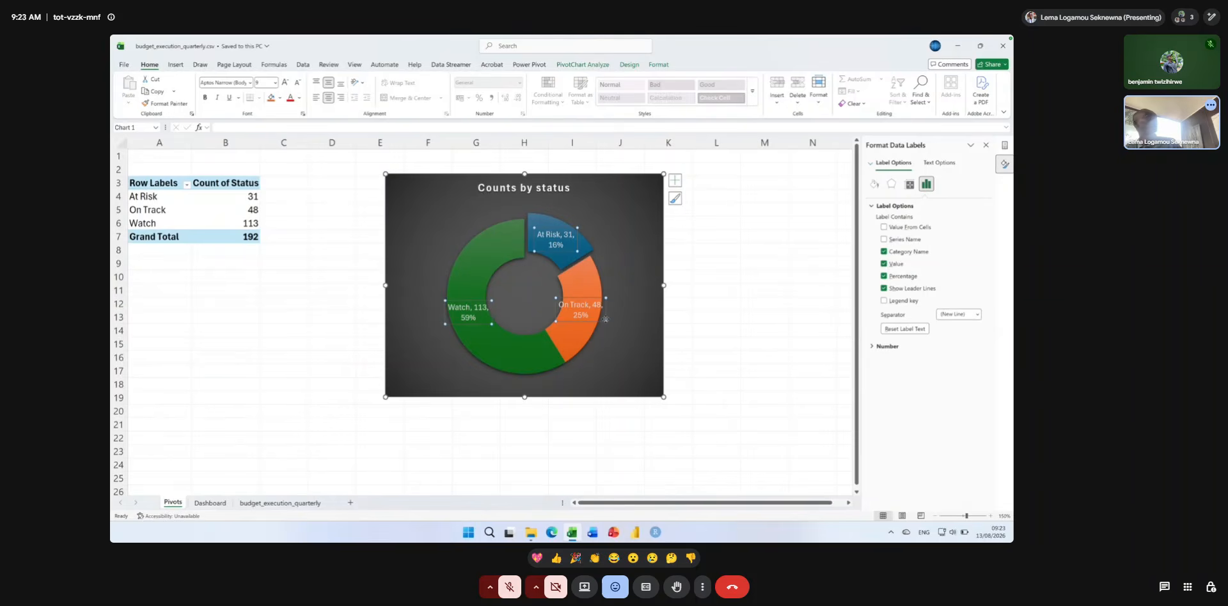
click(498, 356)
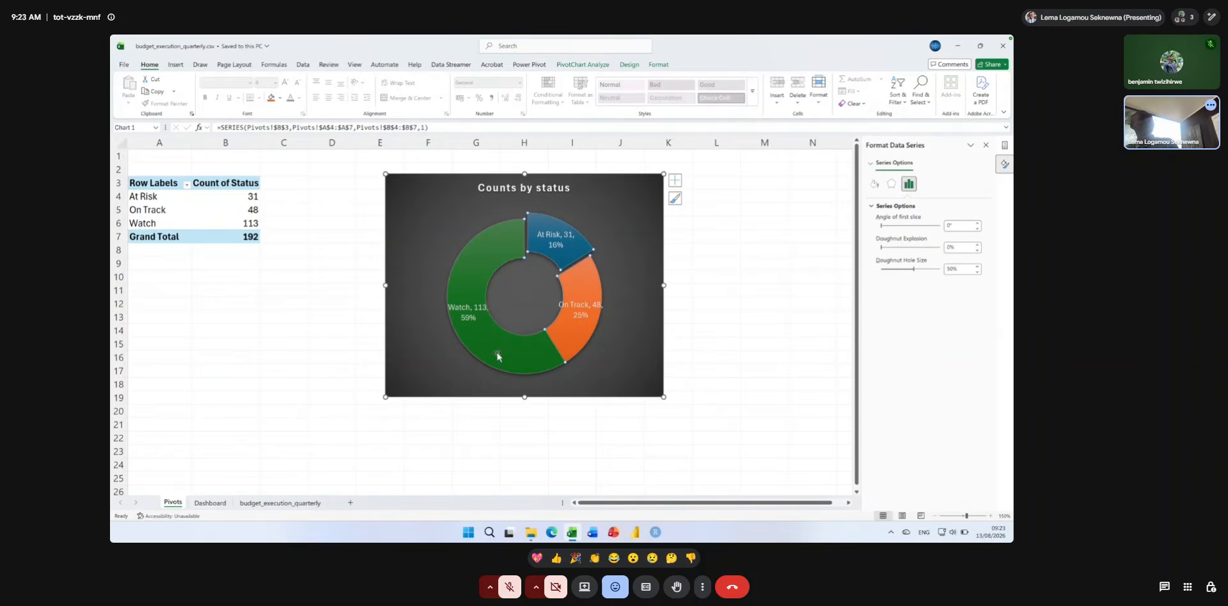
click(574, 306)
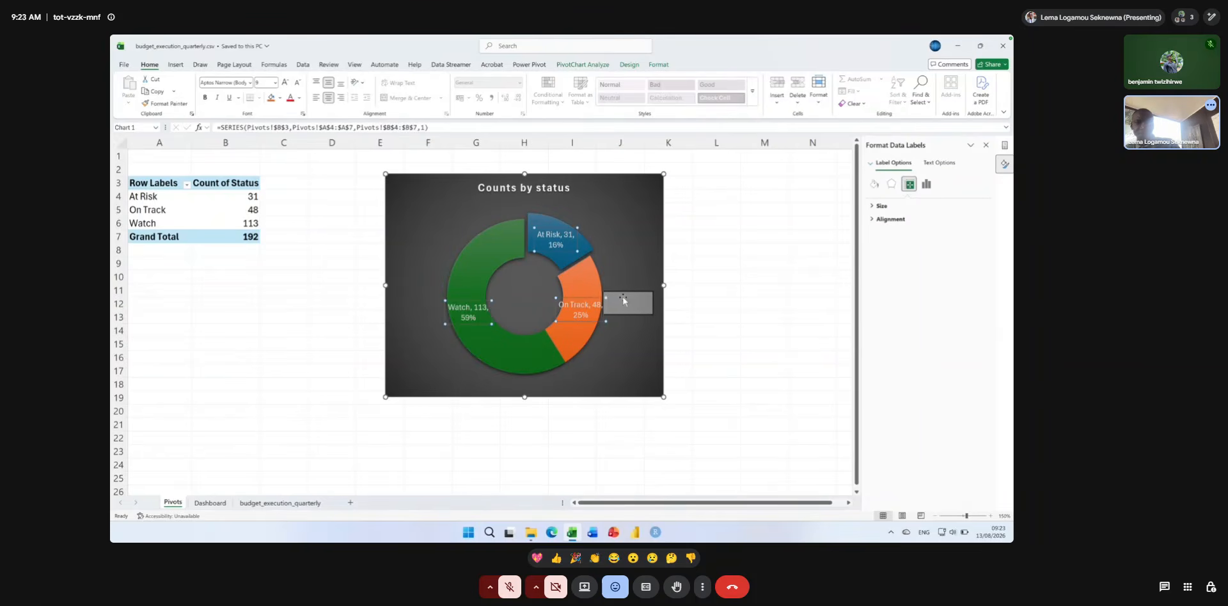
click(587, 351)
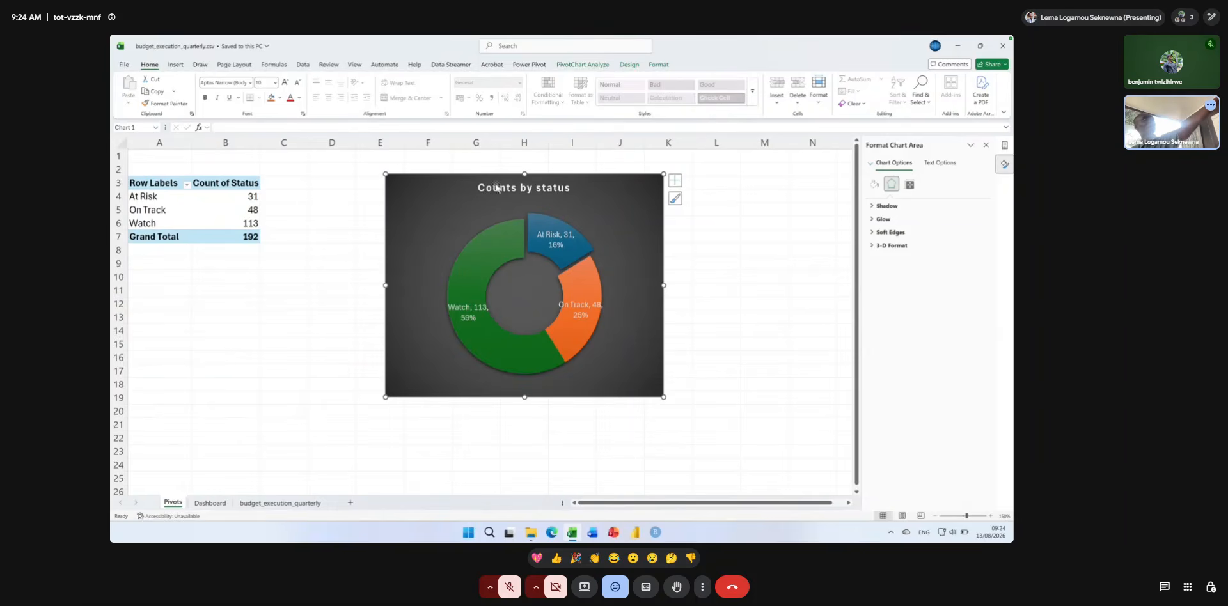
Save the formatted doughnut chart as a chart template named customized_pie_chart.
right_click(416, 196)
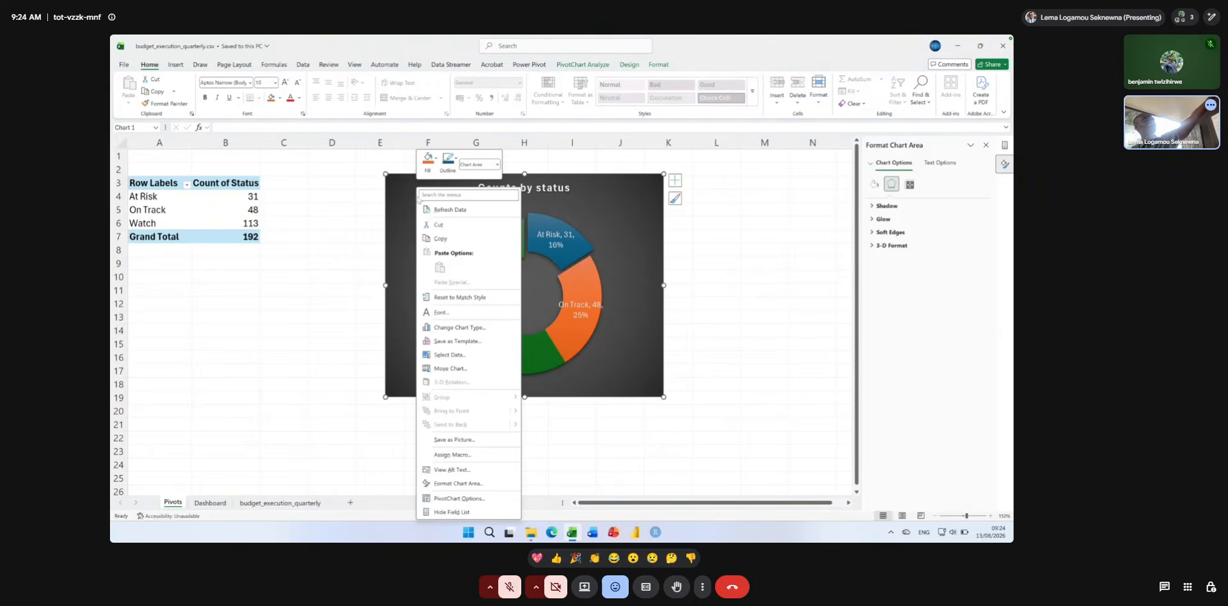
click(460, 342)
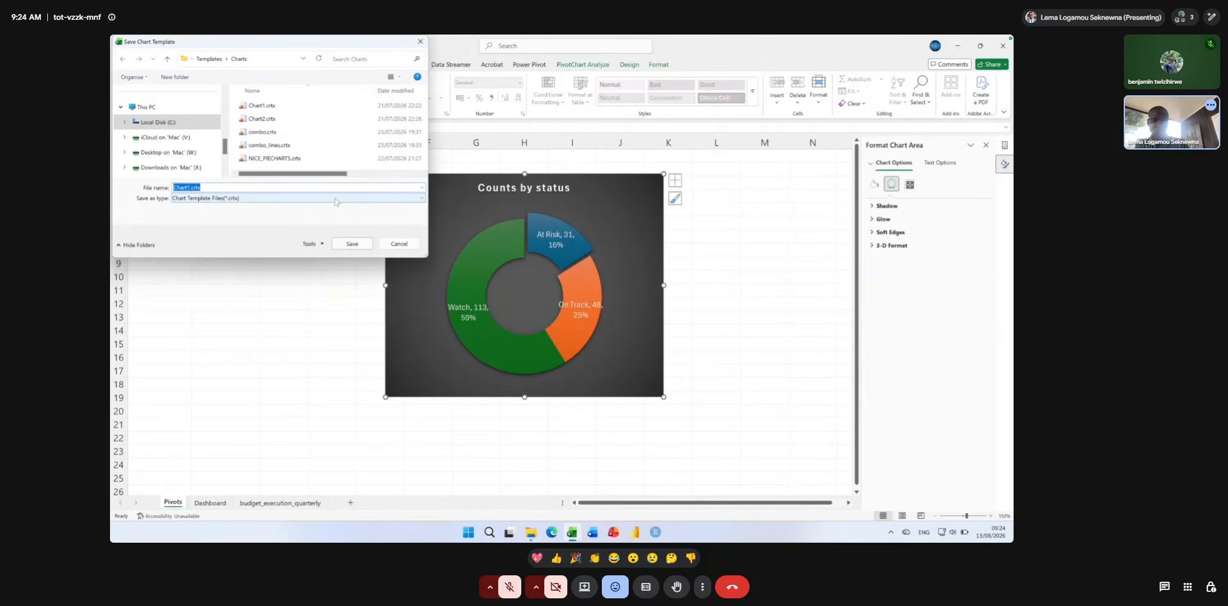
text(customized_pie_char)
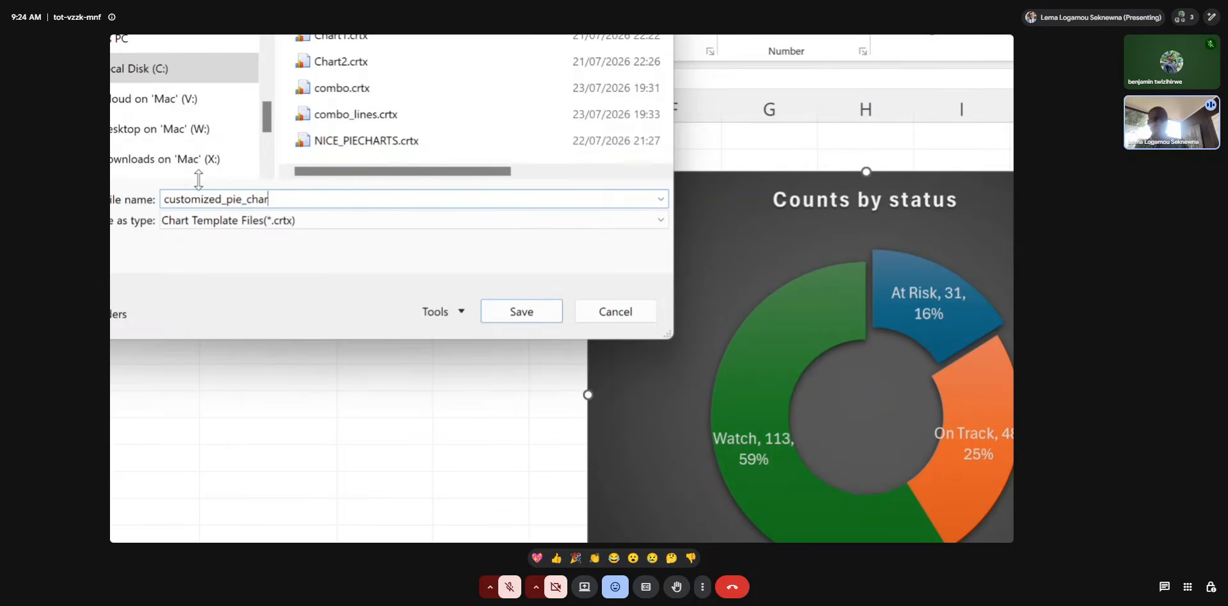
text(t)
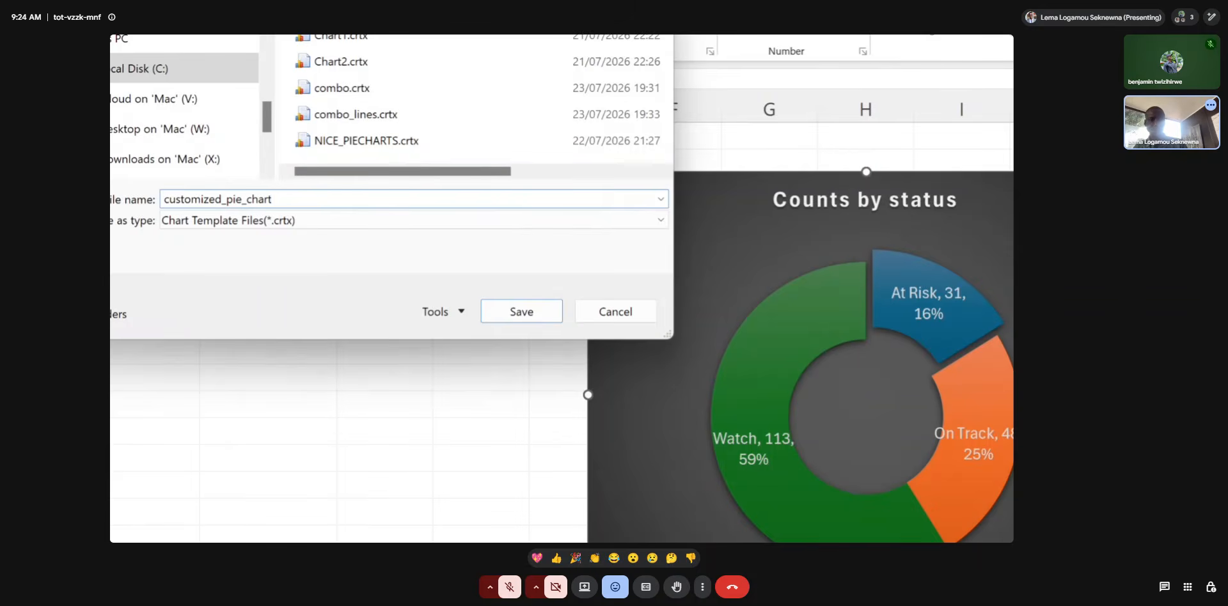
click(493, 310)
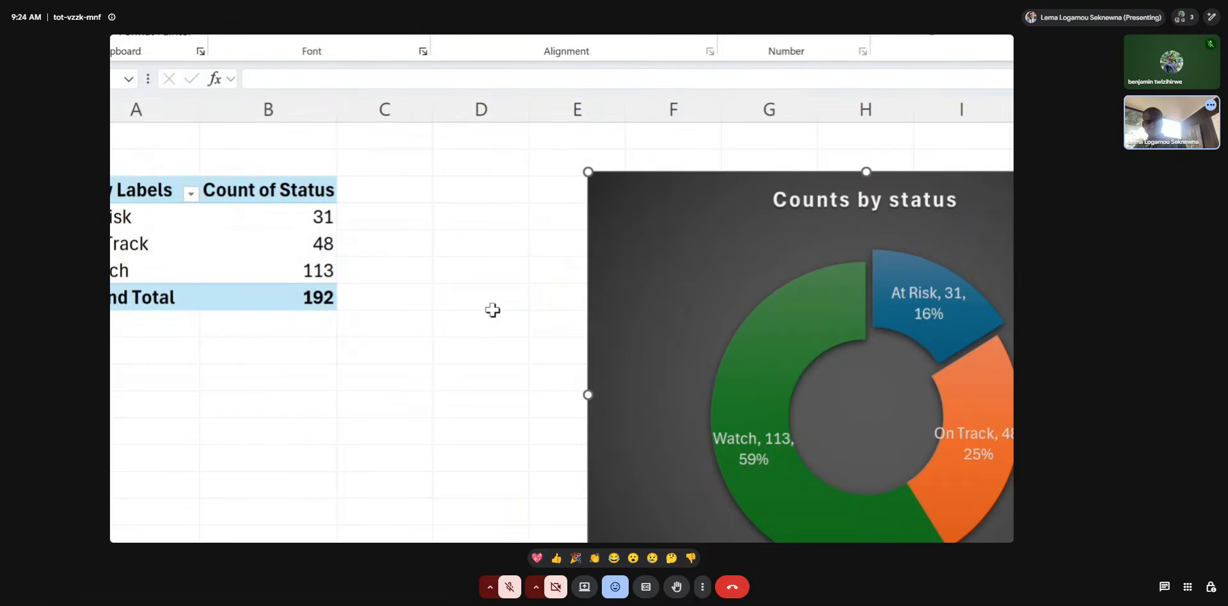
key(super+minus)
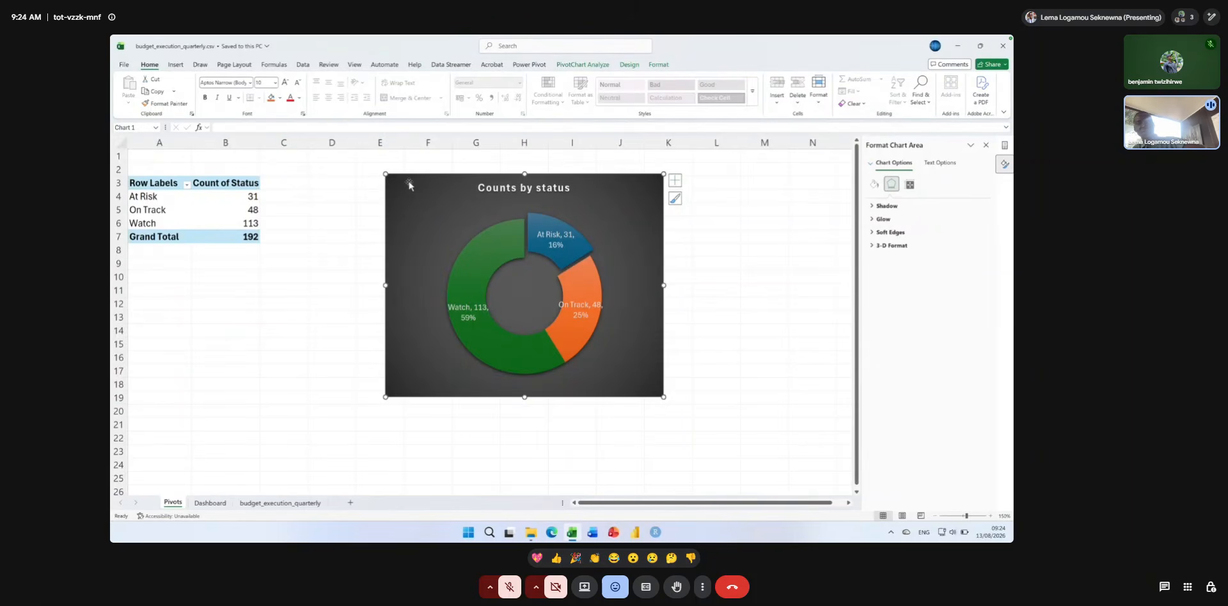
Move the doughnut chart from Pivots to cell A9 of the Dashboard sheet and enlarge it to about column G and row 26.
key(Delete)
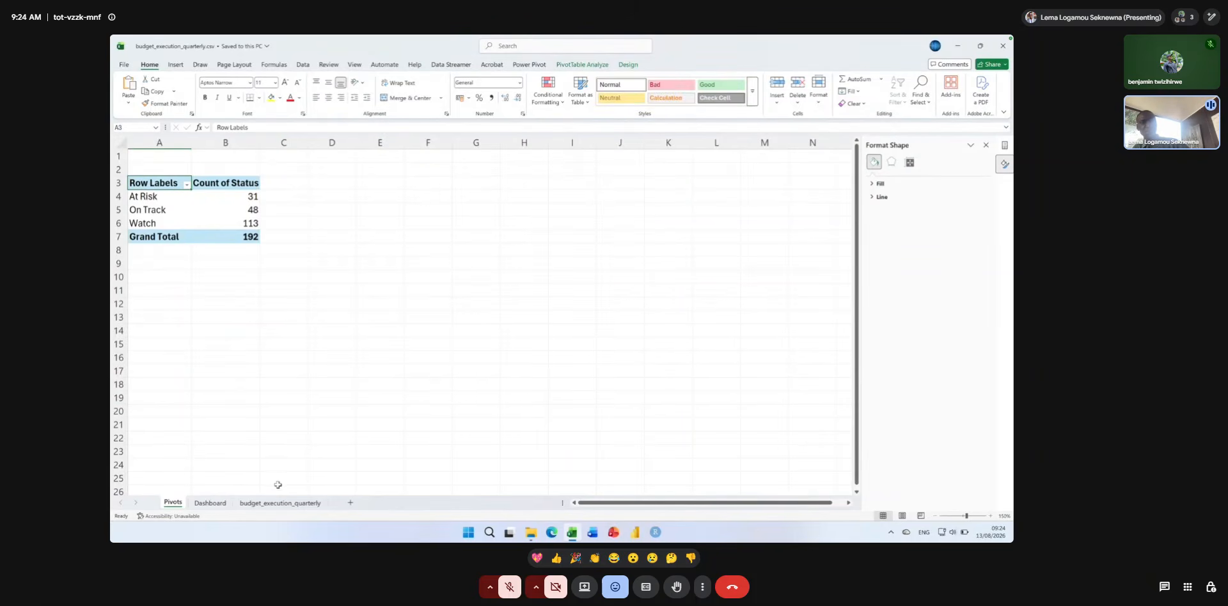
click(211, 504)
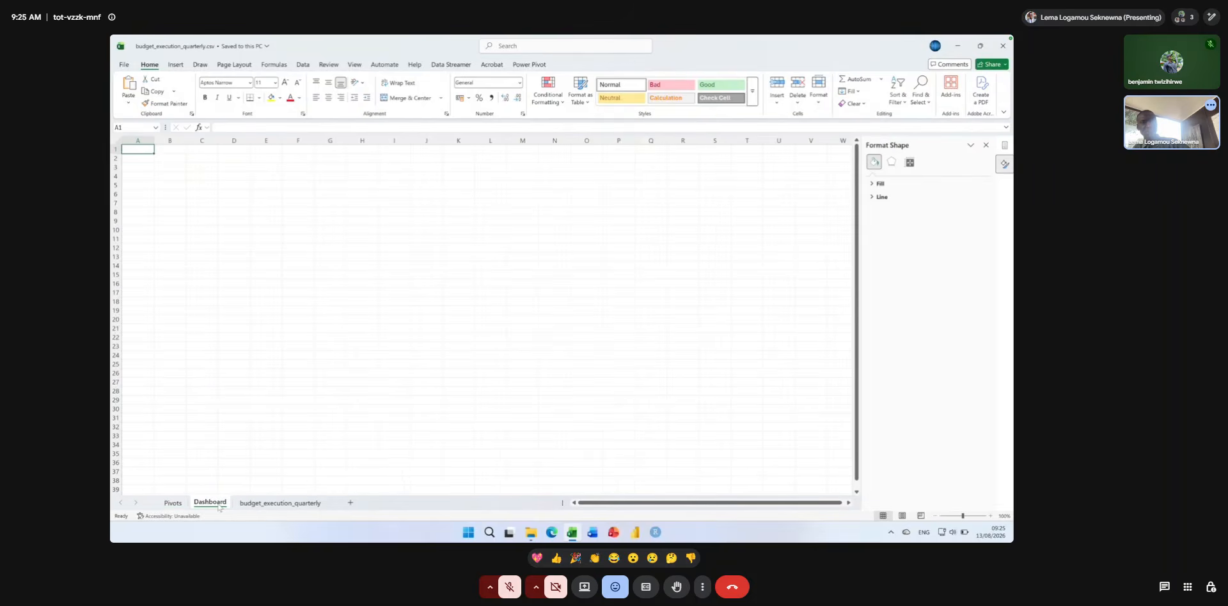
click(138, 225)
key(ctrl+v)
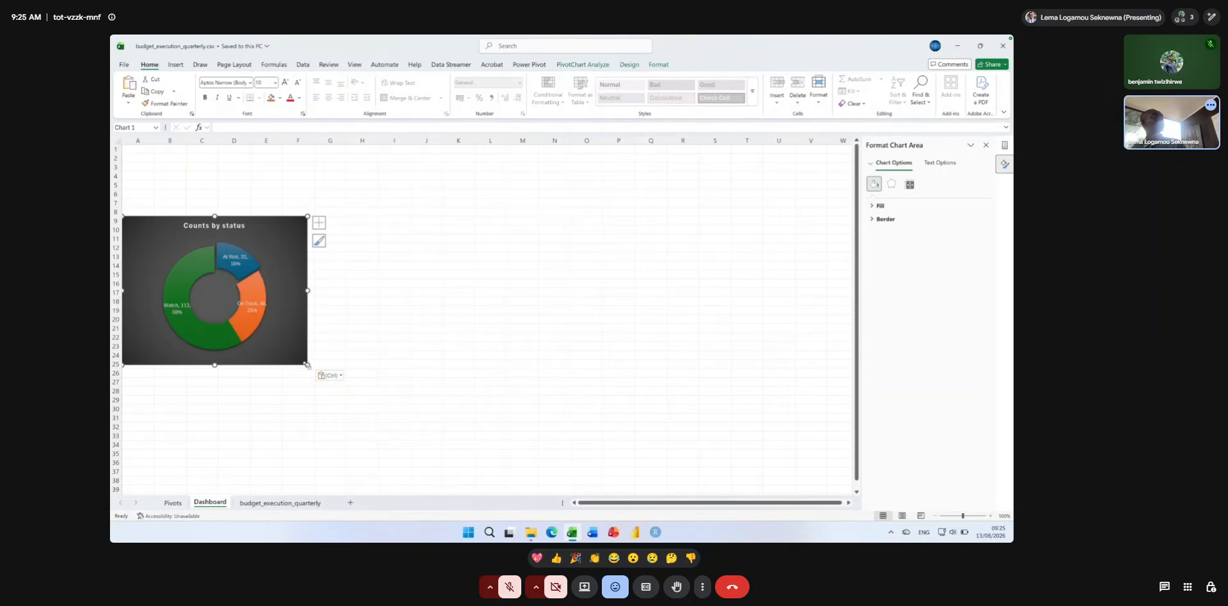
drag(308, 365, 343, 376)
click(393, 367)
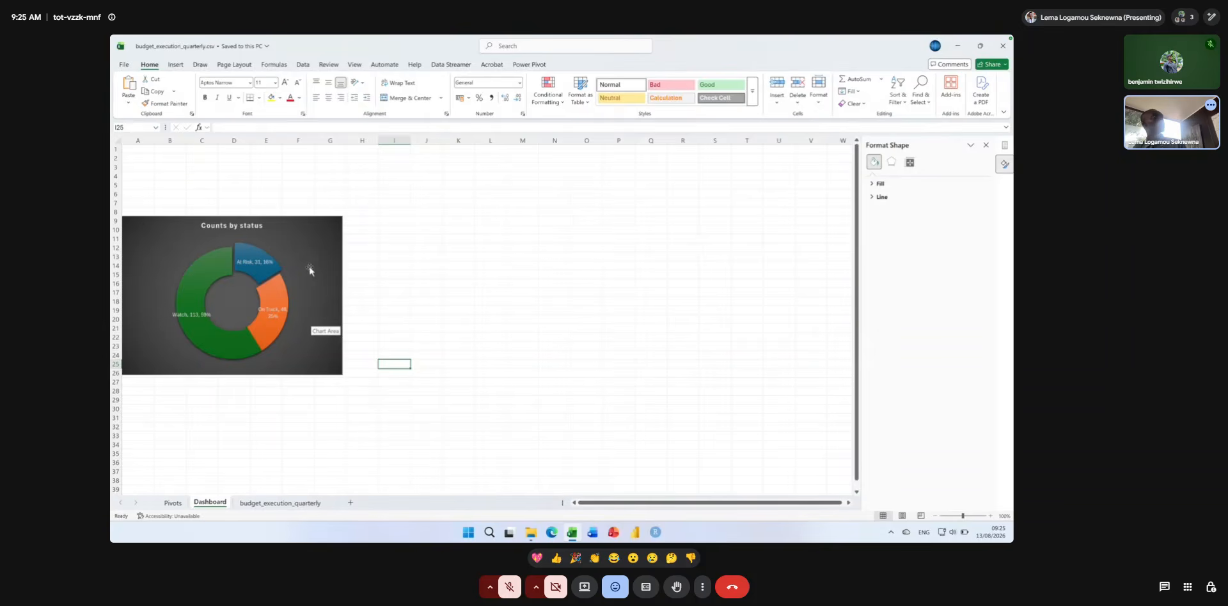
Reorder the worksheets so that Dashboard comes before Pivots.
scroll(309, 271, down, 1)
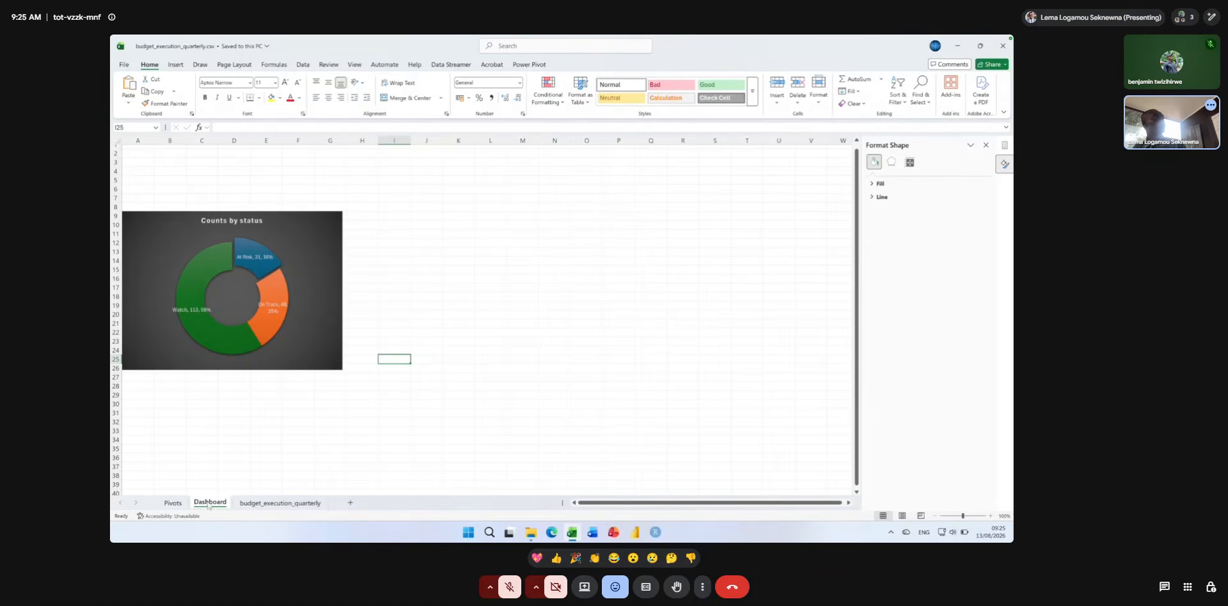
drag(170, 510, 166, 511)
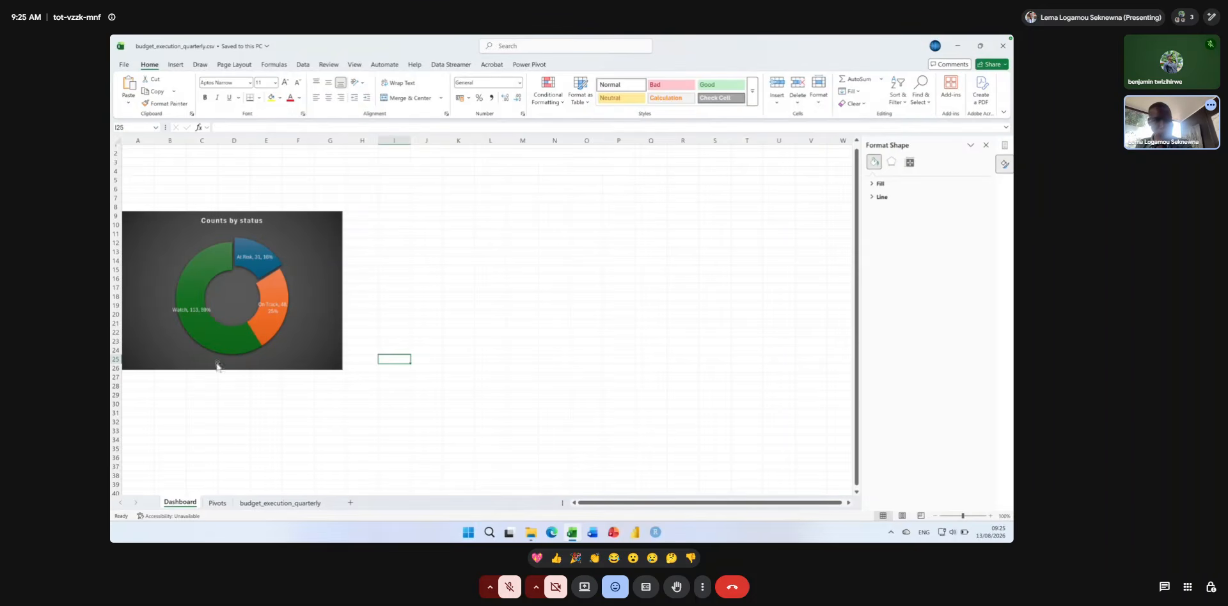
Delete the Counts by status doughnut chart from the Dashboard sheet.
click(163, 237)
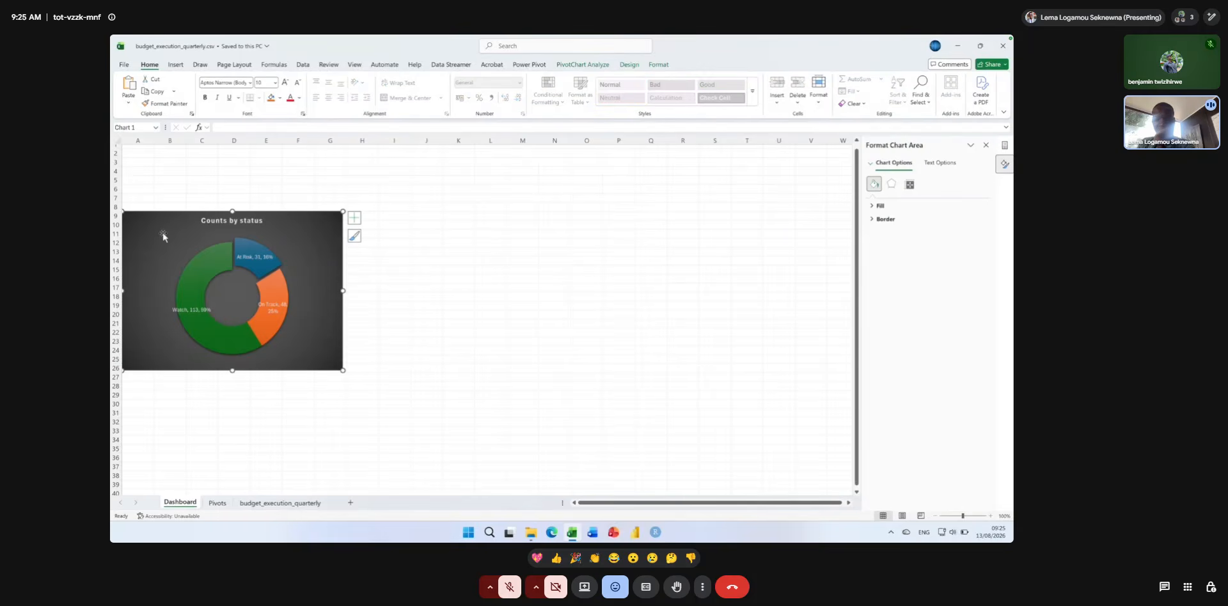
key(Delete)
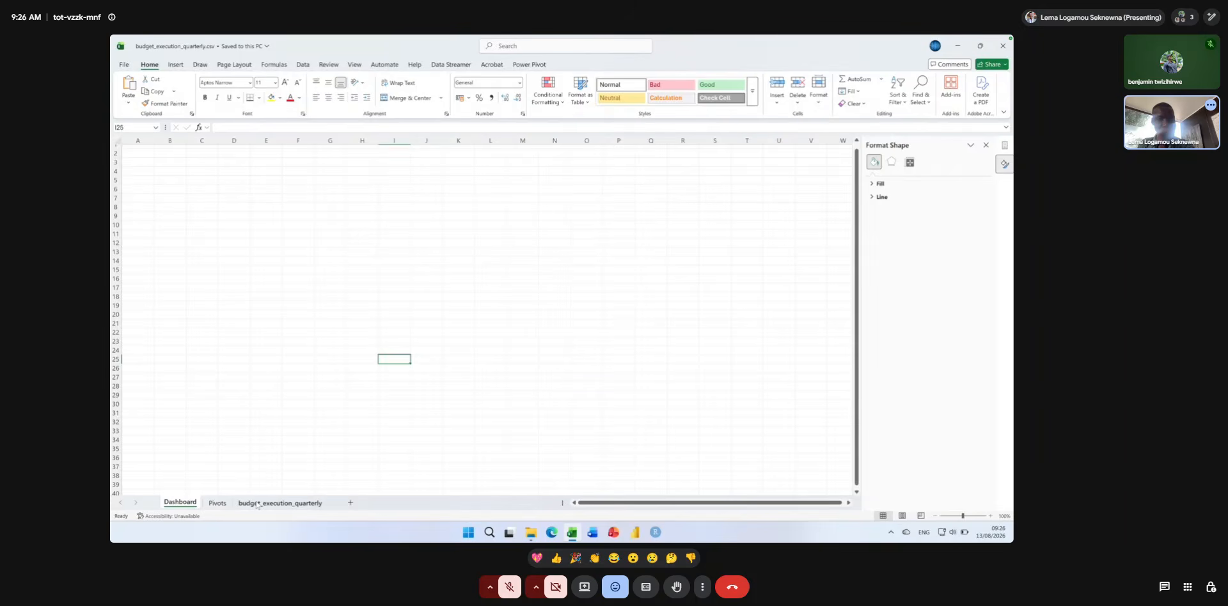
scroll(257, 505, up, 1)
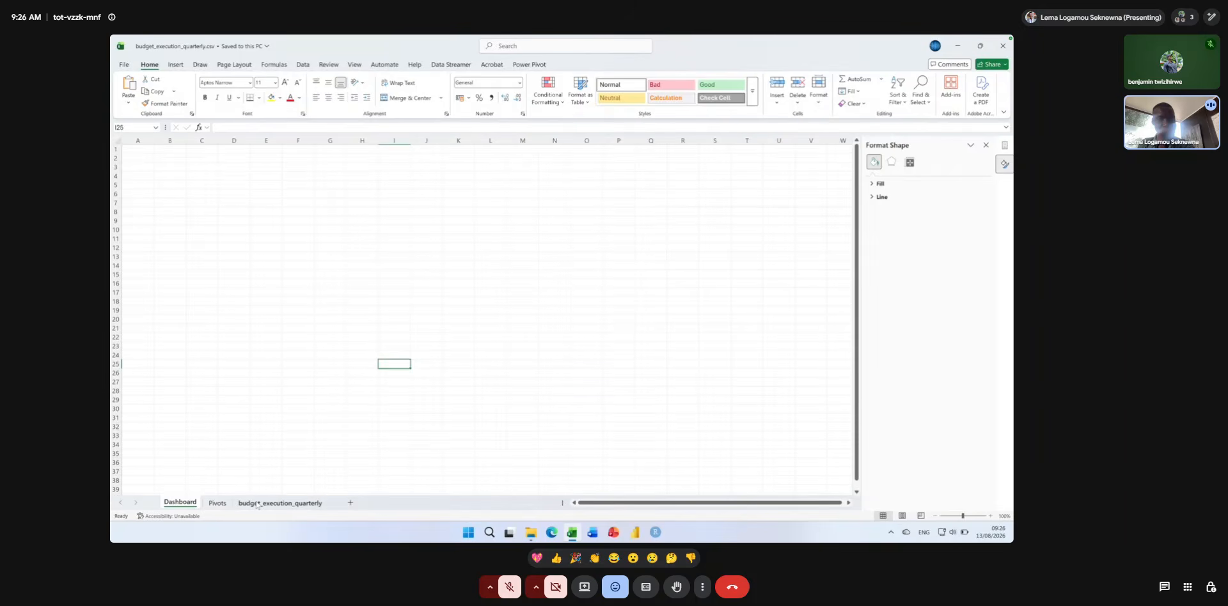
Delete the status-count PivotTable from the Pivots sheet and select cell A1 there.
click(218, 503)
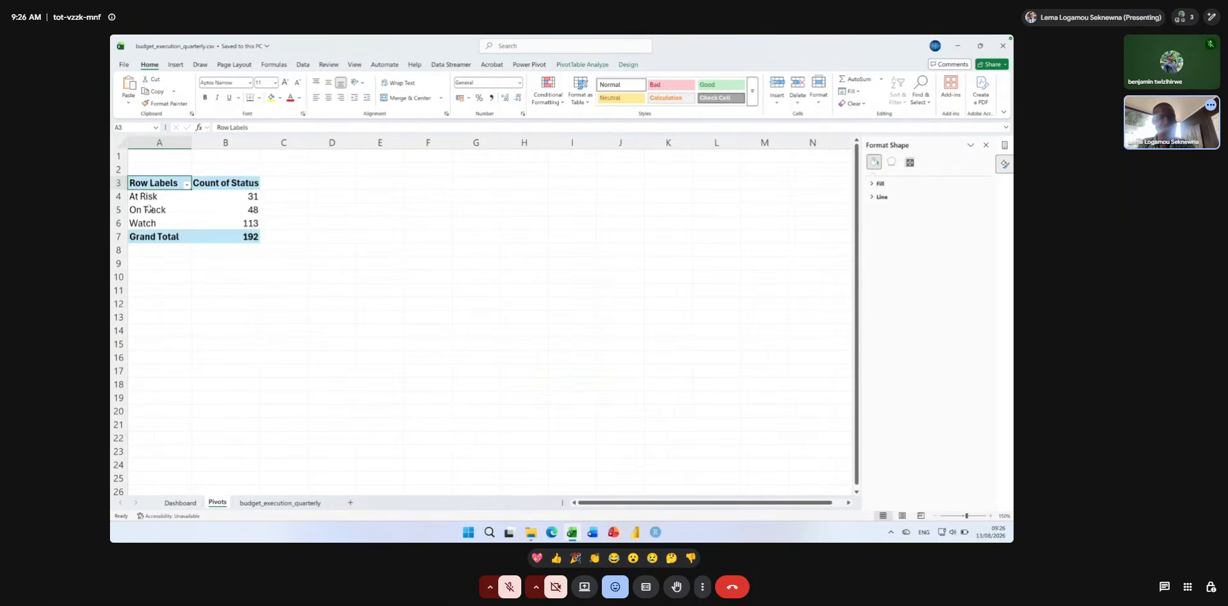
right_click(140, 182)
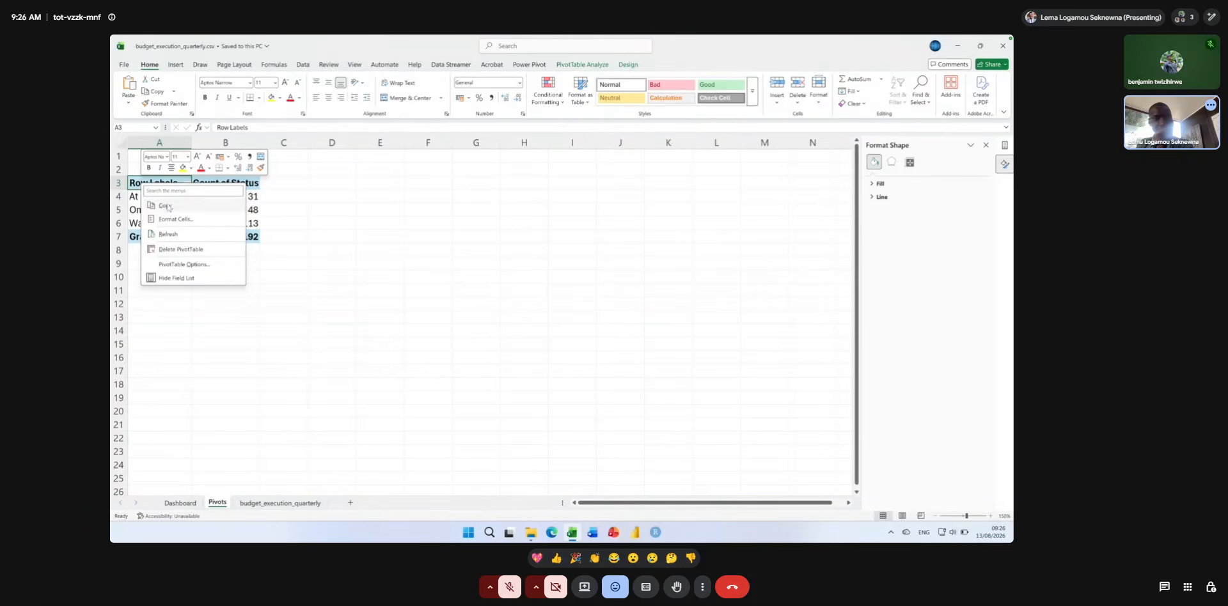
click(180, 248)
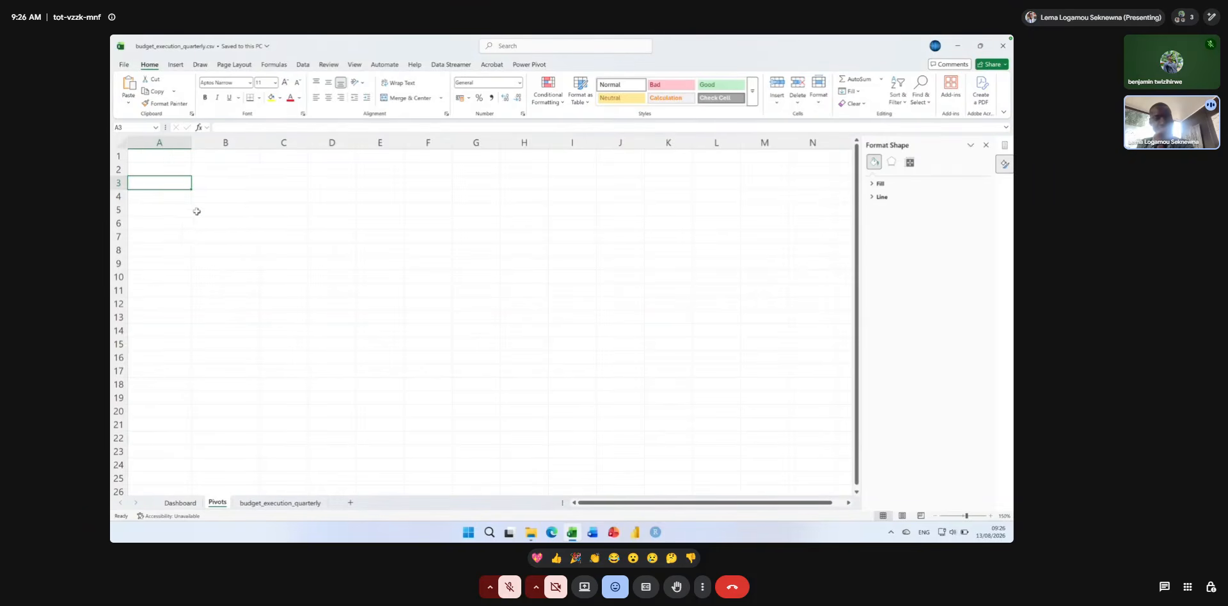
click(146, 170)
click(147, 157)
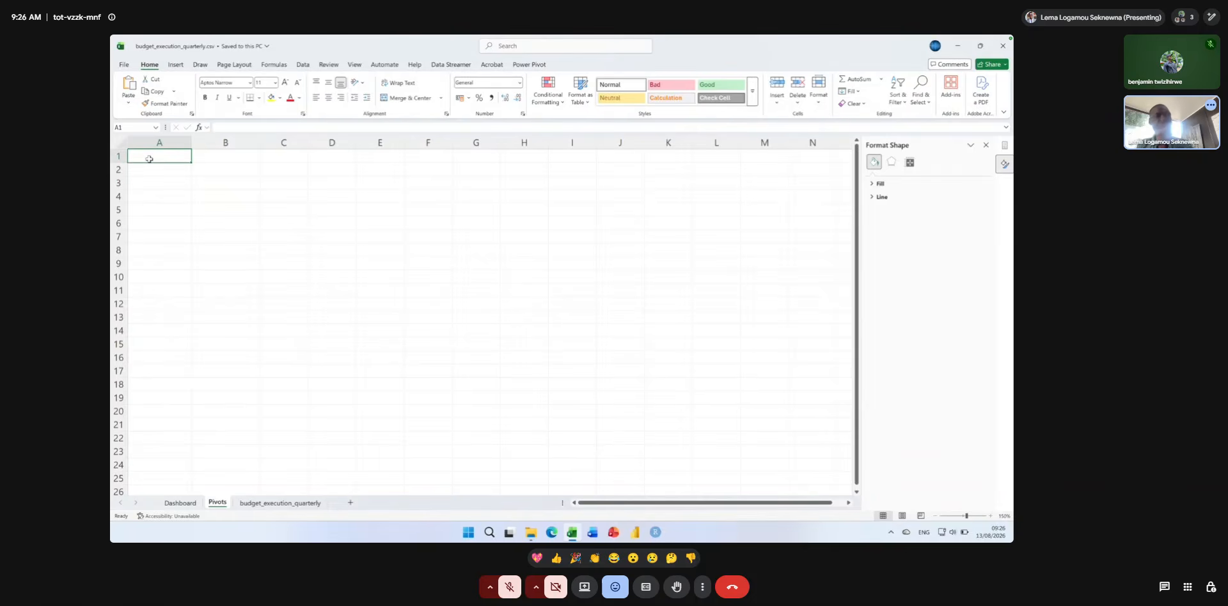
Start a new PivotTable from the budget_execution table on the budget_execution_quarterly sheet.
click(279, 503)
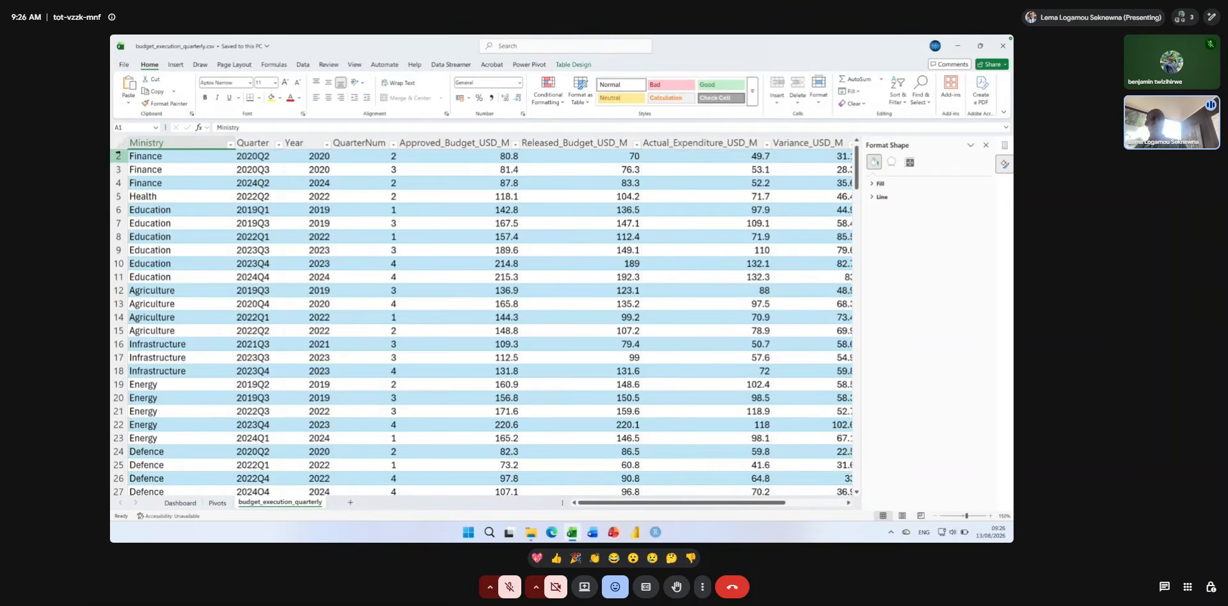
key(super+plus)
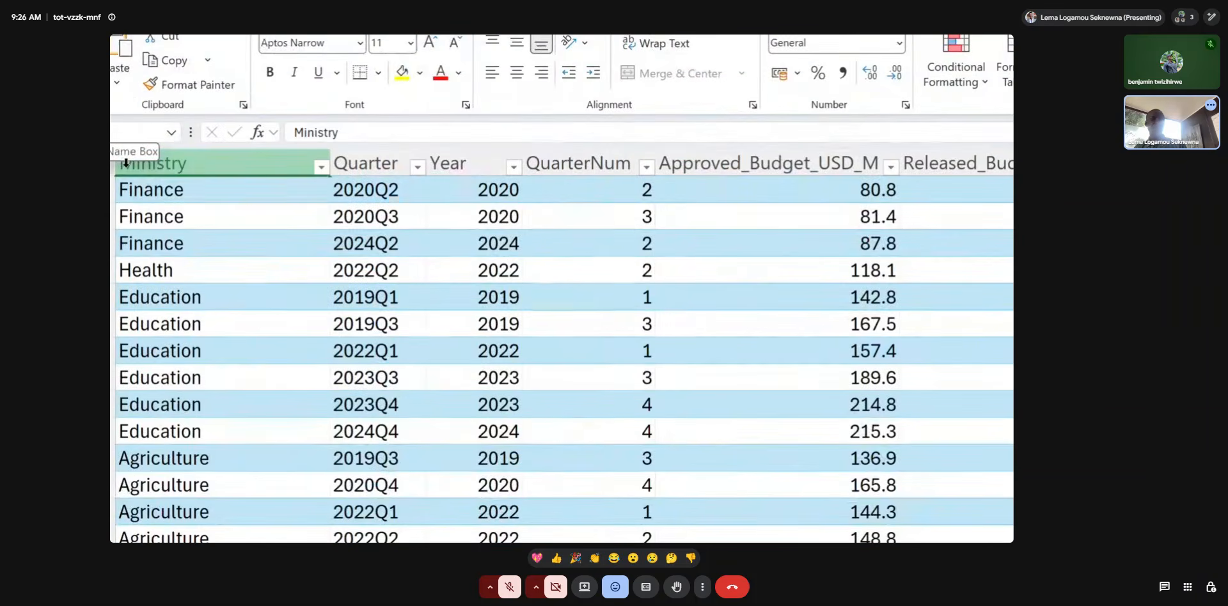
click(156, 164)
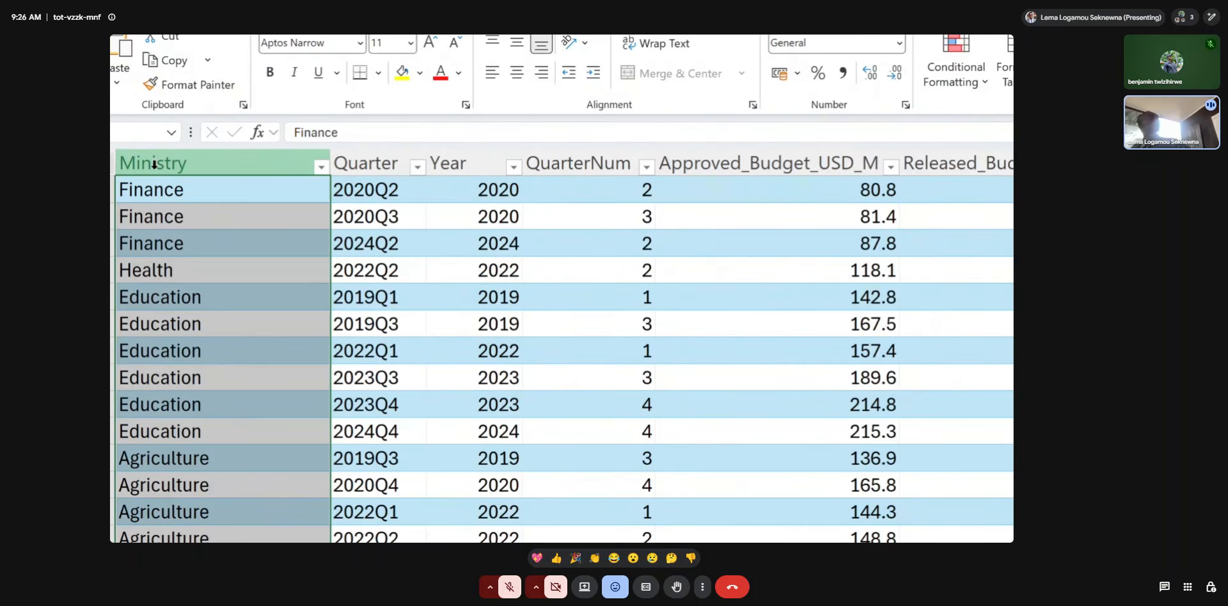
click(156, 200)
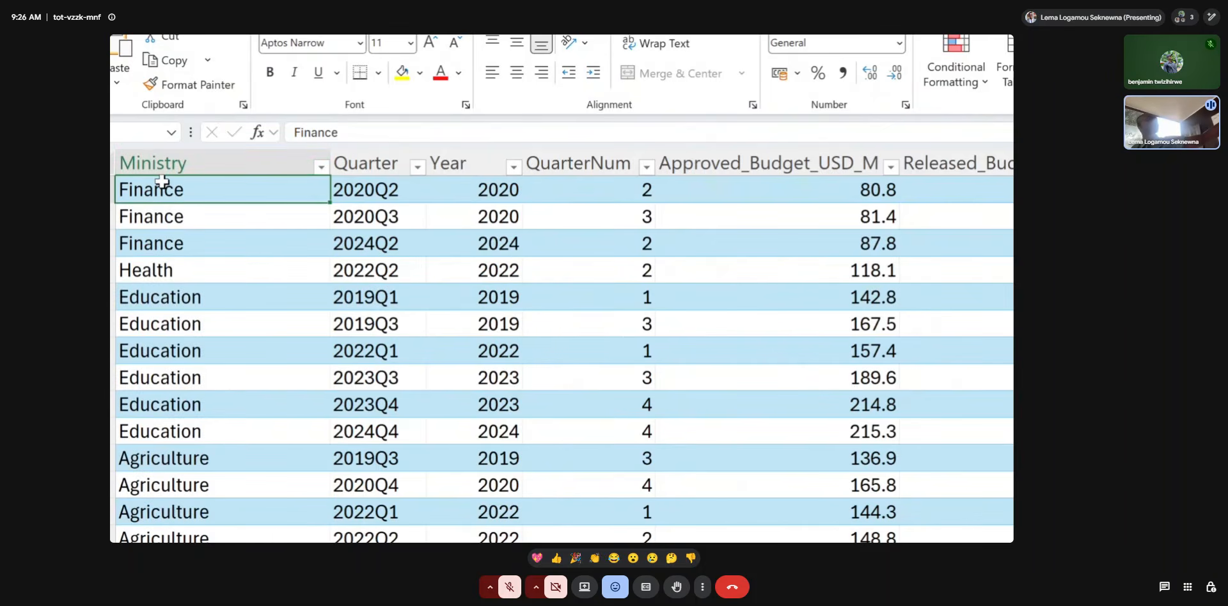
scroll(163, 179, up, 1)
click(158, 195)
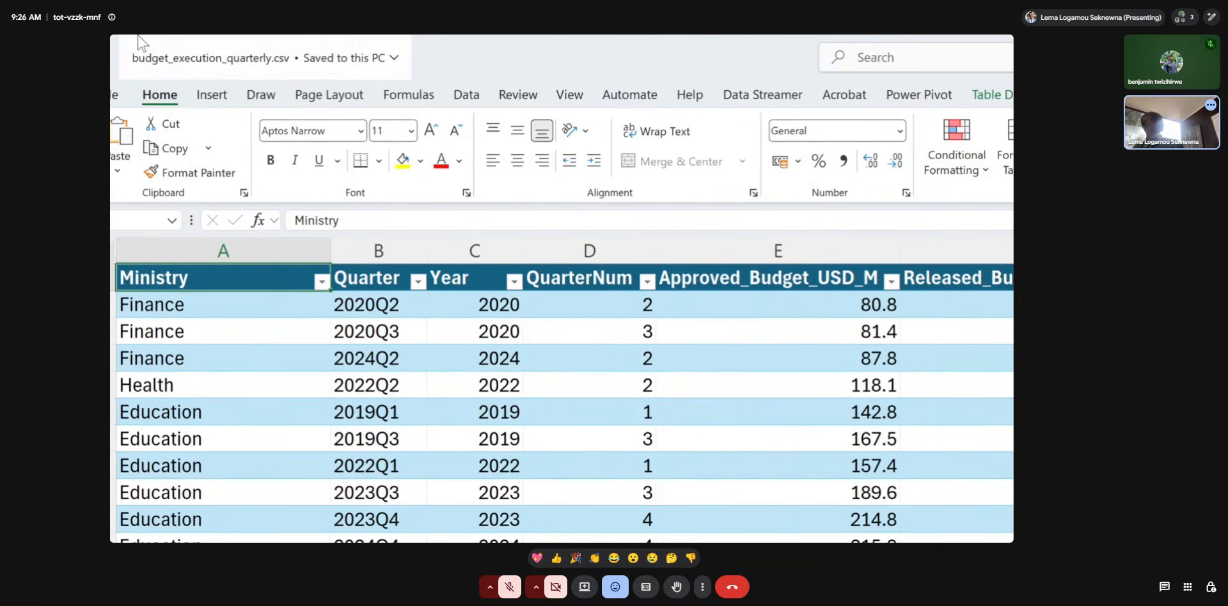
click(213, 96)
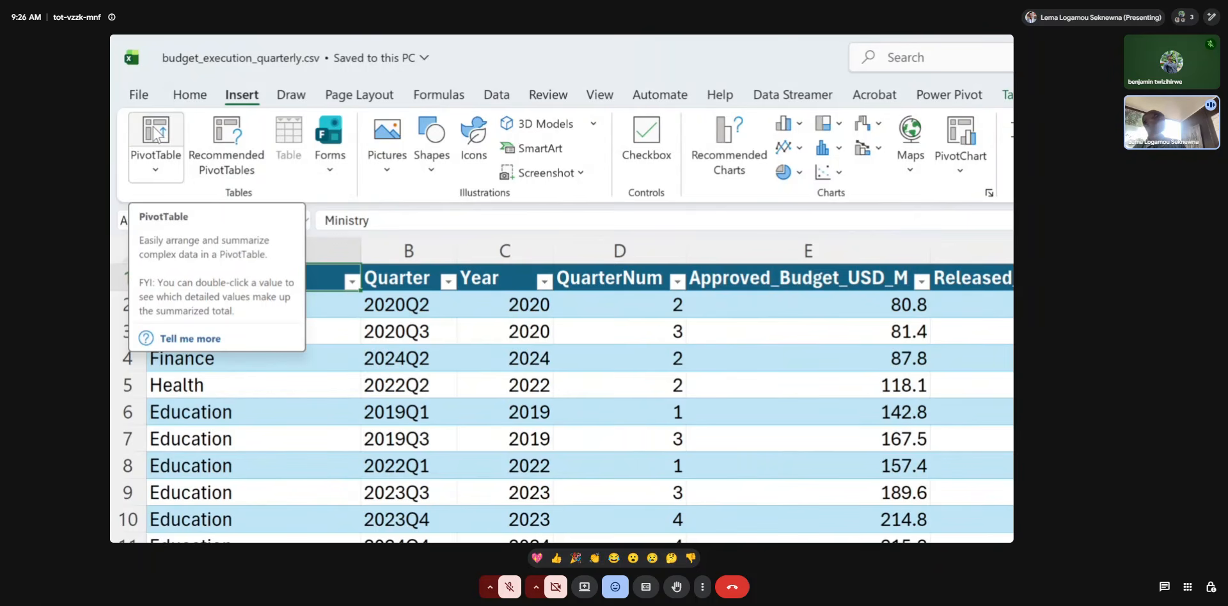
click(158, 171)
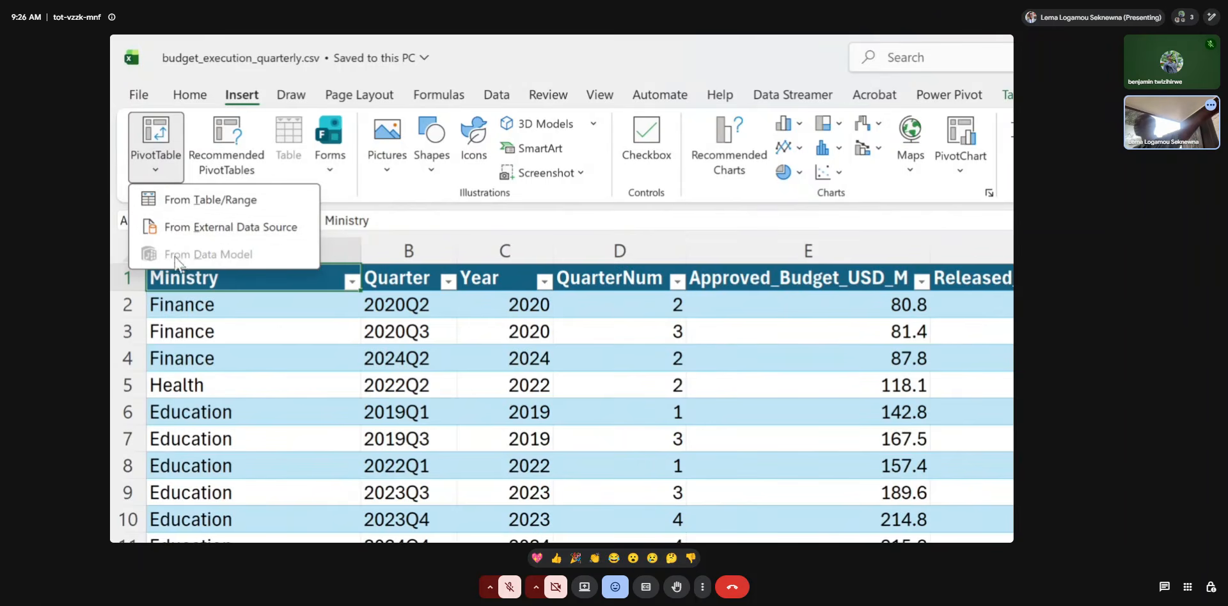
click(187, 204)
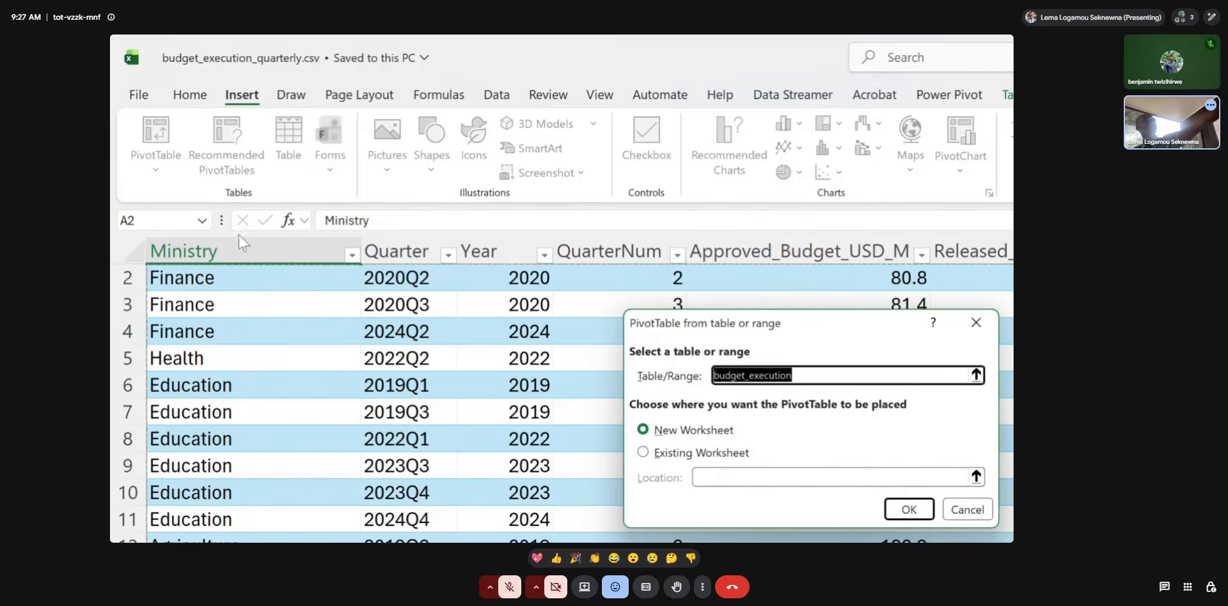
Place the new PivotTable on the existing Pivots worksheet at cell A1 and create it.
scroll(233, 324, down, 7)
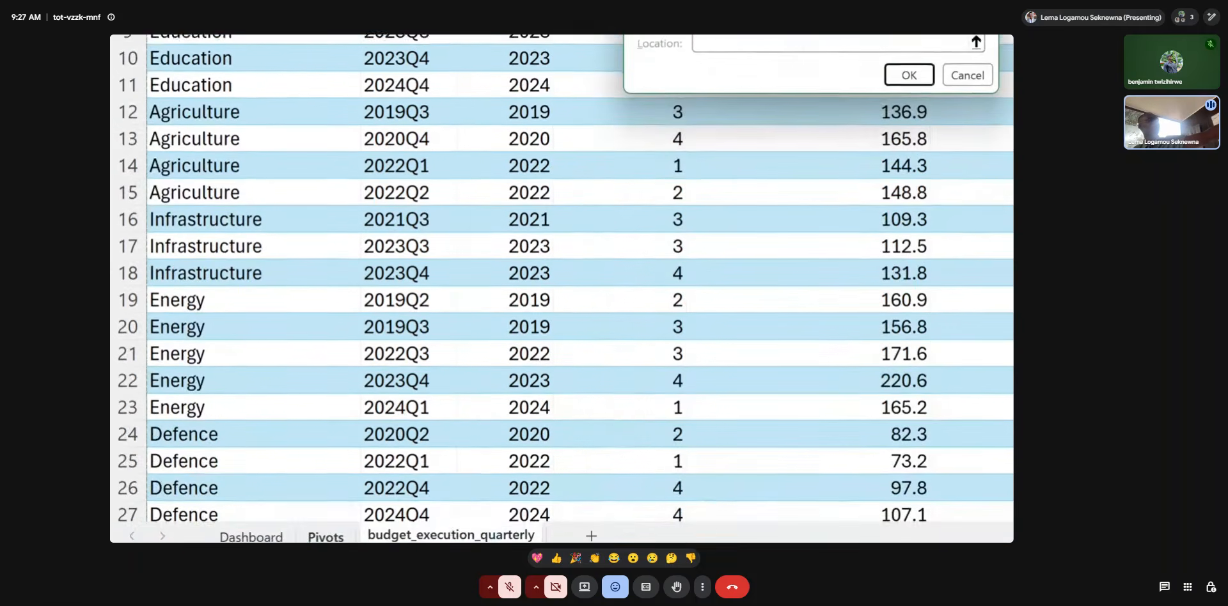
scroll(336, 478, down, 2)
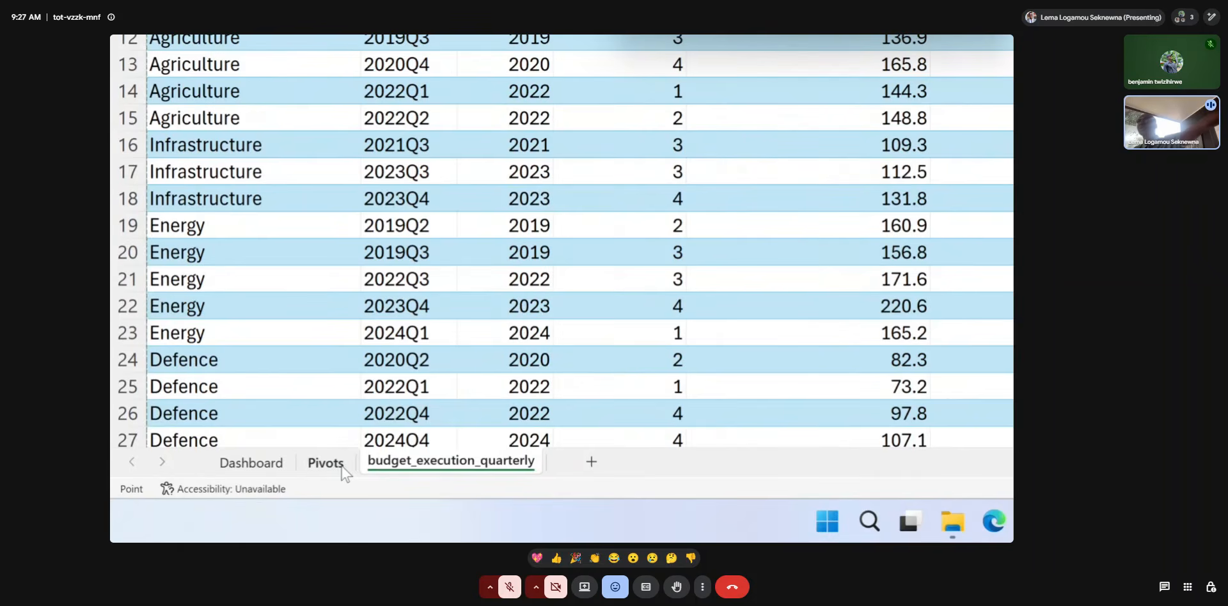
scroll(480, 247, up, 3)
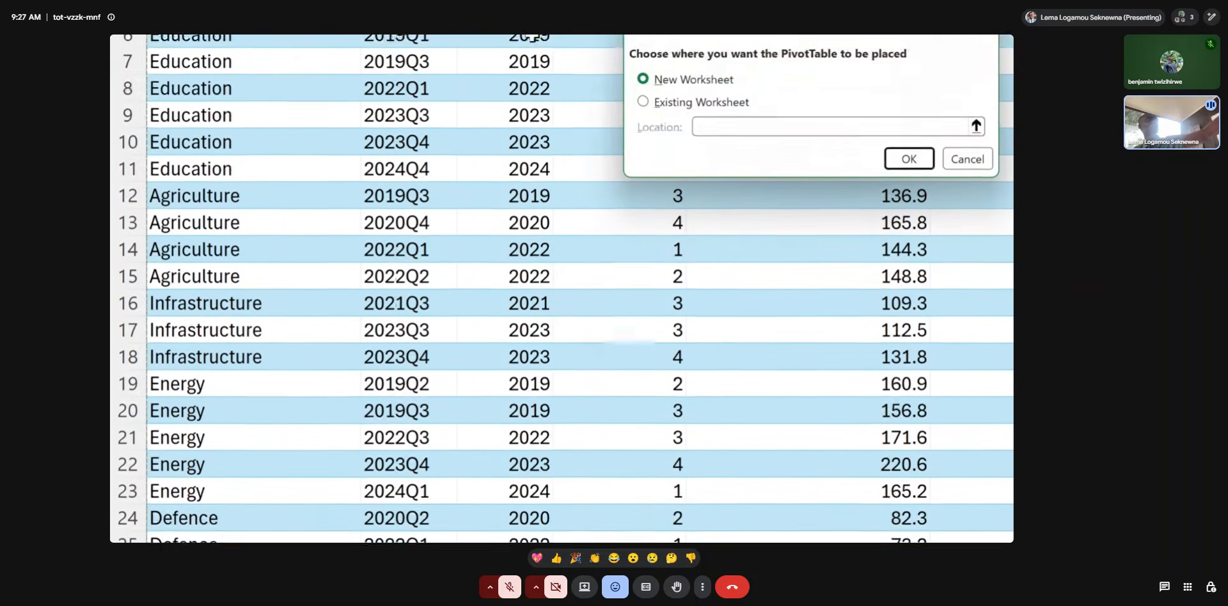
scroll(532, 37, up, 1)
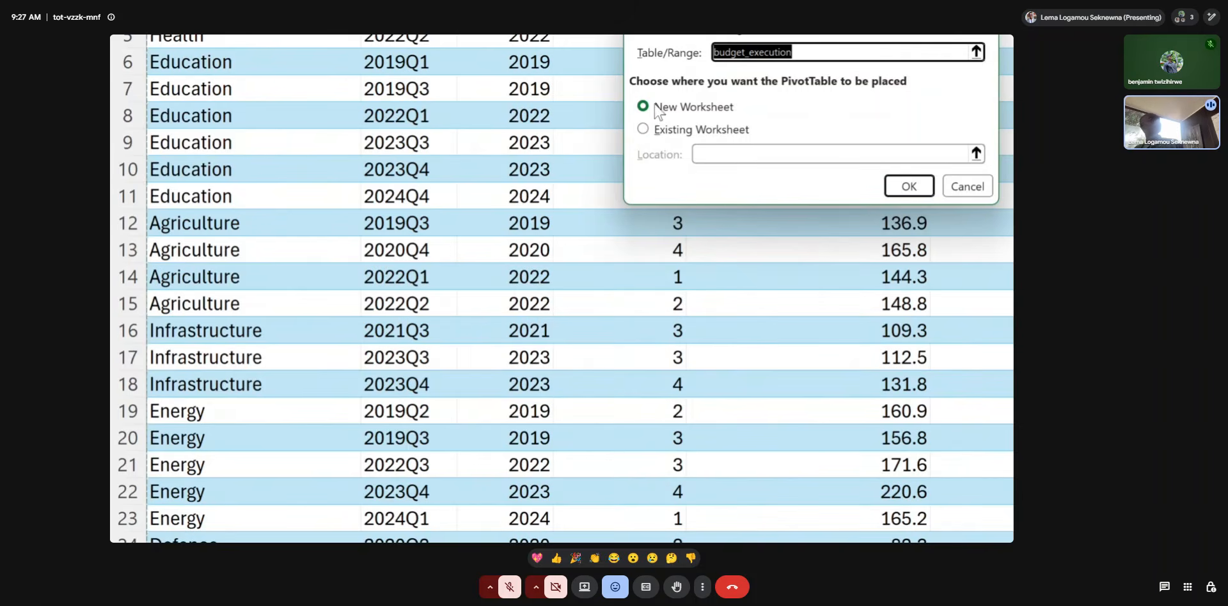
click(642, 128)
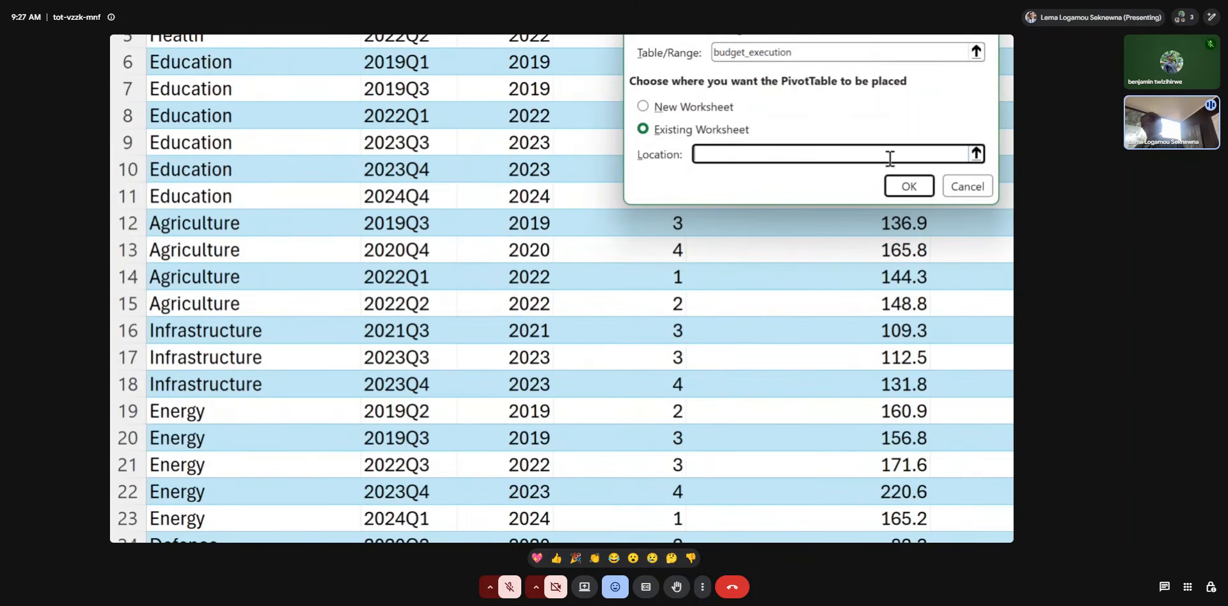
click(976, 154)
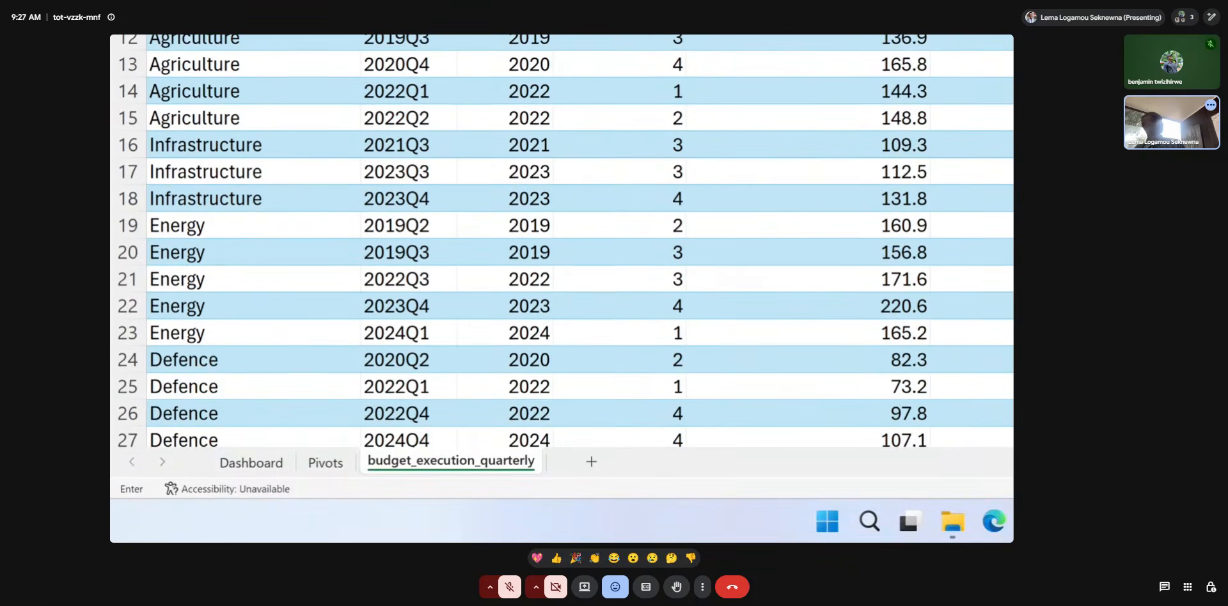
click(325, 462)
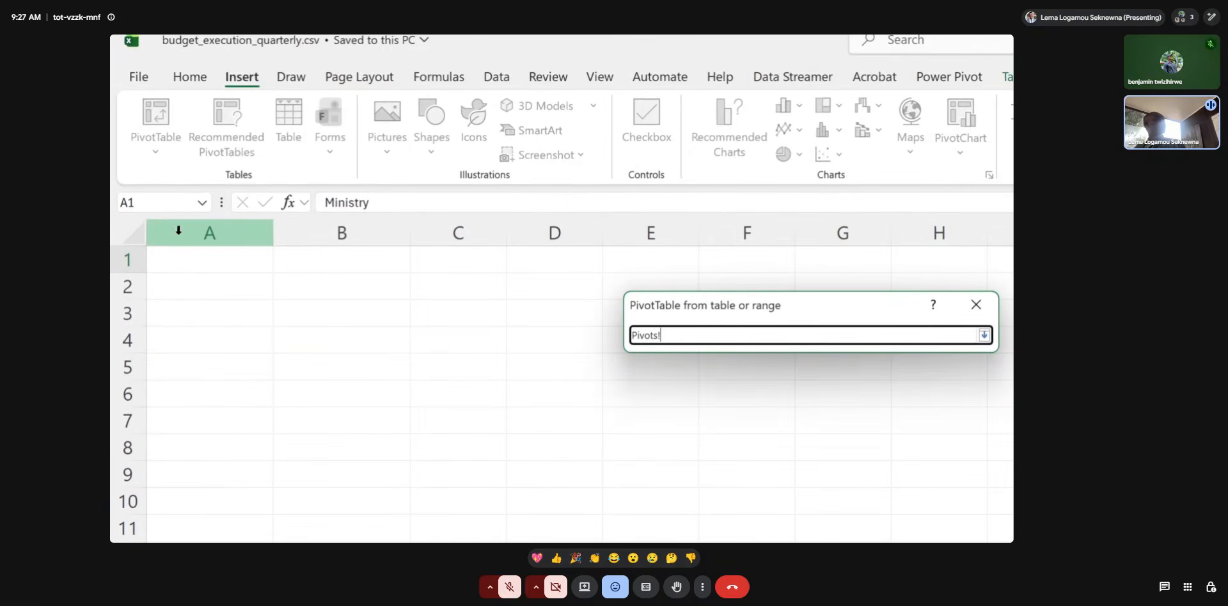
click(177, 260)
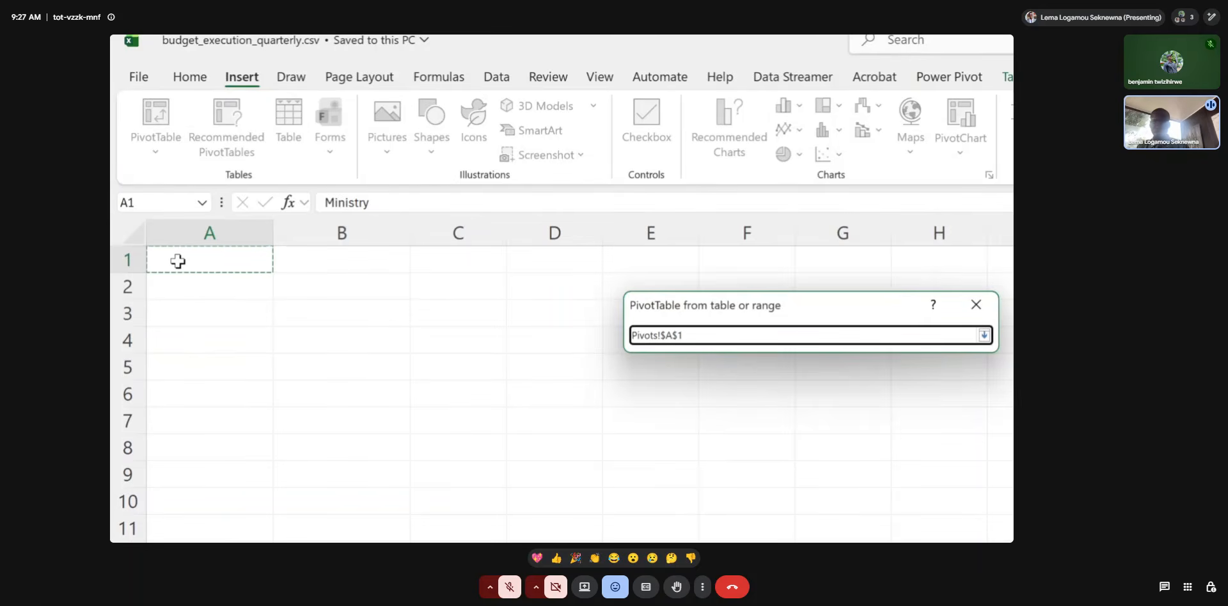
key(Return)
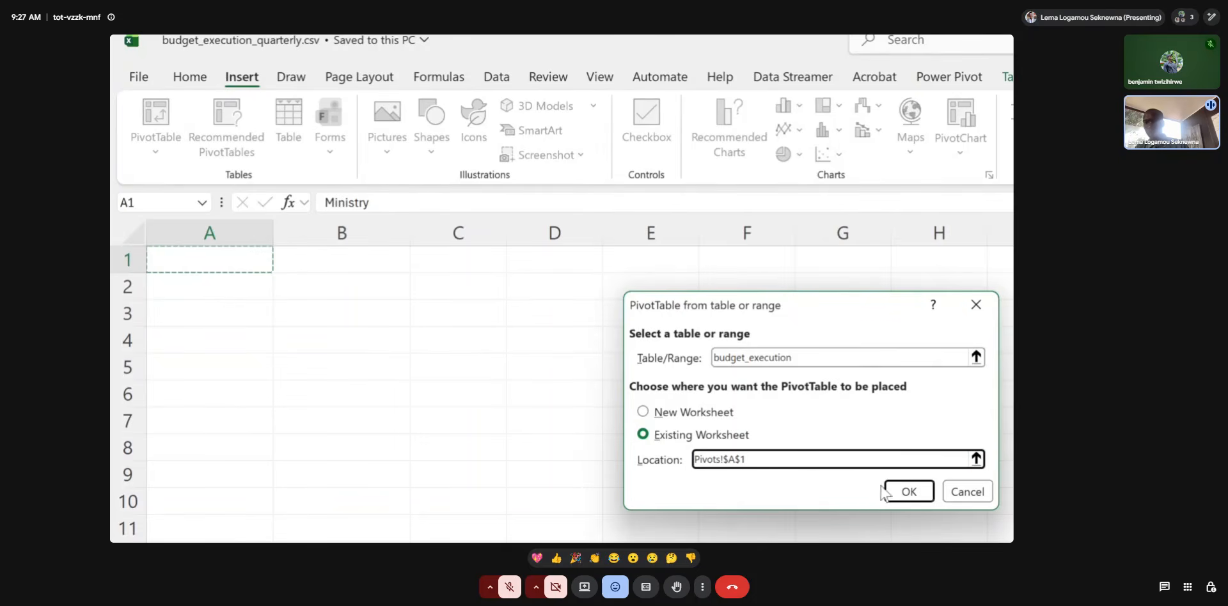
click(905, 491)
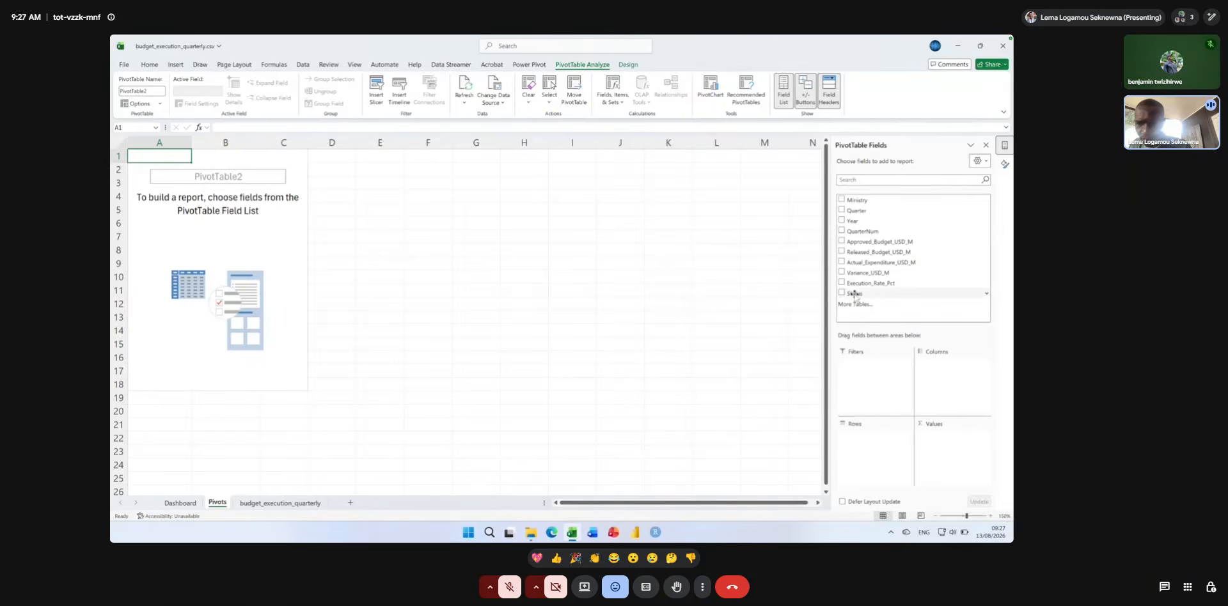
Build the PivotTable with Status as the row field and the count of Status as the value.
drag(854, 294, 876, 380)
drag(872, 427, 872, 428)
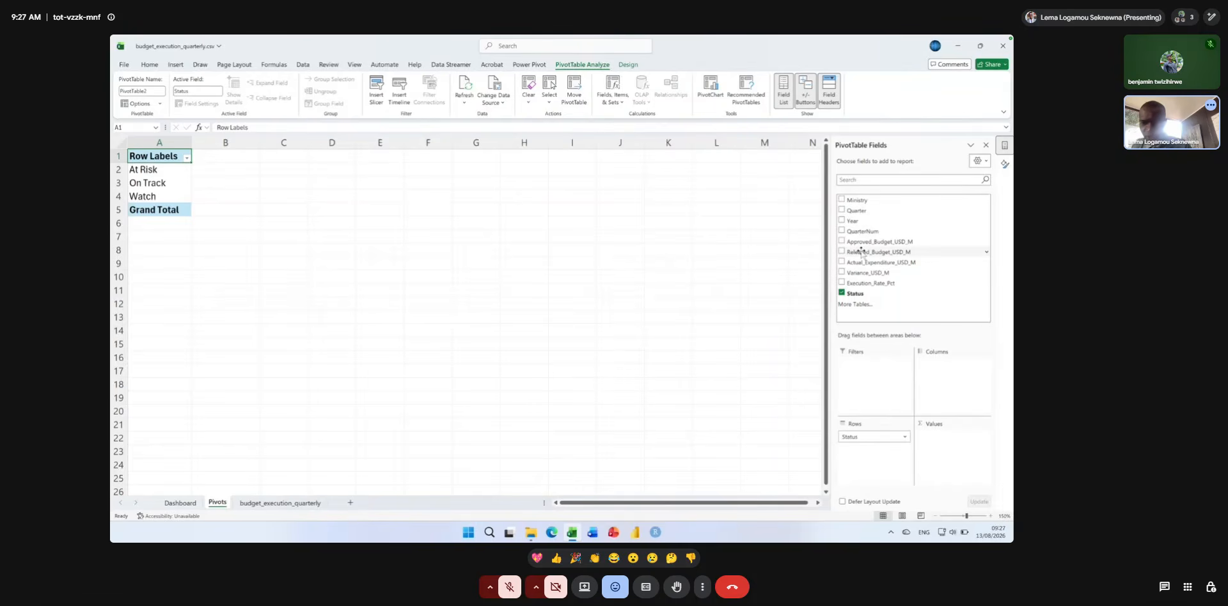
drag(856, 294, 948, 448)
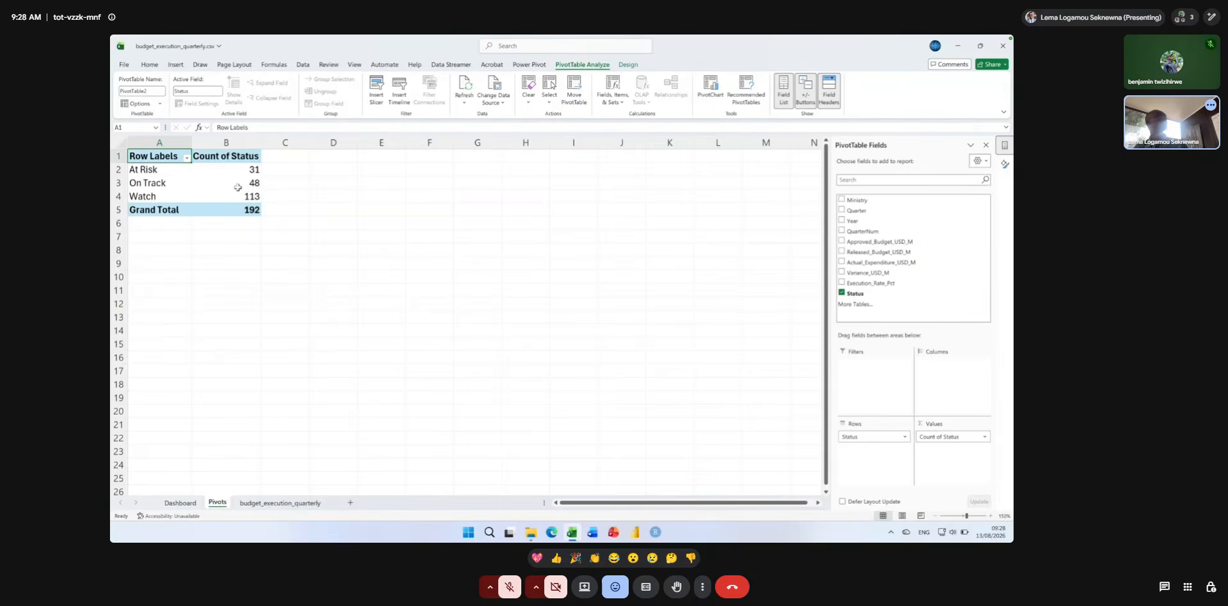
mouse_move(237, 188)
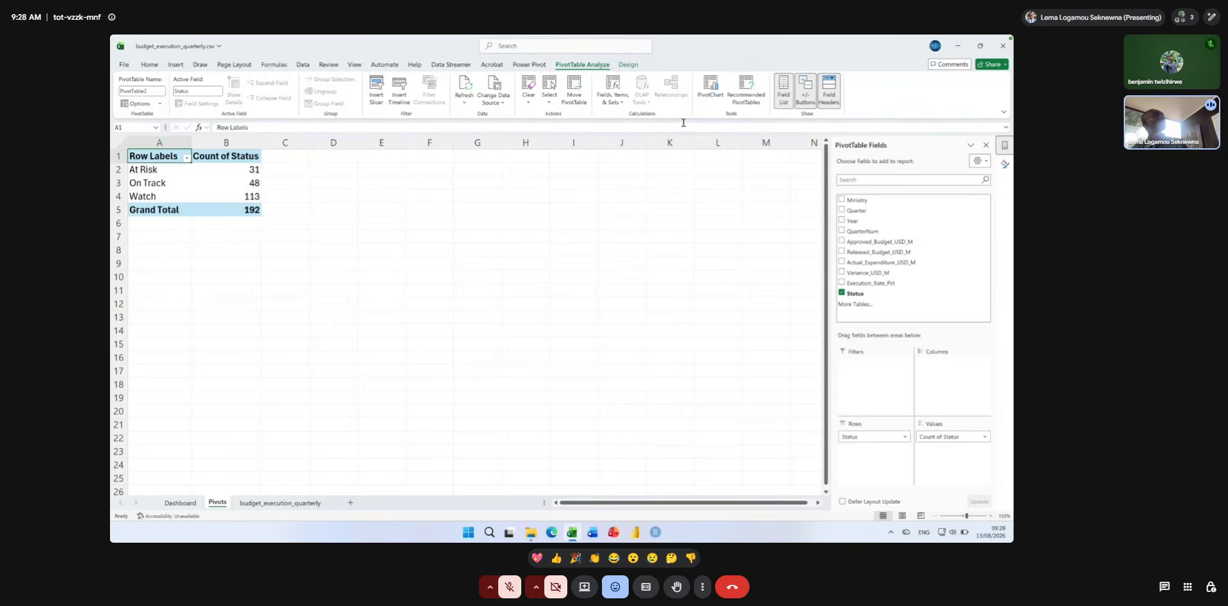
Insert a Doughnut PivotChart based on the status-count PivotTable.
click(710, 87)
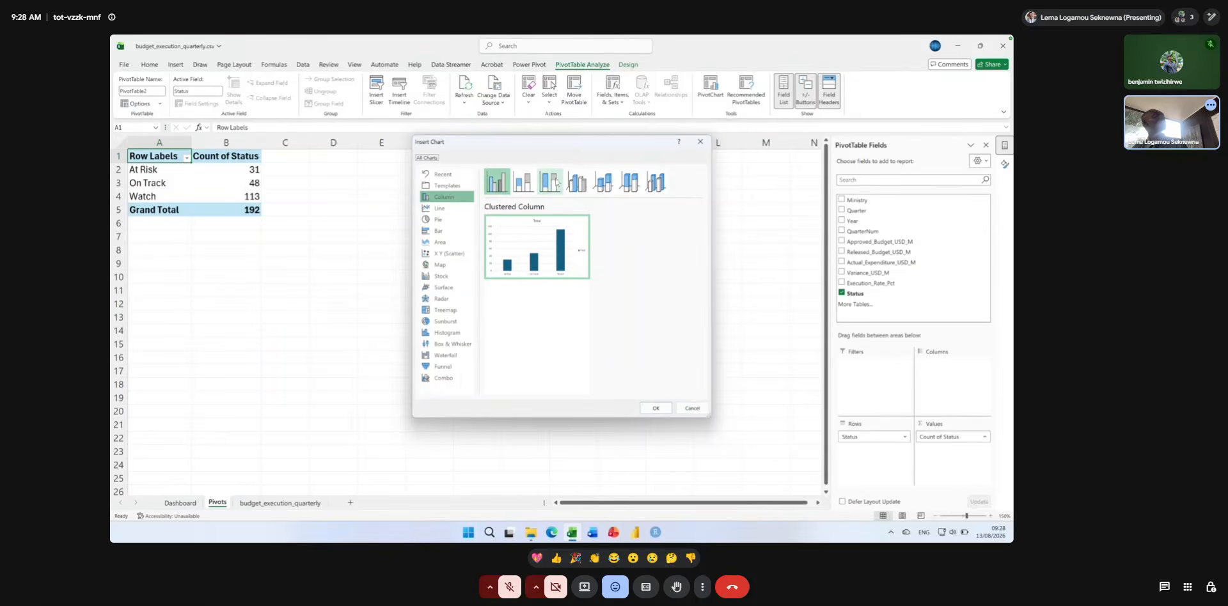
click(447, 220)
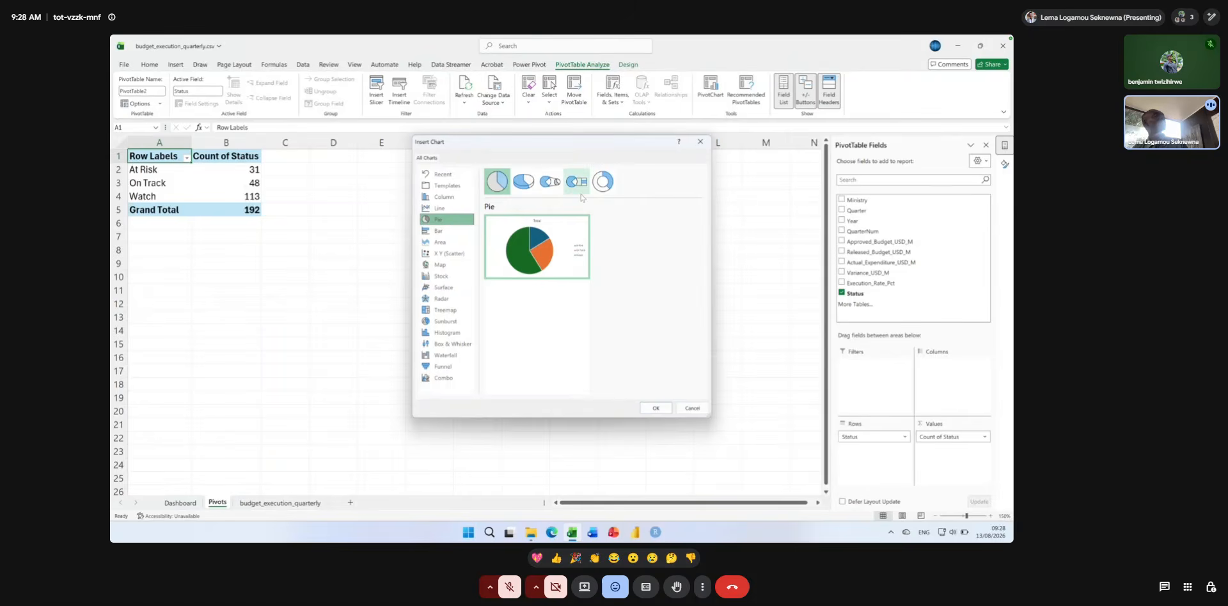
click(603, 183)
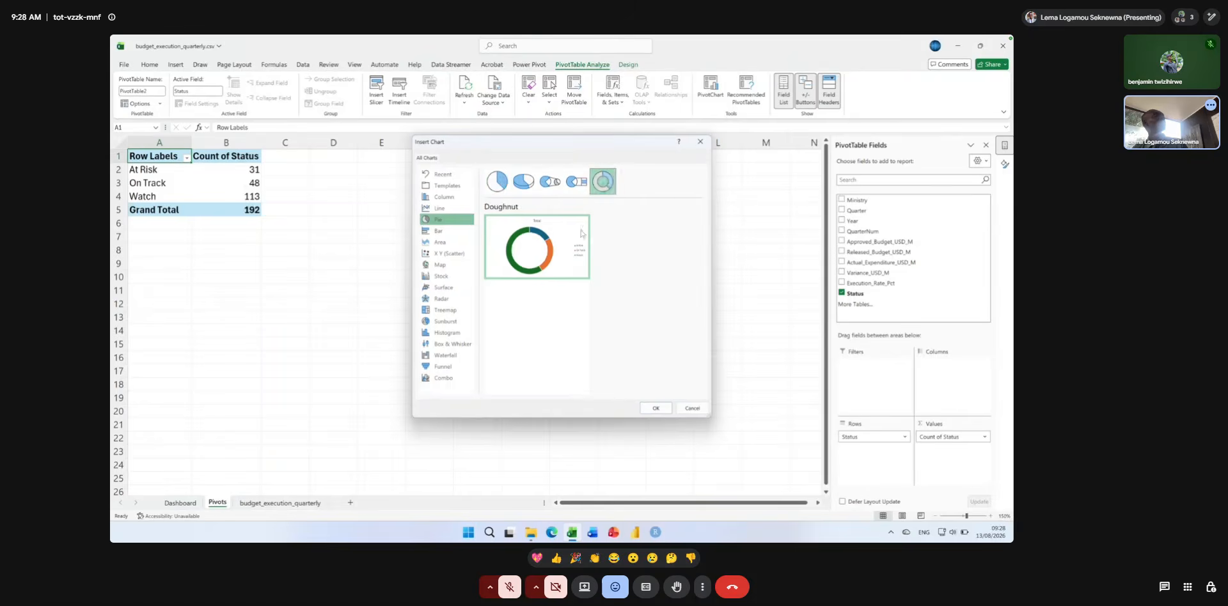
mouse_move(557, 255)
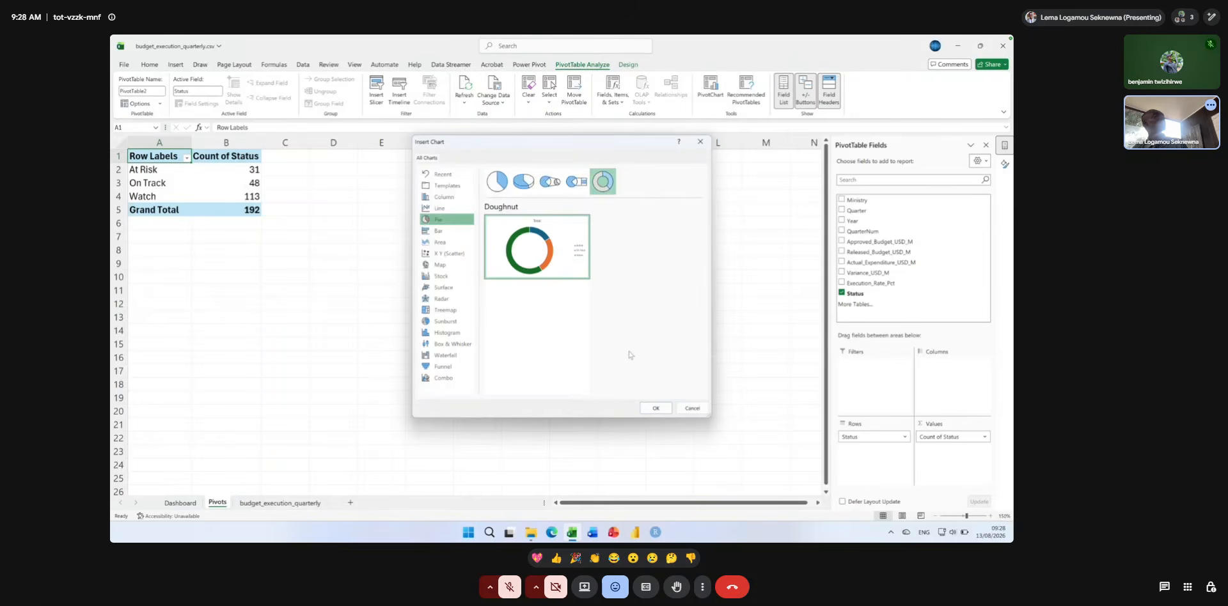
click(655, 408)
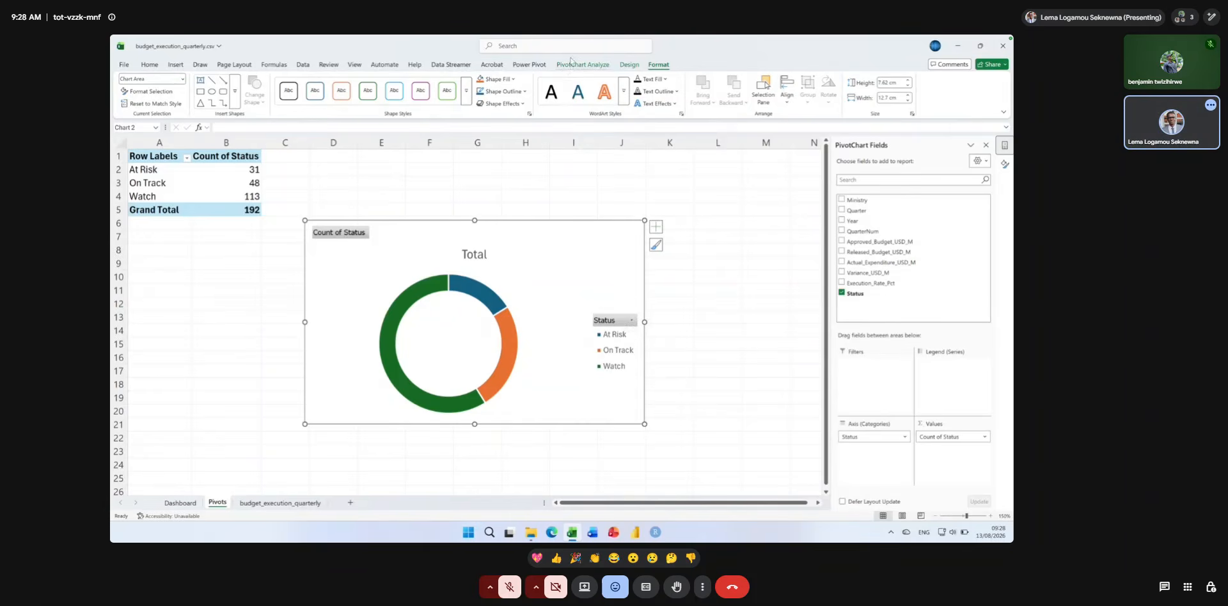
Hide all field buttons on the doughnut PivotChart.
key(super+plus)
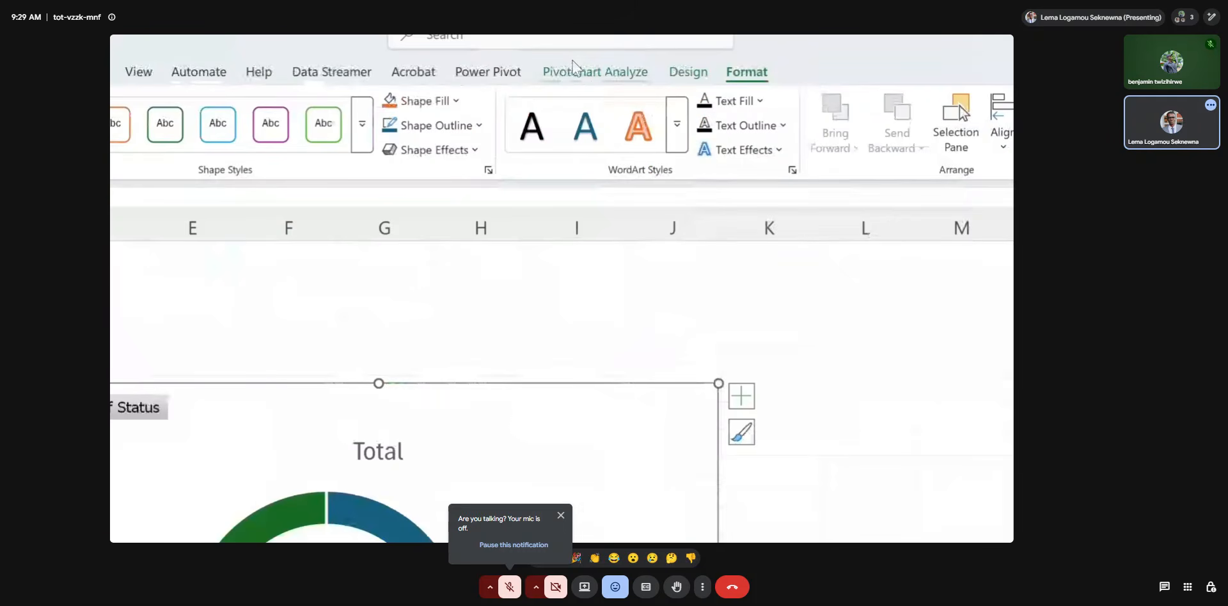
click(573, 66)
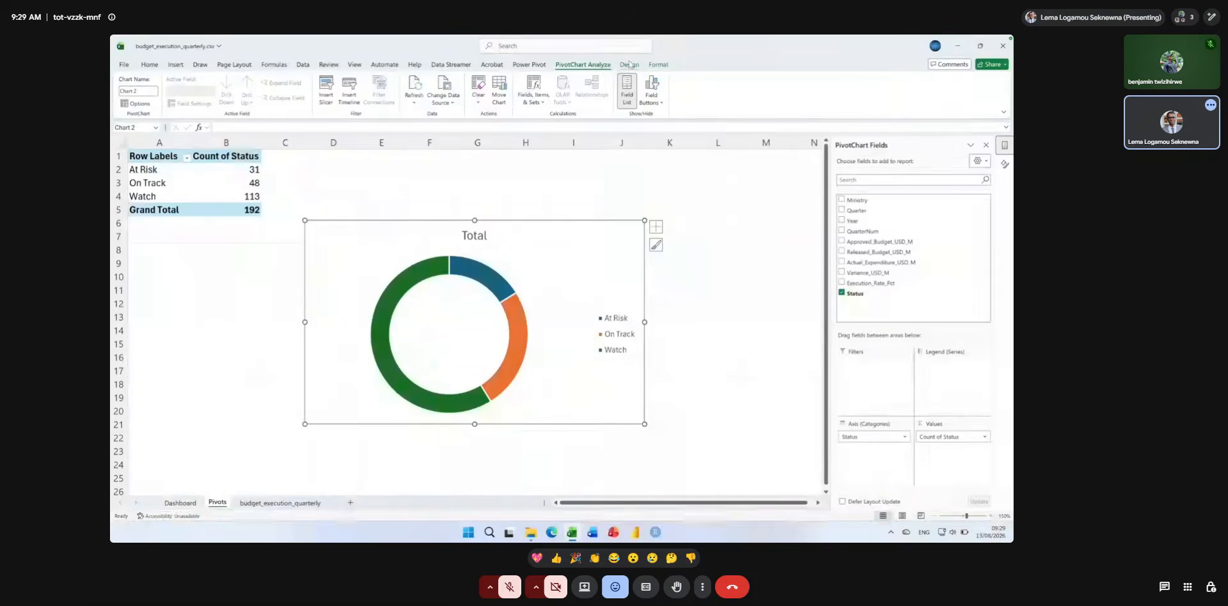
Give the doughnut chart a dark style, a quick layout with category and percentage labels, and the title "Counts by status".
click(630, 64)
click(476, 91)
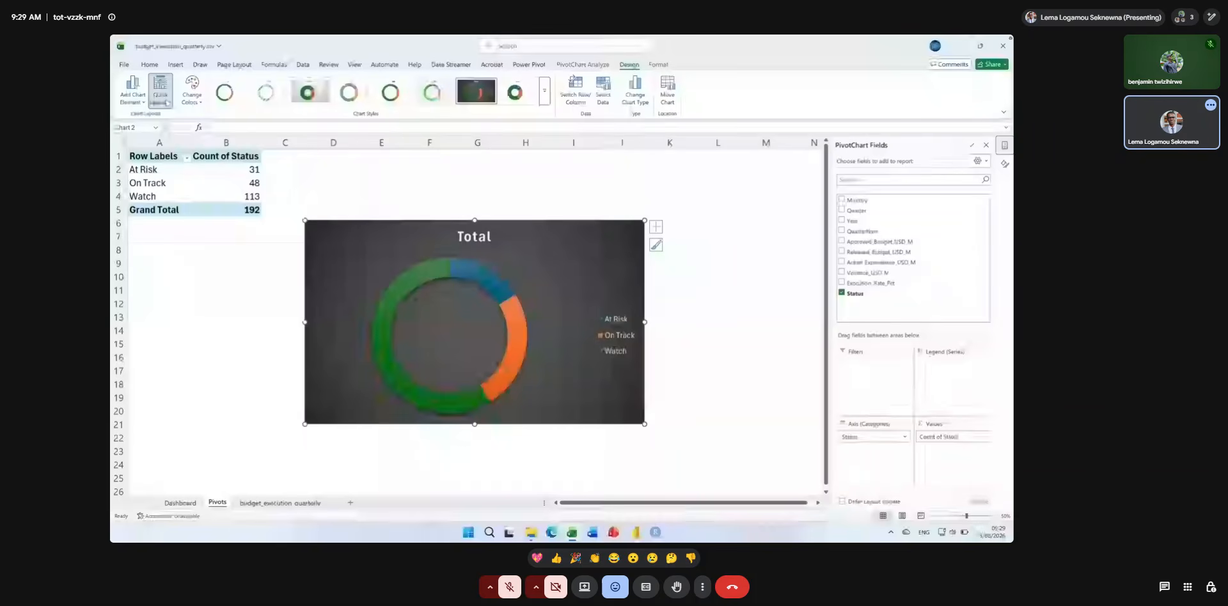
click(164, 99)
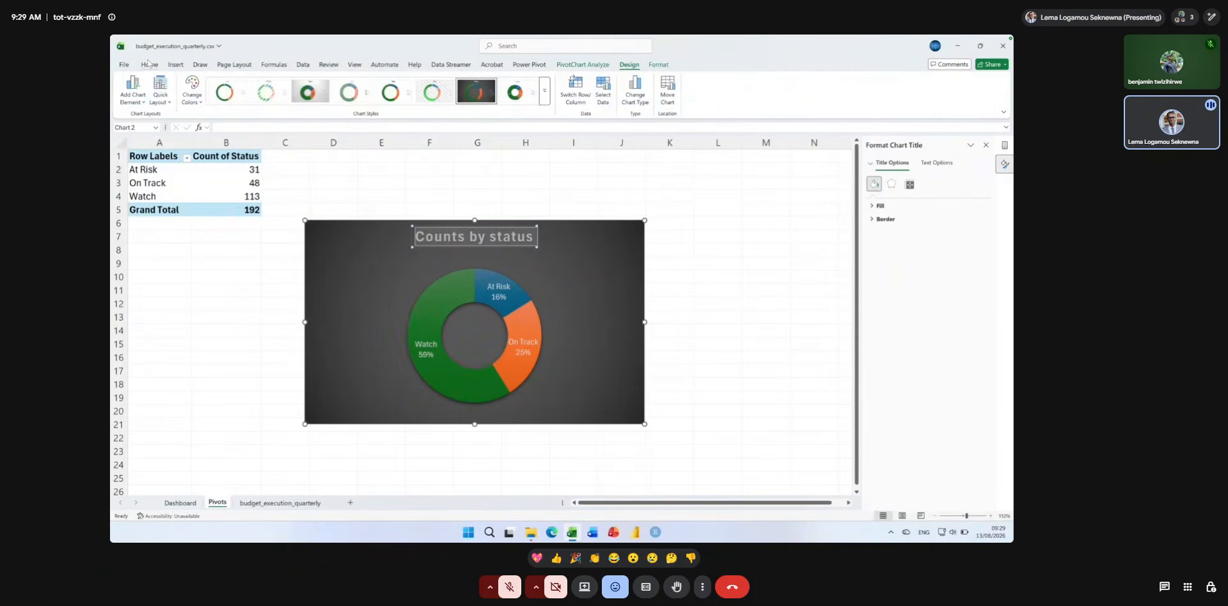
Reduce the chart title's font size and resize the chart to about 10.6 cm wide by 8.5 cm high.
click(148, 64)
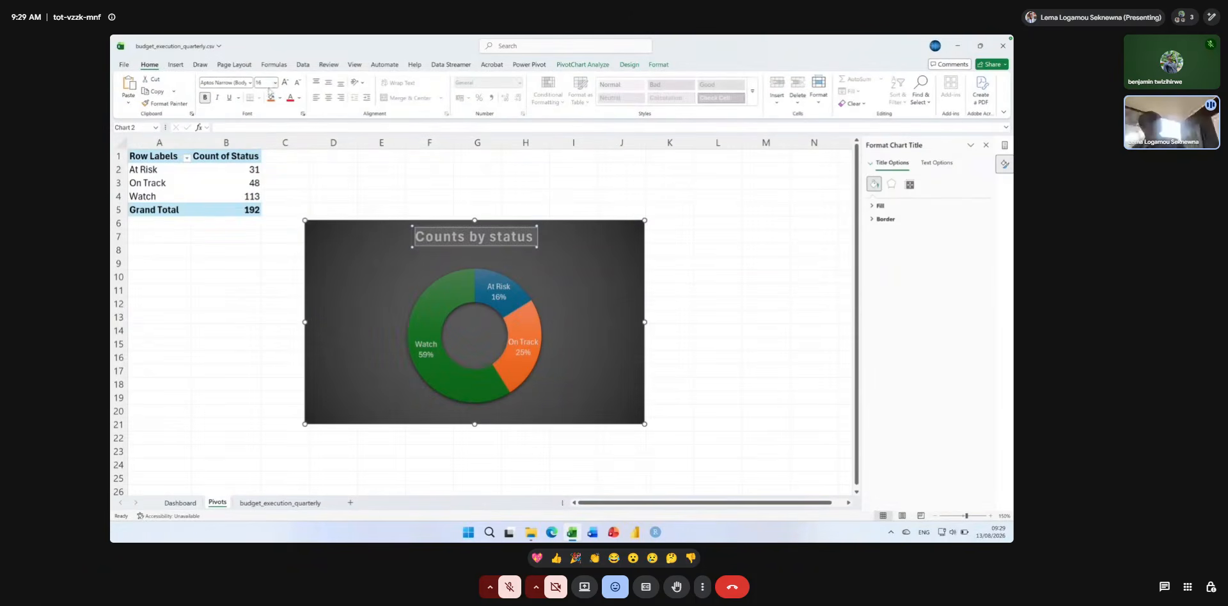
click(298, 83)
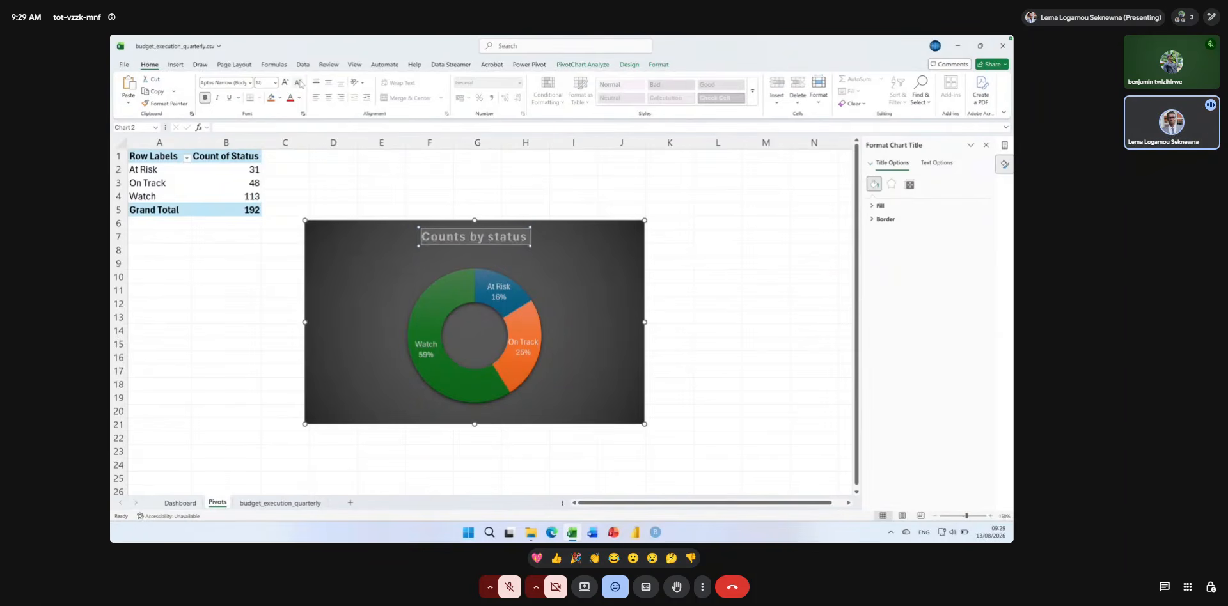
click(298, 83)
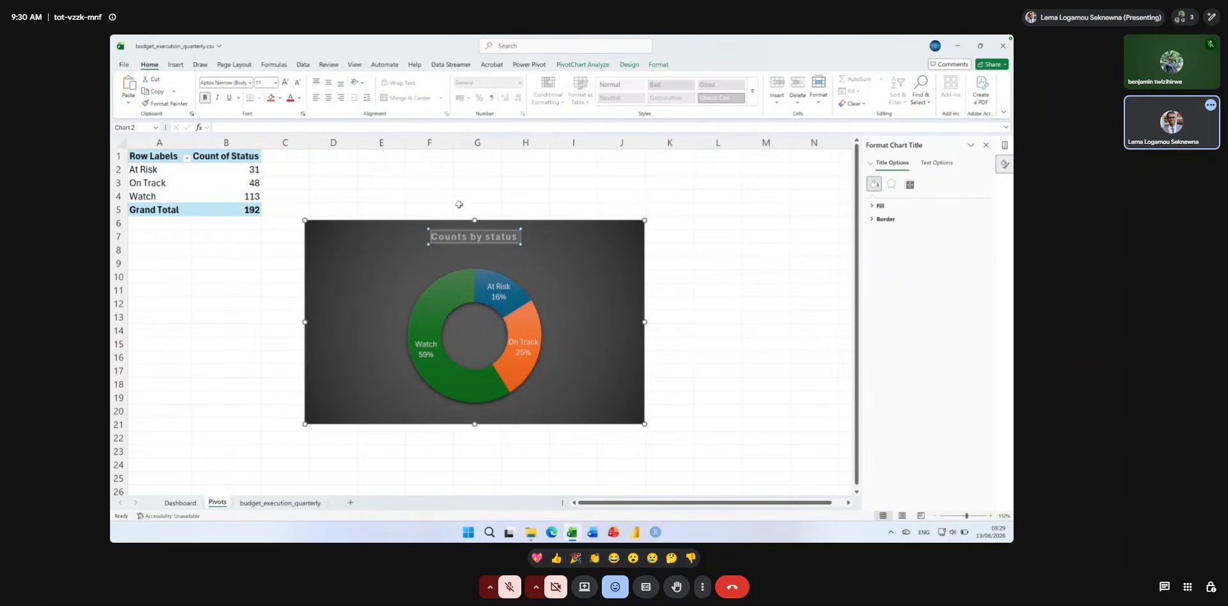
click(538, 242)
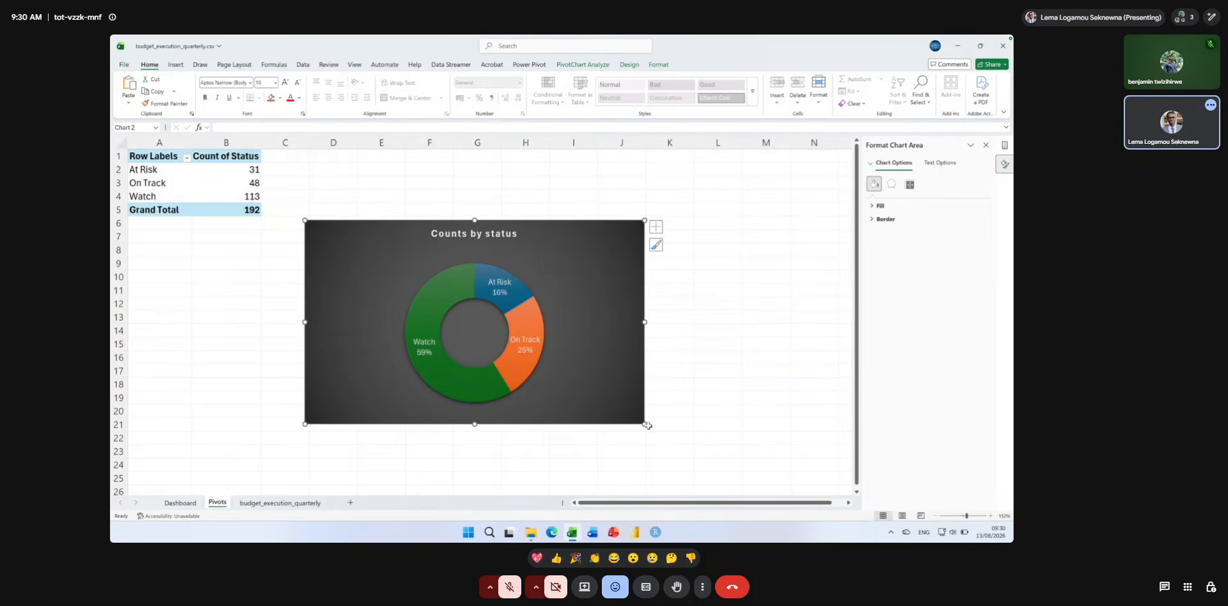
drag(644, 424, 589, 446)
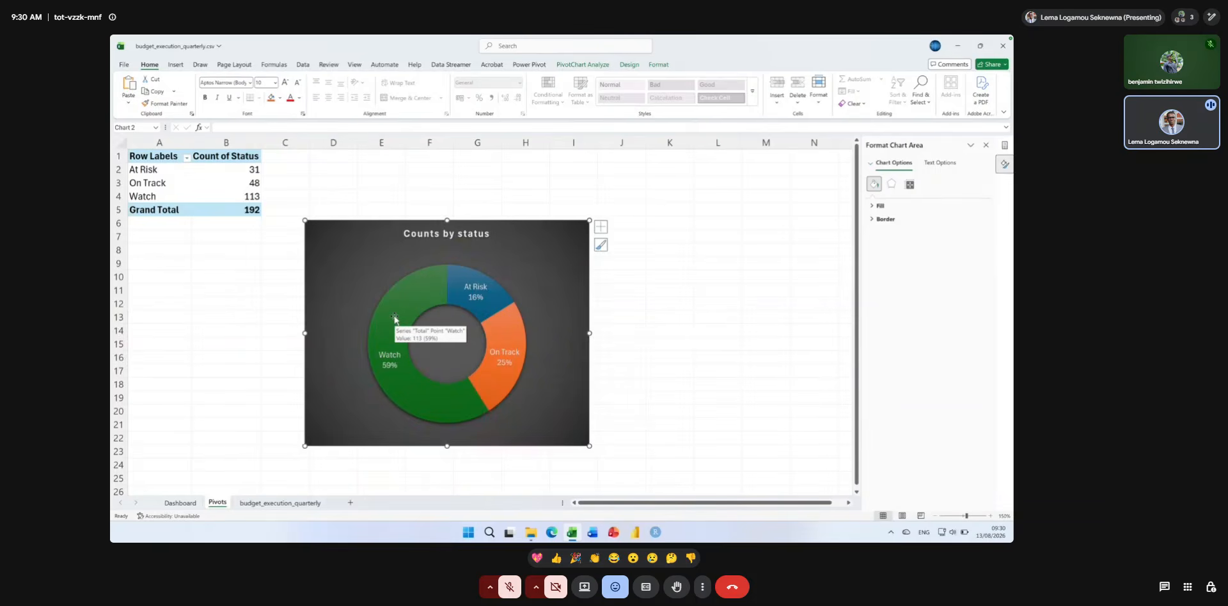
Add the value to the doughnut's data labels alongside the category name and percentage.
right_click(395, 319)
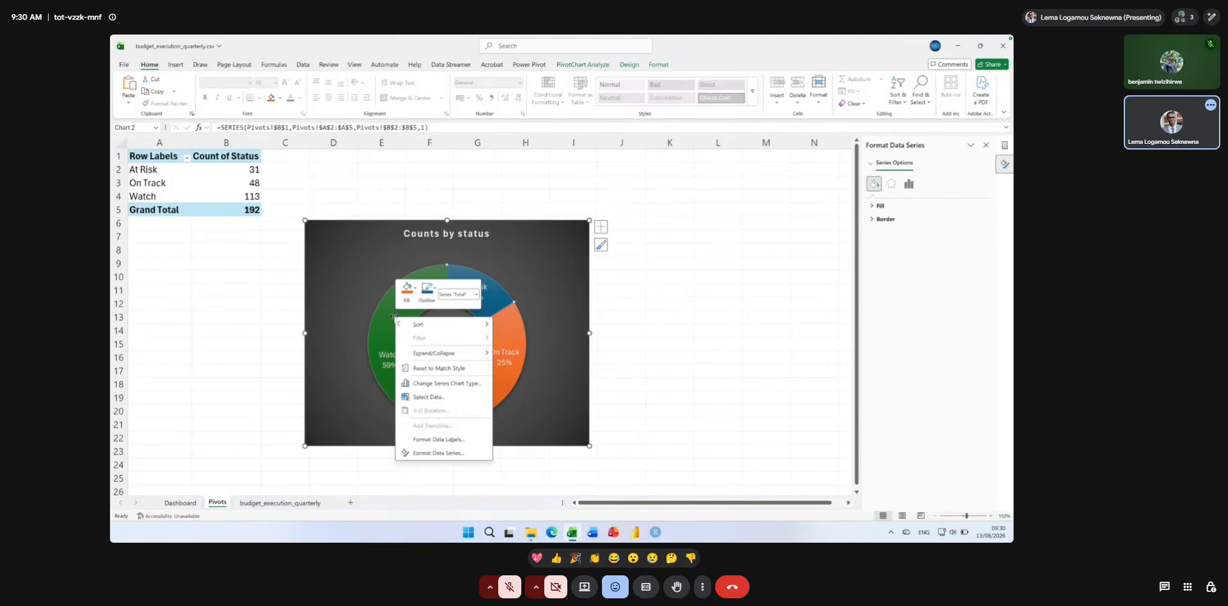
click(438, 440)
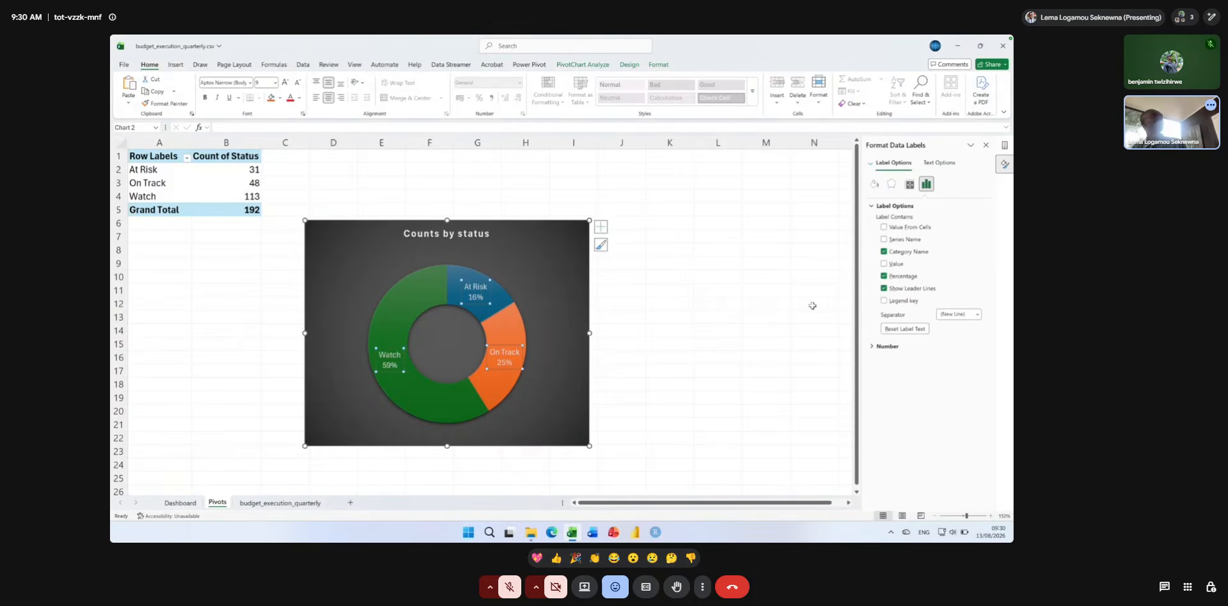
click(885, 264)
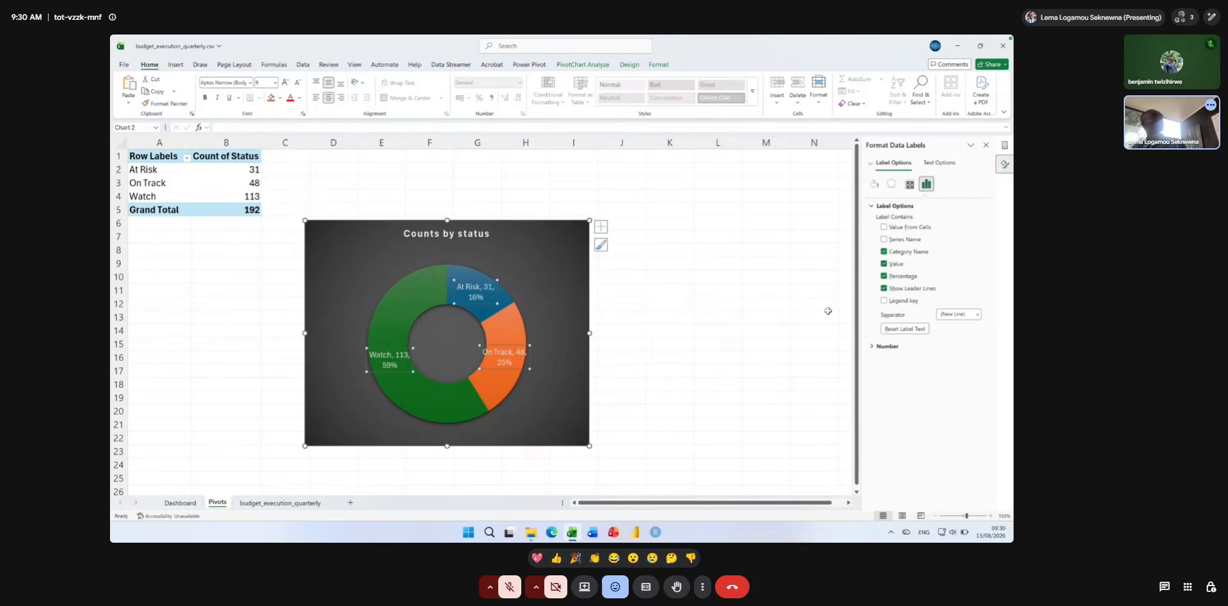
click(985, 145)
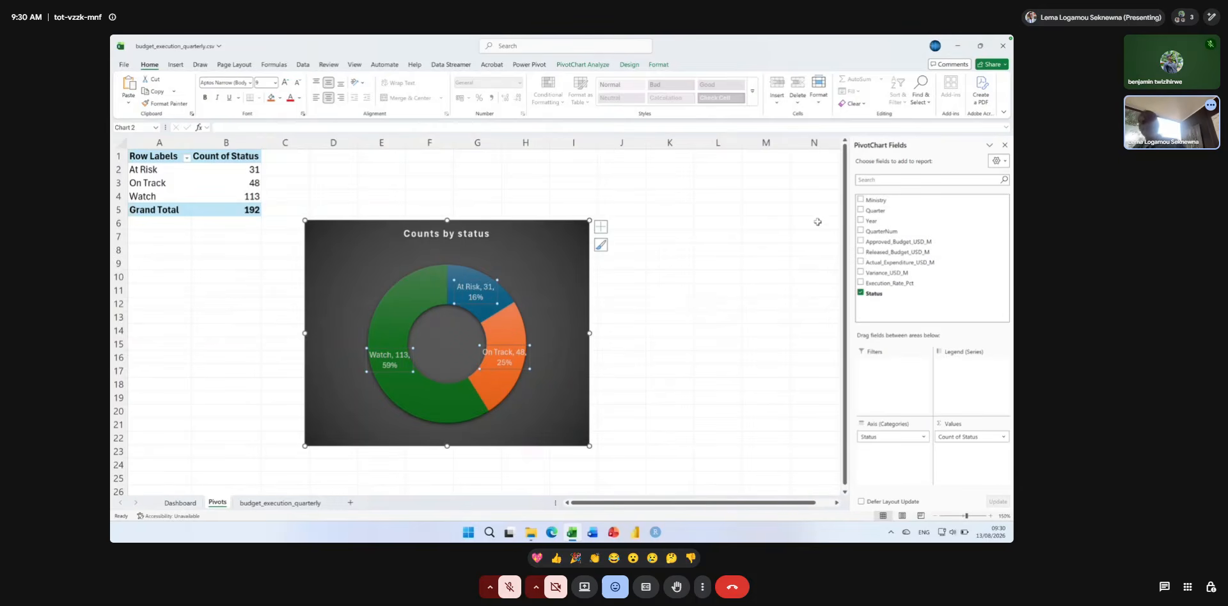
click(766, 264)
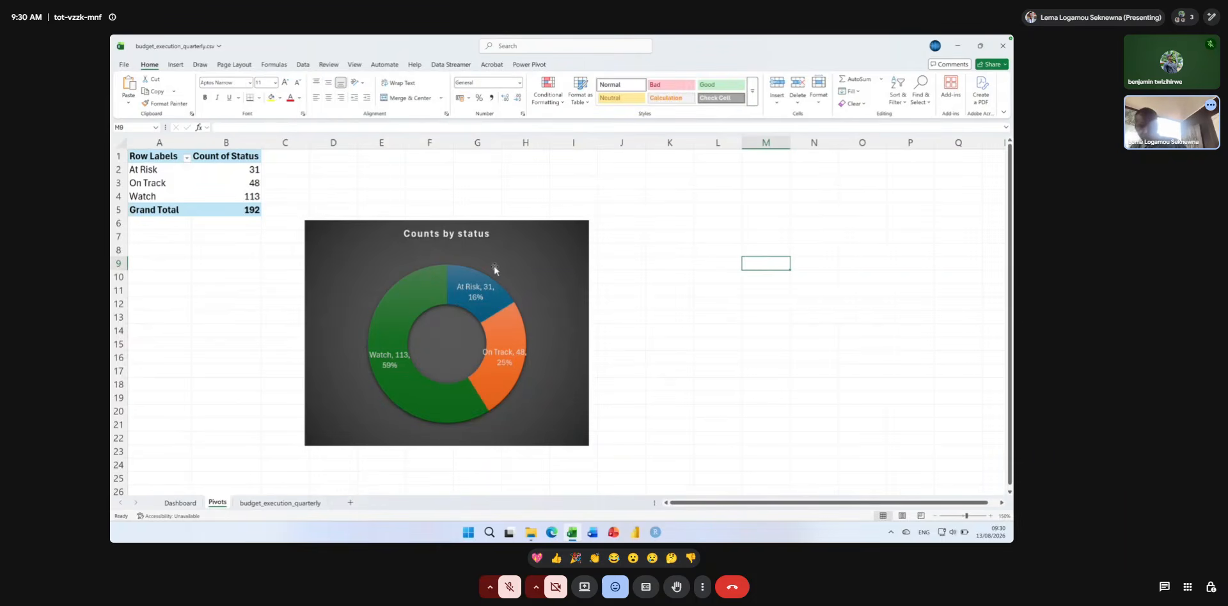
Move the doughnut chart below the PivotTable to row 23 and insert a pie PivotChart from the Chart1 template.
click(495, 270)
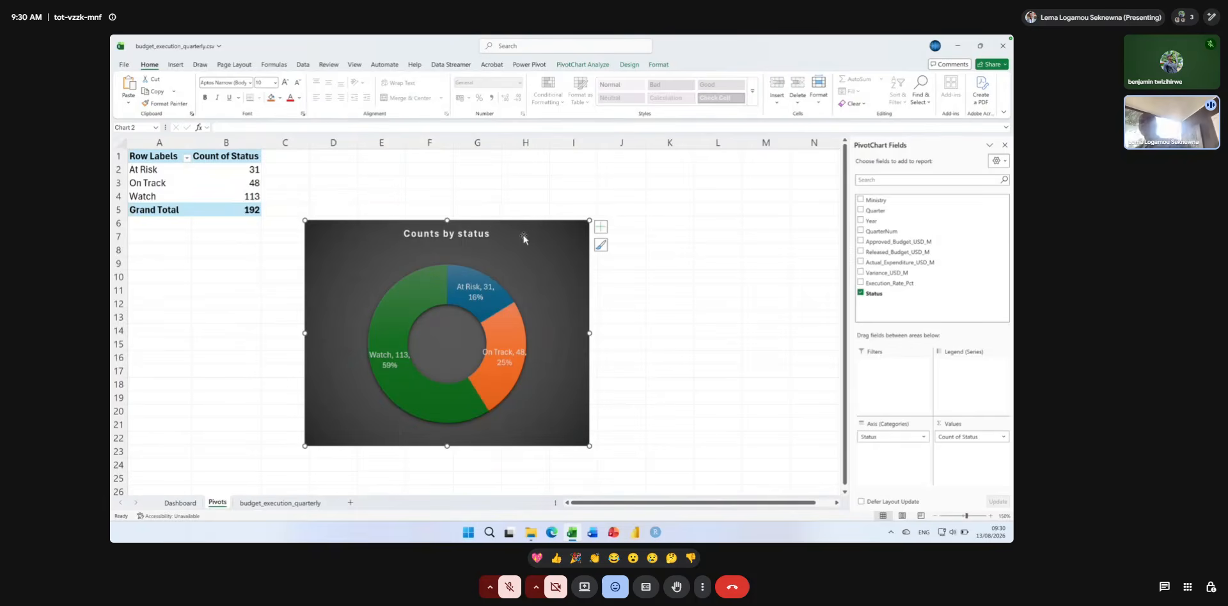
drag(526, 238, 319, 469)
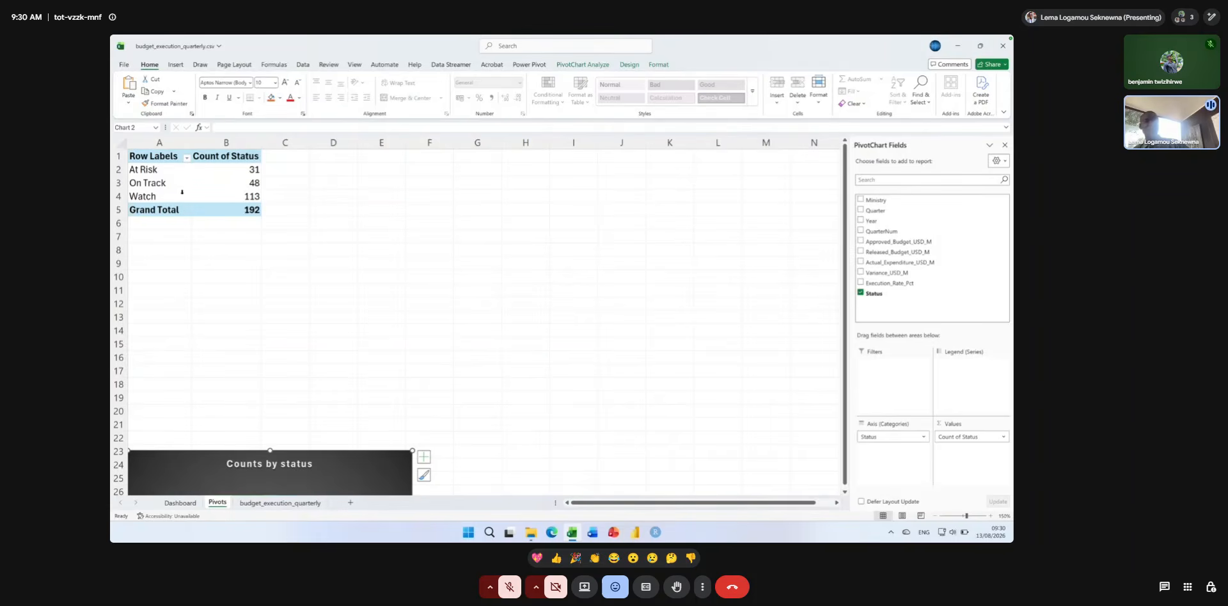
click(144, 156)
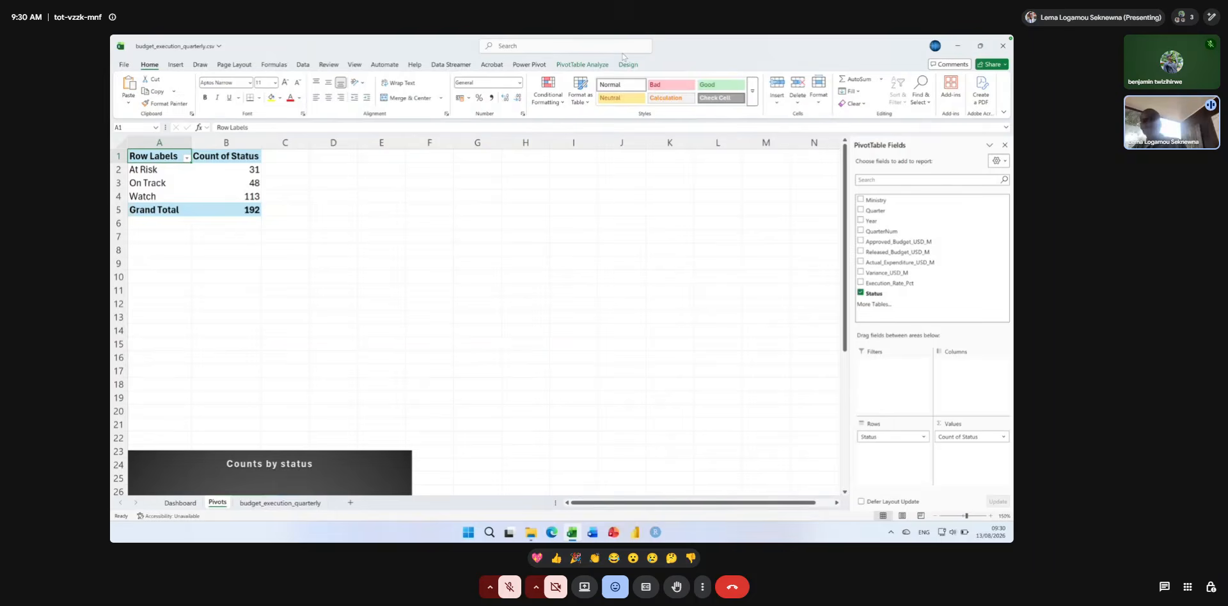
click(575, 66)
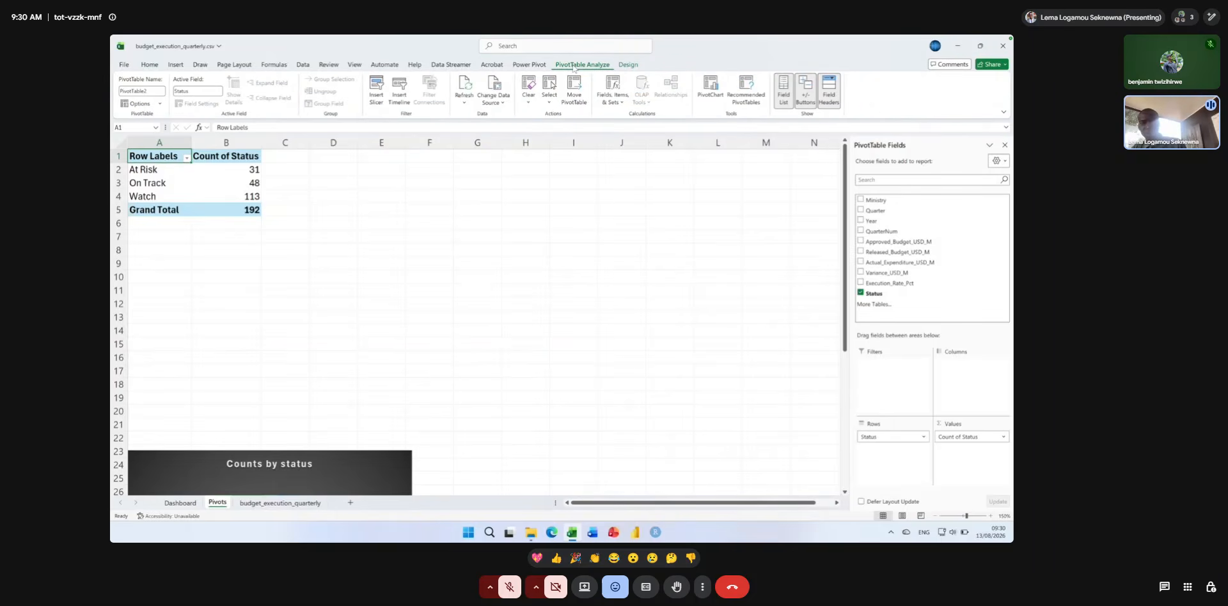
click(714, 91)
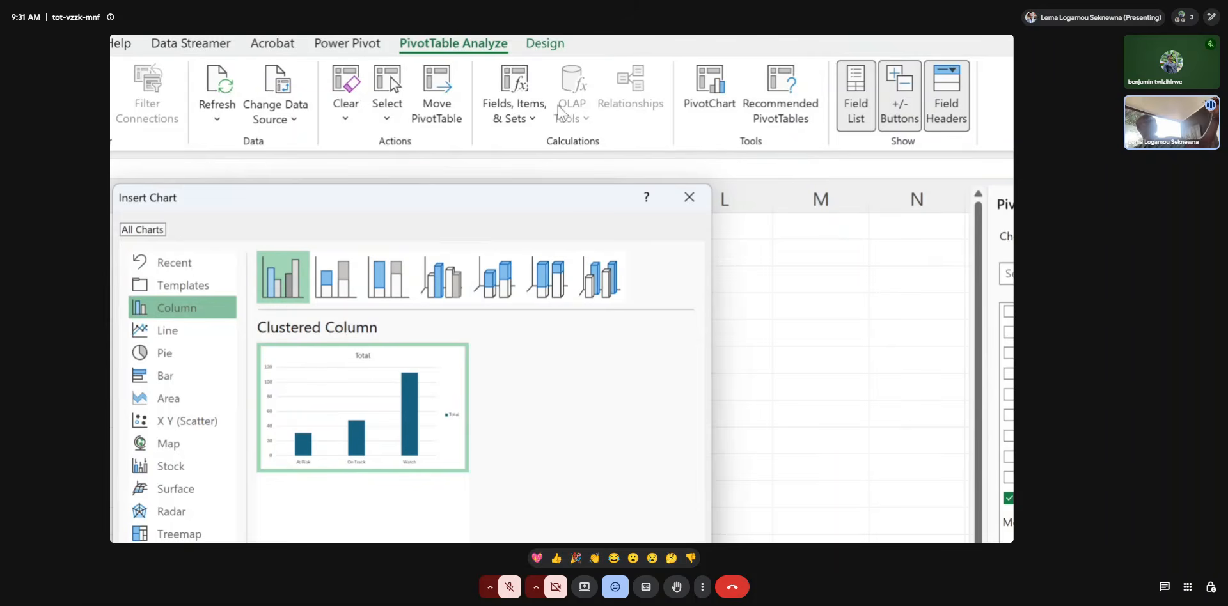
click(206, 282)
mouse_move(324, 311)
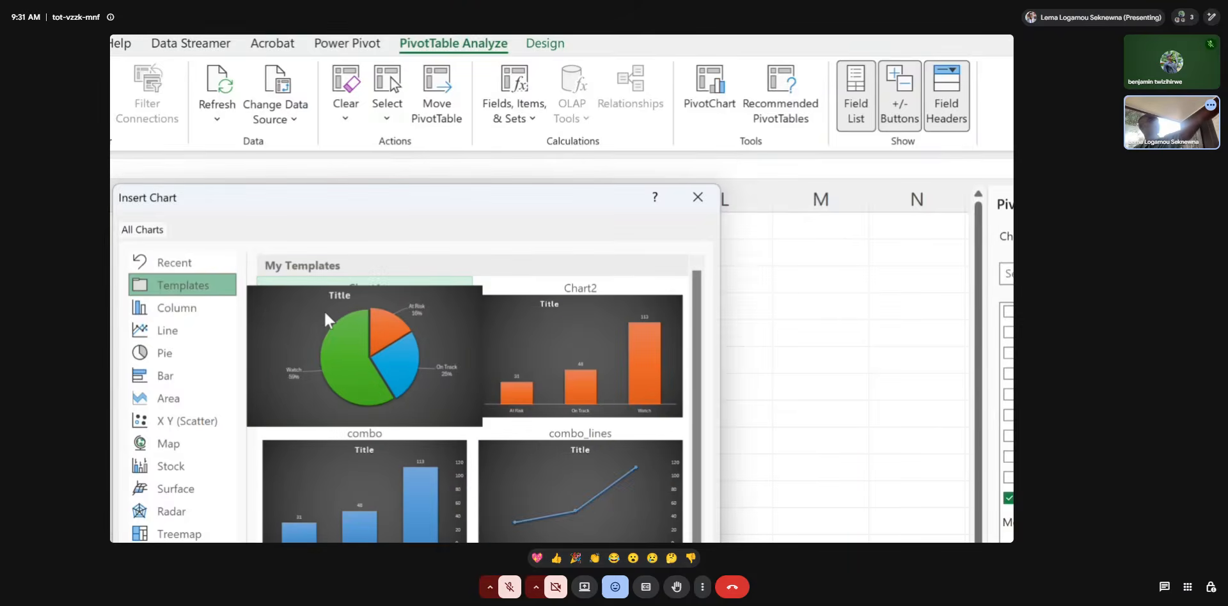
double_click(386, 352)
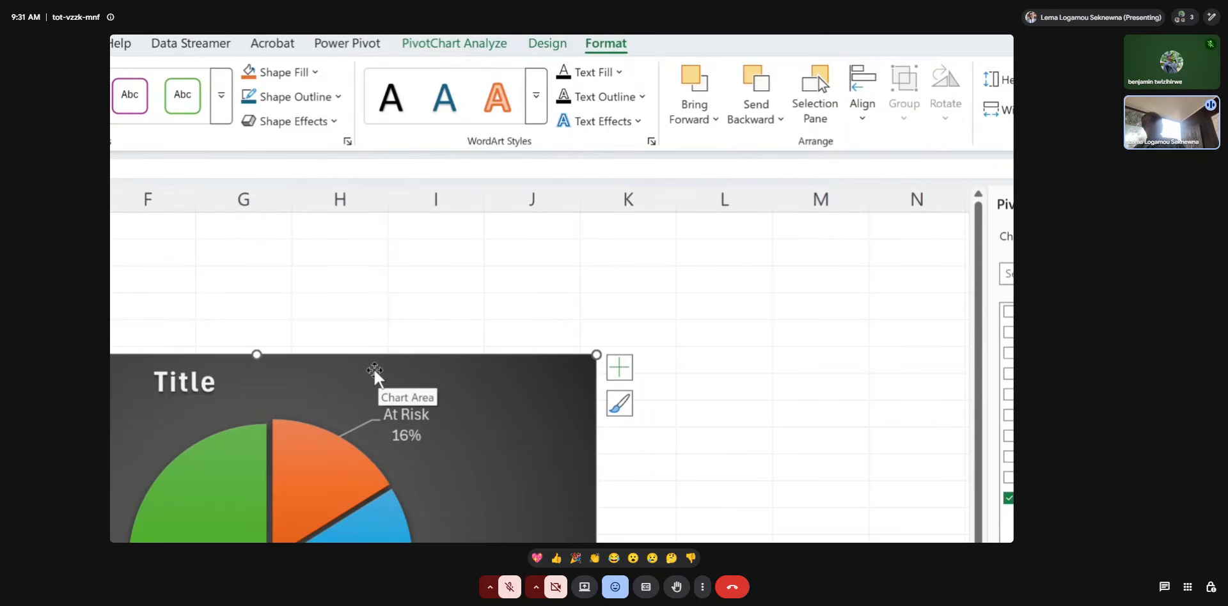
Move the template-based pie chart up and make it smaller, and delete it from the sheet.
drag(374, 368, 610, 228)
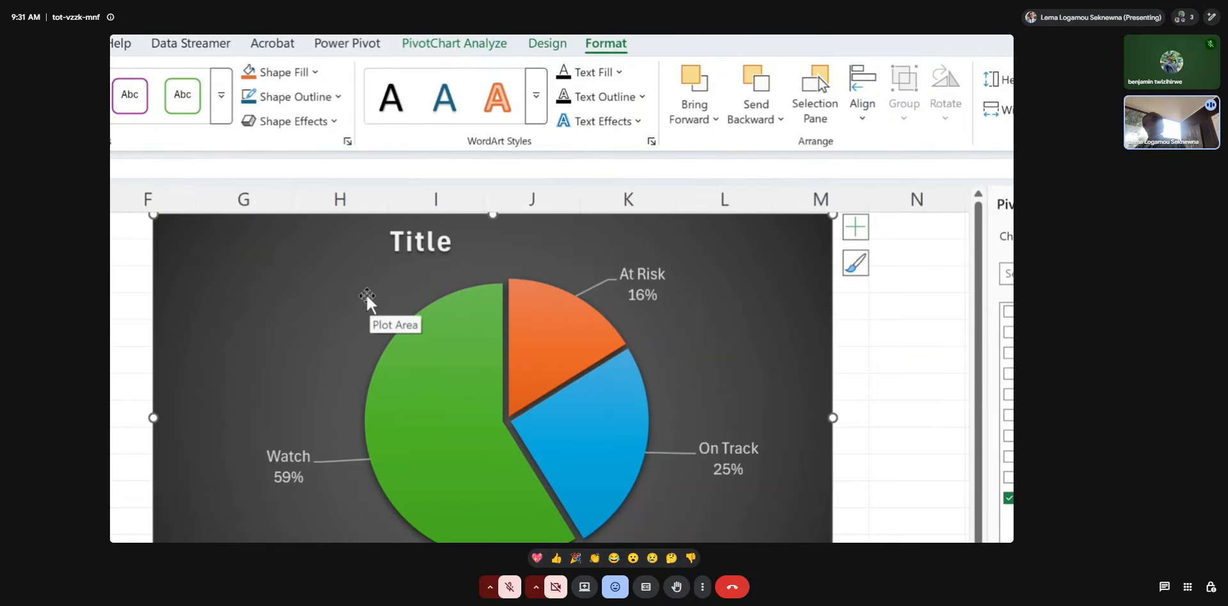
scroll(367, 301, down, 3)
scroll(367, 301, right, 3)
scroll(367, 298, up, 3)
scroll(367, 297, left, 3)
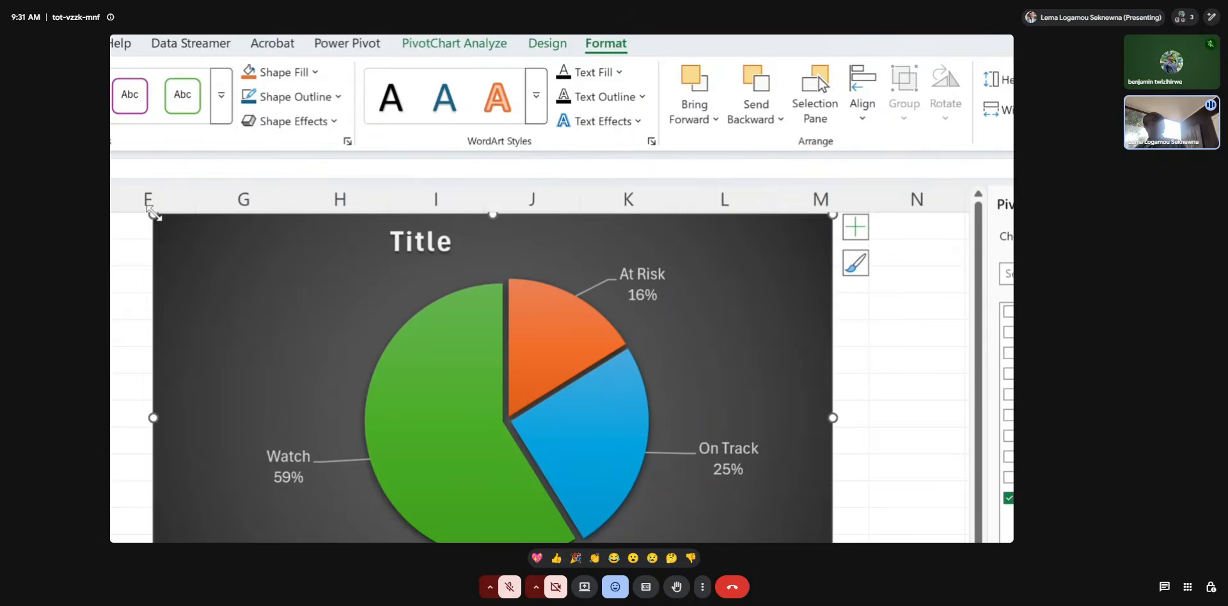
drag(153, 216, 300, 248)
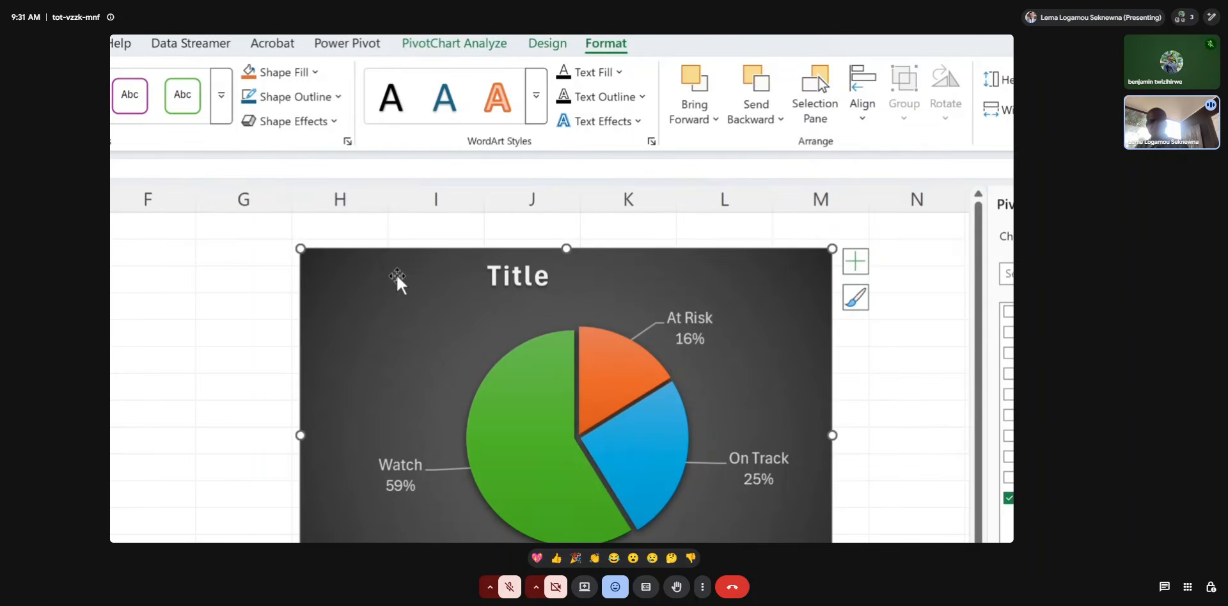
key(Delete)
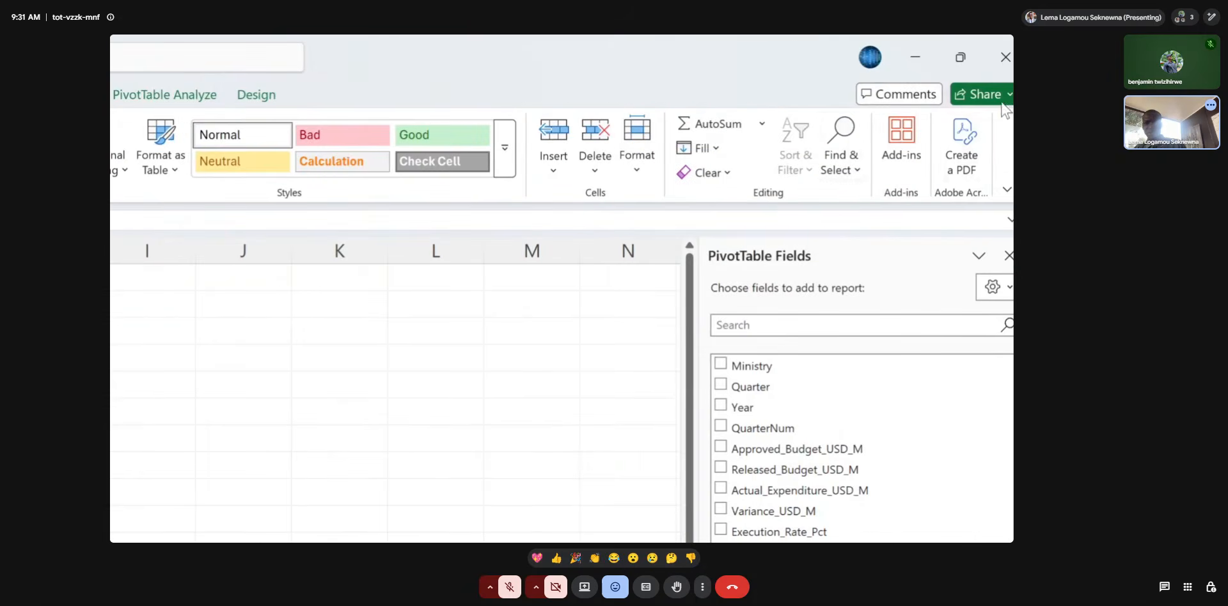
Insert a doughnut PivotChart from the customized_pie_chart template and delete it again.
click(186, 97)
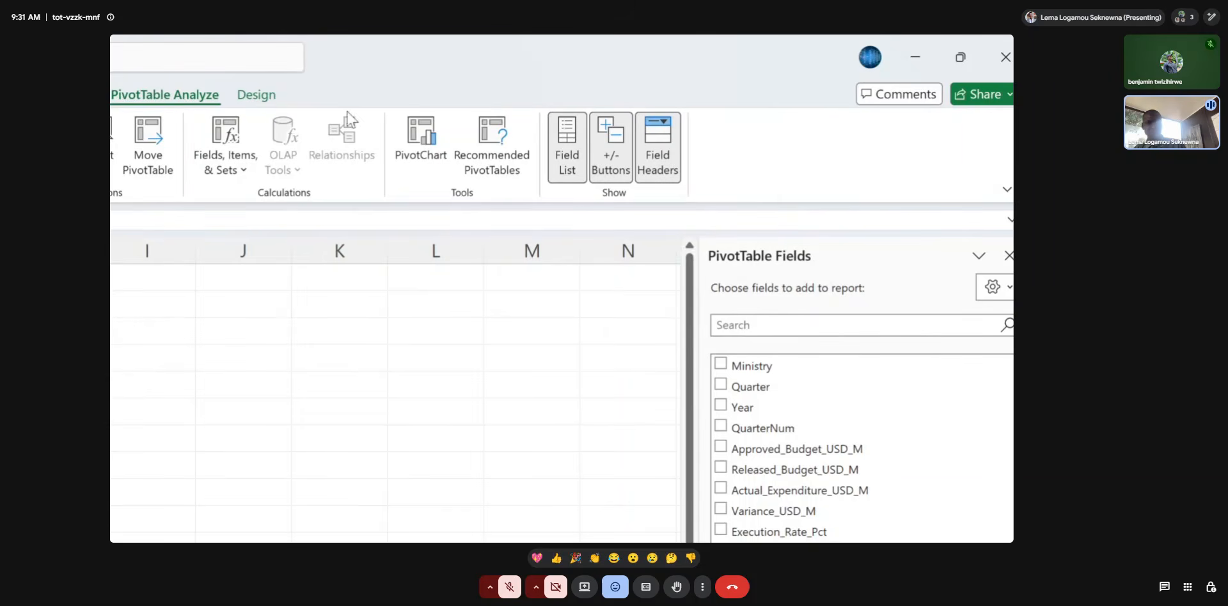
click(413, 140)
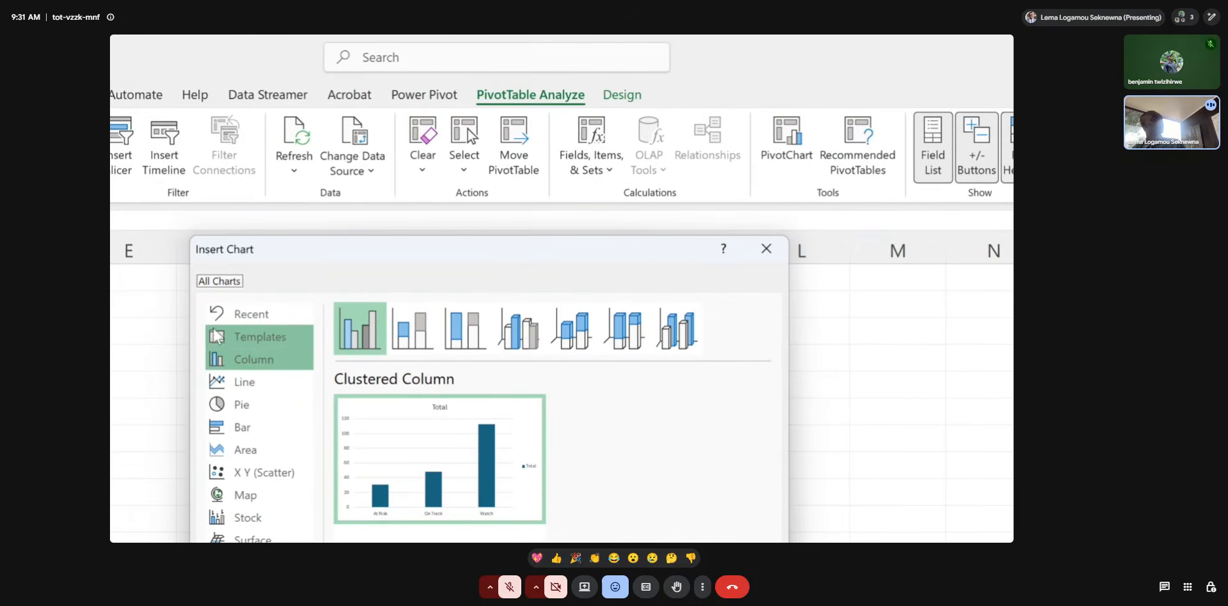
click(242, 346)
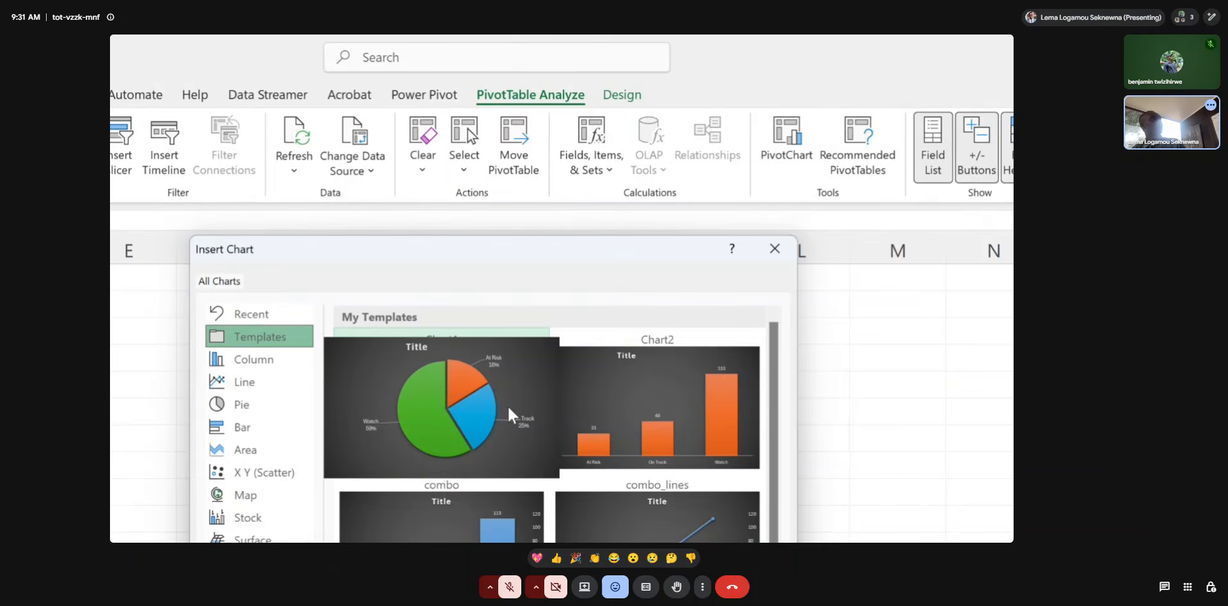
mouse_move(603, 424)
scroll(608, 424, down, 1)
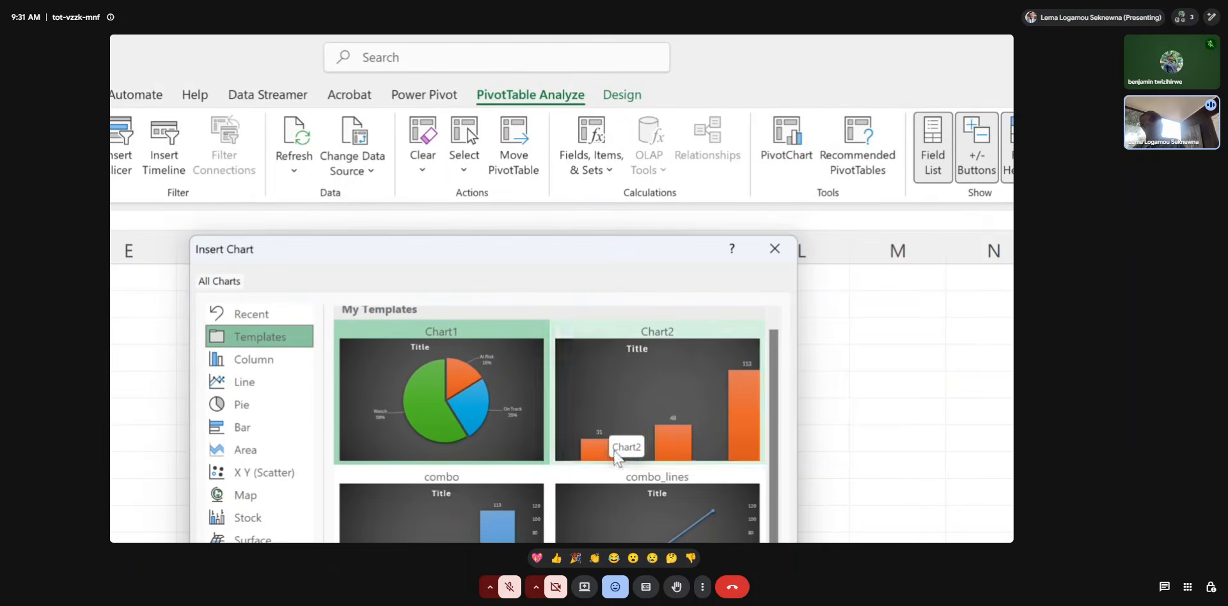
mouse_move(647, 536)
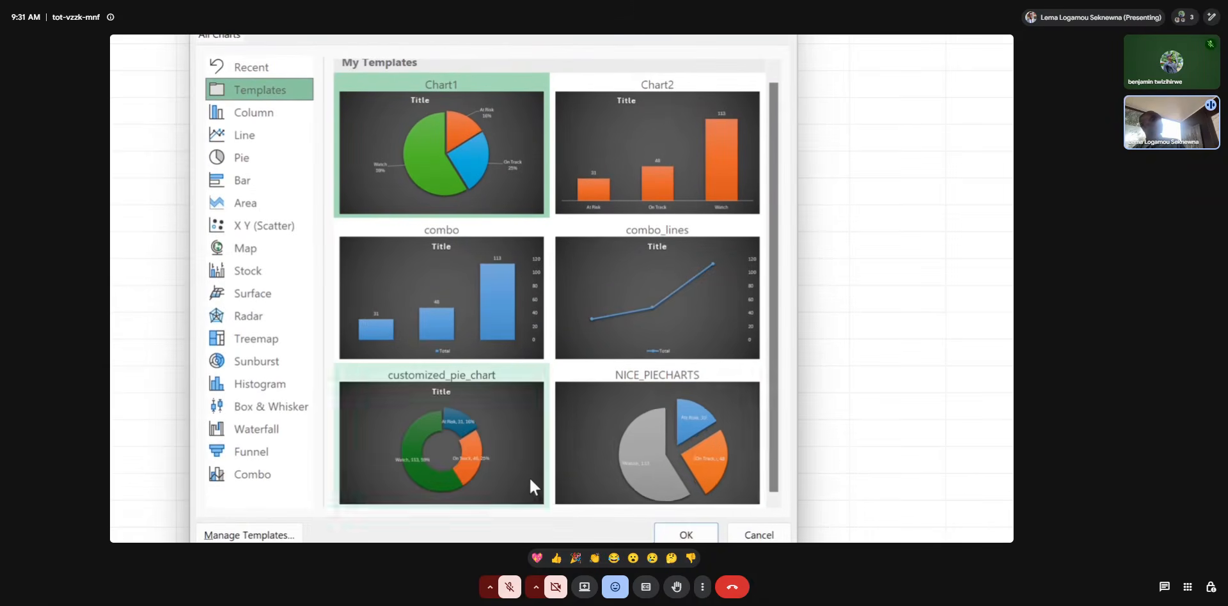
mouse_move(490, 474)
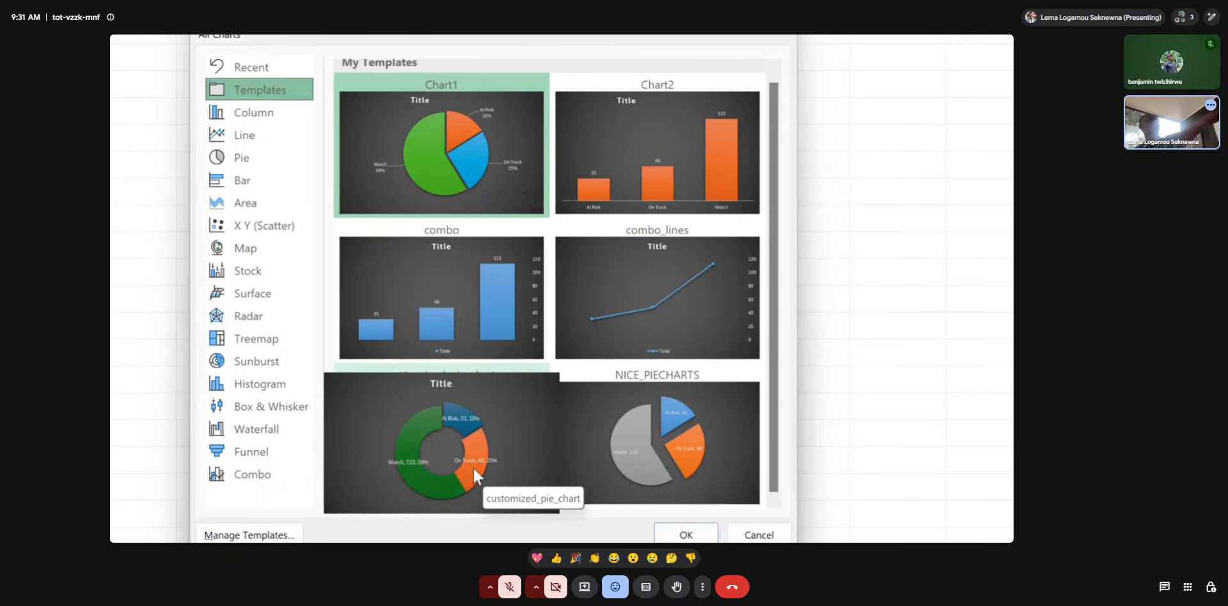
double_click(473, 466)
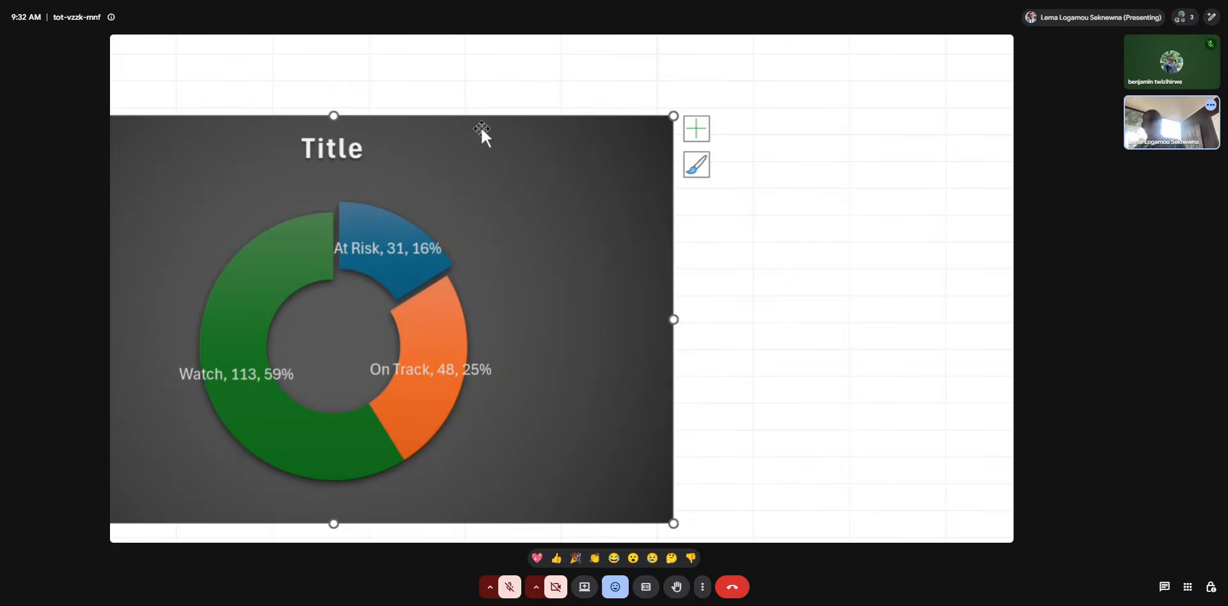
key(Delete)
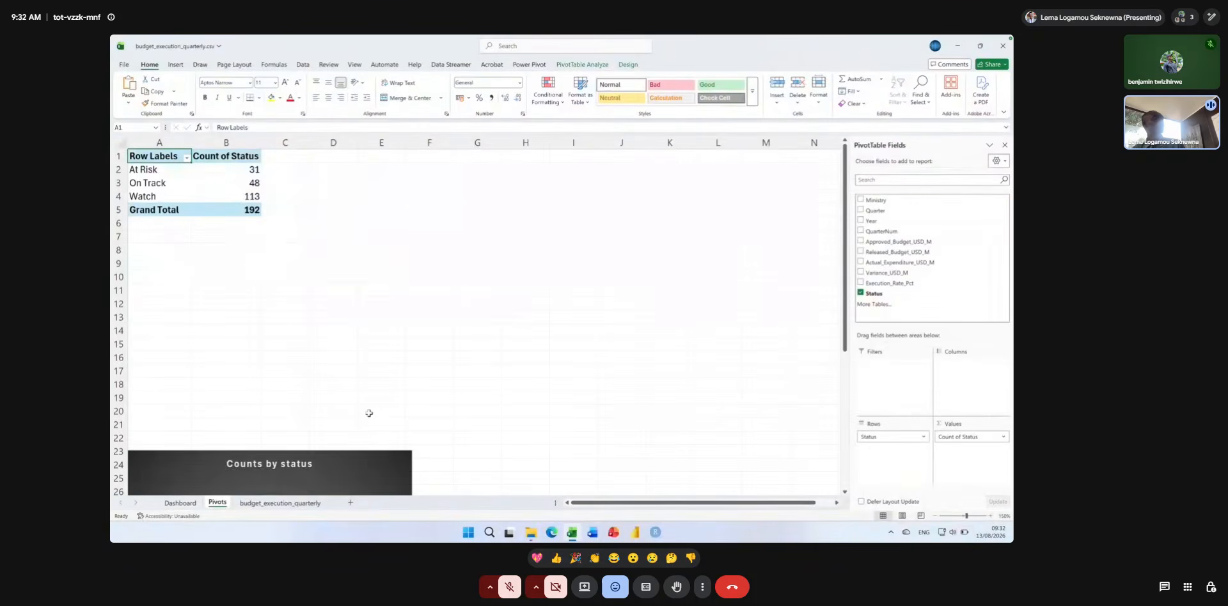
Cut the Counts by status doughnut chart from the Pivots sheet and paste it on the Dashboard sheet, placed at about row 10.
click(370, 461)
drag(370, 461, 585, 205)
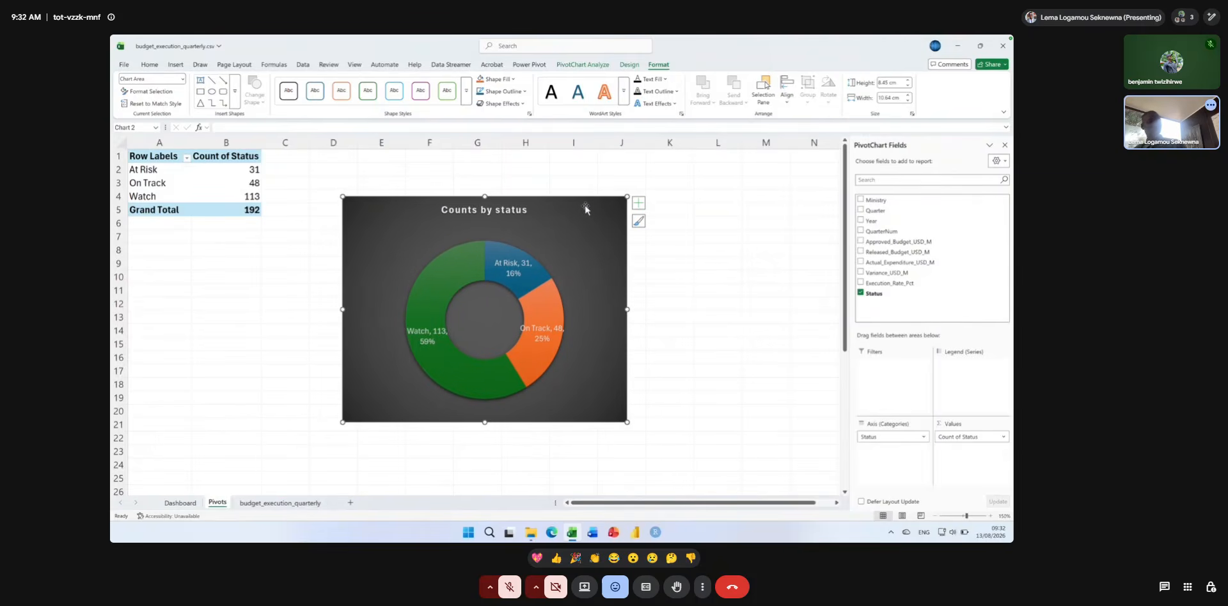
key(Delete)
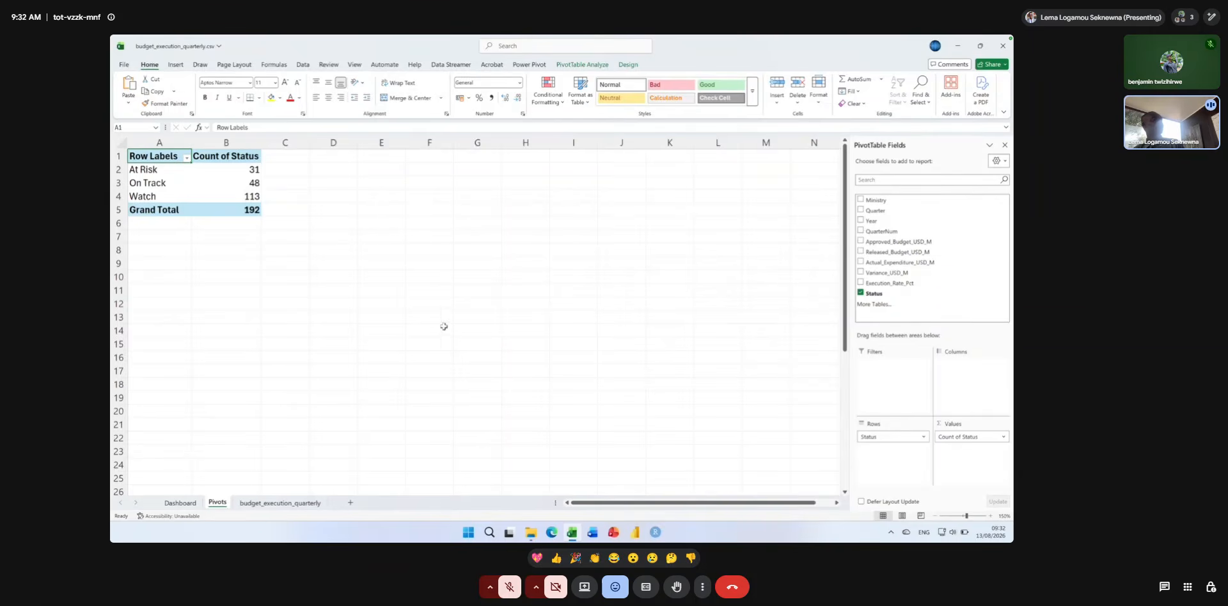
click(192, 504)
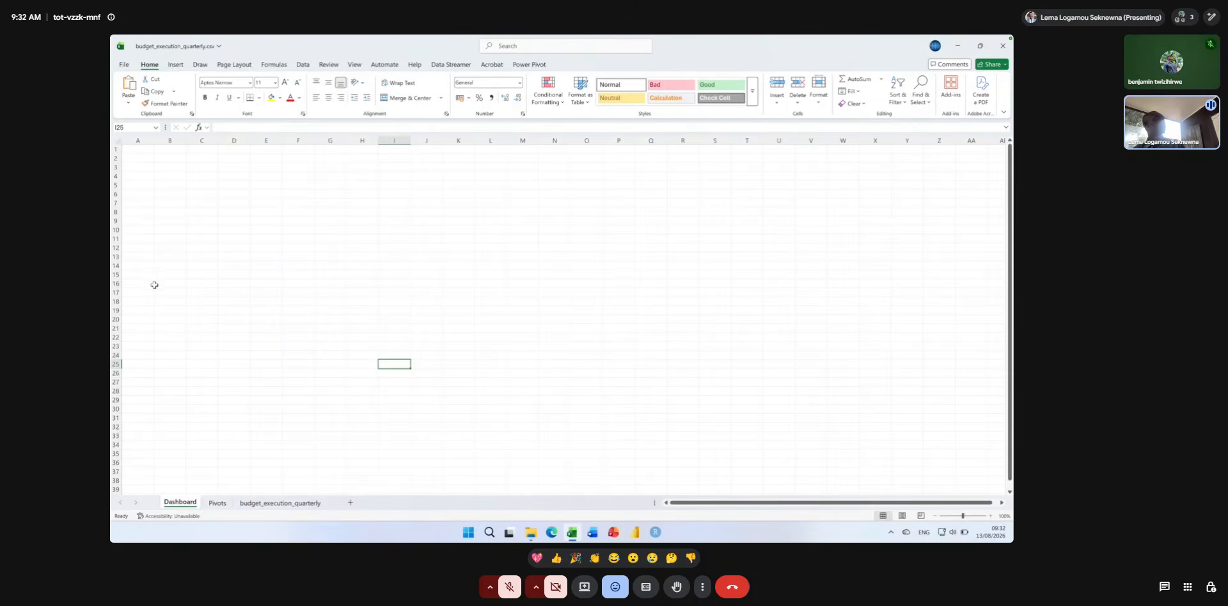
click(145, 221)
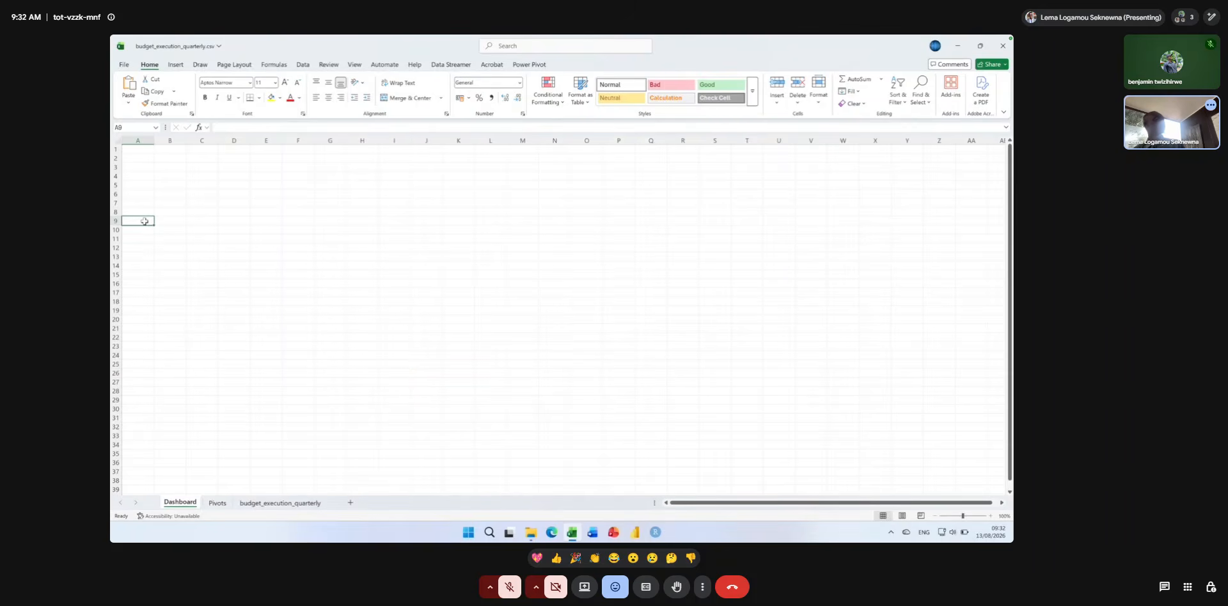
key(ctrl+v)
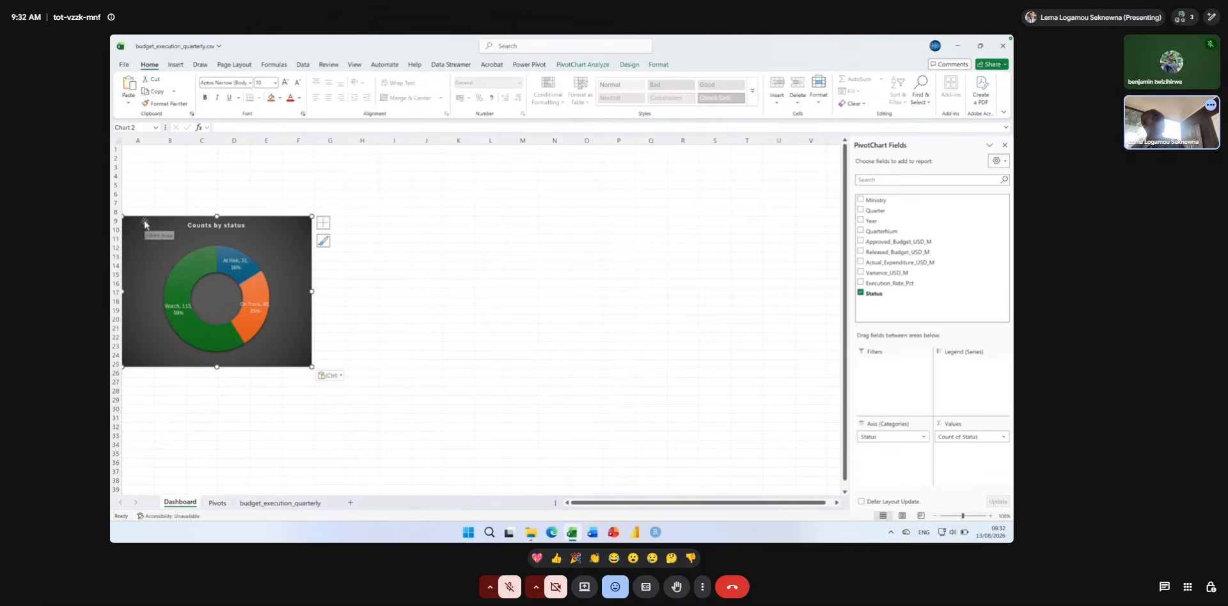
drag(150, 224, 157, 235)
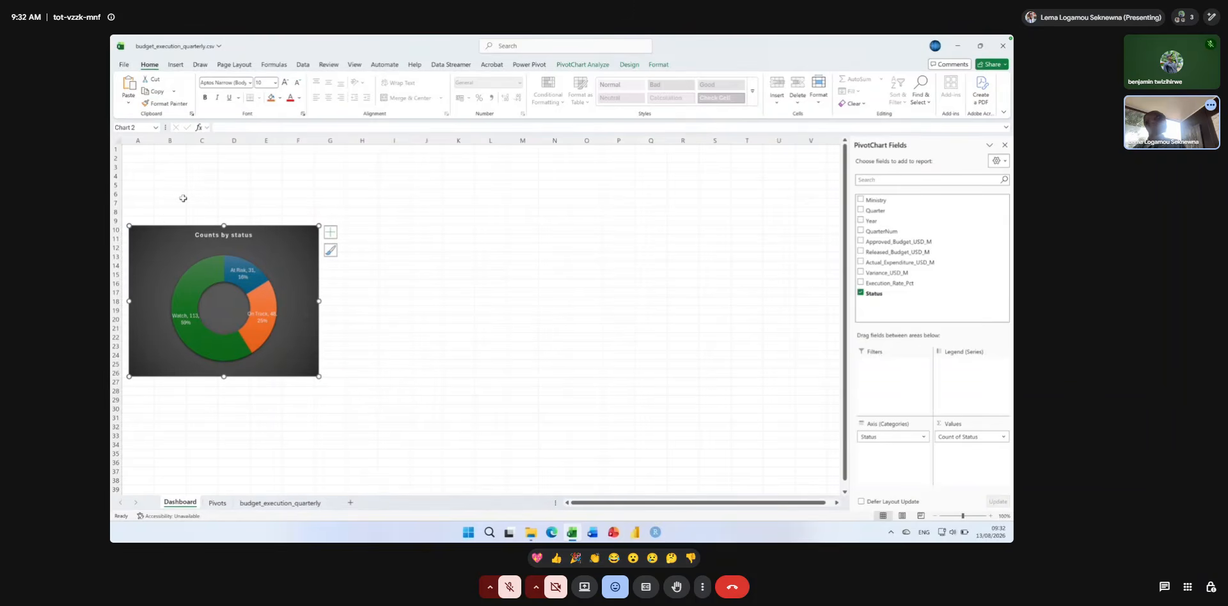
Try merging and centering cells A1 through Z1 on the Dashboard sheet as a title banner.
click(138, 155)
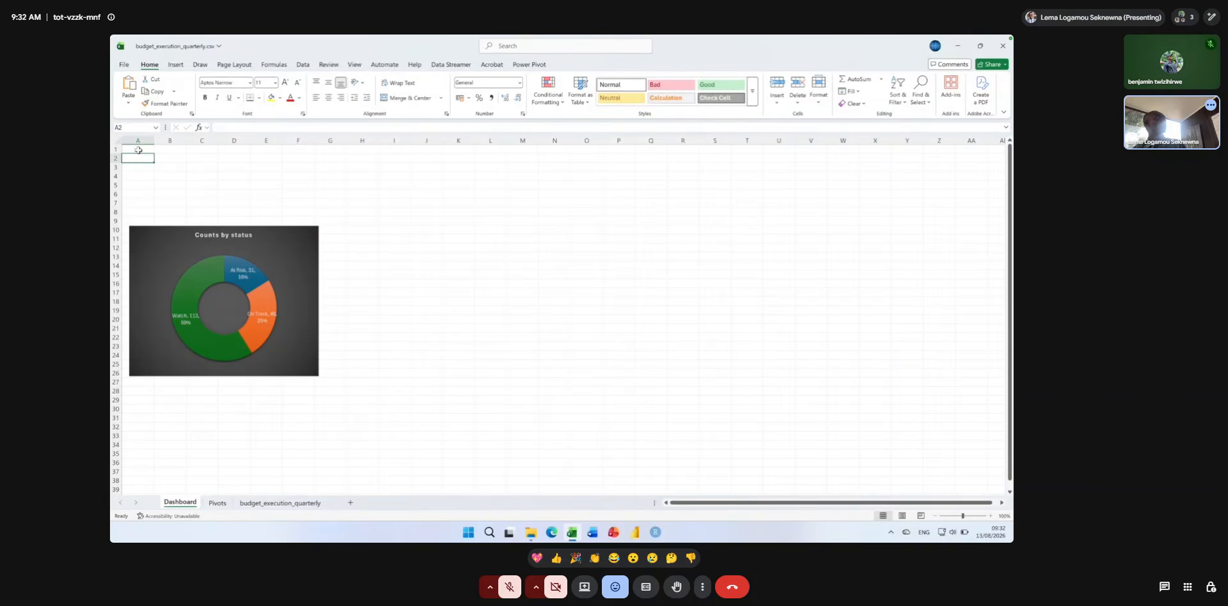
click(138, 150)
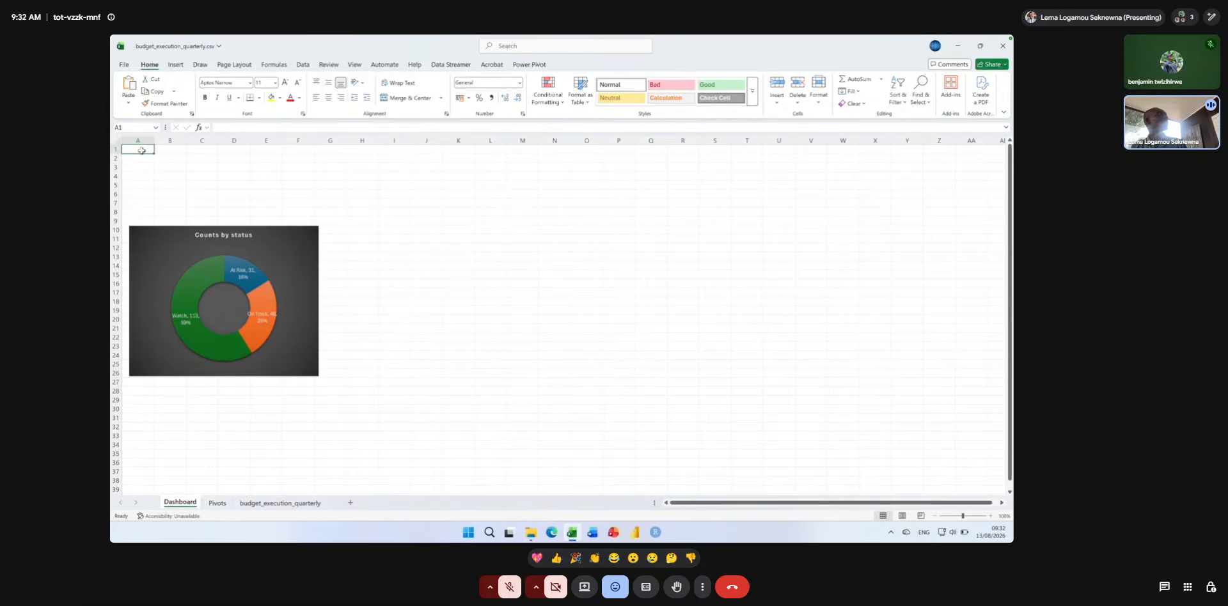
drag(181, 147, 849, 149)
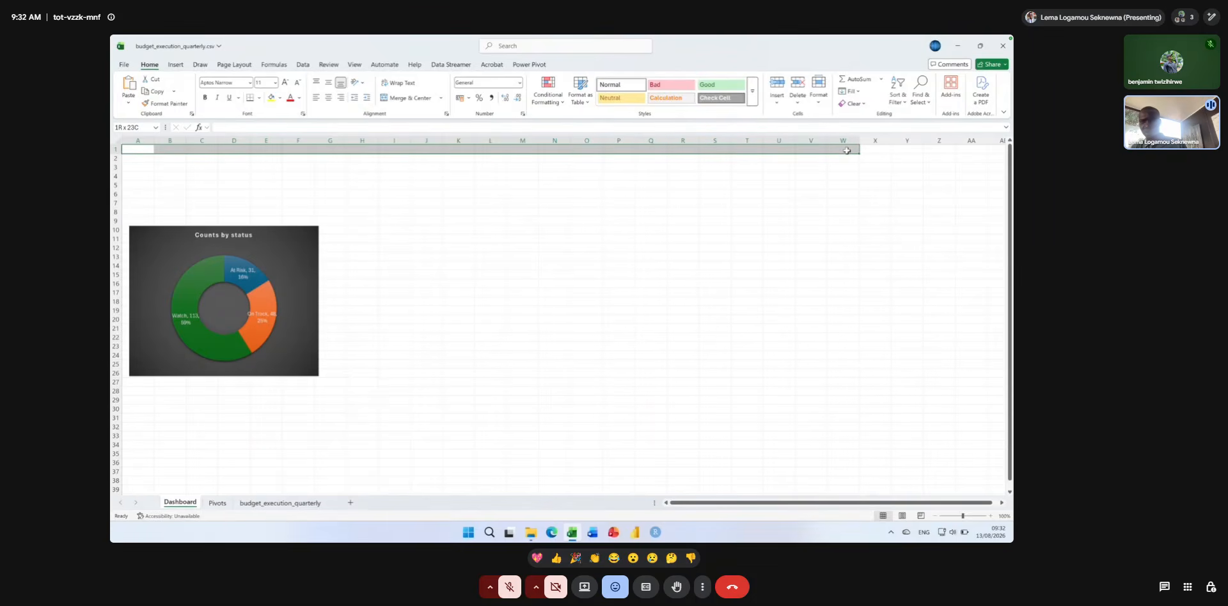
drag(847, 151, 773, 145)
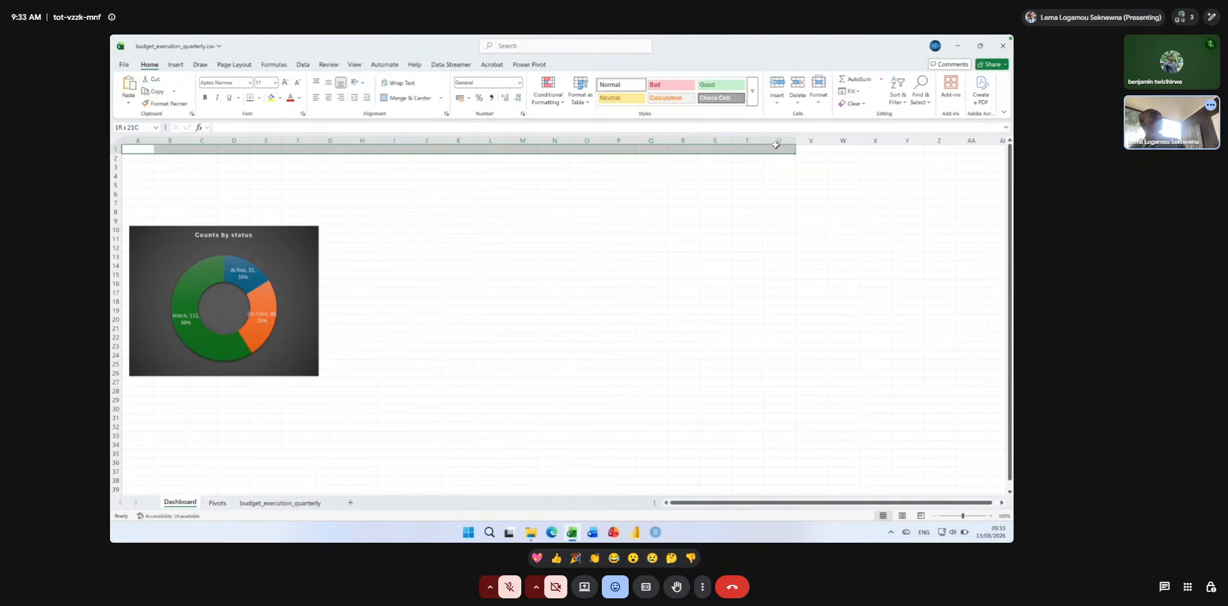
drag(792, 146, 933, 147)
click(933, 147)
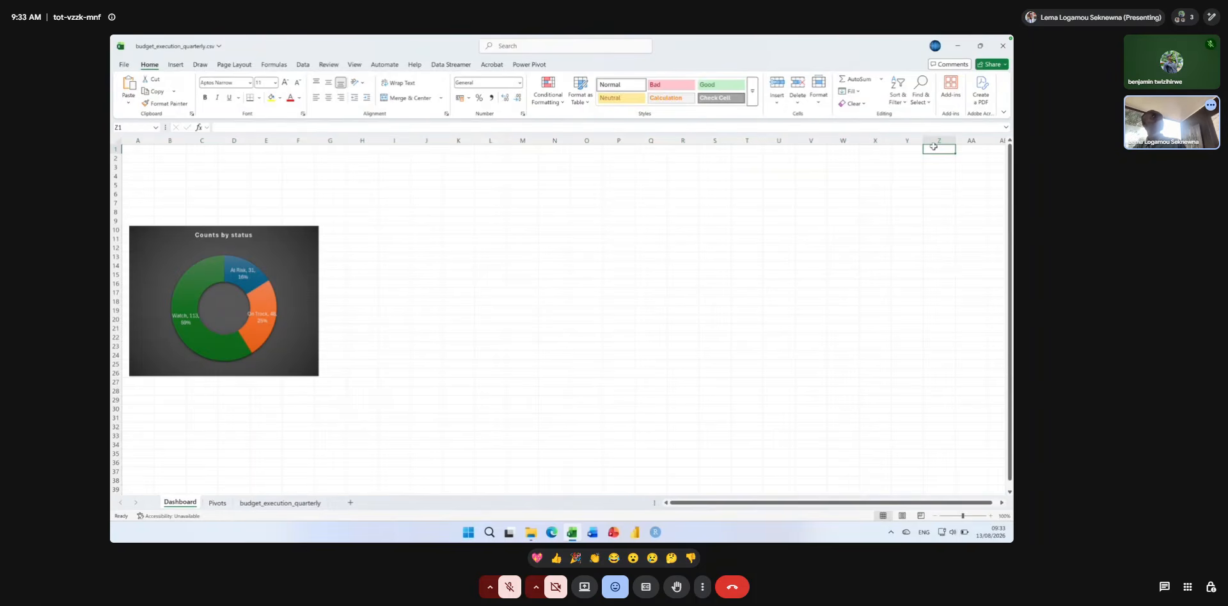
key(shift+Home)
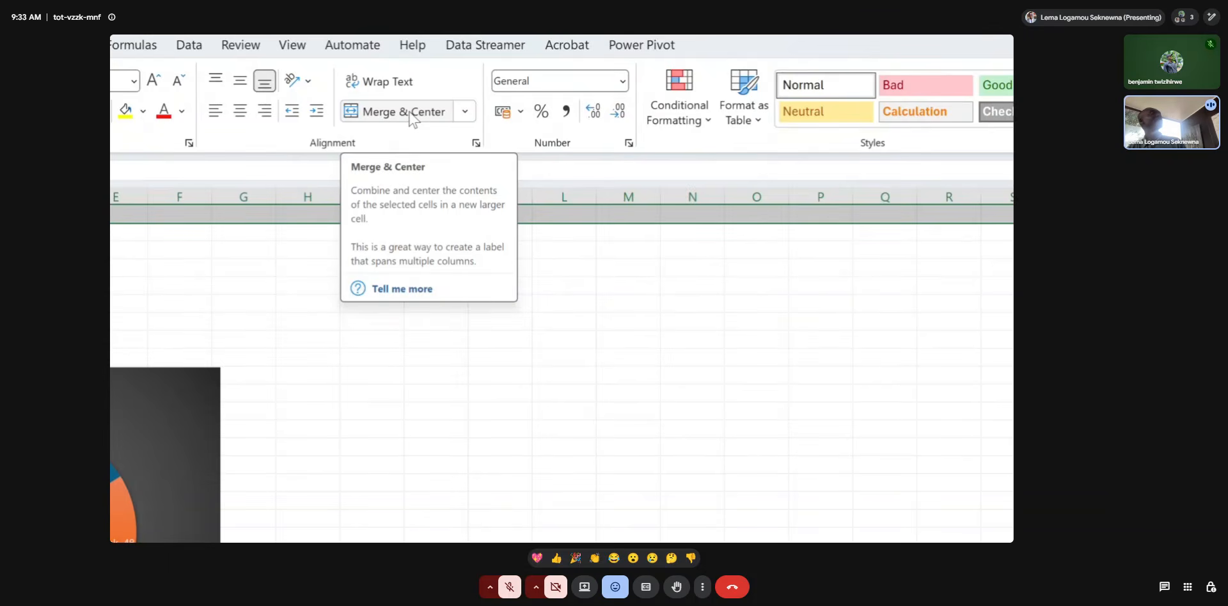
click(409, 113)
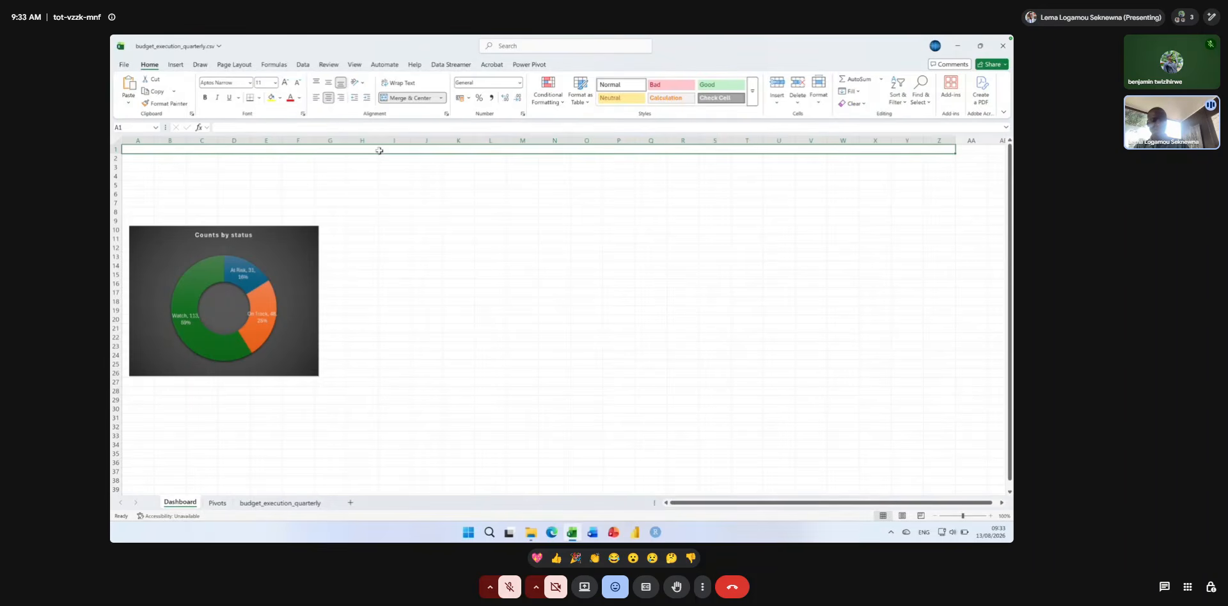
Enter the title BUGET EXECUTION DASHBOARD in the merged banner cell.
text(bu)
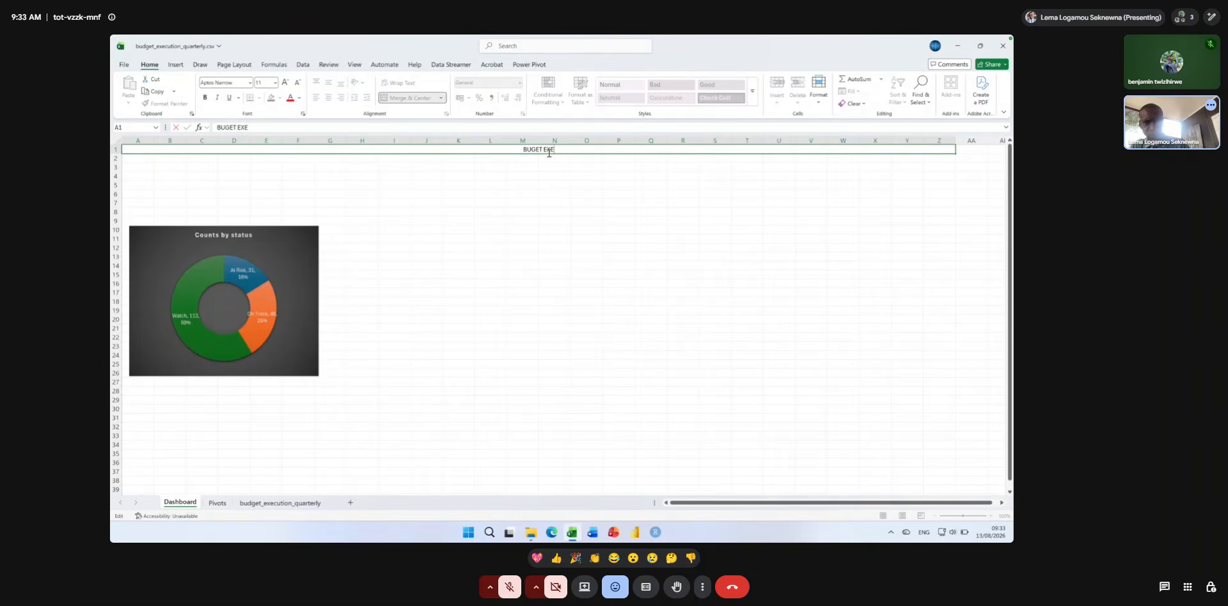
text(CUTION DASH)
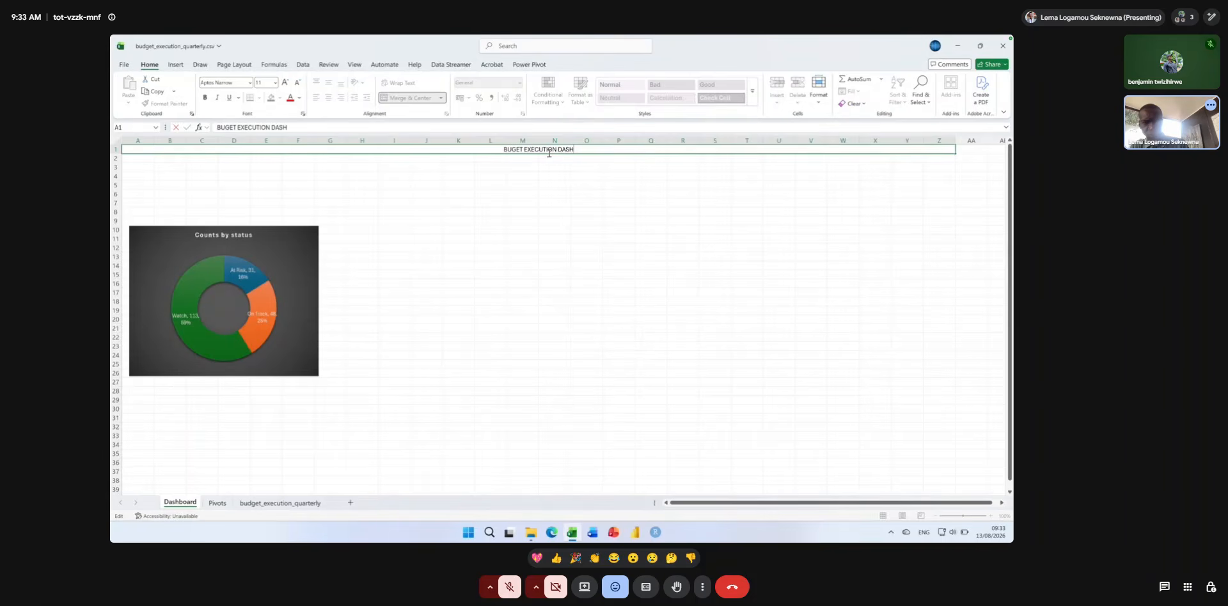
text(BOARD)
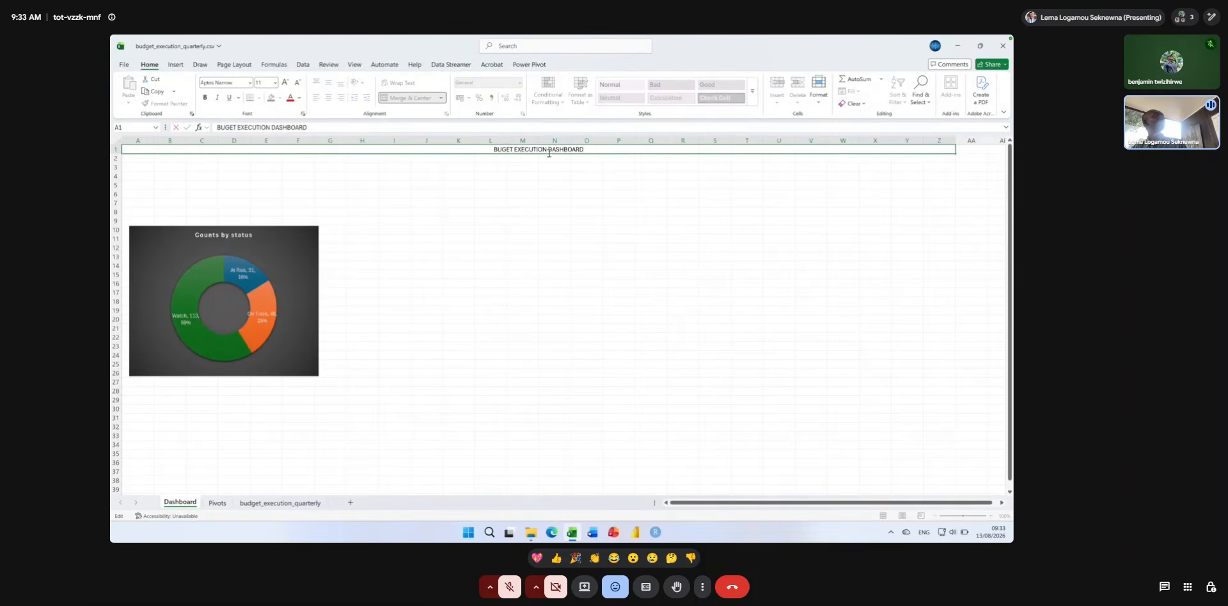
key(Return)
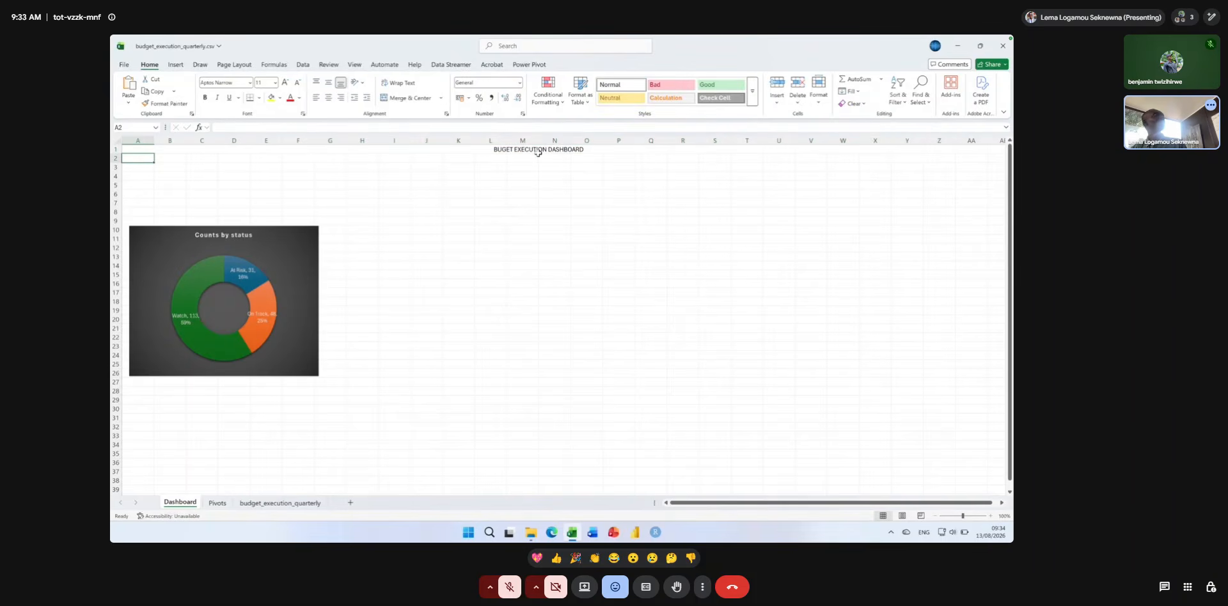
Make the dashboard title bold and enlarge its font to size 72.
click(536, 151)
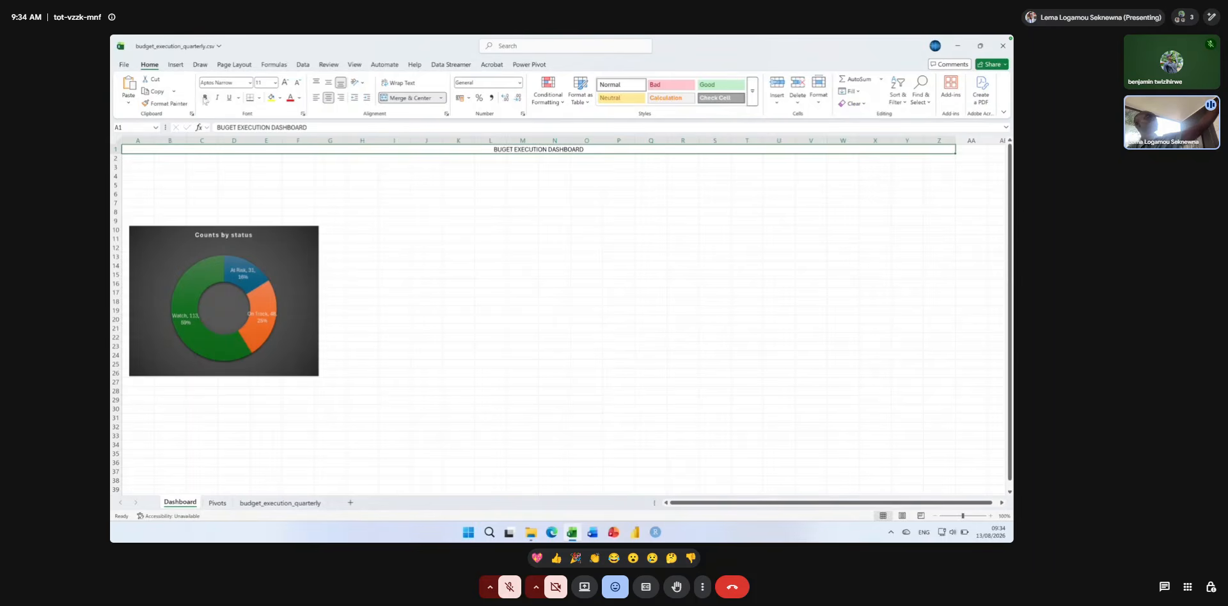
click(205, 98)
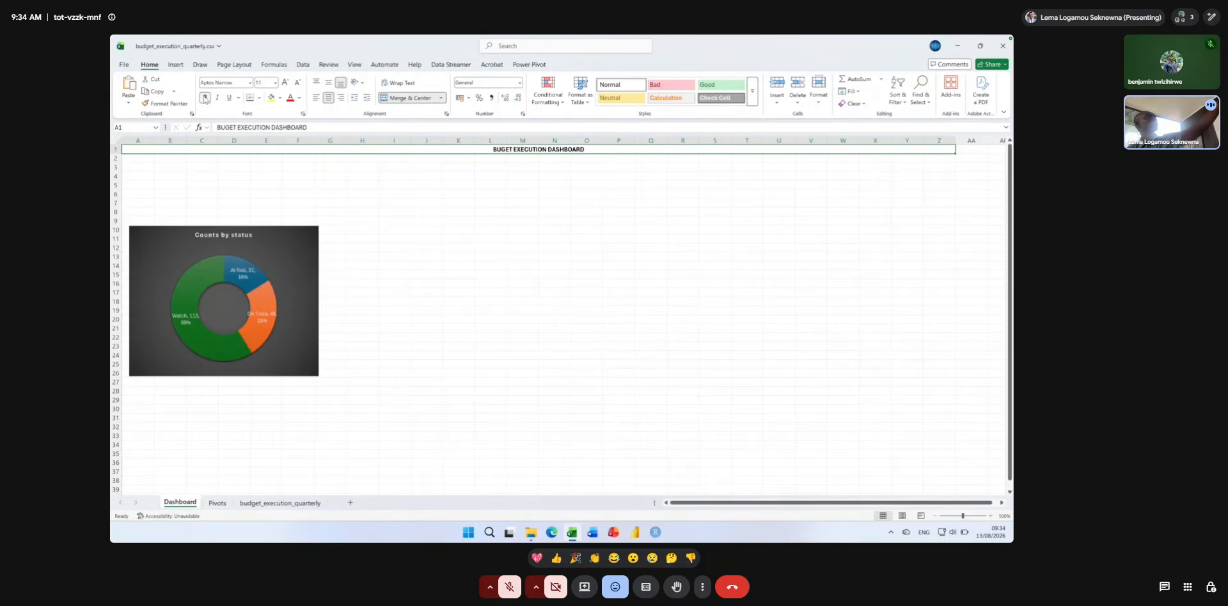
click(285, 83)
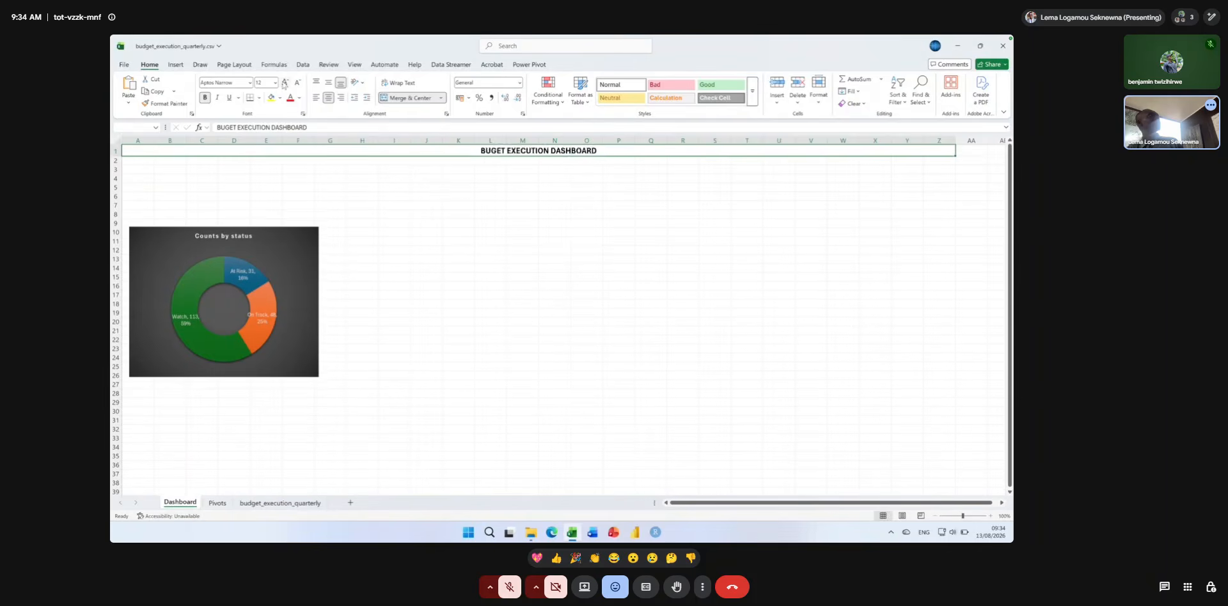
click(285, 83)
click(285, 83)
click(285, 83)
click(285, 84)
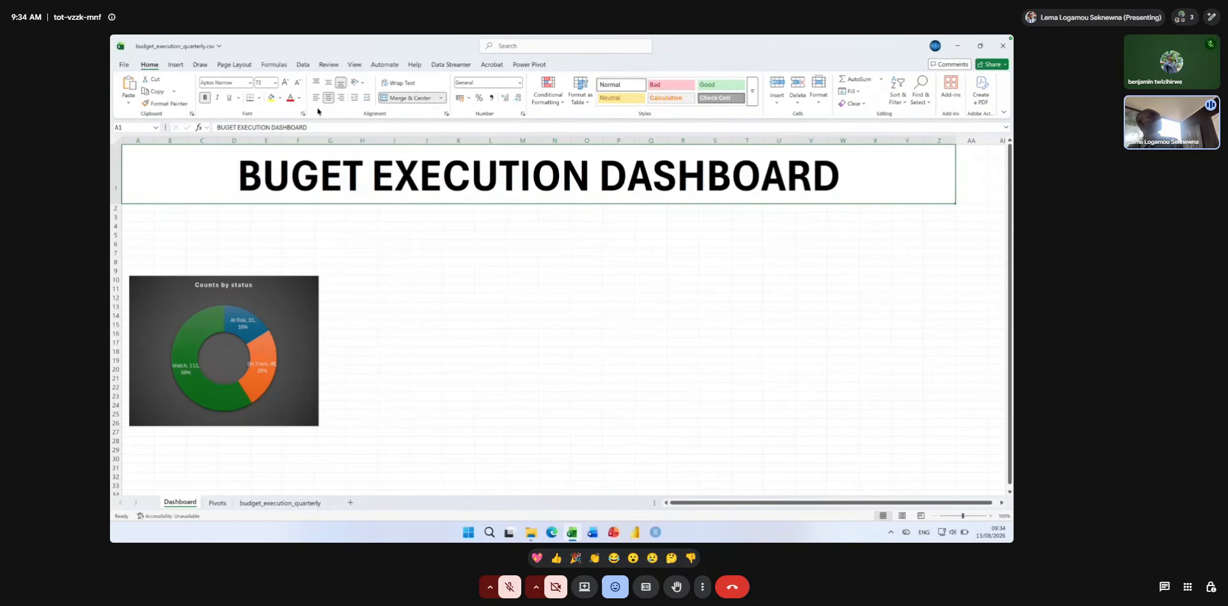
Fill the title banner with dark grey and move the doughnut chart directly beneath it at column A.
click(271, 98)
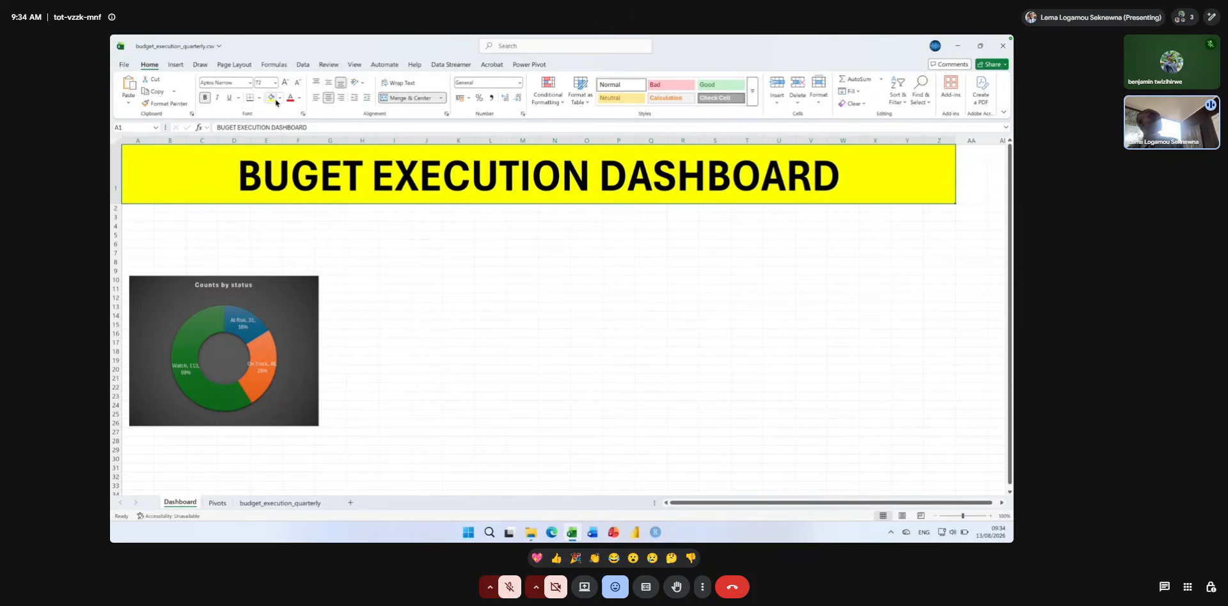
click(279, 99)
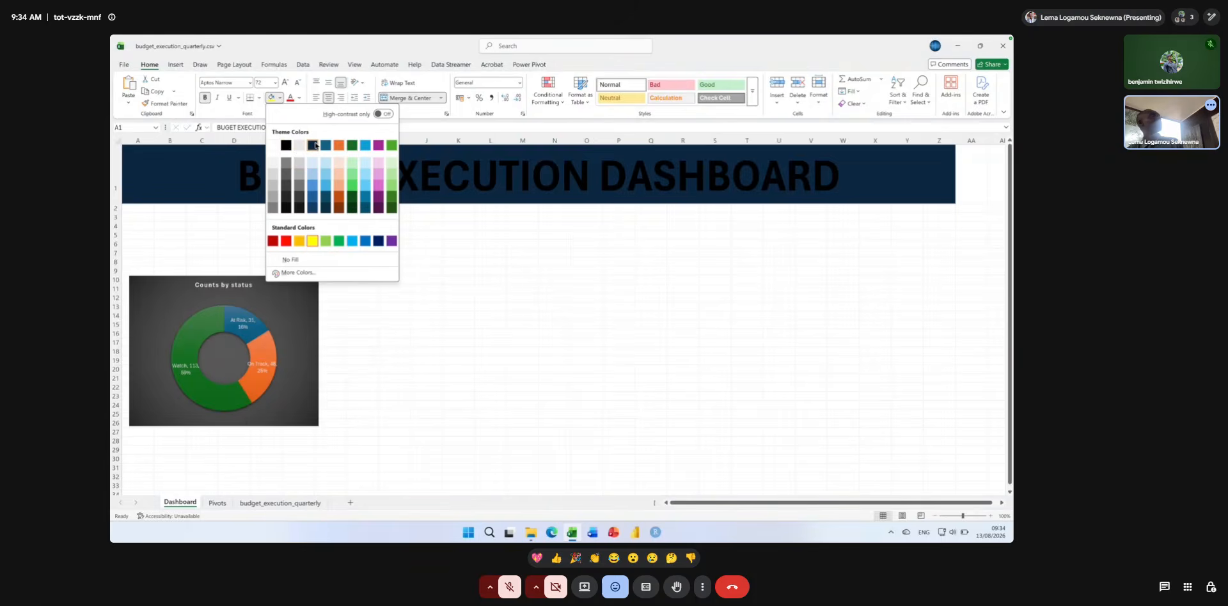
click(286, 164)
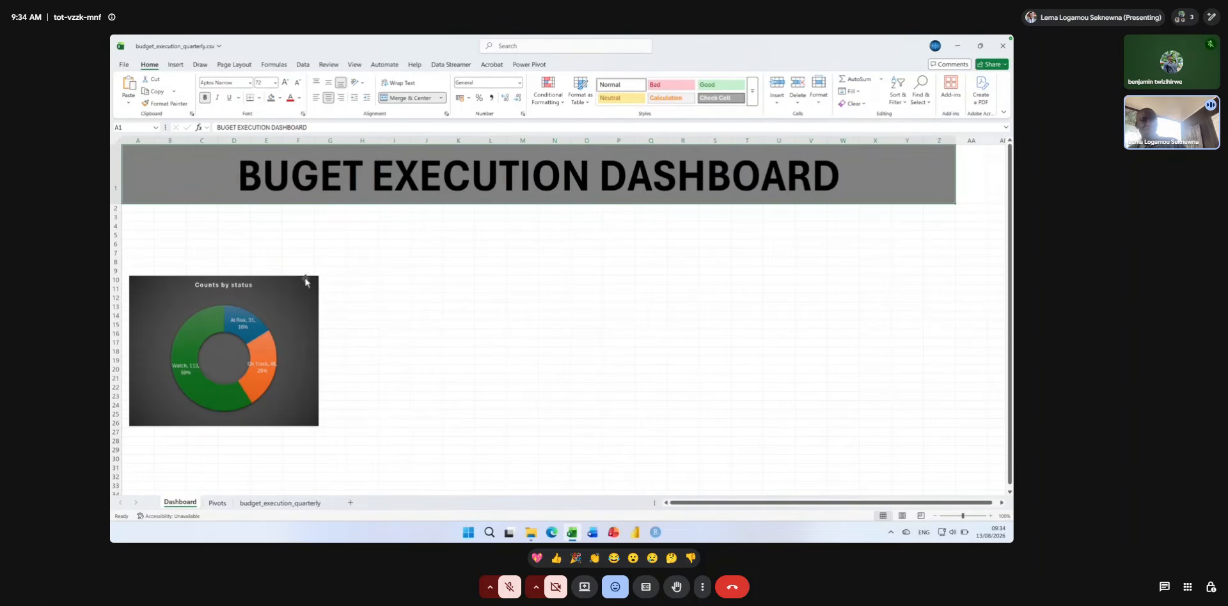
drag(304, 282, 297, 213)
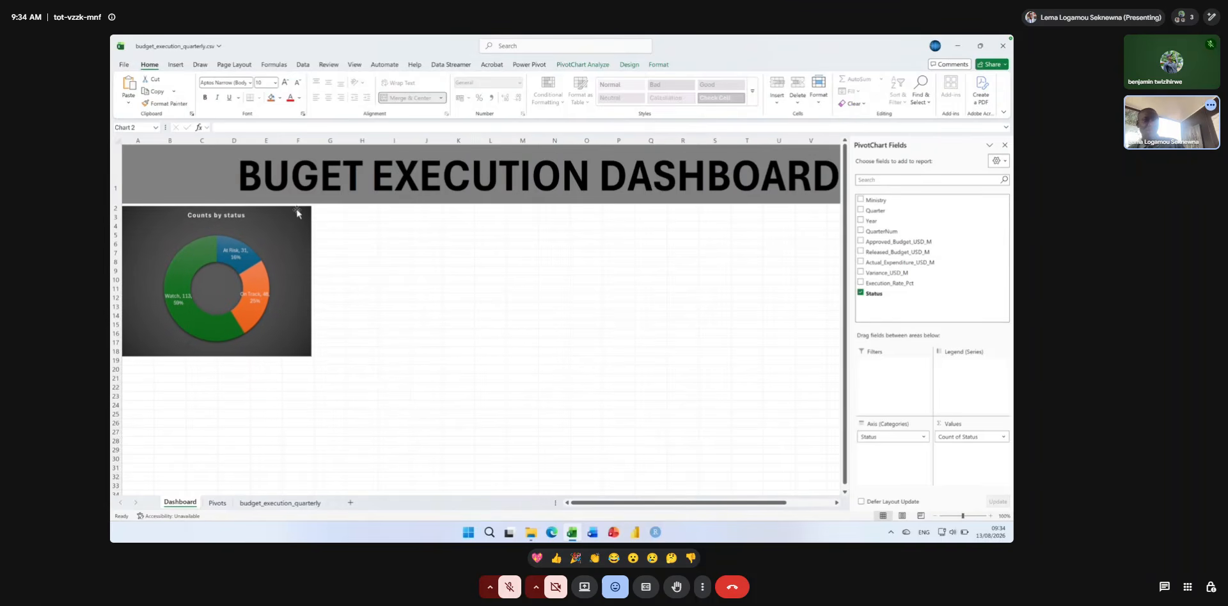
click(361, 235)
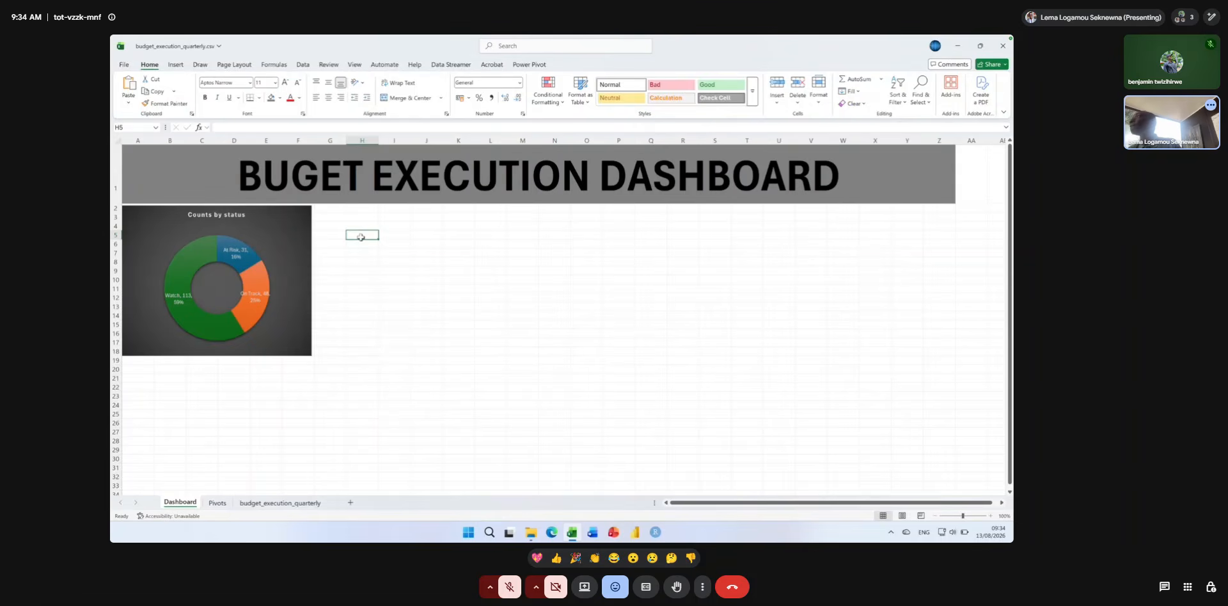
Undo the chart move and all of the banner's fill, font, text and merge changes.
click(339, 197)
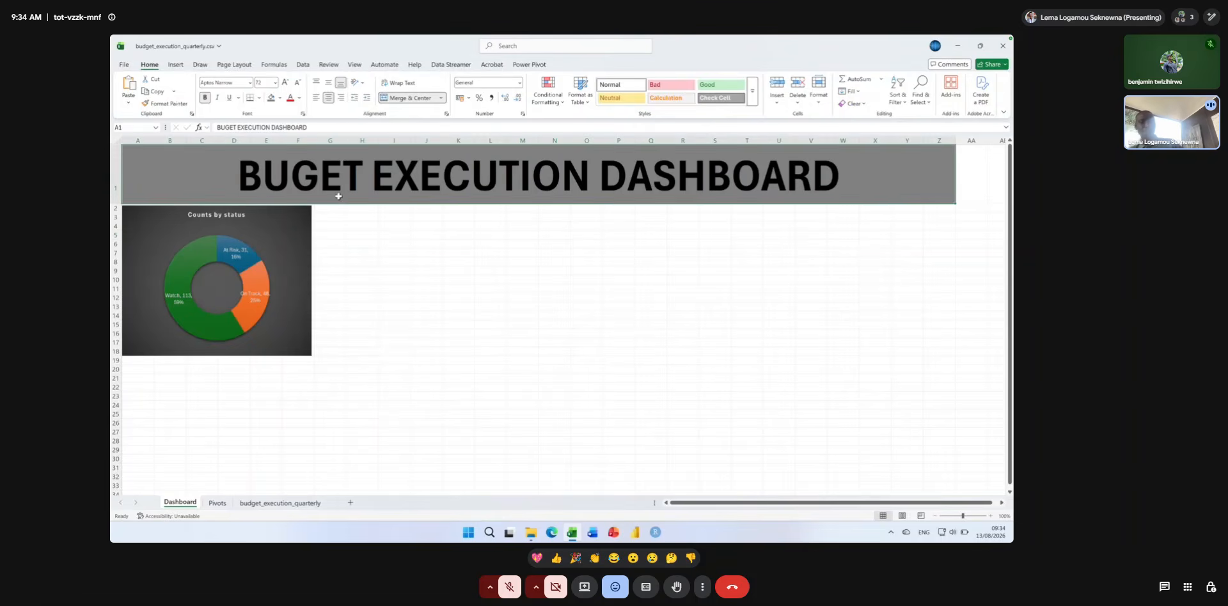
key(ctrl+z)
key(ctrl+z)
key(ctrl+z)
key(ctrl+z)
key(ctrl+z)
key(ctrl+z)
key(ctrl+z)
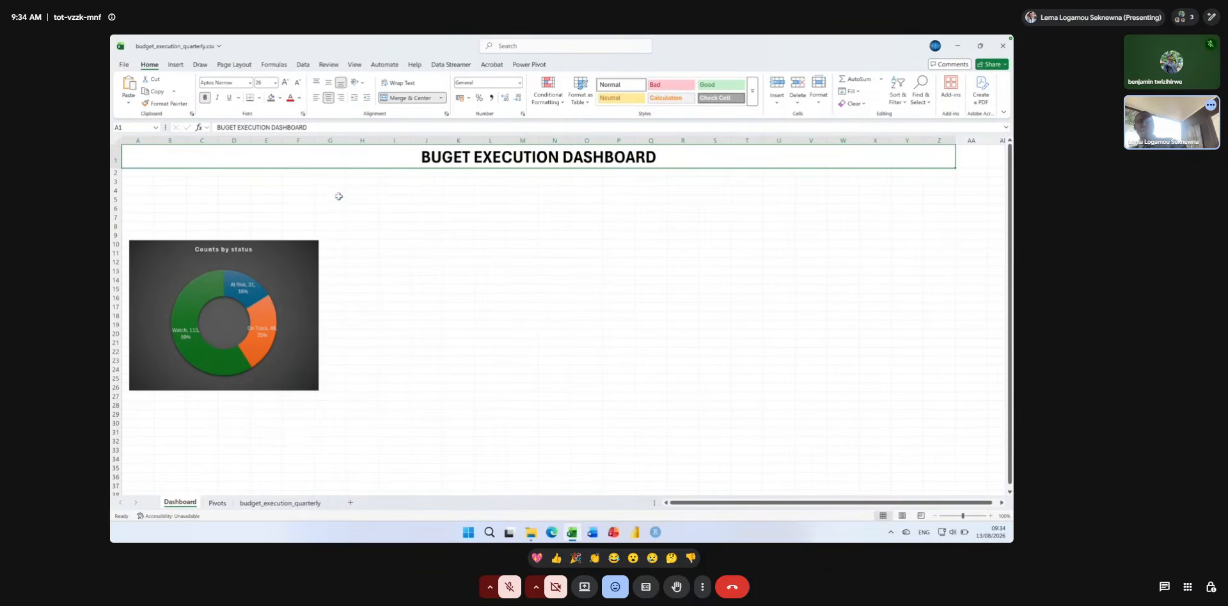
key(ctrl+z)
key(ctrl+z)
key(ctrl+z)
key(ctrl+z)
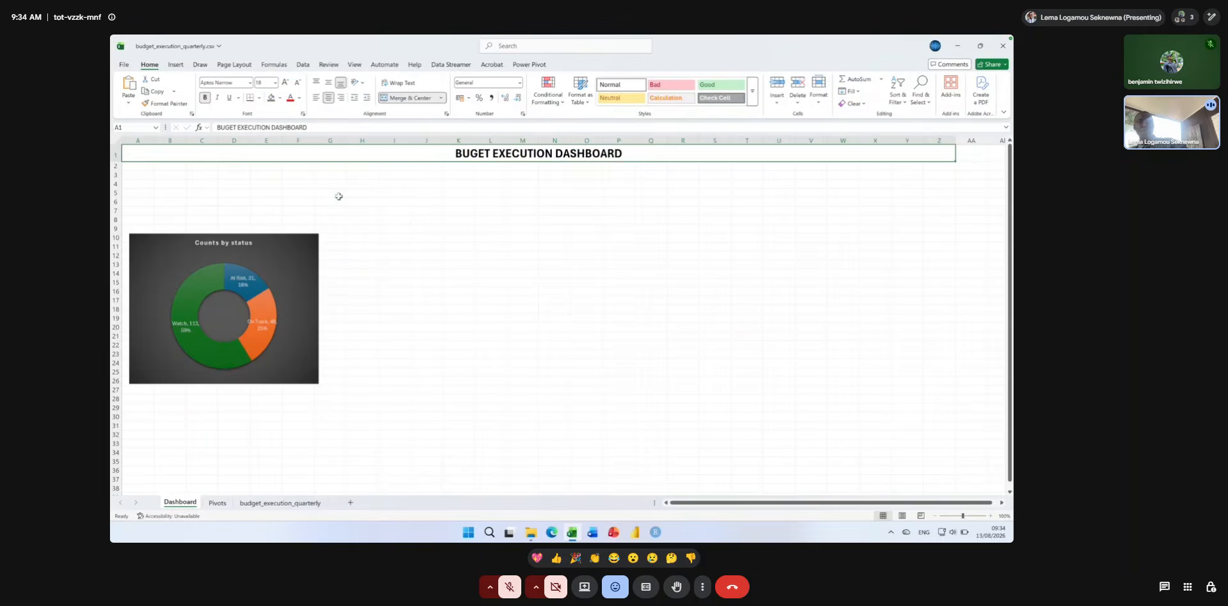
key(ctrl+z)
key(ctrl+z)
key(ctrl+z)
key(ctrl+z)
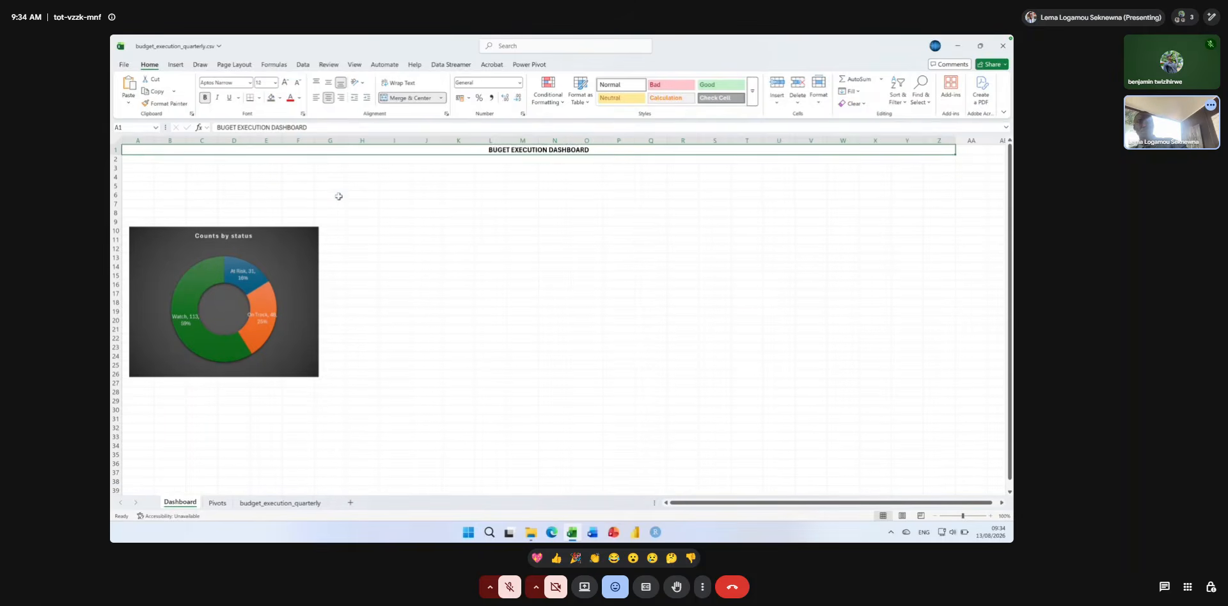
key(ctrl+z)
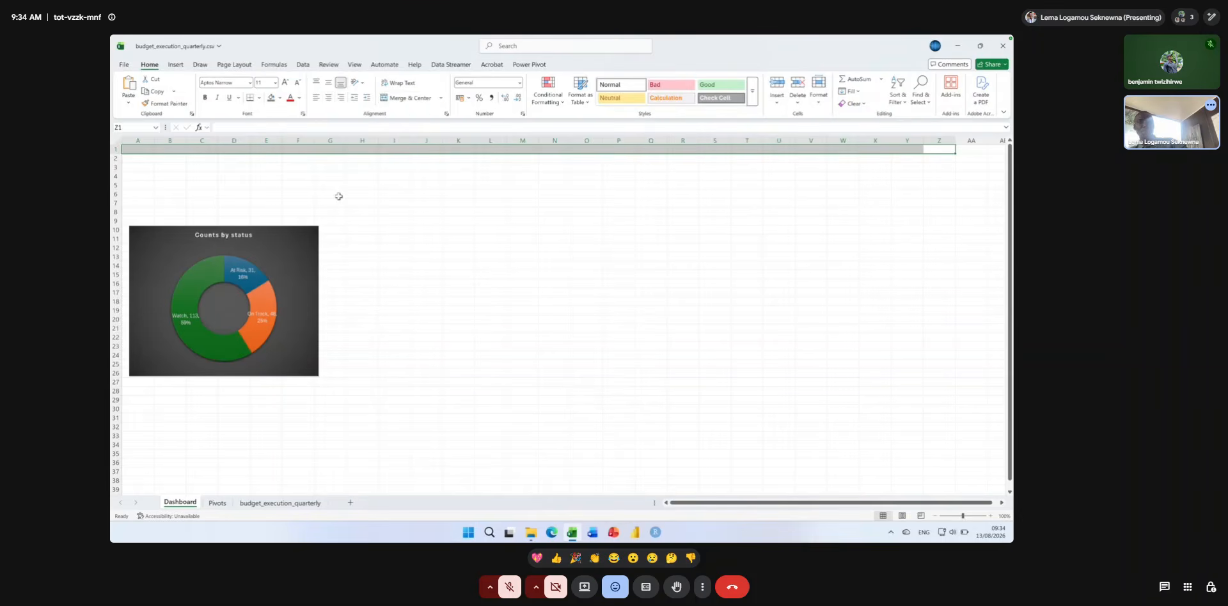
Merge and center the empty cells A1:Z1 above the doughnut chart on the Dashboard sheet.
click(338, 196)
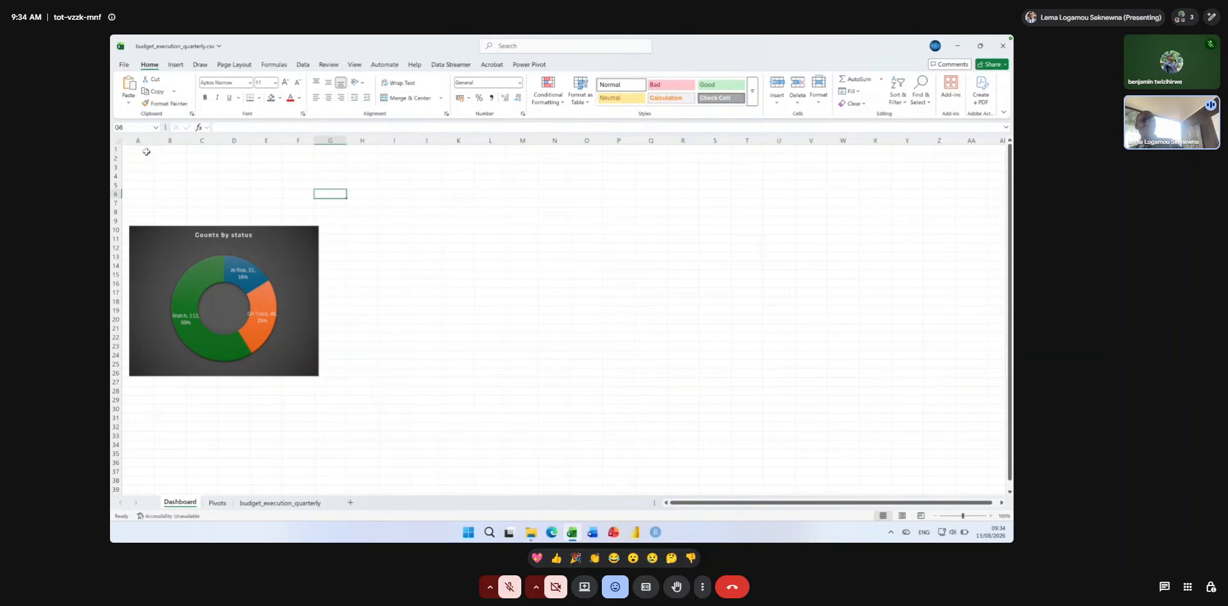
drag(140, 150, 932, 83)
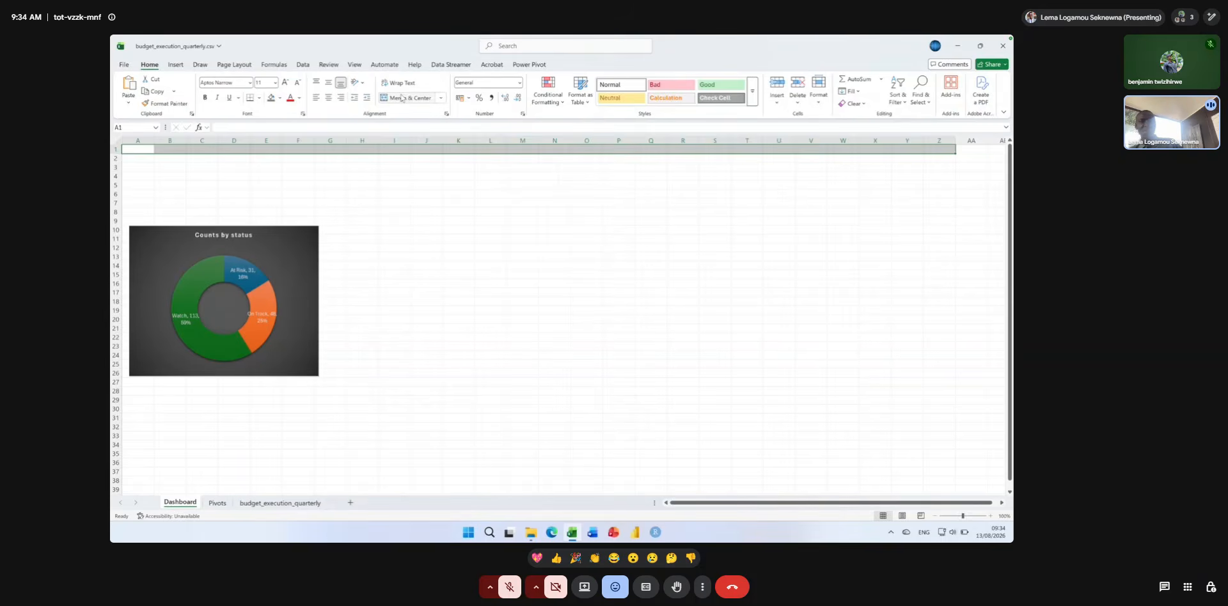
key(super+plus)
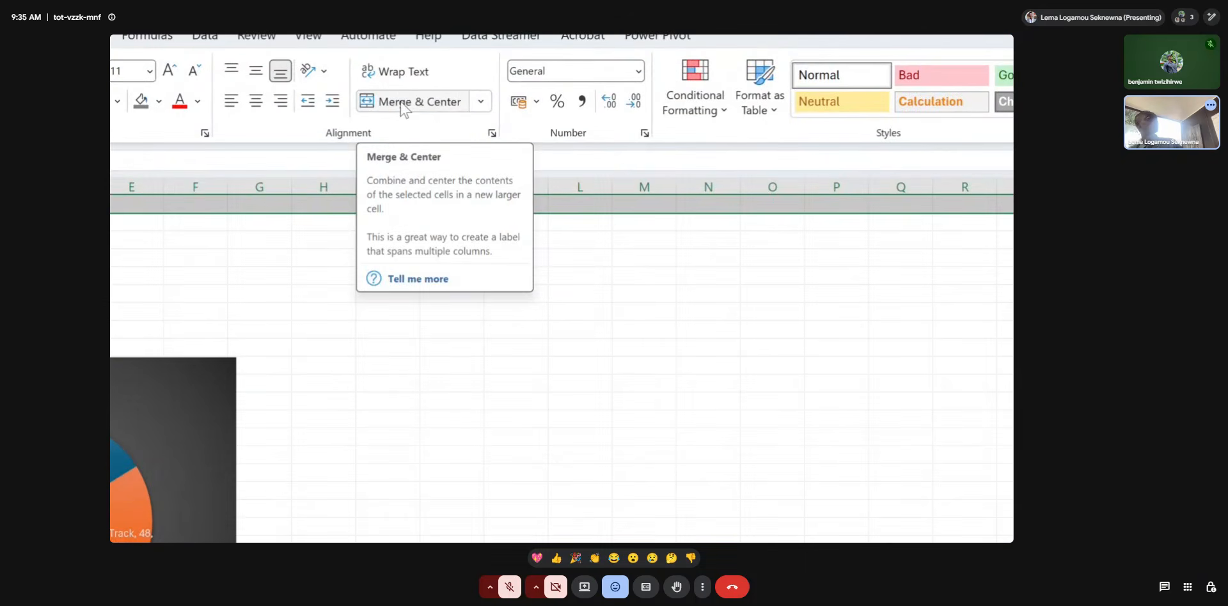
click(403, 106)
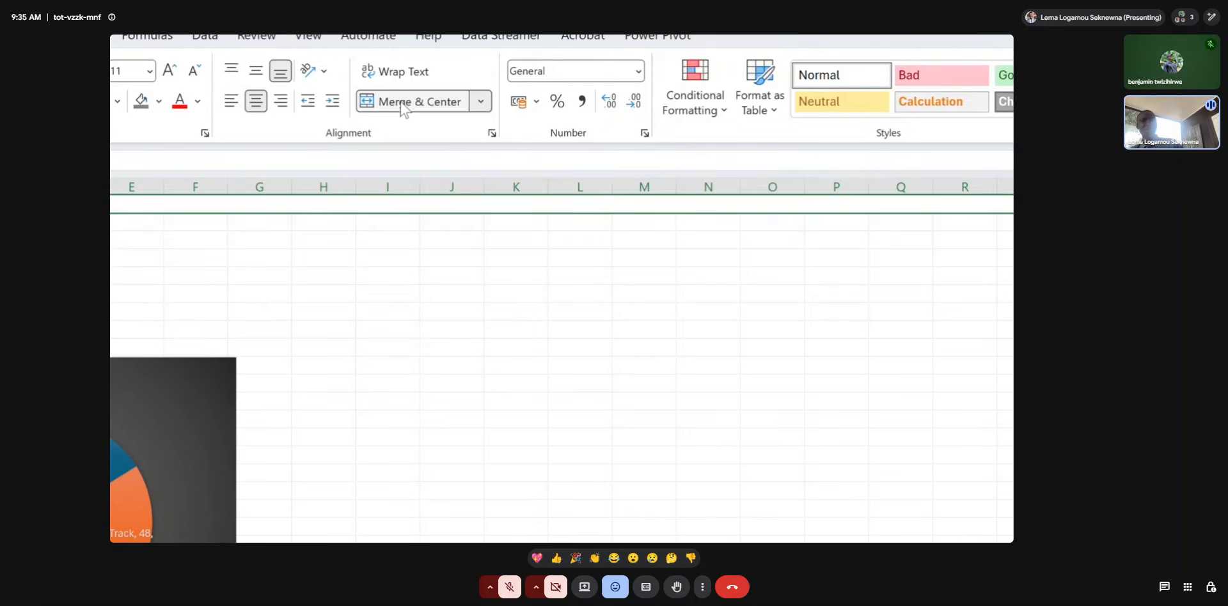
Enter the title BUDGET EXECUTION DASHBOARD in the merged banner cell A1.
key(super+Escape)
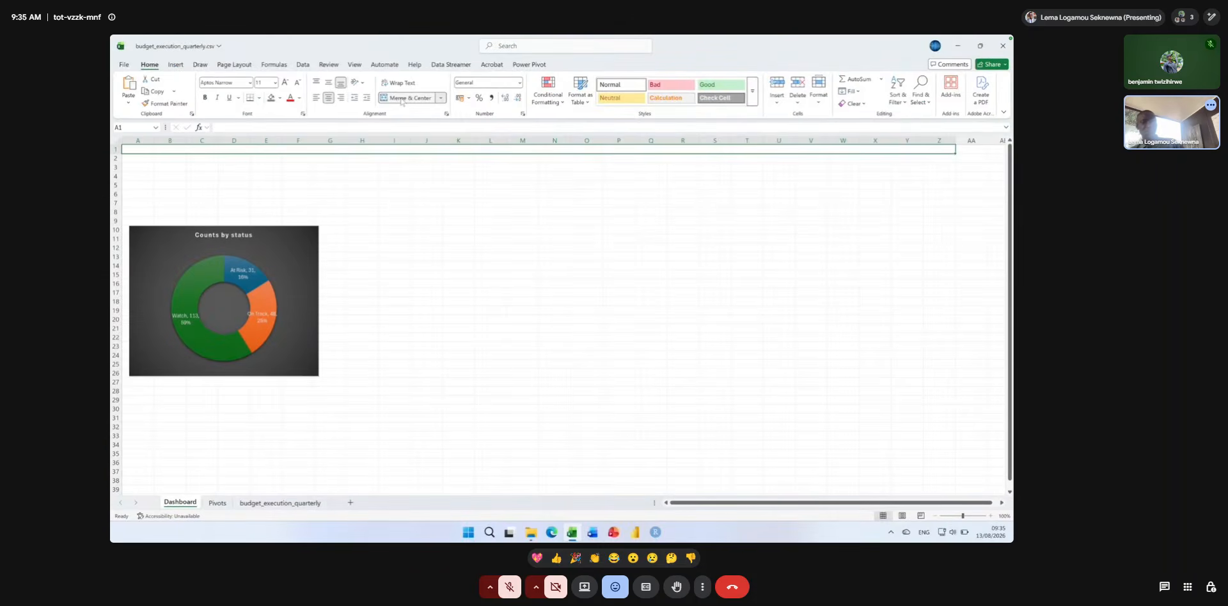
text(BU)
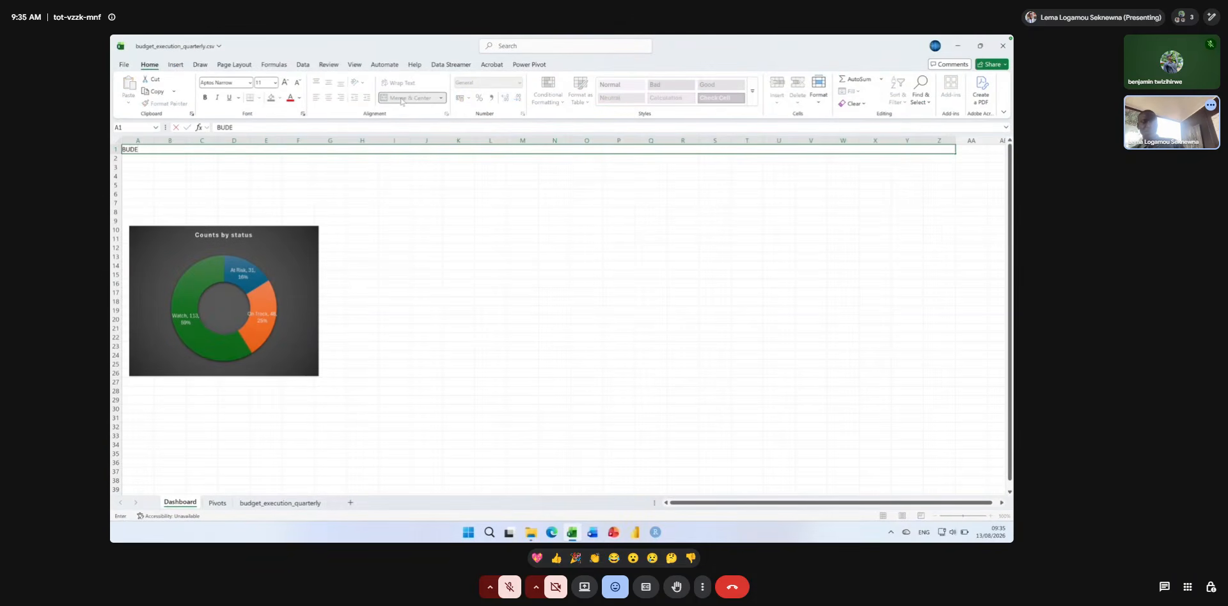
text(DGET EXECUTION)
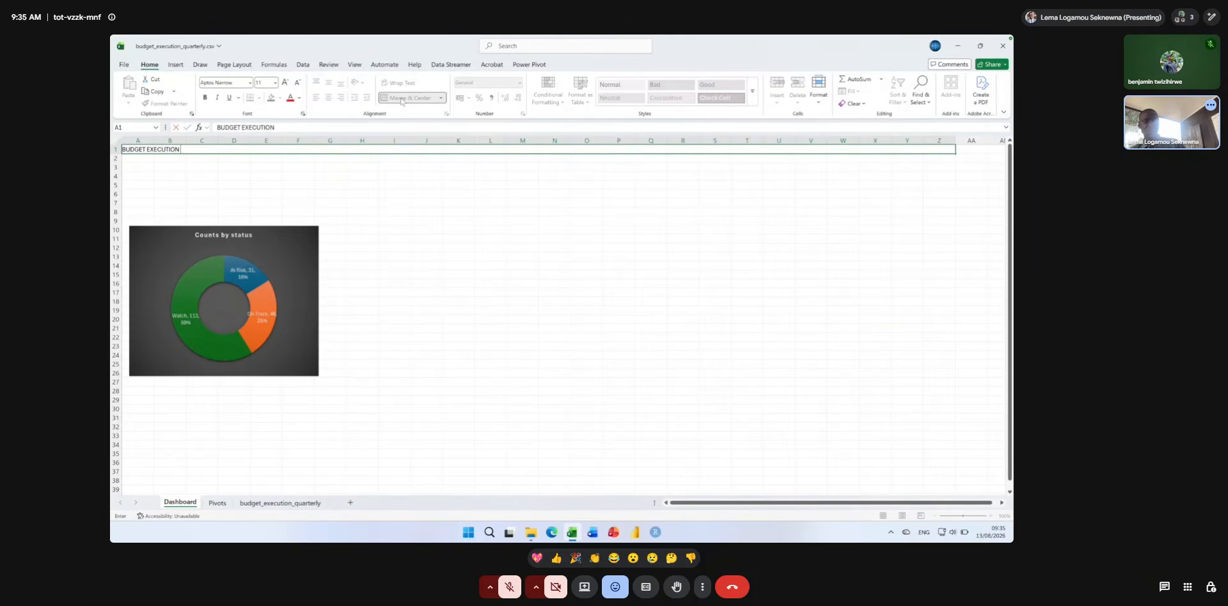
text( DASHBOARD)
key(Return)
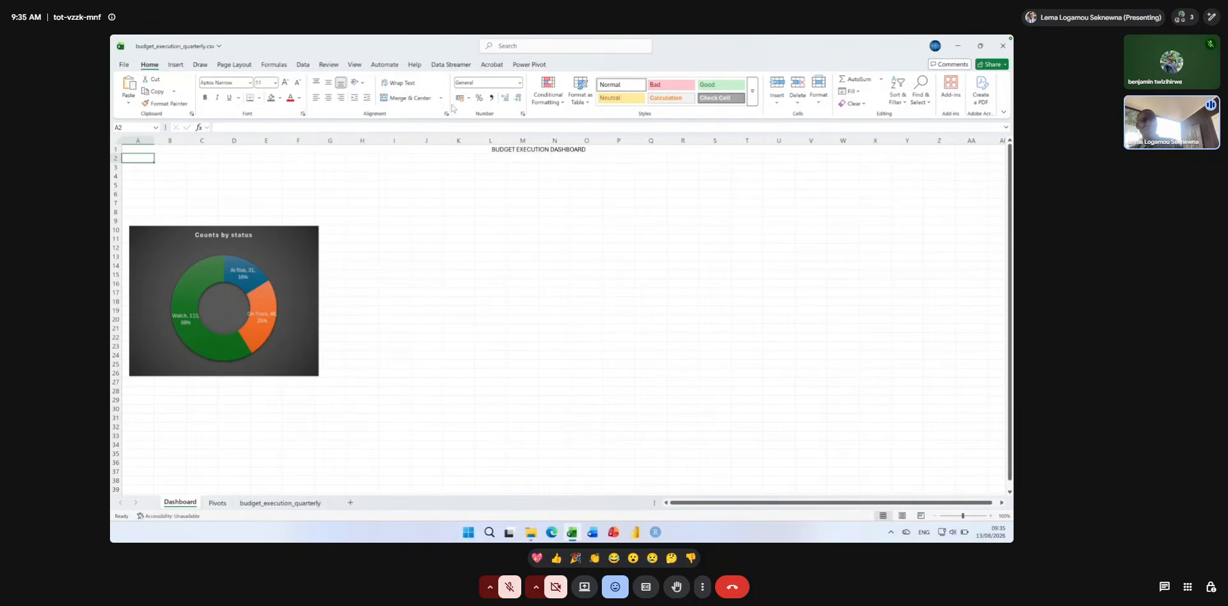
Make the banner title bold and set its font size to 48.
click(529, 150)
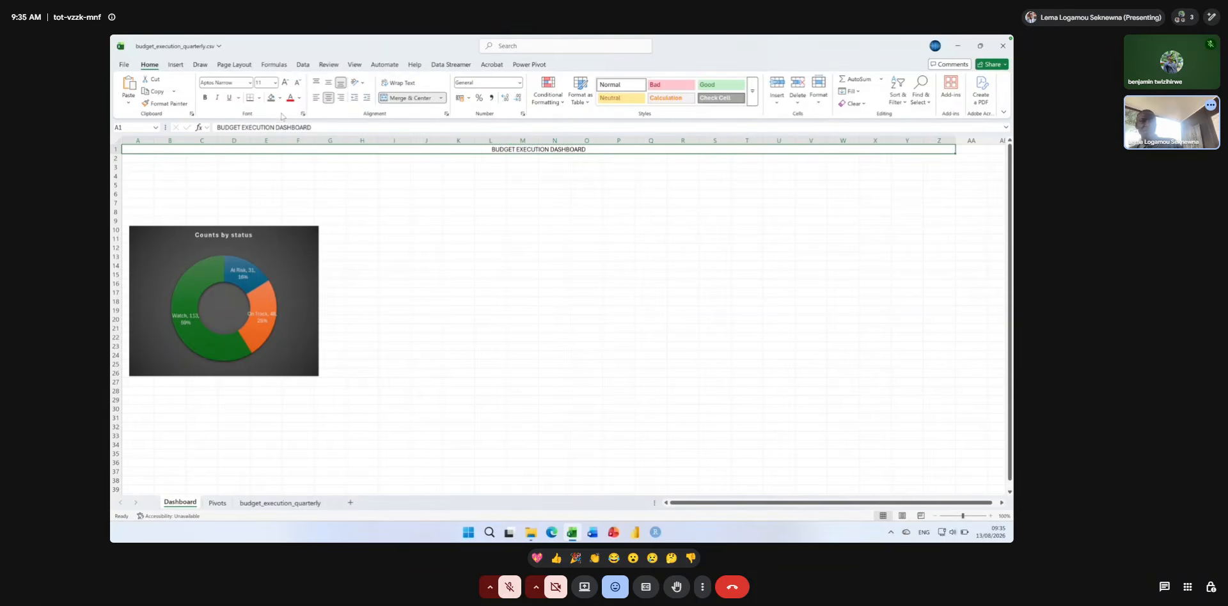
click(205, 98)
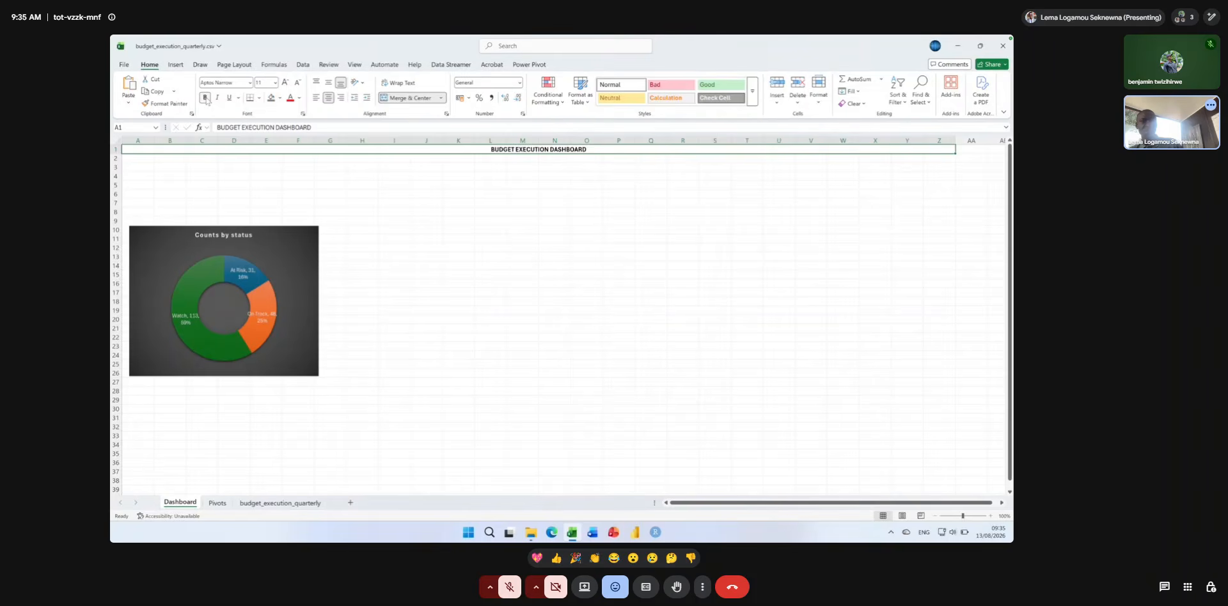
click(285, 83)
click(286, 84)
click(285, 83)
click(285, 83)
click(285, 83)
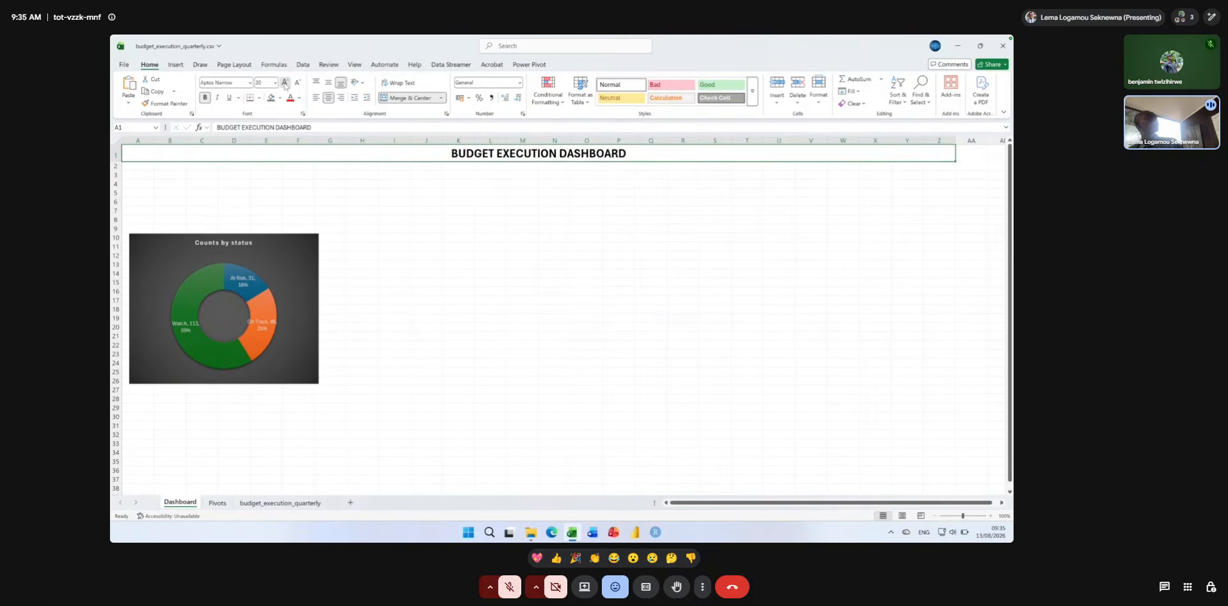
click(285, 83)
click(285, 83)
click(285, 84)
click(285, 83)
click(285, 83)
click(285, 83)
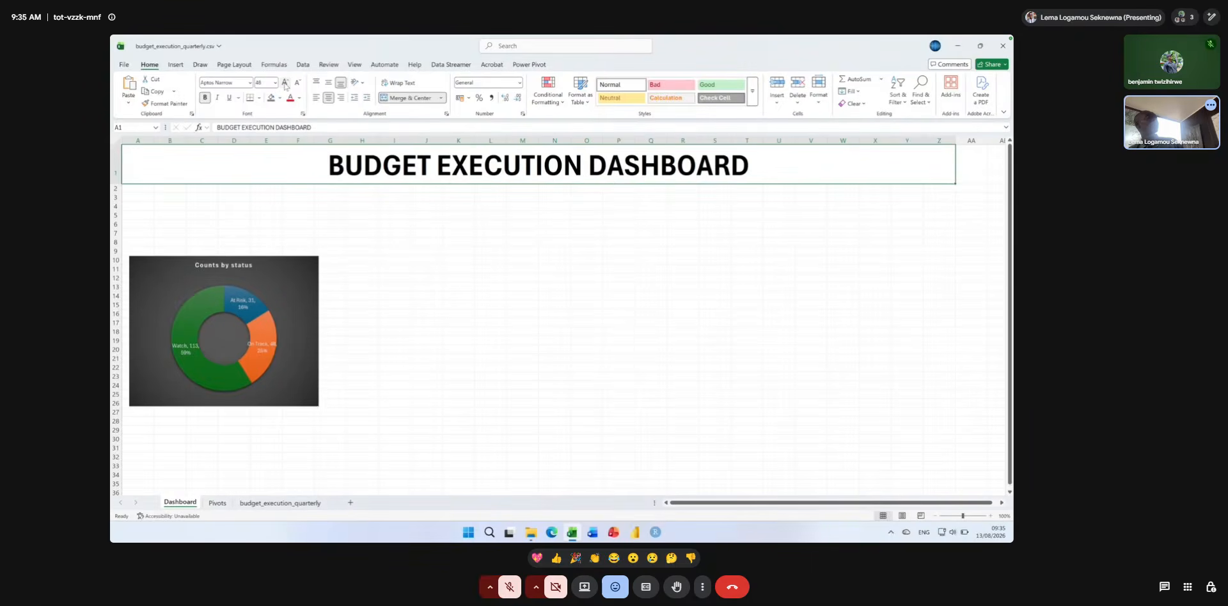
click(285, 83)
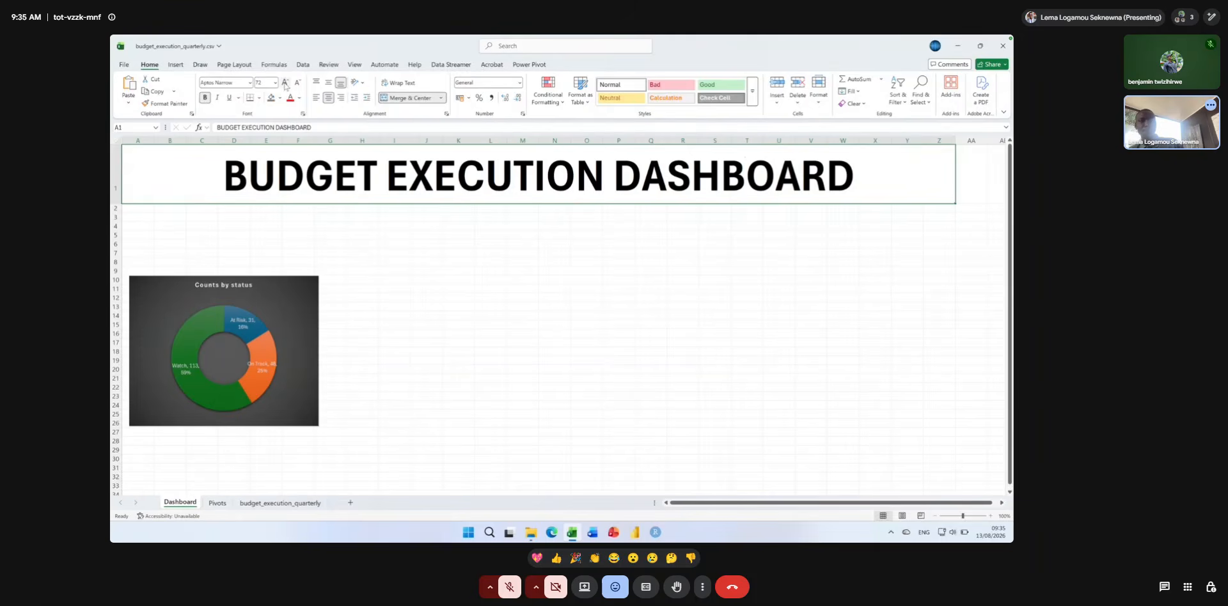
click(297, 84)
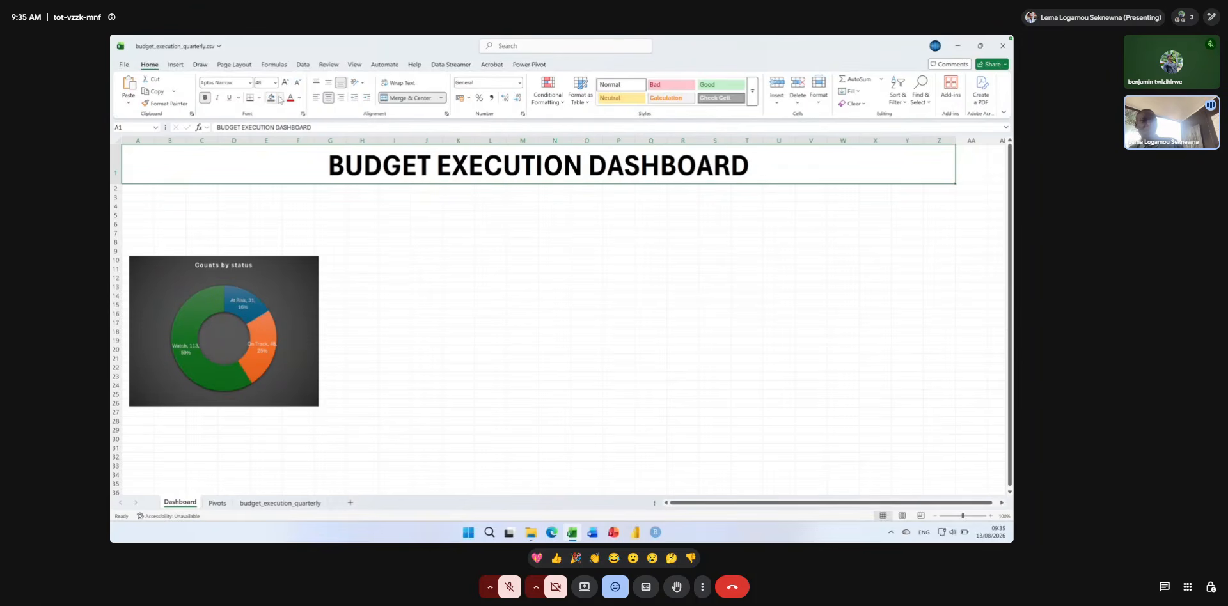
Fill the title banner with medium grey and move the doughnut chart directly beneath it at column A.
click(280, 99)
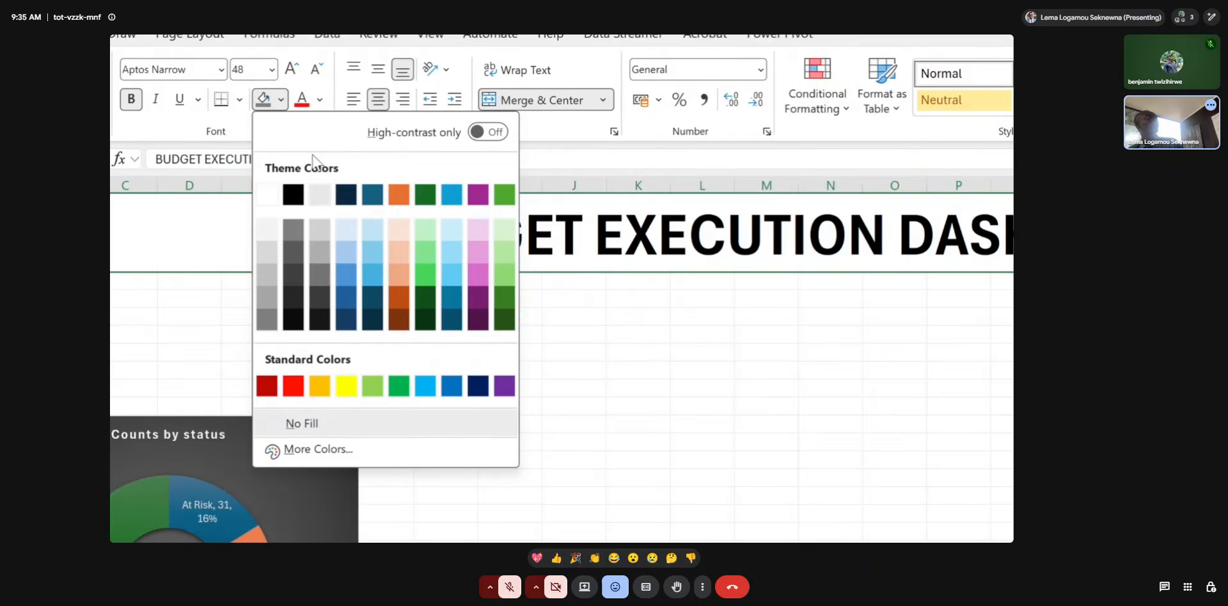
click(293, 230)
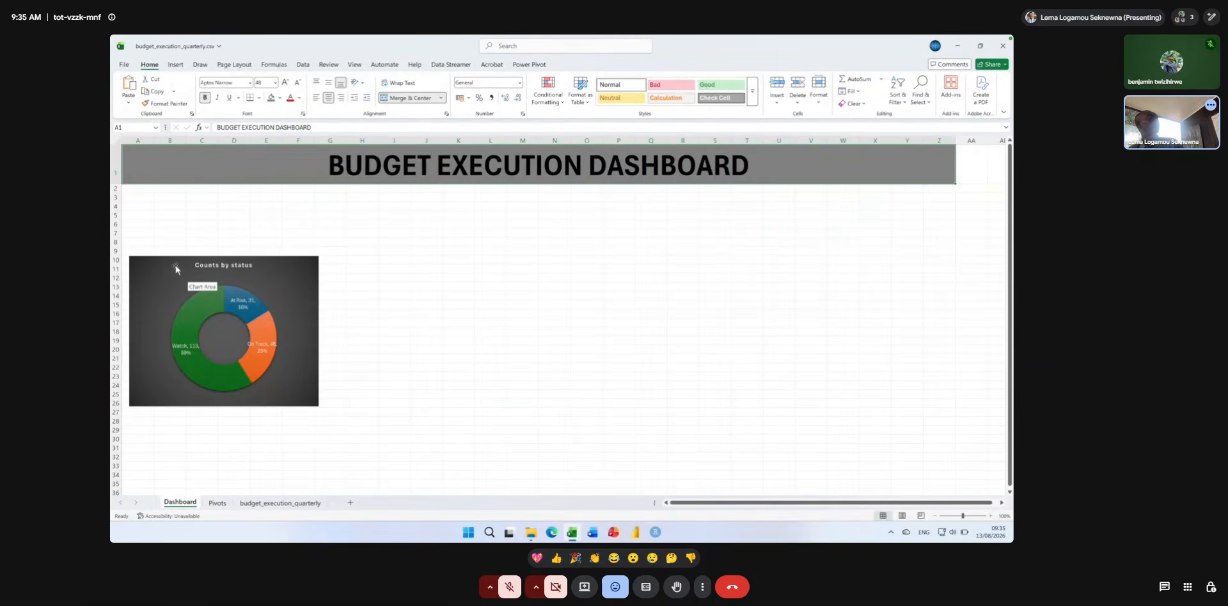
drag(177, 265, 170, 223)
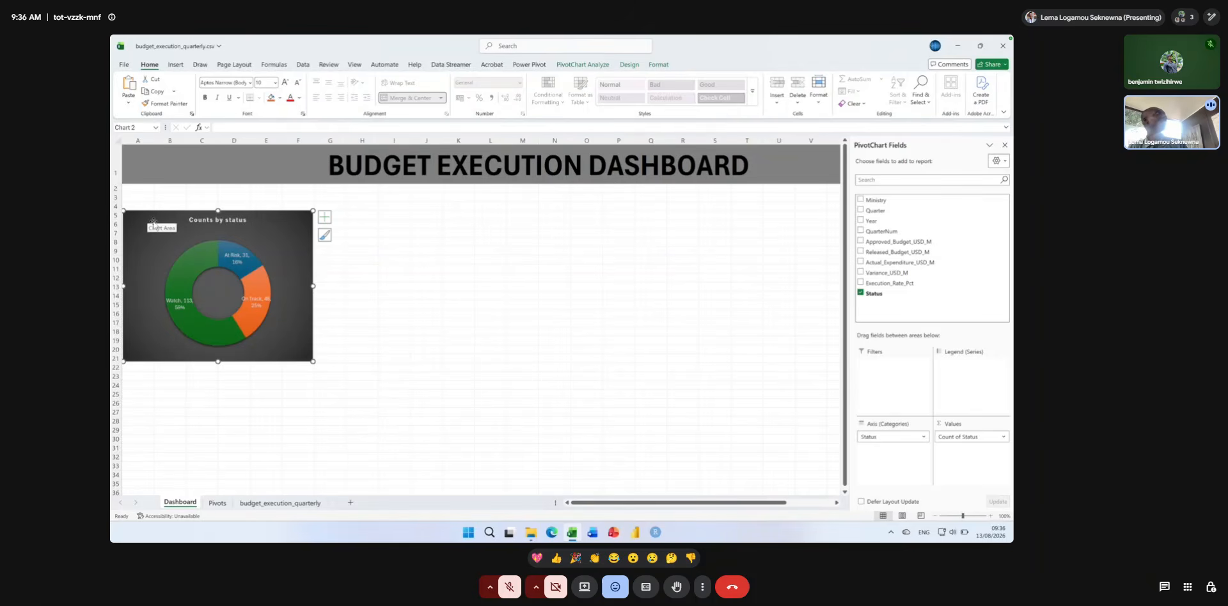
drag(153, 222, 154, 197)
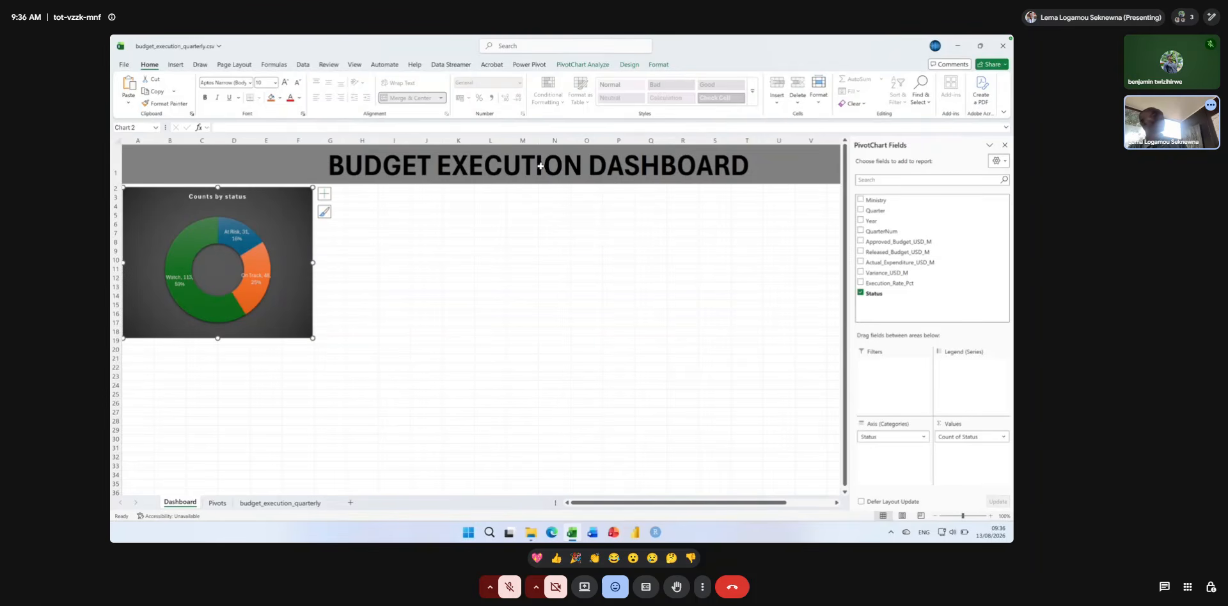
click(531, 269)
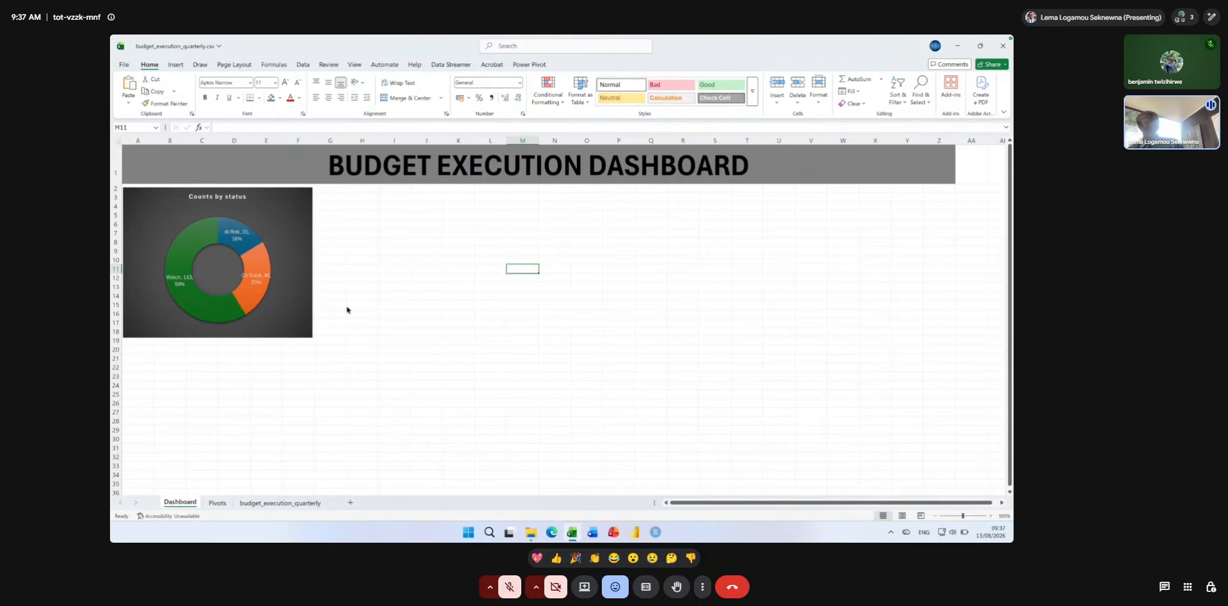
Freeze the top row of the Dashboard sheet so the title banner stays in view.
click(250, 163)
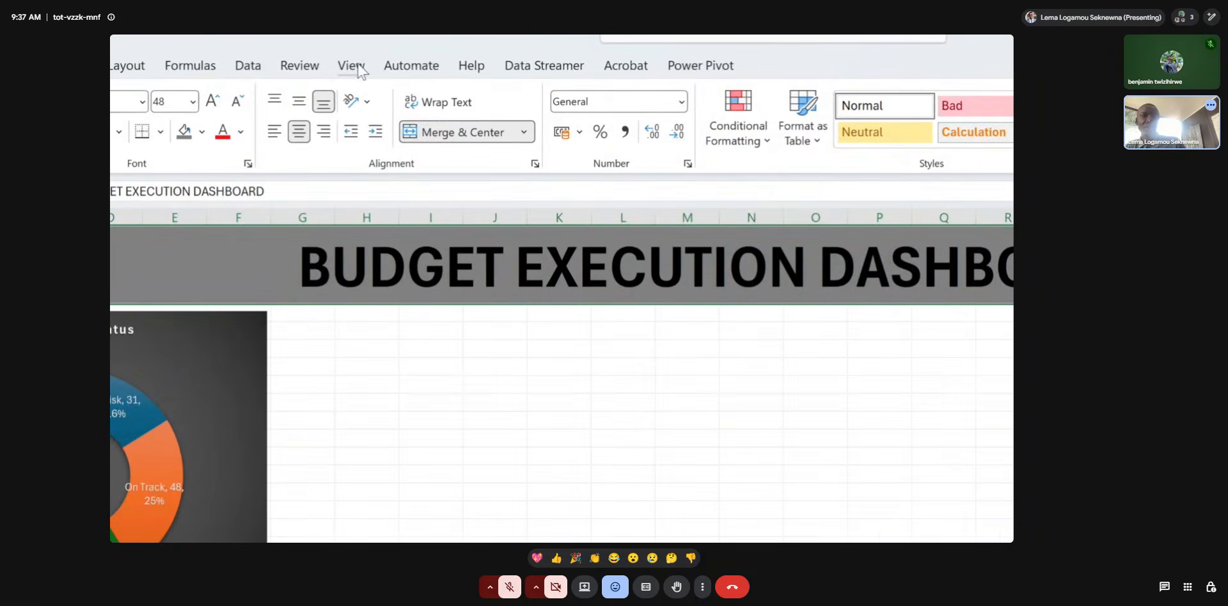
click(353, 64)
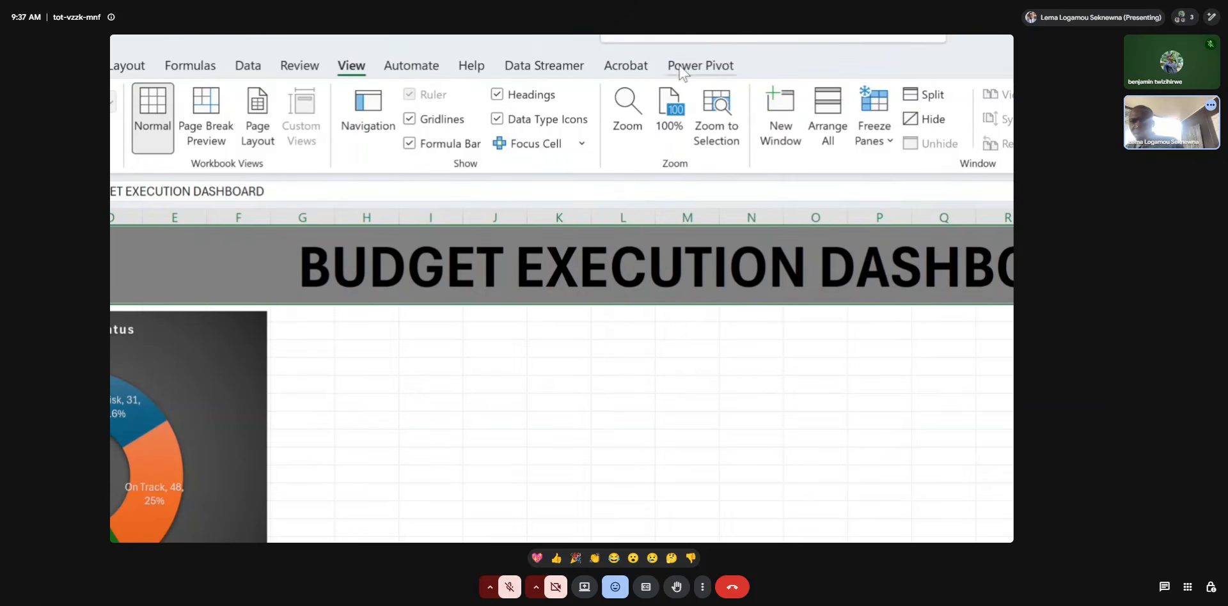
click(884, 143)
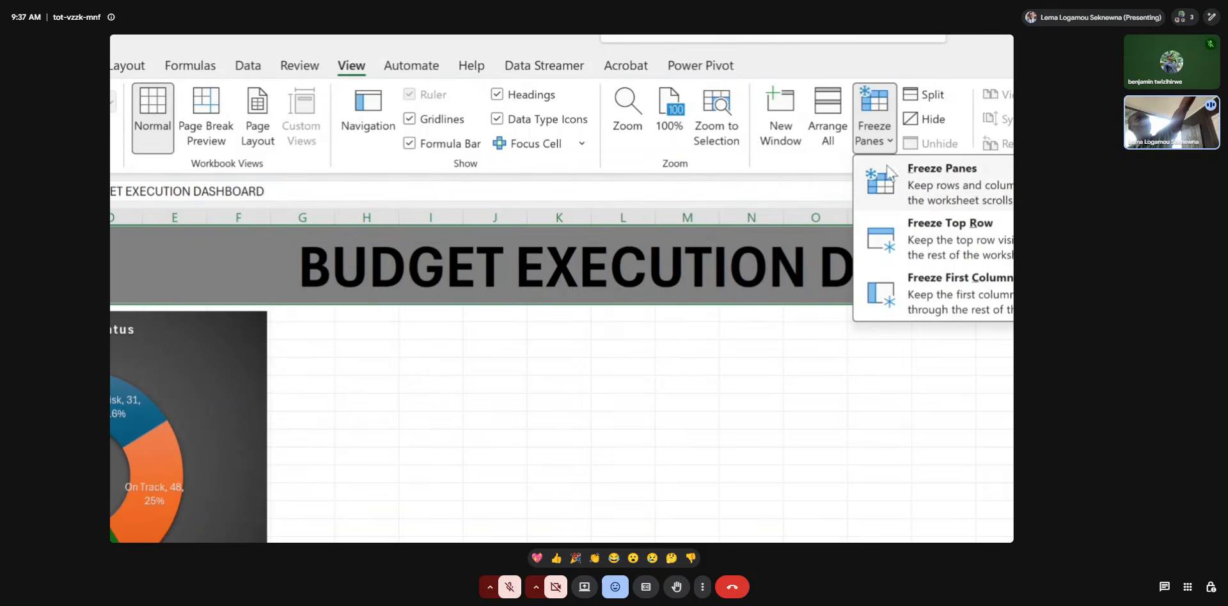
click(916, 236)
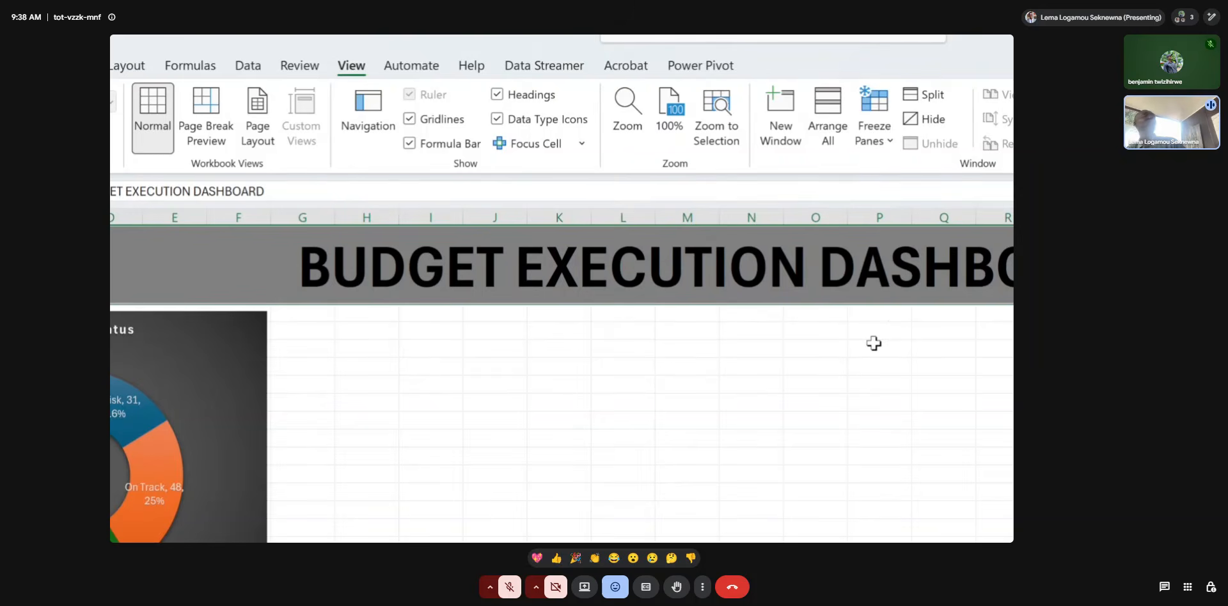
key(super+Escape)
Check how the frozen title banner behaves while scrolling the Dashboard sheet vertically and horizontally.
click(589, 210)
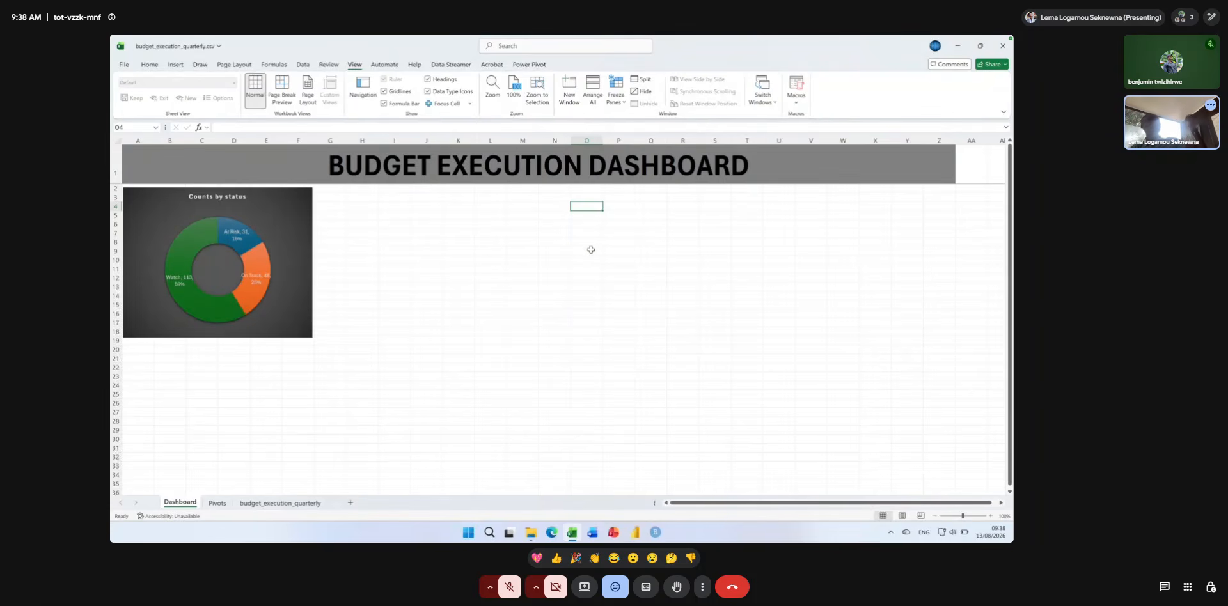
scroll(591, 250, down, 5)
scroll(591, 250, right, 6)
scroll(591, 250, left, 6)
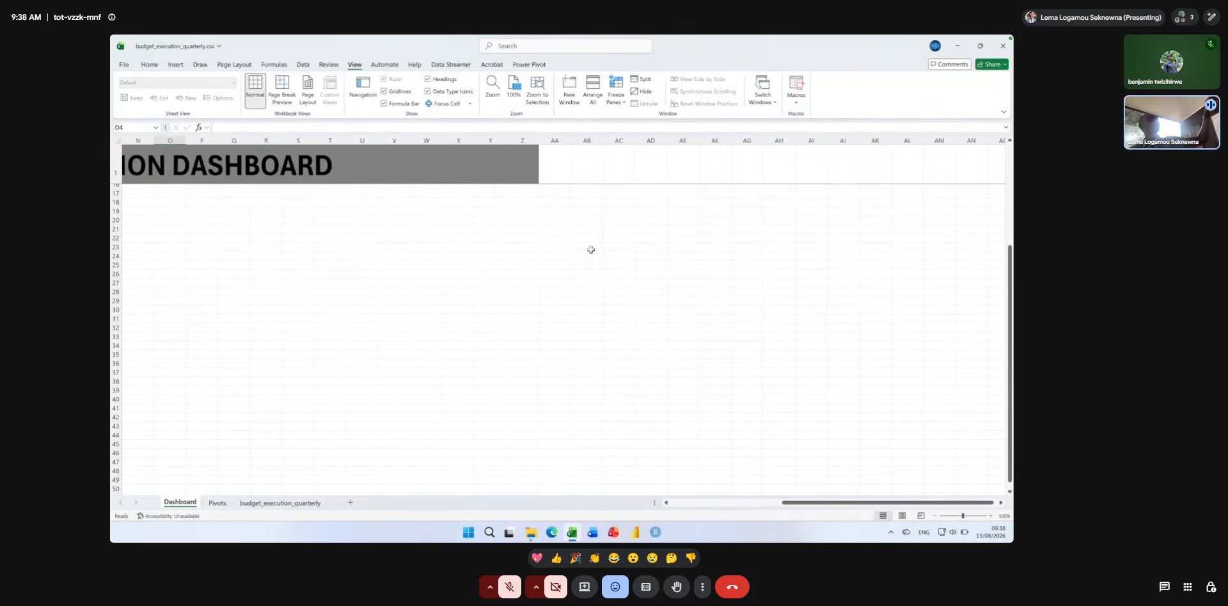
scroll(508, 261, down, 1)
scroll(507, 260, up, 6)
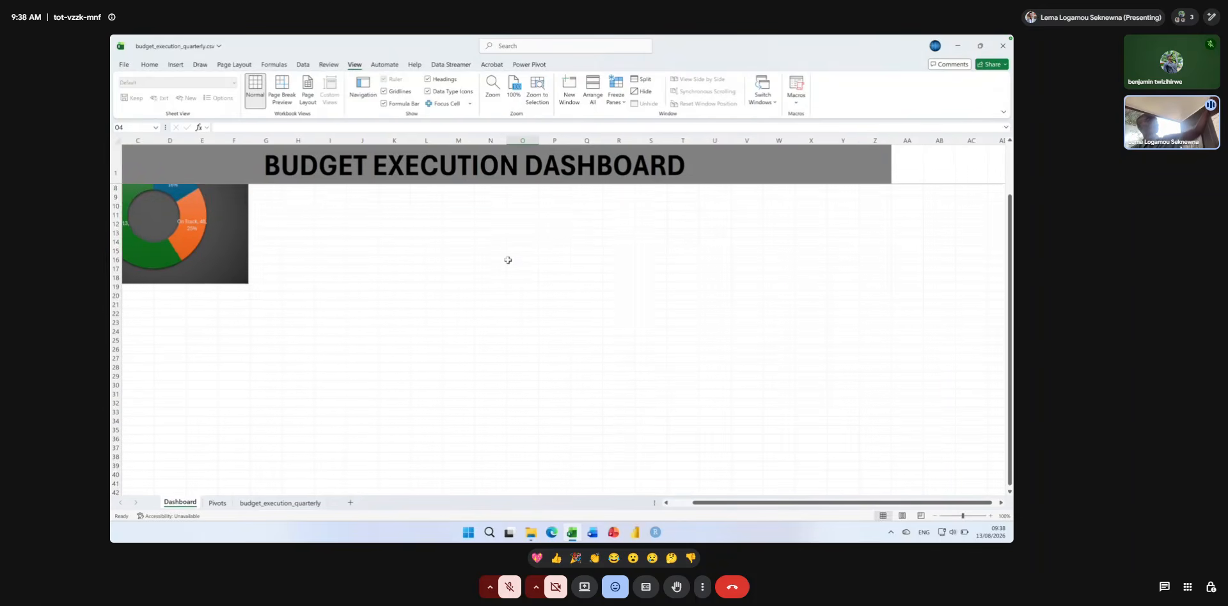
scroll(507, 260, down, 5)
scroll(508, 261, down, 1)
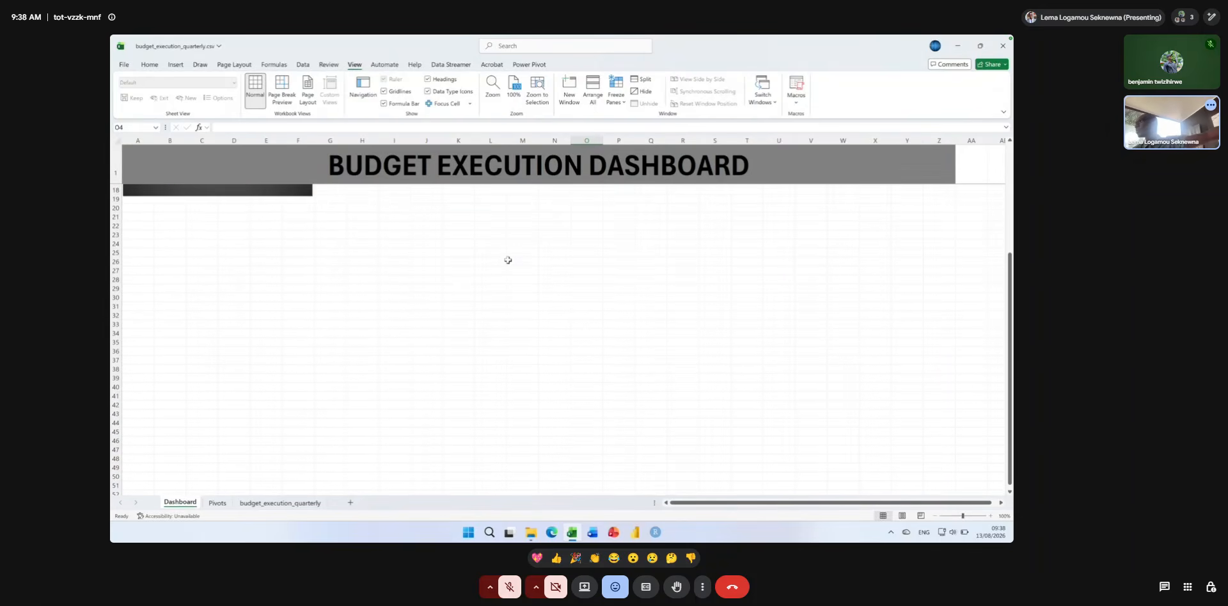
scroll(508, 260, up, 6)
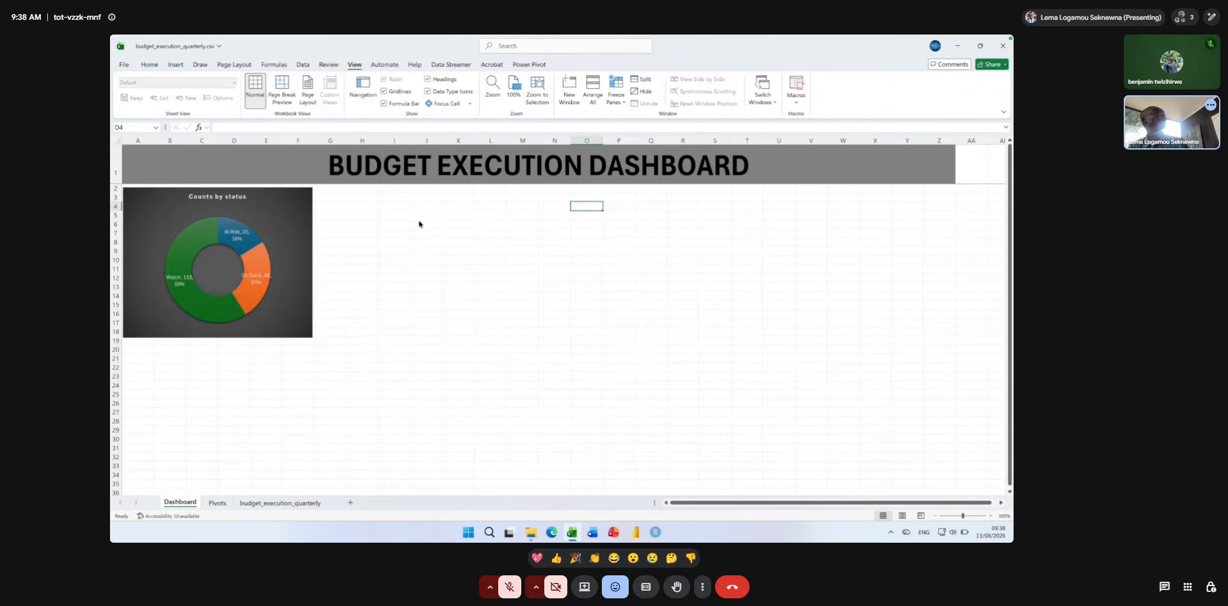
Enter the note "Exercie: buld a column chart for the average of approved budget by ministry and bring here" in cell H3 of the Dashboard sheet.
click(360, 205)
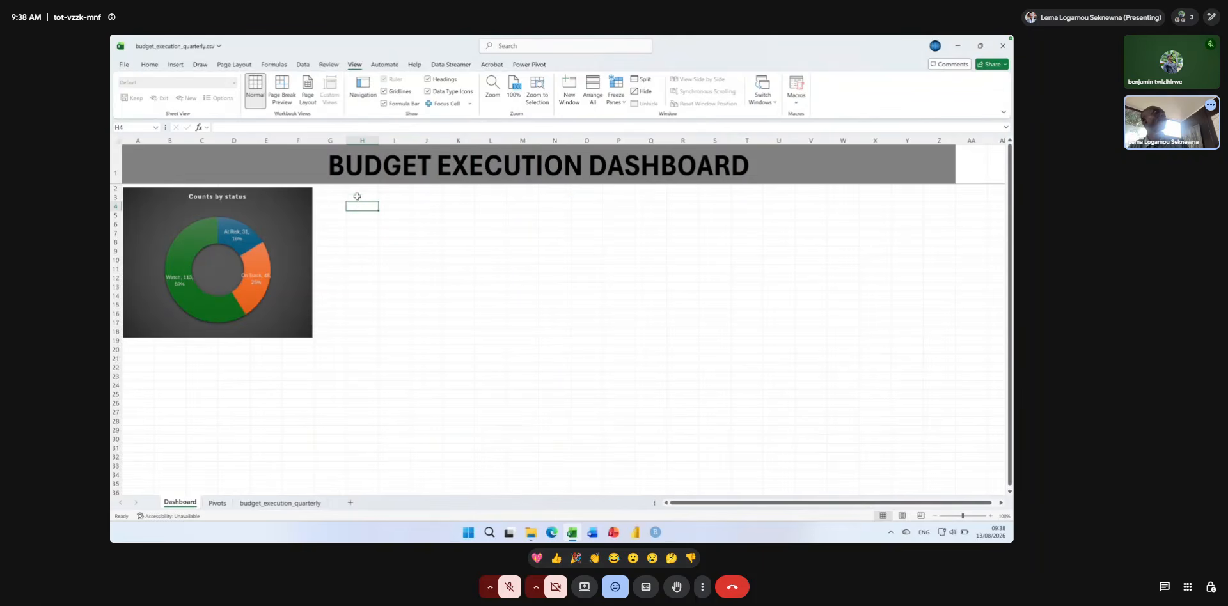
click(356, 195)
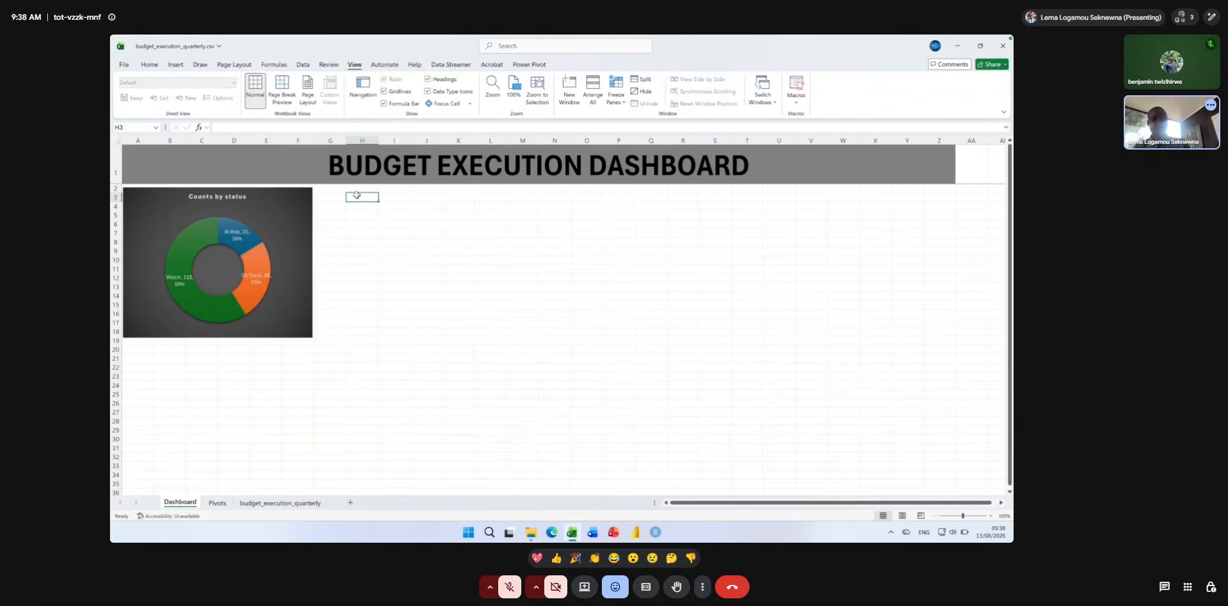
text(eXERCICE)
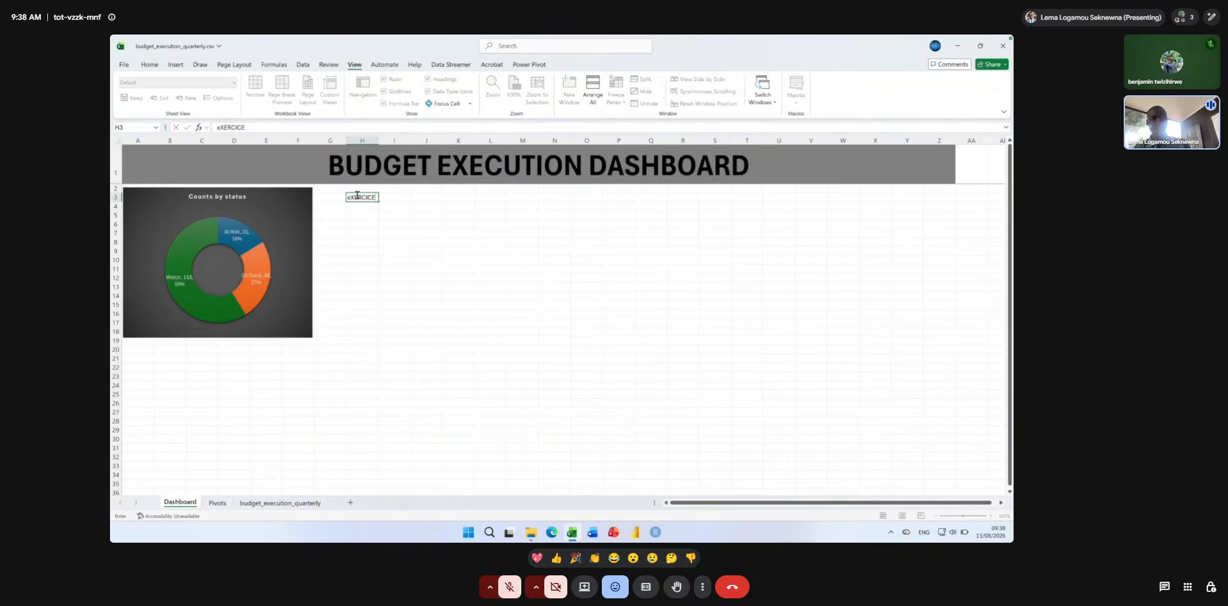
key(BackSpace)
key(BackSpace)
key(BackSpace)
key(BackSpace)
key(BackSpace)
key(BackSpace)
key(BackSpace)
text(xercie: buld a colum)
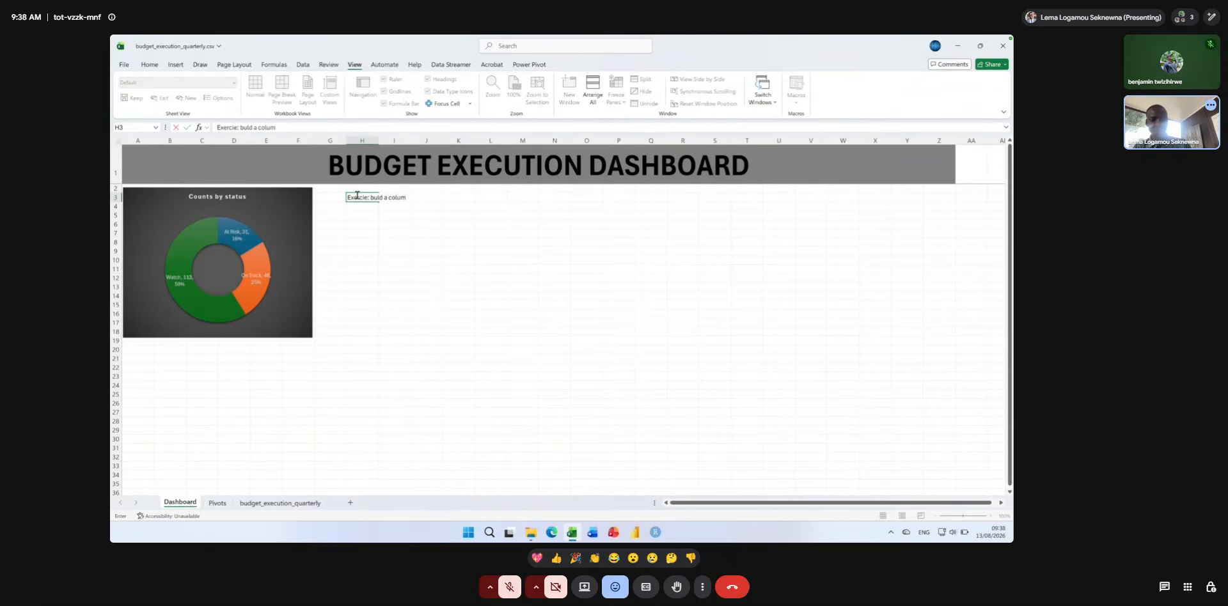
text(n chart for the a)
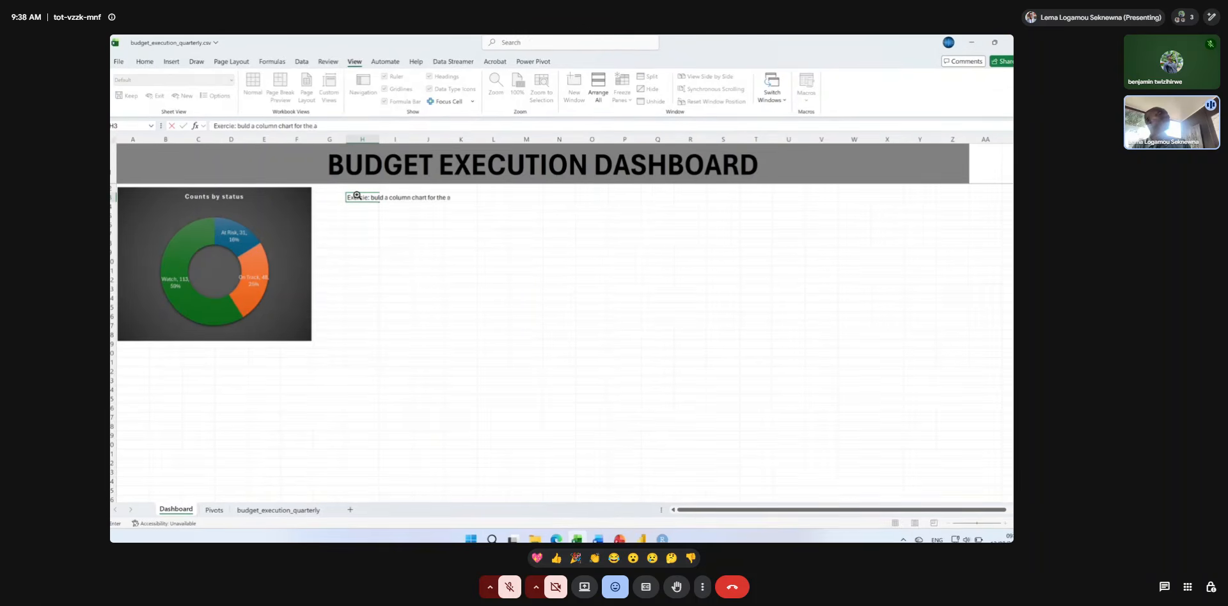
text(verage of)
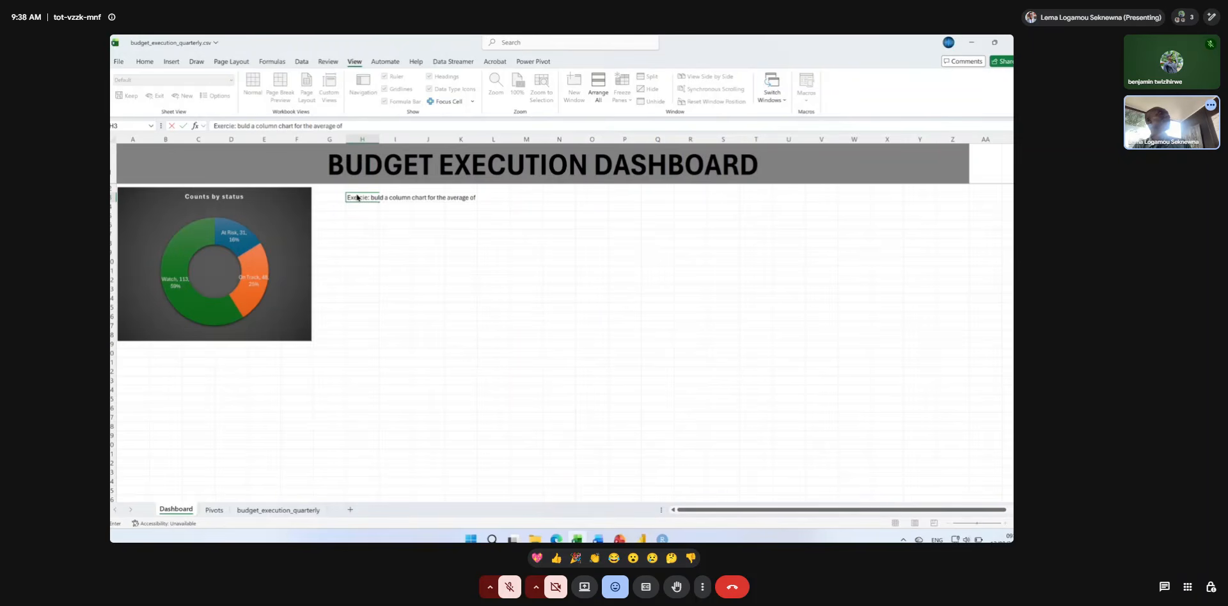
text( a)
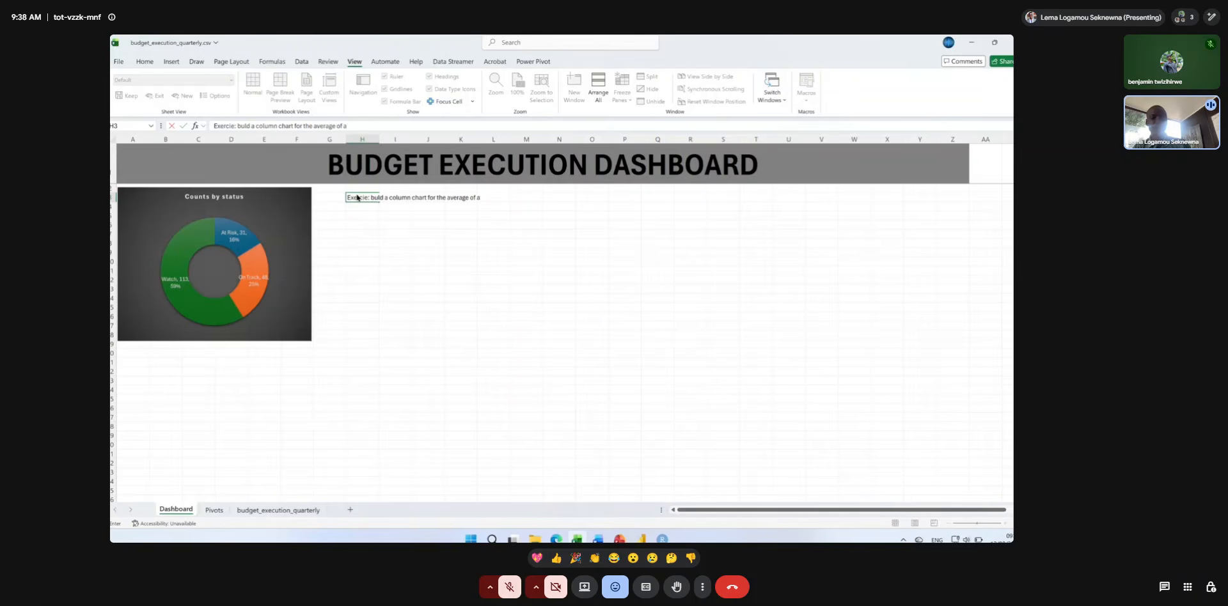
text(pproved buad)
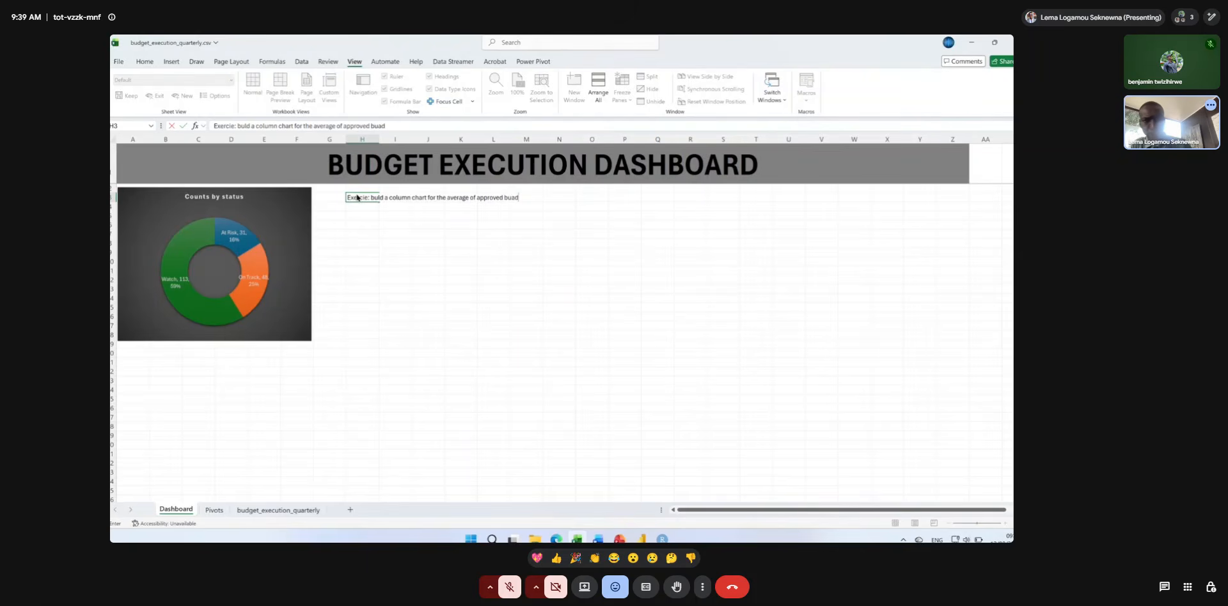
key(BackSpace)
text(dg)
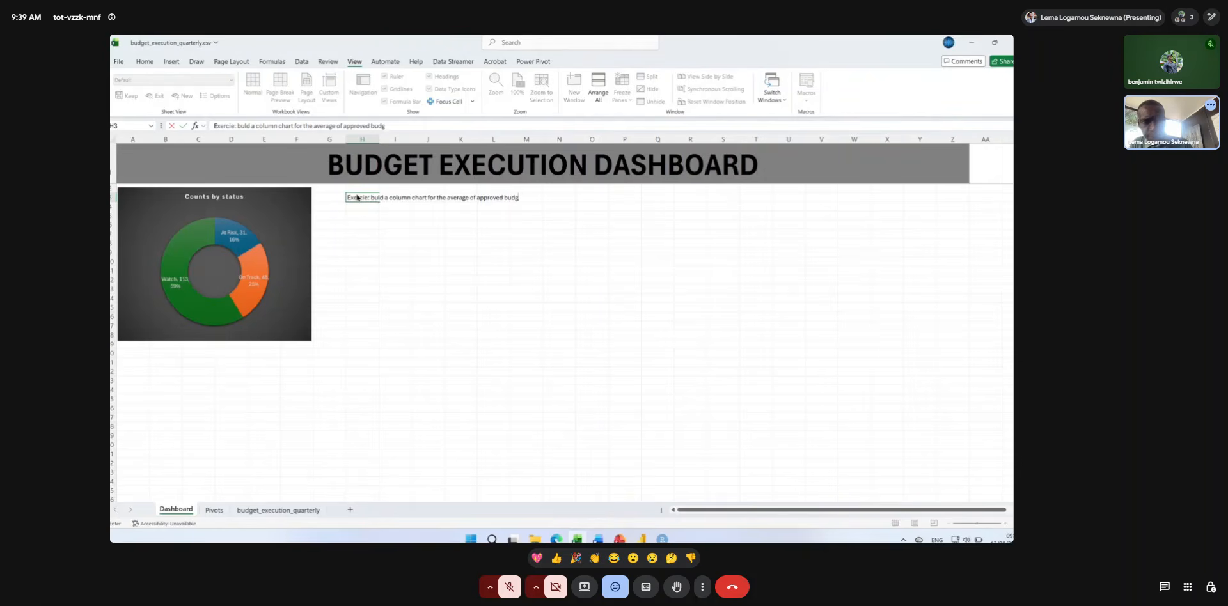
text(et by)
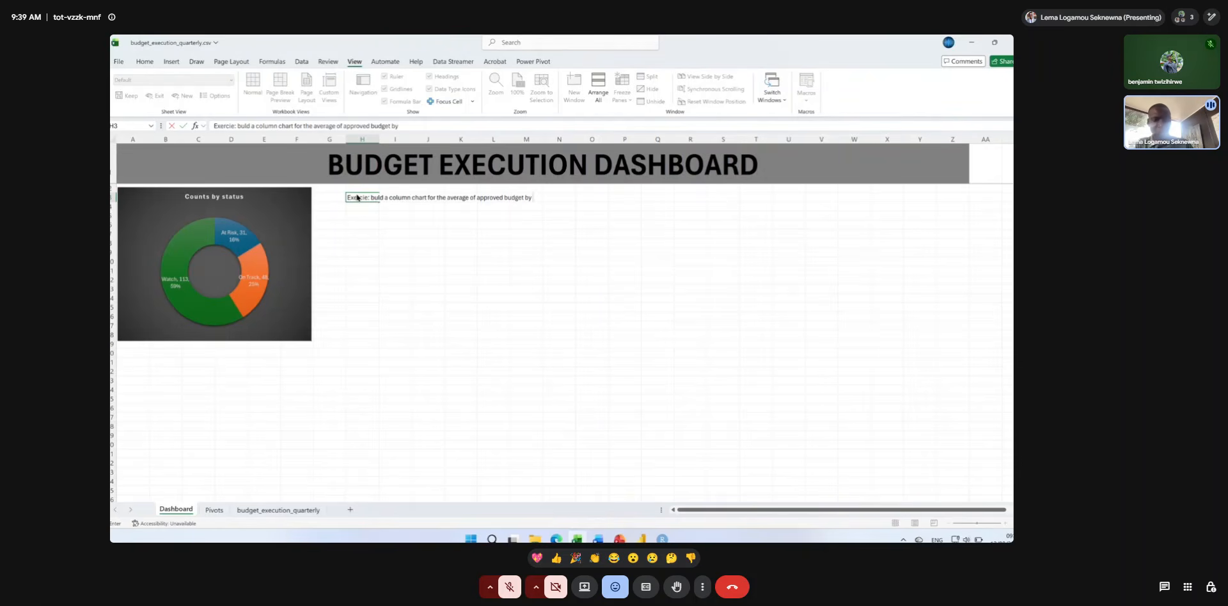
text( meni)
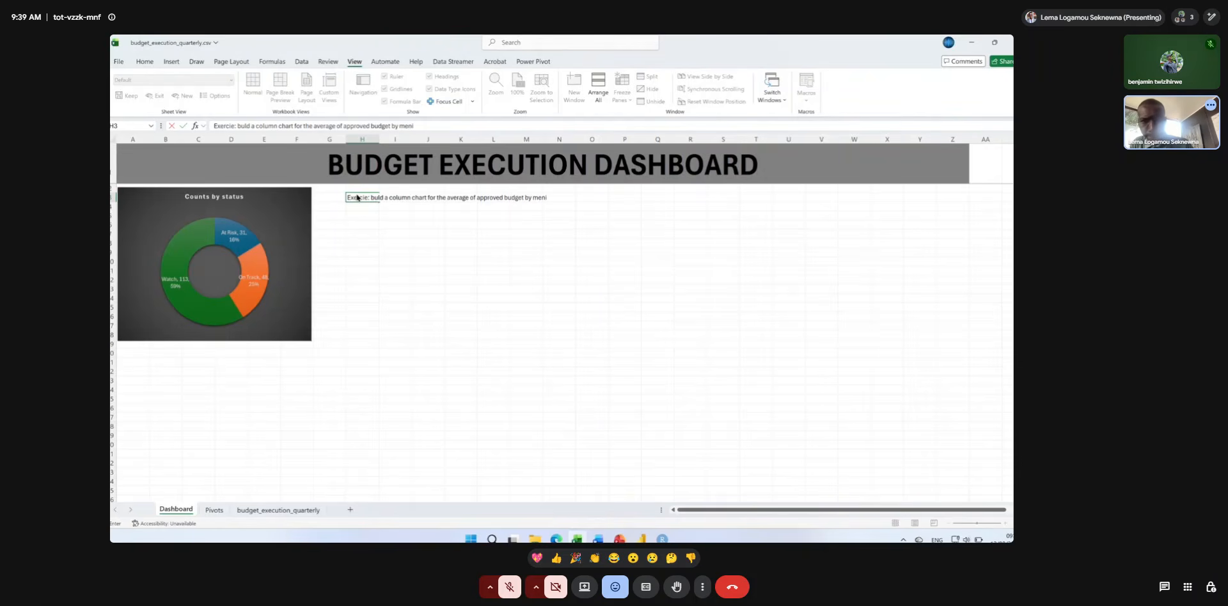
key(BackSpace)
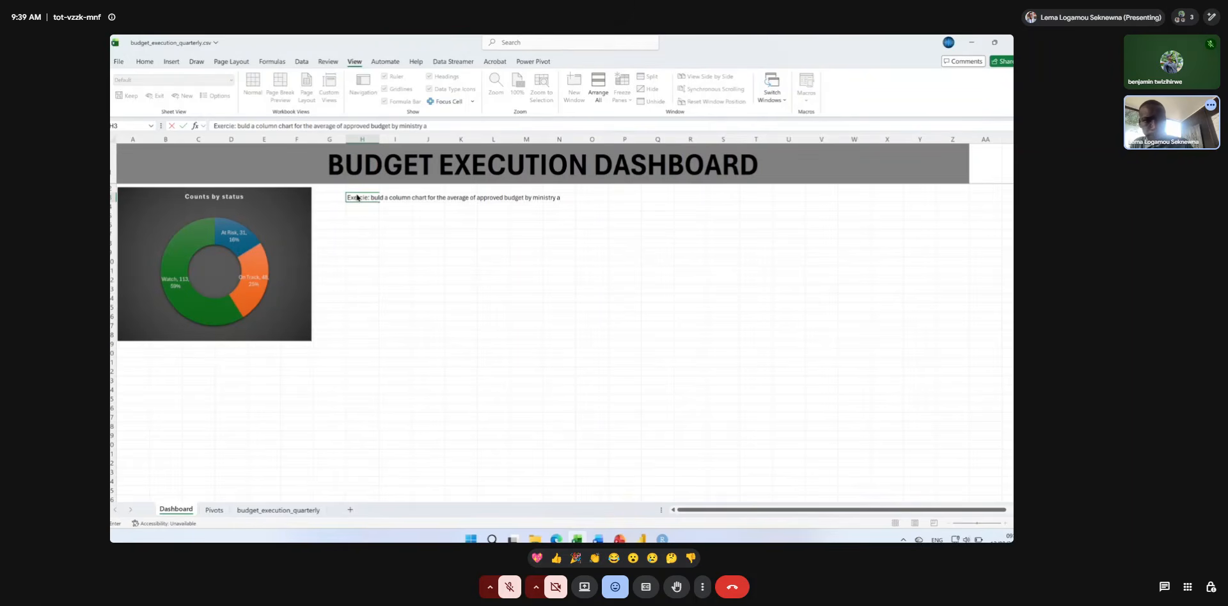
text(inistry an)
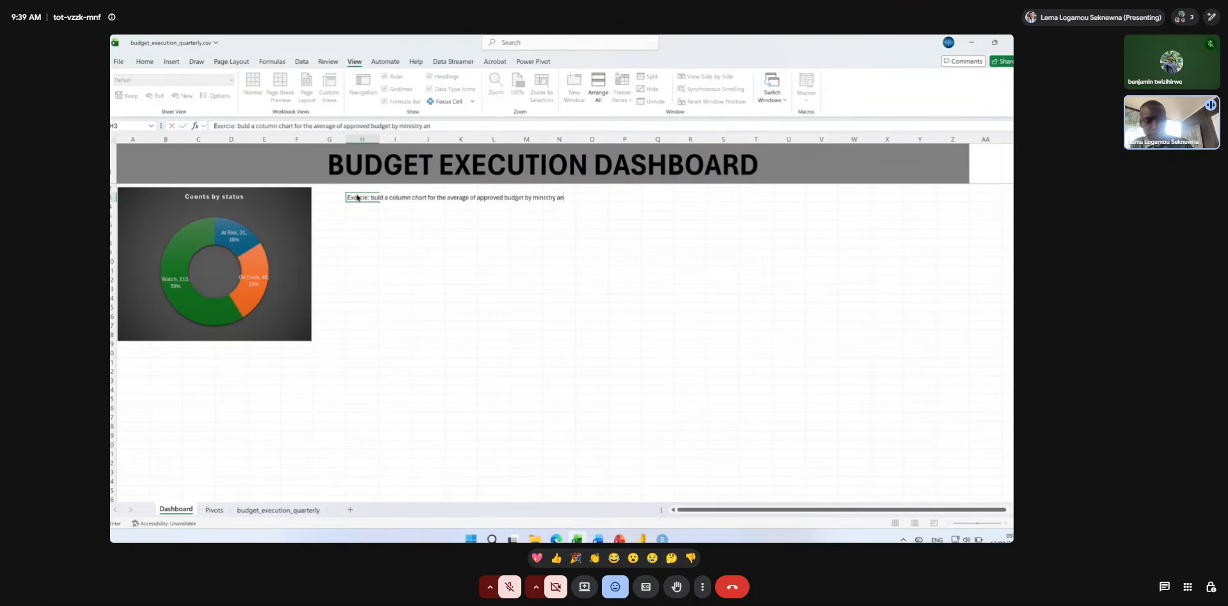
text(d bring)
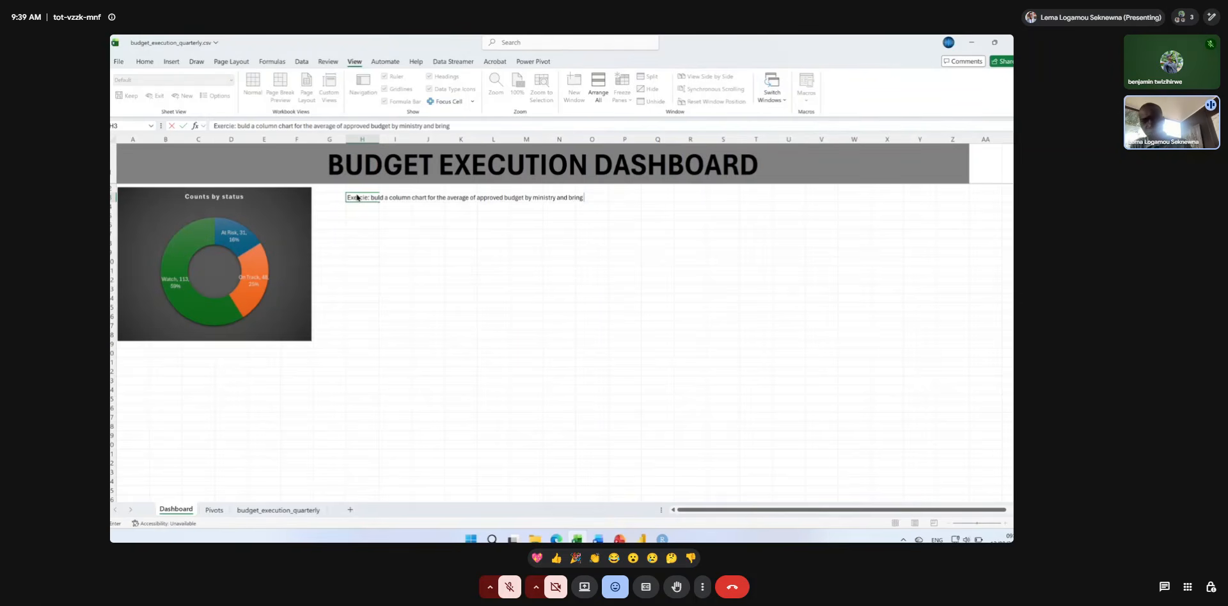
text( here)
key(Return)
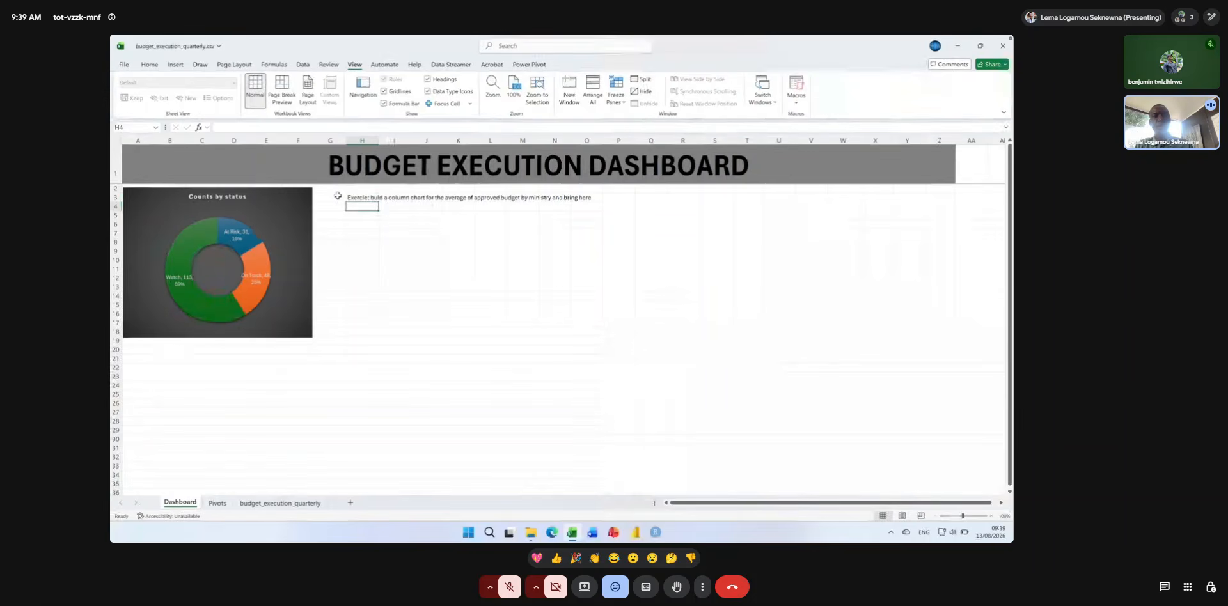
scroll(377, 210, up, 5)
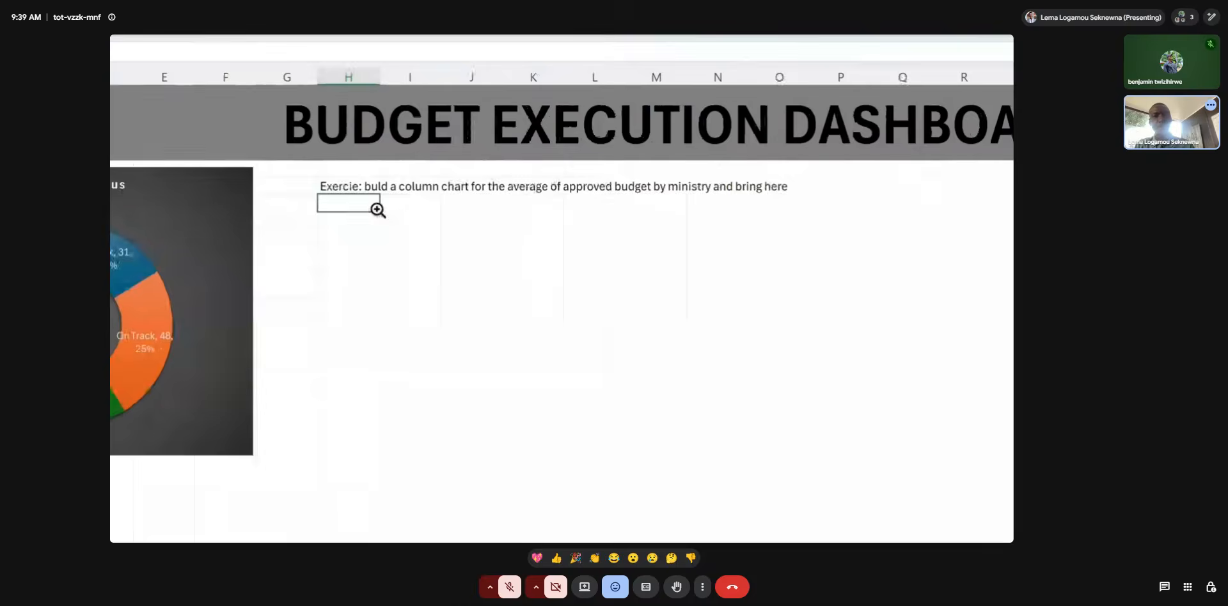
scroll(377, 210, down, 1)
scroll(377, 210, down, 1)
scroll(378, 210, up, 1)
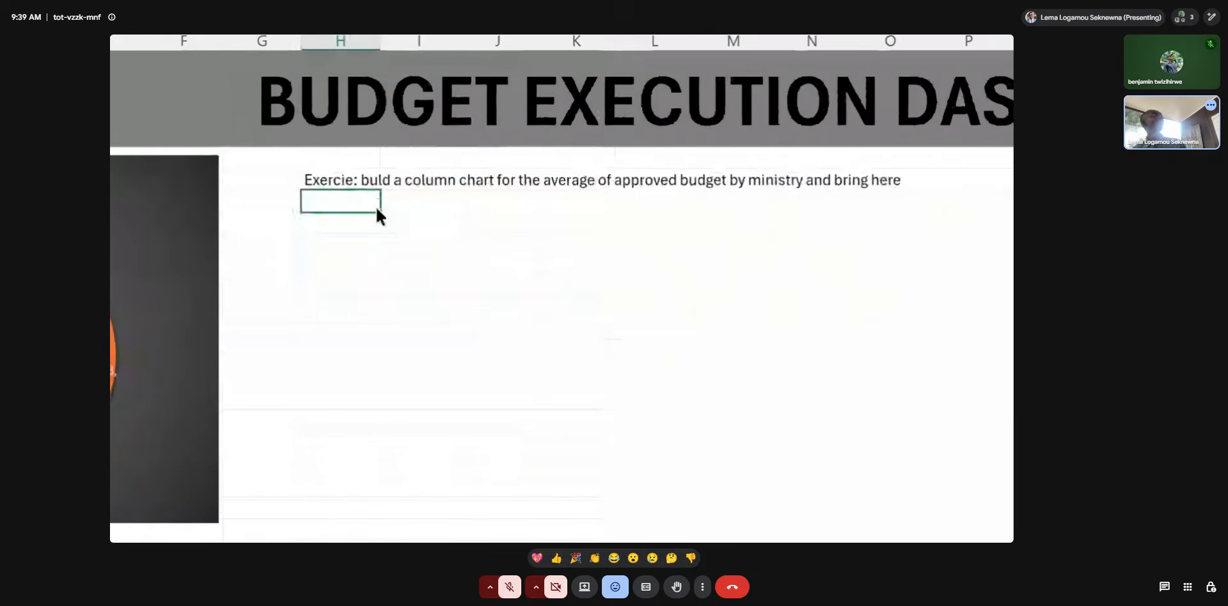
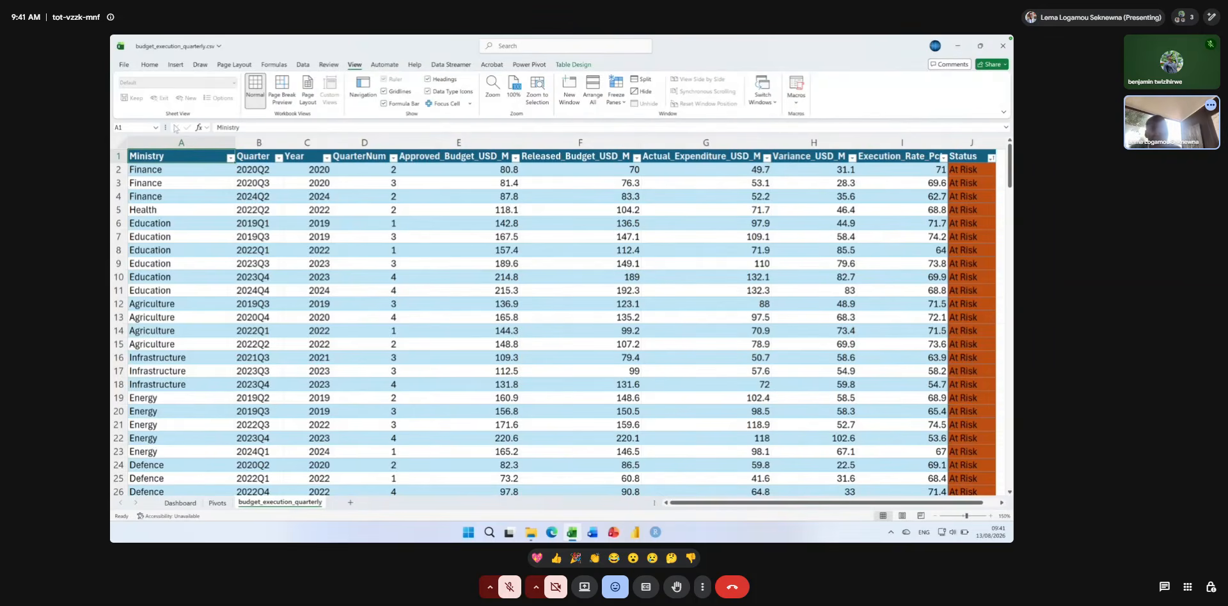
click(173, 66)
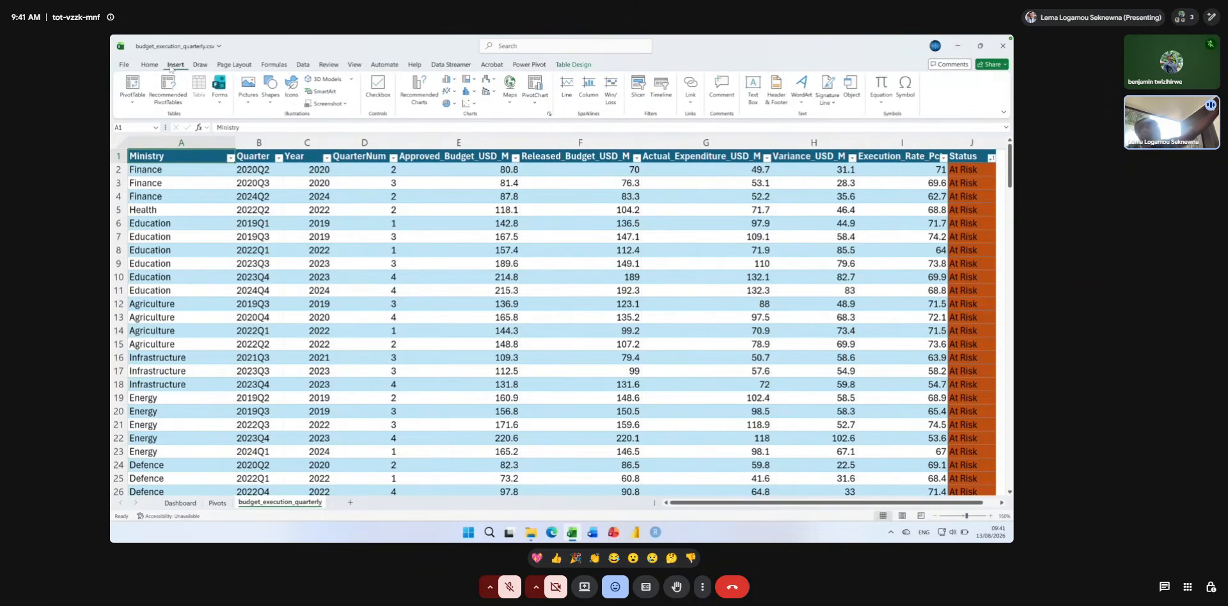
click(133, 83)
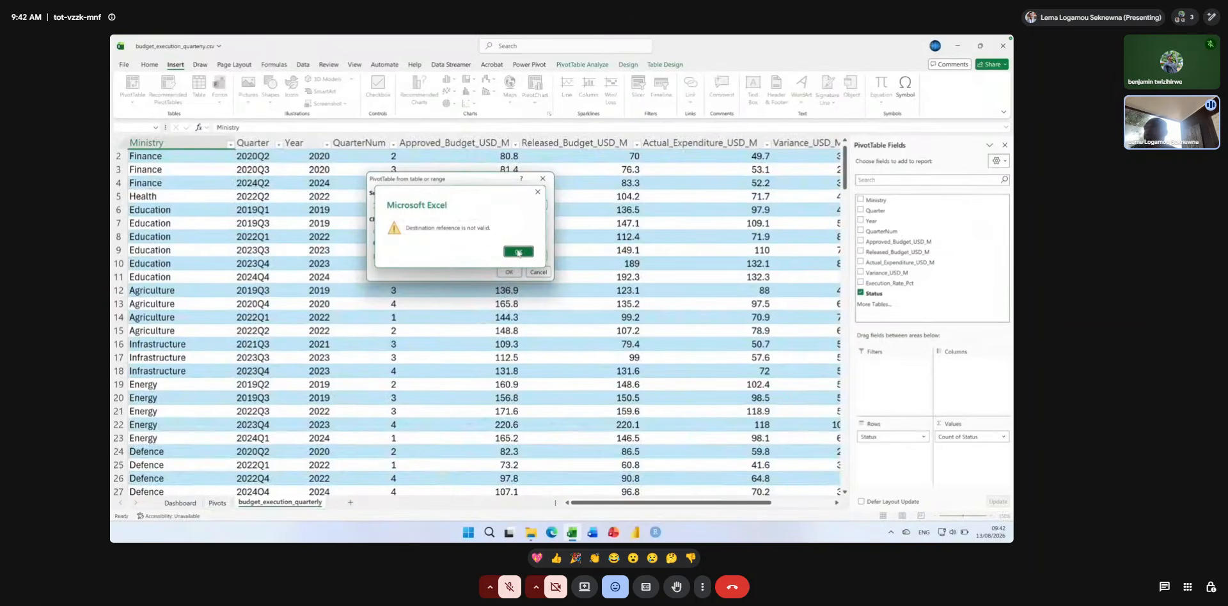
click(518, 252)
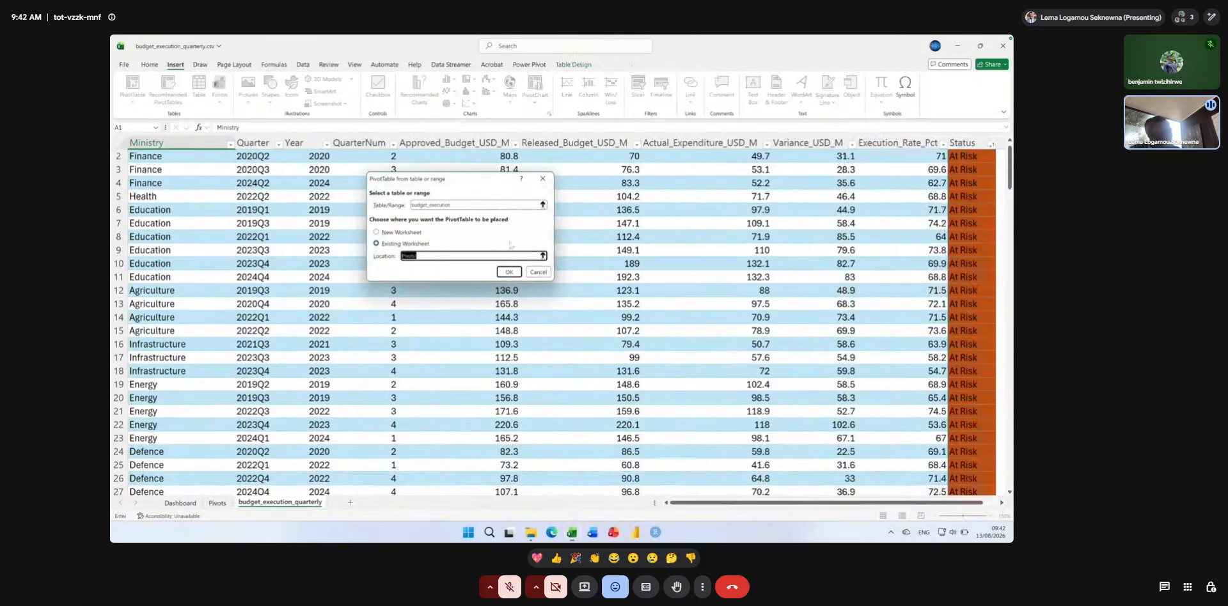
click(543, 257)
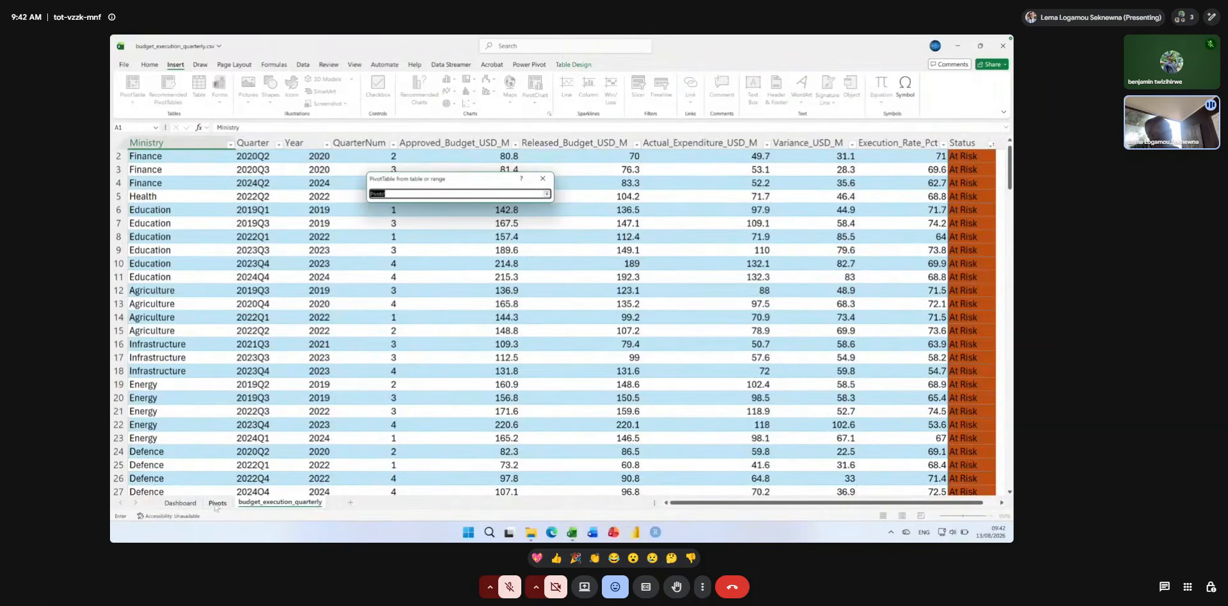
click(217, 504)
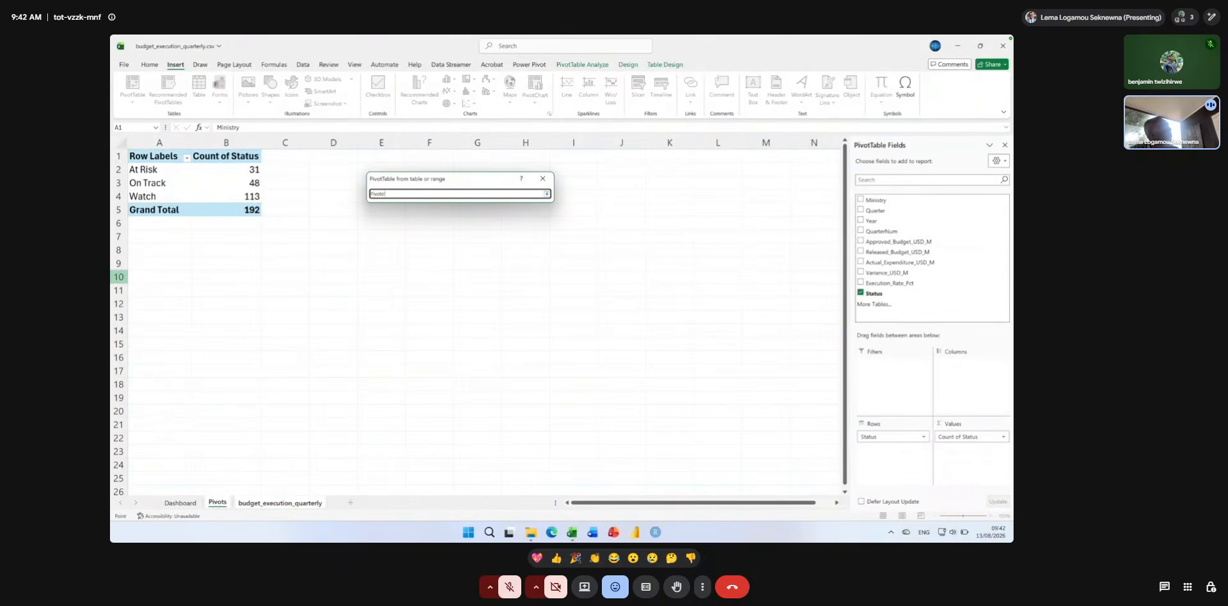
click(138, 238)
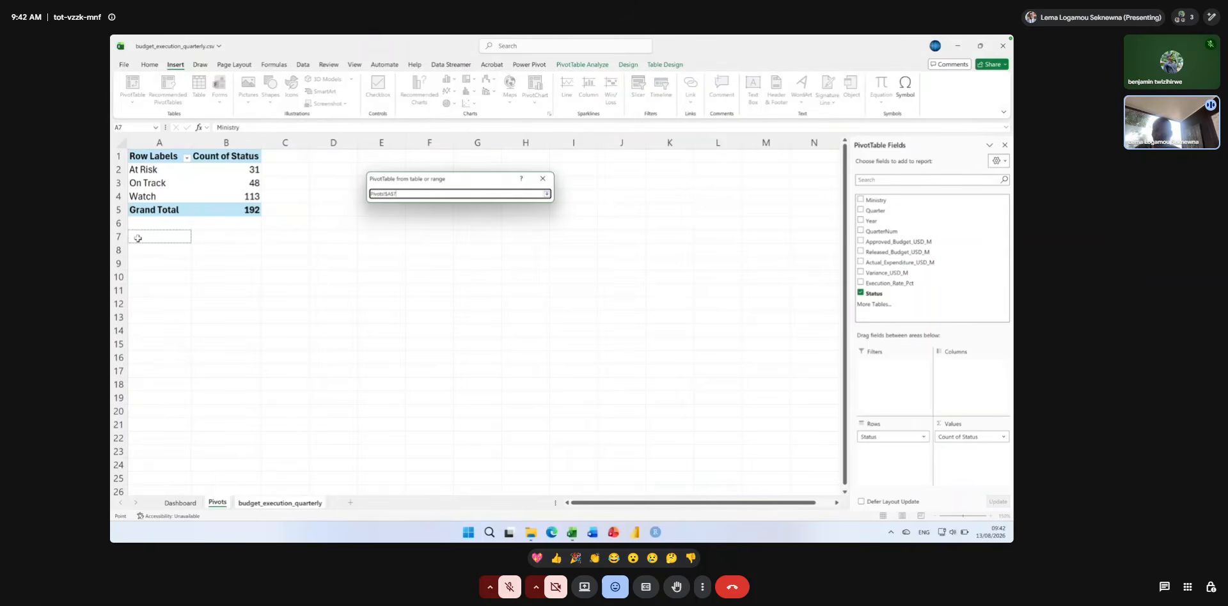
key(Return)
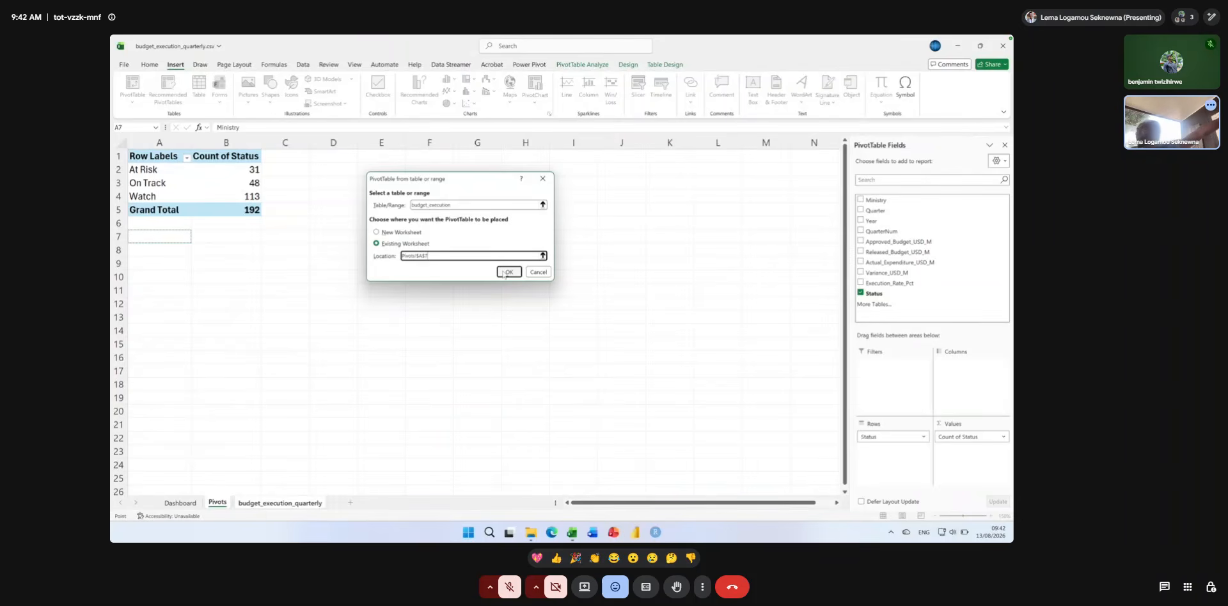
click(542, 274)
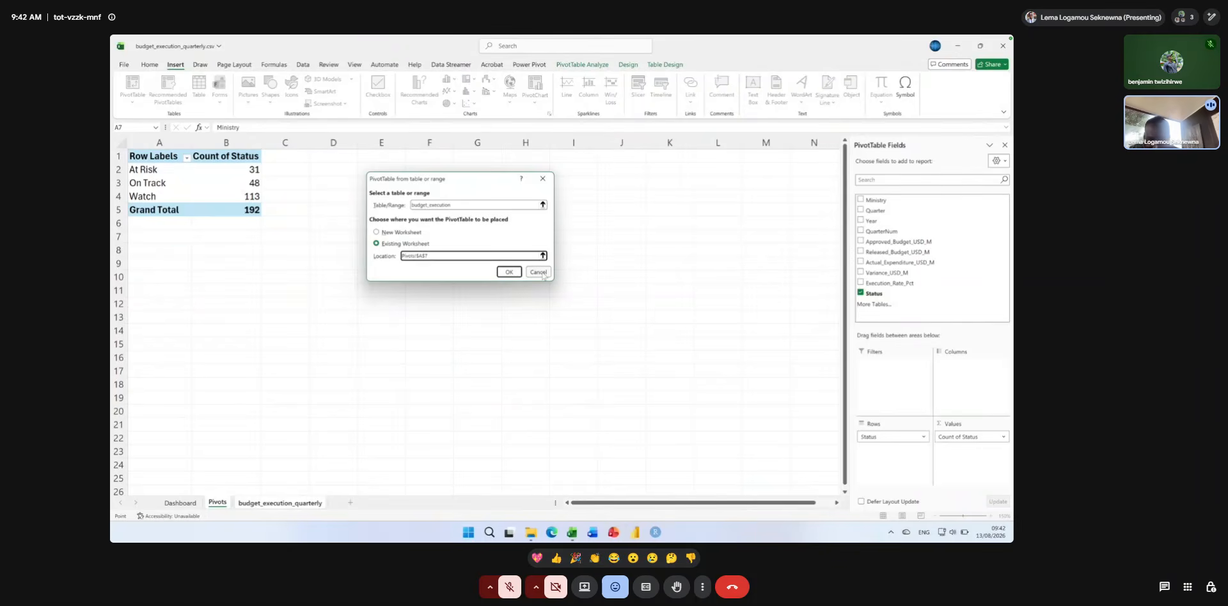
scroll(279, 210, up, 1)
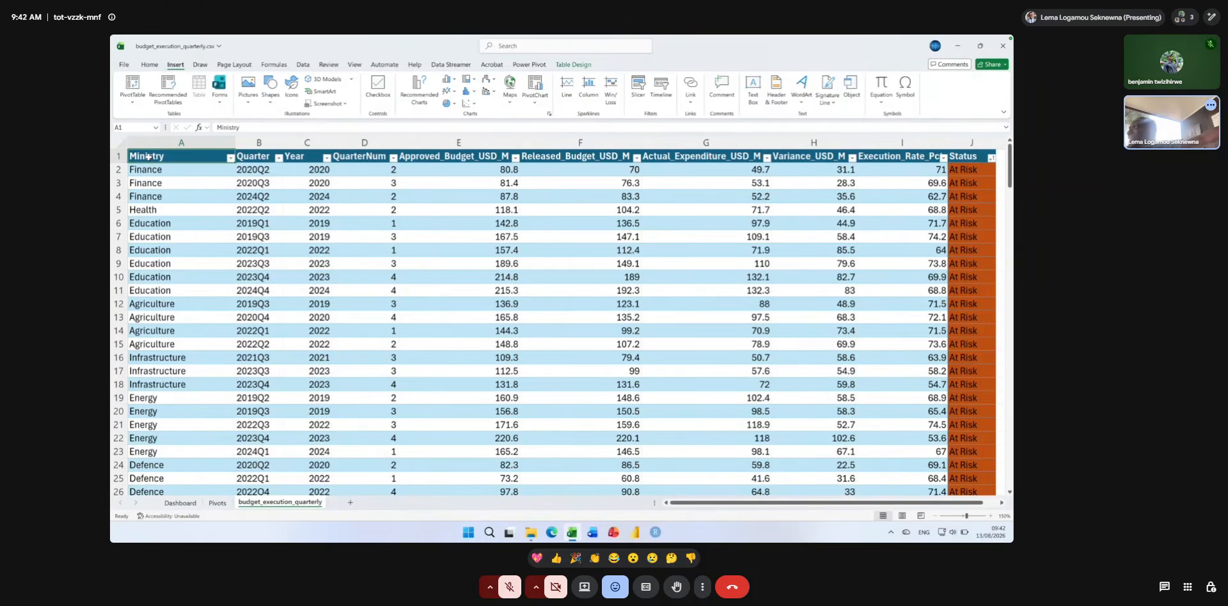
Insert a PivotTable from the budget_execution table into the existing Pivots sheet at cell A7.
click(129, 90)
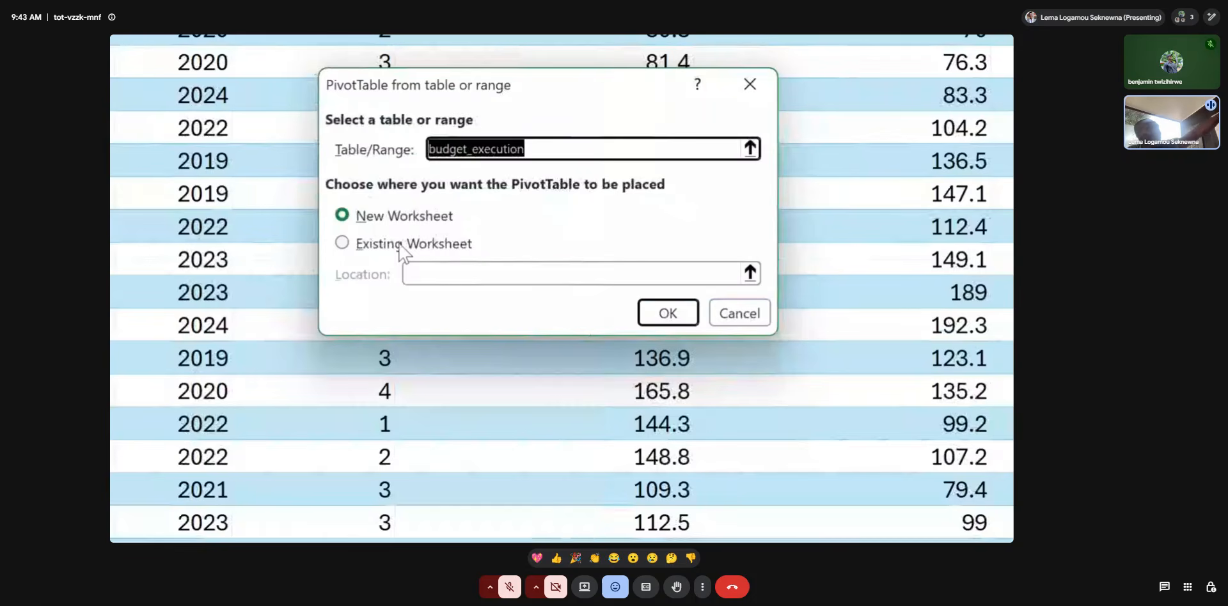
click(401, 244)
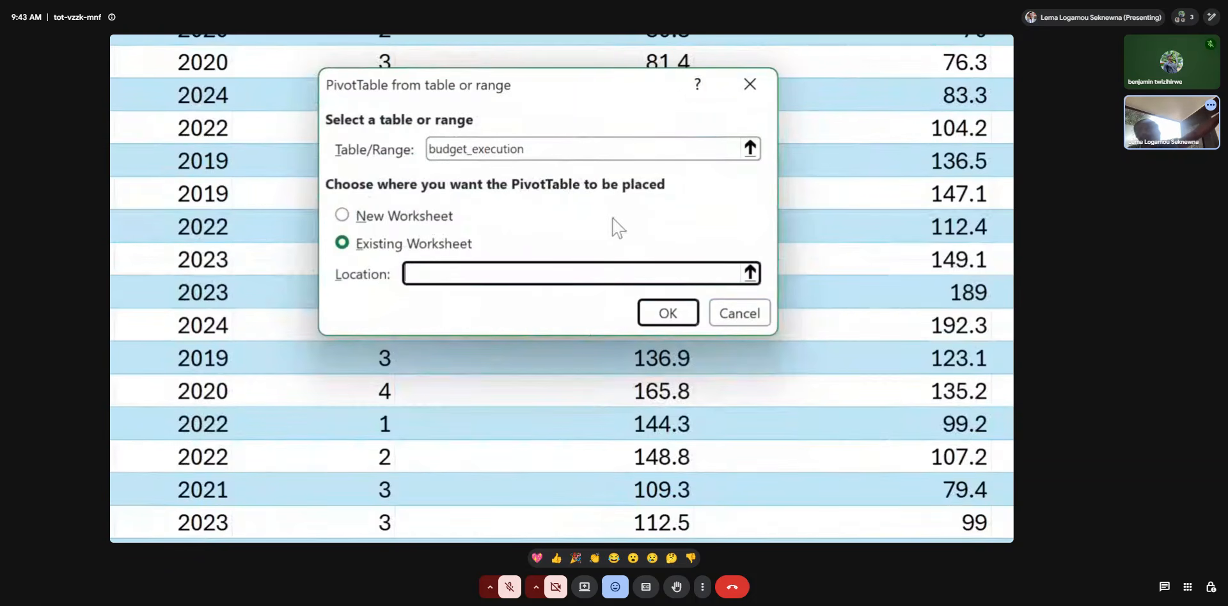
click(751, 273)
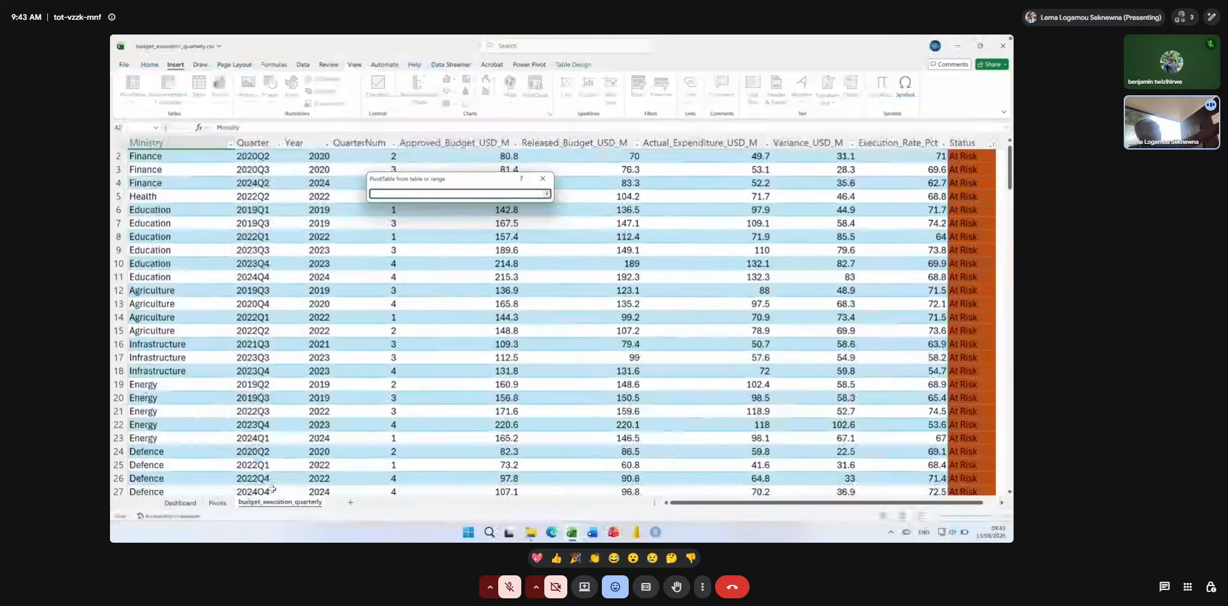
click(213, 504)
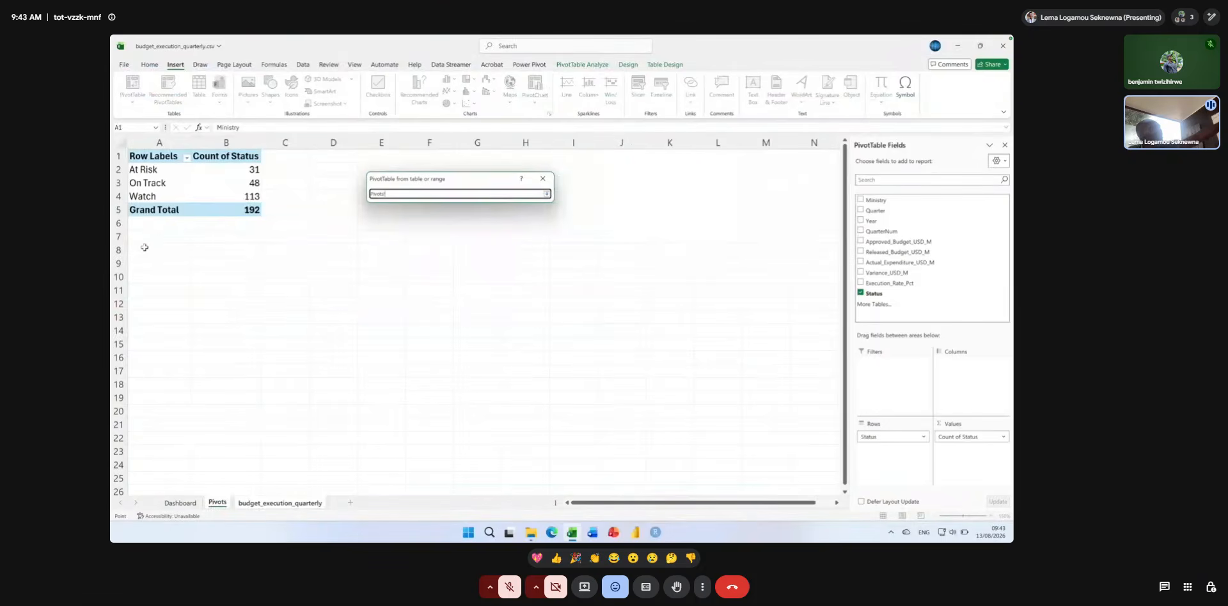
click(144, 241)
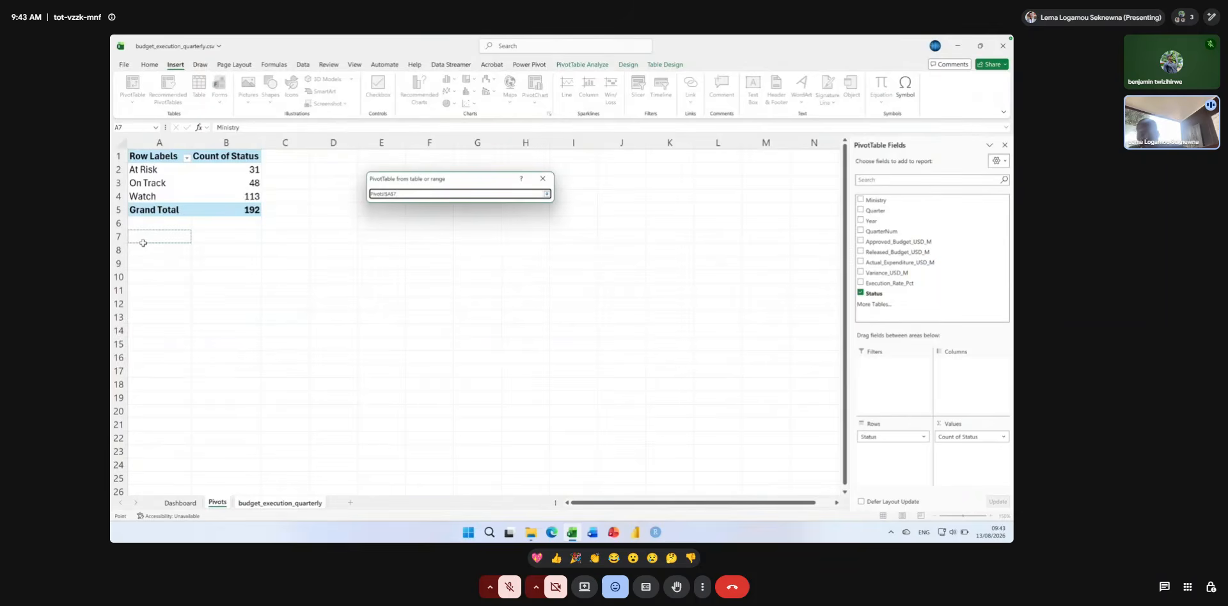
key(Return)
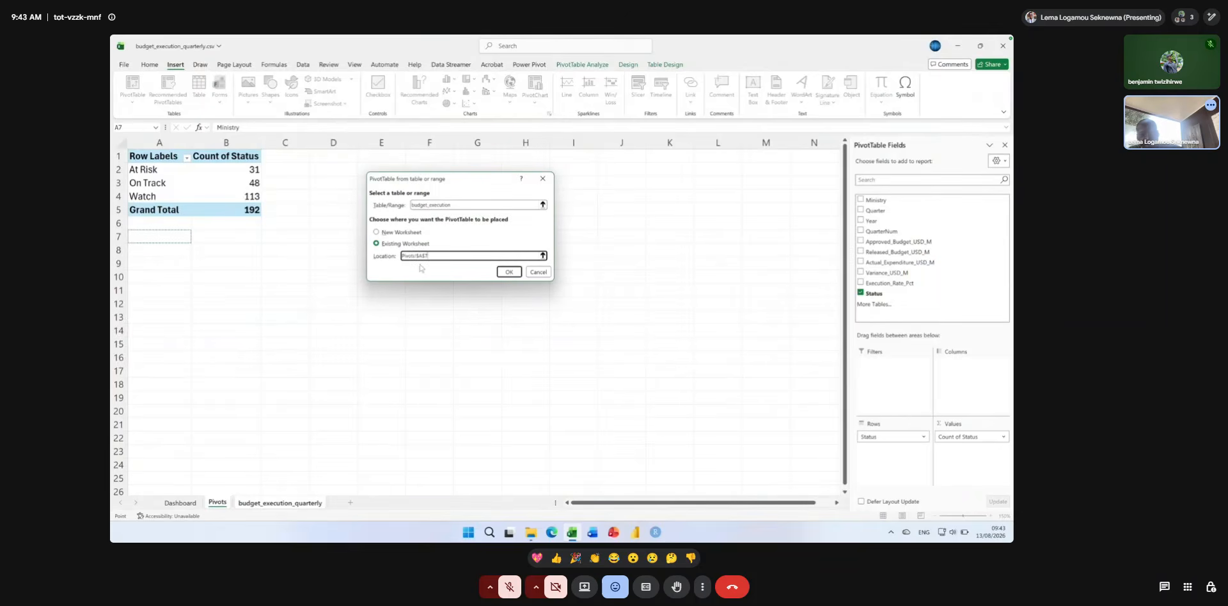
click(507, 272)
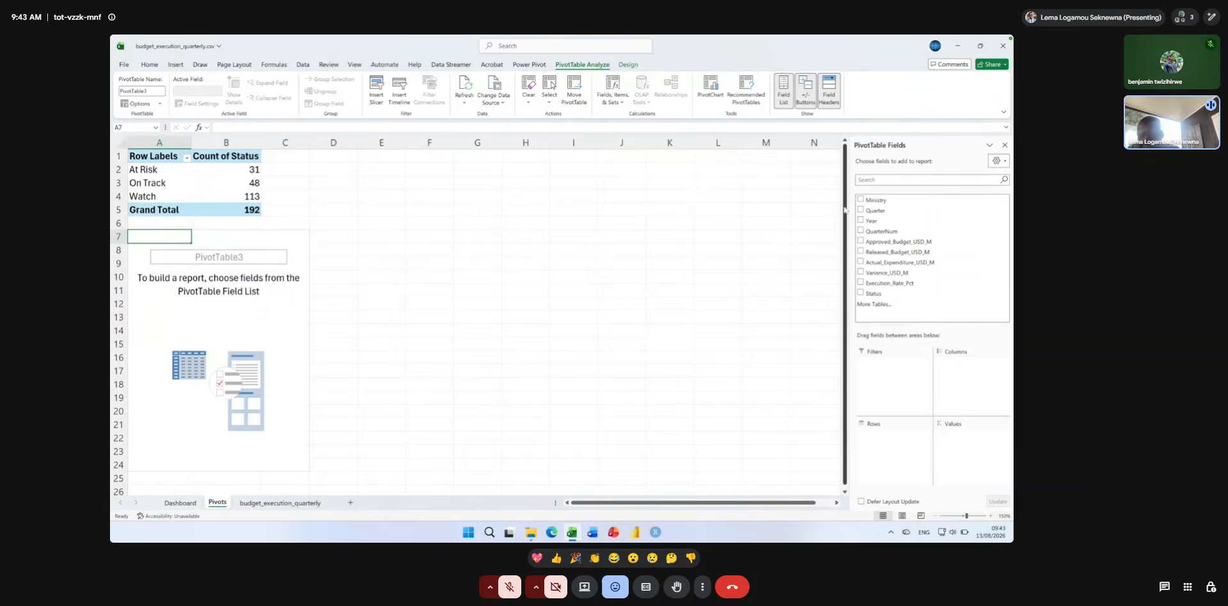
Set up the new PivotTable with Ministry as rows and Approved_Budget_USD_M as values summarized by Average.
drag(874, 200, 889, 437)
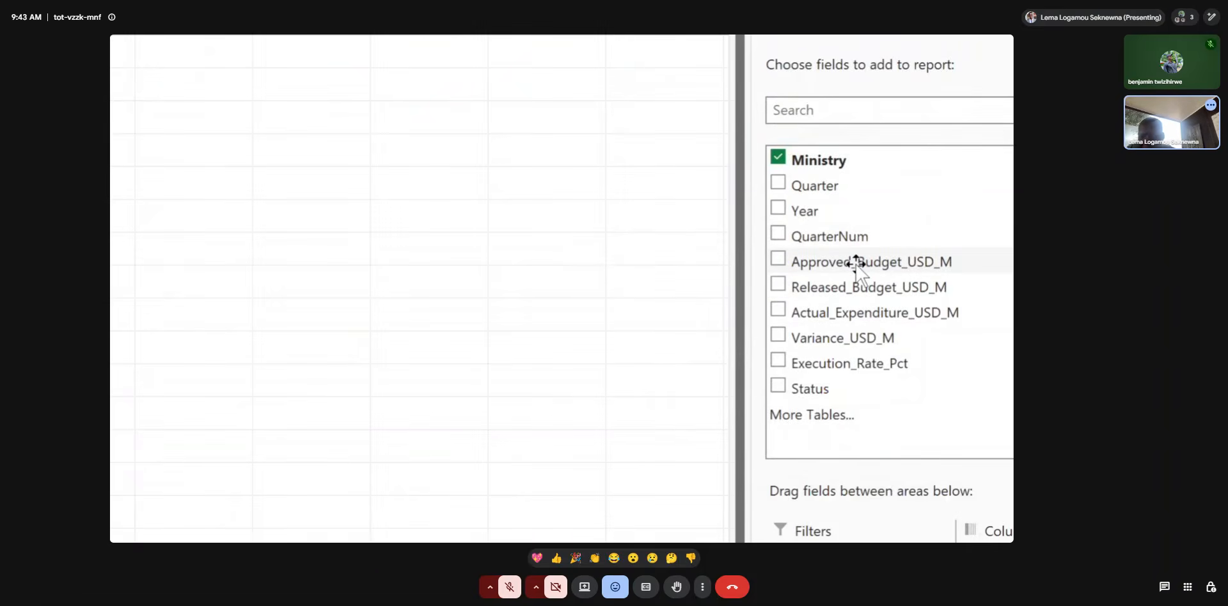
drag(855, 262, 967, 519)
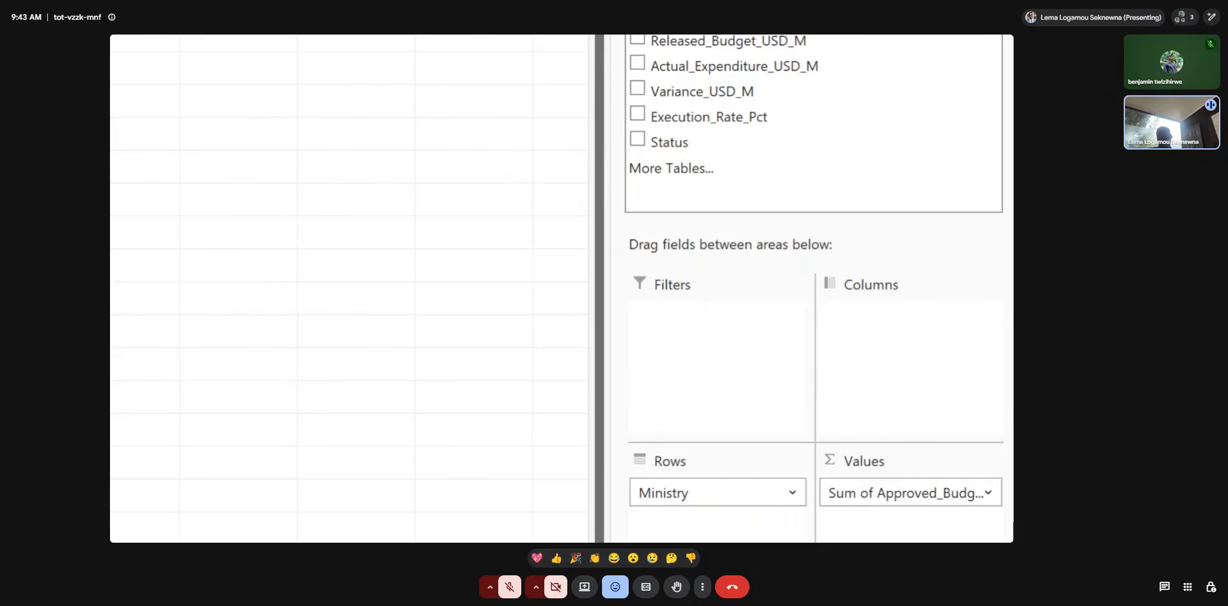
click(987, 493)
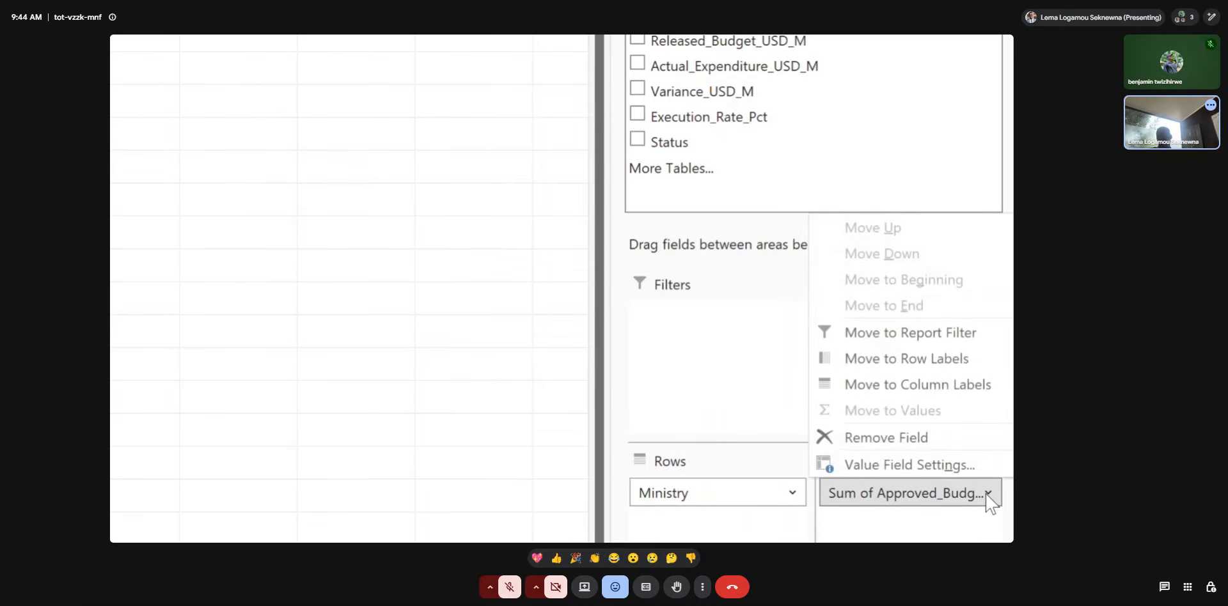
click(987, 493)
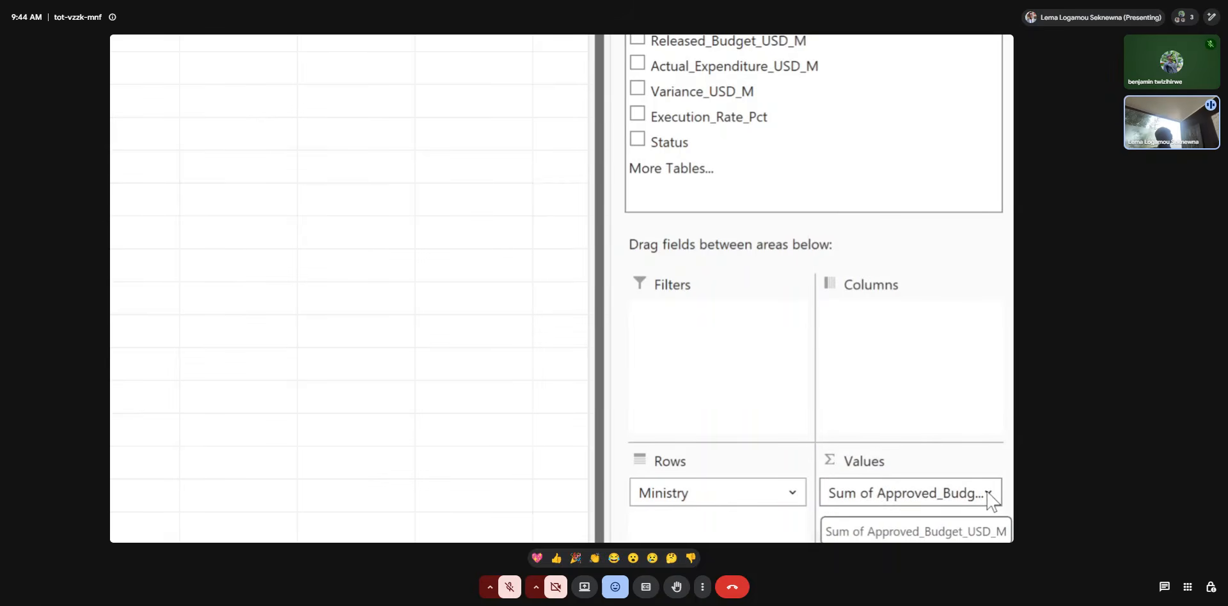
click(987, 494)
click(987, 493)
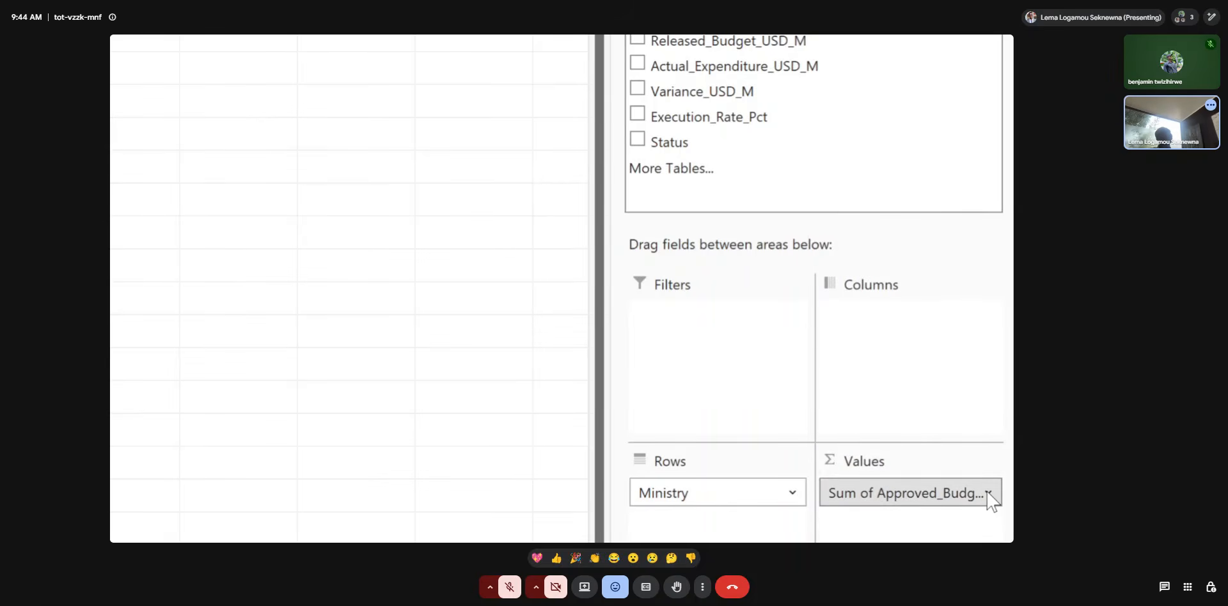
click(987, 493)
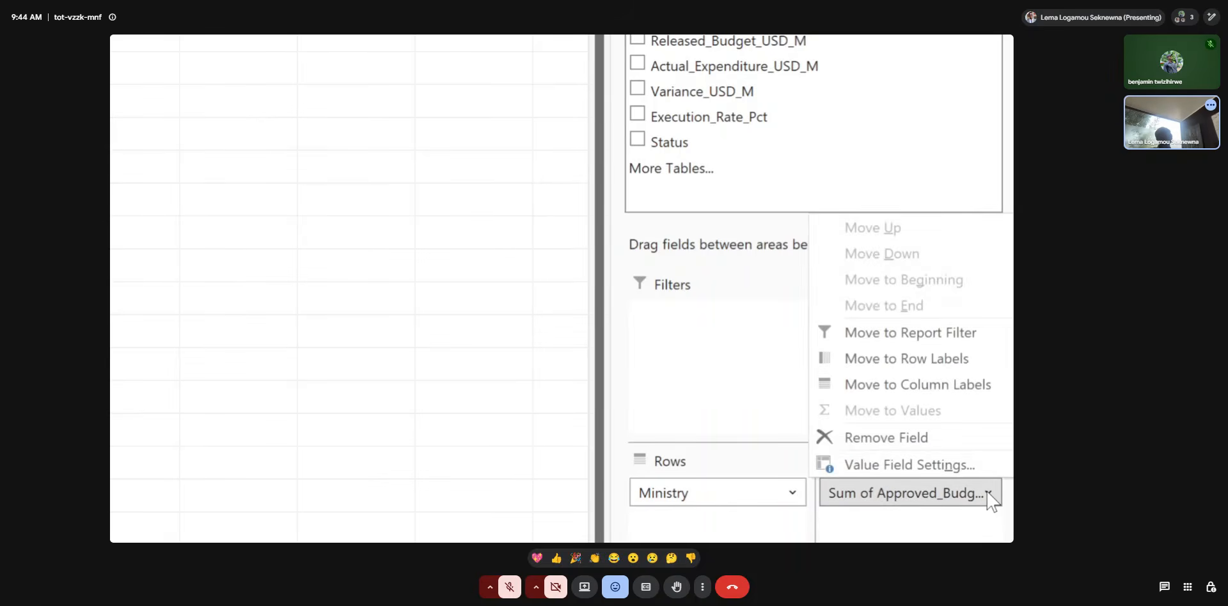
click(943, 467)
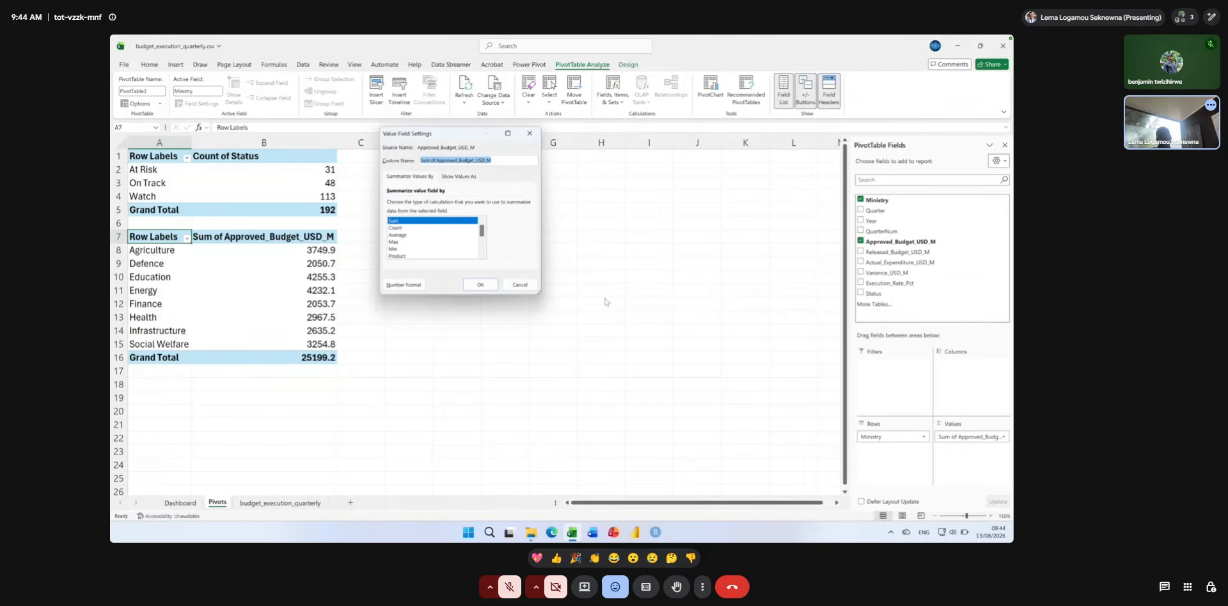
click(403, 237)
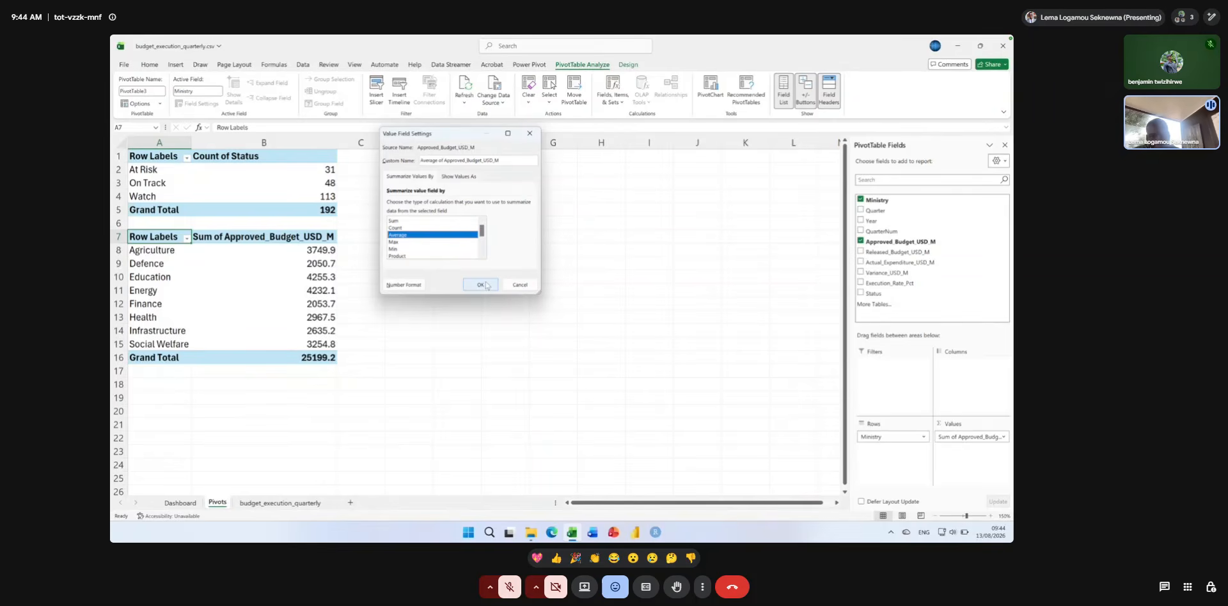
click(486, 286)
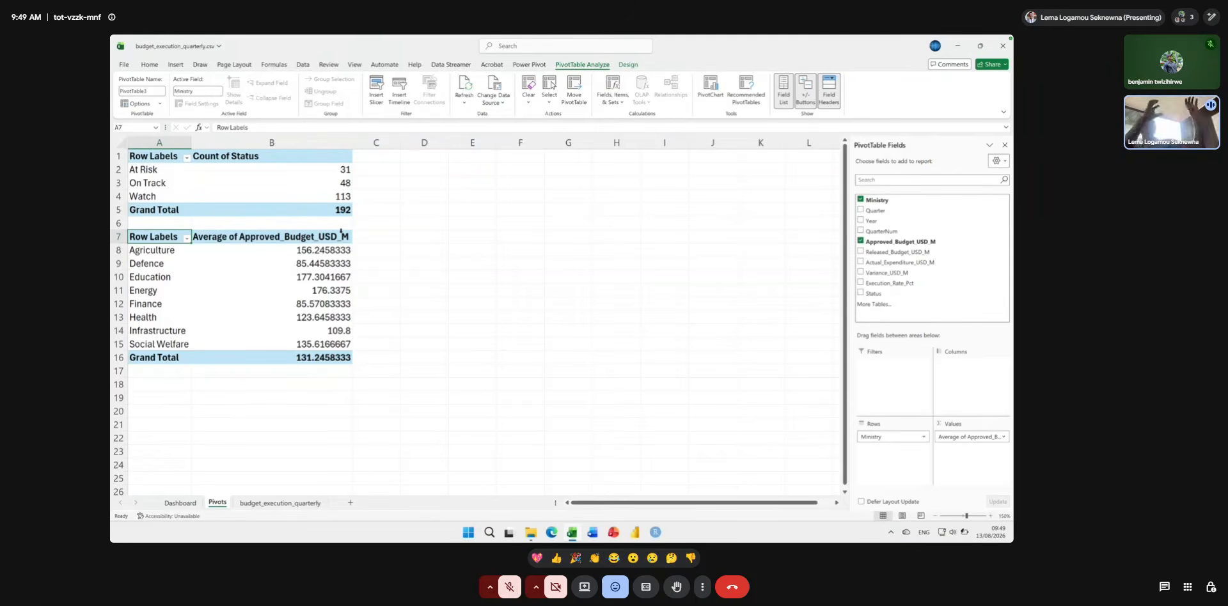
Format the average approved budget values in B8:B16 as US dollar accounting with no decimal places.
drag(307, 250, 306, 356)
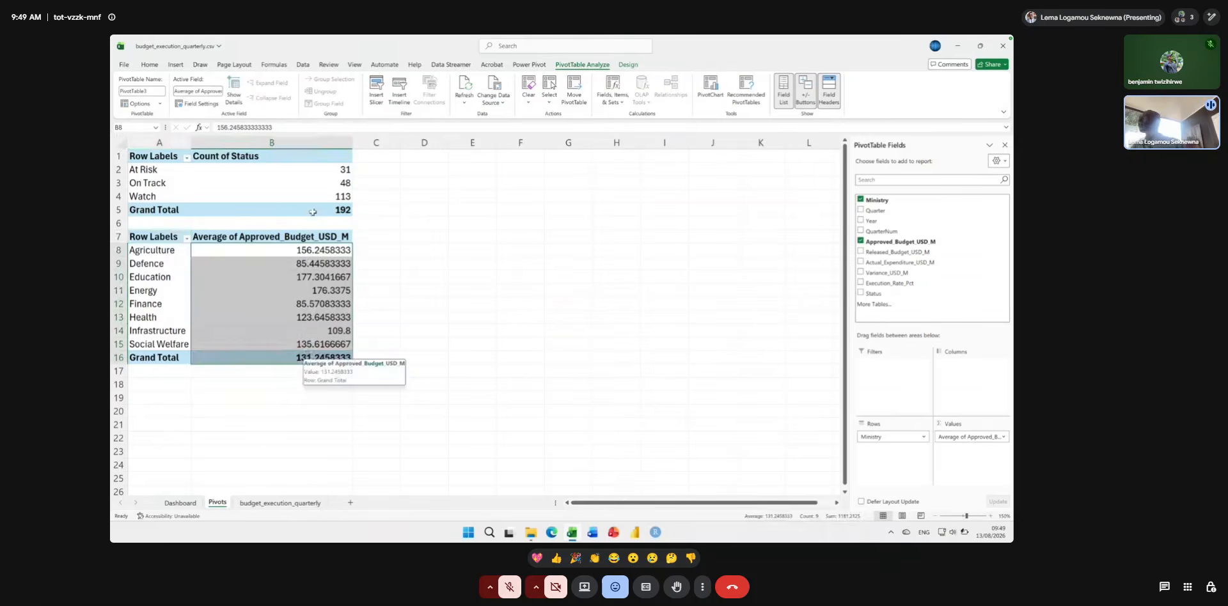
click(151, 66)
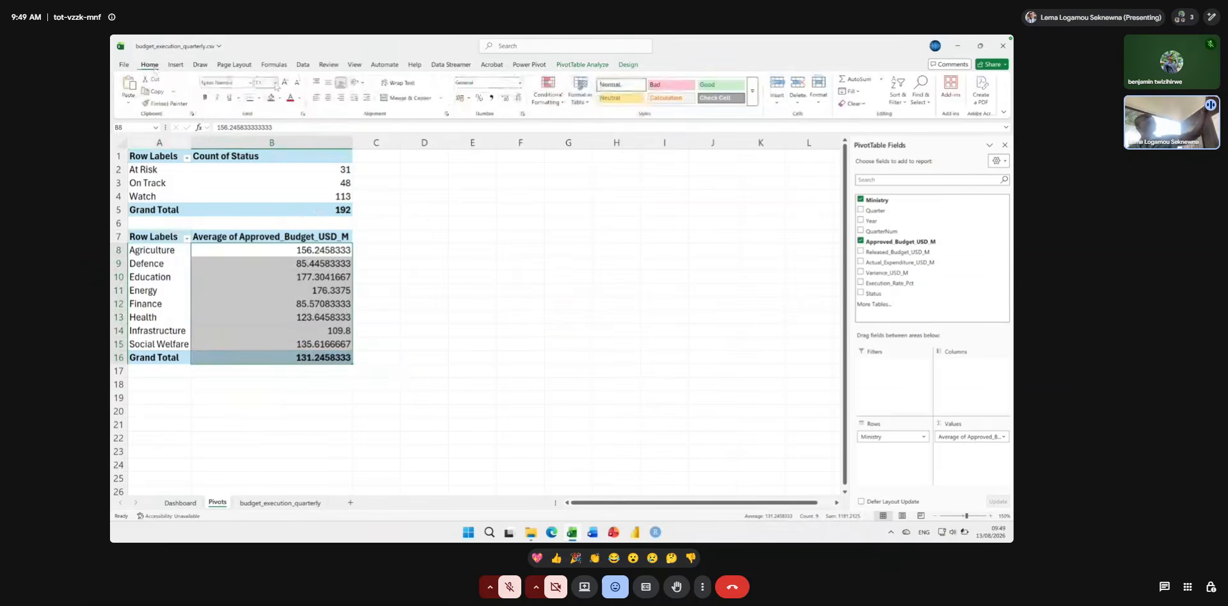
click(468, 98)
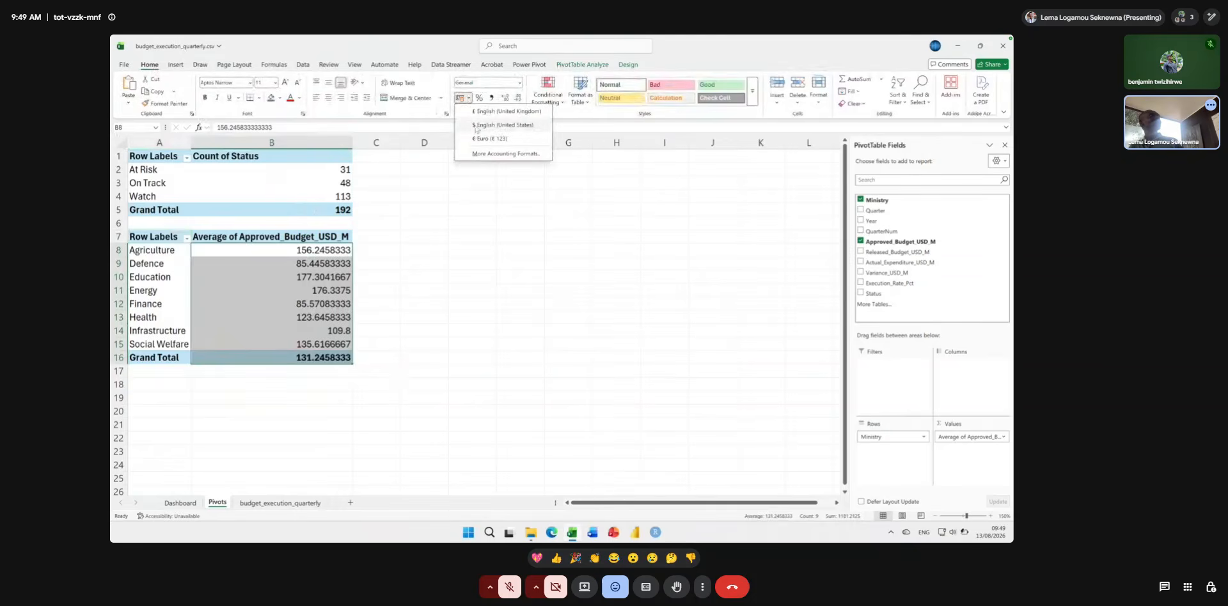
key(super+plus)
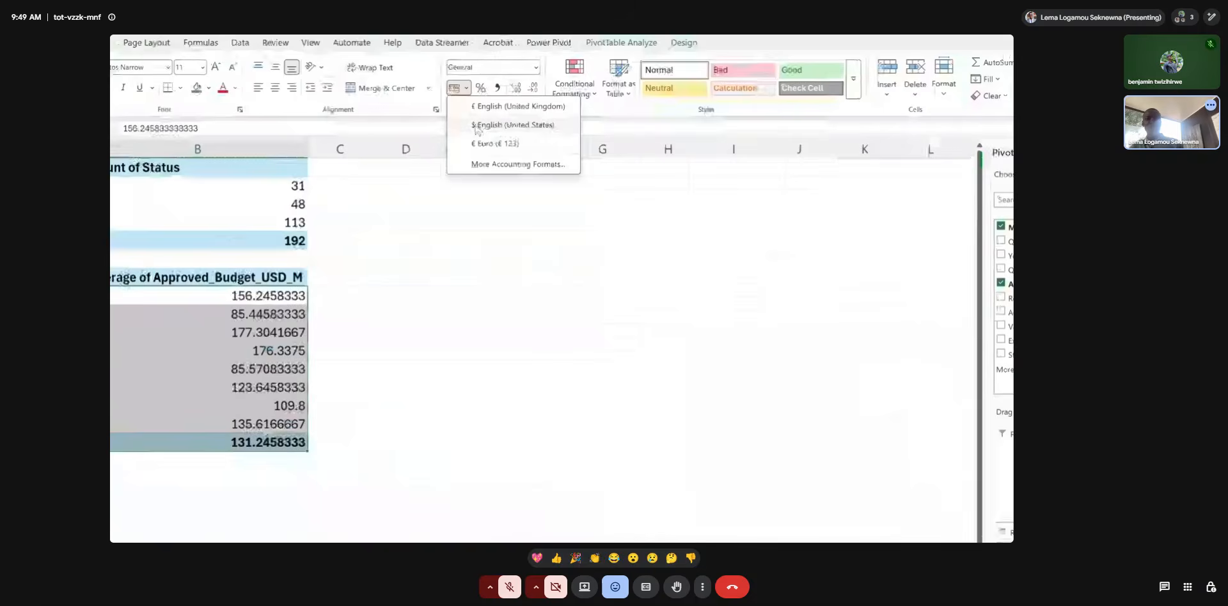
key(super+plus)
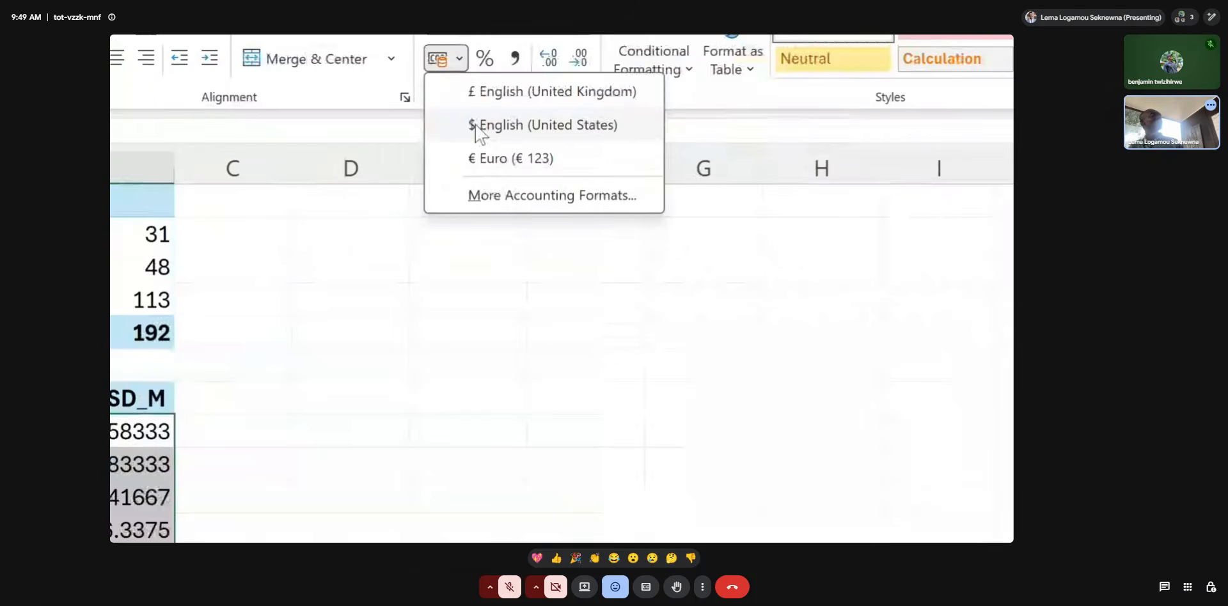
click(476, 126)
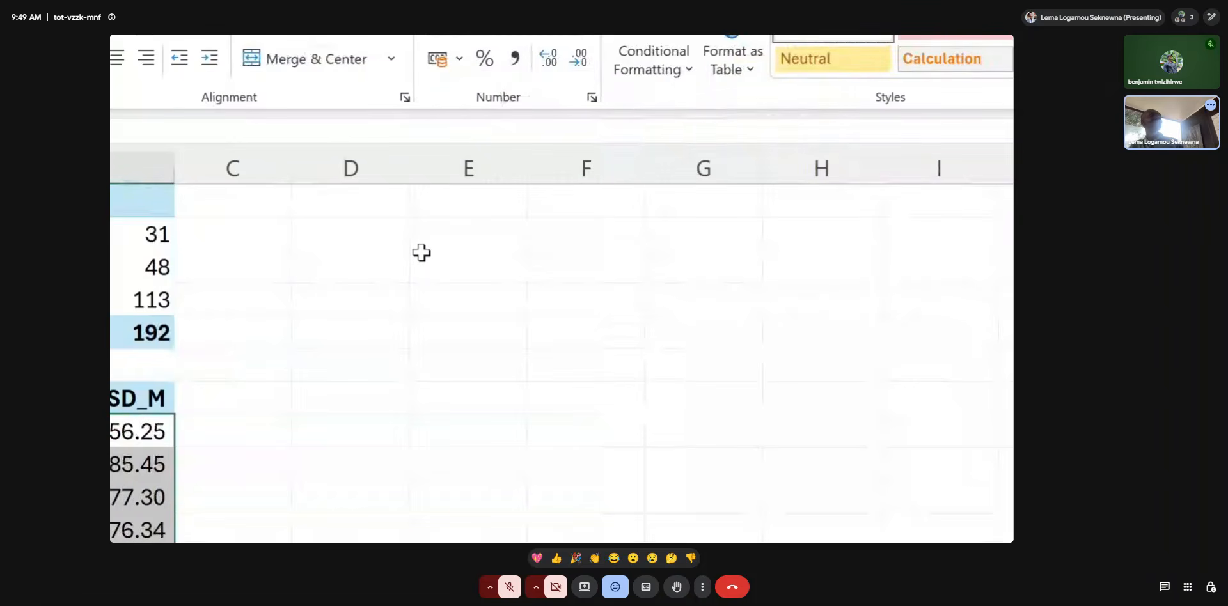
key(super+minus)
key(super+minus)
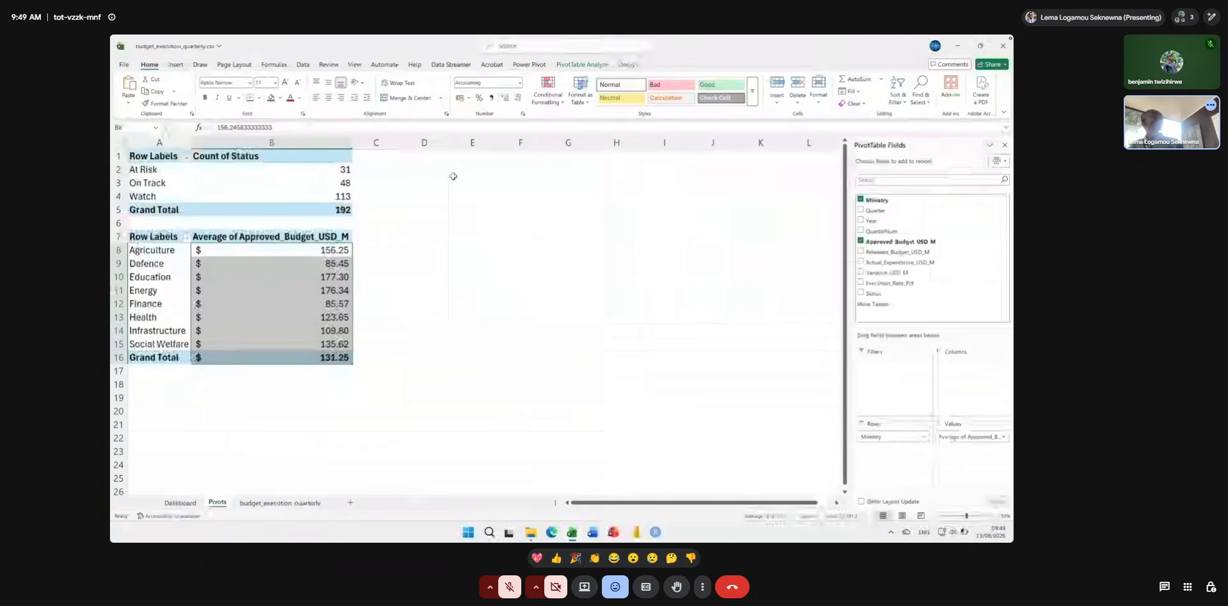
click(516, 101)
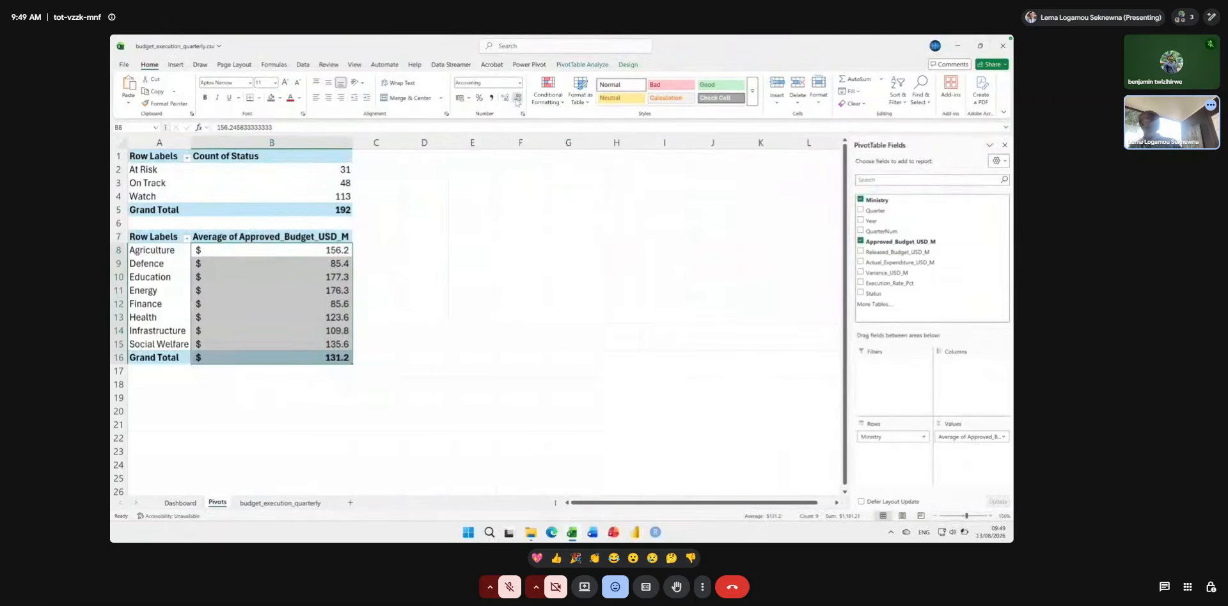
click(516, 101)
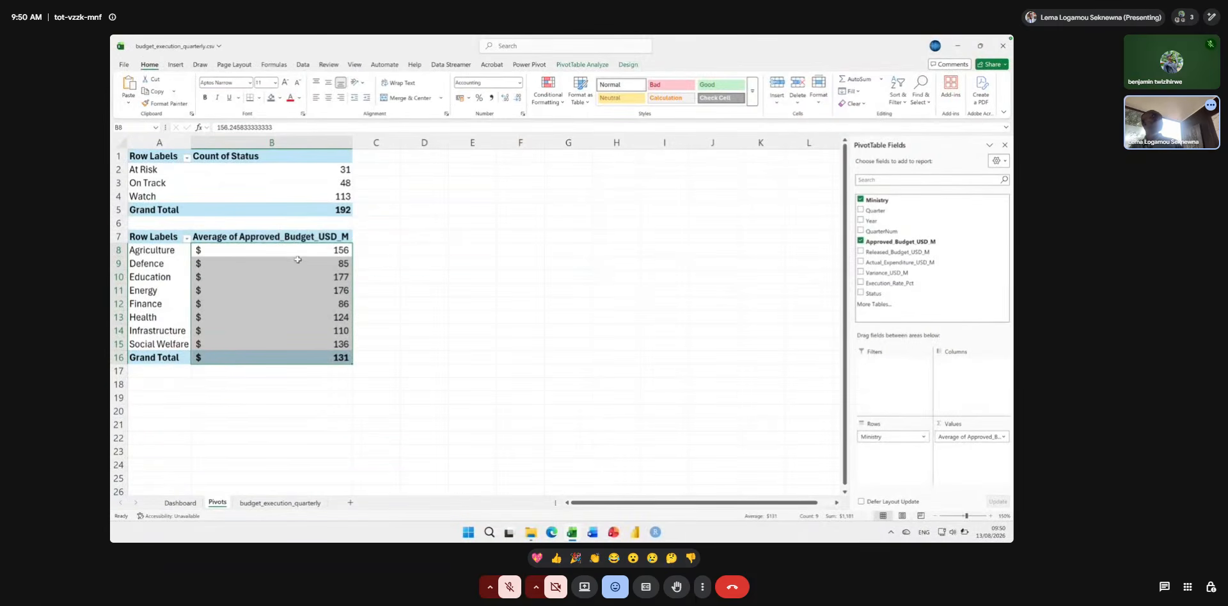
click(165, 251)
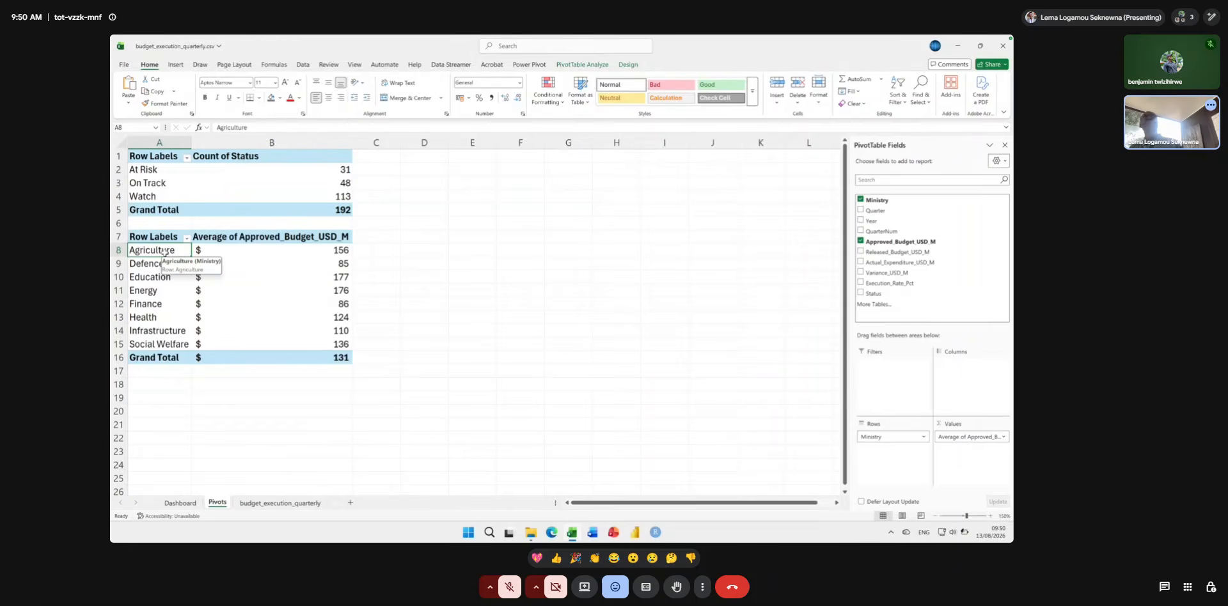
Rename the value field of the ministry PivotTable to "Average of Approved Budget".
click(233, 237)
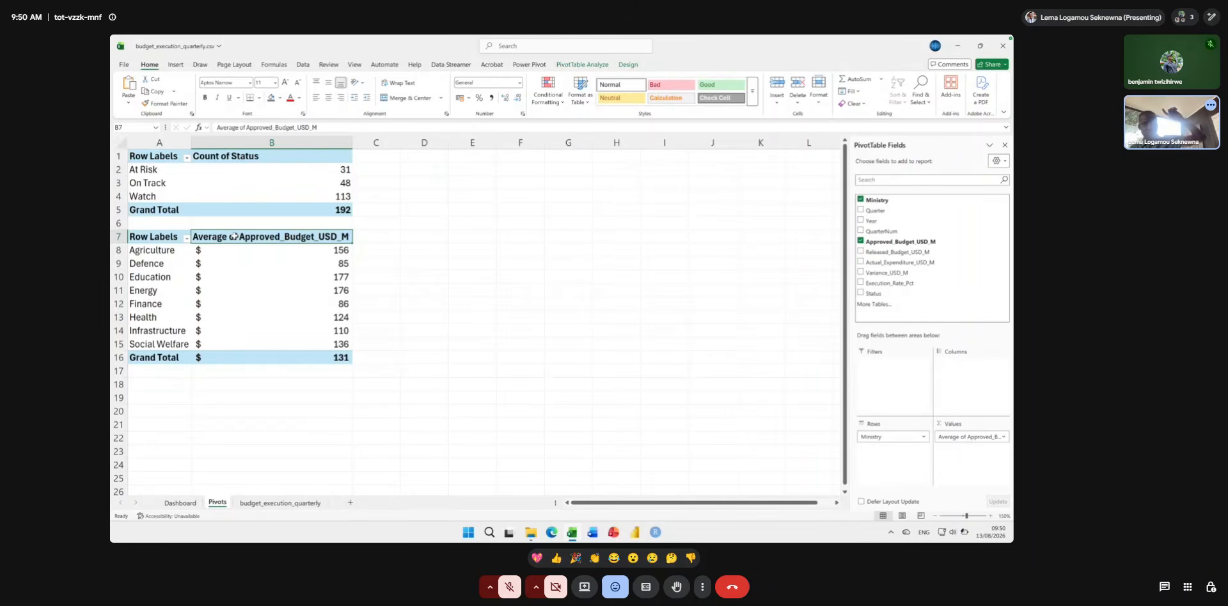
double_click(234, 235)
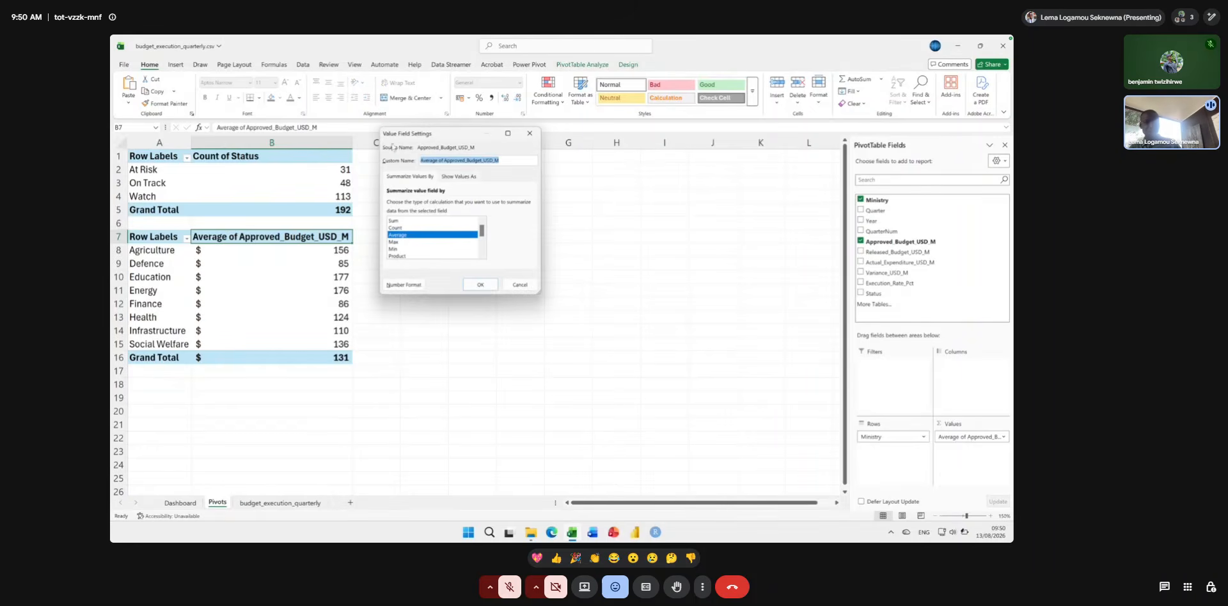
drag(411, 135, 460, 216)
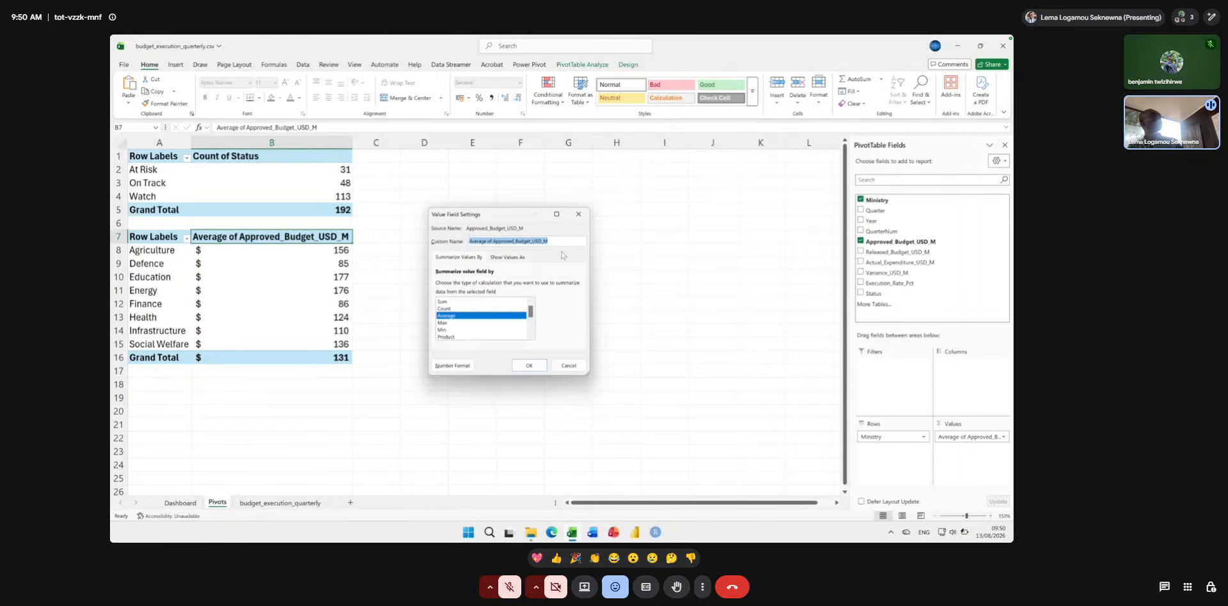
key(super+plus)
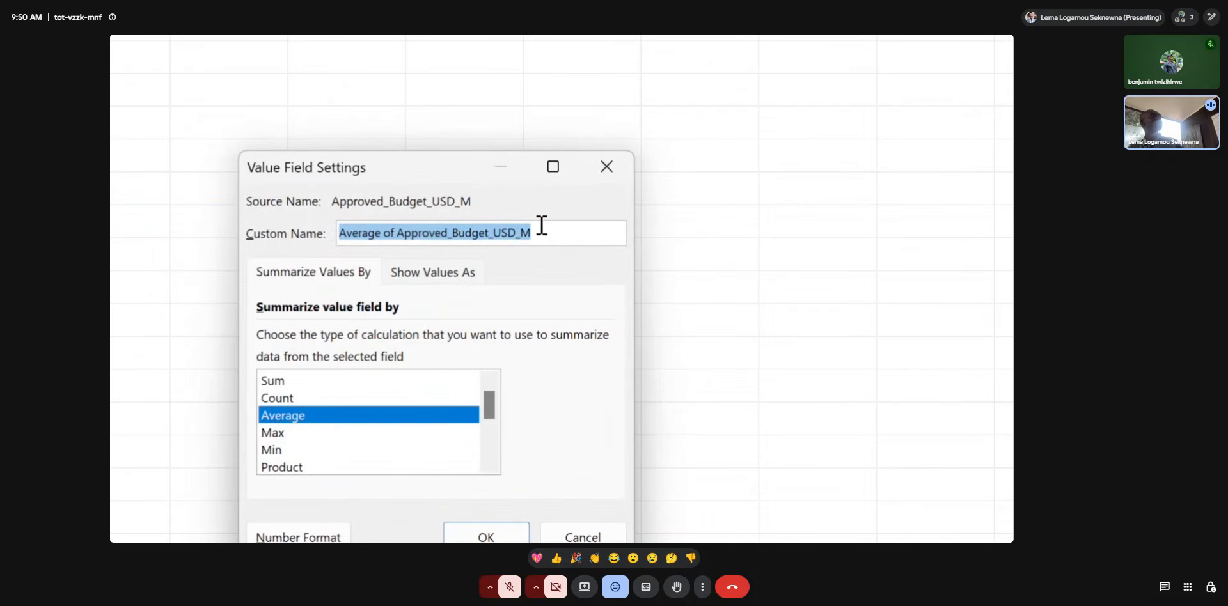
click(541, 225)
drag(541, 225, 450, 229)
key(BackSpace)
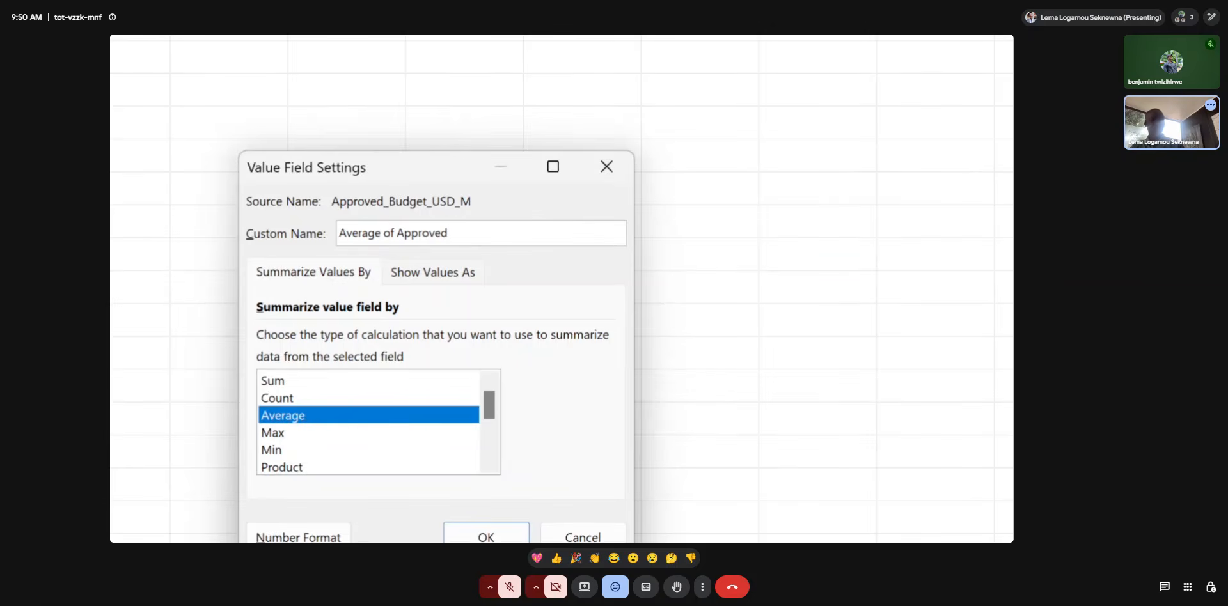
text(Budget)
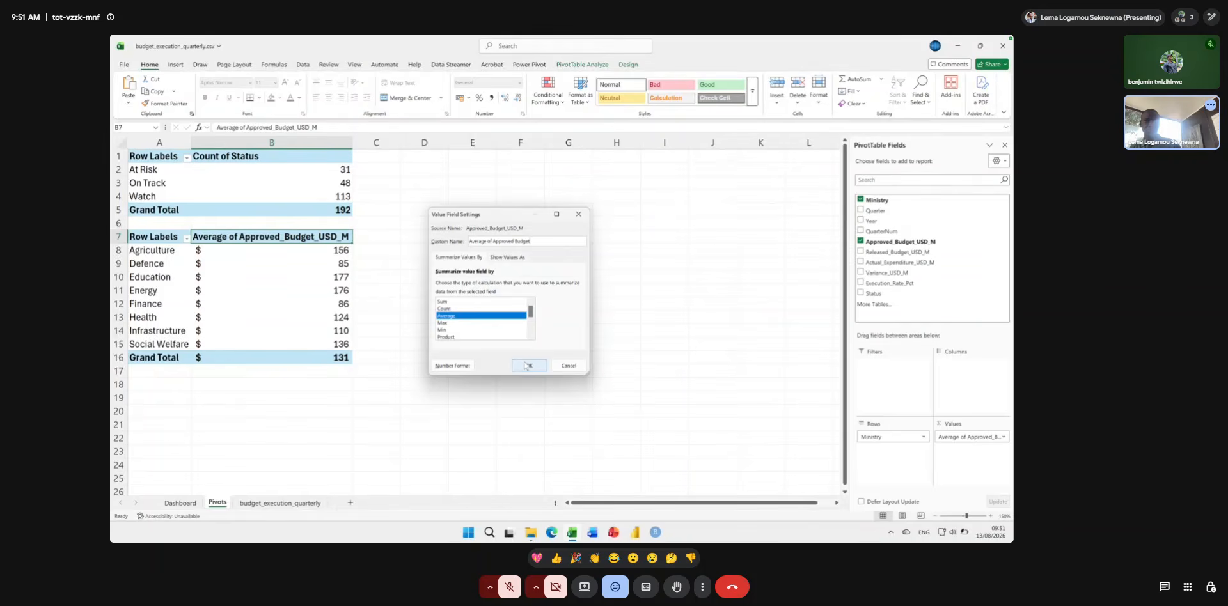
click(525, 365)
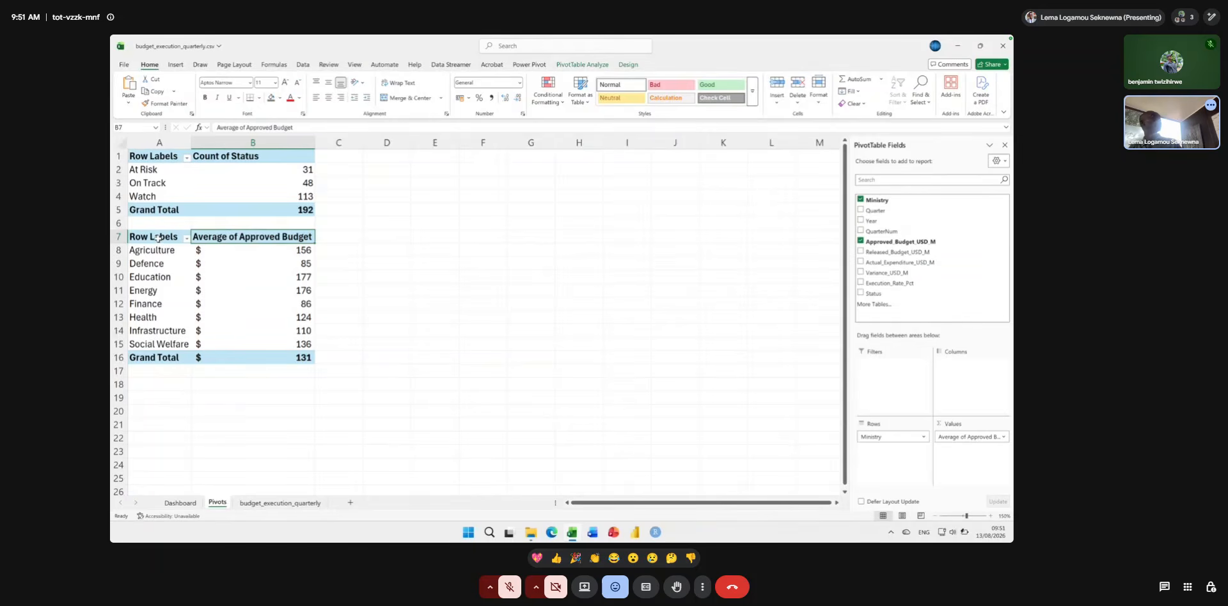
Insert a Clustered Column PivotChart from the ministry PivotTable and place it beside the table, starting around column D.
click(157, 238)
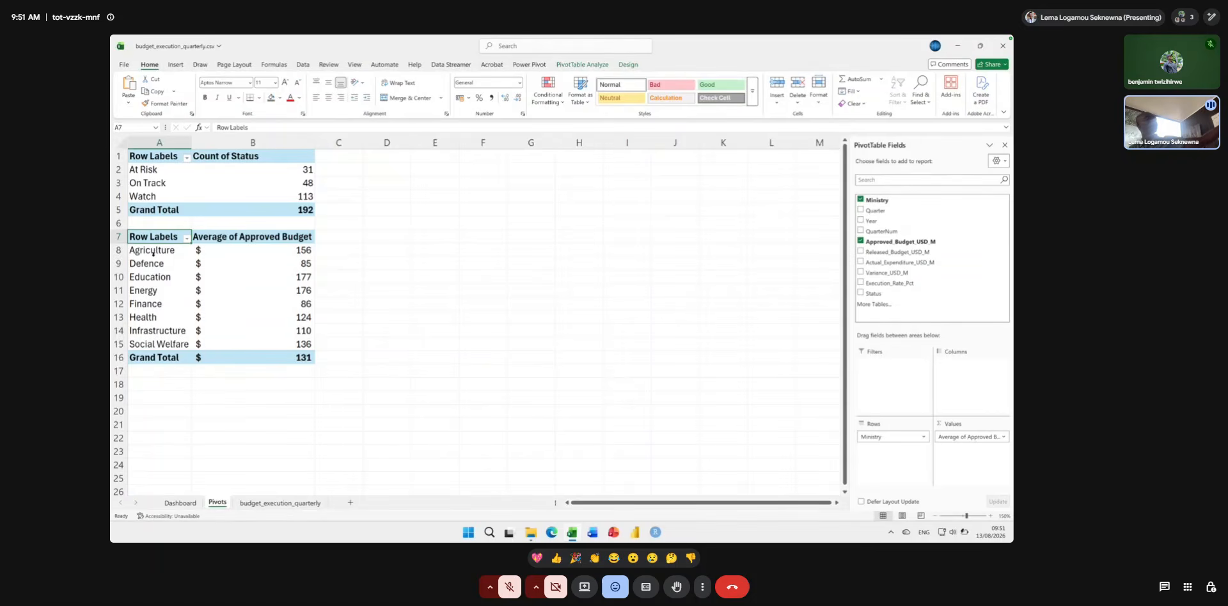
click(153, 253)
click(155, 265)
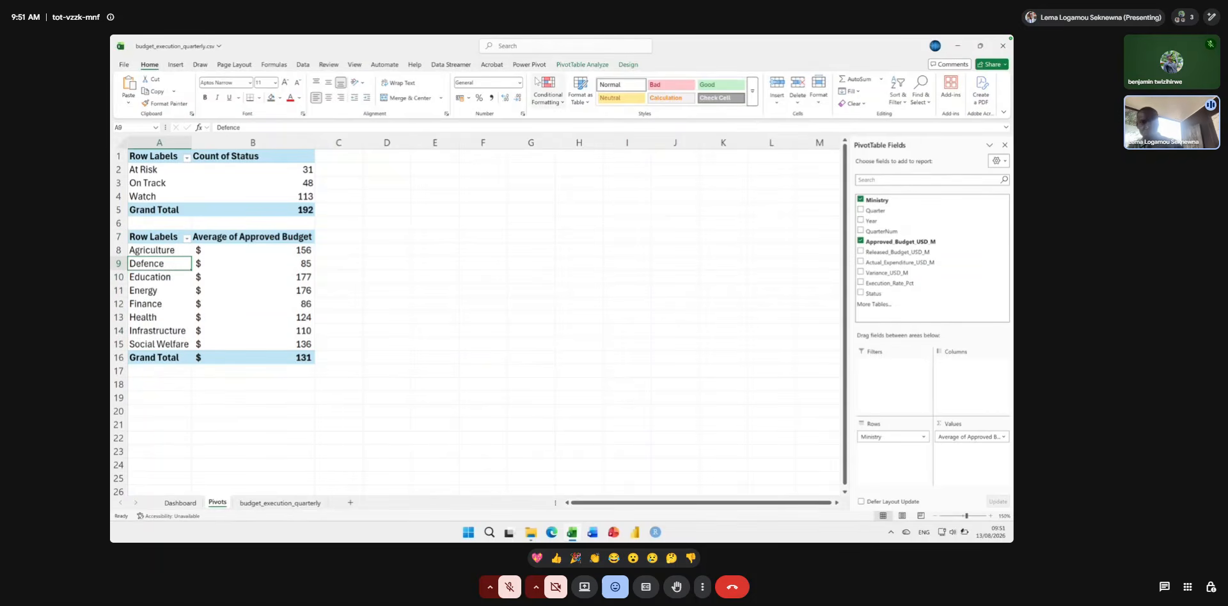
key(super+plus)
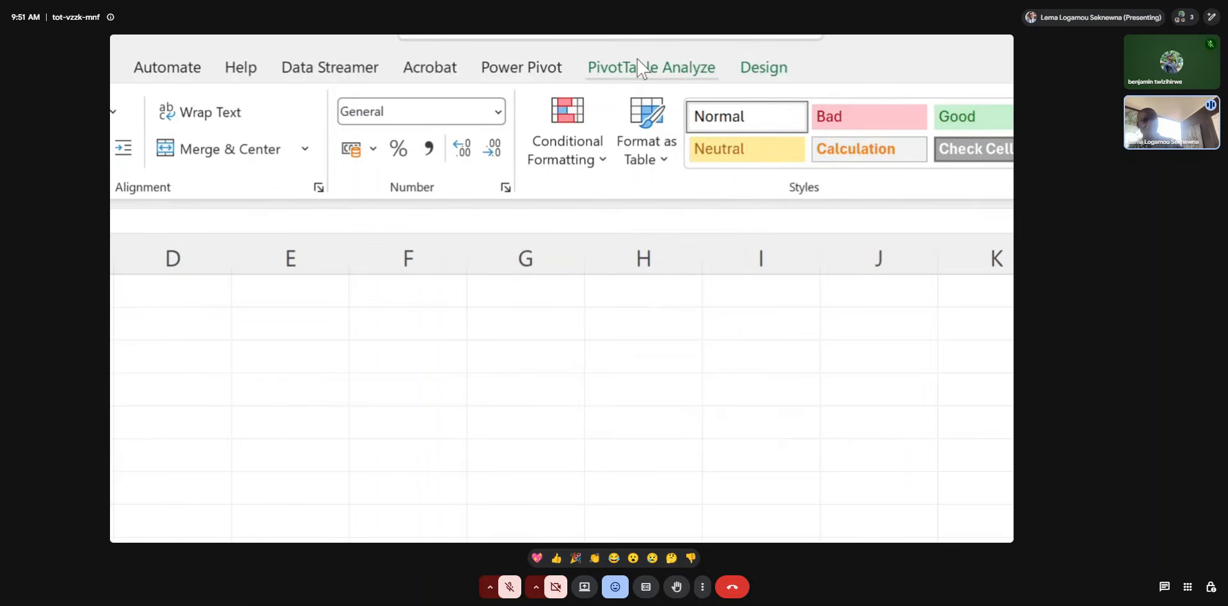
click(639, 67)
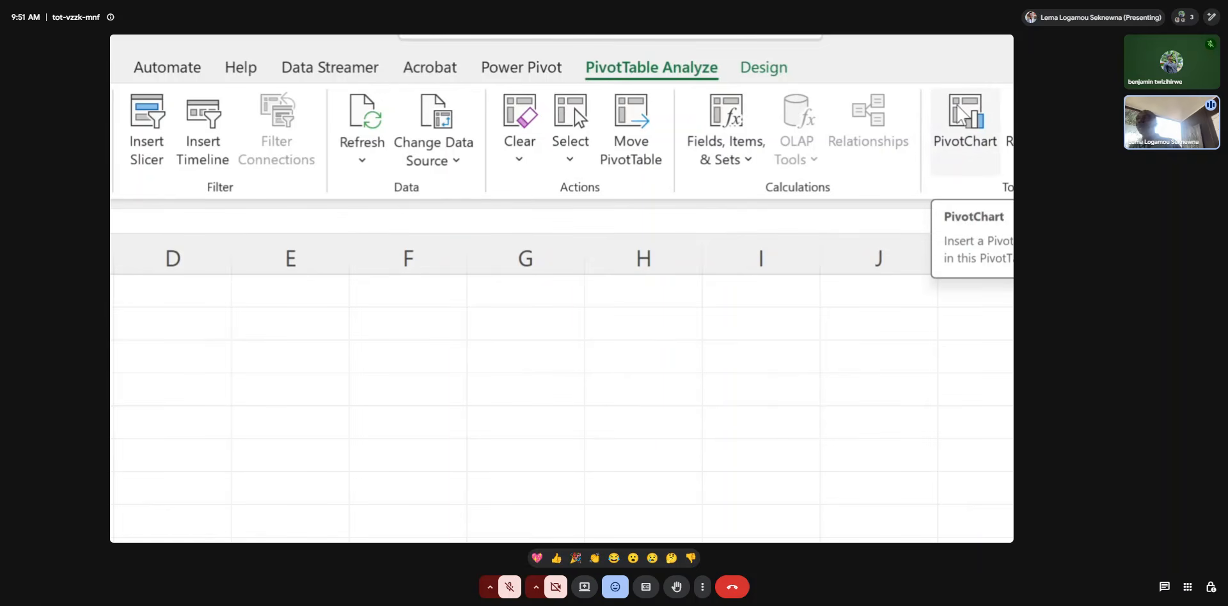
click(959, 110)
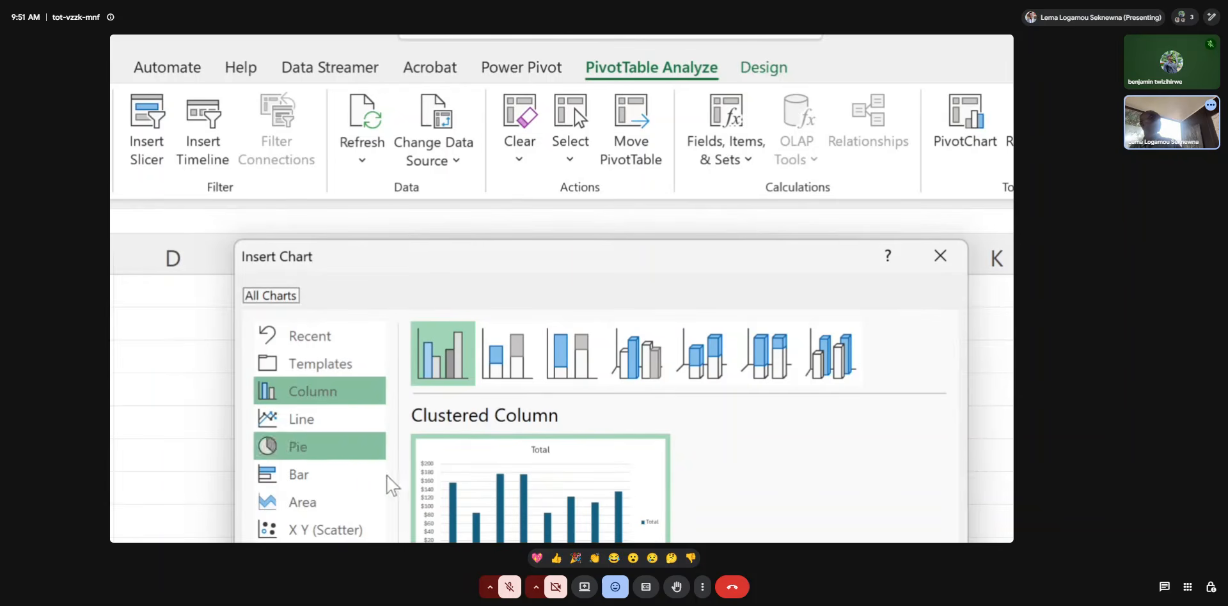
mouse_move(446, 535)
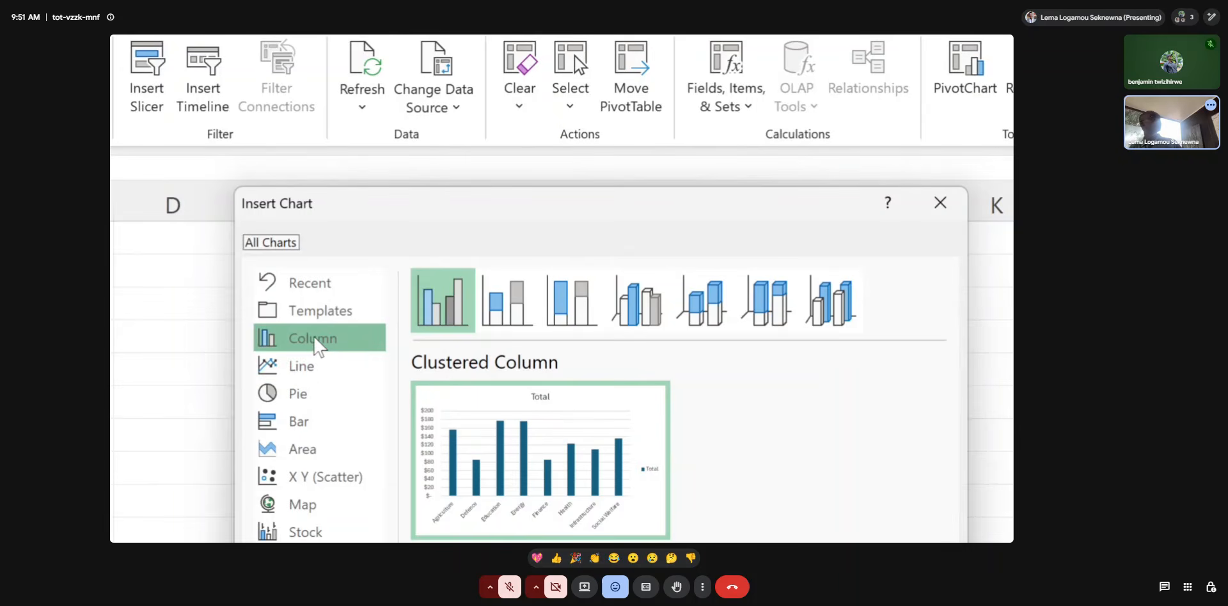
mouse_move(520, 425)
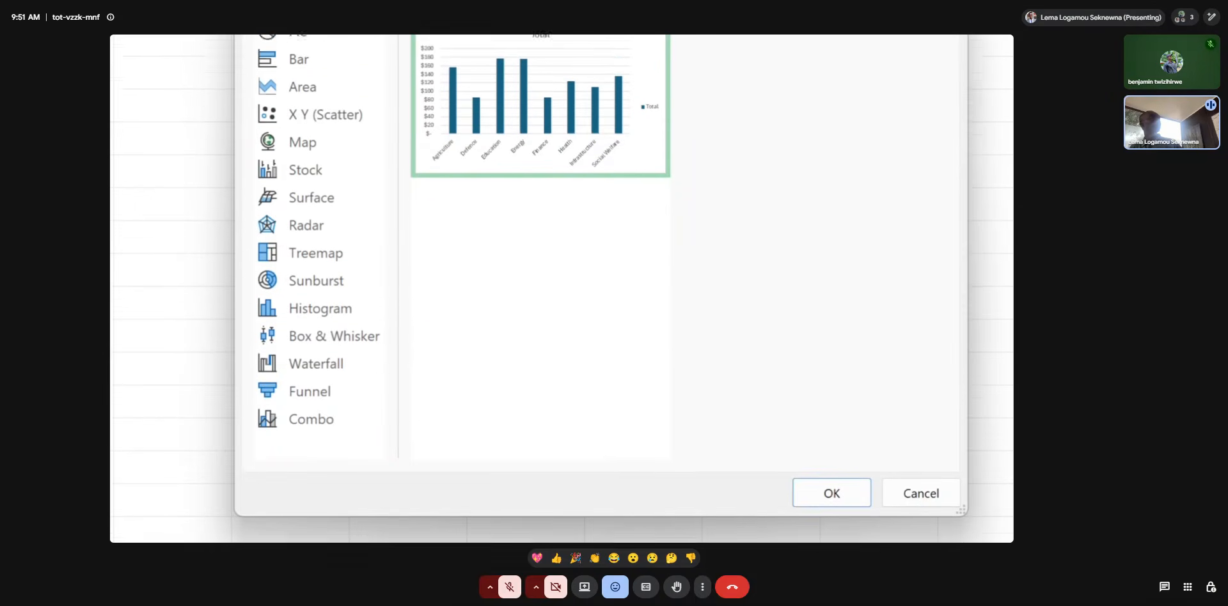
click(814, 484)
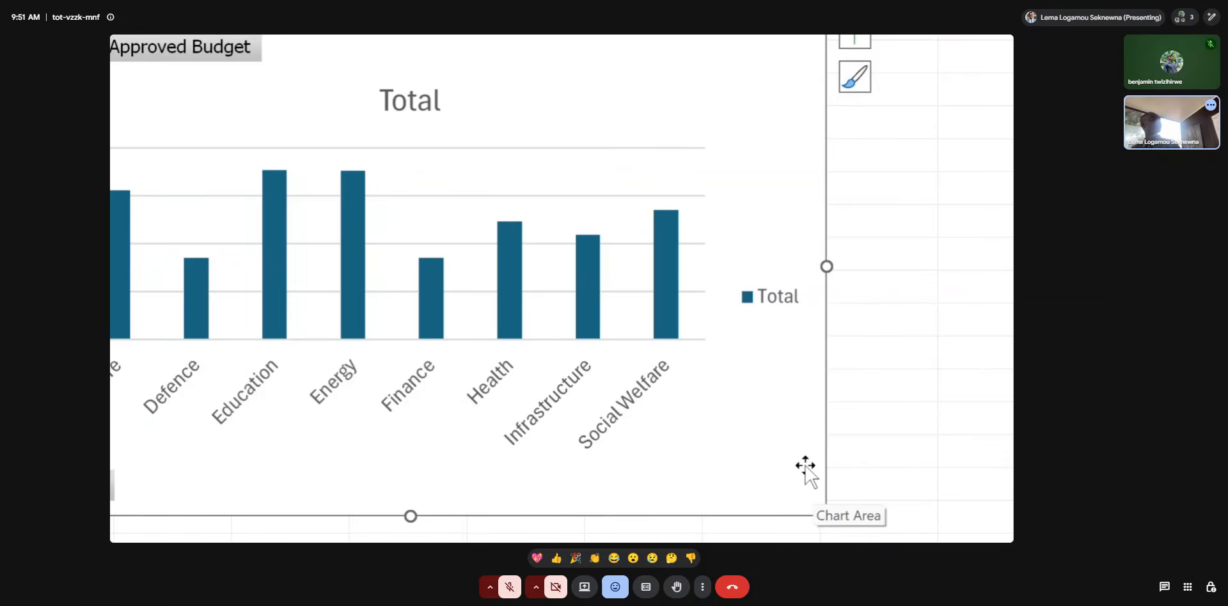
scroll(805, 465, down, 5)
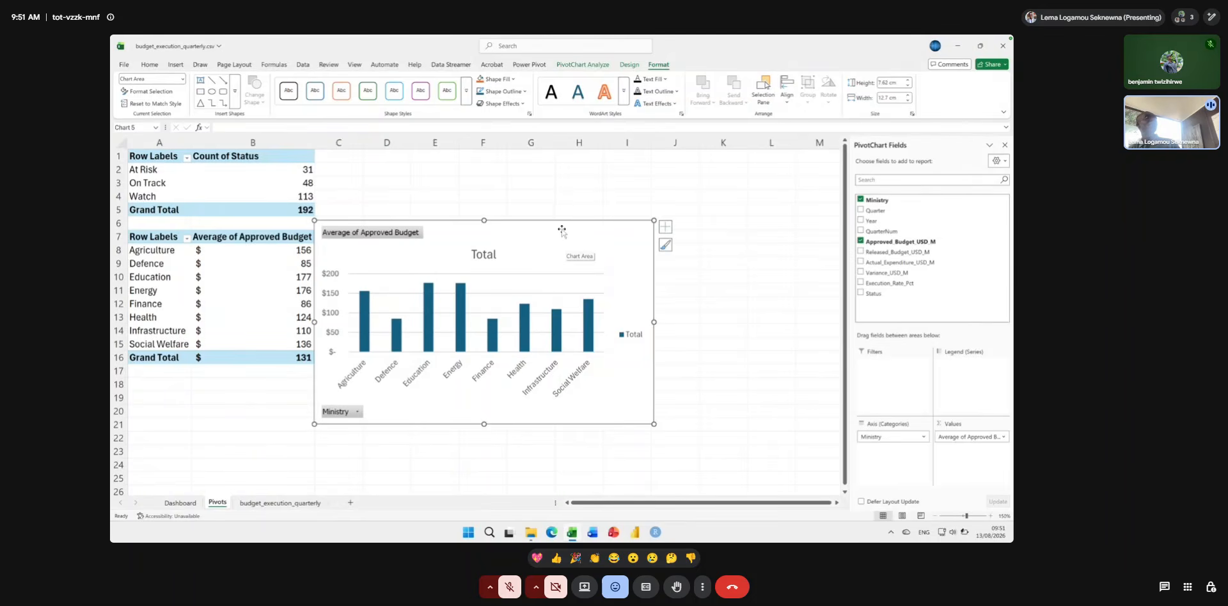
drag(561, 230, 630, 216)
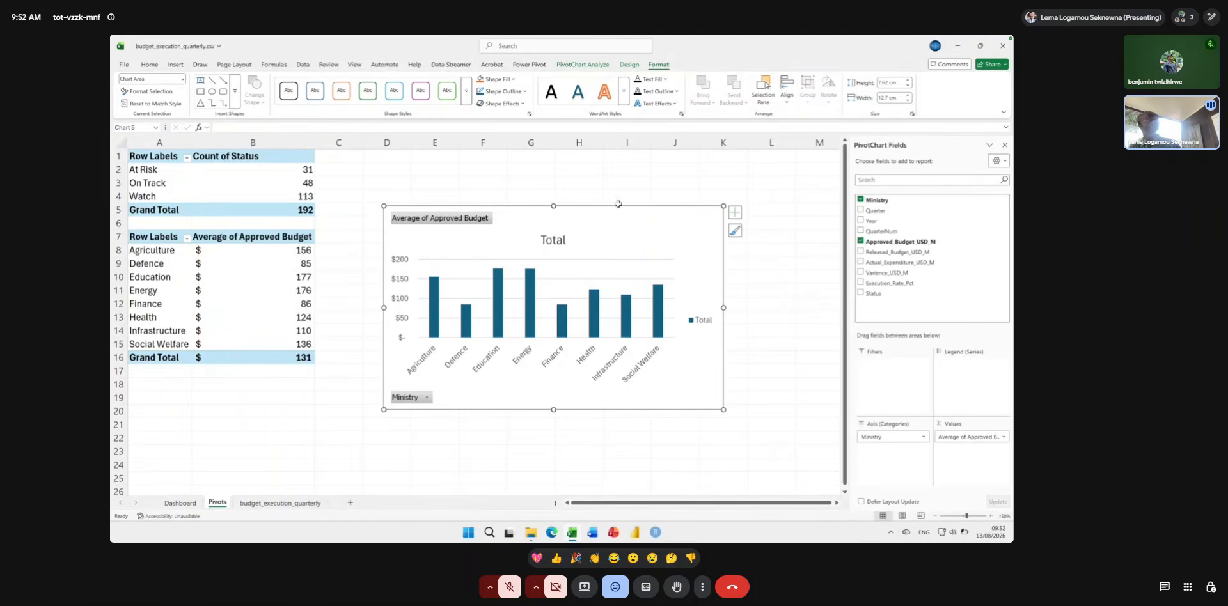
right_click(627, 223)
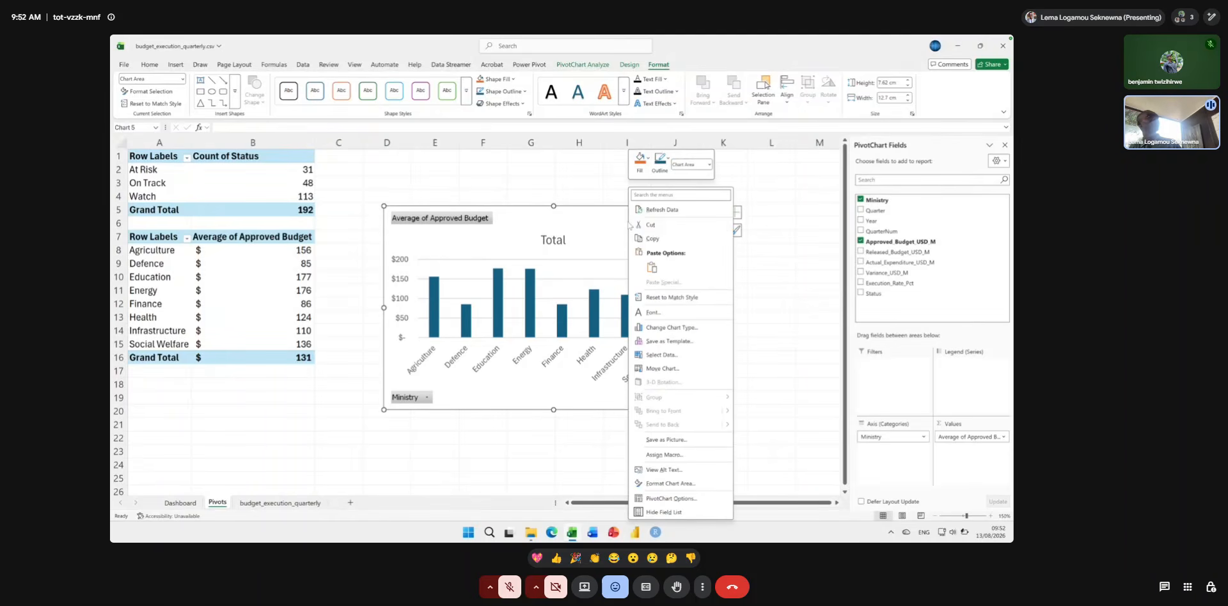
click(670, 328)
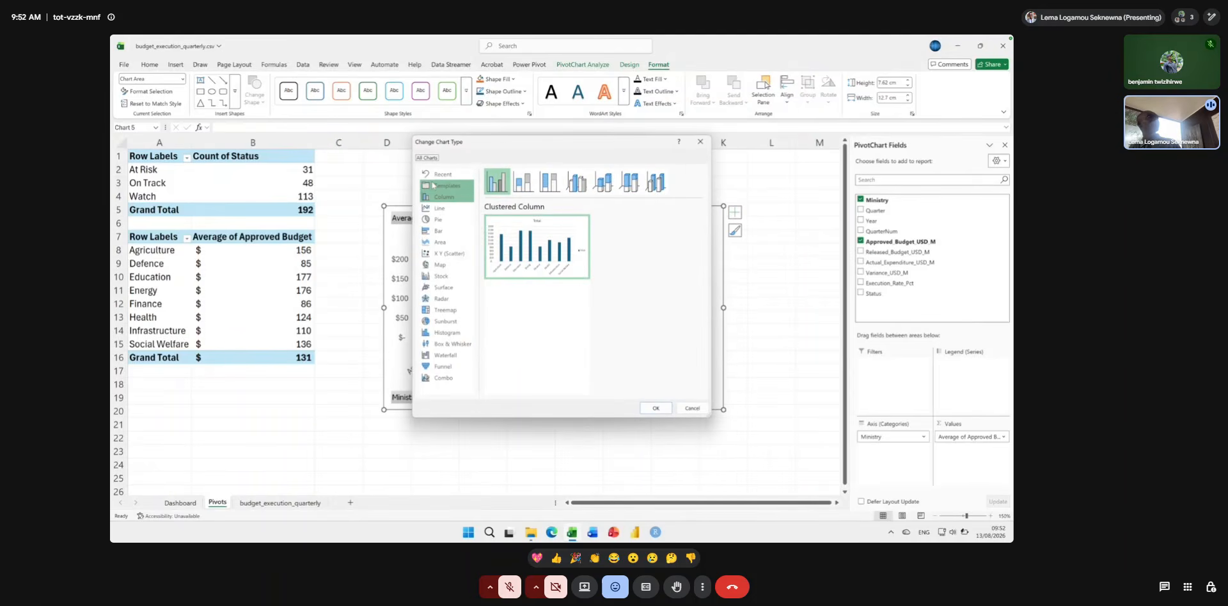
click(444, 186)
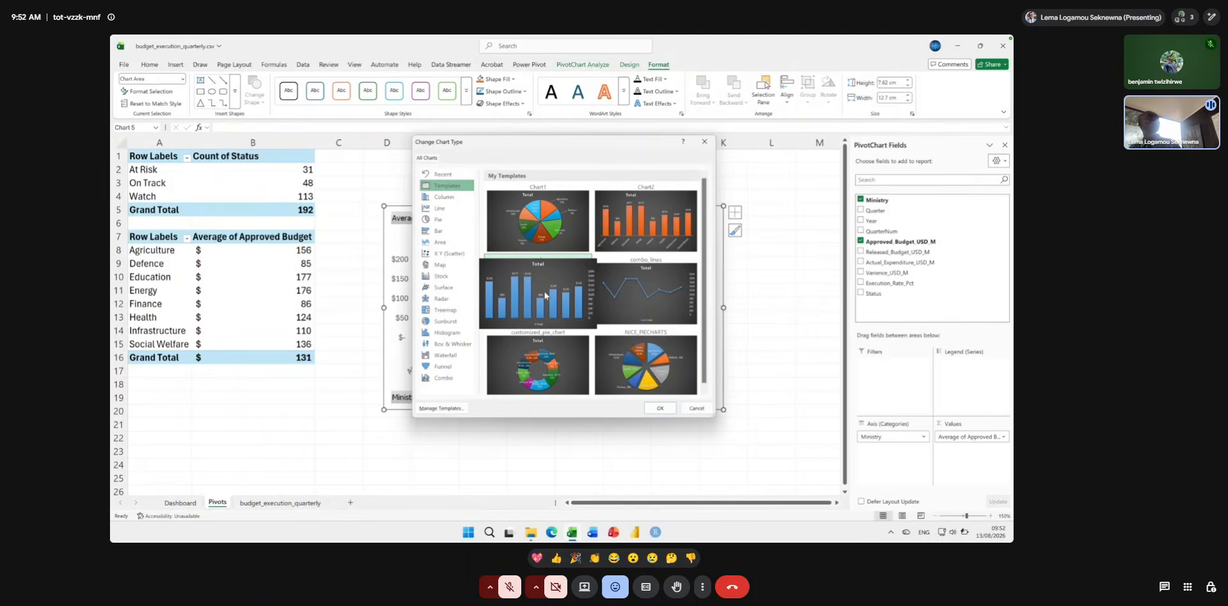
click(545, 295)
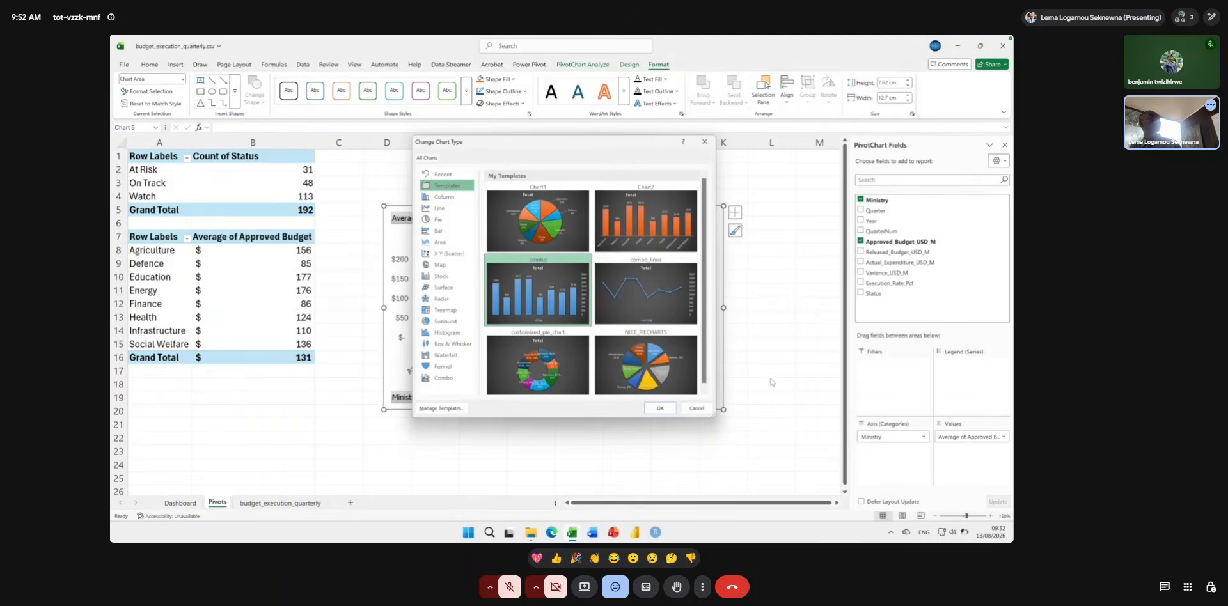
scroll(695, 386, down, 1)
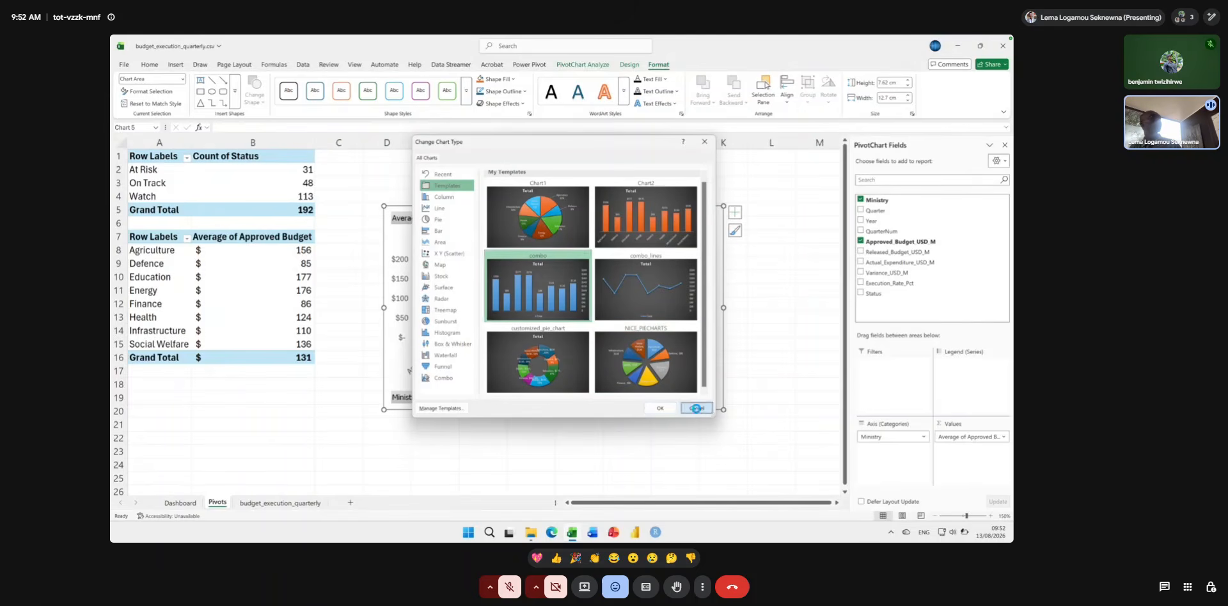
click(696, 408)
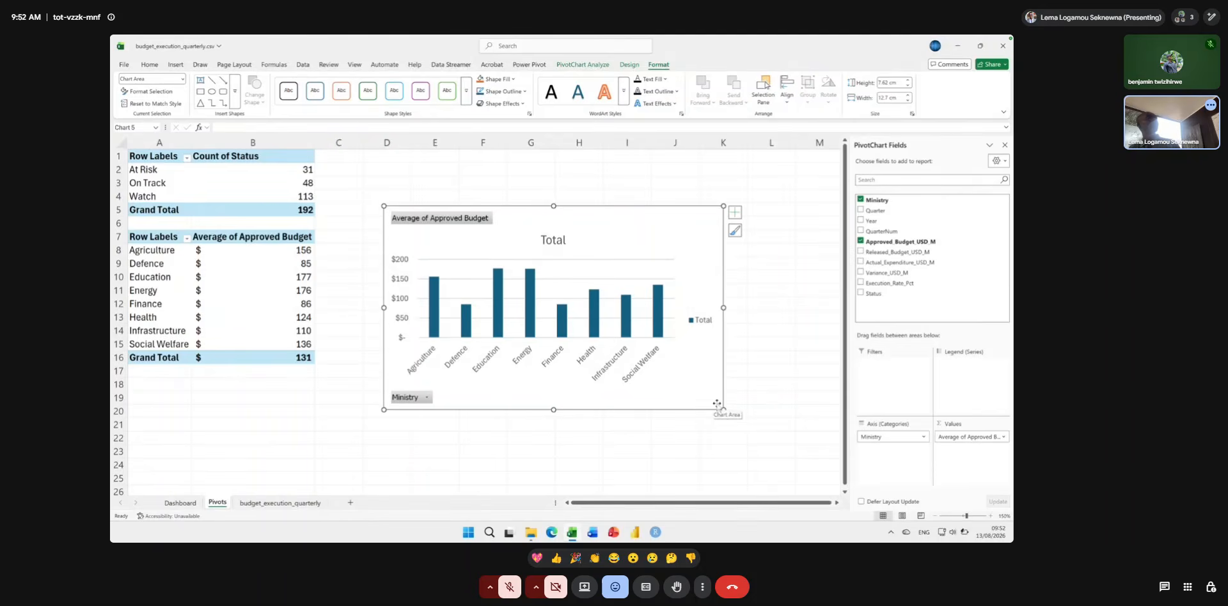
Enlarge the column chart to about 18.2 cm wide and 8.2 cm high.
drag(723, 409, 811, 415)
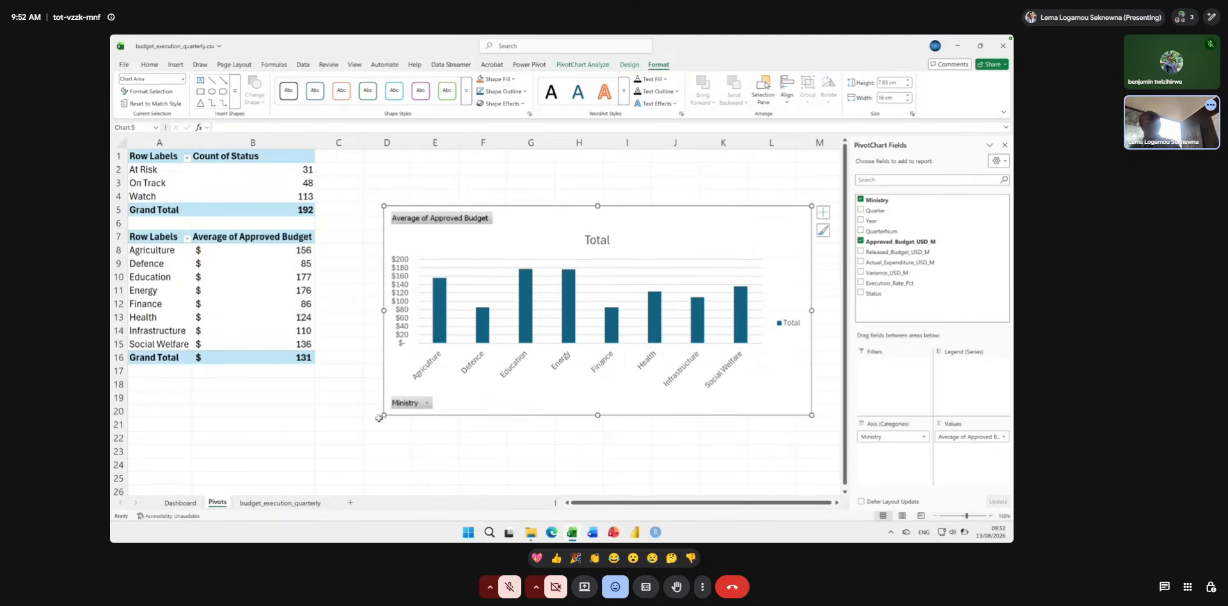
drag(386, 412, 325, 422)
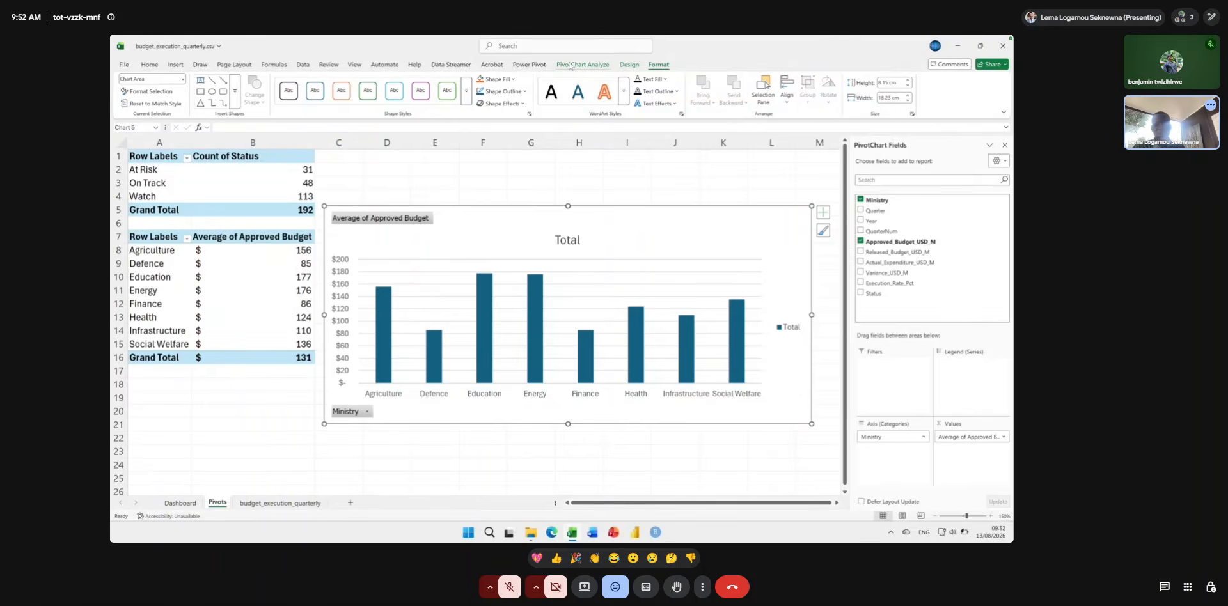
Try hiding all field buttons on the column chart, and undo the change.
scroll(569, 62, up, 5)
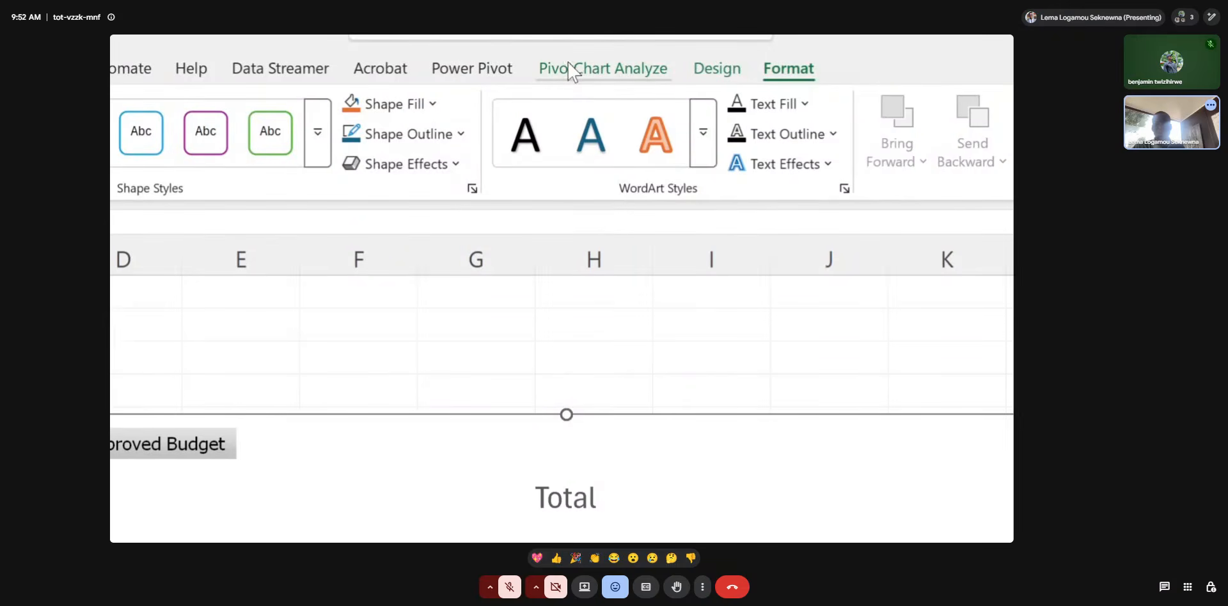
click(569, 66)
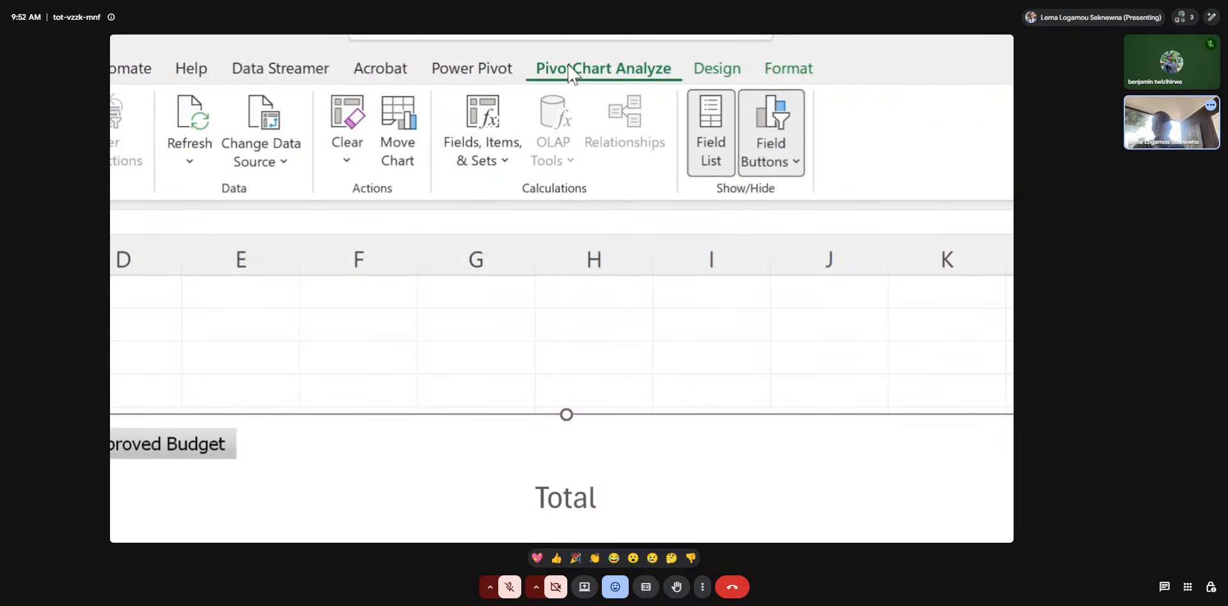
click(770, 167)
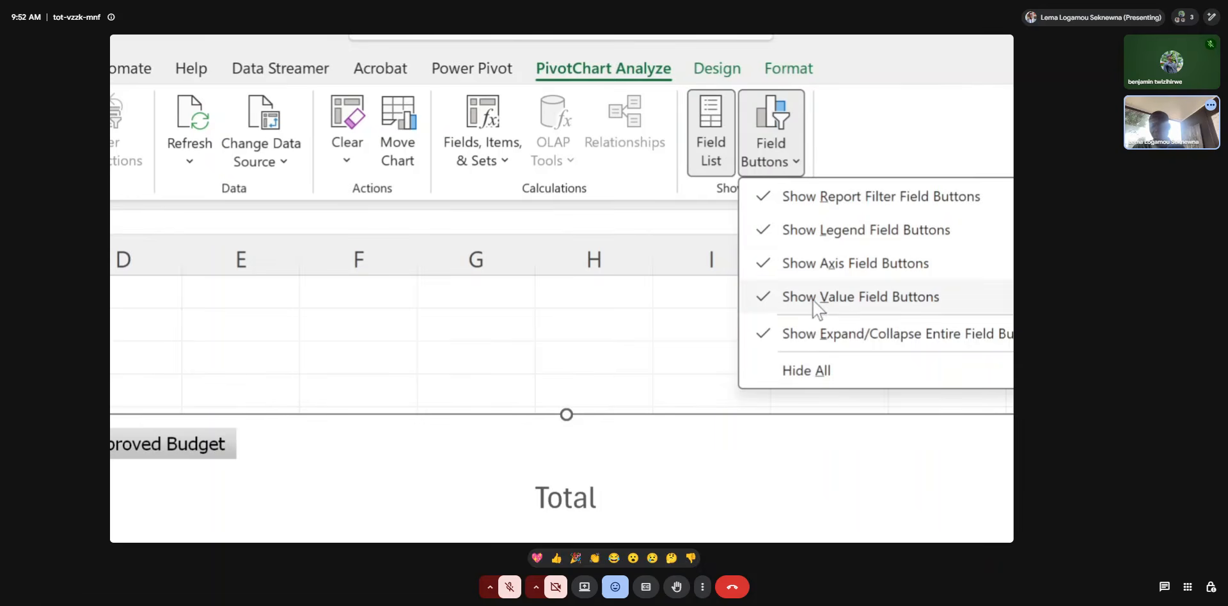
click(807, 370)
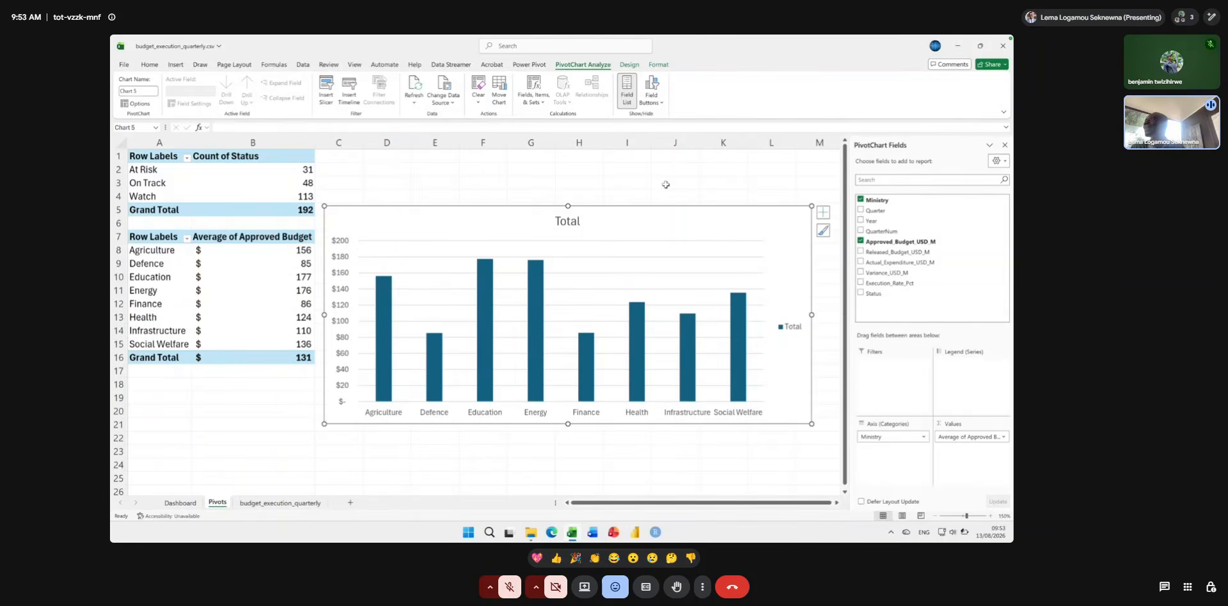
key(ctrl+z)
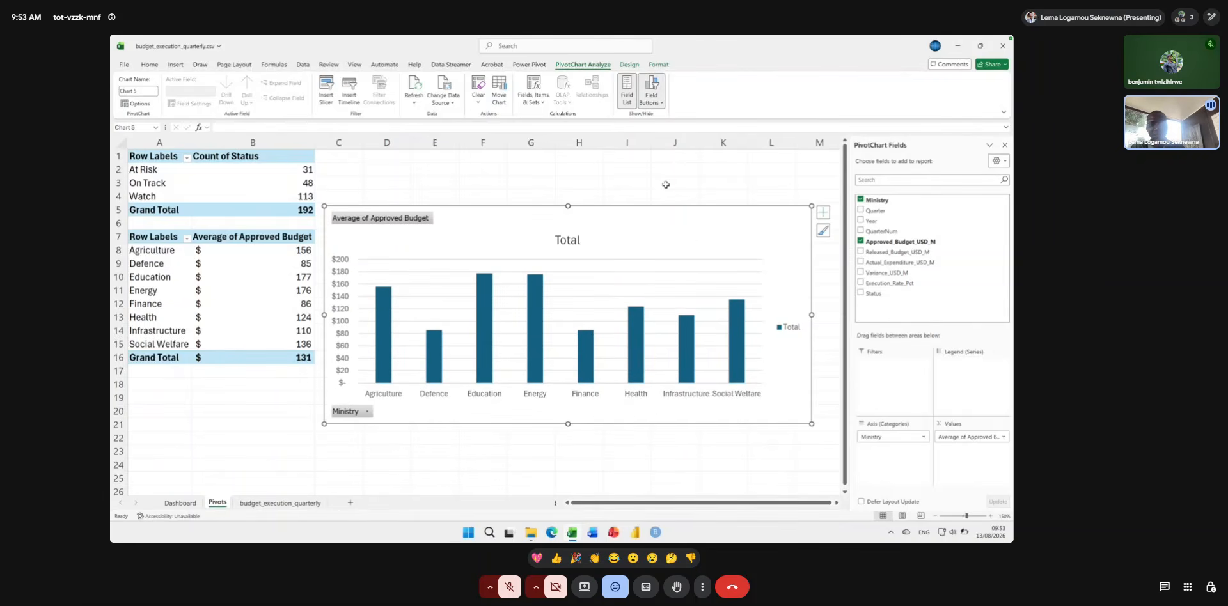
Hide all field buttons on the column chart and shift the chart slightly away from the PivotTable.
right_click(404, 219)
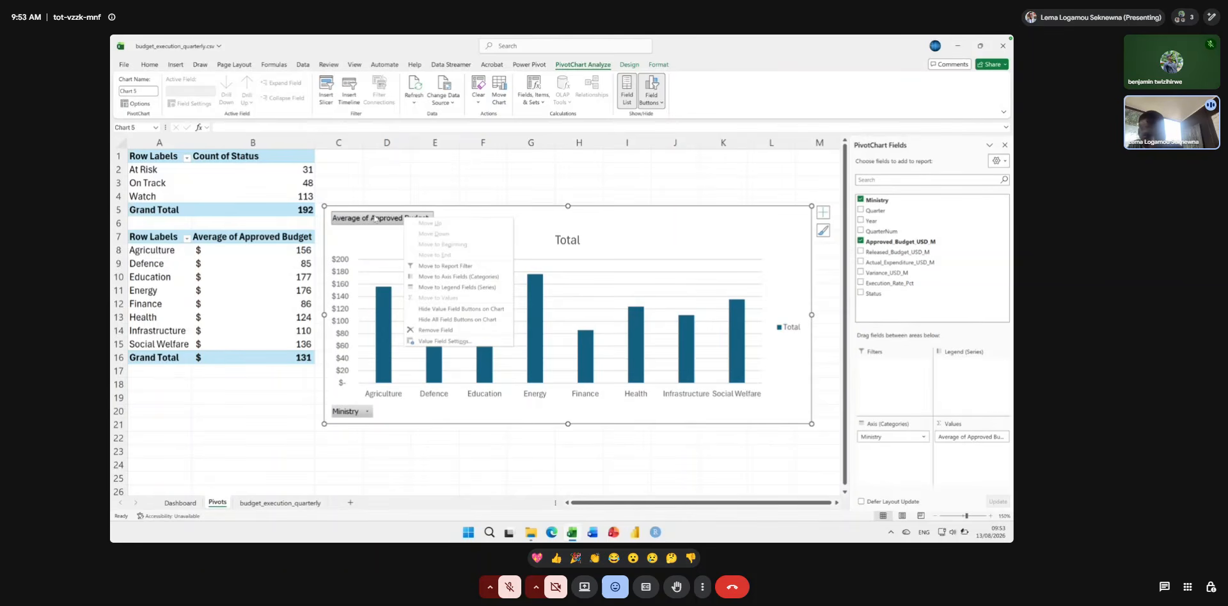
click(437, 319)
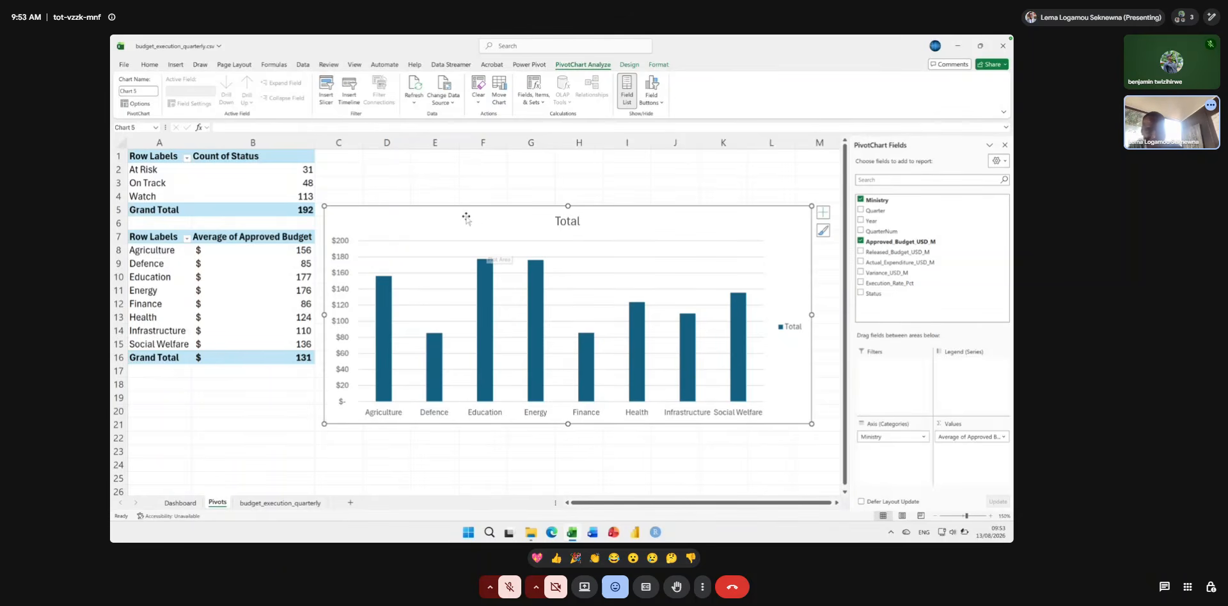
drag(455, 215, 476, 211)
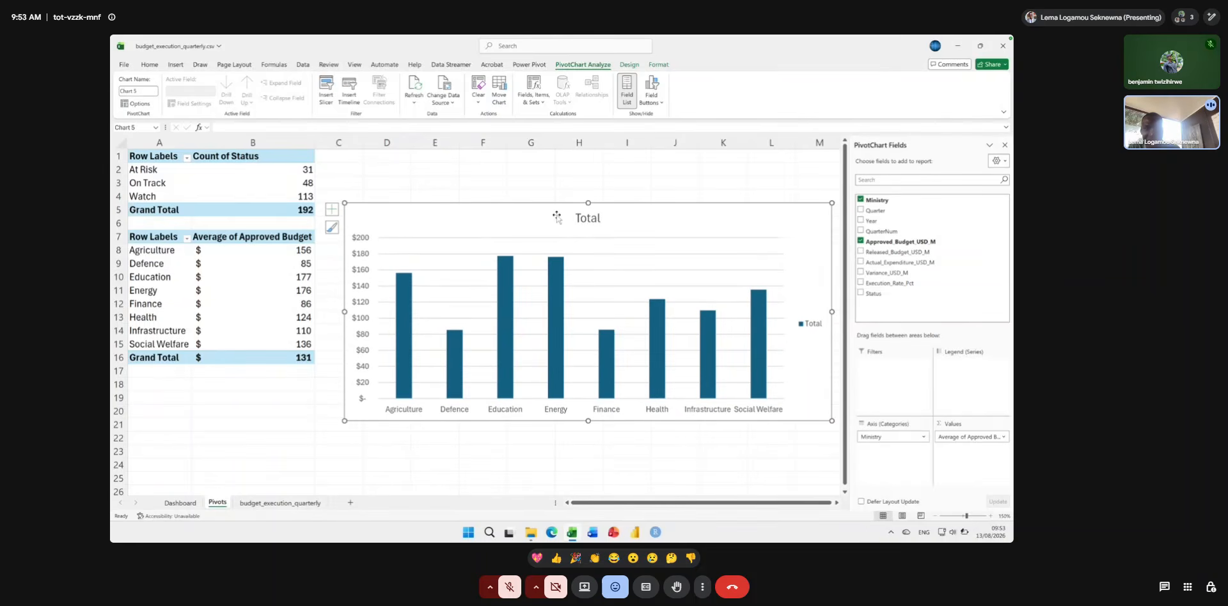
Replace the column chart's title with "Average Approved Budget by Ministry".
click(585, 220)
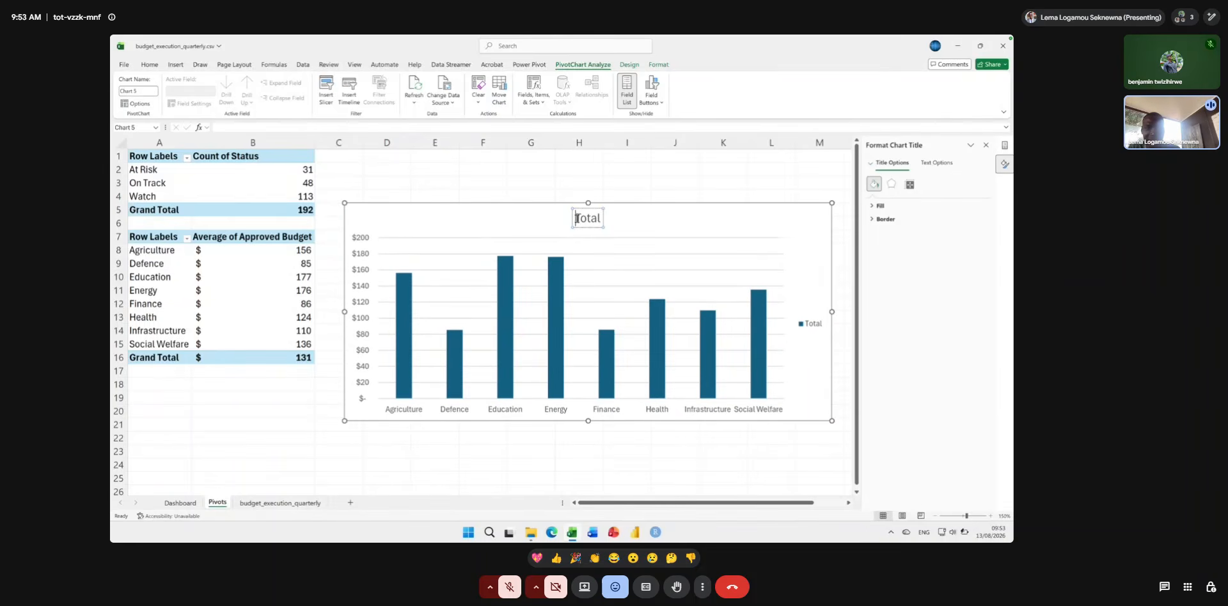
drag(575, 218, 600, 218)
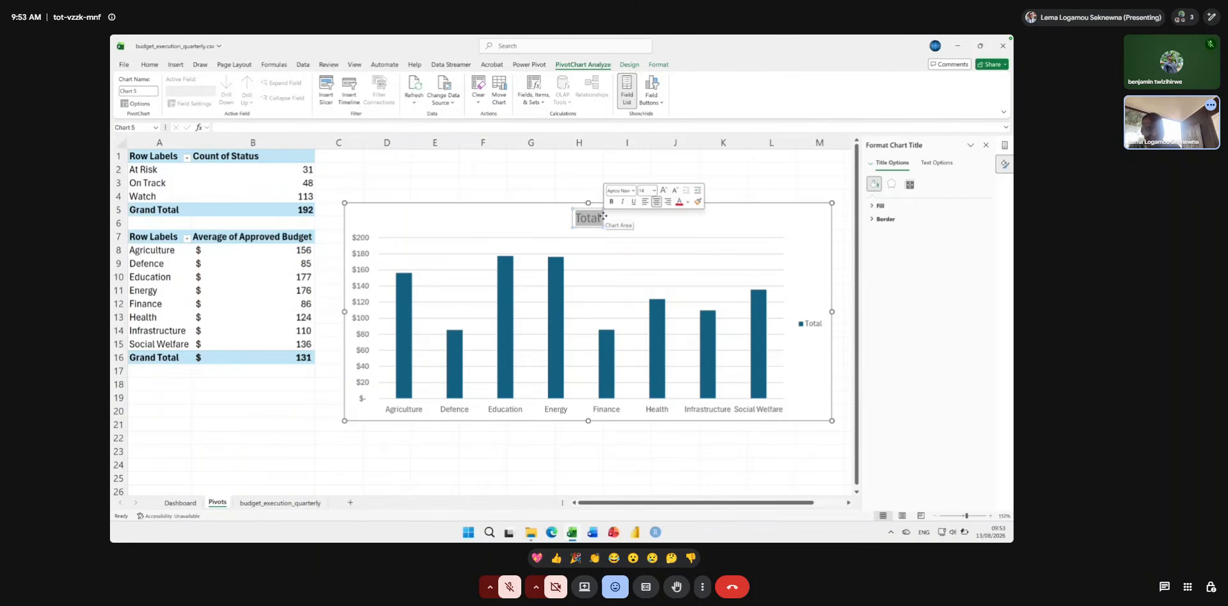
text(Average)
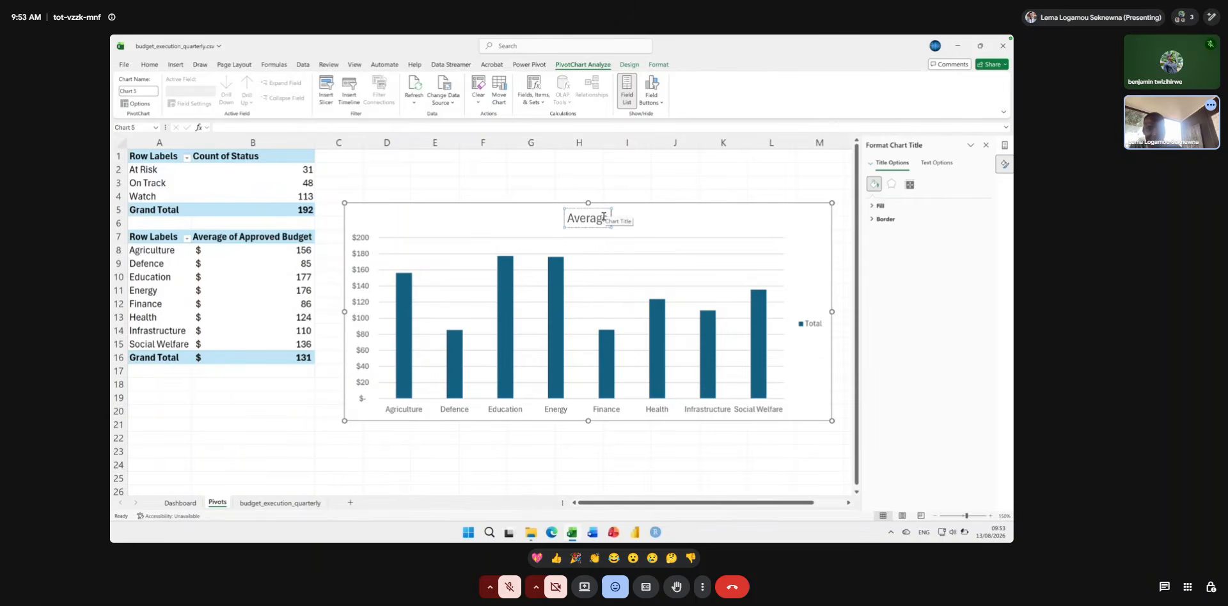
text( Approved)
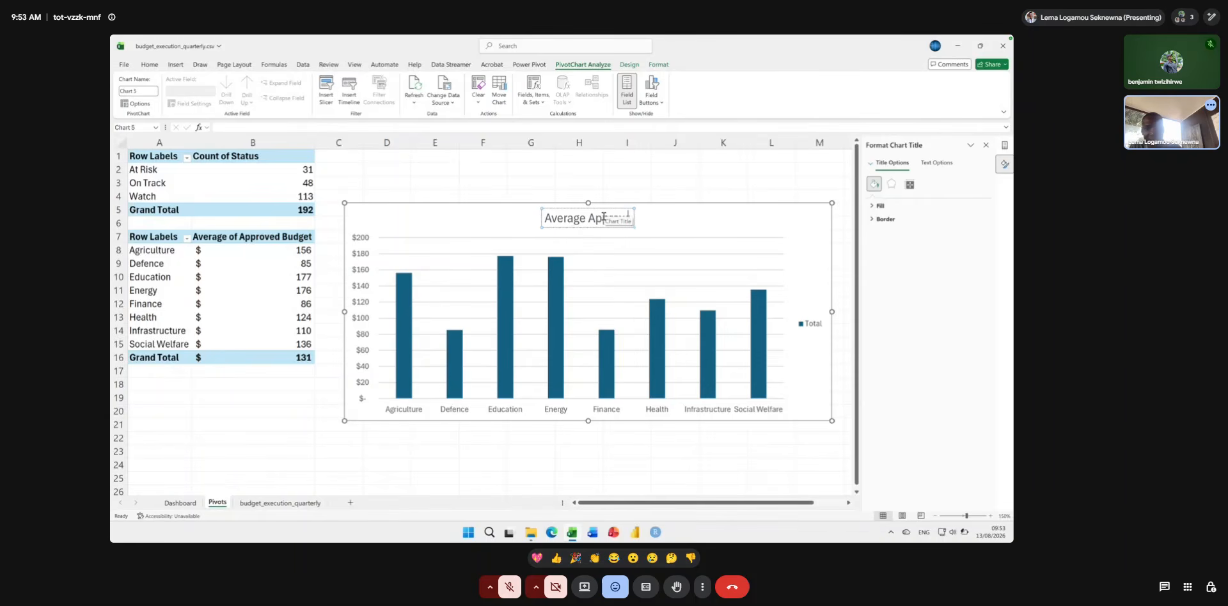
text( Bu)
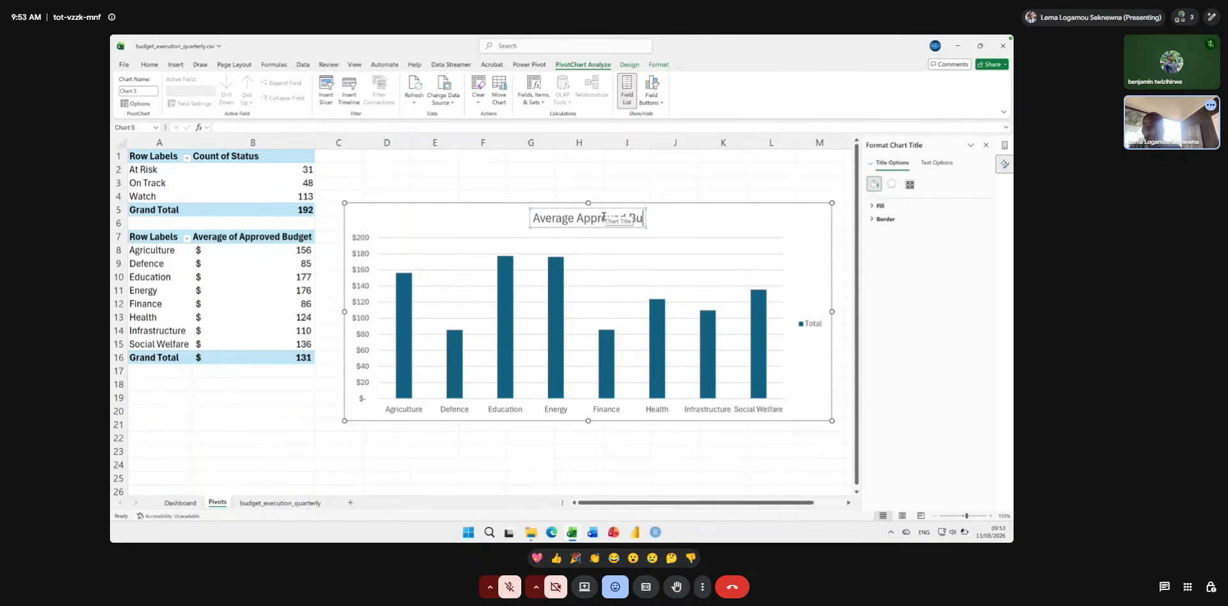
text(dget)
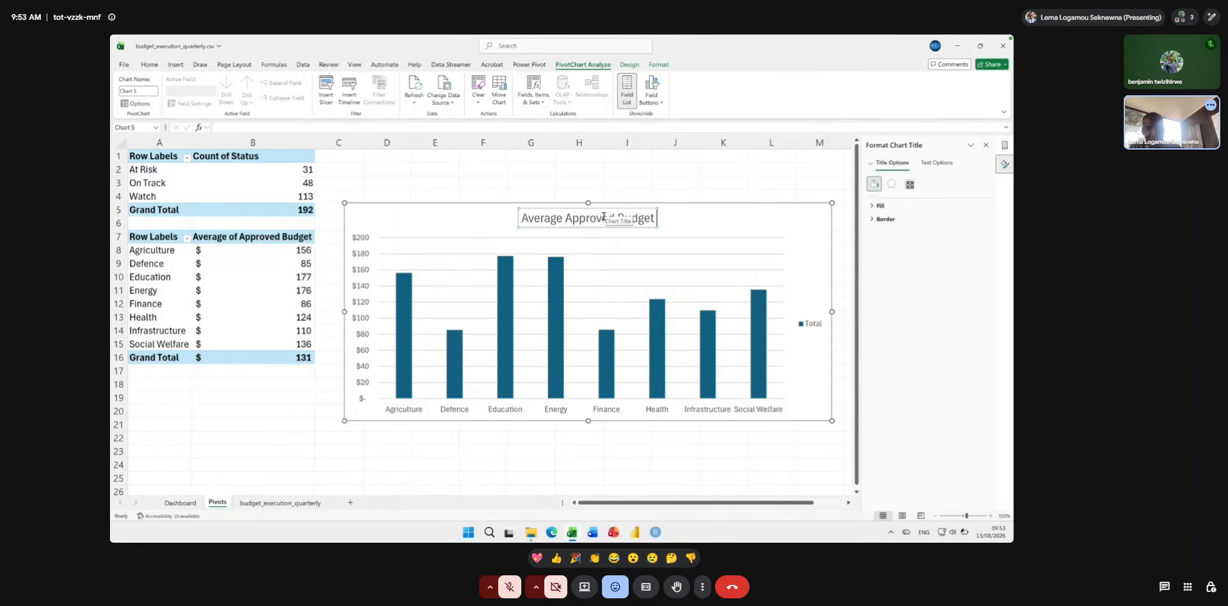
text( by Ministry)
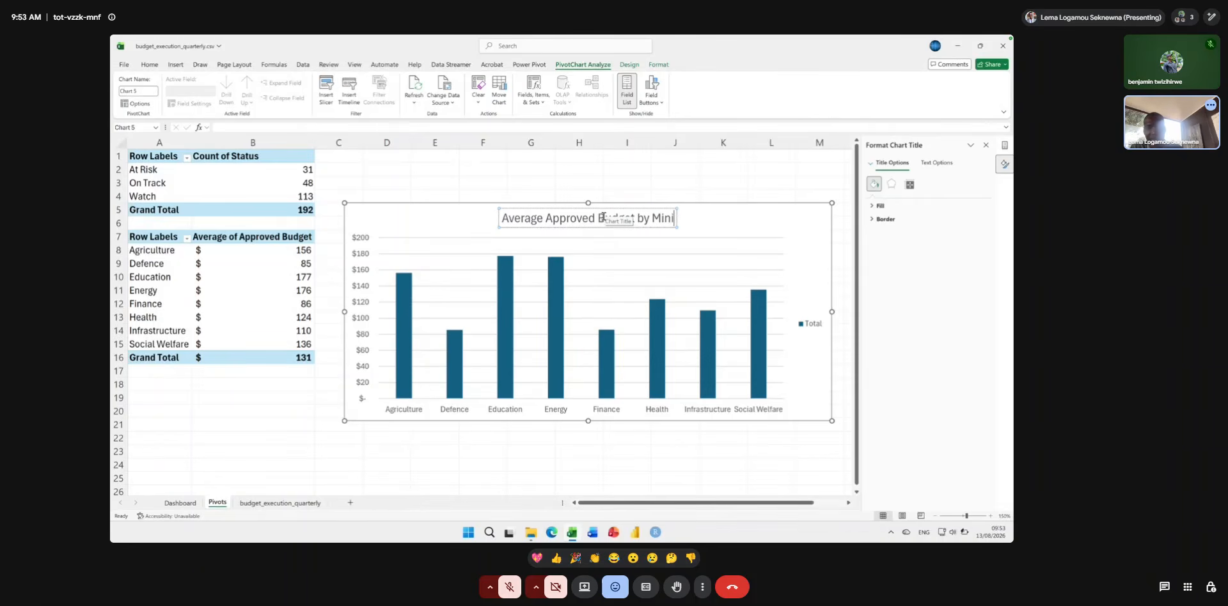
click(701, 220)
Make the entire title of the column chart bold.
click(657, 215)
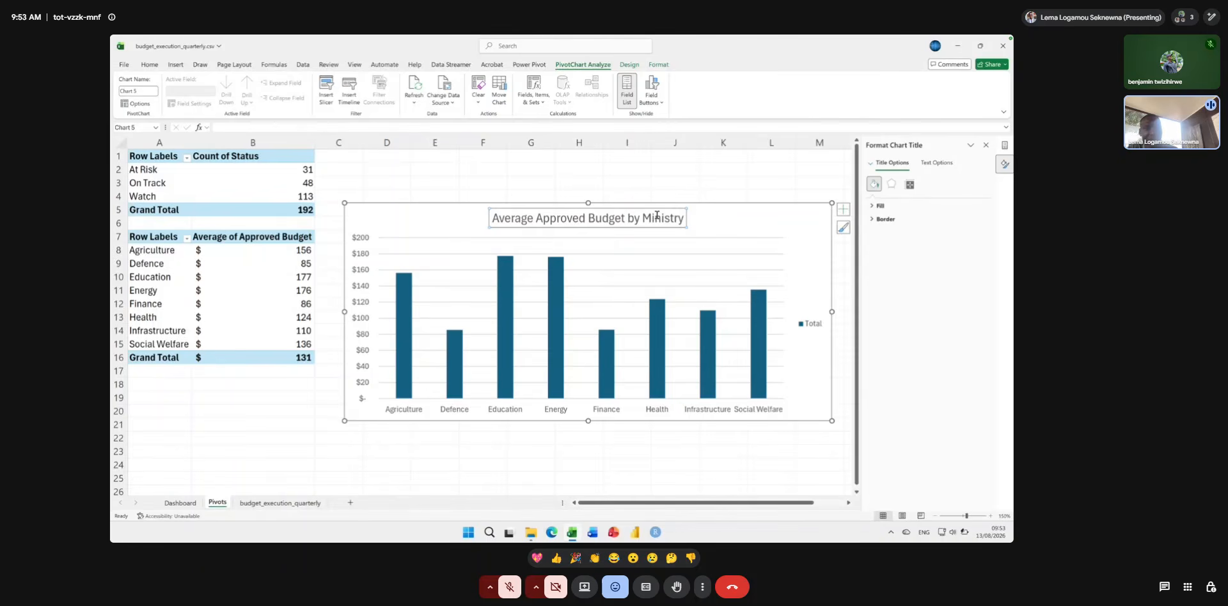
click(648, 217)
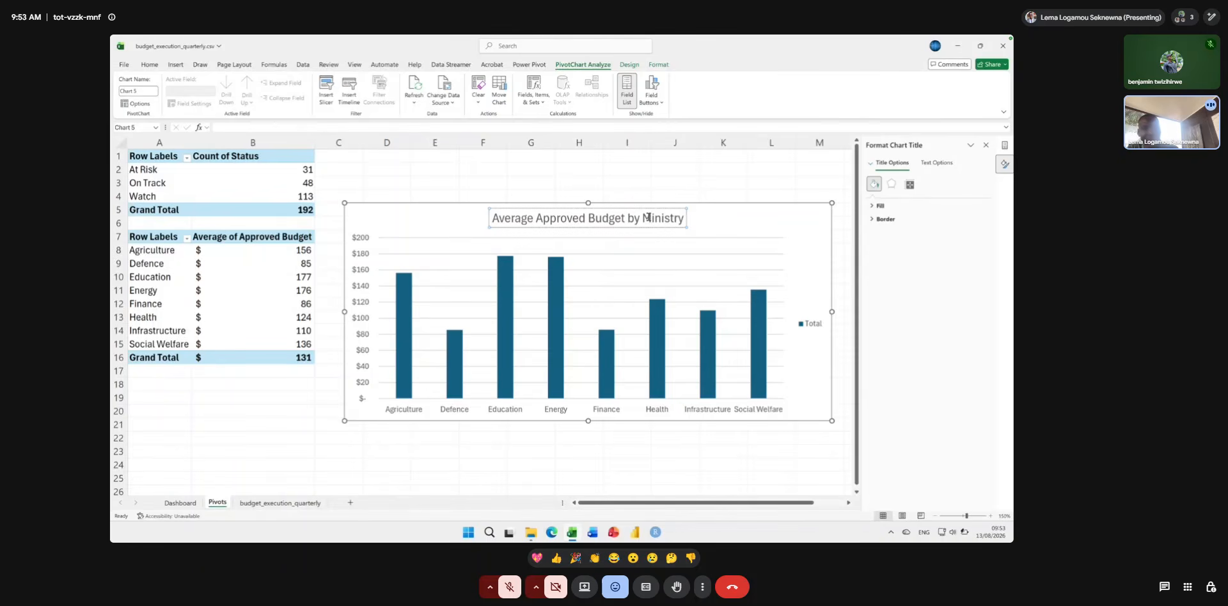
triple_click(649, 217)
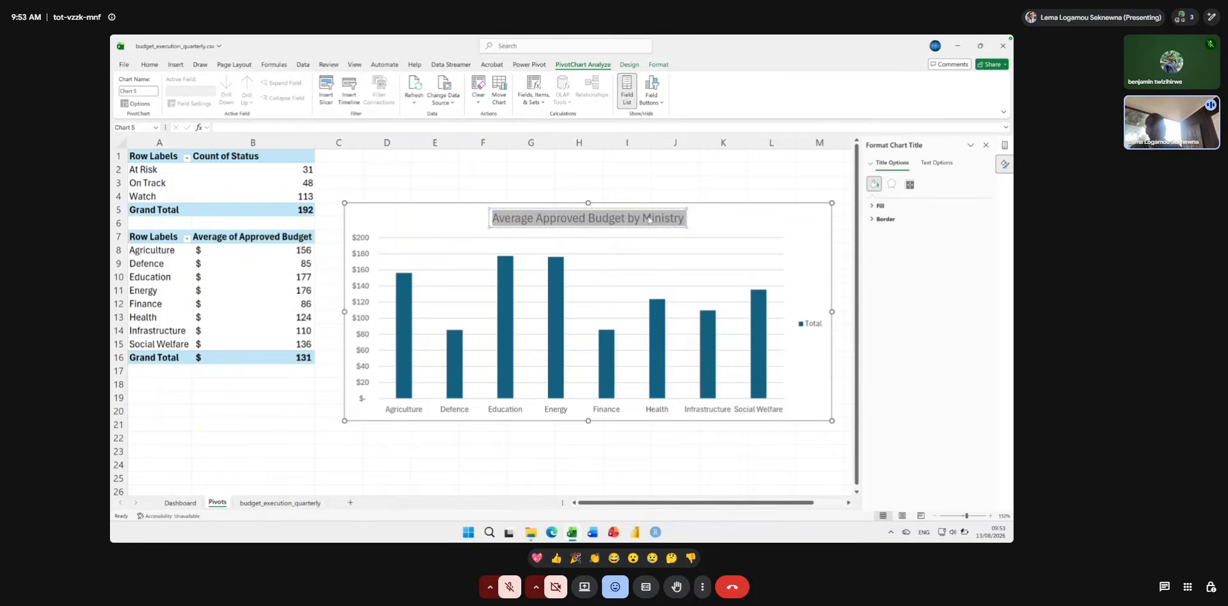
key(ctrl+b)
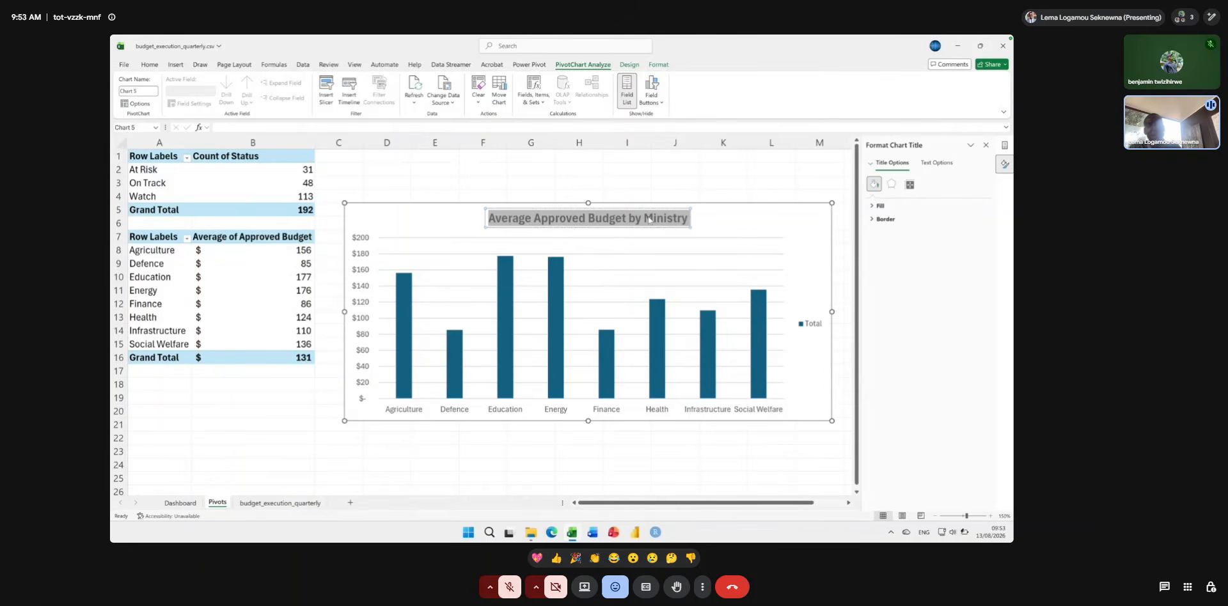
Try italicising the column chart's title, and remove the italics from it again.
key(ctrl+i)
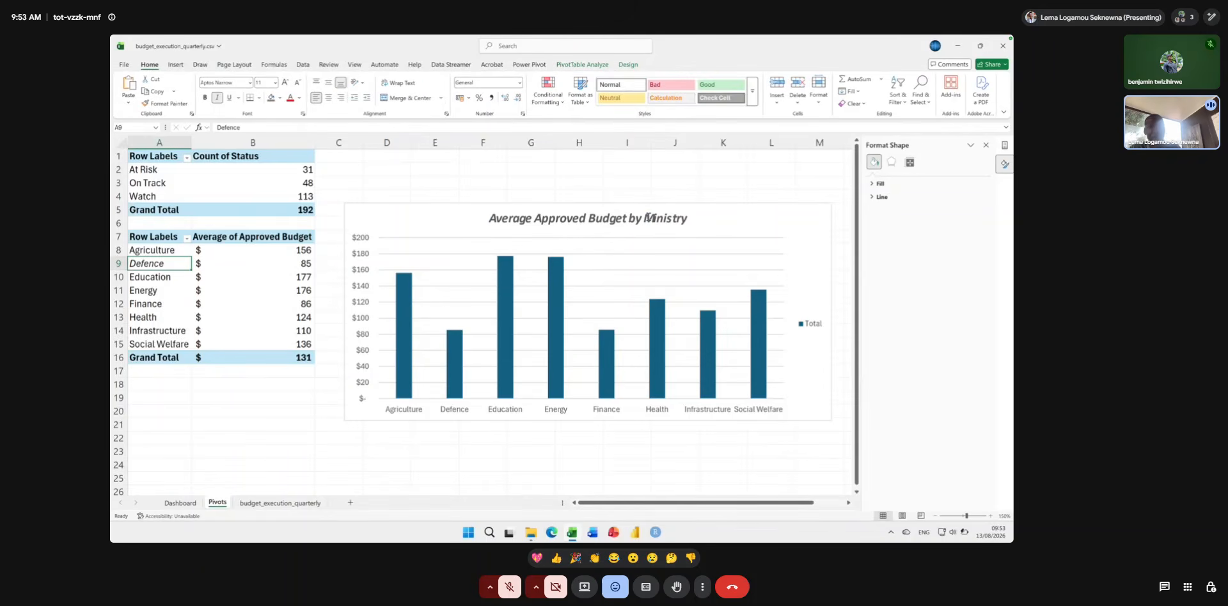
click(649, 218)
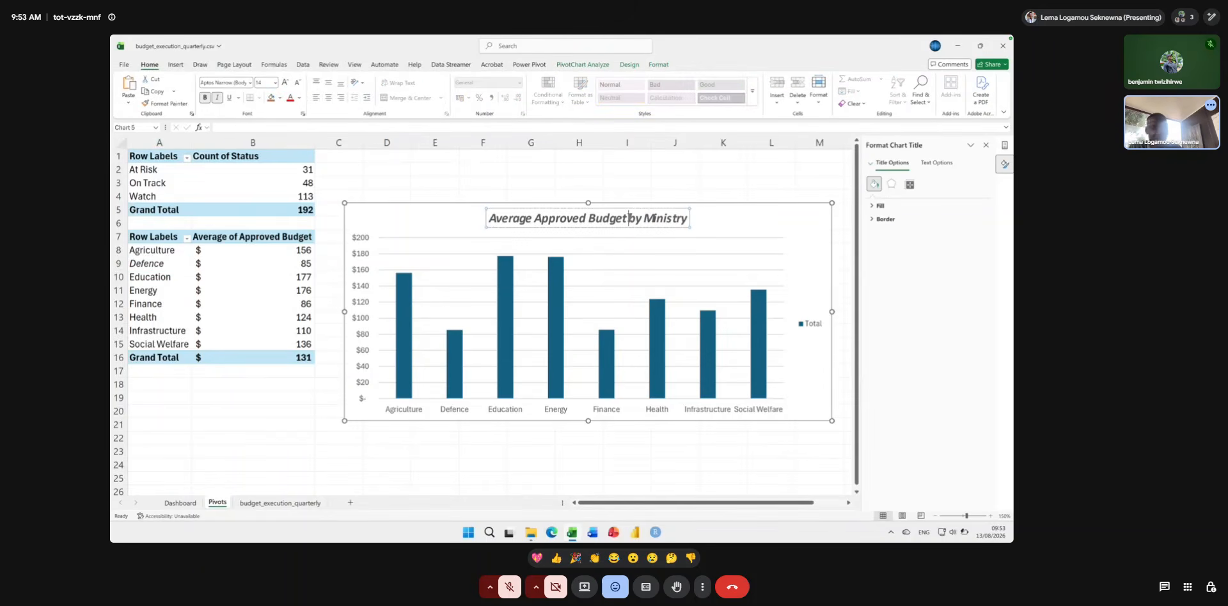
triple_click(628, 219)
key(ctrl+i)
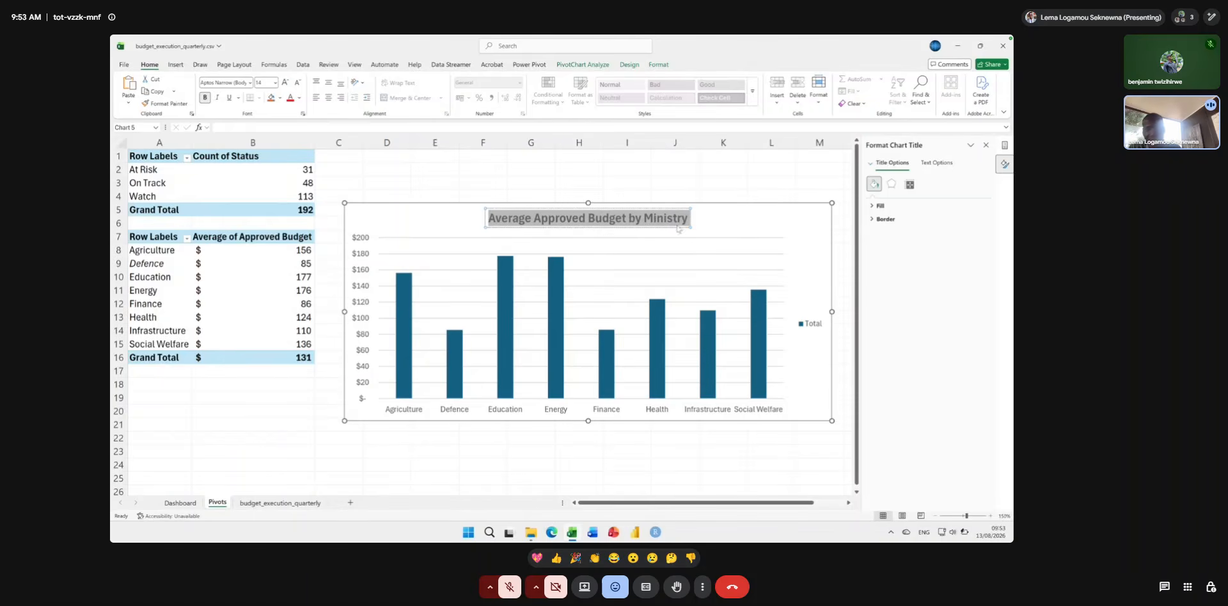
click(732, 220)
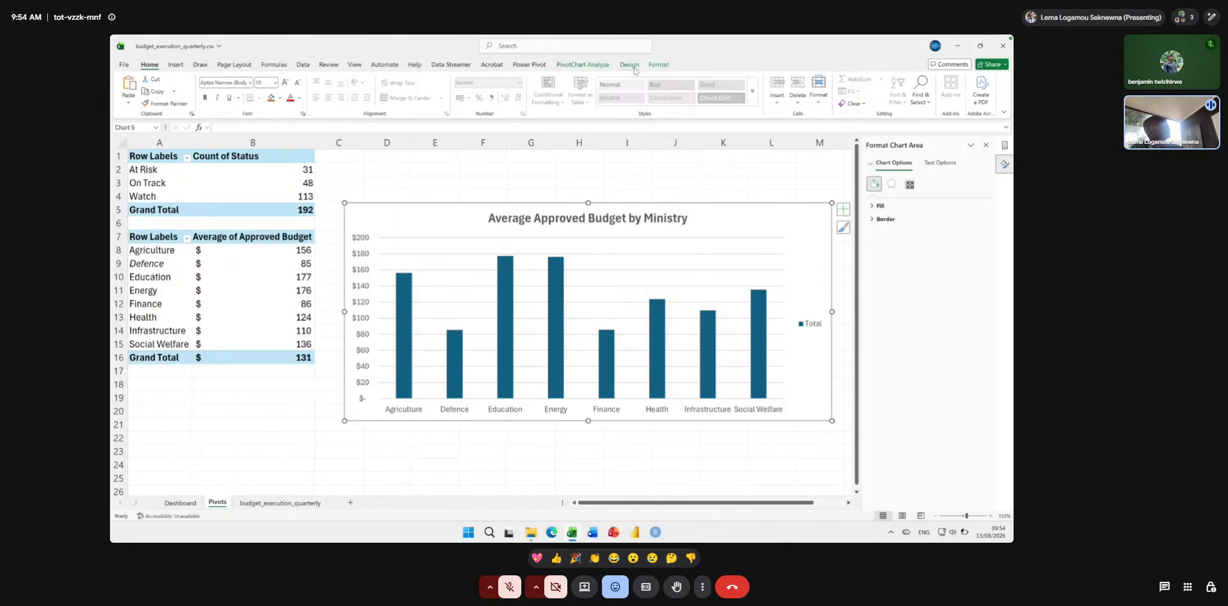
Apply the dark chart style Style 9 to the ministry column chart and close the chart area formatting options.
key(super+plus)
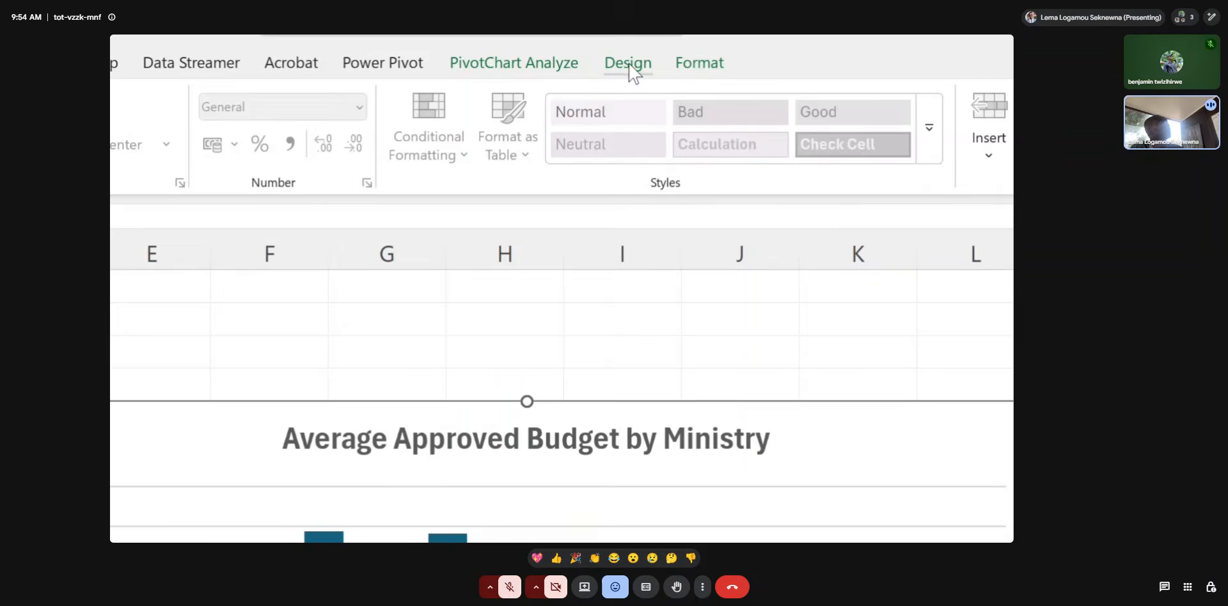
click(629, 64)
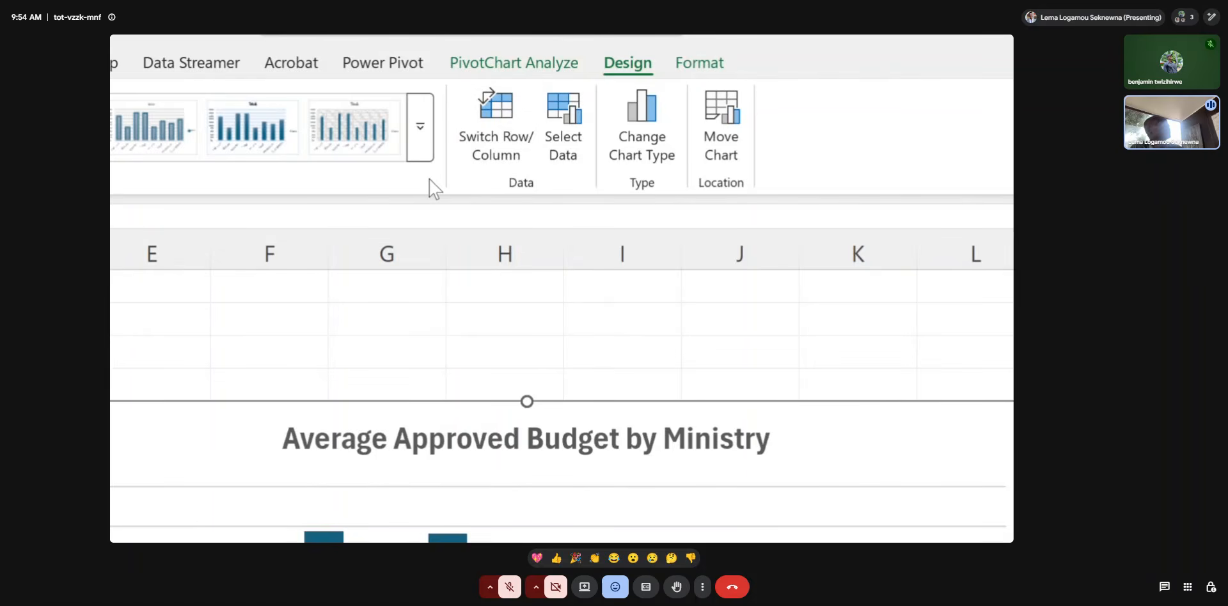
key(super+Escape)
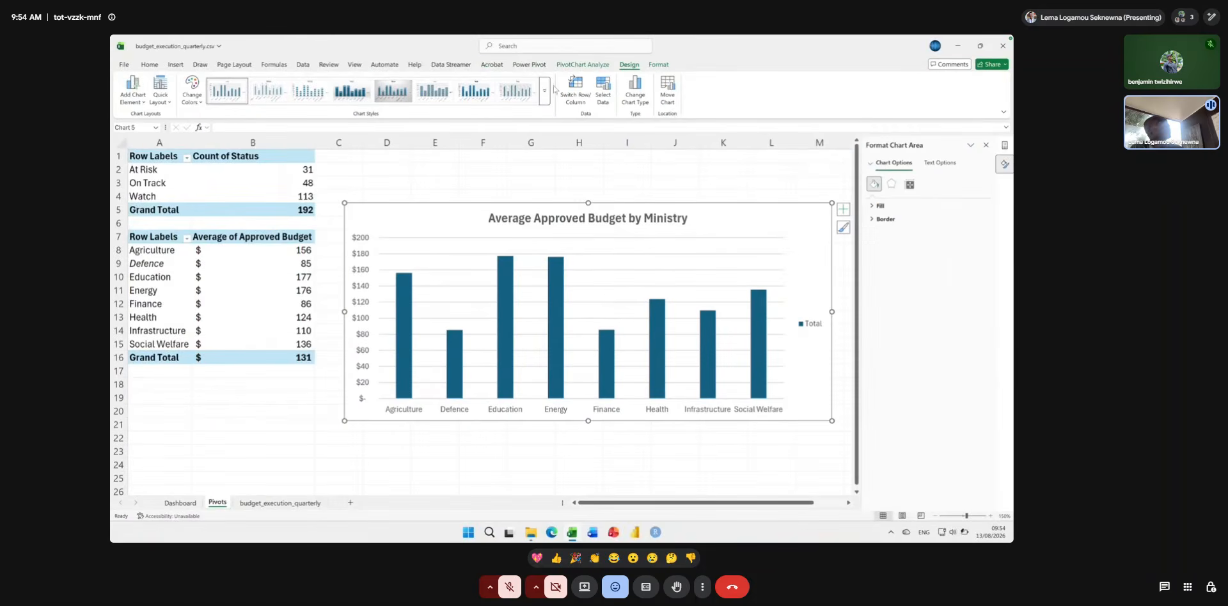
click(545, 91)
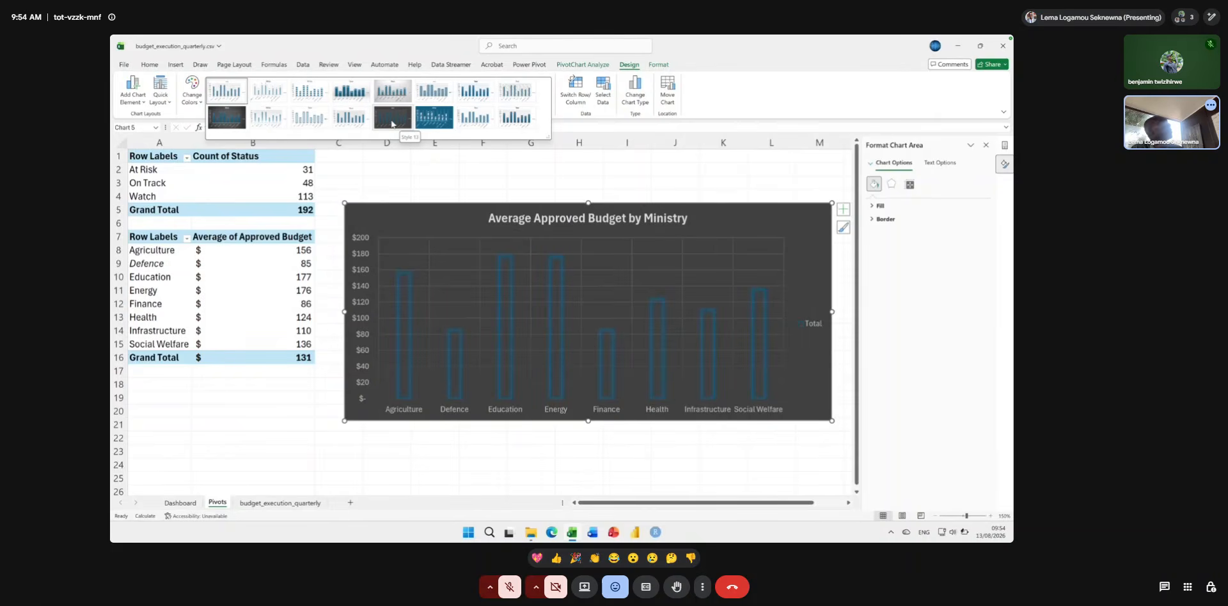
click(219, 117)
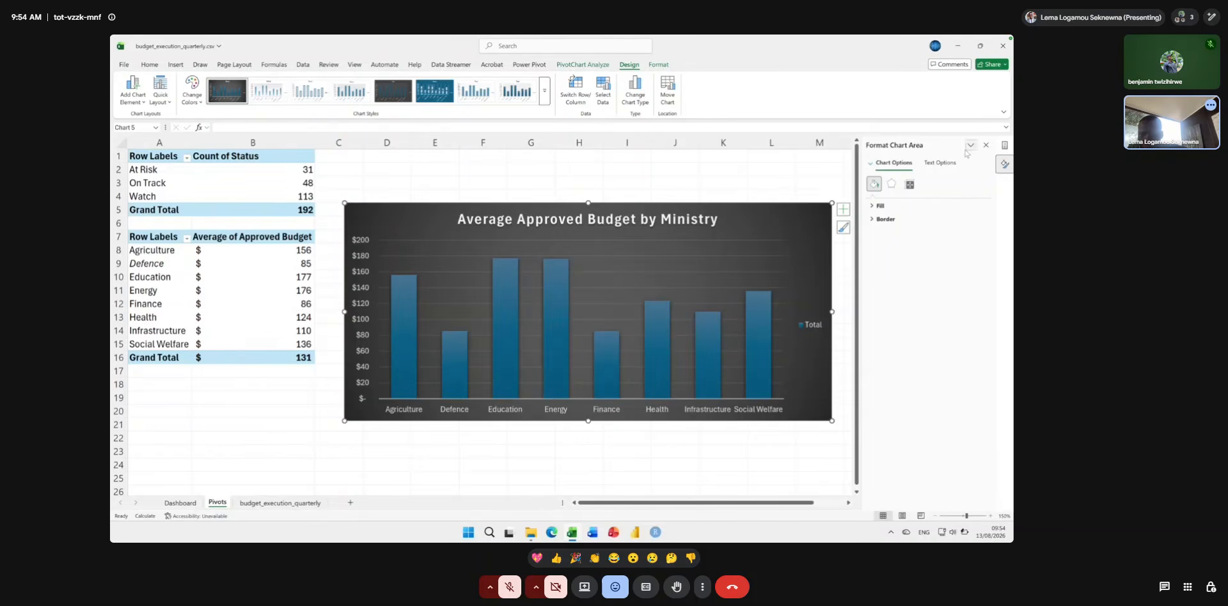
click(985, 145)
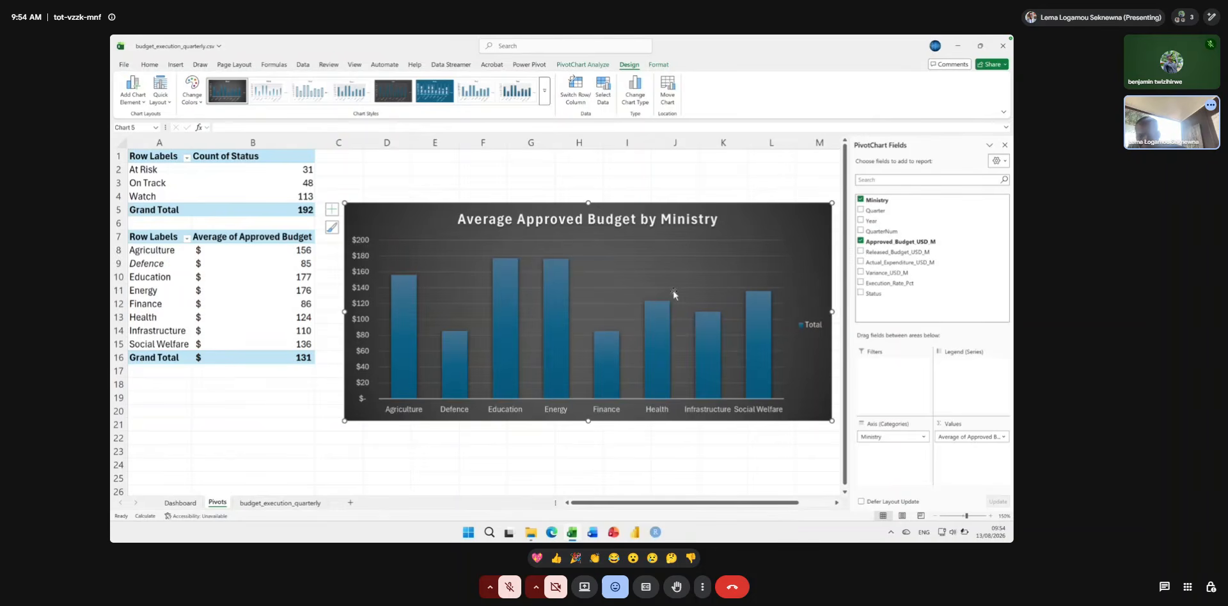
Add data labels to the columns of the average approved budget chart.
mouse_move(552, 297)
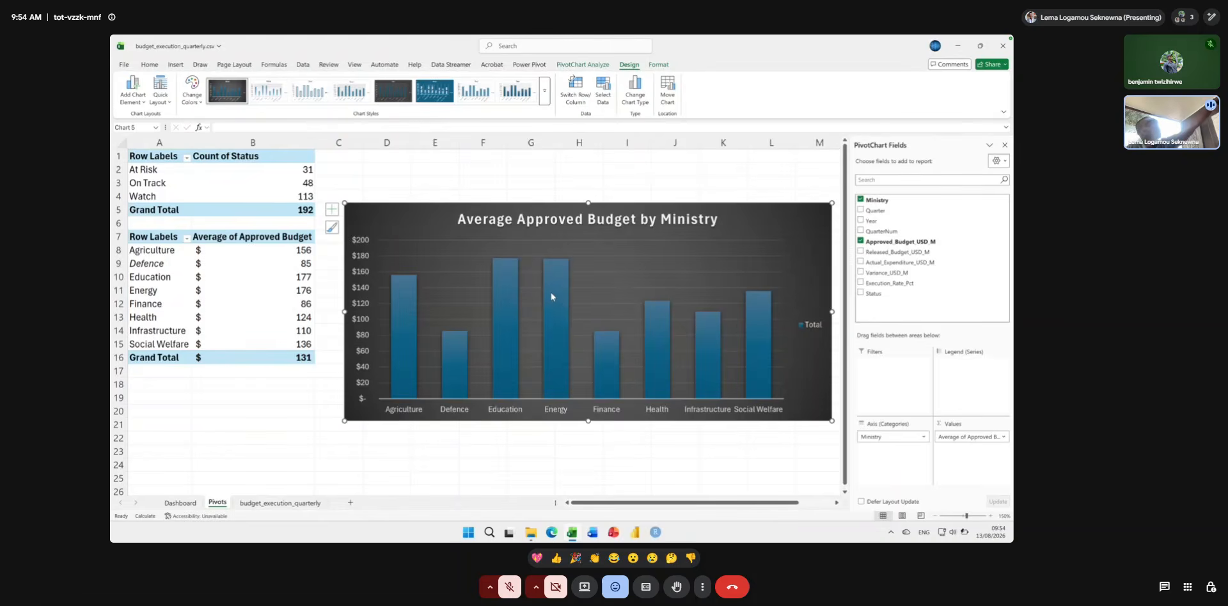
right_click(552, 296)
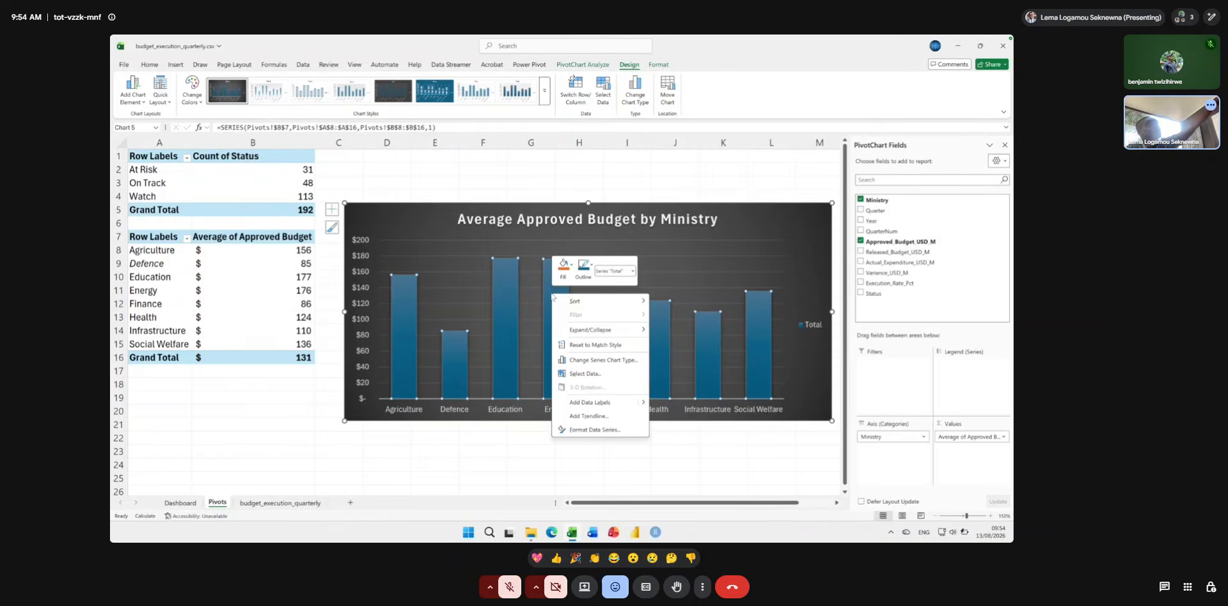
click(618, 402)
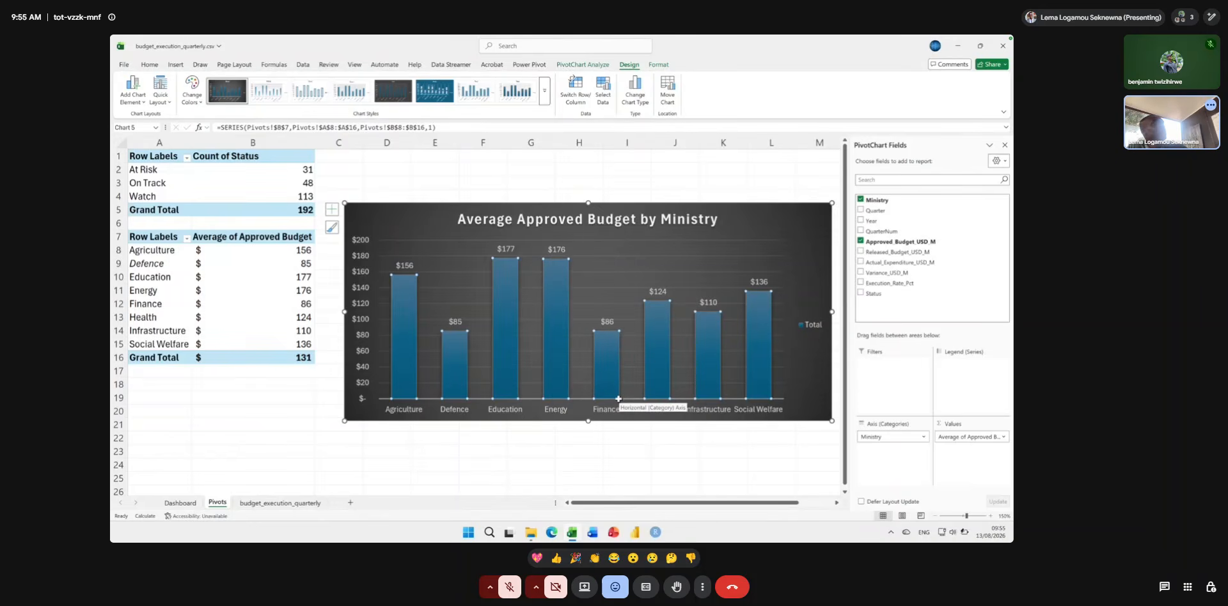
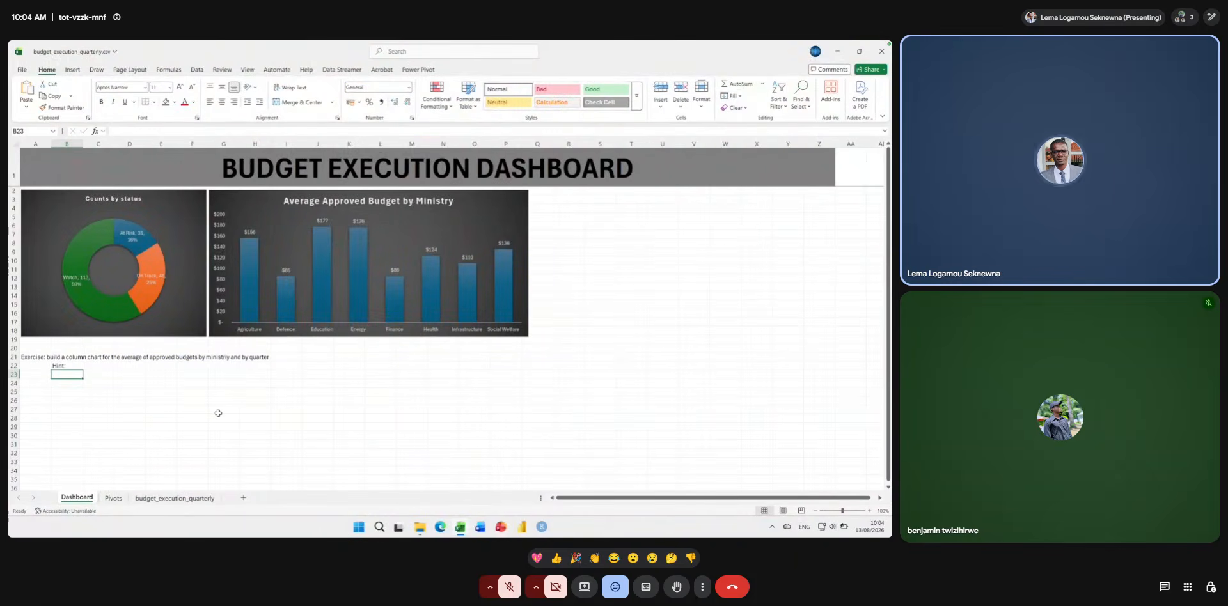
mouse_move(830, 361)
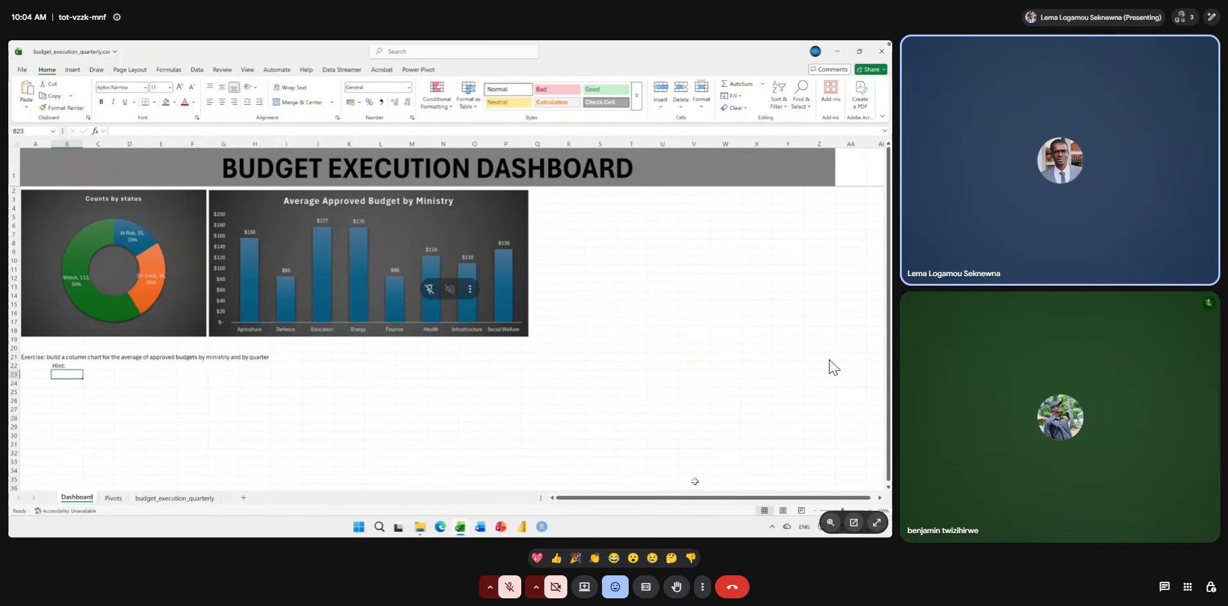
click(877, 523)
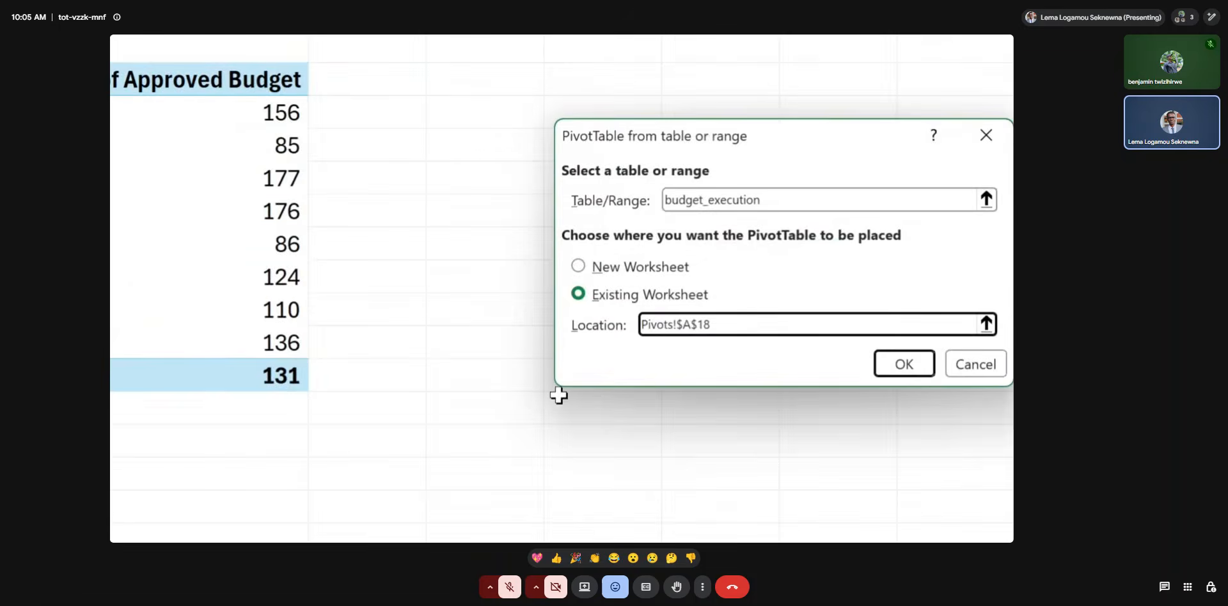
Create a PivotTable from budget_execution at Pivots!A18 with Ministry as rows, QuarterNum as columns and Approved_Budget_USD_M as values.
click(881, 366)
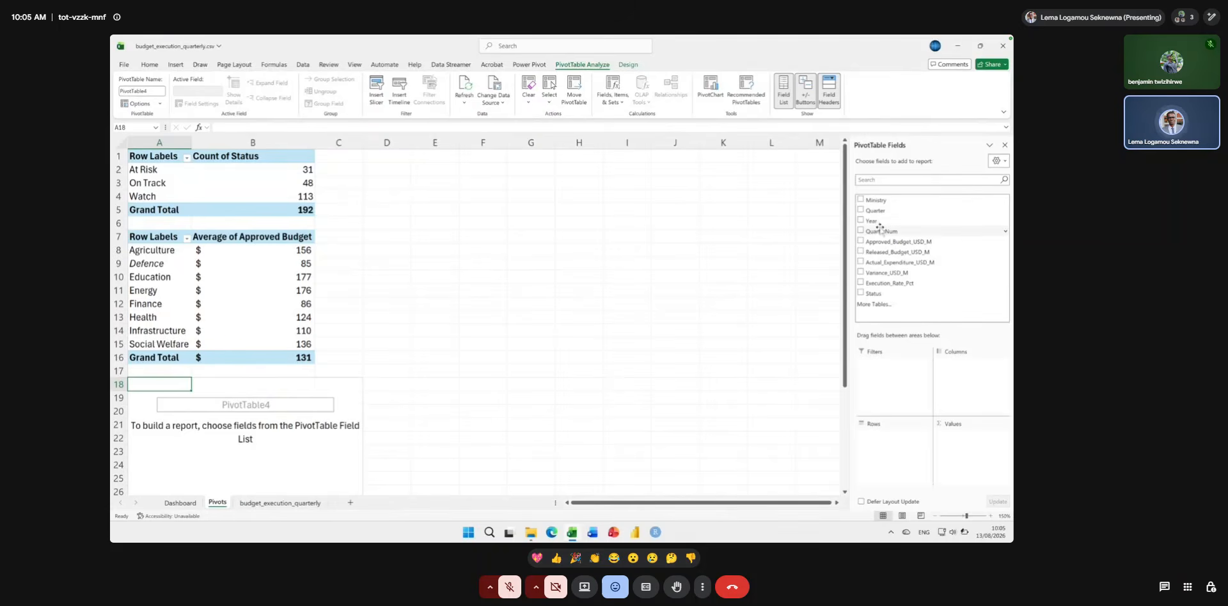
drag(876, 200, 882, 447)
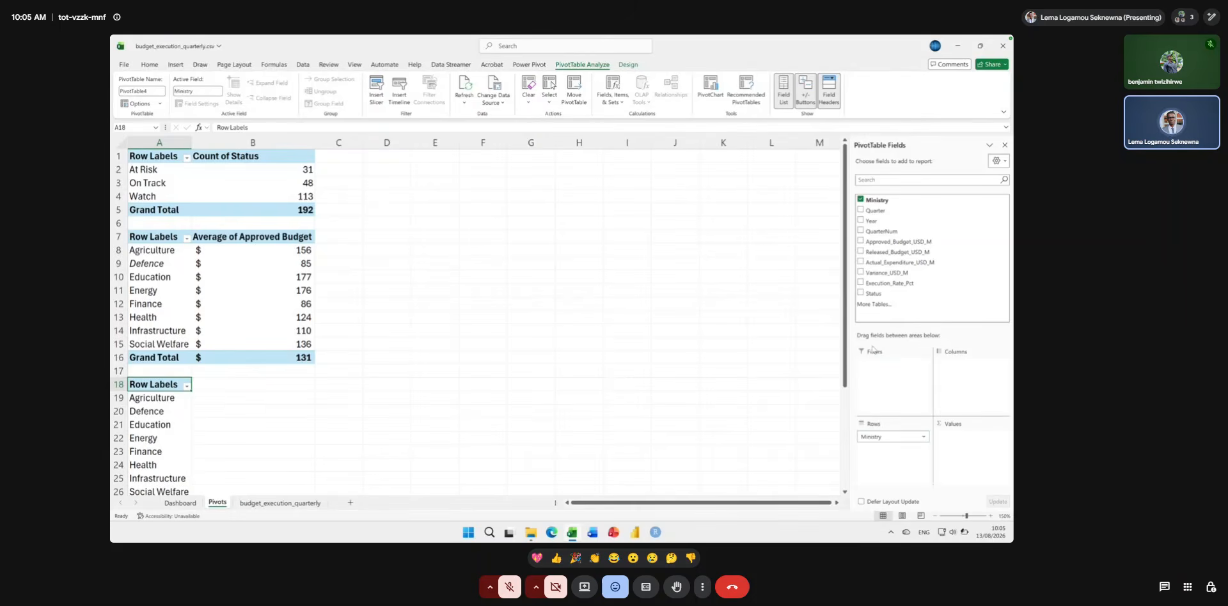
drag(881, 231, 967, 377)
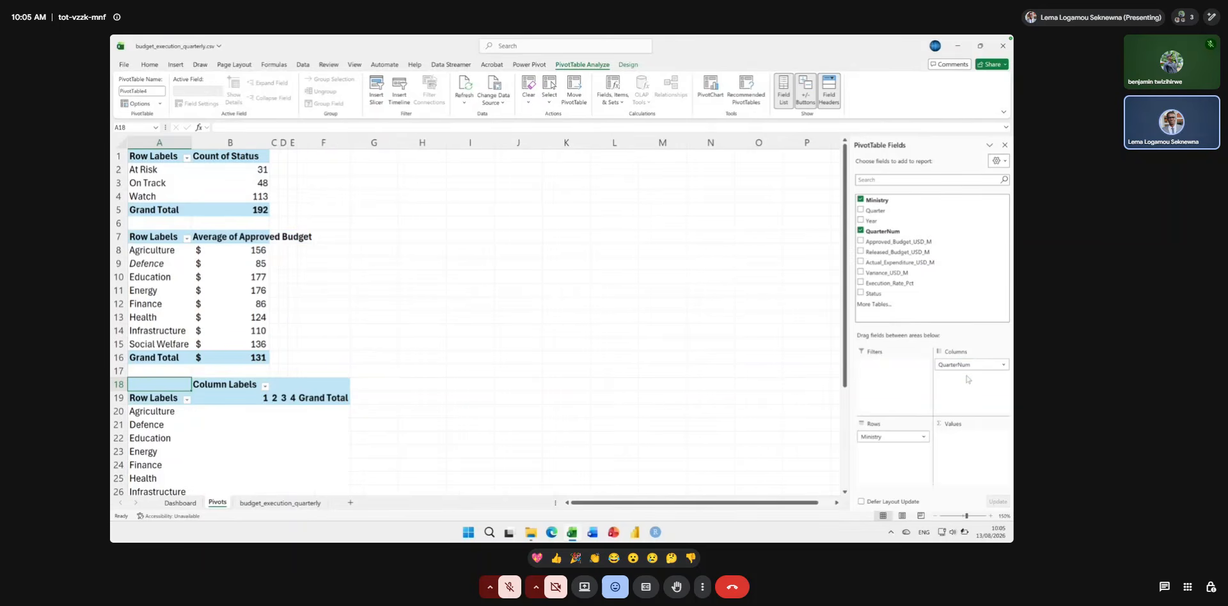
drag(898, 241, 970, 450)
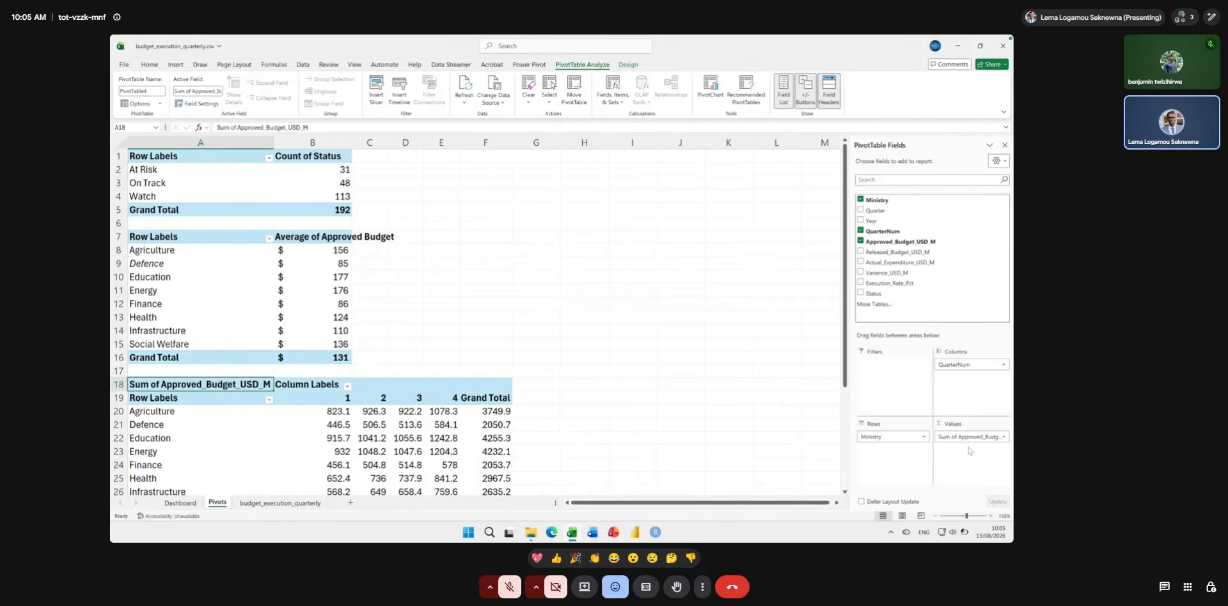
Summarize the new PivotTable's Approved_Budget_USD_M values by Average instead of Sum.
click(970, 437)
click(965, 435)
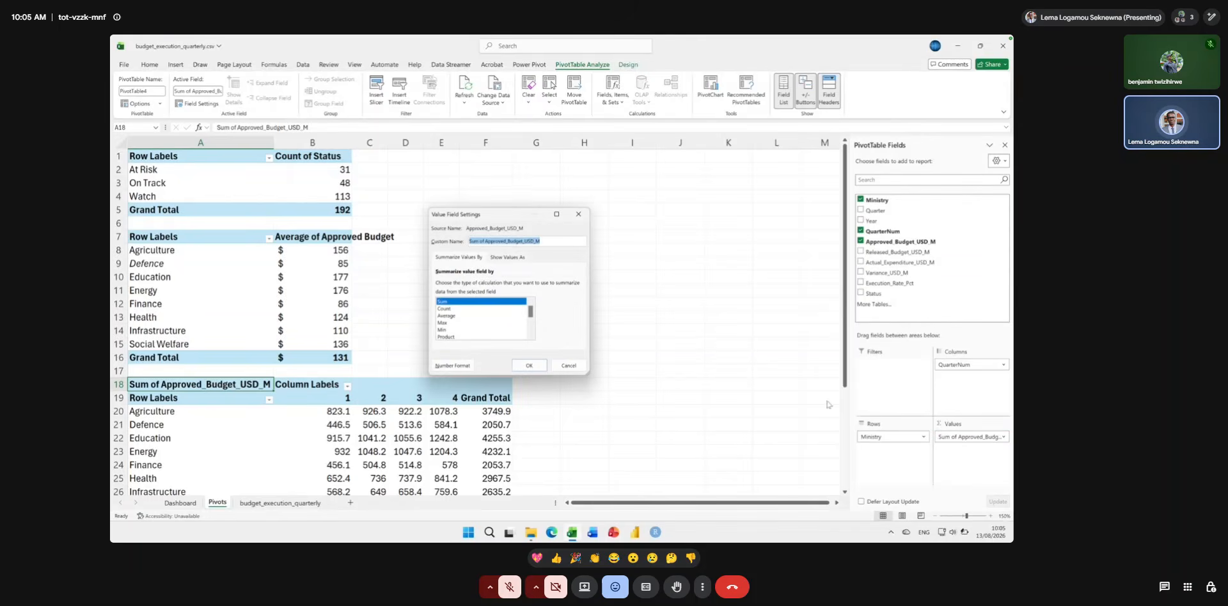
click(487, 316)
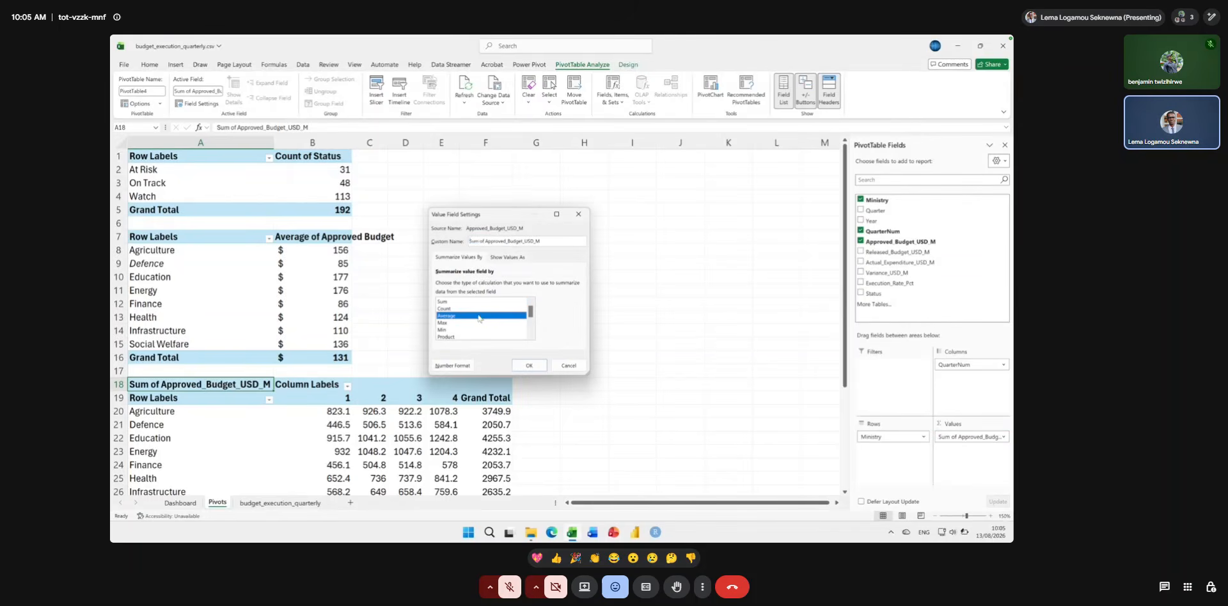
click(536, 364)
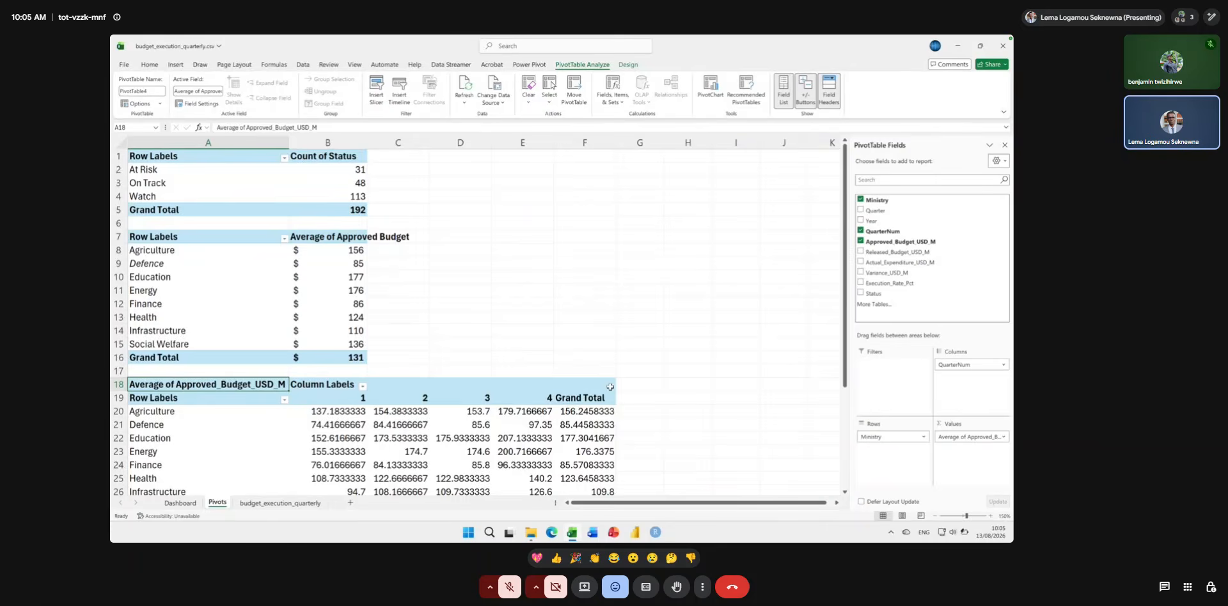
Copy the currency formatting of Agriculture's average in B8 onto the ministry-by-quarter values in B20:F27 with Format Painter.
scroll(610, 387, down, 2)
scroll(610, 387, down, 1)
scroll(610, 387, right, 3)
scroll(611, 387, left, 3)
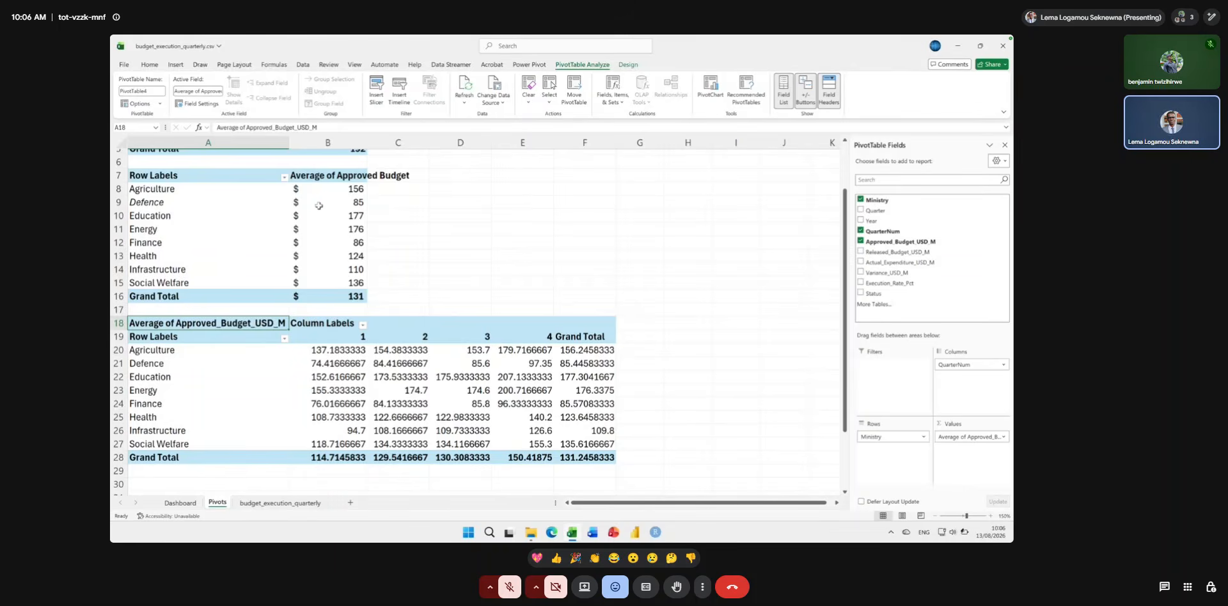
click(304, 189)
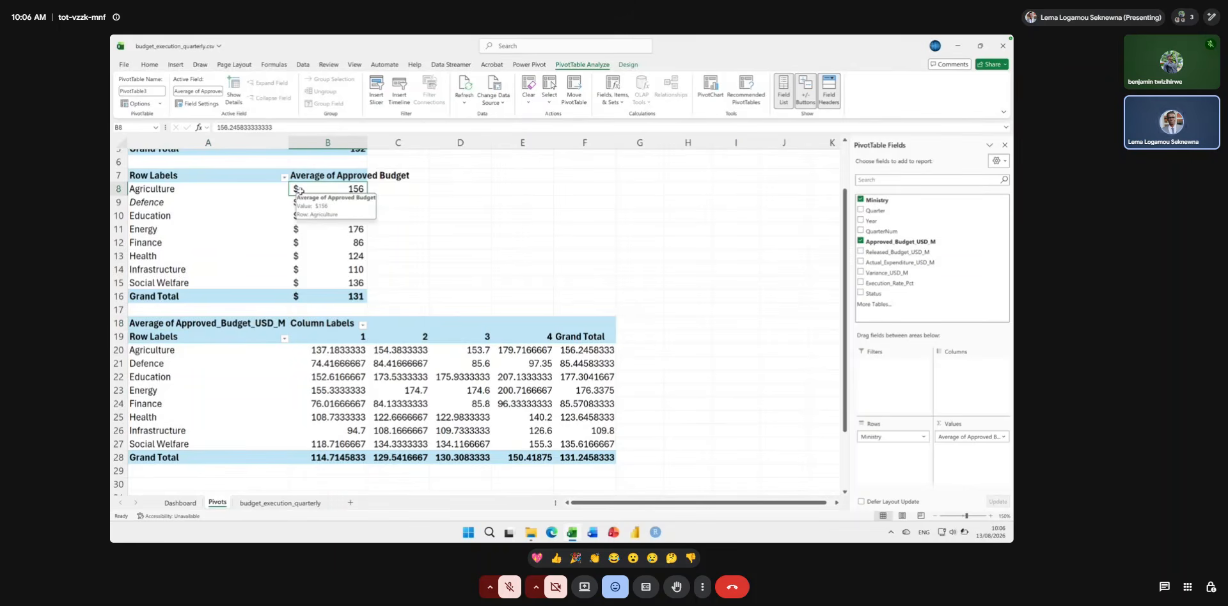
click(150, 65)
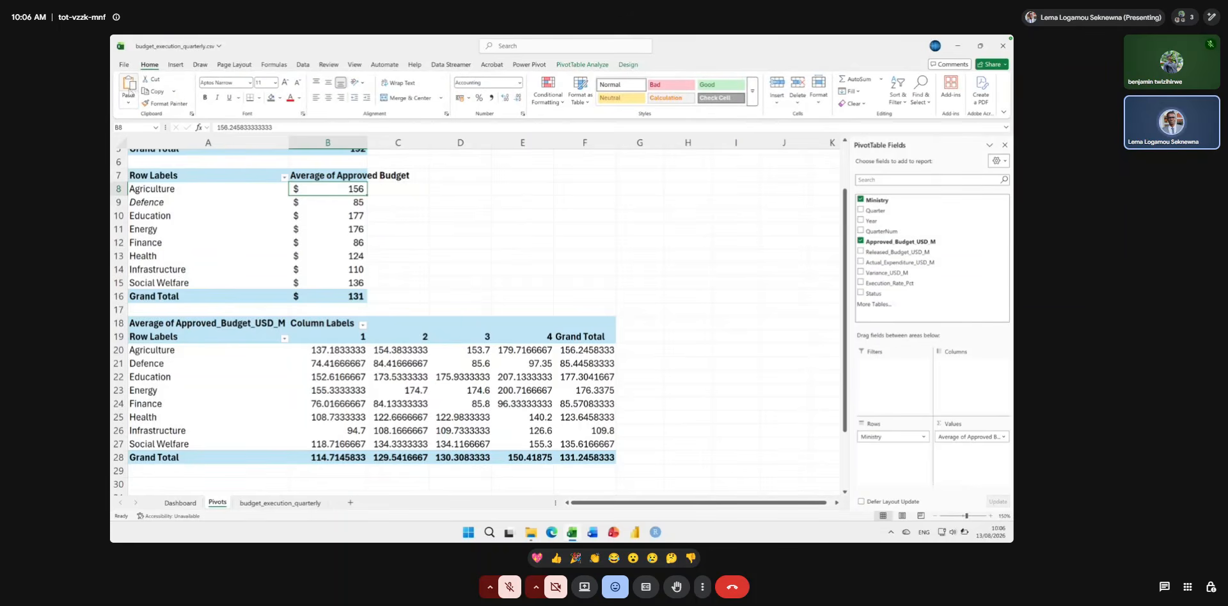
click(164, 104)
mouse_move(330, 350)
mouse_down()
mouse_move(473, 365)
mouse_move(556, 442)
mouse_move(582, 443)
mouse_up()
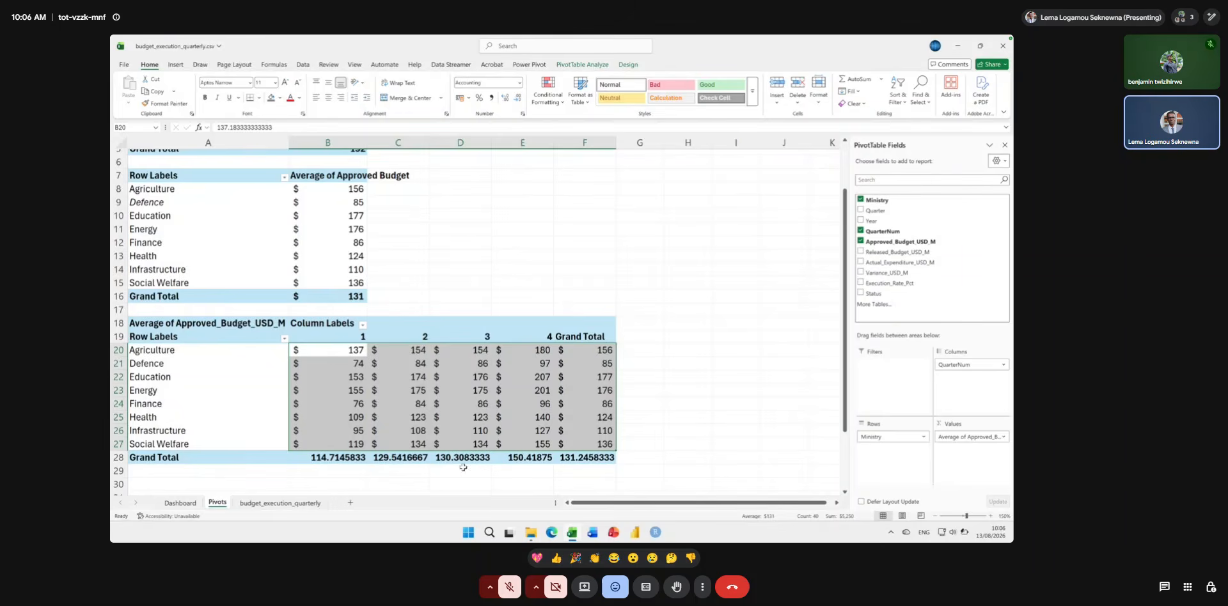
Copy the formatting of the ministry pivot's Grand Total in B16 onto the quarterly pivot's Grand Total row, B28:F28.
click(325, 297)
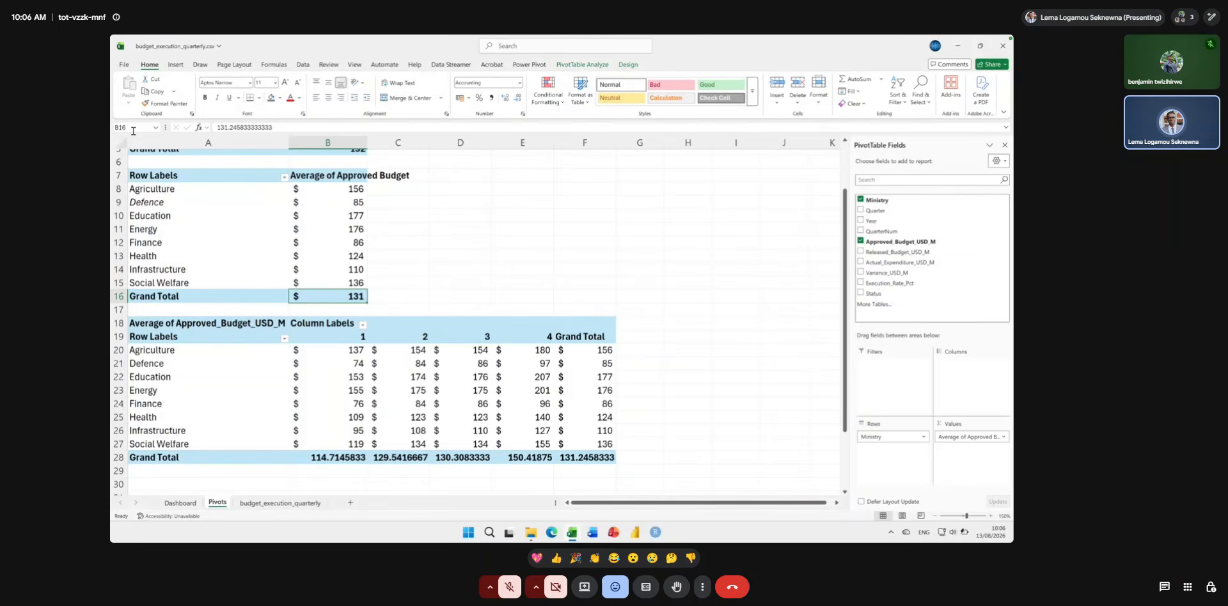
click(151, 106)
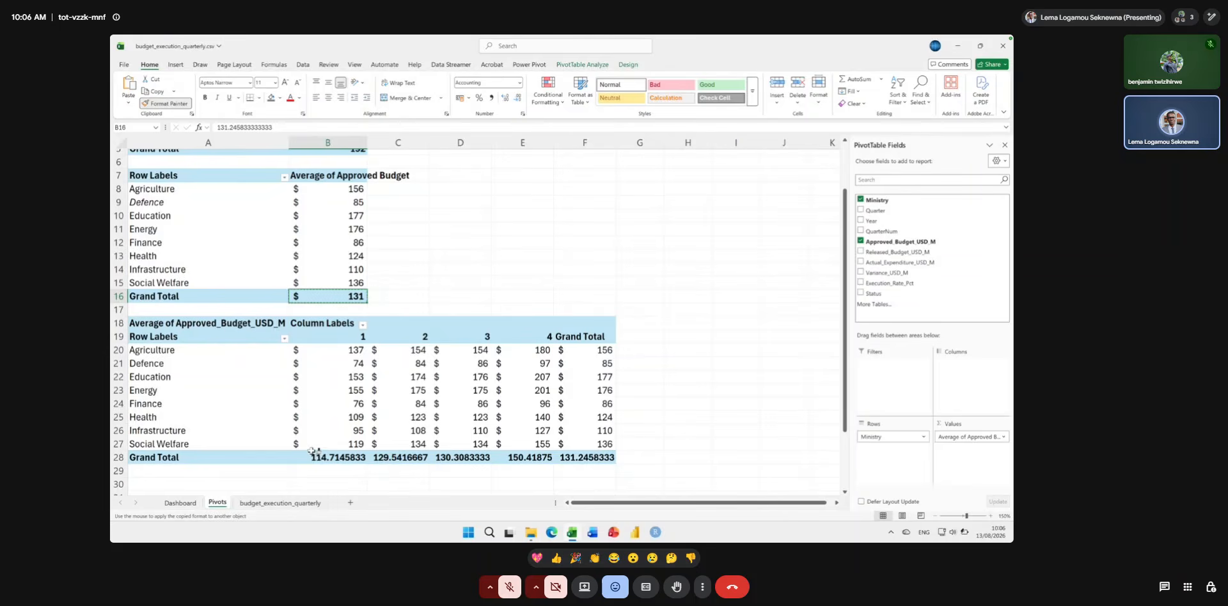
mouse_move(311, 454)
mouse_down()
mouse_move(425, 430)
mouse_move(537, 432)
mouse_move(581, 441)
mouse_move(584, 461)
mouse_up()
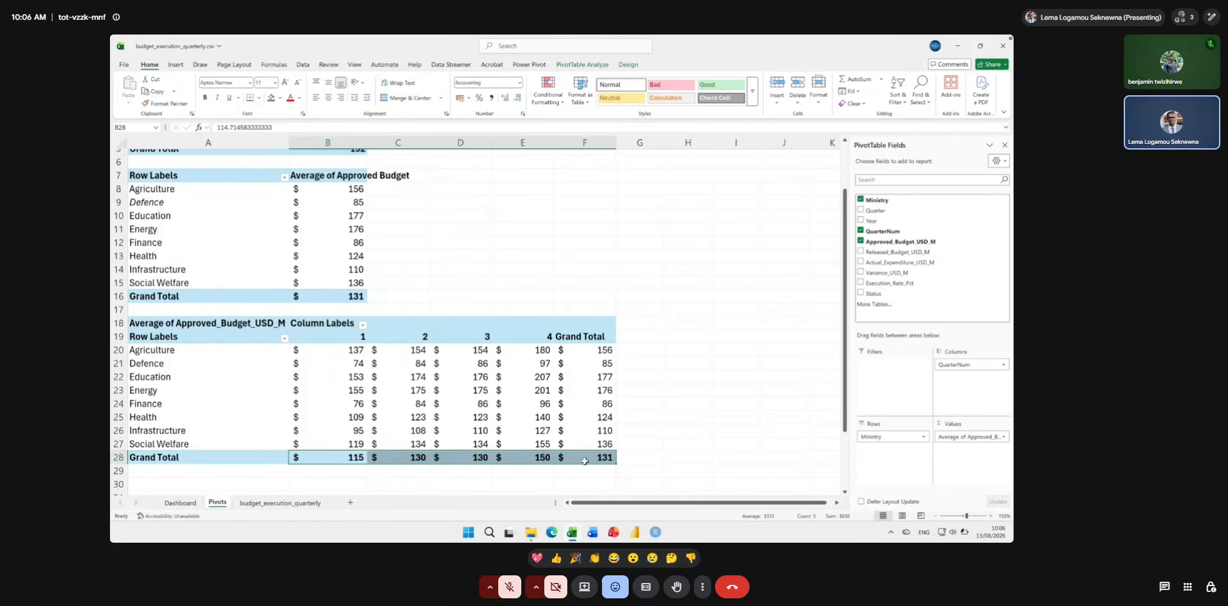
click(521, 412)
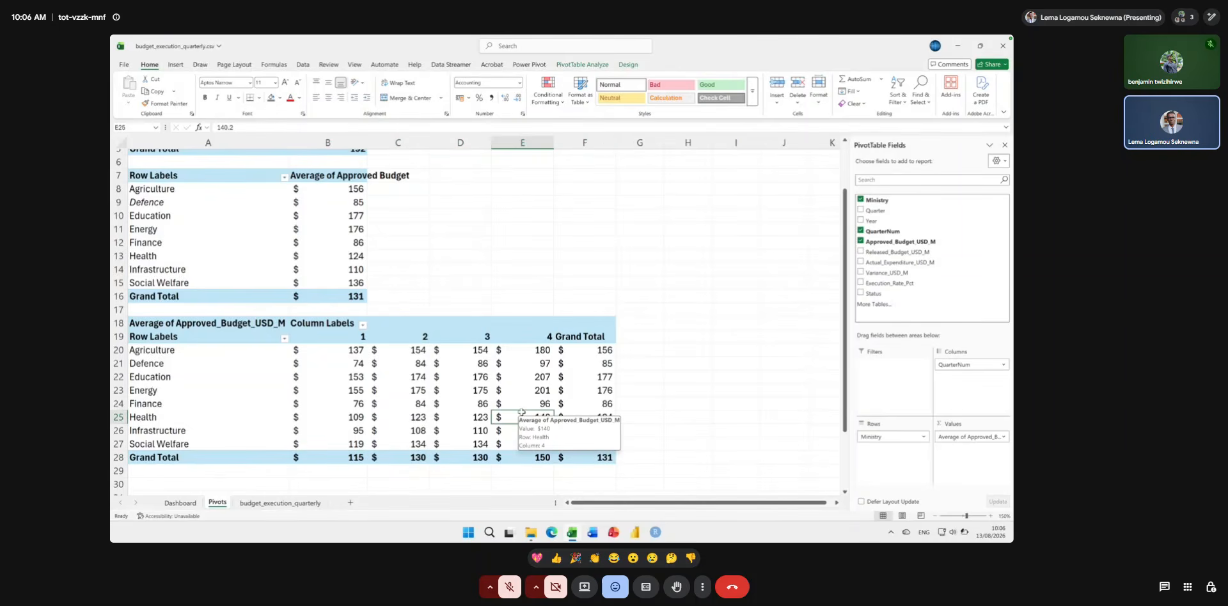
Insert a Clustered Column PivotChart based on the ministry-by-quarter PivotTable.
click(155, 332)
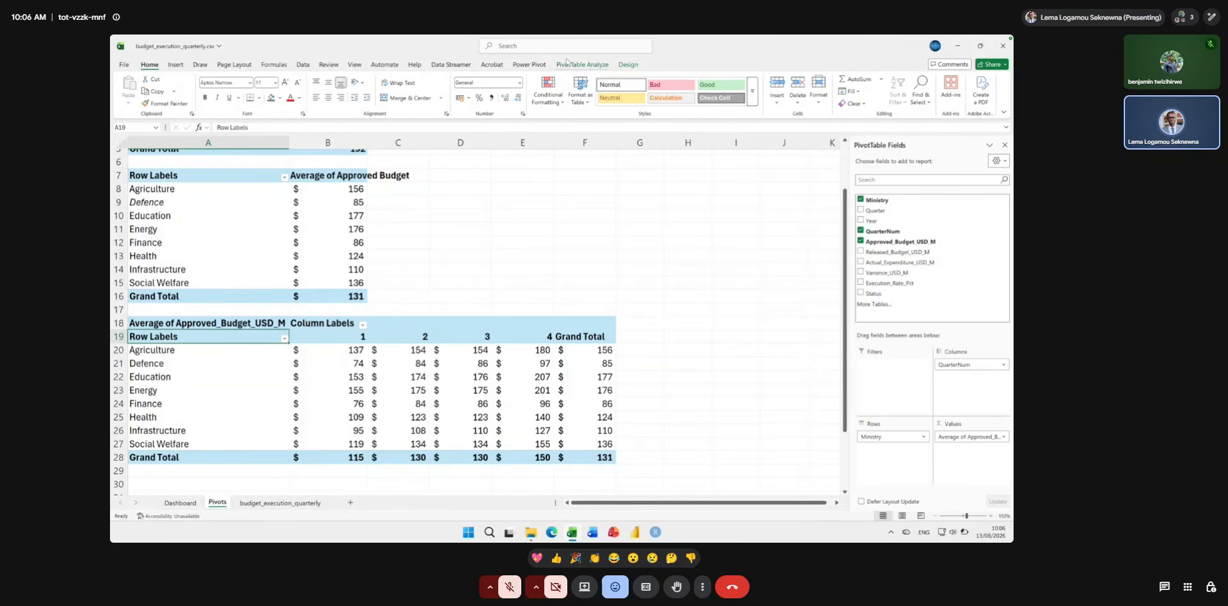
click(570, 65)
click(711, 89)
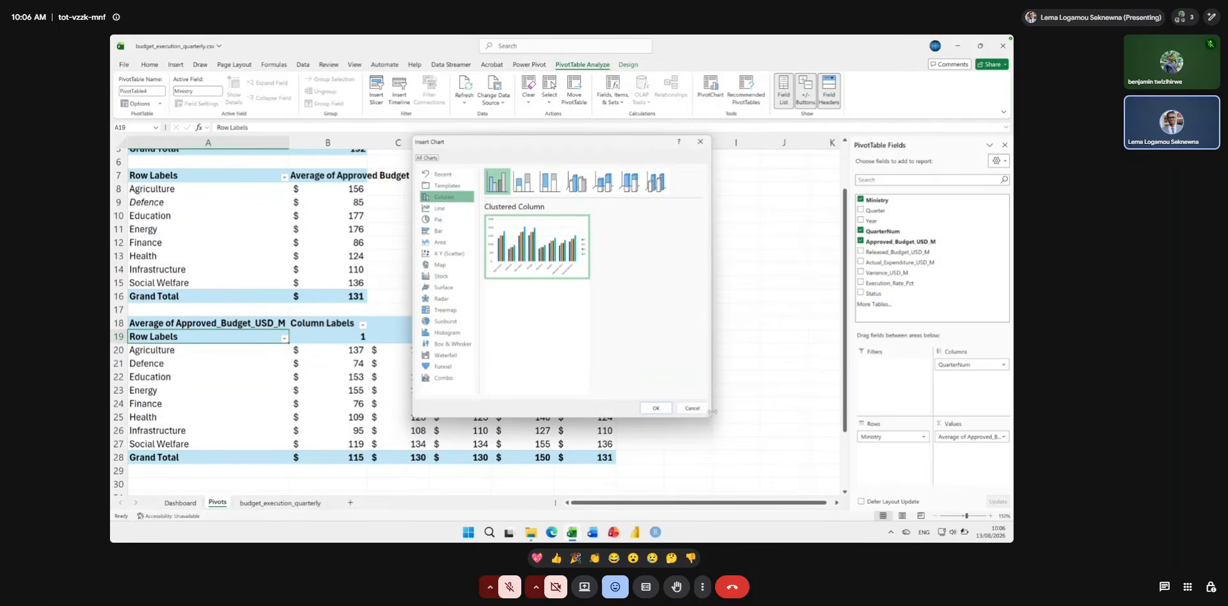
drag(711, 418, 926, 454)
mouse_move(564, 242)
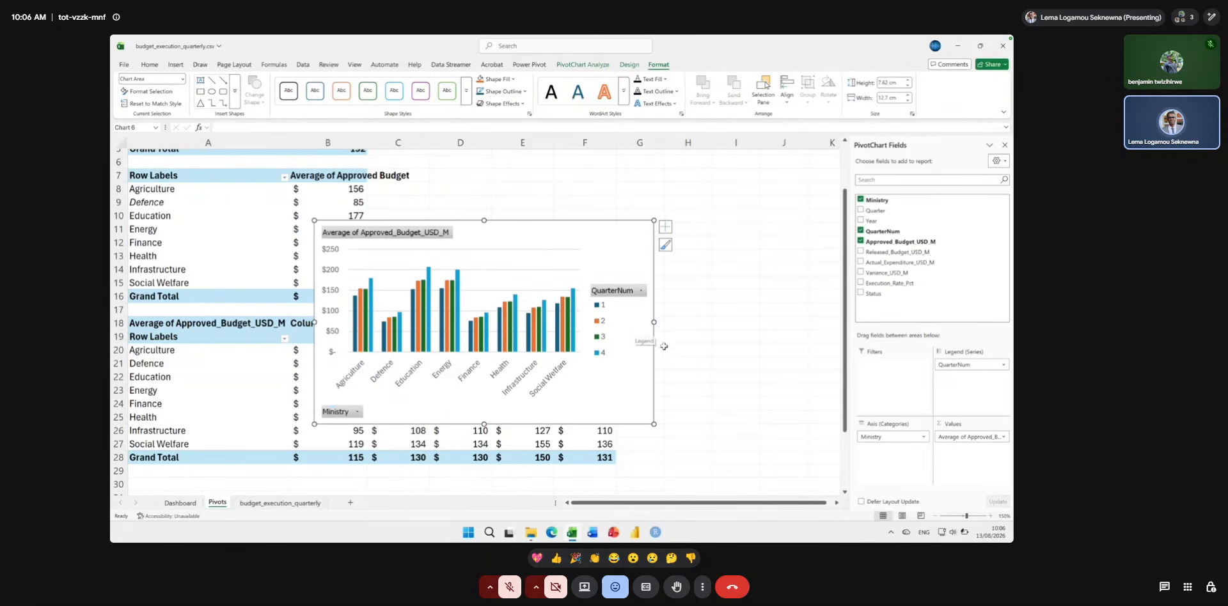
Enlarge the quarterly column chart to about 21.7 cm wide by 8.8 cm high and hide all its field buttons.
drag(653, 322, 780, 310)
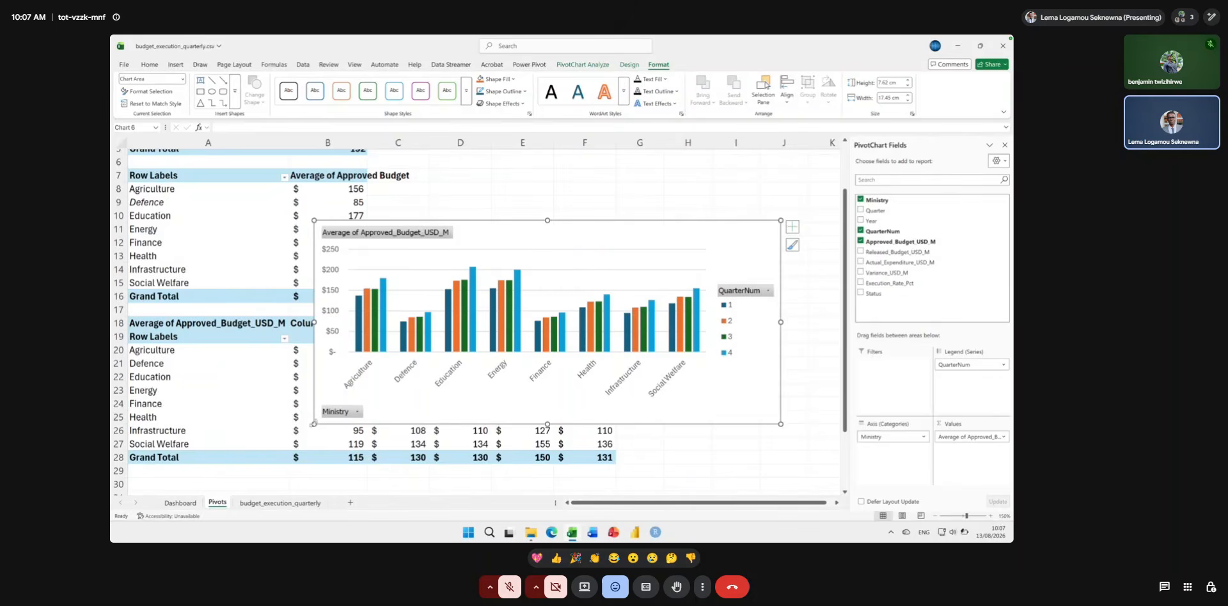
drag(314, 424, 301, 430)
drag(231, 452, 201, 456)
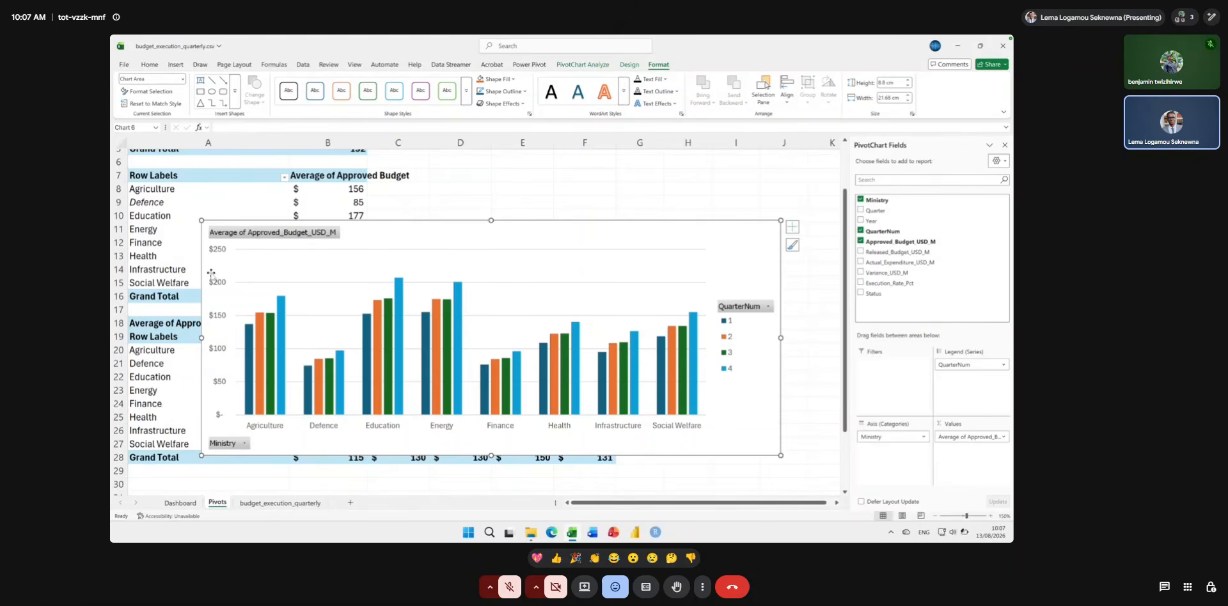
right_click(248, 232)
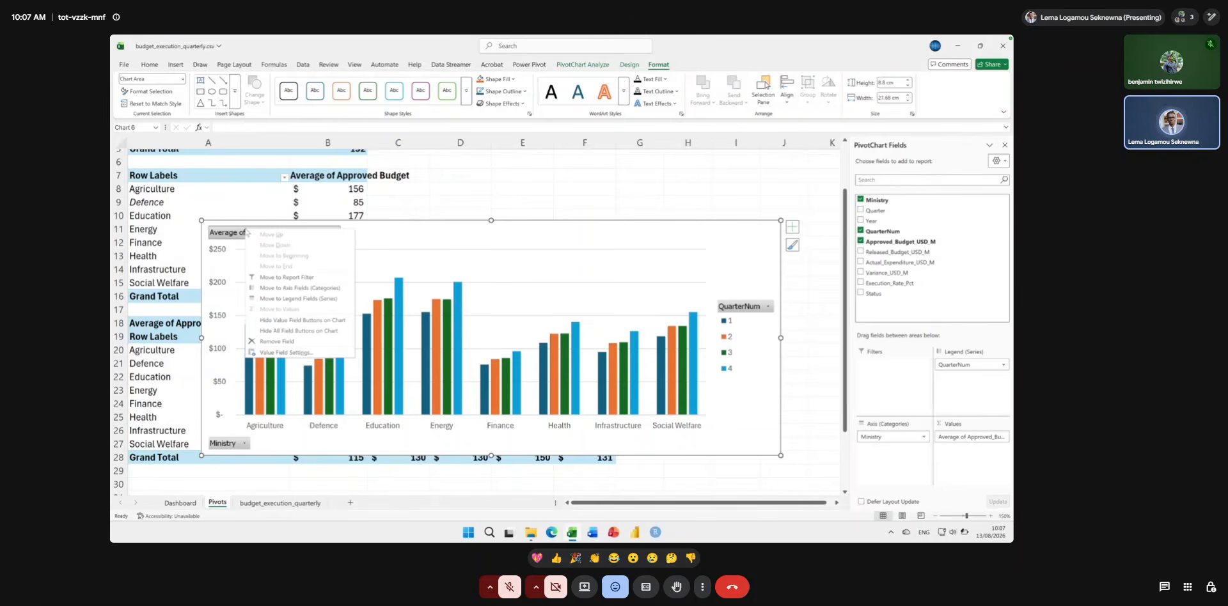
click(303, 331)
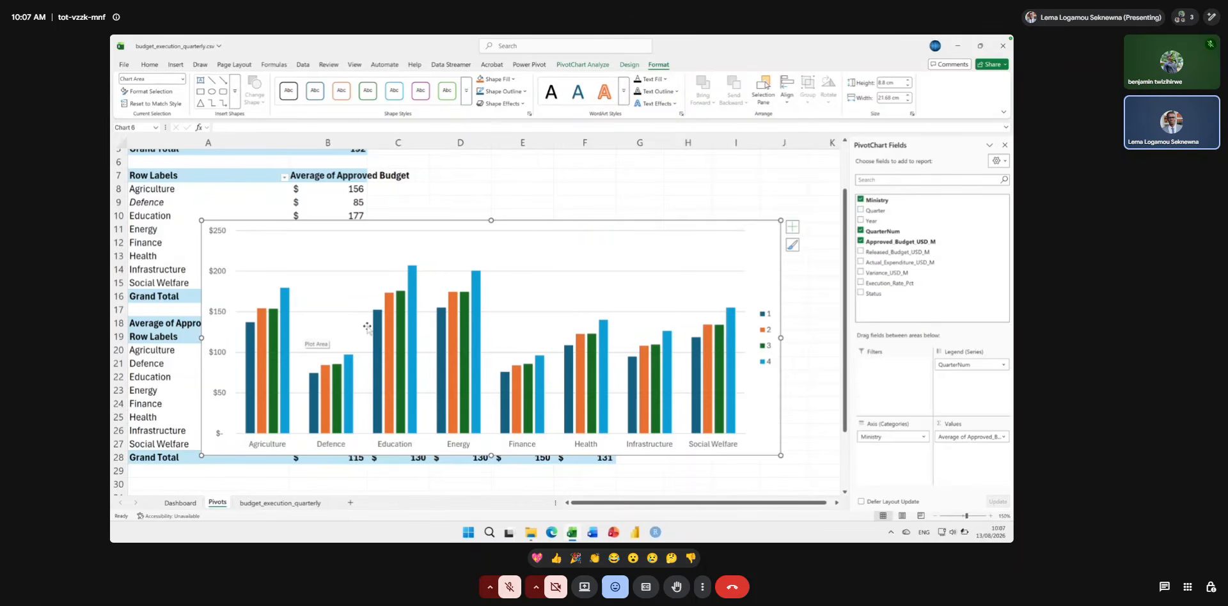
Apply the dark chart style with the grey gradient background to the quarterly column chart and widen it slightly.
click(629, 65)
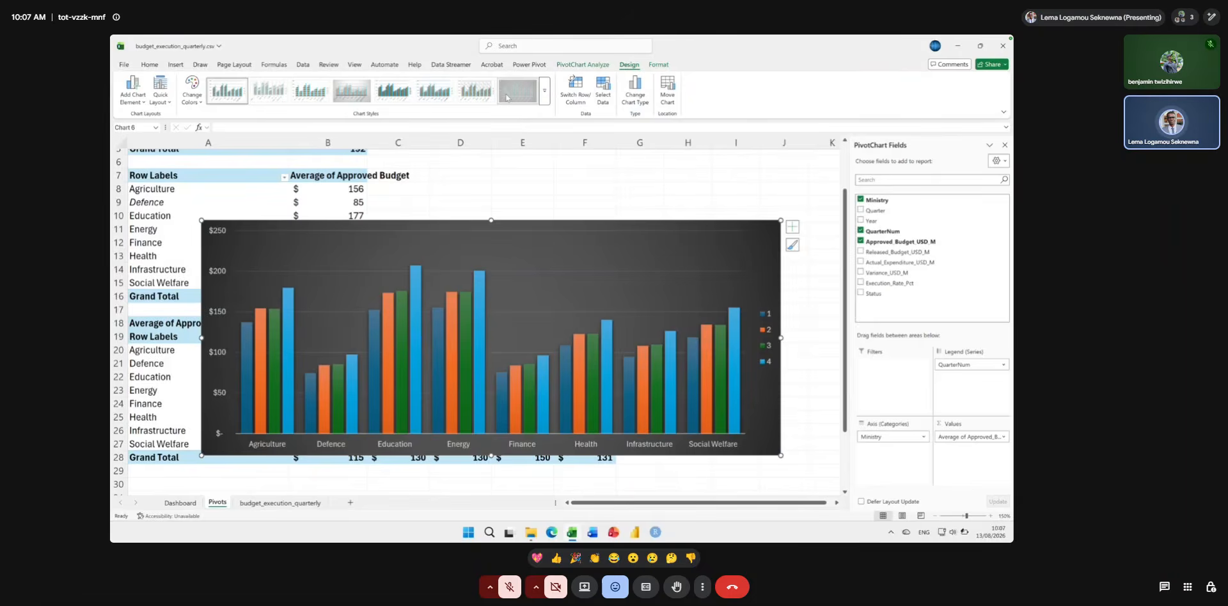
click(506, 97)
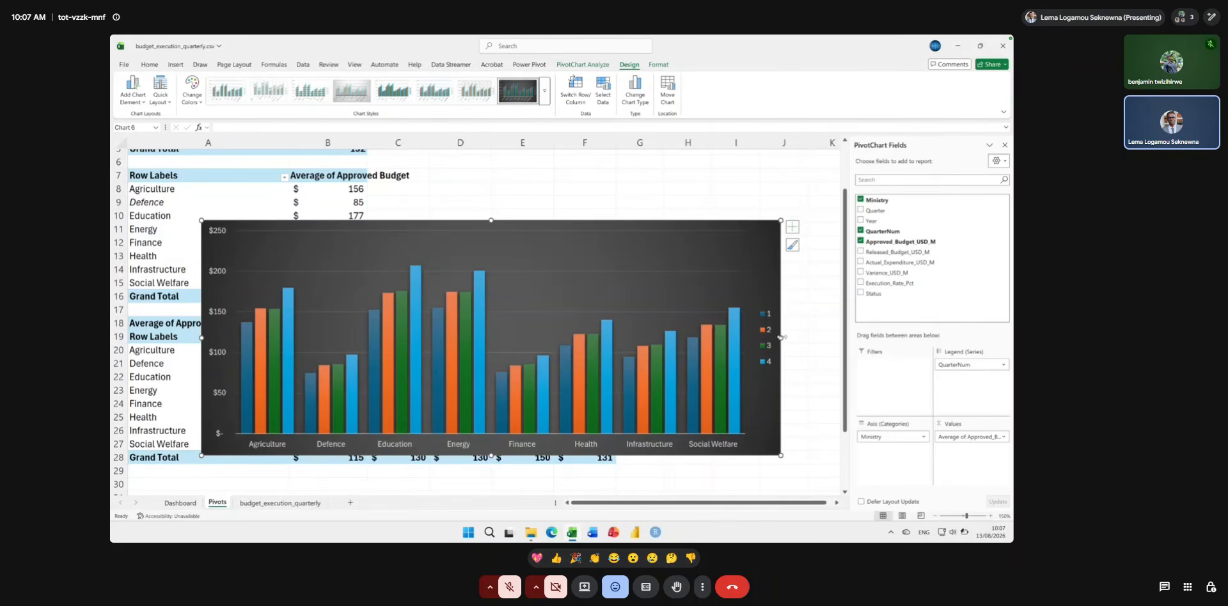
drag(781, 337, 829, 338)
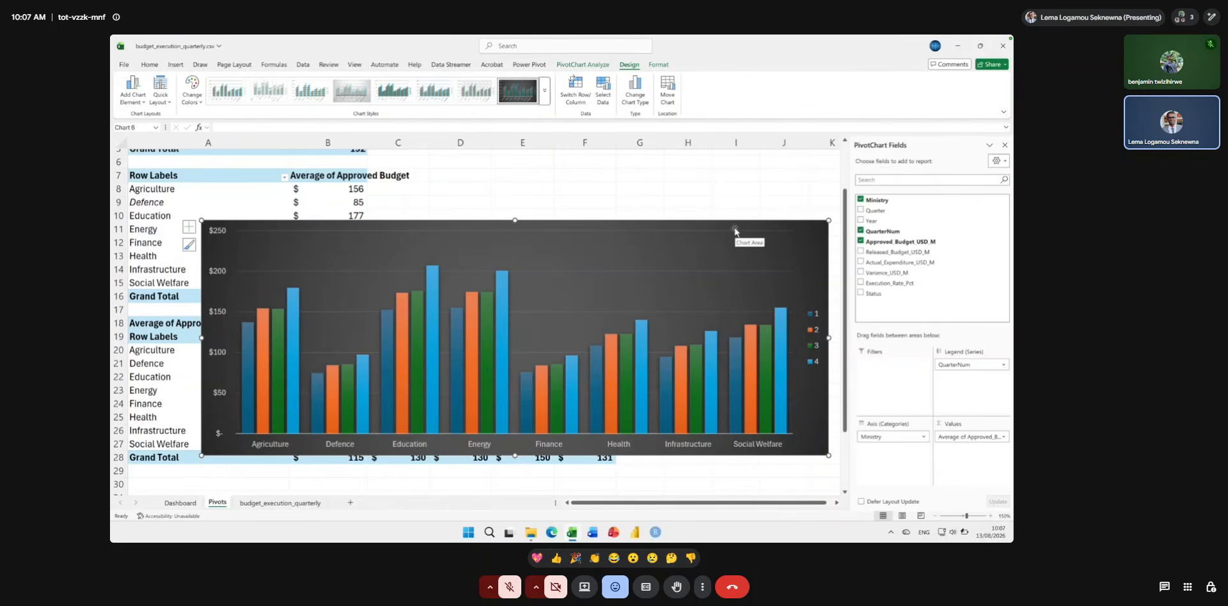
Apply the quick layout with data labels, a bottom legend and no gridlines to the quarterly chart, and shift the chart toward column A.
click(159, 100)
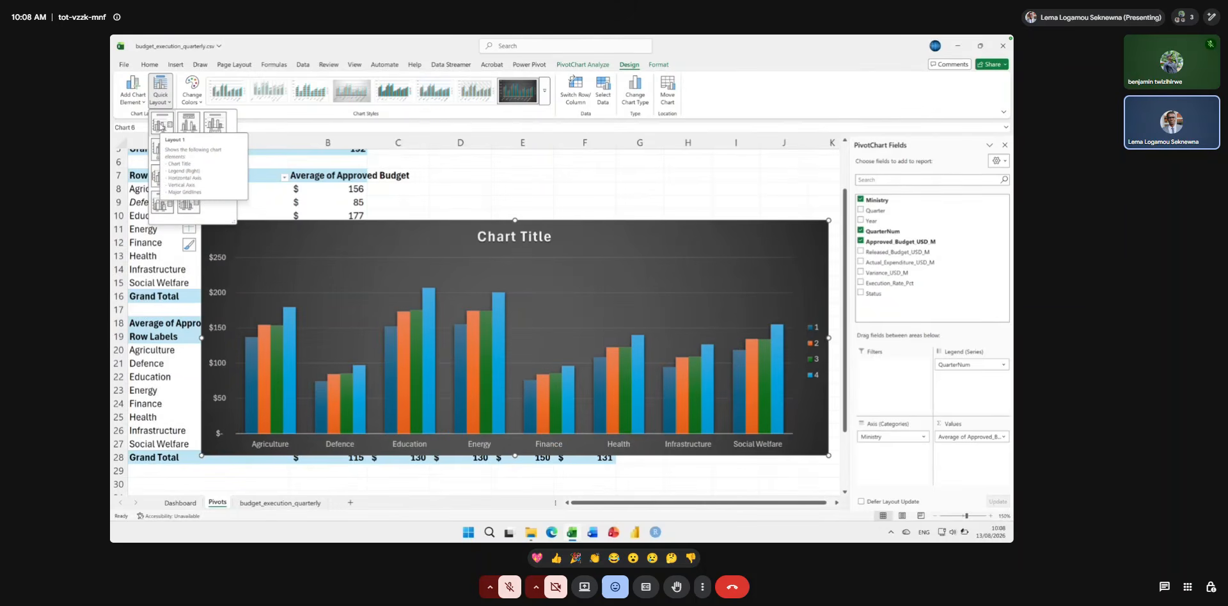
click(161, 125)
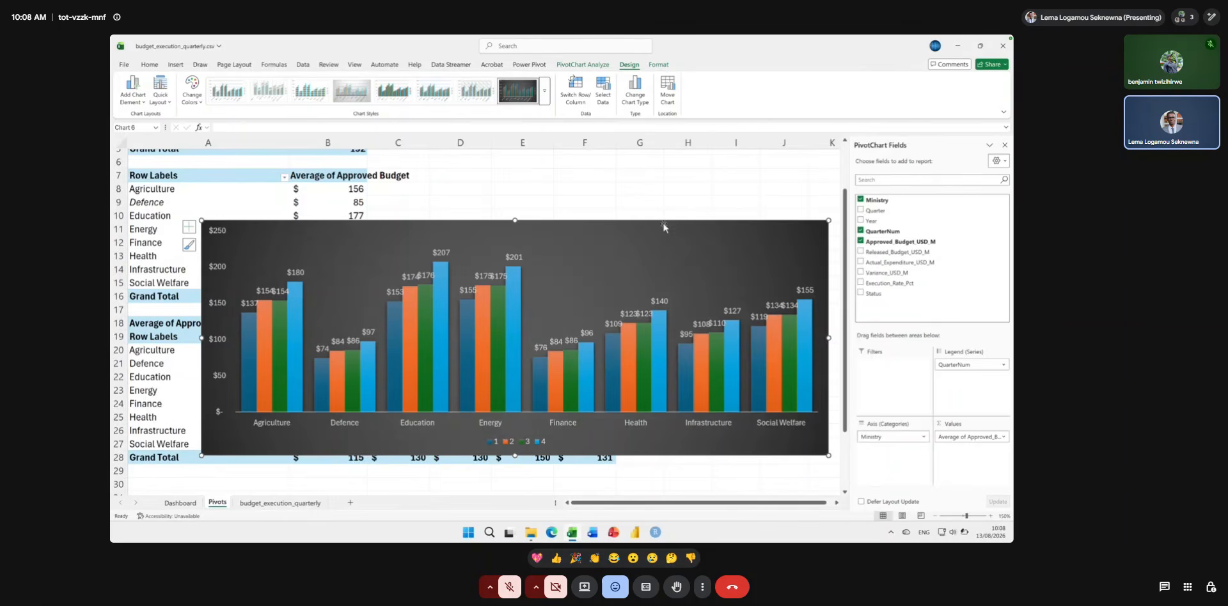
click(766, 238)
click(765, 229)
drag(765, 228, 717, 243)
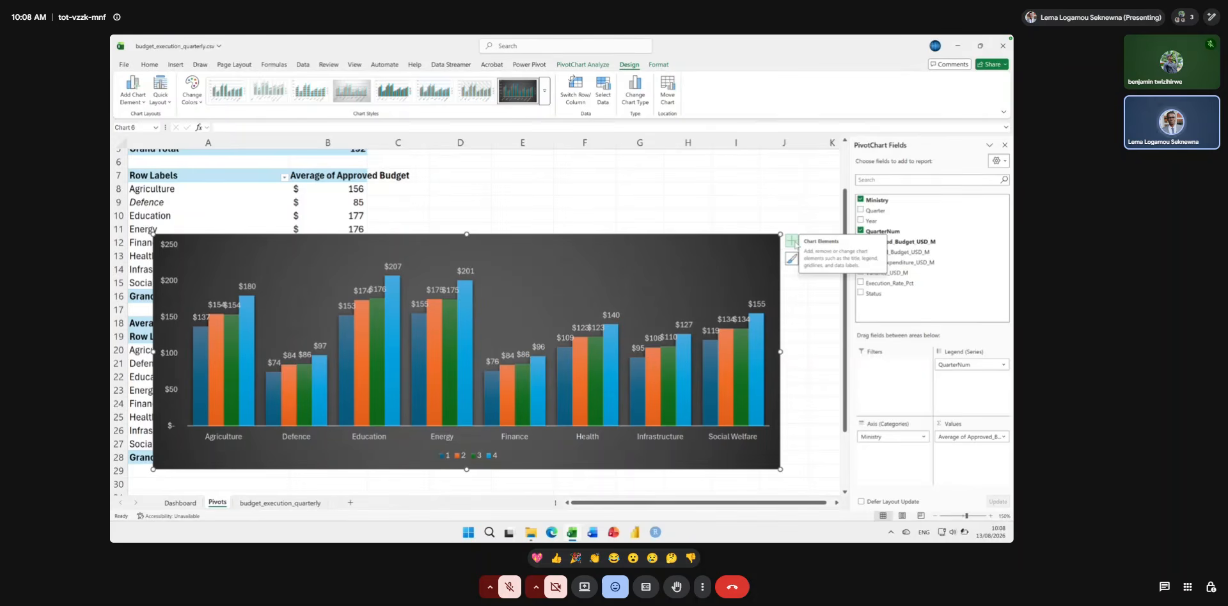
Add a chart title to the quarterly column chart reading "Average Approved Bydget by Ministry and Quarter".
click(793, 243)
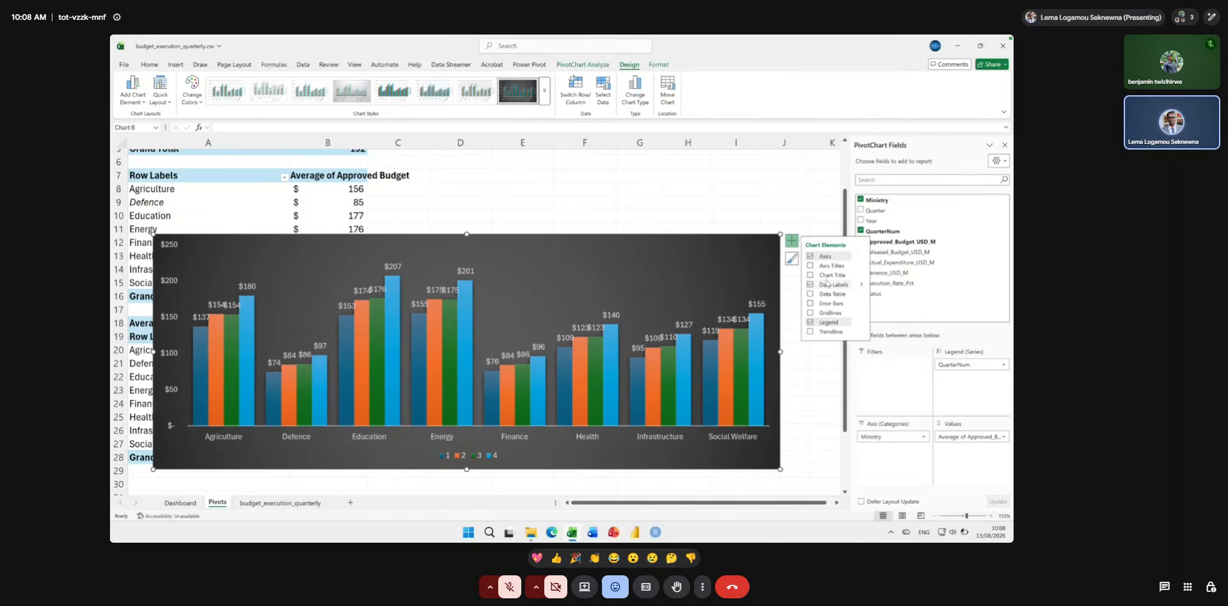
click(823, 275)
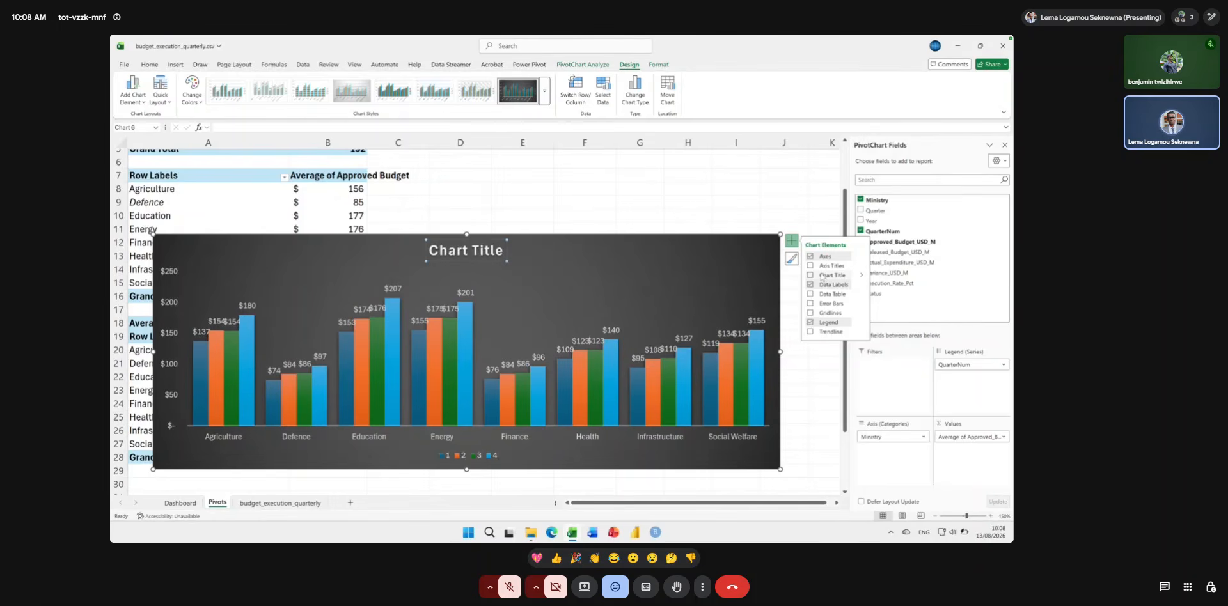
double_click(484, 251)
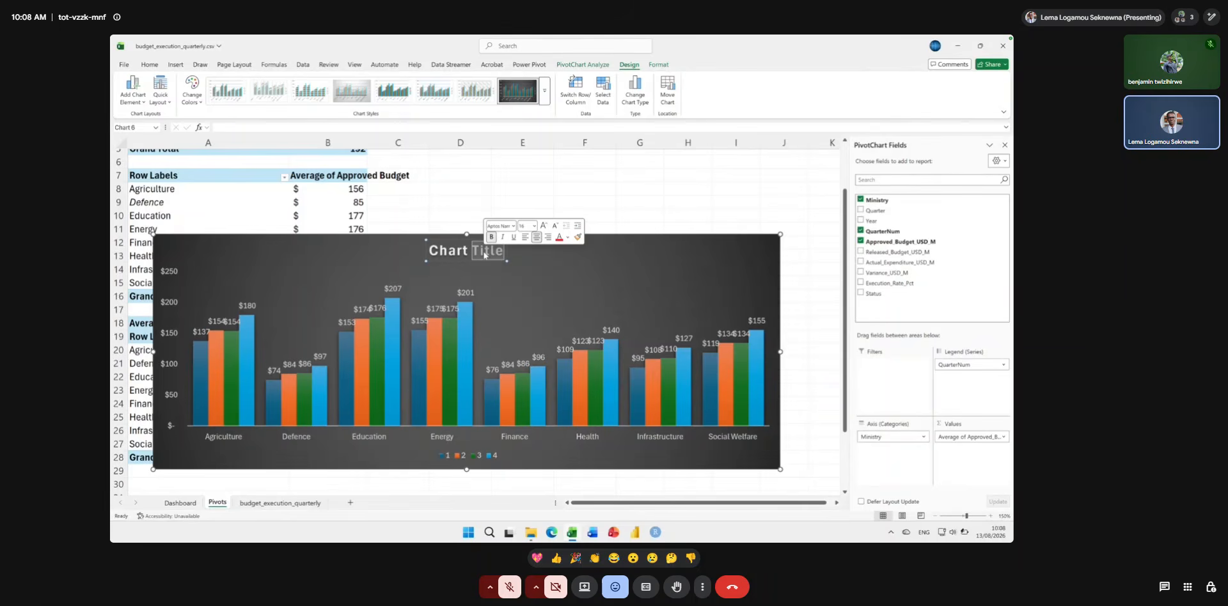
key(ctrl+a)
text(Average Approved By)
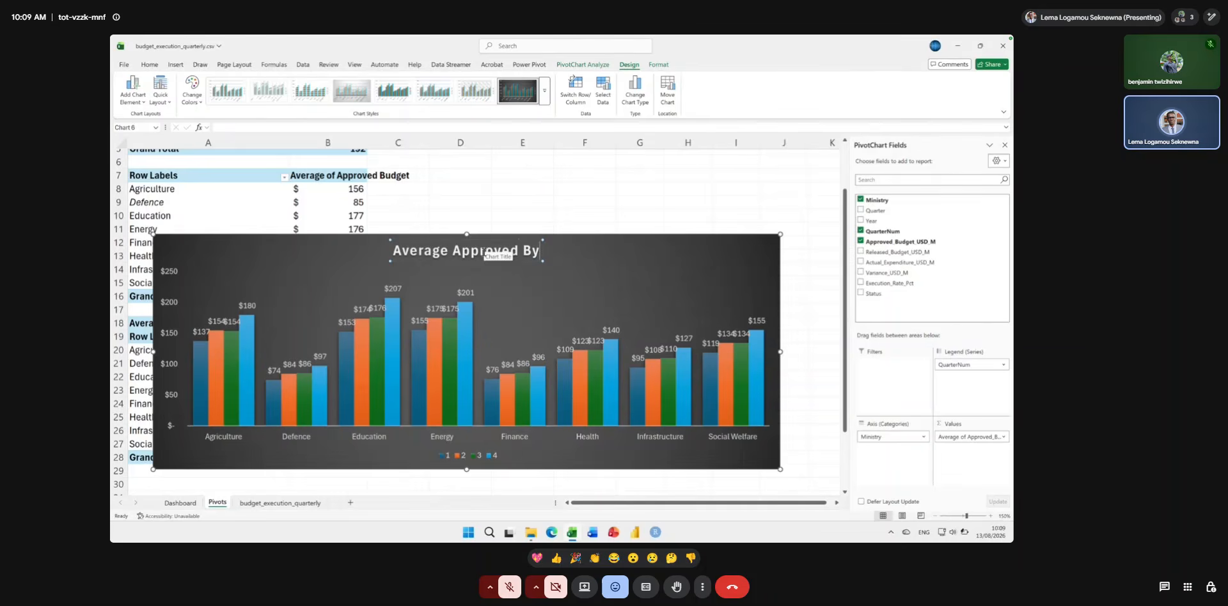
key(BackSpace)
text(udget by)
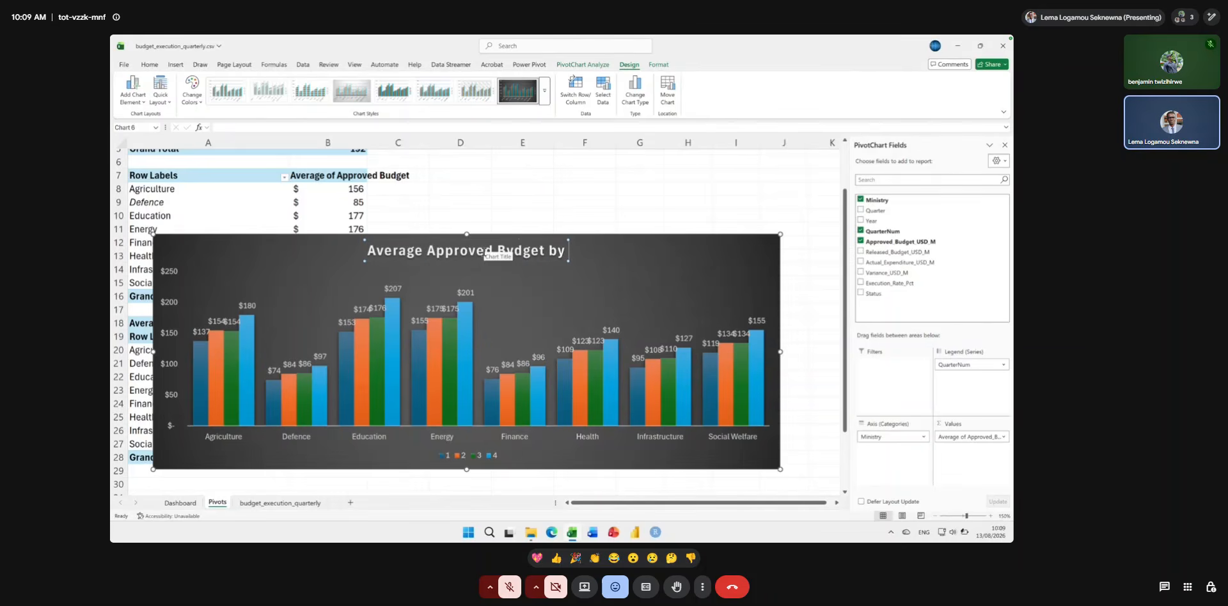
text( Mi)
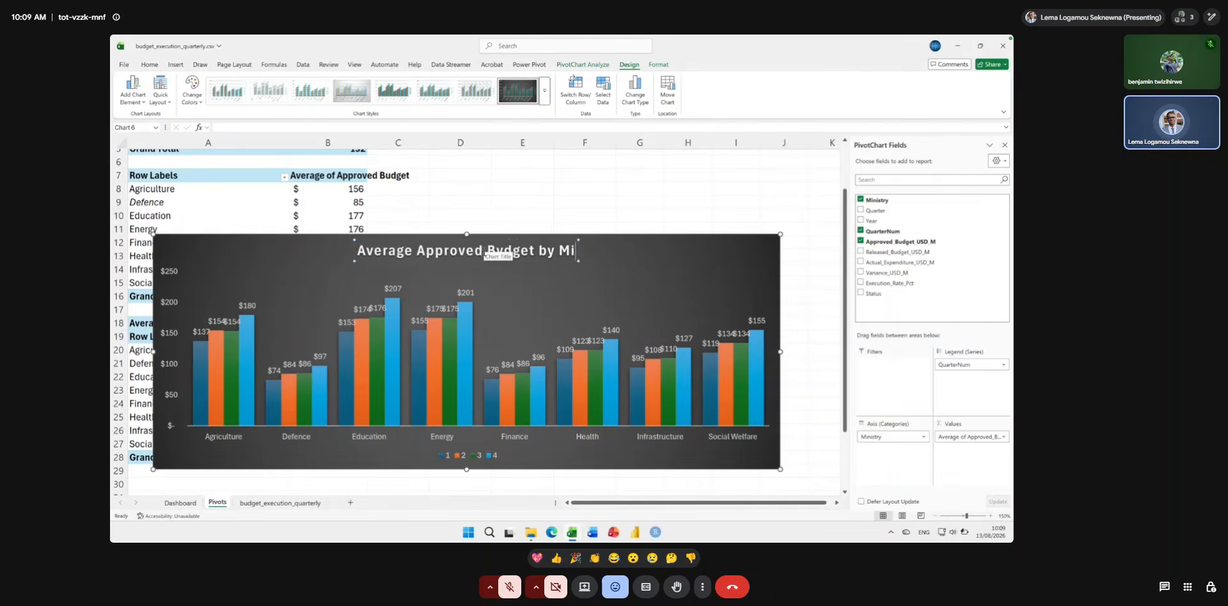
text(nistr)
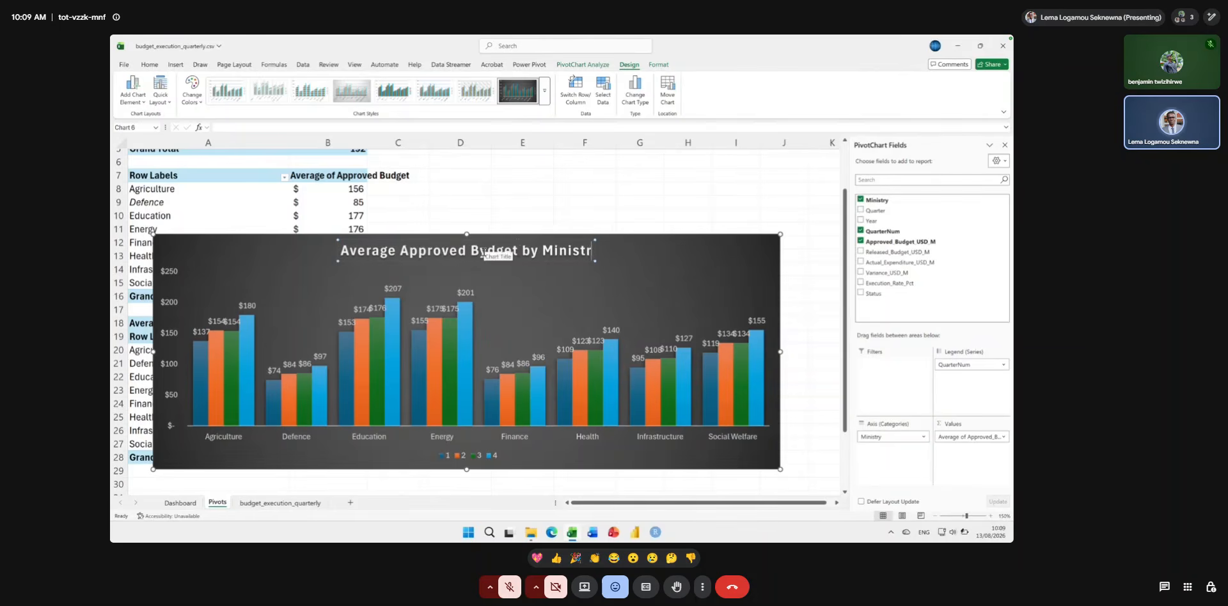
text(y and Quarter)
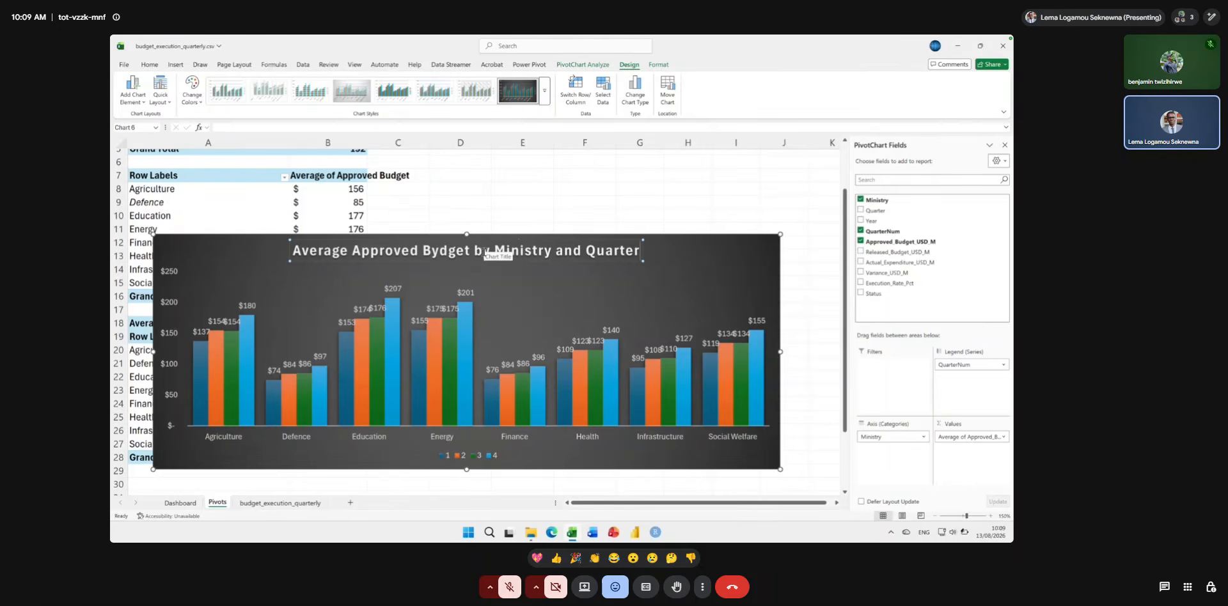
click(702, 261)
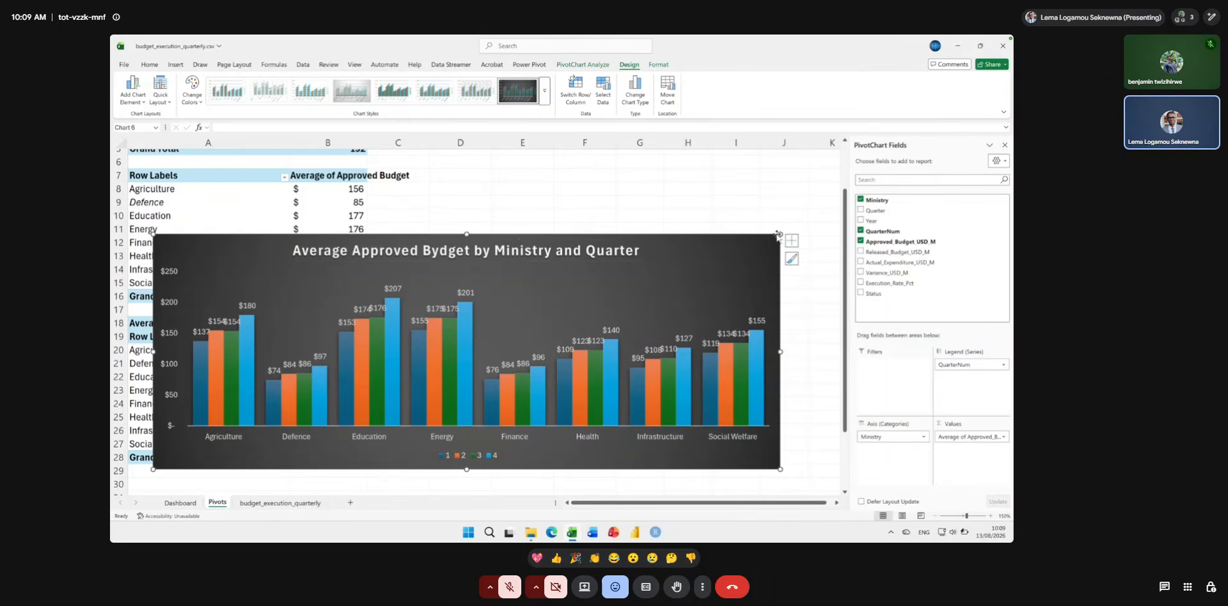
Make the quarterly chart slightly taller and wider, then cut it from the Pivots sheet and paste it at cell A24 of the Dashboard sheet.
drag(780, 235, 787, 203)
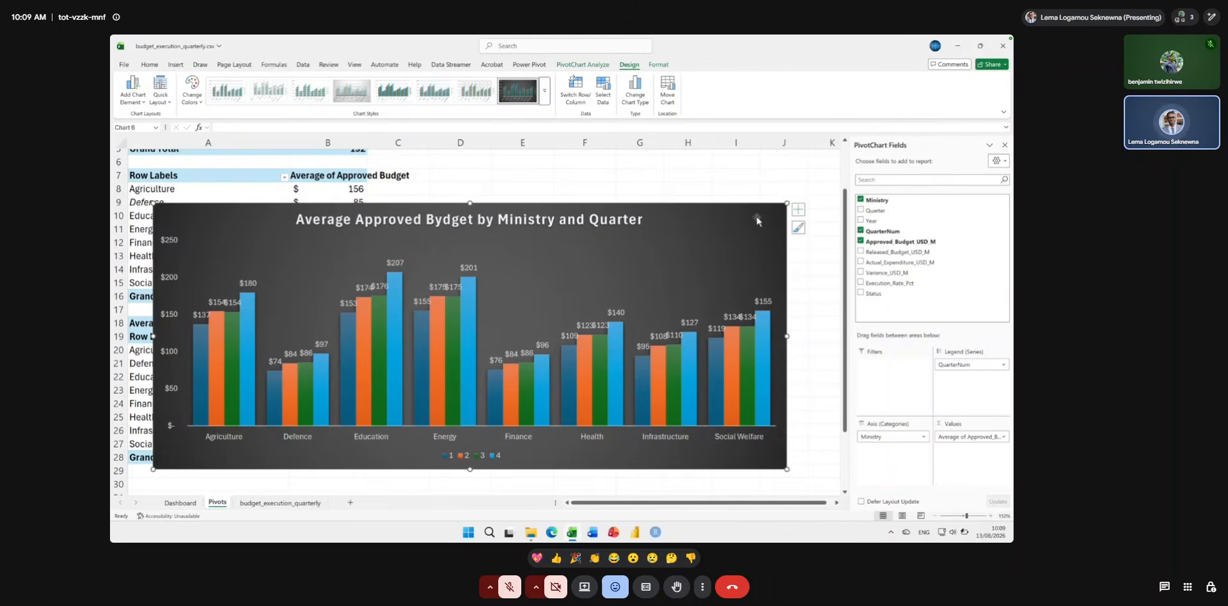
key(Delete)
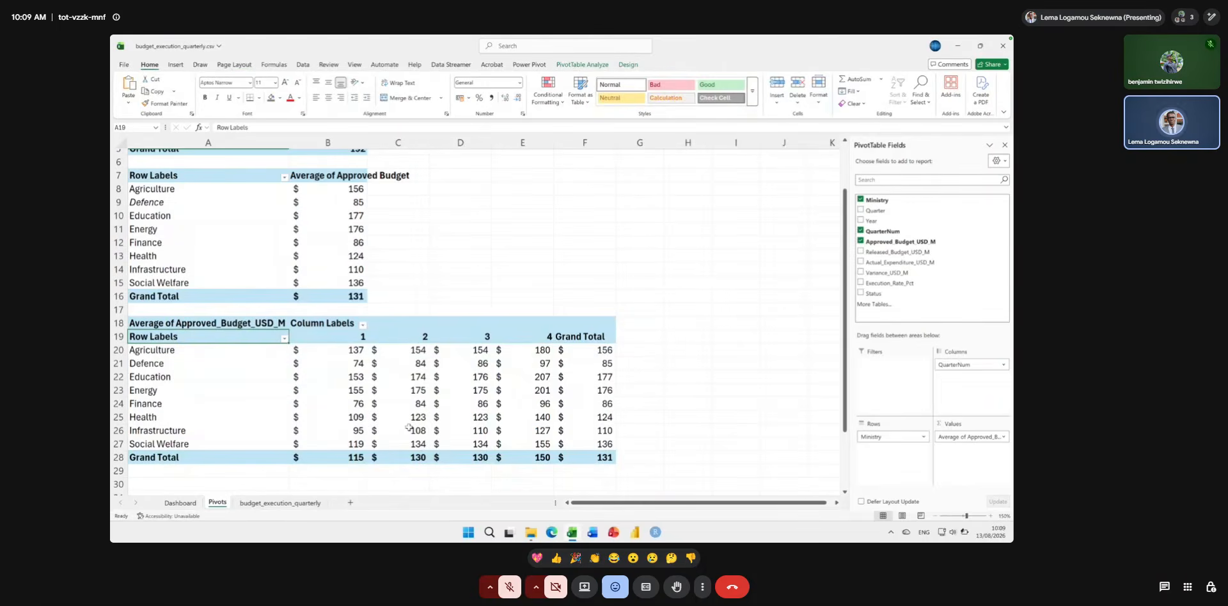
click(179, 503)
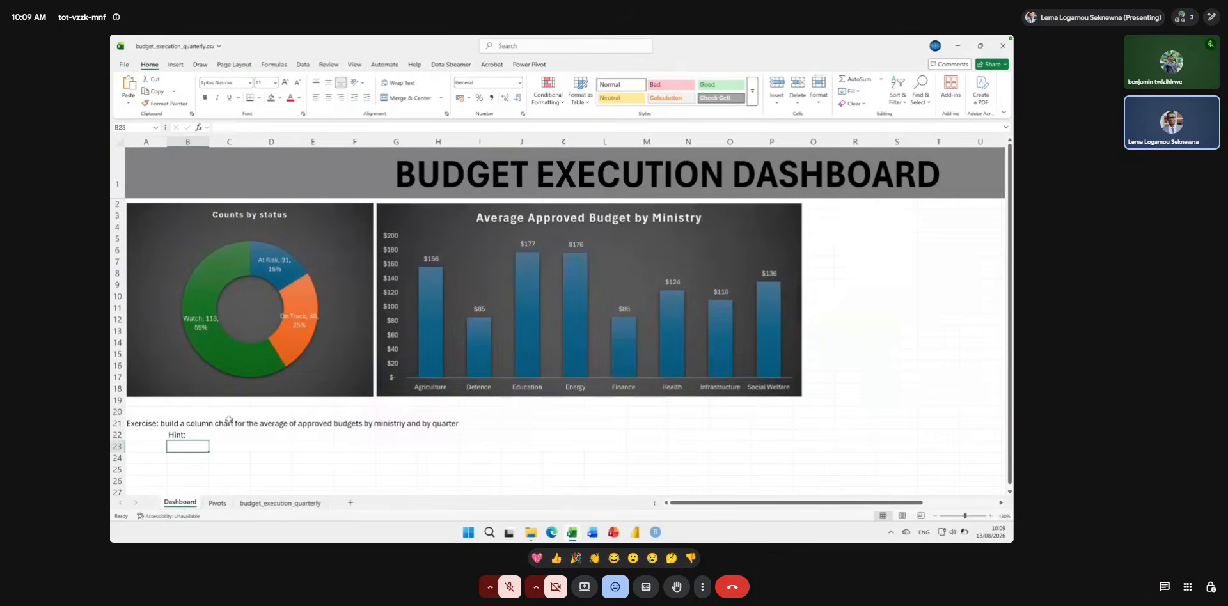
click(136, 456)
key(ctrl+v)
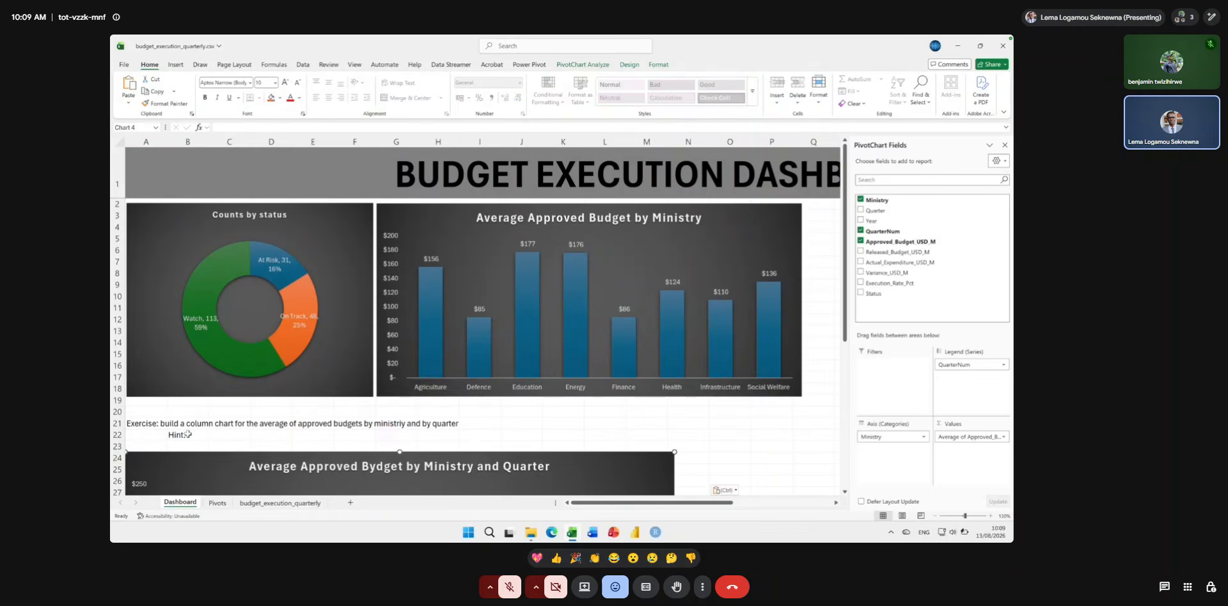
Delete the exercise text in cell A21 and the "Hint:" text in cell B22 of the Dashboard sheet.
click(145, 424)
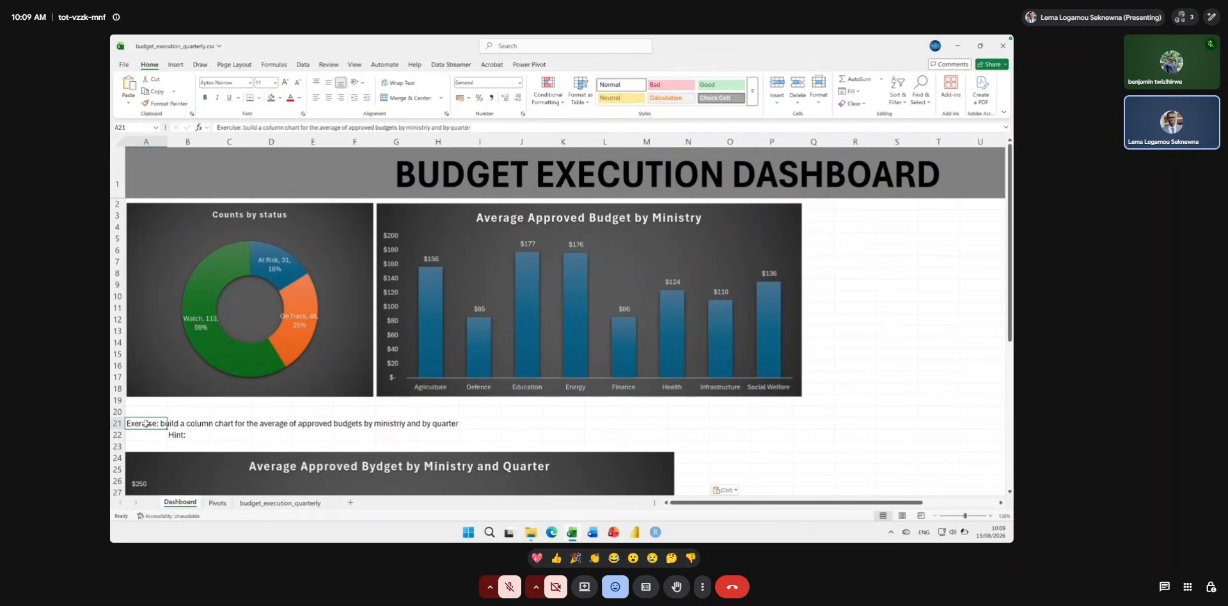
key(Delete)
key(Down)
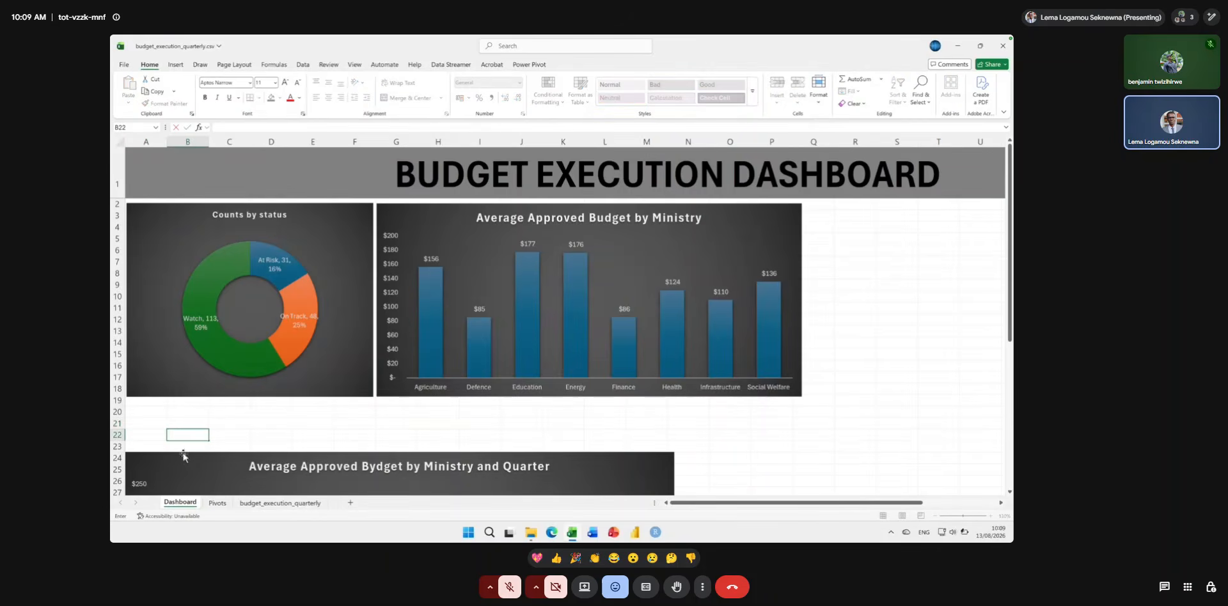
Move the quarterly chart up to sit just beneath the doughnut and ministry charts, aligned with the doughnut chart's outer edge.
click(188, 466)
drag(189, 465, 190, 415)
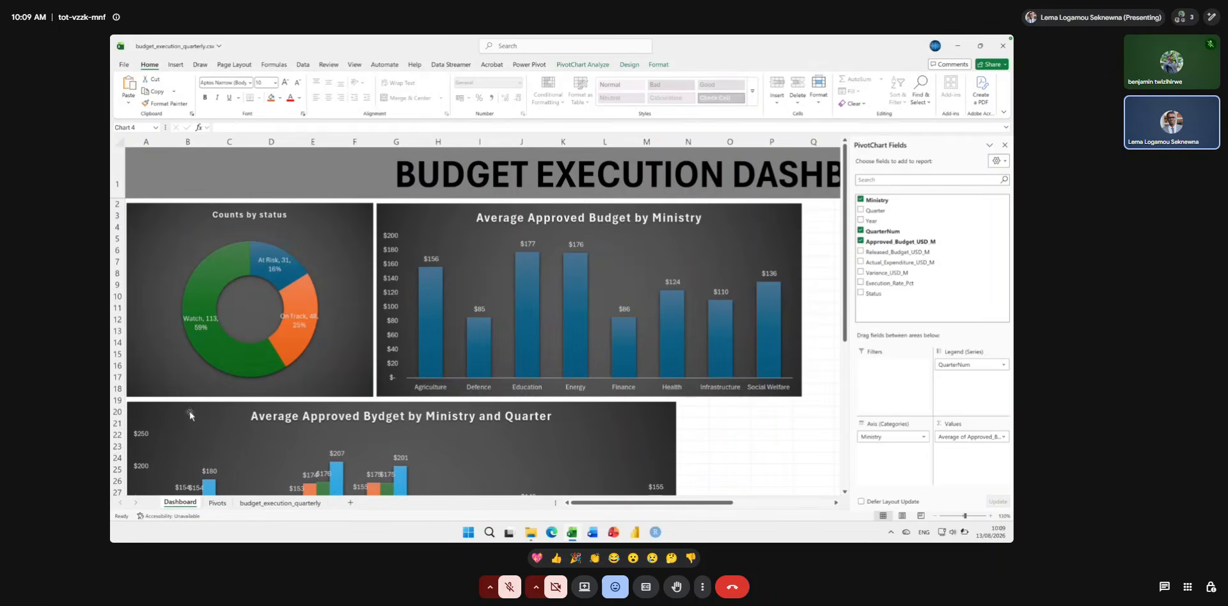
scroll(502, 466, down, 4)
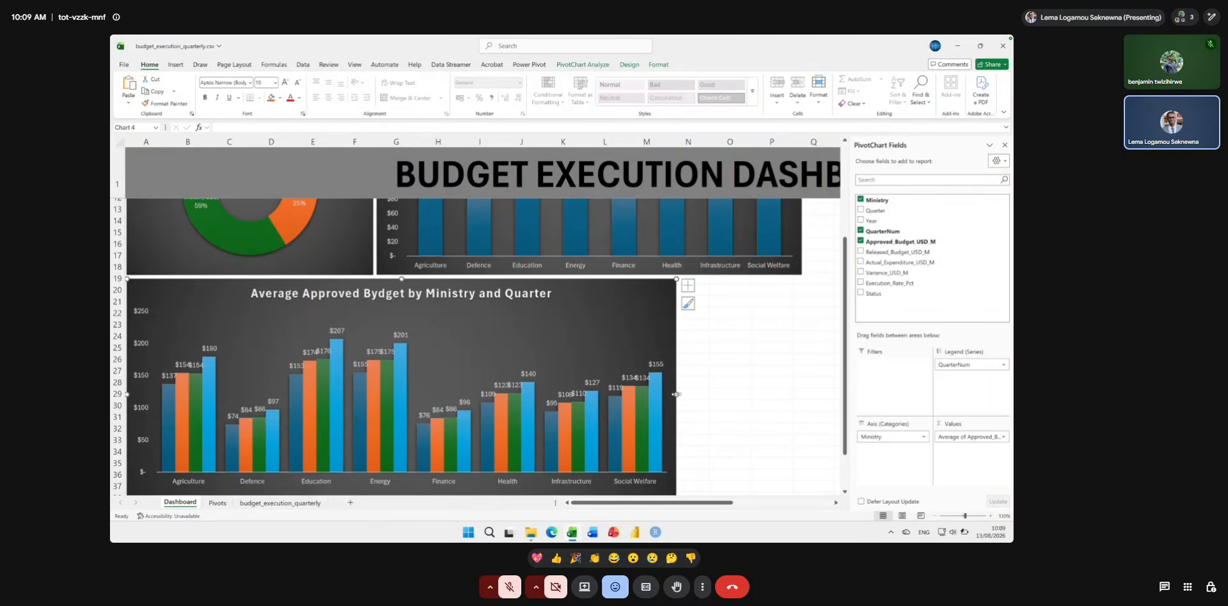
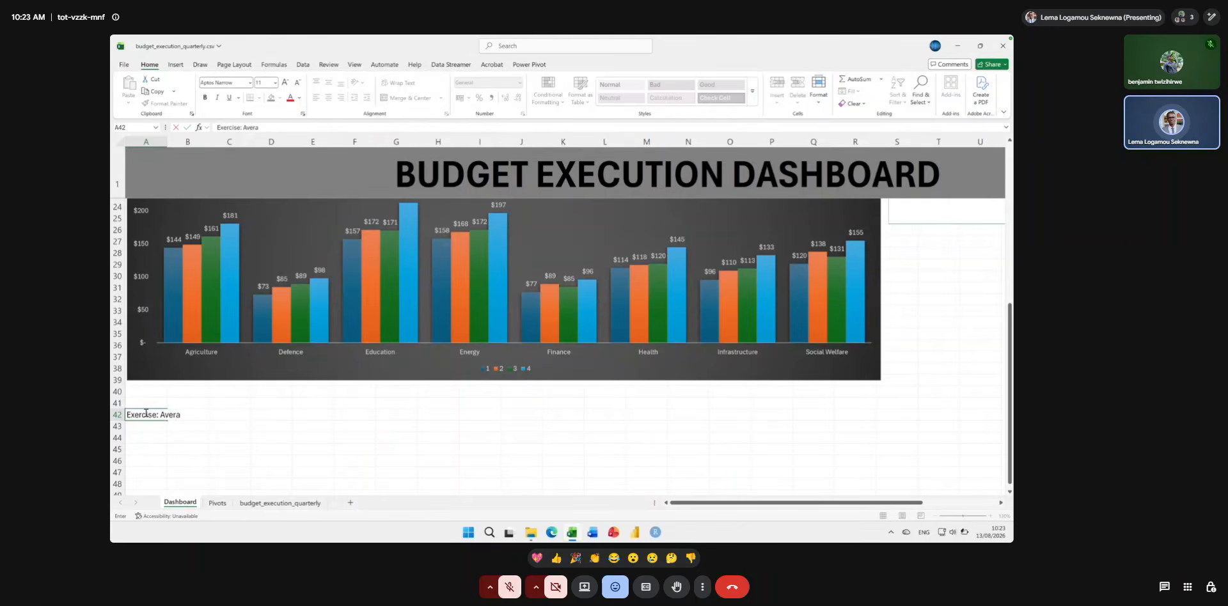
Complete the text in cell A42 of the Dashboard sheet to read "Exercise: Average approved and average actual budget by year".
text(budge)
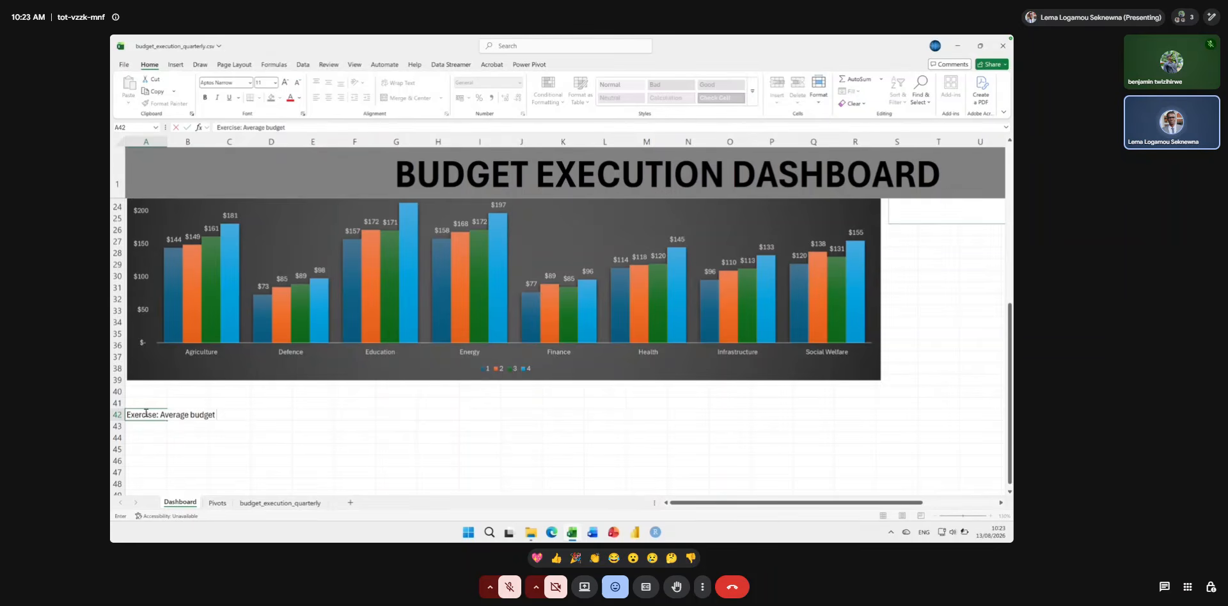
key(BackSpace)
key(BackSpace)
key(BackSpace)
key(BackSpace)
key(BackSpace)
text(approved and)
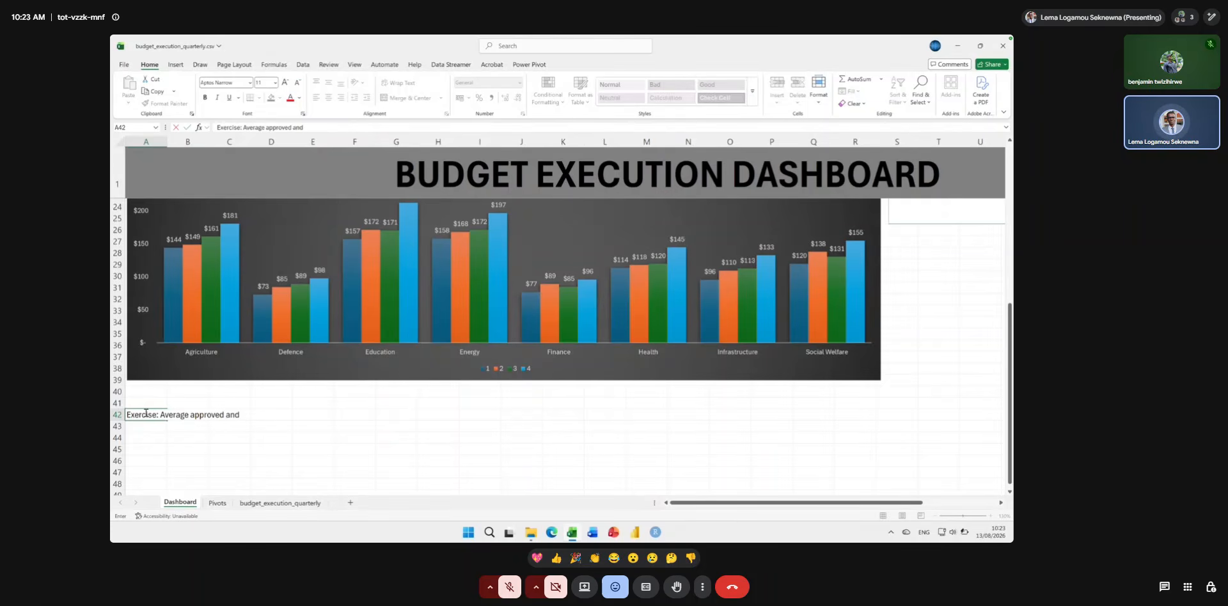
text( actual)
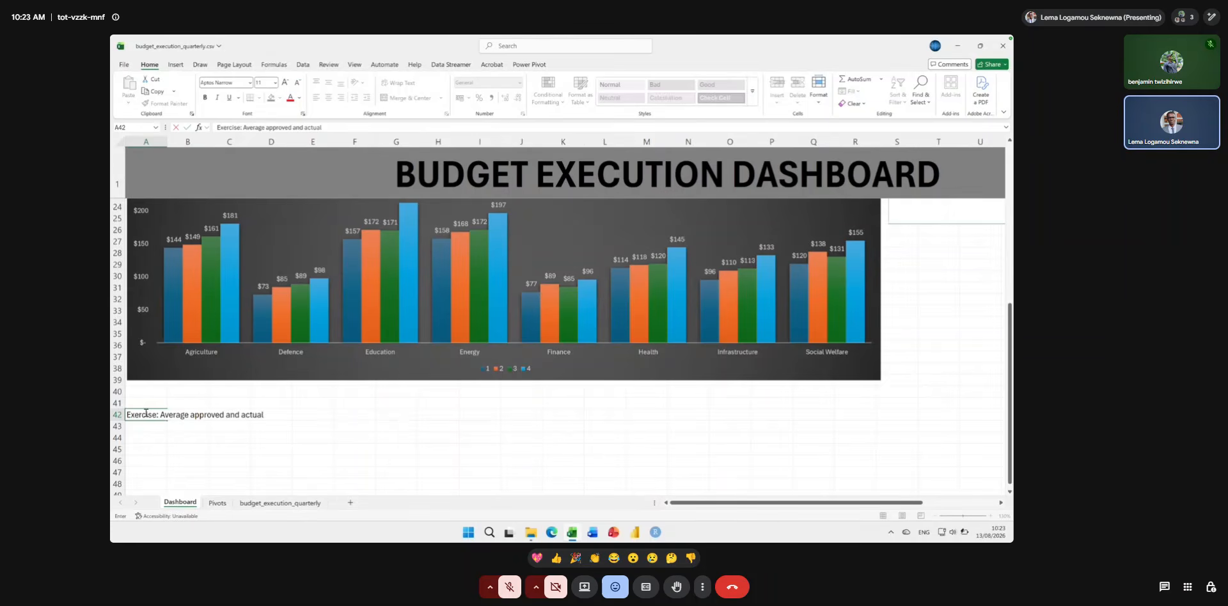
key(BackSpace)
key(BackSpace)
key(BackSpace)
key(BackSpace)
key(BackSpace)
text(average actual budget by year)
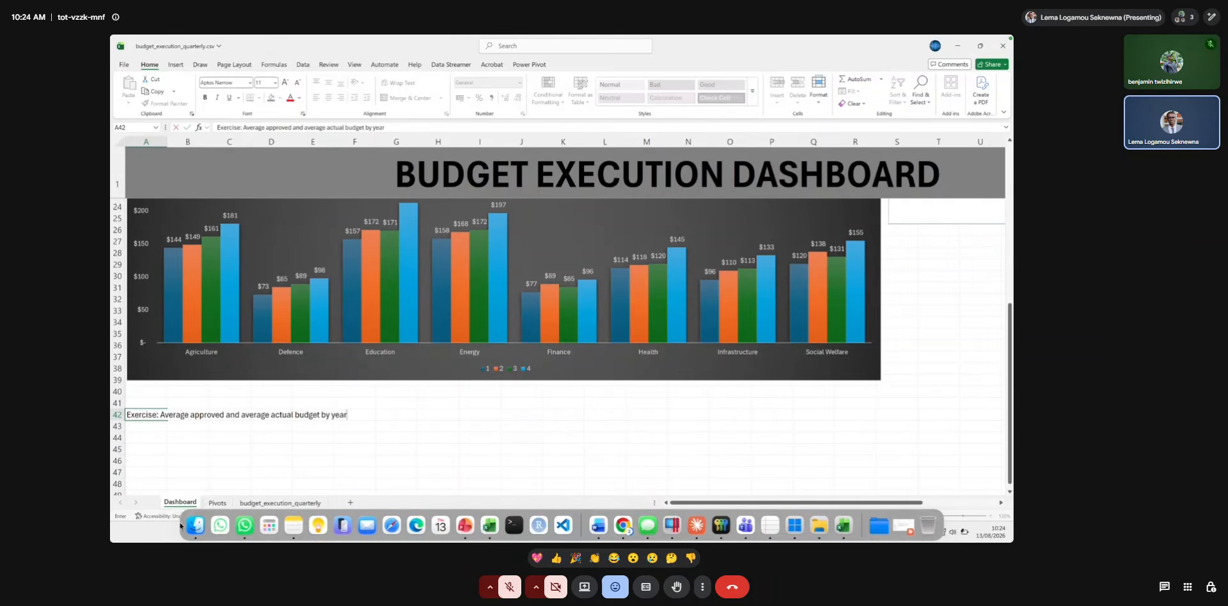
Create a PivotTable from the budget_execution table on the budget_execution_quarterly sheet, placing it in cell A30 of the Pivots sheet.
click(249, 503)
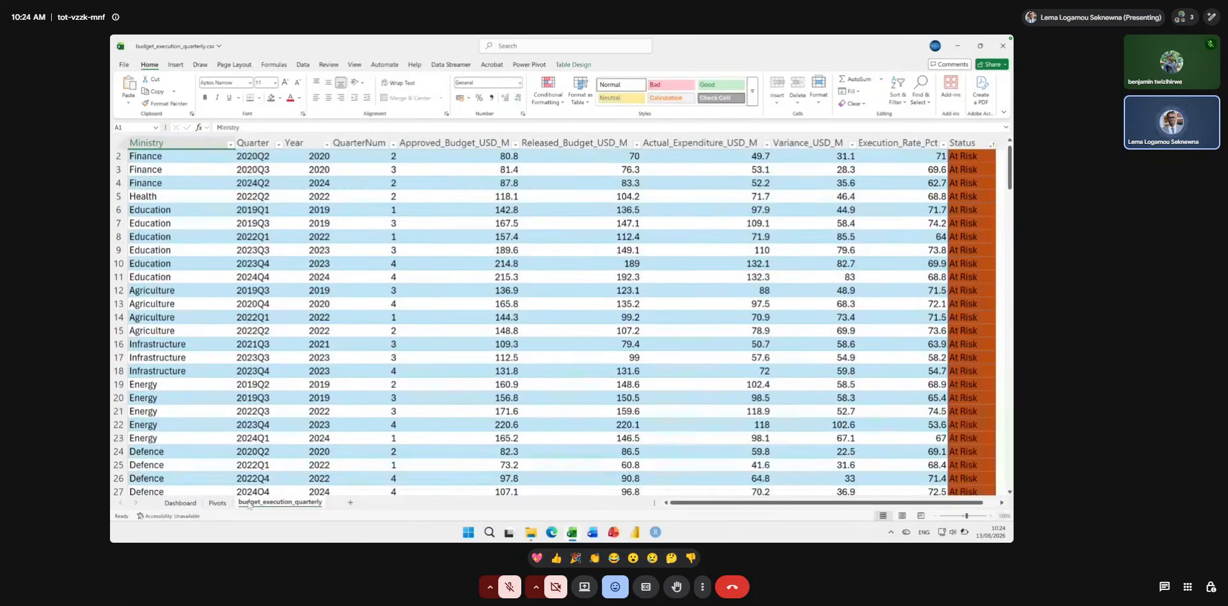
scroll(287, 374, up, 1)
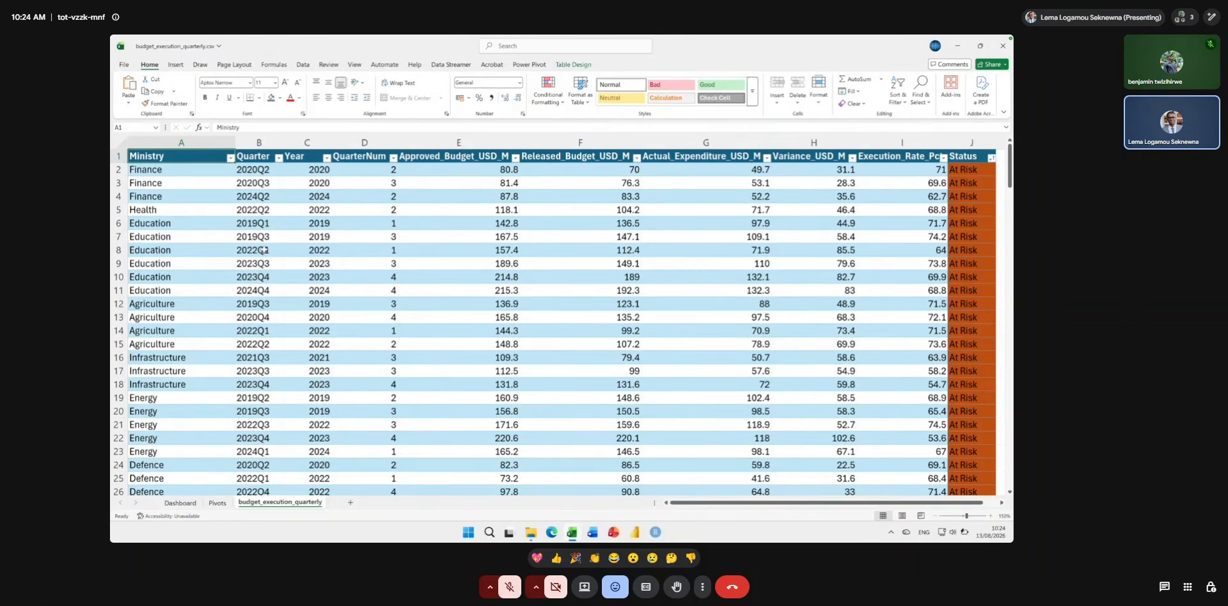
click(188, 172)
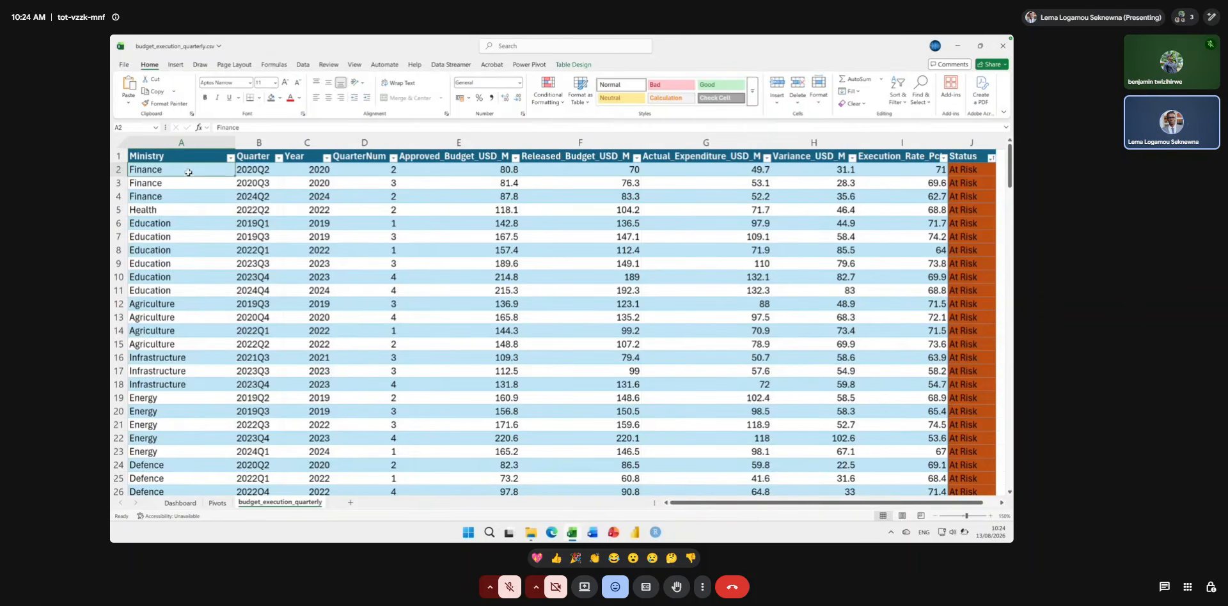
key(Up)
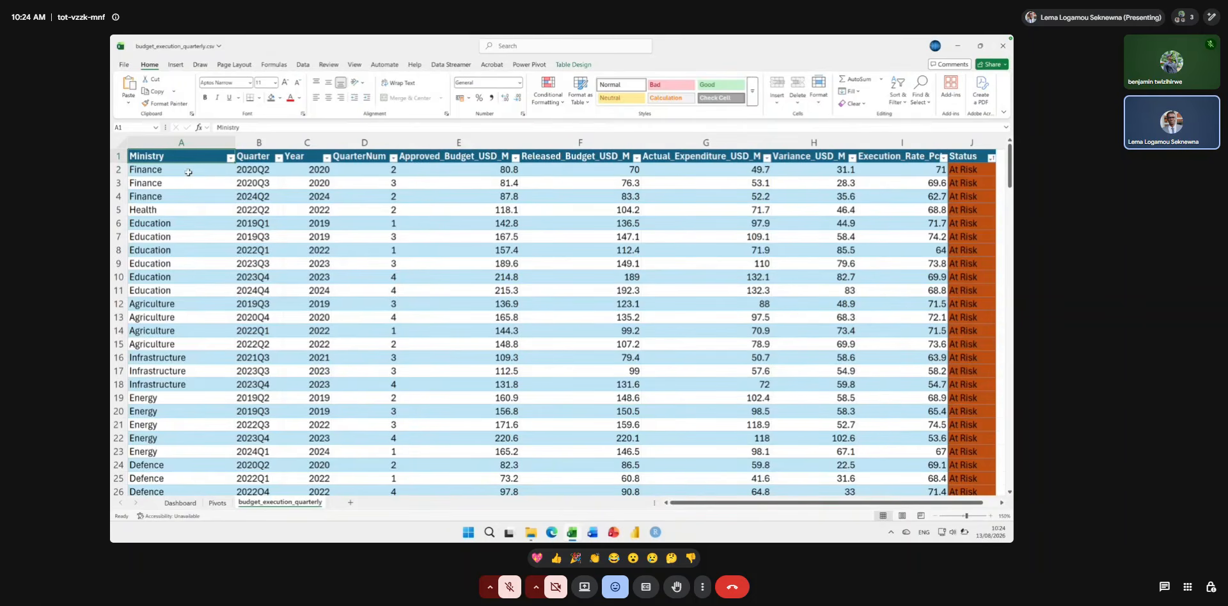
click(175, 65)
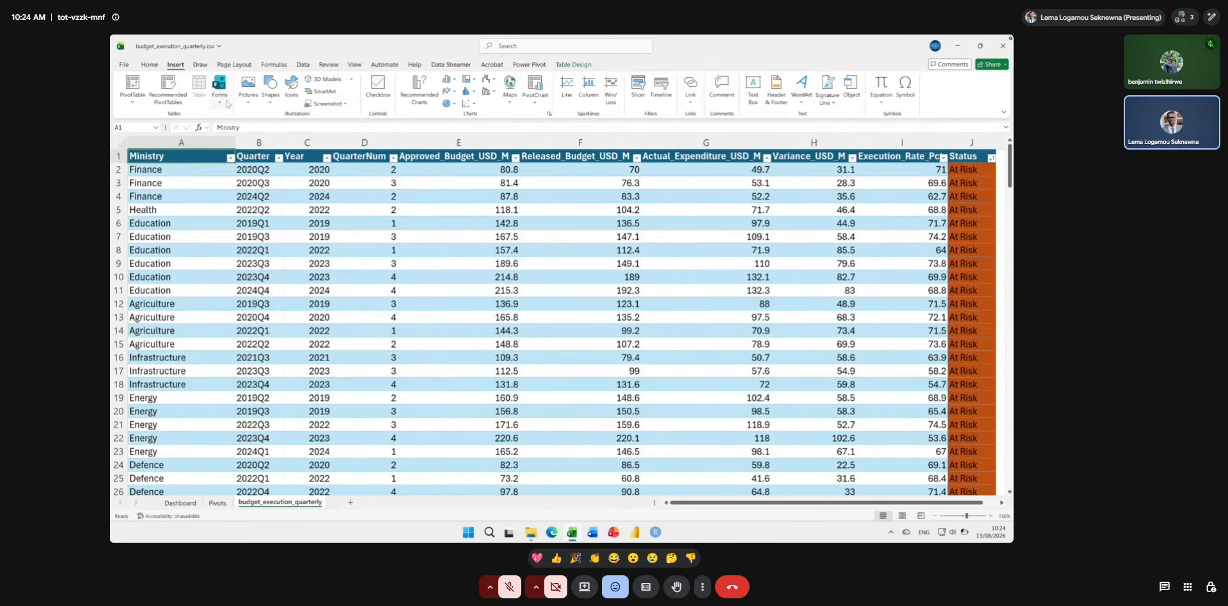
click(131, 83)
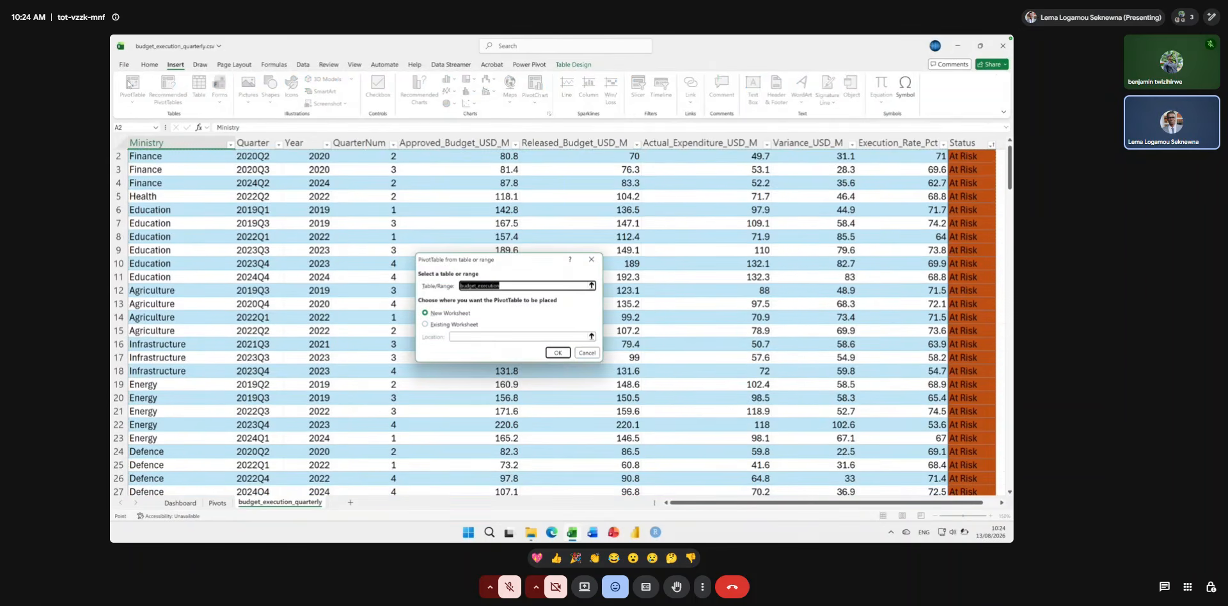
click(425, 325)
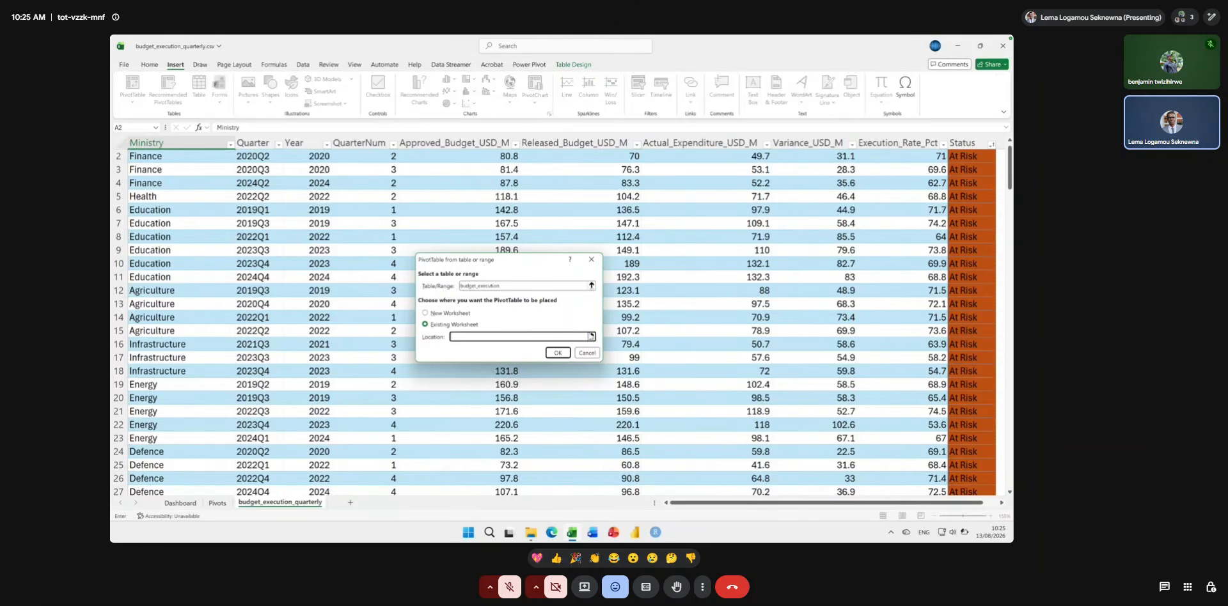
click(591, 337)
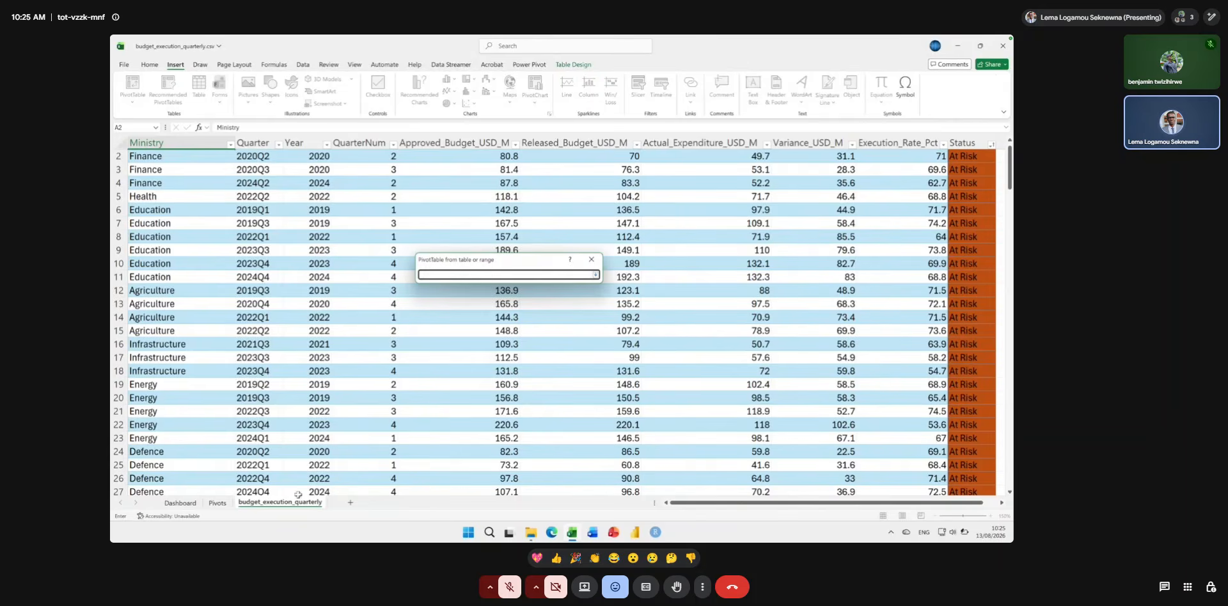
click(224, 507)
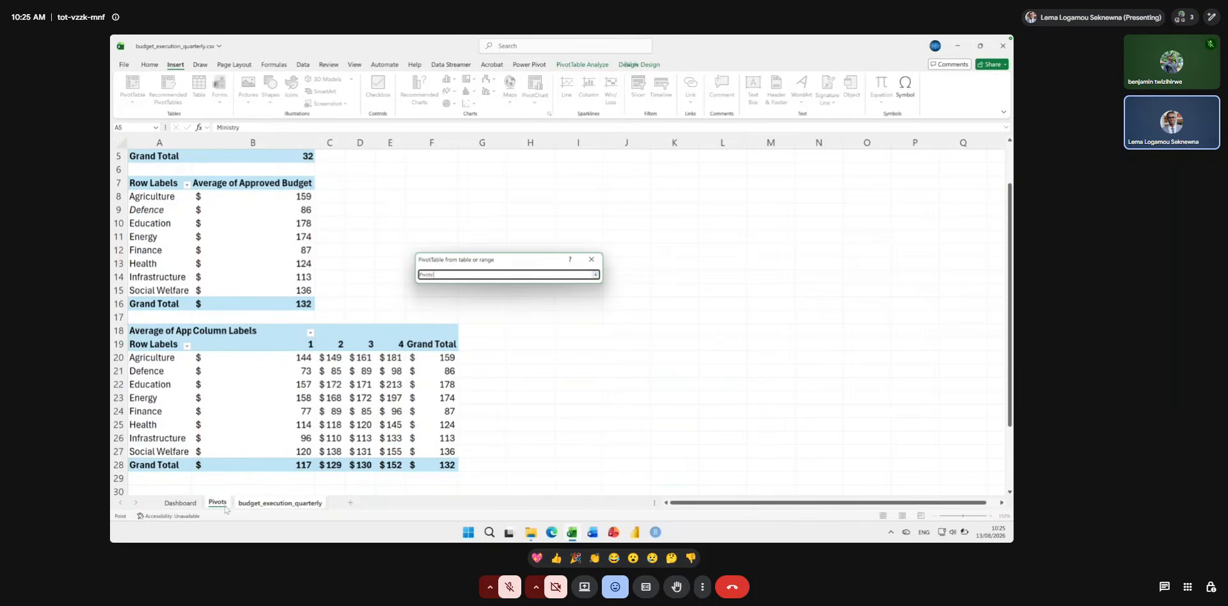
scroll(297, 390, down, 2)
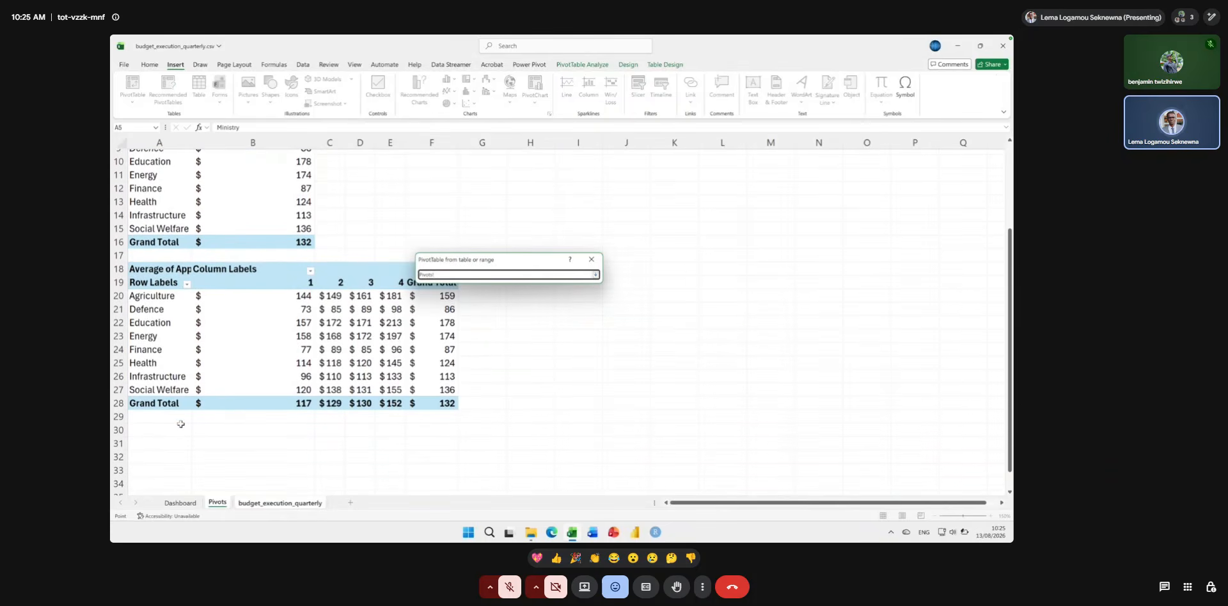
click(148, 435)
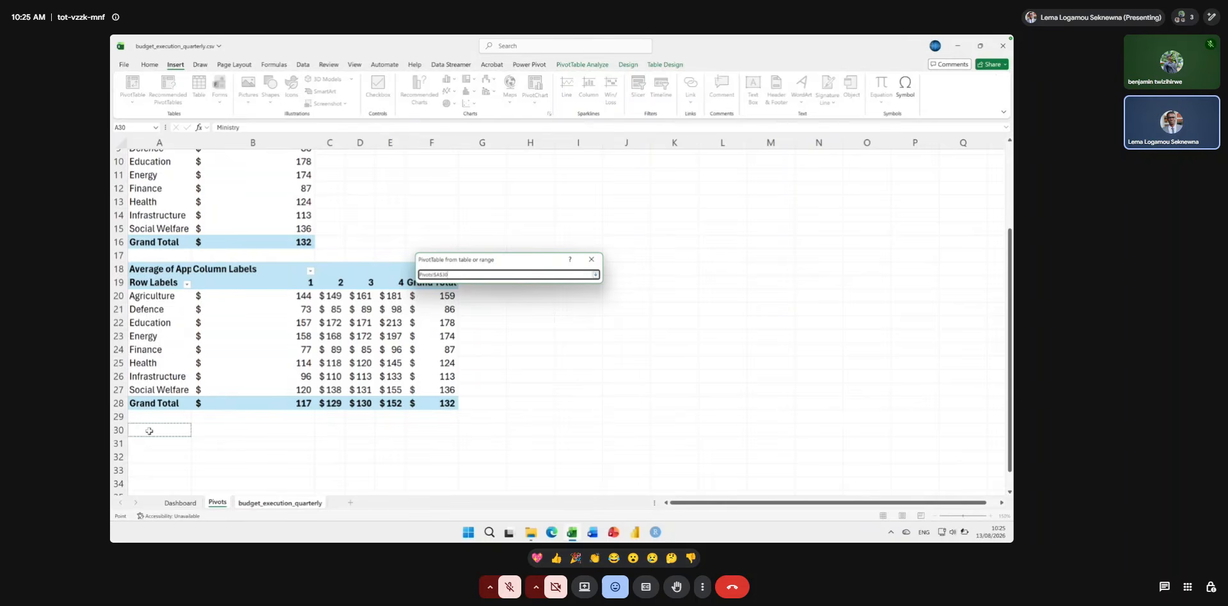
key(Return)
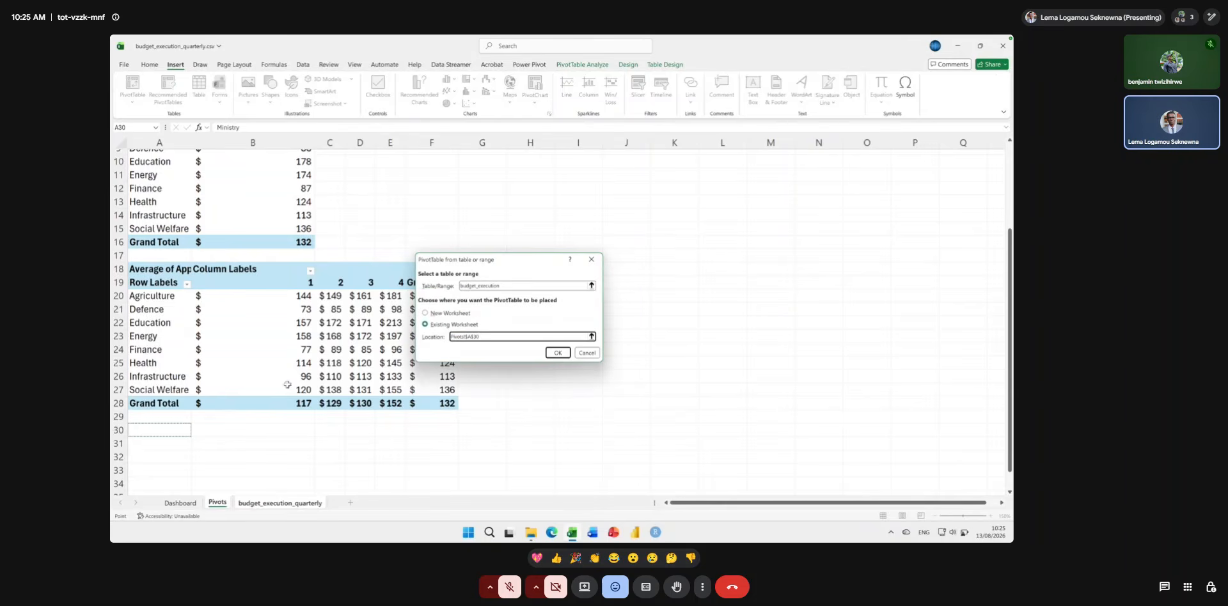
click(559, 353)
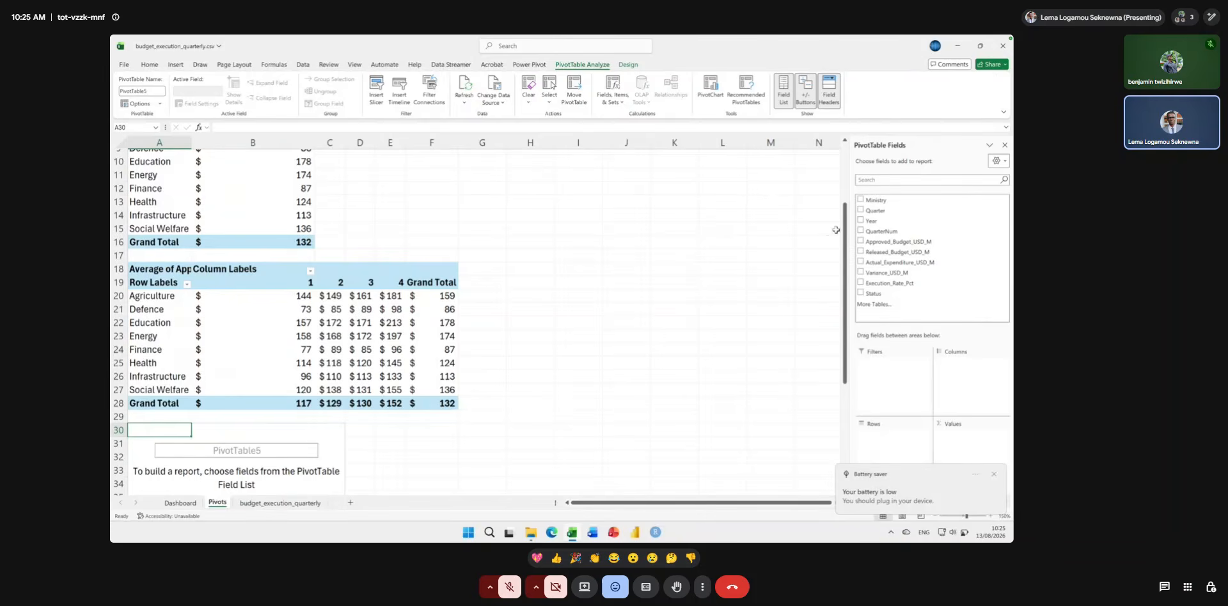
Add Year to the rows and Approved_Budget_USD_M to the values of the new PivotTable.
drag(869, 222, 876, 436)
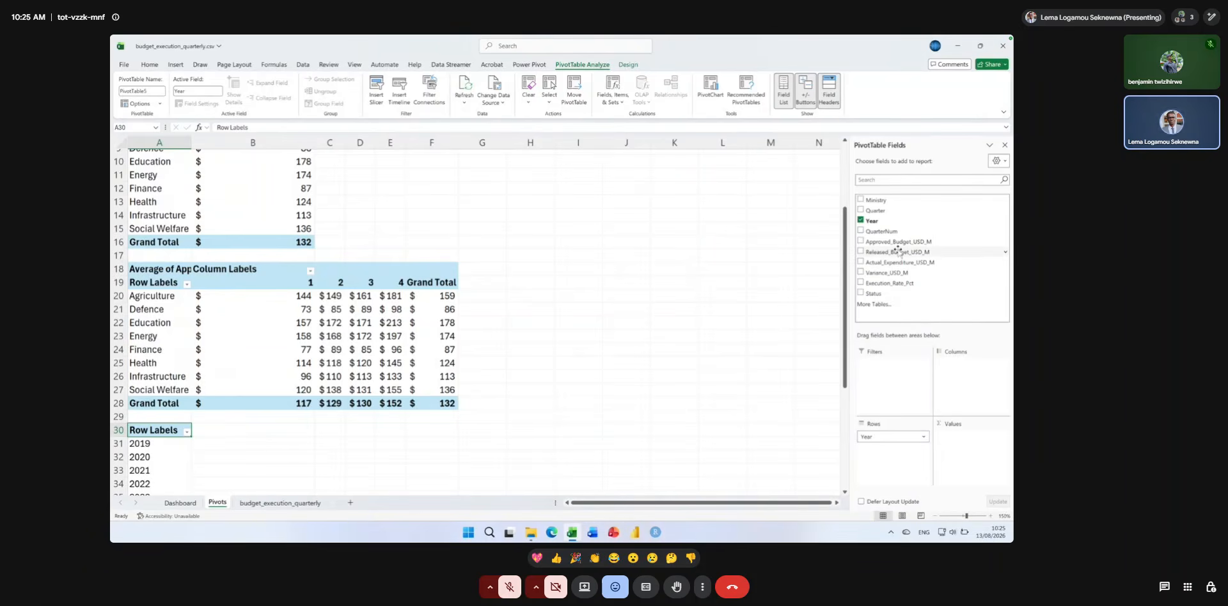
drag(902, 241, 970, 437)
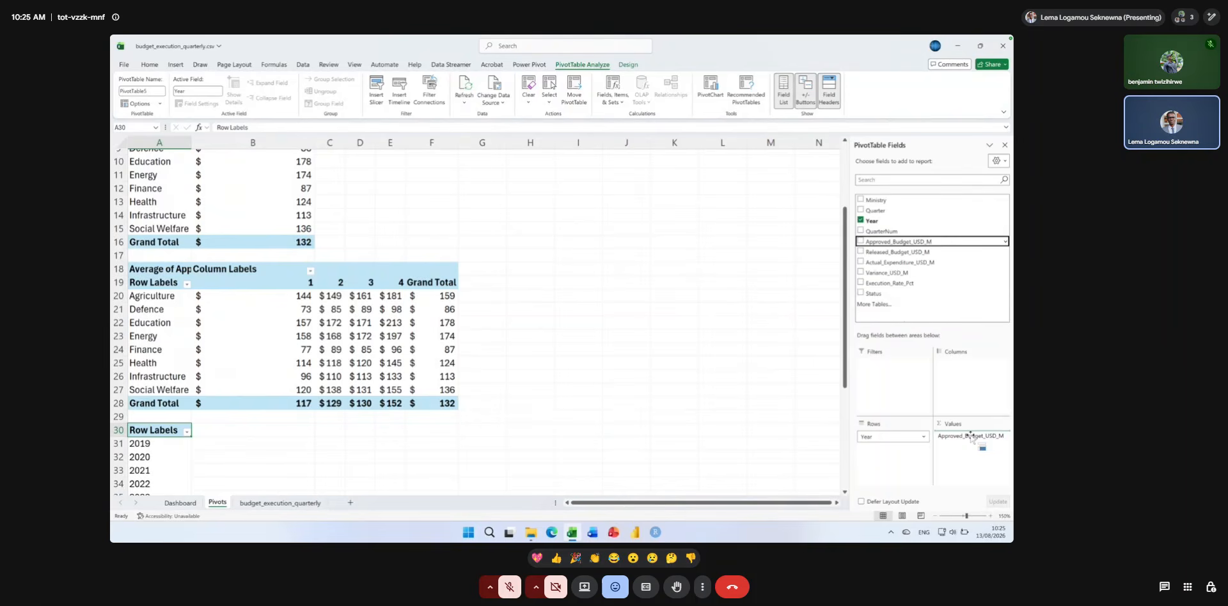
drag(971, 437, 969, 437)
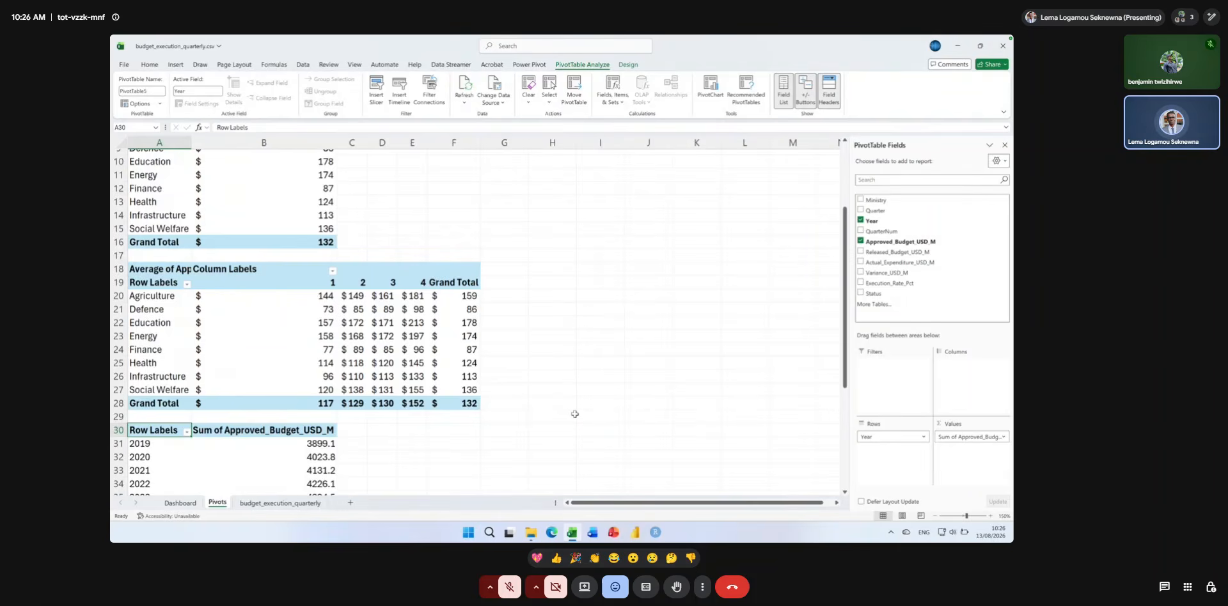
Summarize the approved budget values in the yearly PivotTable by Average and name the field "Average of Approved Budget".
scroll(311, 415, down, 1)
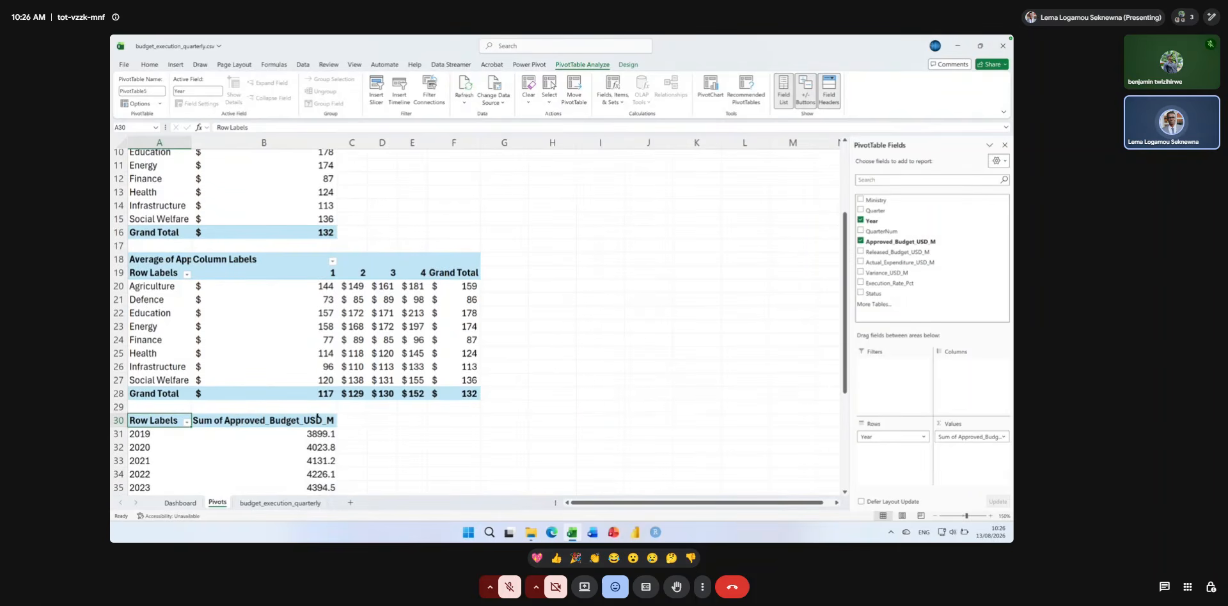
double_click(298, 420)
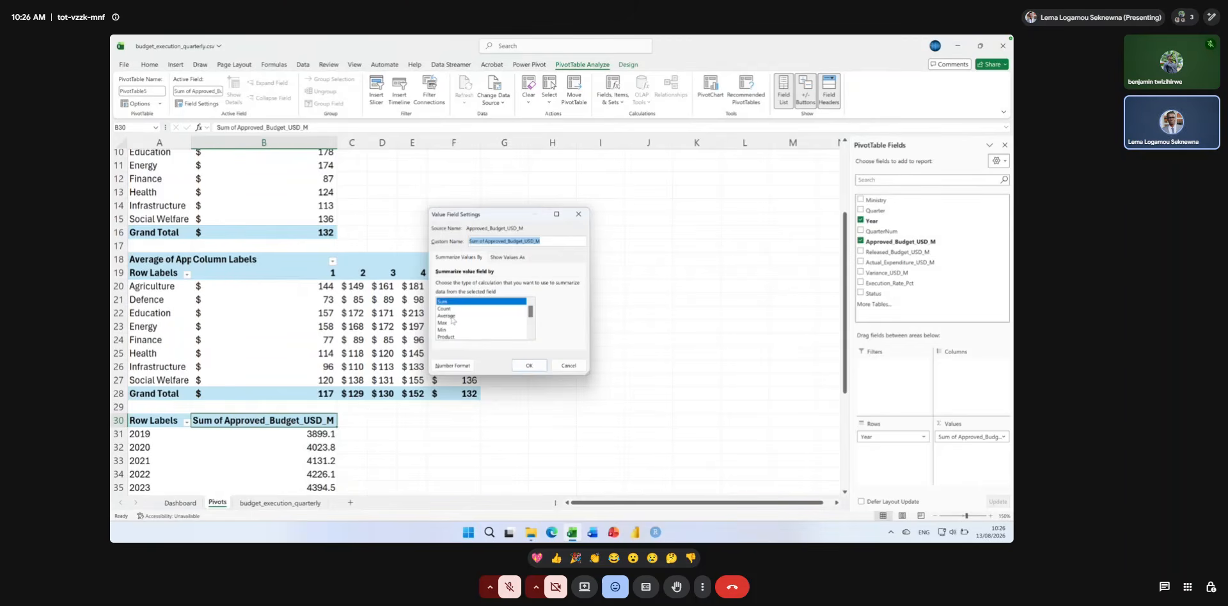
click(451, 315)
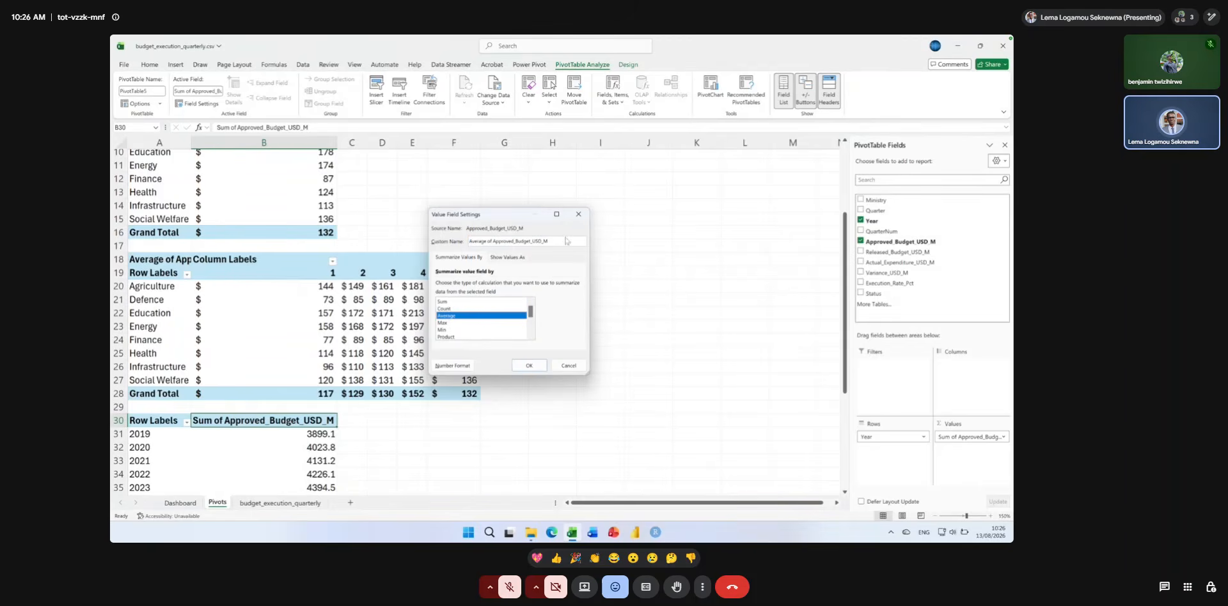
drag(562, 238, 517, 241)
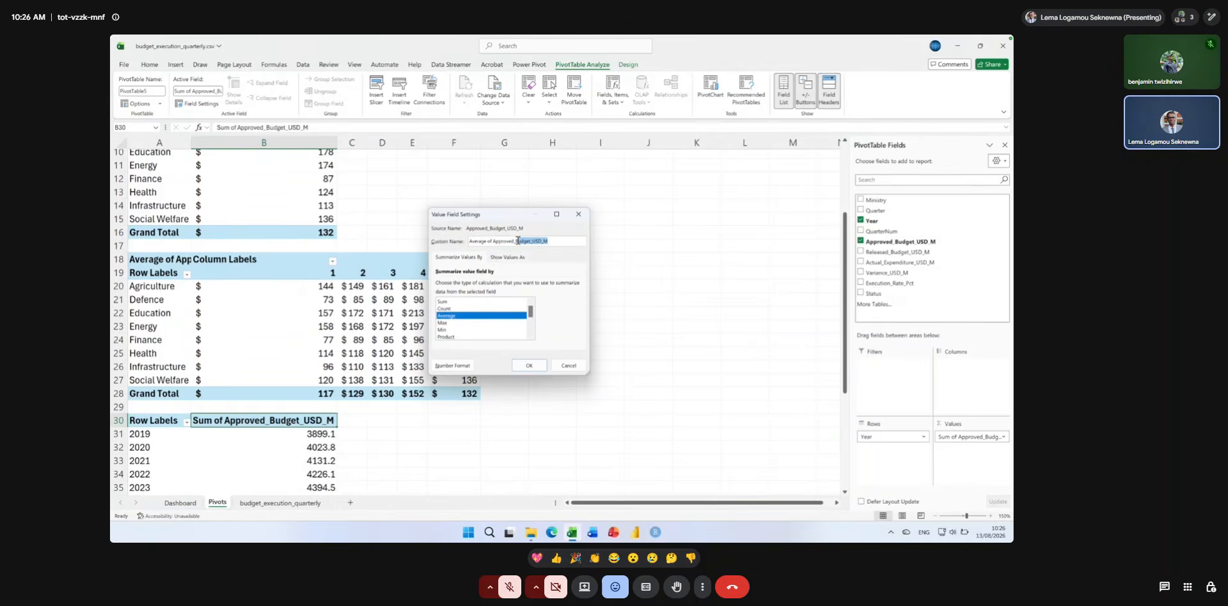
text(Budget)
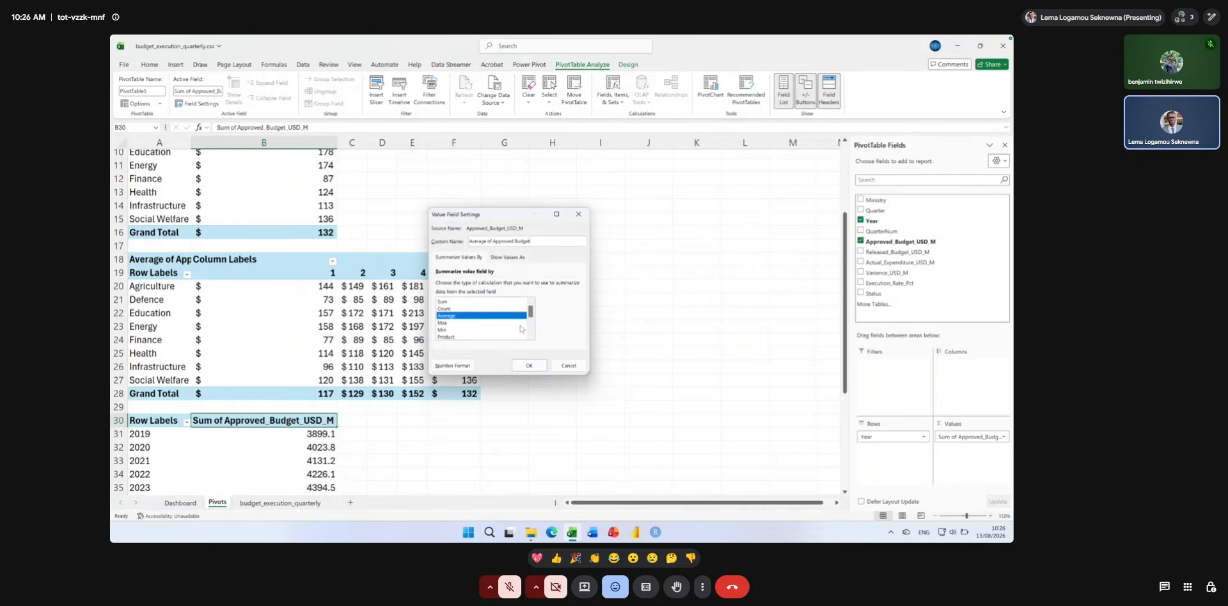
click(526, 366)
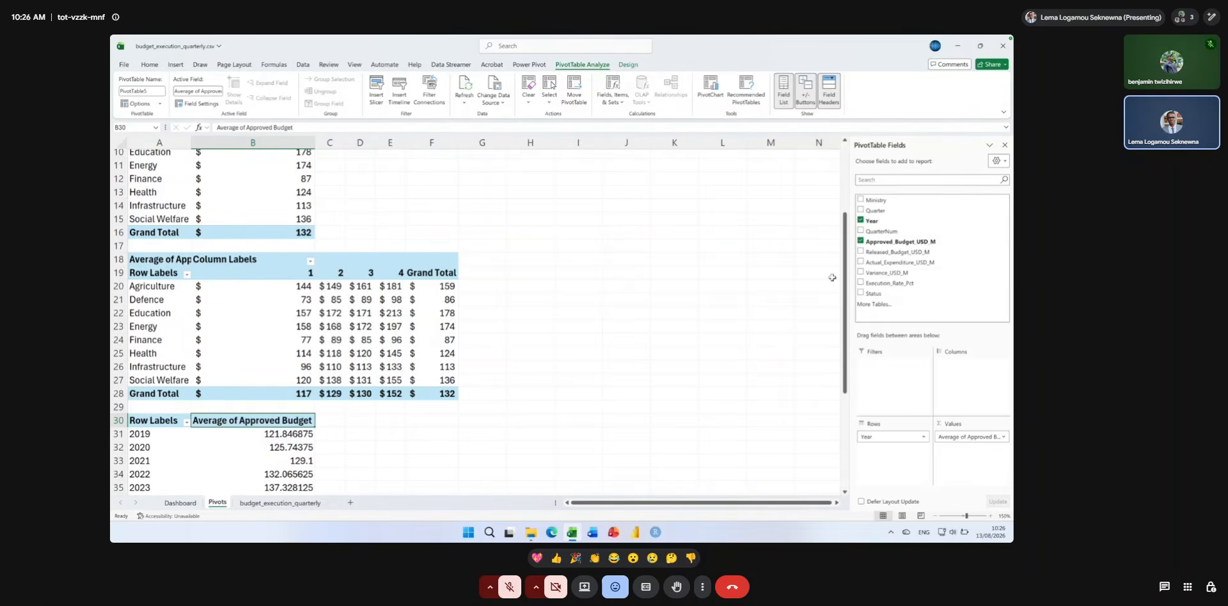
Add Actual_Expenditure_USD_M to the yearly PivotTable's values, summarized by Average and named "Average of Actual Expenditure".
drag(872, 262, 957, 462)
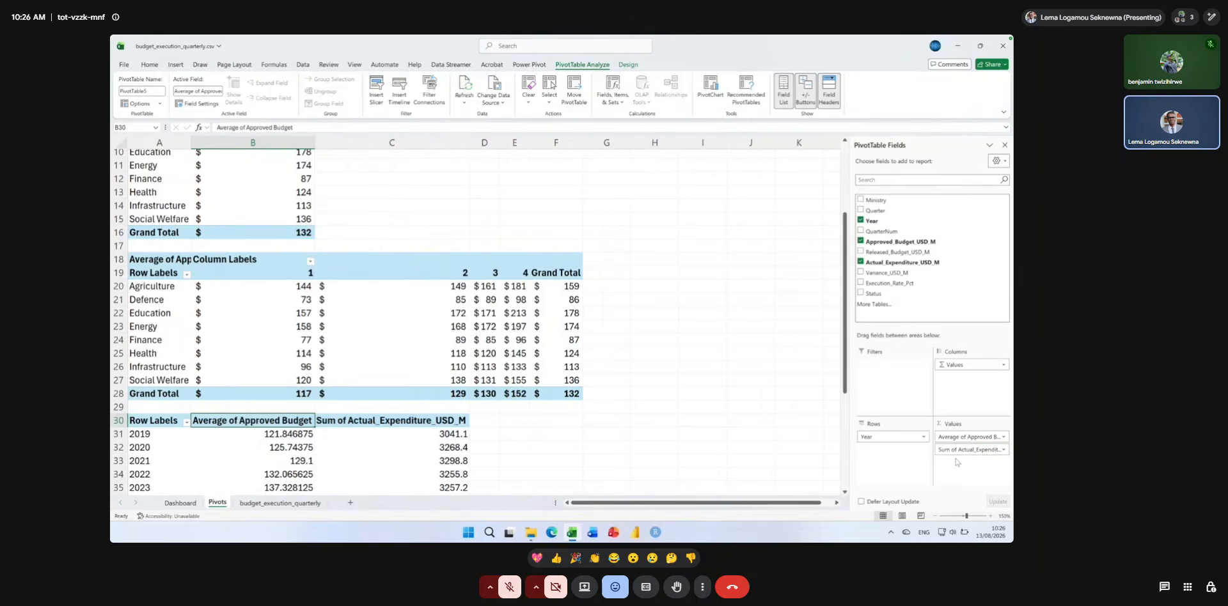
double_click(392, 420)
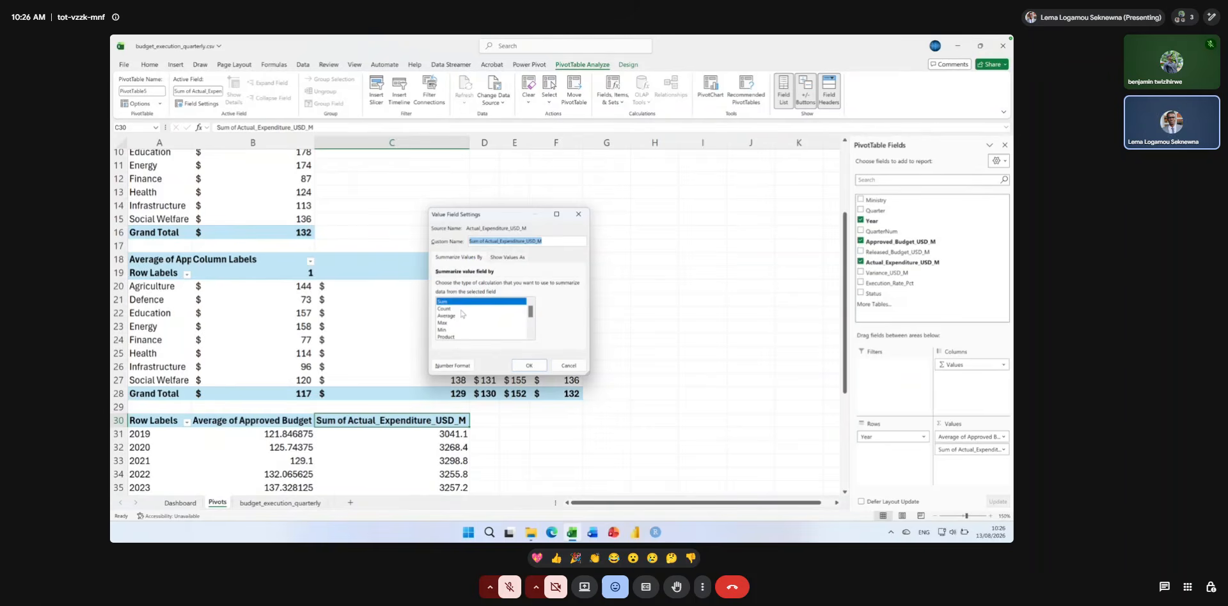
click(454, 316)
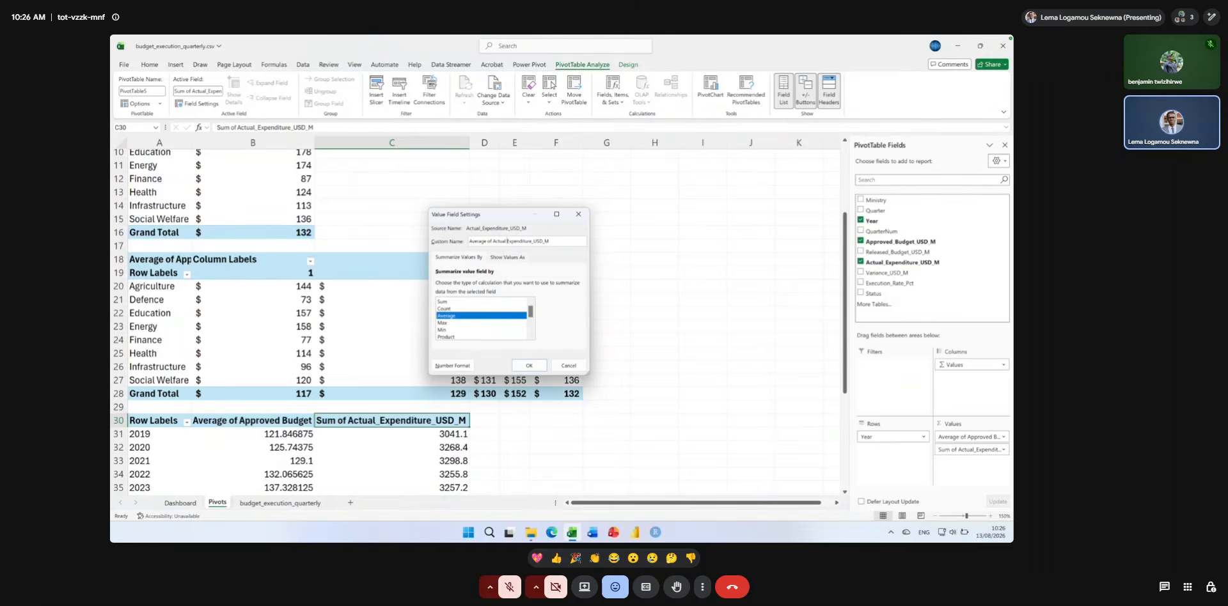
click(553, 241)
key(BackSpace)
key(BackSpace)
key(BackSpace)
key(BackSpace)
key(BackSpace)
click(529, 365)
Start inserting a Combo PivotChart based on the yearly average budget and expenditure PivotTable.
scroll(535, 368, down, 2)
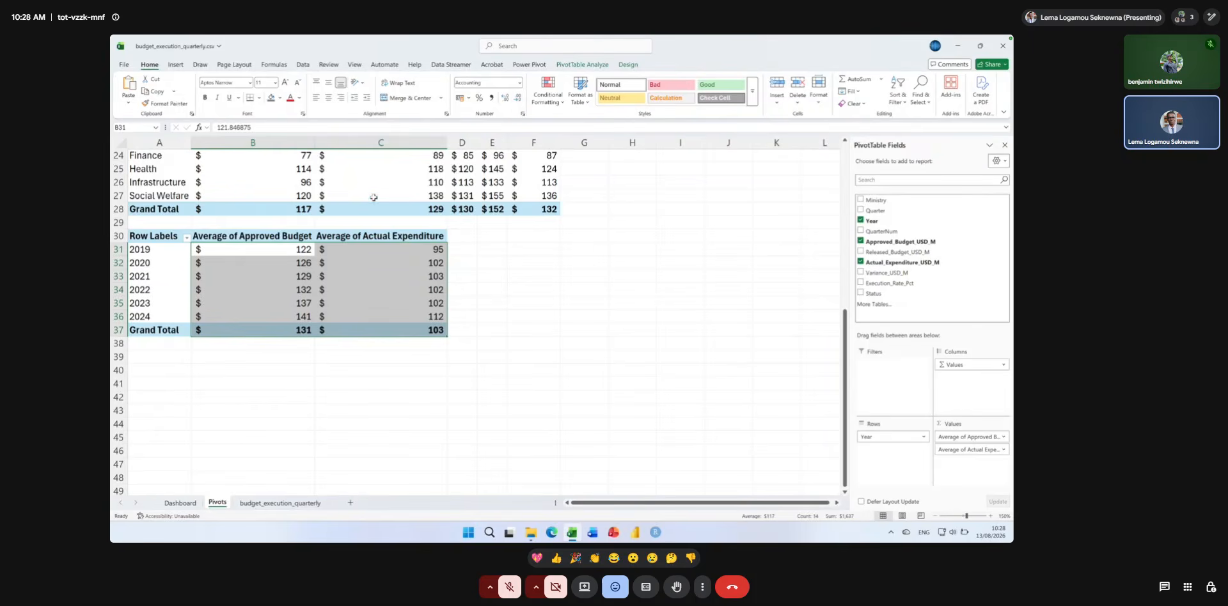
click(336, 247)
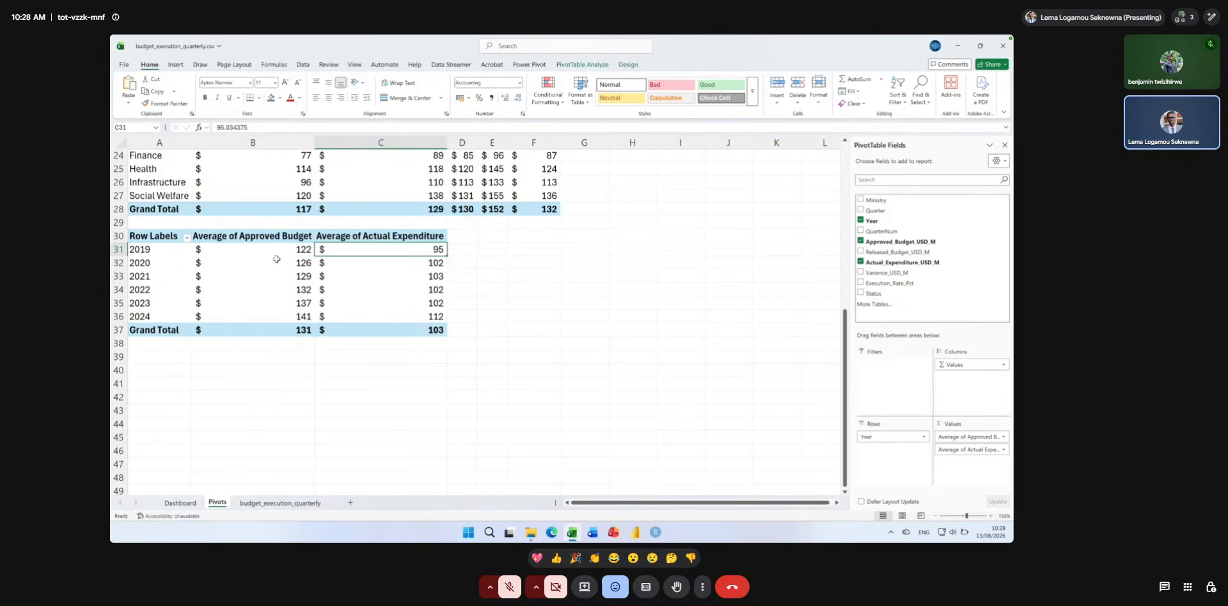
key(Left)
key(Left)
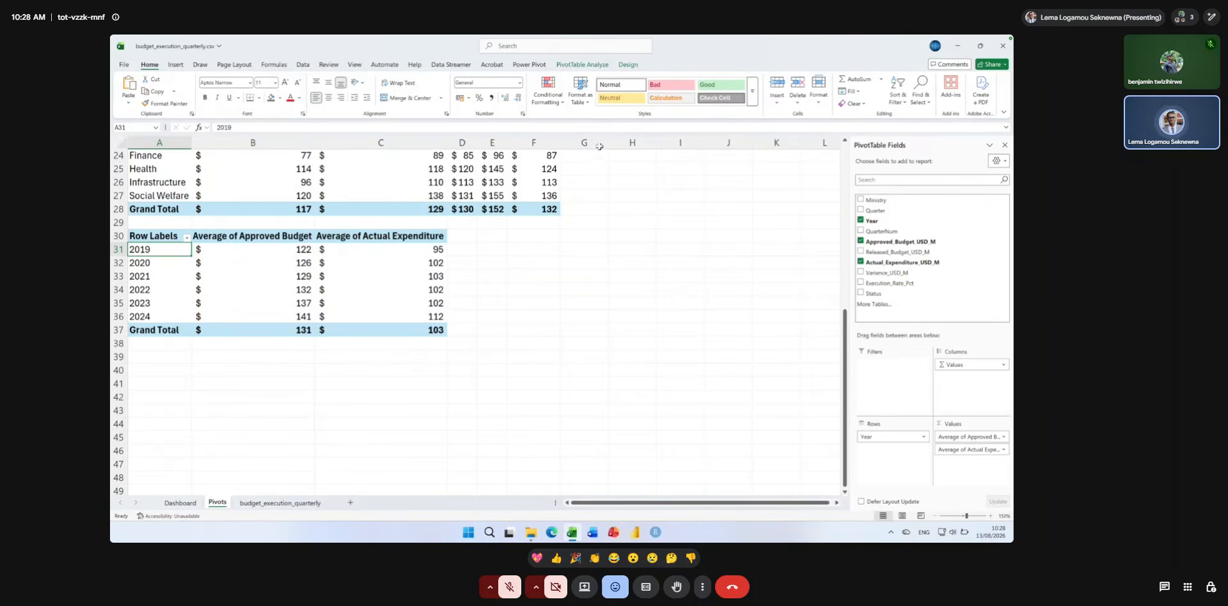
click(594, 66)
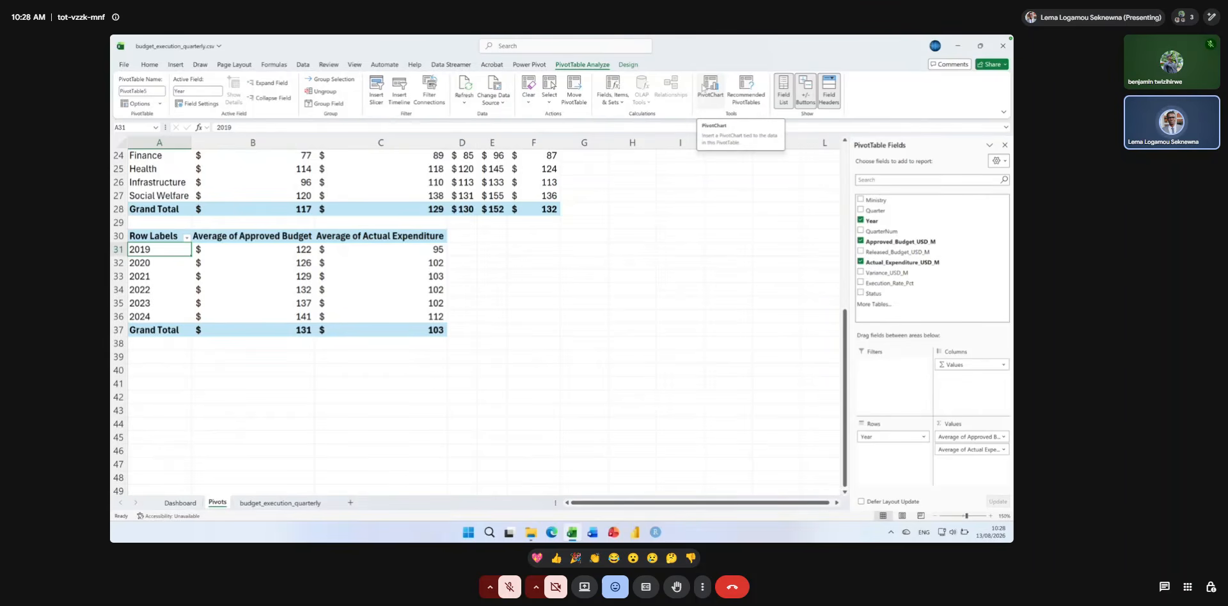
click(699, 92)
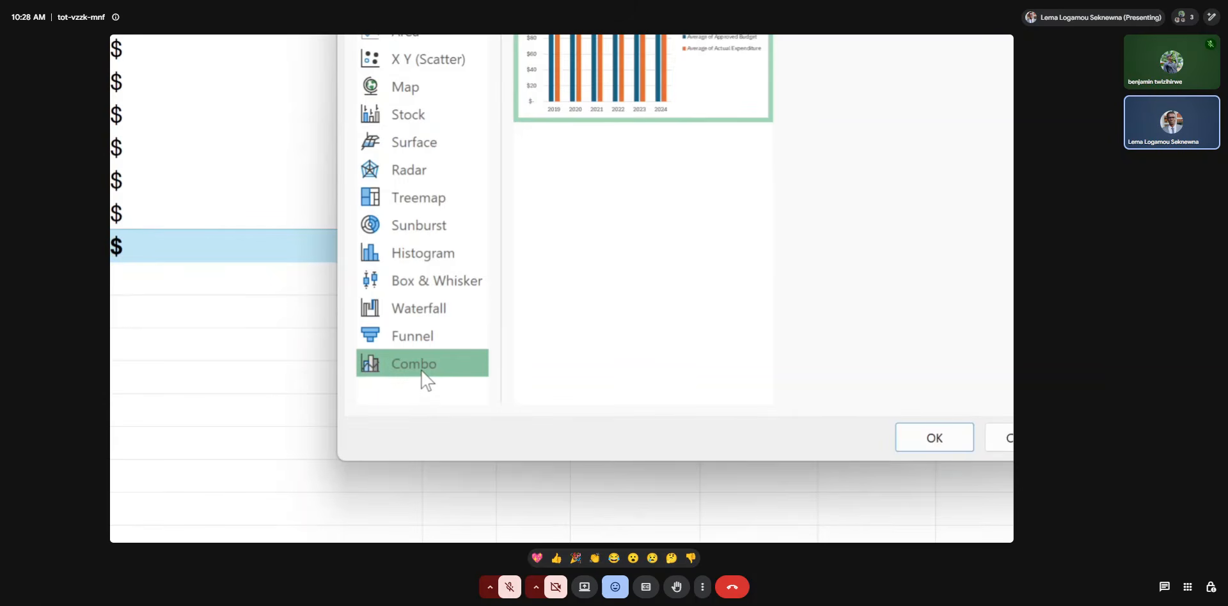
click(422, 371)
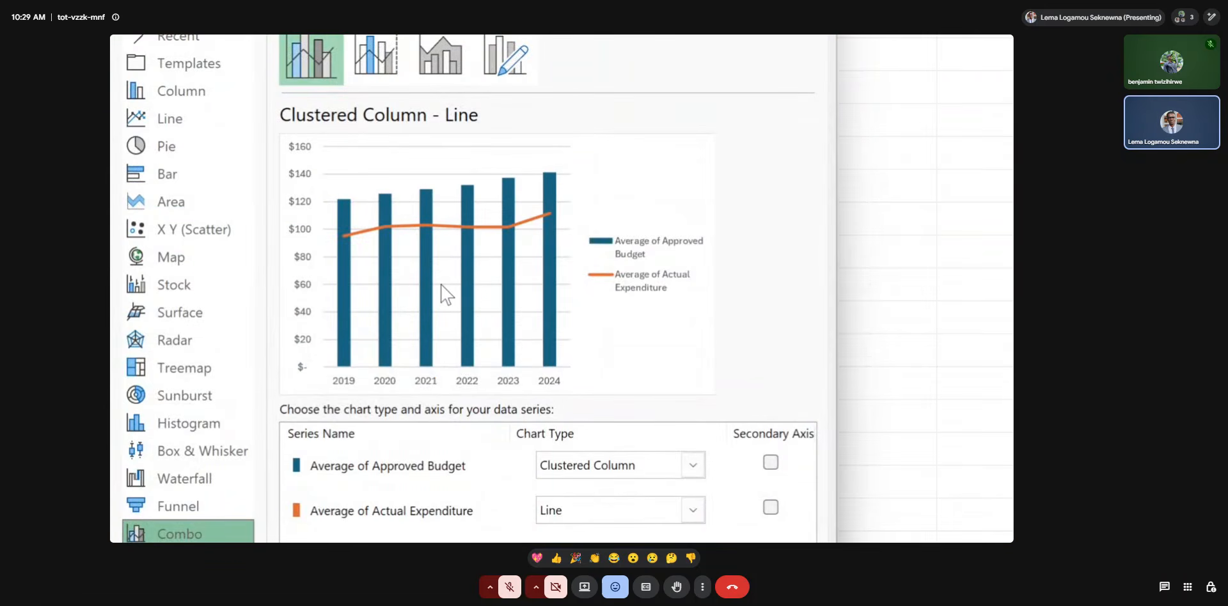
Set both series to Line with Markers, plot Average of Actual Expenditure on the secondary axis, and create the chart.
click(692, 467)
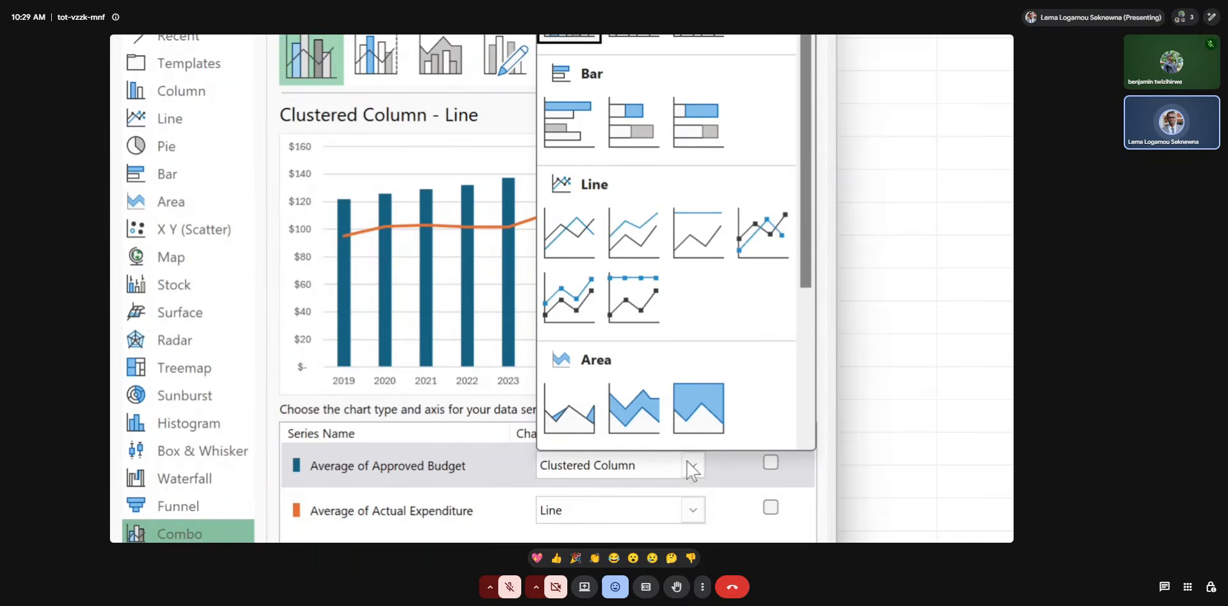
click(577, 299)
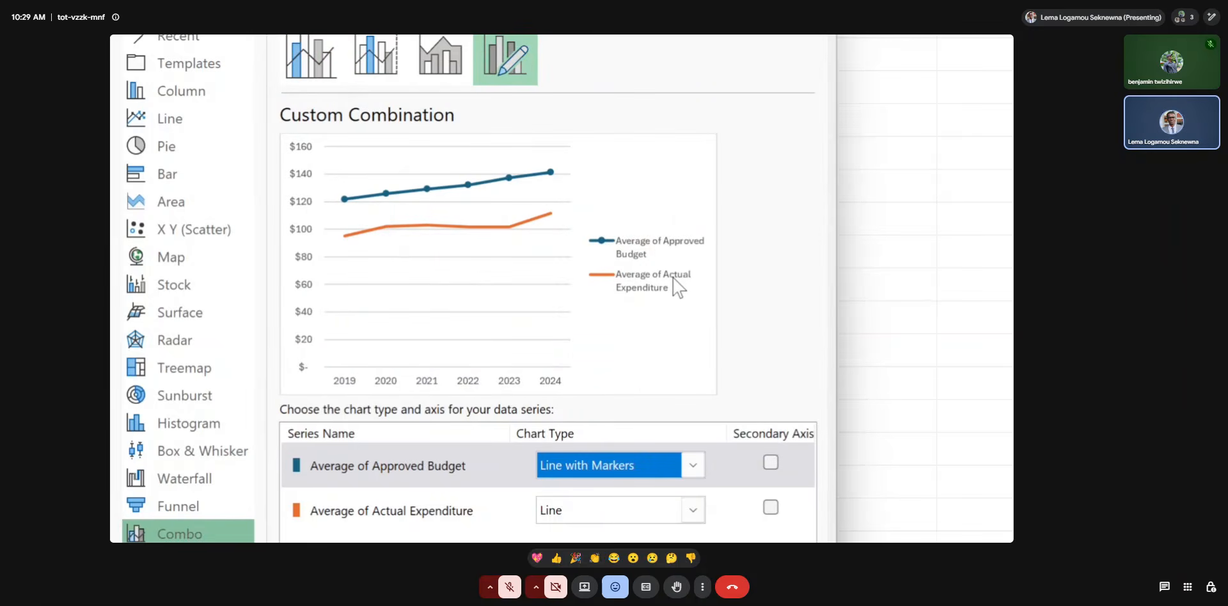
click(694, 510)
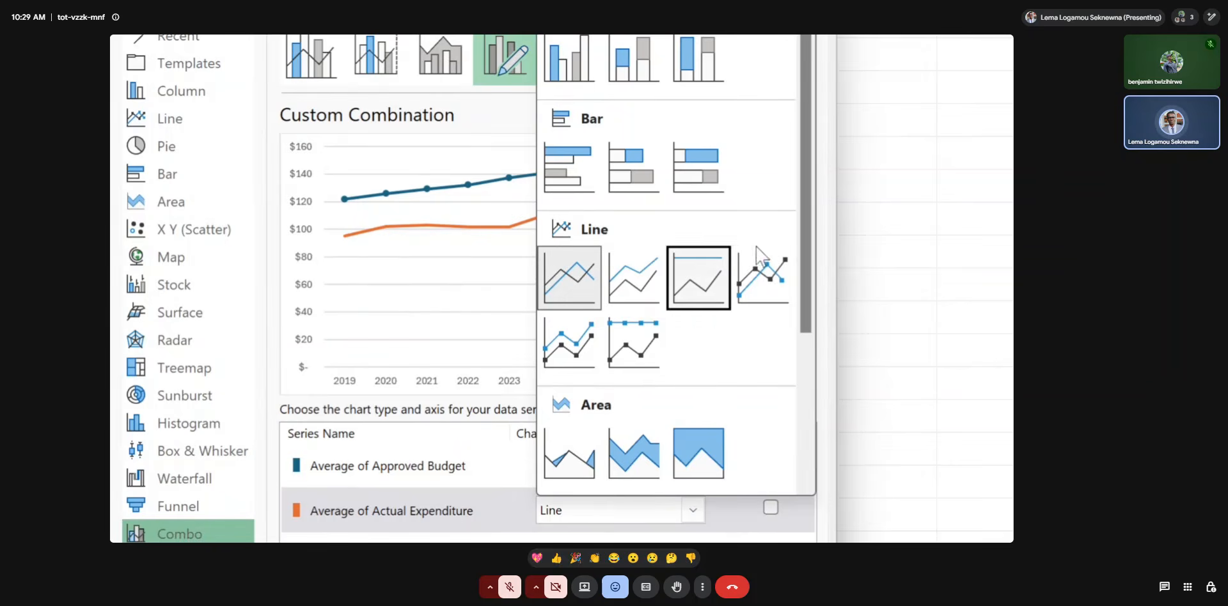
click(764, 265)
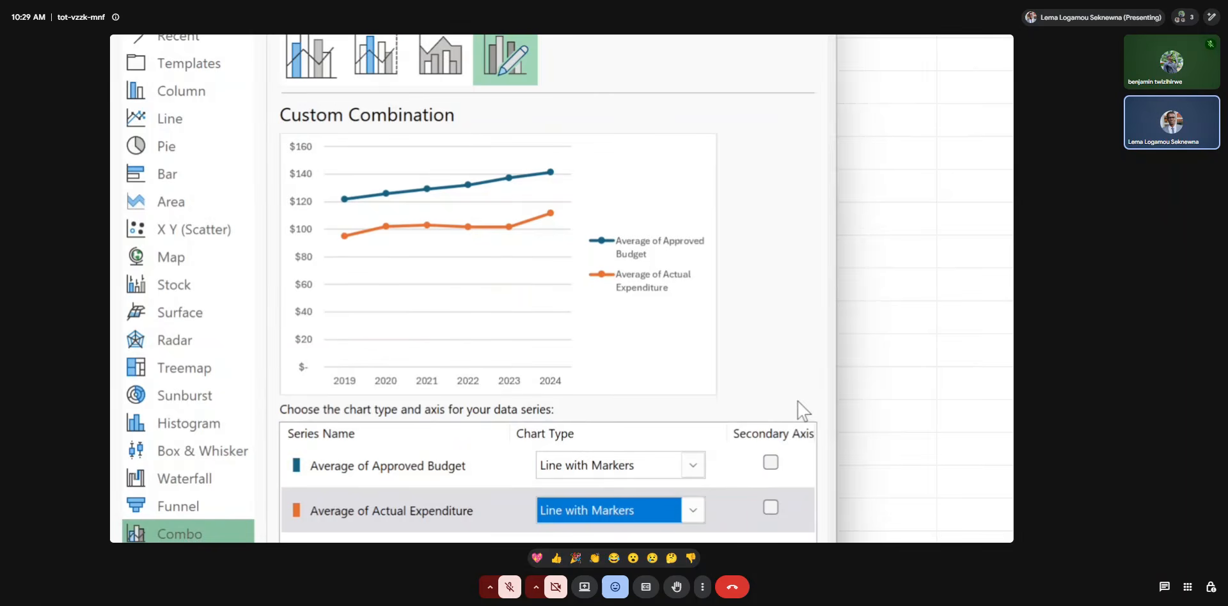
click(770, 508)
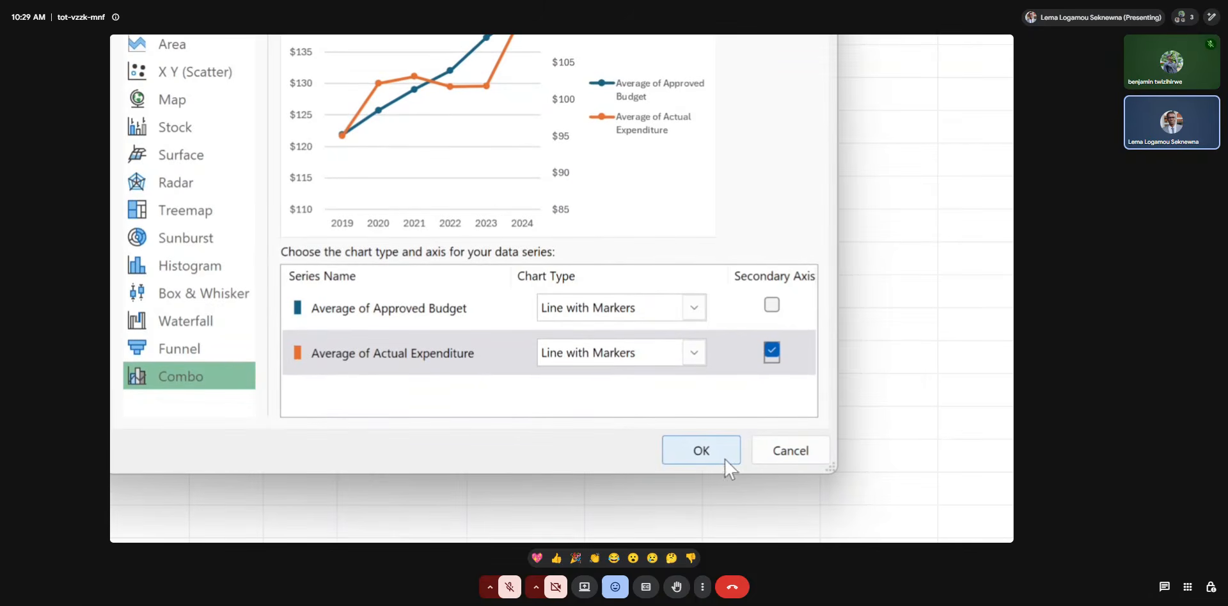
click(723, 454)
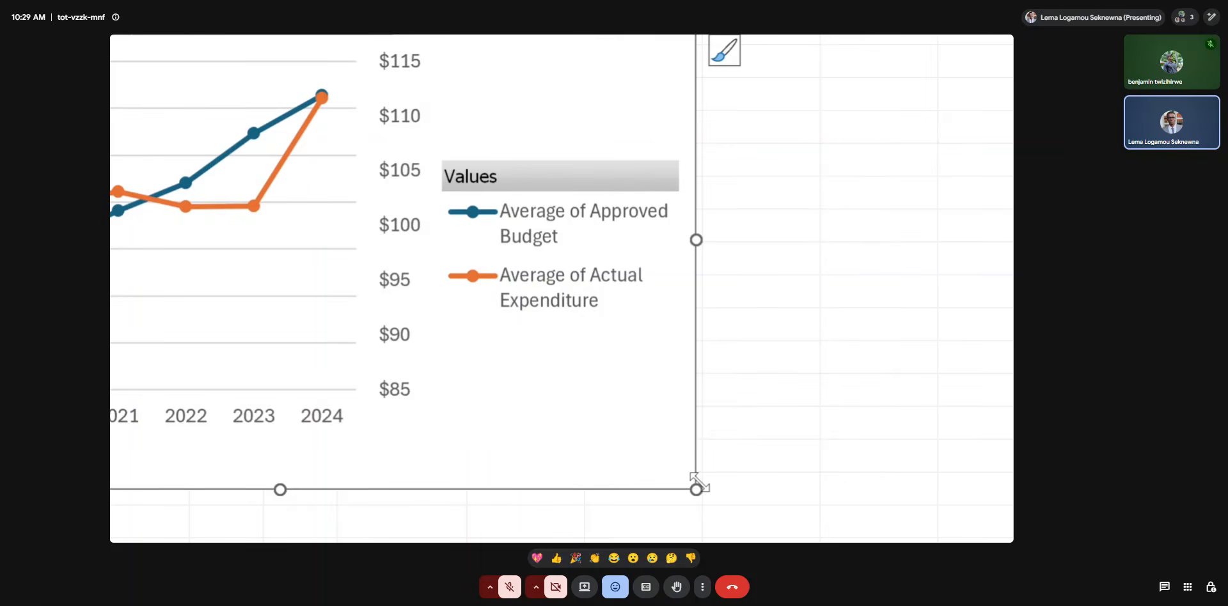
Enlarge the yearly PivotChart to about 9.33 by 19.87 cm, shift it down below row 28, and hide all its field buttons.
drag(698, 486, 1022, 487)
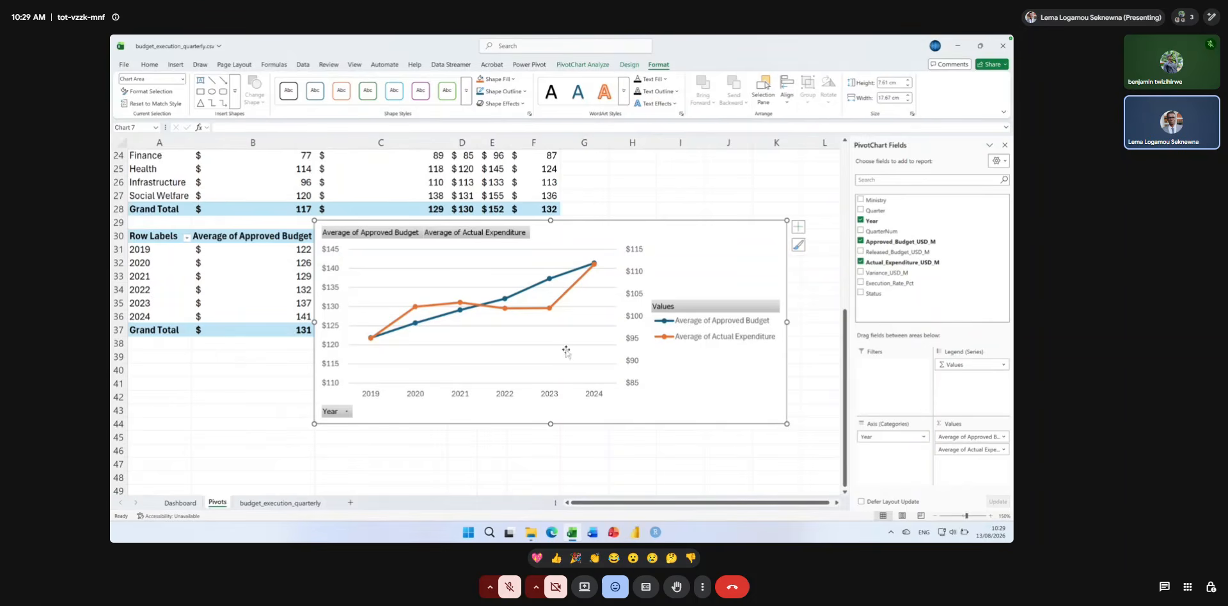
drag(313, 219, 256, 174)
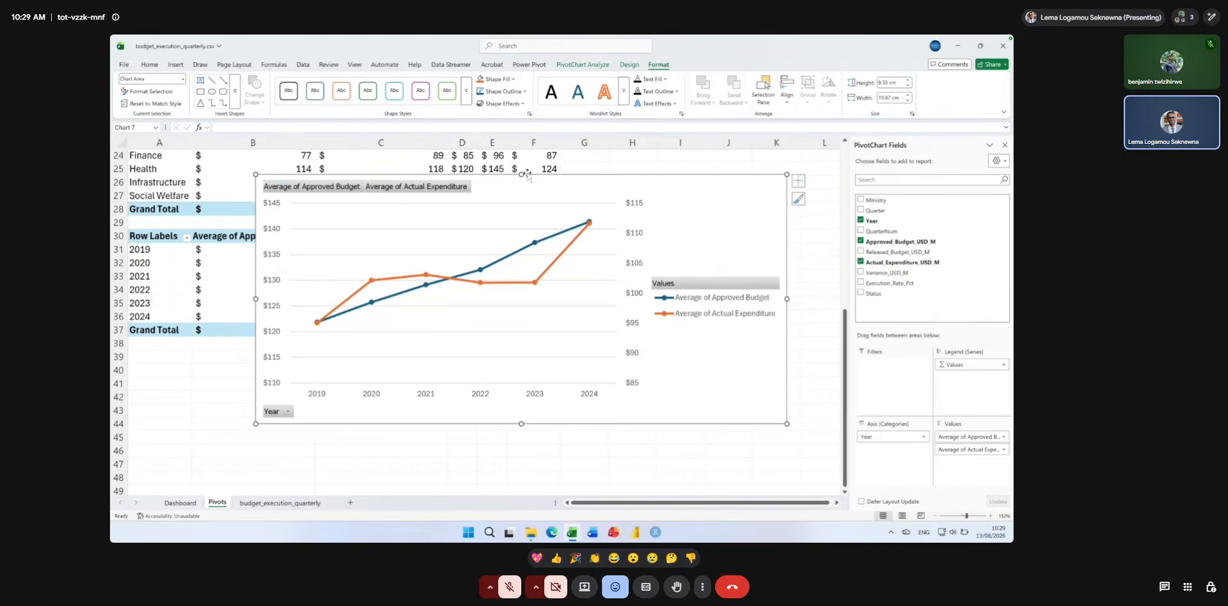
drag(648, 218, 649, 221)
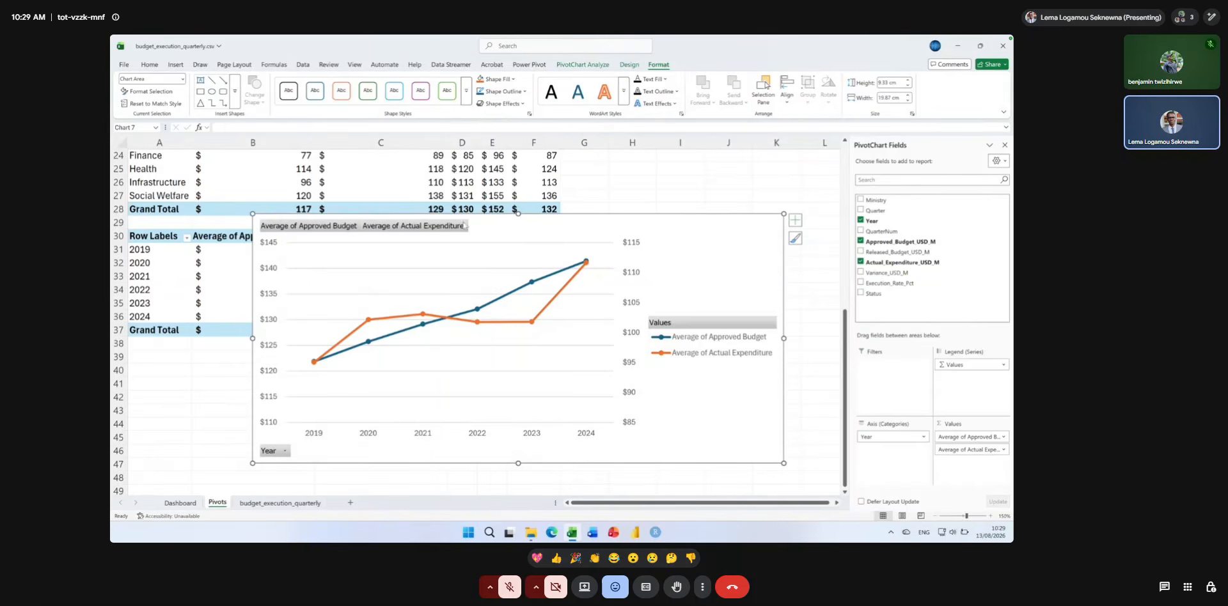
right_click(407, 227)
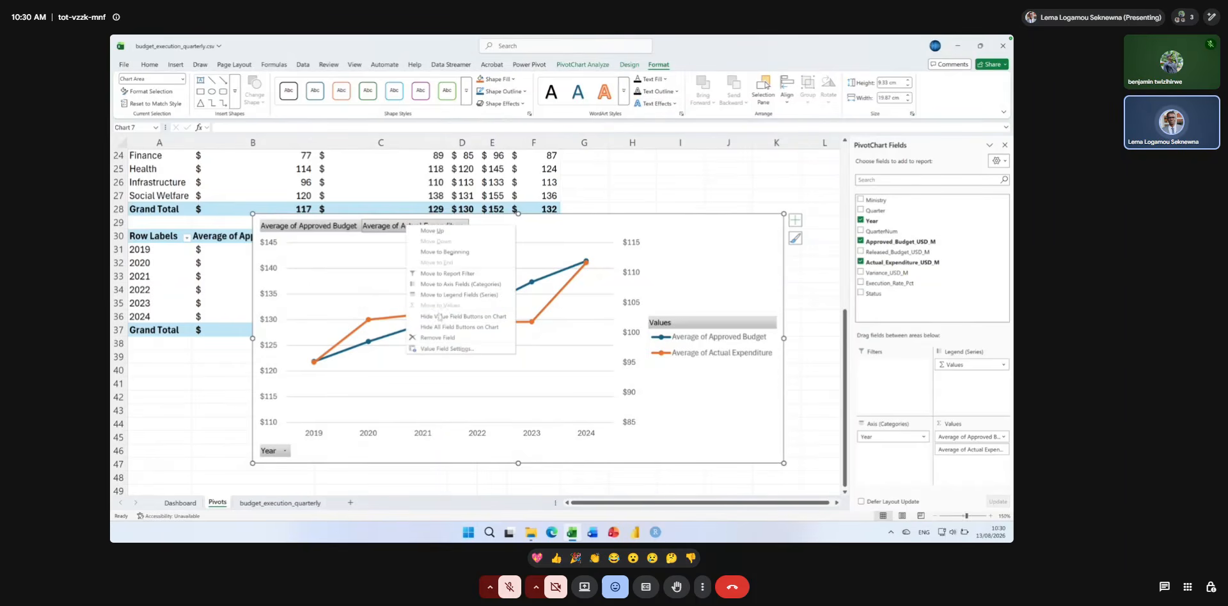
click(444, 327)
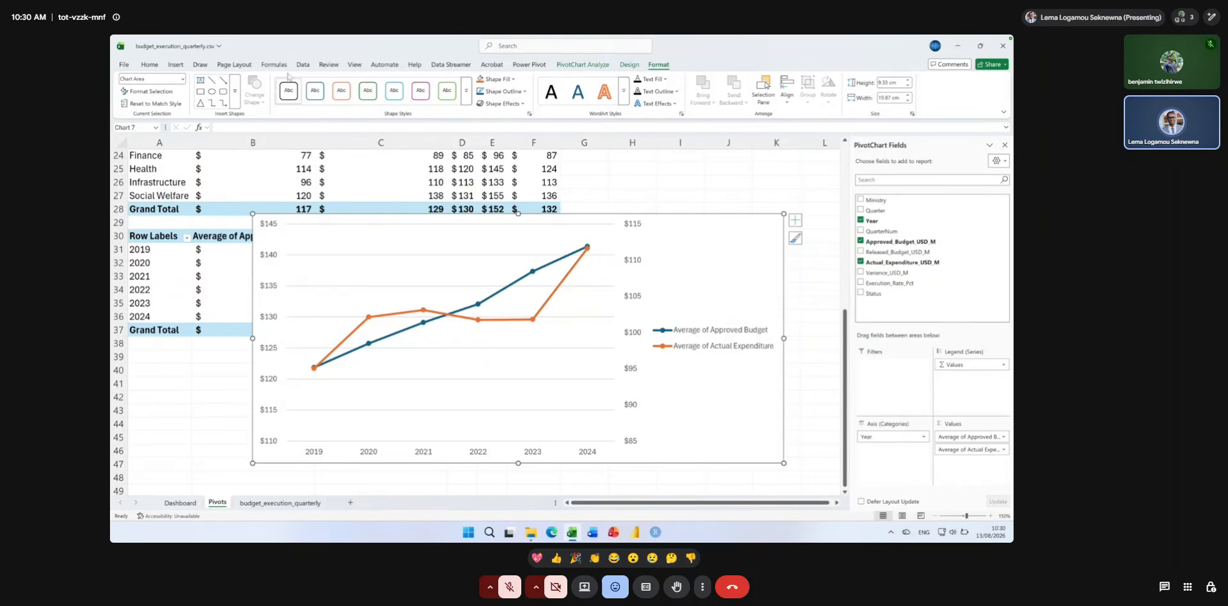
Apply the dark chart style and quick Layout 4 to the yearly PivotChart.
click(628, 65)
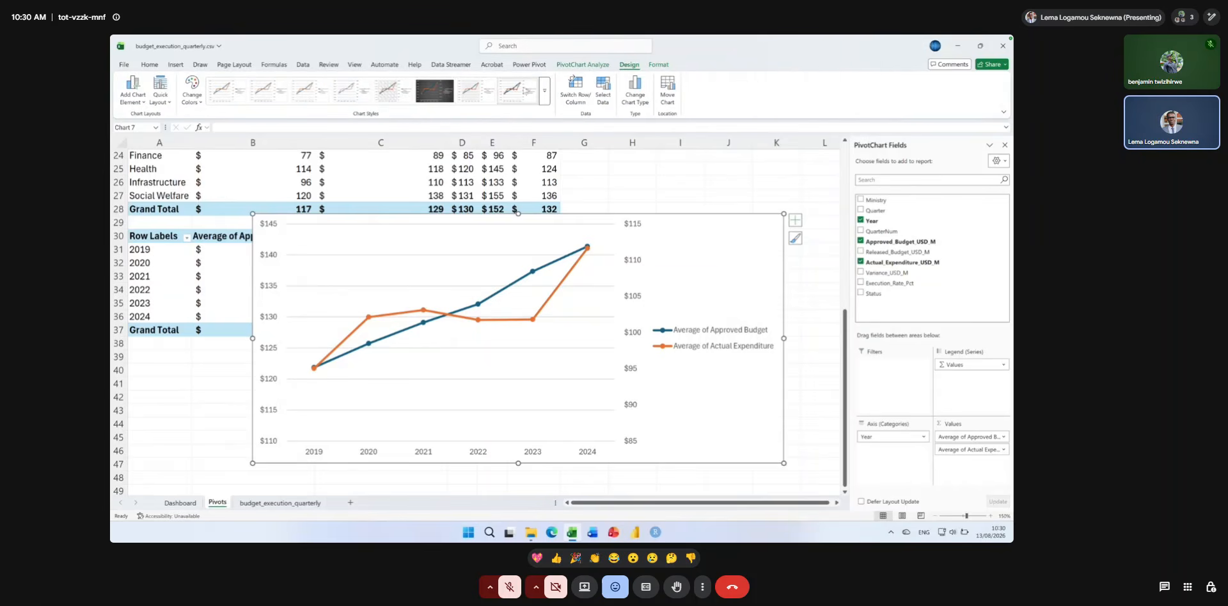
click(438, 94)
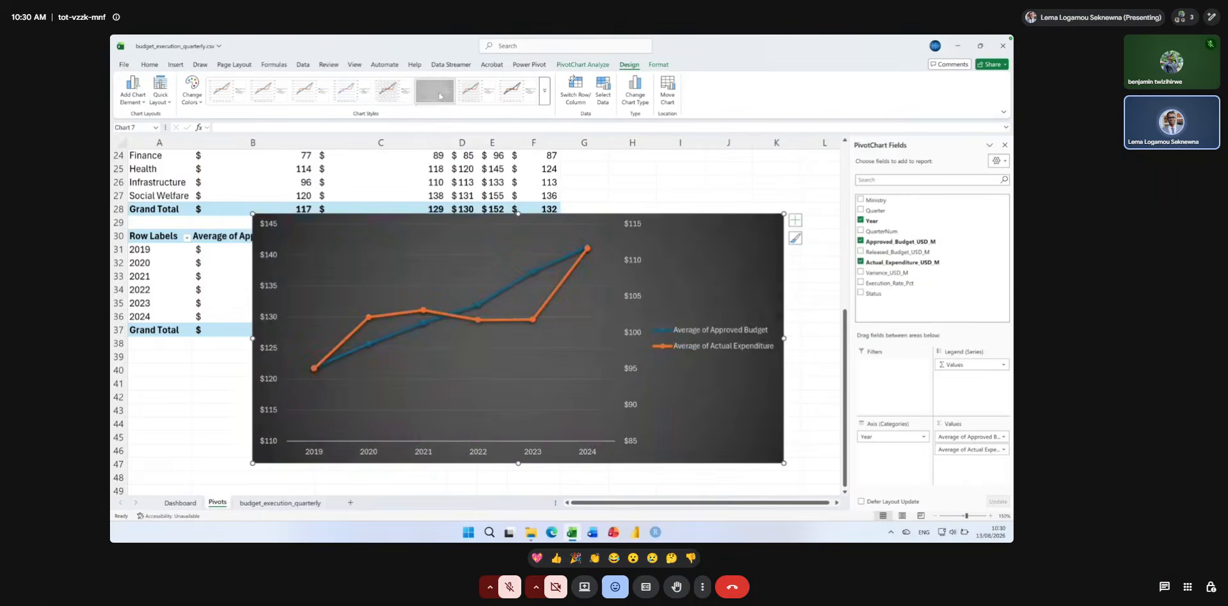
click(161, 93)
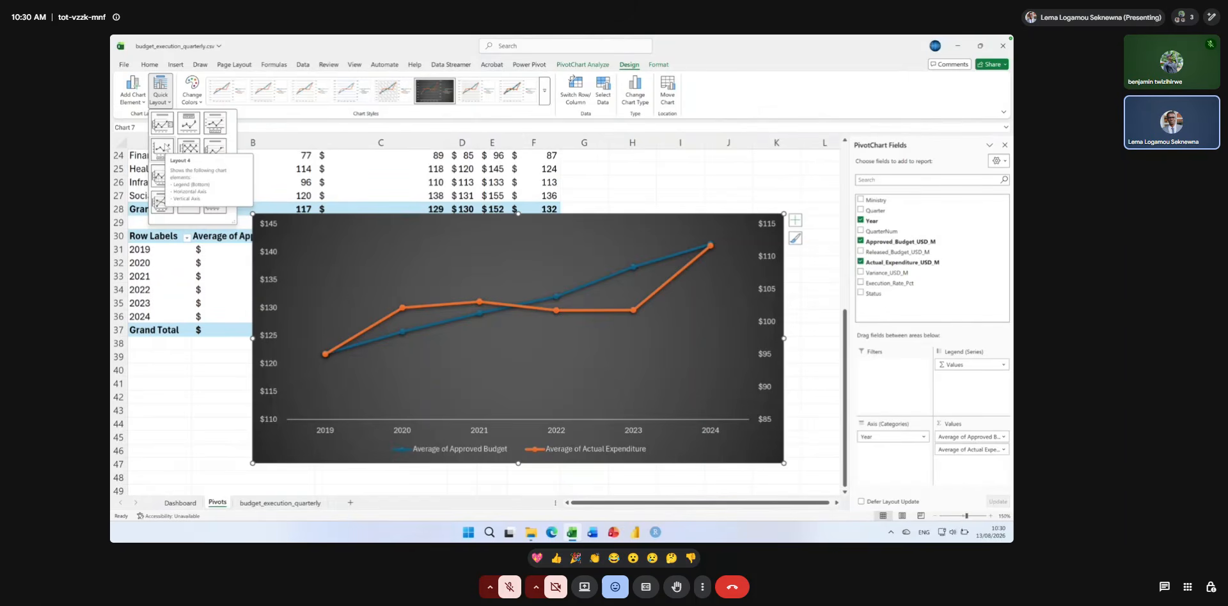
click(161, 148)
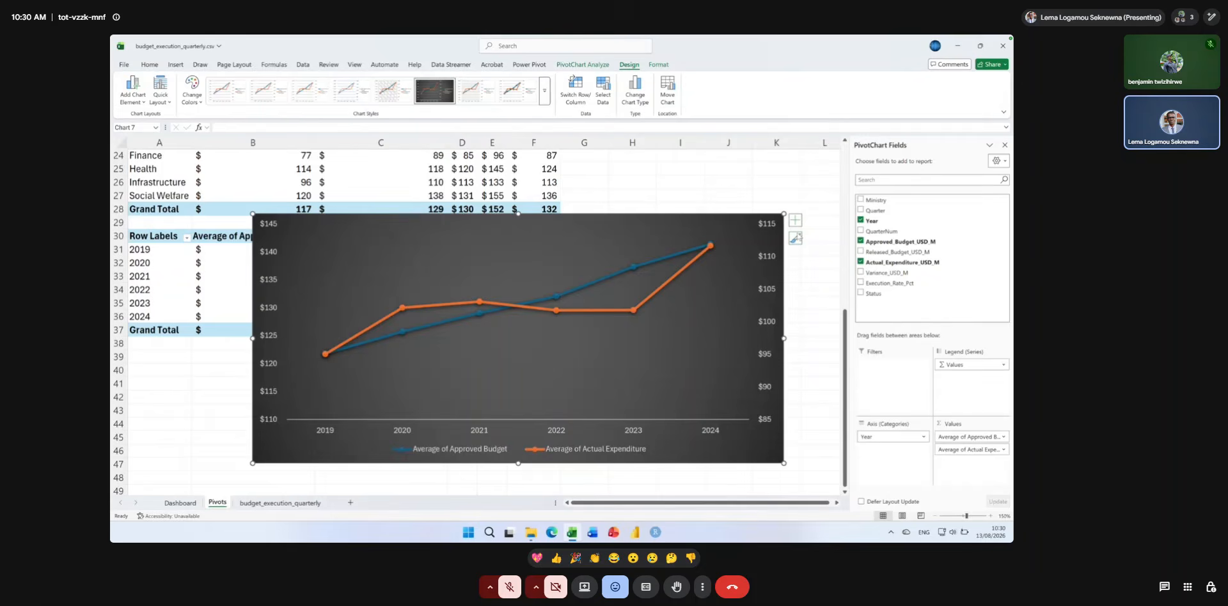
Add a chart title to the yearly PivotChart reading "Average Approved Bydget Versus Average Expenditure".
click(795, 222)
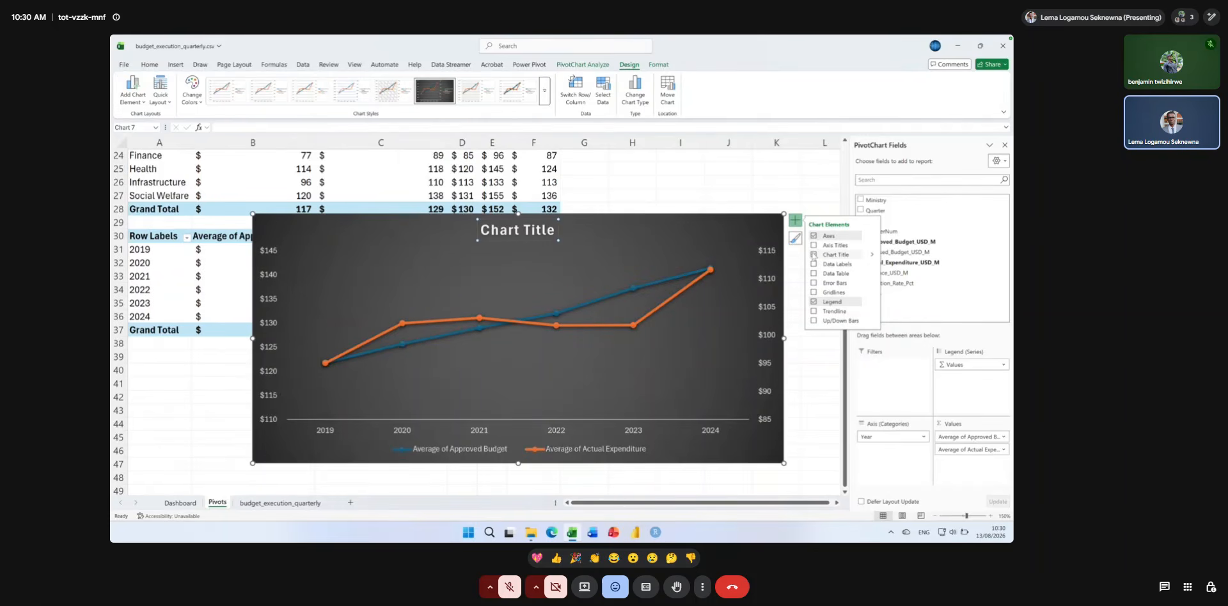
click(814, 255)
mouse_move(631, 294)
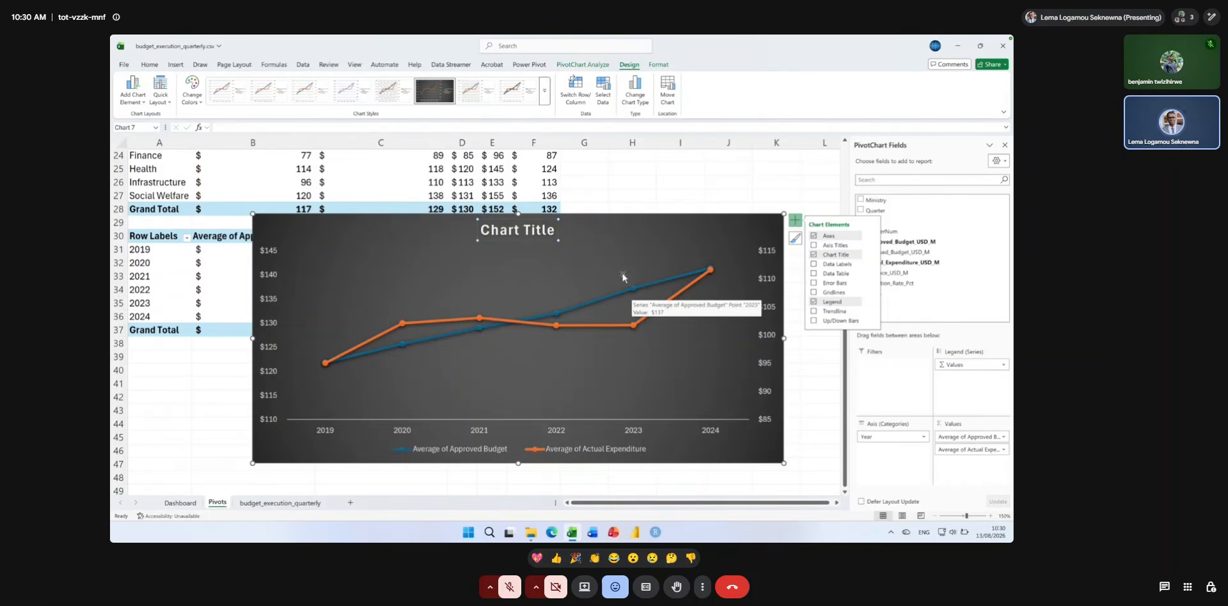
click(526, 230)
double_click(526, 231)
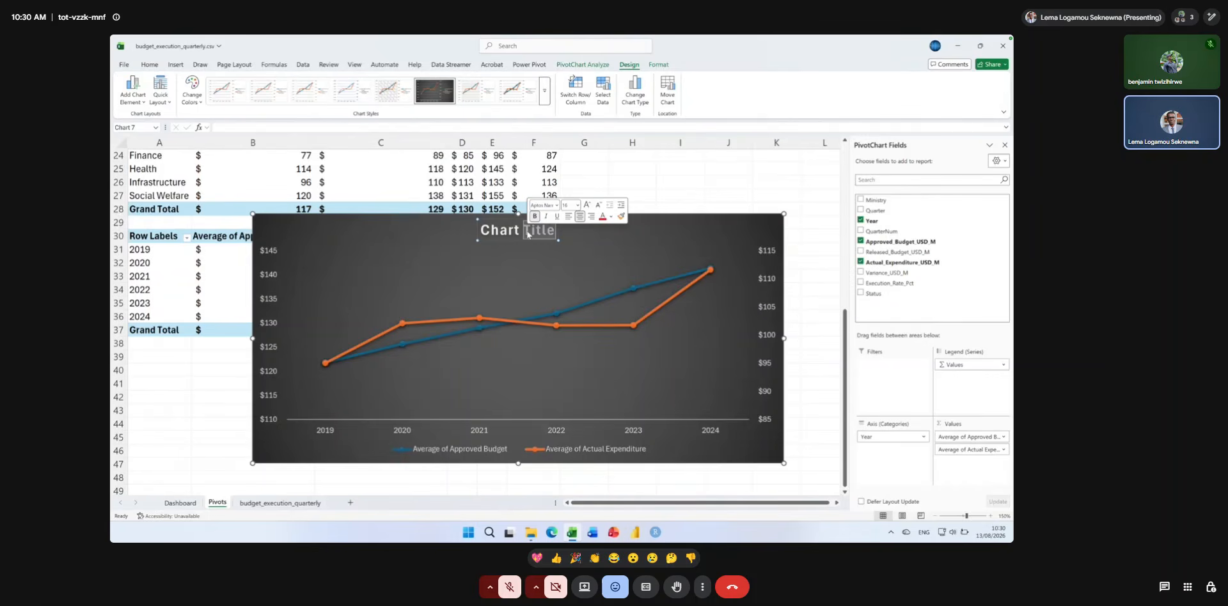
key(ctrl+a)
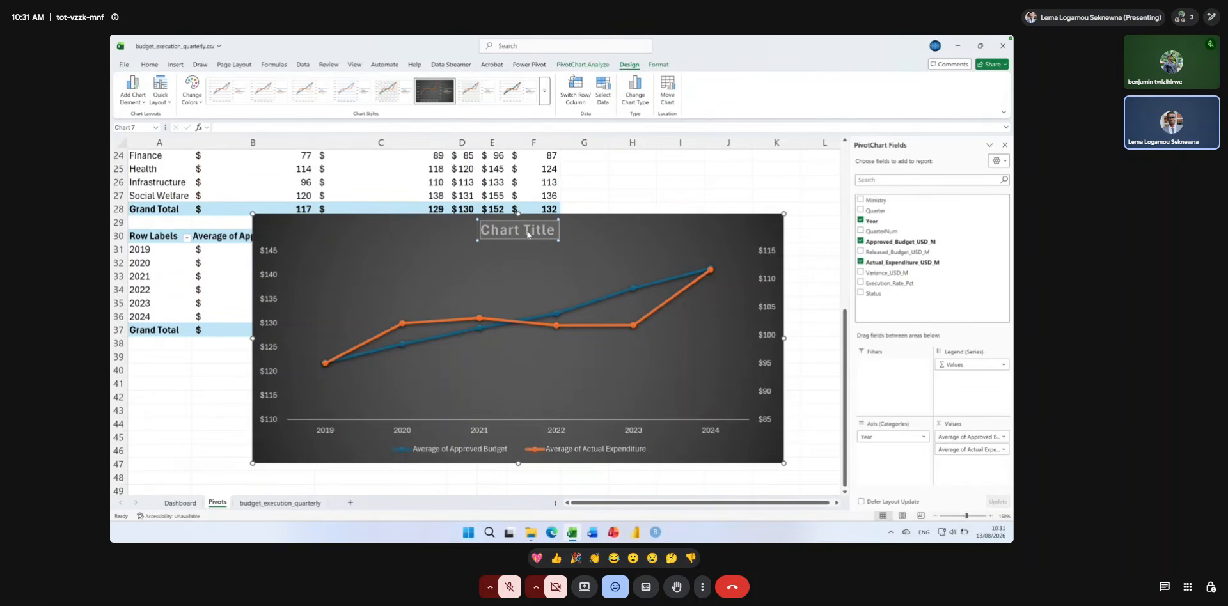
text(Average Ap)
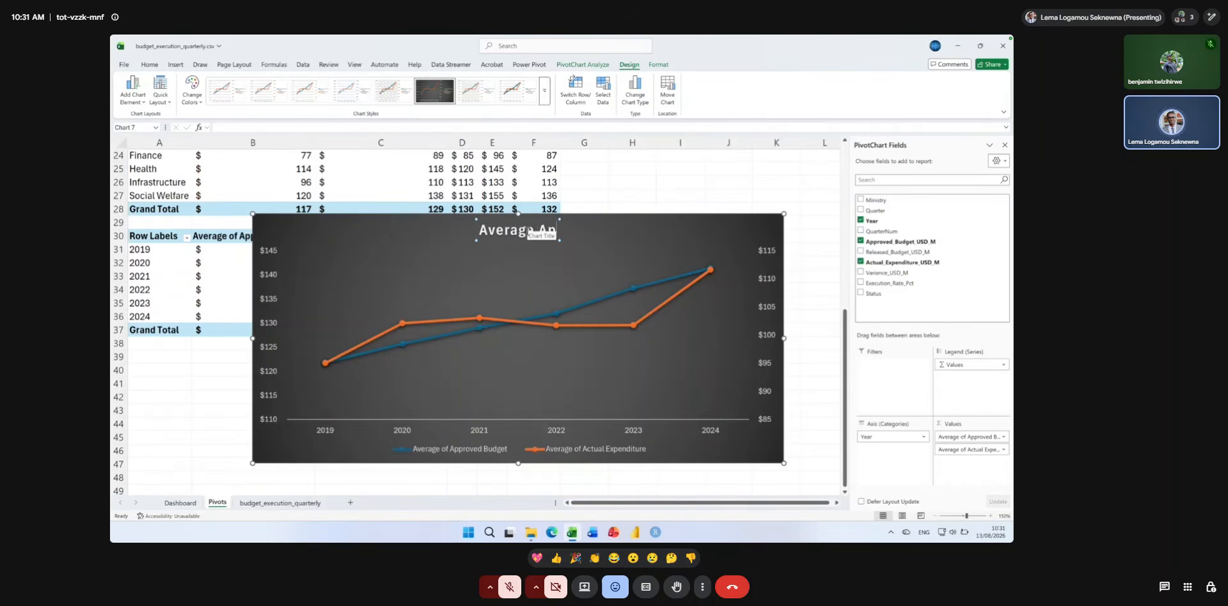
text(proved Bydget)
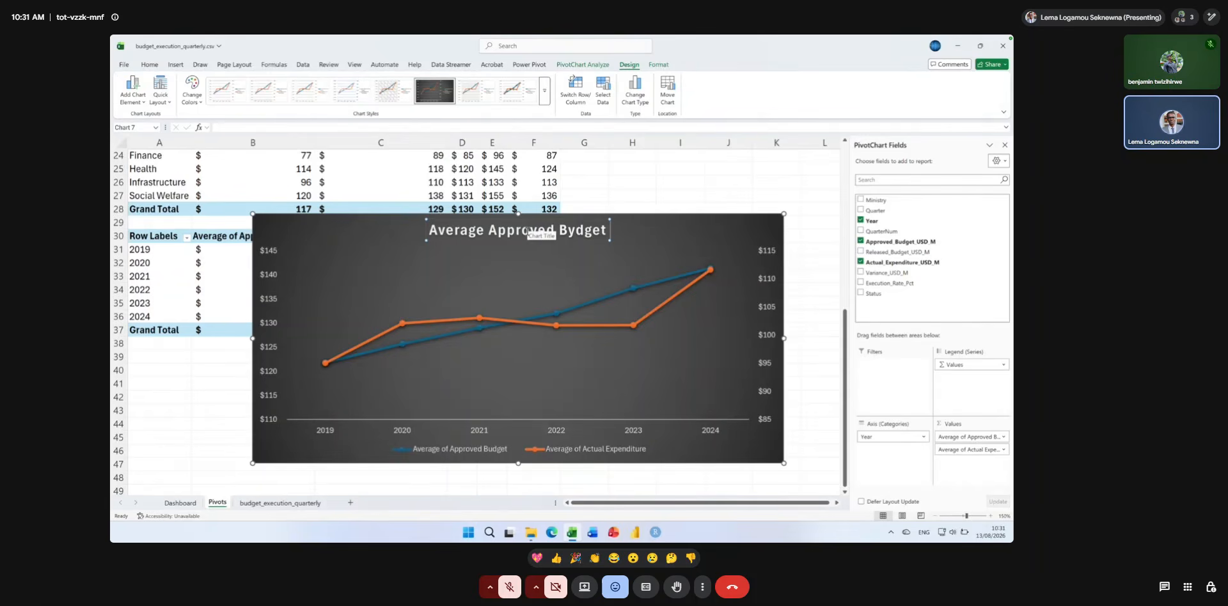
text( vers)
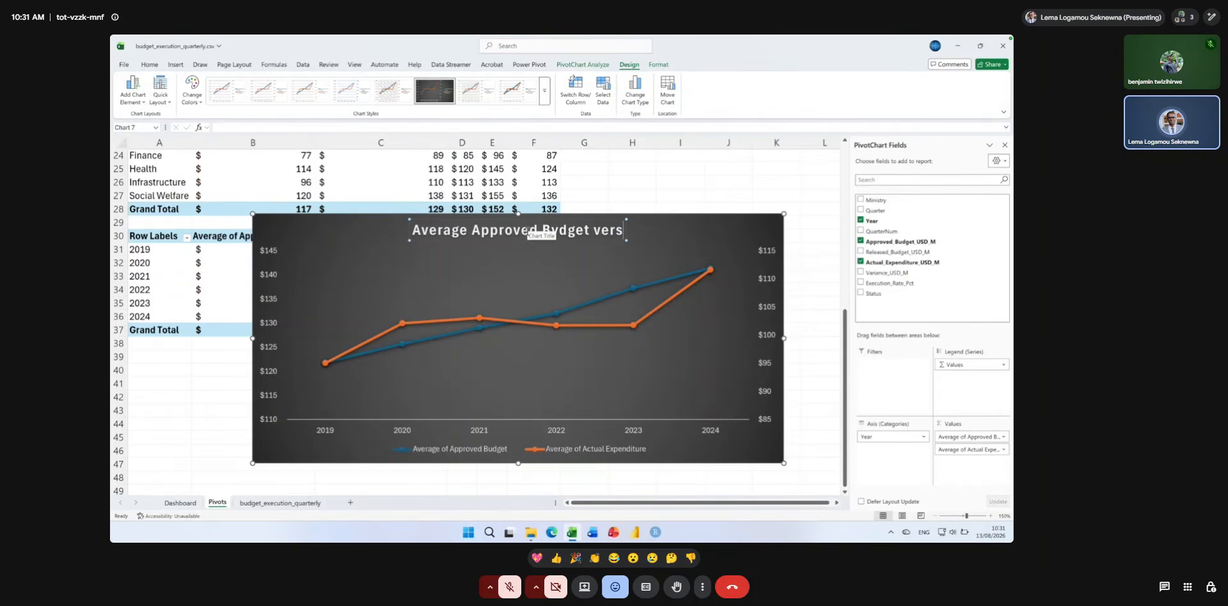
text(us Ex)
key(BackSpace)
key(BackSpace)
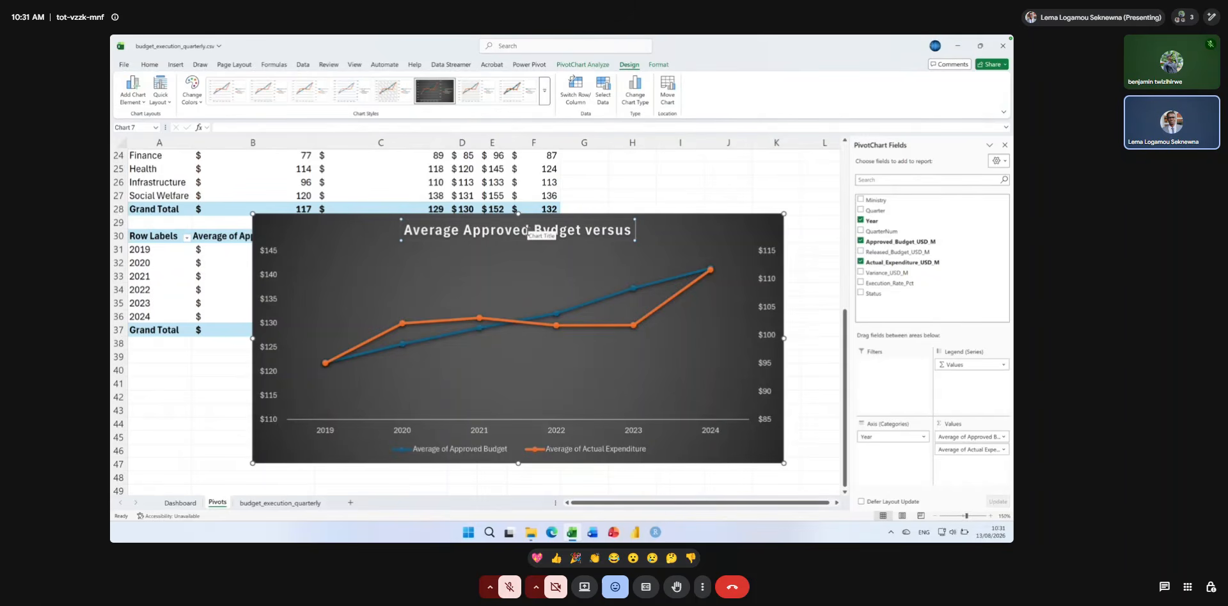
text(Average Expendi)
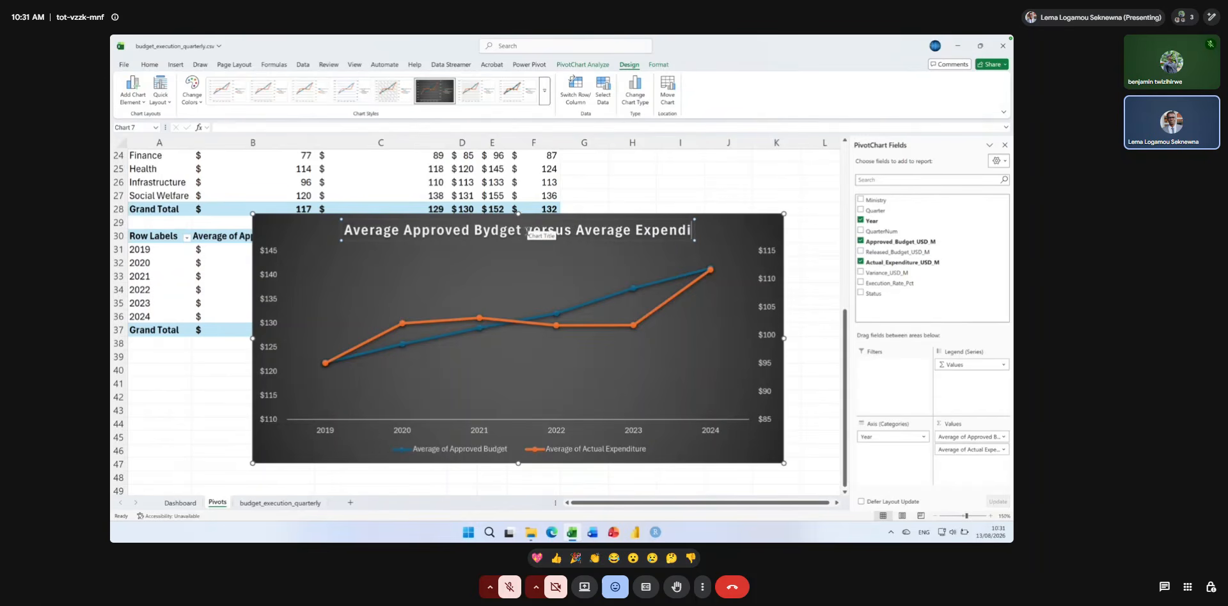
text(ture)
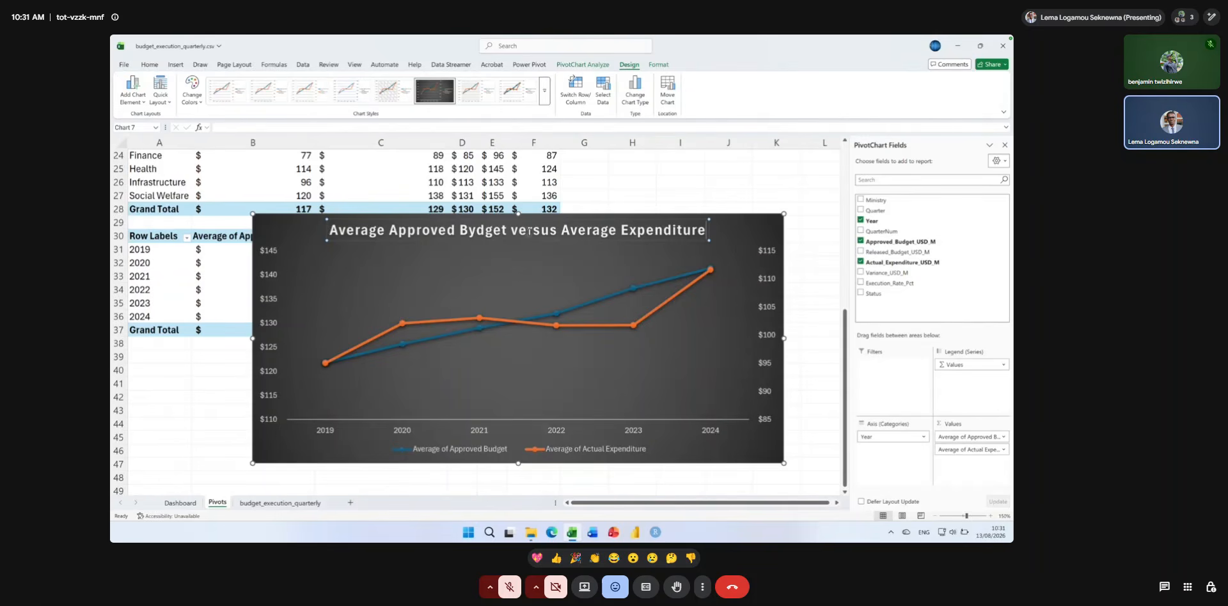
key(BackSpace)
text(V)
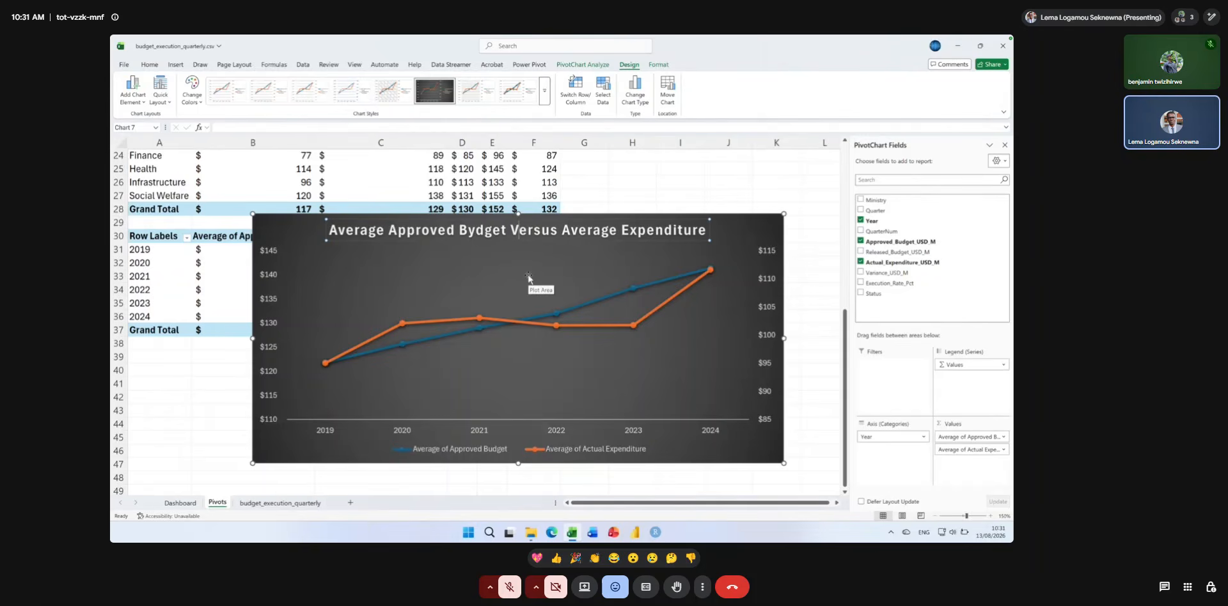
Reduce the yearly PivotChart title's font size to 12.
click(642, 241)
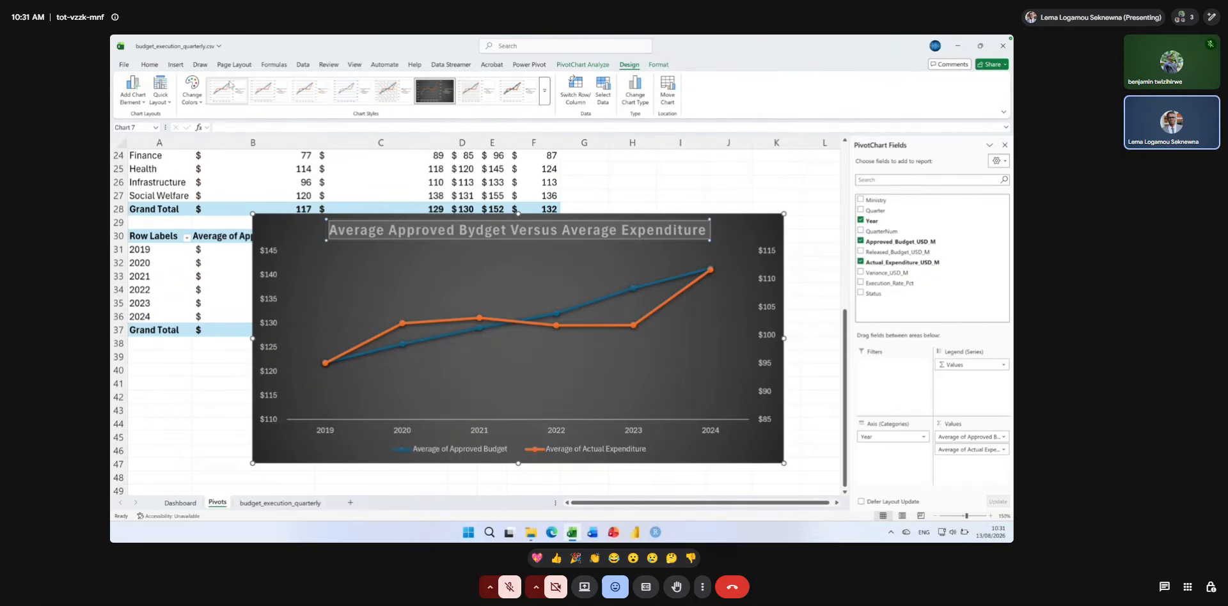
click(151, 66)
click(297, 82)
click(297, 82)
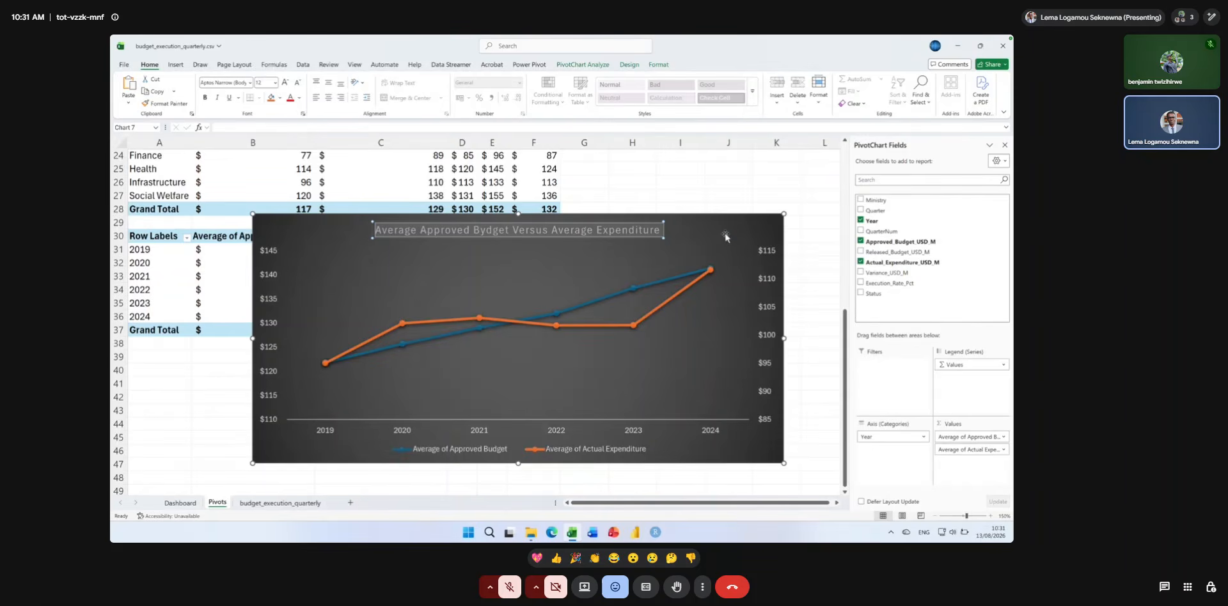
click(724, 225)
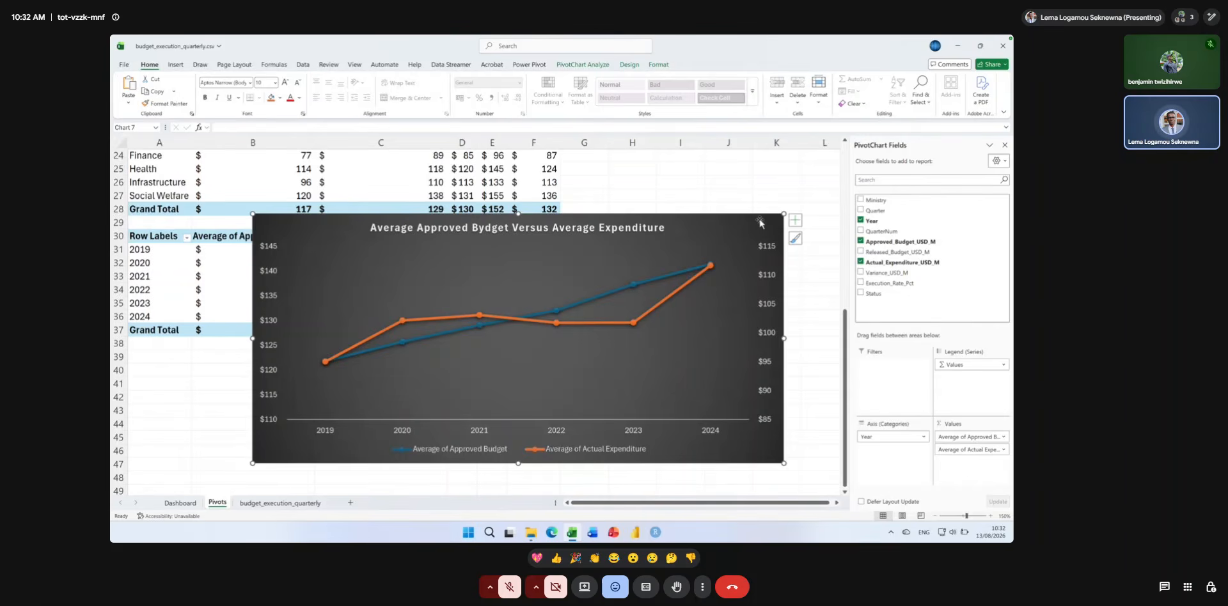
Cut the yearly PivotChart from the Pivots sheet and paste it at cell A42 of the Dashboard sheet.
key(Delete)
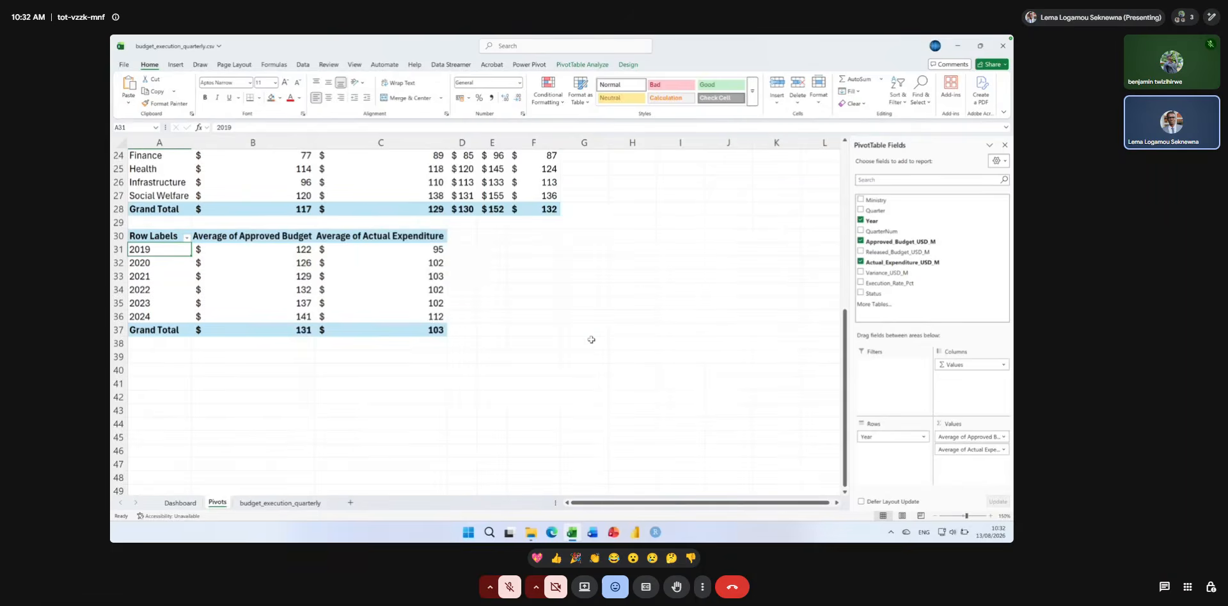
click(280, 503)
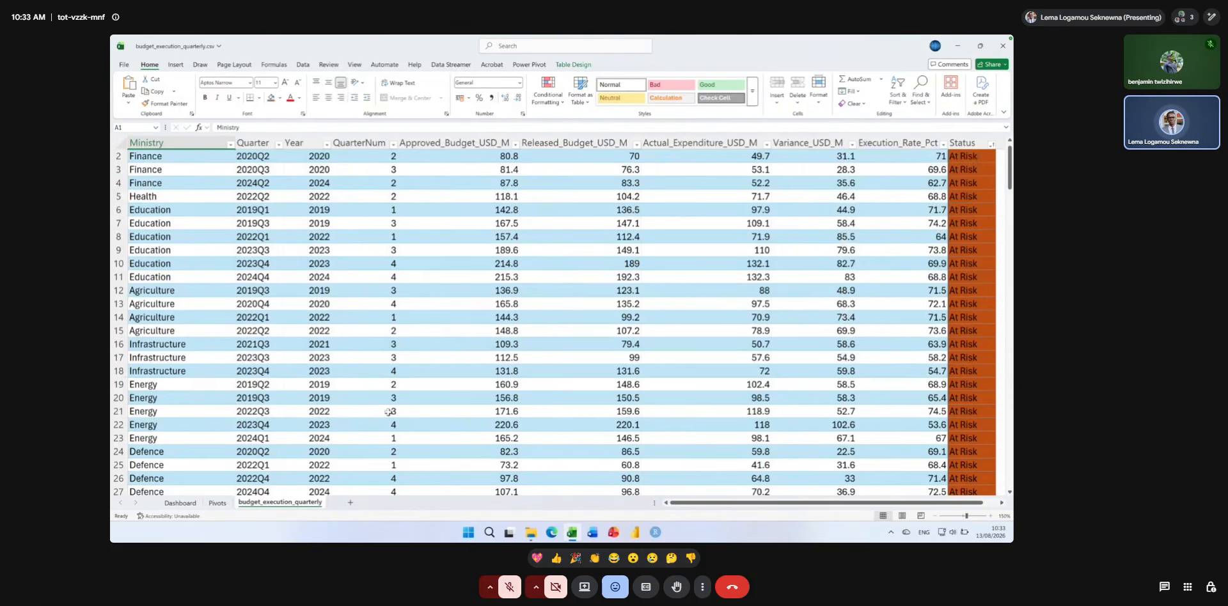
click(180, 502)
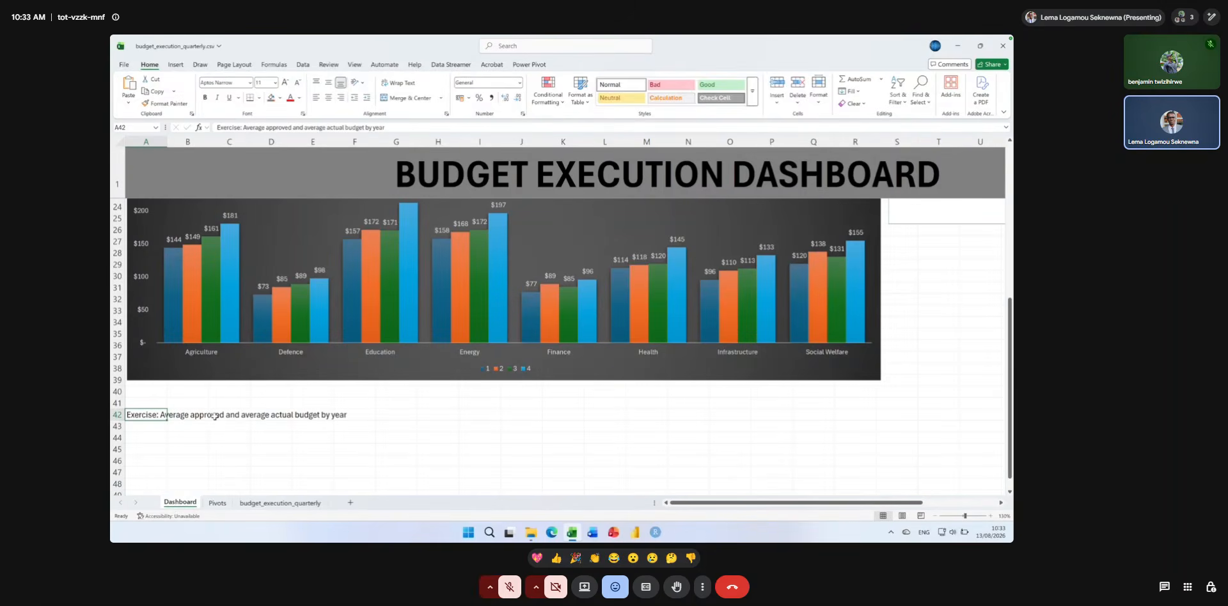
key(ctrl+v)
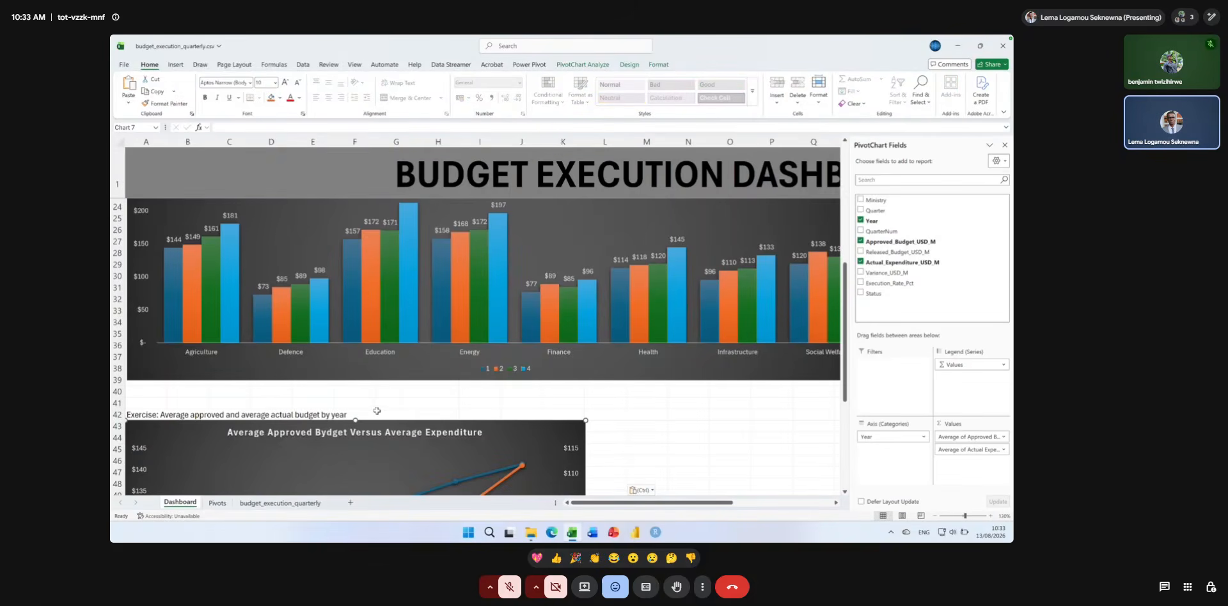
scroll(378, 412, down, 1)
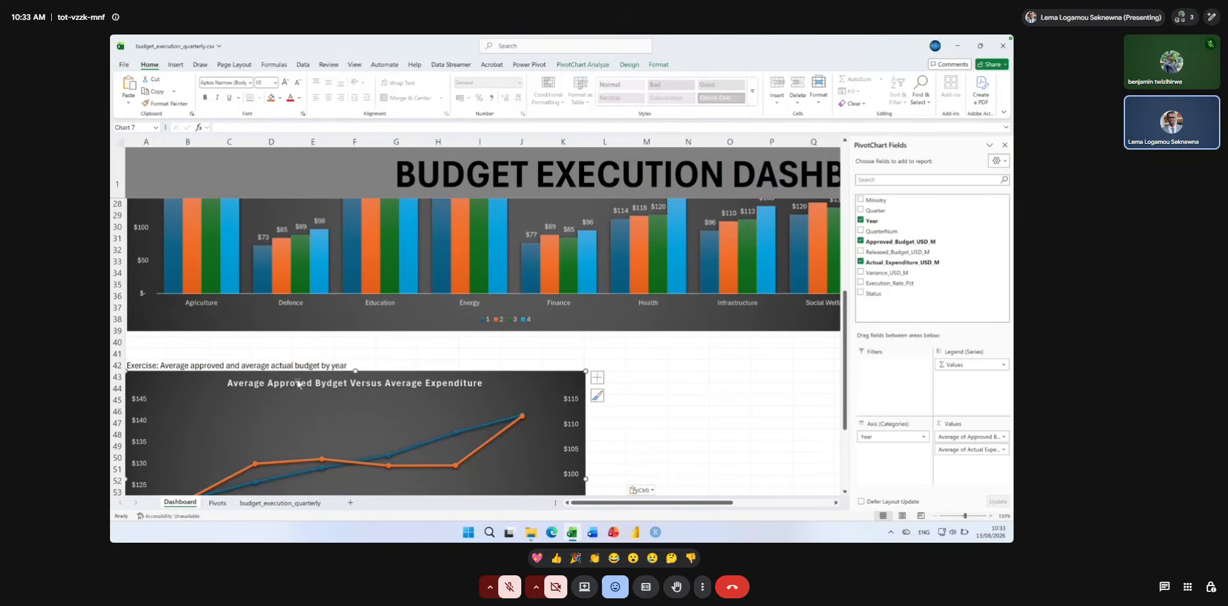
Move the yearly PivotChart up to start at row 40, directly beneath the ministry and quarter chart and aligned with its left edge.
click(146, 366)
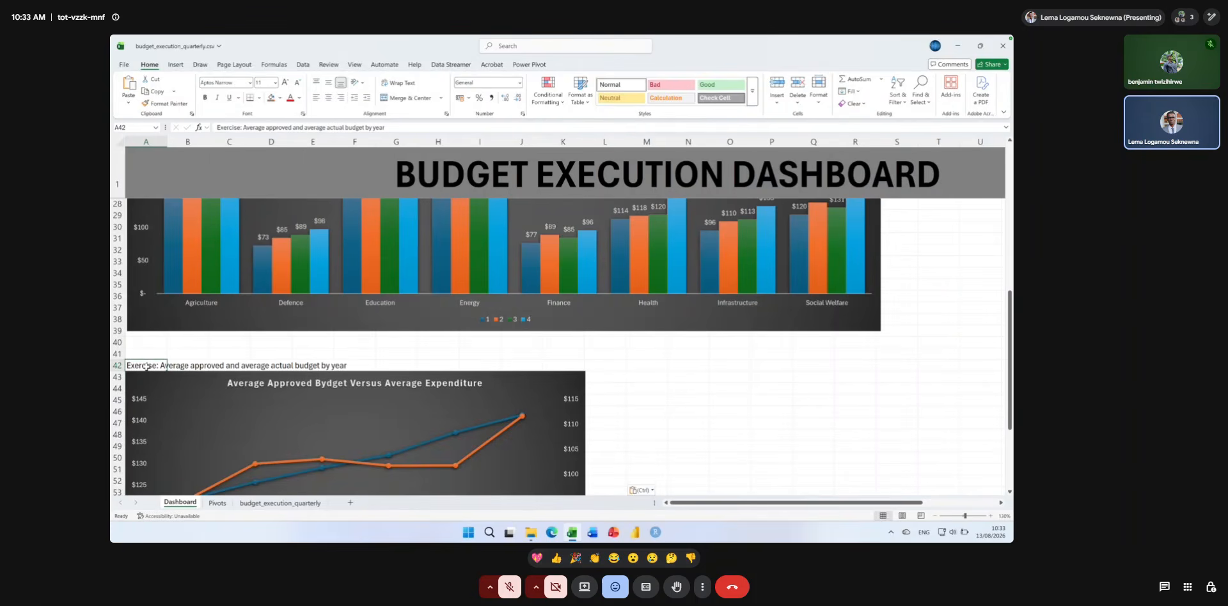
drag(143, 378, 146, 346)
scroll(657, 374, down, 2)
scroll(657, 374, right, 2)
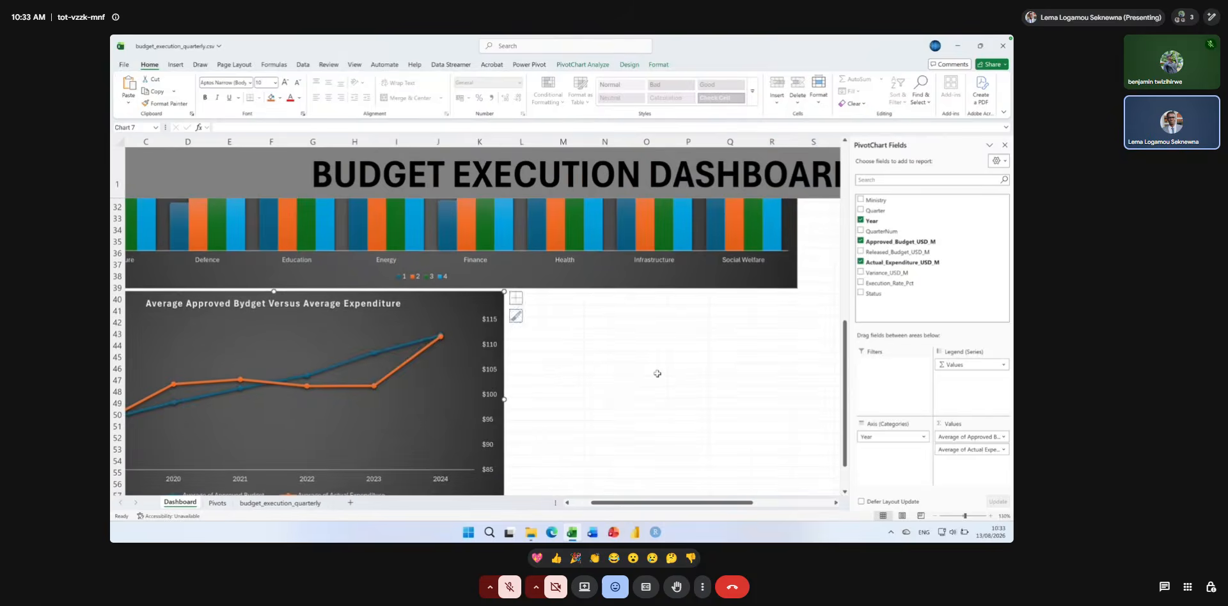
scroll(656, 374, left, 2)
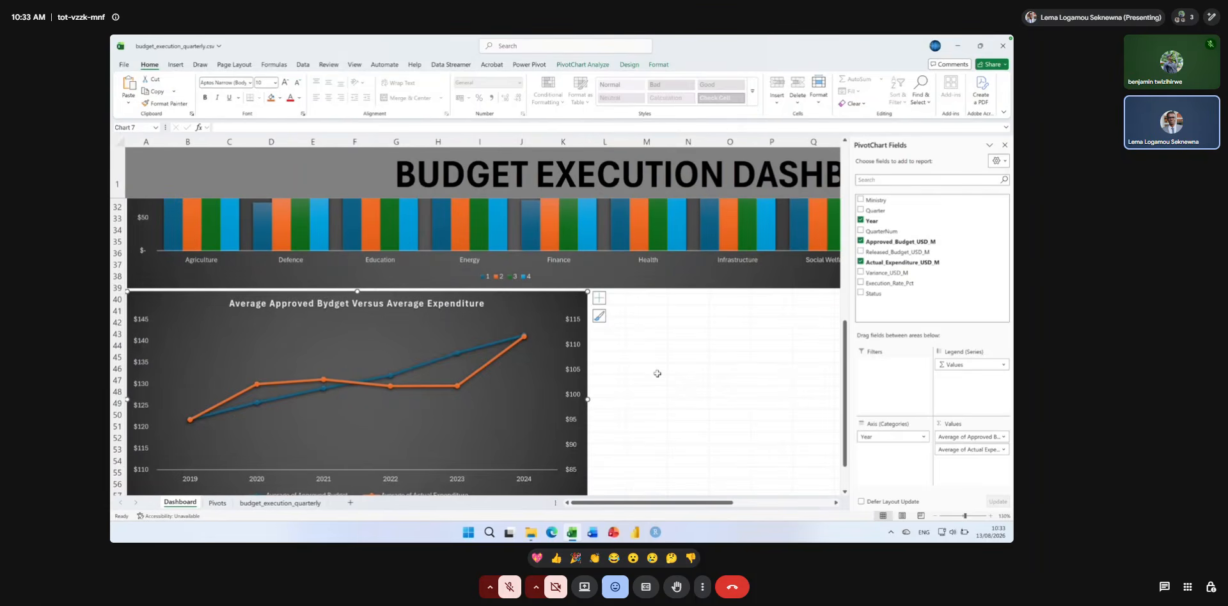
Hide the PivotChart field list so the full dashboard width is available for viewing the charts and year slicer.
click(1003, 145)
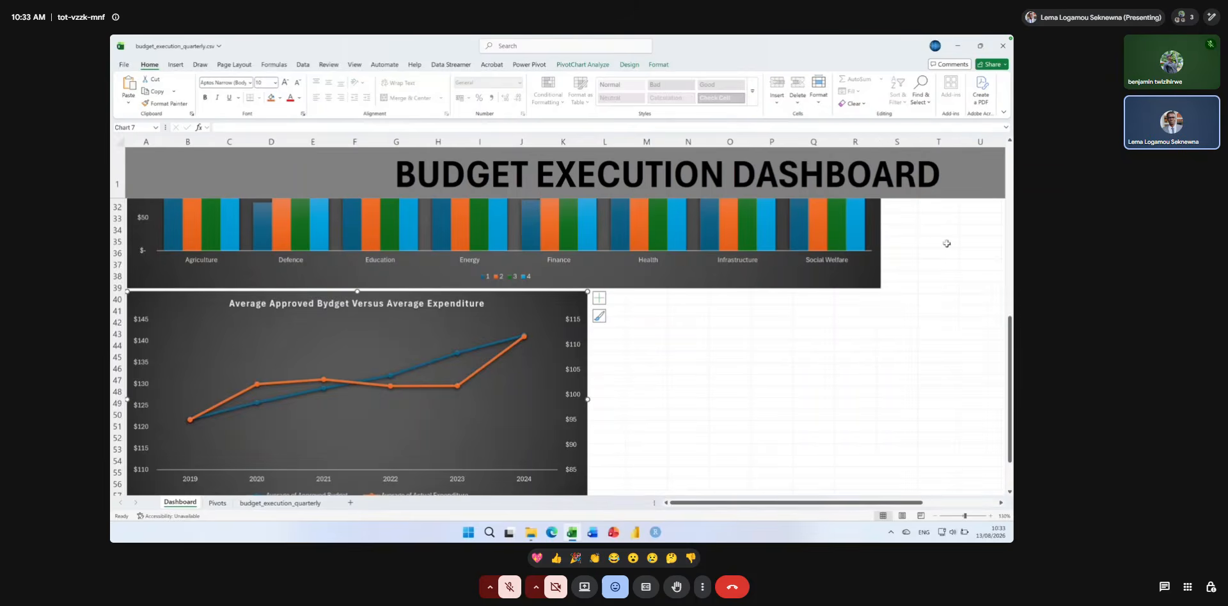
scroll(938, 285, up, 4)
scroll(937, 289, up, 1)
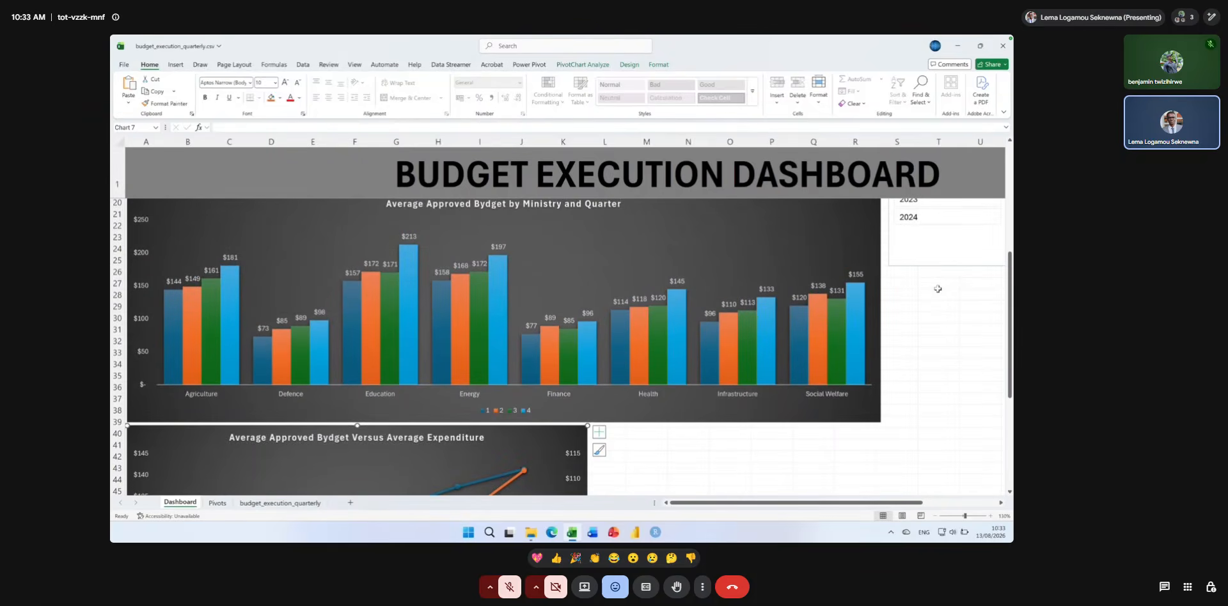
scroll(937, 289, up, 5)
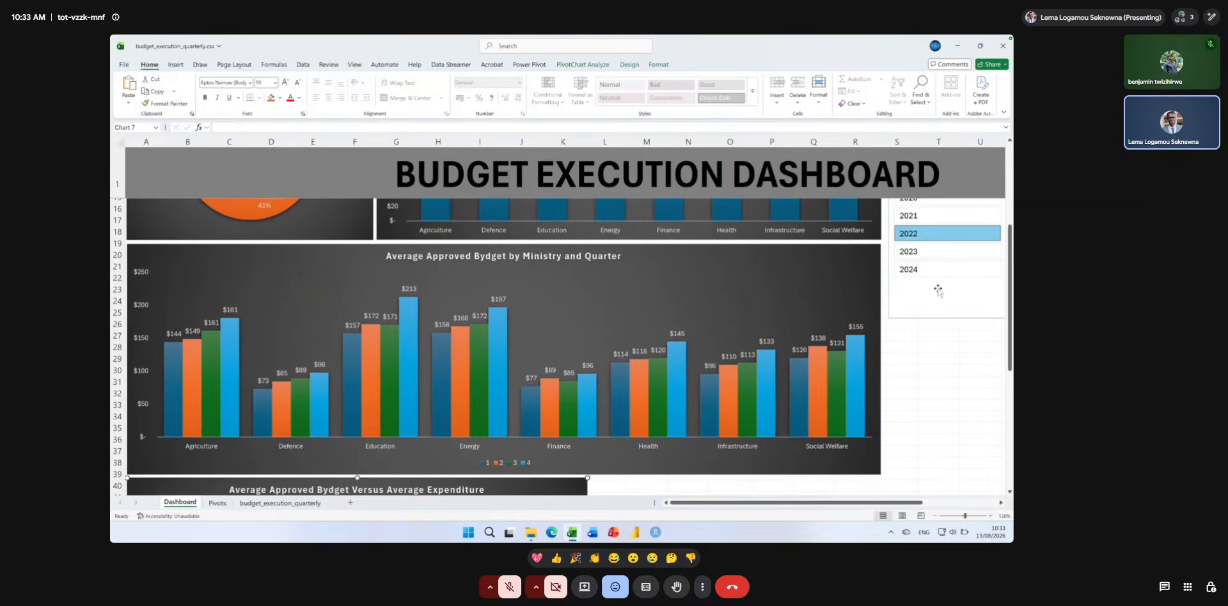
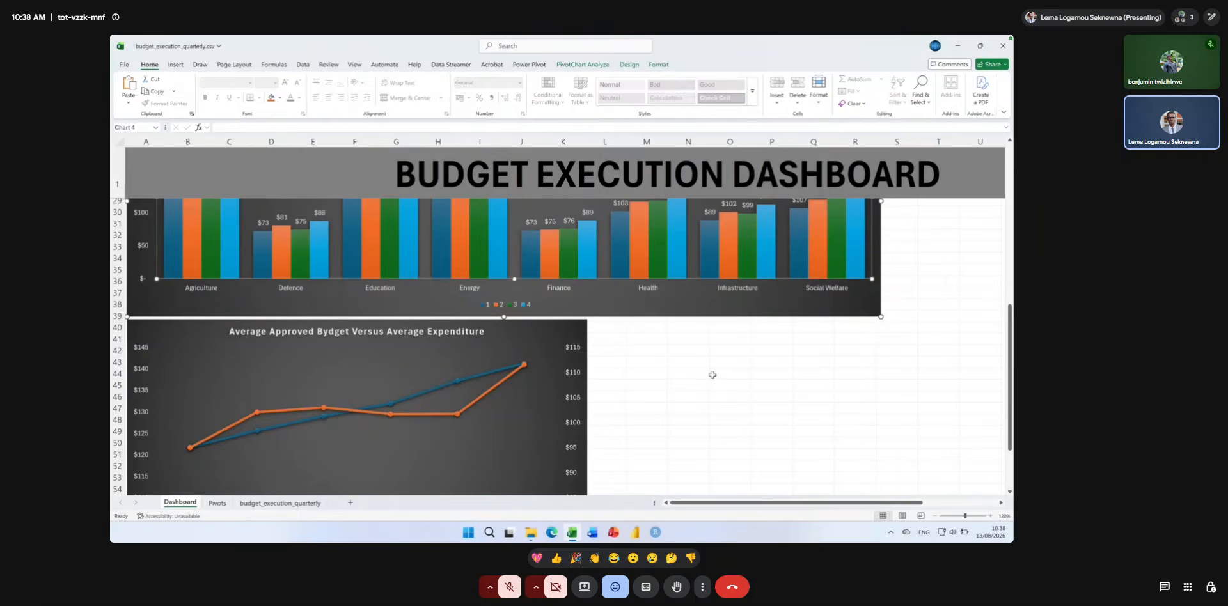
scroll(713, 378, up, 3)
Connect the QuarterNum slicer to the remaining PivotTable at the end of its report connections list.
click(902, 217)
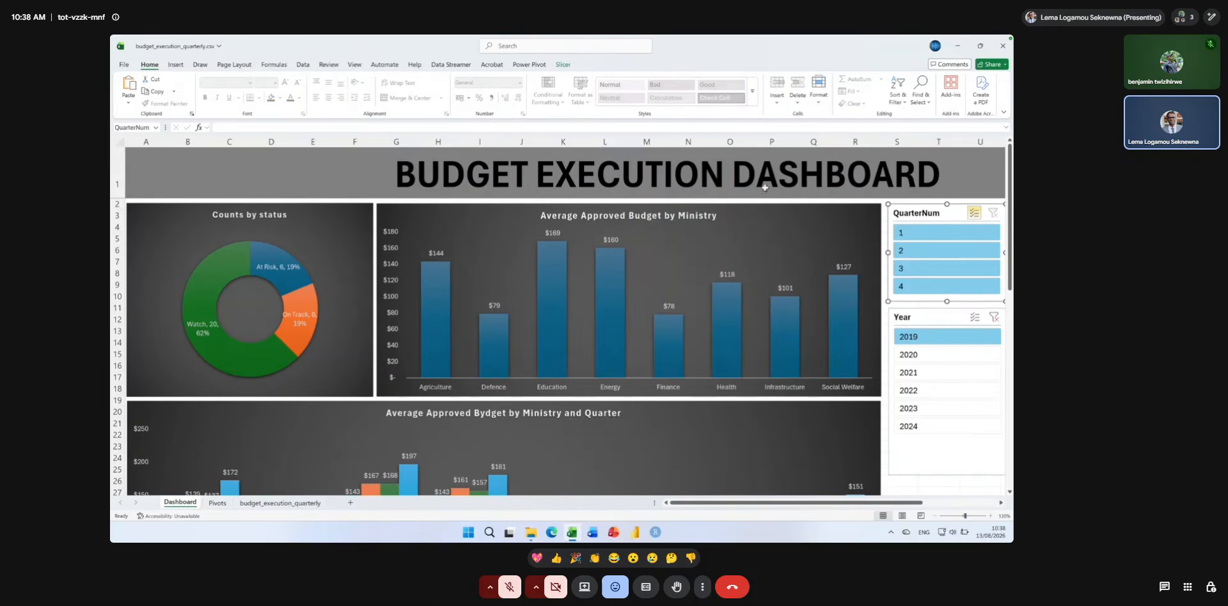
click(561, 65)
click(192, 89)
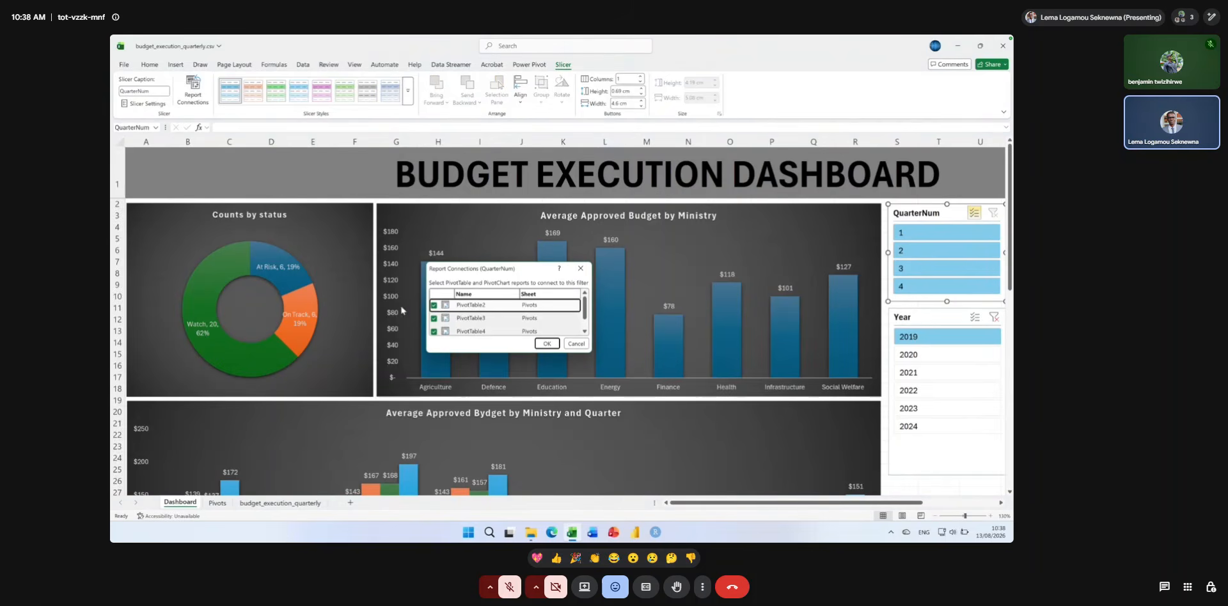
scroll(433, 330, down, 1)
click(434, 329)
click(547, 343)
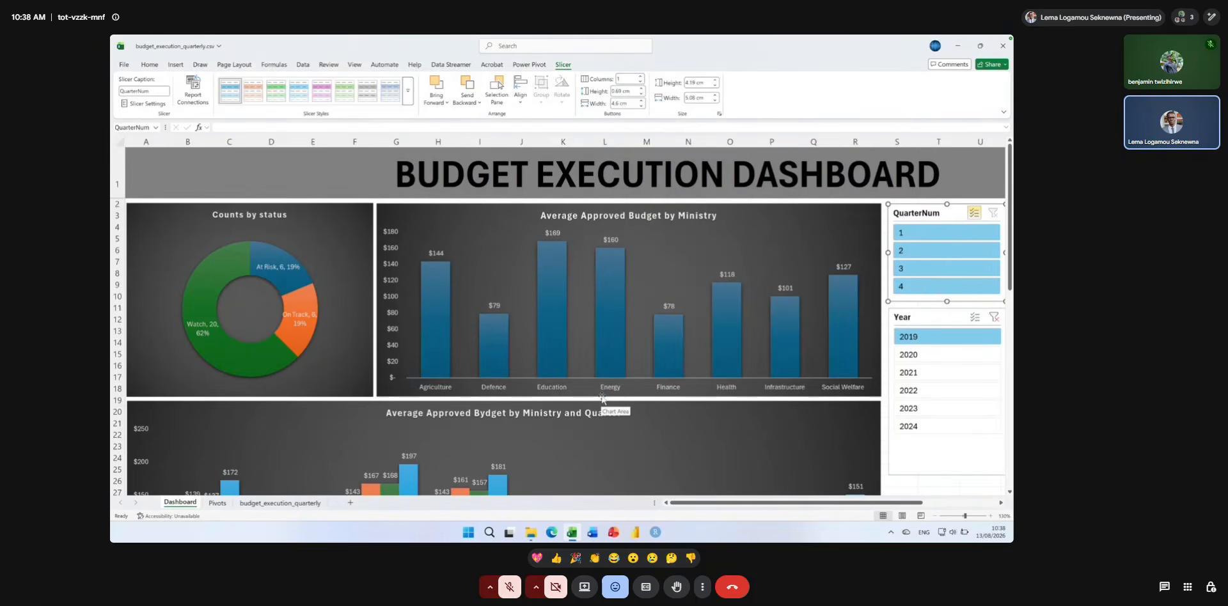
Review the Dashboard sheet's charts and slicers, from the status doughnut down to the yearly budget versus expenditure chart.
click(601, 397)
scroll(364, 376, down, 8)
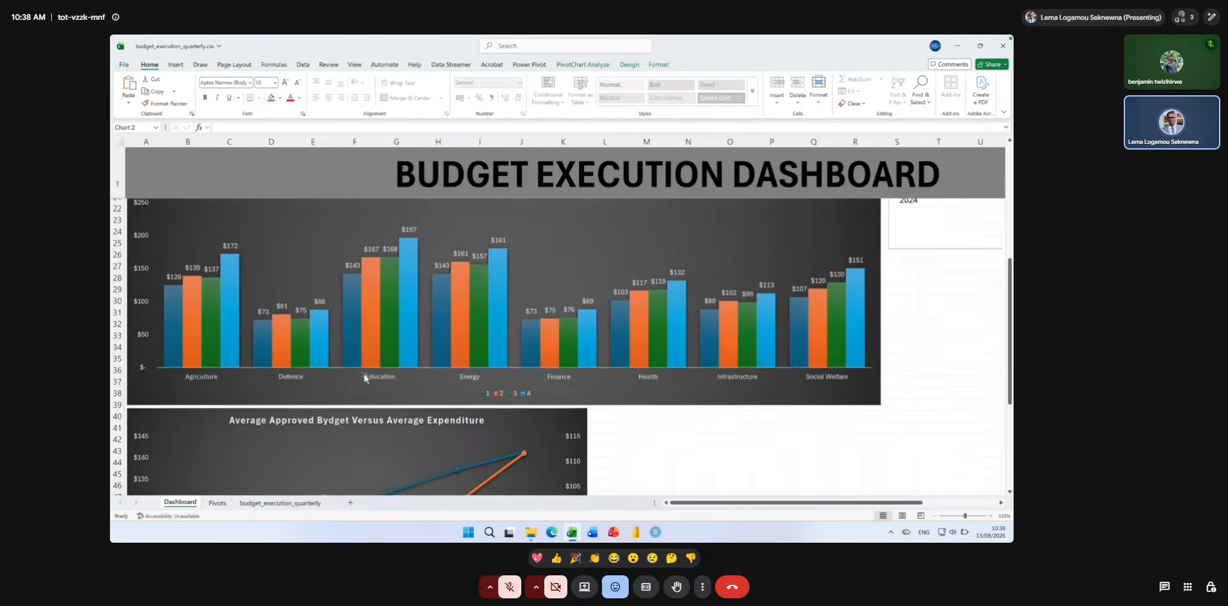
scroll(365, 377, down, 1)
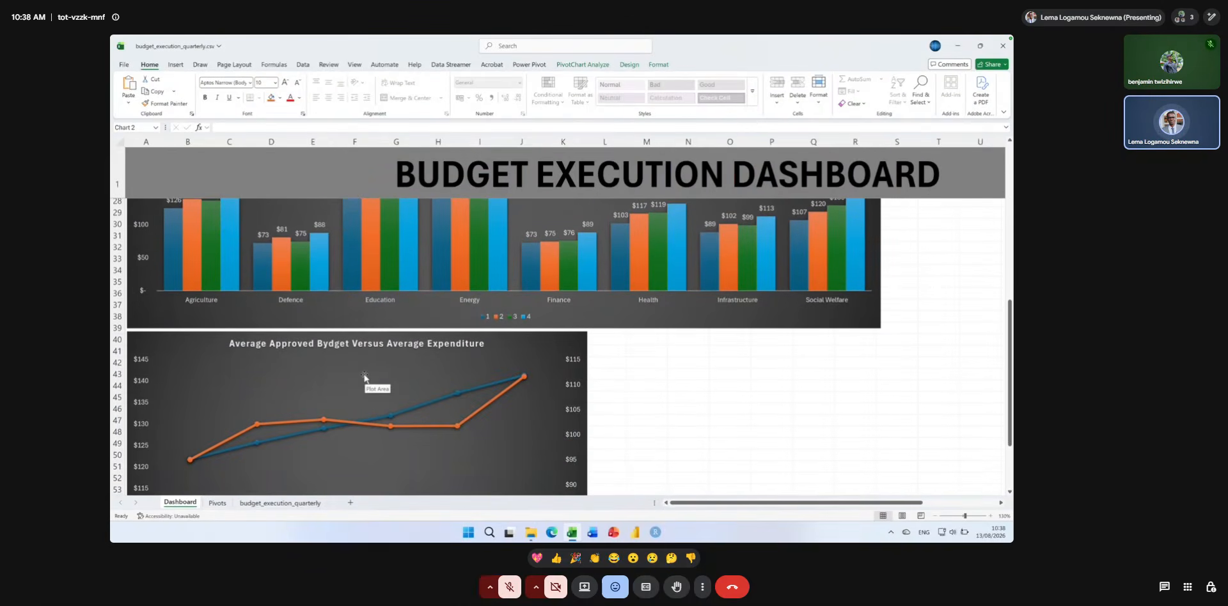
scroll(365, 377, up, 3)
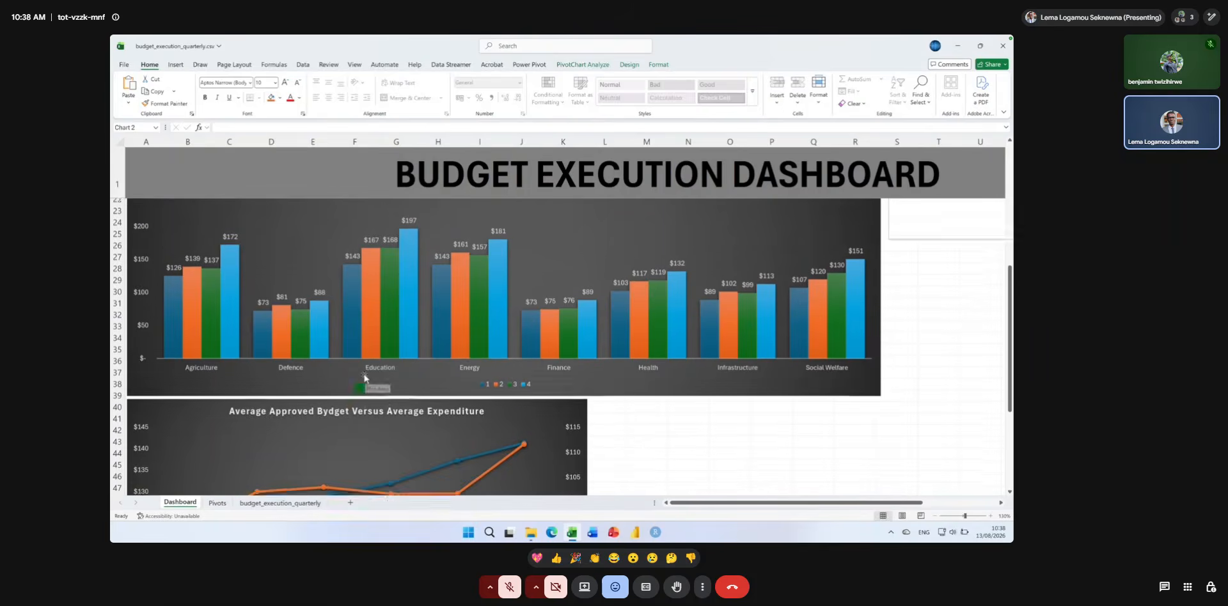
scroll(364, 377, up, 5)
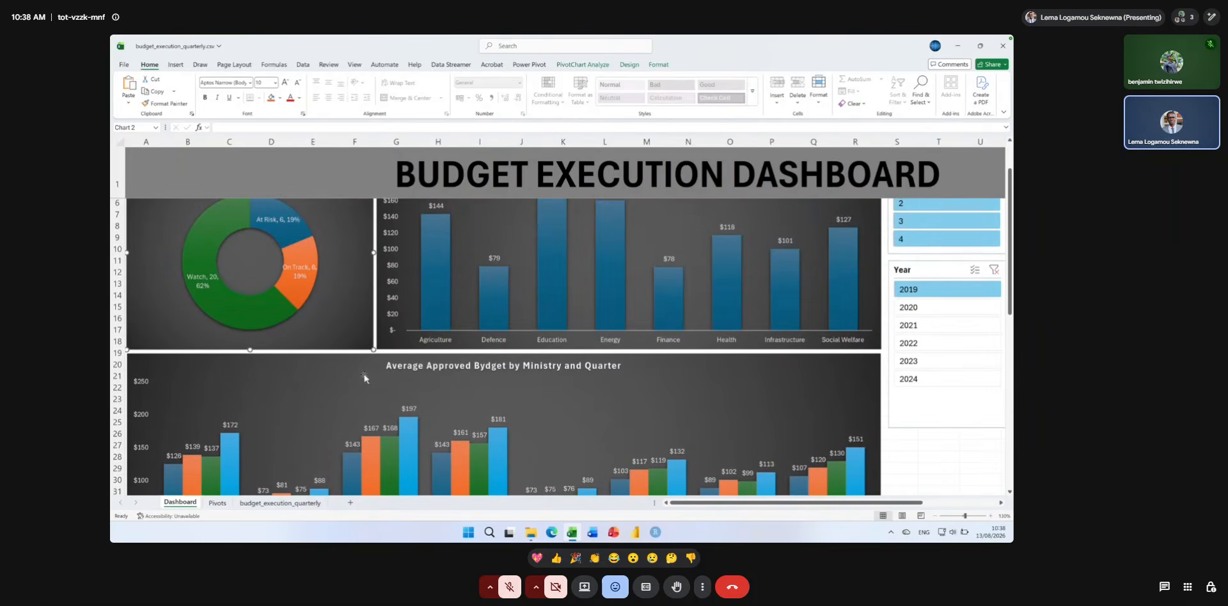
click(934, 269)
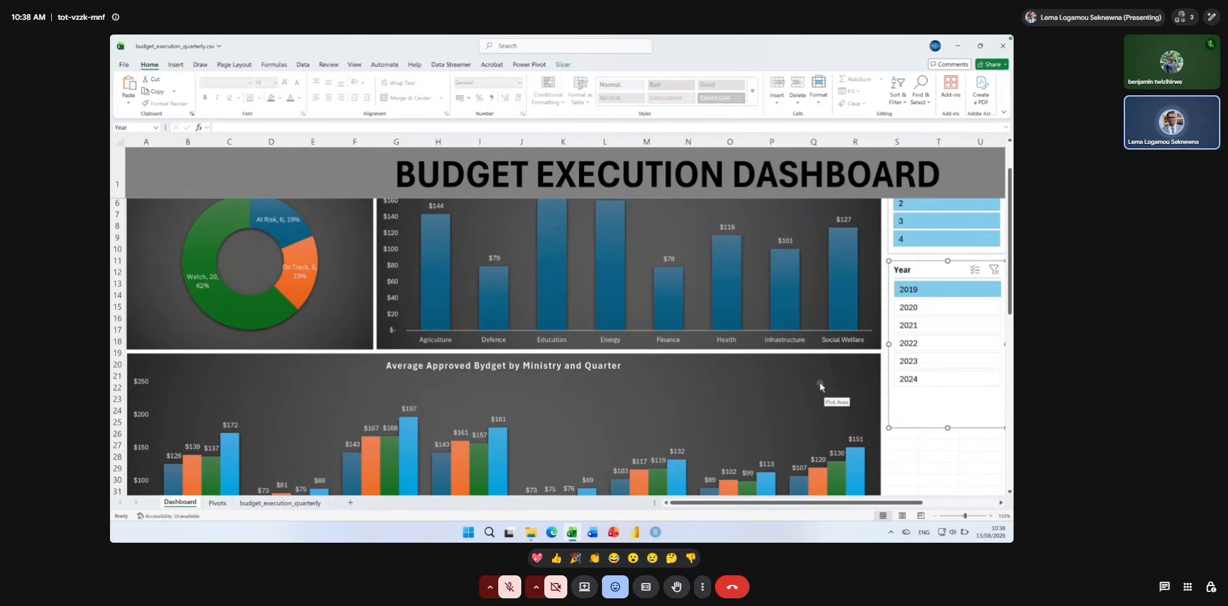
click(938, 457)
scroll(938, 458, down, 10)
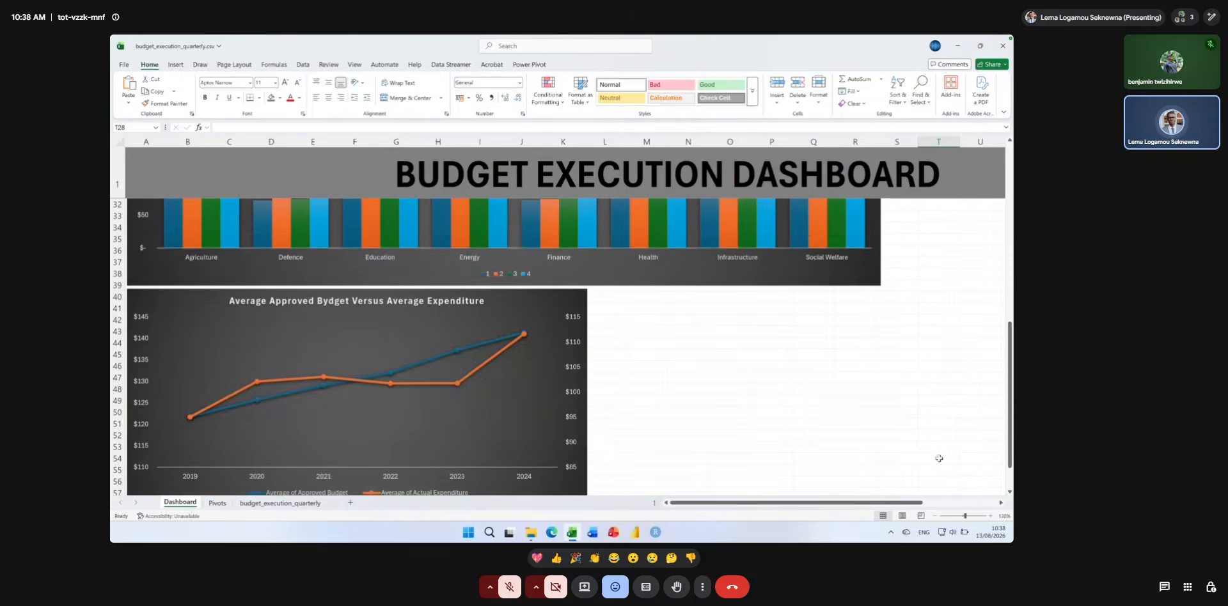
scroll(939, 458, up, 7)
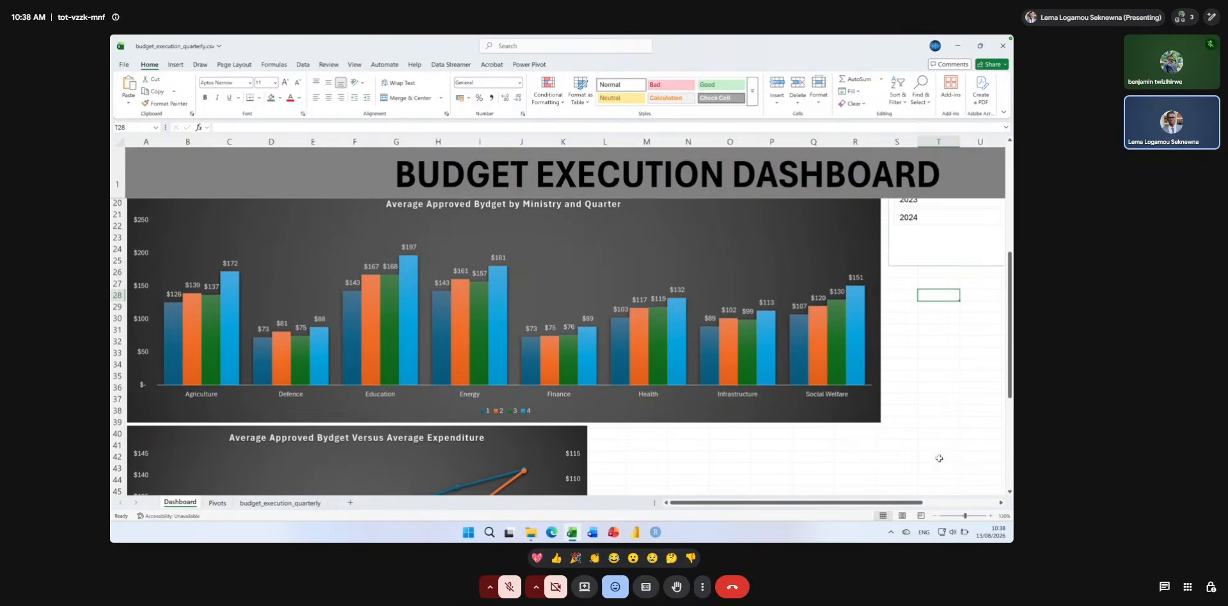
scroll(938, 459, up, 1)
scroll(939, 458, down, 2)
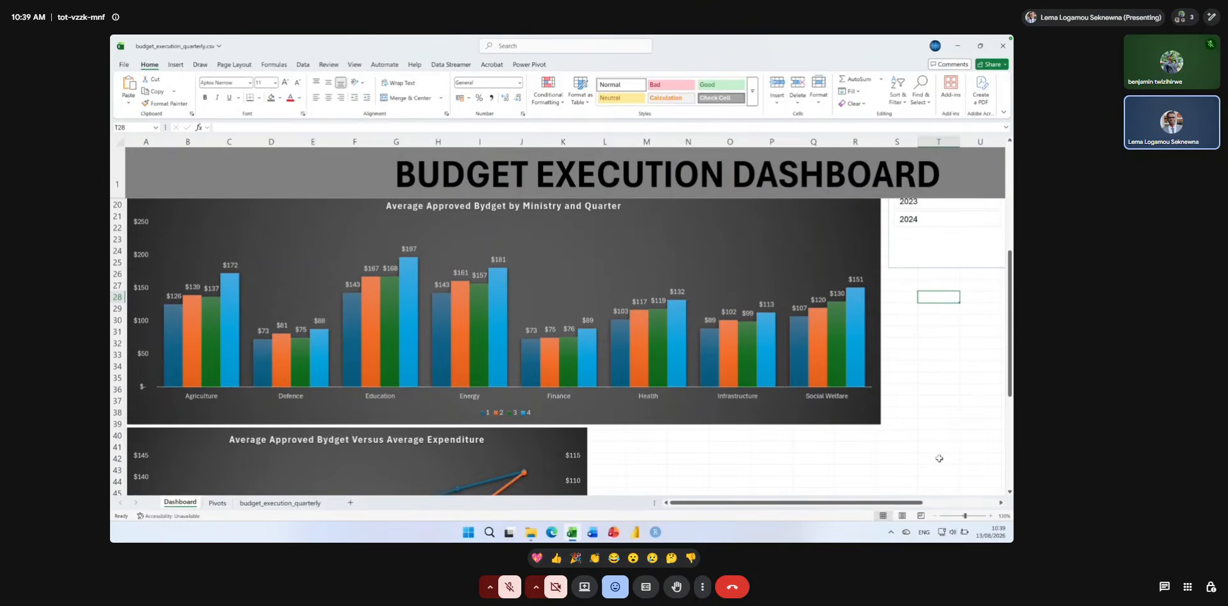
scroll(939, 459, down, 2)
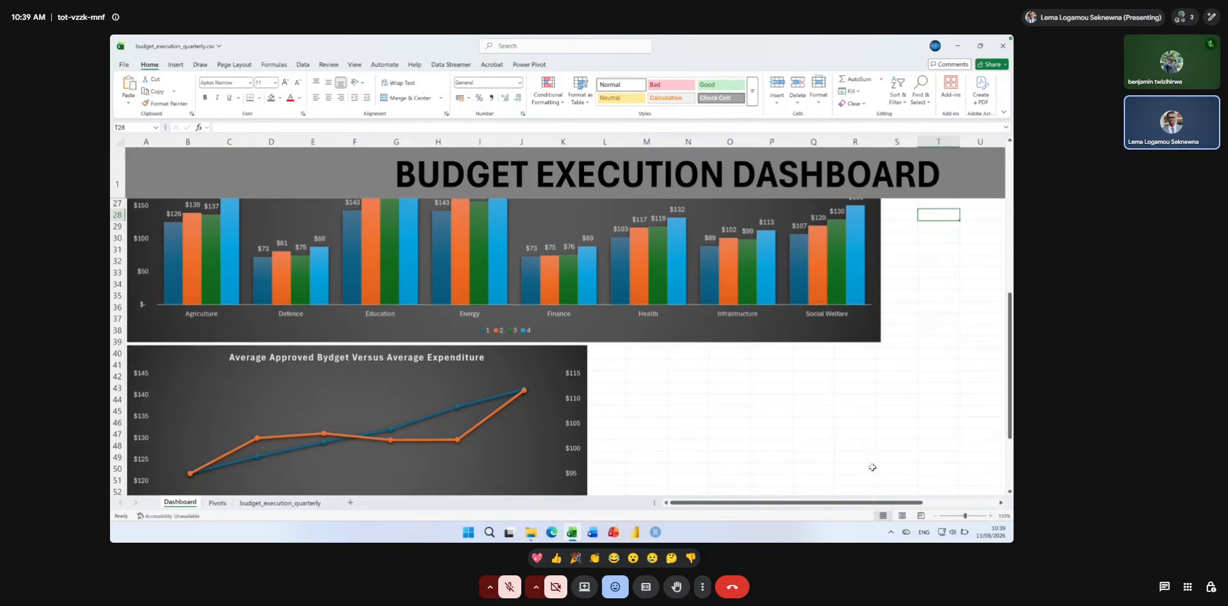
Insert a PivotTable from the budget_execution table at cell A39 of the existing Pivots sheet.
click(279, 502)
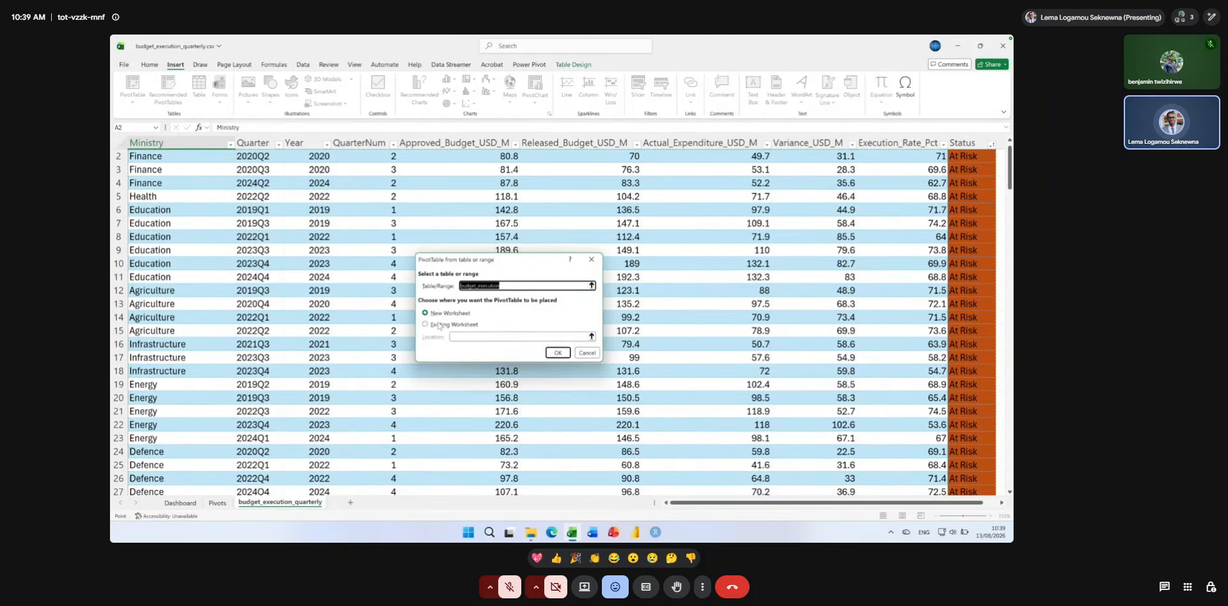
click(458, 326)
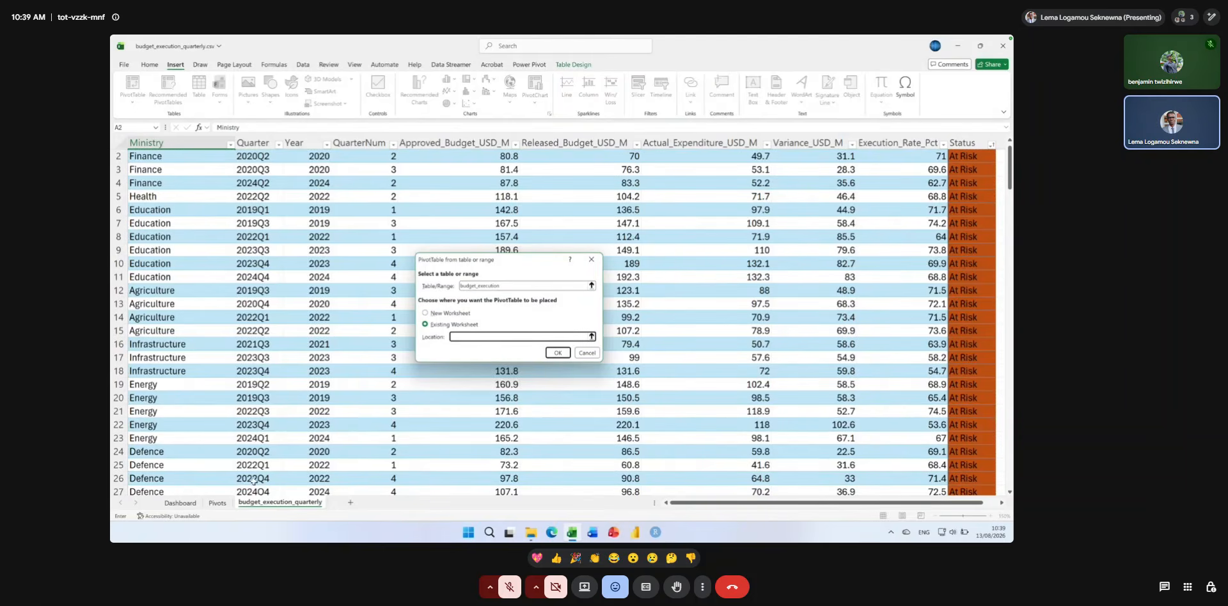
click(219, 503)
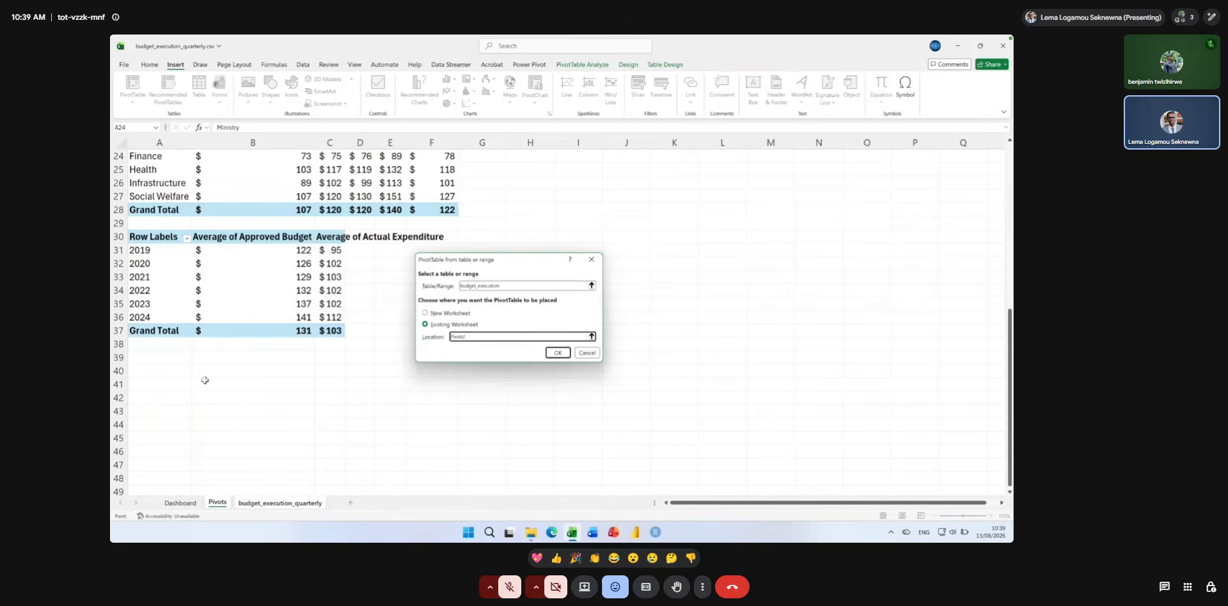
click(144, 361)
click(556, 353)
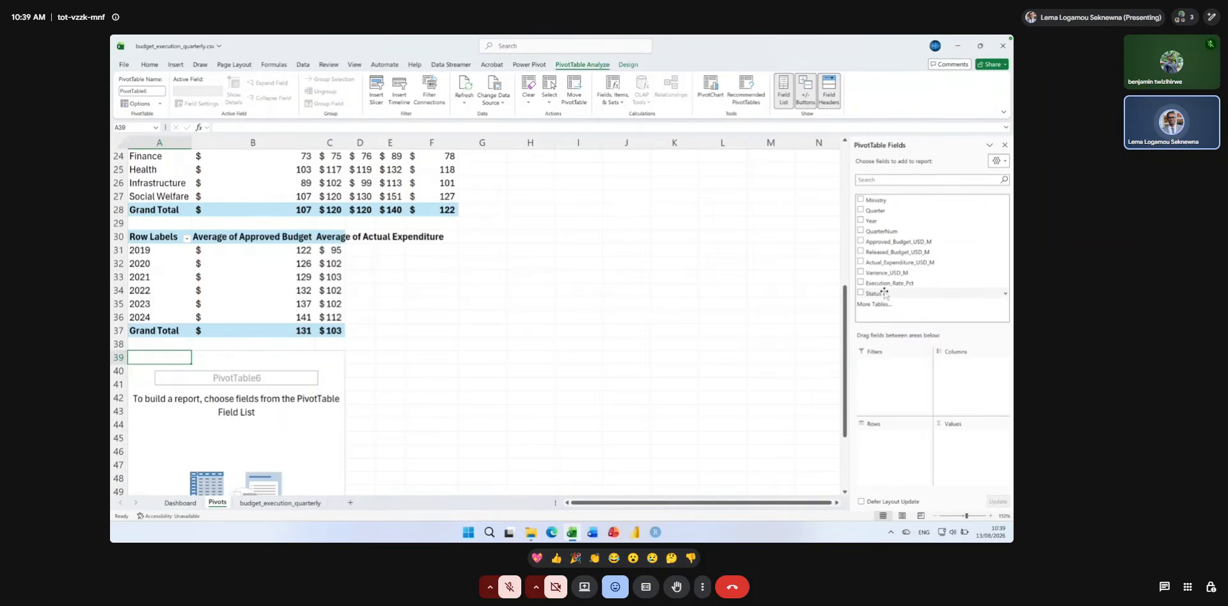
Lay out the PivotTable with Year as rows, Status as columns, and Approved_Budget_USD_M and Actual_Expenditure_USD_M as values.
drag(883, 293, 966, 364)
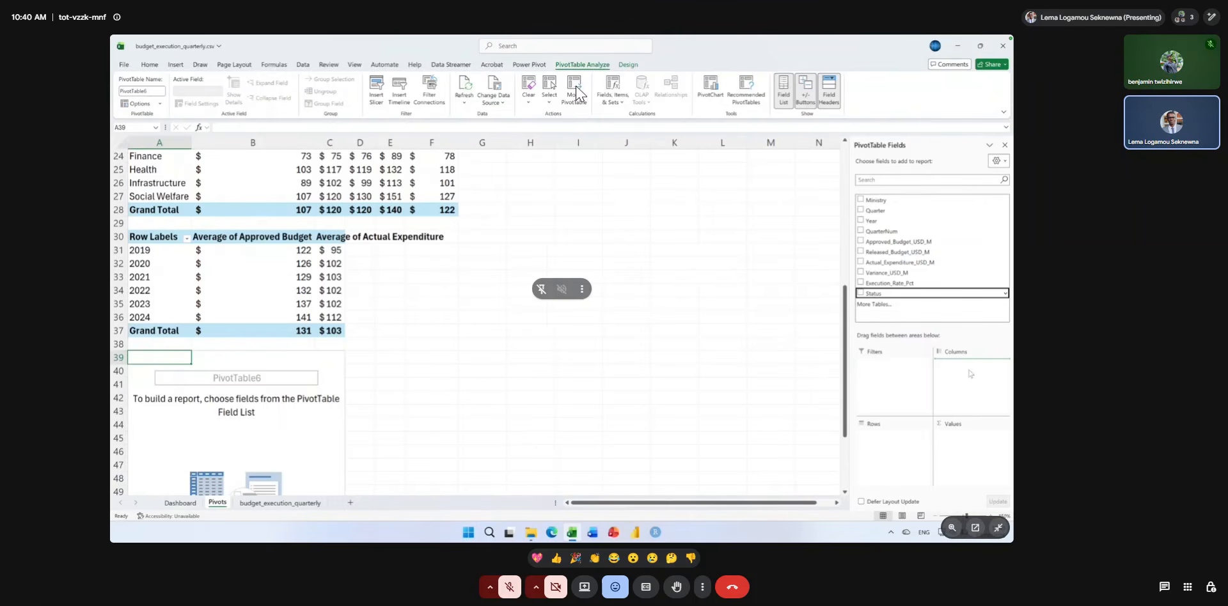
drag(877, 222, 897, 453)
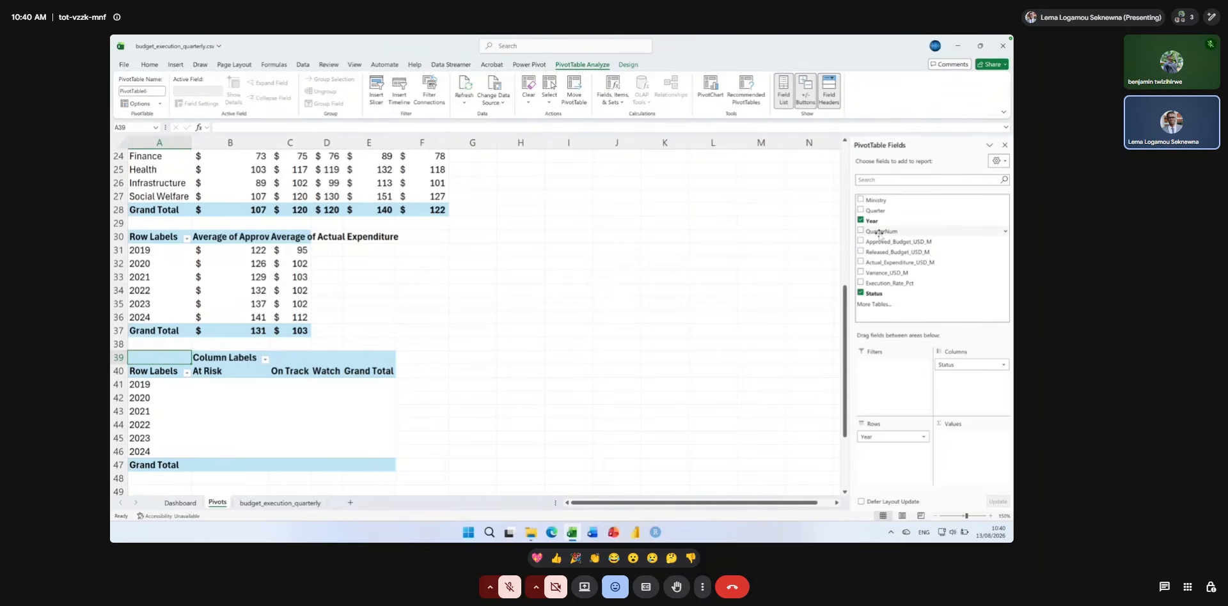
drag(880, 241, 959, 438)
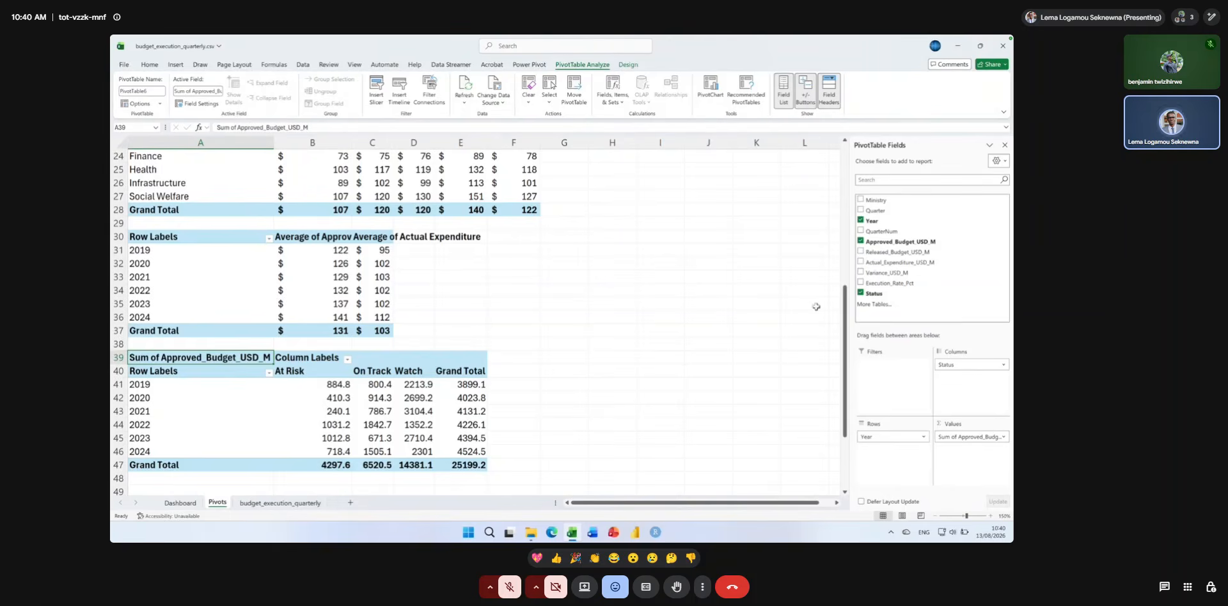
click(881, 253)
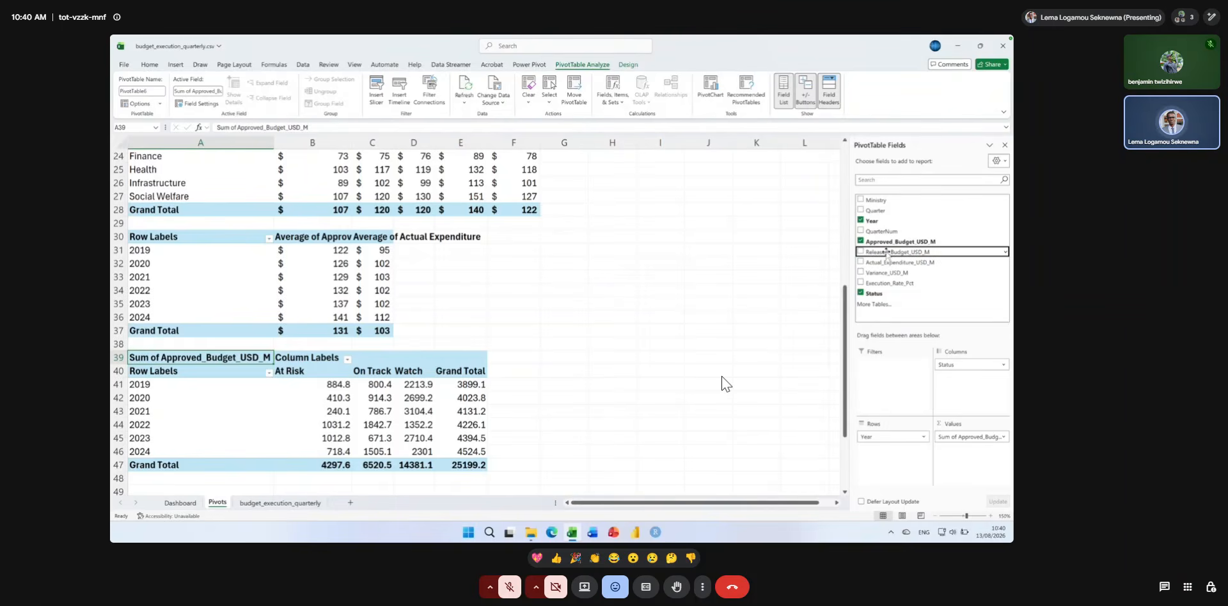
drag(878, 262, 936, 332)
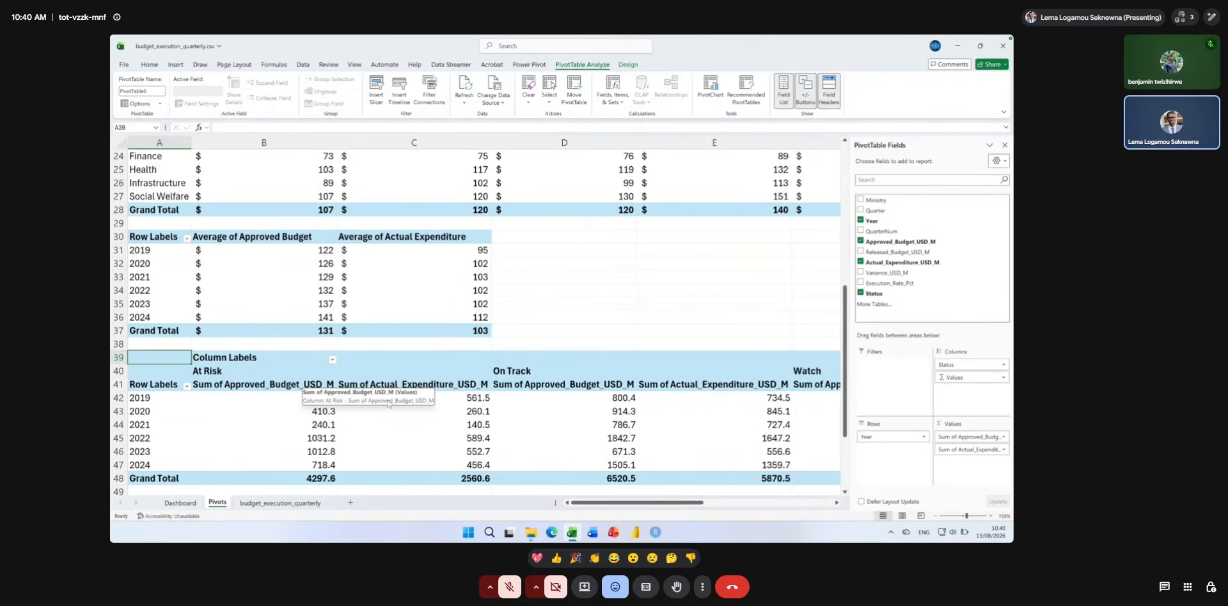
drag(593, 503, 565, 502)
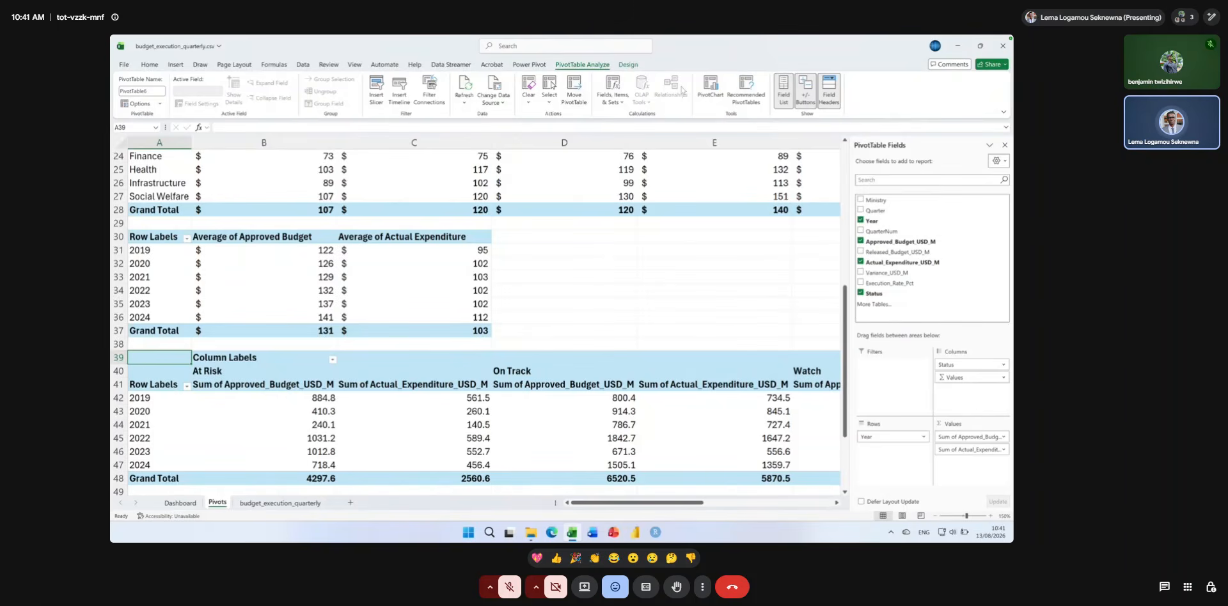
click(711, 88)
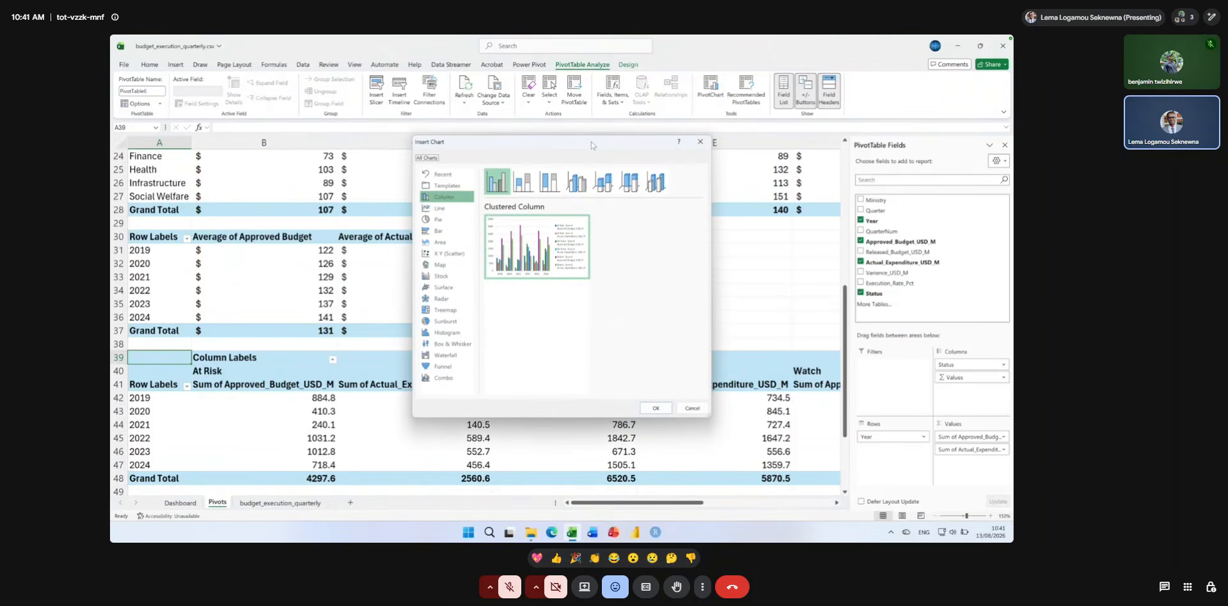
click(701, 142)
Summarize both the Approved_Budget_USD_M and Actual_Expenditure_USD_M values by Average in the year and status PivotTable.
click(999, 438)
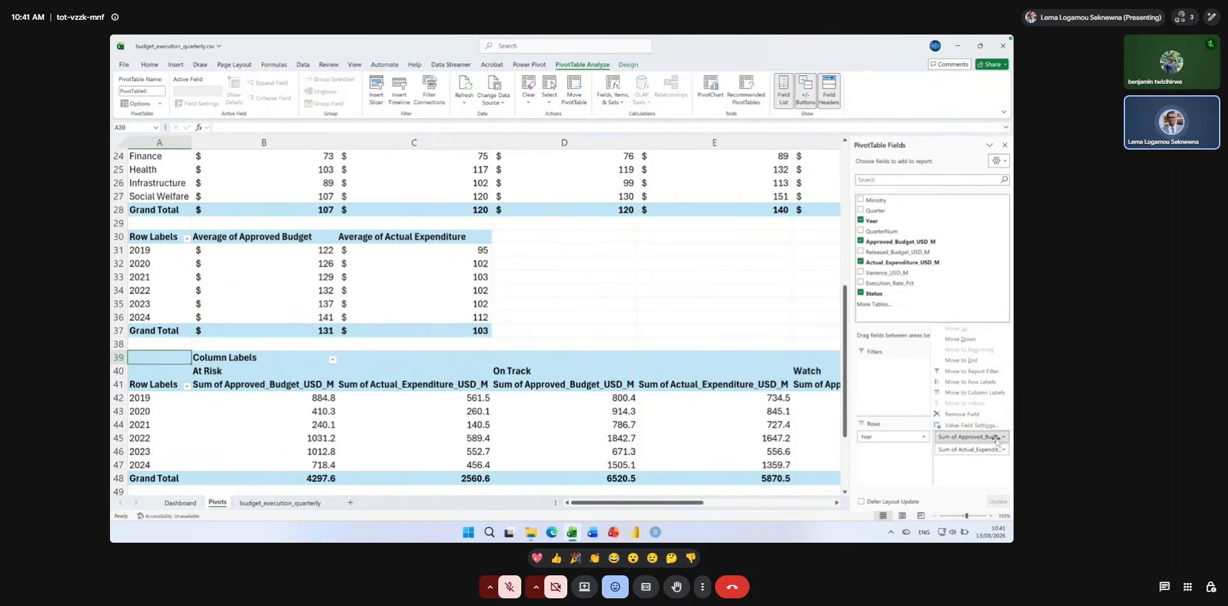
click(971, 425)
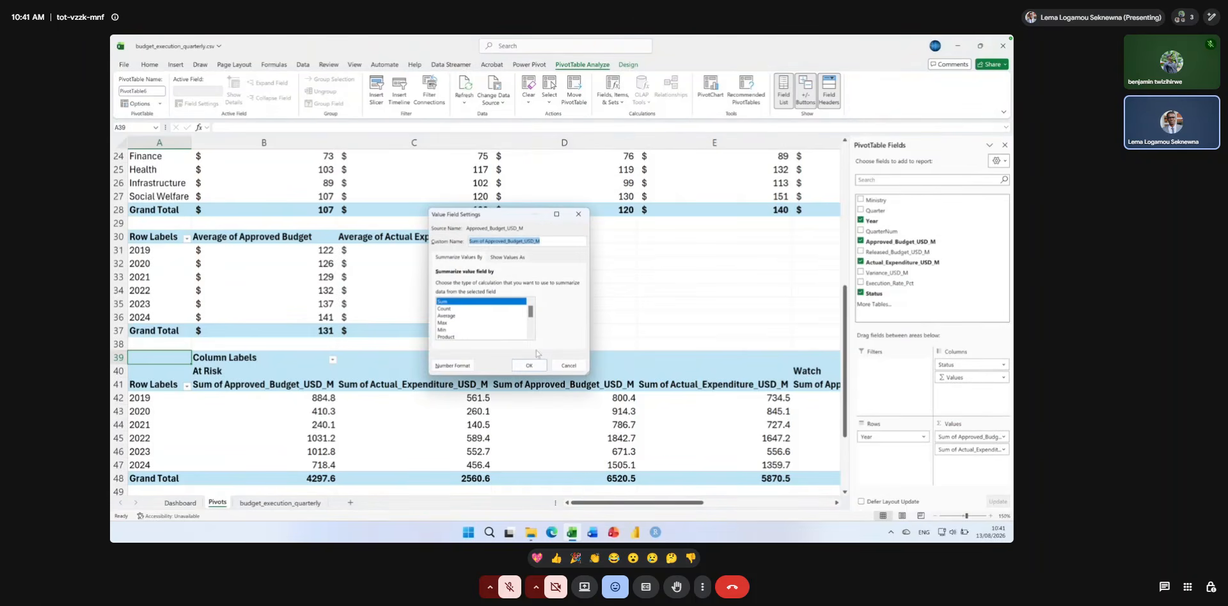
click(451, 316)
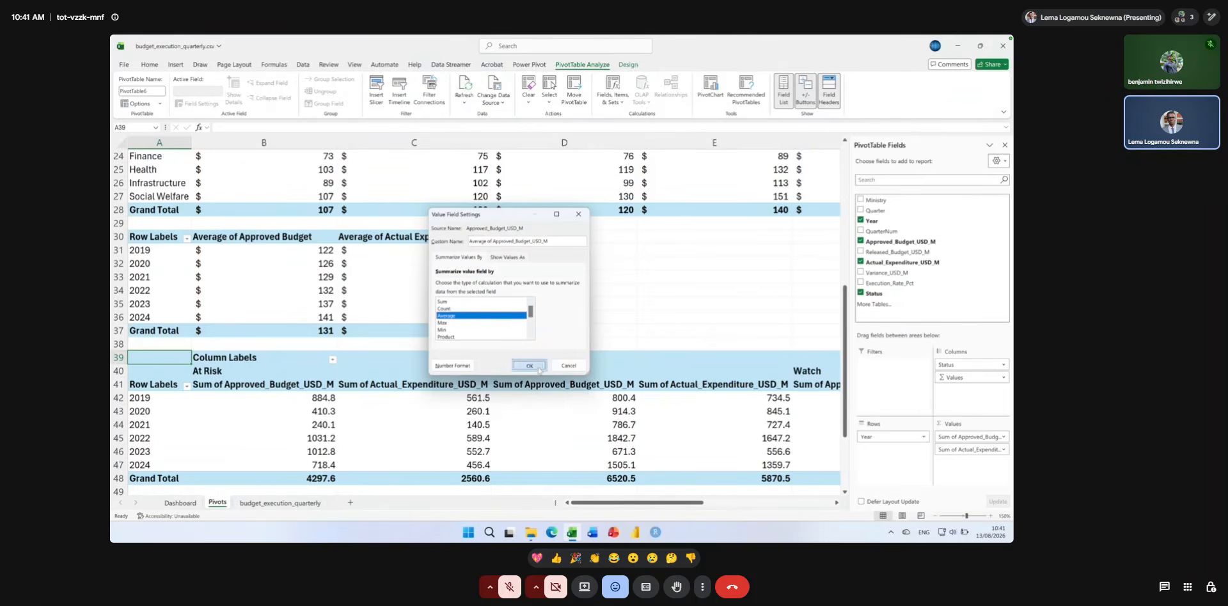
click(539, 370)
click(944, 449)
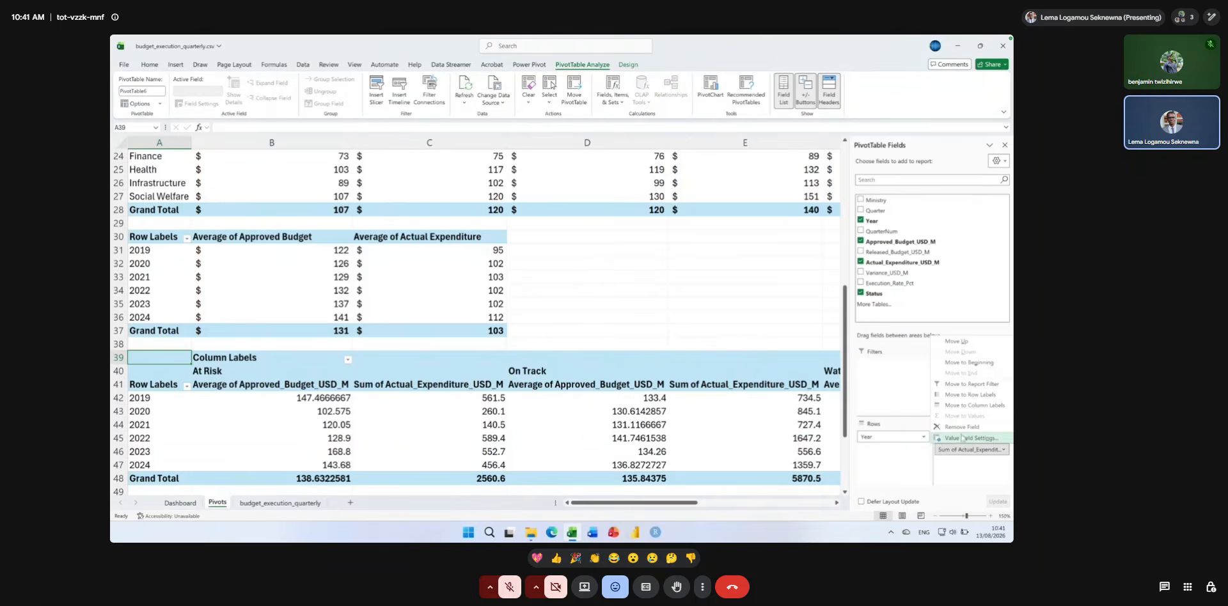
click(962, 438)
click(442, 316)
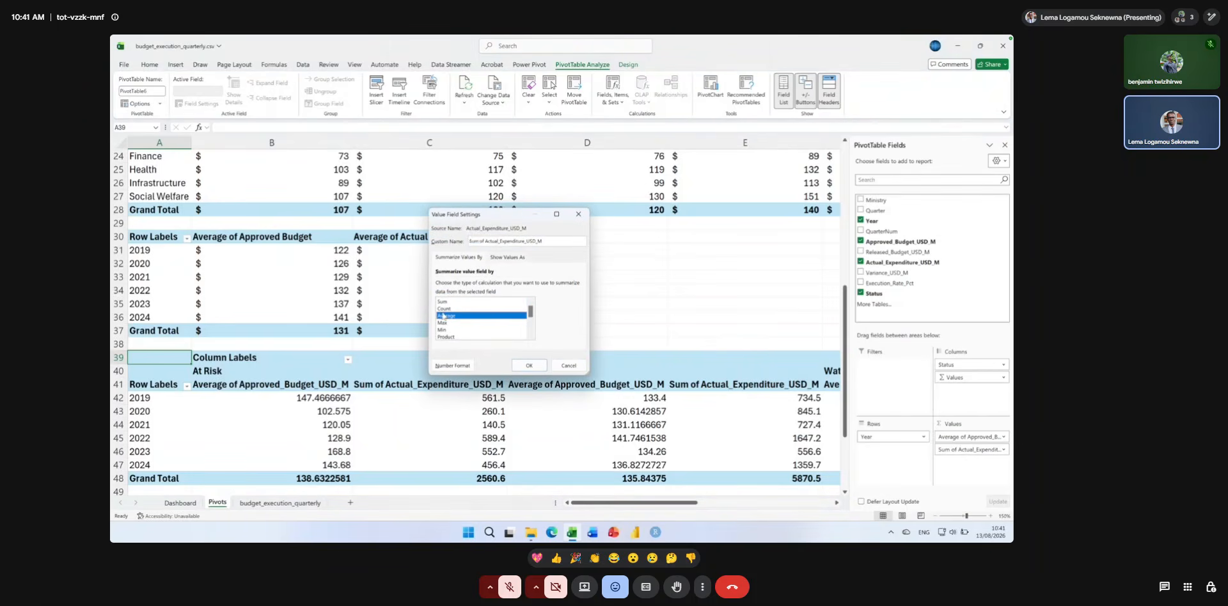
click(529, 365)
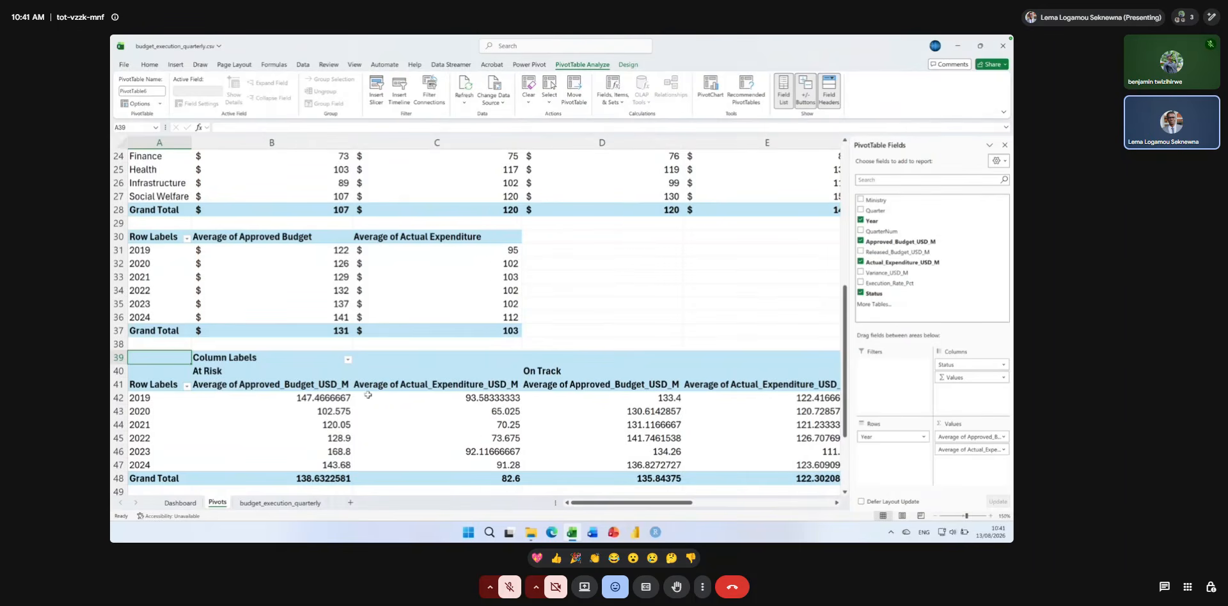
Format the year and status PivotTable's values in B42:I48 as Accounting with the dollar symbol.
drag(300, 397, 824, 473)
drag(847, 471, 666, 478)
click(150, 65)
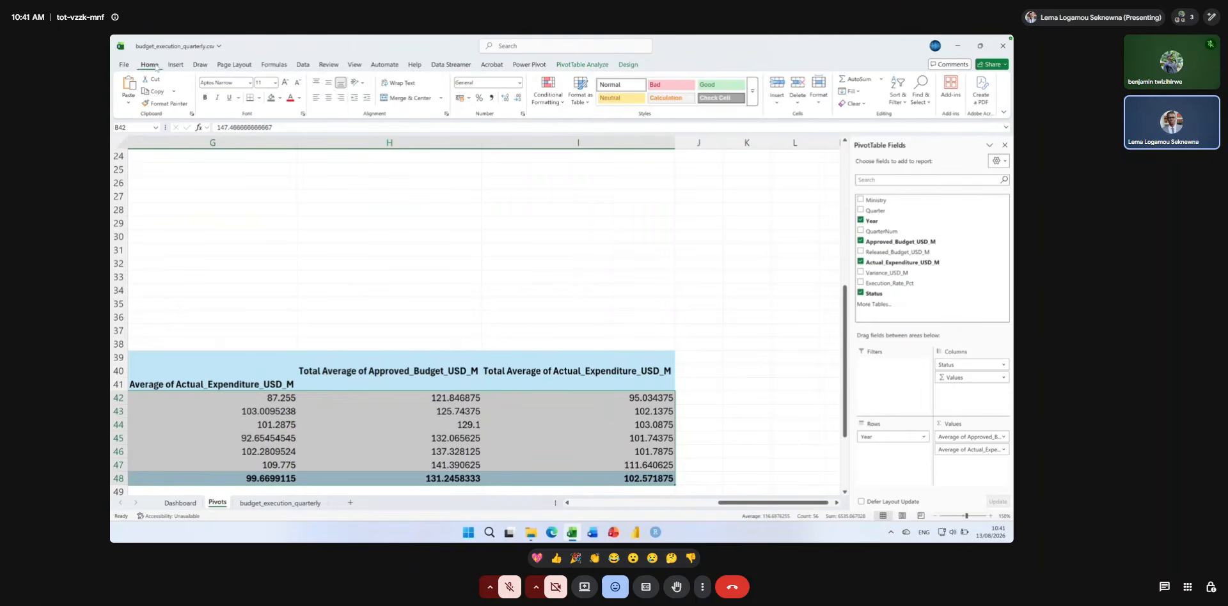
click(461, 98)
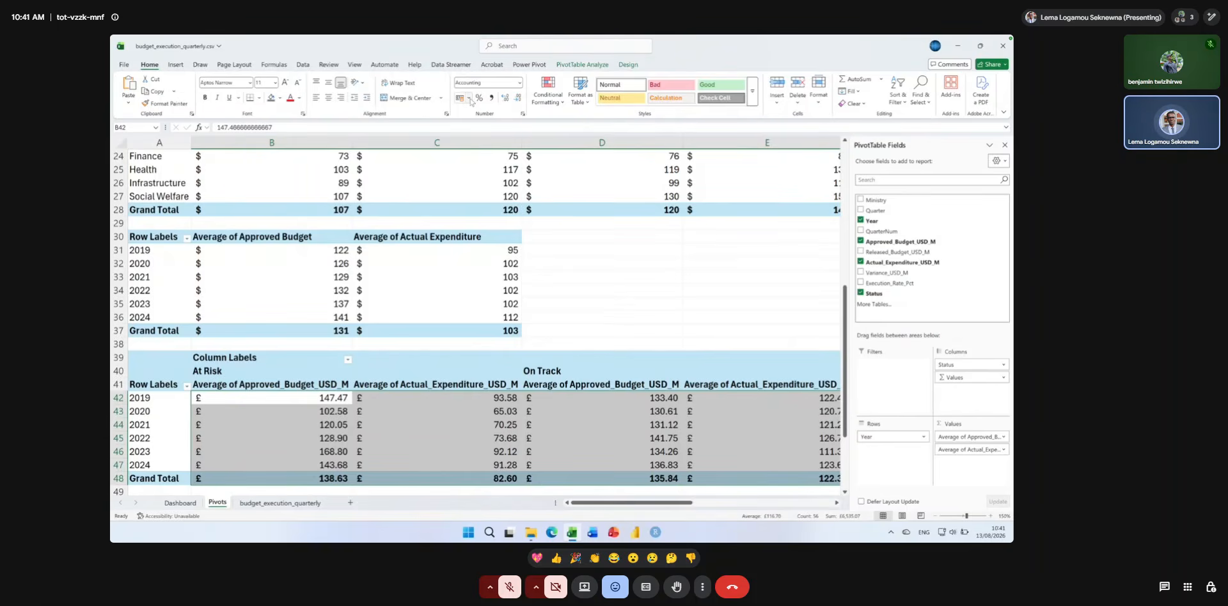
click(470, 98)
click(477, 131)
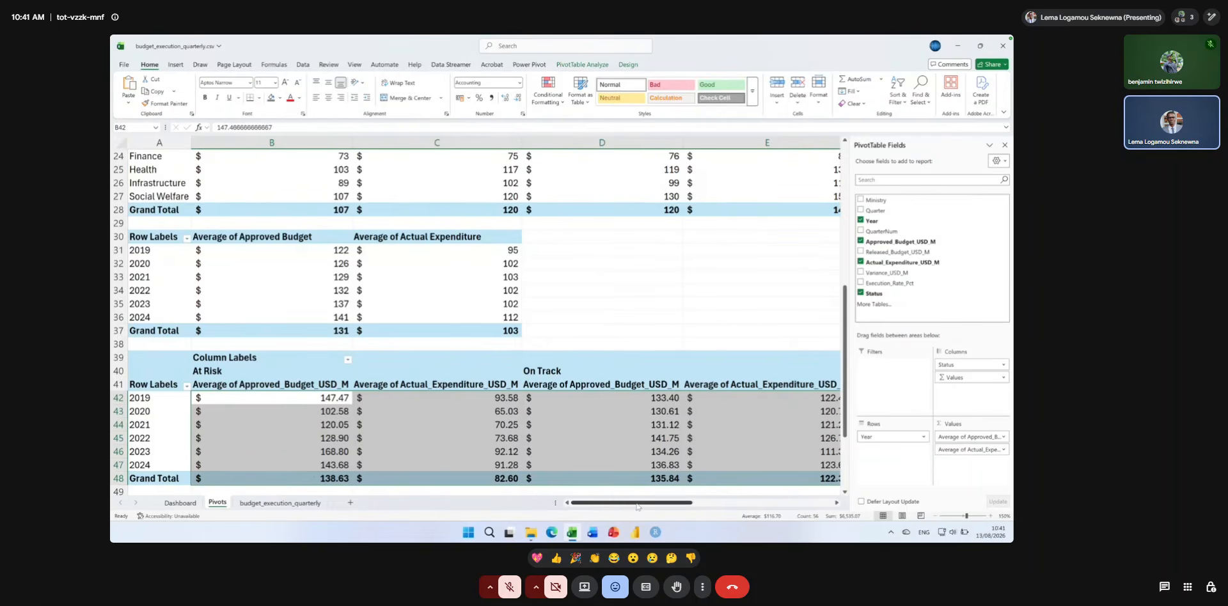
click(160, 384)
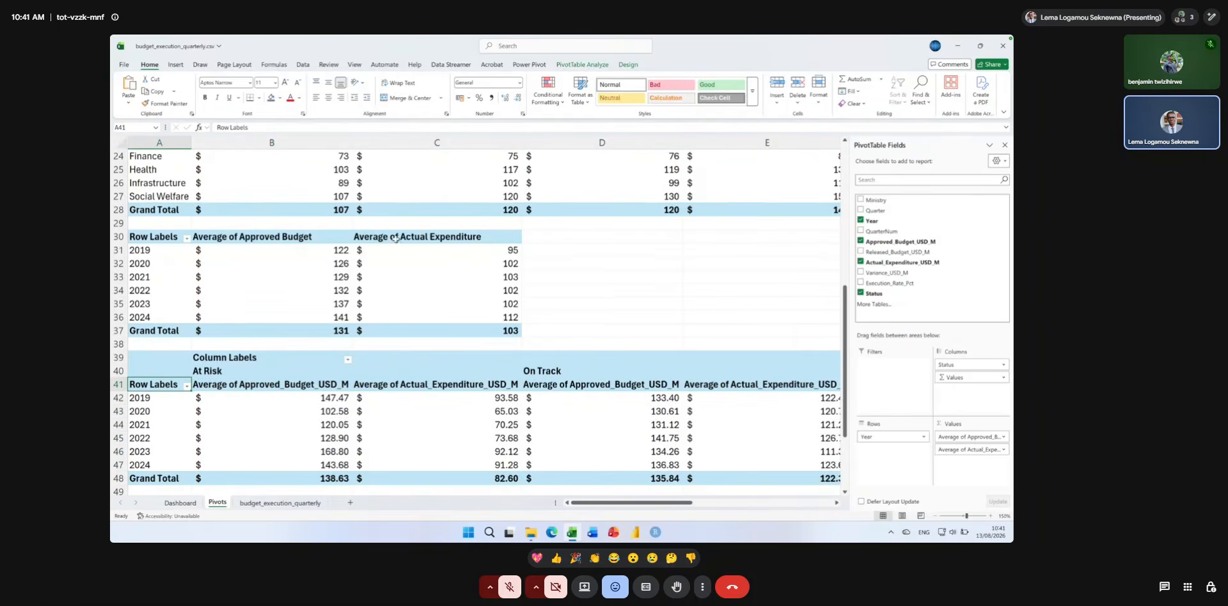
click(596, 65)
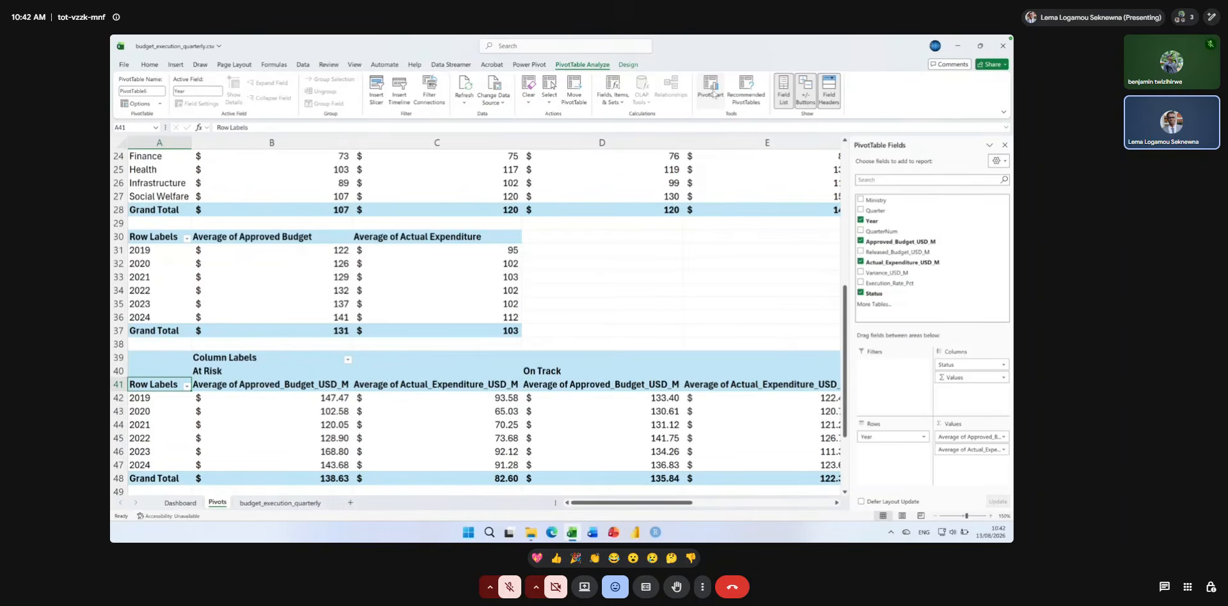
click(713, 93)
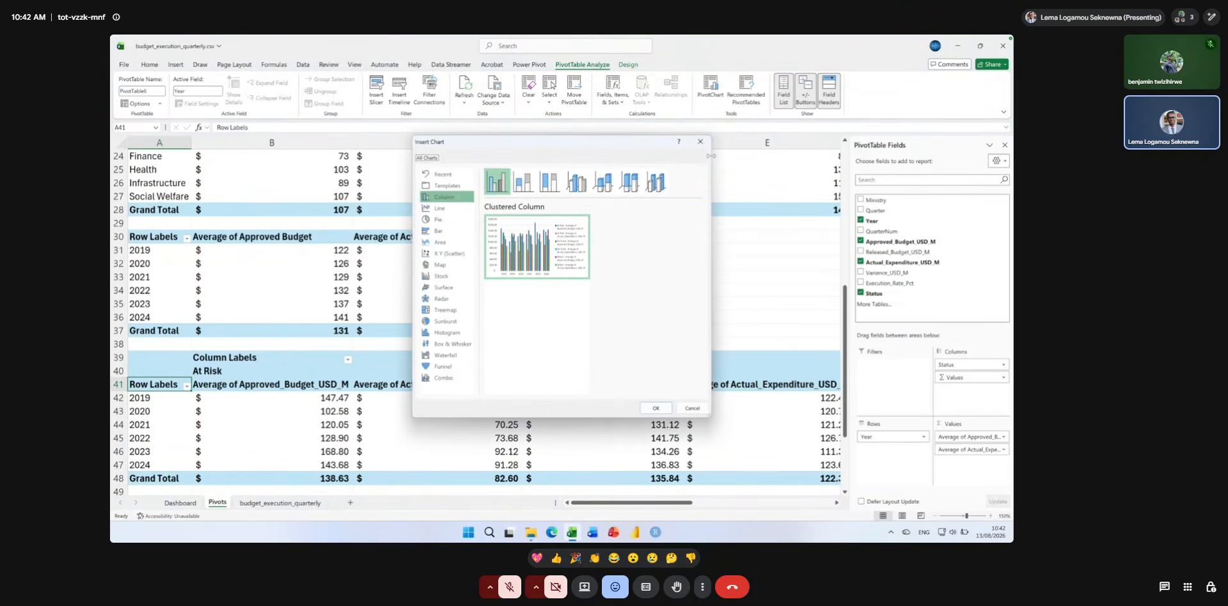
drag(710, 155, 951, 189)
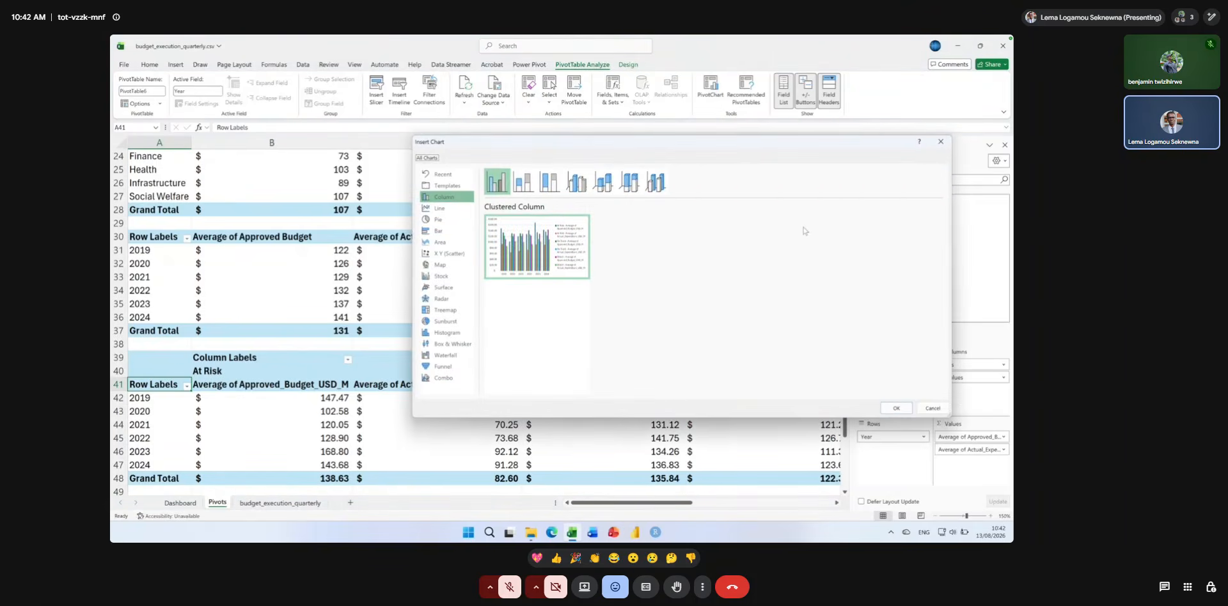
click(448, 380)
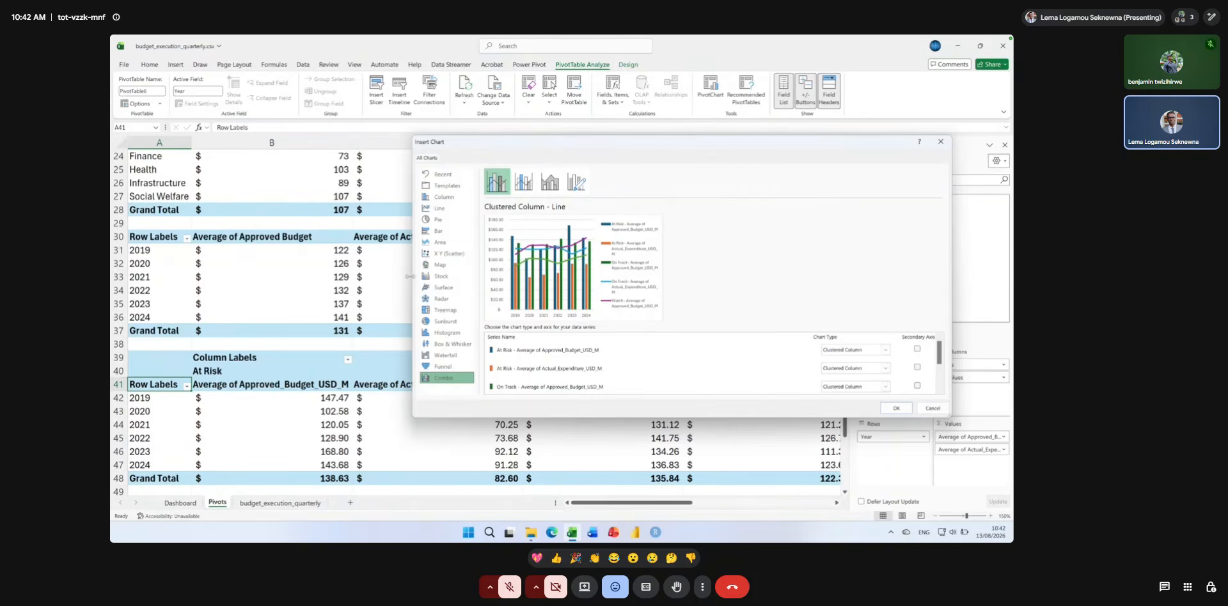
drag(410, 275, 260, 289)
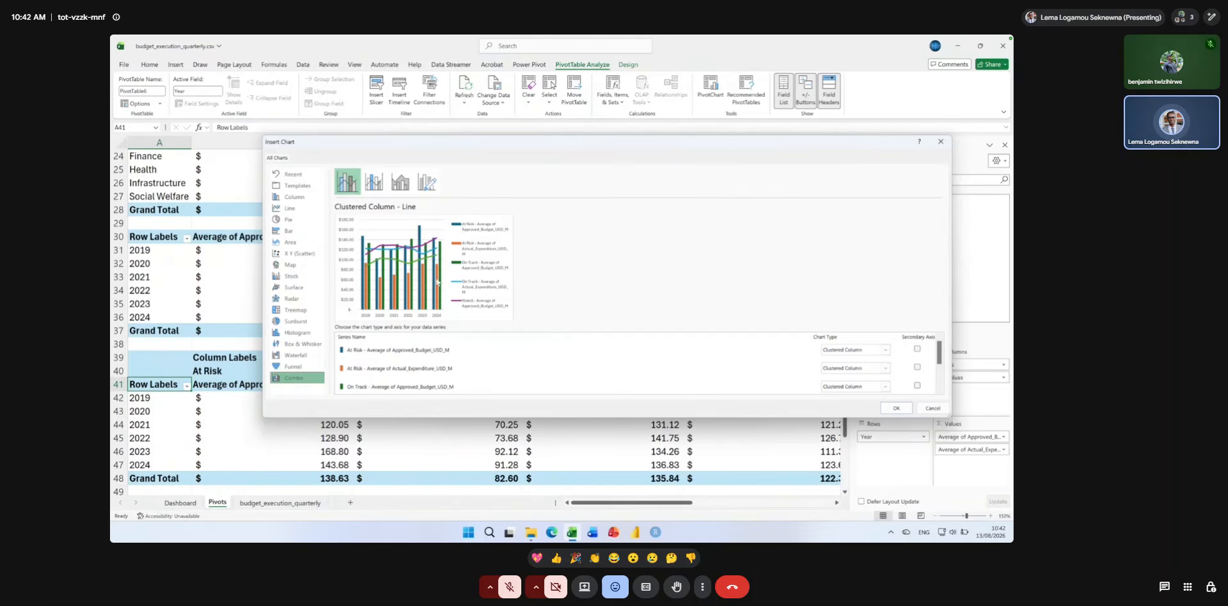
click(886, 352)
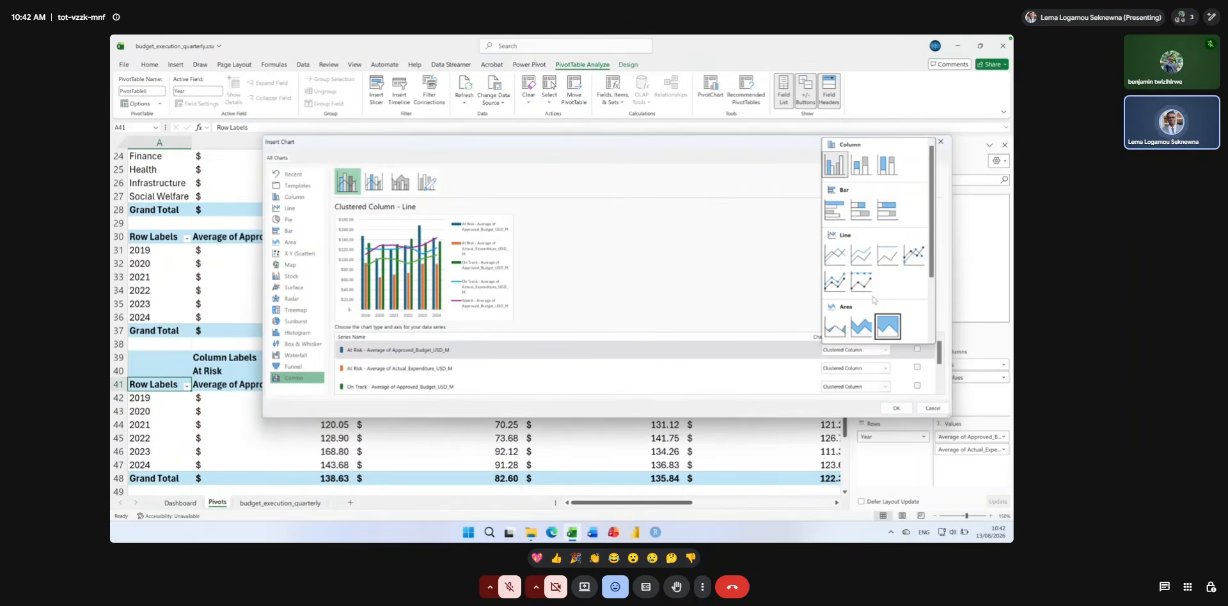
click(914, 257)
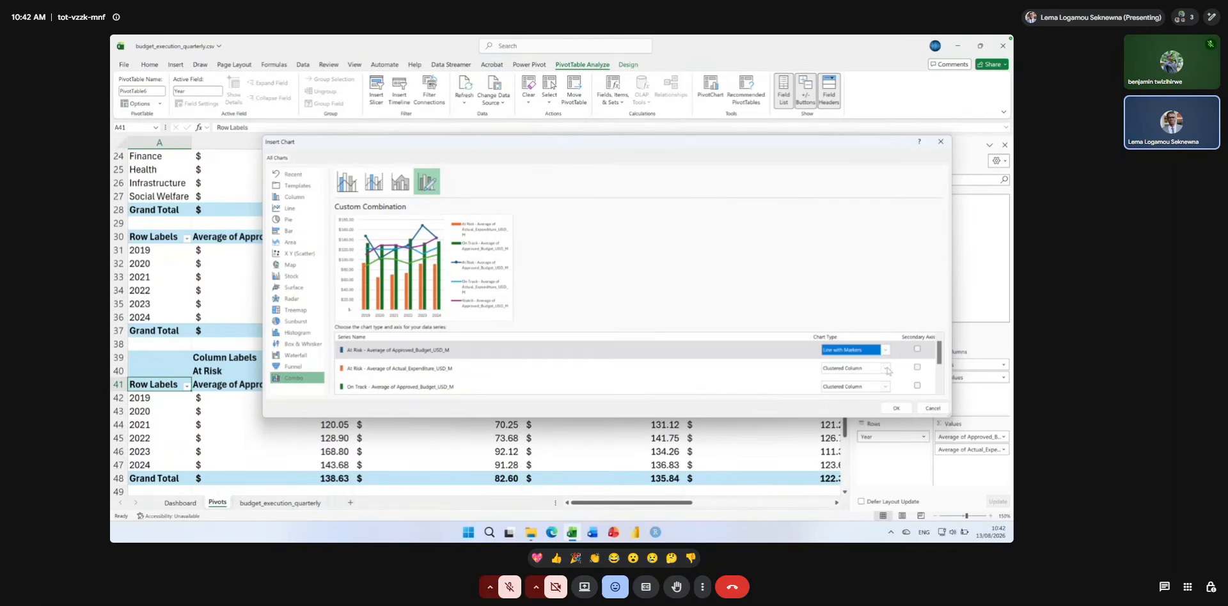
click(863, 369)
click(913, 271)
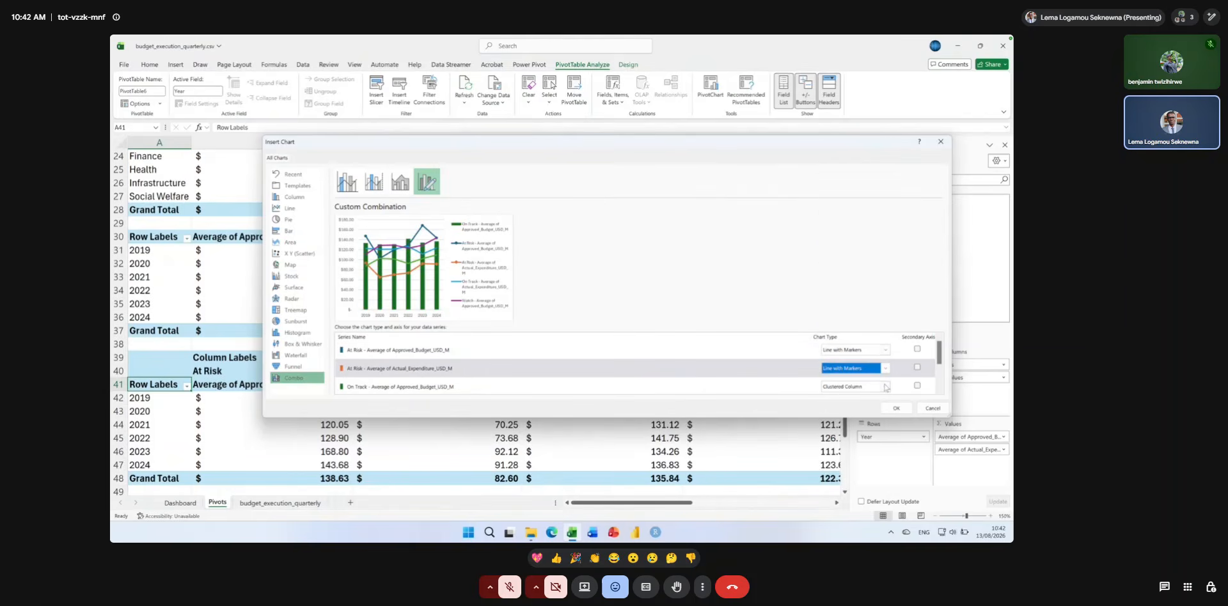
click(886, 386)
click(913, 292)
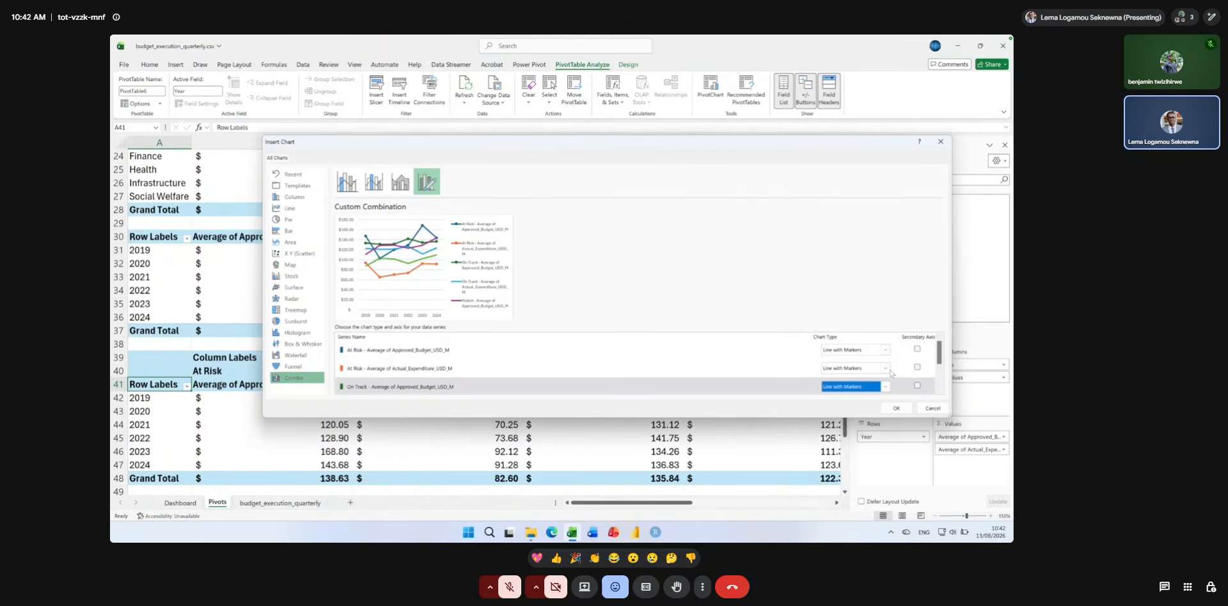
drag(939, 352, 940, 367)
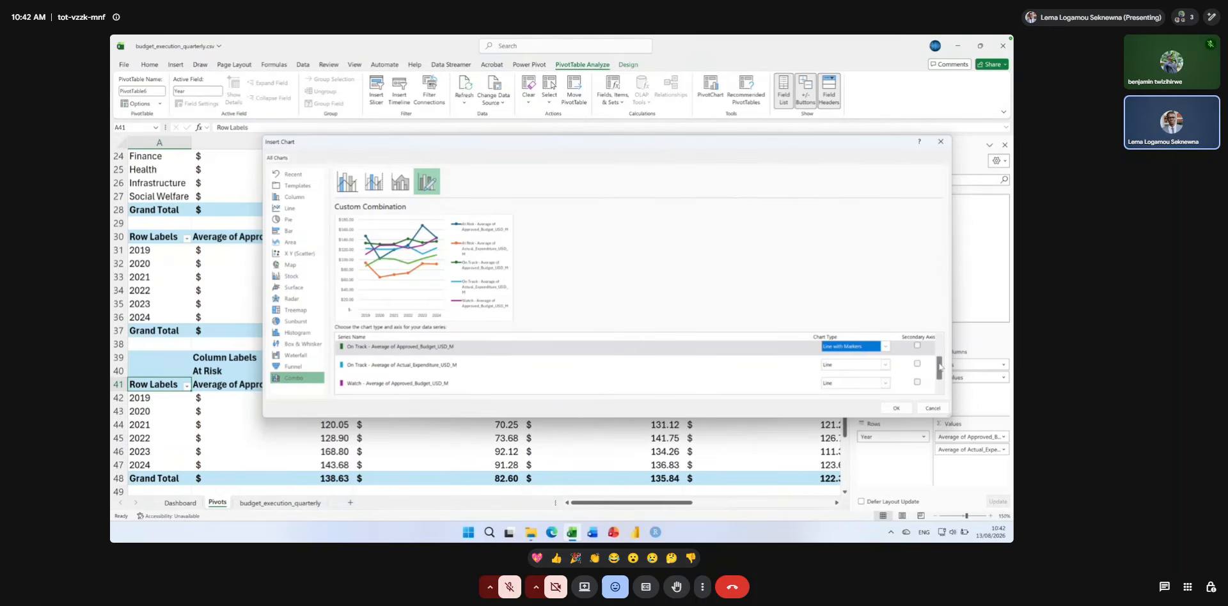
mouse_move(940, 367)
mouse_down()
mouse_move(943, 345)
mouse_move(947, 386)
mouse_up()
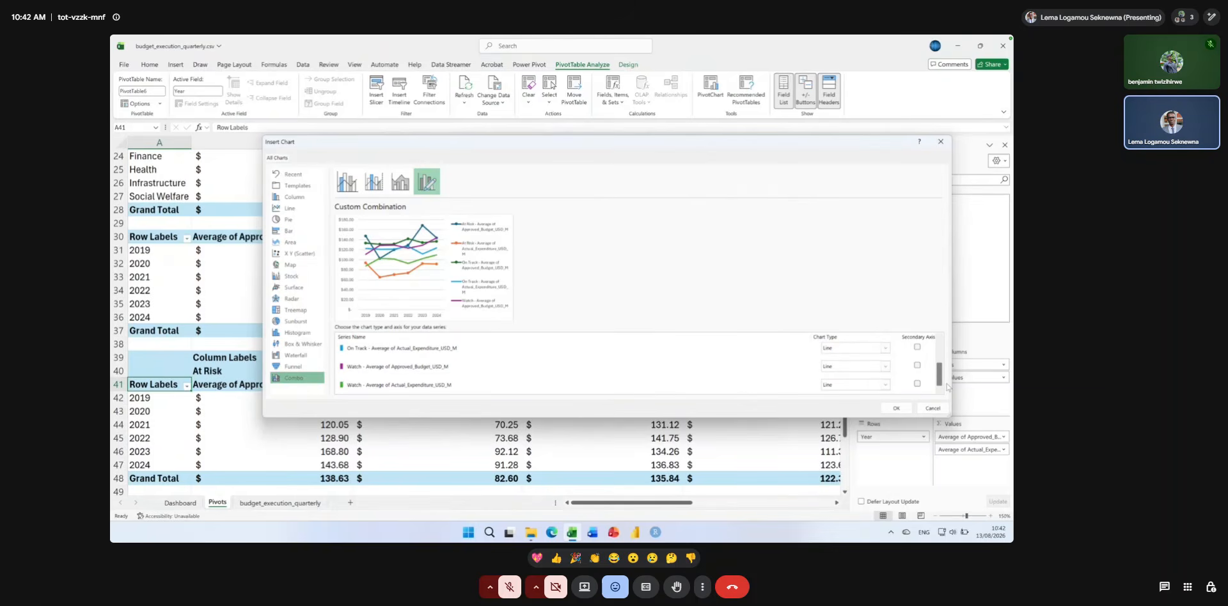
click(939, 147)
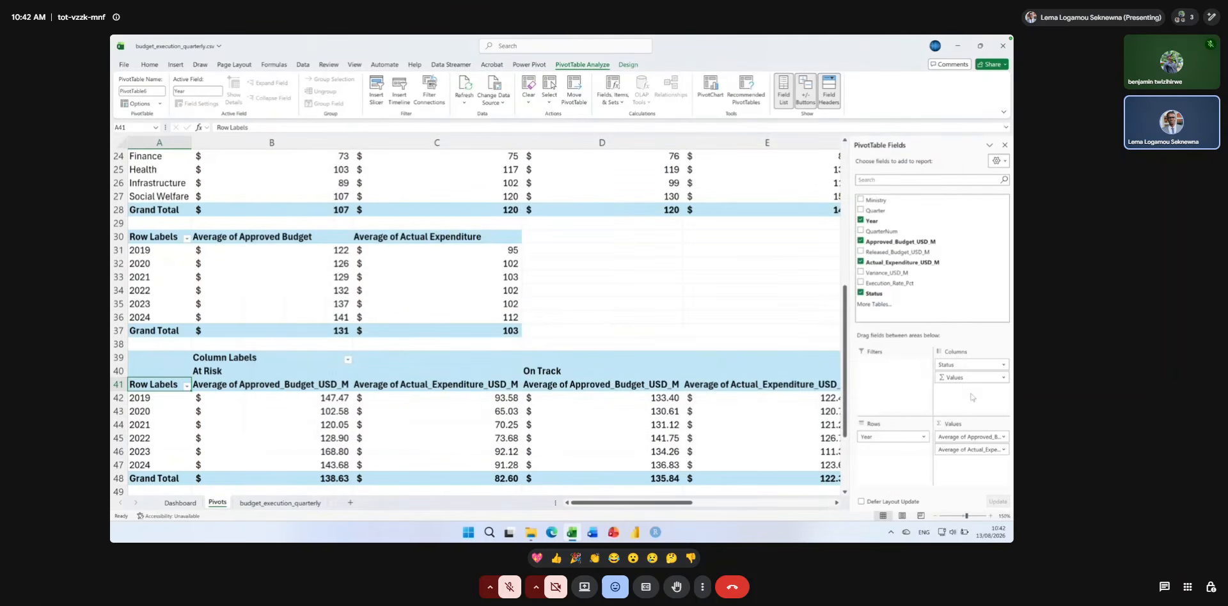
Remove the average Approved_Budget_USD_M value from the year and status PivotTable, keeping only the average Actual_Expenditure_USD_M.
click(1003, 450)
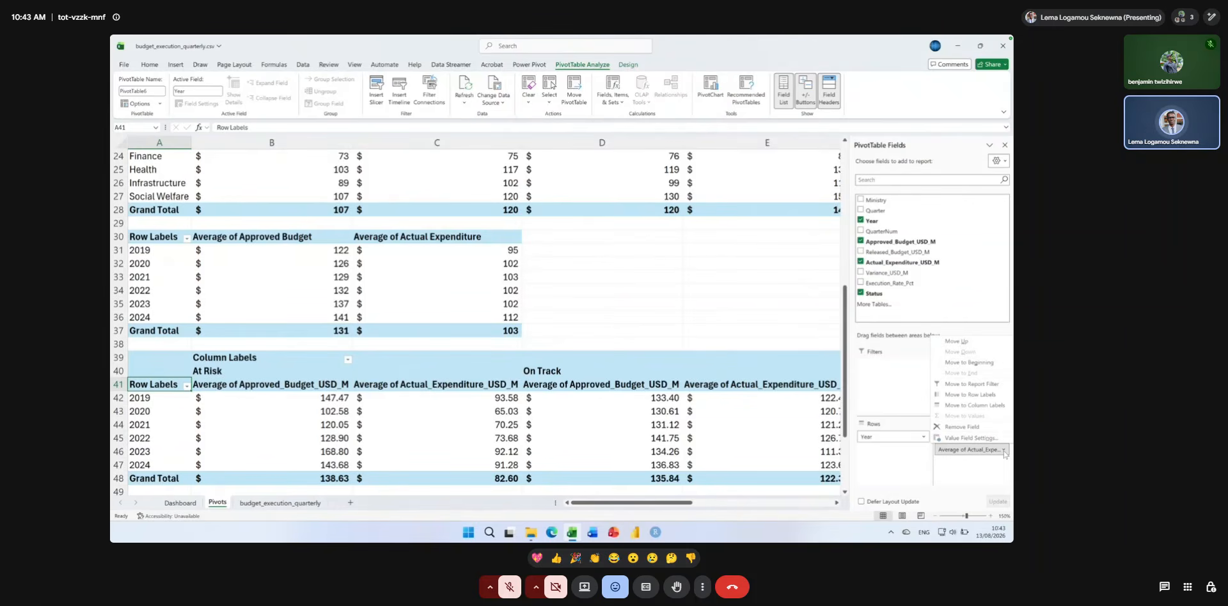
click(997, 468)
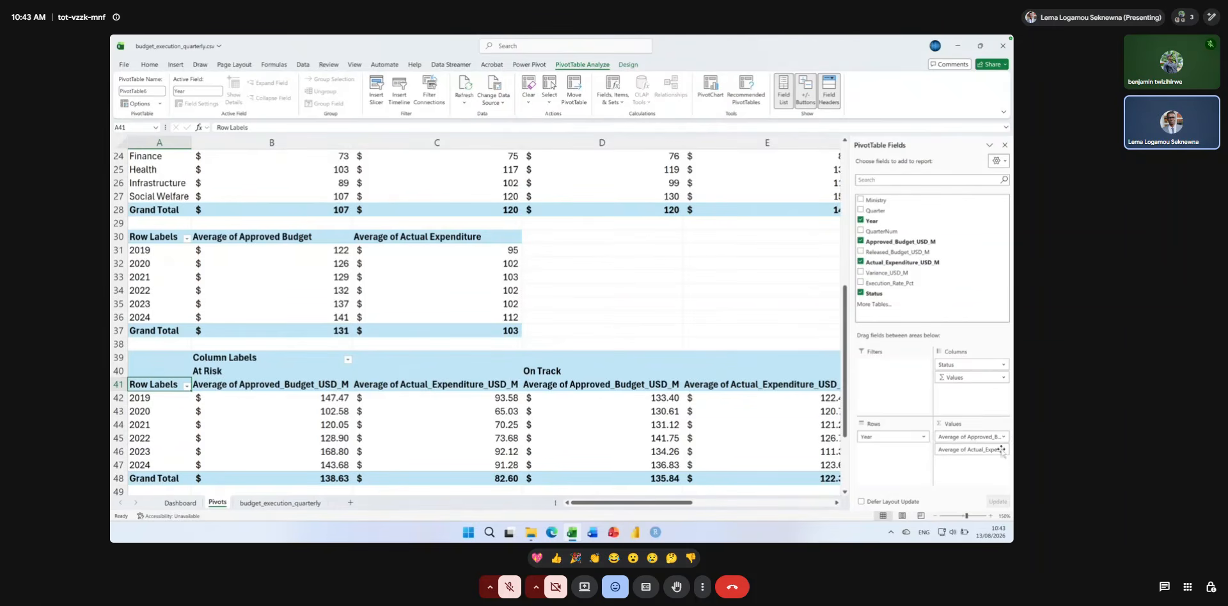
click(1002, 436)
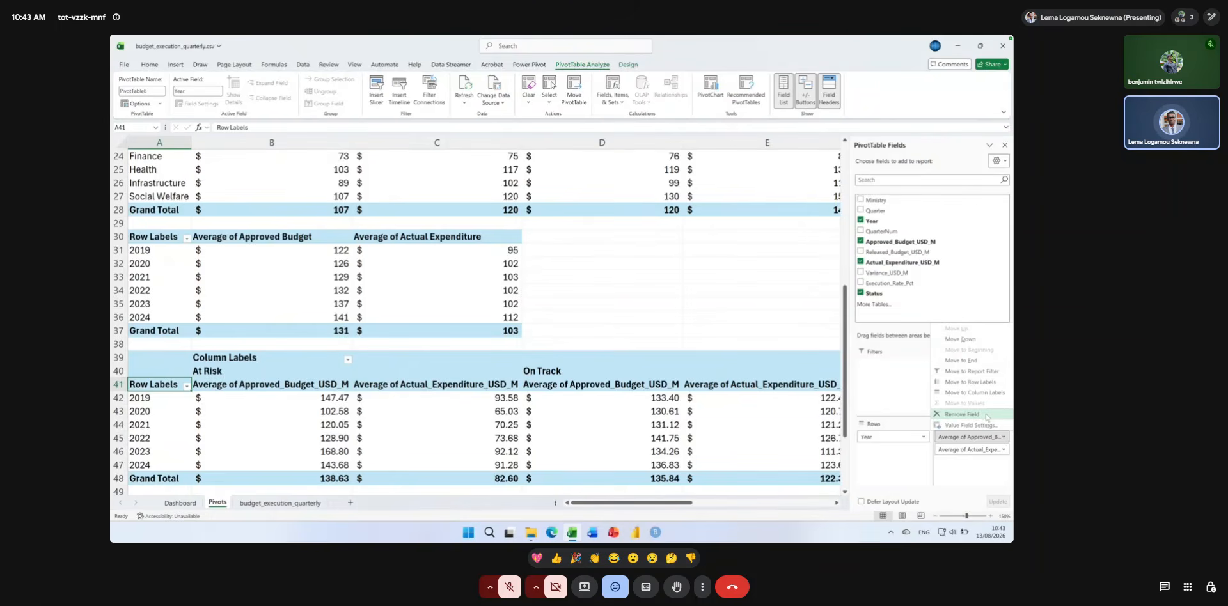
click(981, 415)
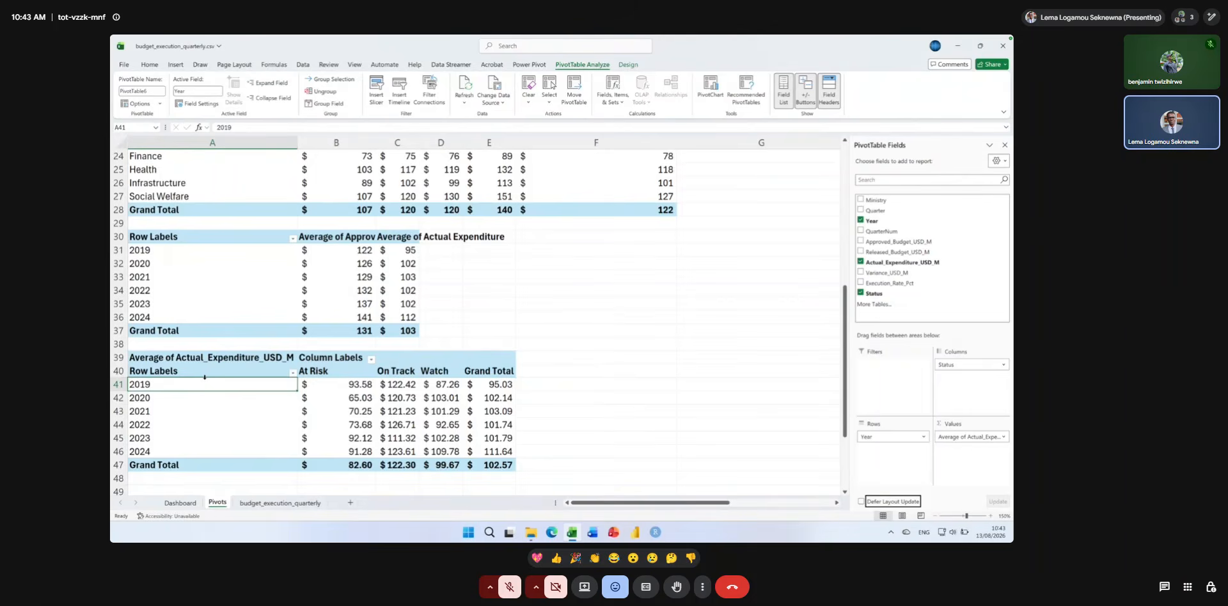
Insert a Line PivotChart from the year and status PivotTable and enlarge it to about 20 cm wide by 9.5 cm high.
click(709, 89)
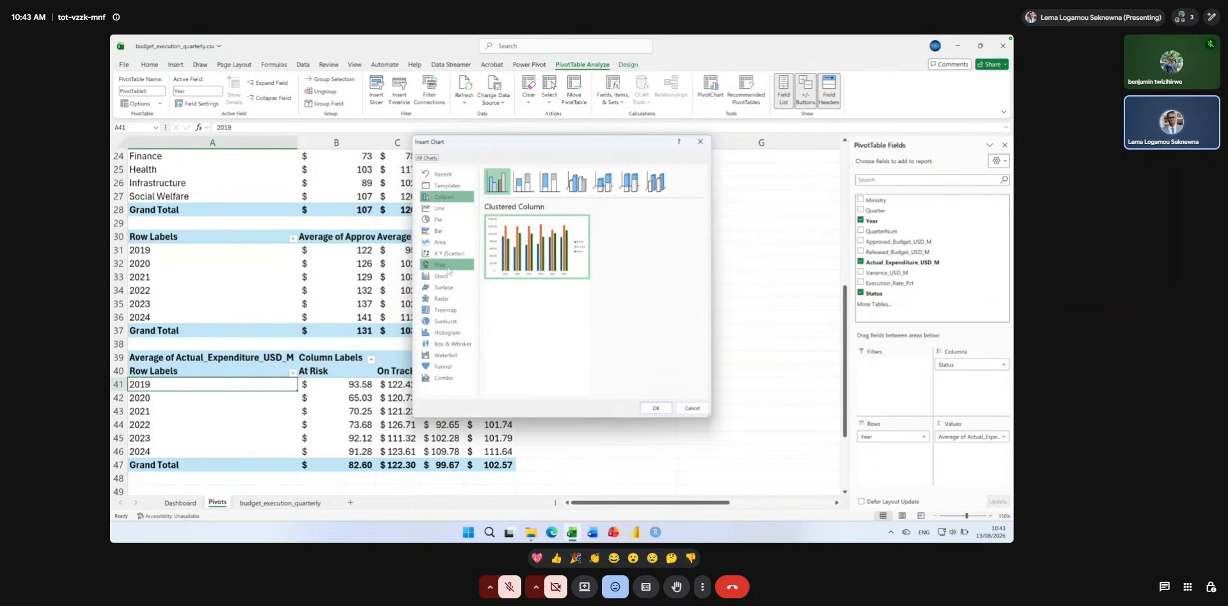
click(444, 207)
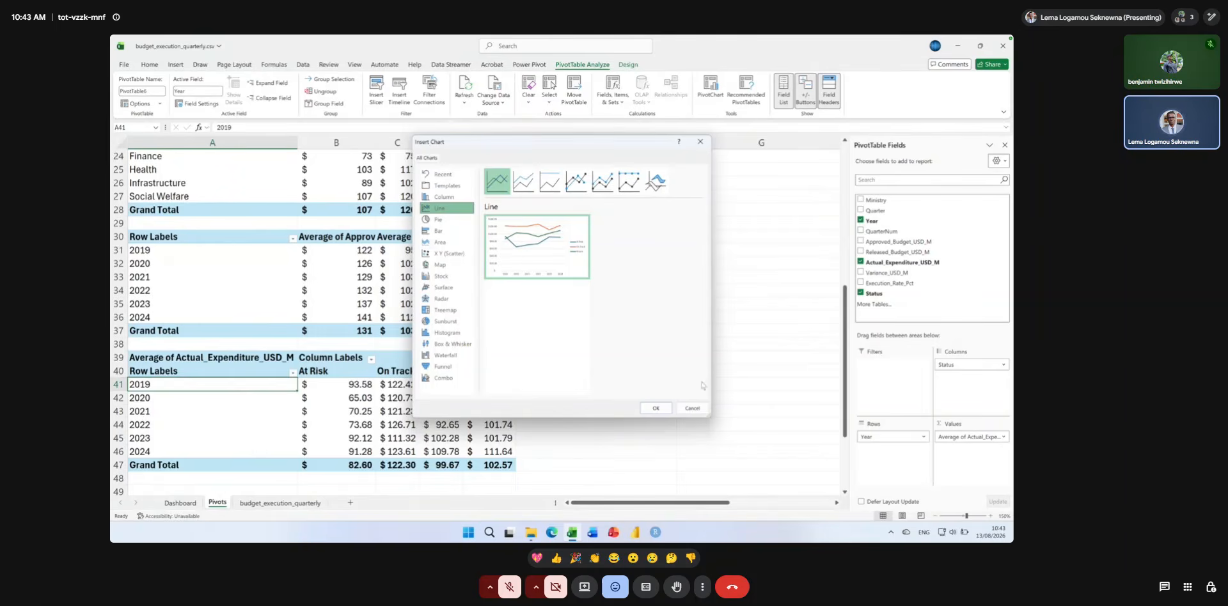
click(656, 409)
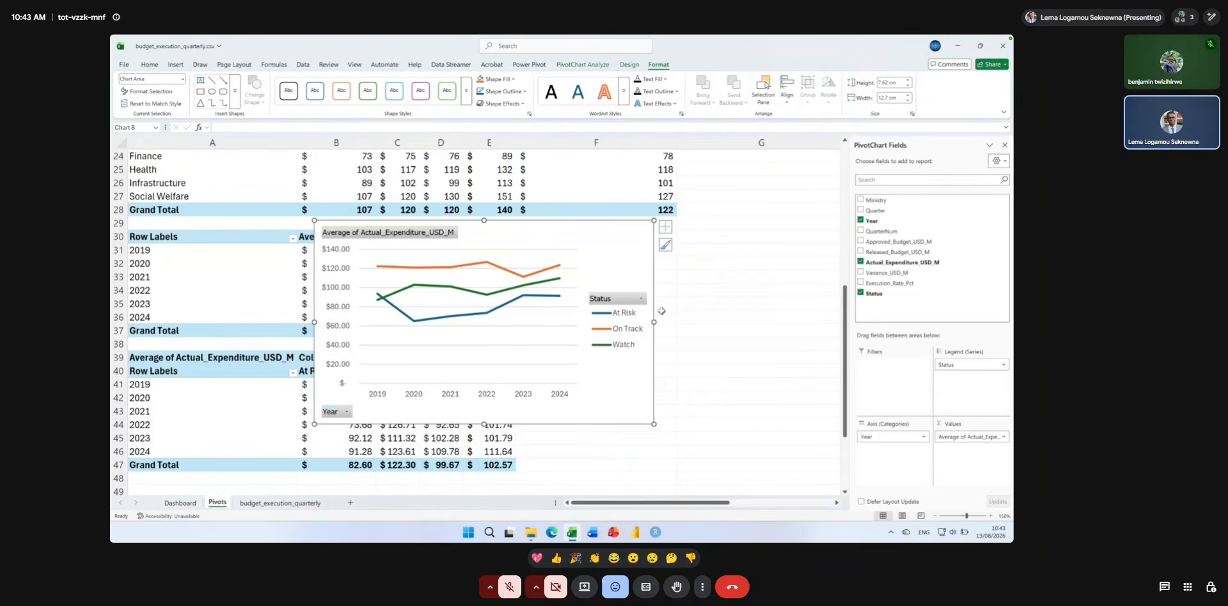
drag(653, 322, 840, 323)
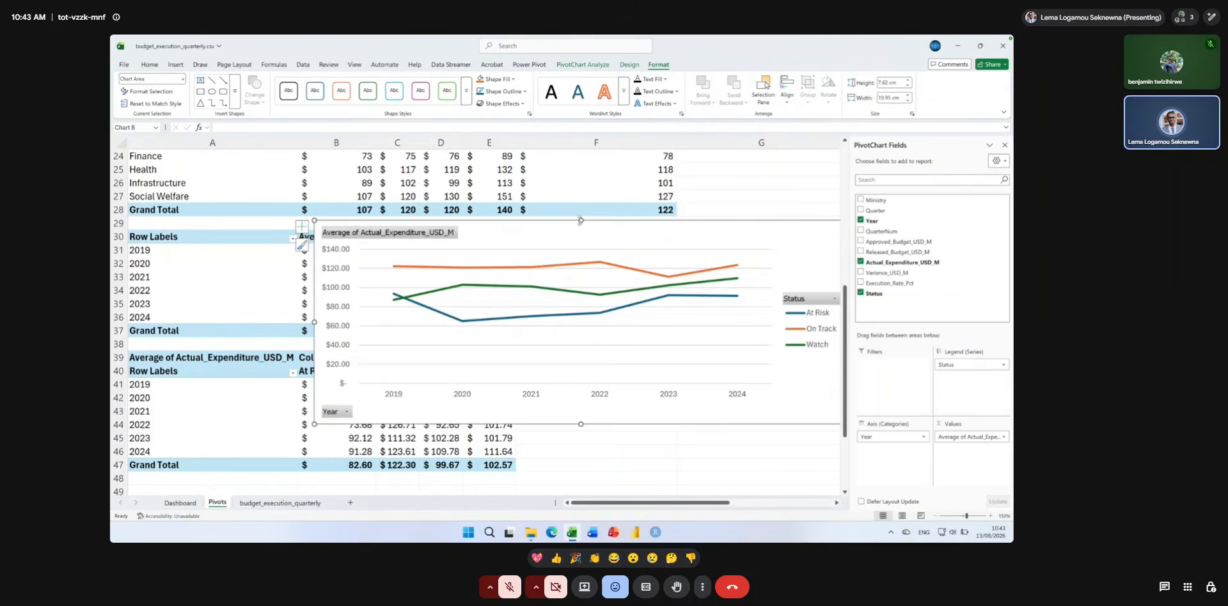
drag(581, 220, 581, 169)
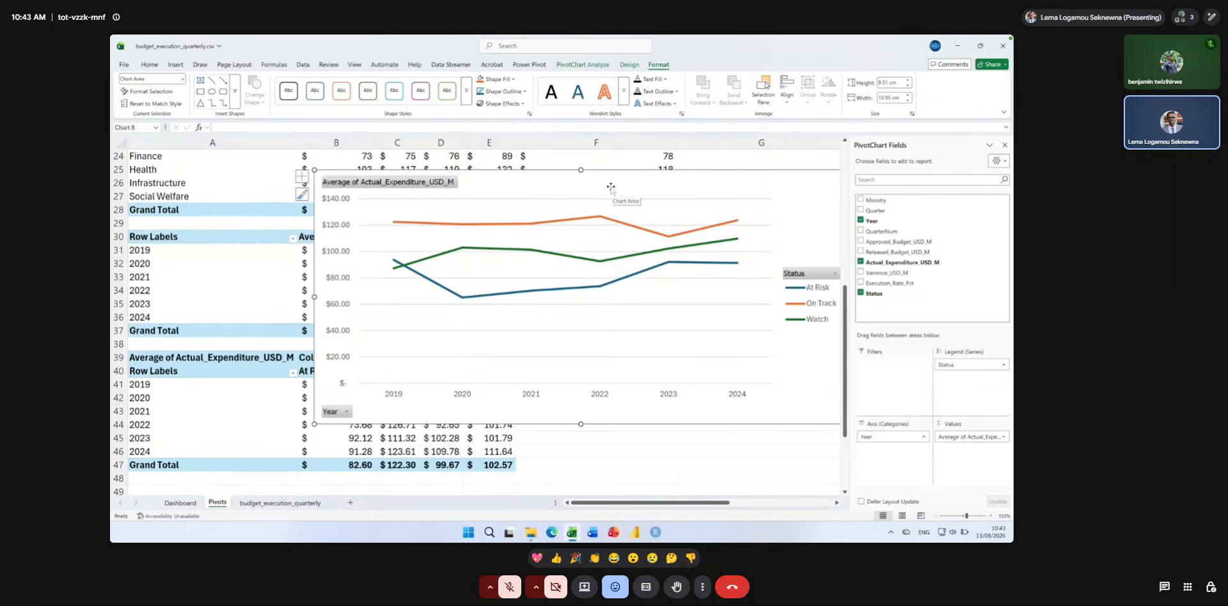
Change the actual expenditure PivotChart's type to Line with Markers.
right_click(633, 182)
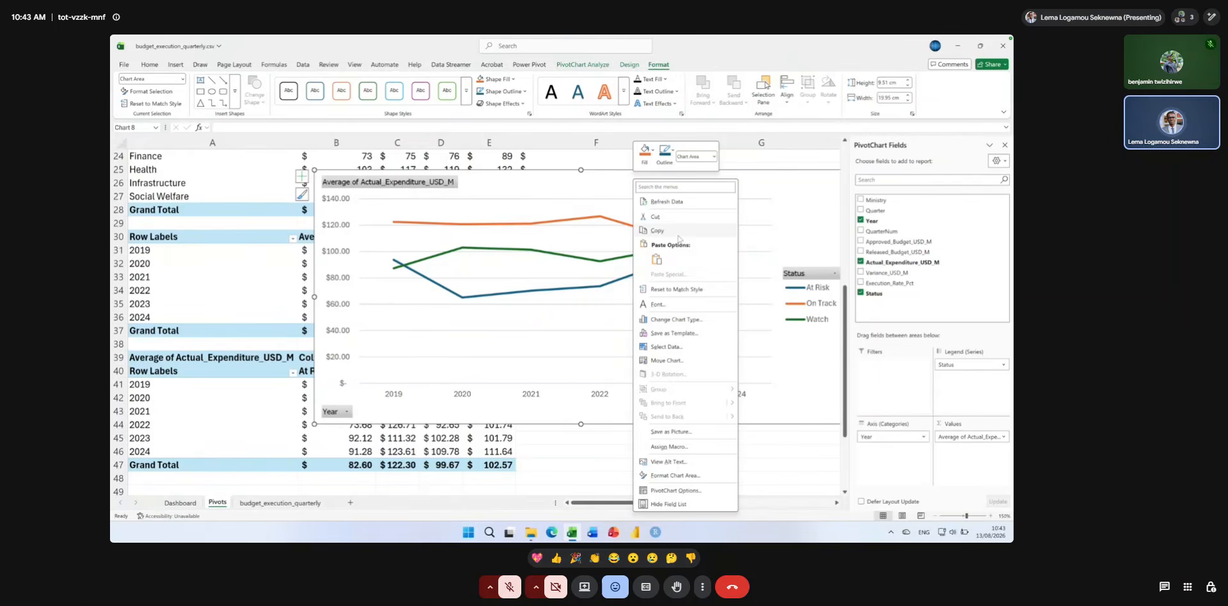
right_click(602, 189)
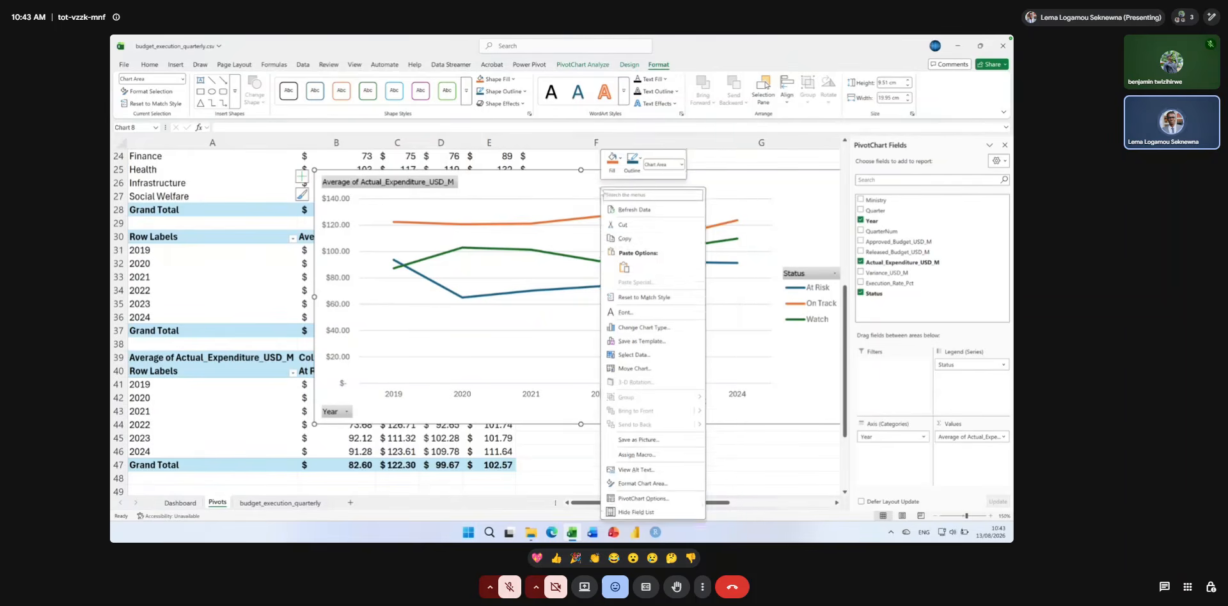
click(660, 330)
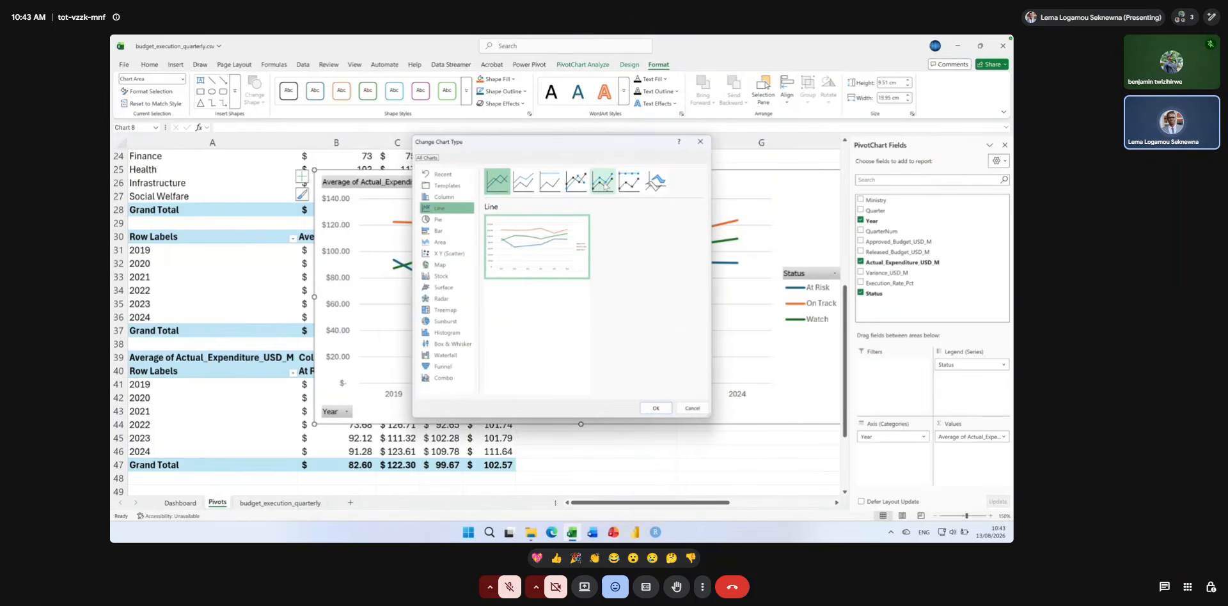
click(576, 183)
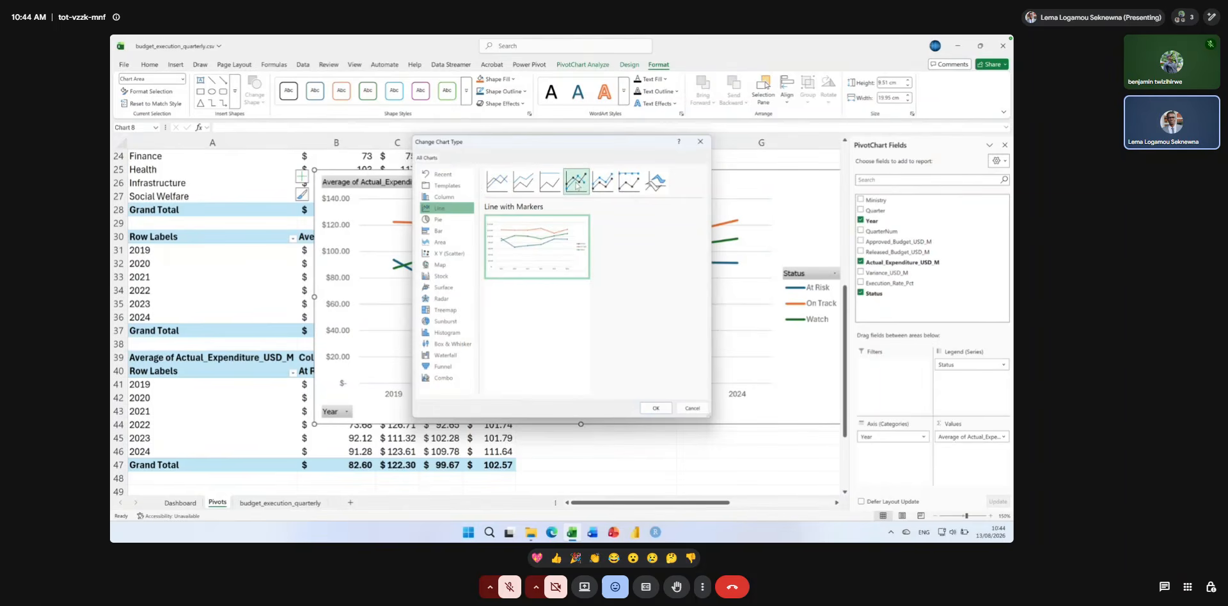
double_click(577, 182)
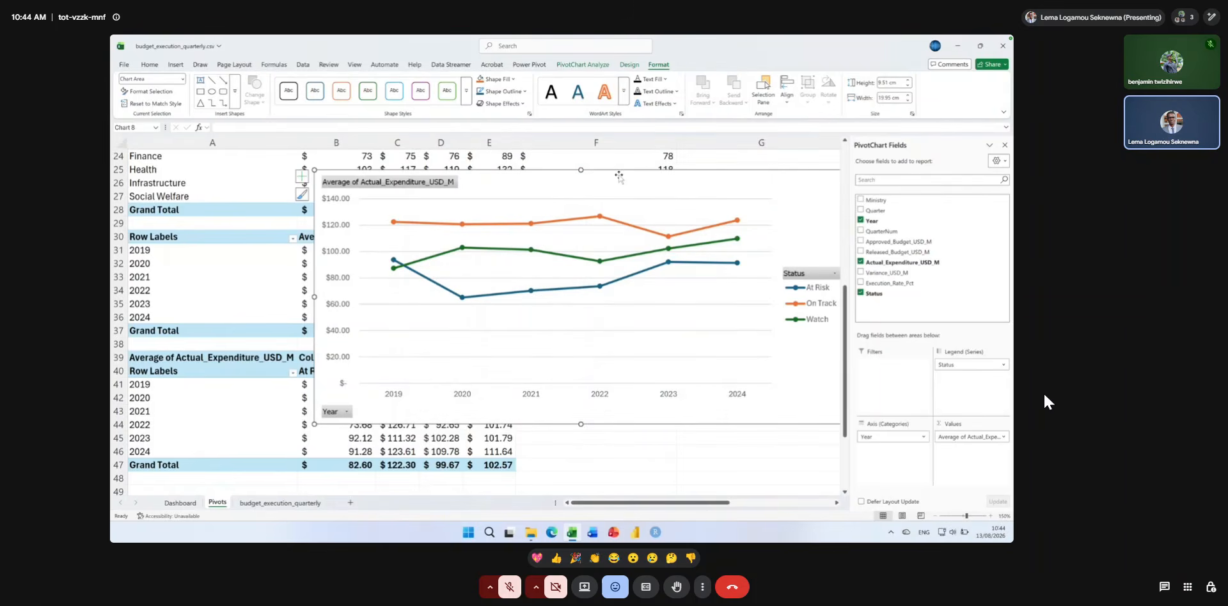
Move the line PivotChart slightly down the sheet and hide all of its field buttons.
drag(619, 176, 612, 214)
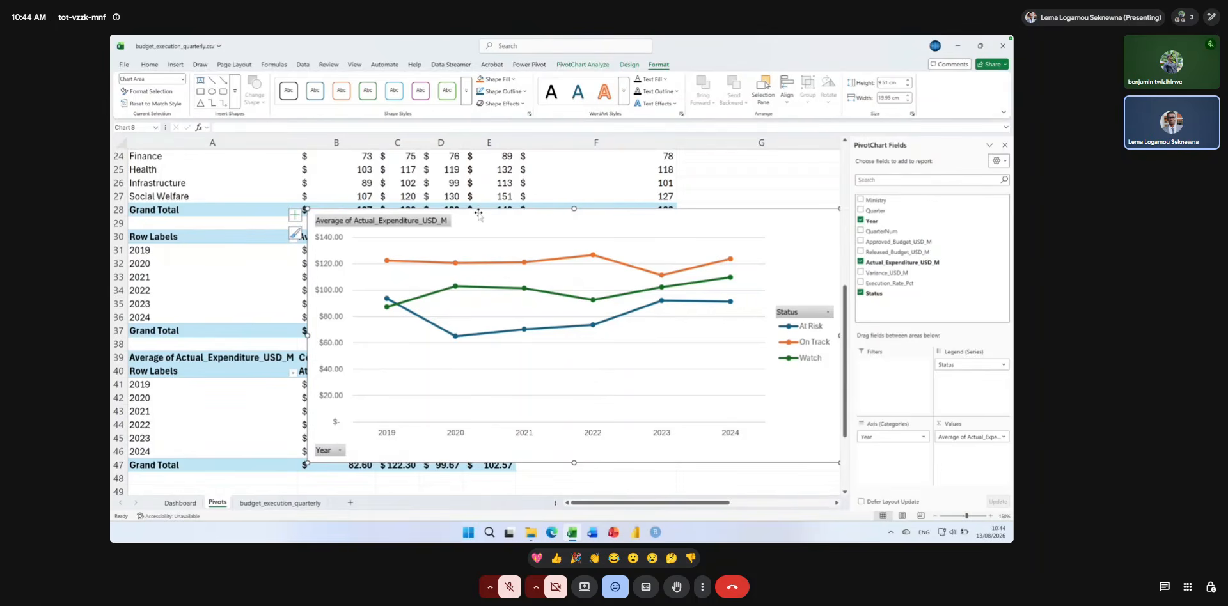
right_click(435, 221)
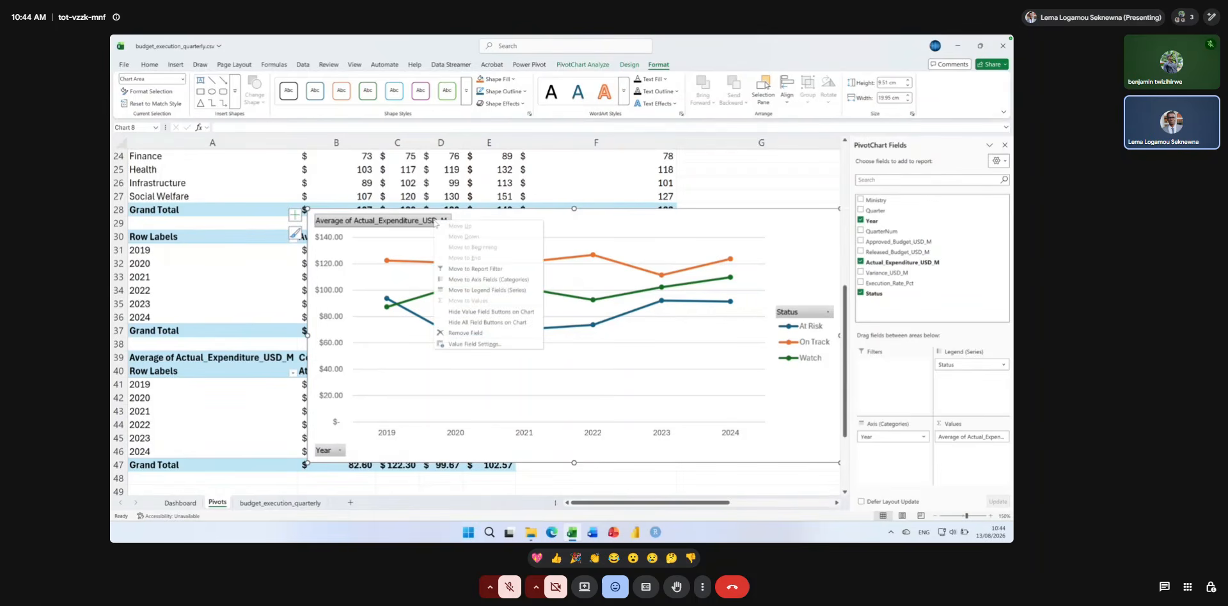
click(482, 323)
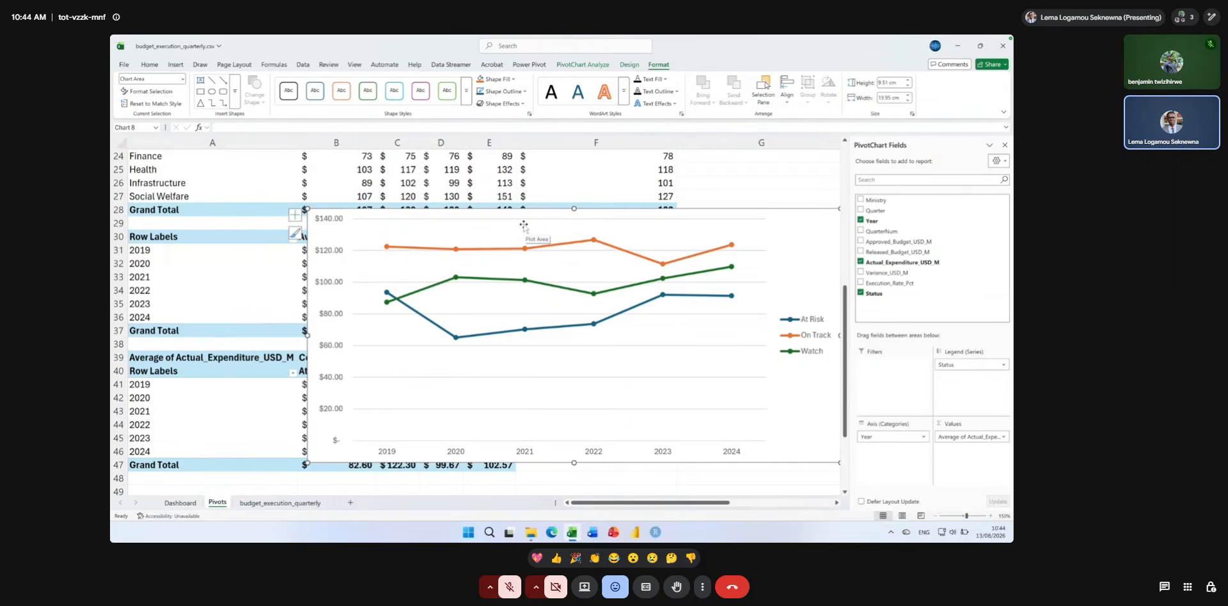
Apply the dark chart style and the quick layout with the legend below the plot, and move the chart fully into view.
click(632, 66)
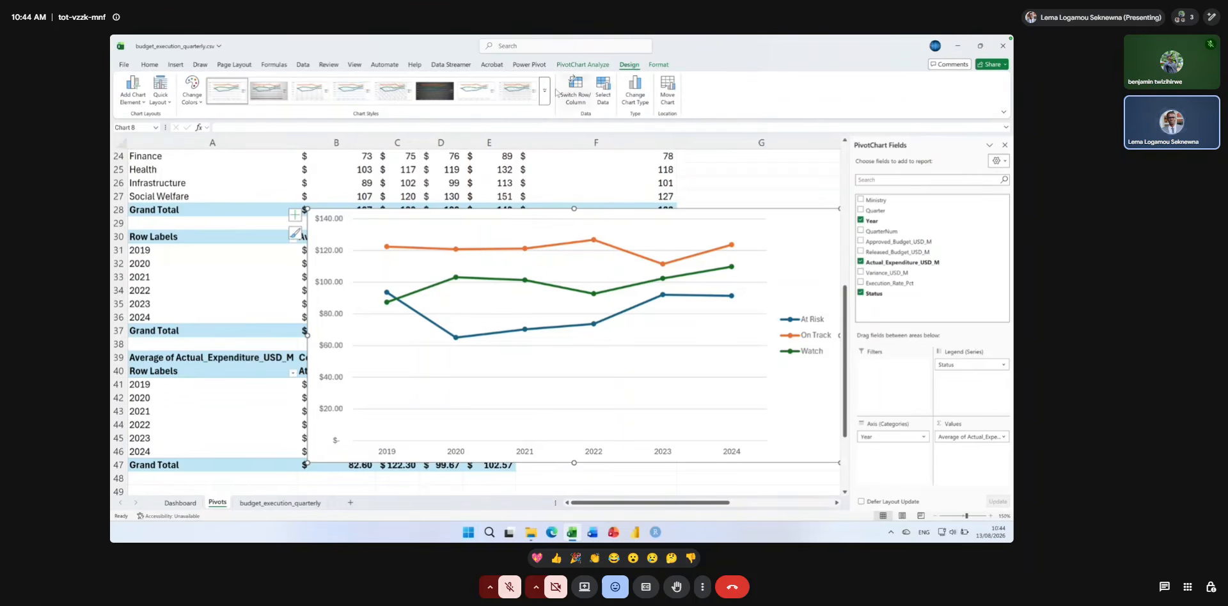
click(435, 90)
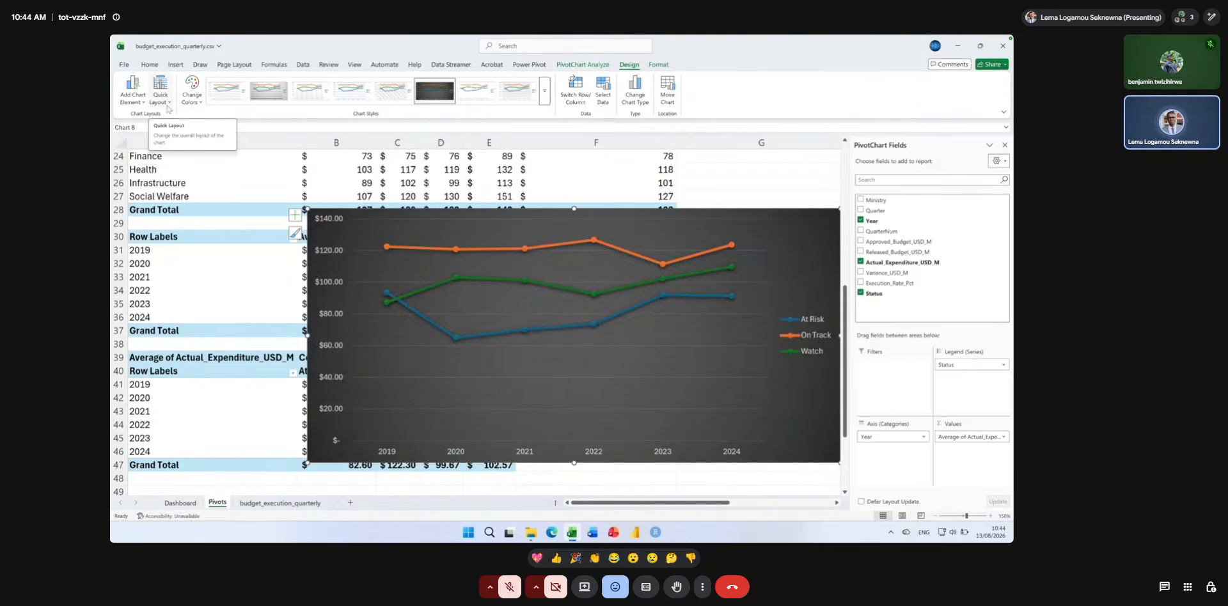
click(168, 107)
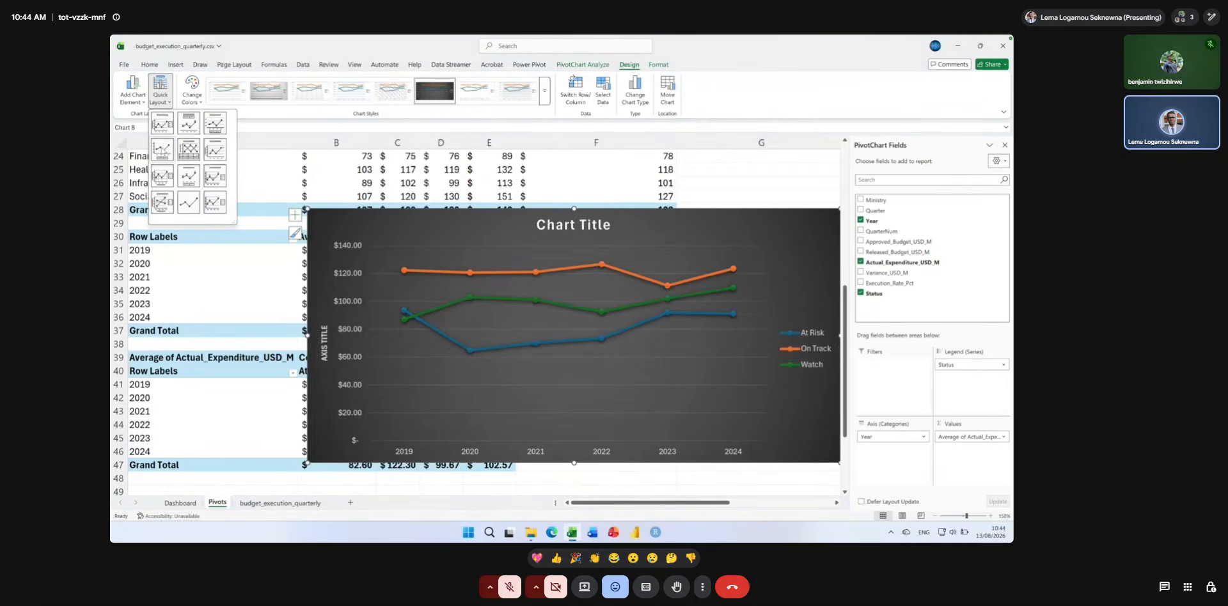
click(163, 151)
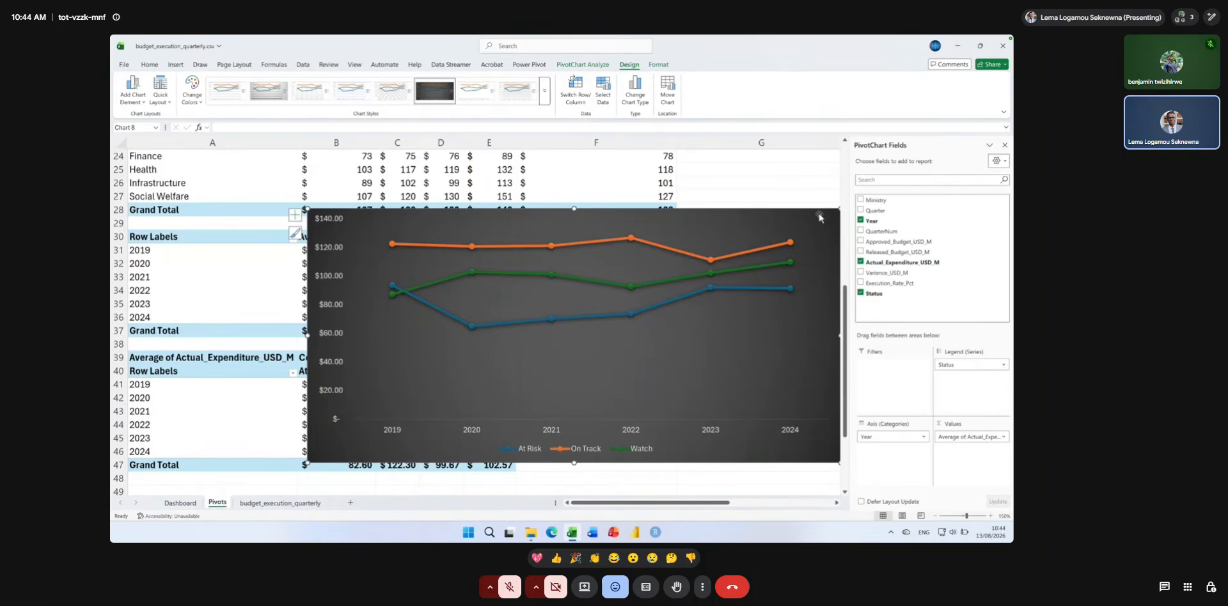
drag(820, 217, 719, 218)
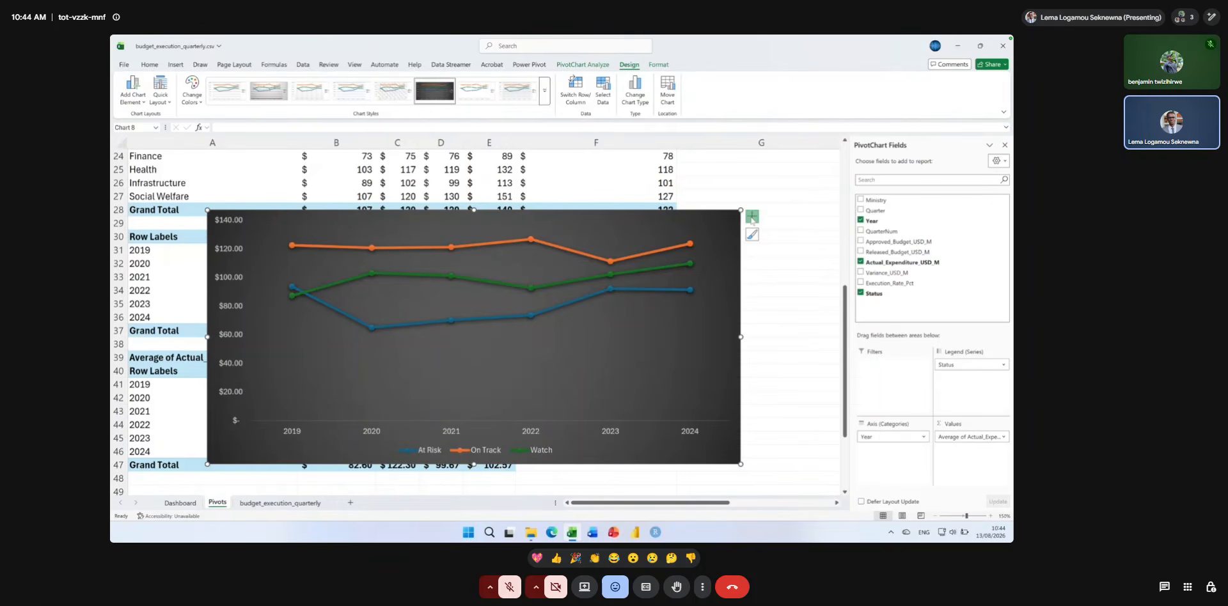
Add a title to the line PivotChart reading "Yearly average expenditure by status".
click(752, 216)
click(780, 254)
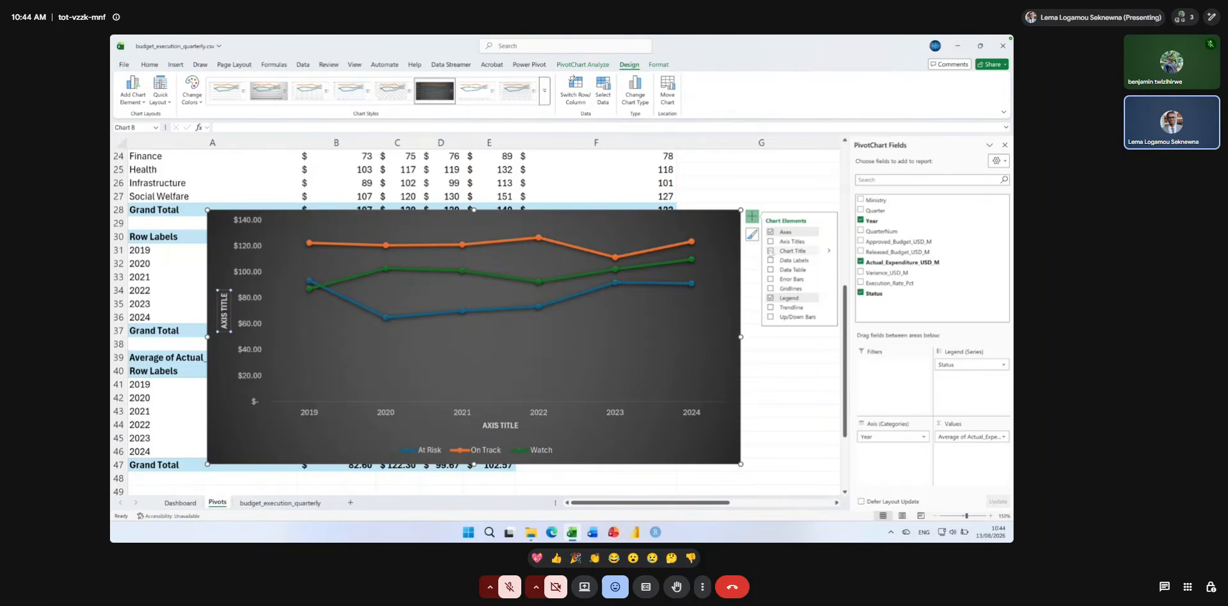
double_click(484, 227)
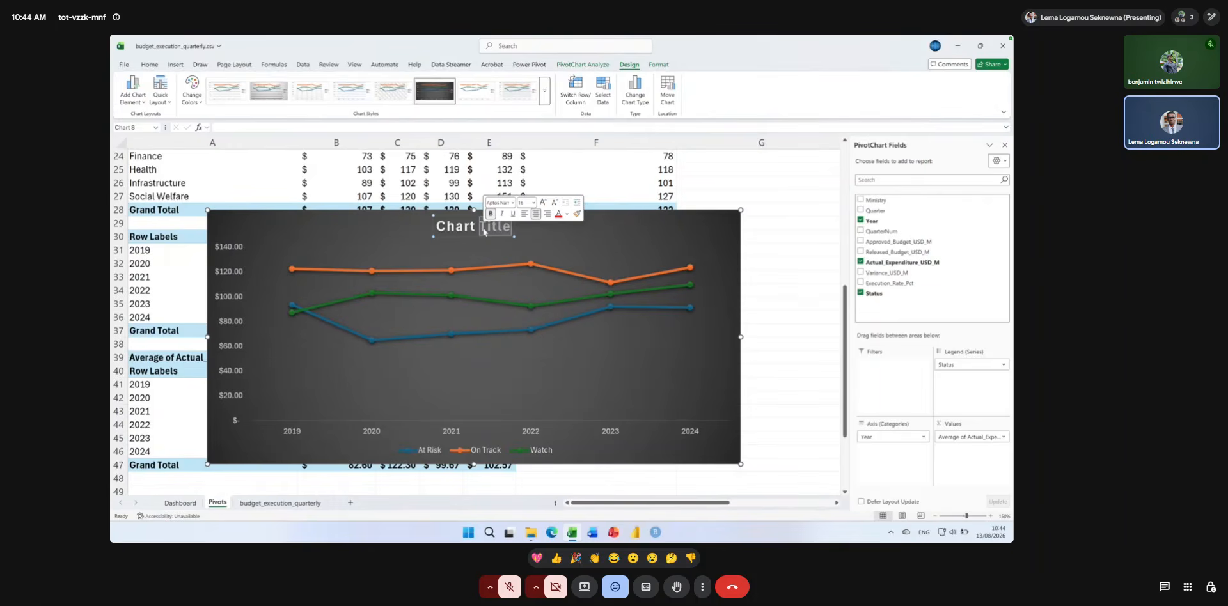
key(ctrl+a)
text(Yearly)
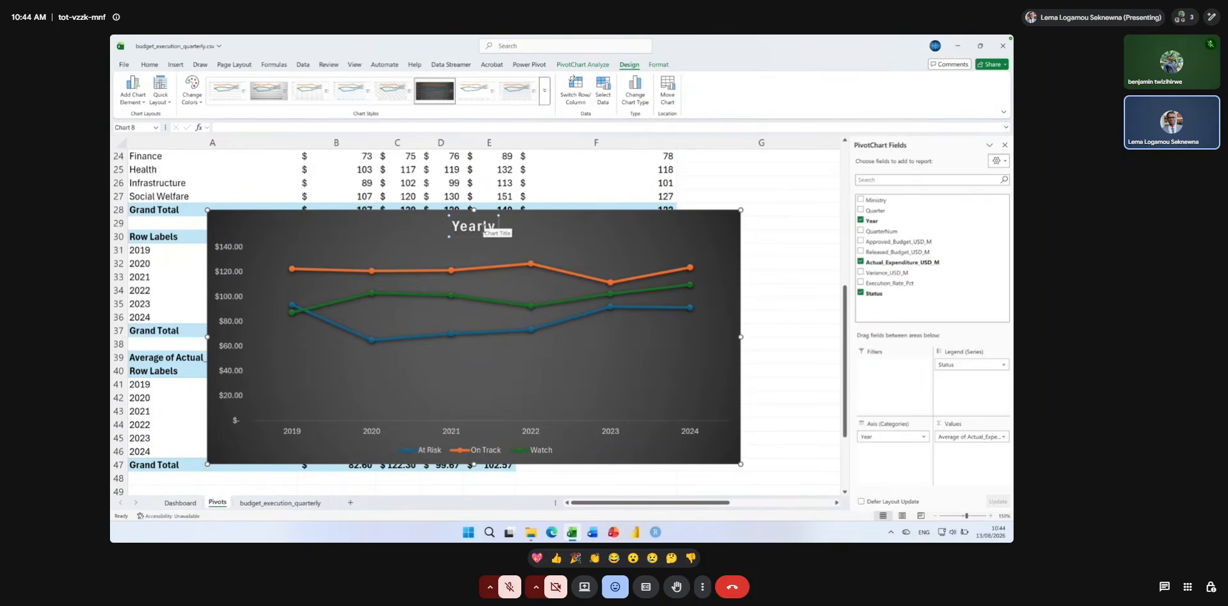
text( average)
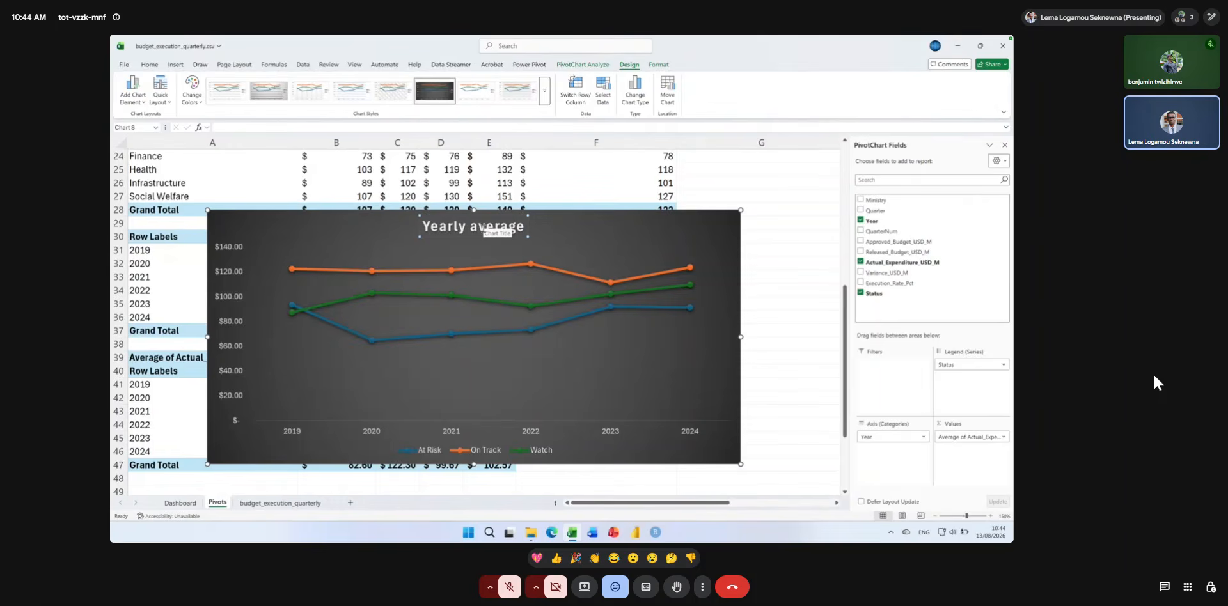
text( ep)
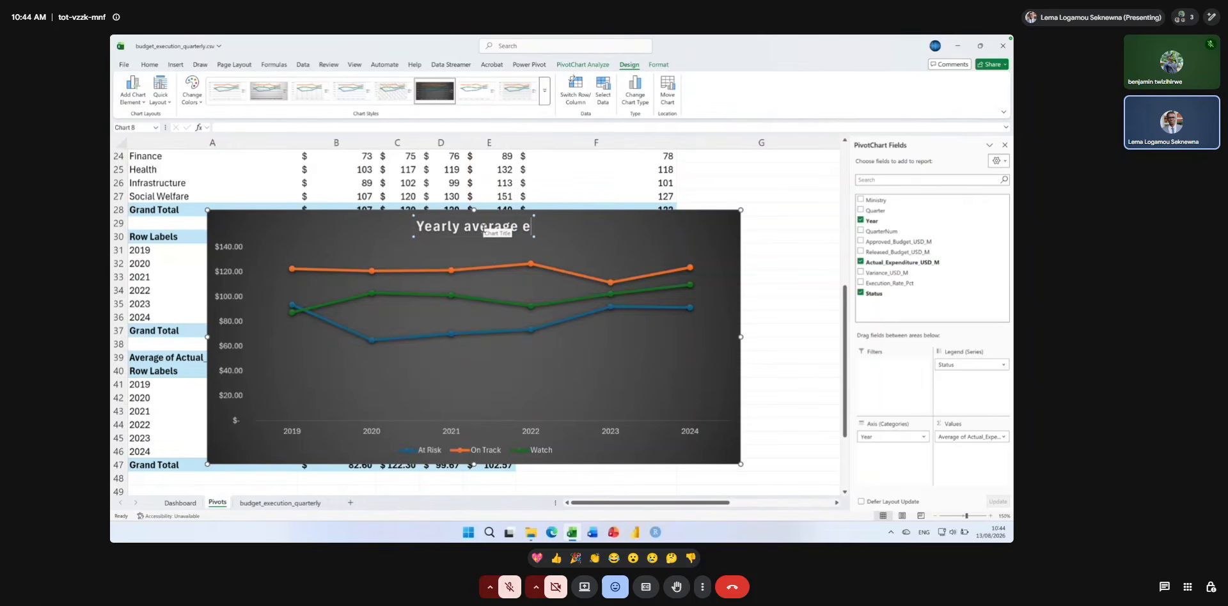
key(BackSpace)
key(BackSpace)
text(expendit)
text(ure)
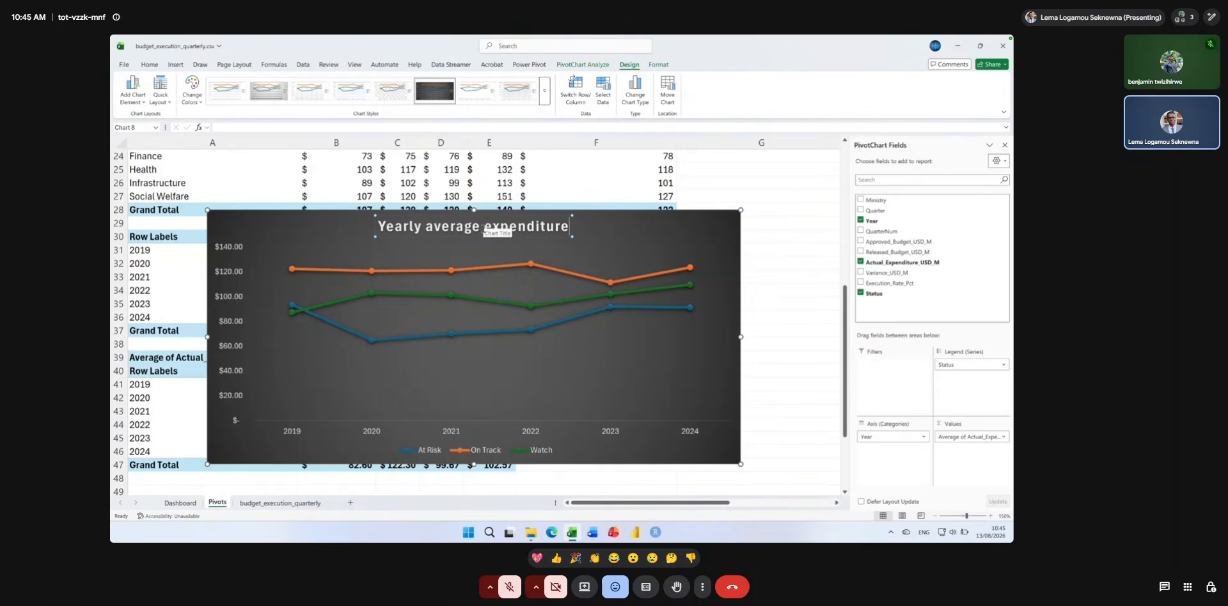
text( by status)
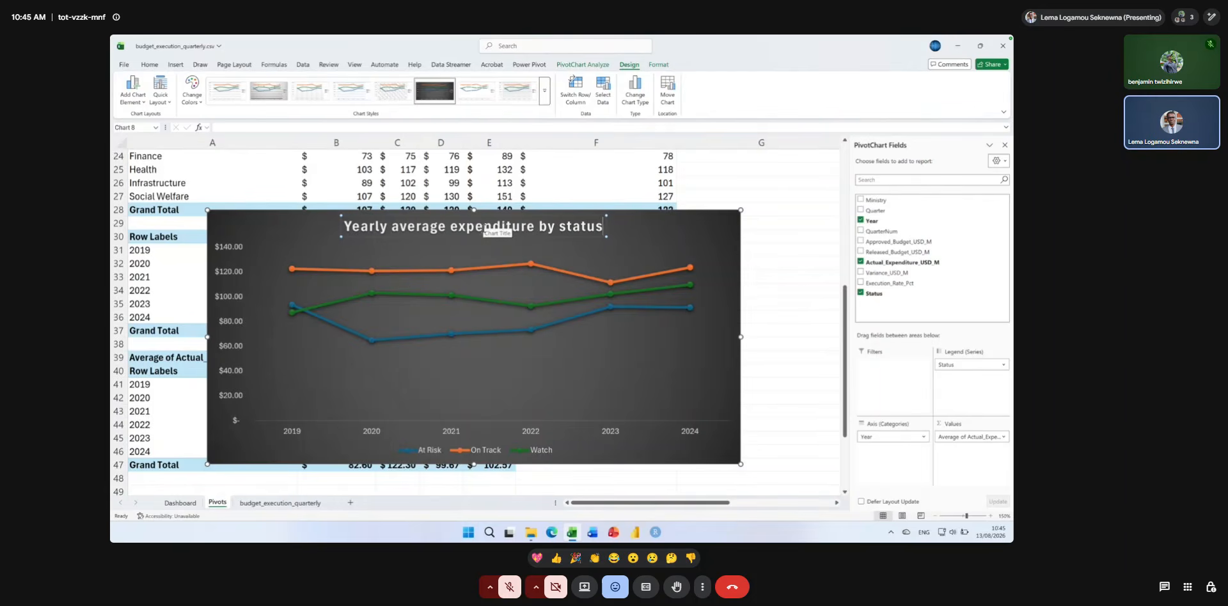
Capitalize the chart title's remaining main words so it reads "Yearly Average Expenditure by Status".
click(400, 227)
key(BackSpace)
text(A)
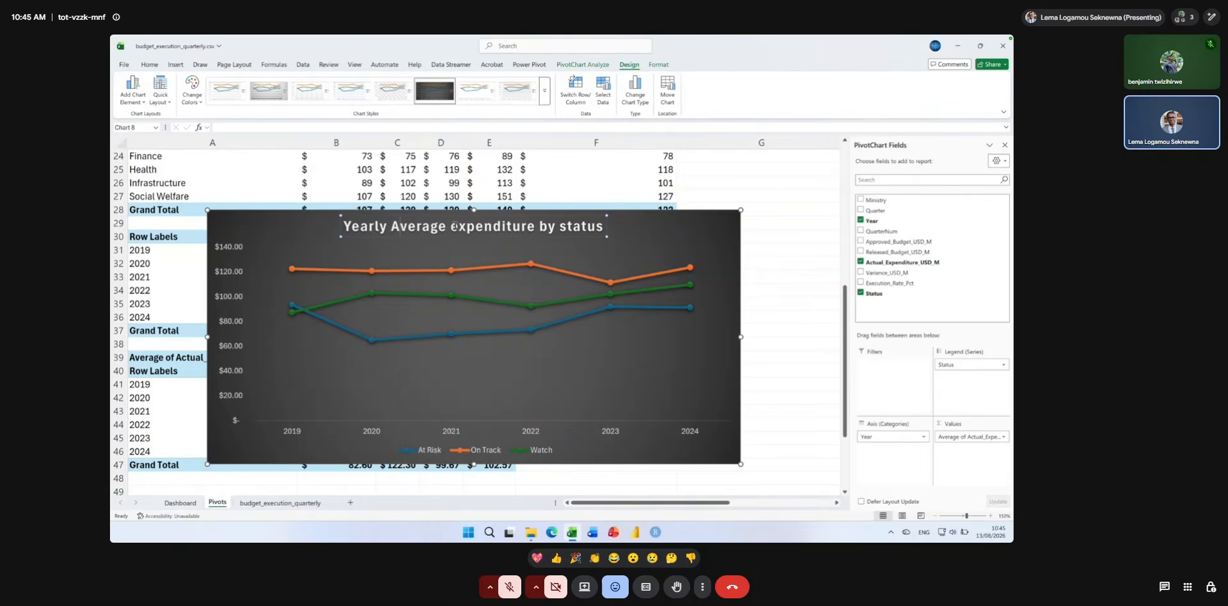
click(456, 227)
key(BackSpace)
text(E)
click(566, 225)
key(BackSpace)
text(S)
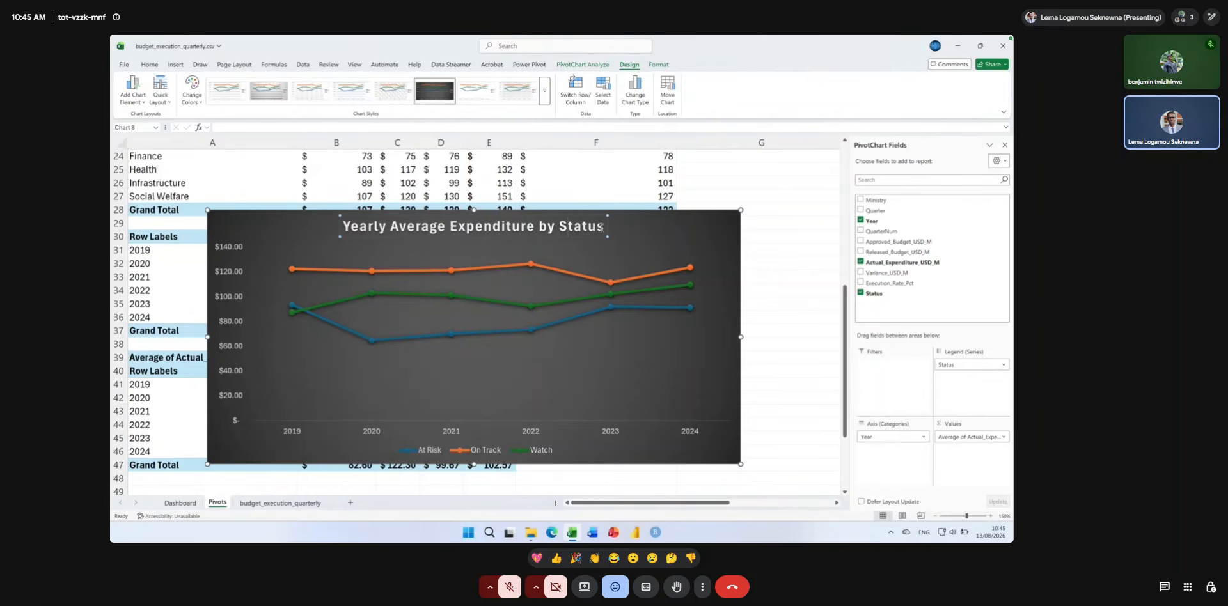
Reduce the font size of the whole chart title, select the entire chart and switch to the Dashboard sheet.
key(ctrl+a)
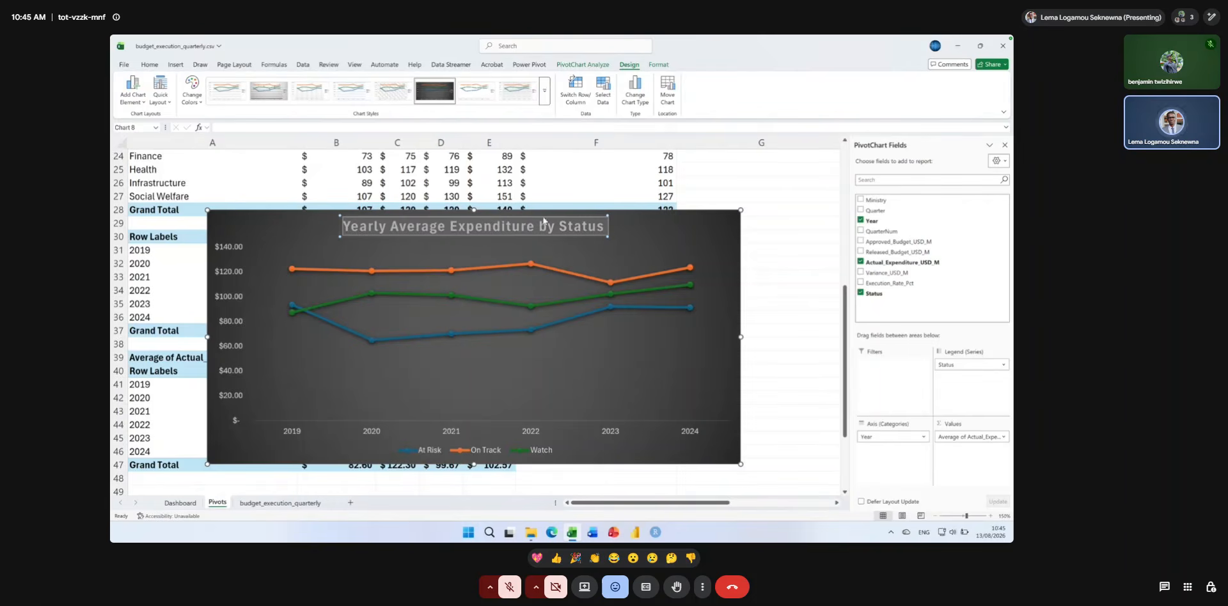
click(140, 65)
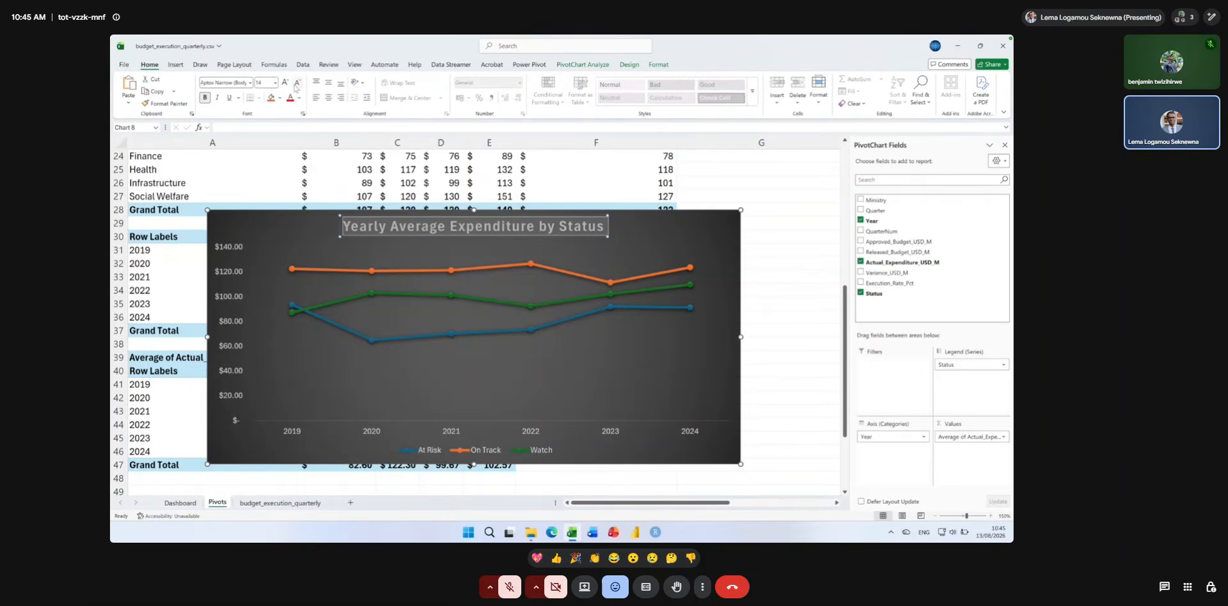
click(296, 84)
click(610, 219)
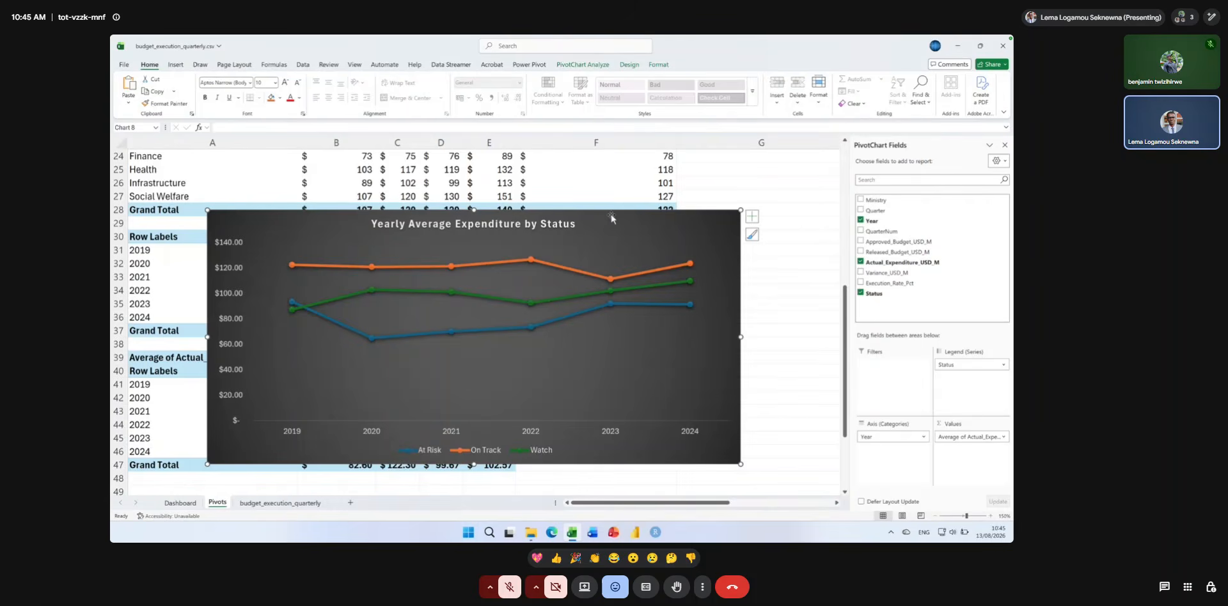
key(ctrl+Page_Up)
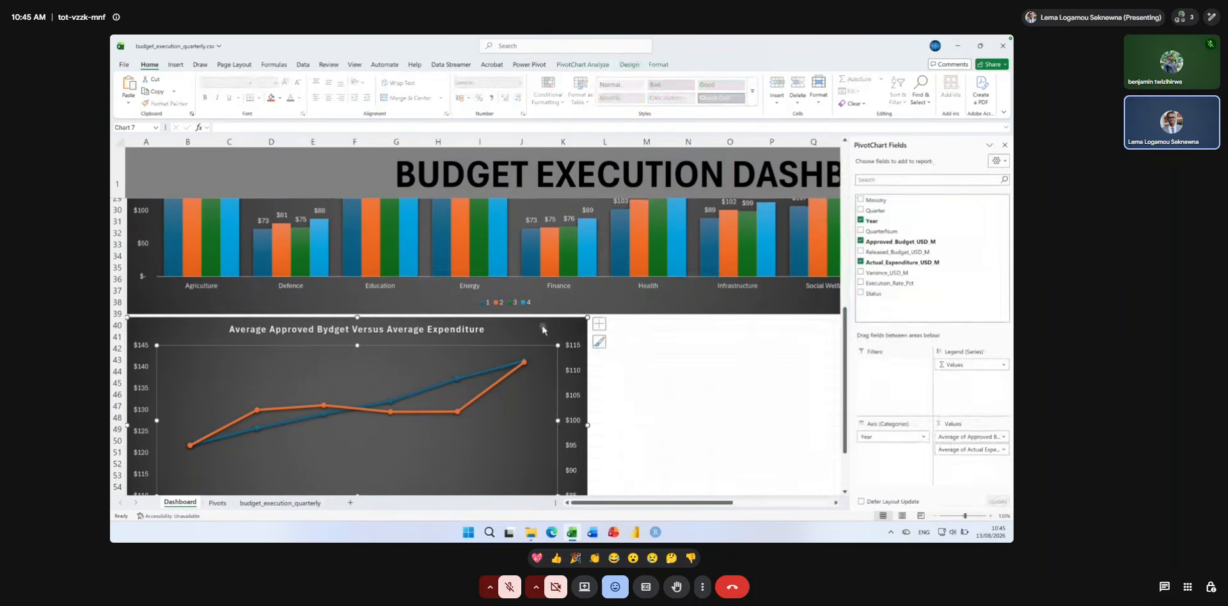
Narrow the Average Approved Bydget Versus Average Expenditure chart to about column I, then try moving it sideways and undo the move.
drag(587, 428, 495, 421)
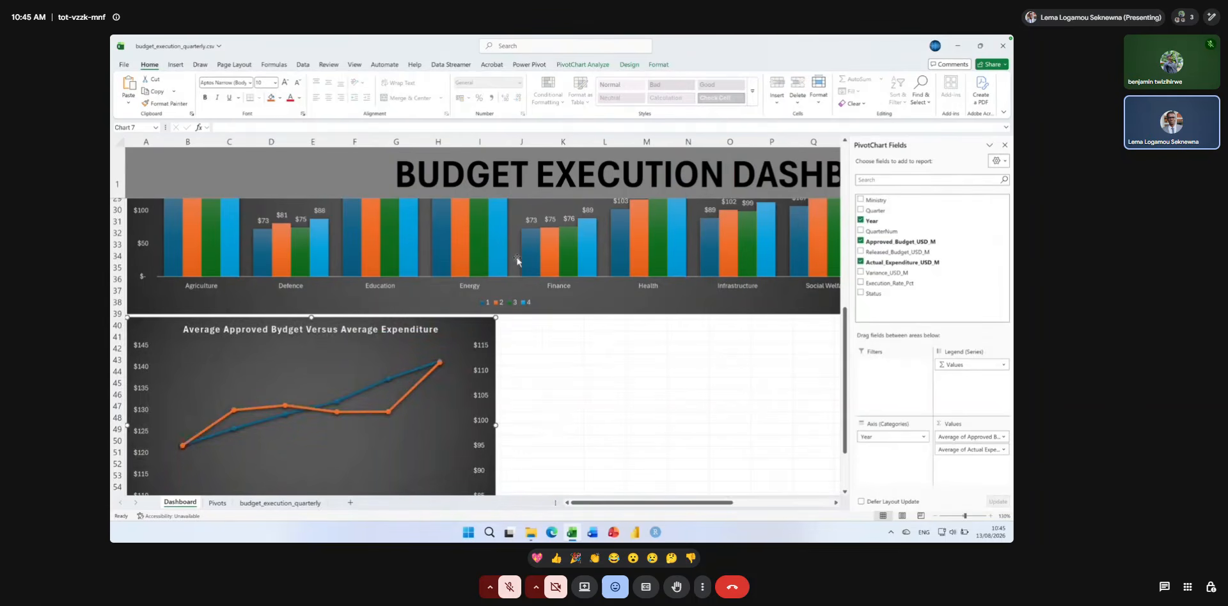
key(ctrl+z)
drag(389, 324, 721, 331)
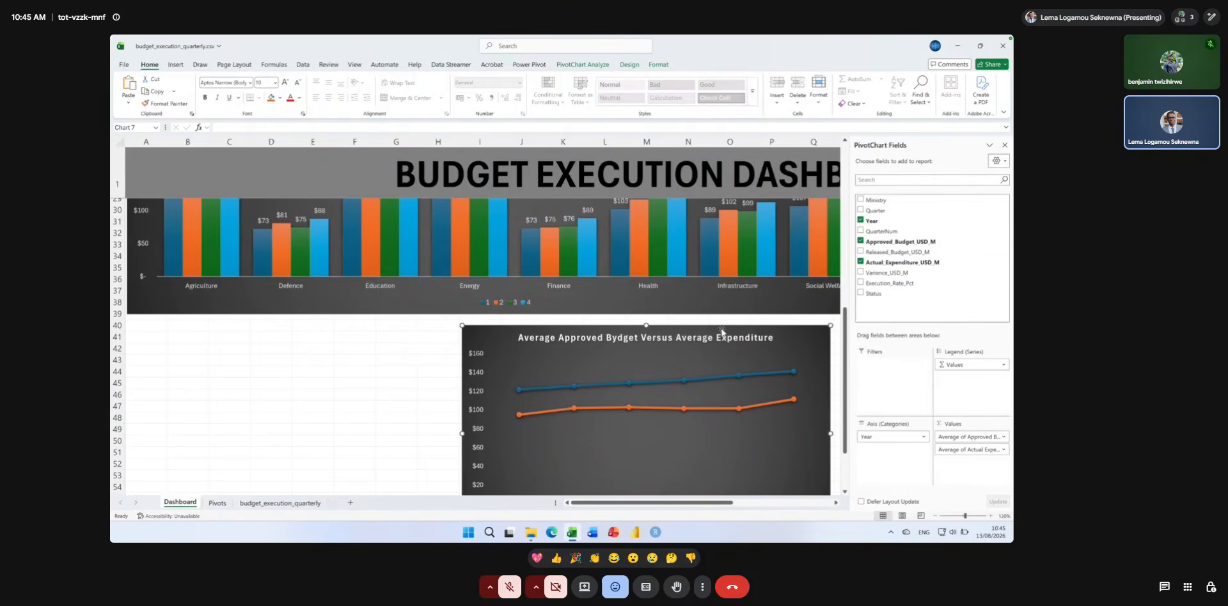
key(ctrl+z)
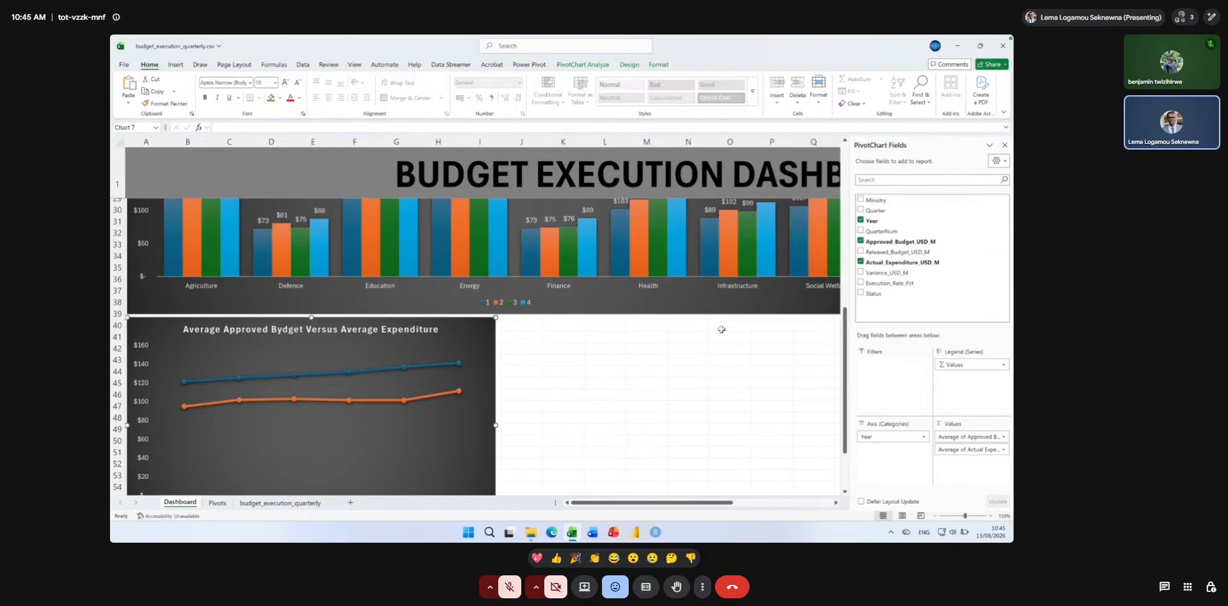
Paste the Yearly Average Expenditure by Status chart beside the approved budget versus expenditure chart and close the PivotChart Fields pane.
click(660, 346)
key(ctrl+v)
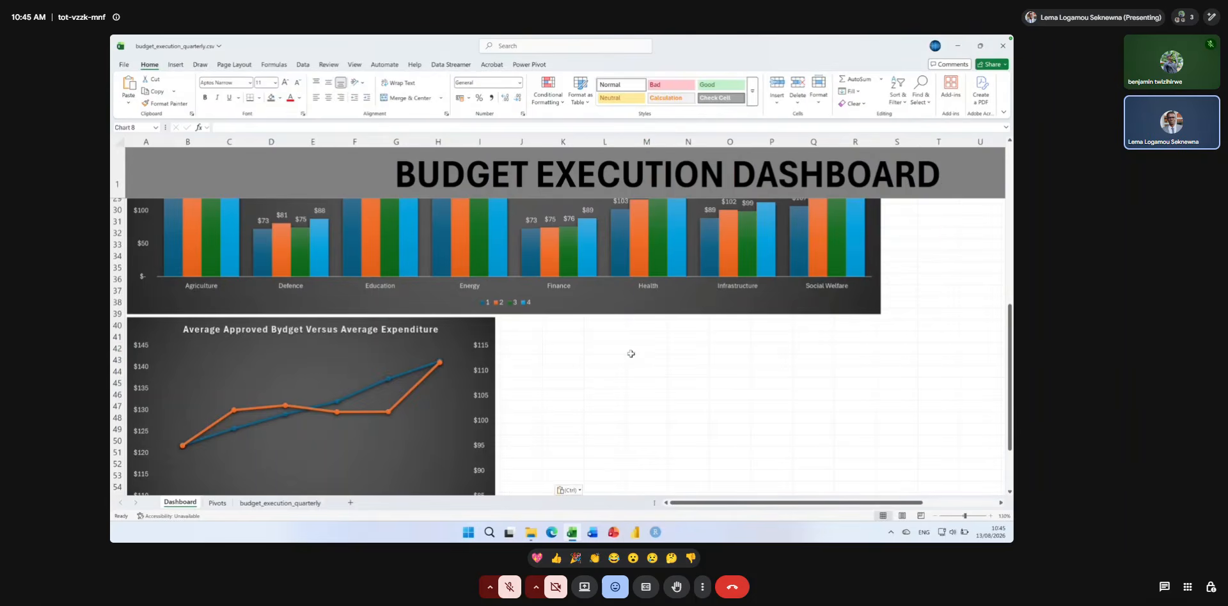
drag(684, 347, 559, 323)
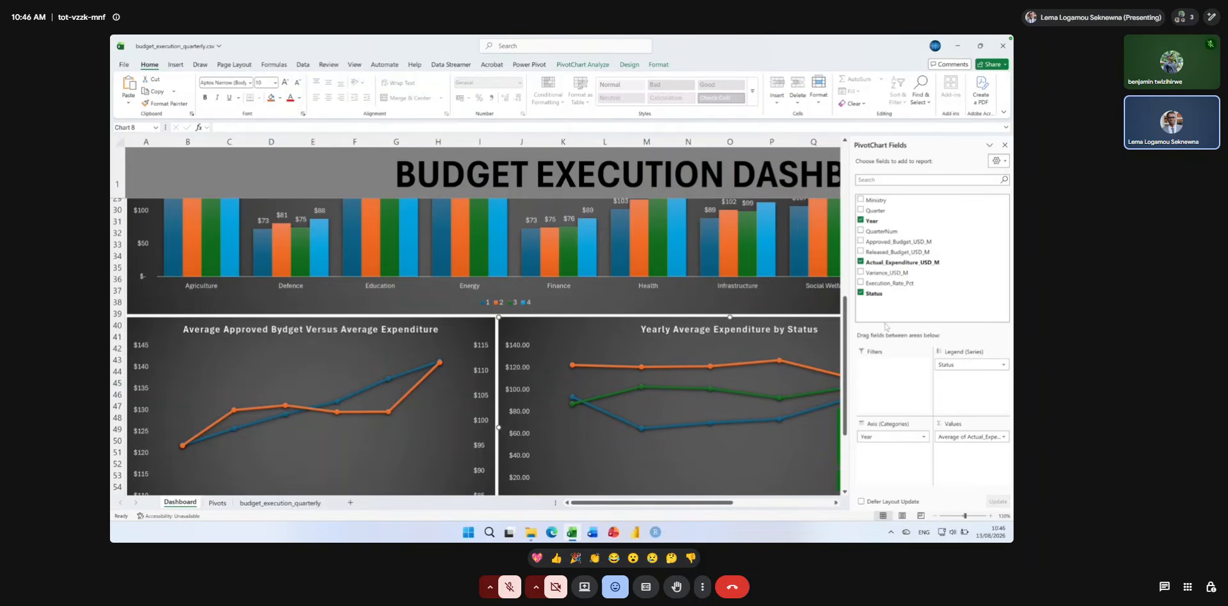
click(1005, 145)
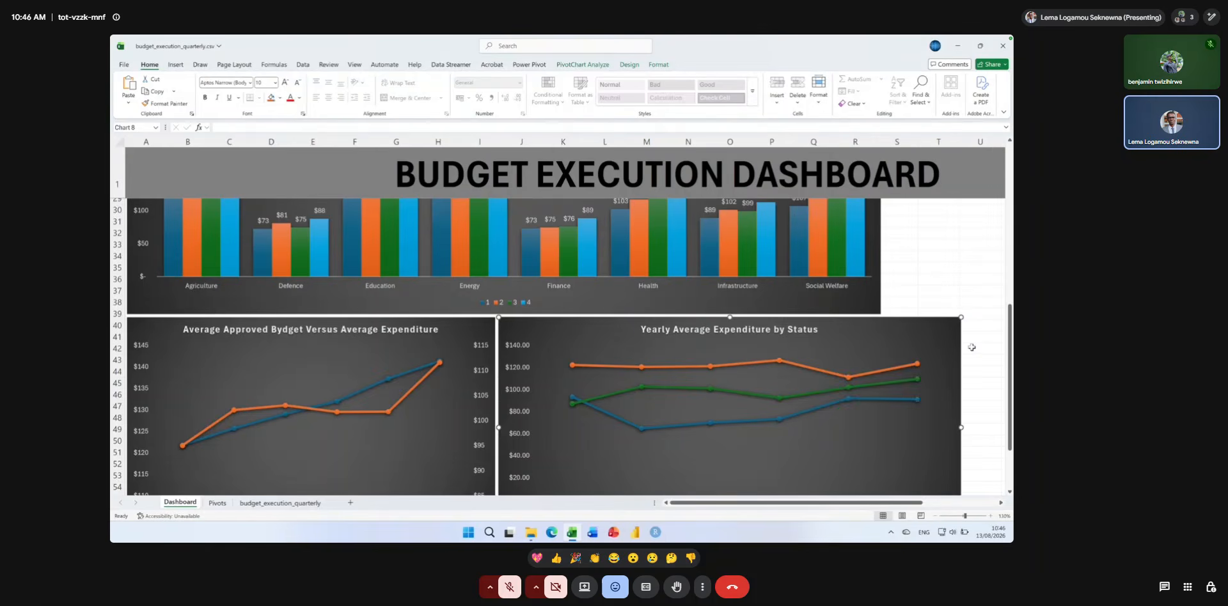
Align the yearly status chart's right edge with the title banner's end at column Z and stretch its left edge to column L.
scroll(951, 353, down, 2)
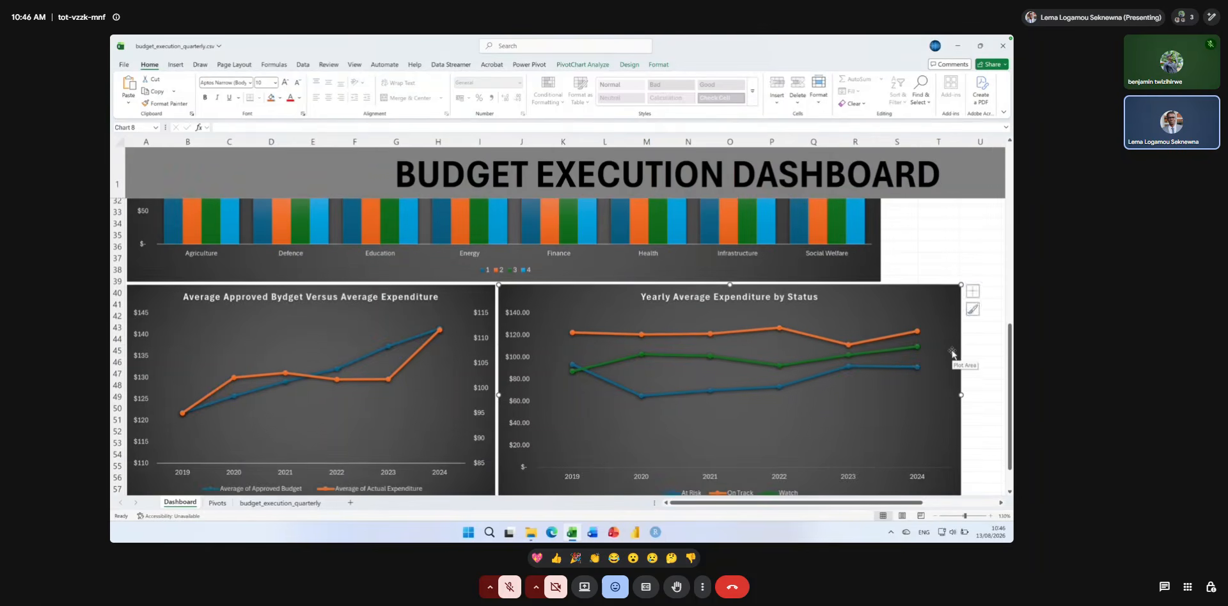
scroll(952, 352, right, 3)
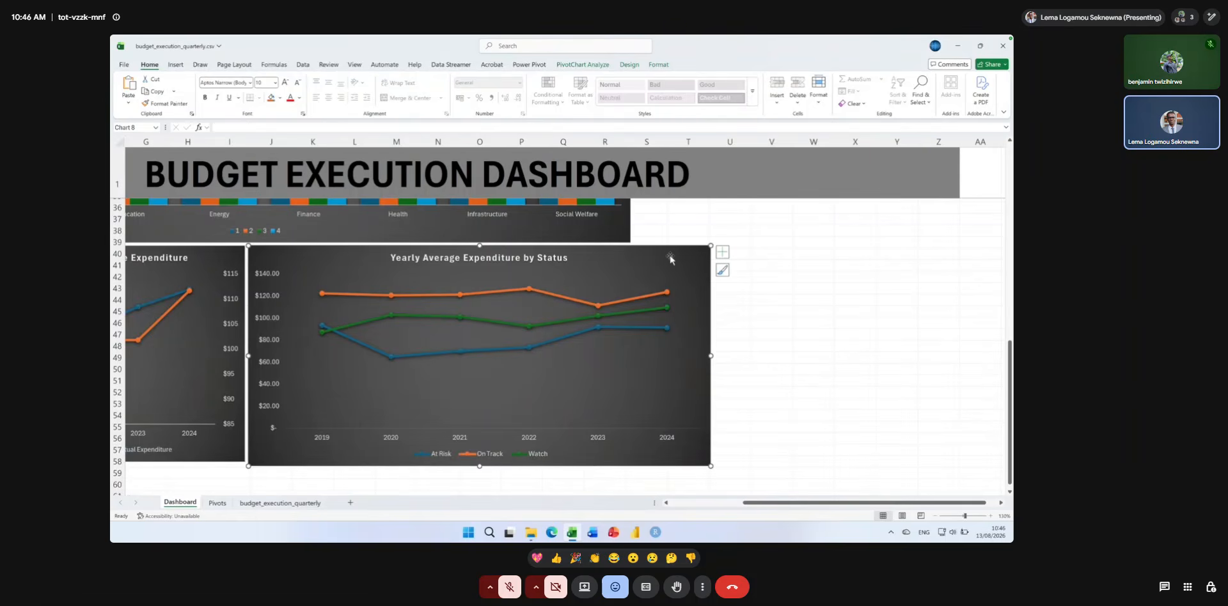
drag(669, 257, 919, 263)
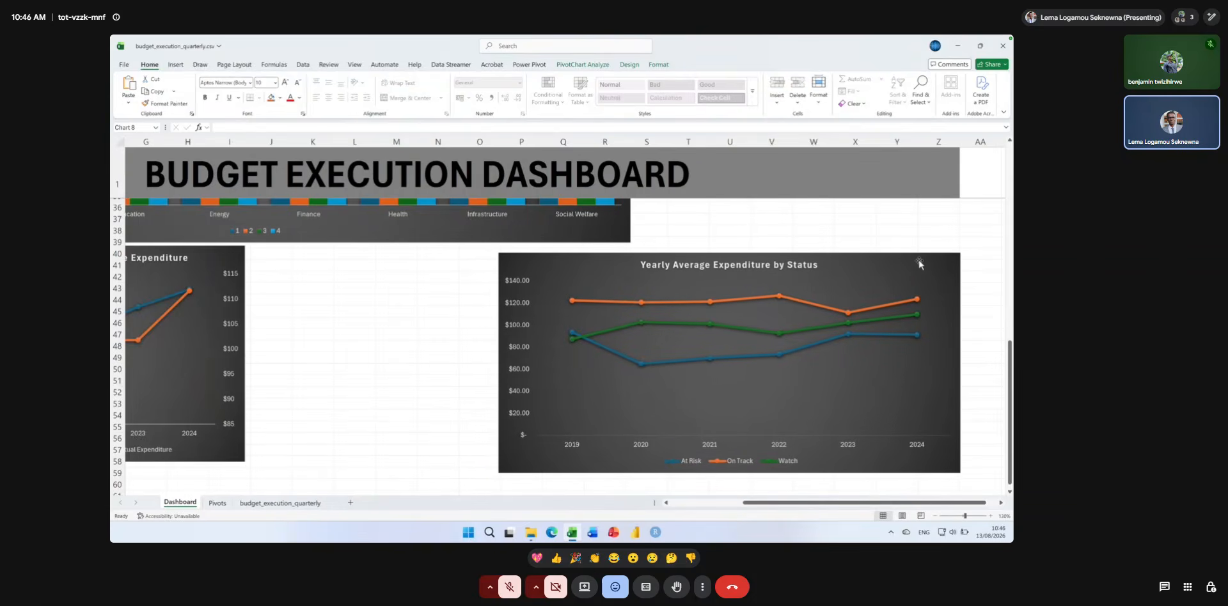
drag(919, 263, 919, 257)
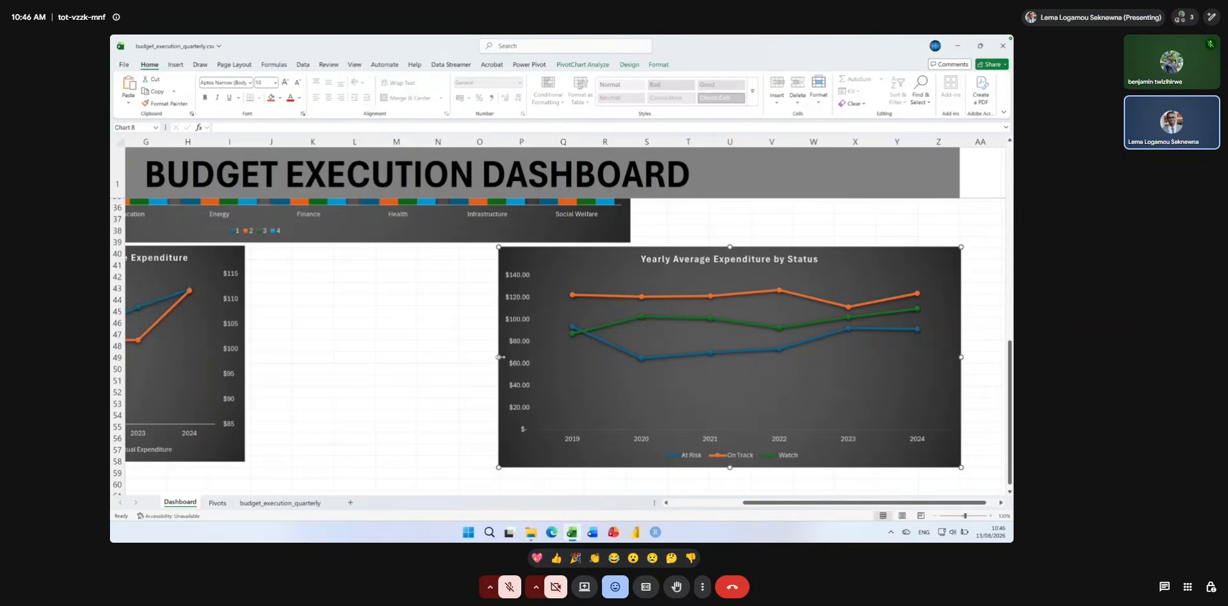
drag(499, 356, 365, 342)
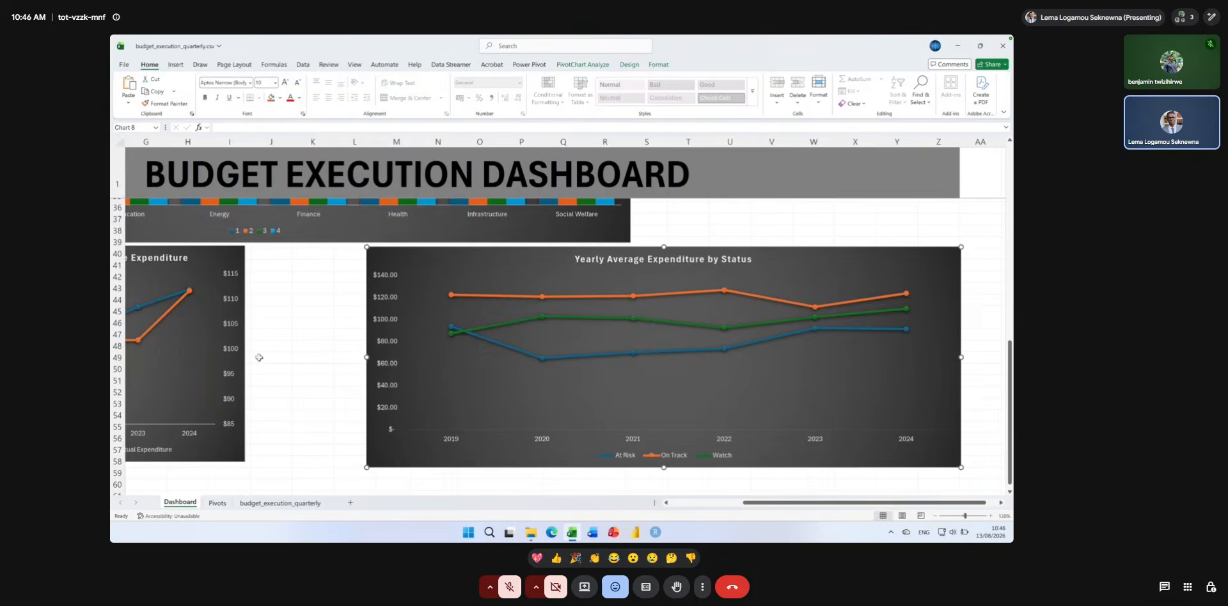
Widen the approved budget versus expenditure chart to column L so it nearly meets the yearly status chart.
click(195, 353)
click(240, 360)
drag(248, 354, 362, 351)
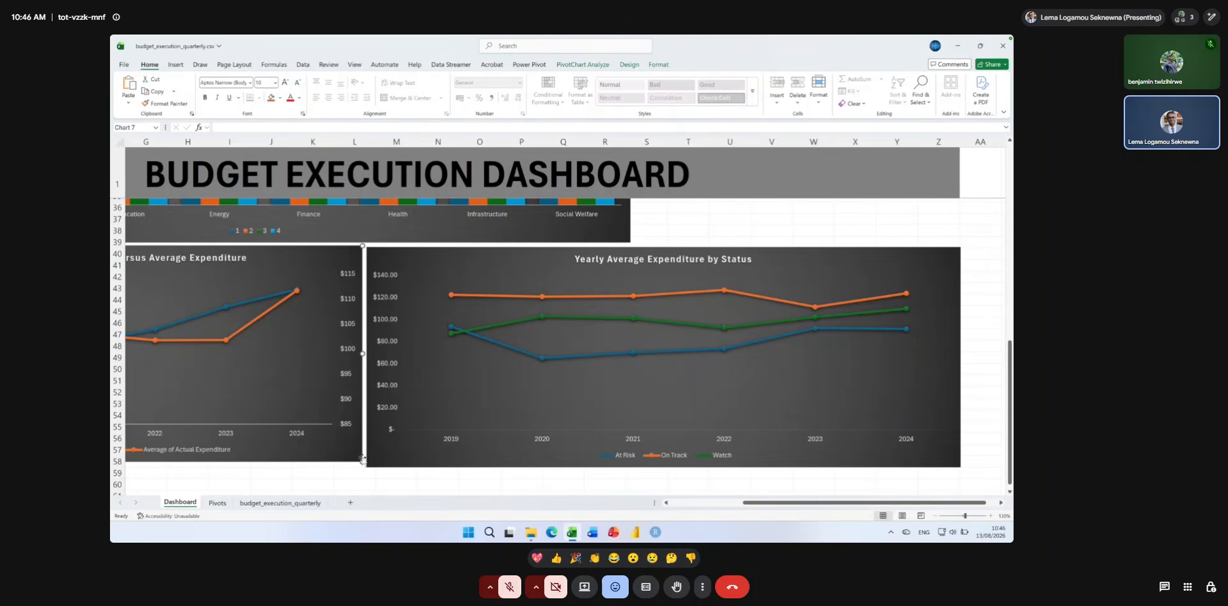
Nudge the yearly status chart slightly up and adjust the neighbouring budget chart's lower corner to even out their edges.
click(410, 258)
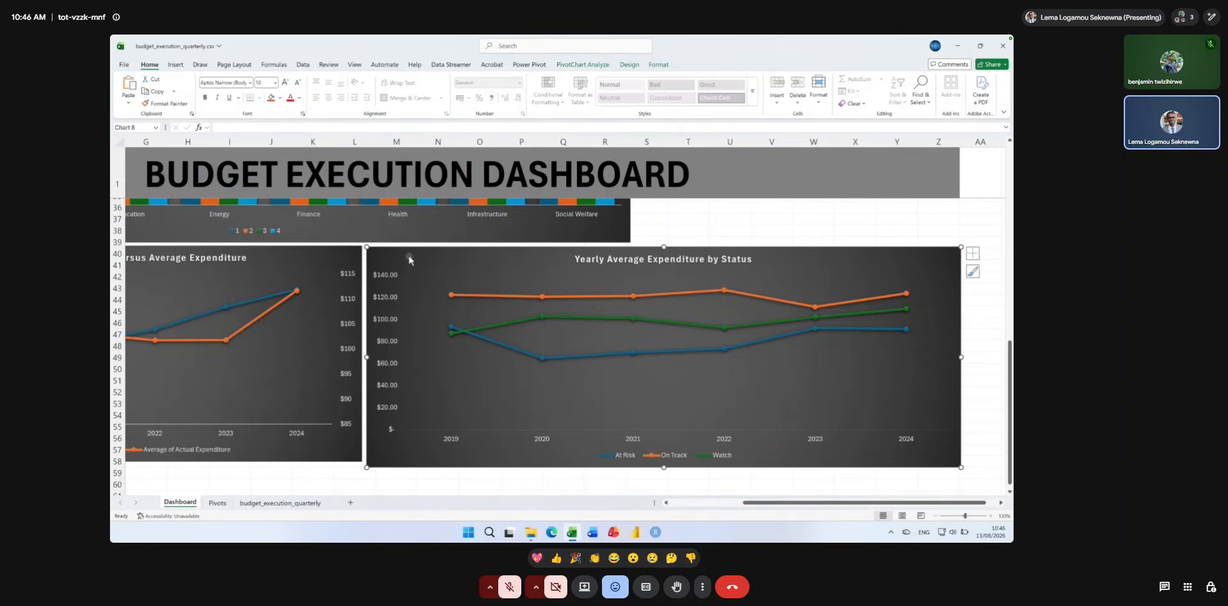
click(357, 458)
drag(362, 463, 365, 467)
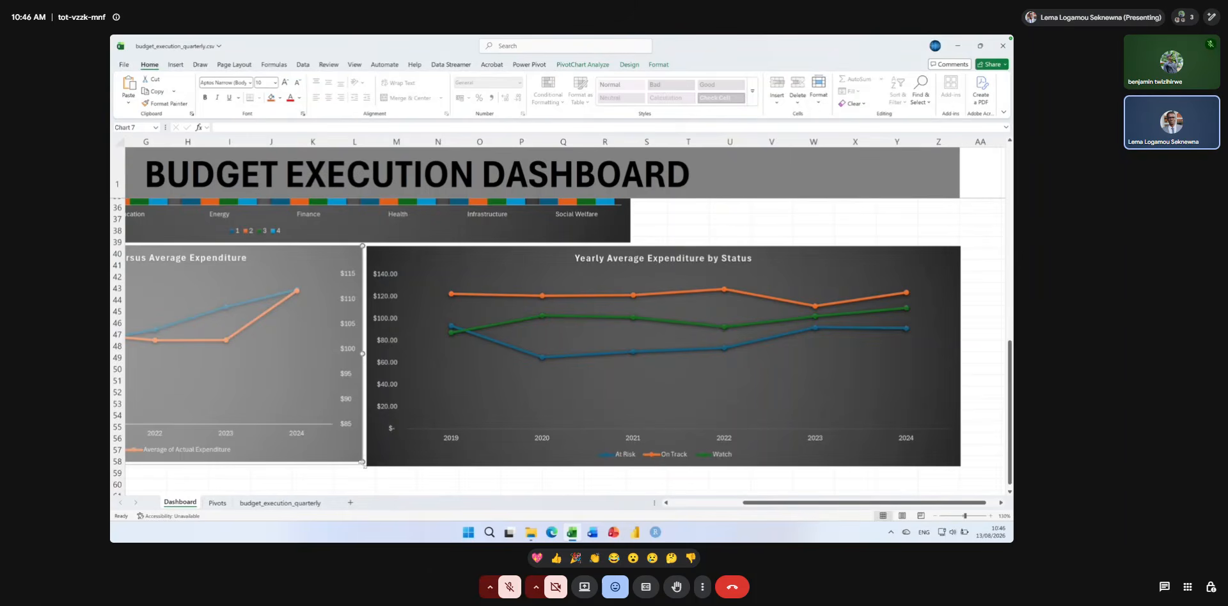
drag(363, 462, 364, 466)
click(693, 241)
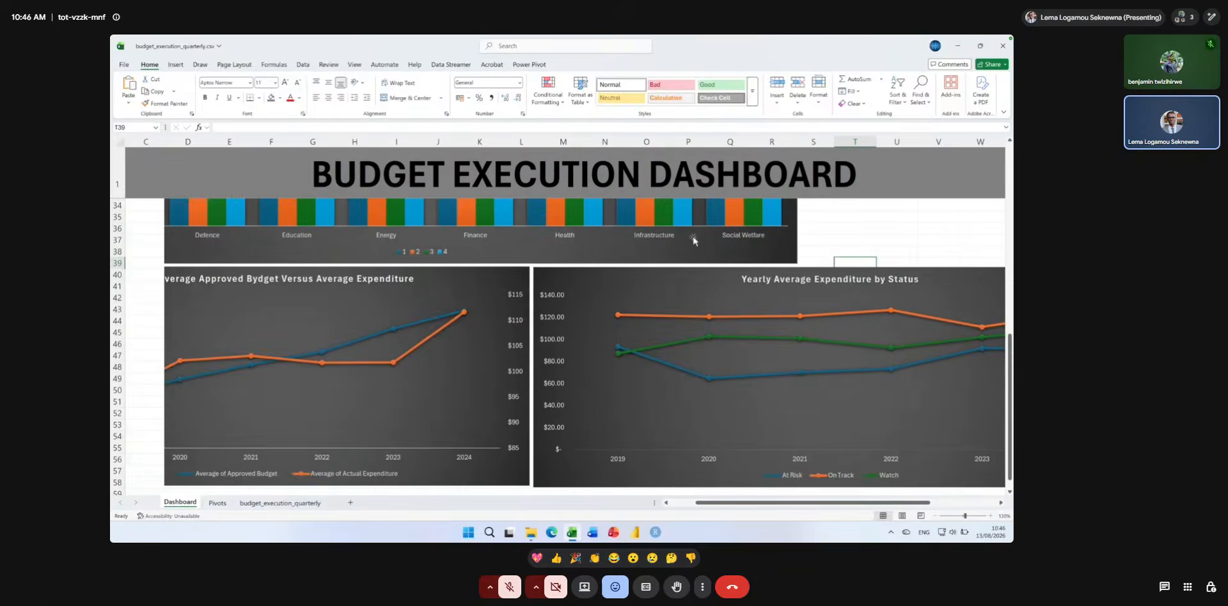
scroll(693, 241, up, 5)
scroll(723, 255, up, 3)
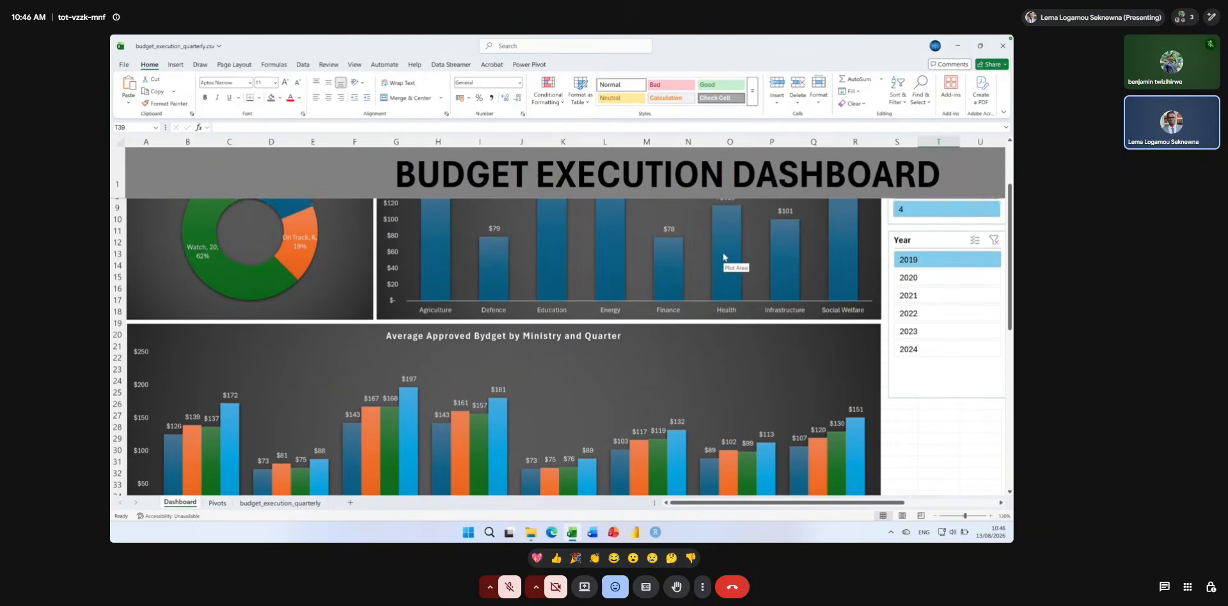
scroll(723, 257, up, 2)
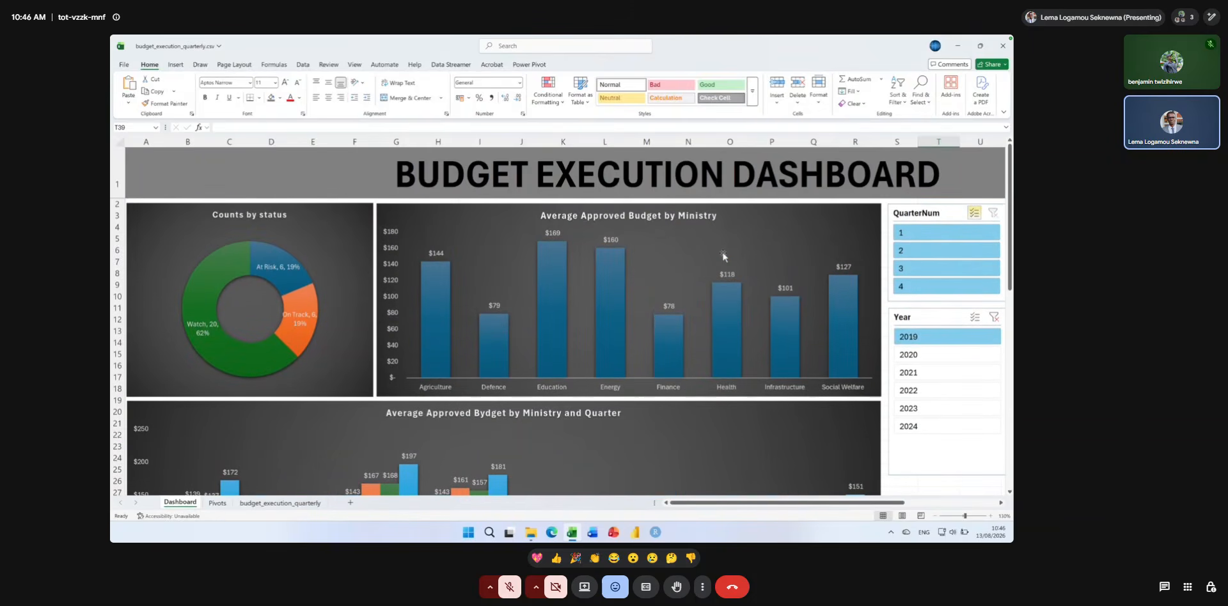
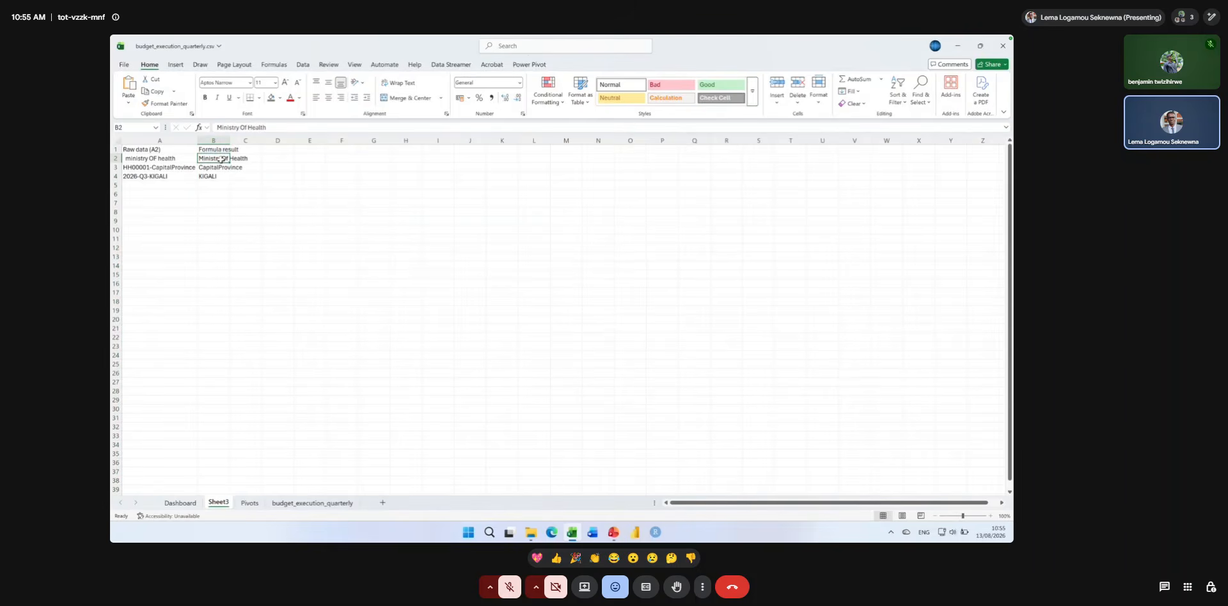
Clear the existing results under Formula result in cells B2 to B4 of Sheet3.
key(BackSpace)
key(Down)
key(BackSpace)
key(Down)
key(BackSpace)
key(super+plus)
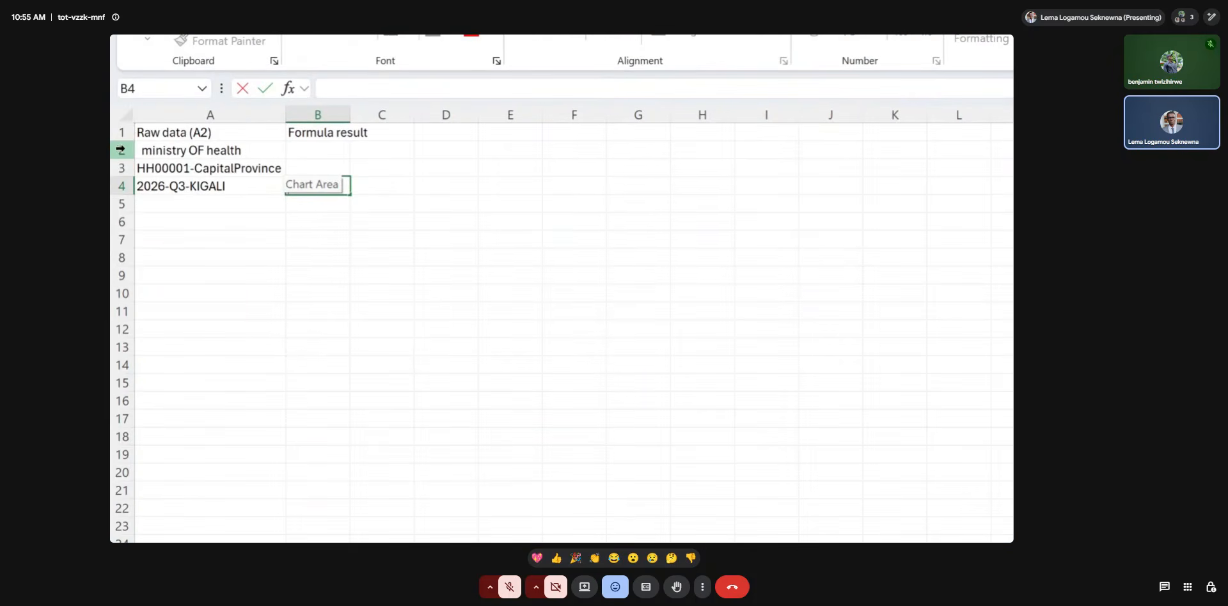
click(223, 203)
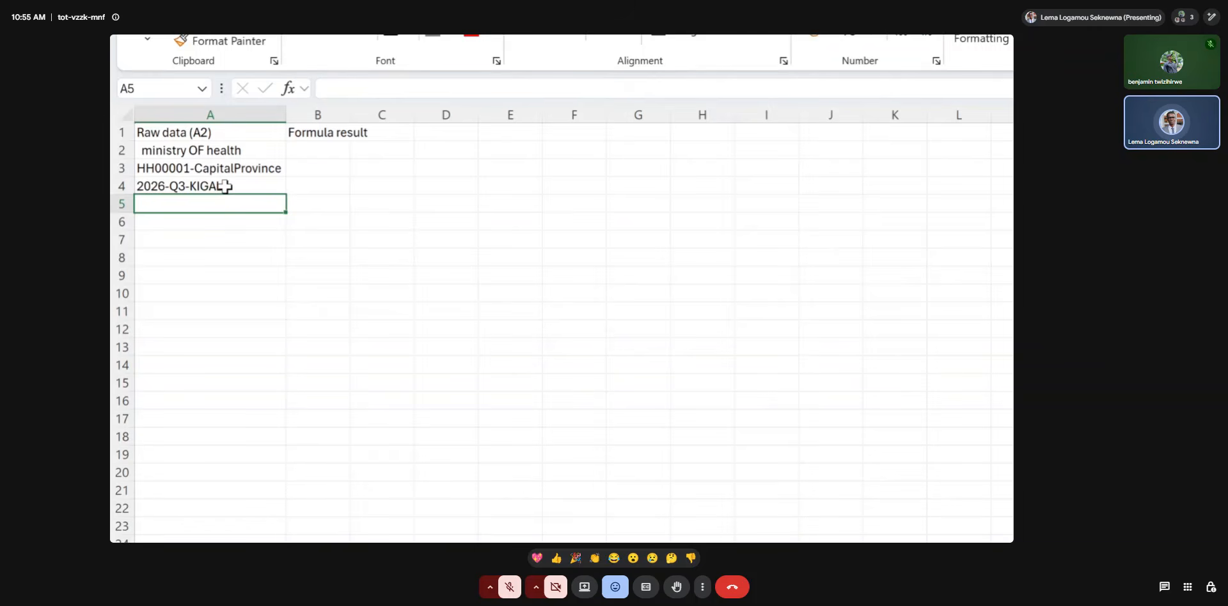
Widen columns A and B slightly to give the raw data and formula results more room.
key(super+minus)
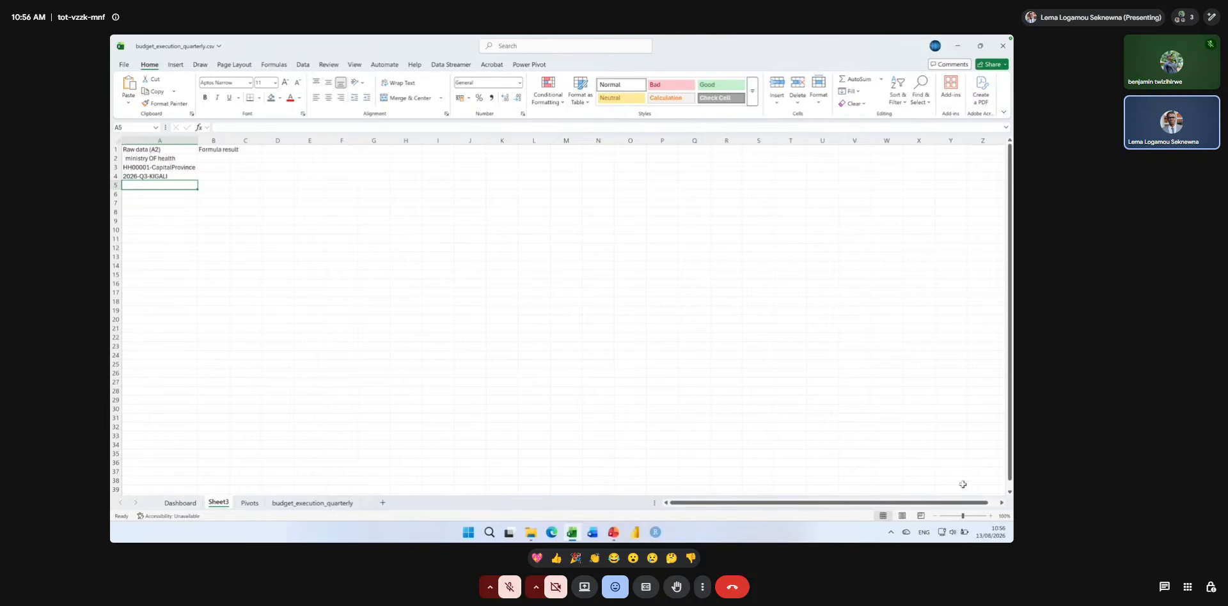
click(991, 517)
click(991, 517)
click(990, 517)
click(991, 517)
click(990, 516)
click(990, 516)
click(990, 517)
click(991, 516)
click(991, 517)
click(991, 517)
click(991, 517)
click(990, 516)
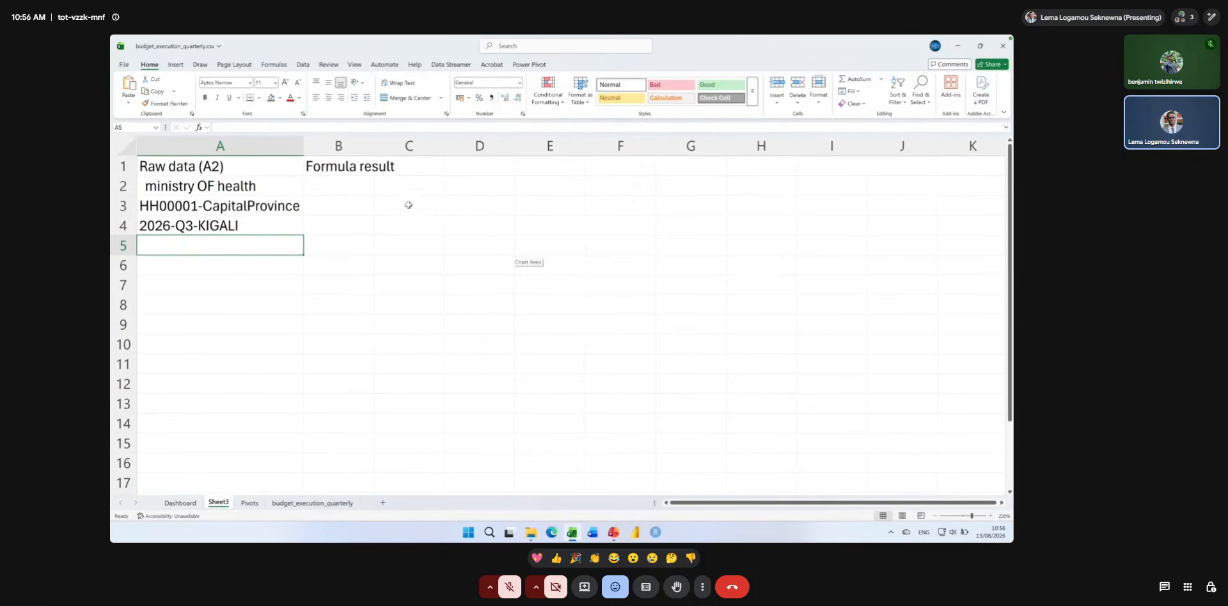
drag(371, 150, 396, 149)
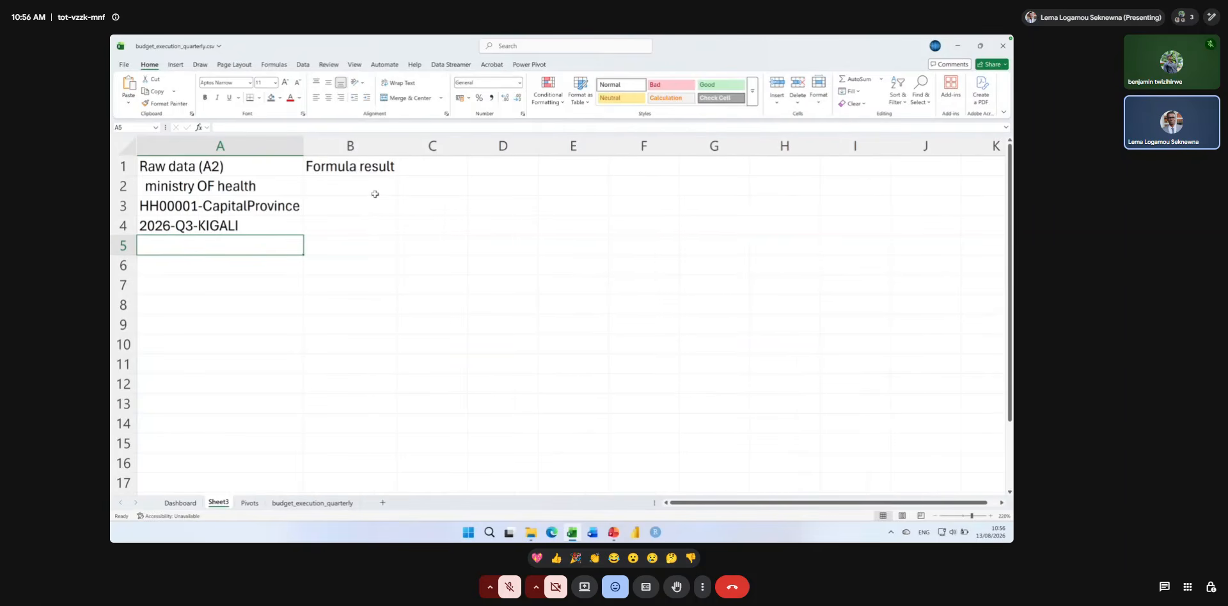
click(281, 188)
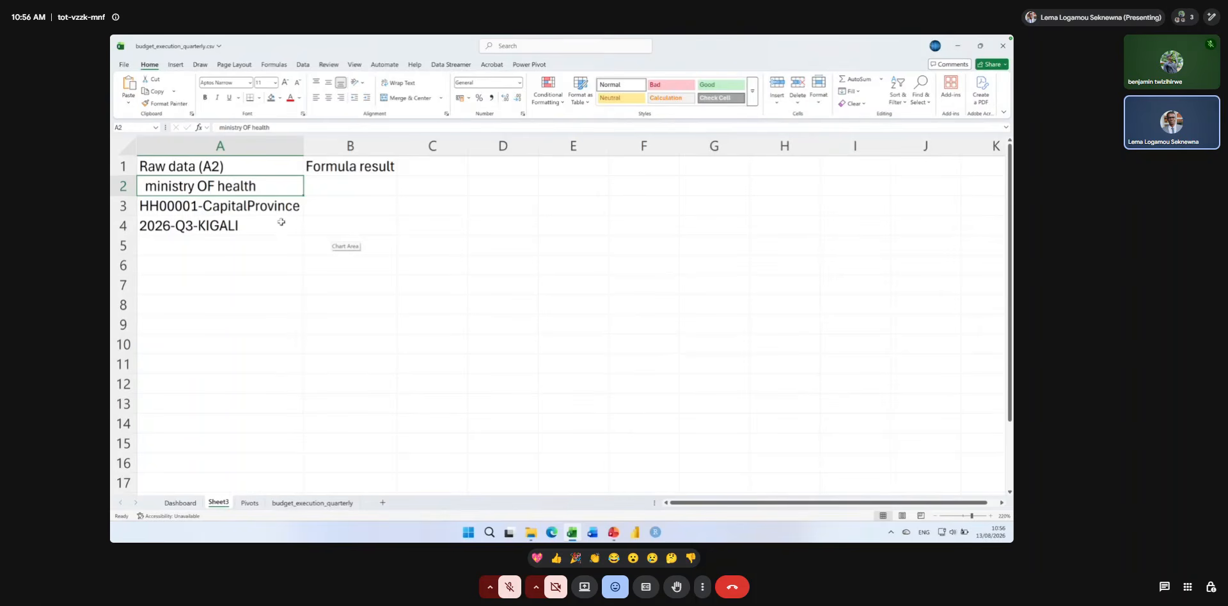
drag(303, 146, 312, 146)
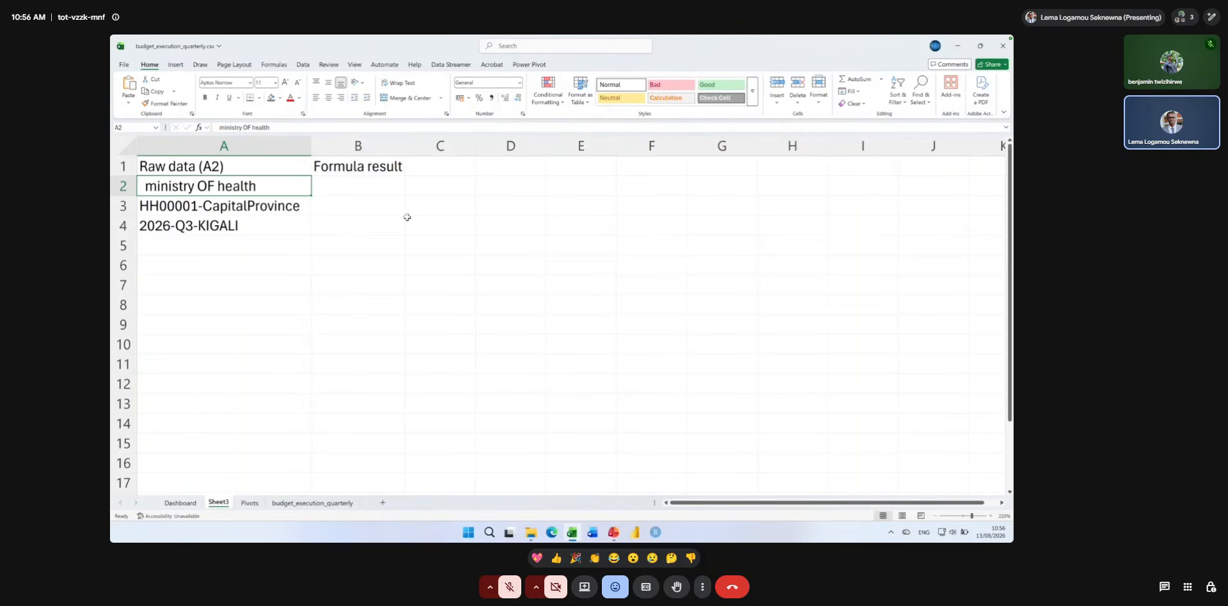
Begin a TEXTAFTER formula in B2 with A2 as the text and "-" as the delimiter.
click(366, 187)
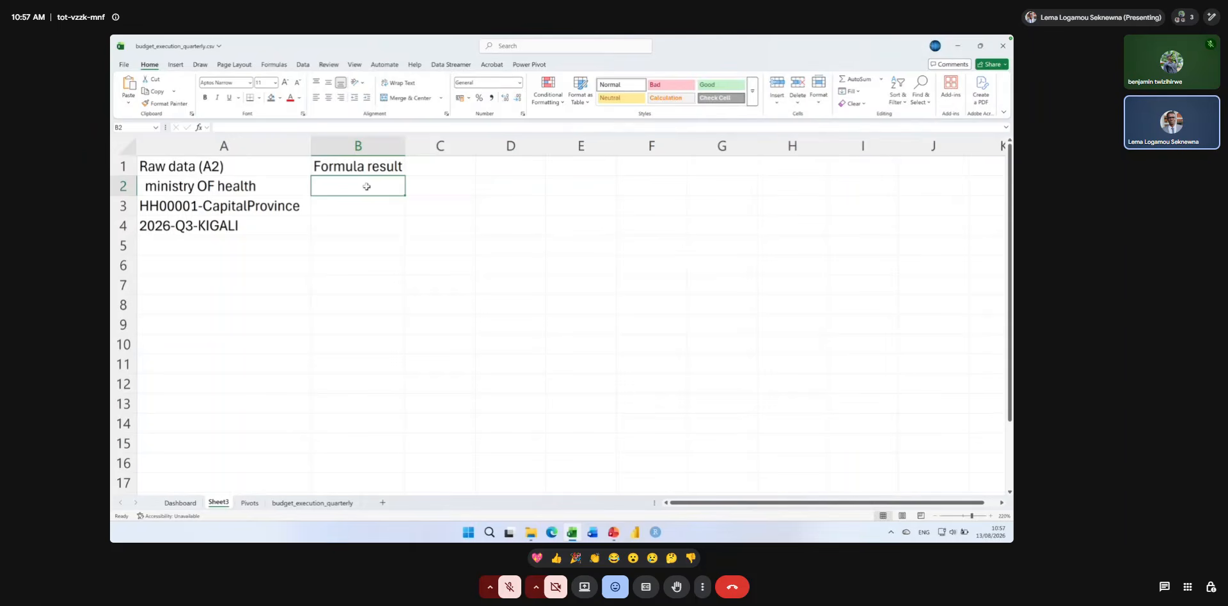
text(=text)
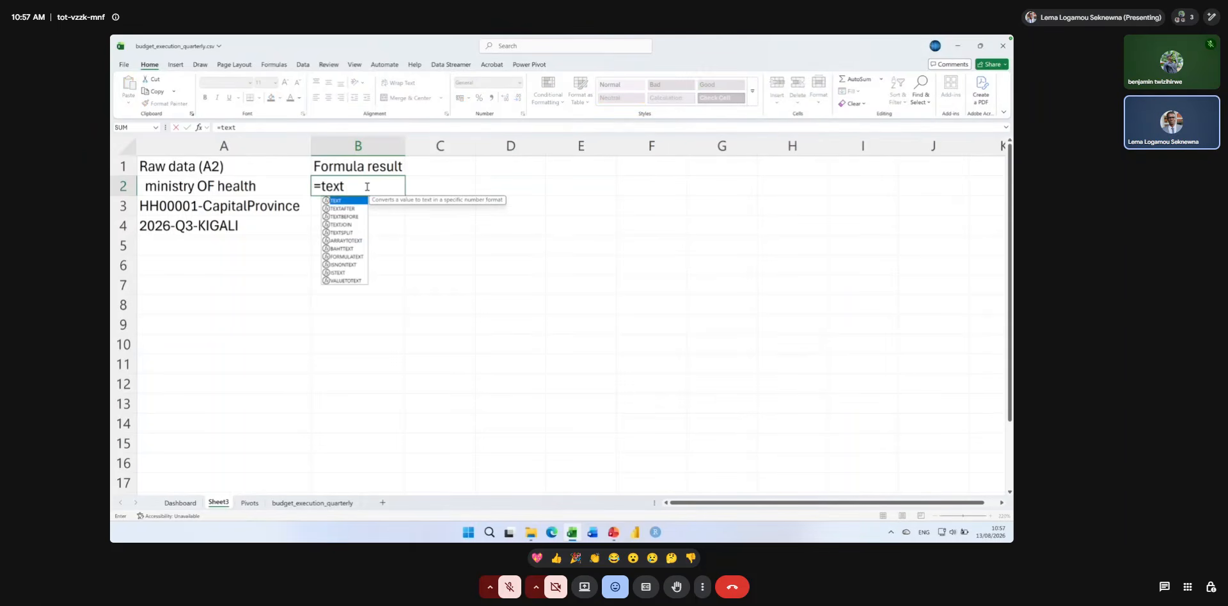
double_click(345, 209)
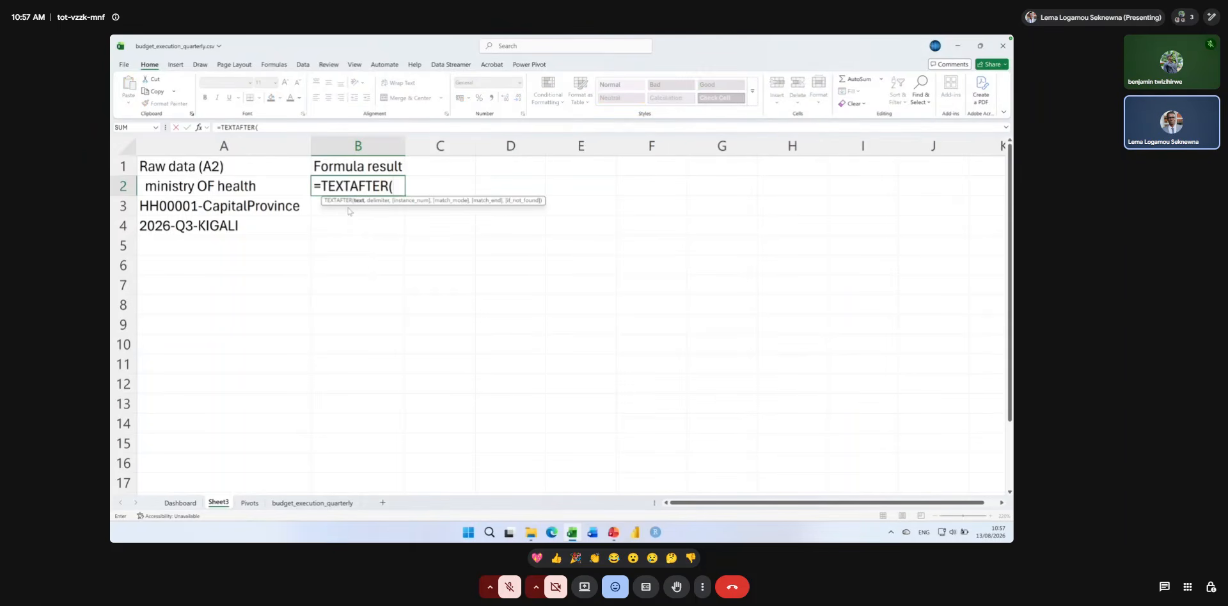
click(229, 185)
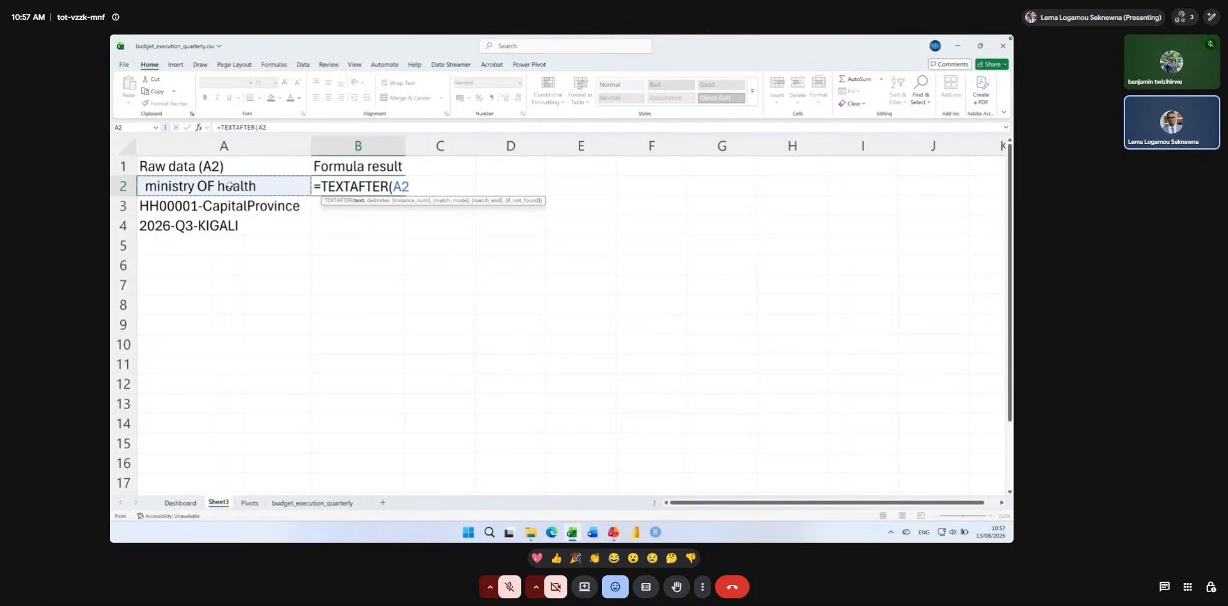
text(,)
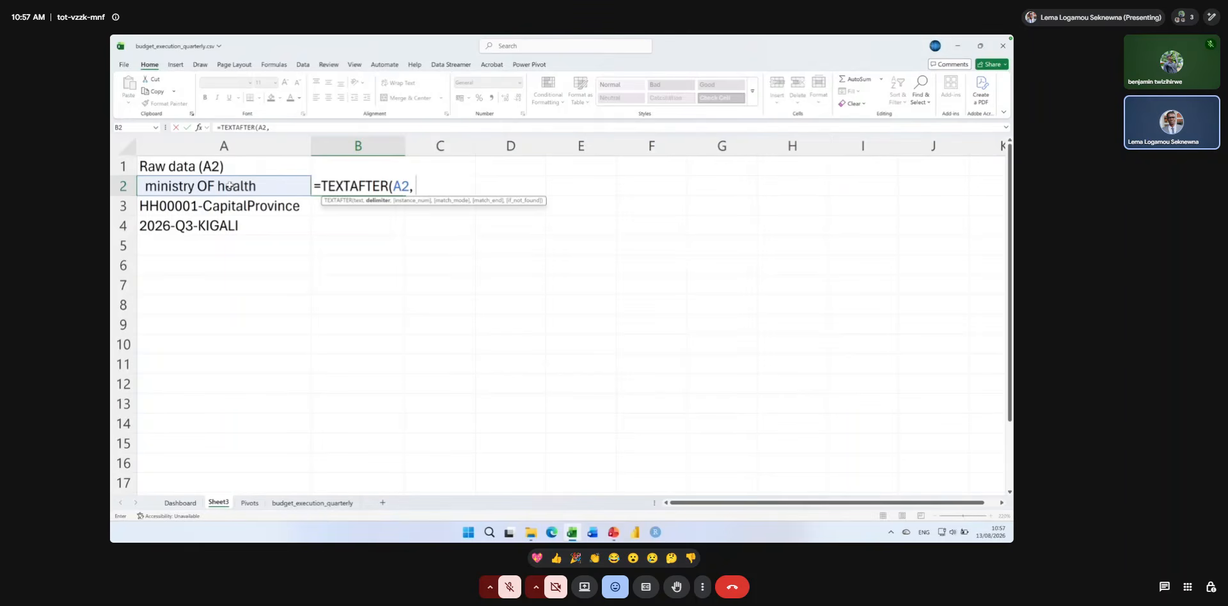
text(@)
key(BackSpace)
text("-",)
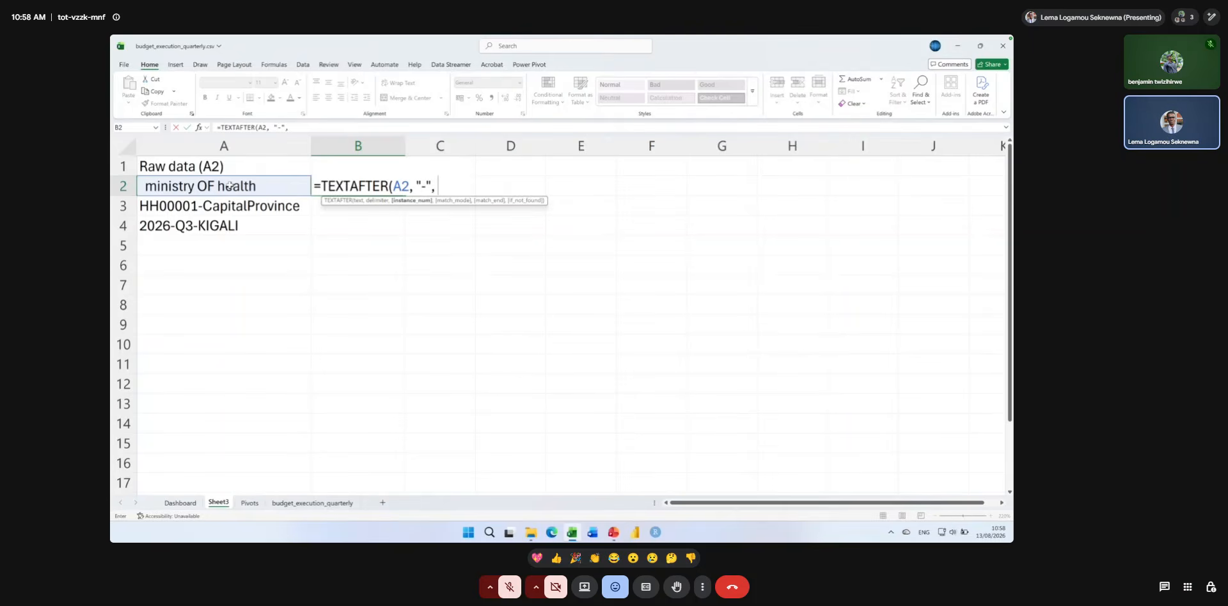
Check the TEXTAFTER example on the Text Functions slide in PowerPoint, return to Excel and complete the B2 formula with instance number -1.
click(613, 532)
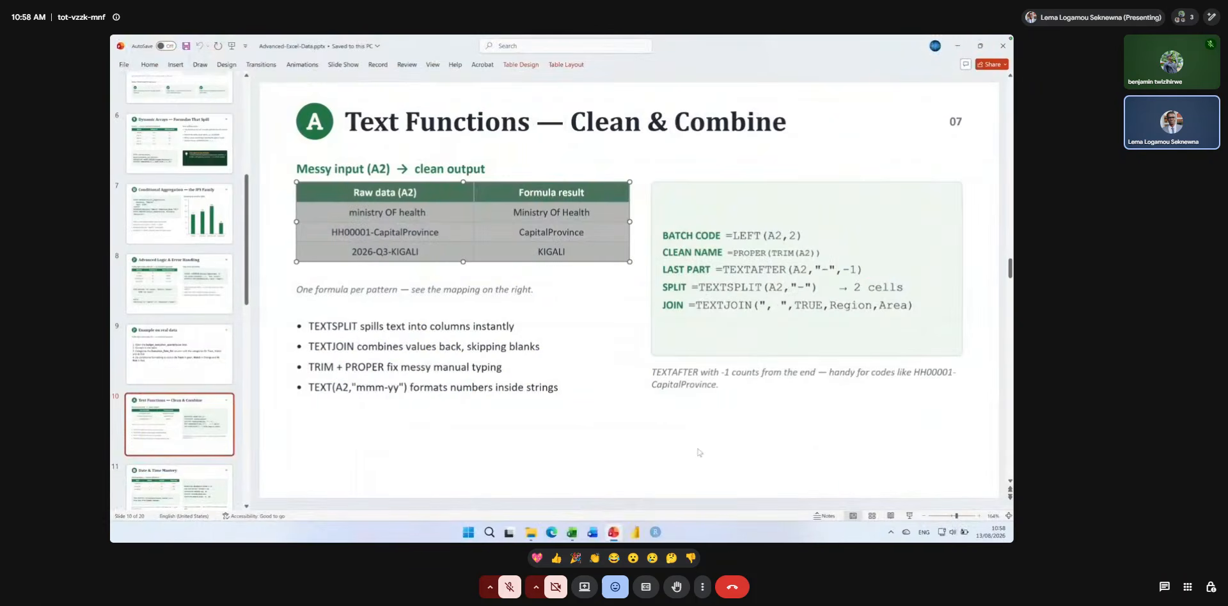
click(573, 533)
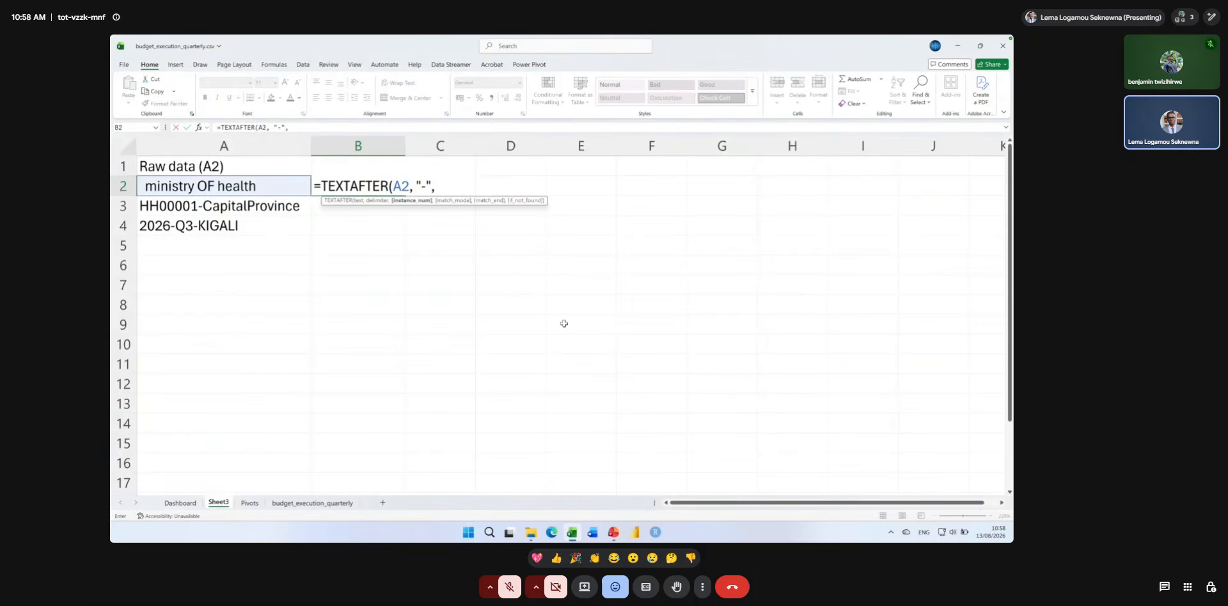
text(-1))
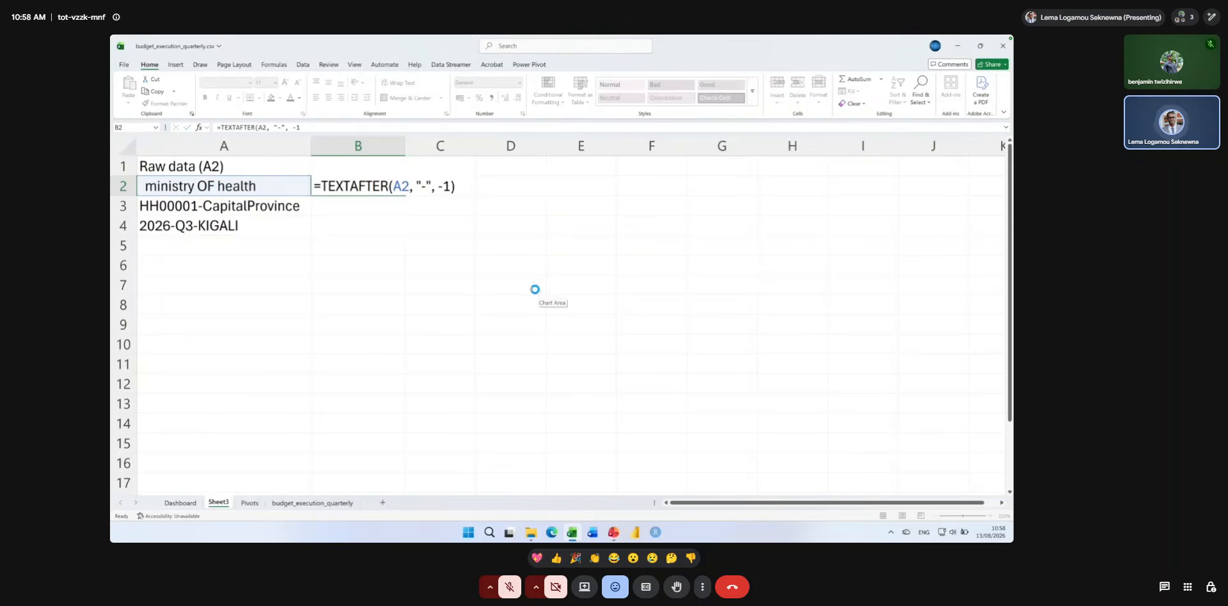
key(Return)
Try an extra comma before the "-" delimiter in B2's TEXTAFTER formula and reselect A2 as its text argument.
double_click(368, 187)
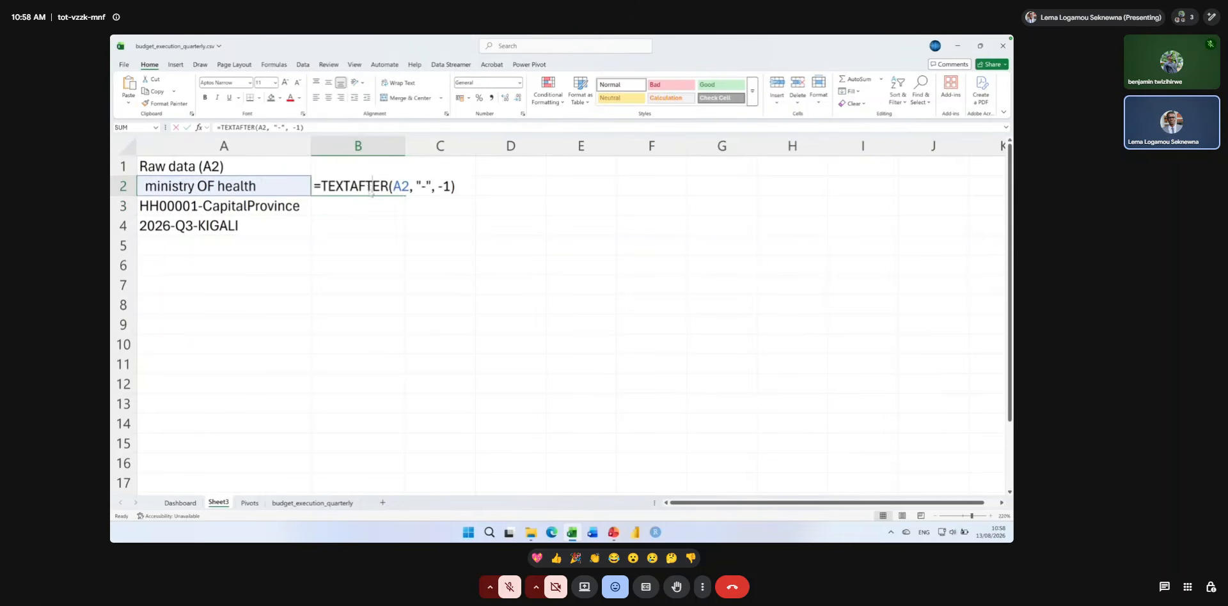
click(417, 185)
text(,)
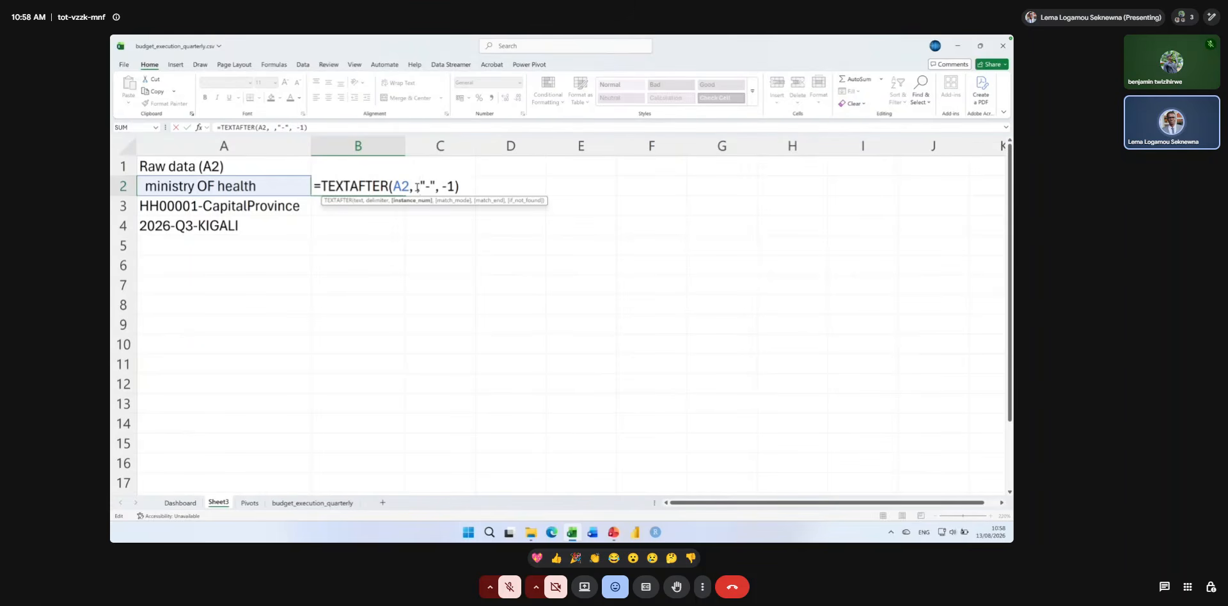
key(Return)
click(392, 186)
double_click(392, 185)
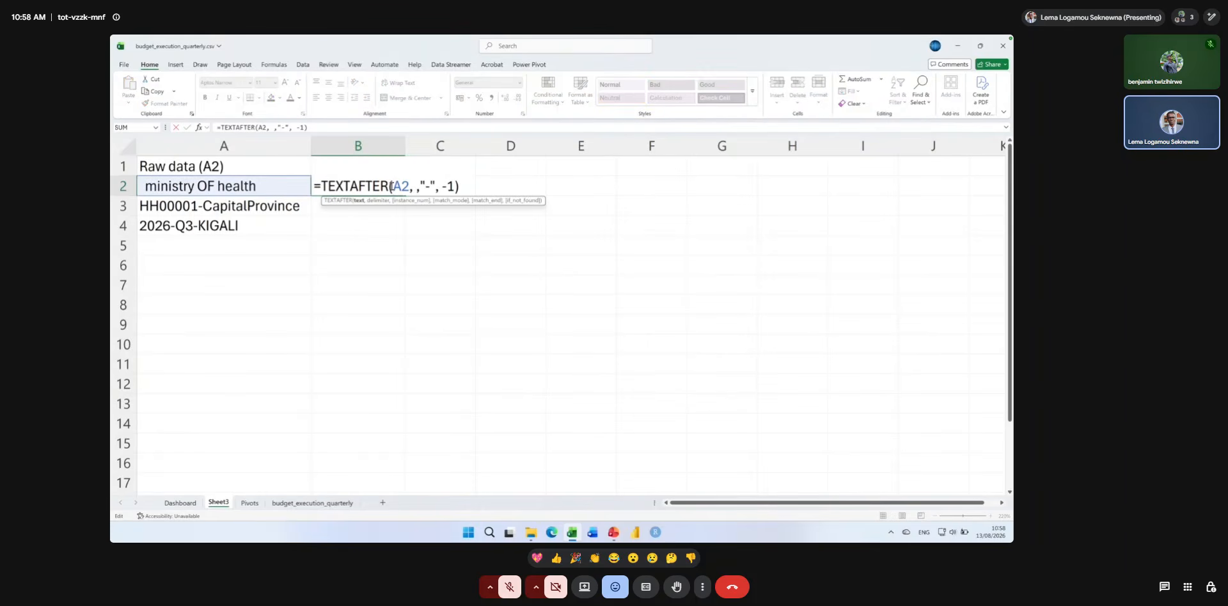
click(301, 188)
key(Return)
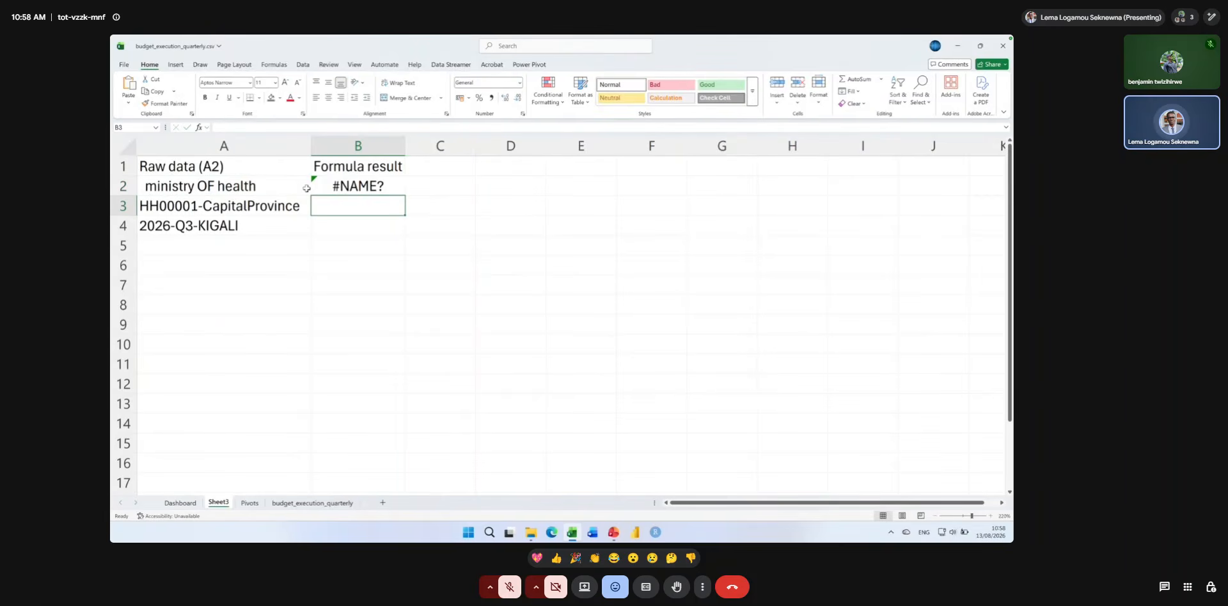
Recheck the TEXTAFTER formula in B2 and copy it down to B4.
double_click(336, 185)
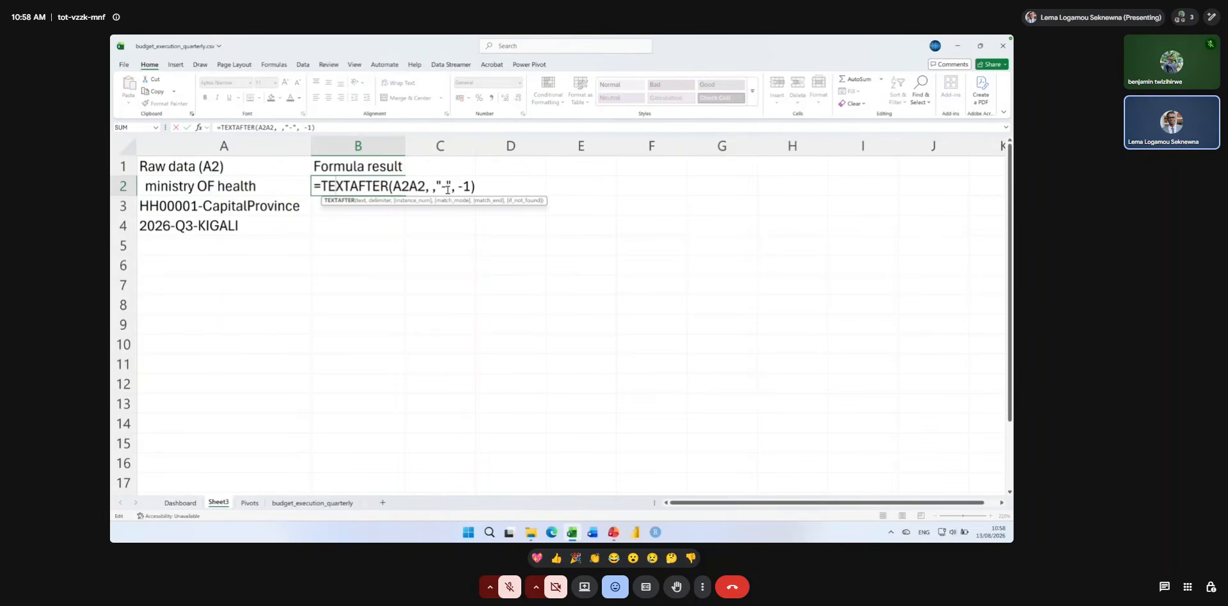
key(Return)
click(397, 190)
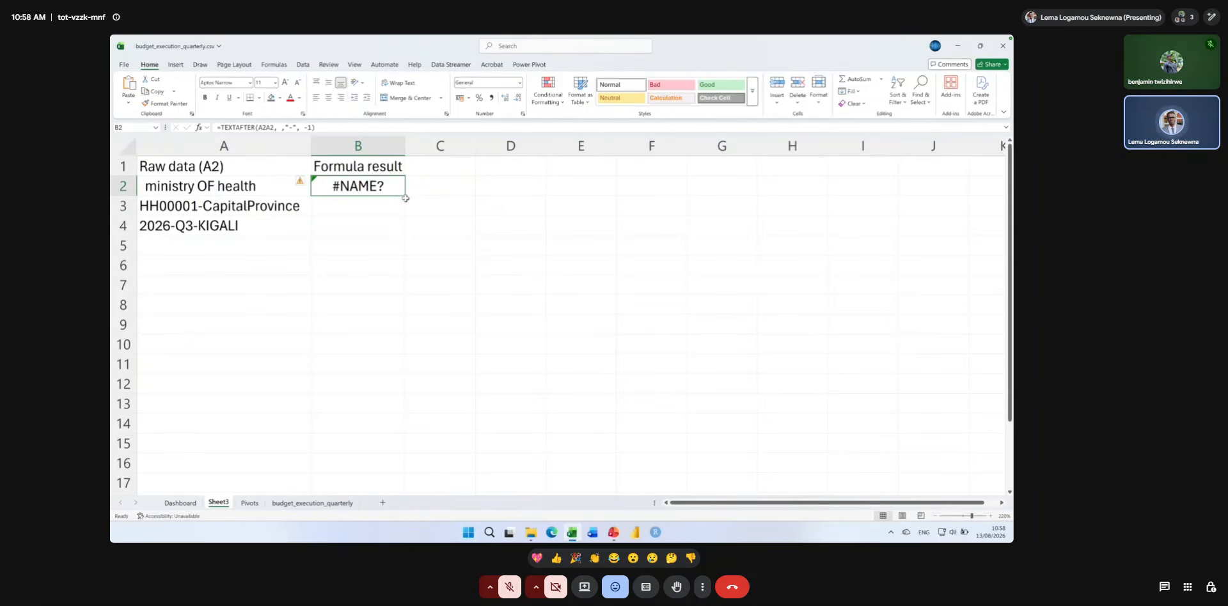
drag(405, 196, 405, 233)
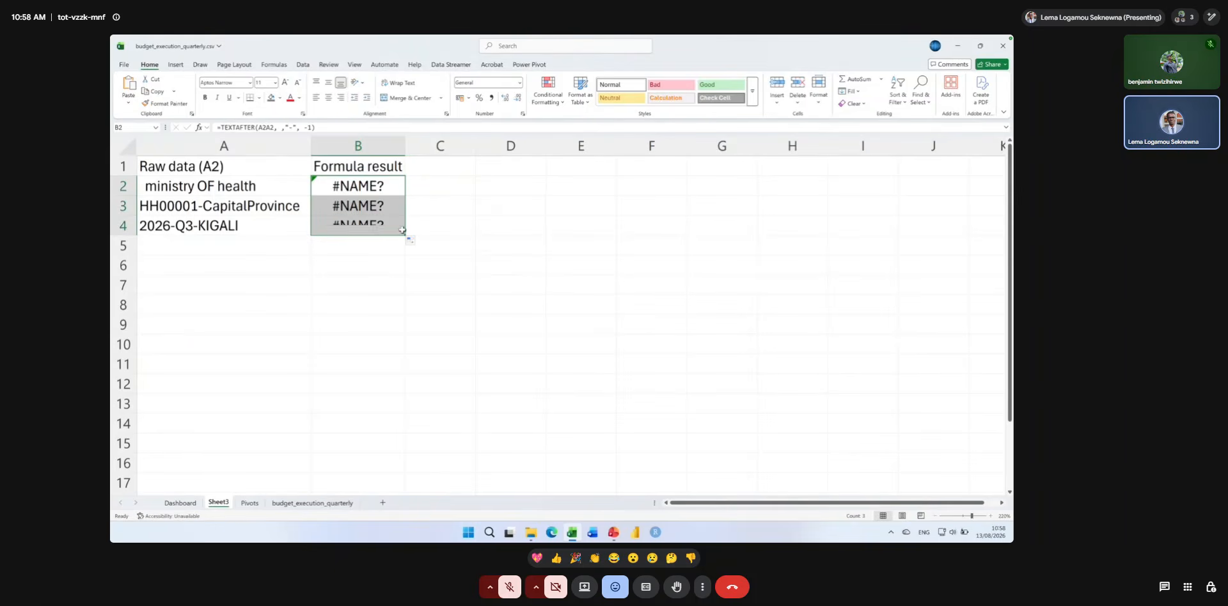
Remove the extra comma before the delimiter in B2's TEXTAFTER formula and refill it down to B4.
double_click(381, 189)
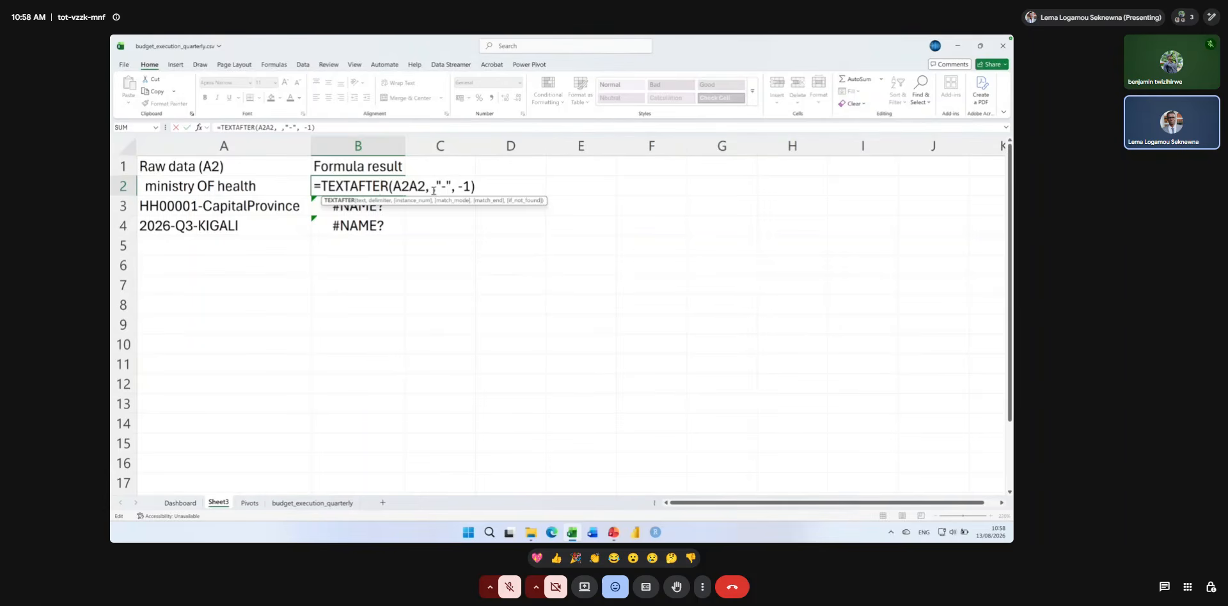
click(433, 187)
key(BackSpace)
key(ctrl+Return)
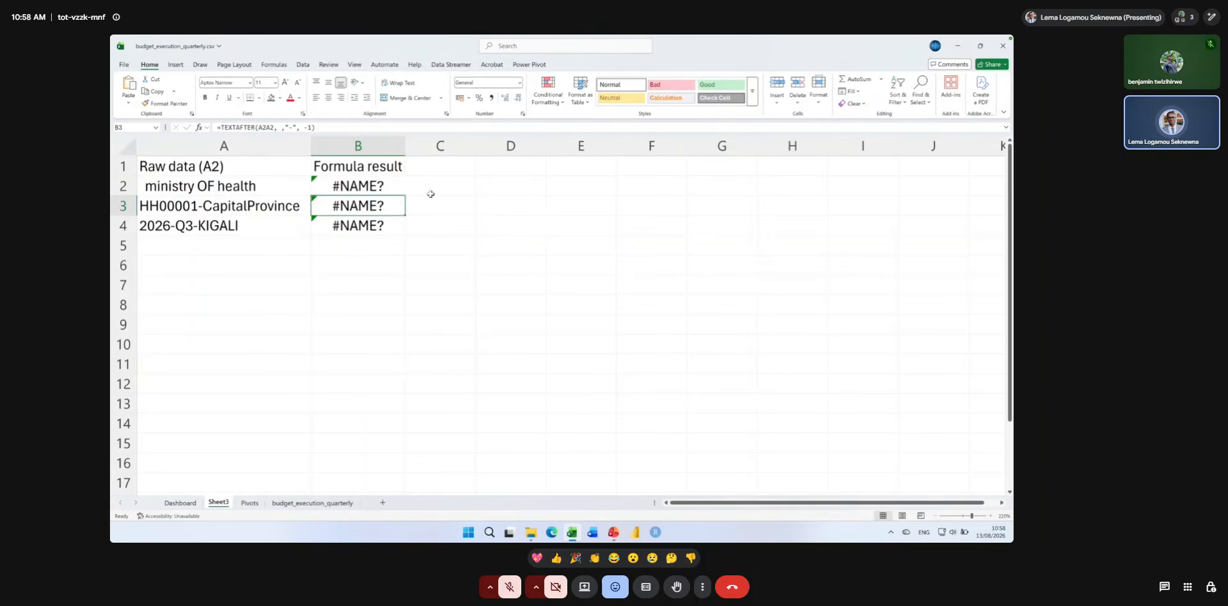
drag(405, 196, 402, 230)
Delete the duplicated A2 reference so B2 contains =TEXTAFTER(A2, "-", -1).
double_click(377, 182)
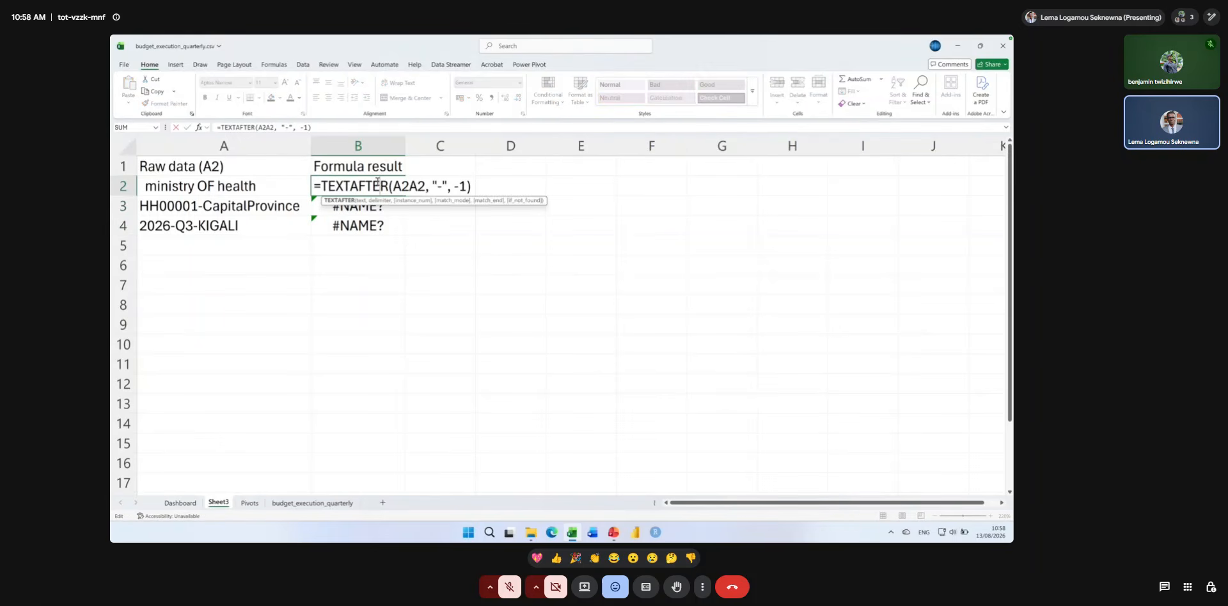
click(424, 186)
key(BackSpace)
key(BackSpace)
key(ctrl+Return)
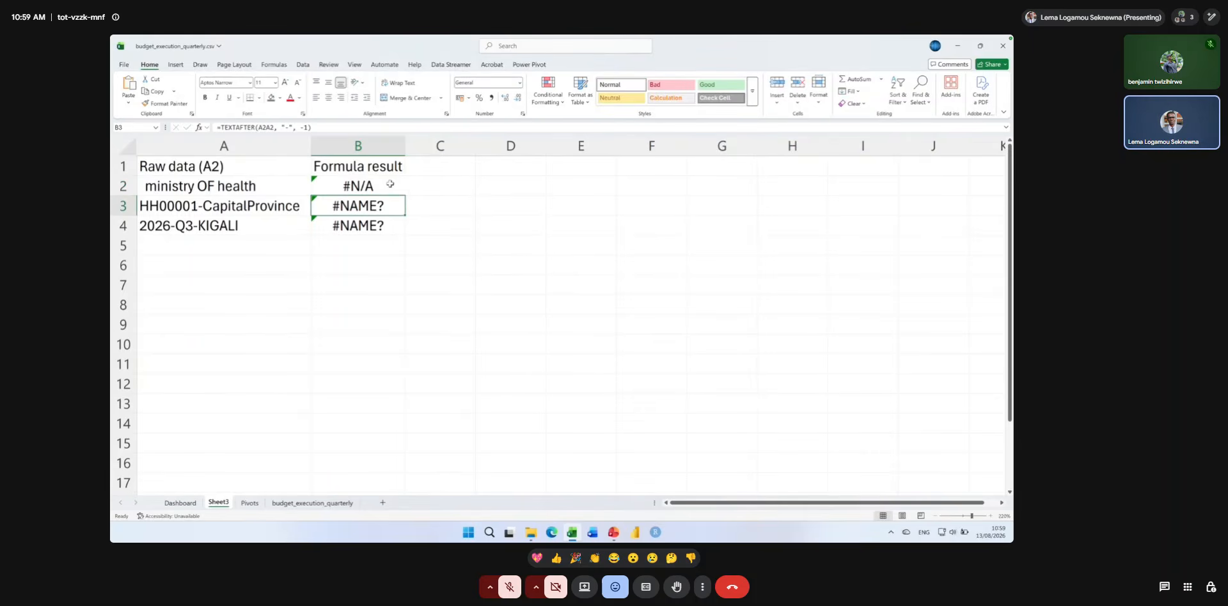
Fill B2's TEXTAFTER formula down to B4 and autofit column B to its contents.
drag(405, 198, 400, 227)
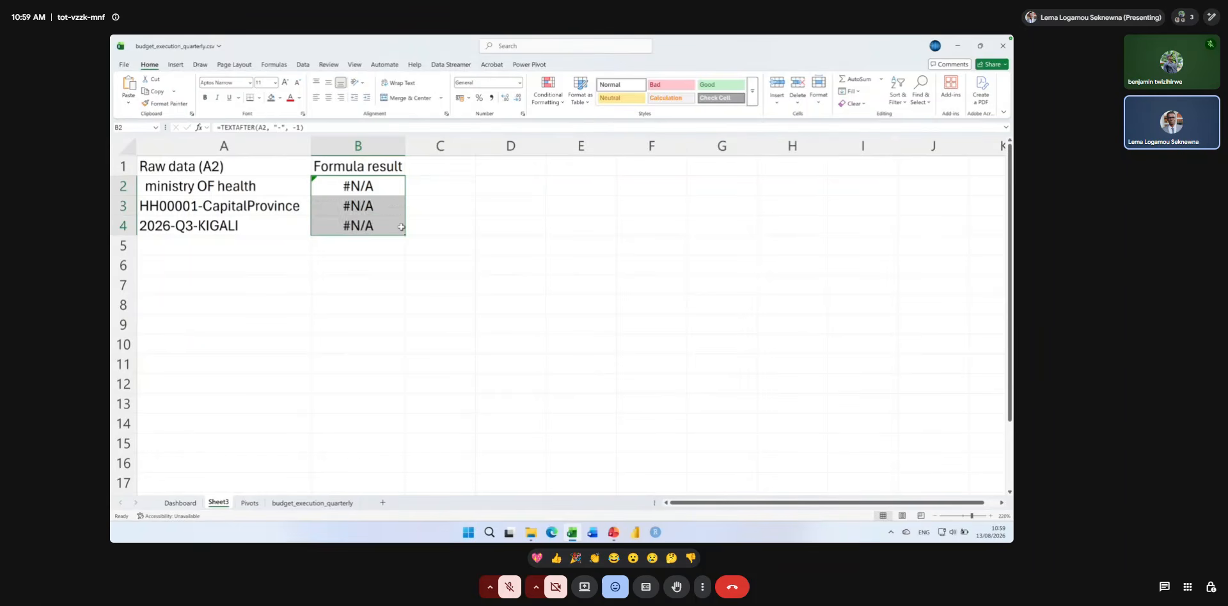
double_click(405, 146)
click(429, 191)
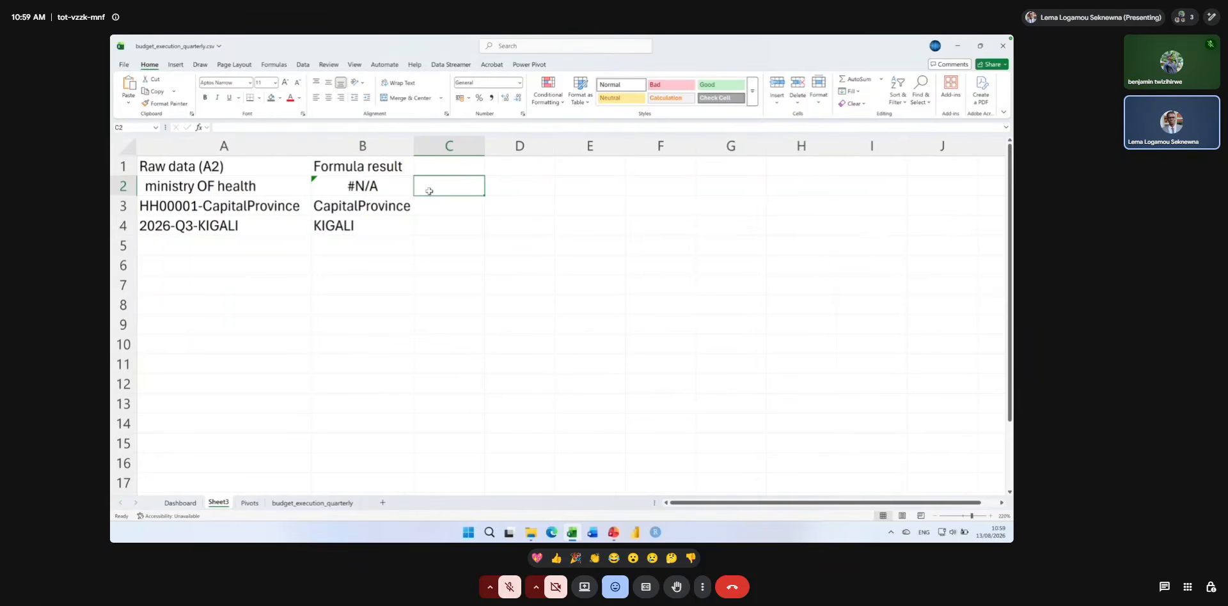
Try adding a text value for the if_not_found argument after -1 in B2's TEXTAFTER formula.
click(382, 186)
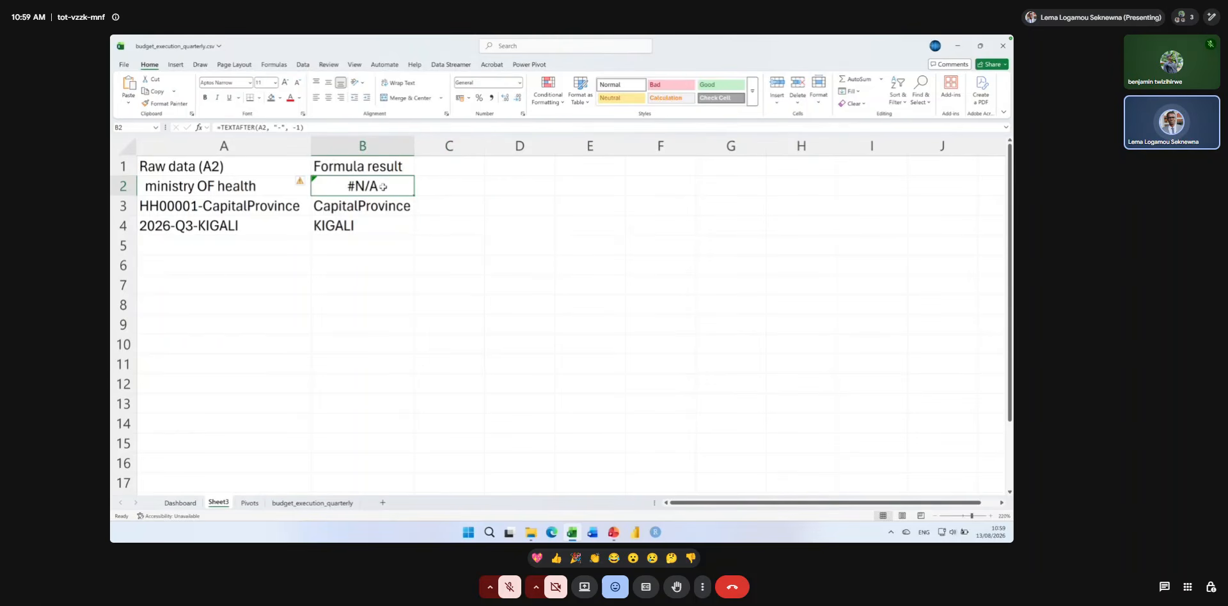
double_click(382, 187)
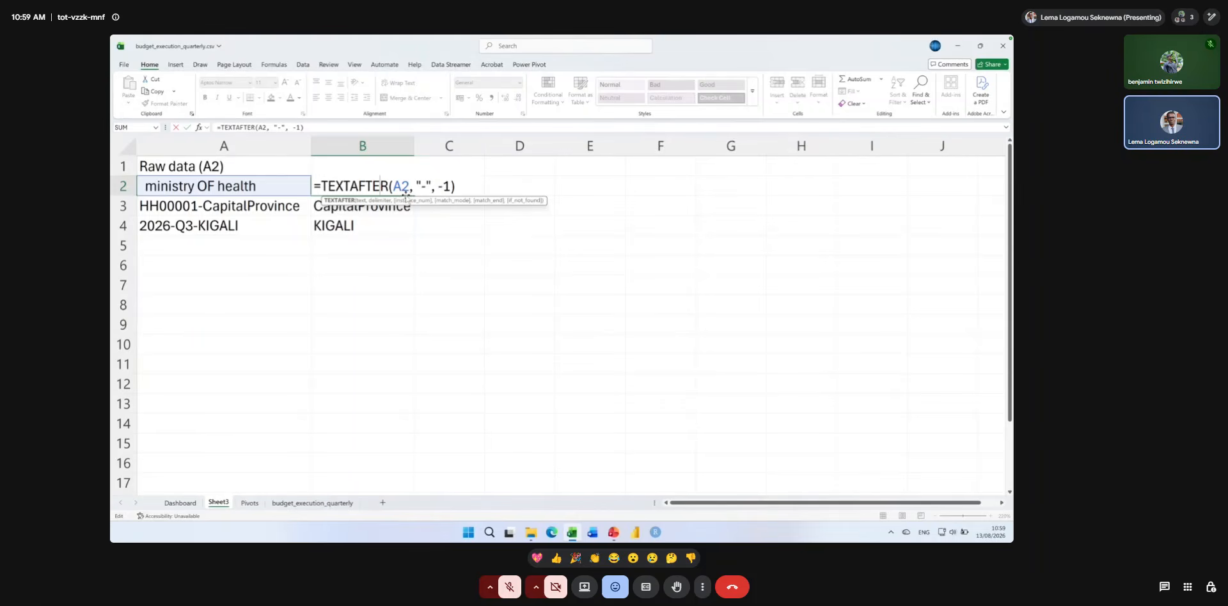
click(447, 189)
text(,,,)
text(")
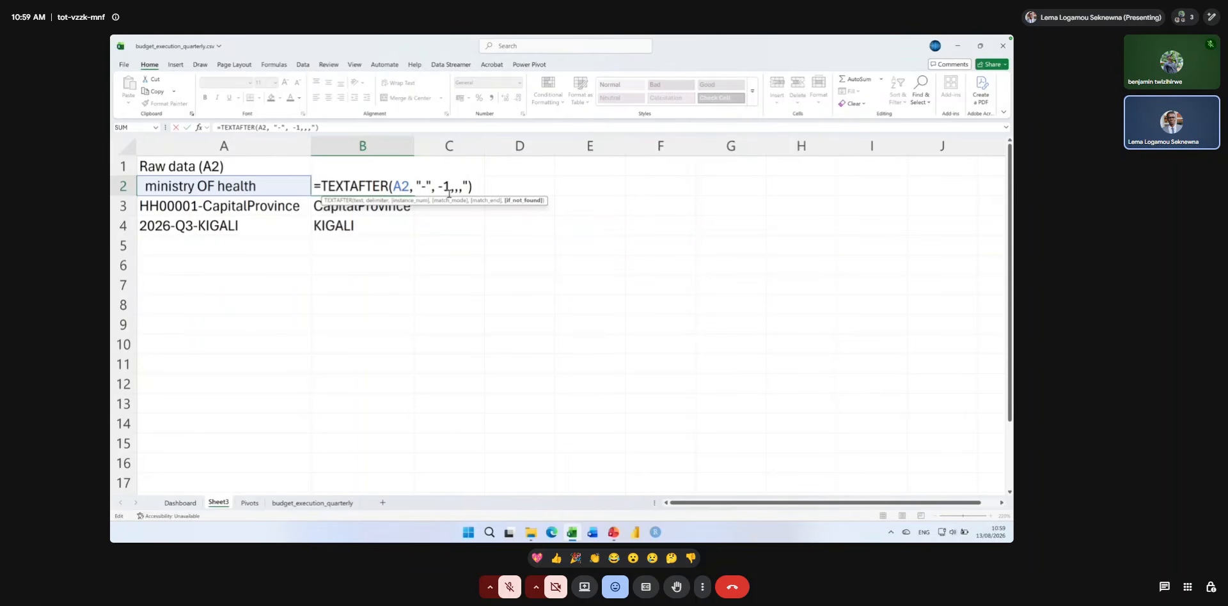
key(BackSpace)
key(BackSpace)
key(BackSpace)
key(BackSpace)
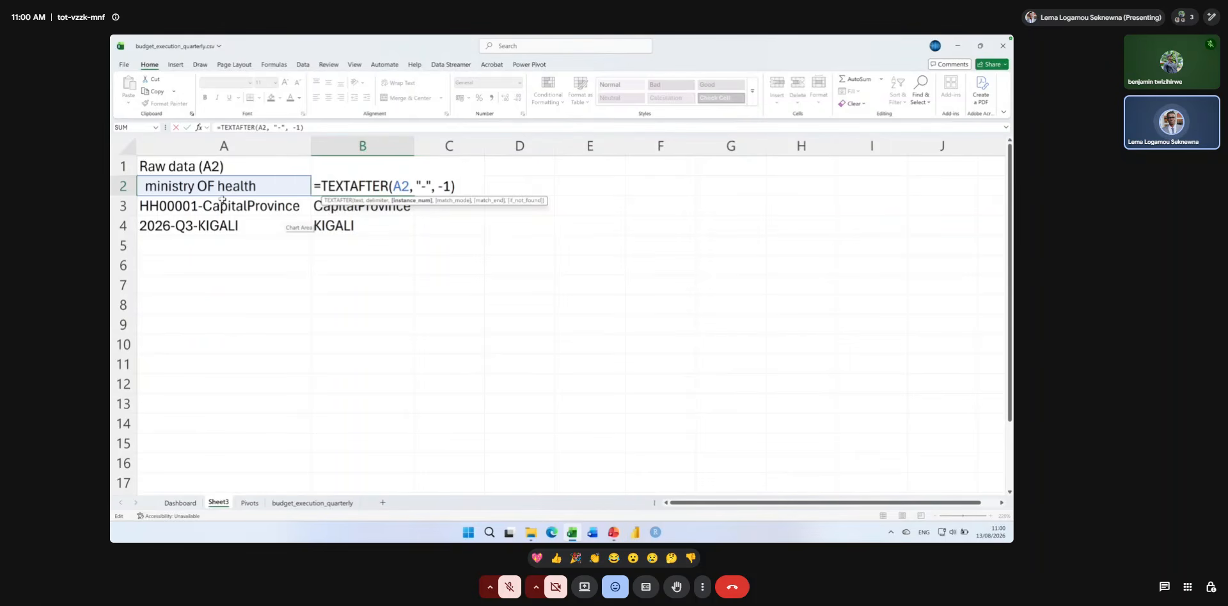
key(Return)
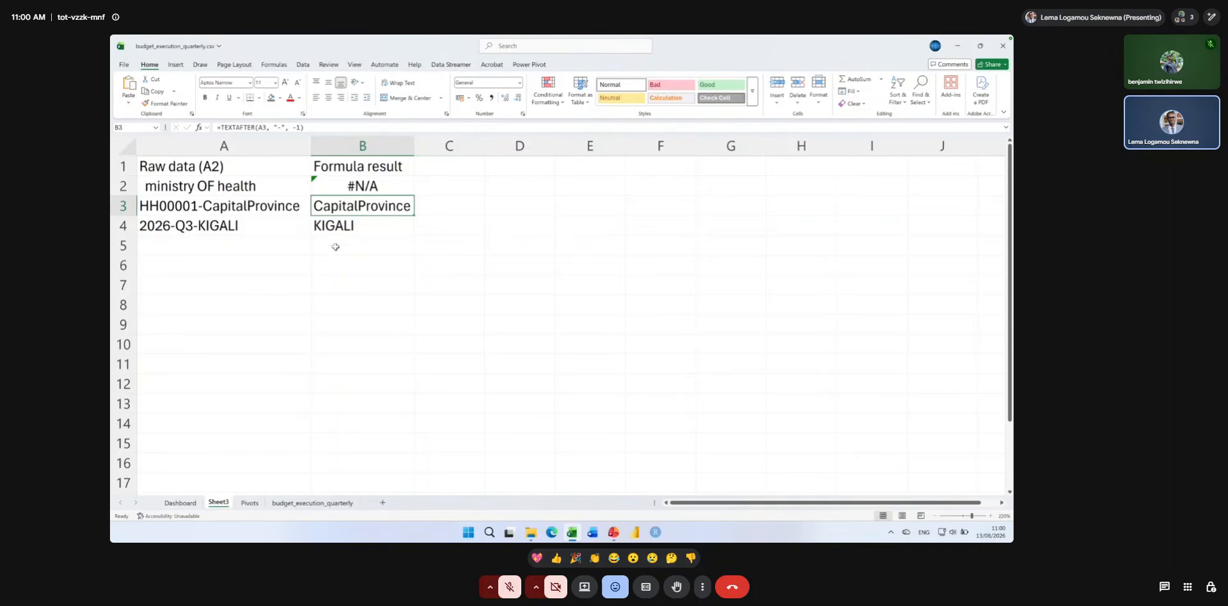
Wrap B2's TEXTAFTER formula in IFERROR with A2 as the fallback value, and widen column B to fit the result.
double_click(354, 185)
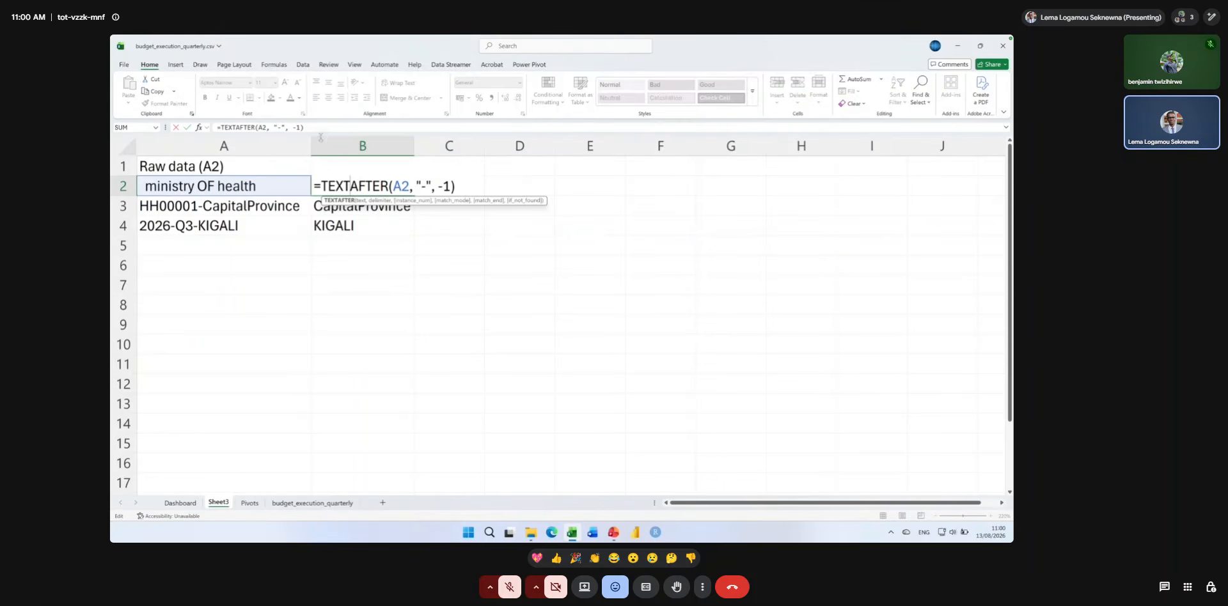
click(322, 187)
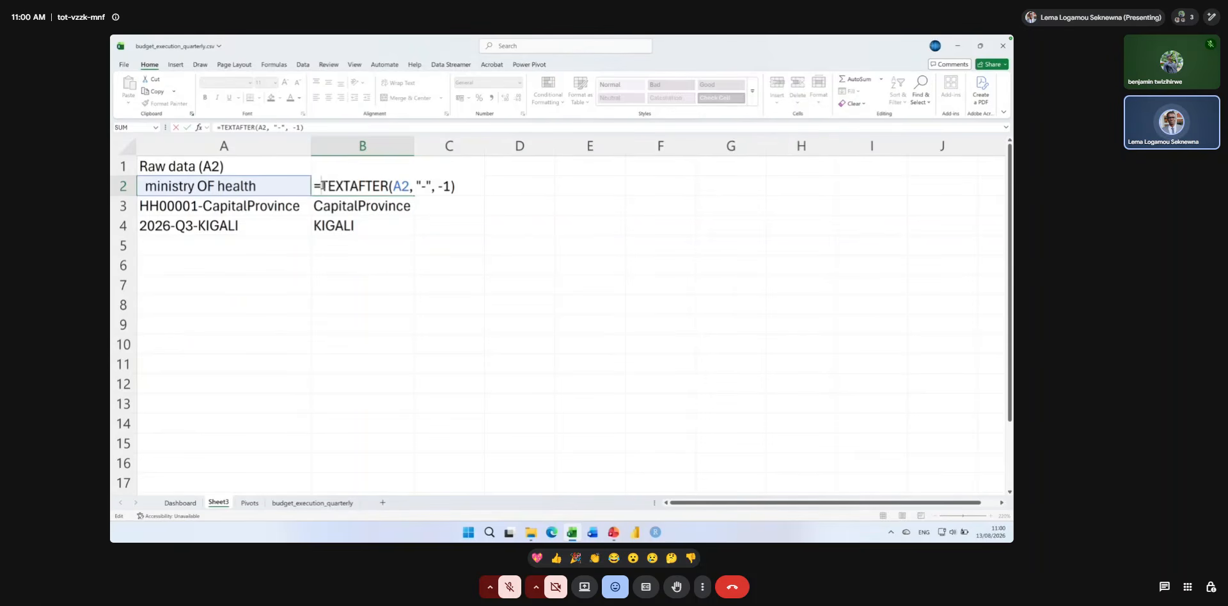
text(Ifer)
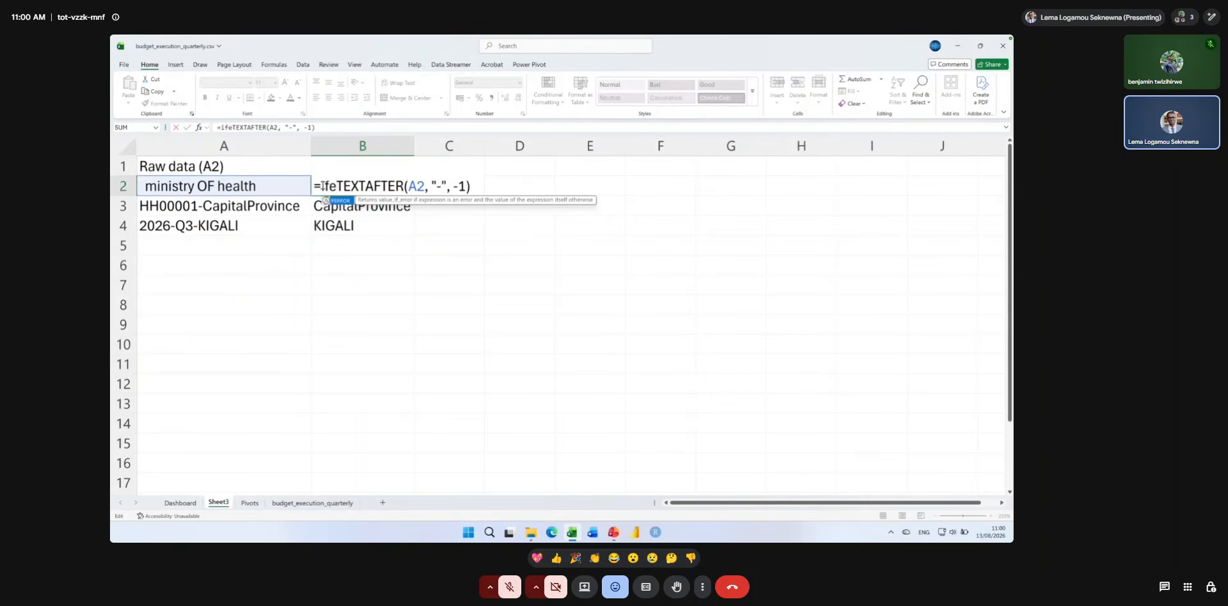
double_click(332, 201)
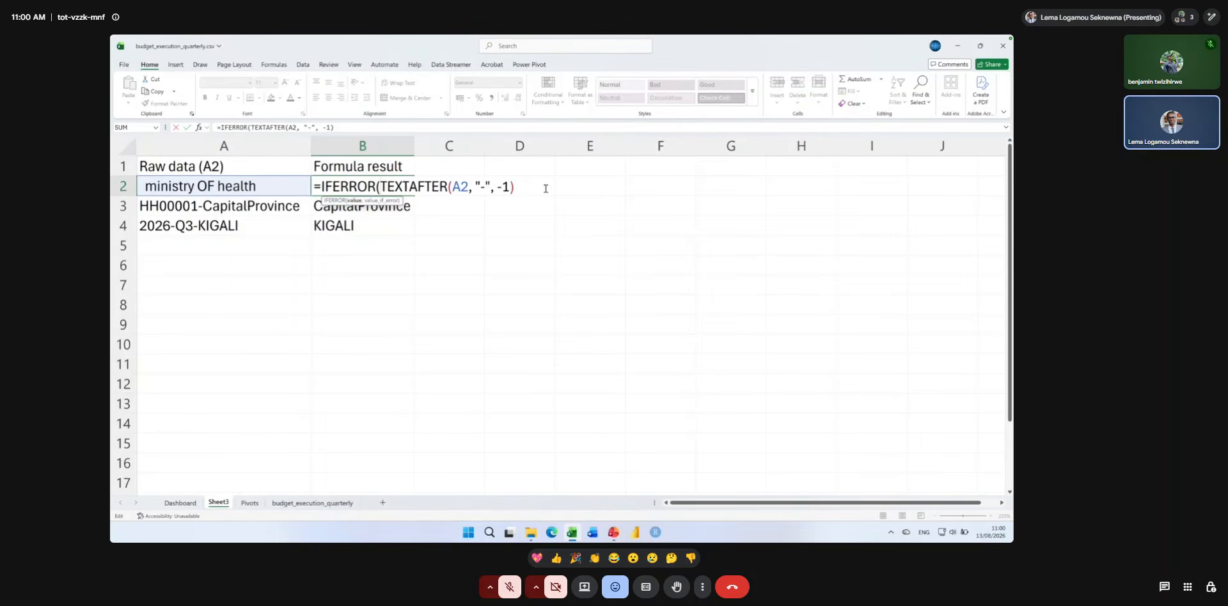
text(,)
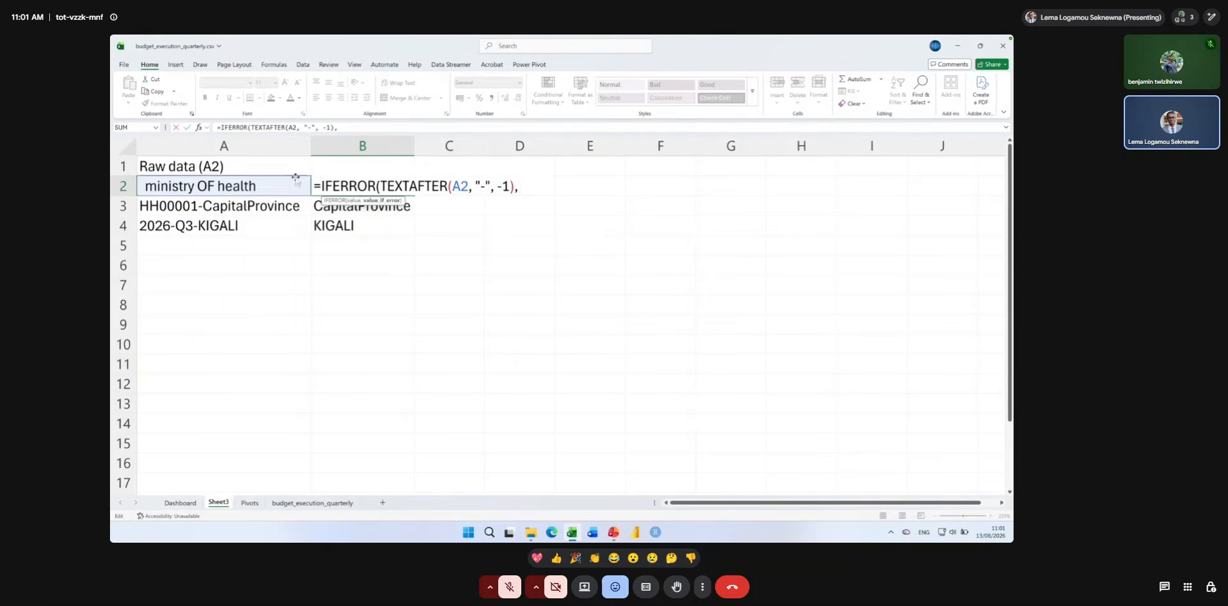
click(273, 185)
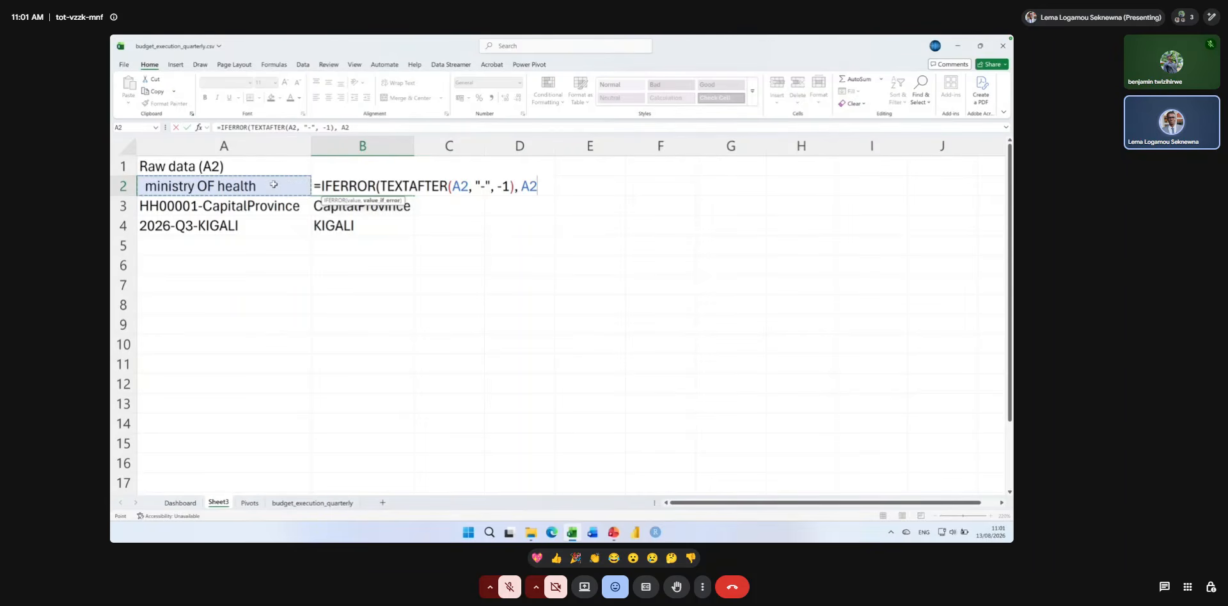
text())
key(Return)
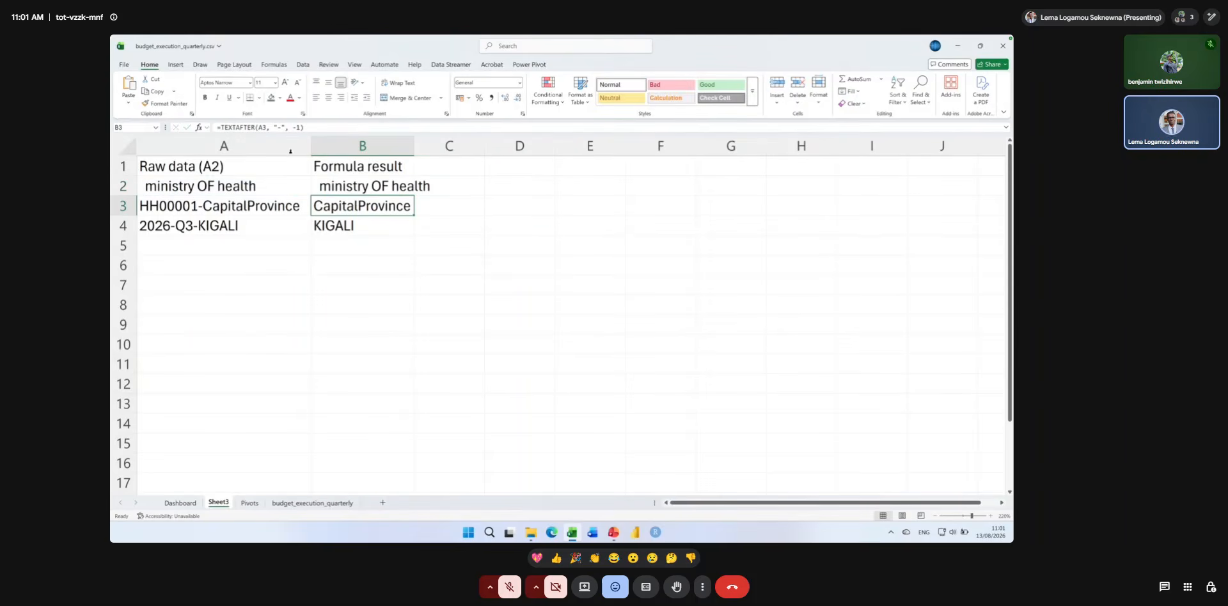
drag(414, 146, 440, 146)
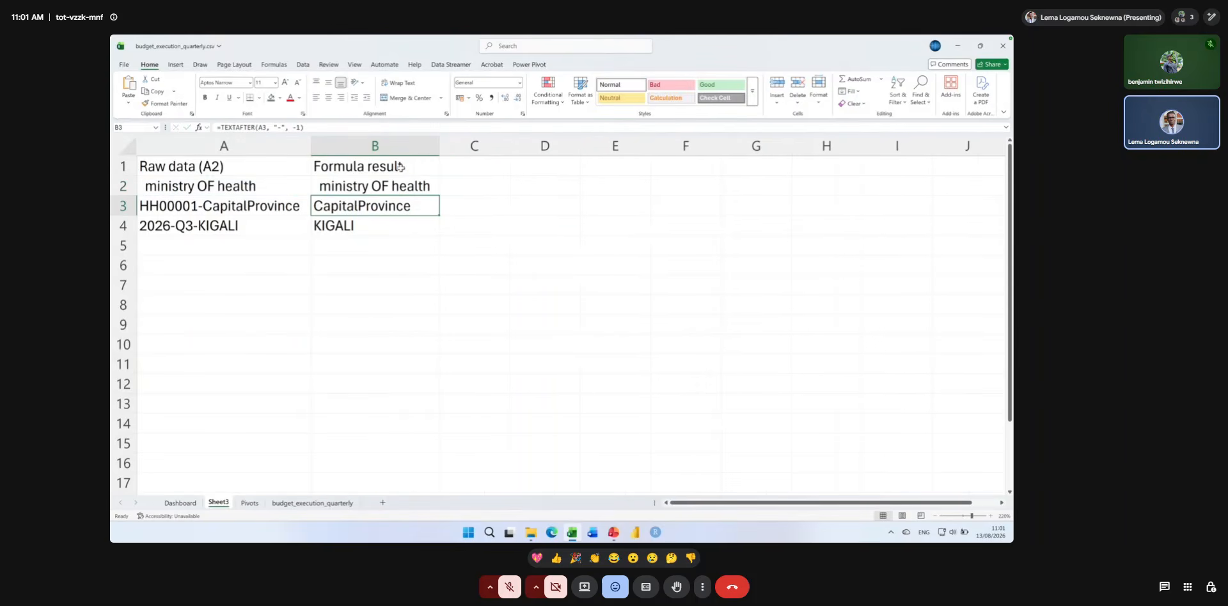
Wrap B2's IFERROR formula in TRIM and fill it down to B4.
double_click(379, 186)
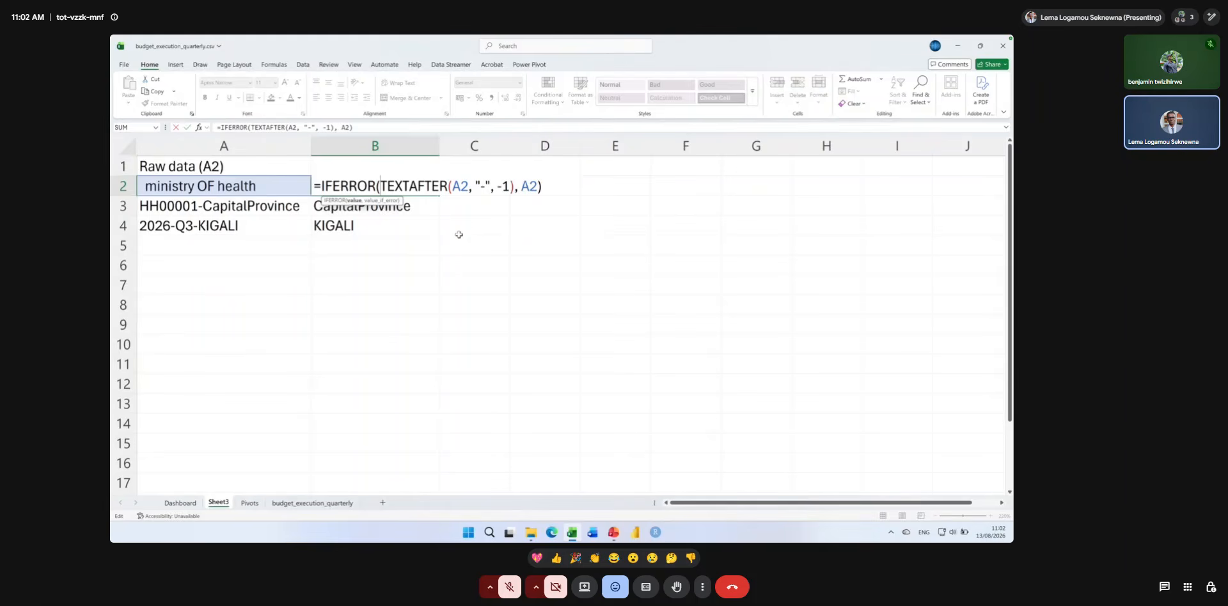
key(Return)
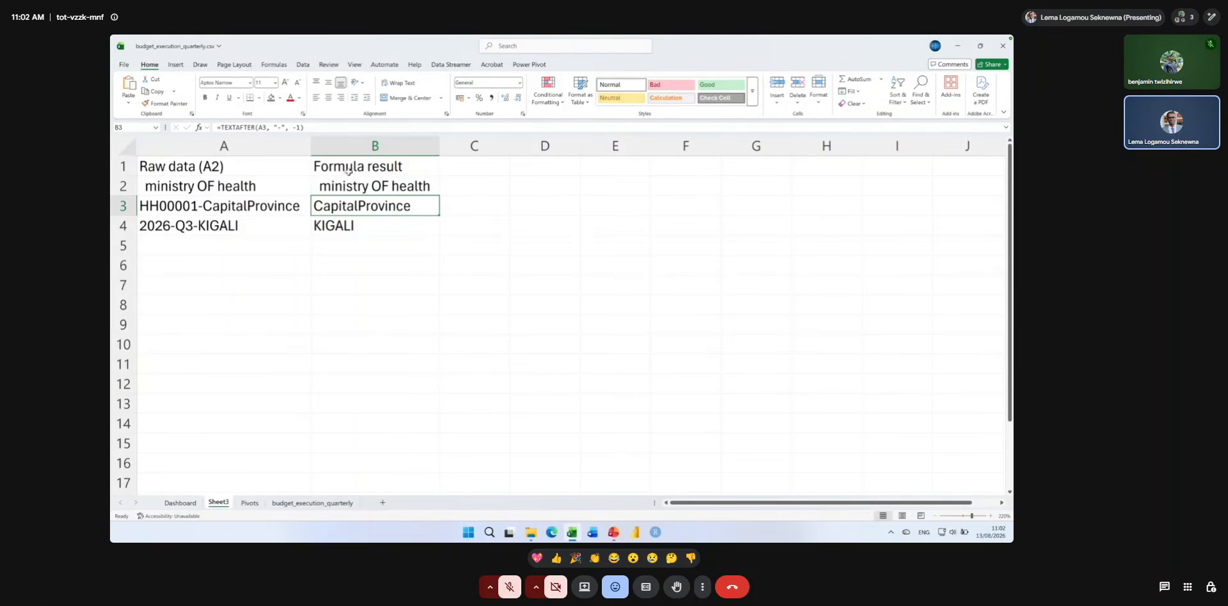
double_click(323, 186)
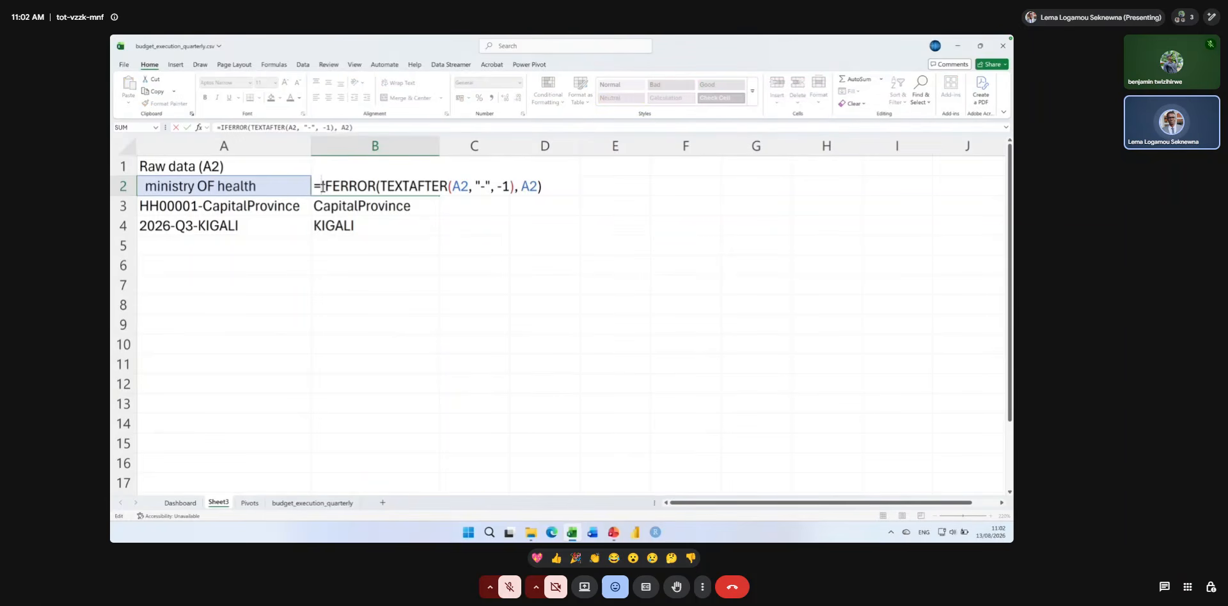
text(TRIM)
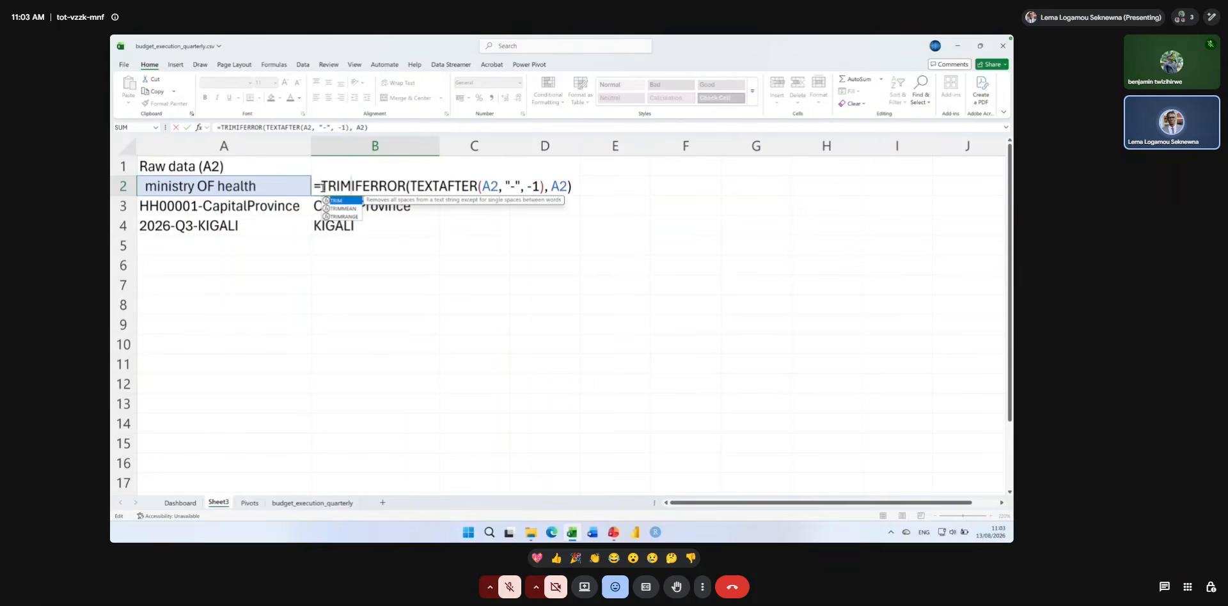
text(()
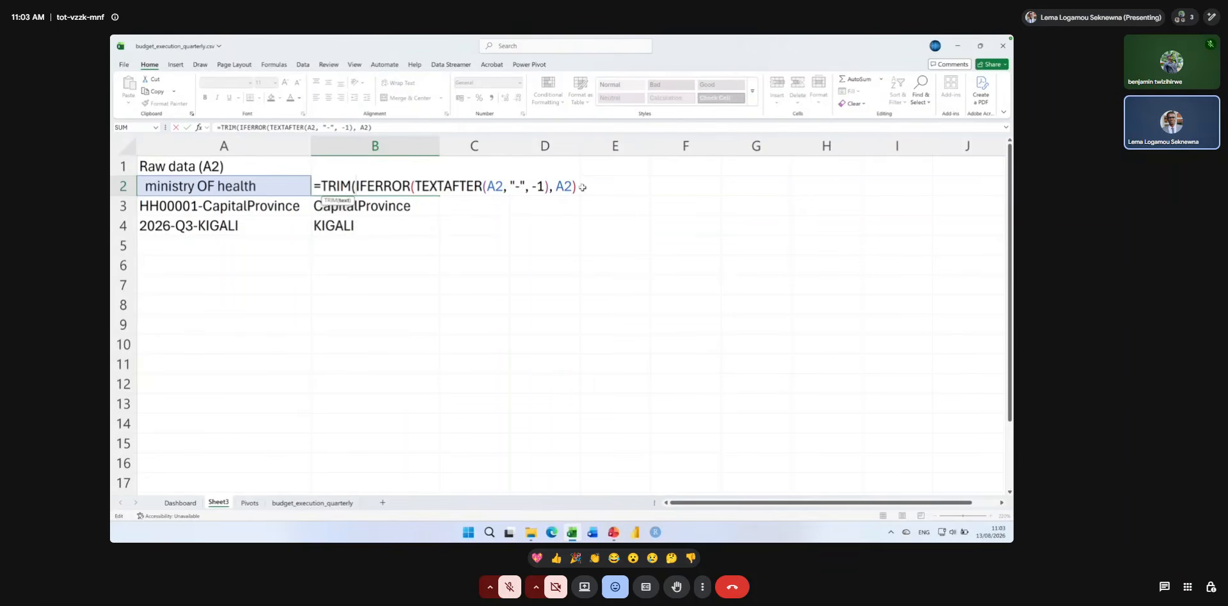
text())
key(Return)
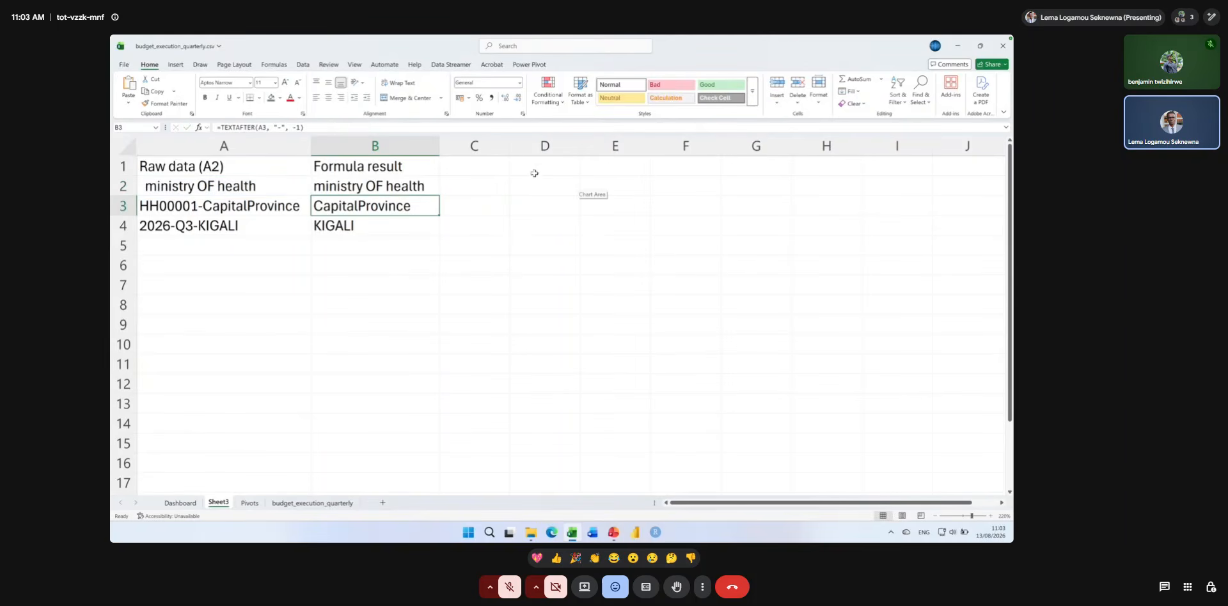
click(406, 185)
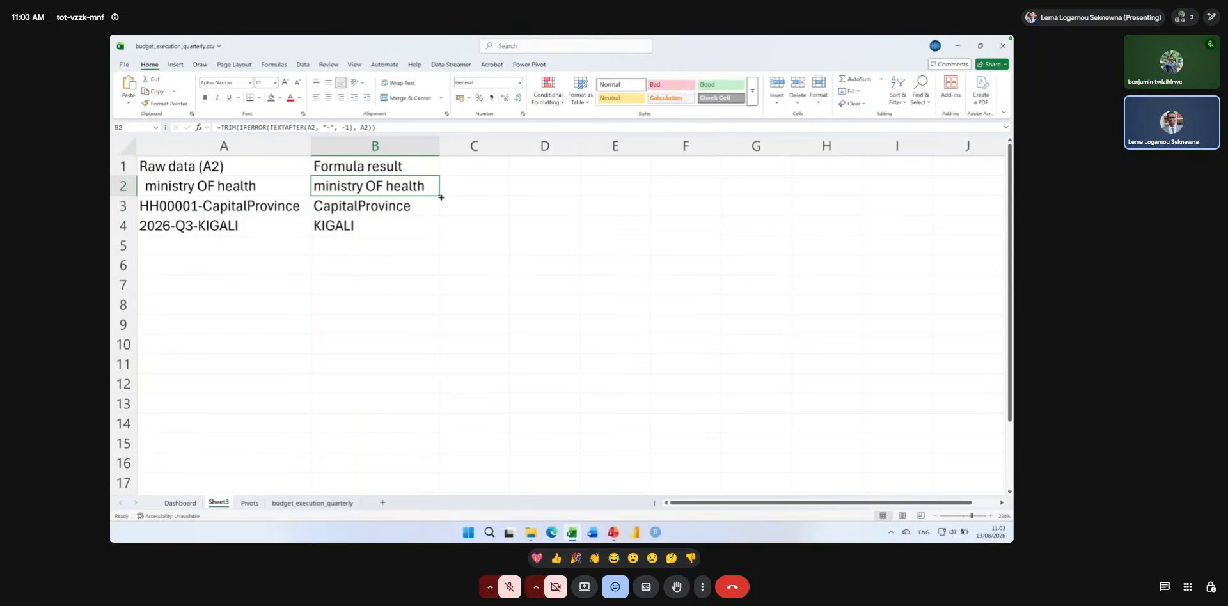
drag(440, 197, 438, 229)
click(413, 219)
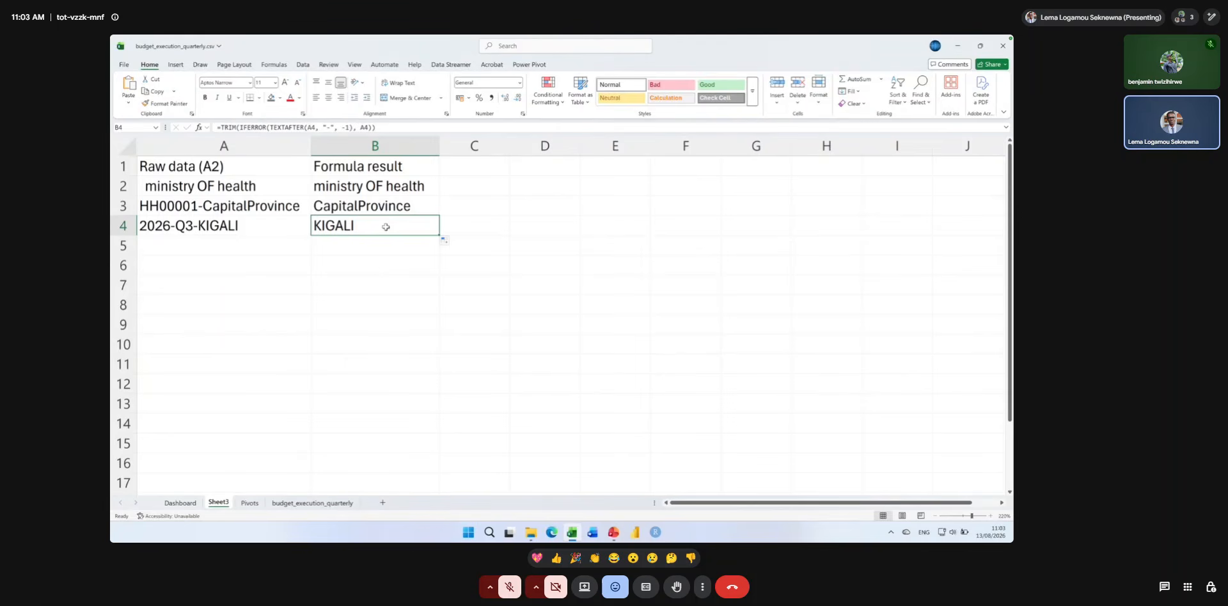
Wrap B2's TRIM formula in PROPER and fill it down to B4.
double_click(335, 166)
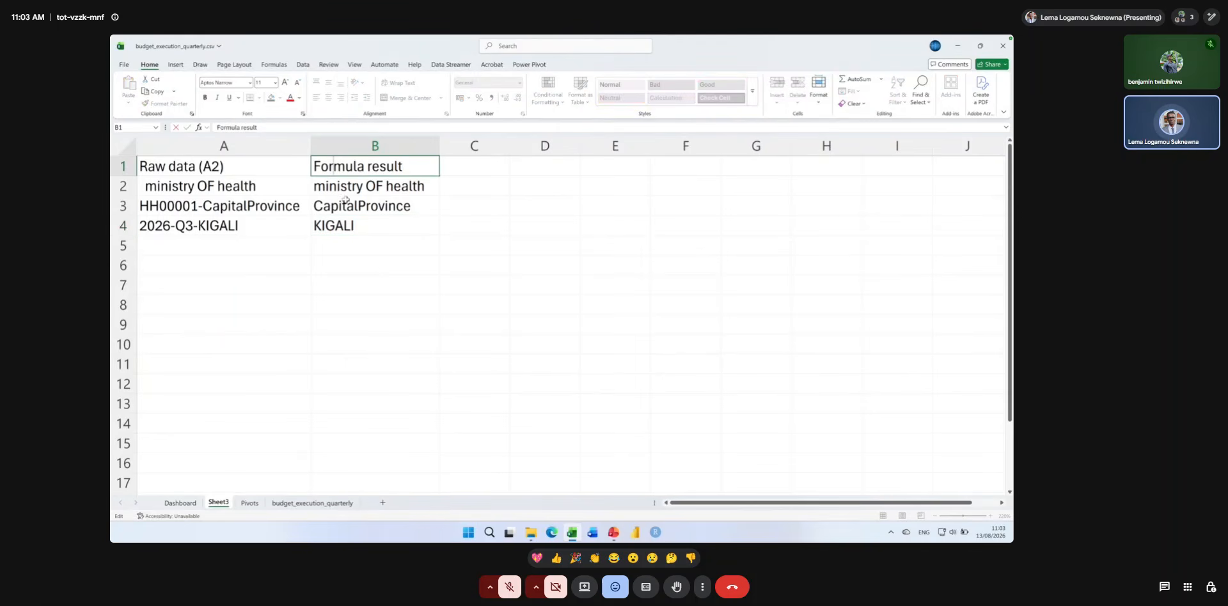
double_click(340, 189)
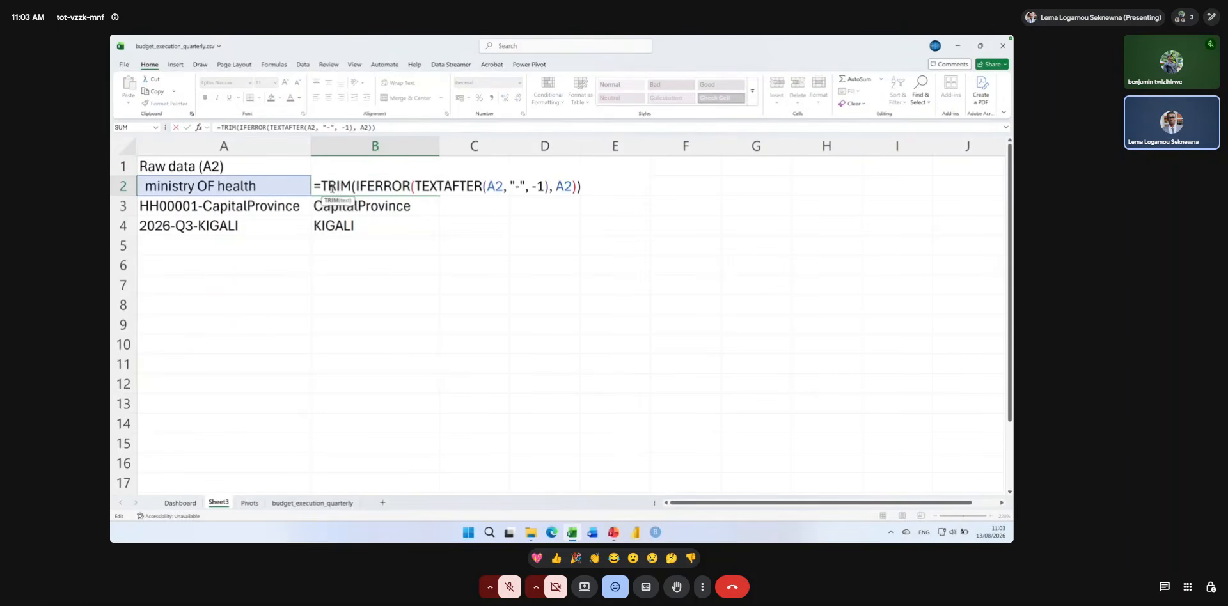
click(322, 185)
text(PROP)
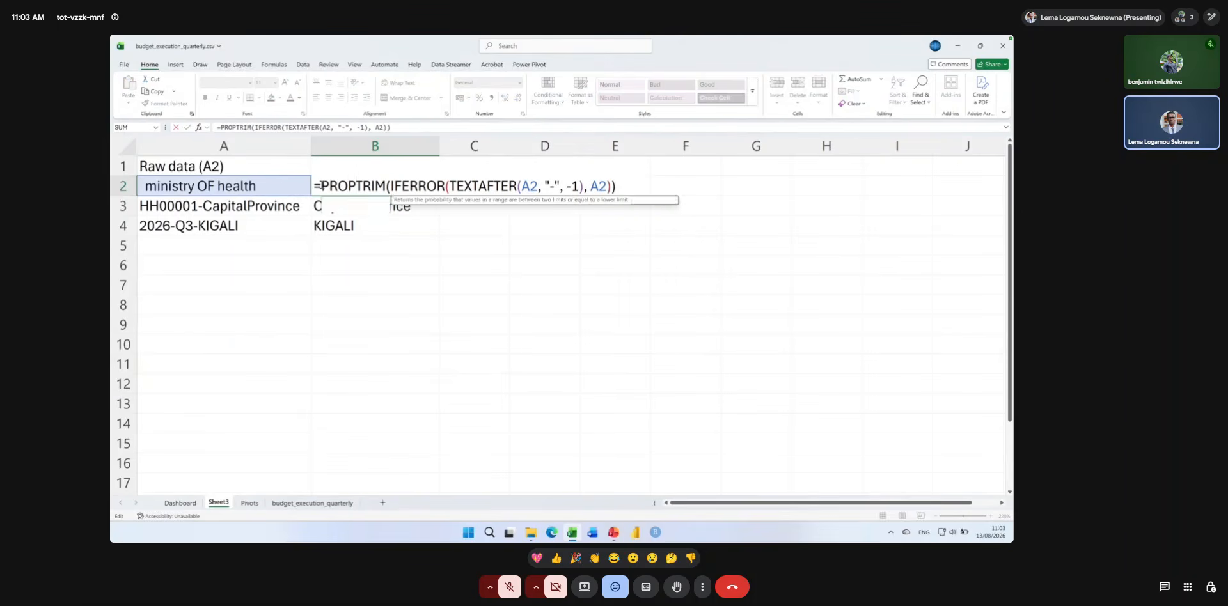
key(Tab)
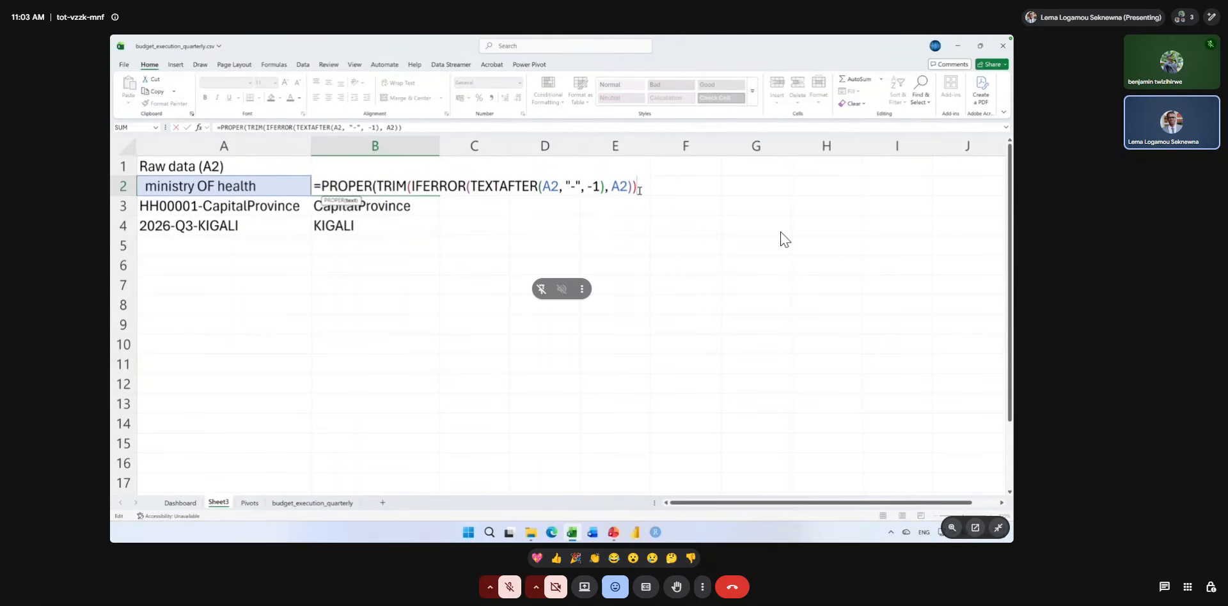
text())
key(Return)
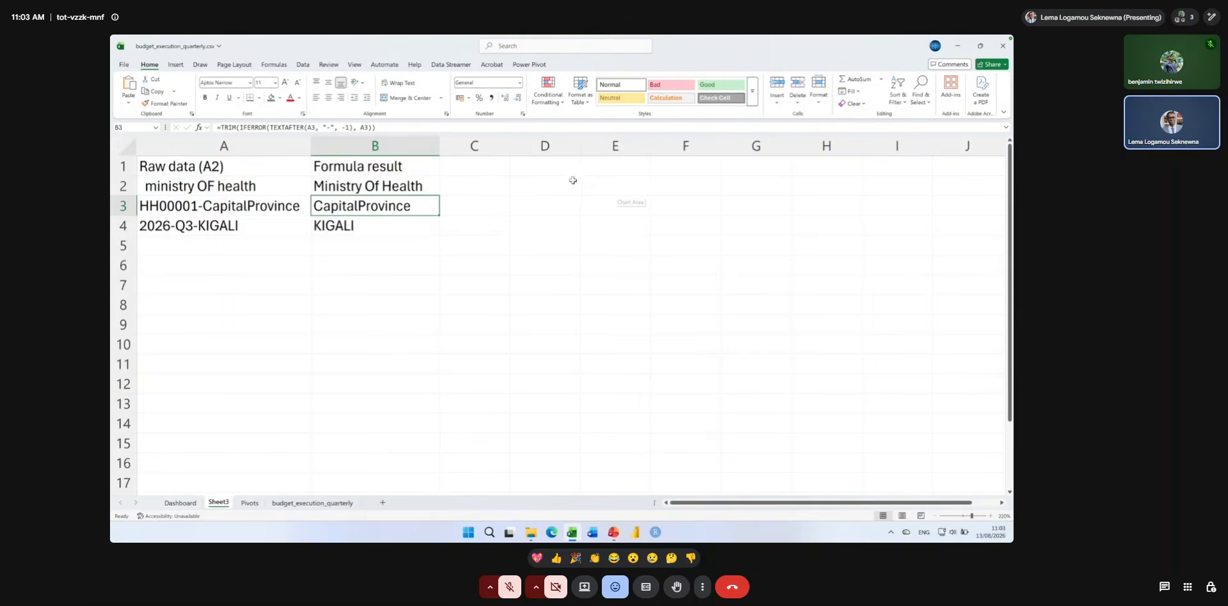
click(392, 184)
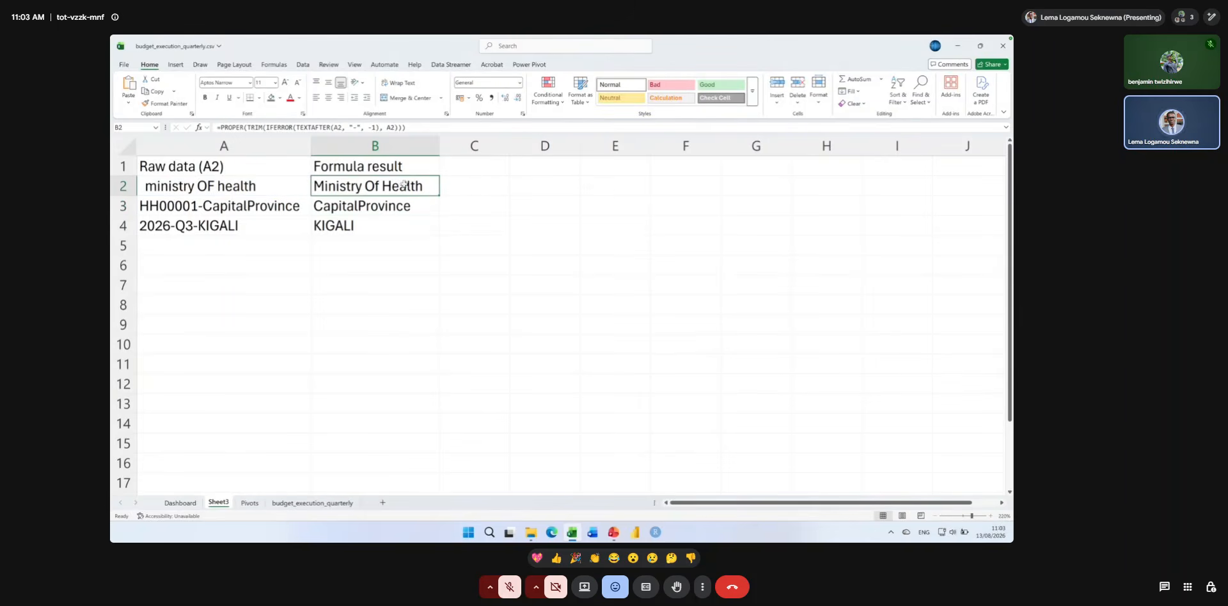
drag(441, 195, 434, 229)
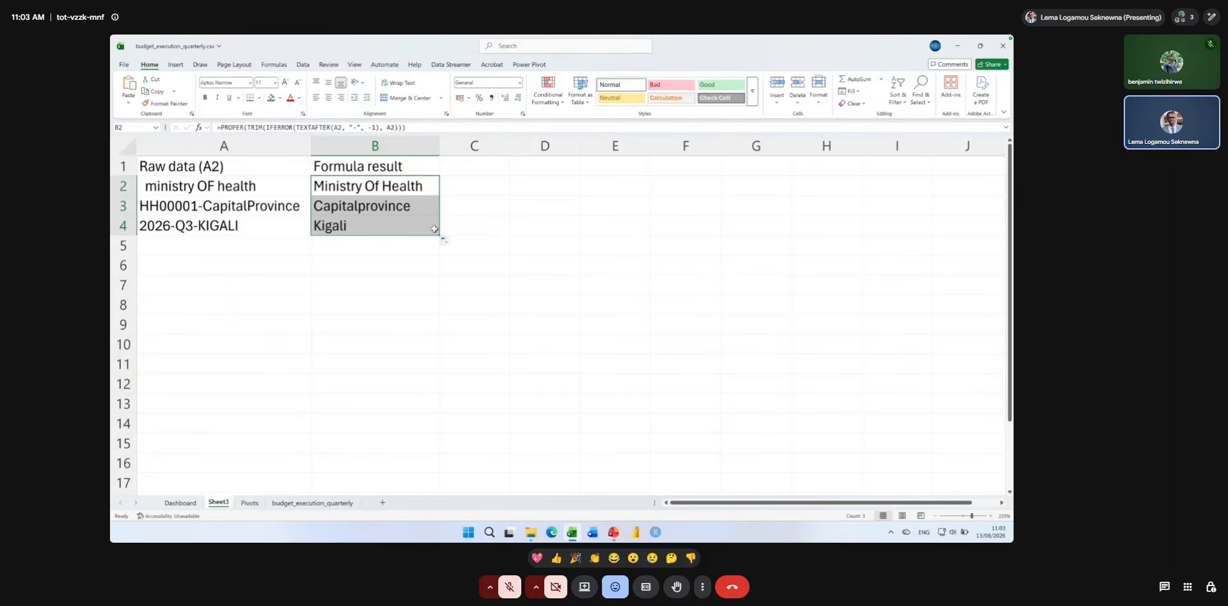
click(442, 230)
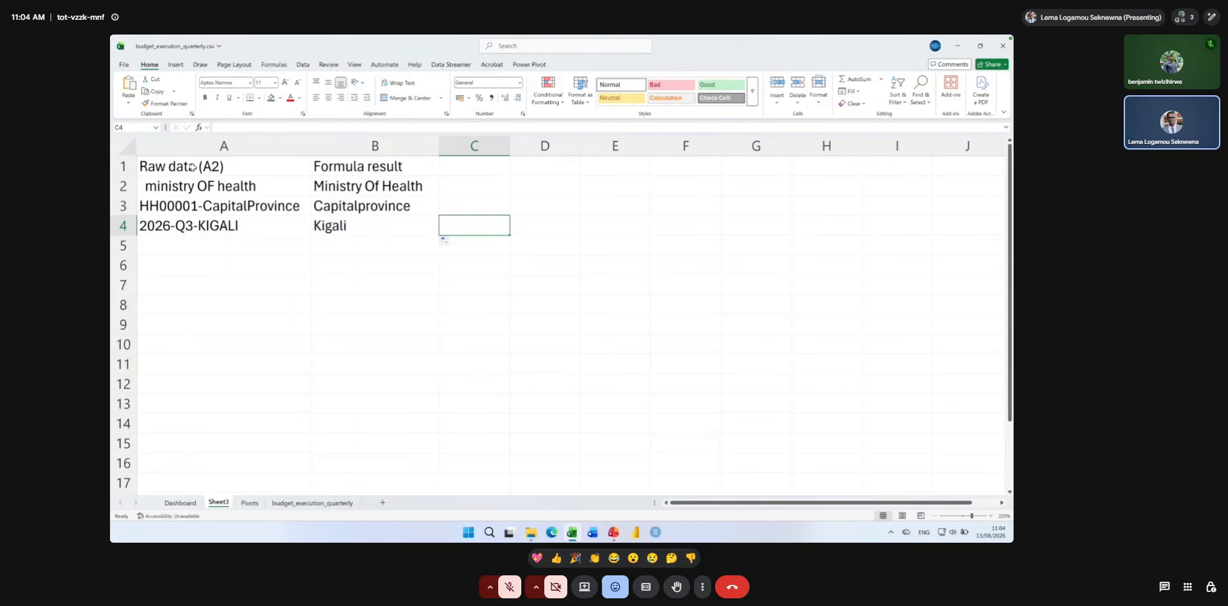
double_click(326, 193)
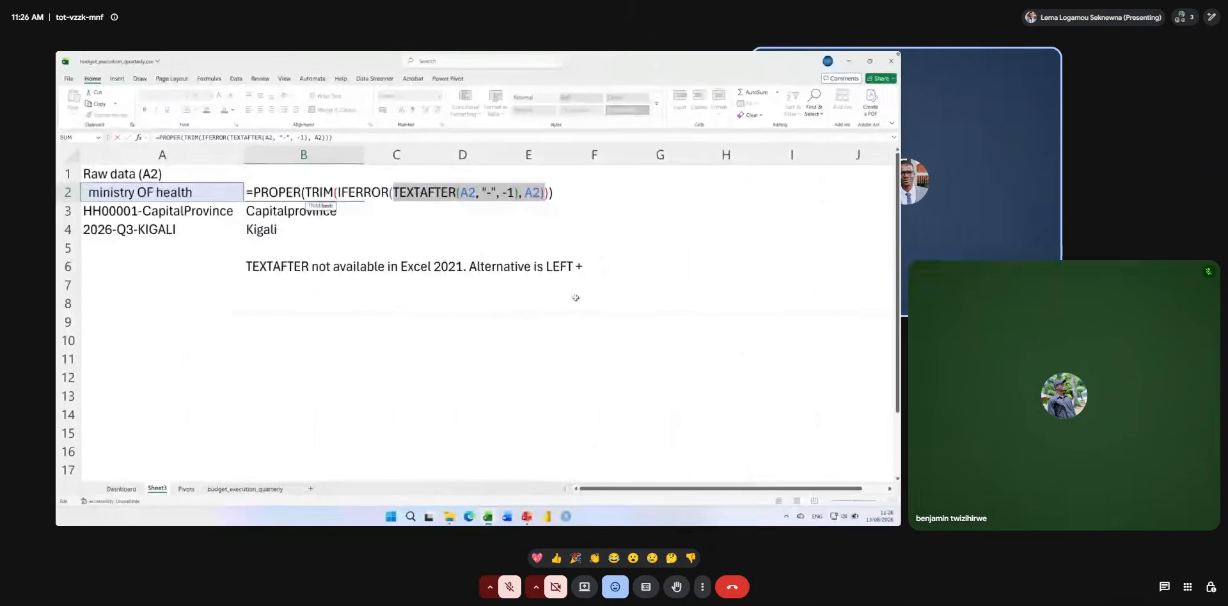
click(523, 320)
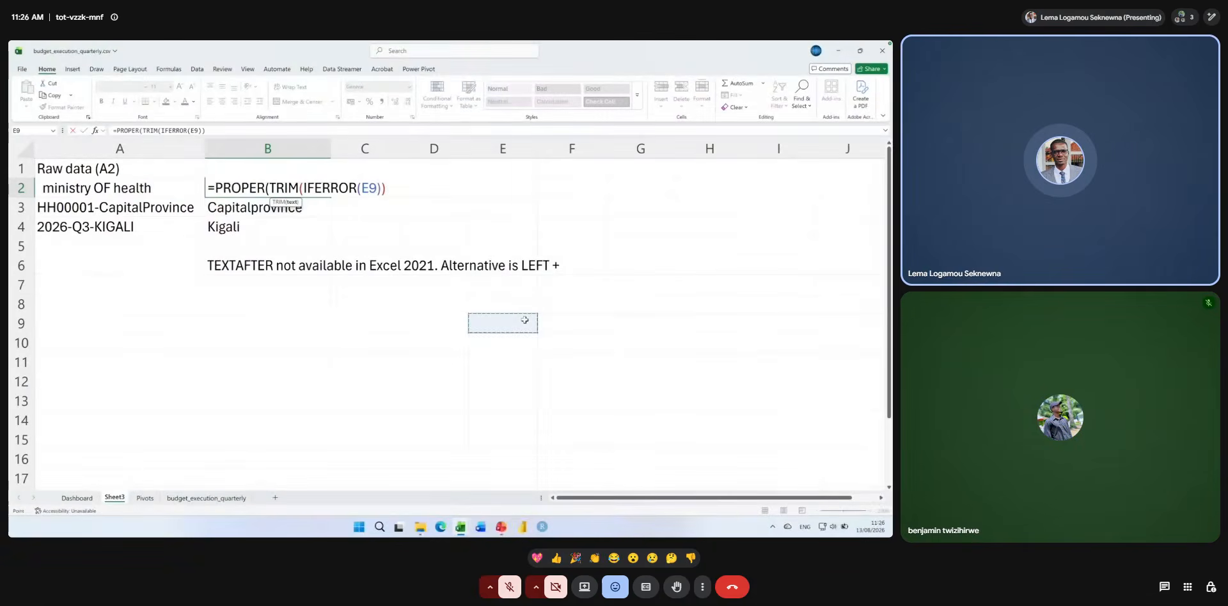
key(Down)
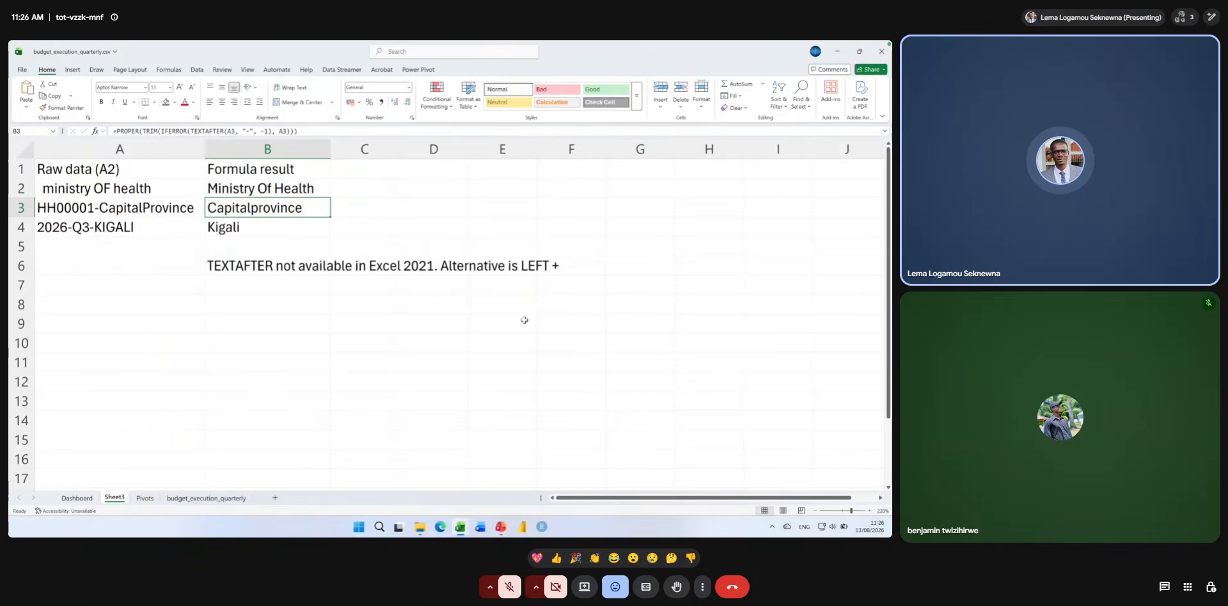
Complete the note in B6 about the Excel 2021 alternative by adding "FIND" after "LEFT +".
double_click(269, 266)
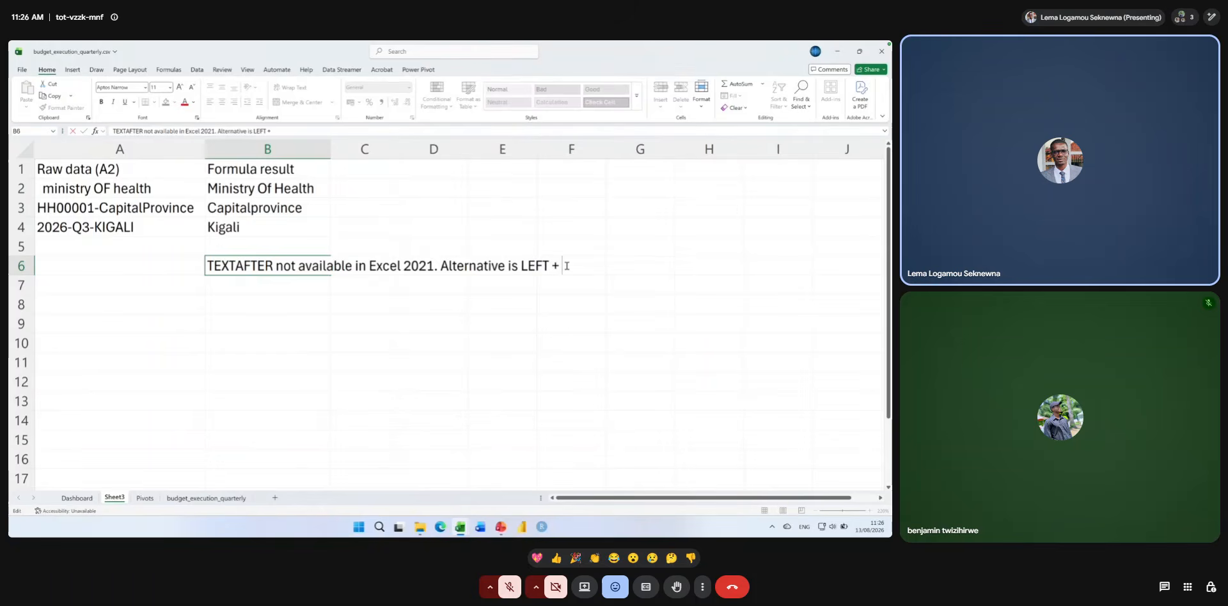
text(FIND)
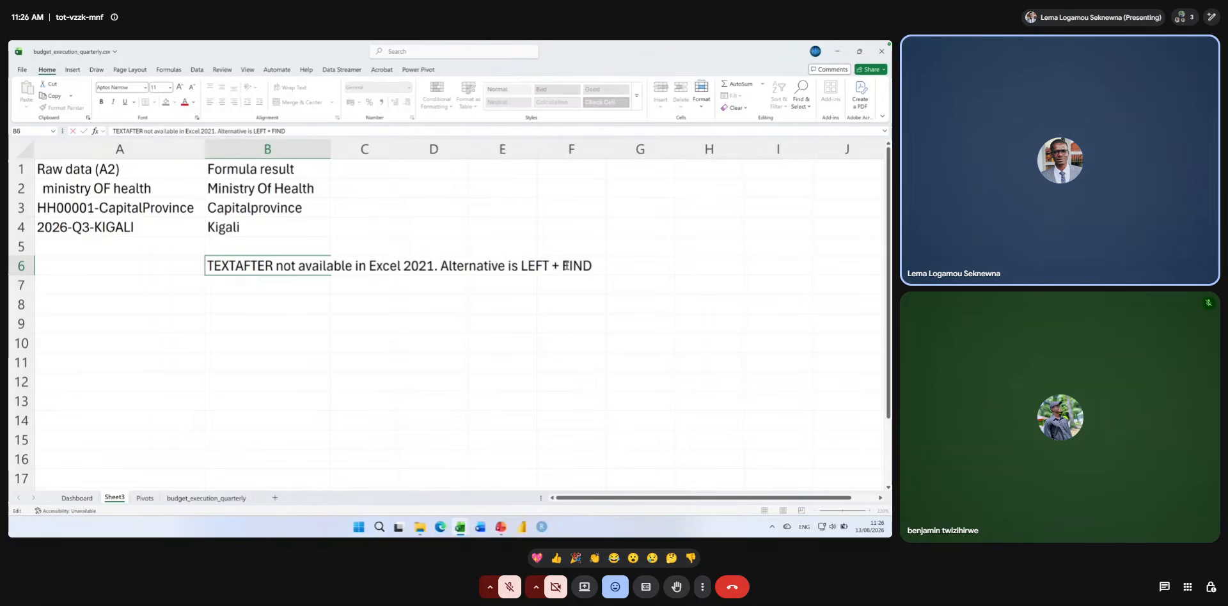
key(Return)
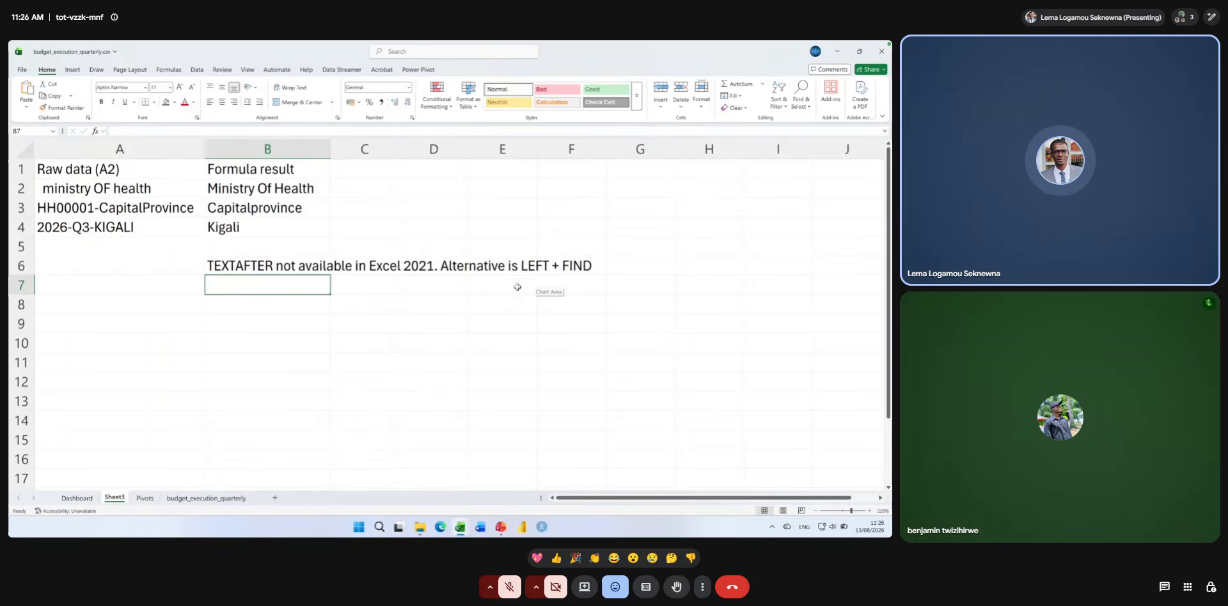
Enter a FIND formula in B8 that locates "-" within A3.
click(287, 307)
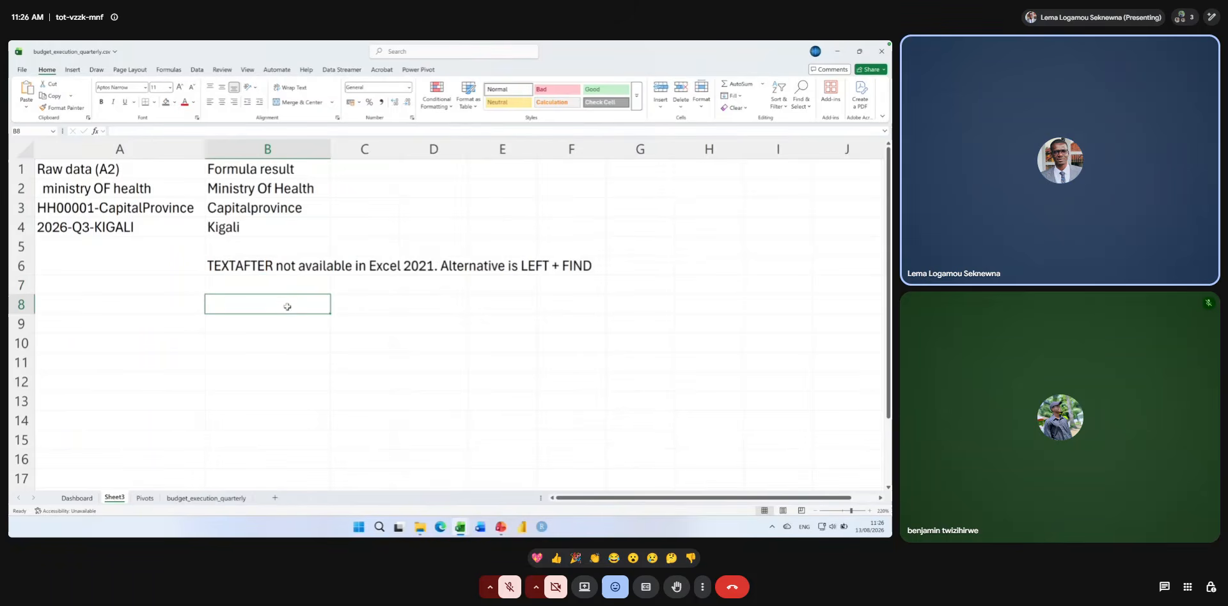
text(=find)
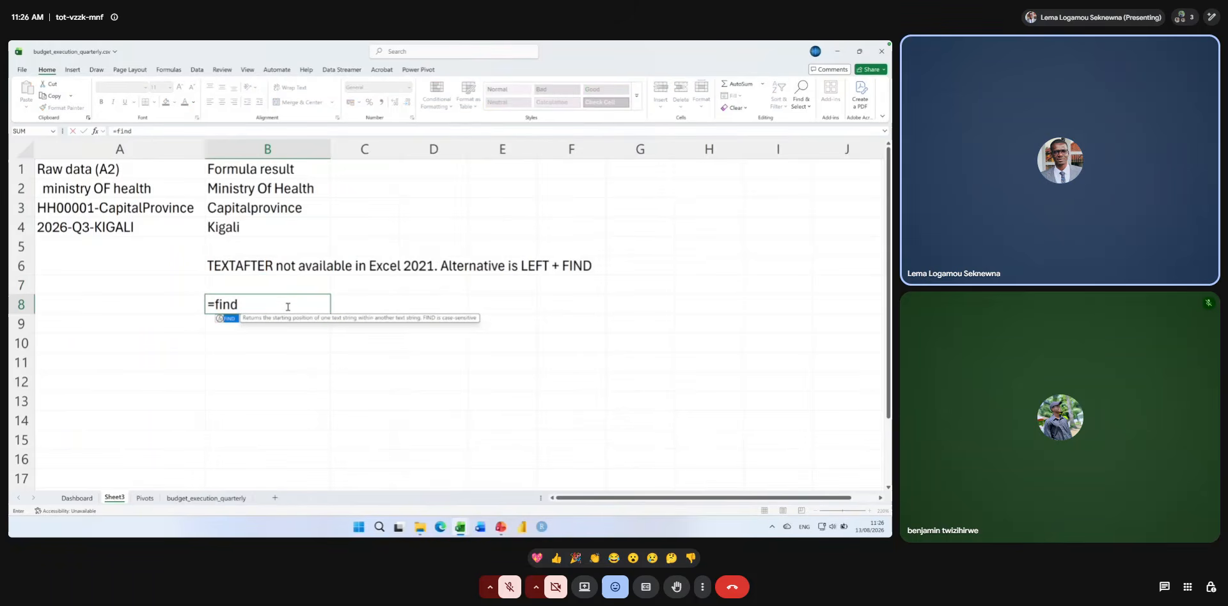
text(("-)
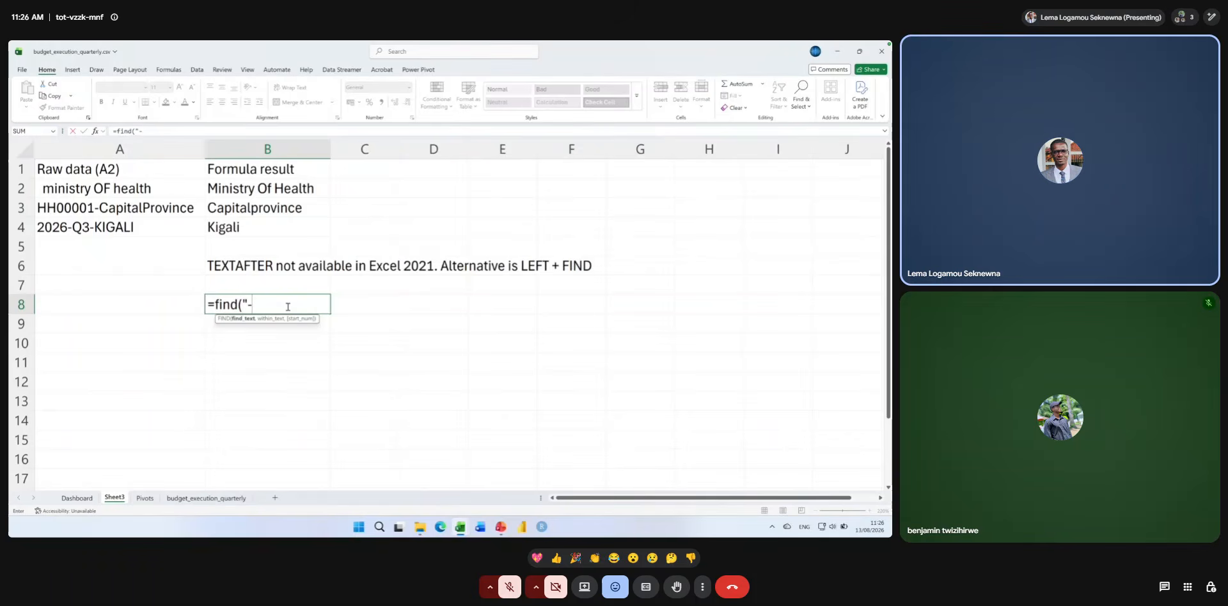
text(",)
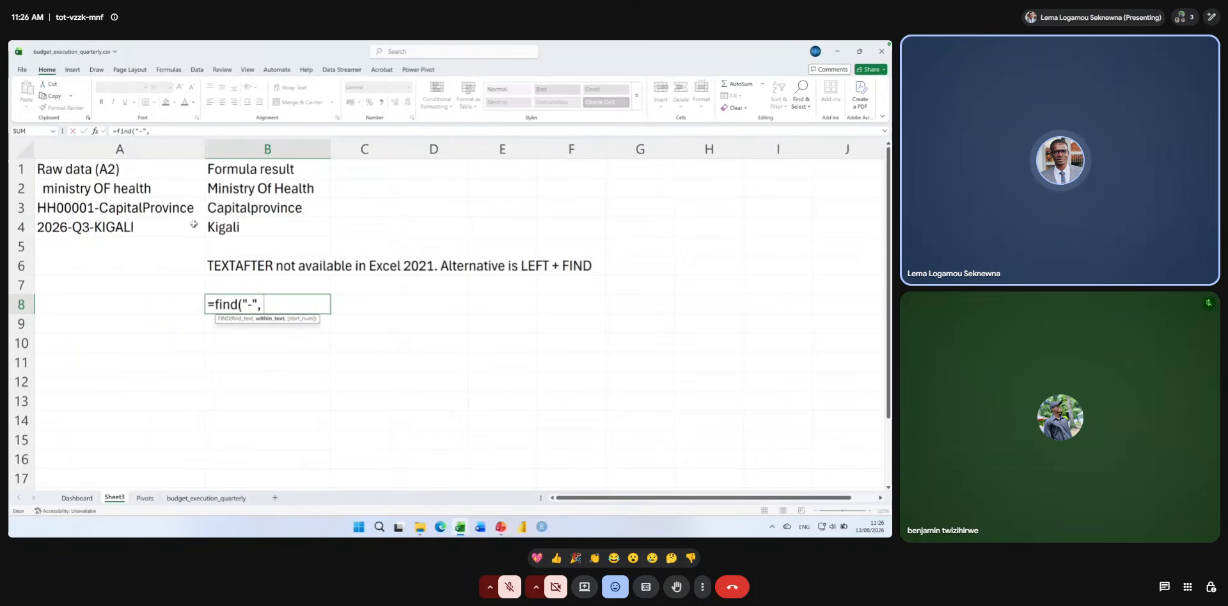
click(175, 212)
text())
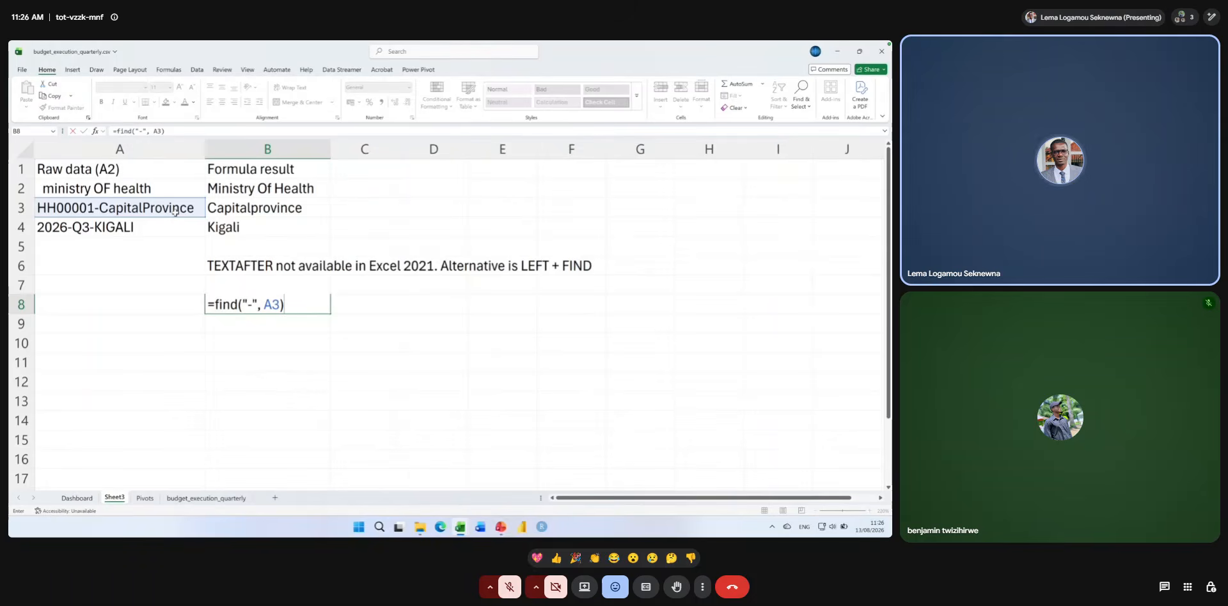
key(Return)
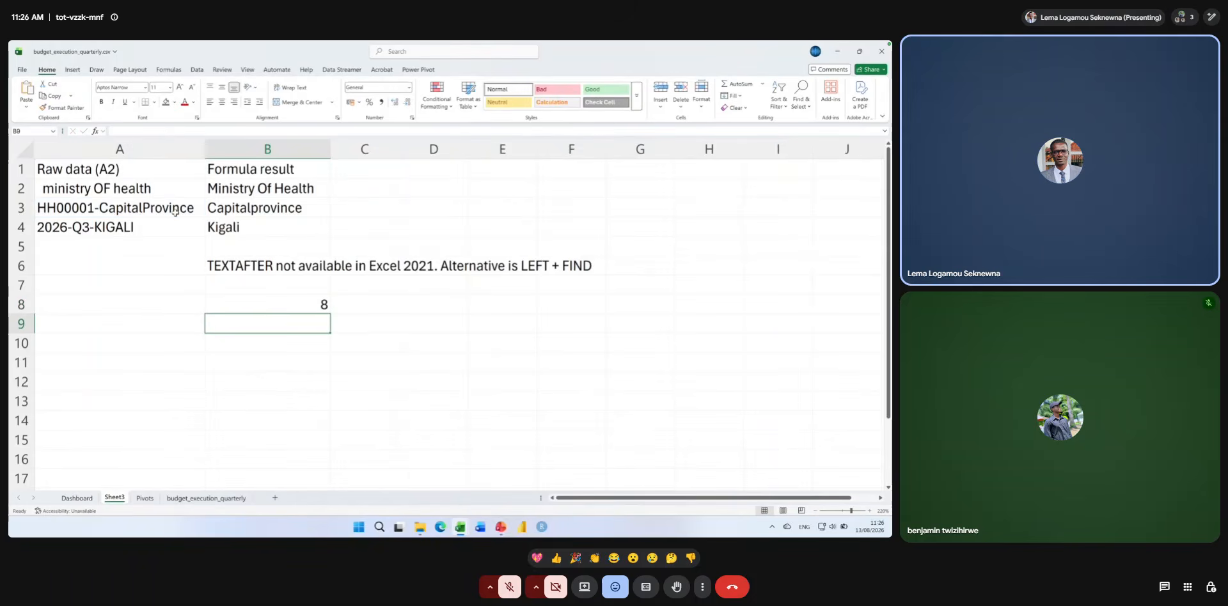
double_click(245, 307)
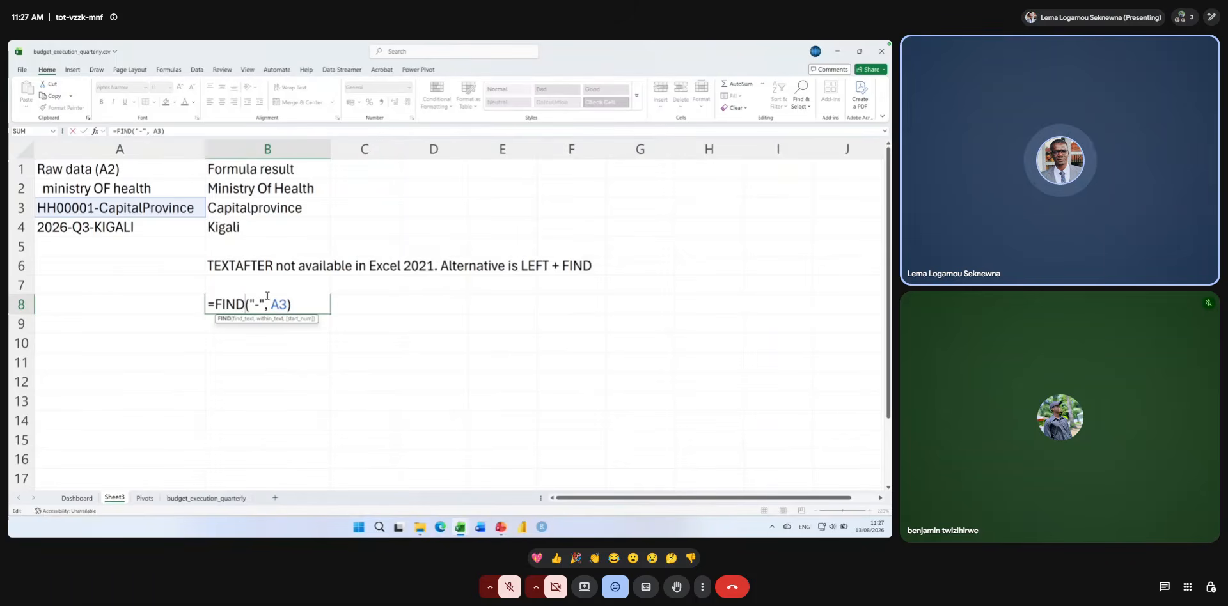
key(Return)
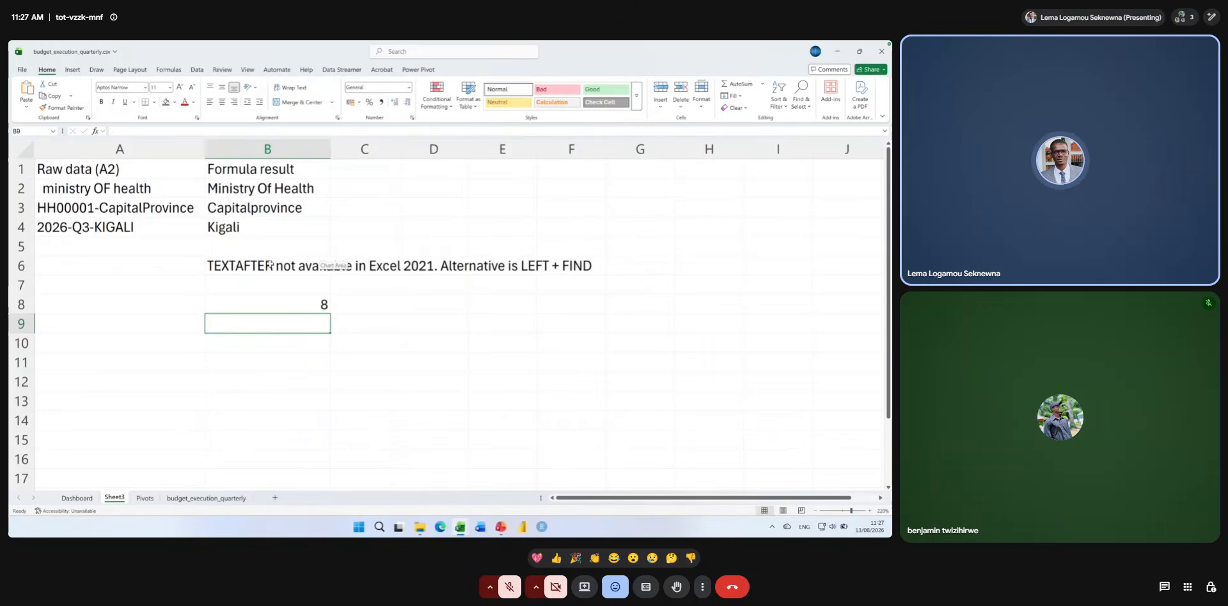
Replace "LEFT" with "RIGHT" in the B6 note about the Excel 2021 alternative.
double_click(270, 262)
double_click(532, 268)
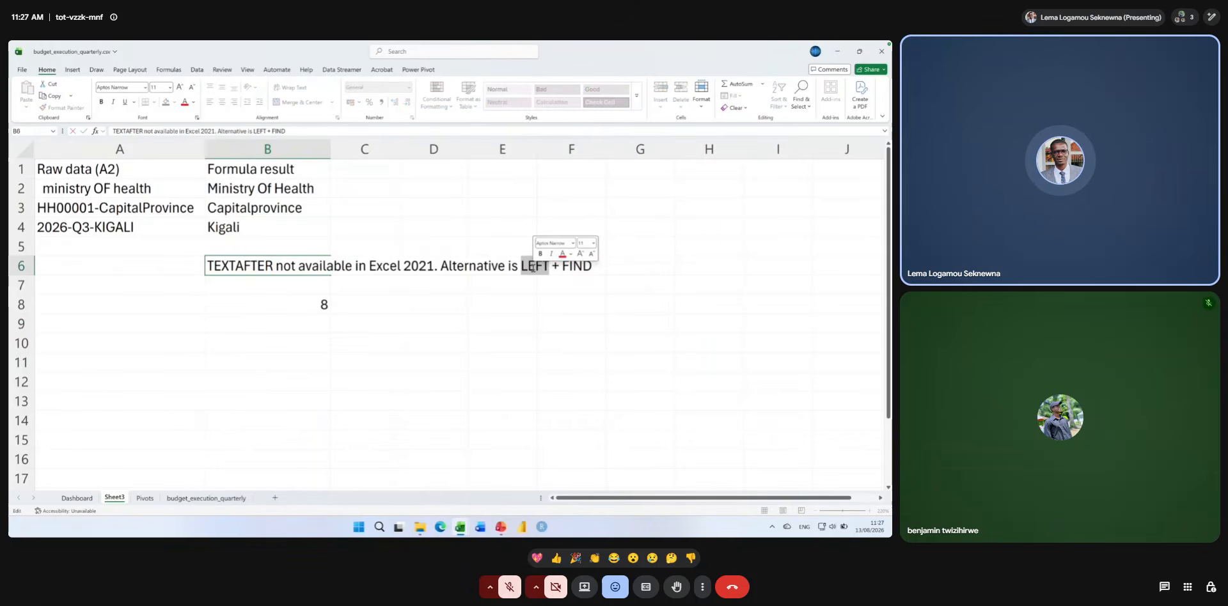
text(RIGHT)
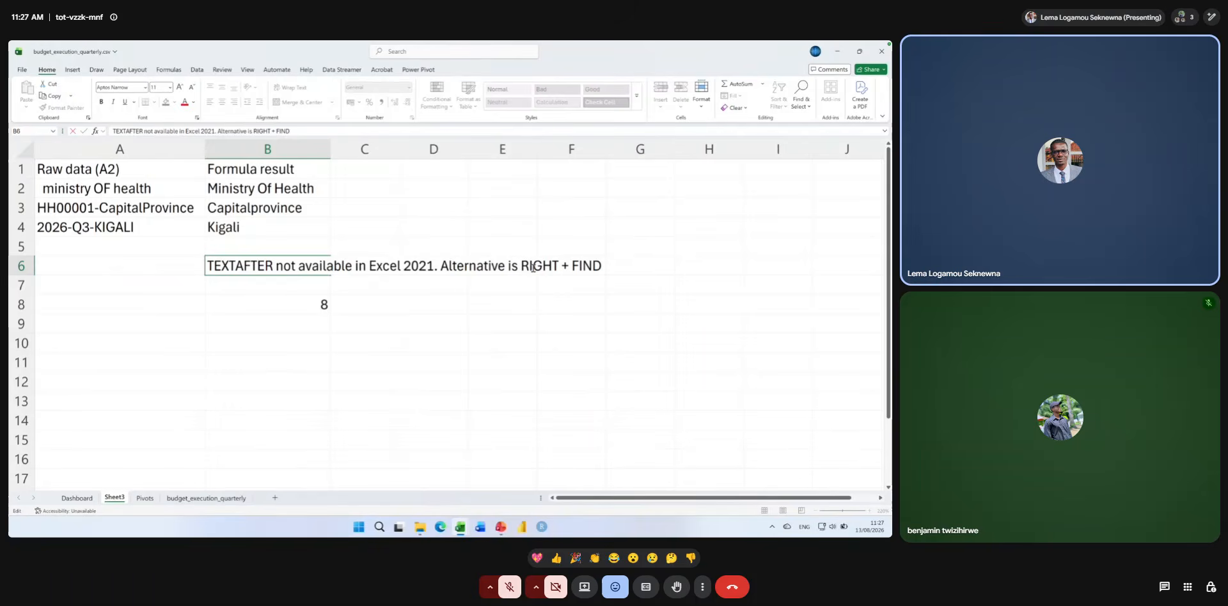
key(Return)
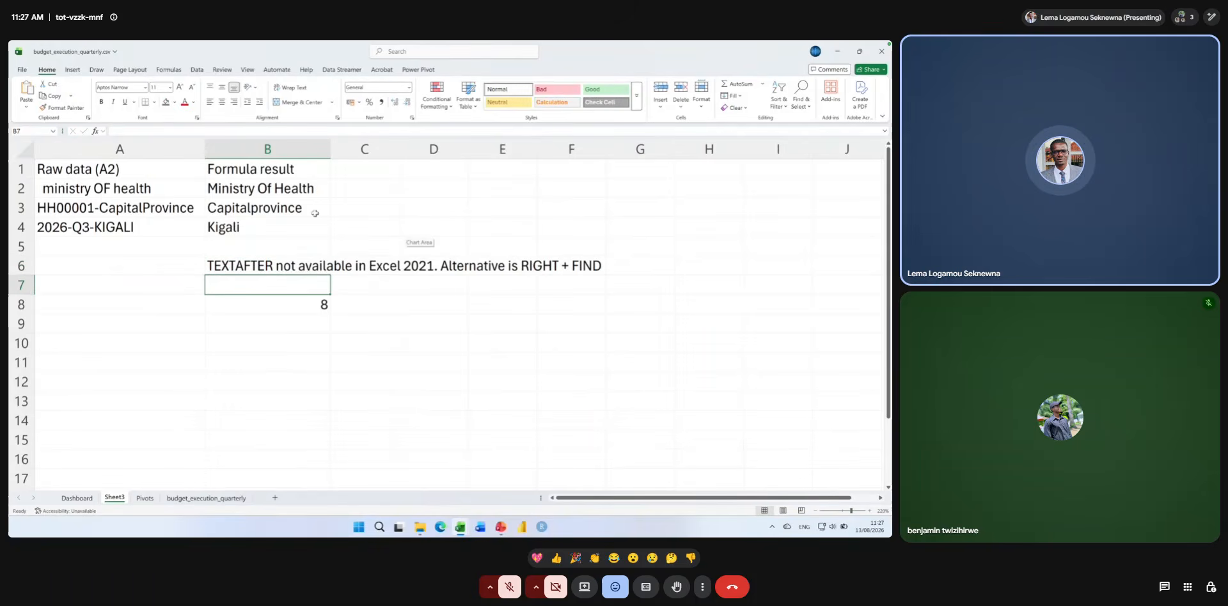
Examine the raw text in A4, the nested PROPER formula in B2 and the FIND formula in B8.
click(161, 227)
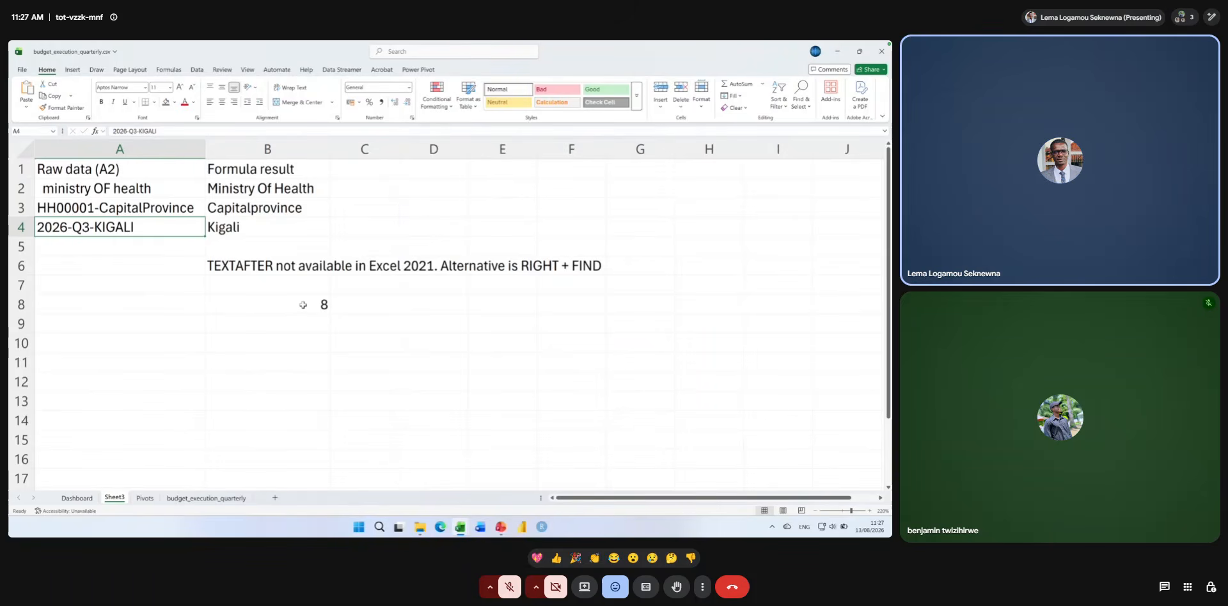
double_click(258, 188)
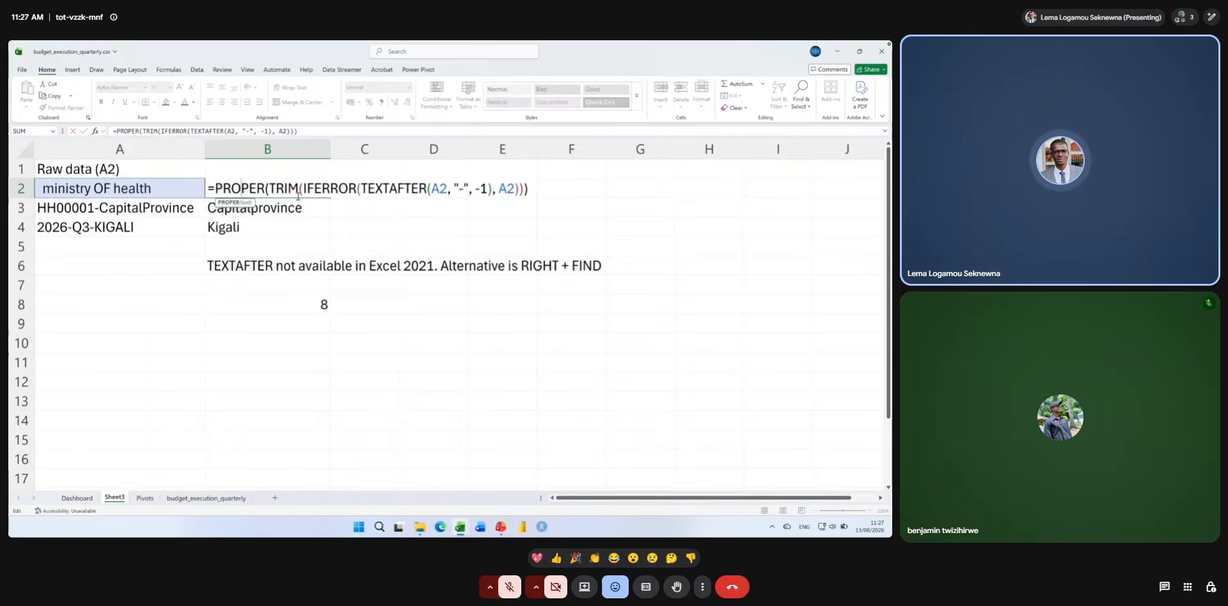
key(Return)
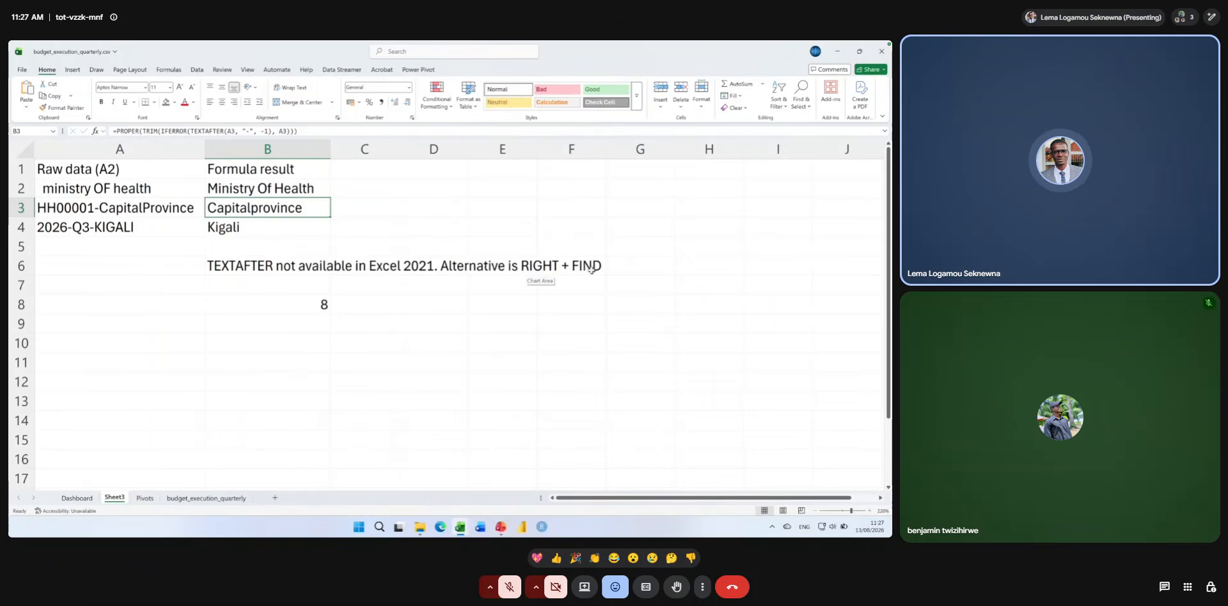
double_click(239, 306)
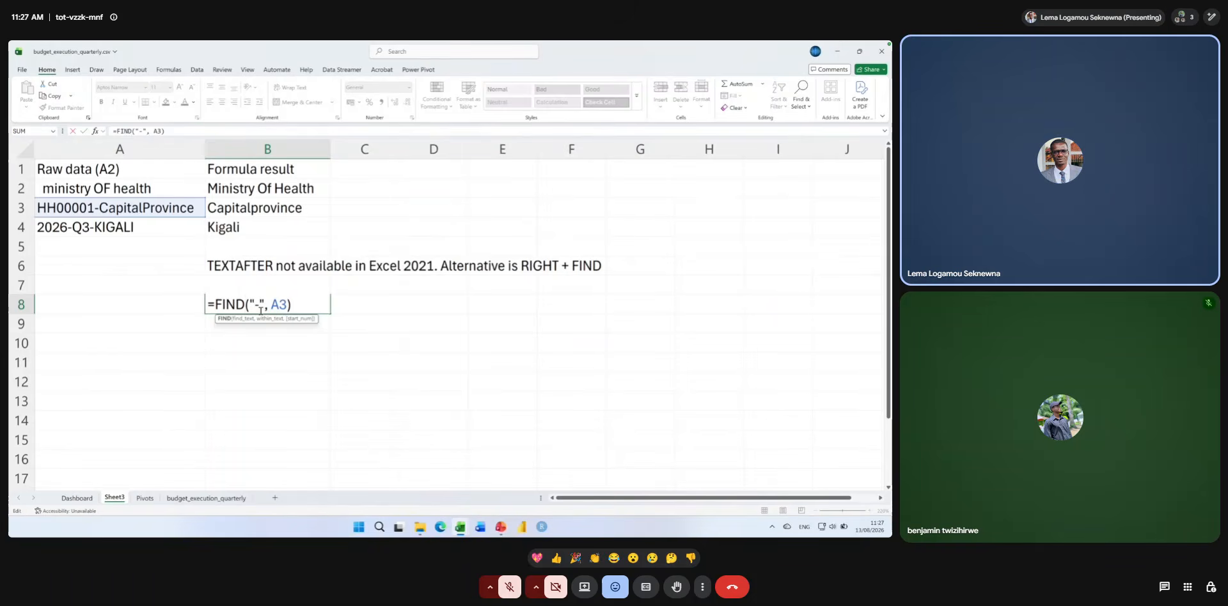
key(Return)
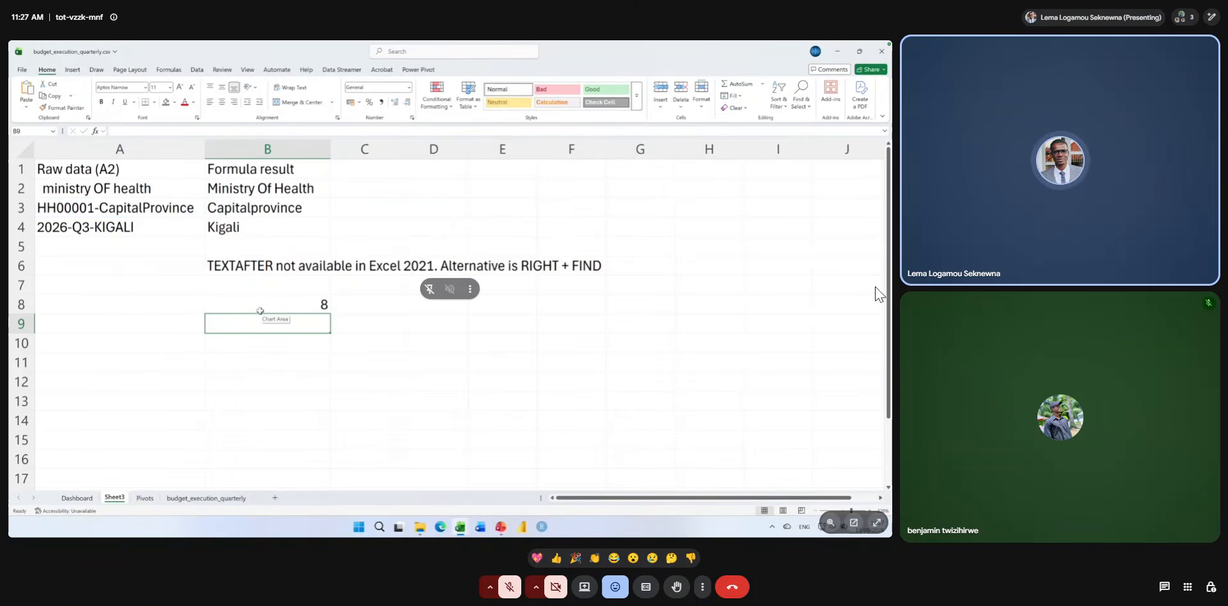
click(876, 523)
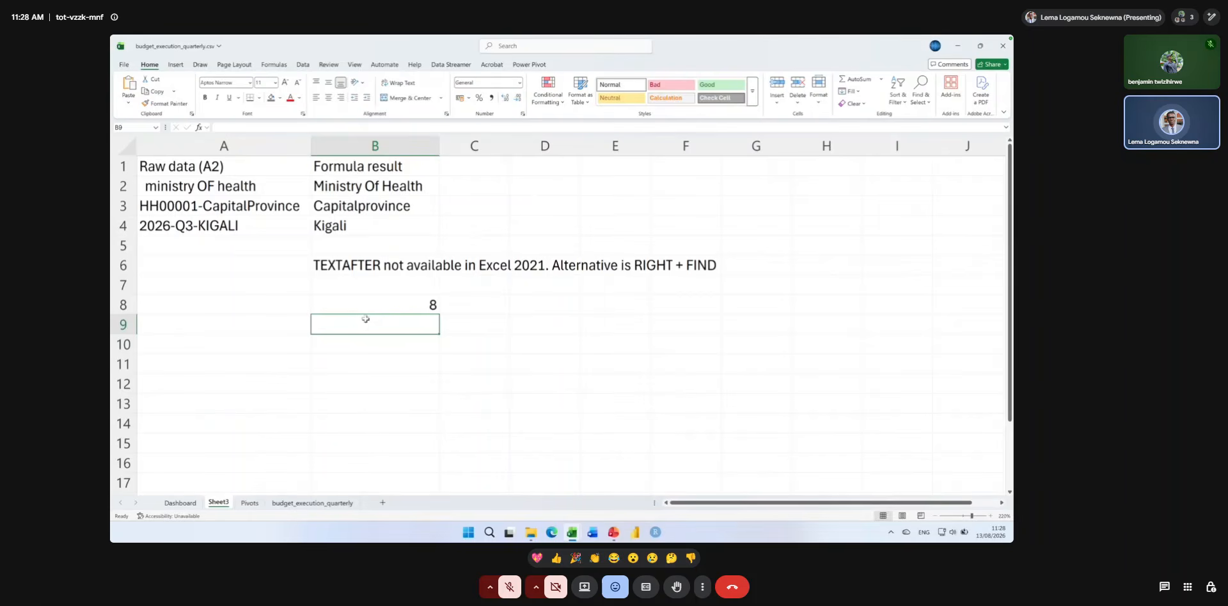
Enter a RIGHT formula in B9 on A3, using FIND("-", A3) as the number of characters.
text(=)
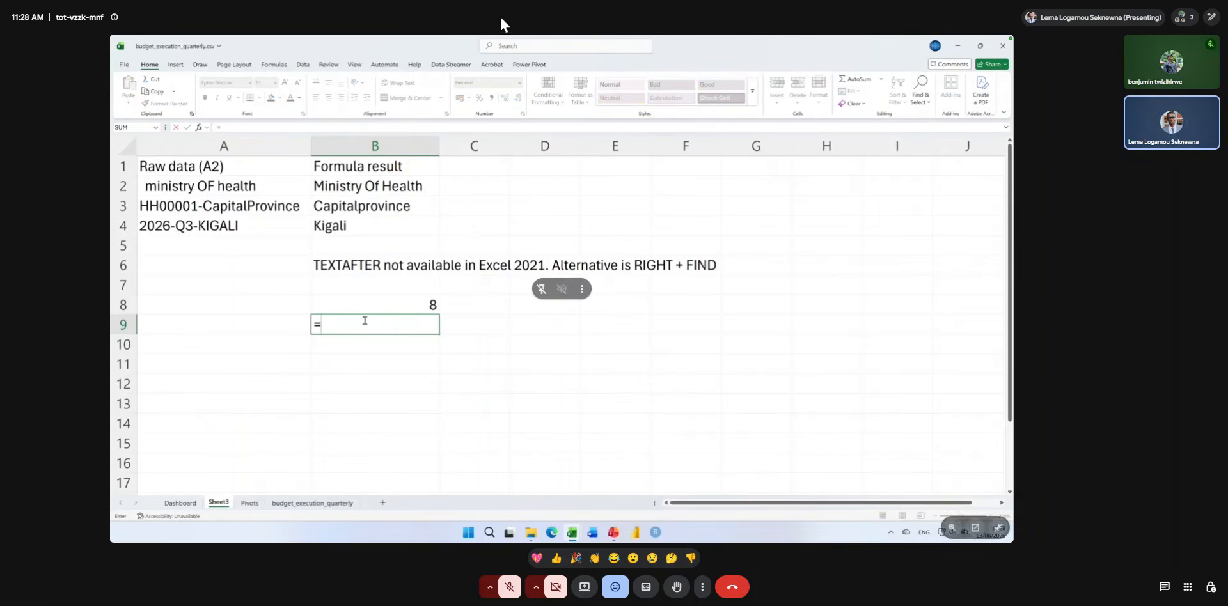
text(right()
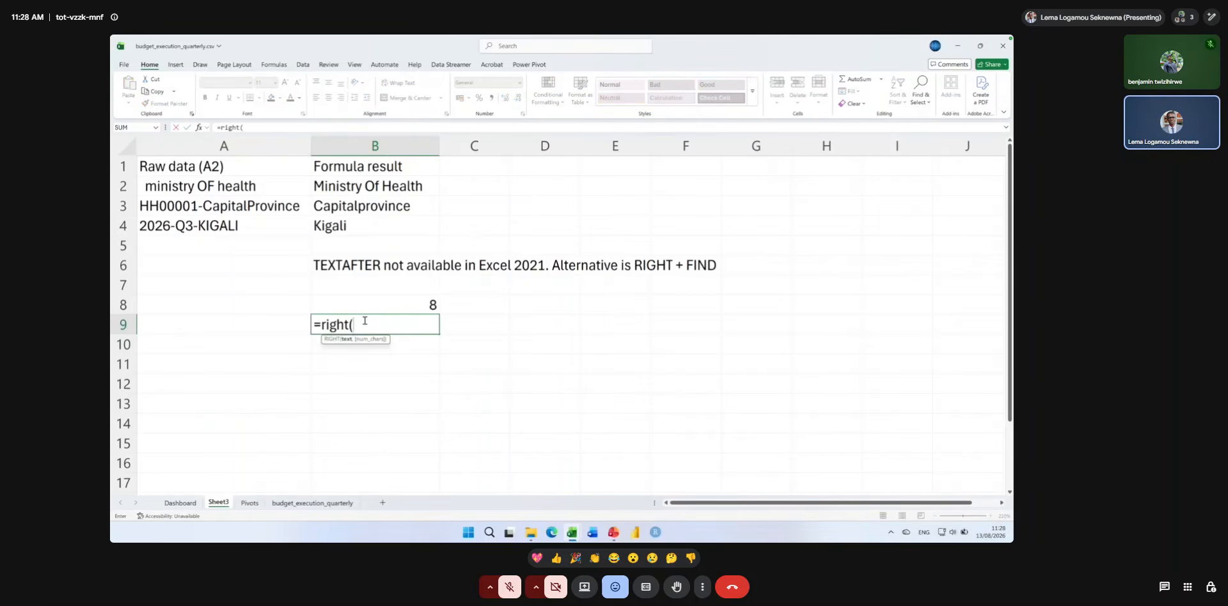
click(236, 207)
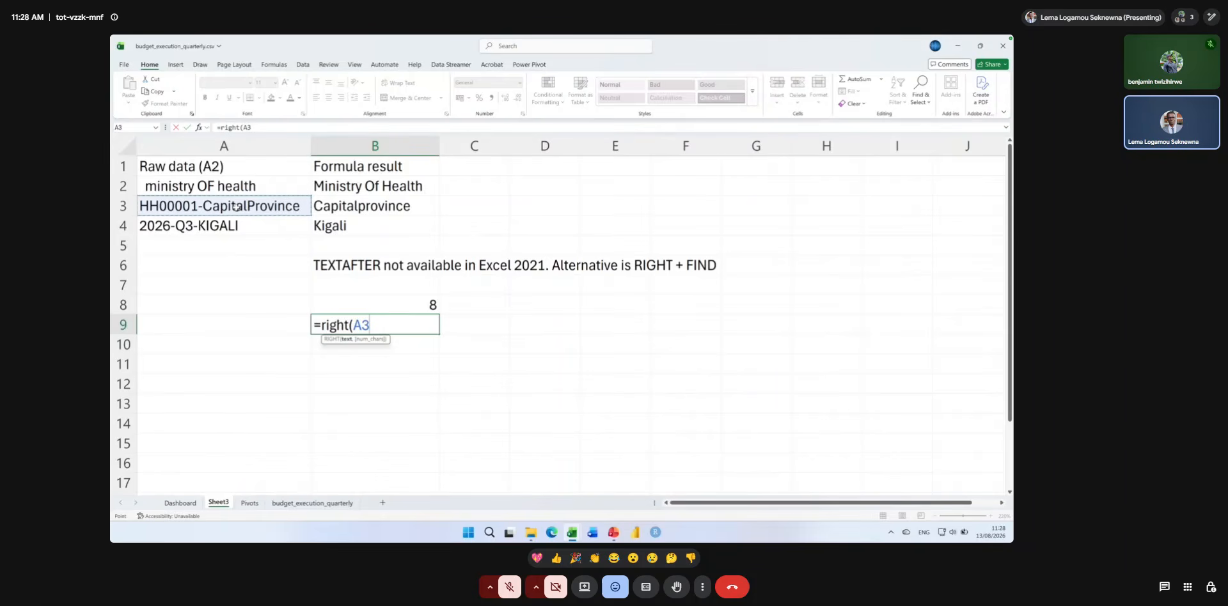
text(,)
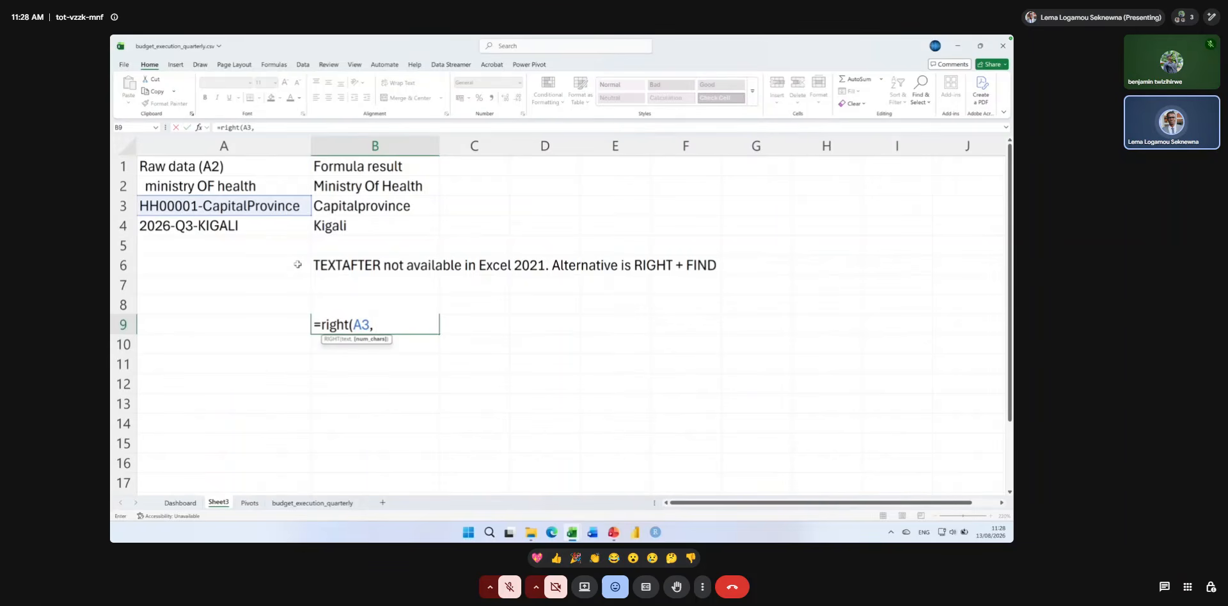
text( find()
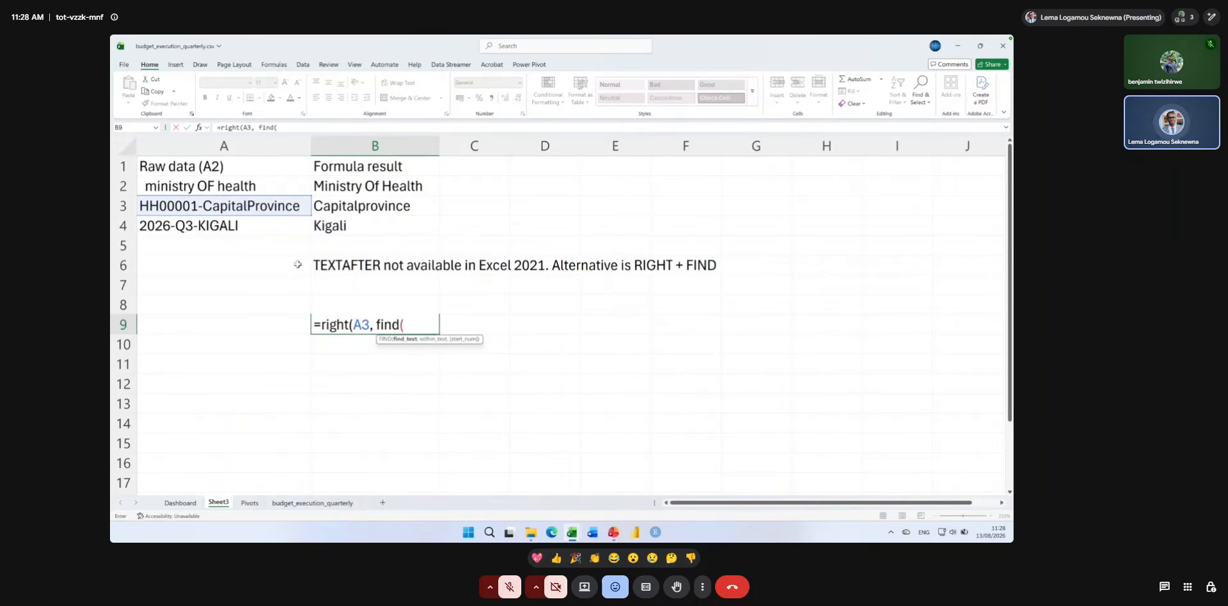
text("-",)
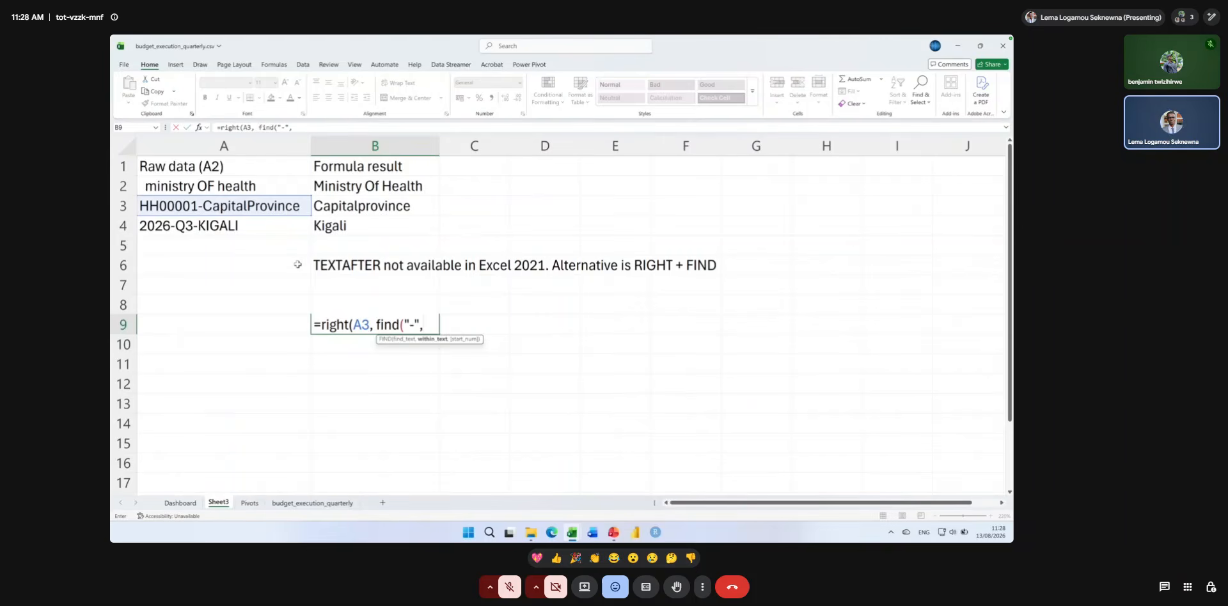
click(231, 205)
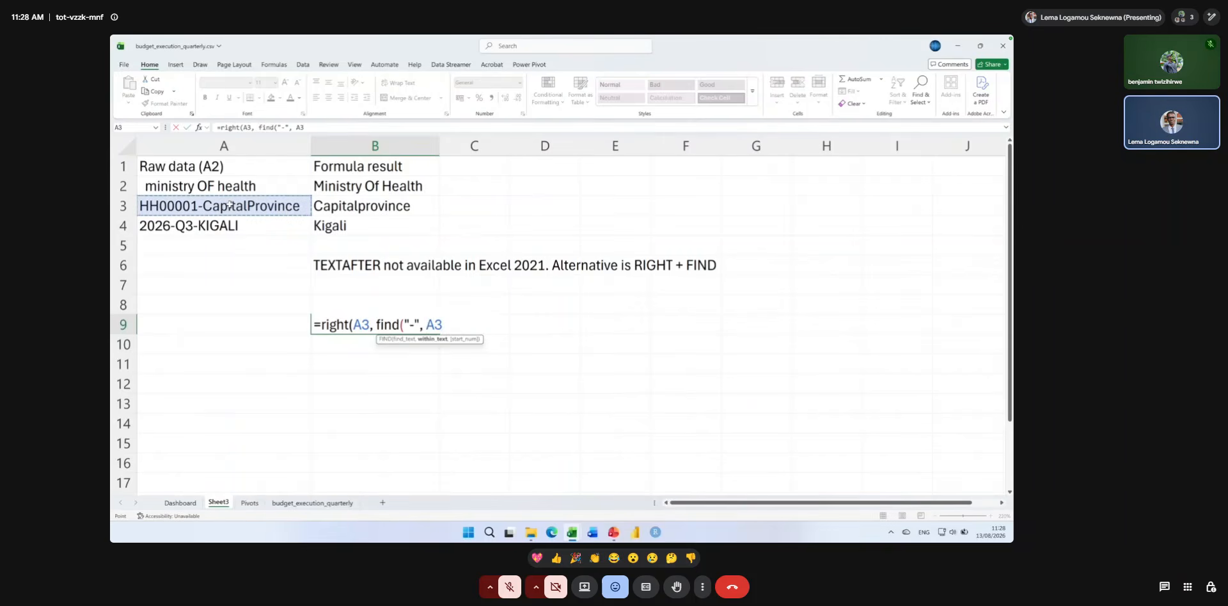
text()))
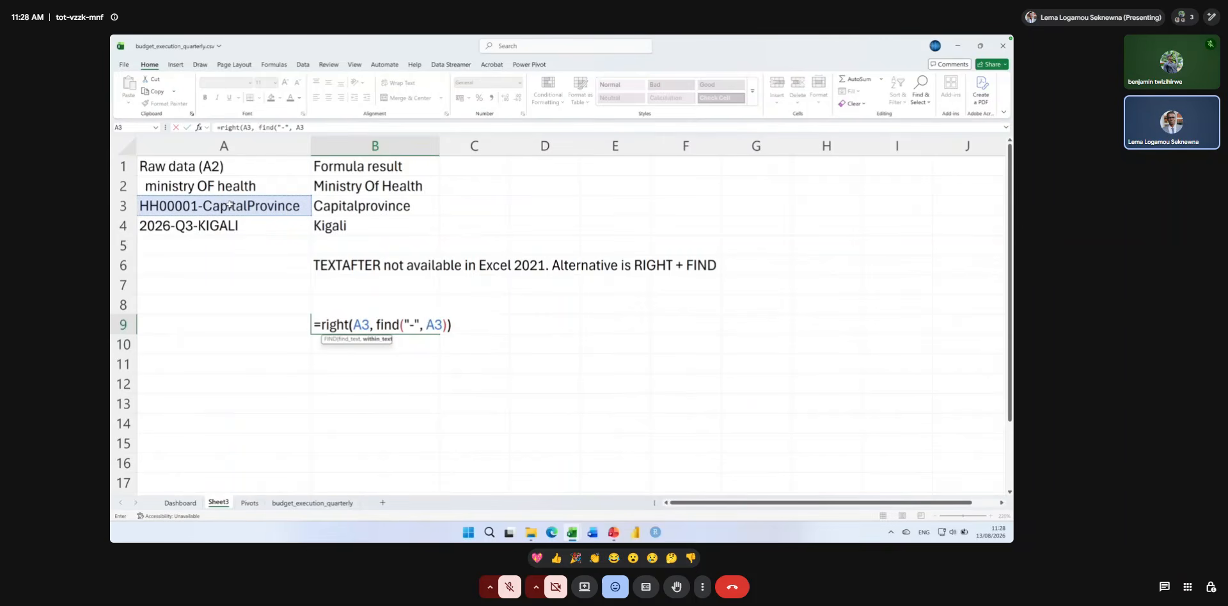
key(Return)
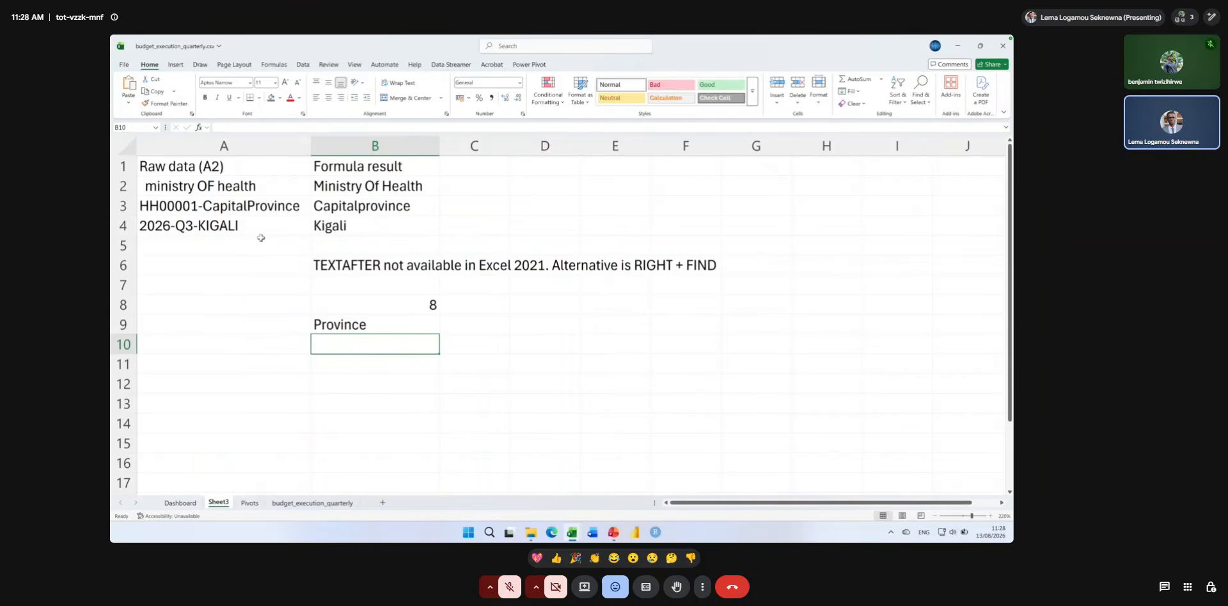
Change the character count in B9's RIGHT formula to LEN(A3) - FIND("-", A3).
double_click(343, 326)
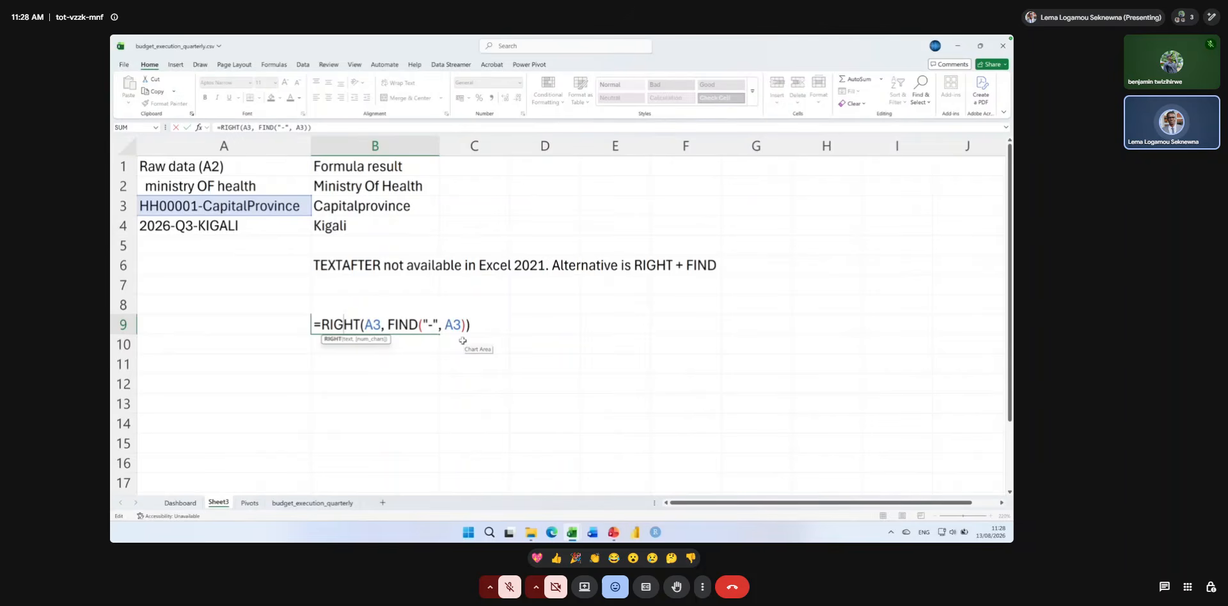
click(388, 324)
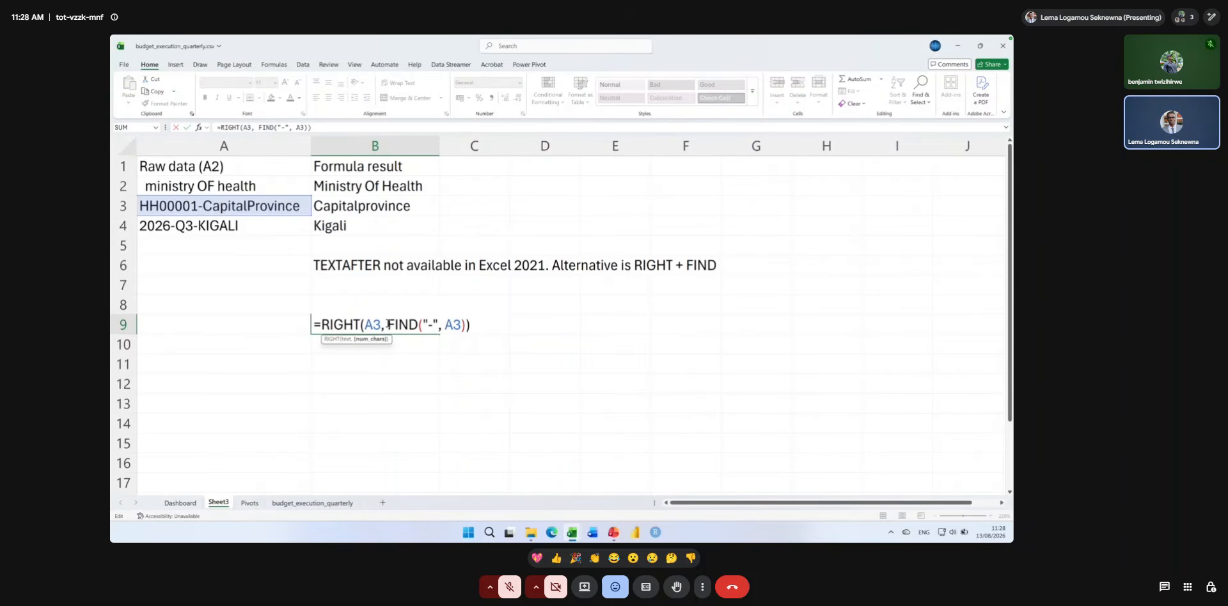
text(leng=)
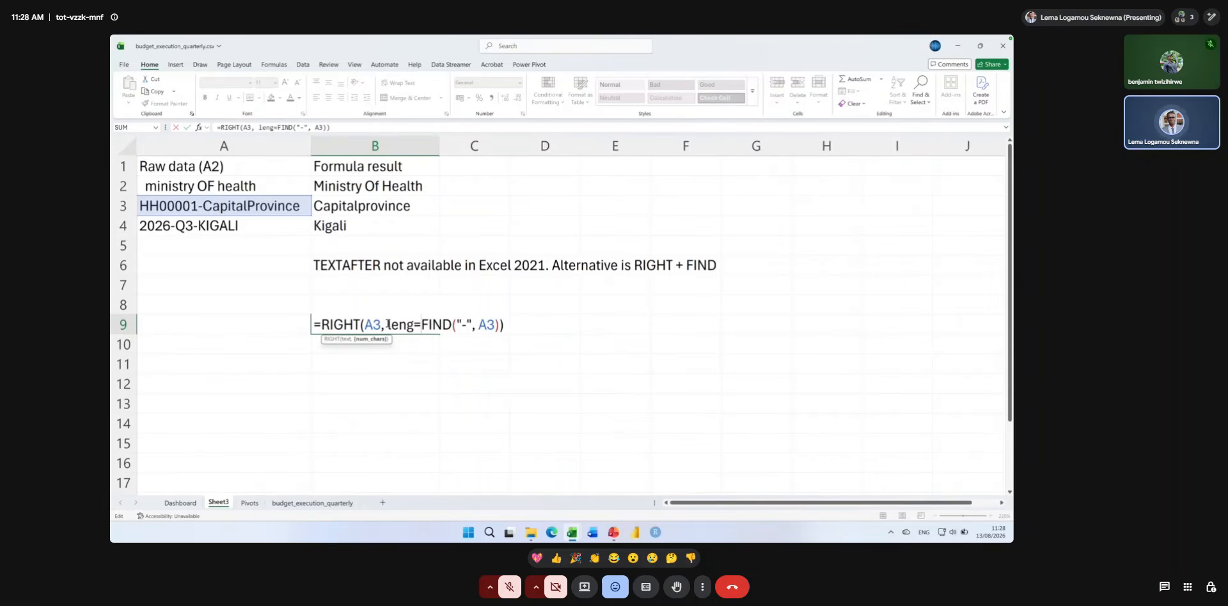
key(BackSpace)
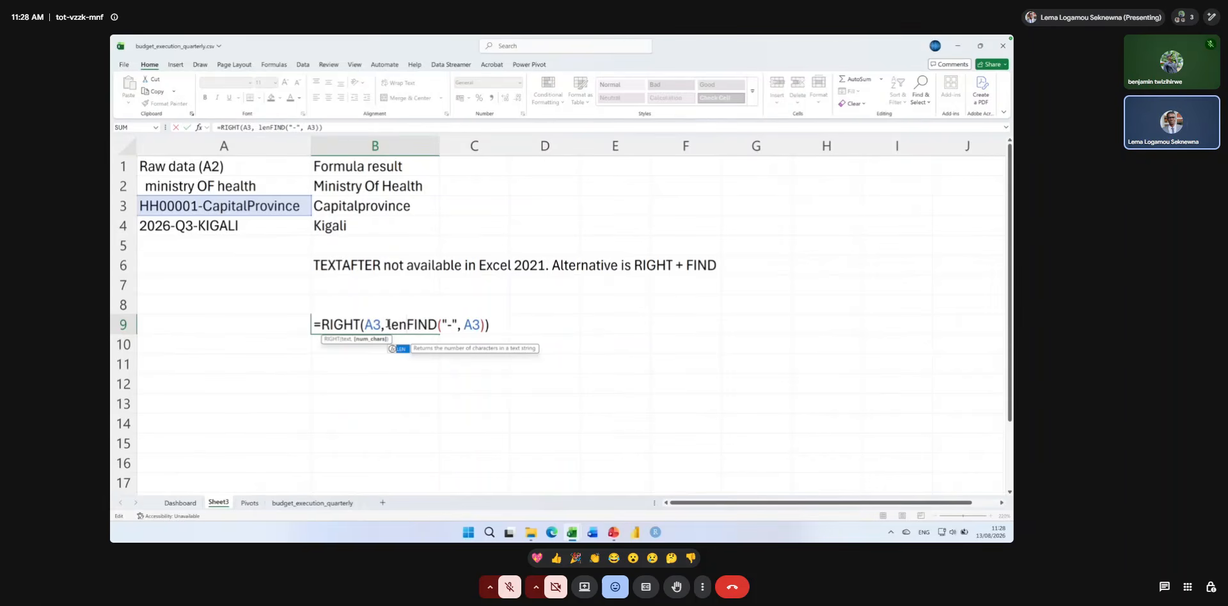
text(() -)
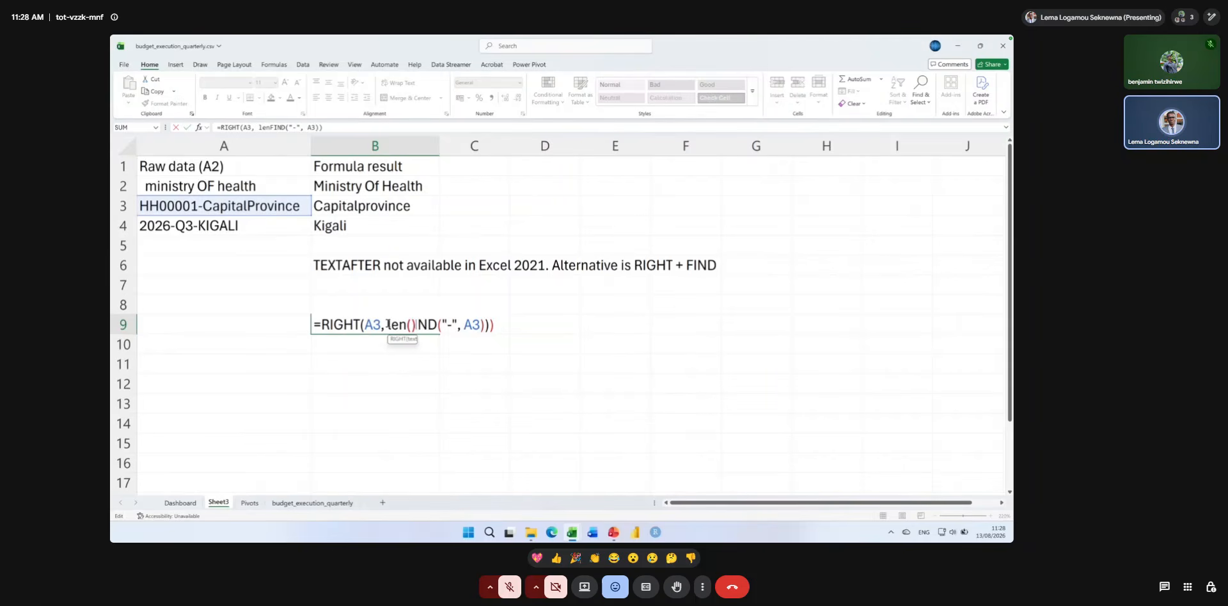
key(Left)
key(Left)
key(Left)
key(Left)
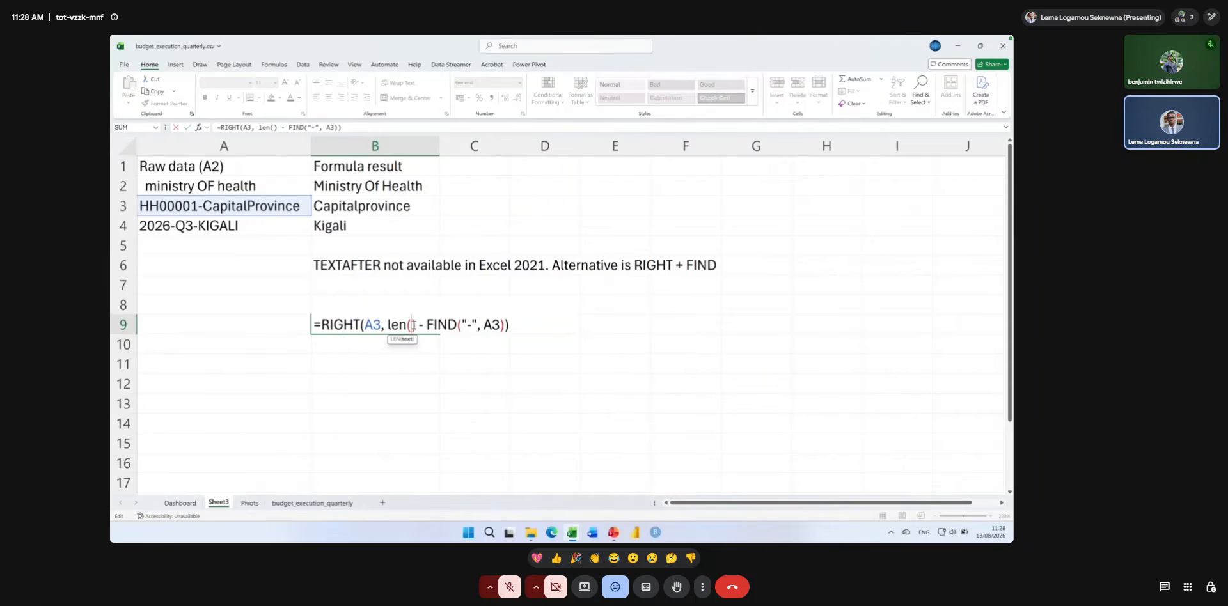
click(233, 208)
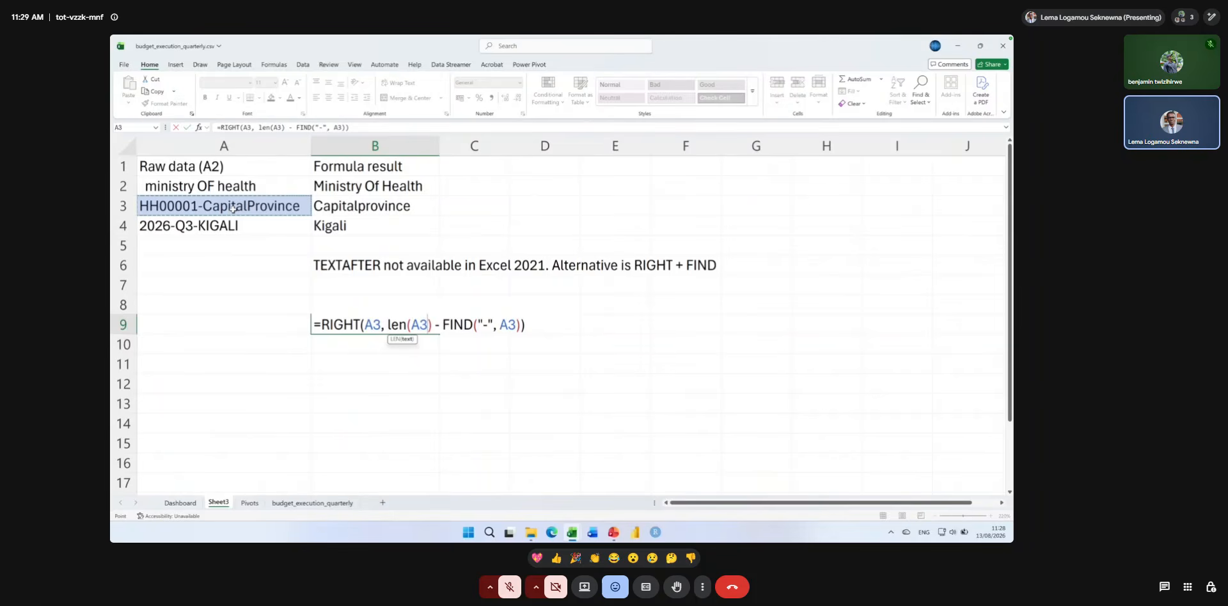
key(Return)
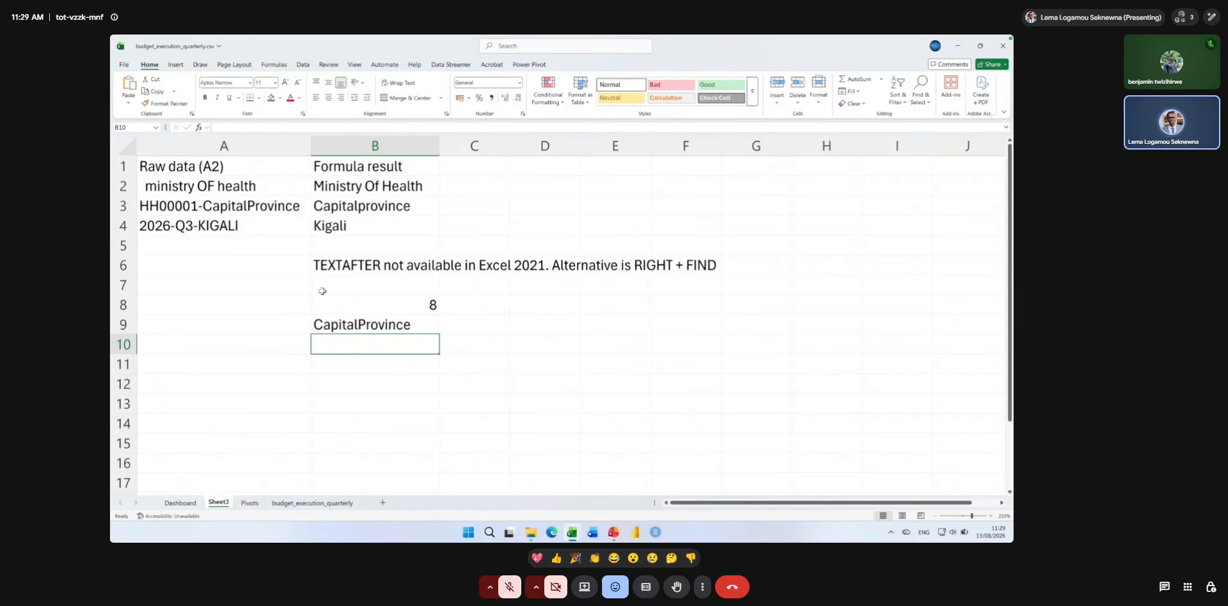
double_click(361, 325)
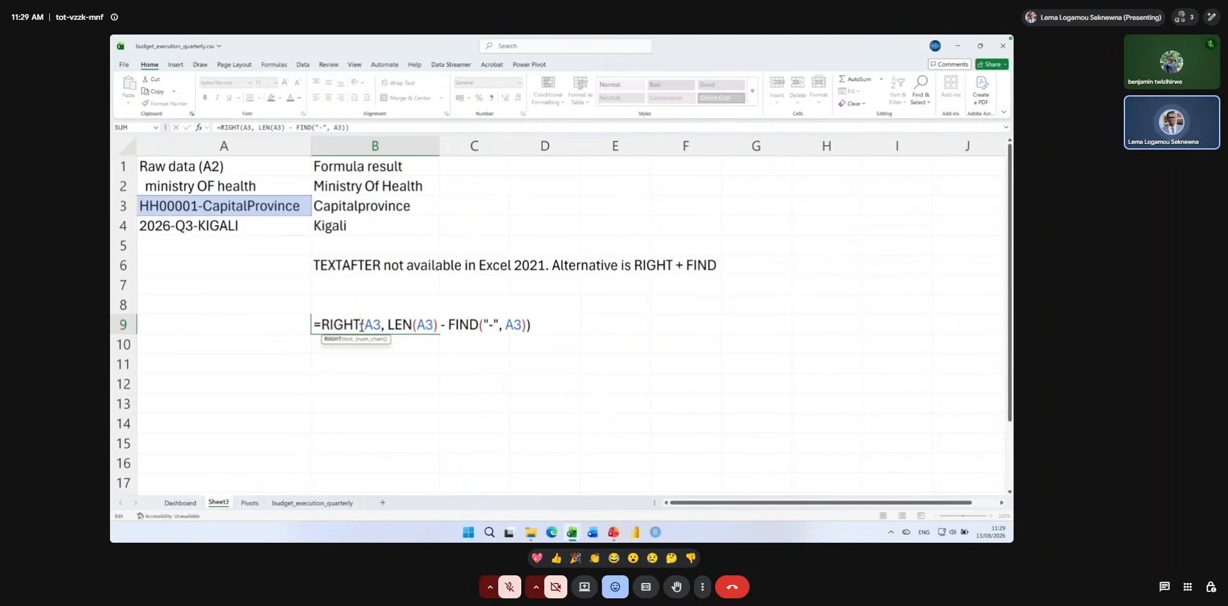
key(Return)
click(357, 327)
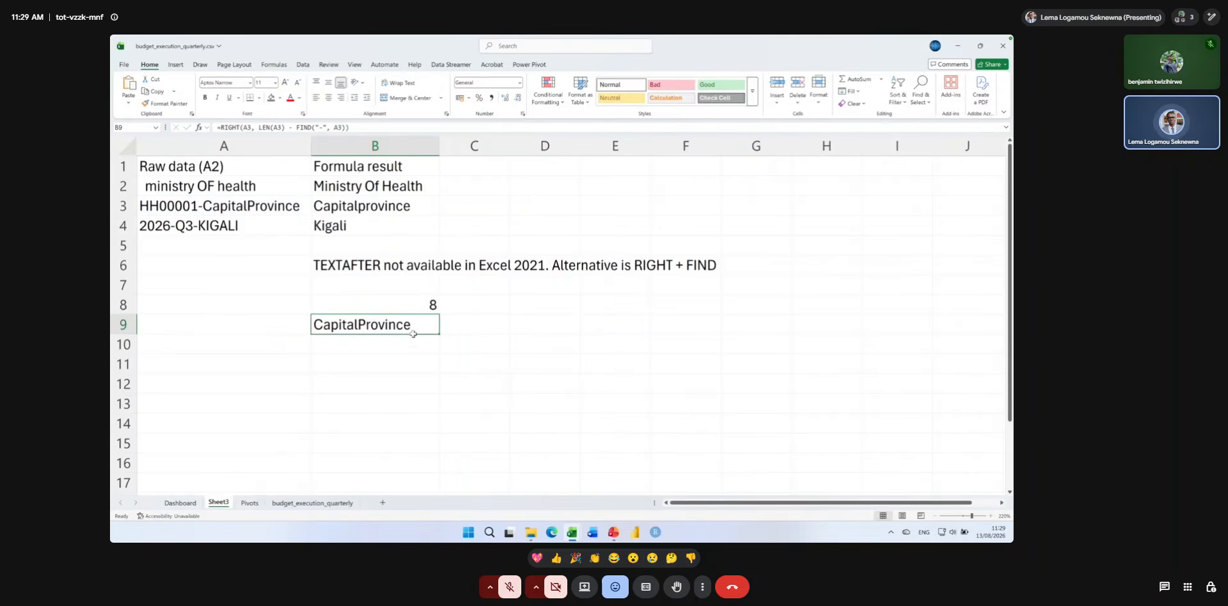
Copy the RIGHT formula in B9 down to B10.
drag(438, 347, 438, 350)
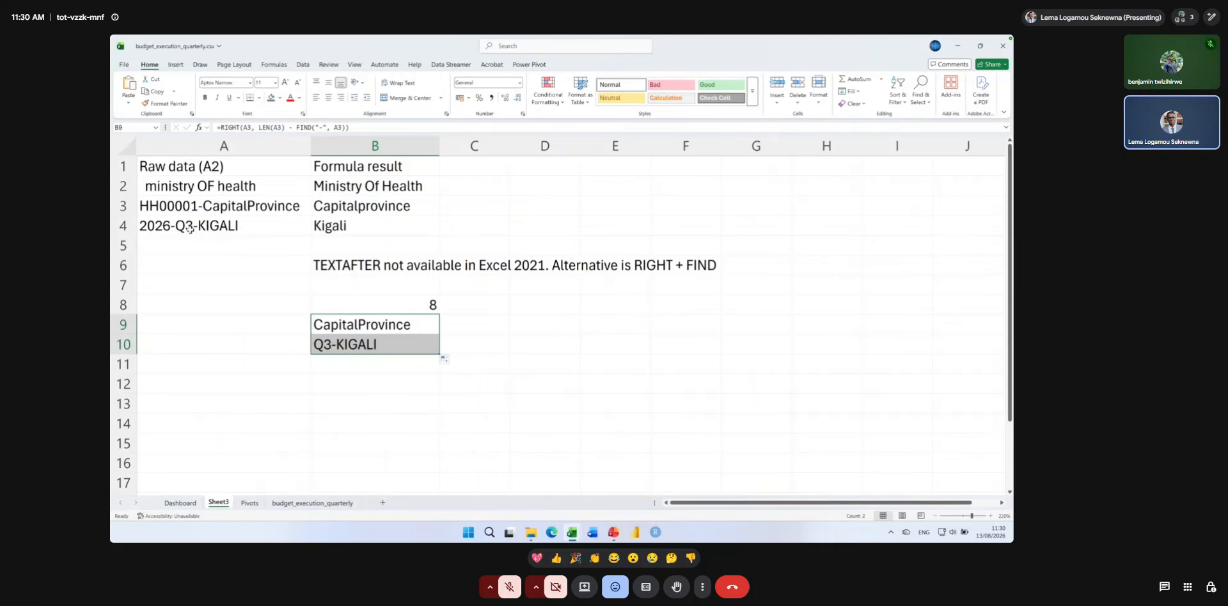
Try adding -1 as the start number argument of FIND in B9's formula.
double_click(341, 322)
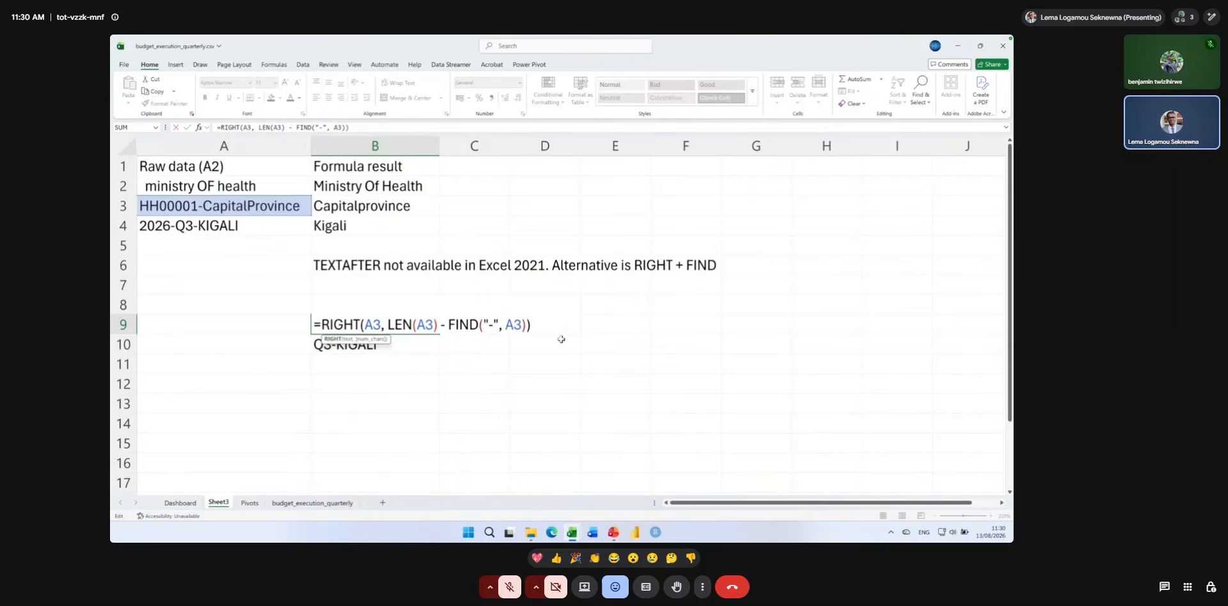
click(520, 324)
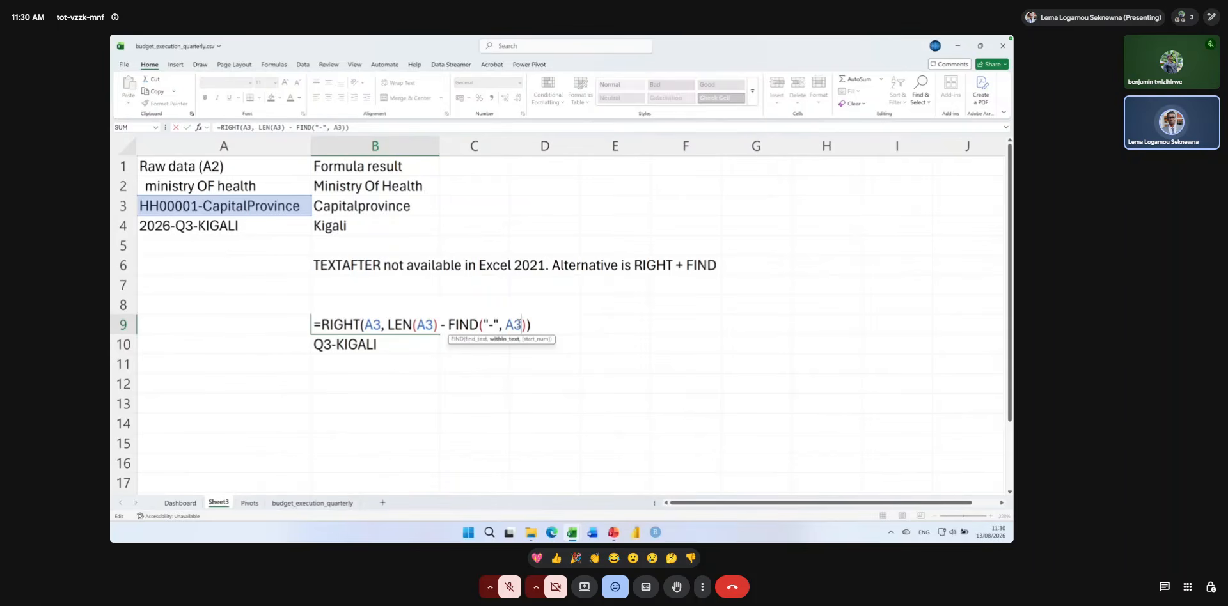
text(, -1)
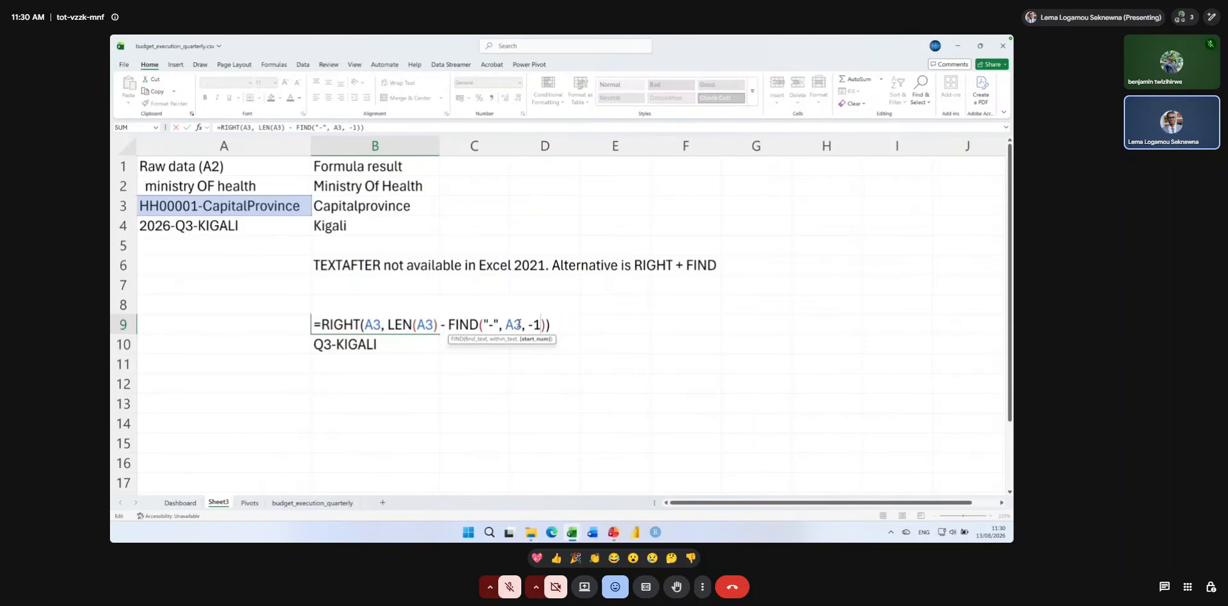
key(Return)
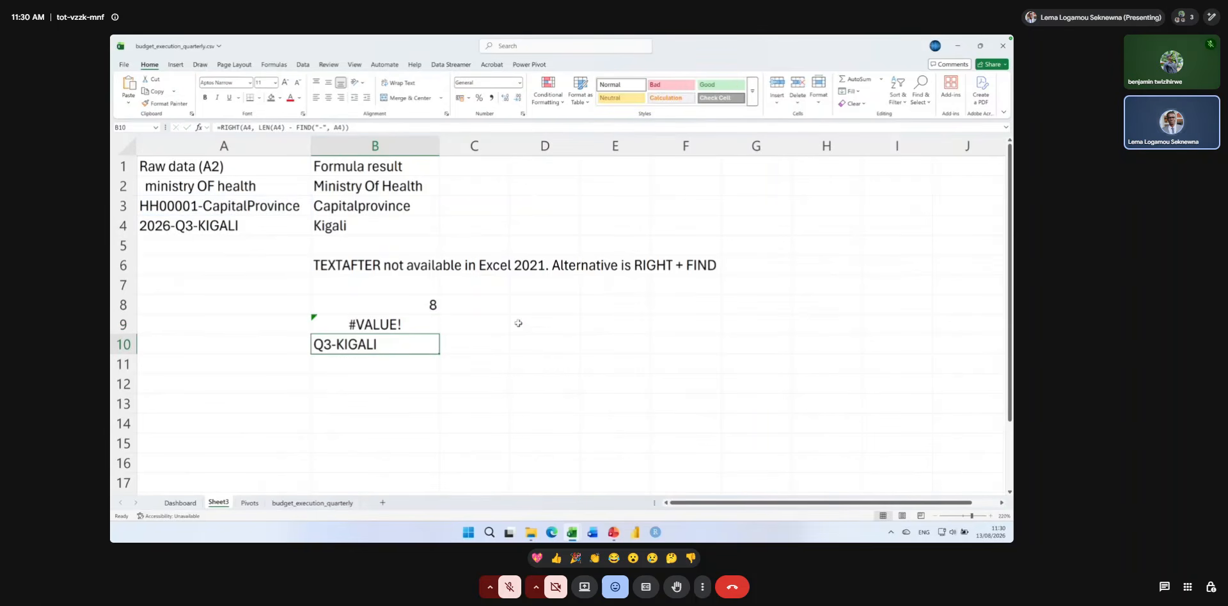
Remove the -1 start number argument from FIND in B9's formula.
double_click(438, 331)
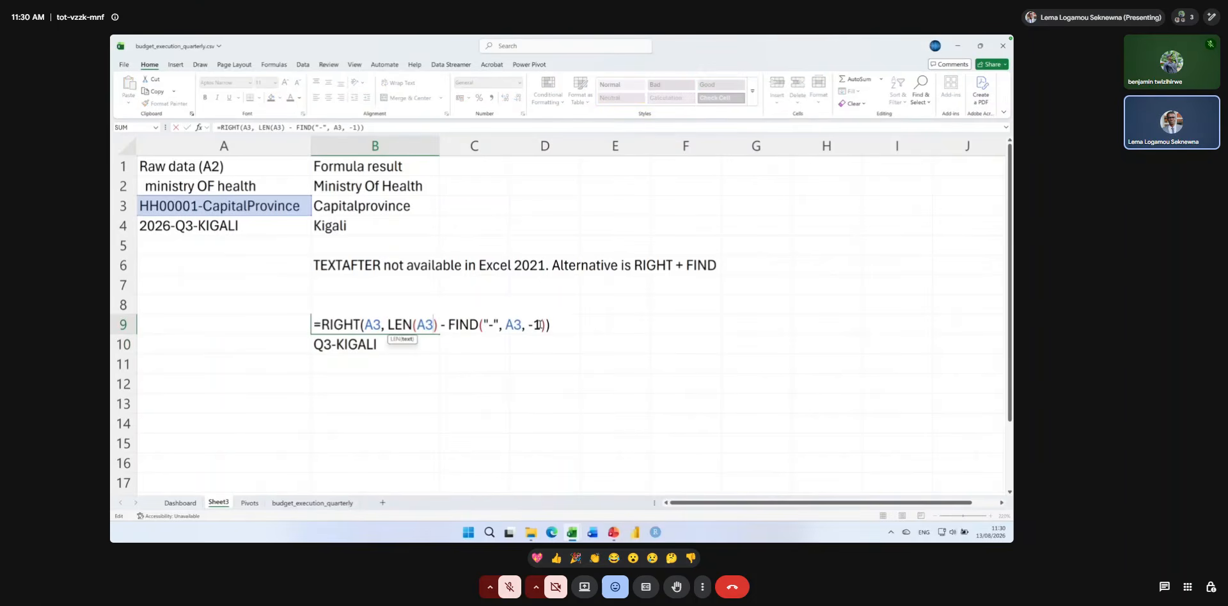
click(539, 325)
key(BackSpace)
key(BackSpace)
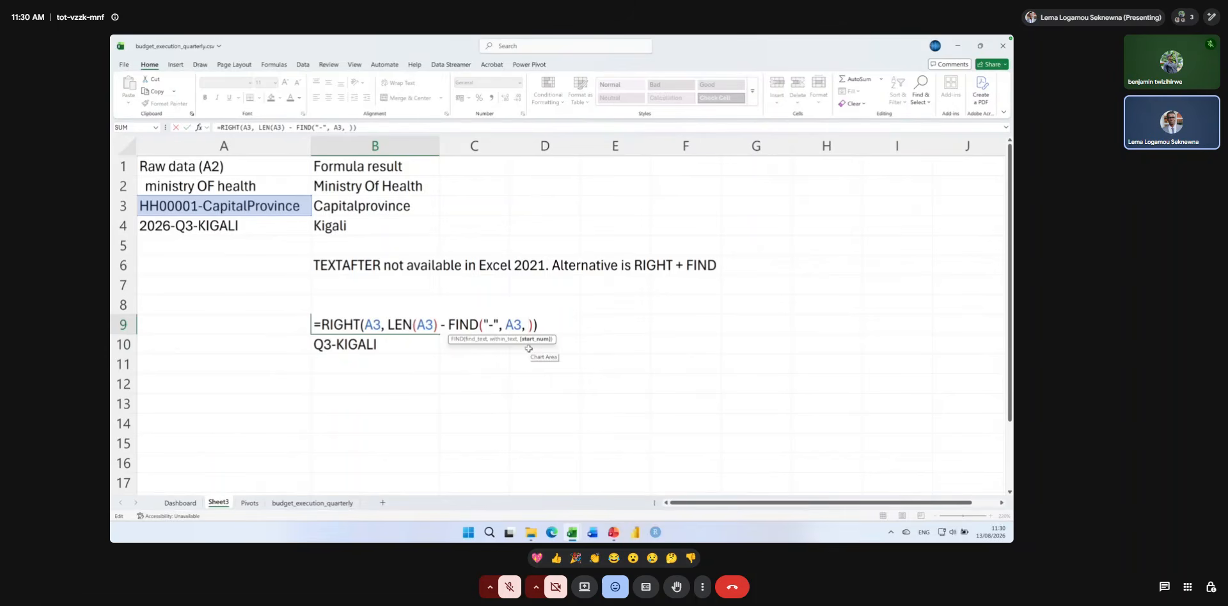
key(BackSpace)
key(BackSpace)
key(Return)
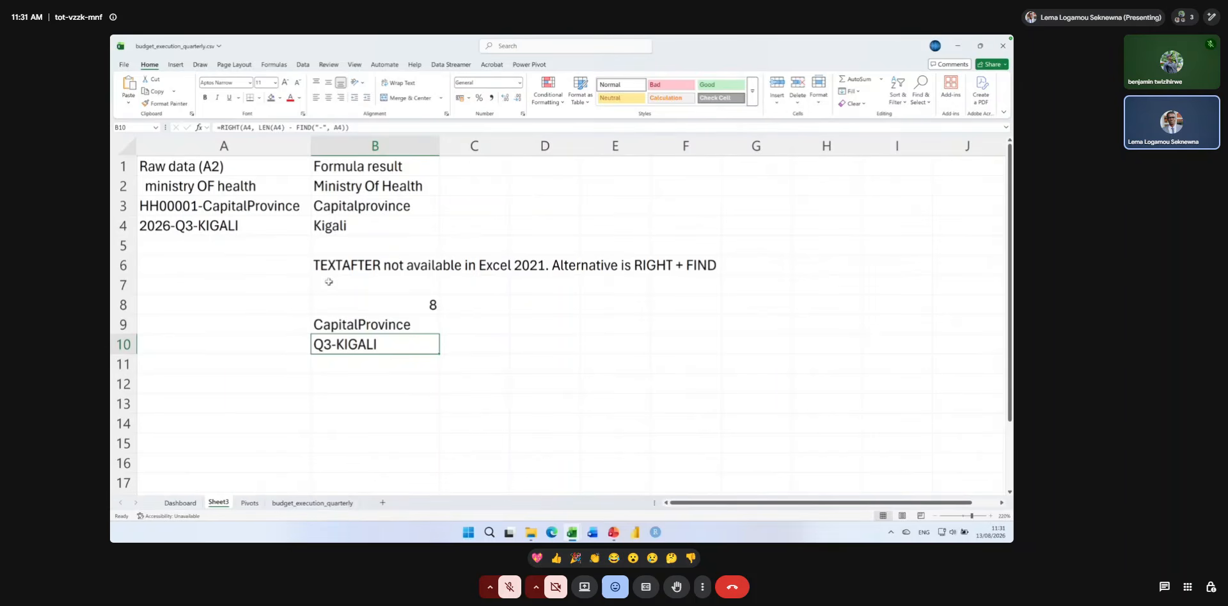
Examine the RIGHT, LEN and FIND formulas in B9 and B10 alongside the raw data in column A.
key(Up)
key(F2)
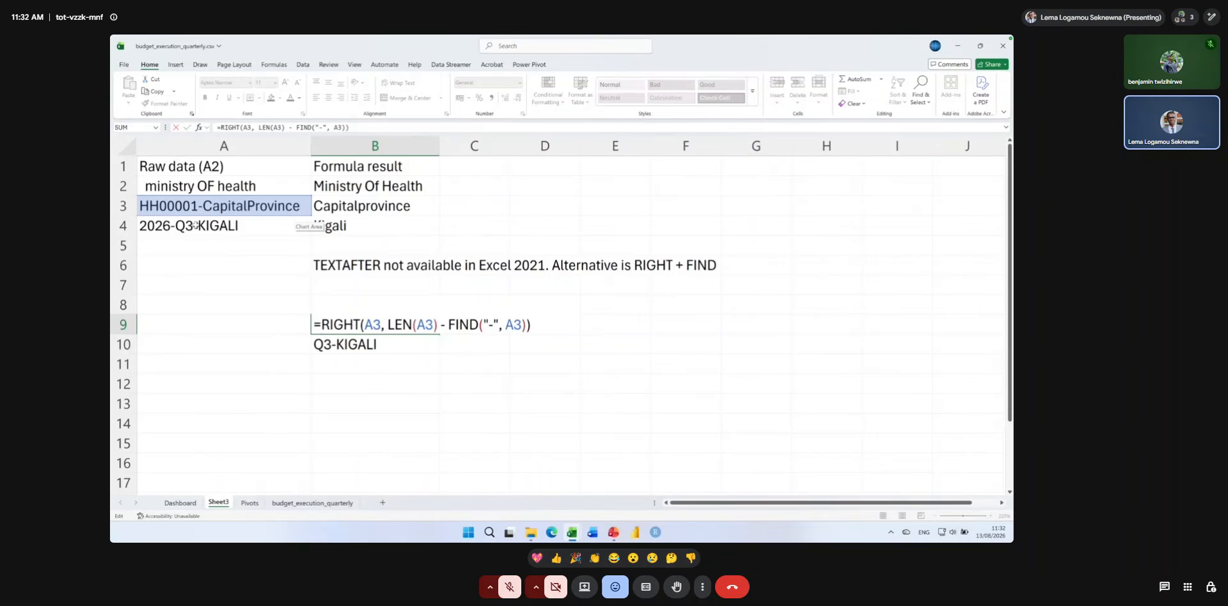
key(Return)
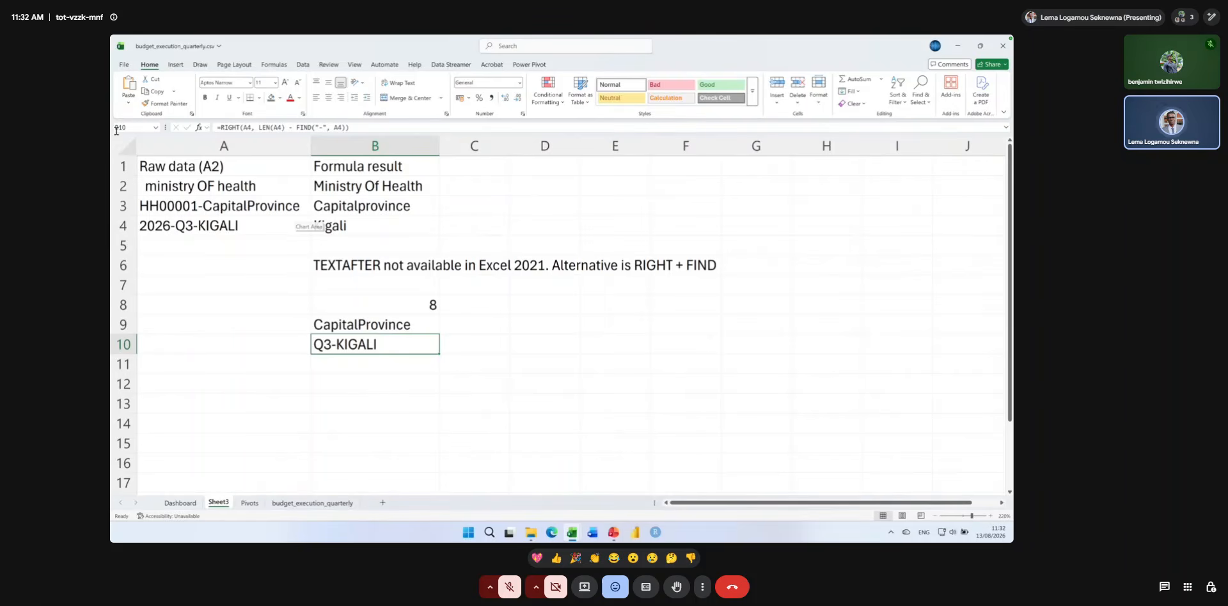
click(266, 166)
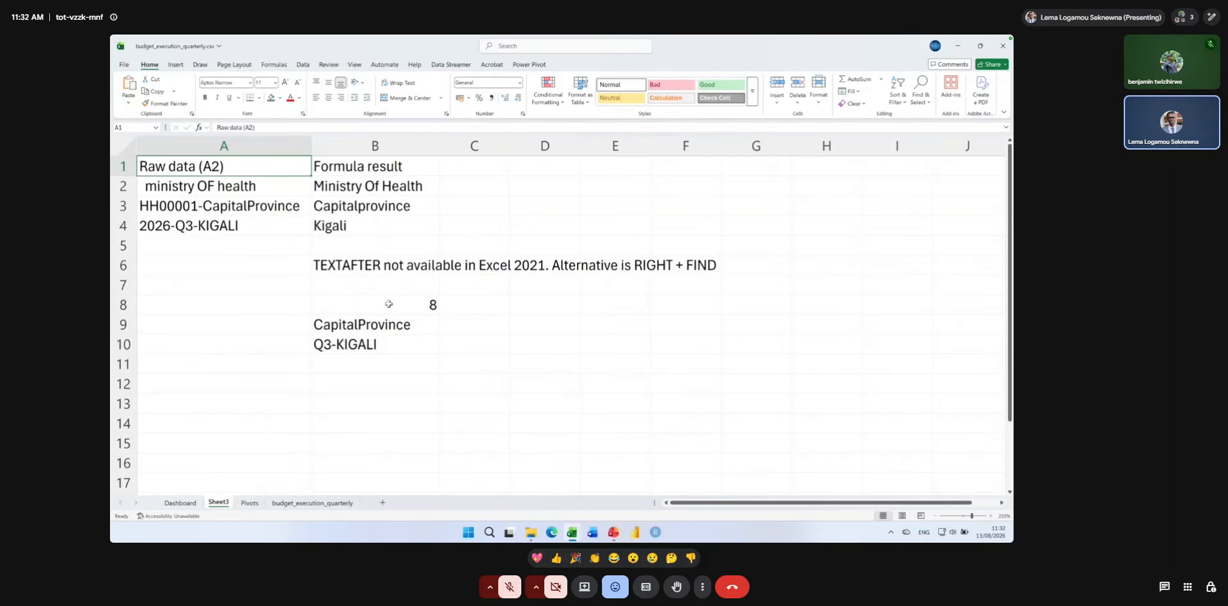
click(351, 346)
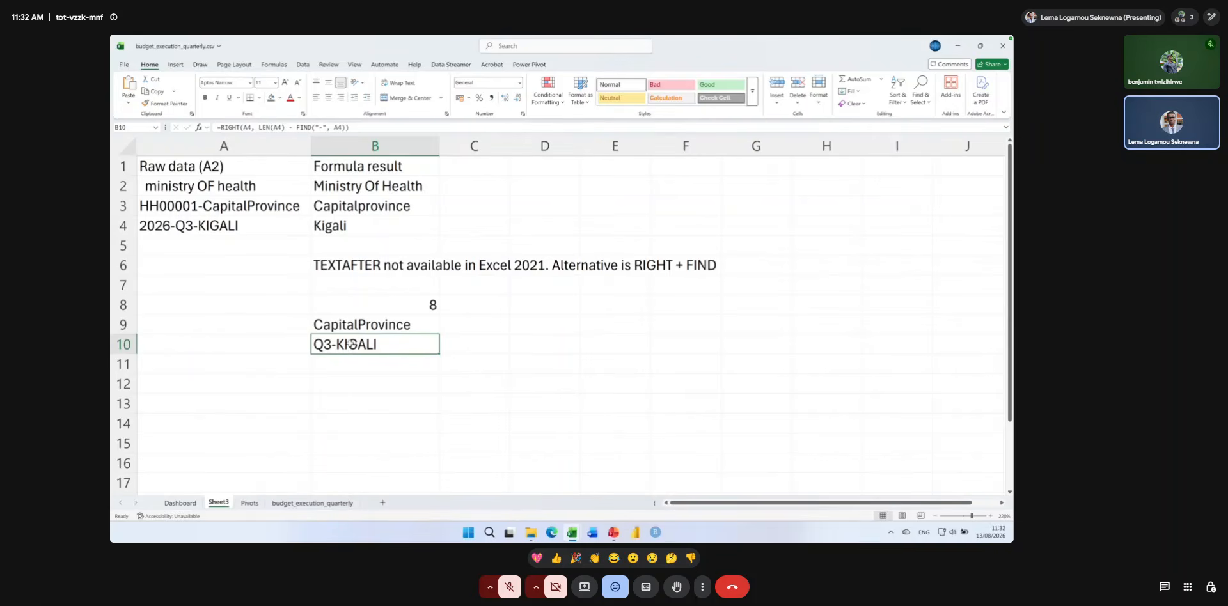
click(348, 327)
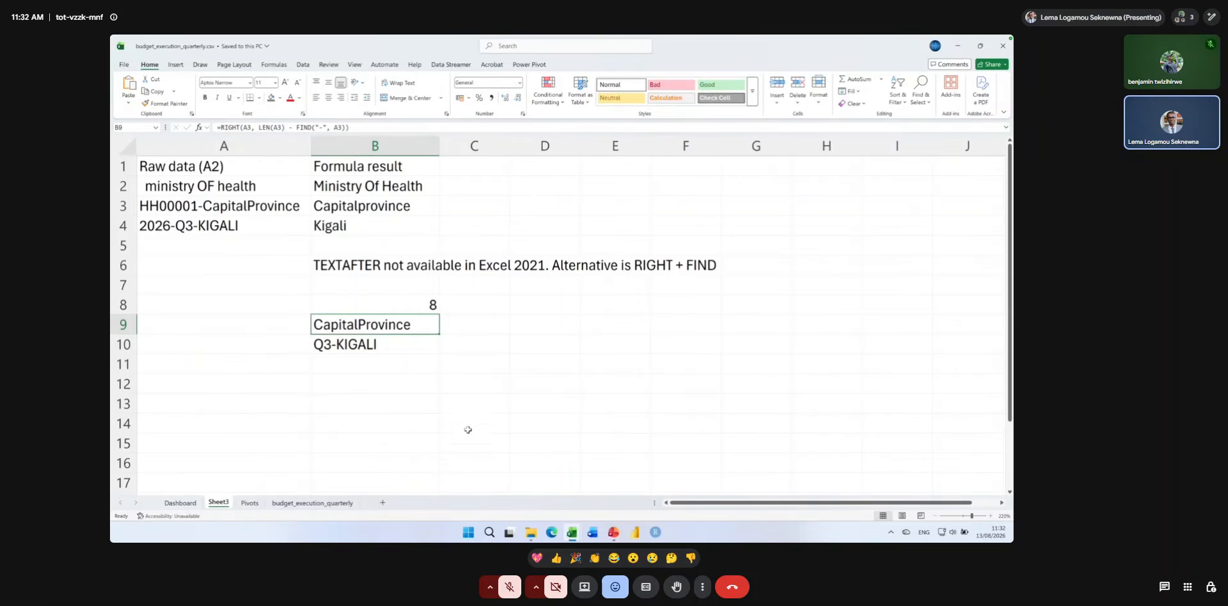
Switch to PowerPoint to read the "Text Functions — Clean & Combine" slide, and return to the budget_execution_quarterly workbook in Excel.
click(613, 532)
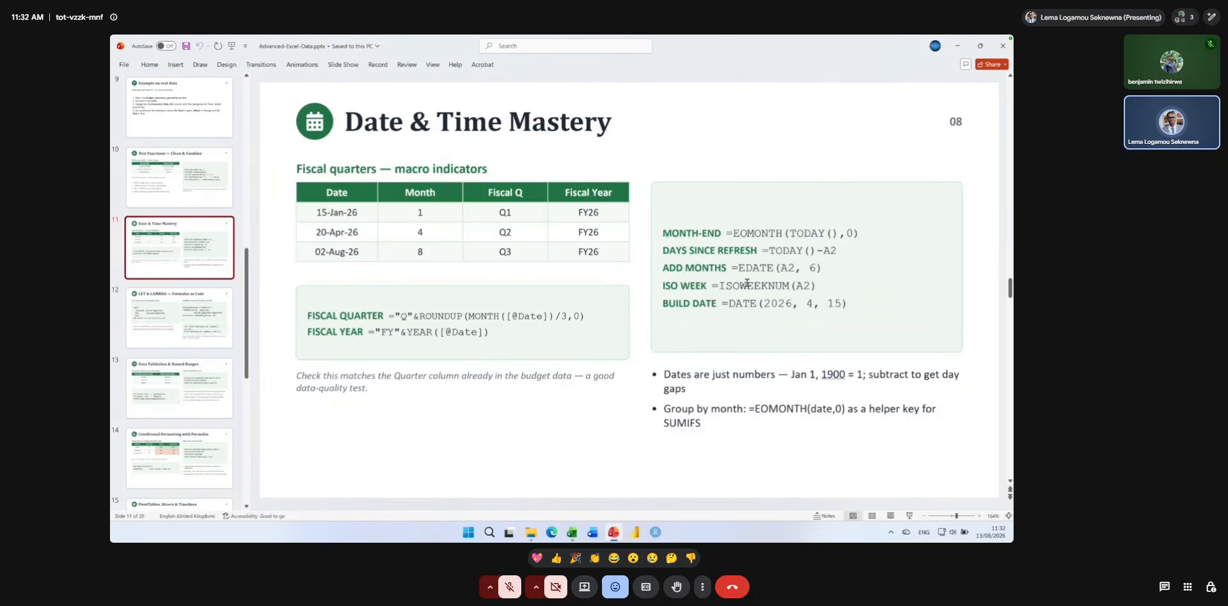
key(Page_Up)
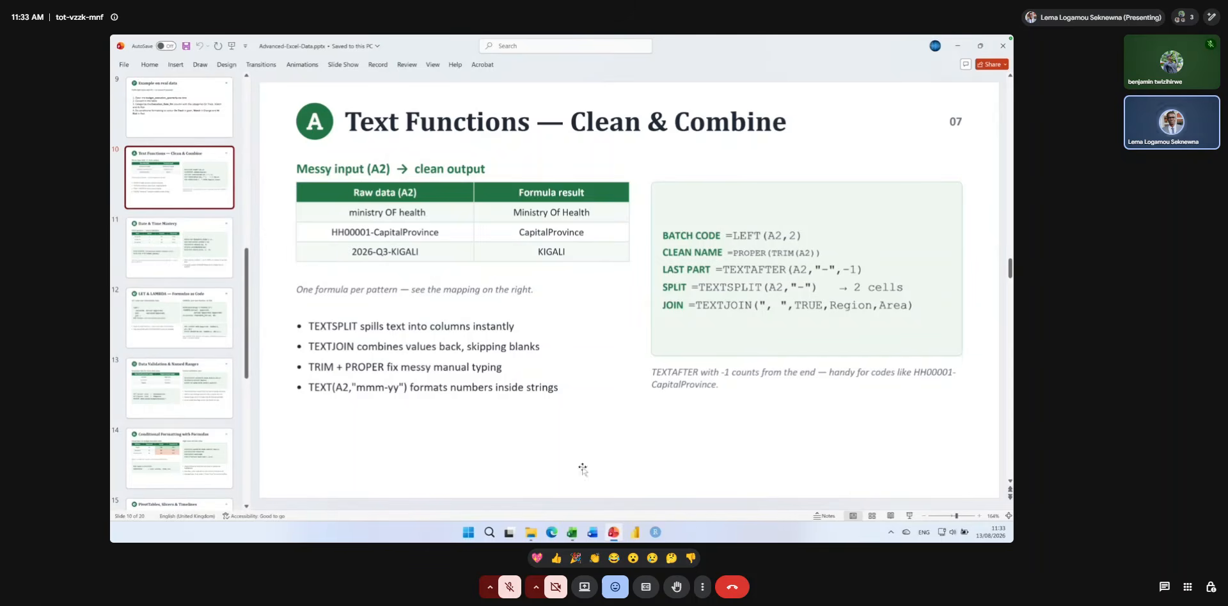
click(572, 531)
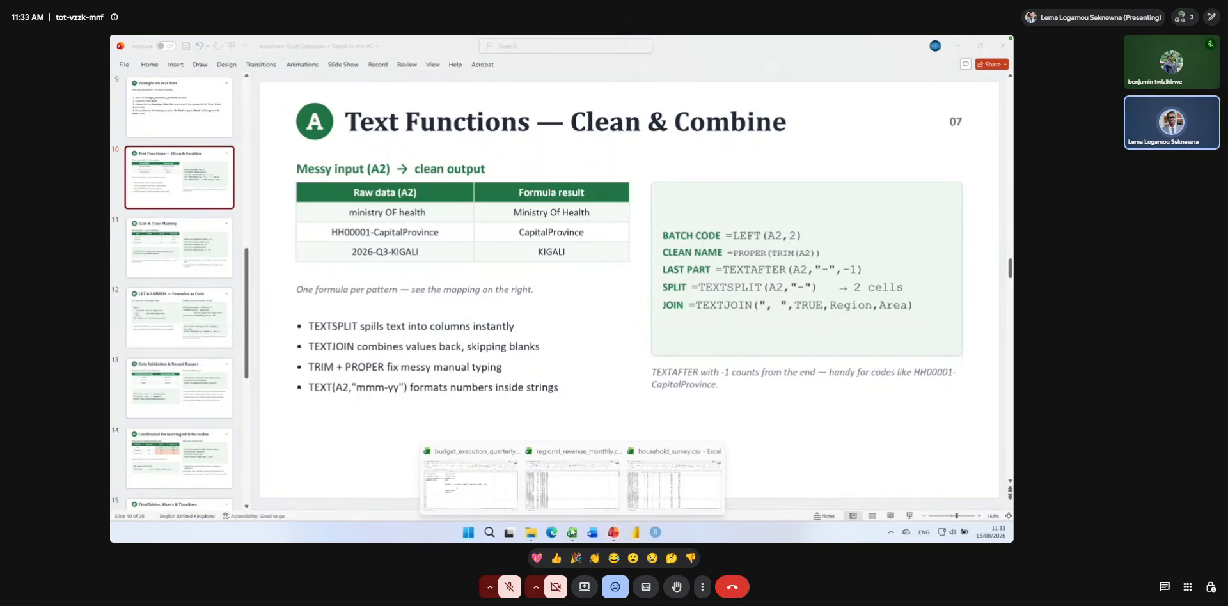
click(499, 494)
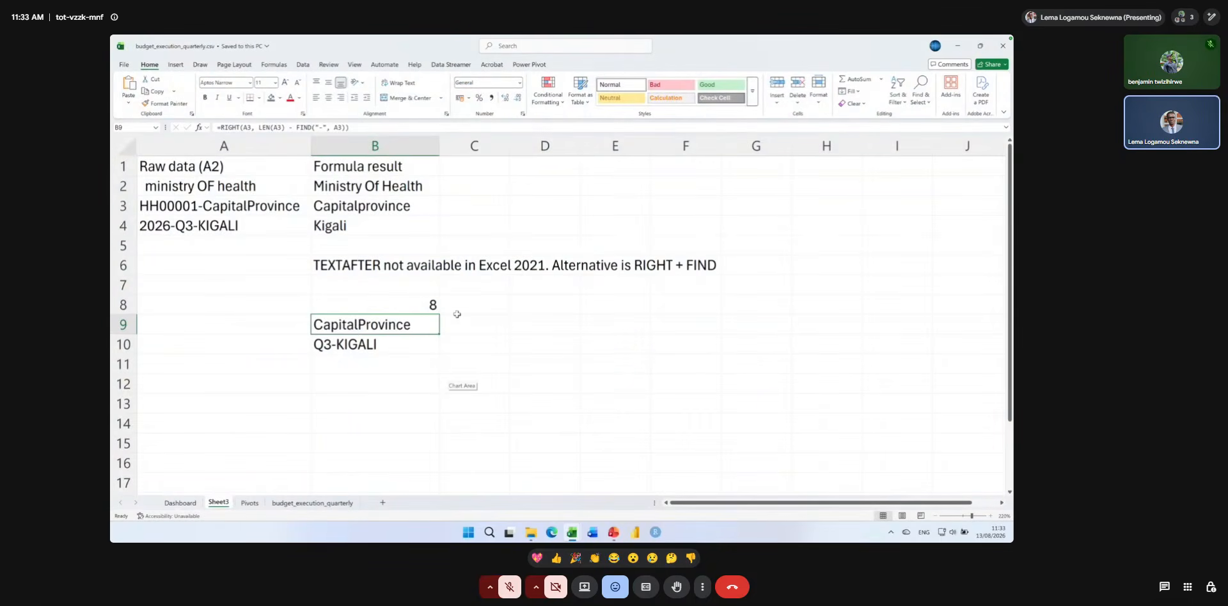
Enter the header "Textsplit" in C1.
click(492, 172)
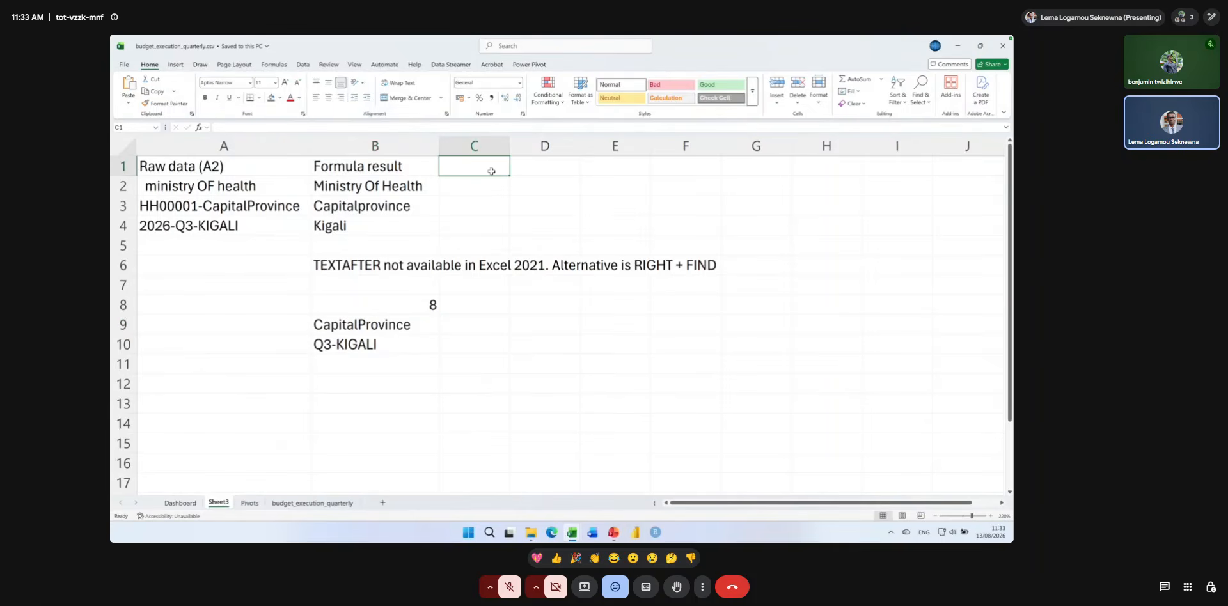
text(Tex)
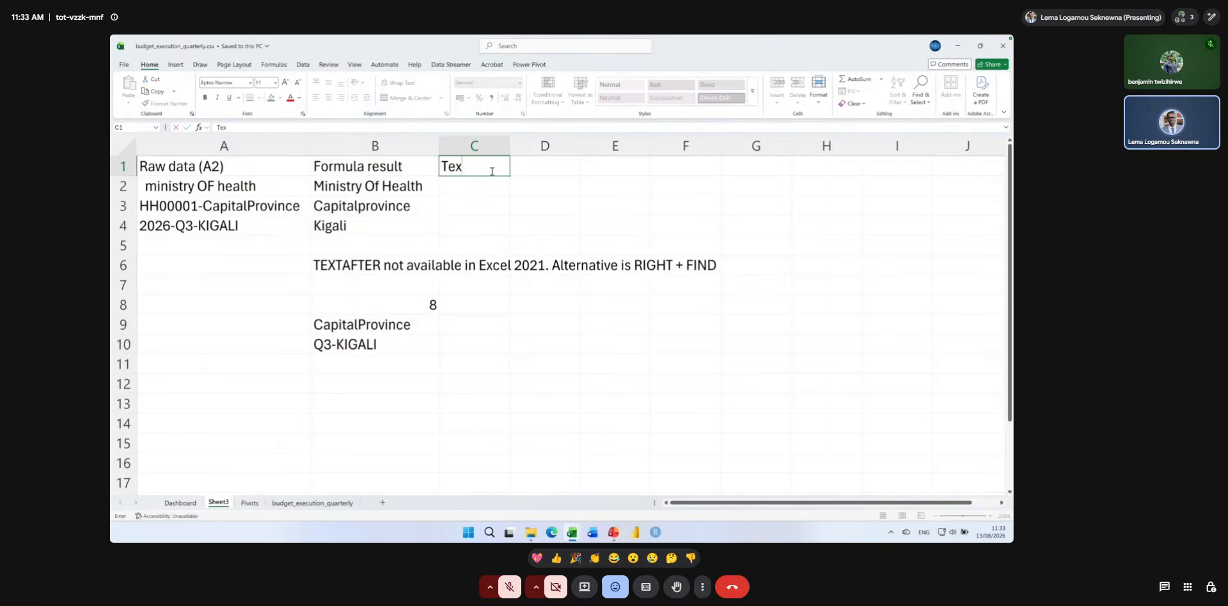
text(tsplit)
key(Return)
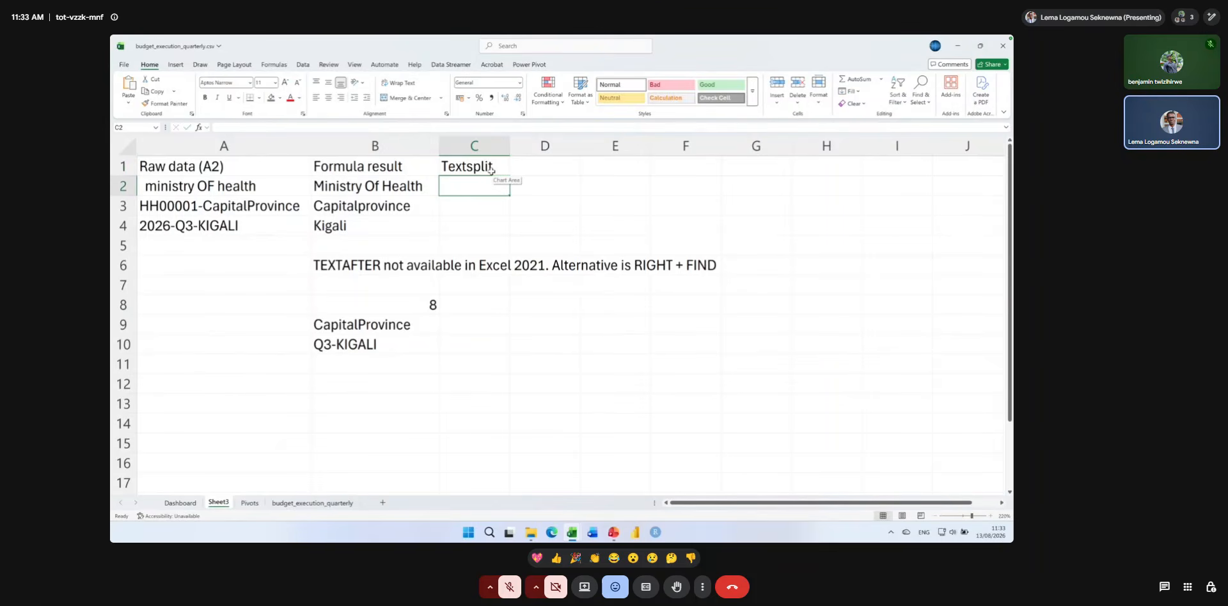
Enter the formula =TEXTSPLIT(A2, "-") in C2 to split the raw text at hyphens.
text(=te)
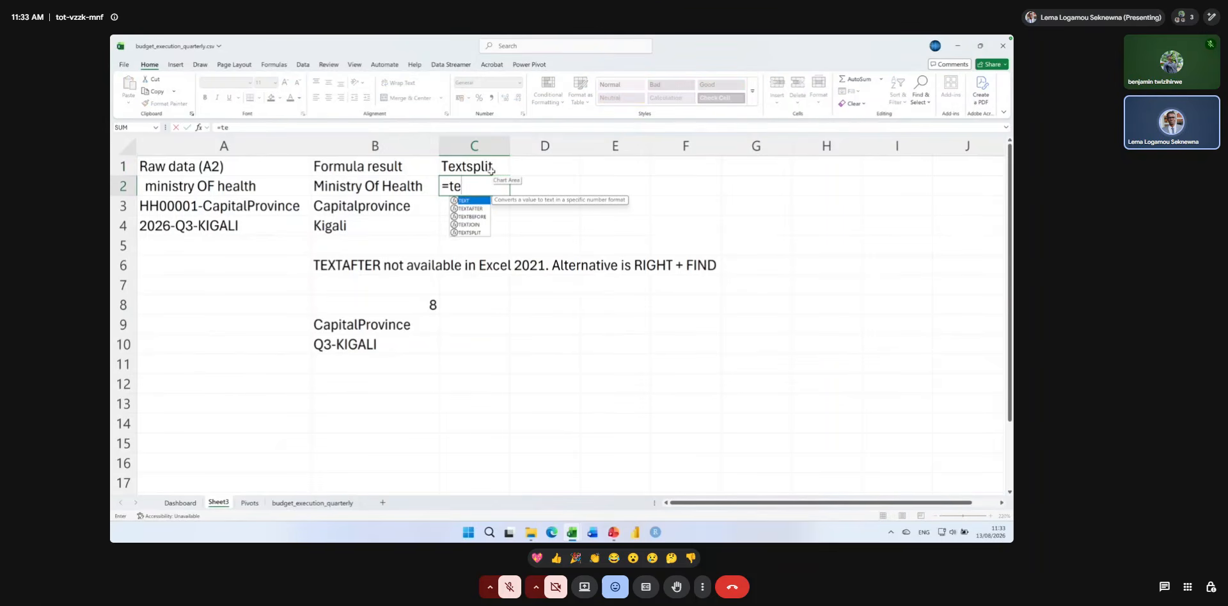
text(xtpl)
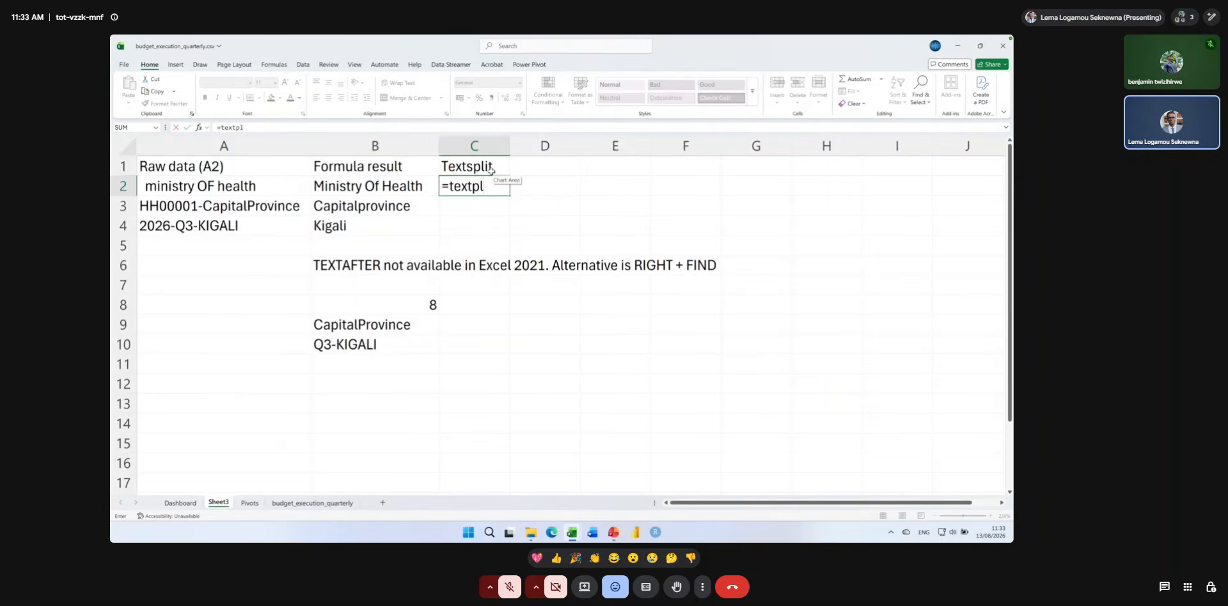
key(BackSpace)
key(BackSpace)
text(s)
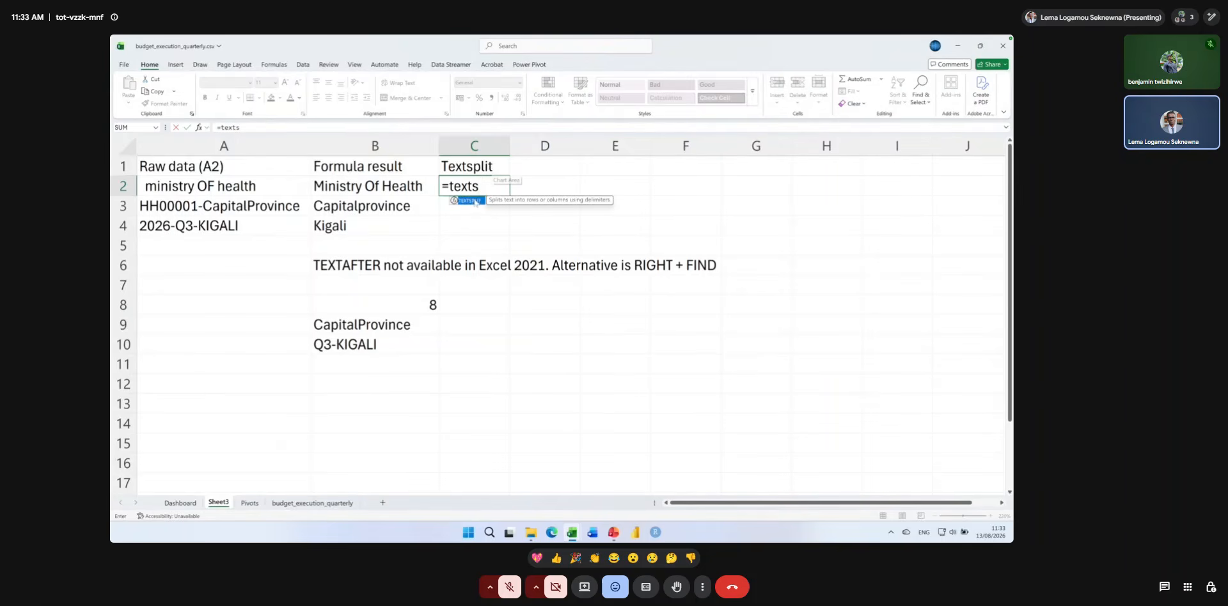
key(Tab)
click(270, 190)
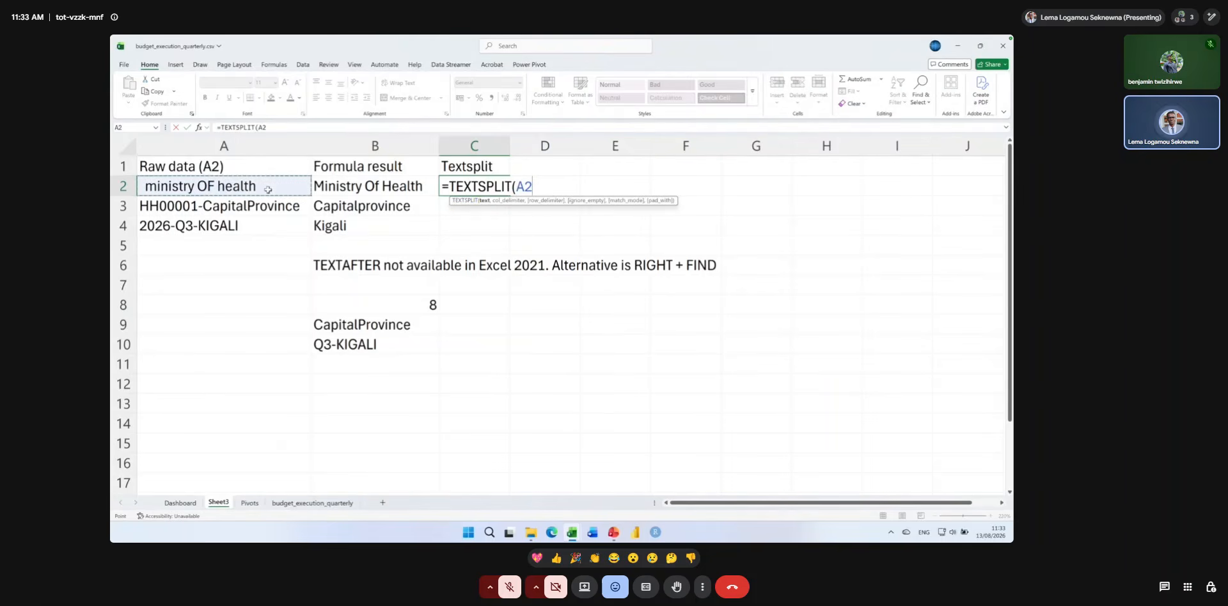
text(,)
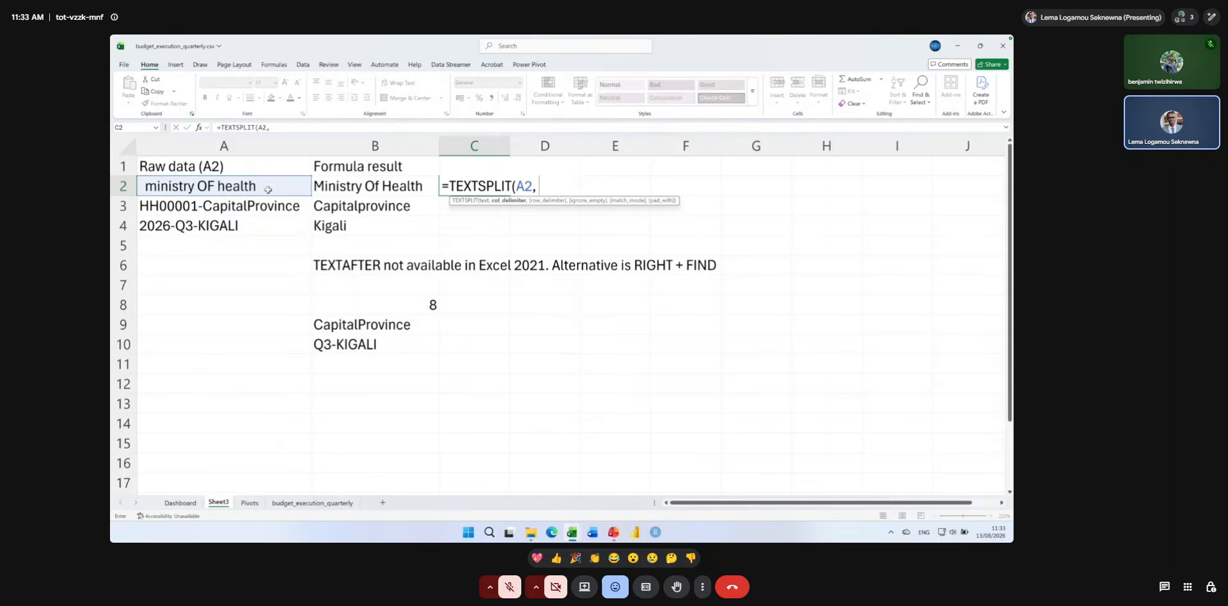
text( @)
key(BackSpace)
text("-"))
key(Return)
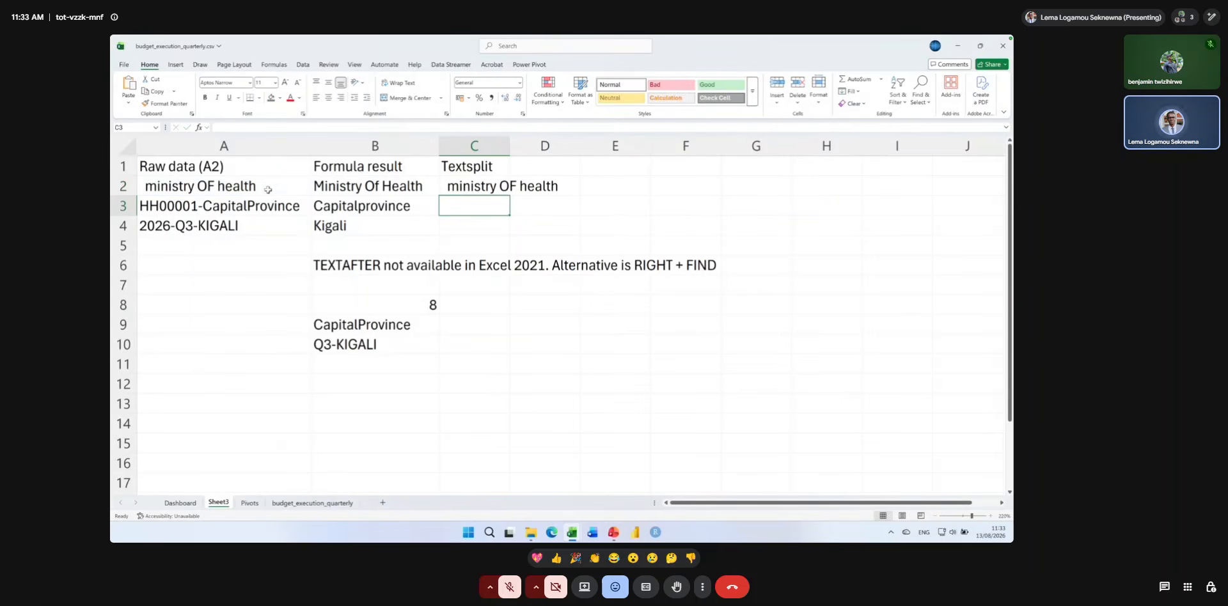
Copy the TEXTSPLIT formula from C2 down to C4 and autofit the widths of columns C and D.
click(470, 186)
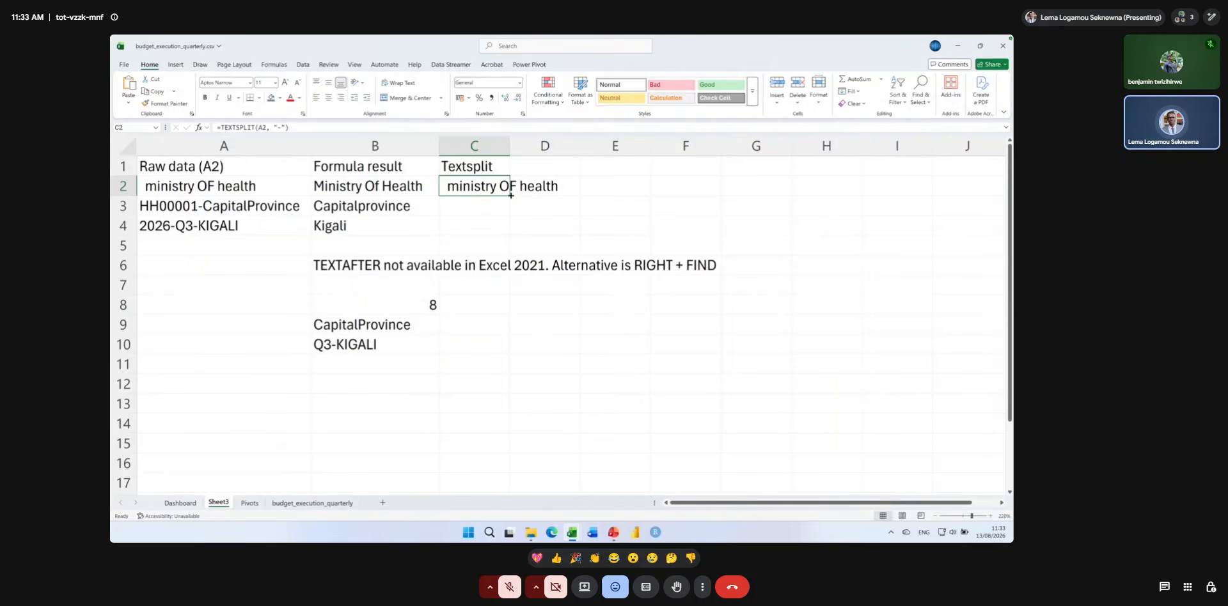
drag(510, 195, 505, 228)
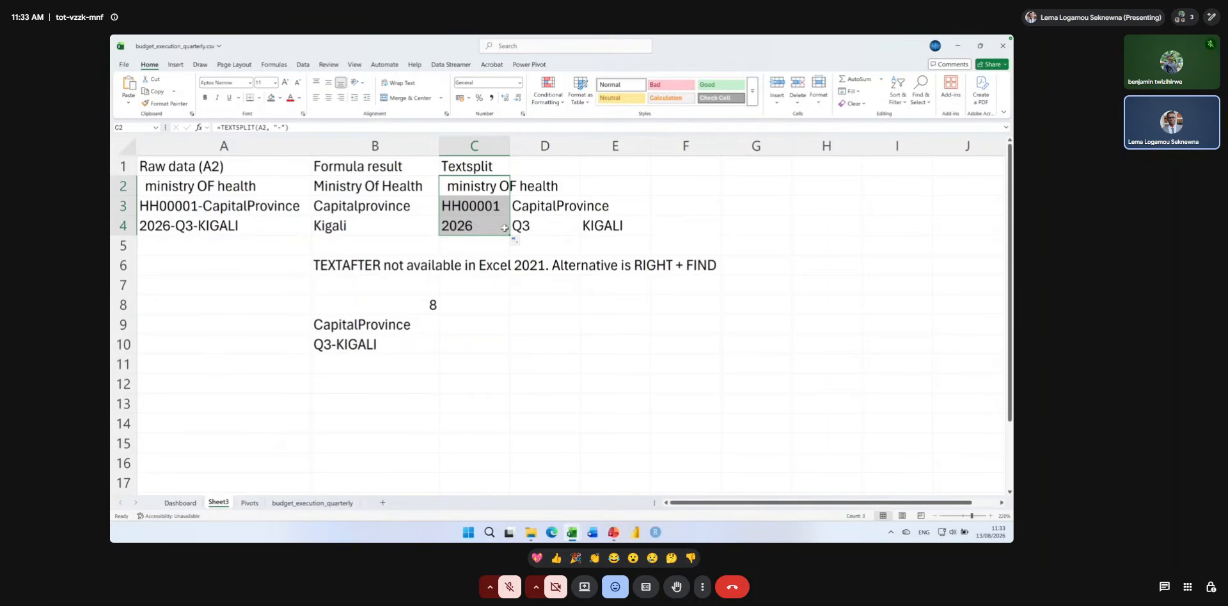
double_click(510, 146)
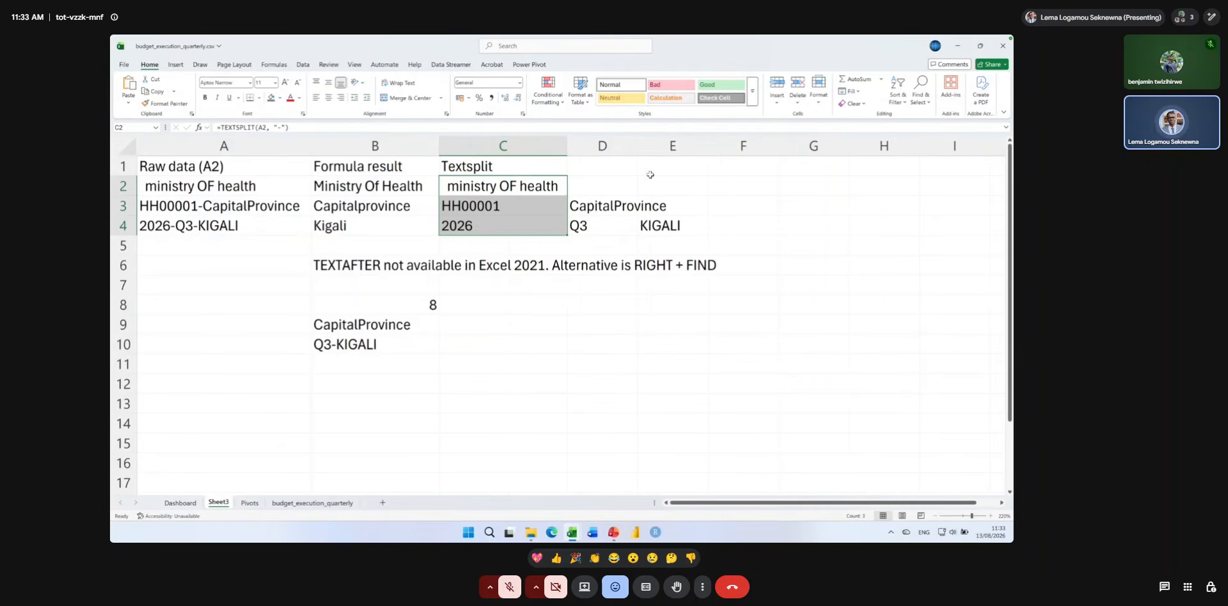
click(621, 170)
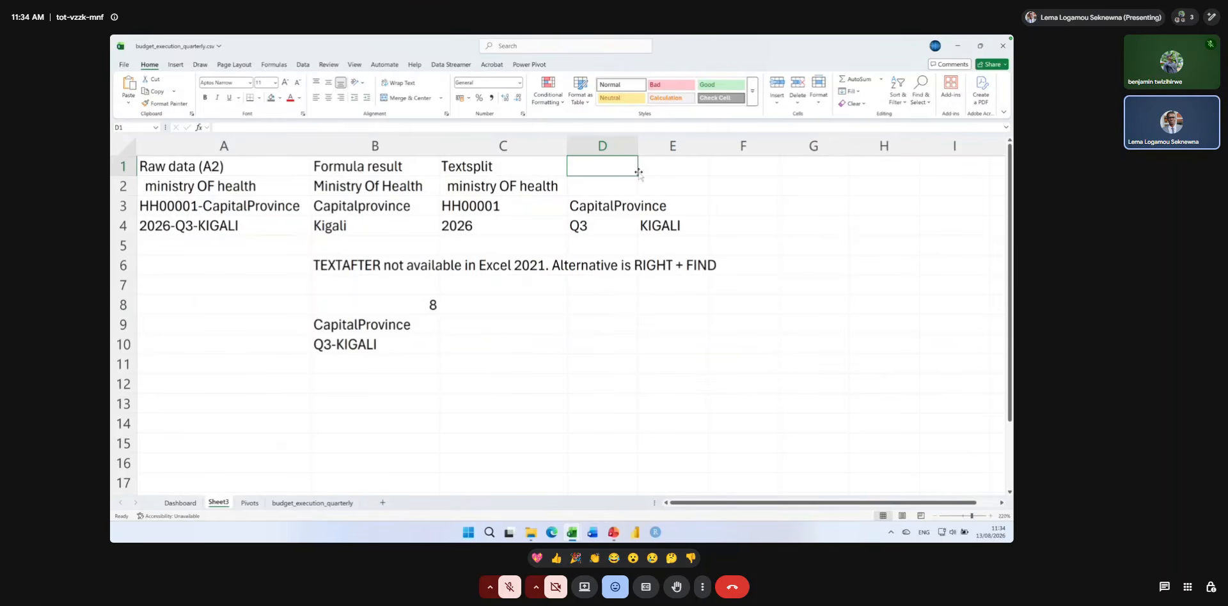
double_click(638, 148)
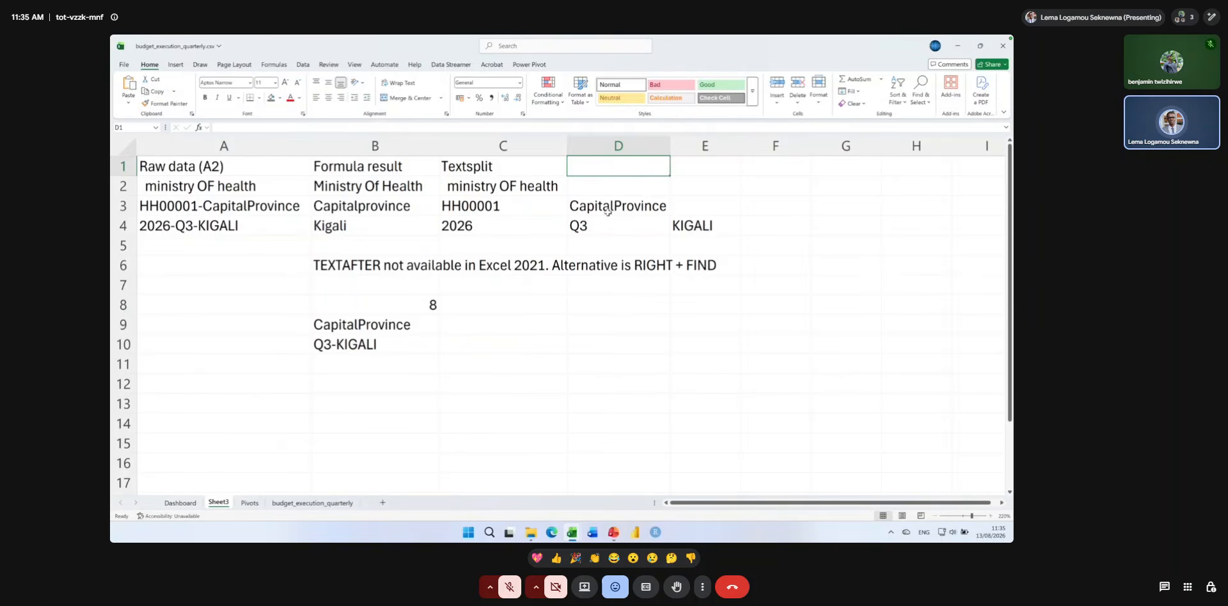
click(541, 225)
Switch to PowerPoint and examine the LEFT and PROPER formulas on the "Text Functions — Clean & Combine" slide.
click(613, 532)
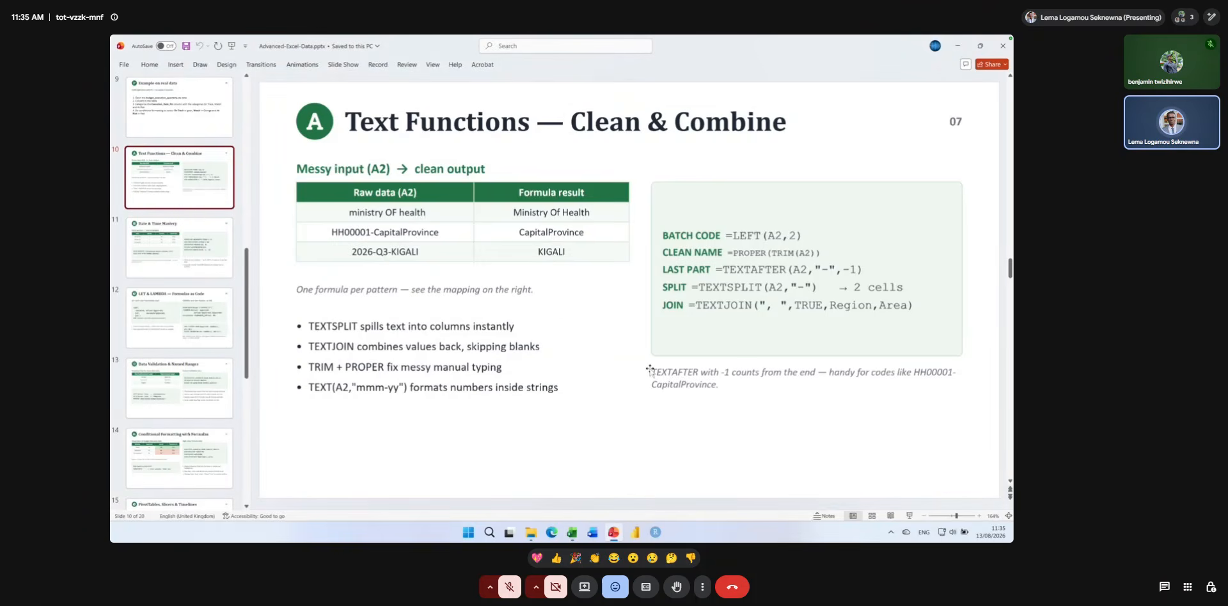
click(746, 253)
click(745, 235)
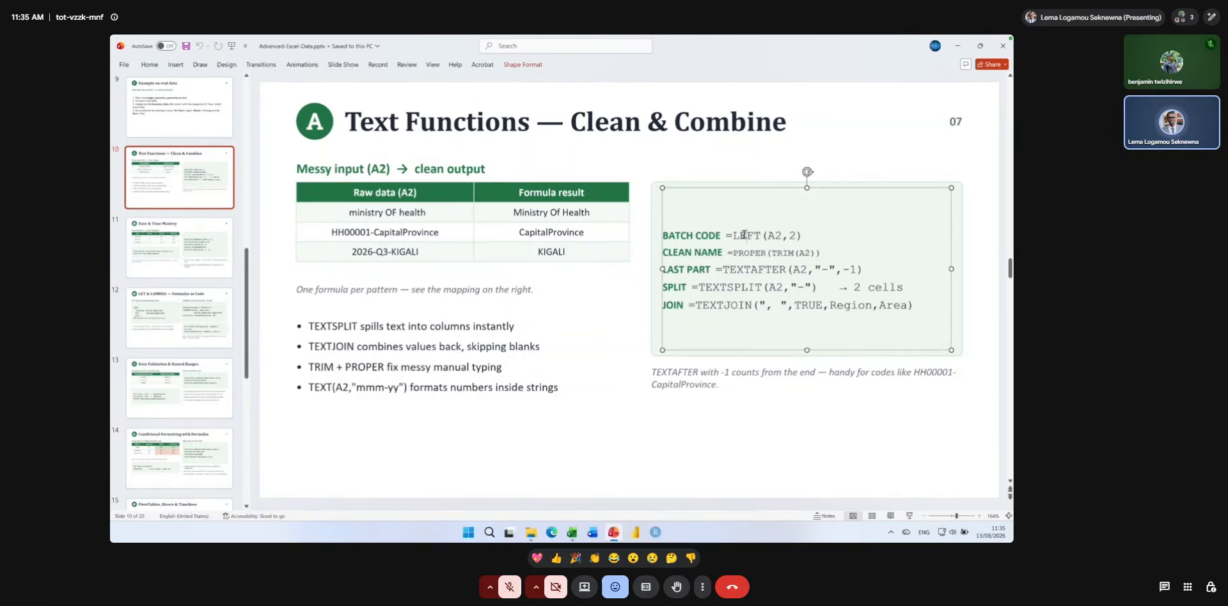
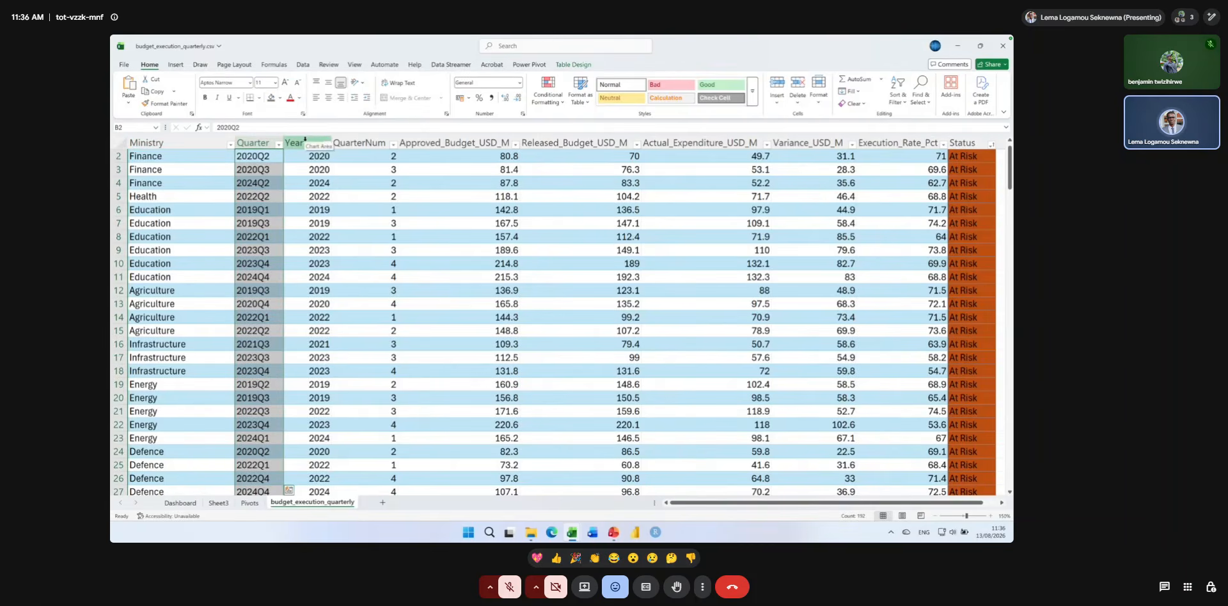
Delete the Year and QuarterNum columns from the budget_execution_quarterly table, check the Dashboard sheet, and return to the table.
drag(309, 142, 362, 139)
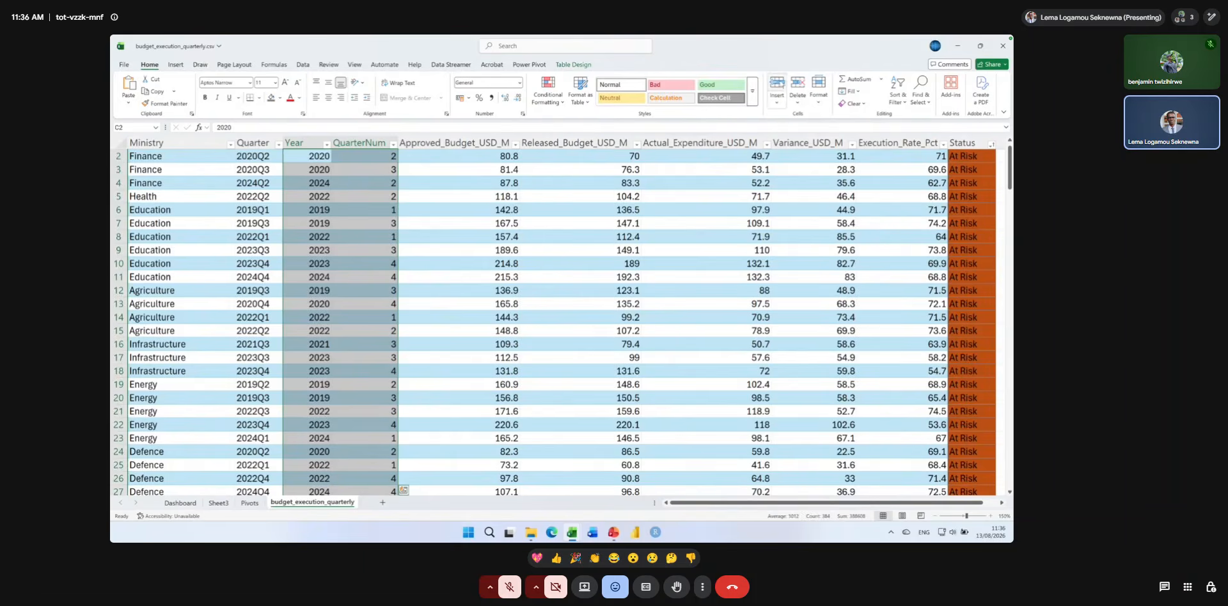
click(794, 85)
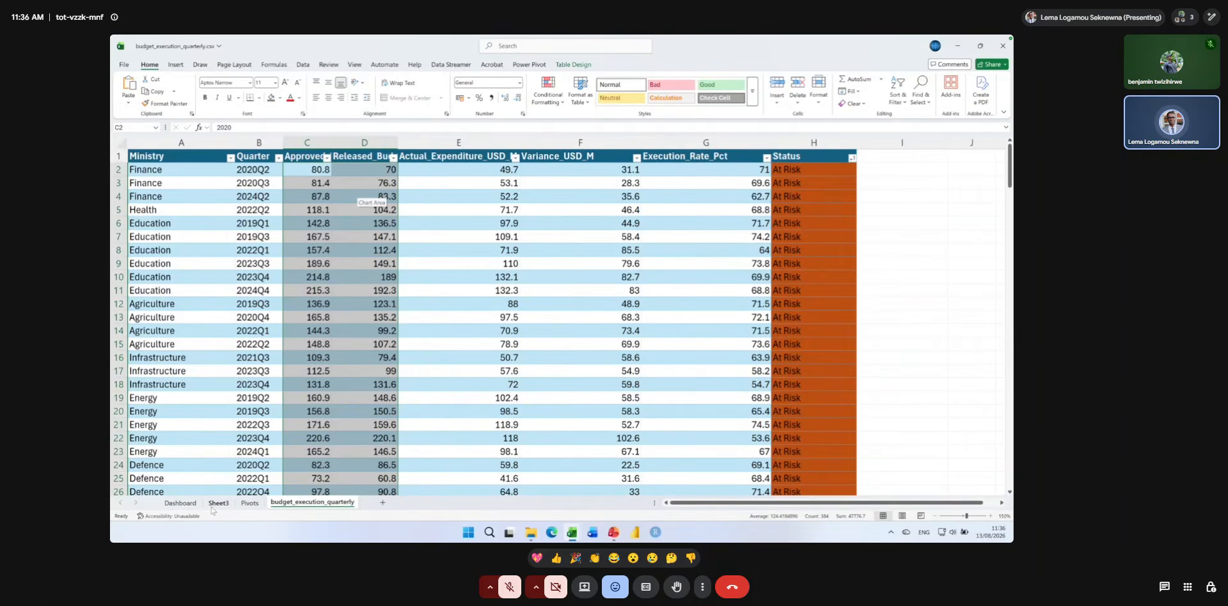
click(185, 503)
scroll(293, 404, down, 14)
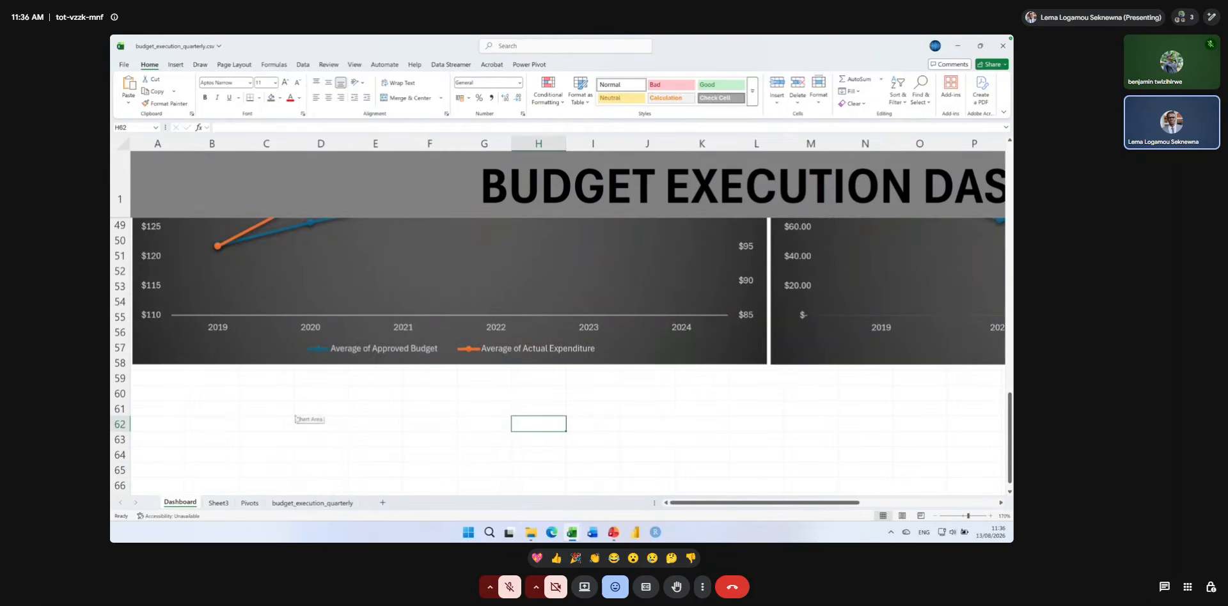
click(297, 505)
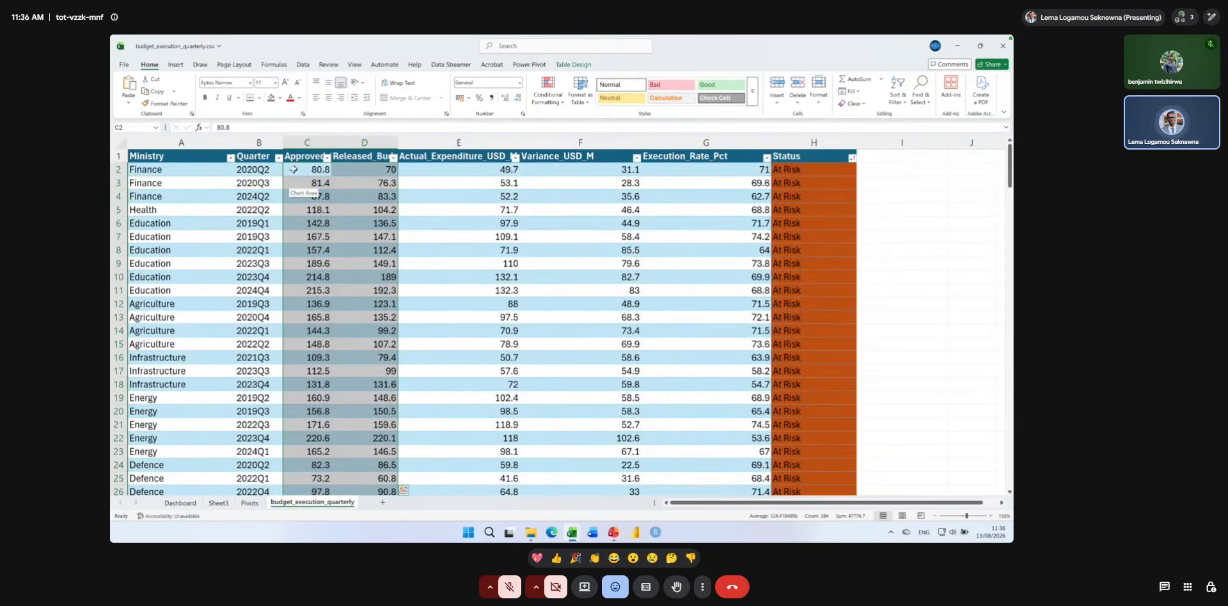
Insert two blank table columns before the approved budget column.
click(299, 143)
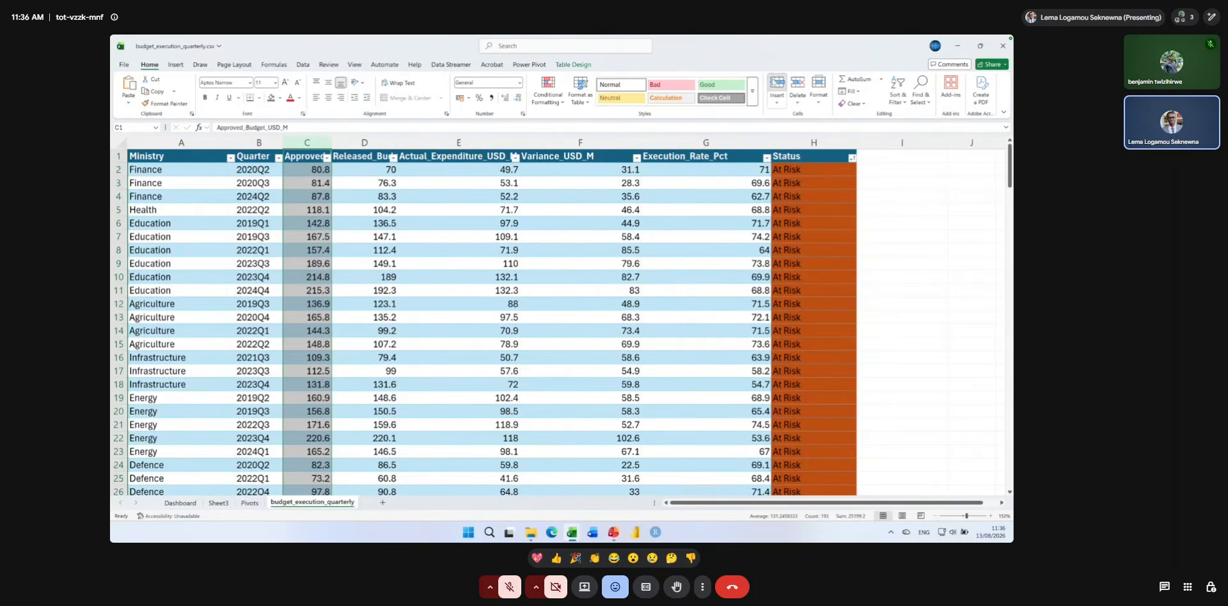
click(773, 80)
click(773, 80)
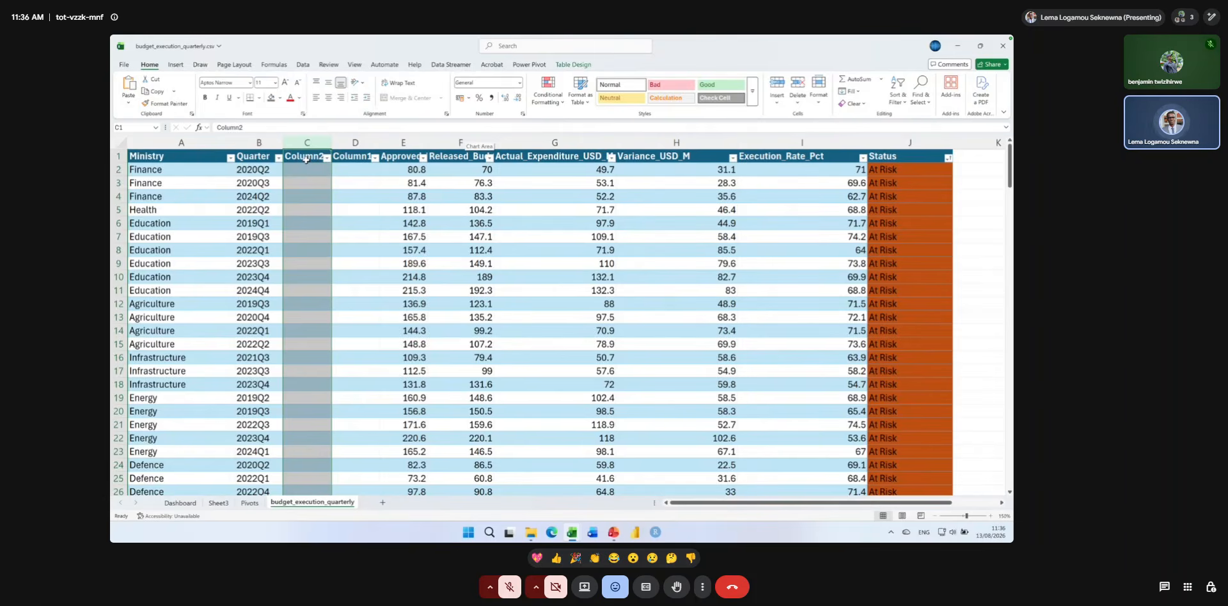
Name the two new column headers "Year" in C1 and "QuarterNum" in D1.
click(306, 159)
text(Year)
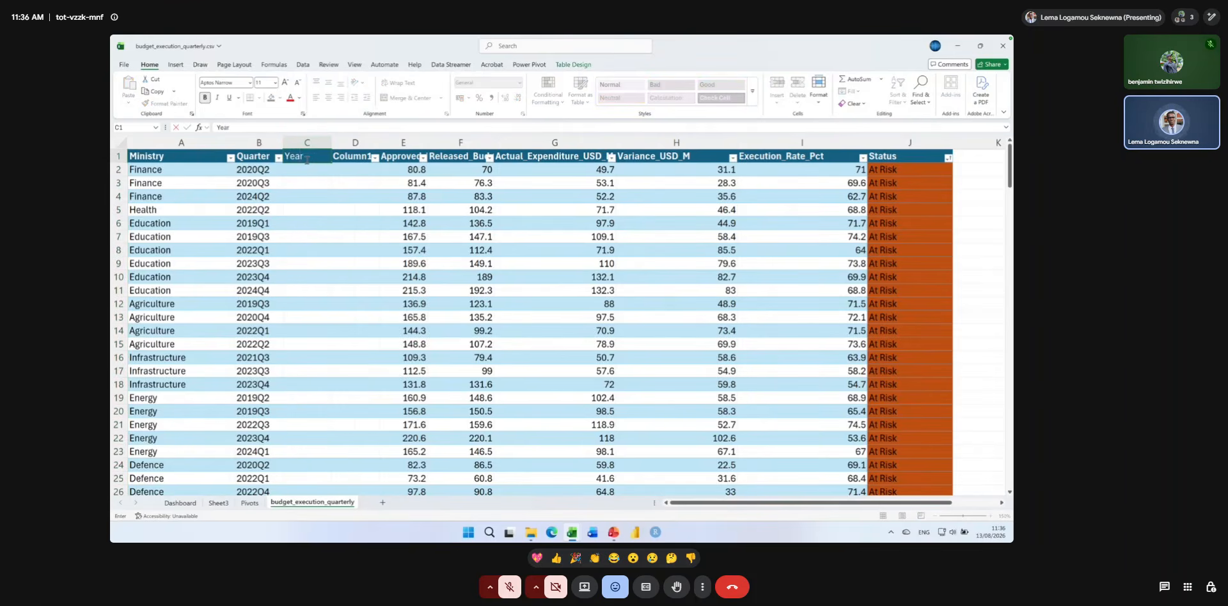
key(Tab)
text(QuarterNu)
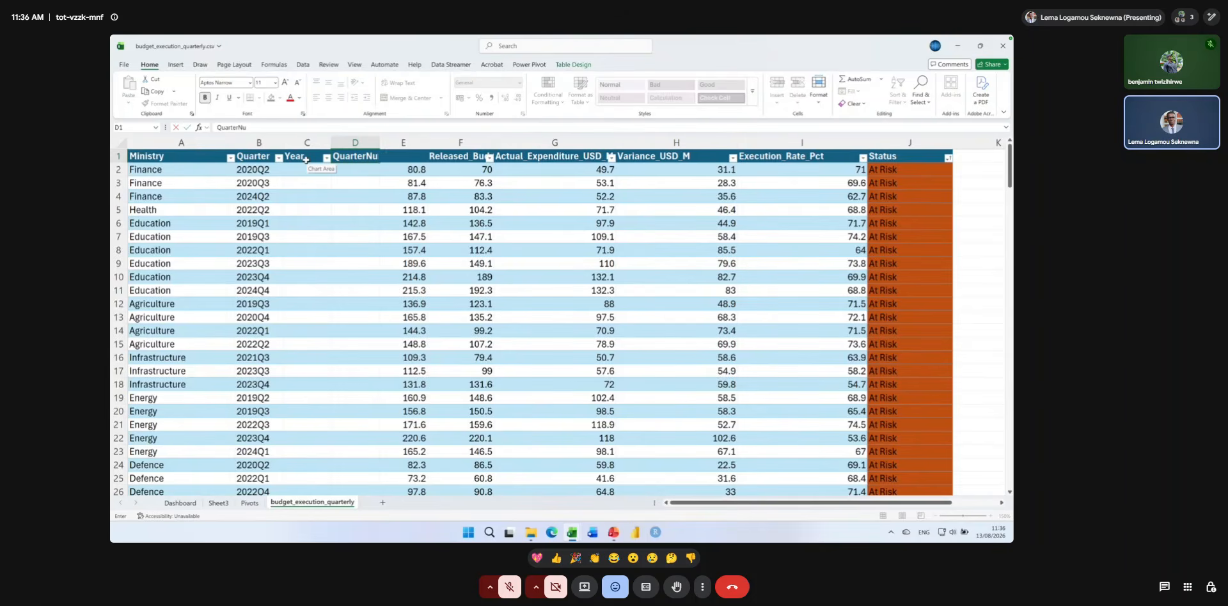
key(Return)
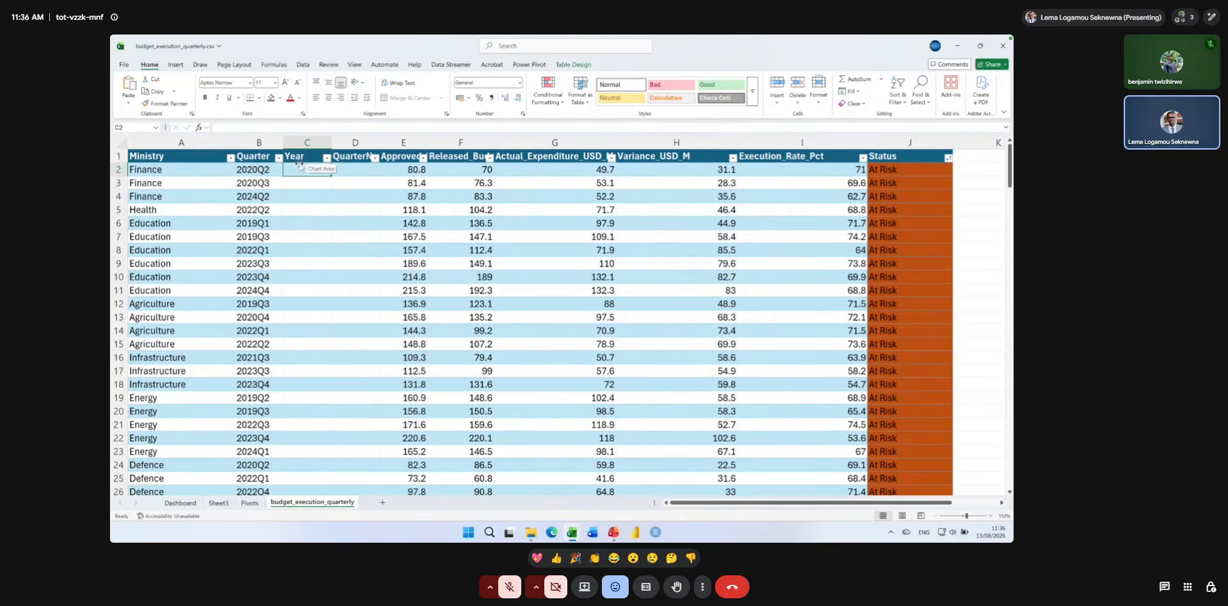
text(=si)
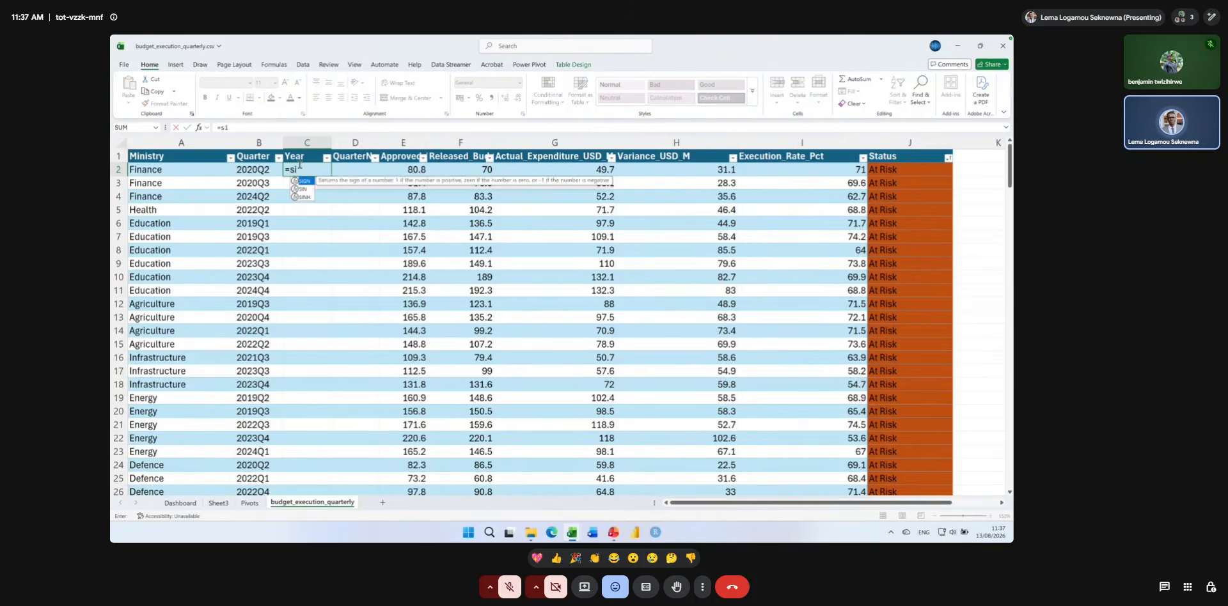
key(BackSpace)
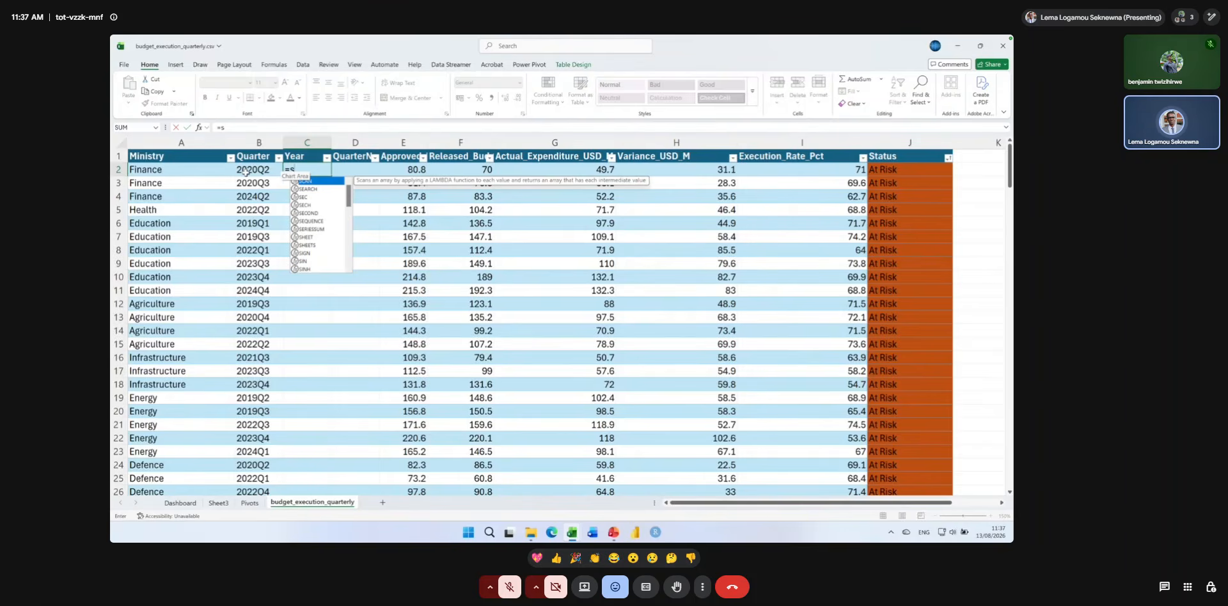
key(BackSpace)
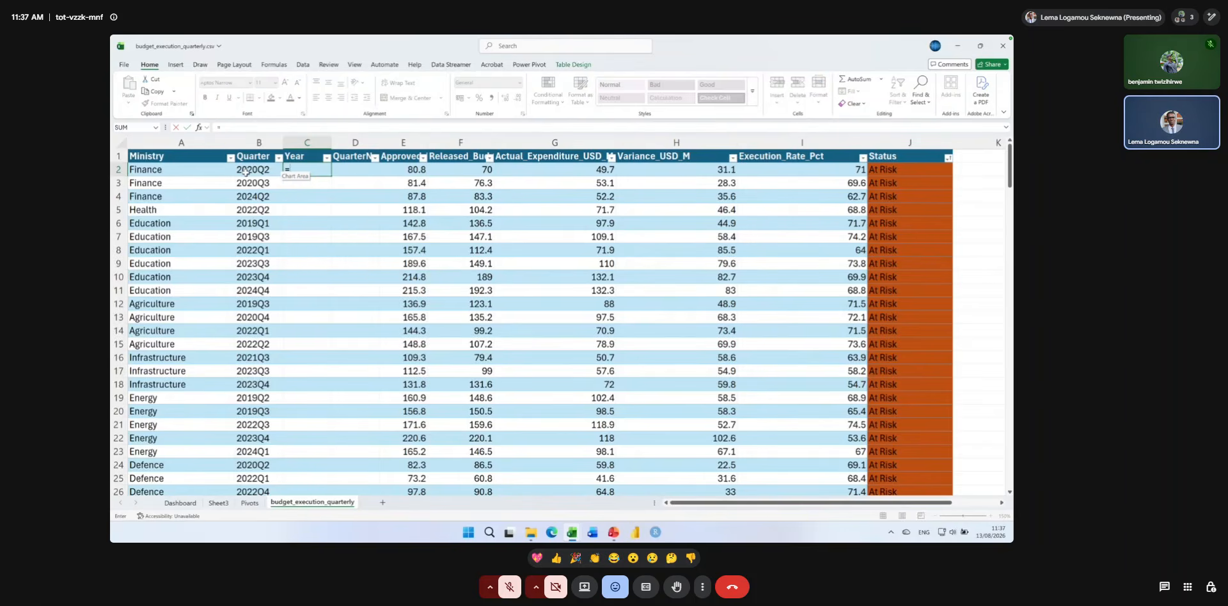
text(text)
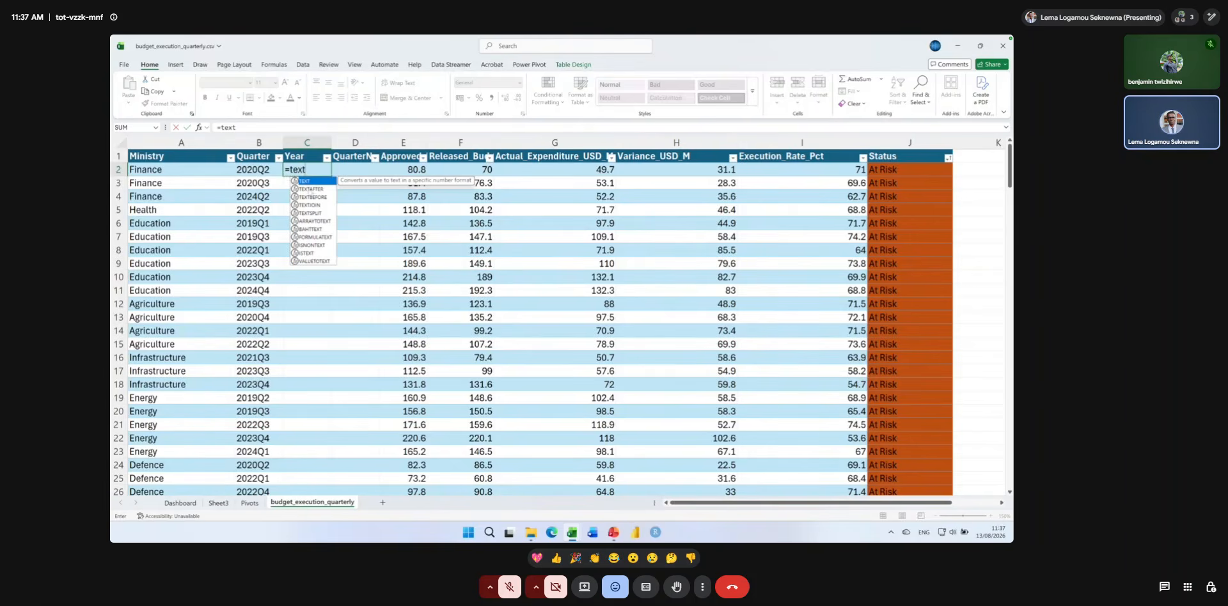
double_click(311, 213)
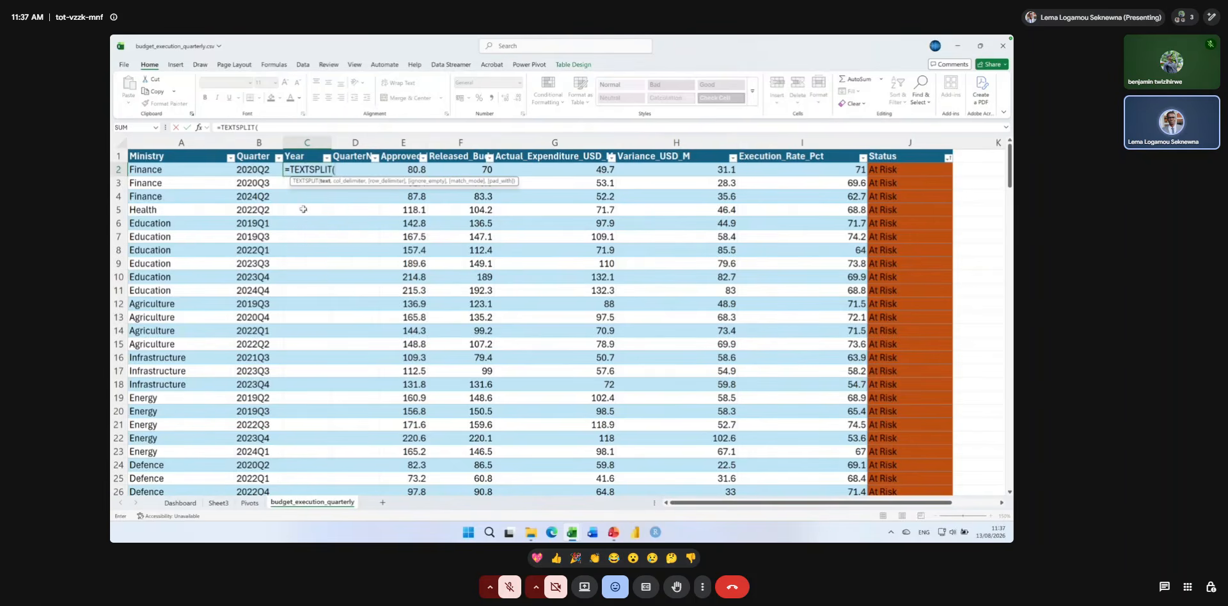
click(256, 171)
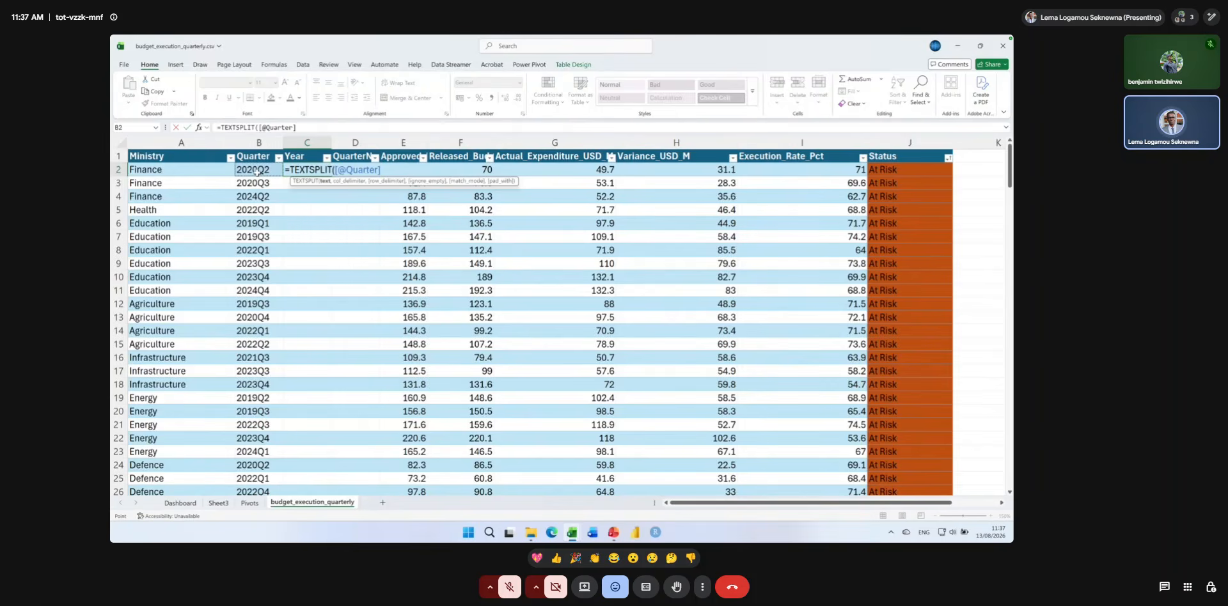
text(,)
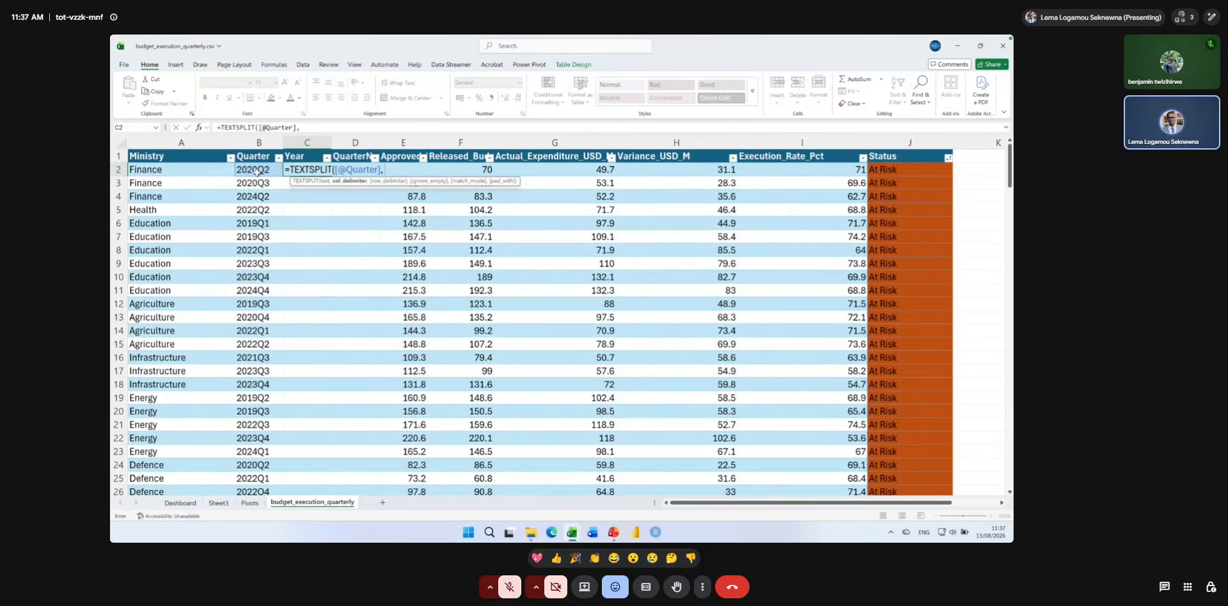
text("Q")
key(Return)
click(300, 171)
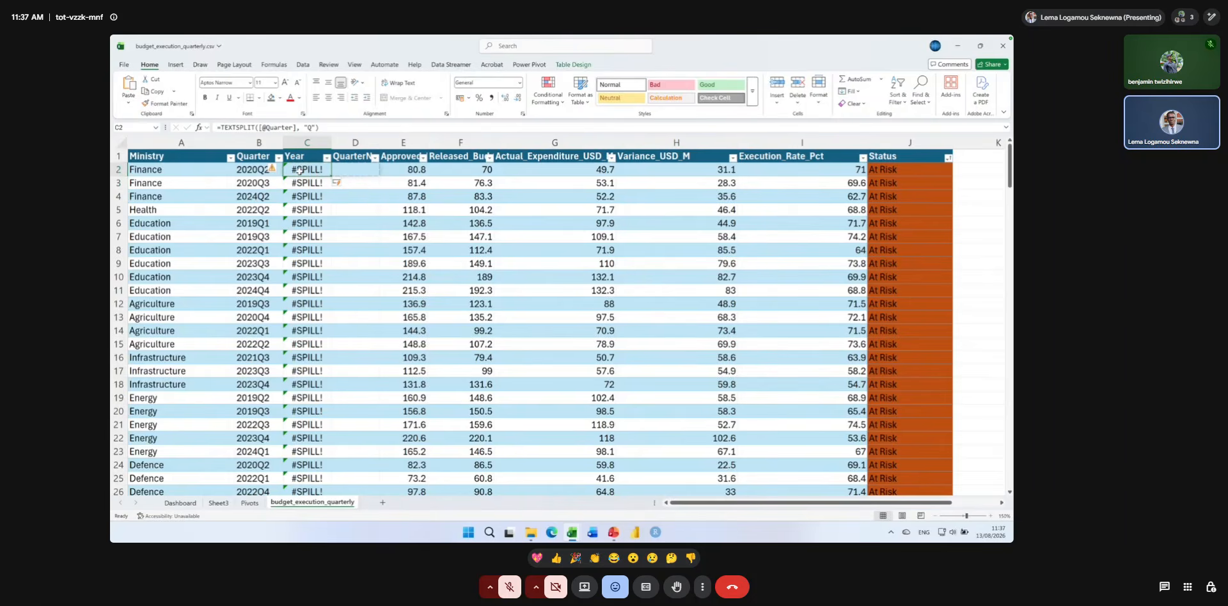
key(Return)
key(Return)
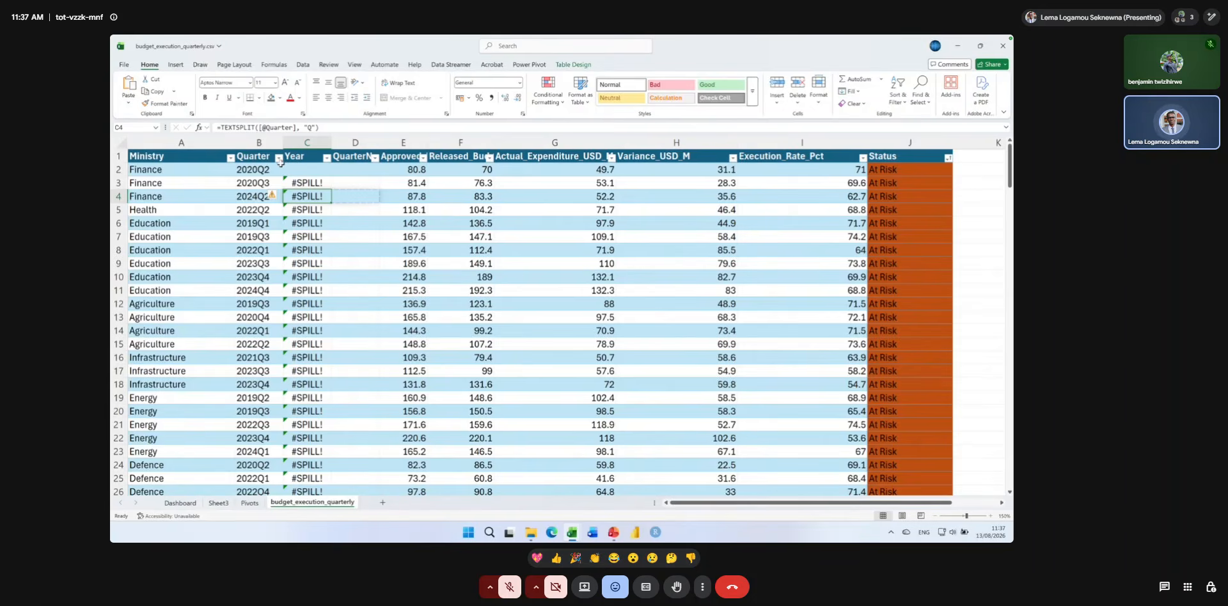
click(156, 158)
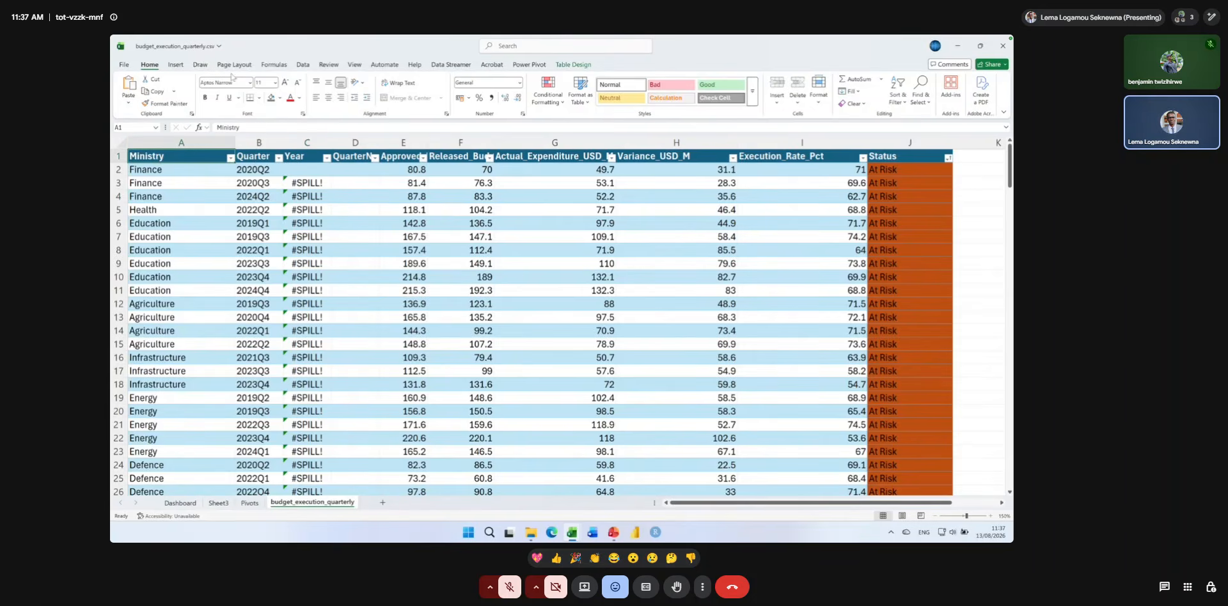
click(176, 65)
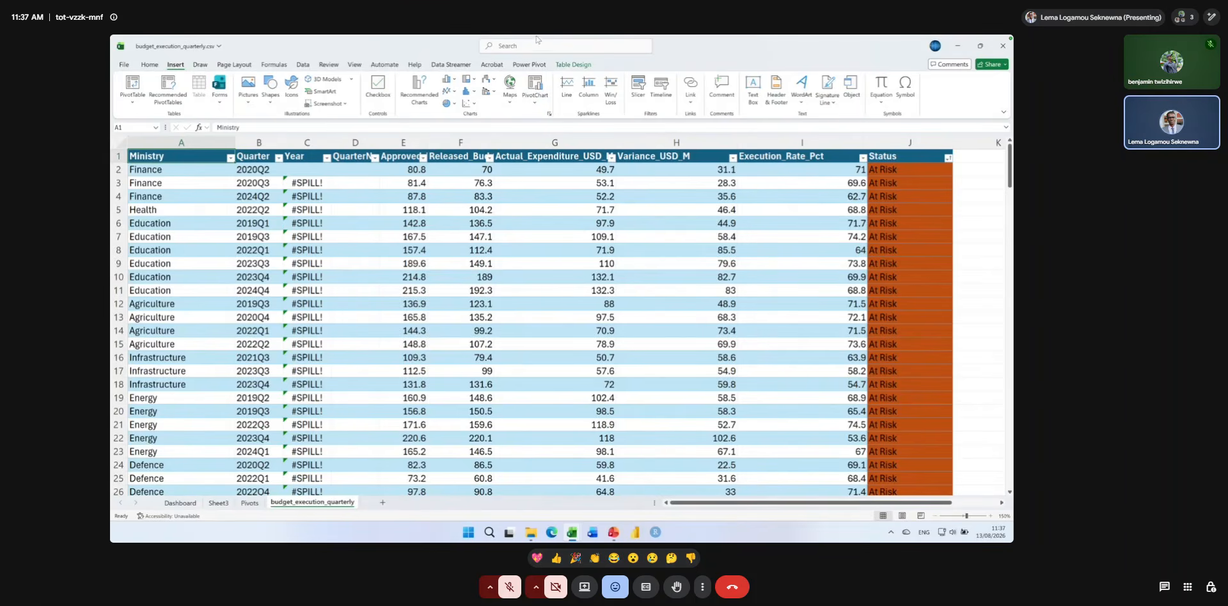
click(574, 64)
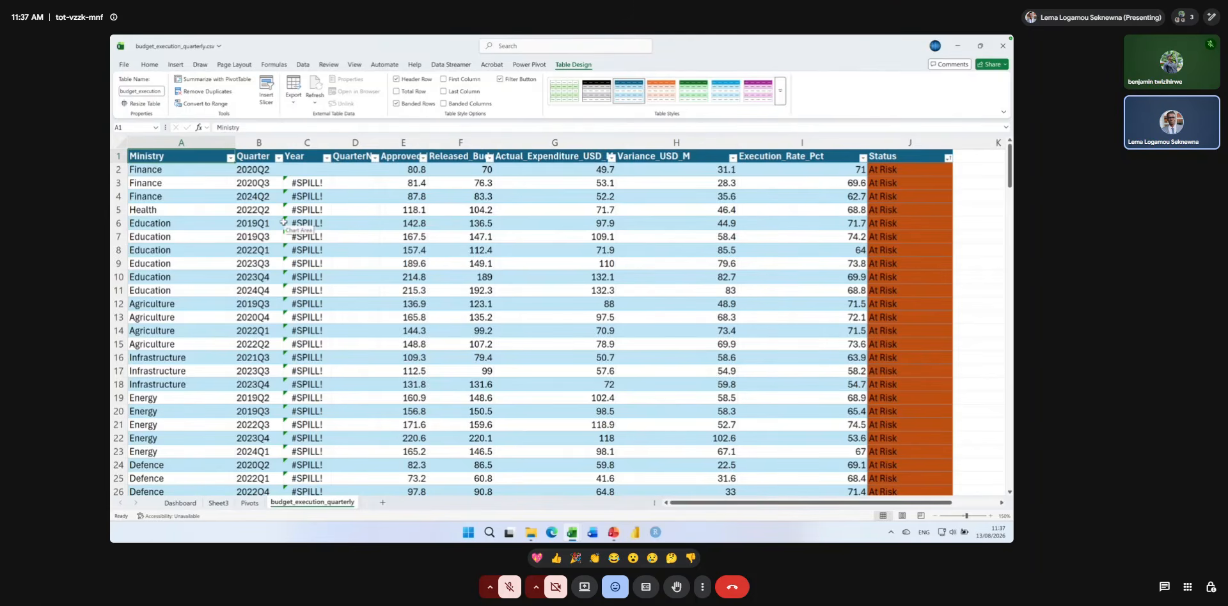
key(super)
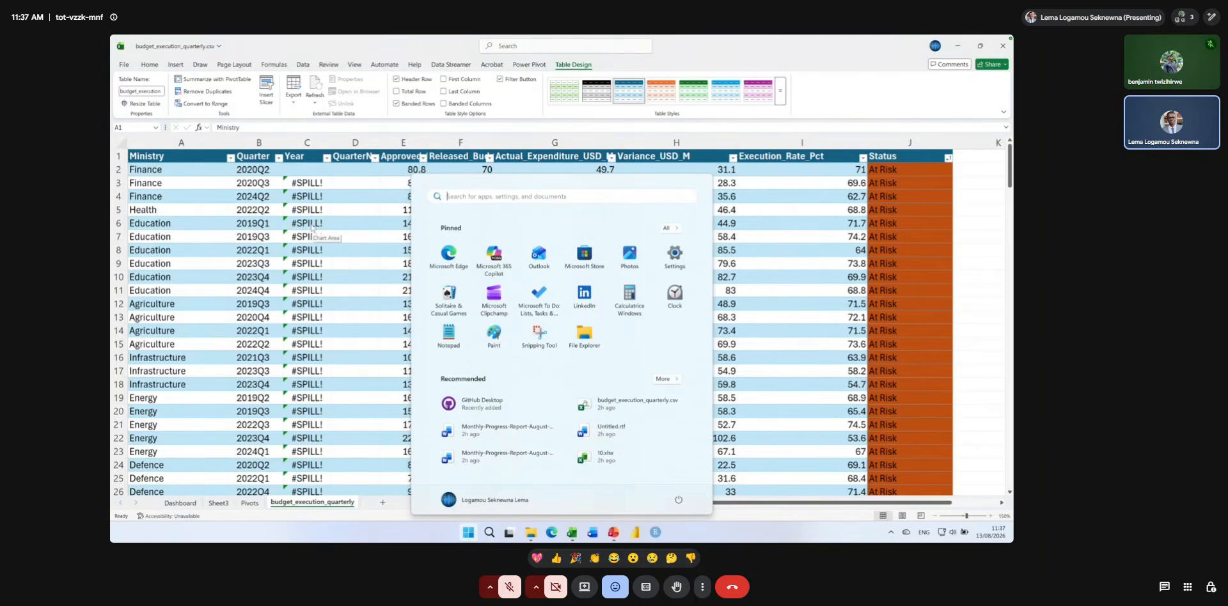
key(super)
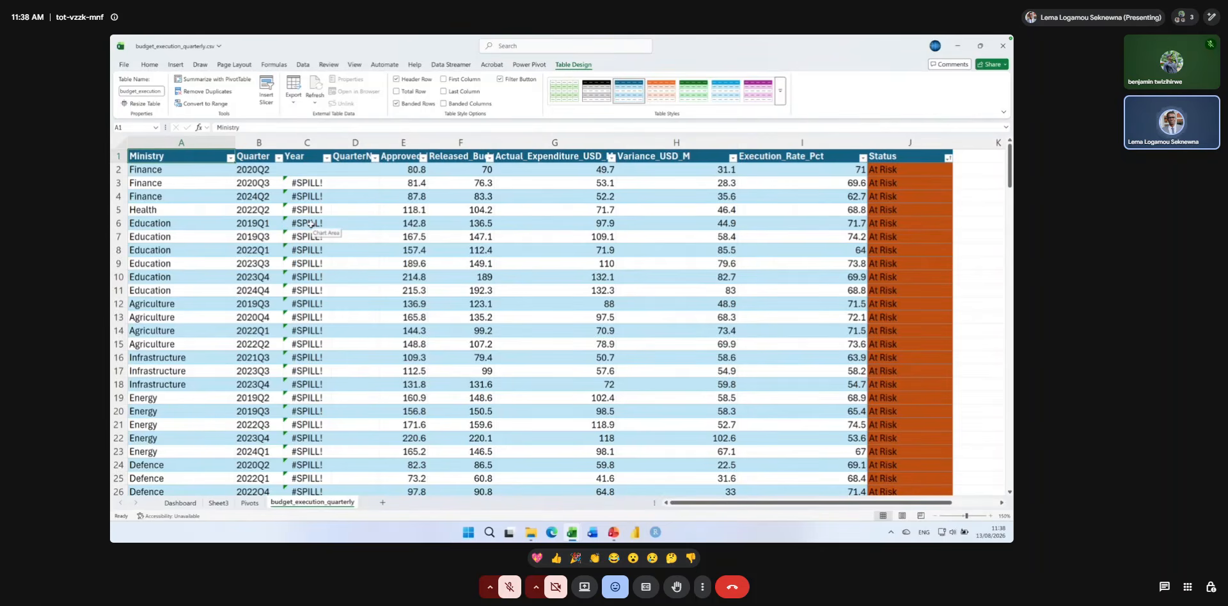
key(ctrl+z)
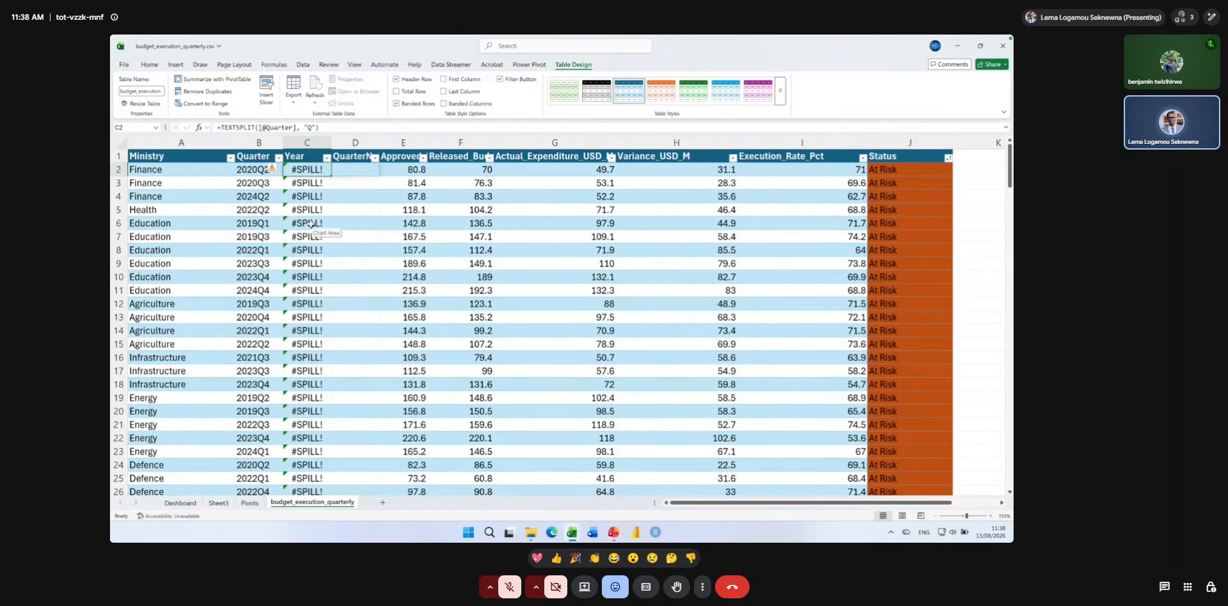
double_click(307, 169)
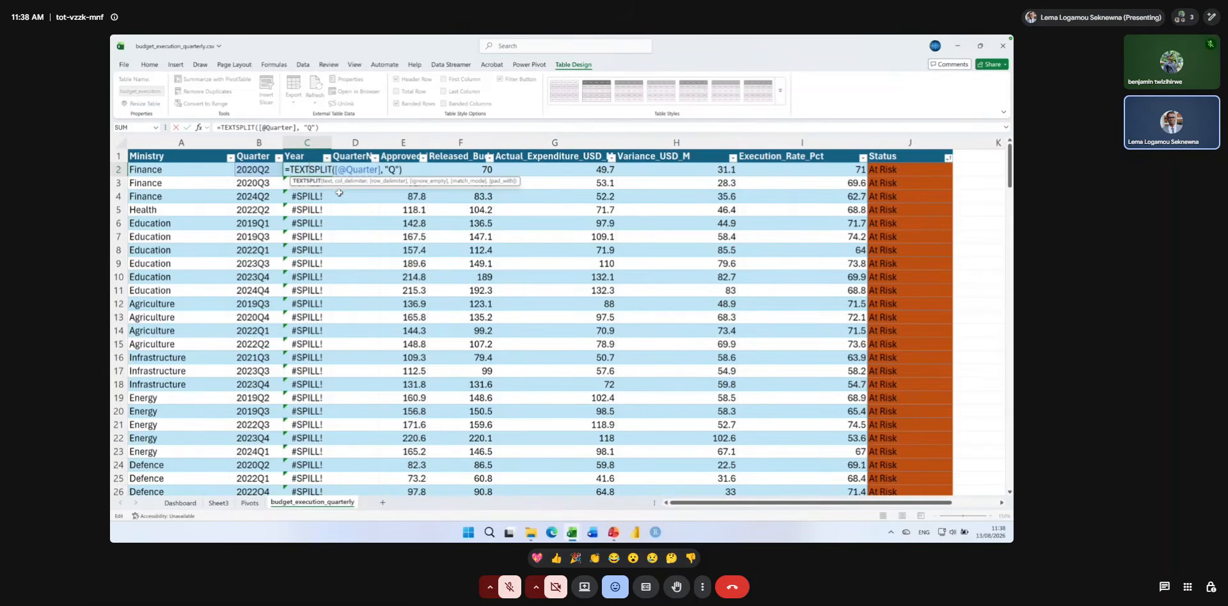
click(319, 207)
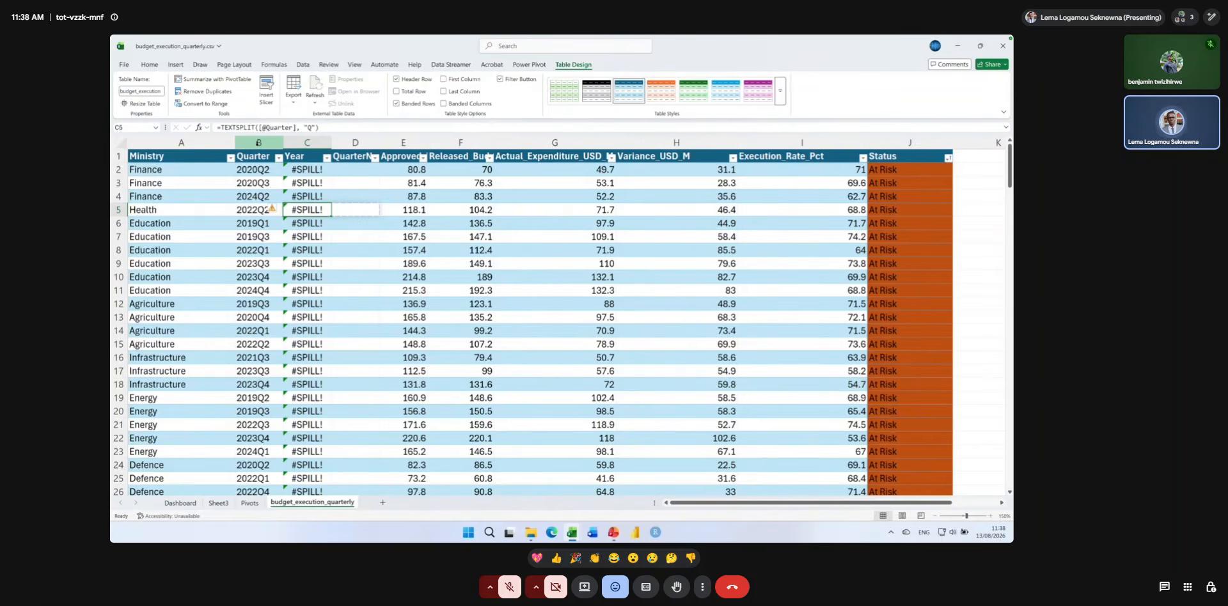
Copy the Quarter column from the budget table and paste it into column A of a new sheet.
click(258, 142)
key(ctrl+c)
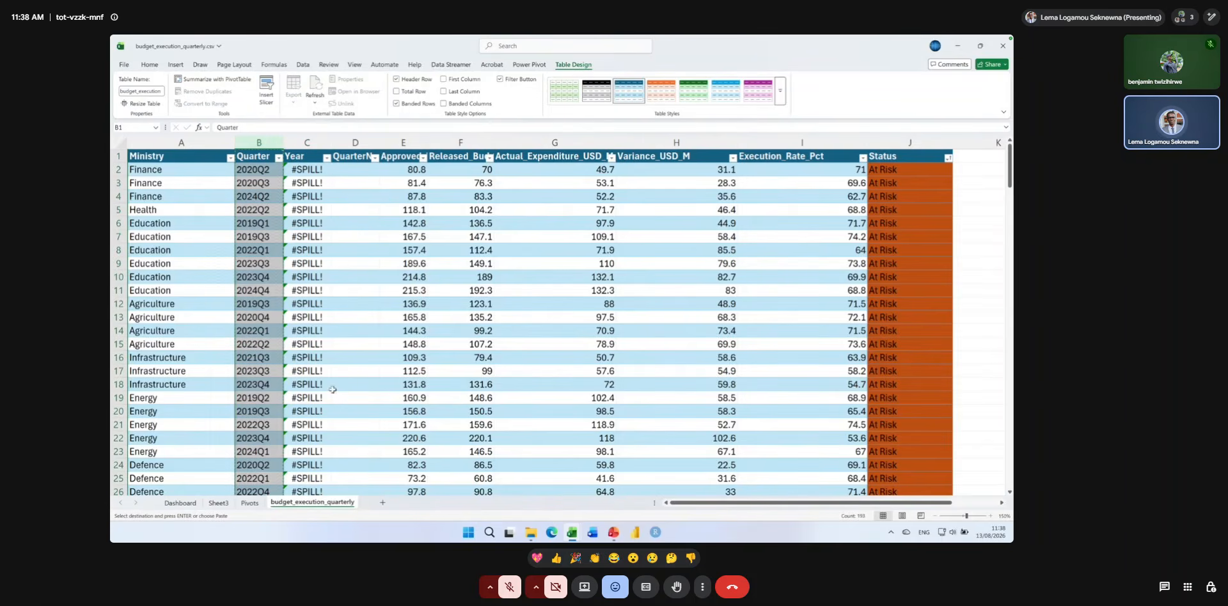
click(383, 502)
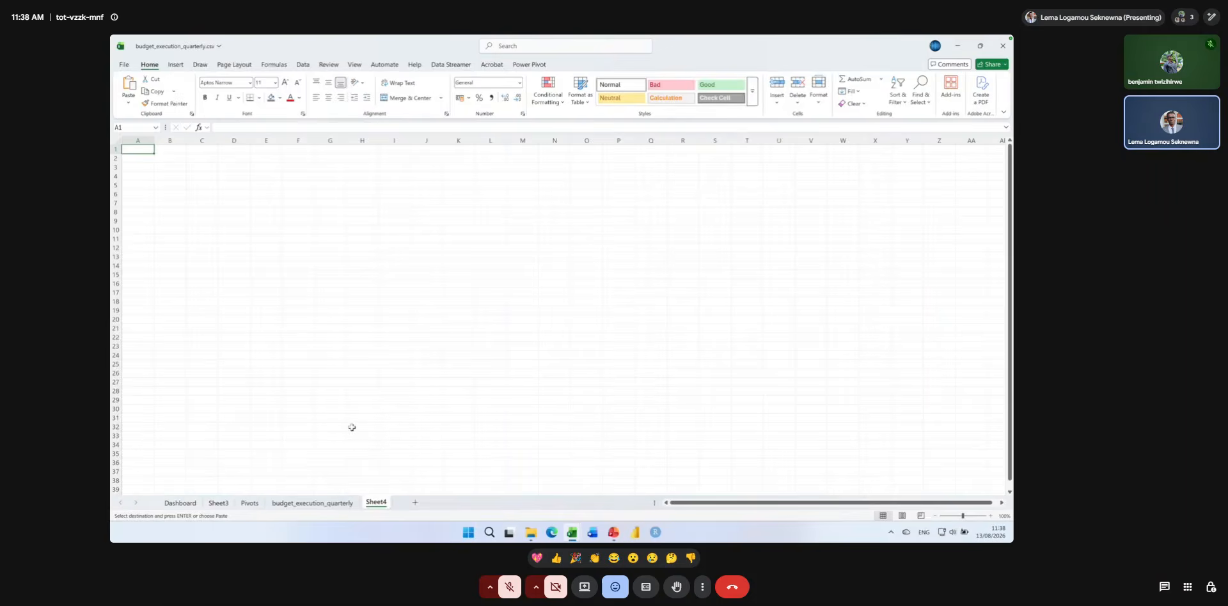
key(ctrl+v)
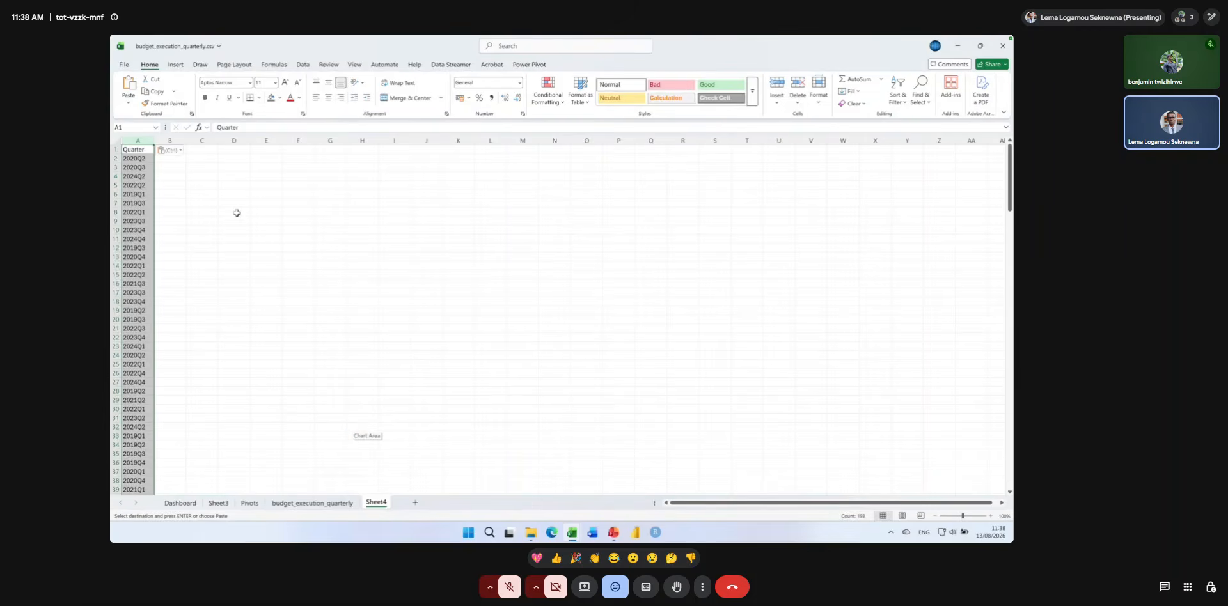
click(173, 151)
click(277, 171)
Enter the formula =TEXTSPLIT(A2, "Q") in B2 to split the first quarter code at the letter Q.
click(167, 160)
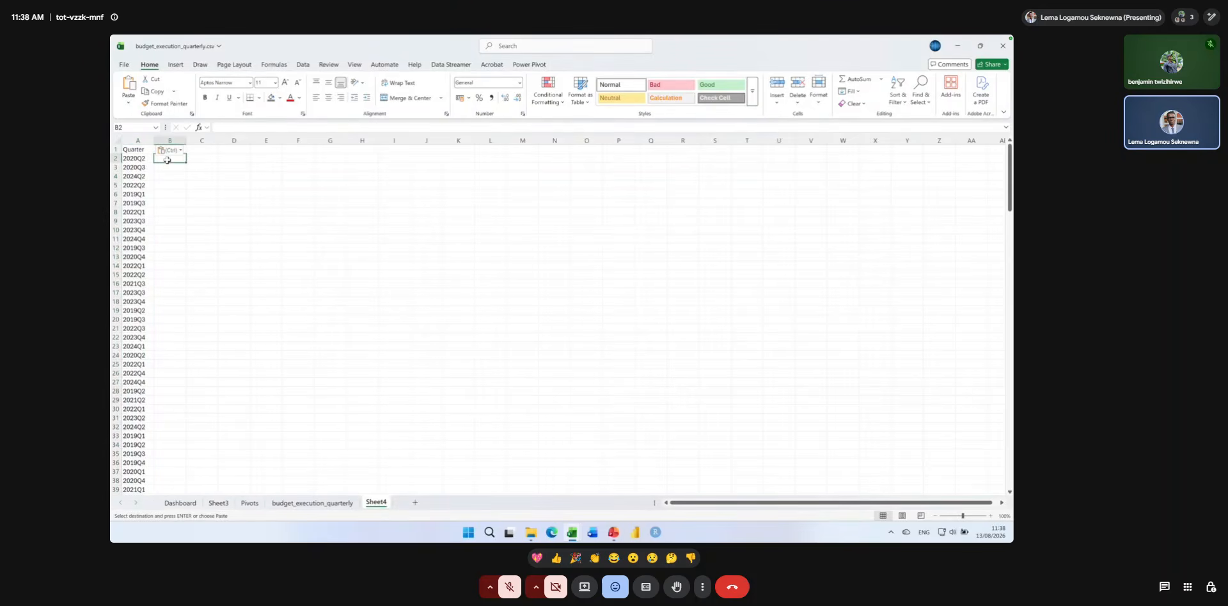
text(=s)
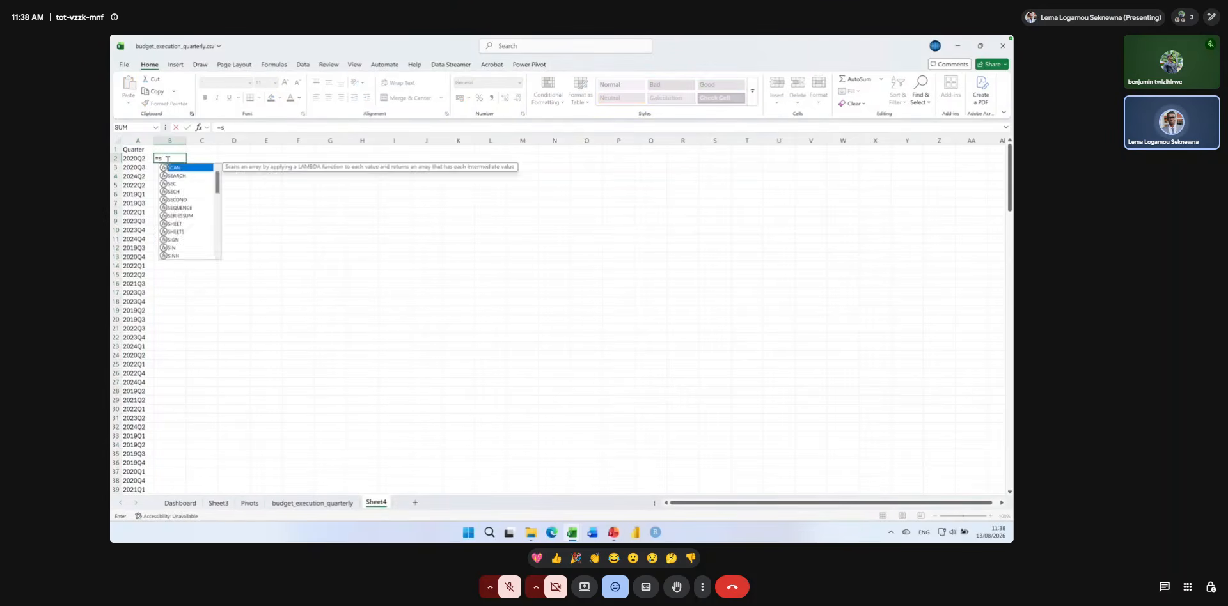
key(BackSpace)
text(te)
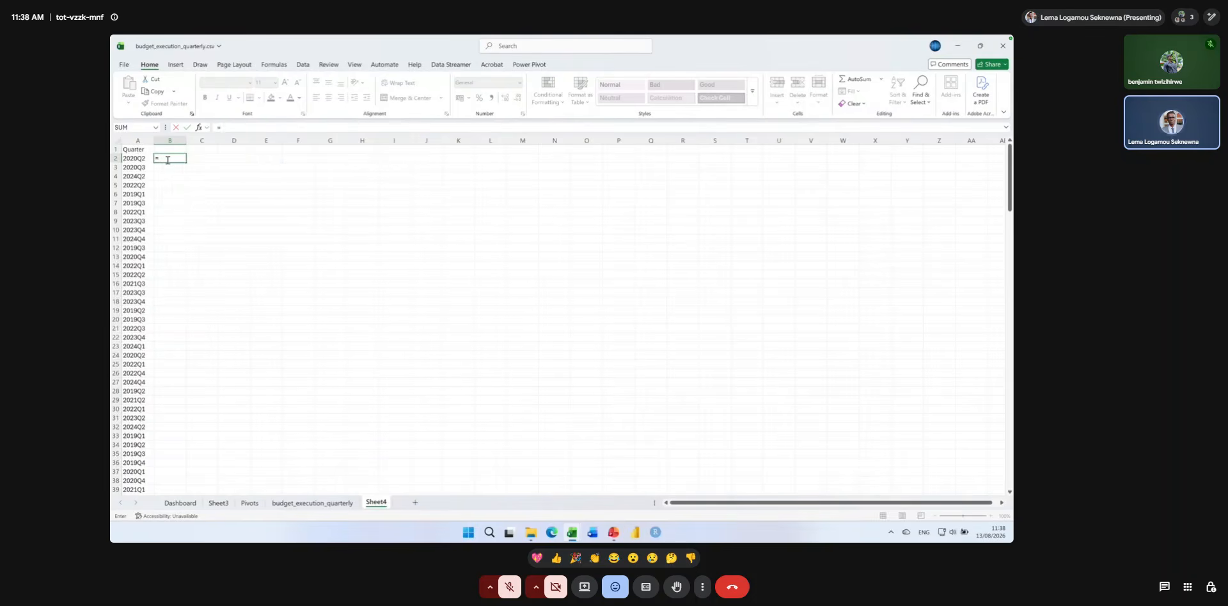
text(xt)
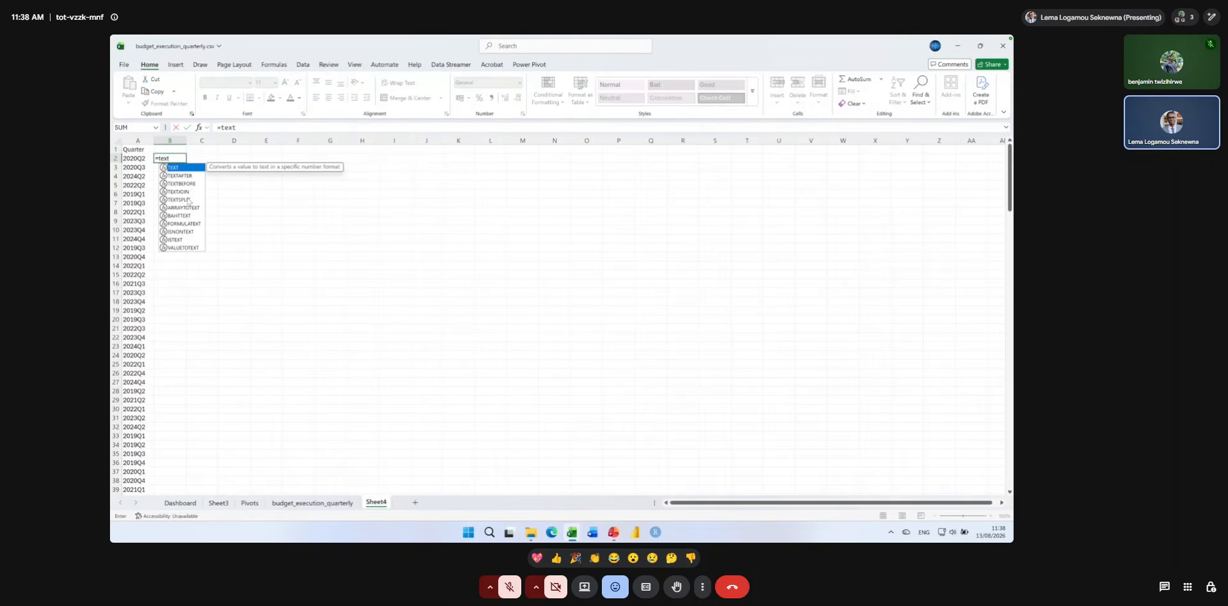
double_click(186, 199)
click(137, 160)
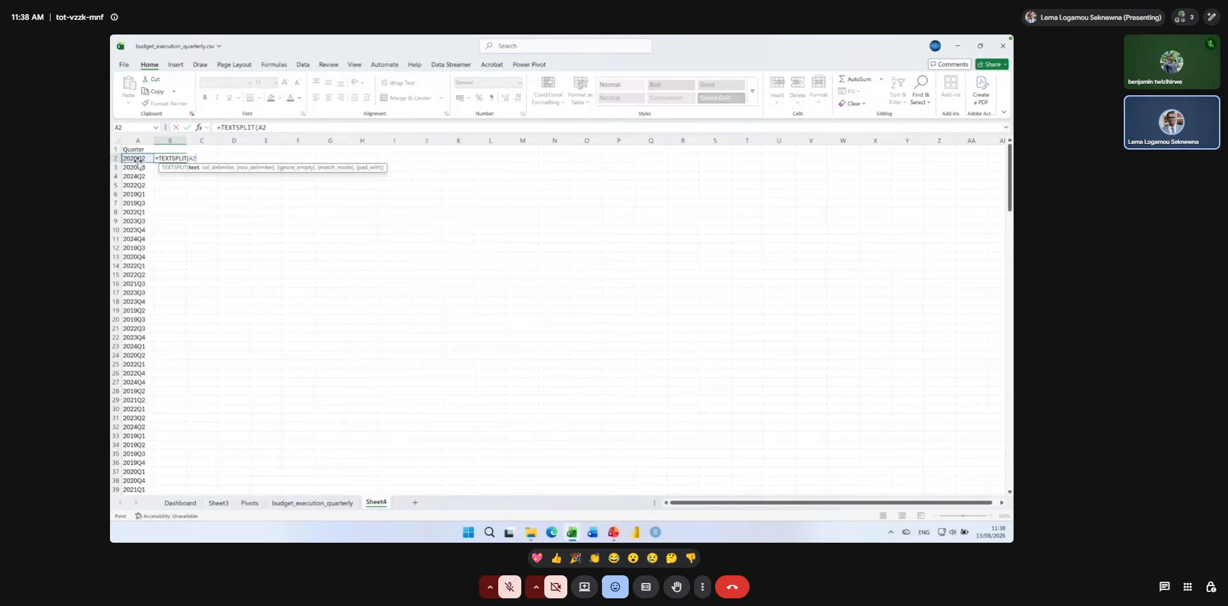
text(, "Q"))
key(Return)
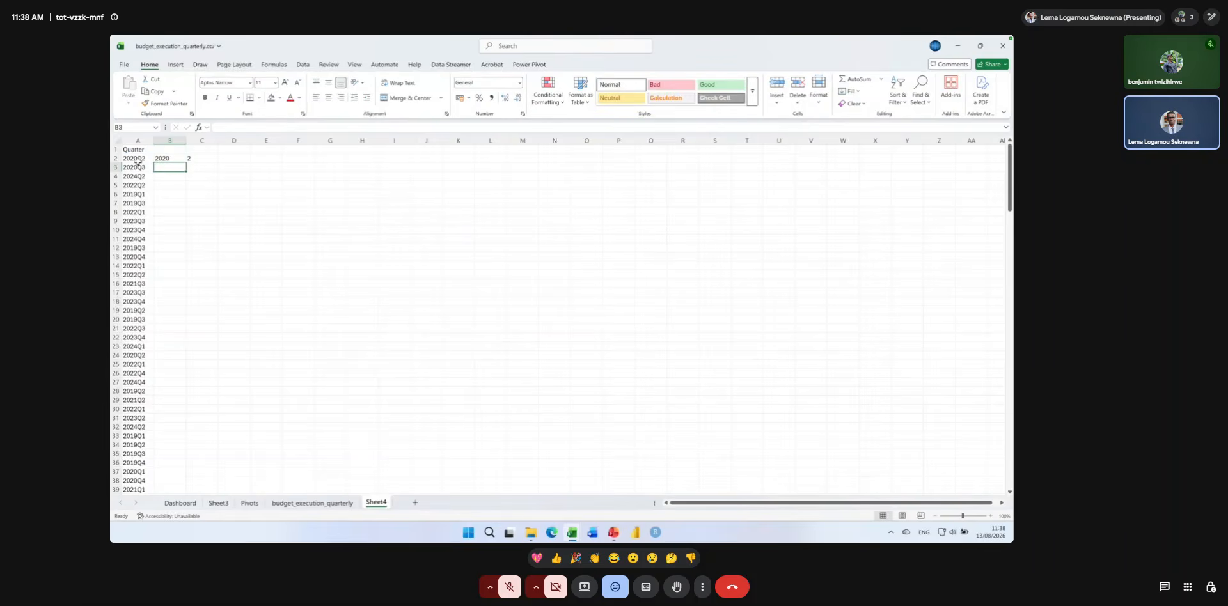
Fill the TEXTSPLIT formula and its split result from row 2 down to row 193, and review the formula in B2.
click(171, 157)
drag(172, 156, 217, 158)
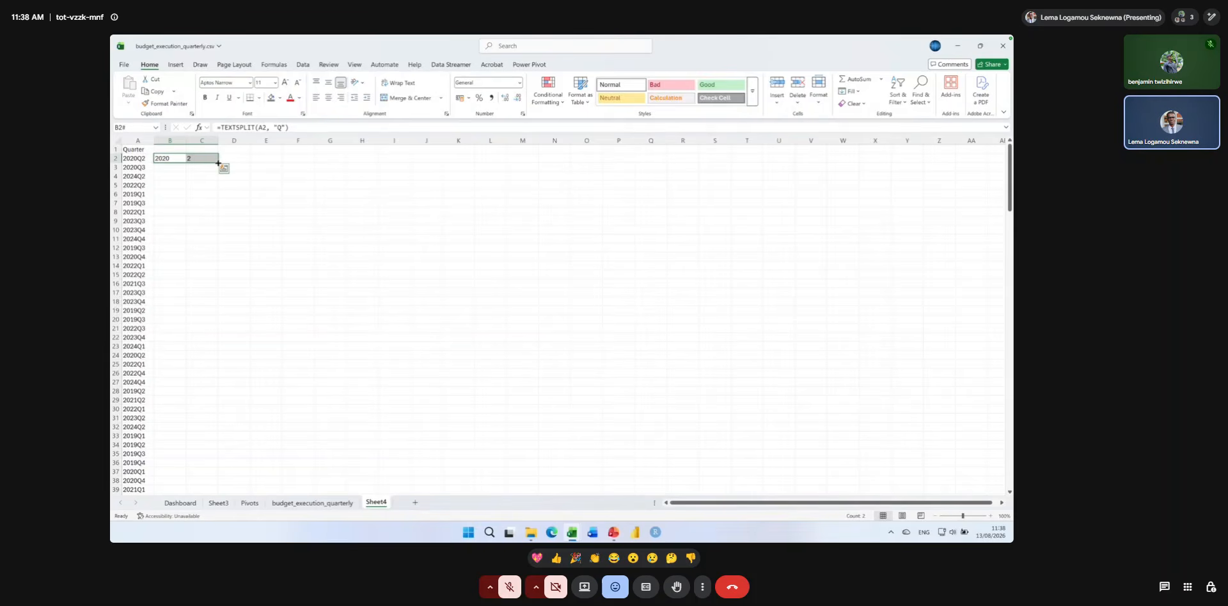
click(168, 158)
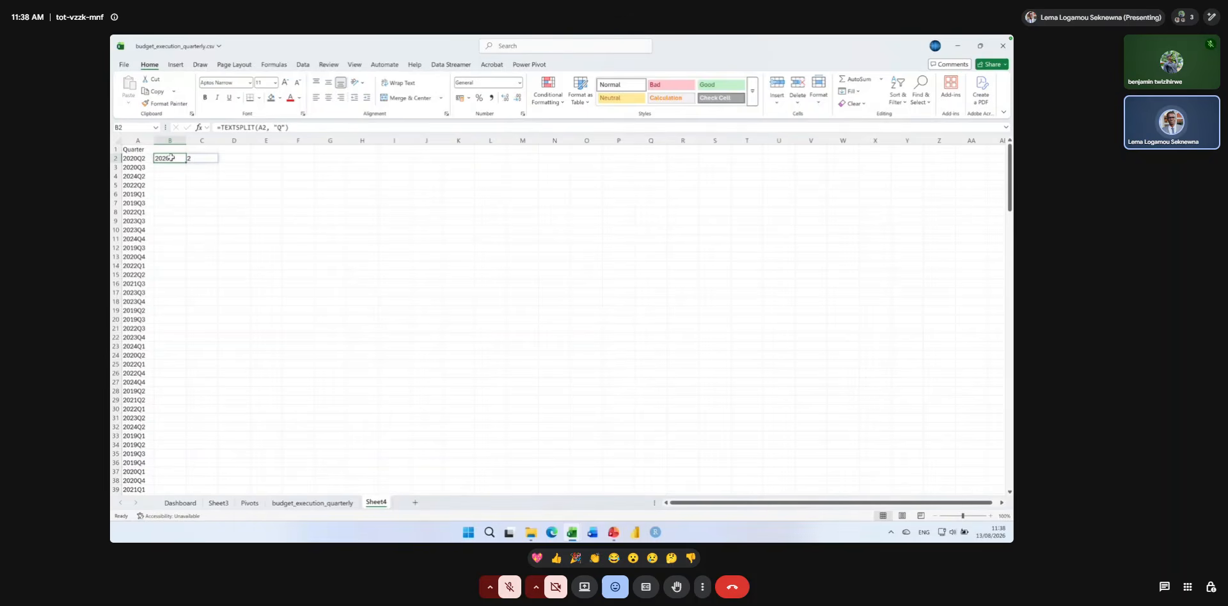
drag(172, 158, 212, 470)
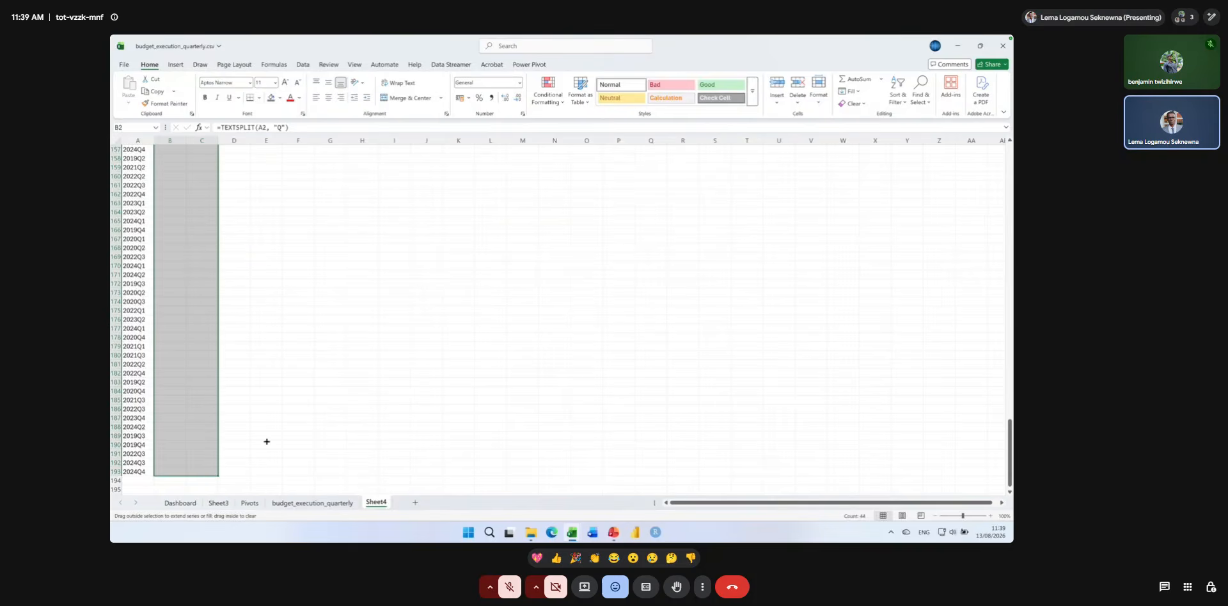
scroll(267, 441, up, 15)
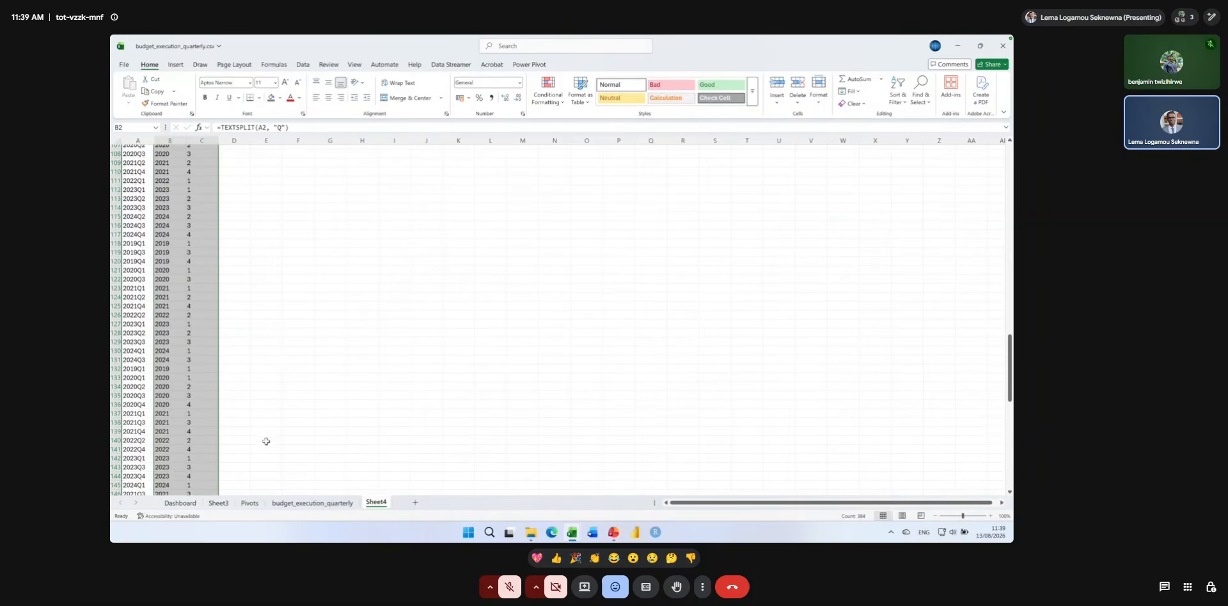
drag(1007, 375, 1008, 185)
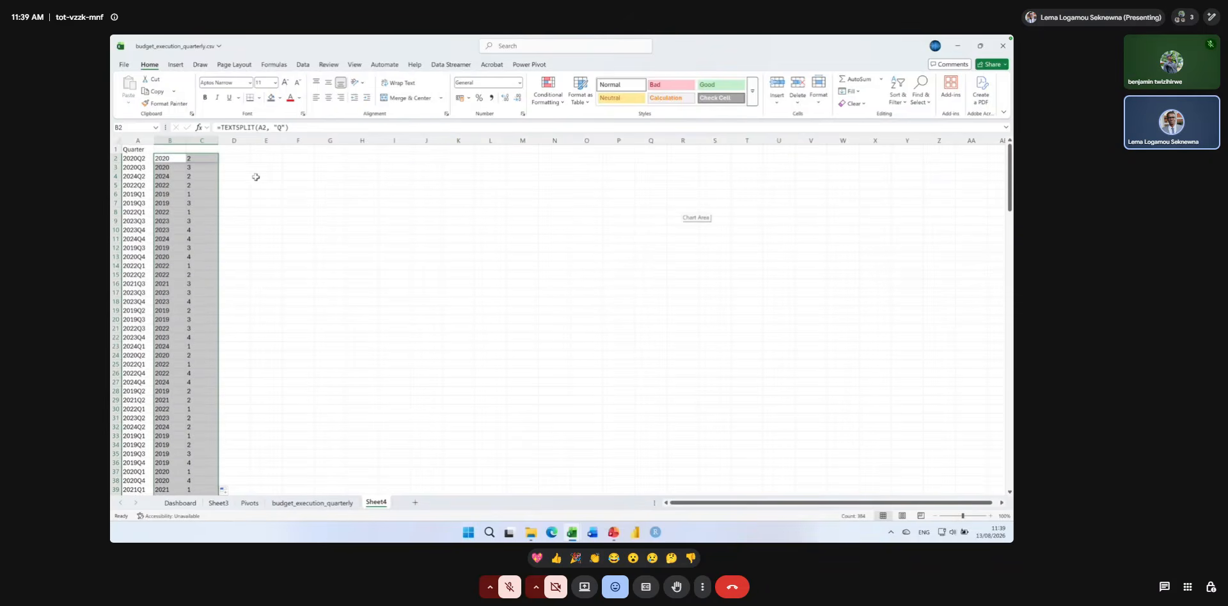
double_click(167, 158)
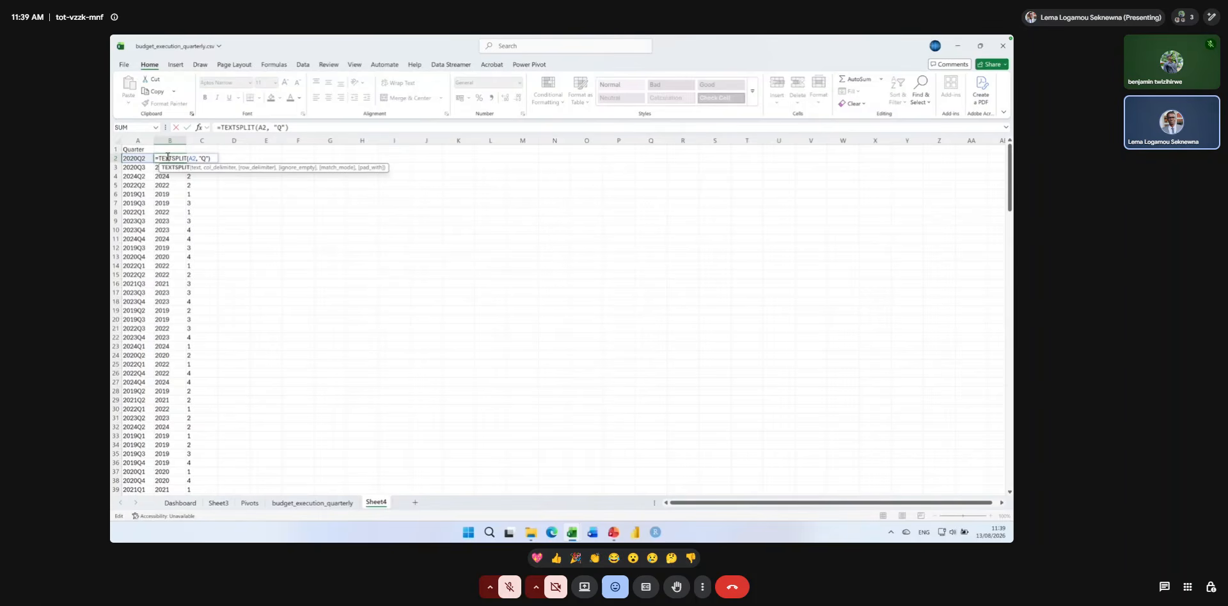
key(Return)
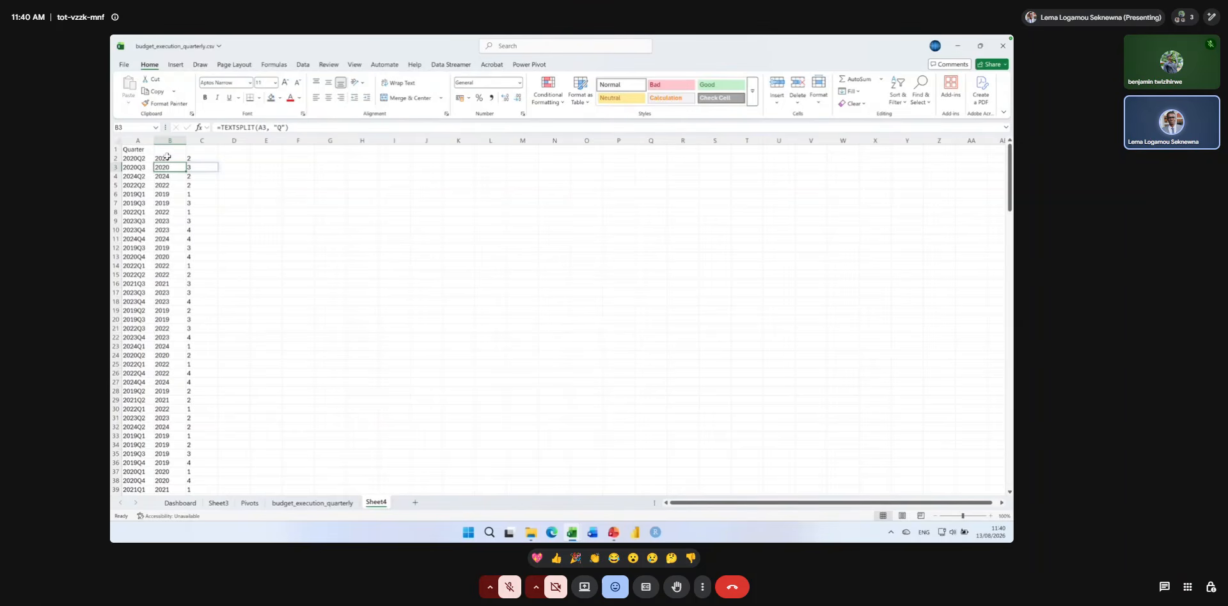
Undo the most recent extension of the TEXTSPLIT fill, leaving it applied only down to row 23.
click(166, 158)
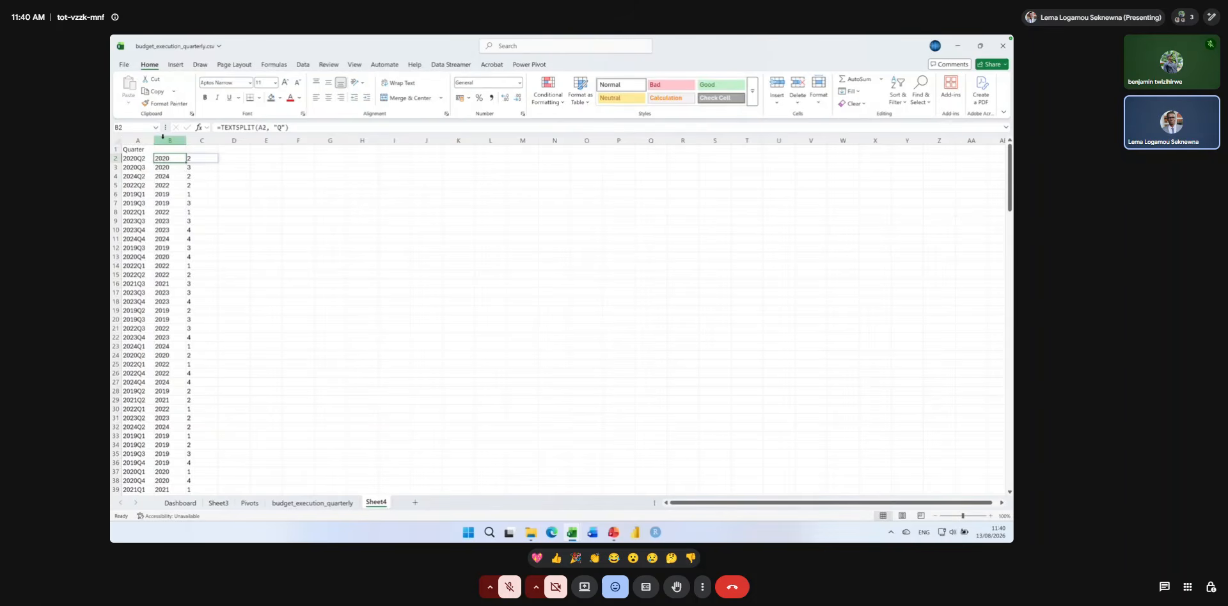
key(ctrl+z)
key(ctrl+z)
key(ctrl+z)
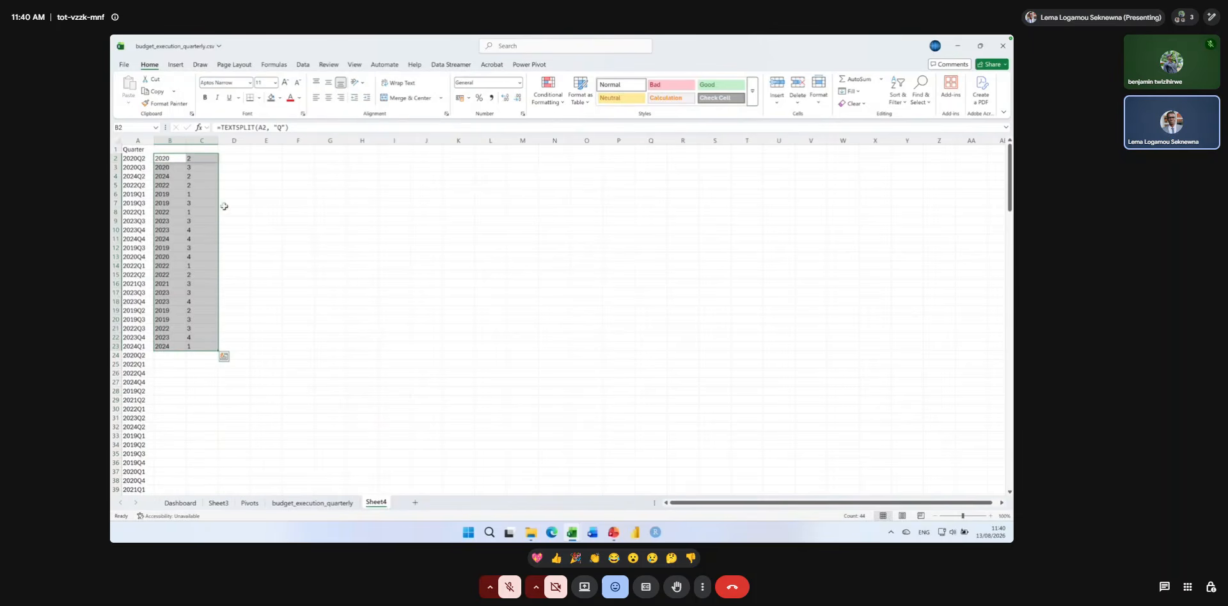
Look at the data in the regional_revenue_monthly and household_survey workbooks, and return to the budget_execution_quarterly workbook.
click(573, 531)
click(544, 490)
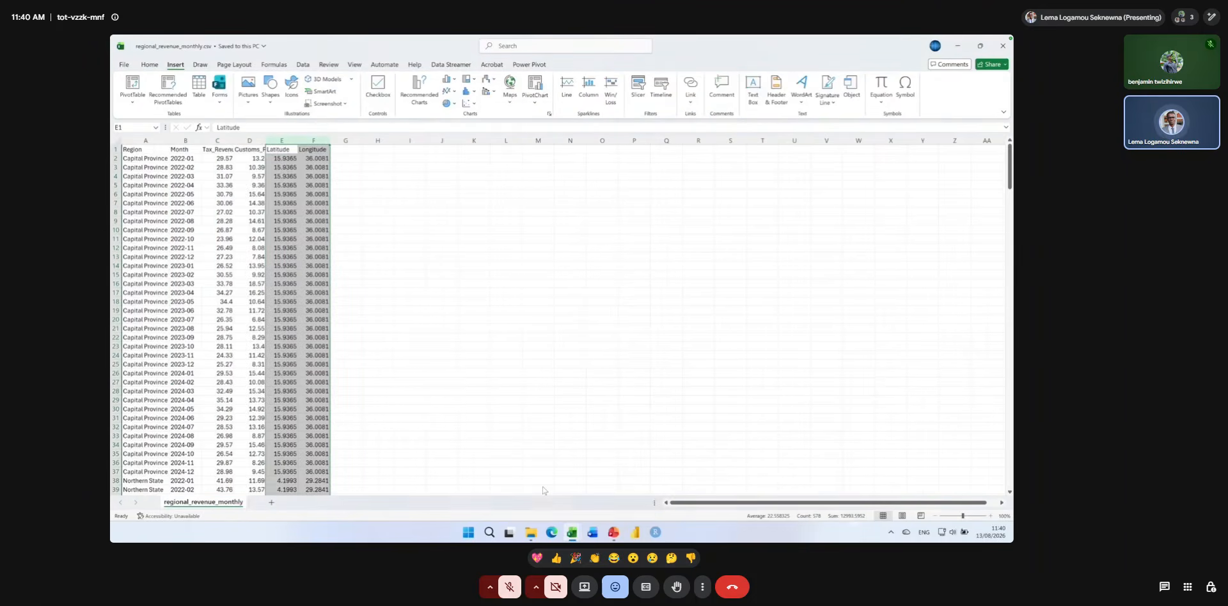
click(572, 532)
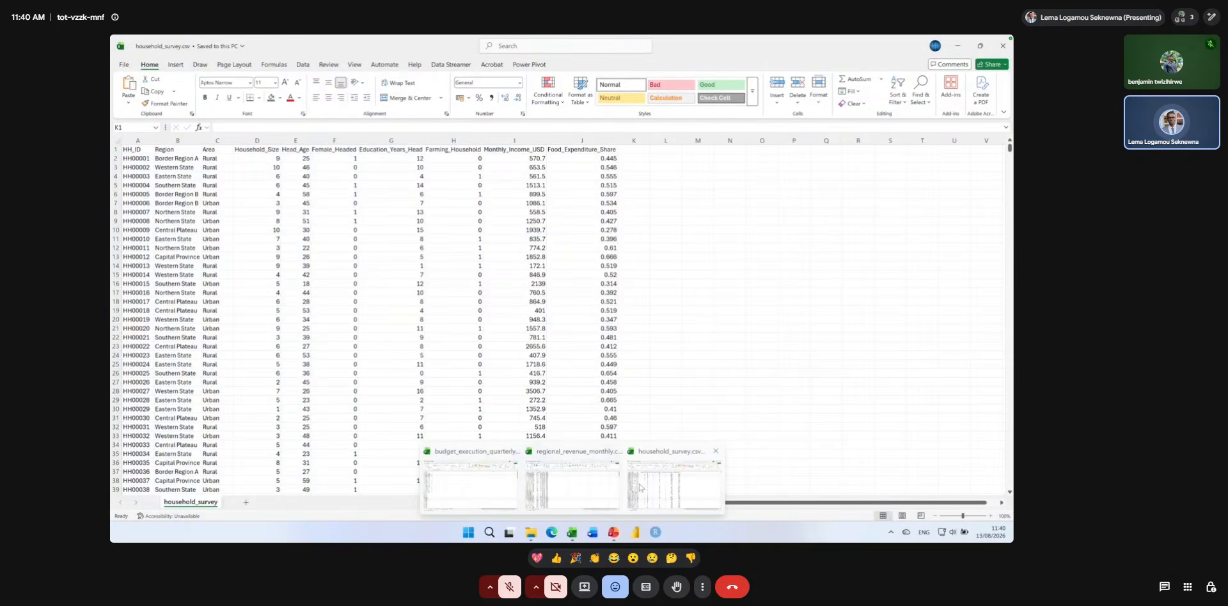
click(639, 487)
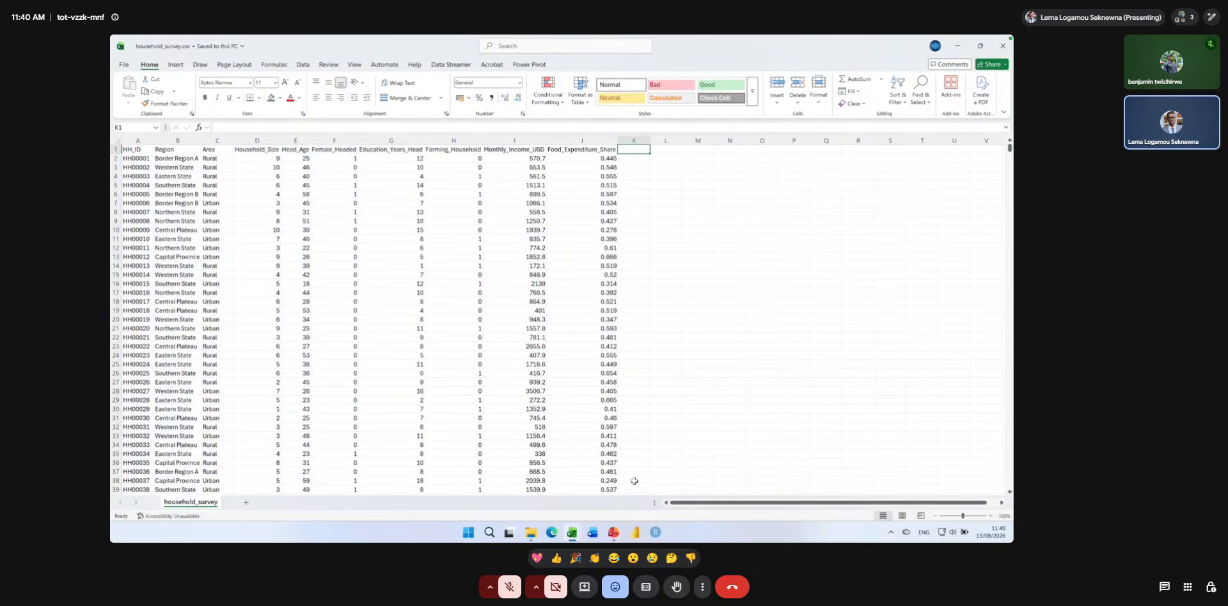
mouse_move(572, 532)
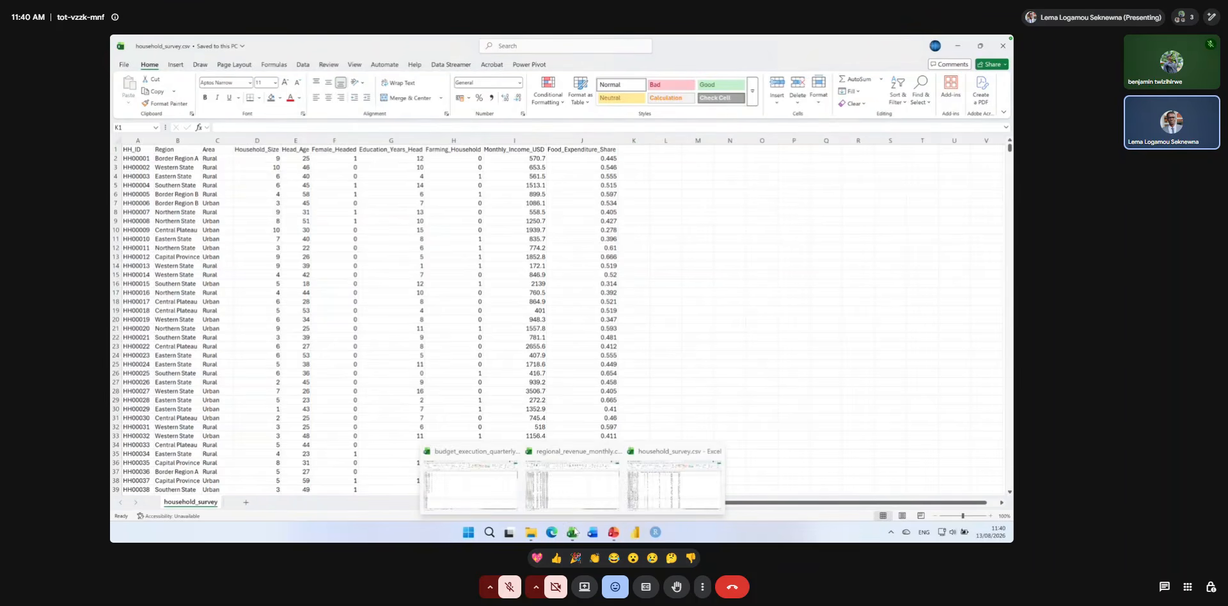
click(479, 479)
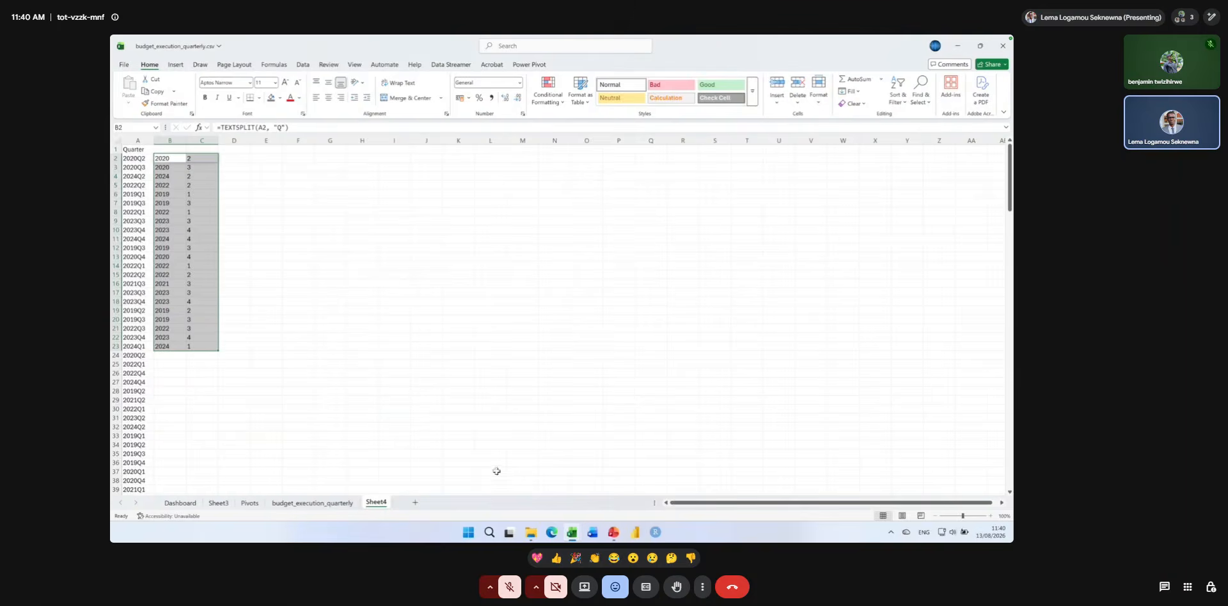
click(321, 503)
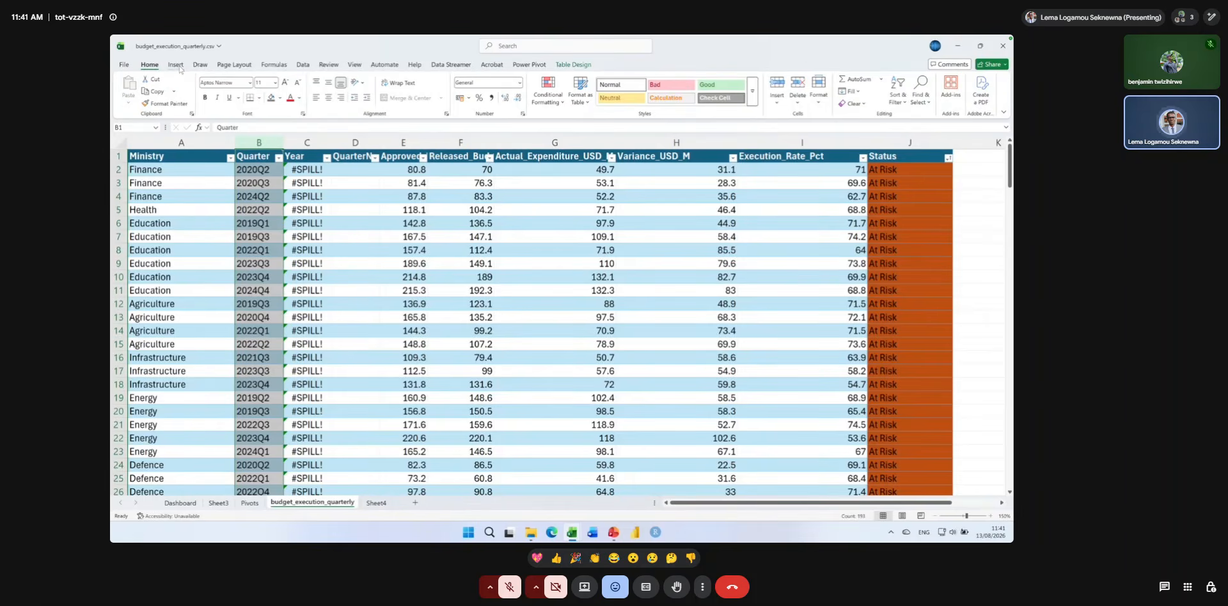
click(295, 170)
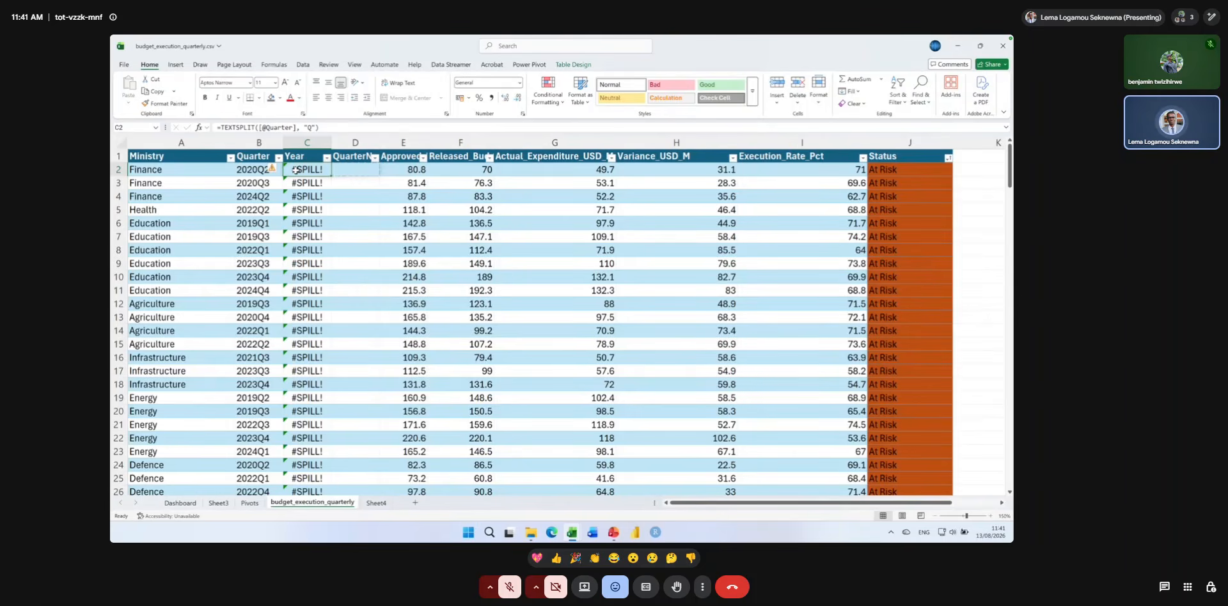
text(=left)
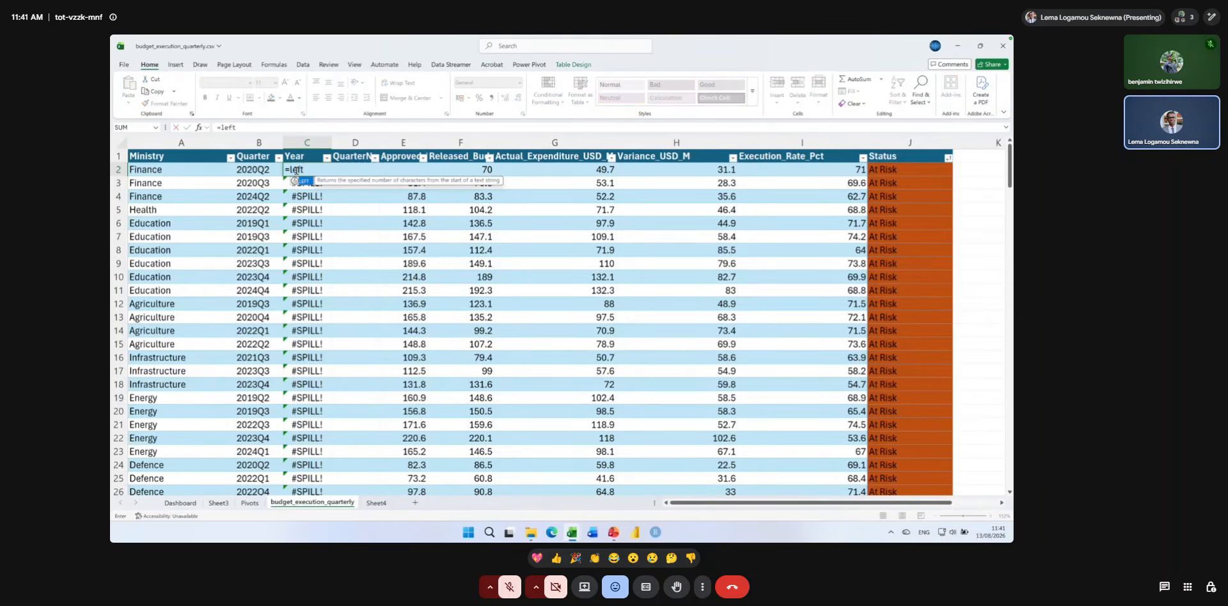
text(()
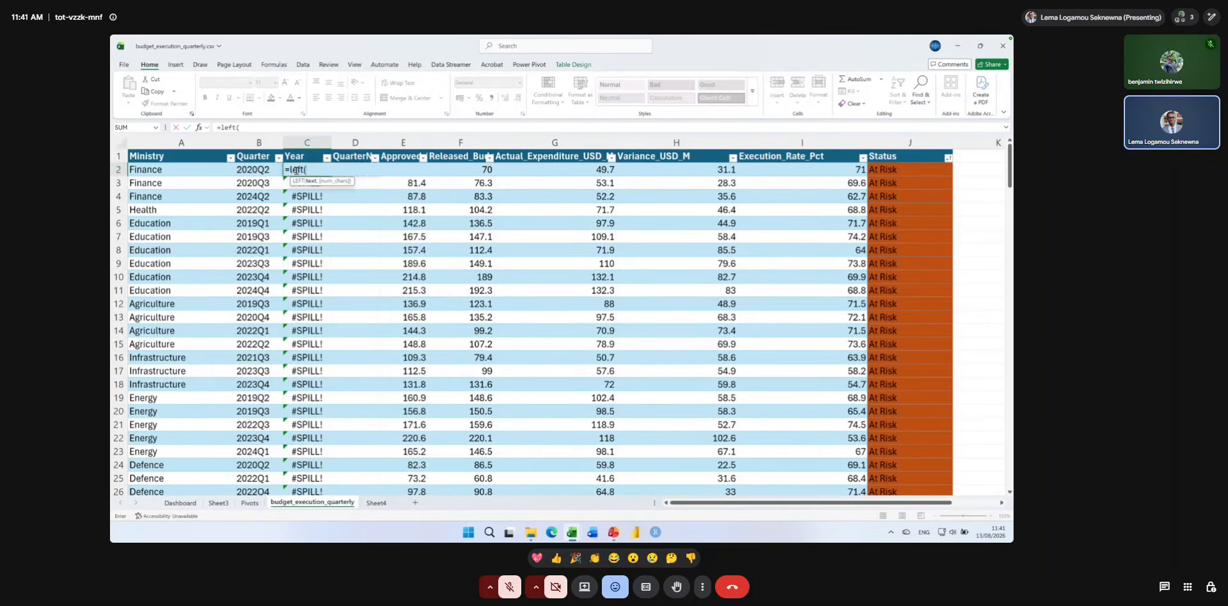
click(264, 170)
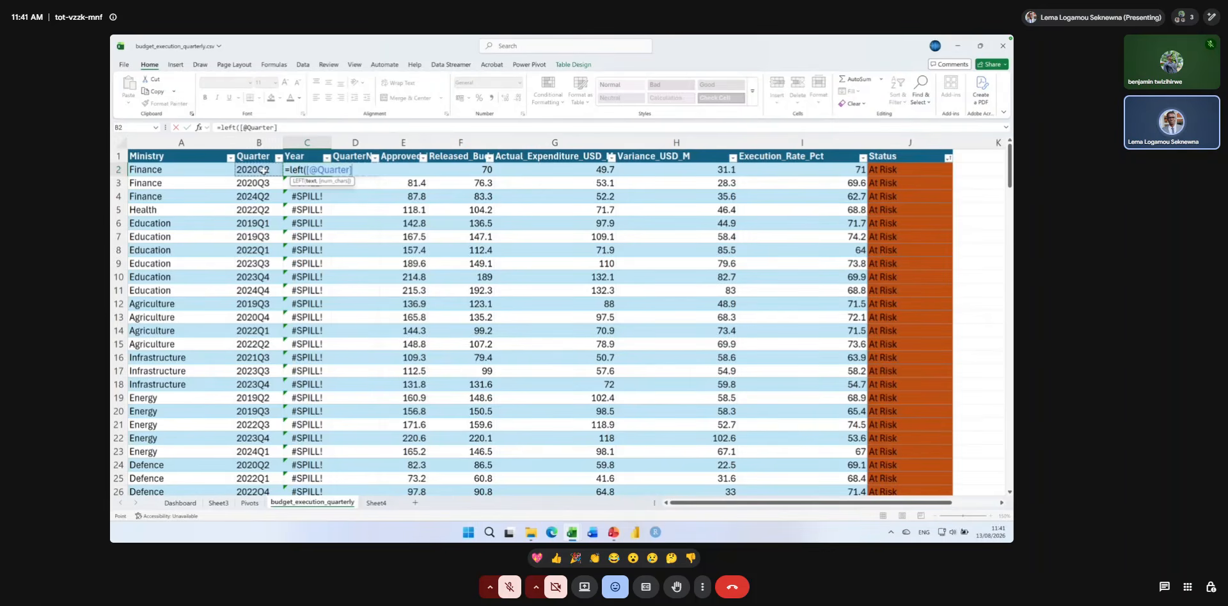
text(, find)
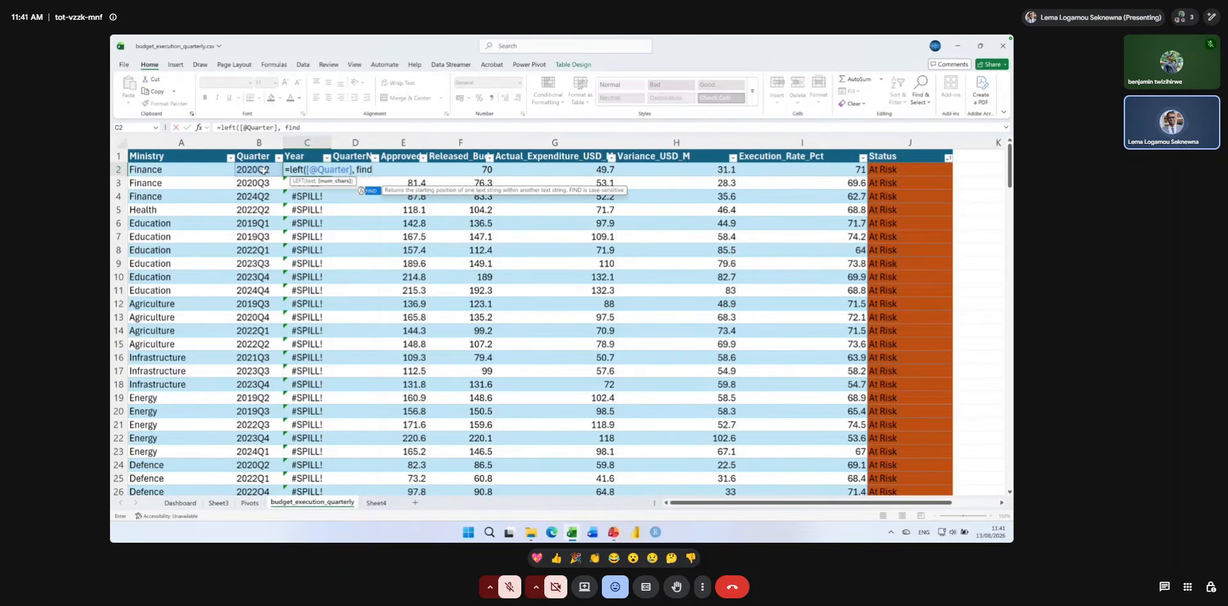
text(()
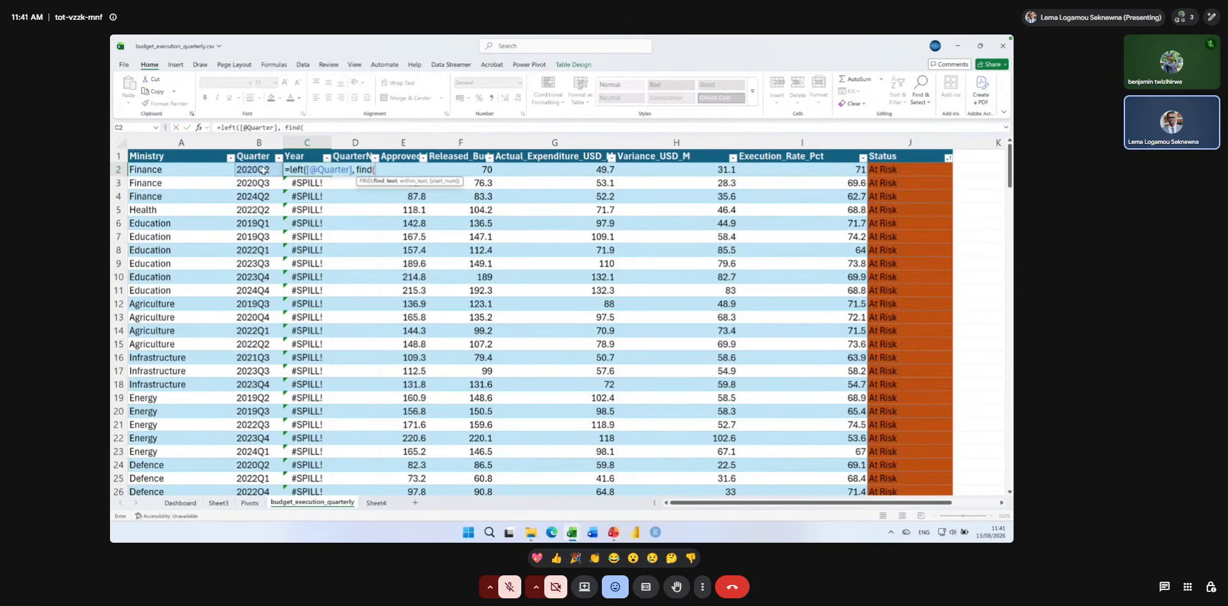
text("Q",)
click(257, 169)
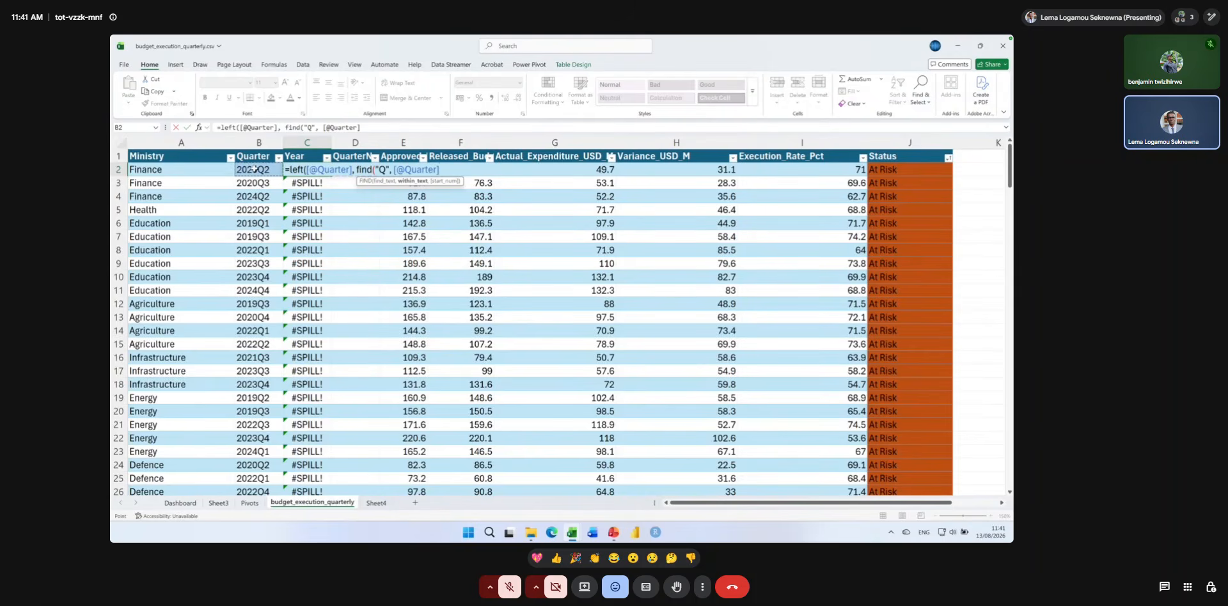
text())
key(Return)
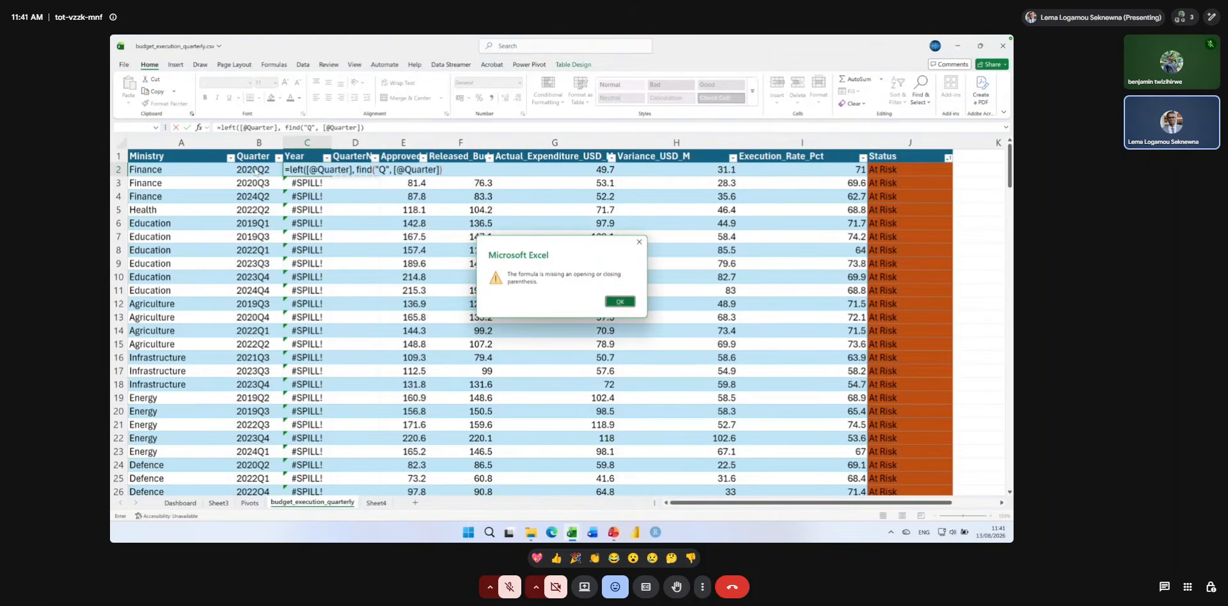
click(618, 303)
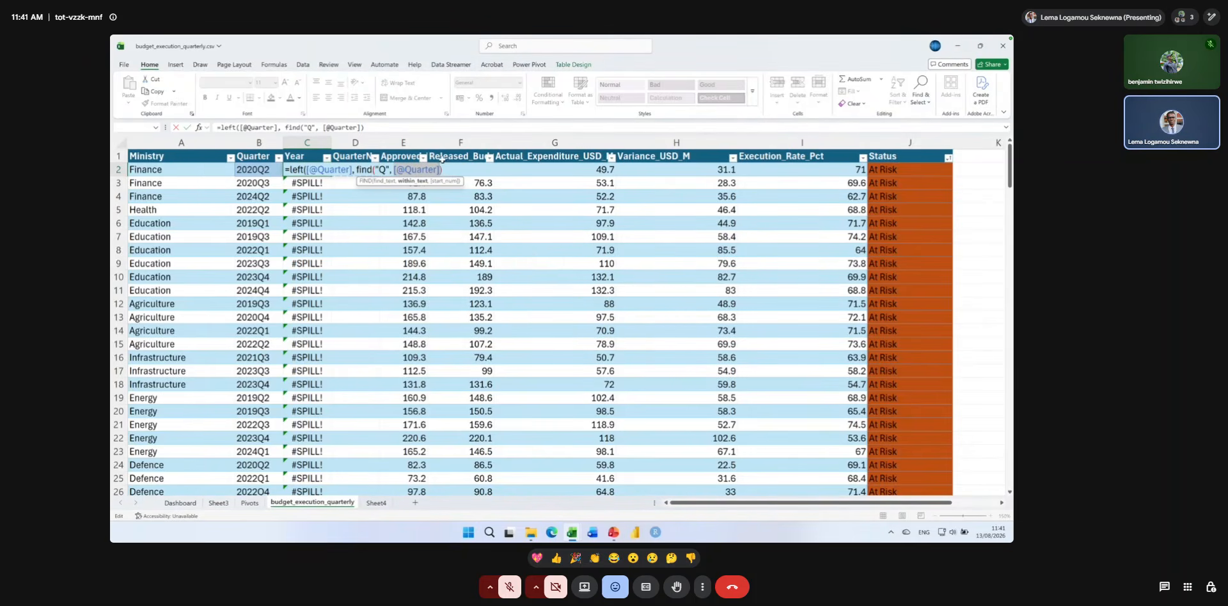
click(451, 172)
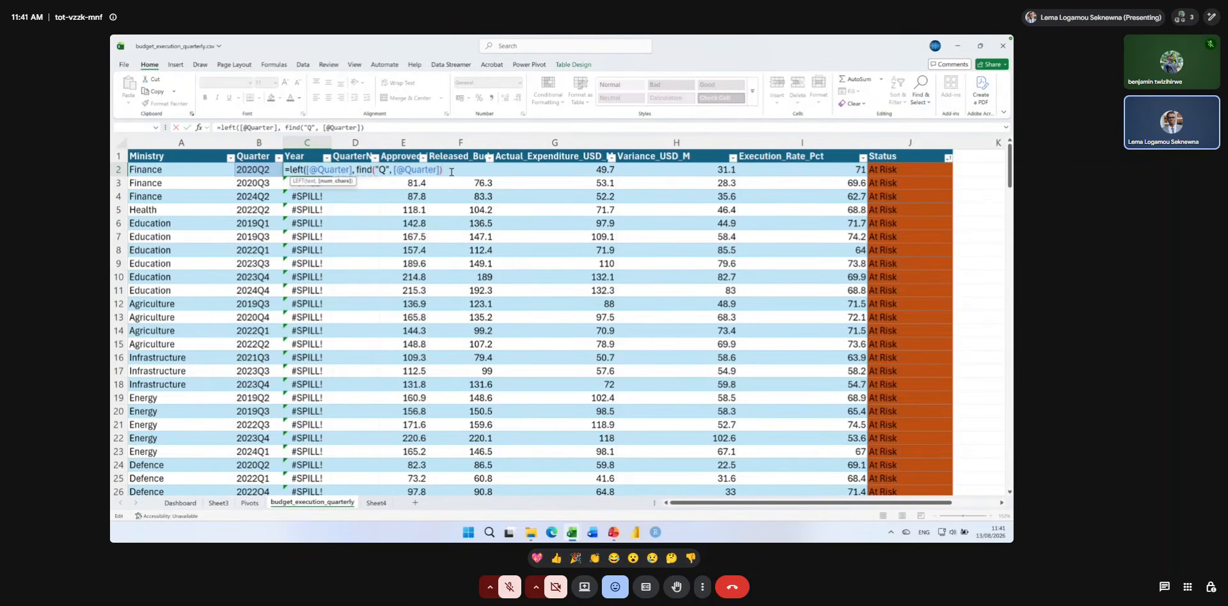
key(Return)
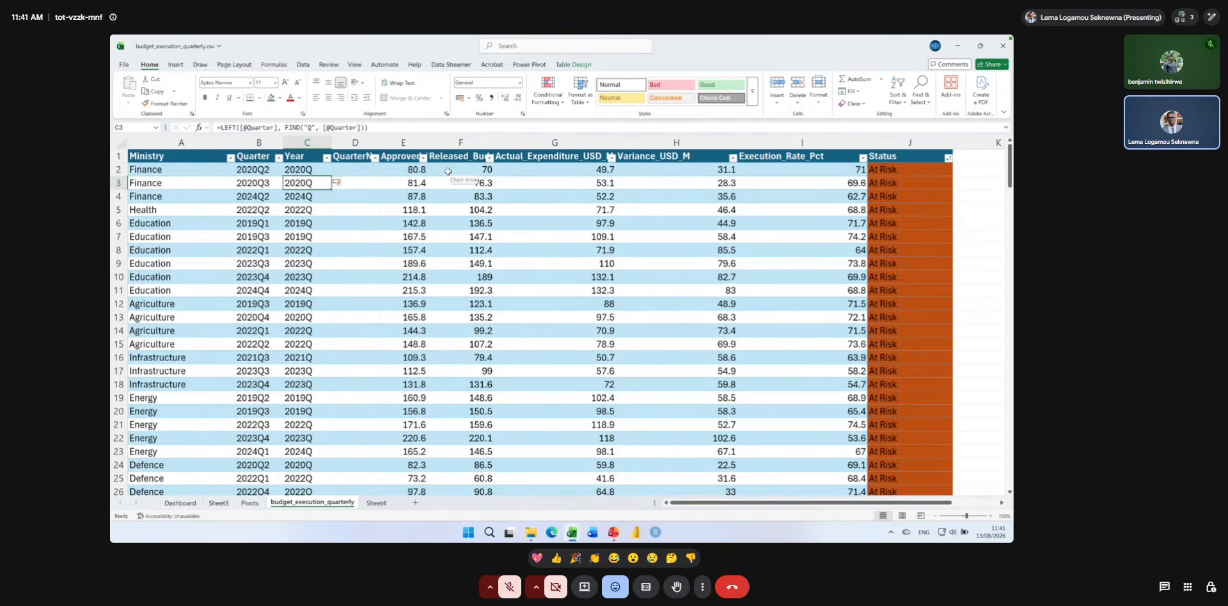
click(314, 172)
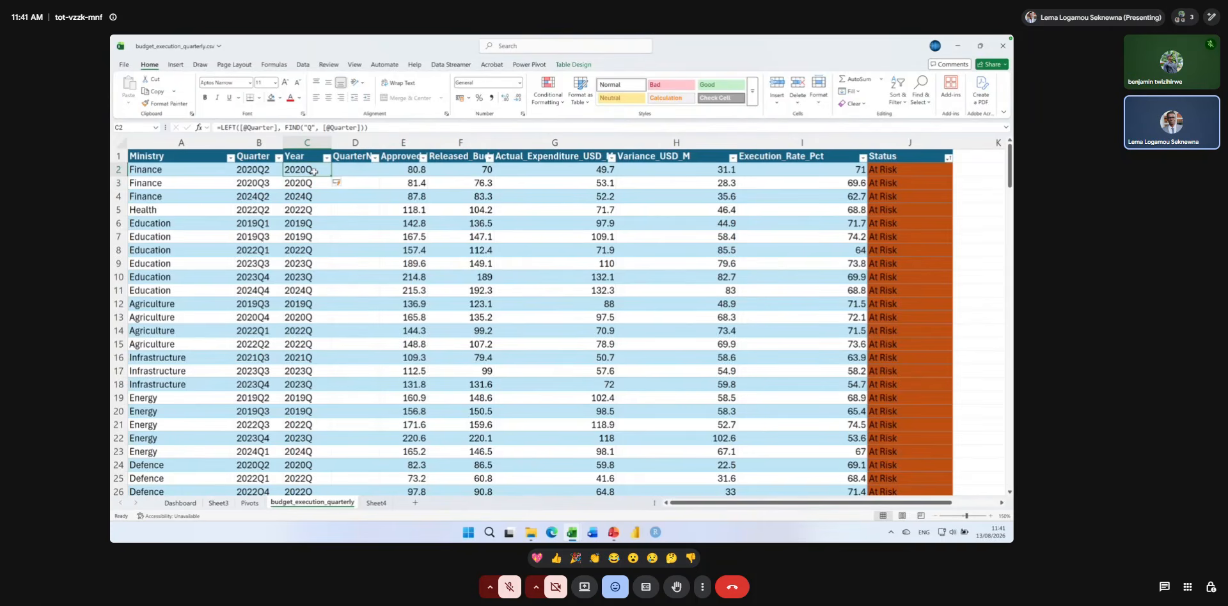
key(F2)
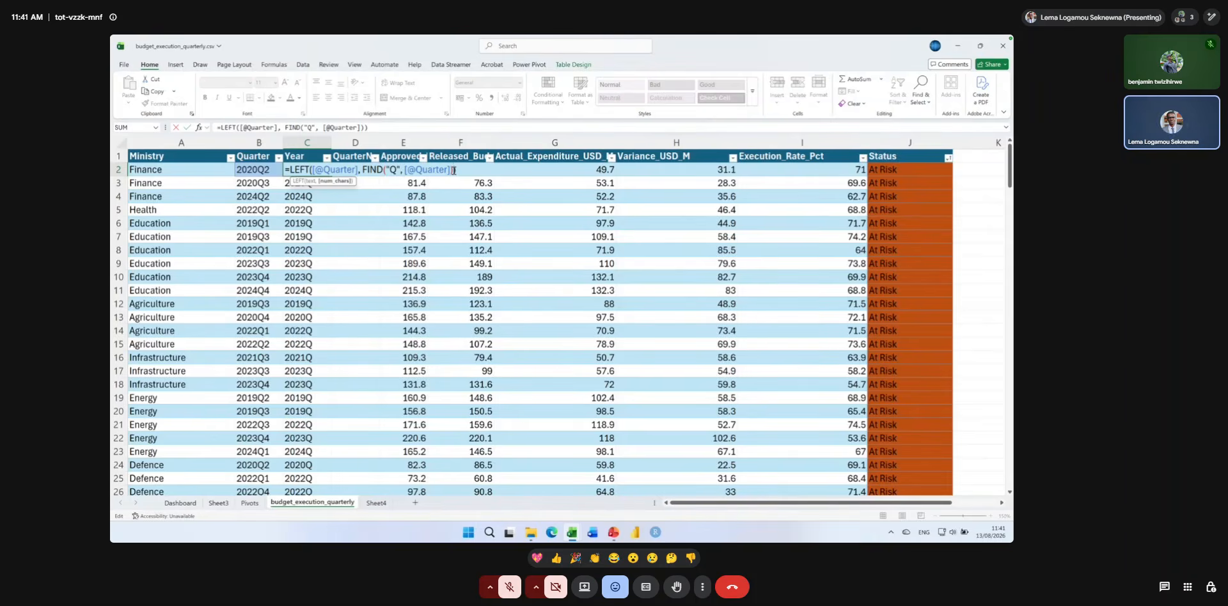
text(-1)
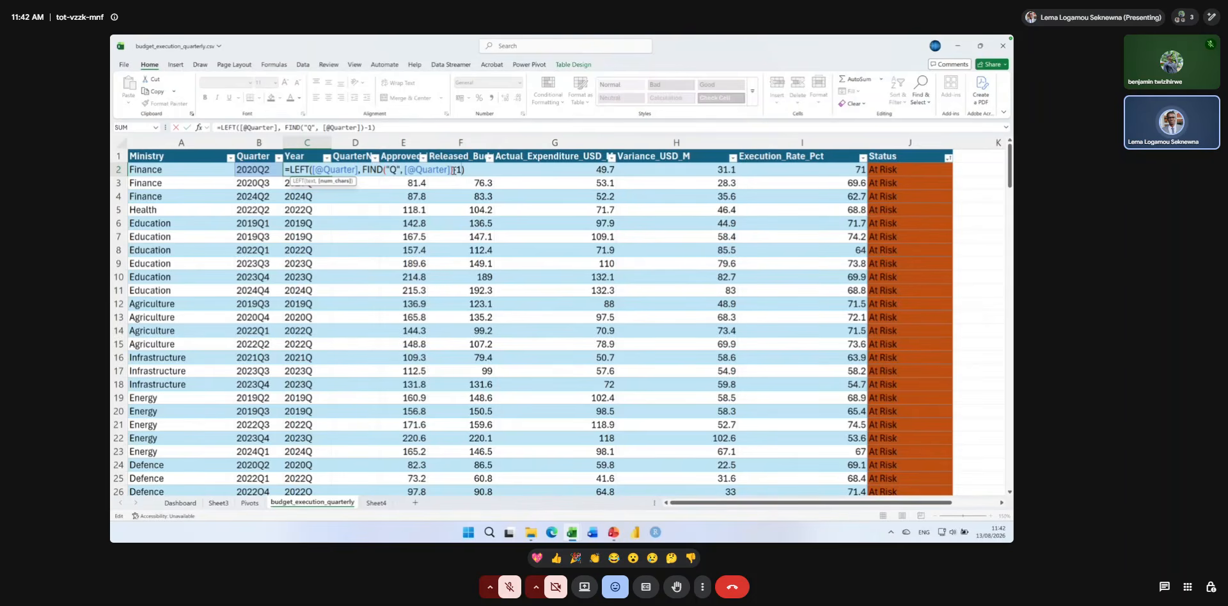
key(Return)
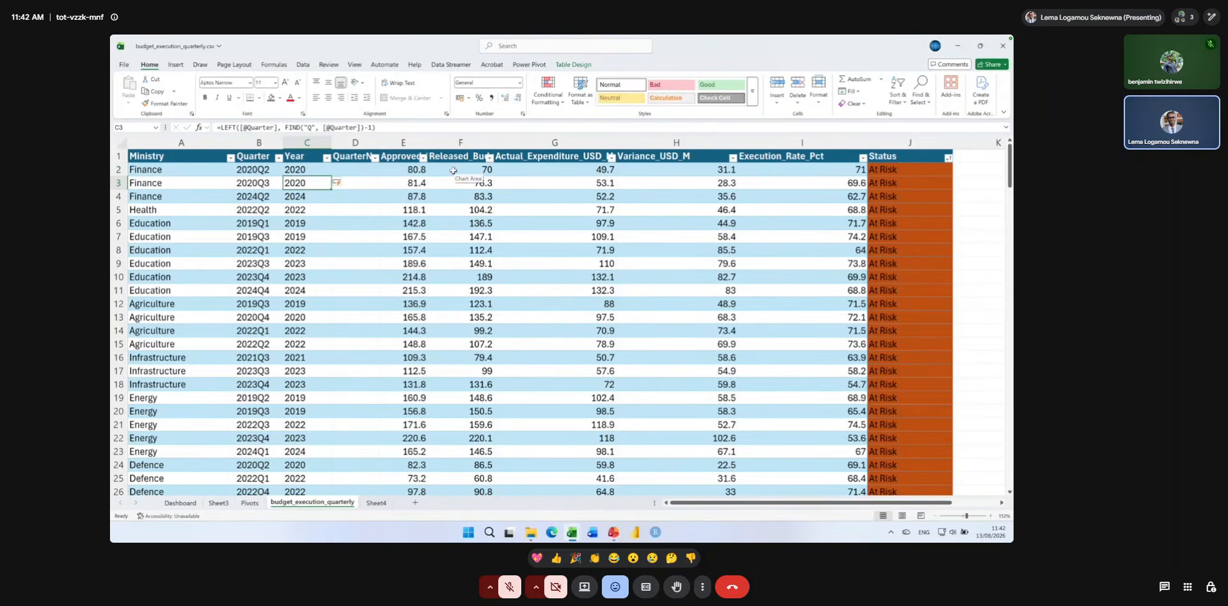
double_click(313, 170)
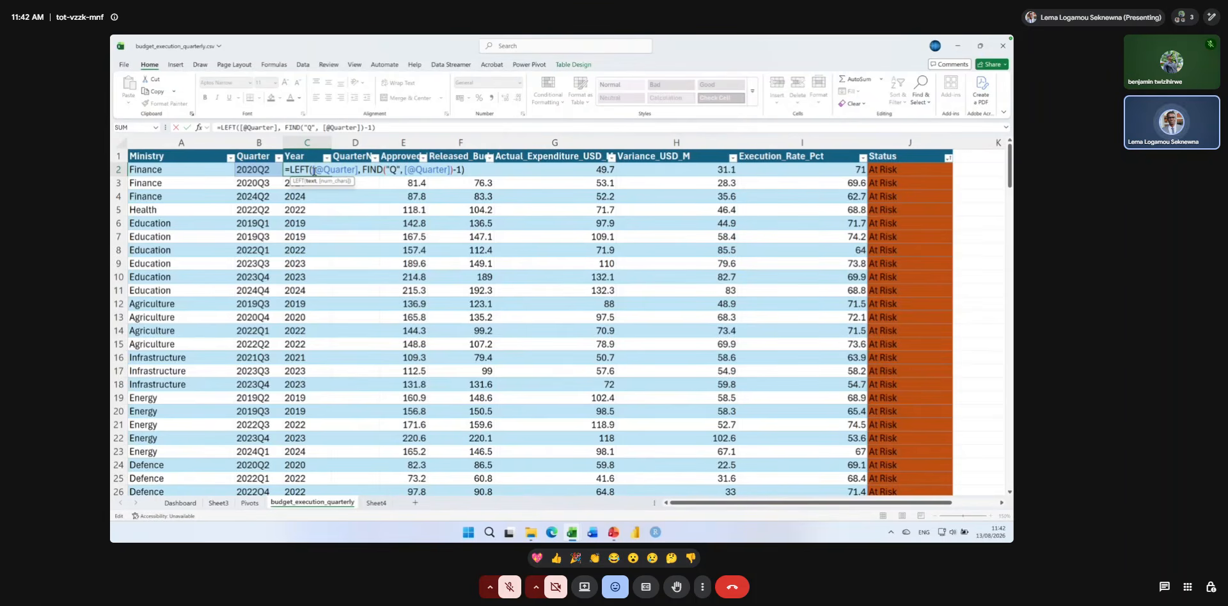
key(Return)
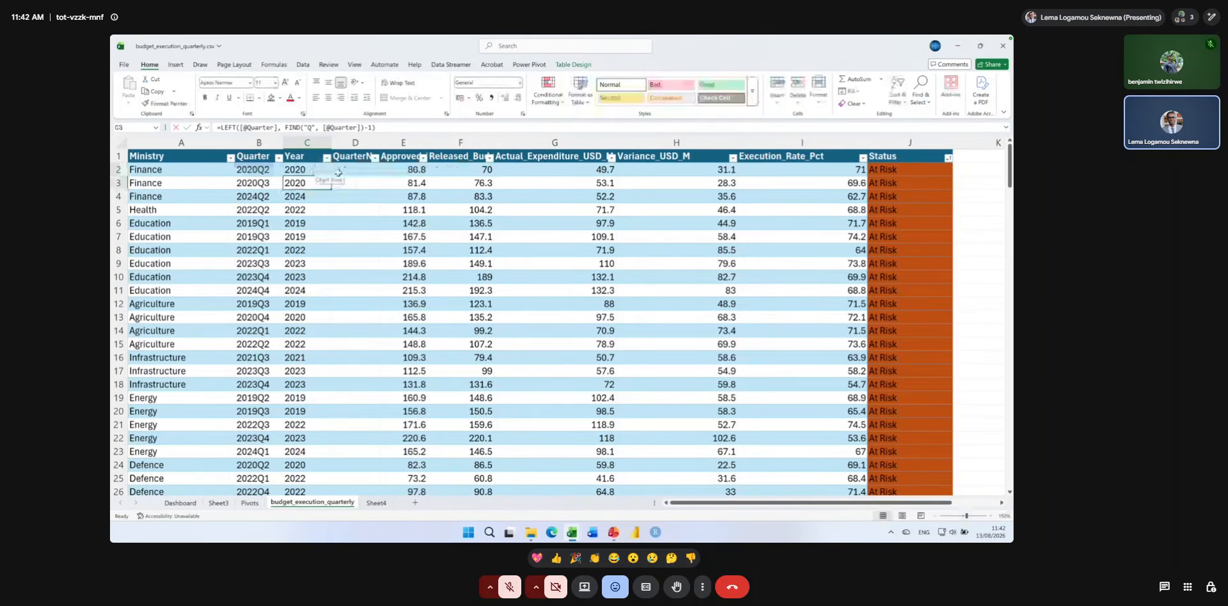
click(338, 173)
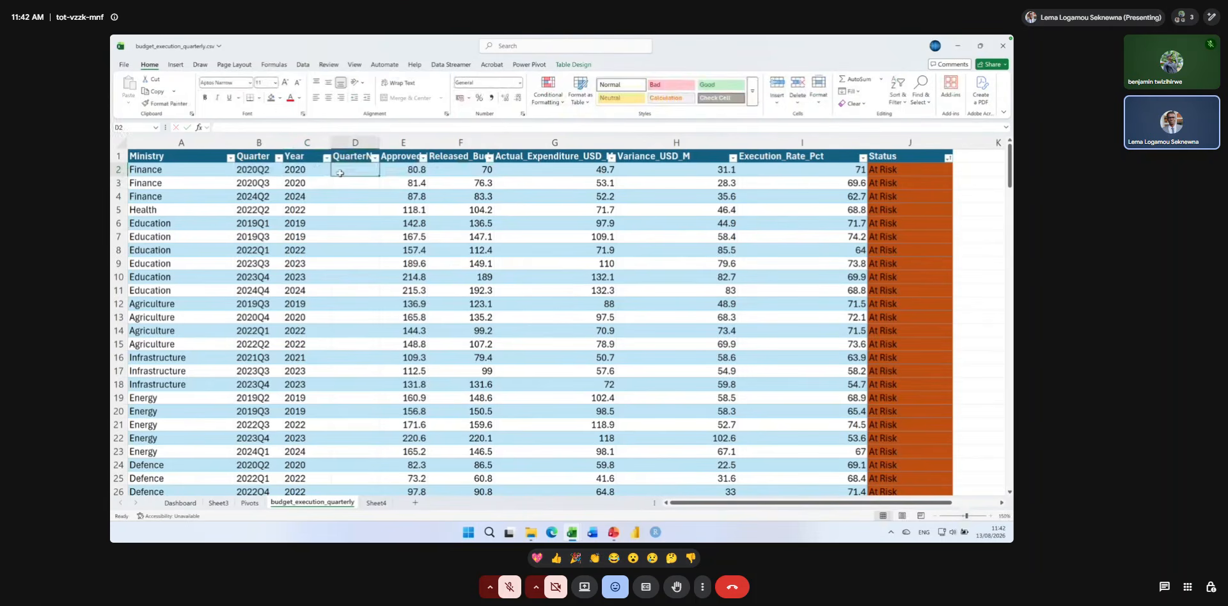
text(=right()
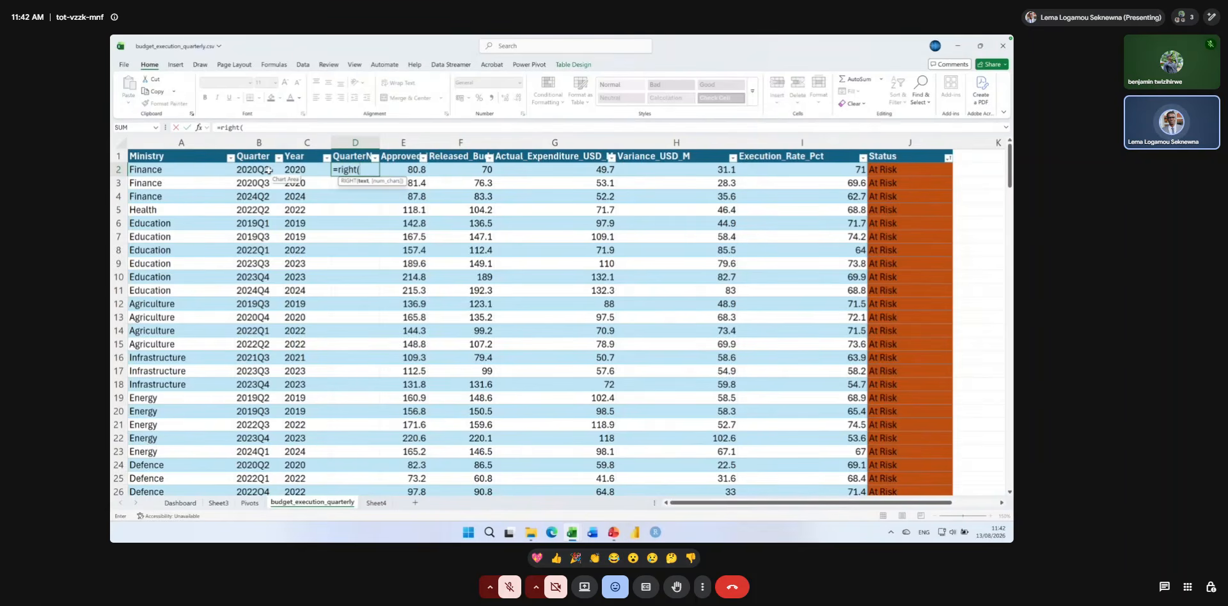
click(263, 170)
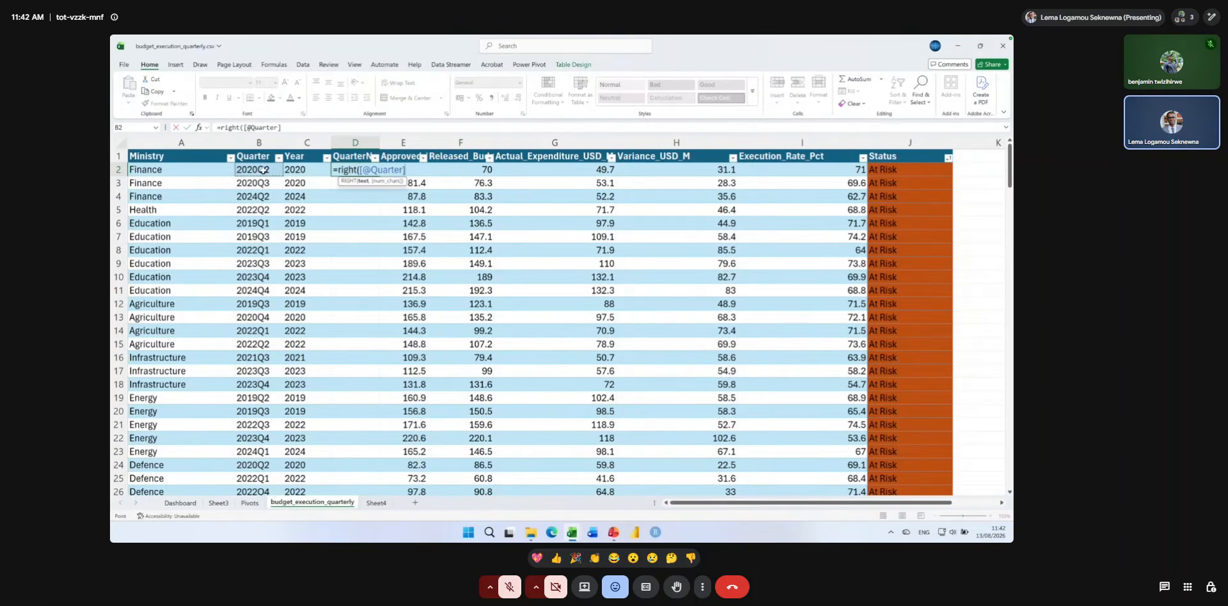
text(,)
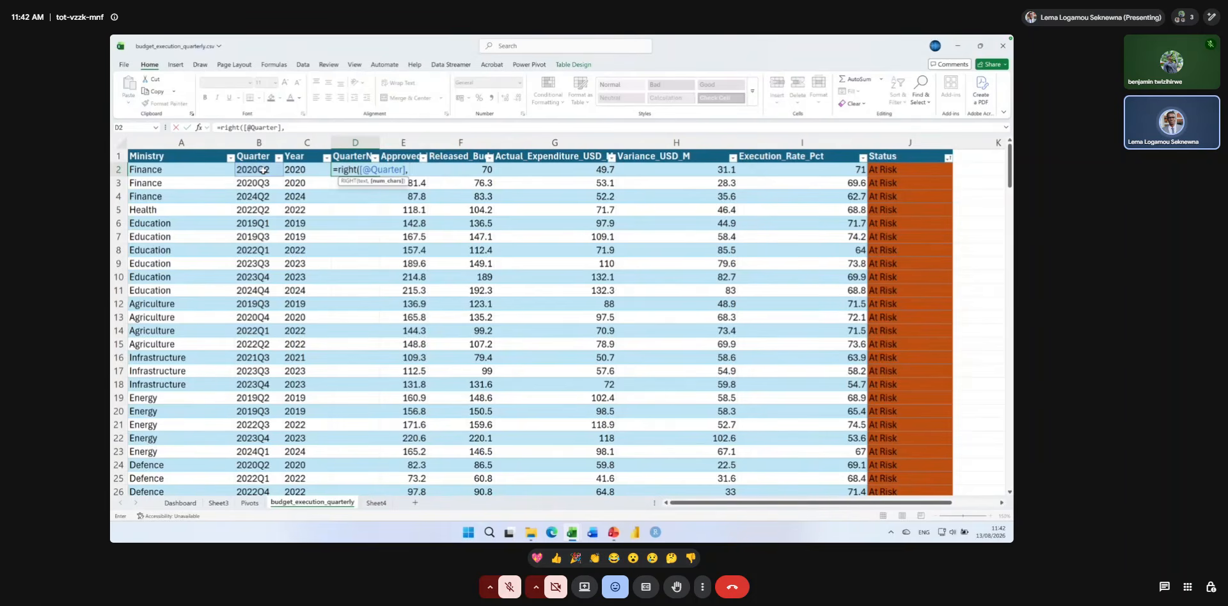
text(1)
key(Return)
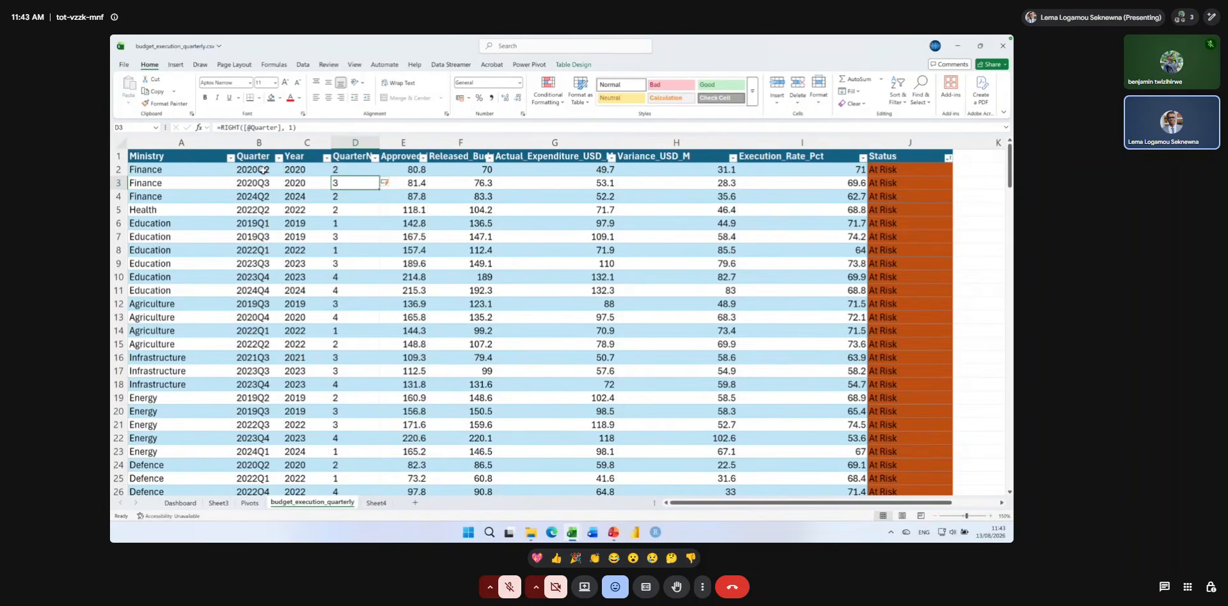
double_click(307, 169)
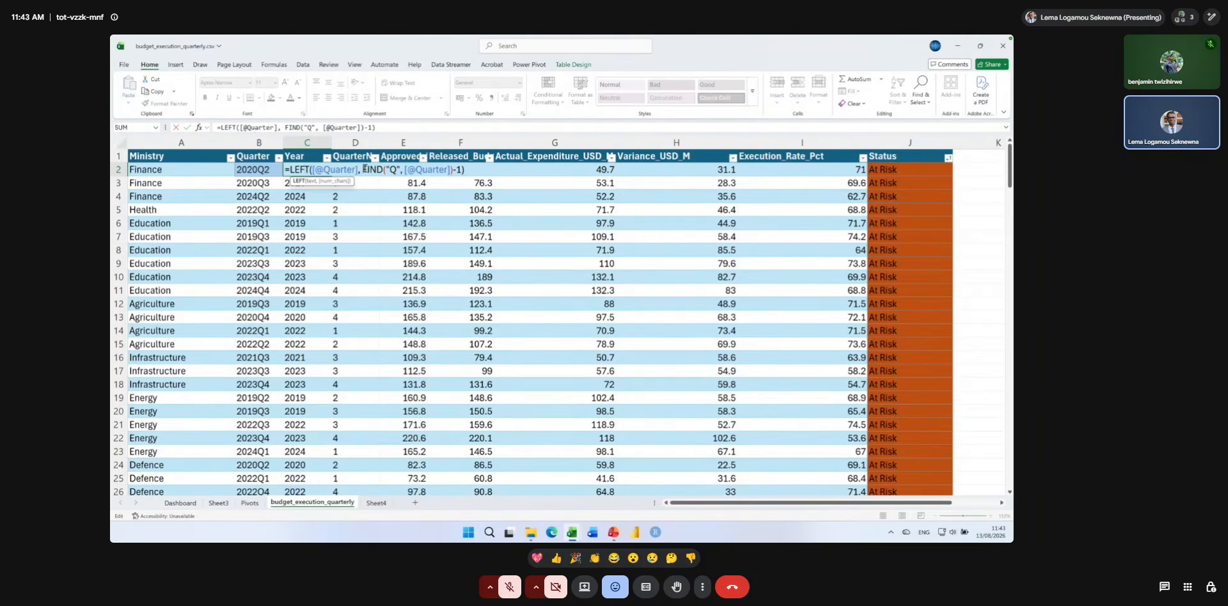
drag(363, 169, 463, 168)
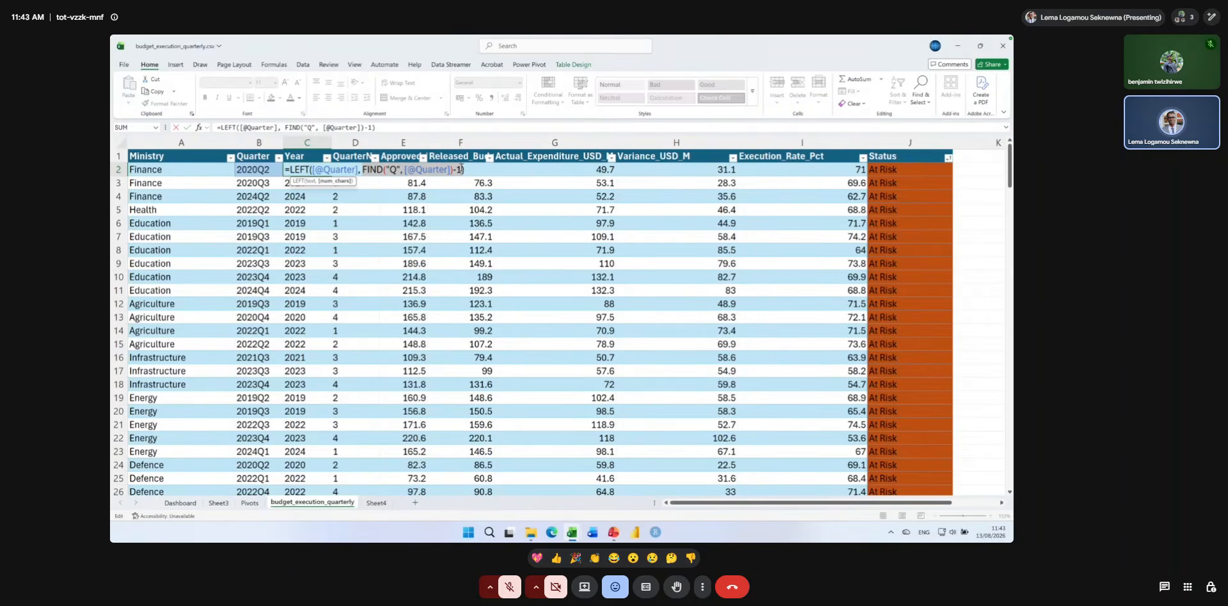
text(4)
key(Return)
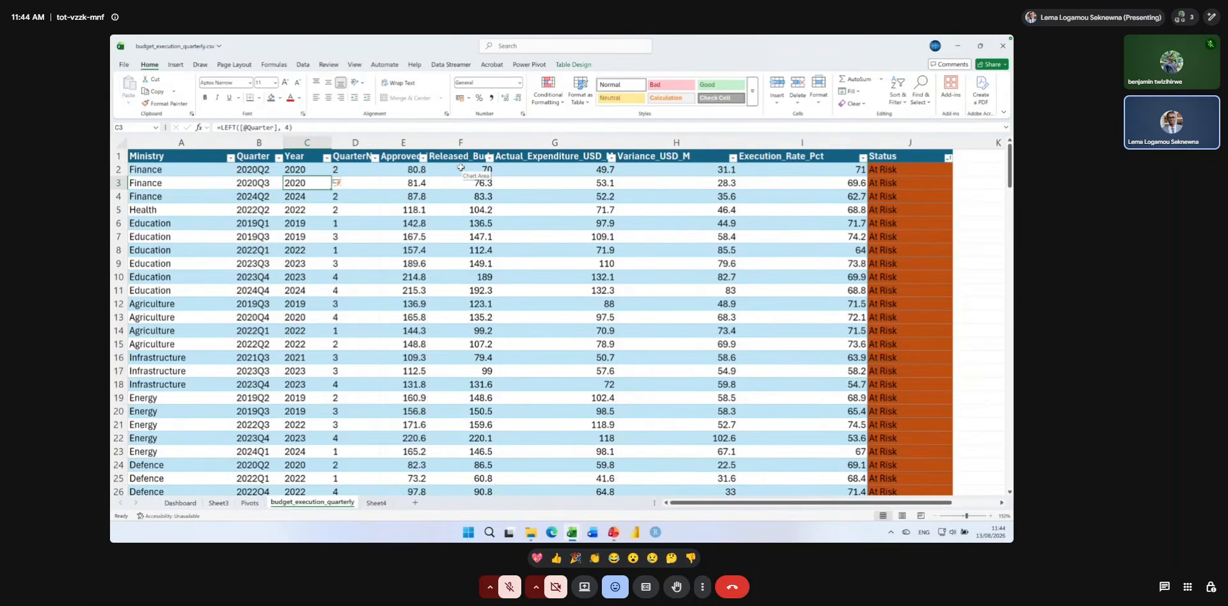
click(181, 65)
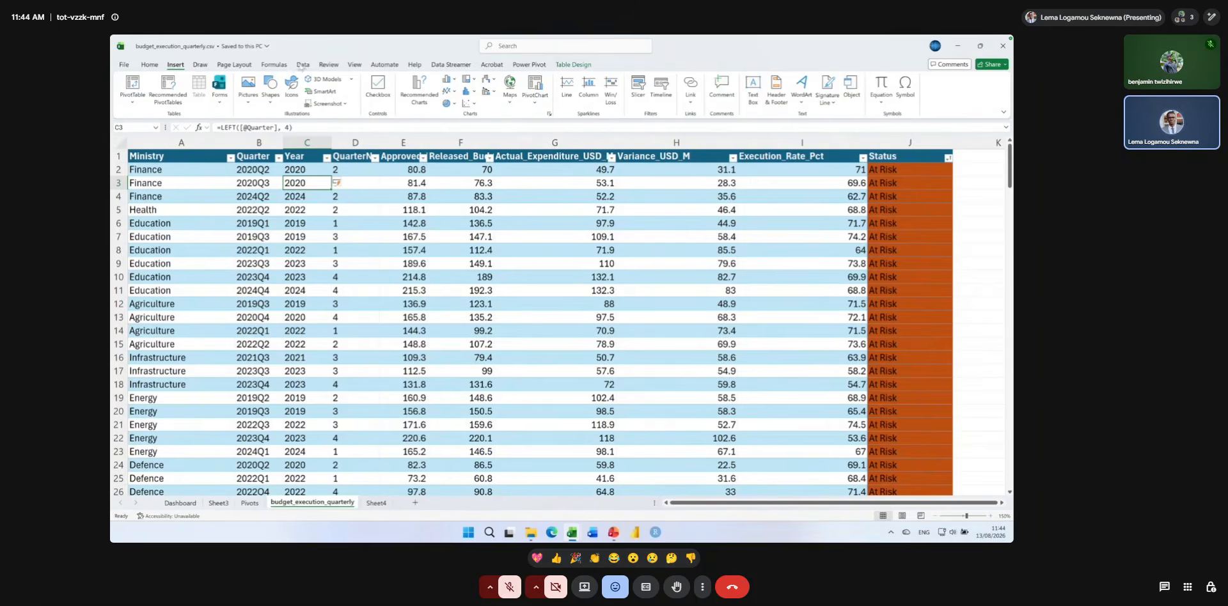
click(301, 65)
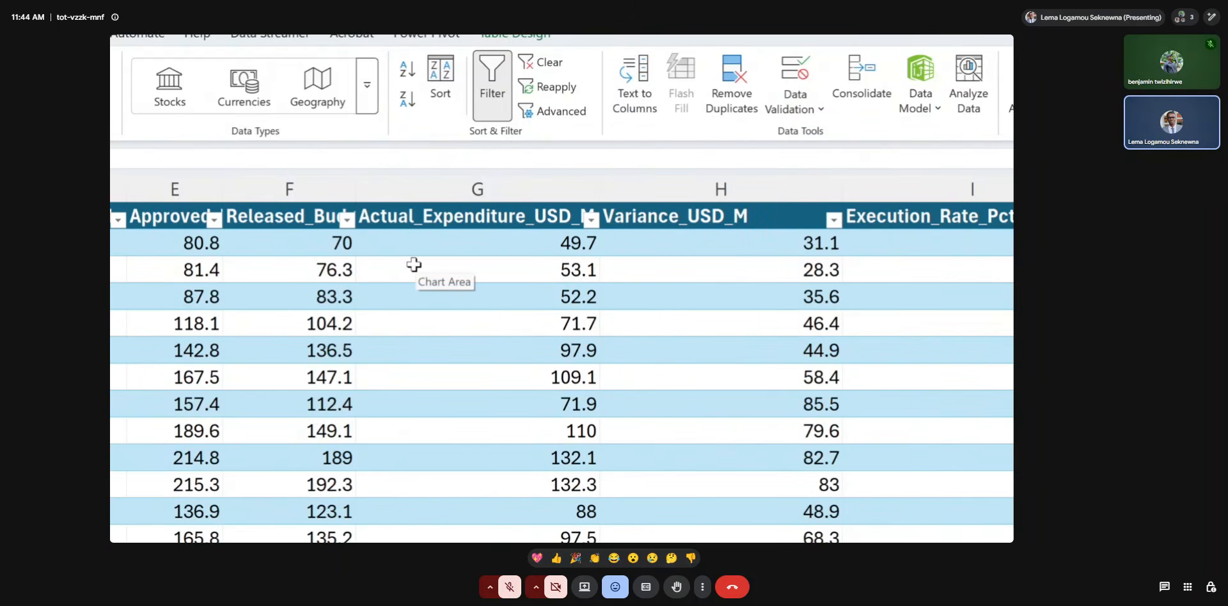
key(super+Escape)
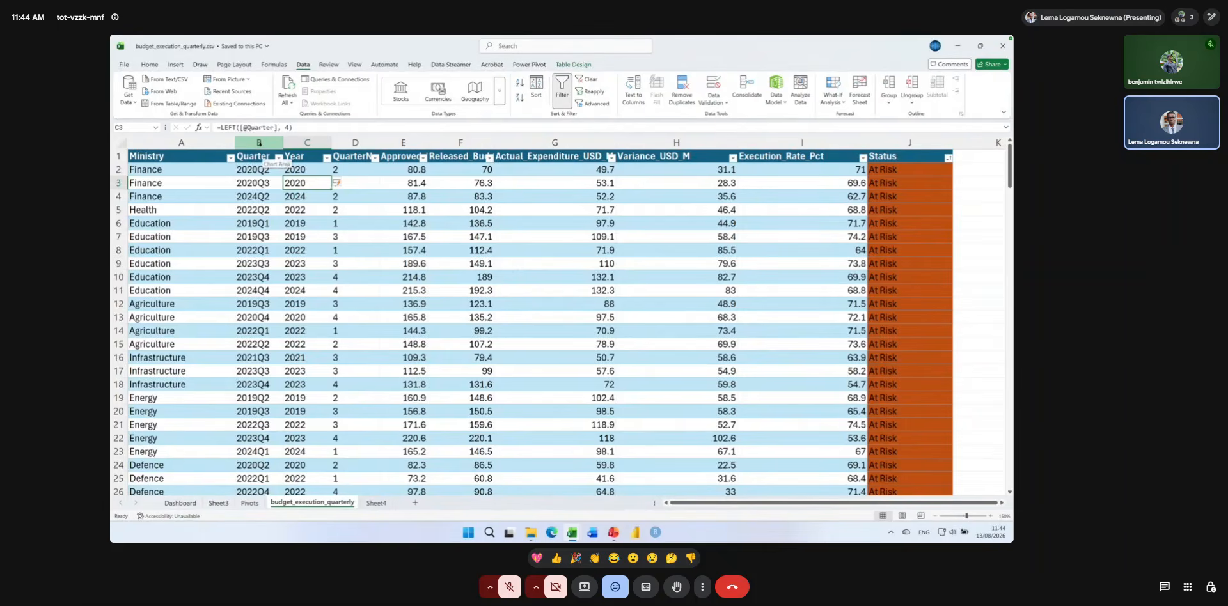
click(259, 143)
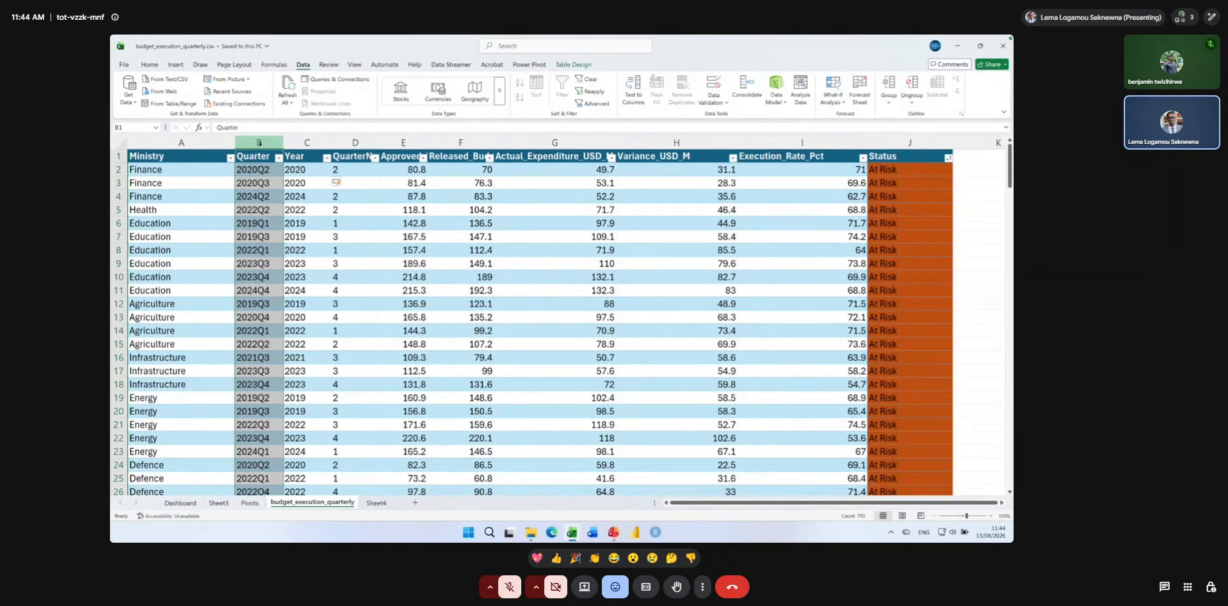
click(632, 97)
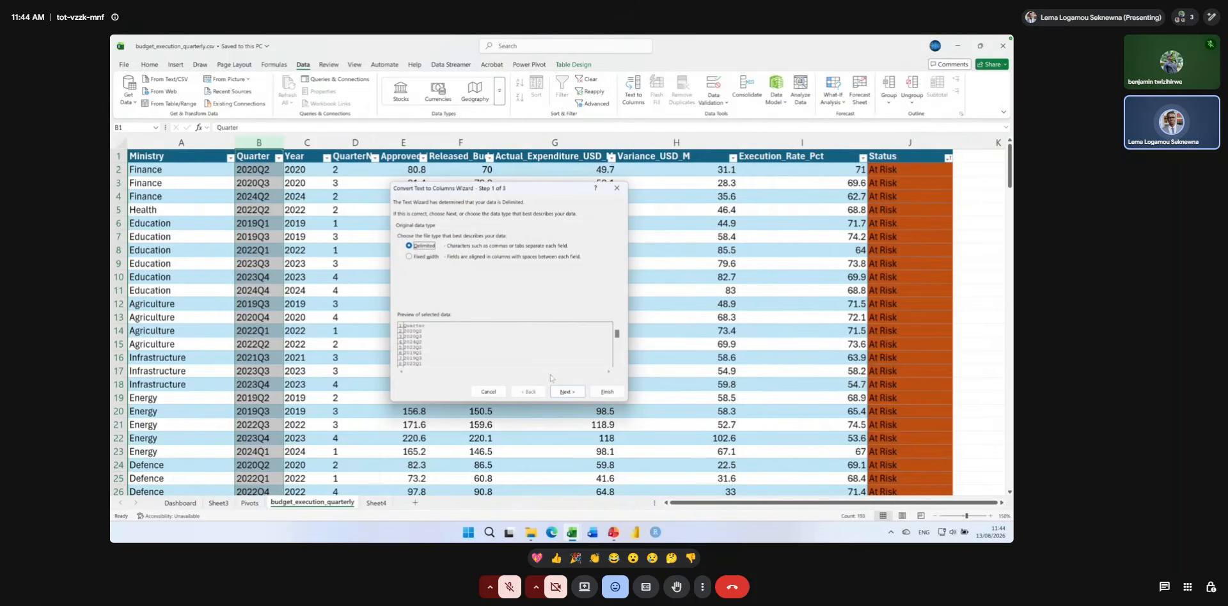
click(563, 391)
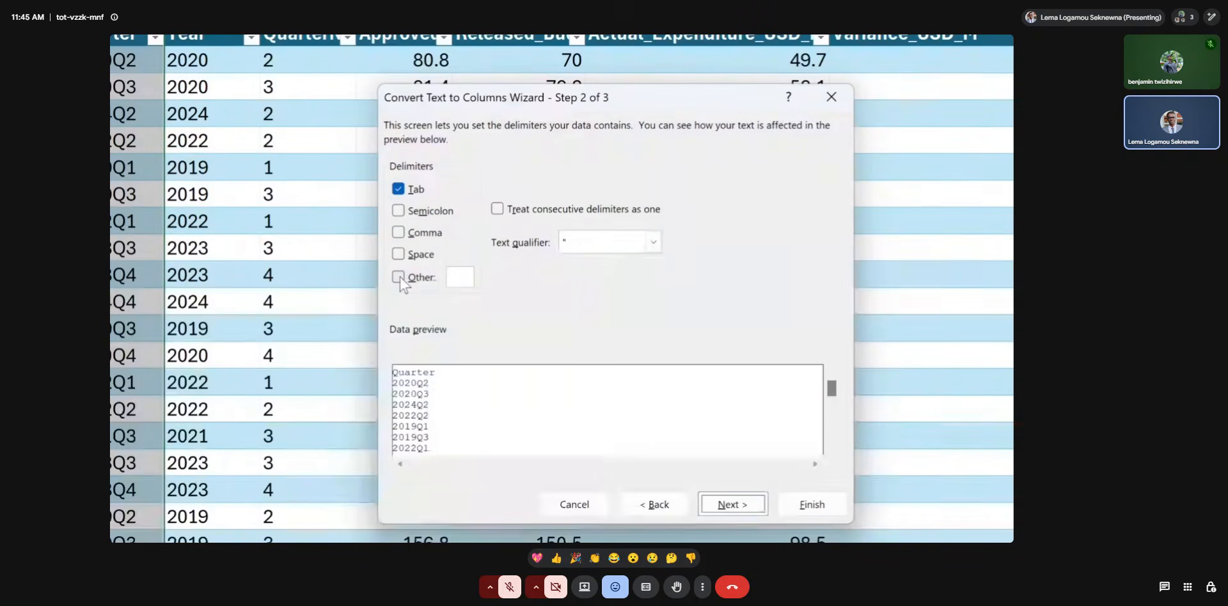
click(401, 279)
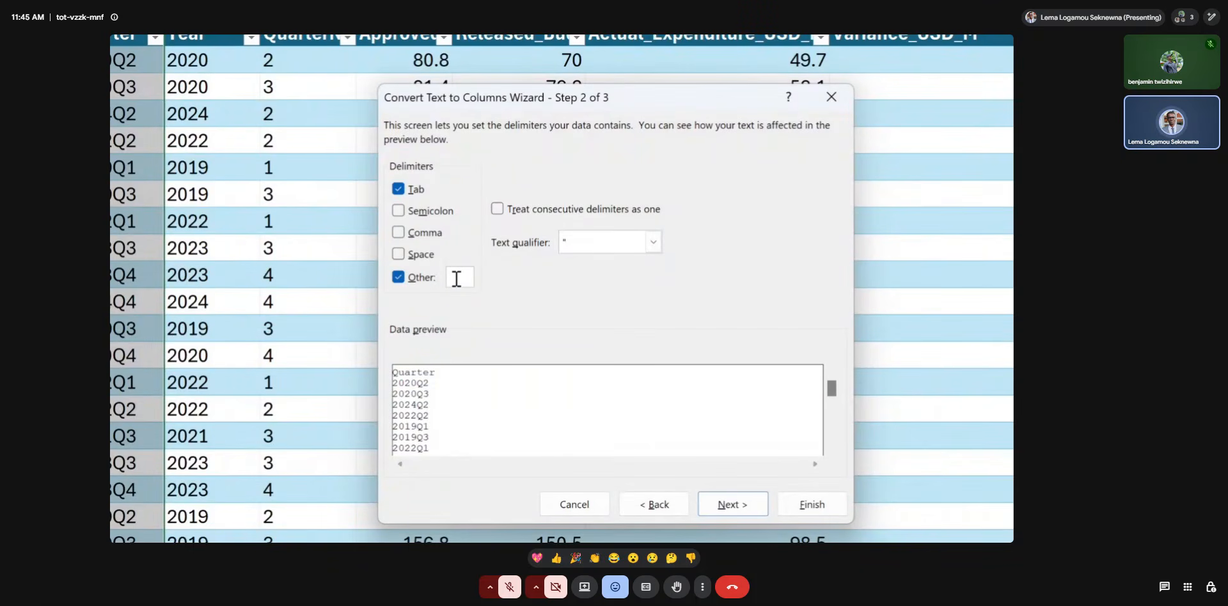
text(Q)
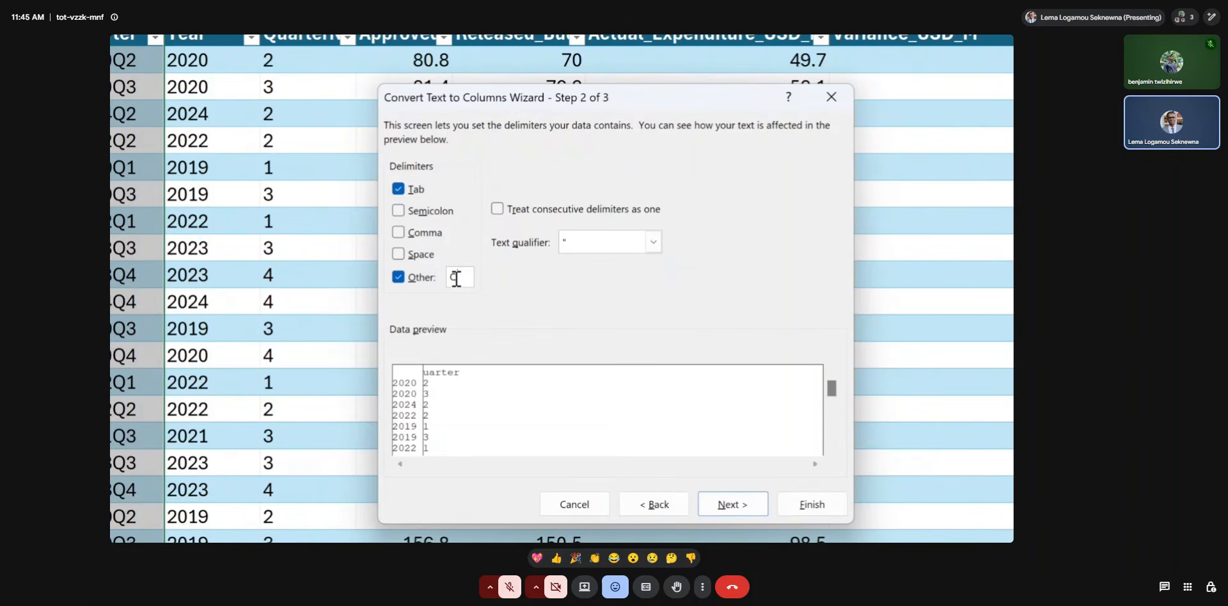
click(653, 505)
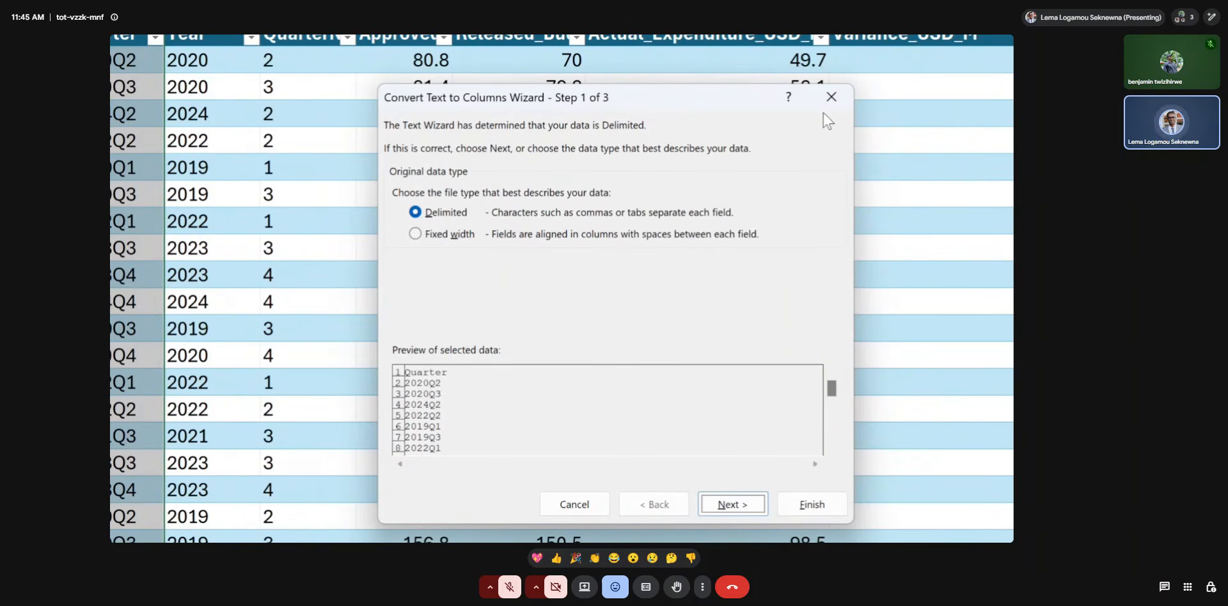
click(831, 97)
click(735, 122)
scroll(673, 157, down, 2)
scroll(672, 157, down, 3)
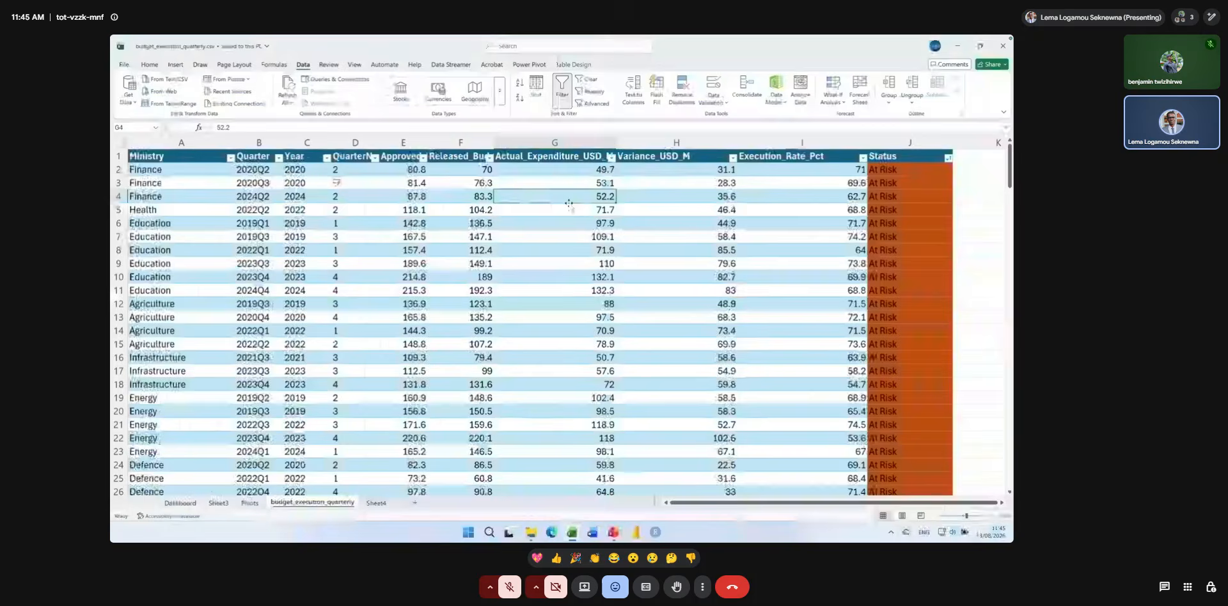
Split the Quarter column in place using Text to Columns as delimited data, with Tab and Q as the delimiters.
click(258, 142)
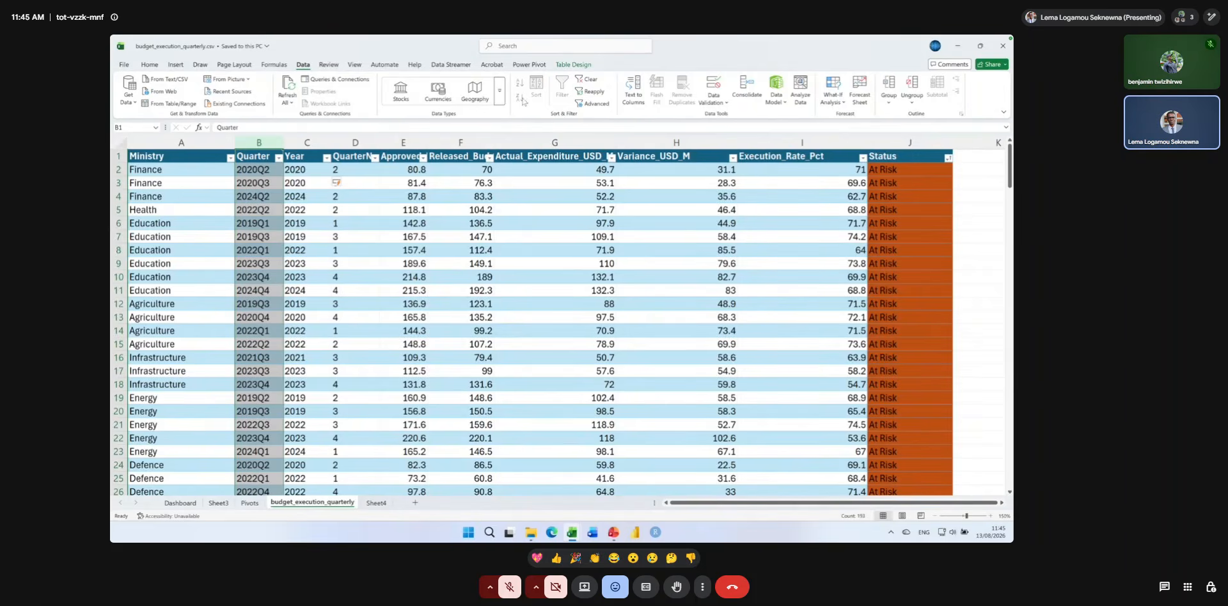
key(super+plus)
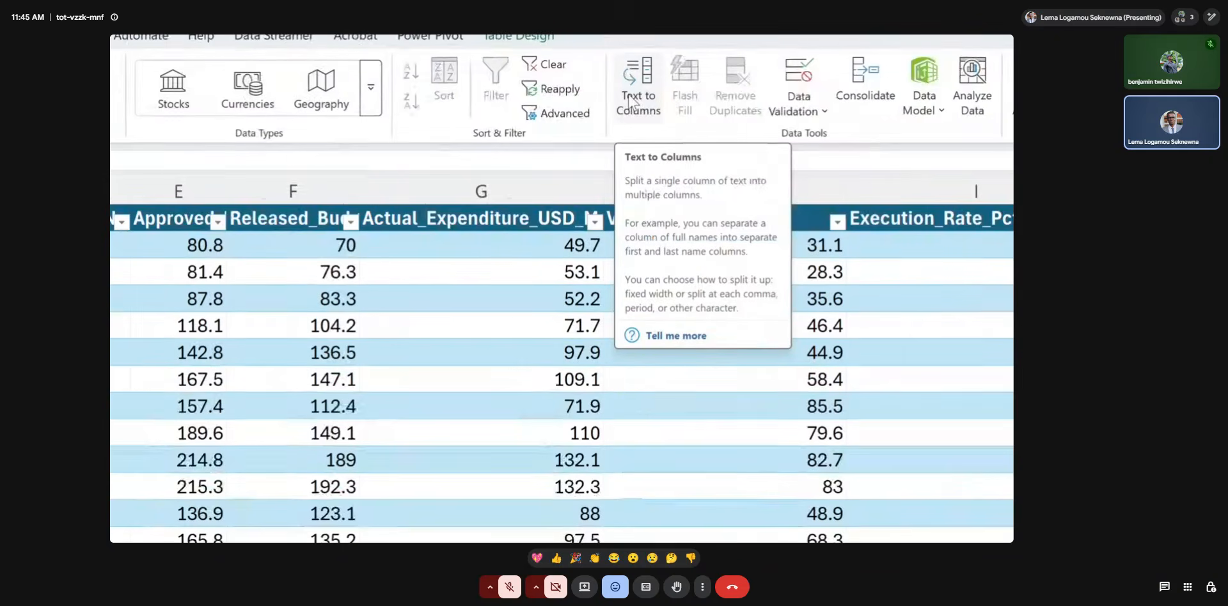
click(630, 103)
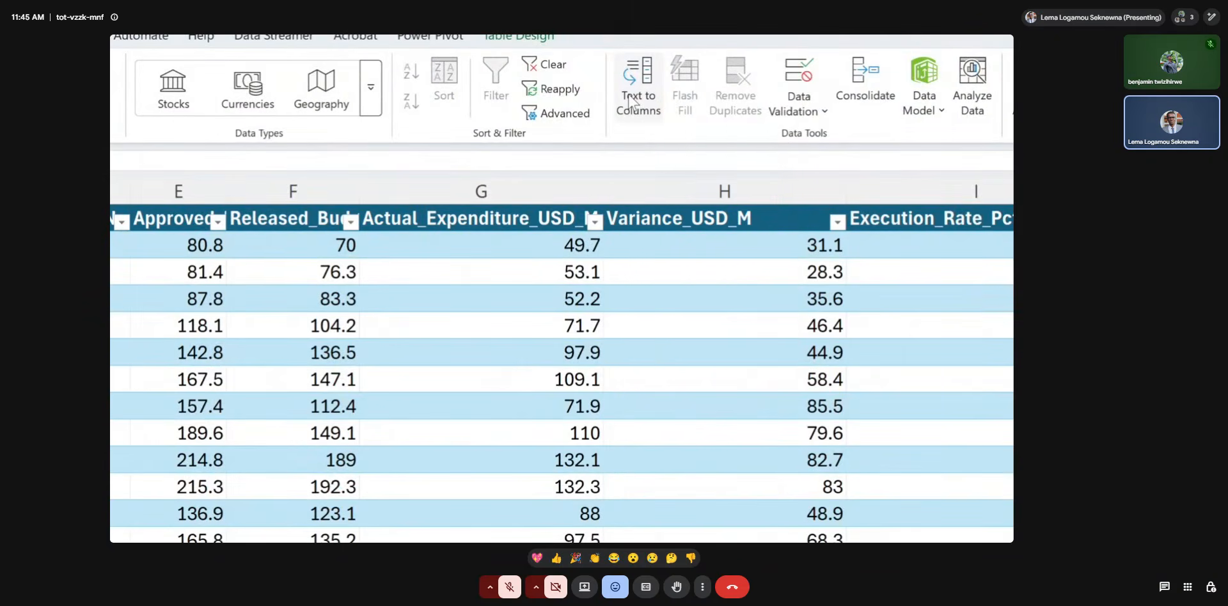
drag(472, 278, 461, 90)
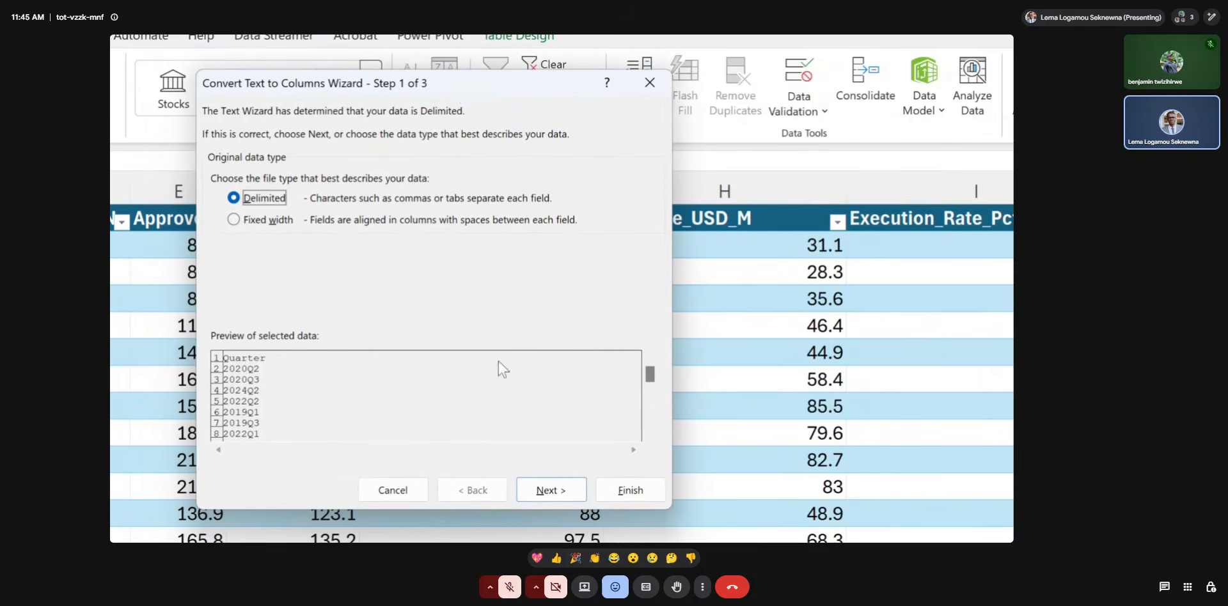
click(557, 489)
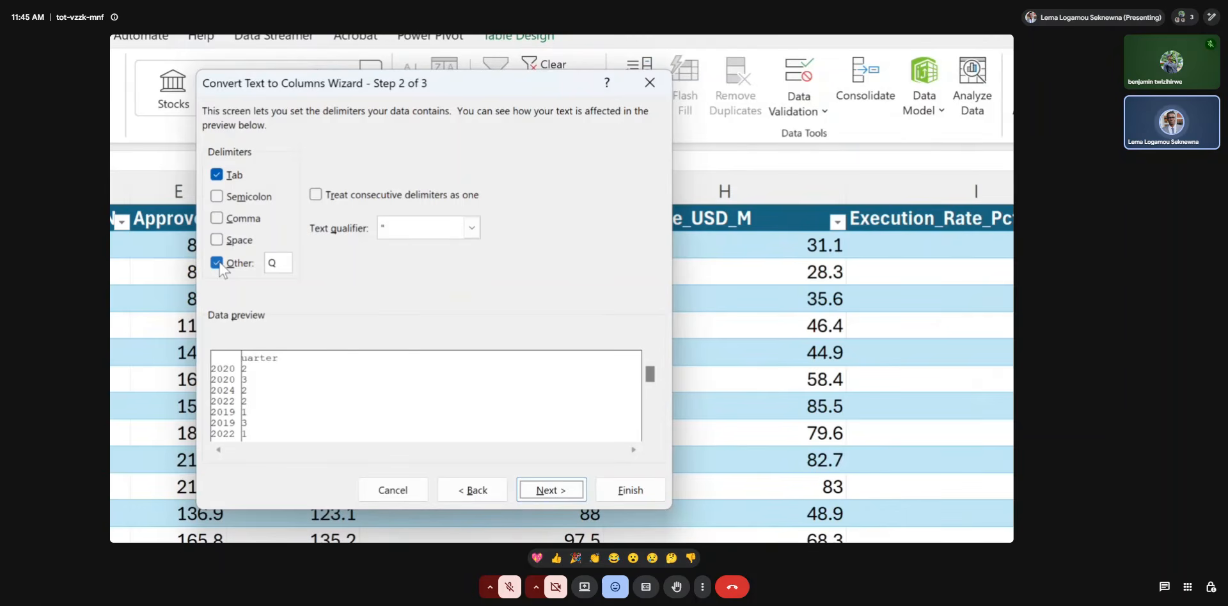
click(280, 264)
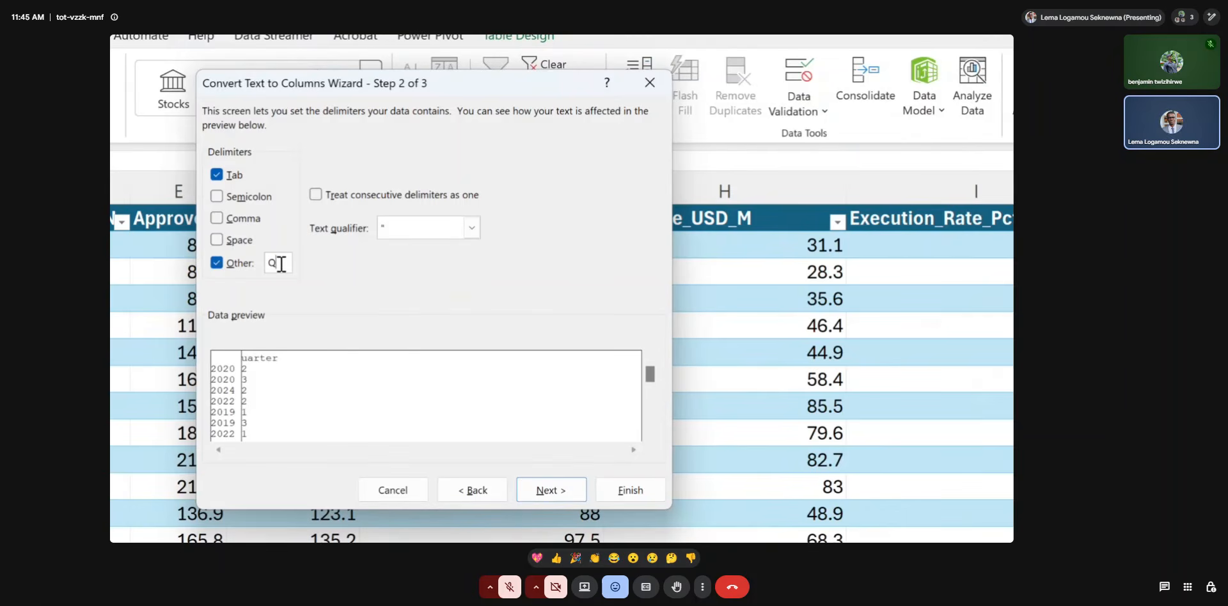
drag(281, 264, 256, 268)
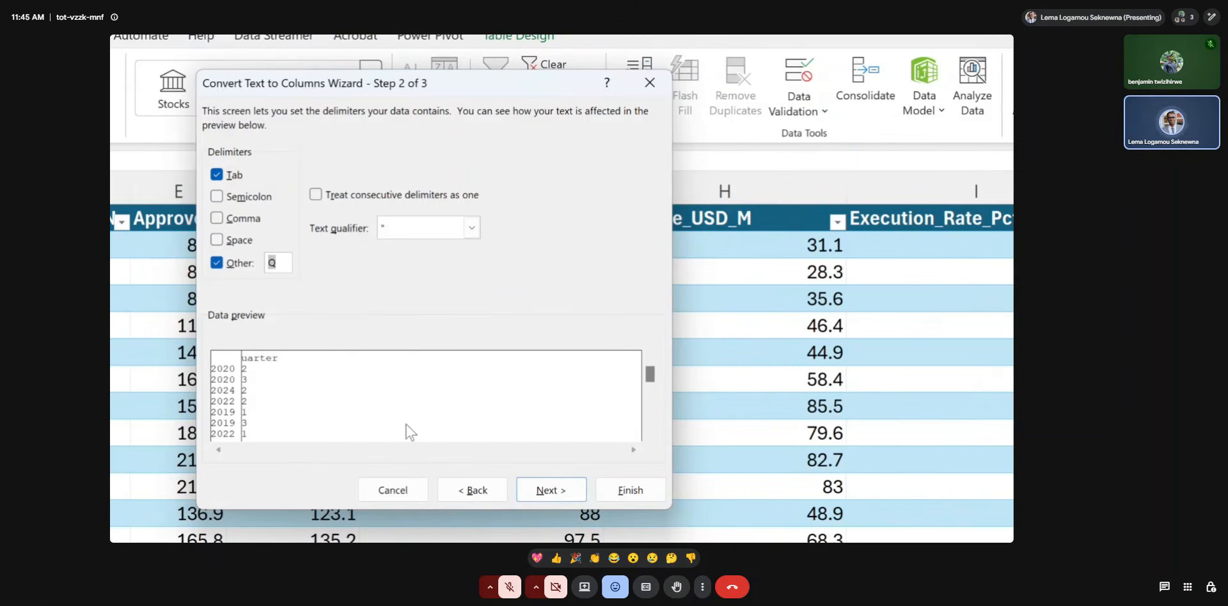
click(620, 495)
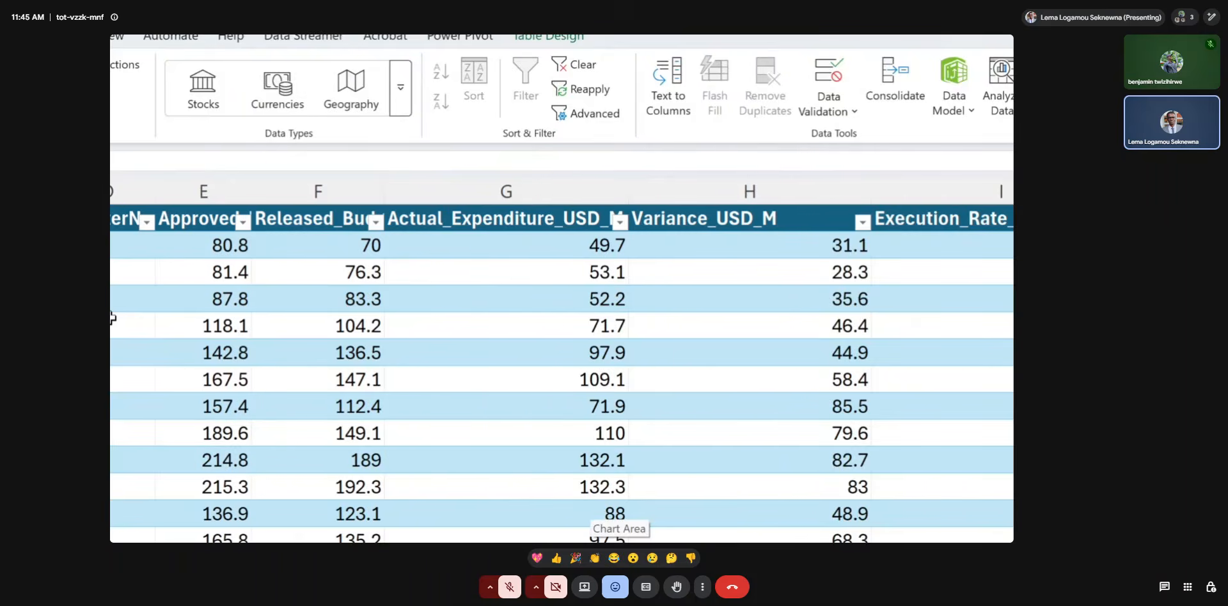
Review the columns produced by the Text to Columns split, and undo the split to restore the Quarter codes.
scroll(112, 321, left, 5)
scroll(112, 322, left, 4)
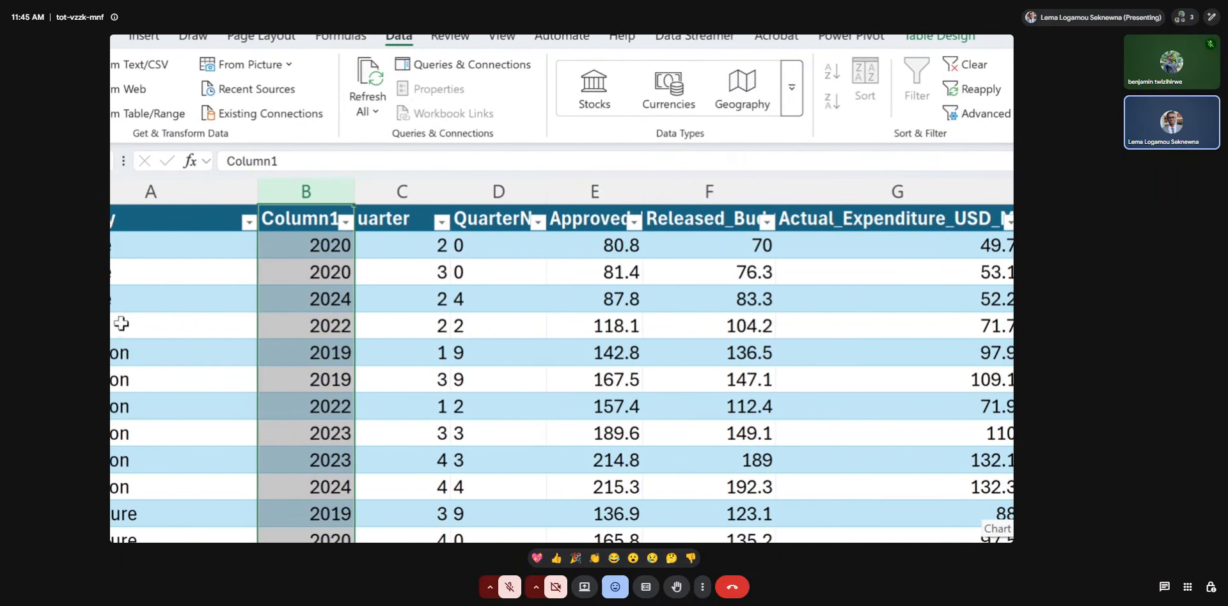
scroll(128, 323, left, 3)
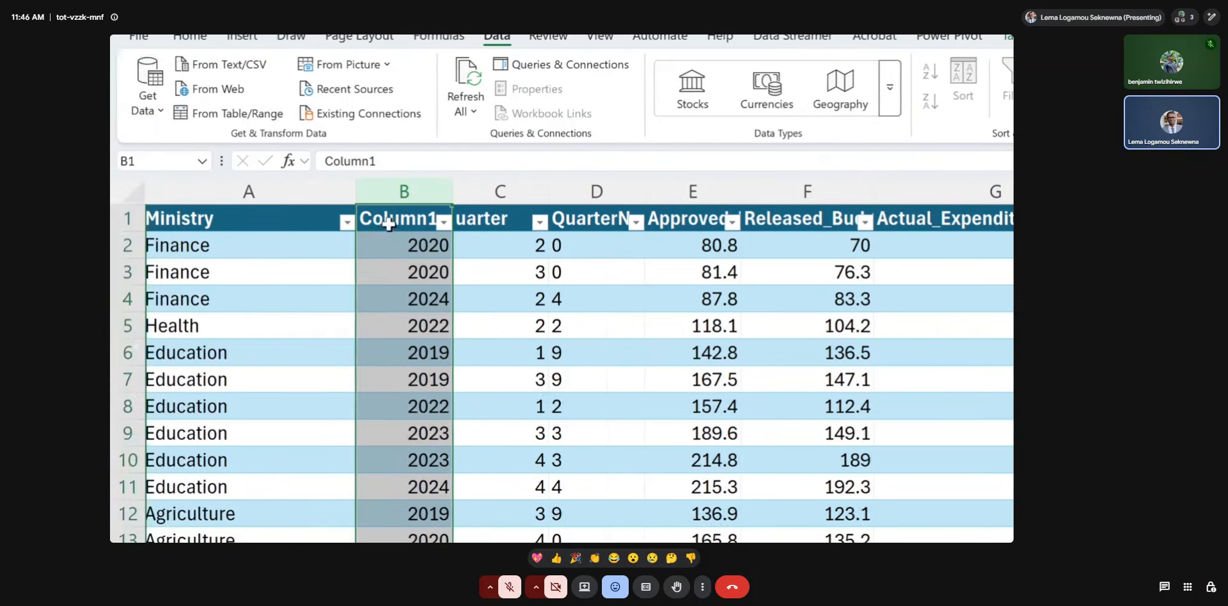
click(389, 220)
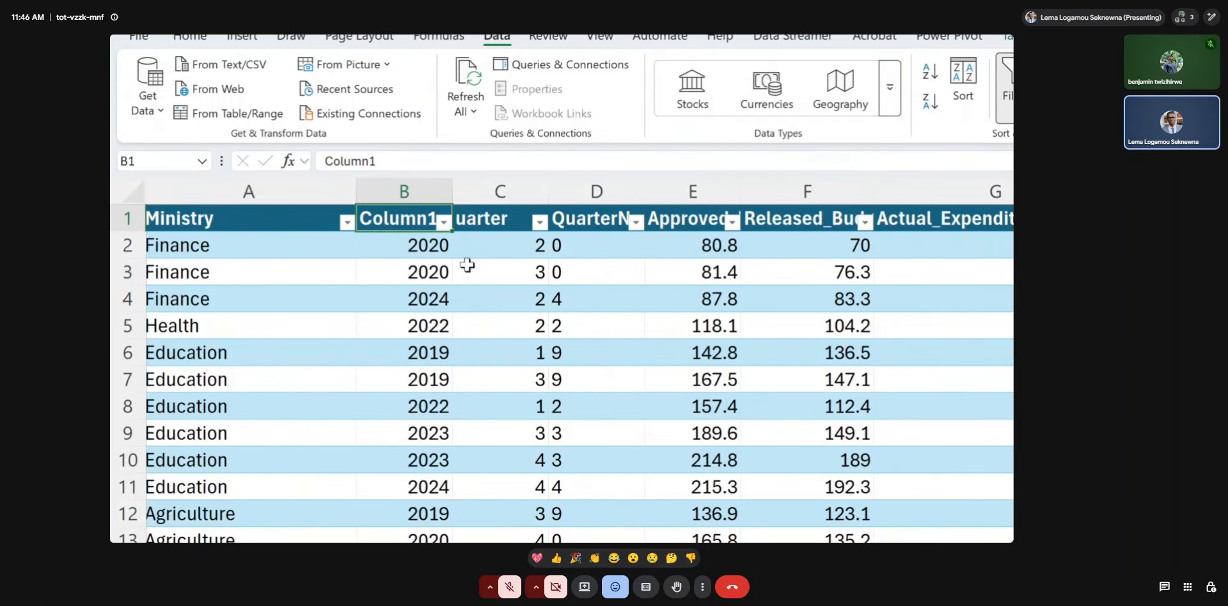
click(434, 291)
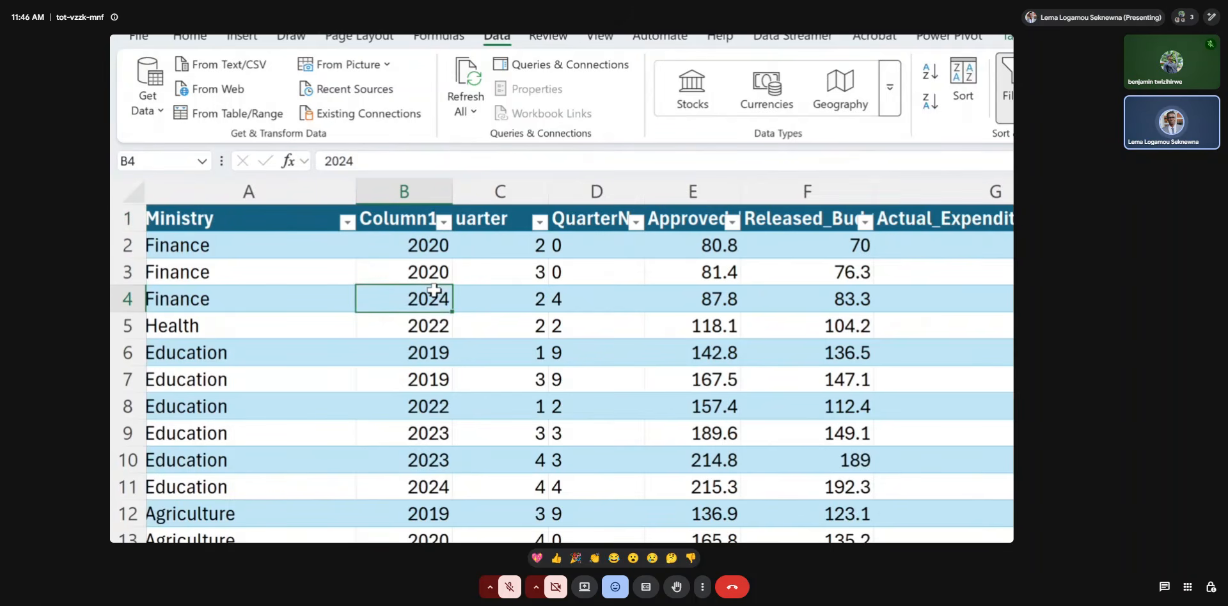
key(ctrl+z)
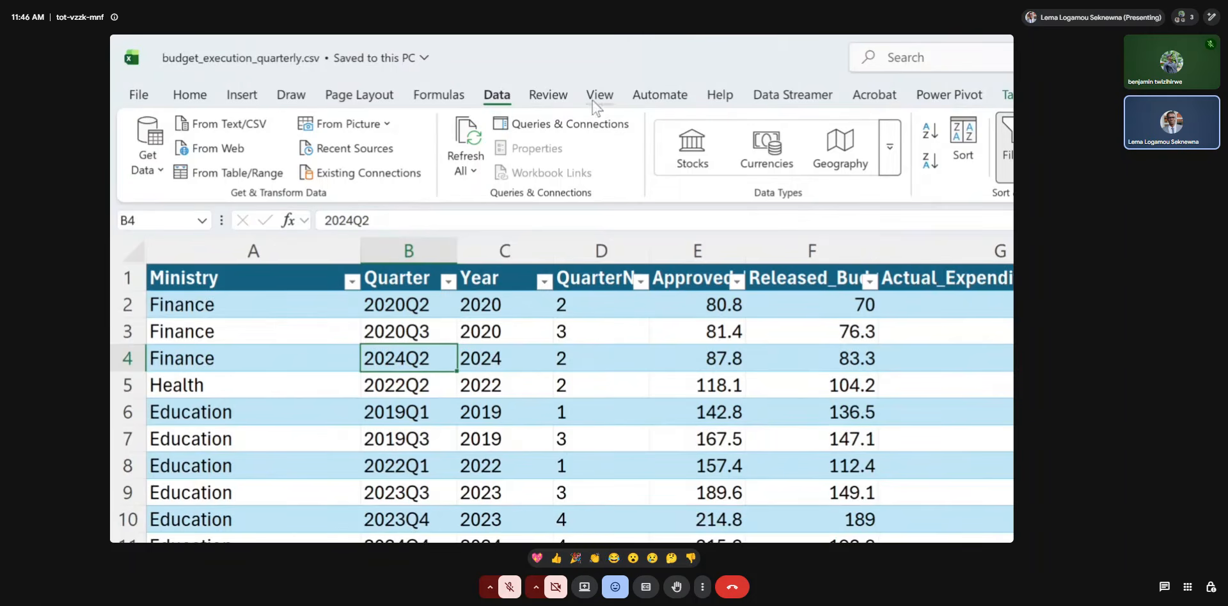
Apply the Number format to the whole Year and quarter number columns, C and D.
drag(505, 251, 570, 238)
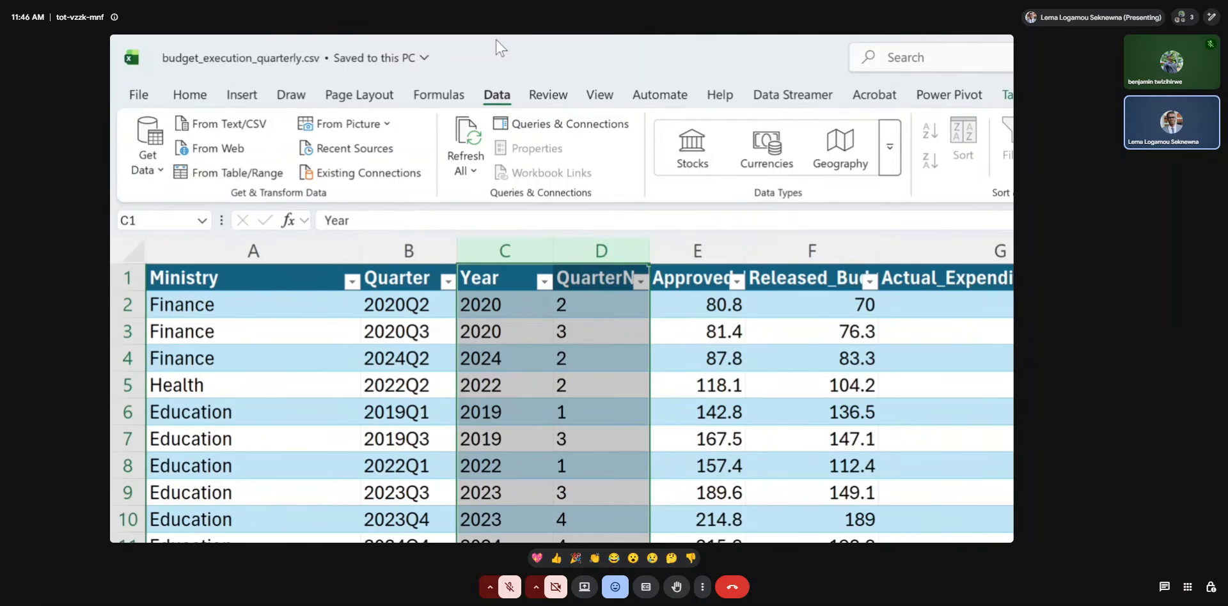
click(191, 96)
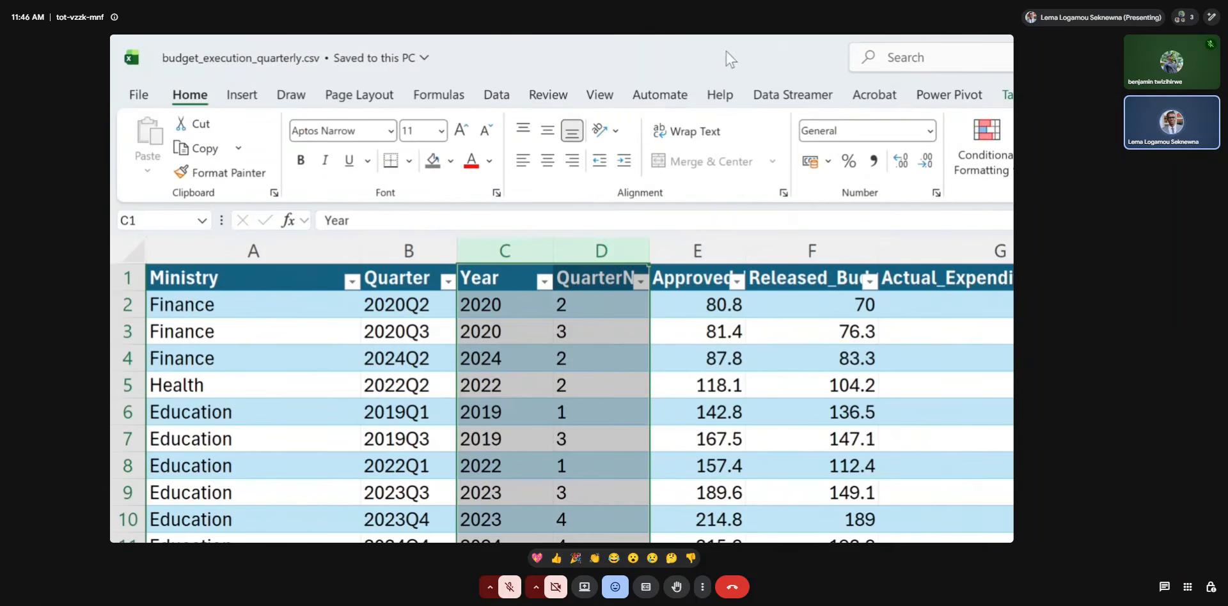
click(929, 131)
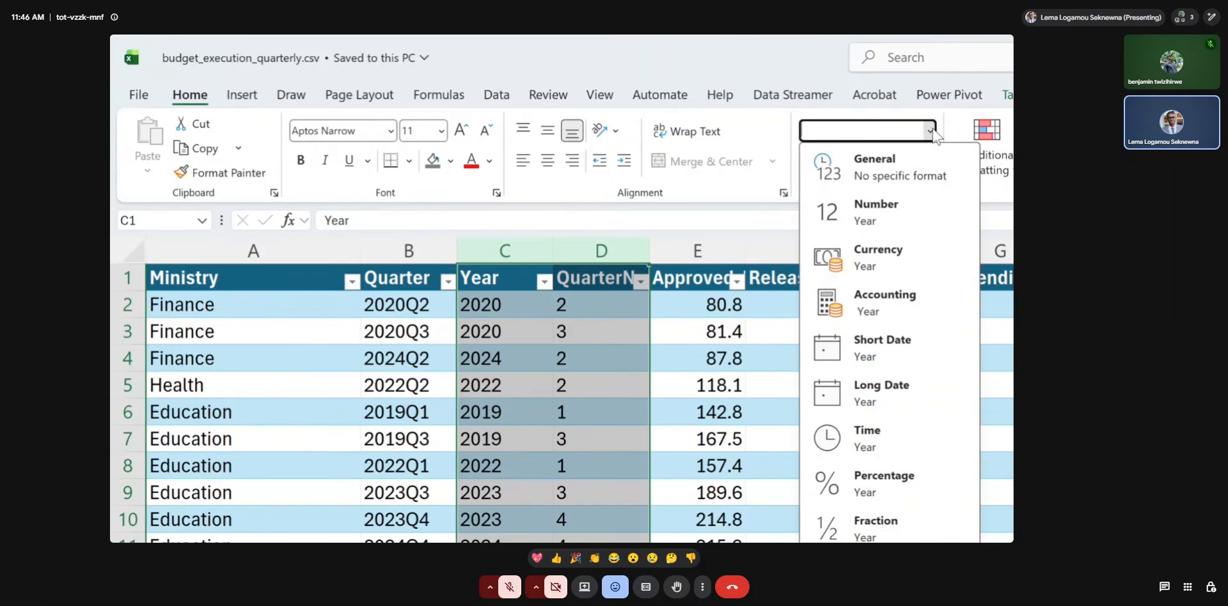
click(895, 213)
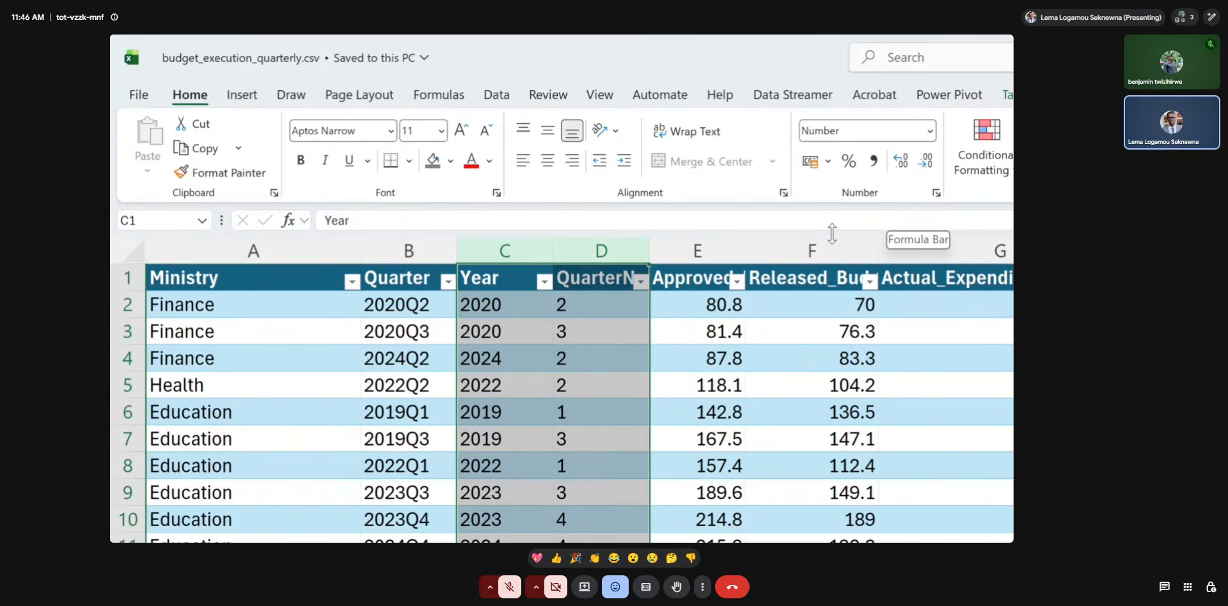
Review the extracted Year values and their formula in the first rows of the budget table's column C.
click(526, 314)
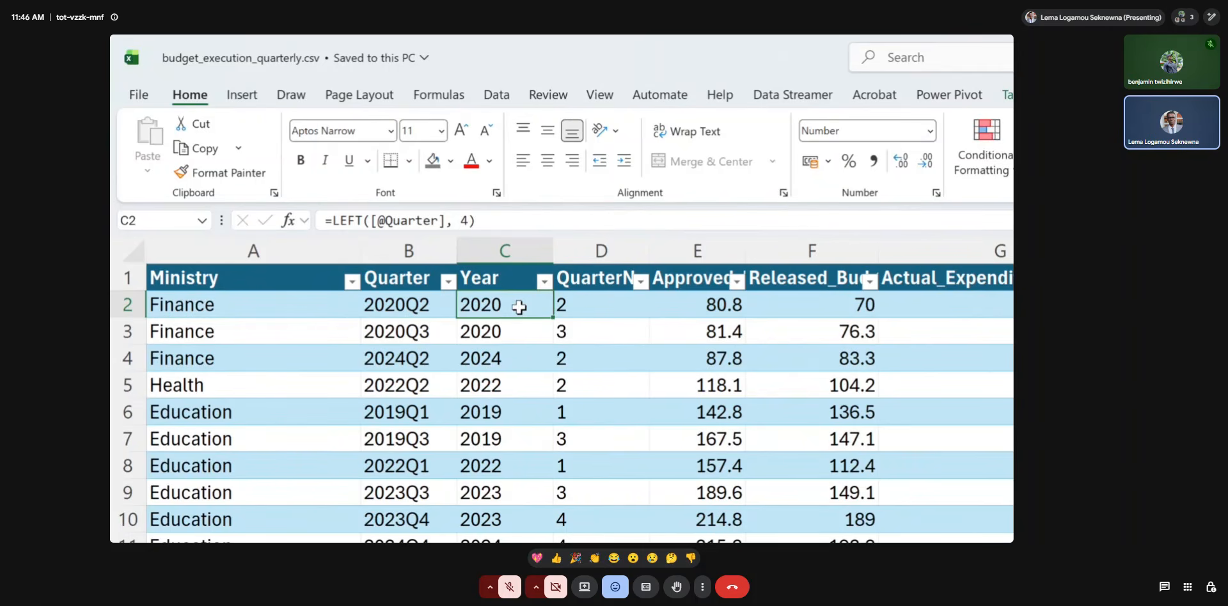
click(515, 325)
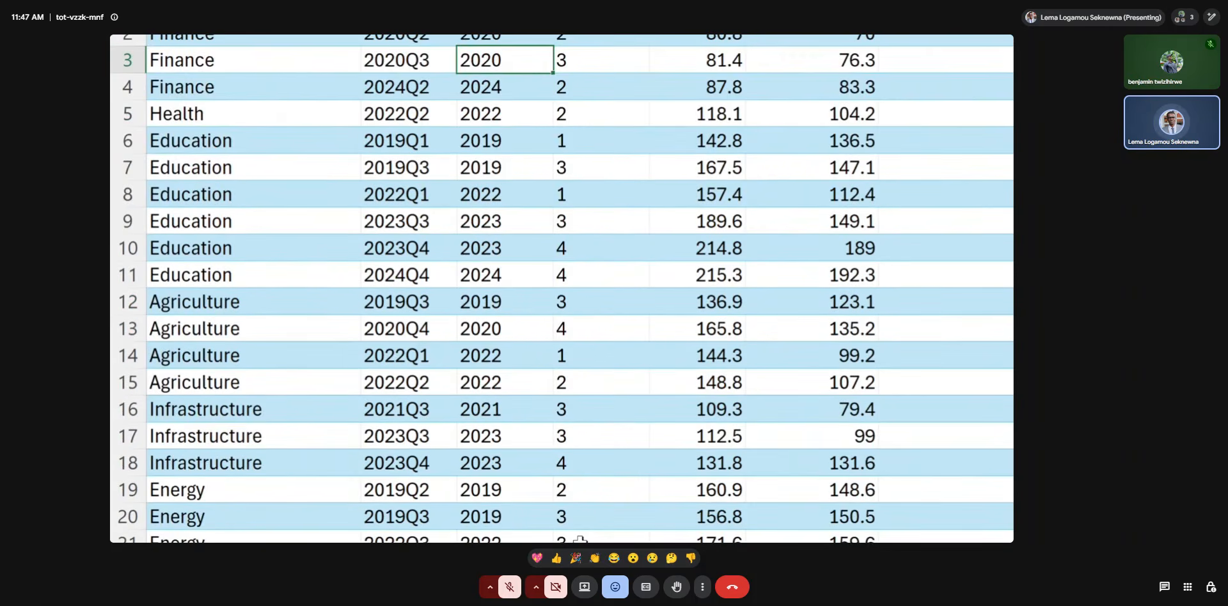
key(super+Escape)
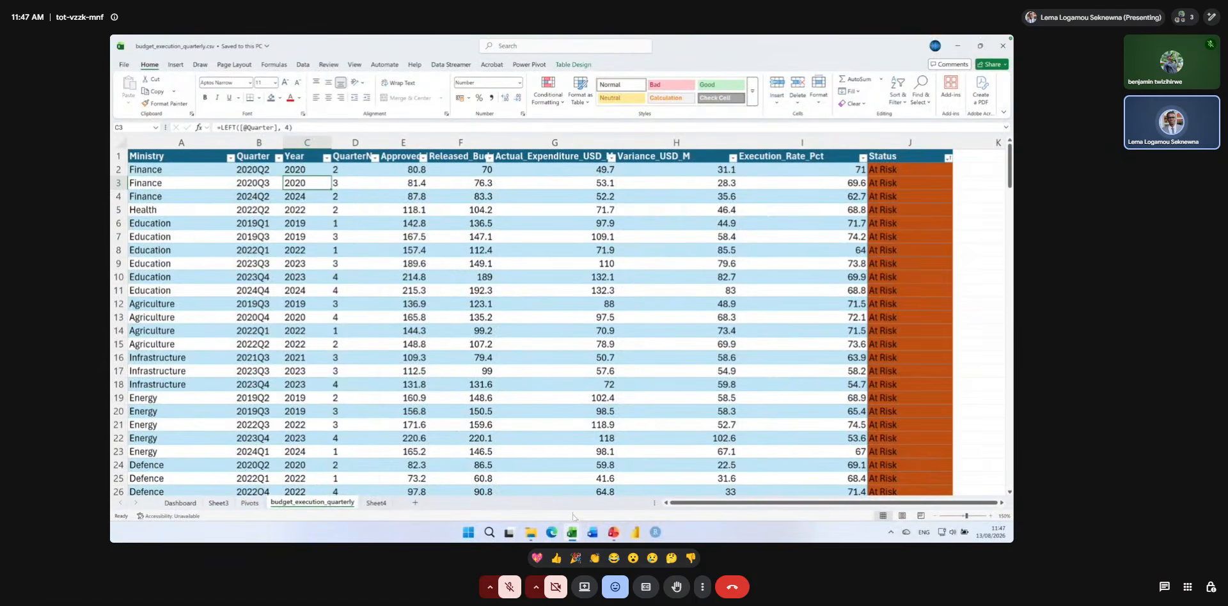
Switch to the PowerPoint presentation and highlight the JOIN formula line on the "Text Functions — Clean & Combine" slide.
click(614, 532)
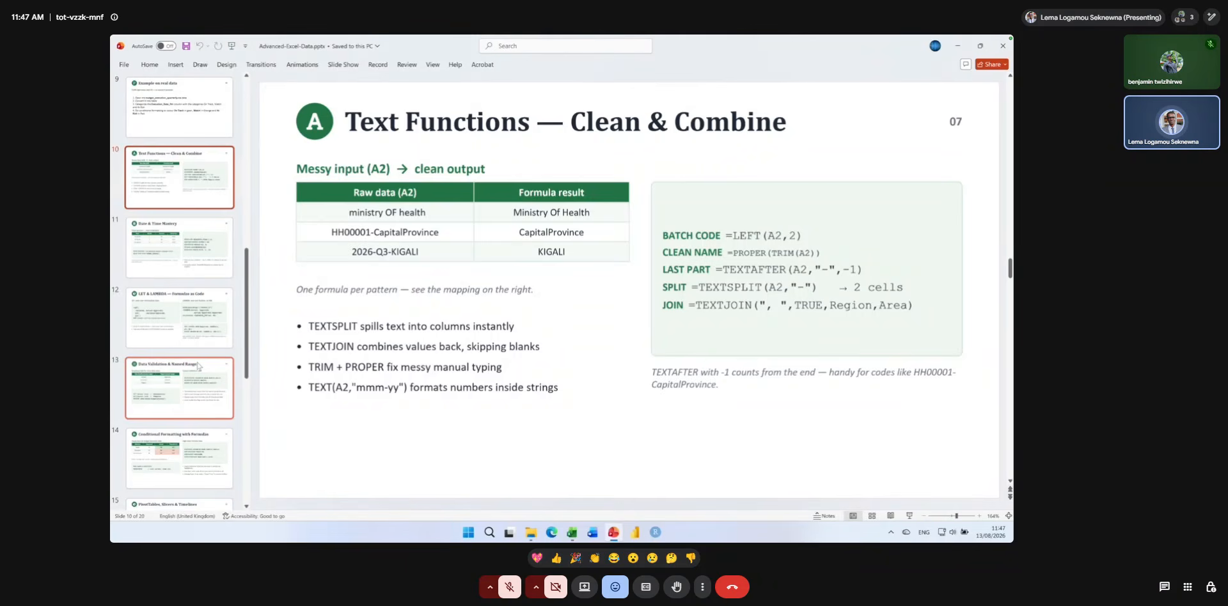
scroll(195, 370, down, 3)
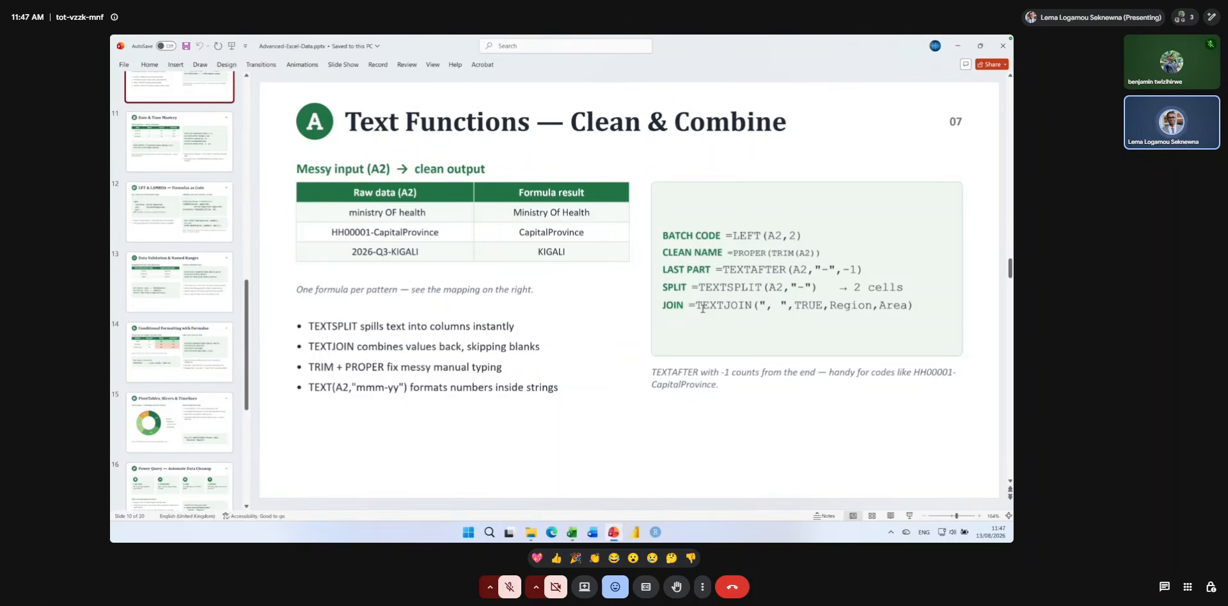
click(664, 305)
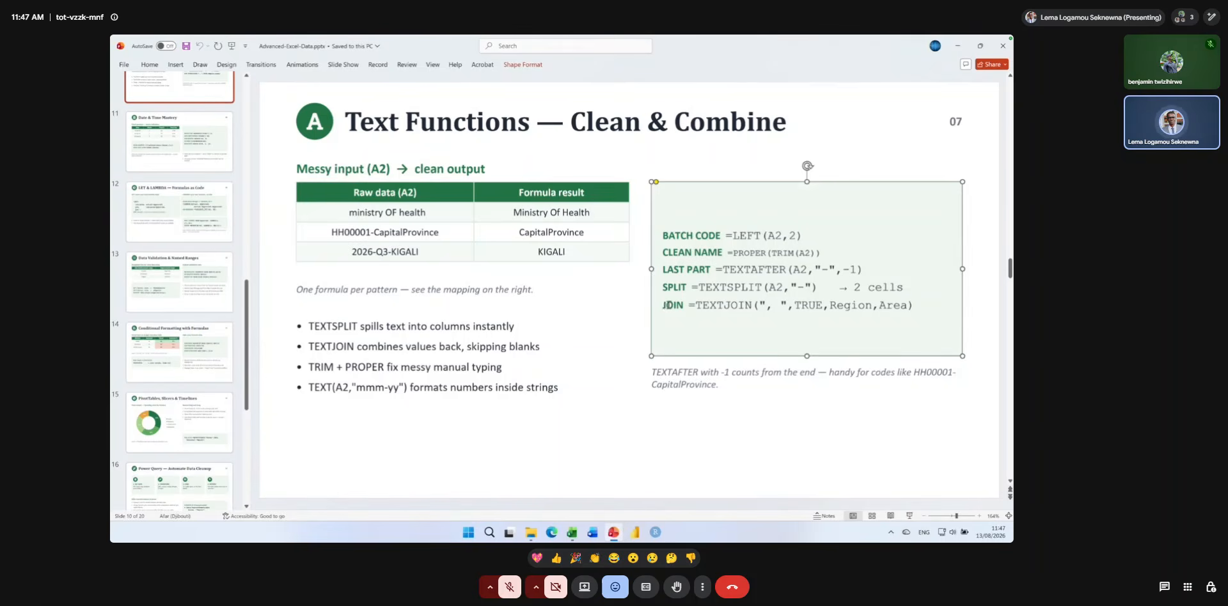
drag(663, 306, 911, 300)
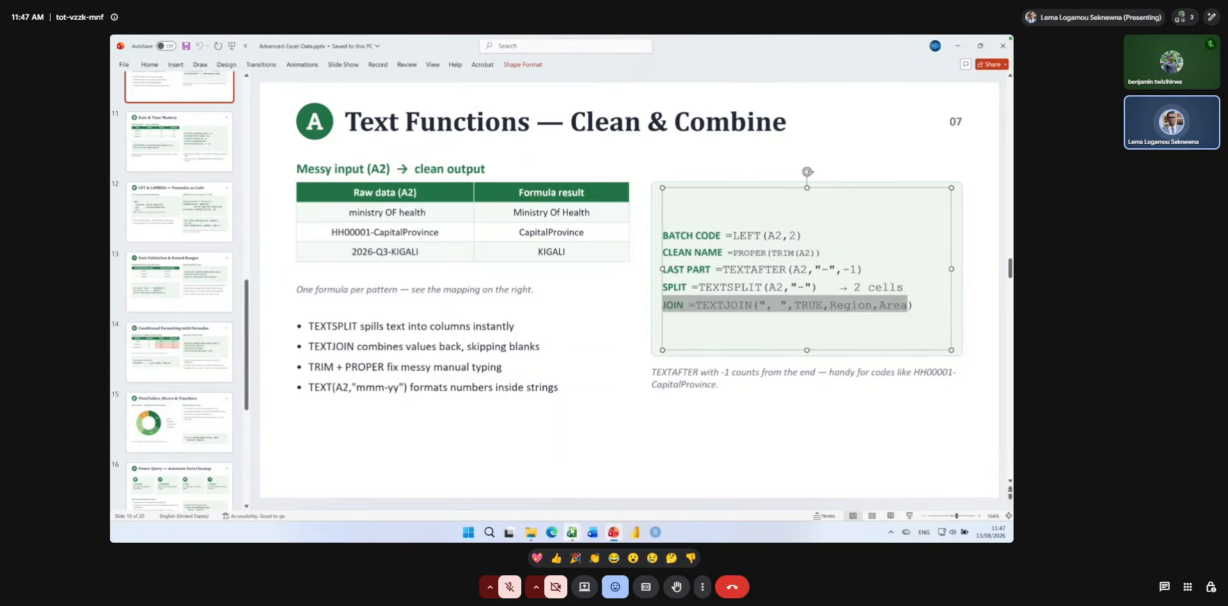
Switch to File Explorer, open household_survey.csv from the Data folder in Excel and look over its columns.
click(534, 532)
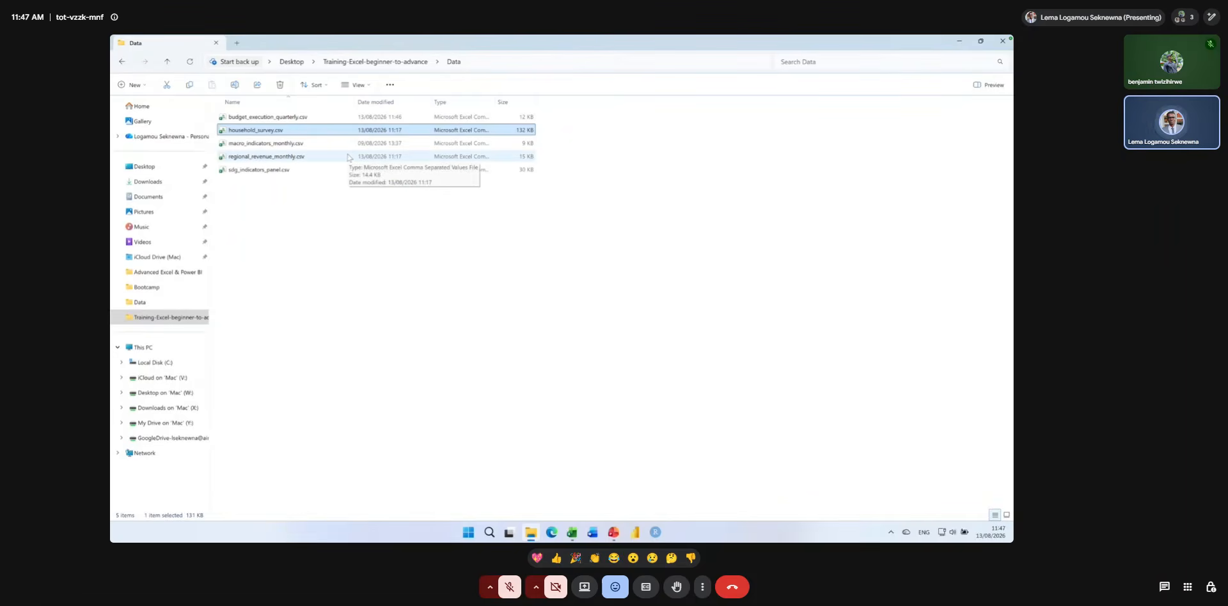
key(alt+super+8)
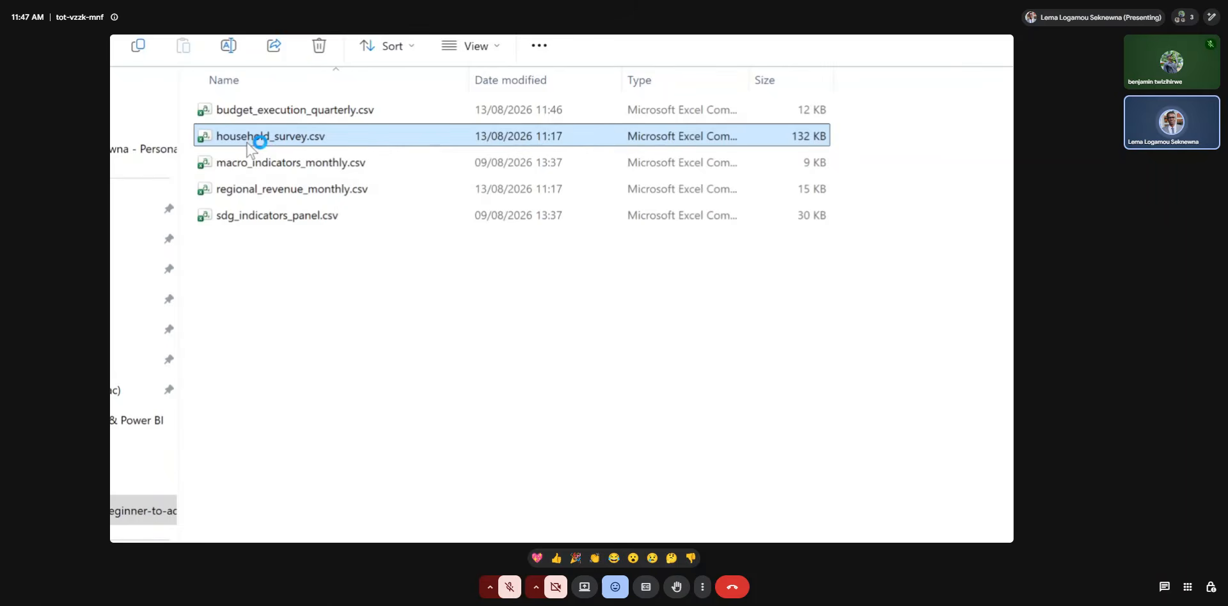
key(alt+Tab)
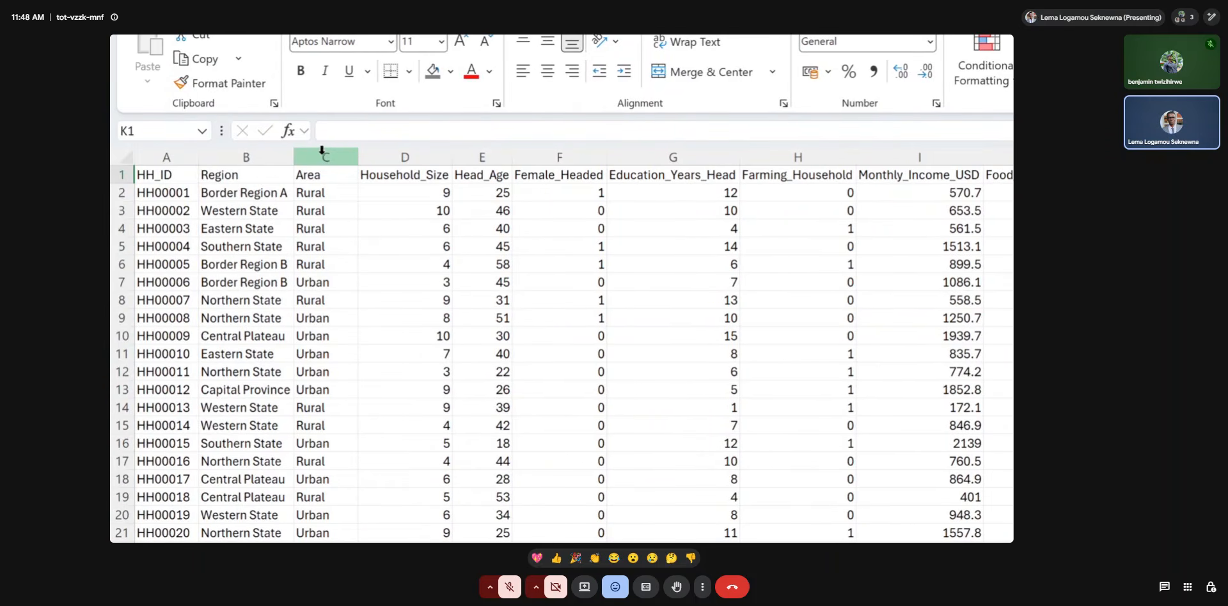
click(381, 151)
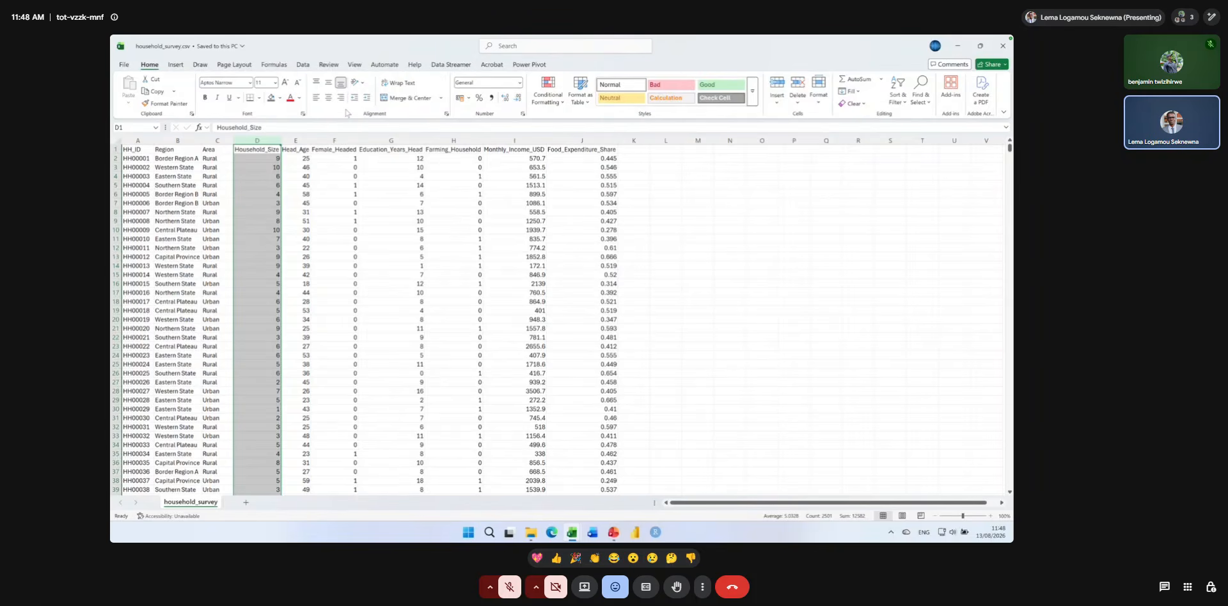
Return to the PowerPoint slide and highlight the function name TEXTJOIN in the JOIN example.
key(alt+Tab)
click(725, 305)
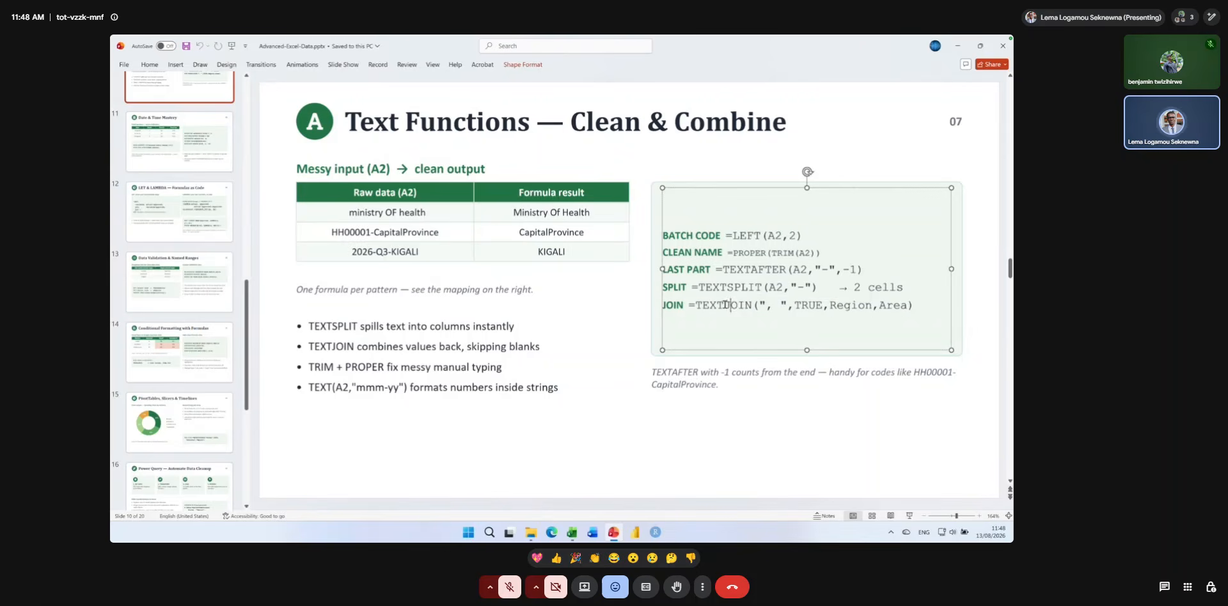
double_click(726, 305)
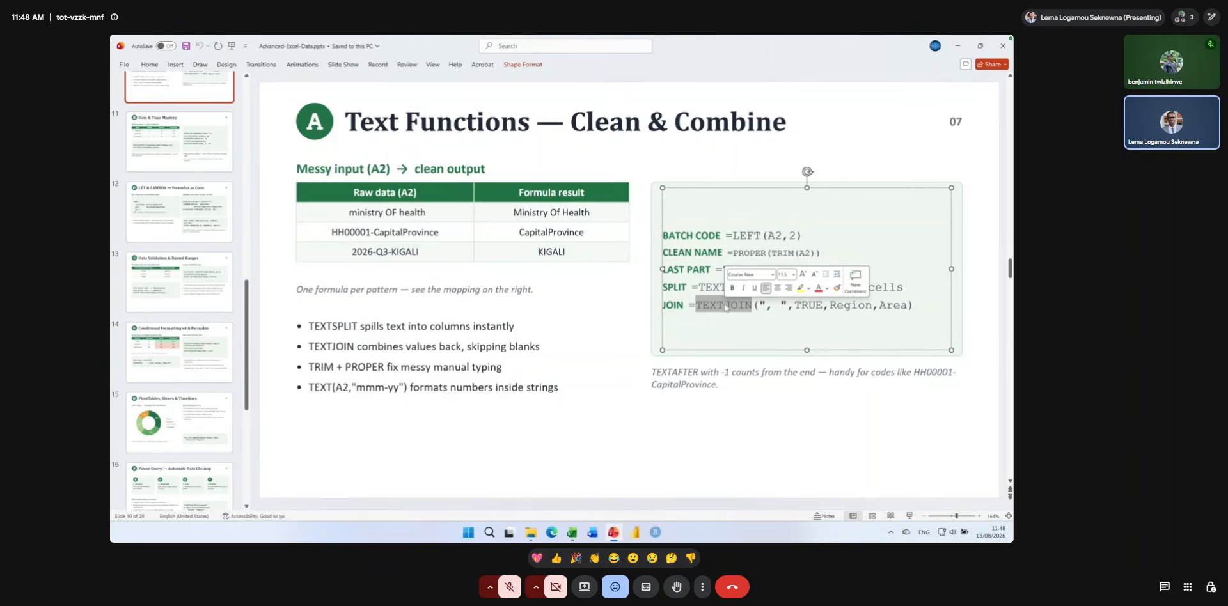
Switch to the household_survey workbook in Excel and widen the Region and Area columns.
click(571, 532)
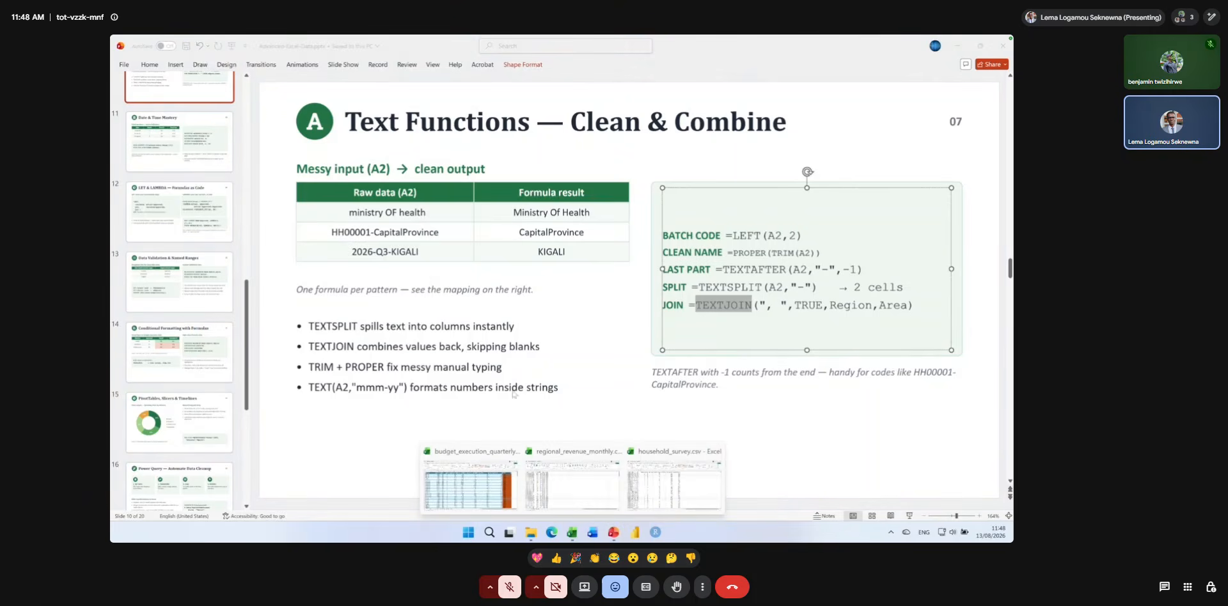
click(674, 484)
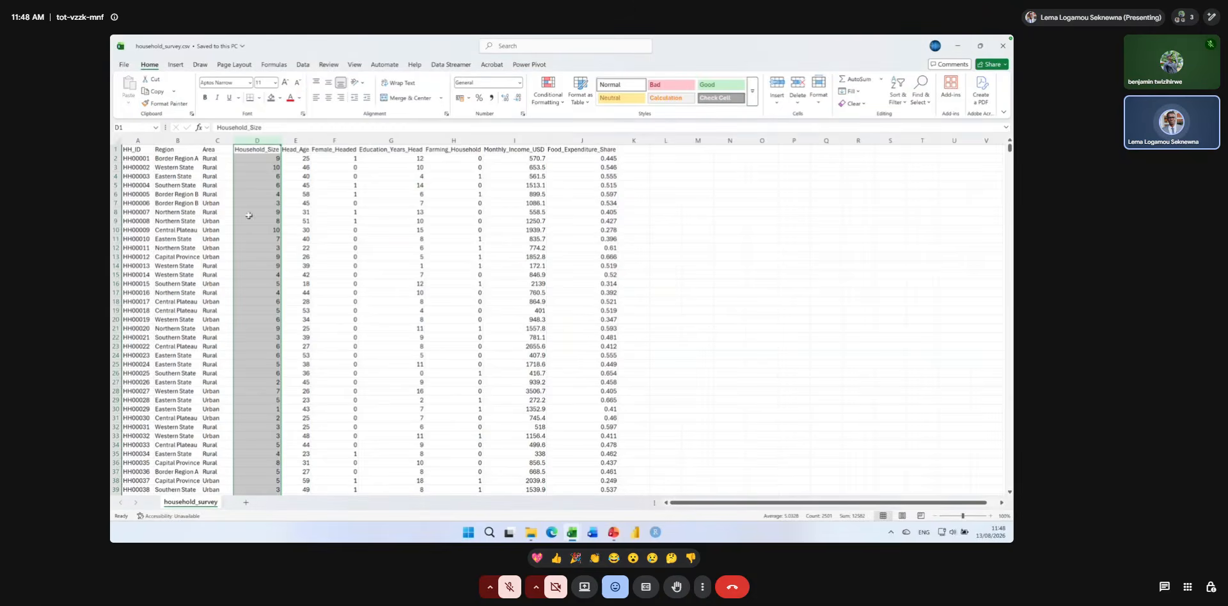
drag(202, 140, 263, 140)
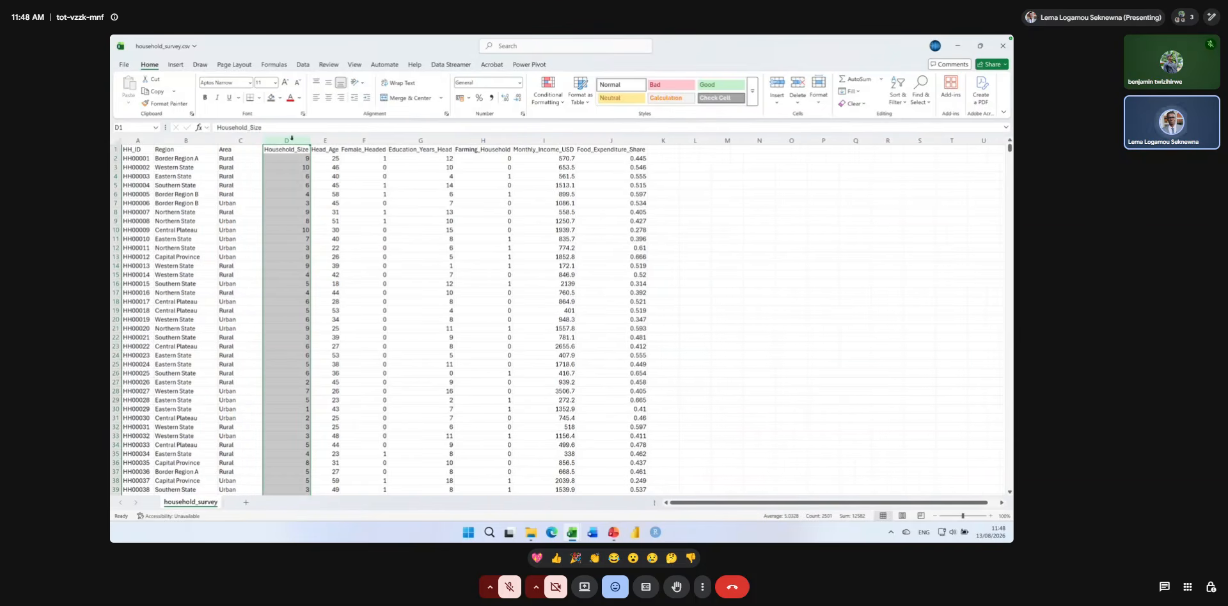
Add the header RegionArea in K1, the first empty column after Food_Expenditure_Share.
click(673, 151)
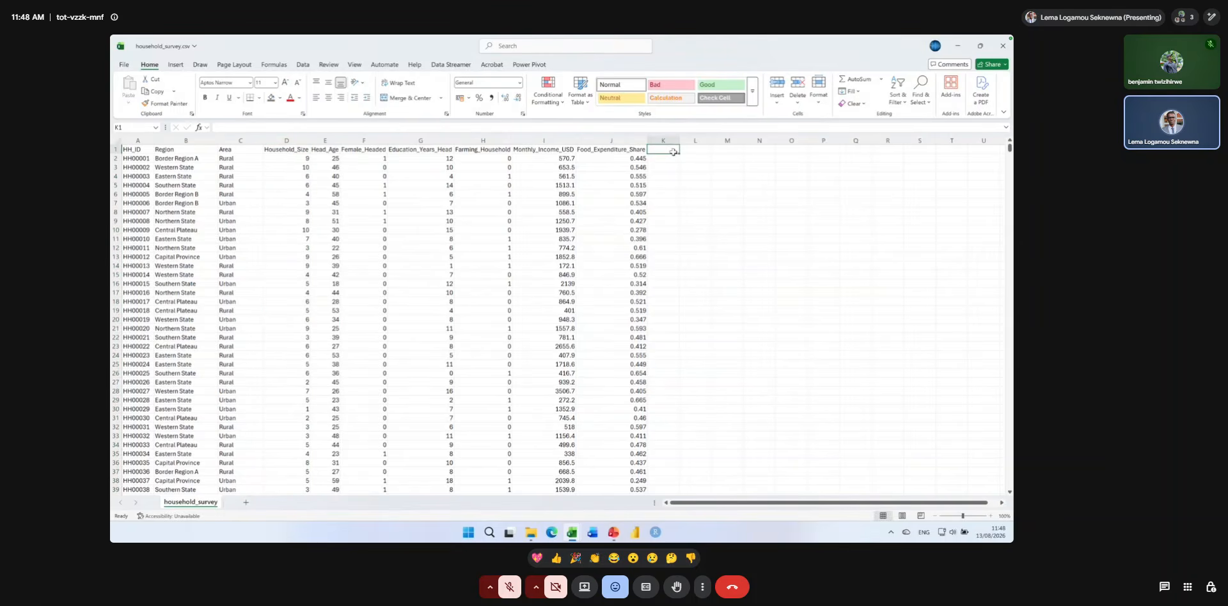
text(RegionArea)
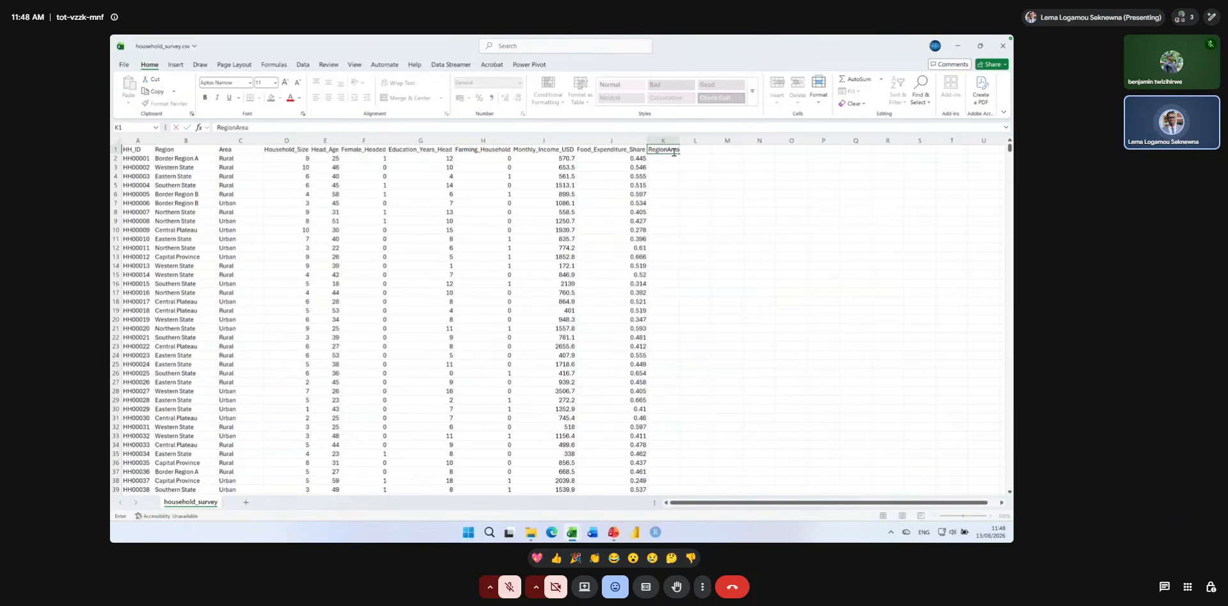
key(Return)
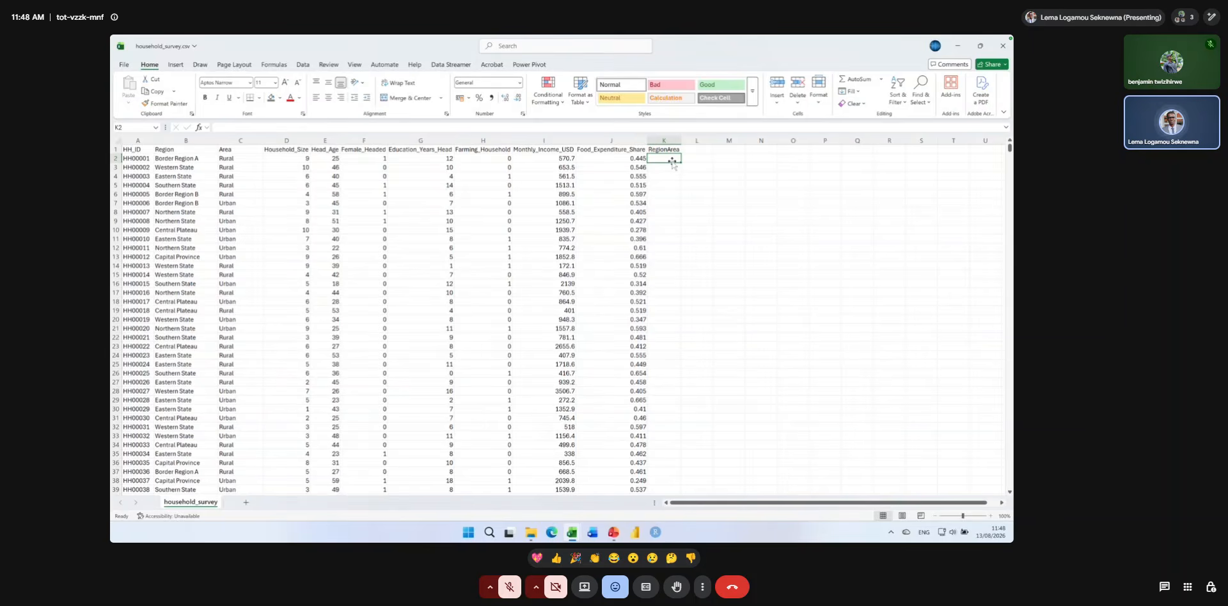
Join the first household's Region and Area in K2 with the formula =TEXTJOIN("-", TRUE, B2, C2).
text(=)
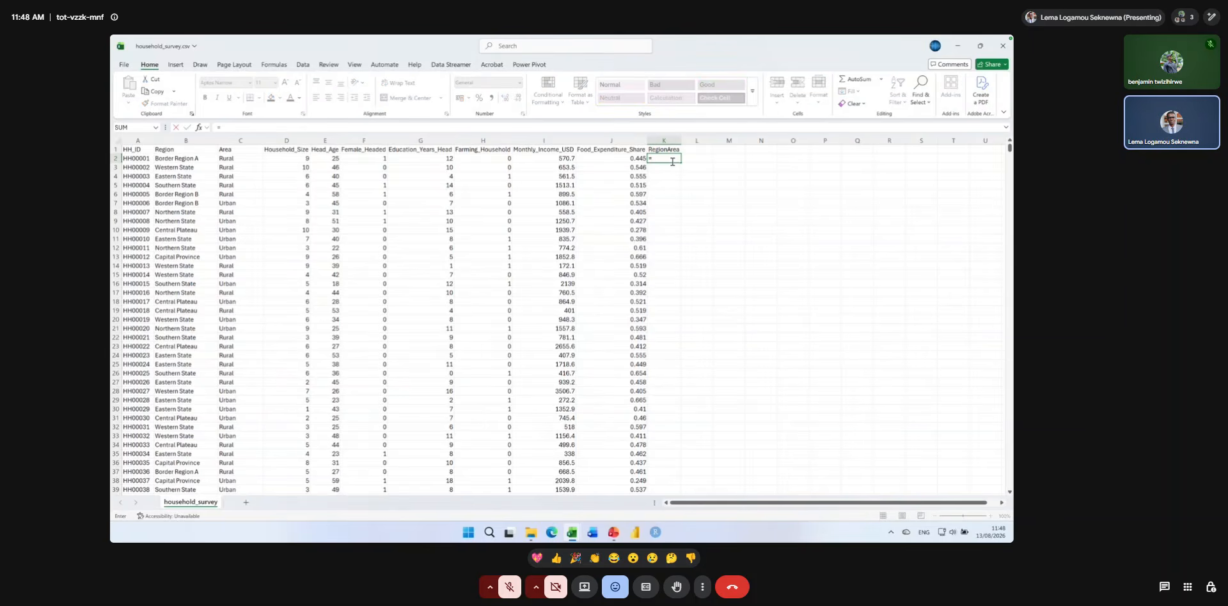
text(text)
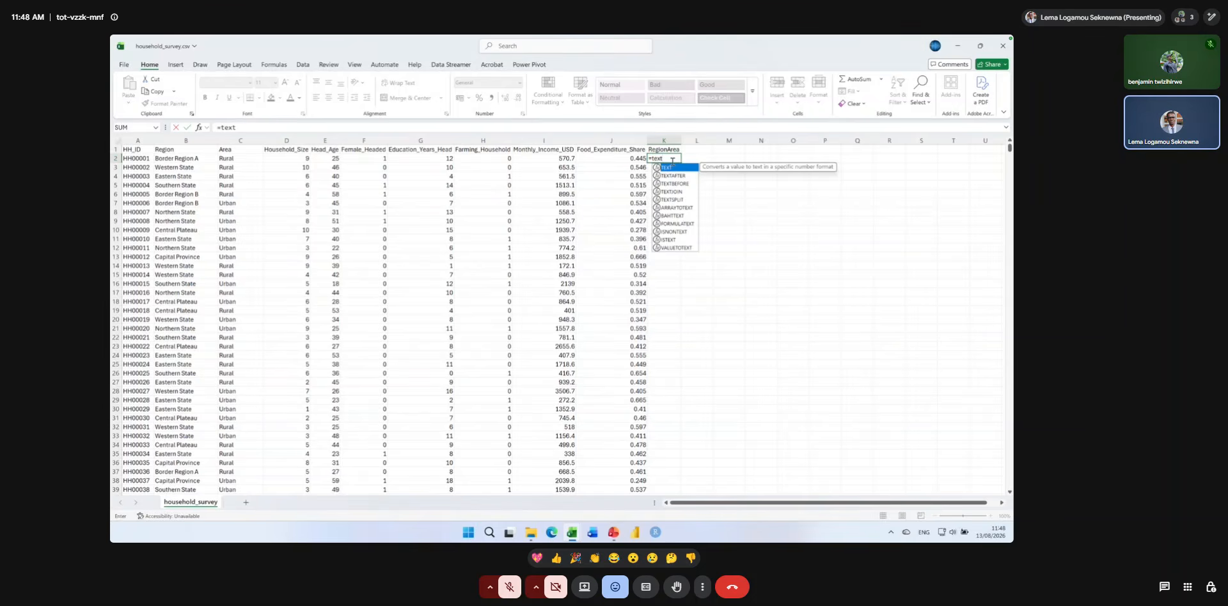
double_click(676, 192)
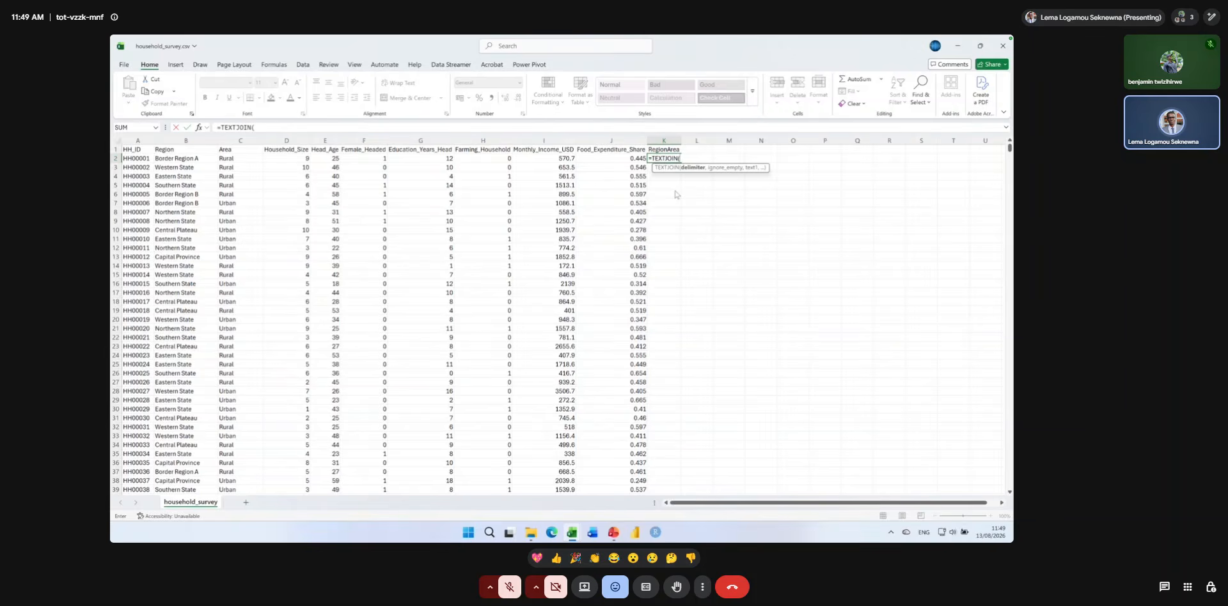
text("-",)
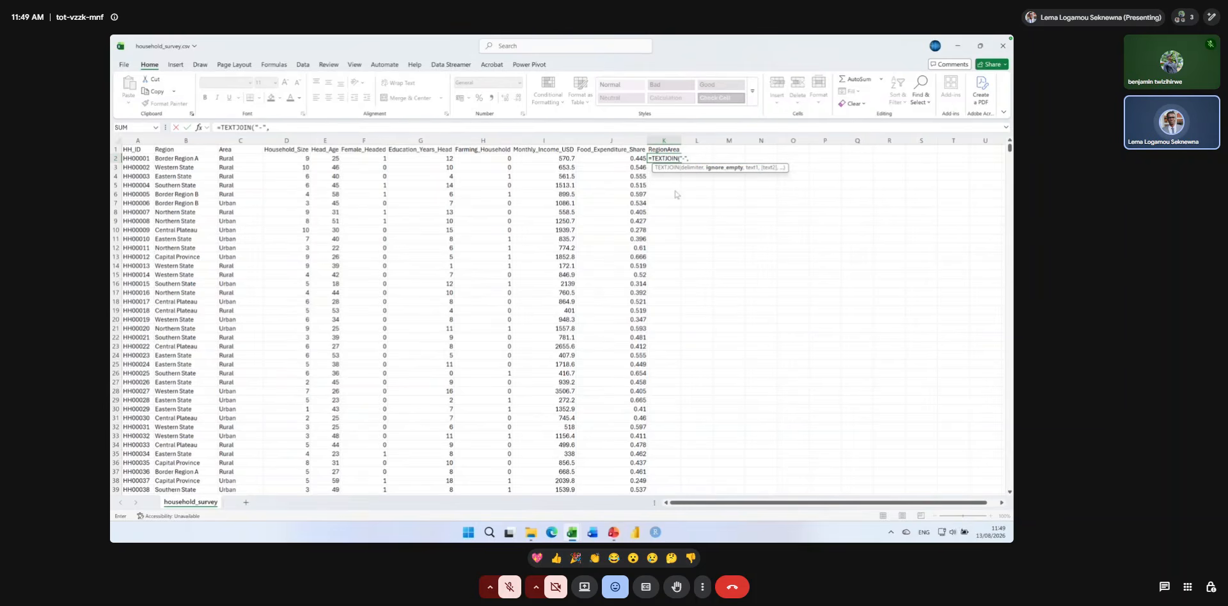
text( TRUE)
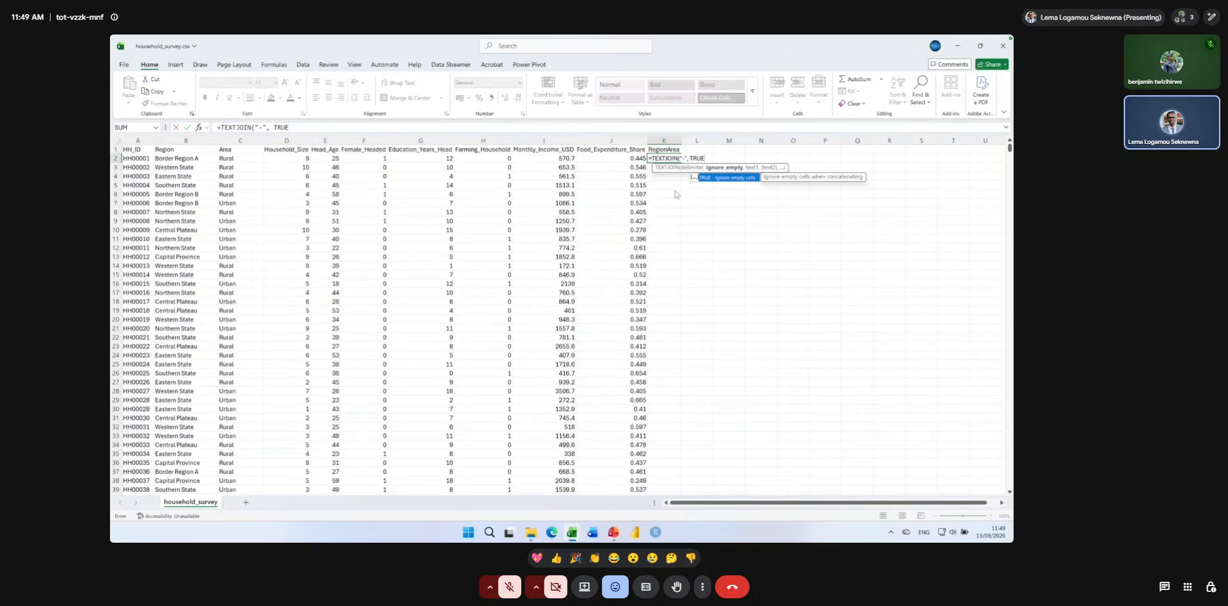
text(,)
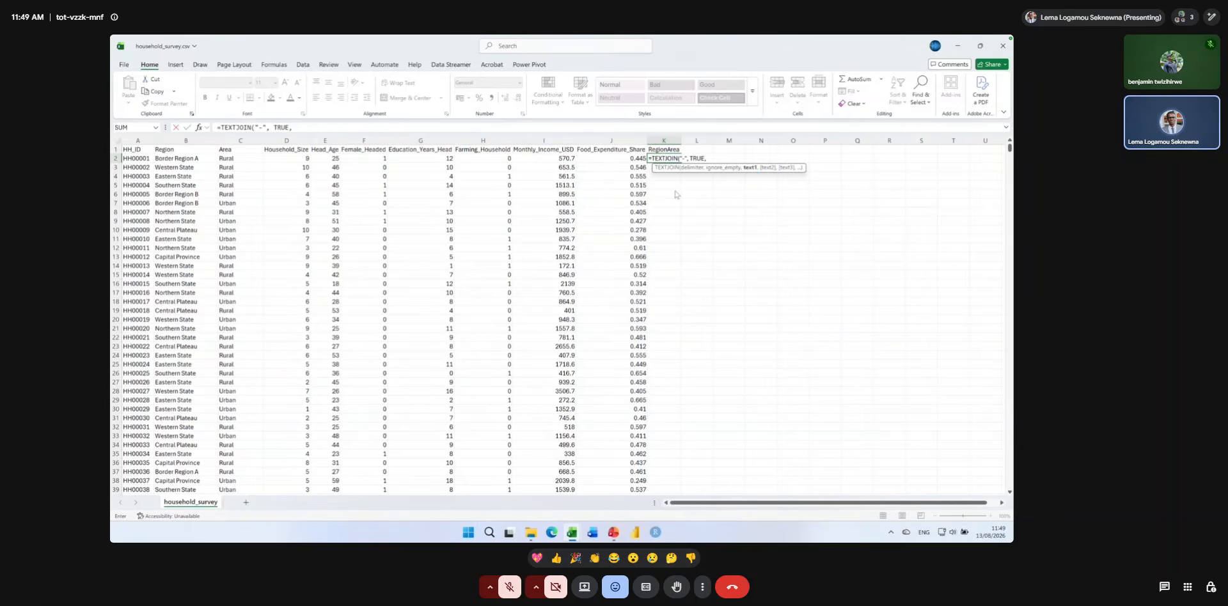
click(164, 161)
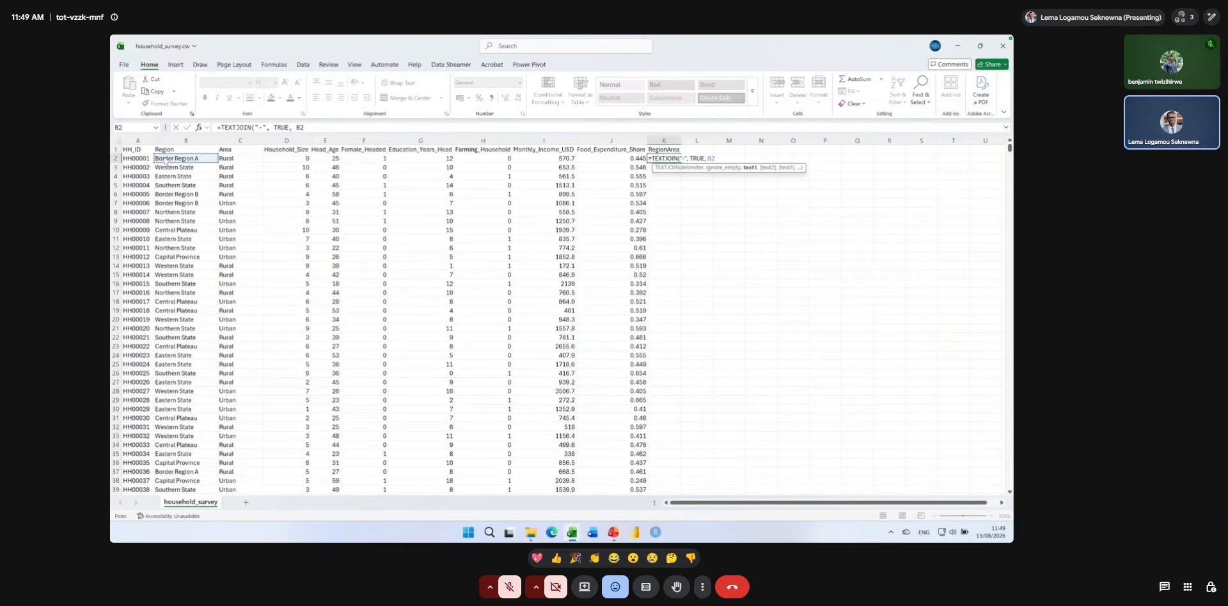
text(,)
click(231, 158)
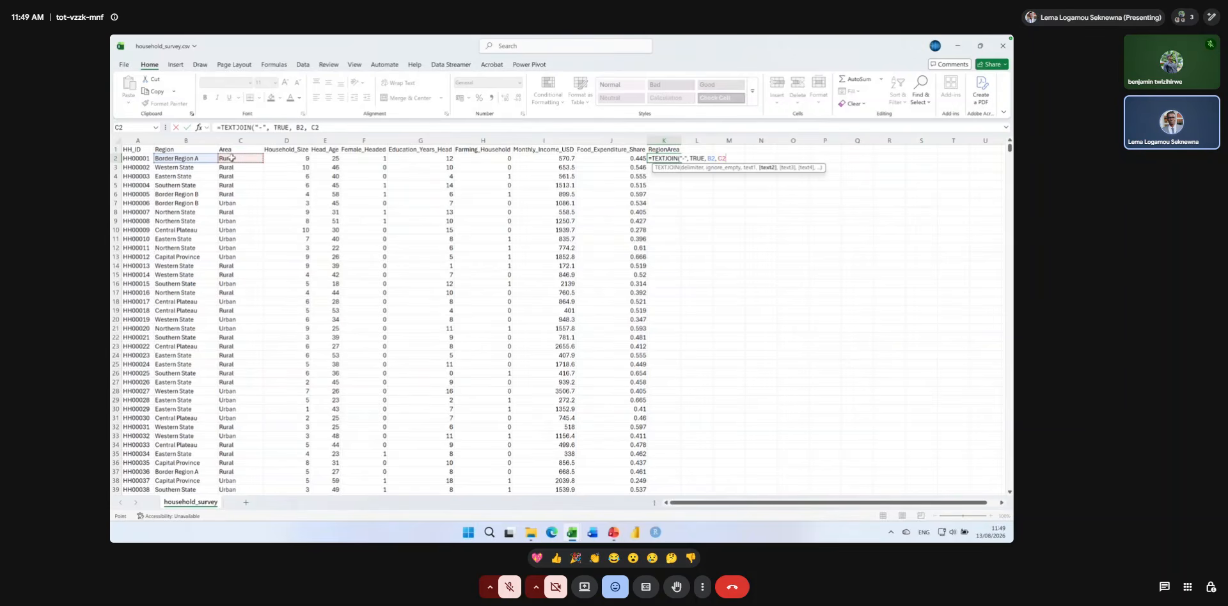
key(super+plus)
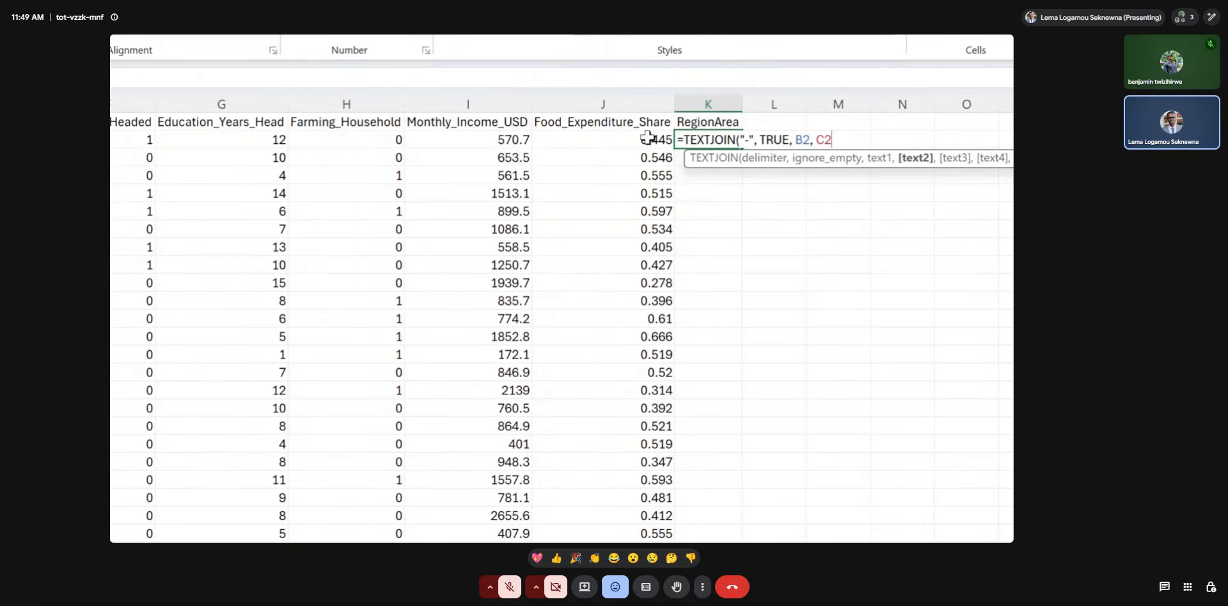
text())
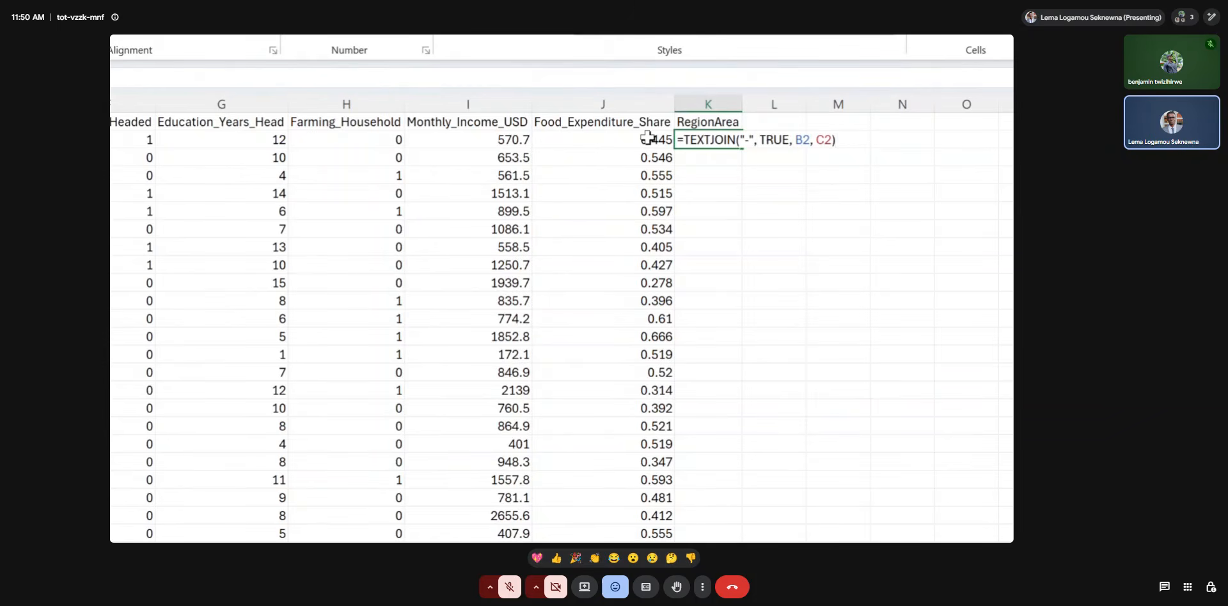
key(Return)
key(Return)
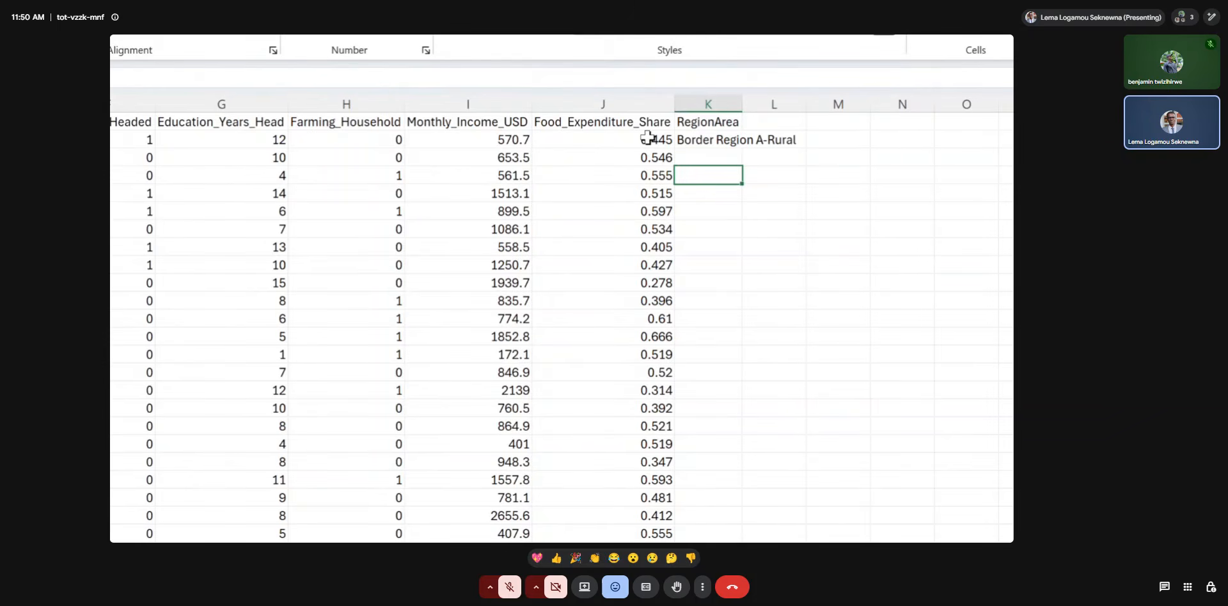
Autofit the RegionArea column's width and fill the K2 formula down through all the data rows.
double_click(742, 111)
click(735, 138)
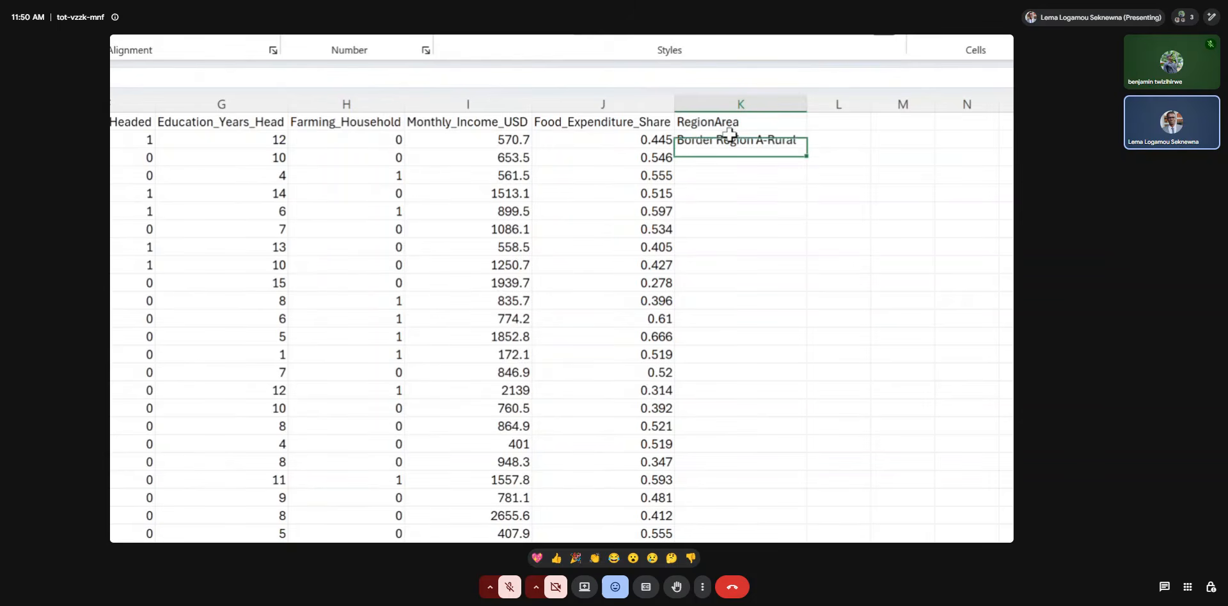
double_click(808, 149)
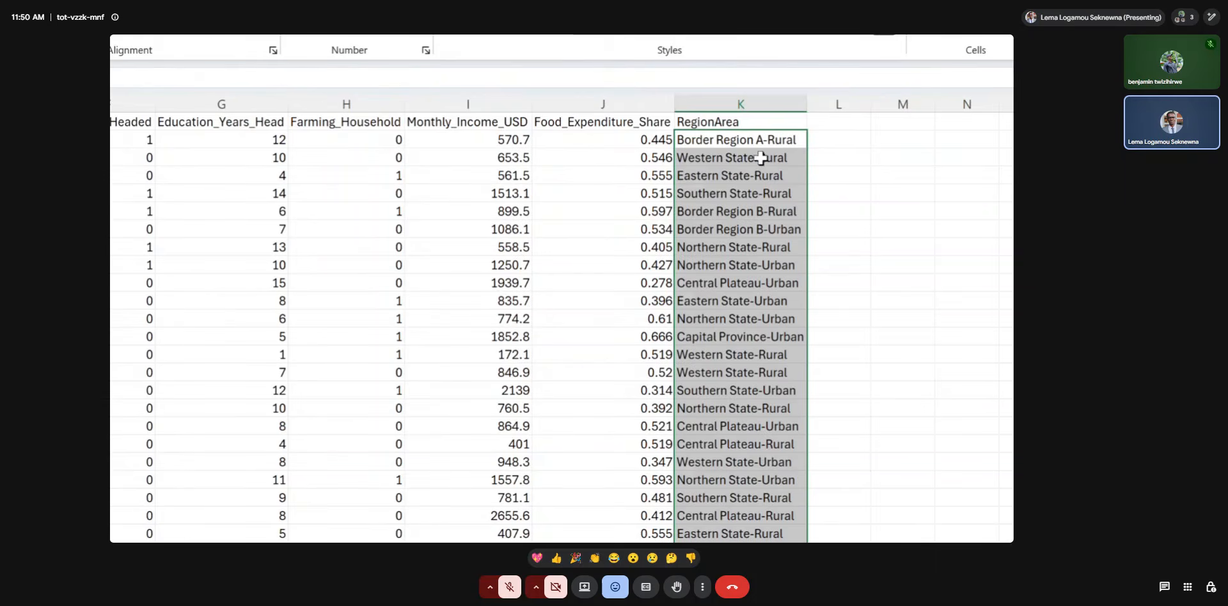
Open the TEXTJOIN formula in K2 to examine its arguments, leaving it as it is.
double_click(719, 137)
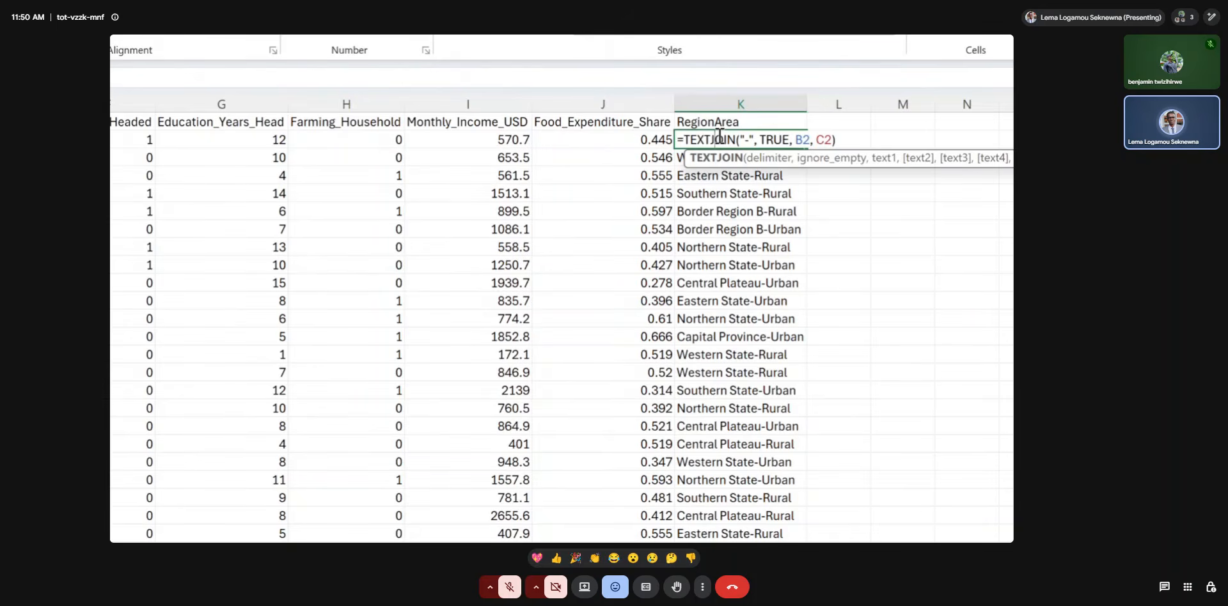
key(Return)
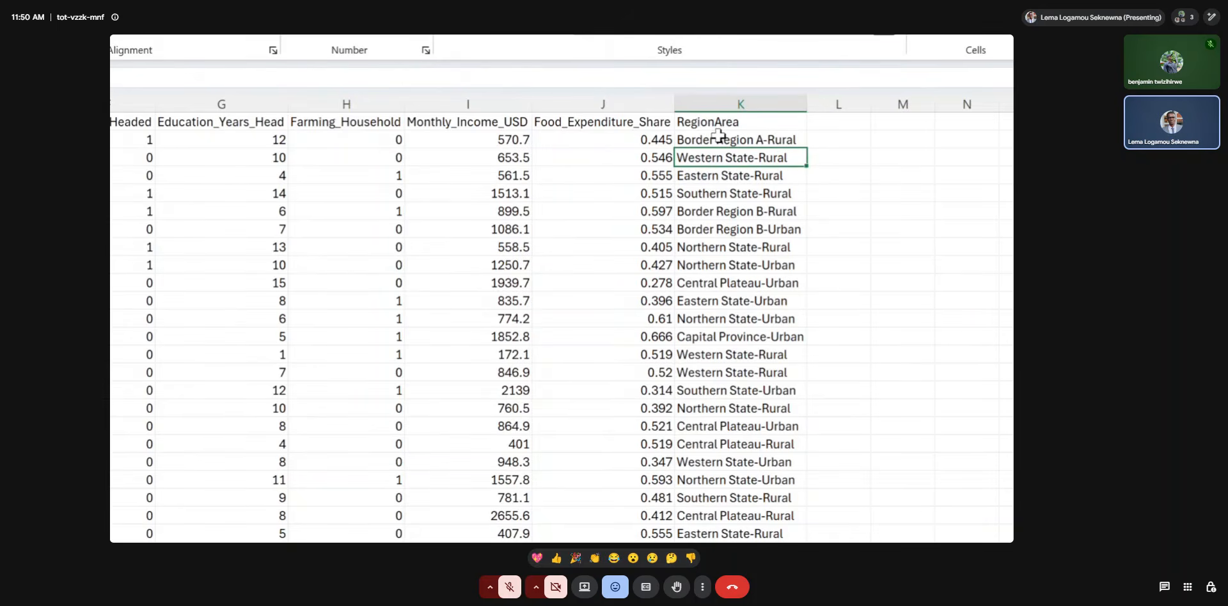
double_click(767, 132)
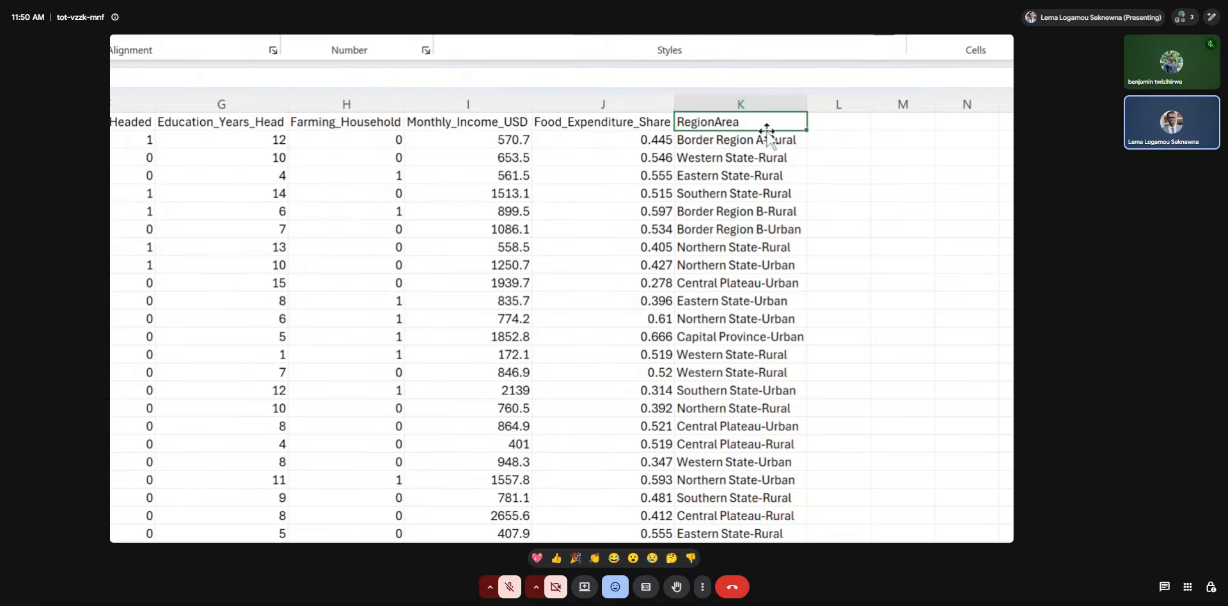
Join the first household's Region and Area in L2 with the formula =B2 & "-" & C2, and autofit column L's width.
double_click(760, 138)
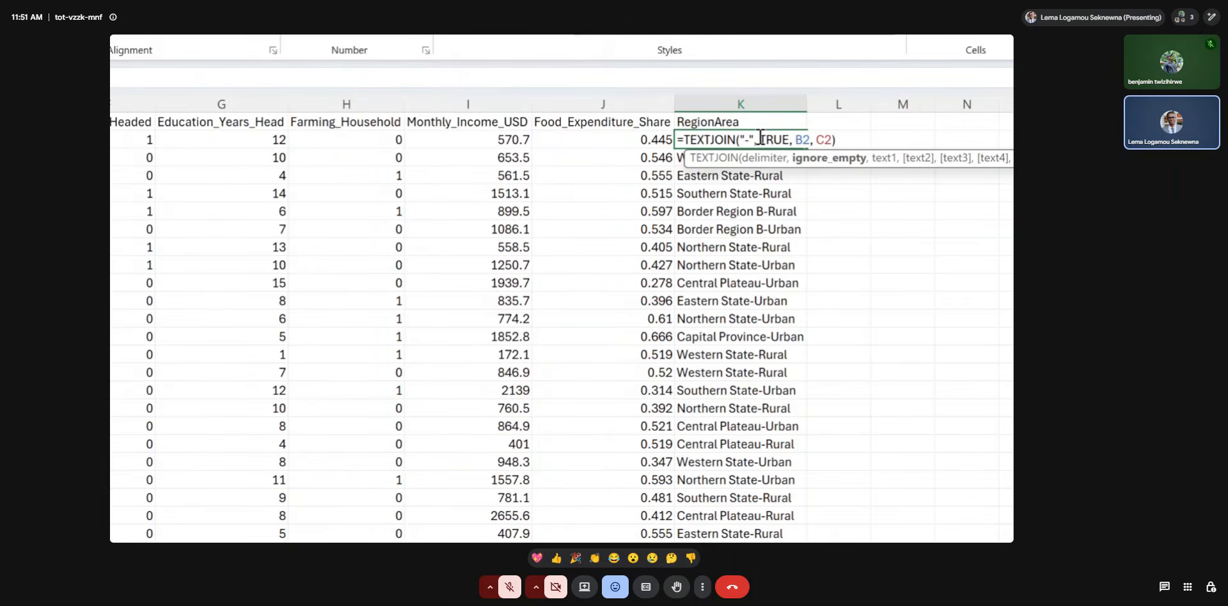
key(Return)
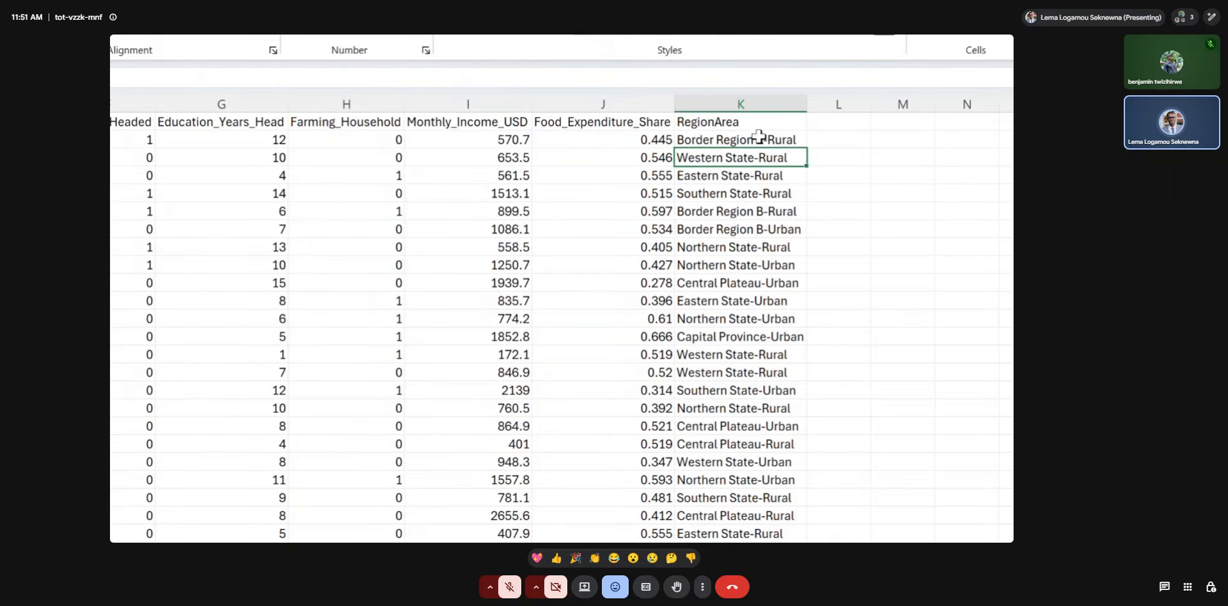
click(837, 144)
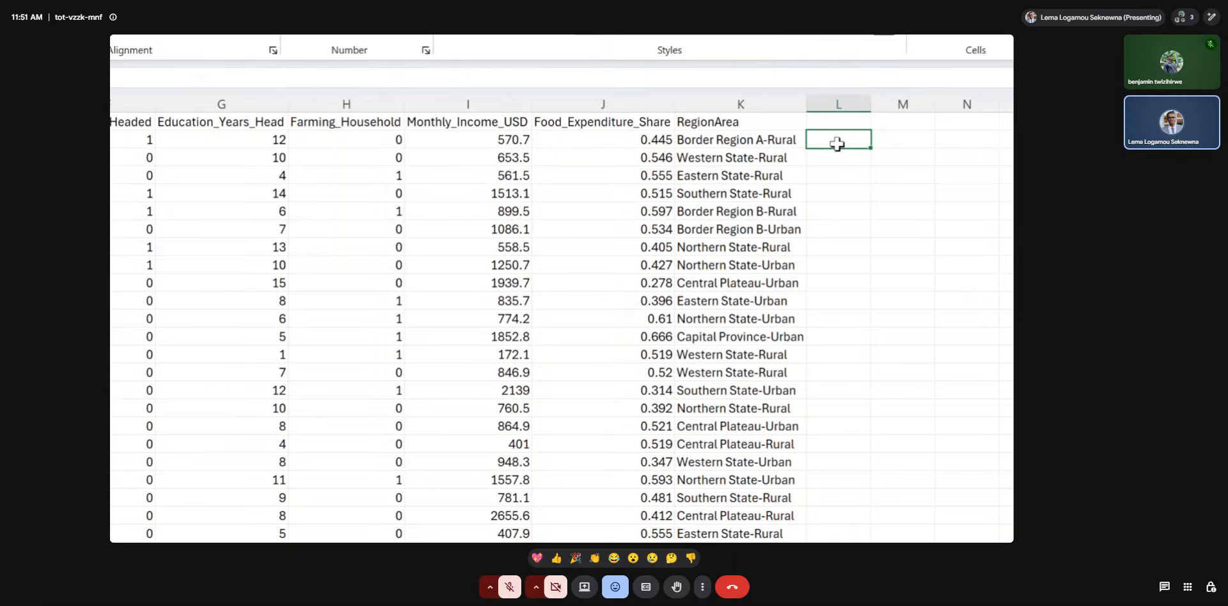
text(=)
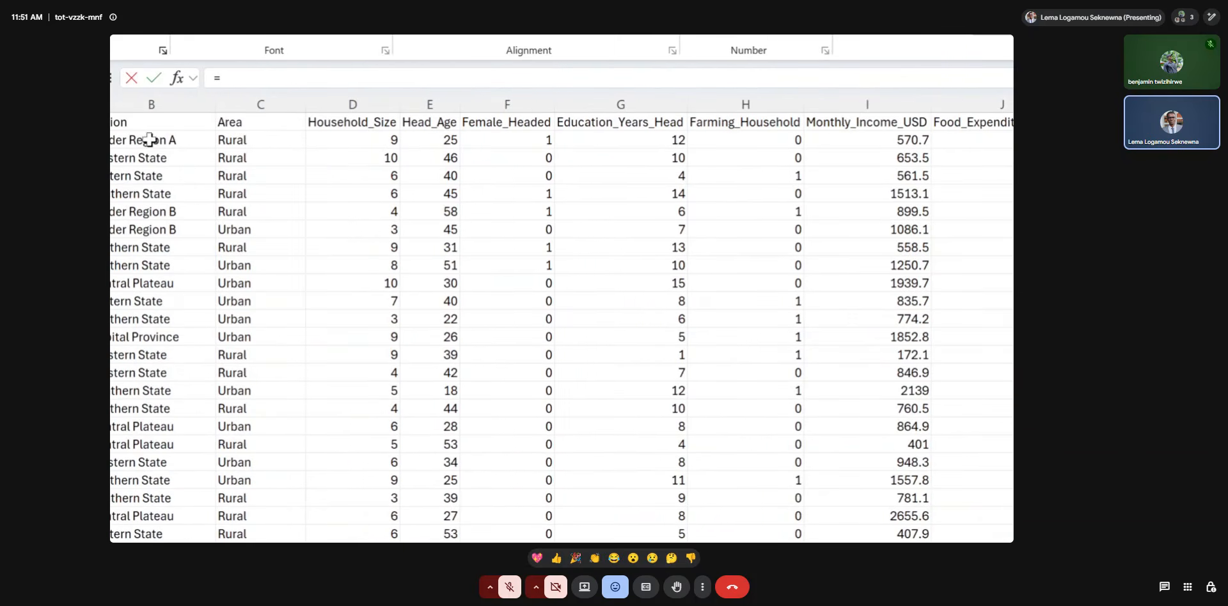
click(145, 140)
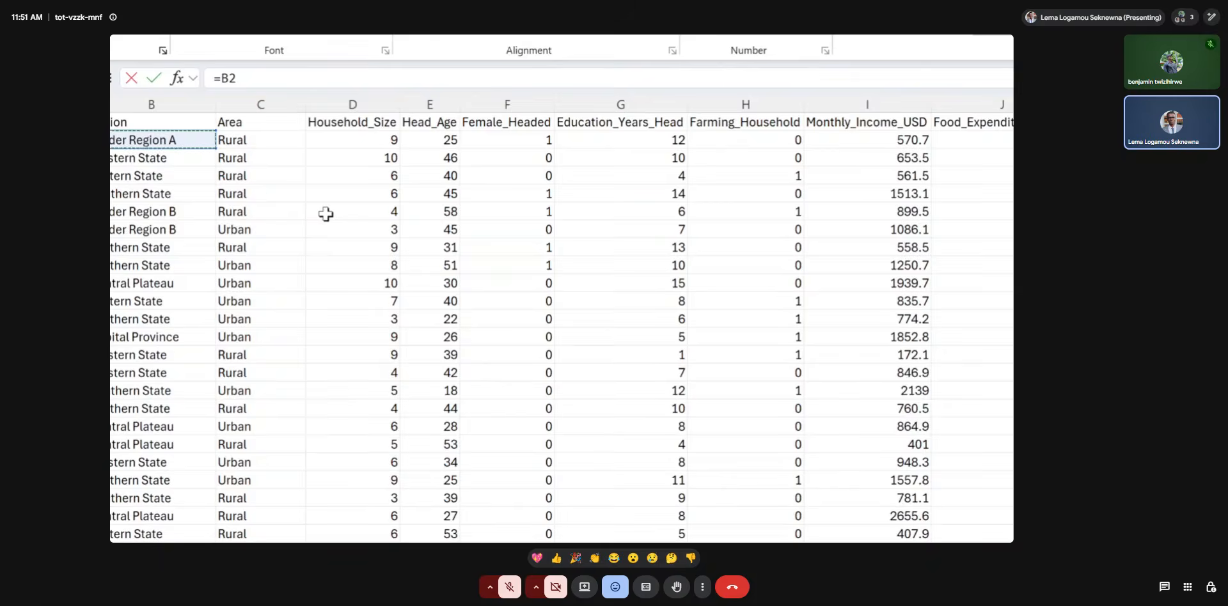
scroll(326, 214, right, 20)
scroll(325, 214, left, 20)
key(super+Escape)
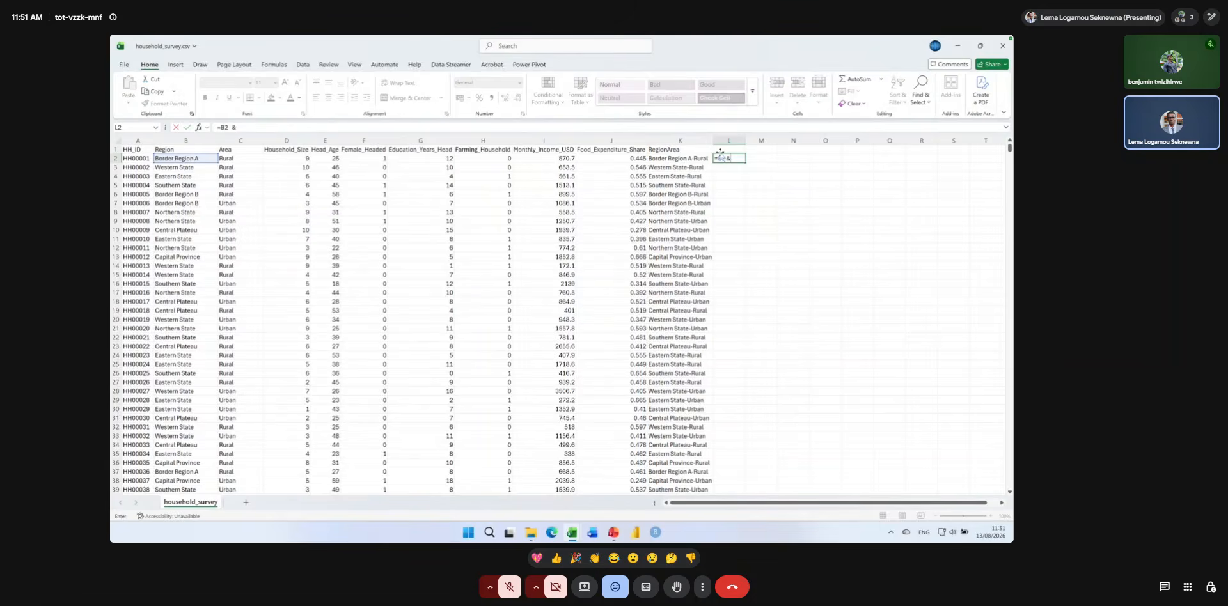
key(super+plus)
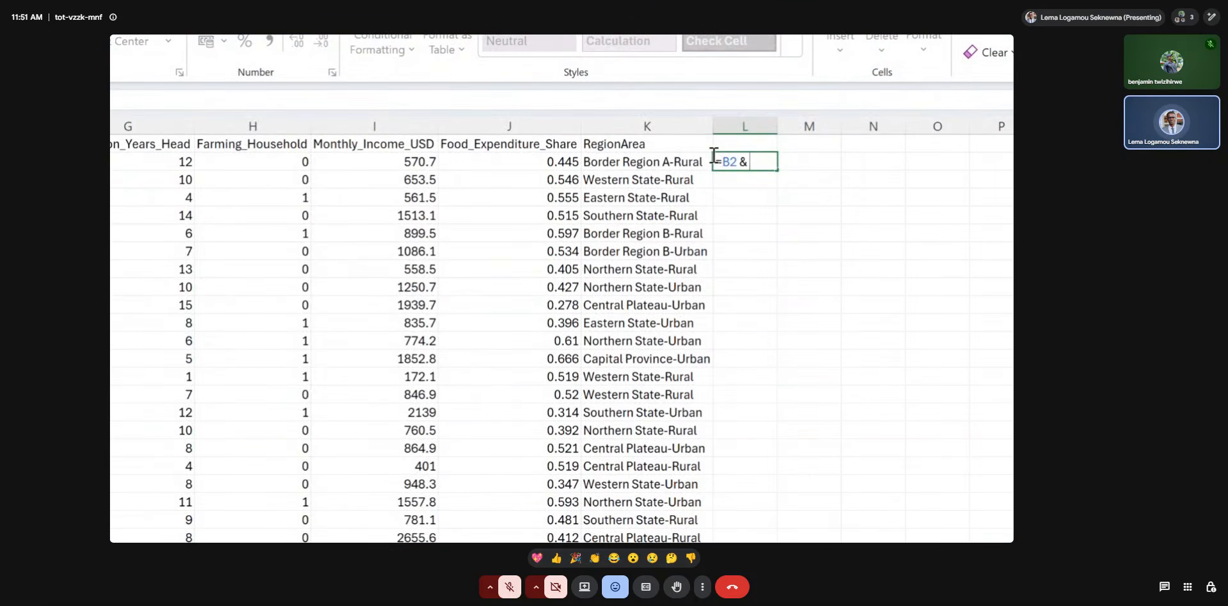
text(@)
key(BackSpace)
text("-)
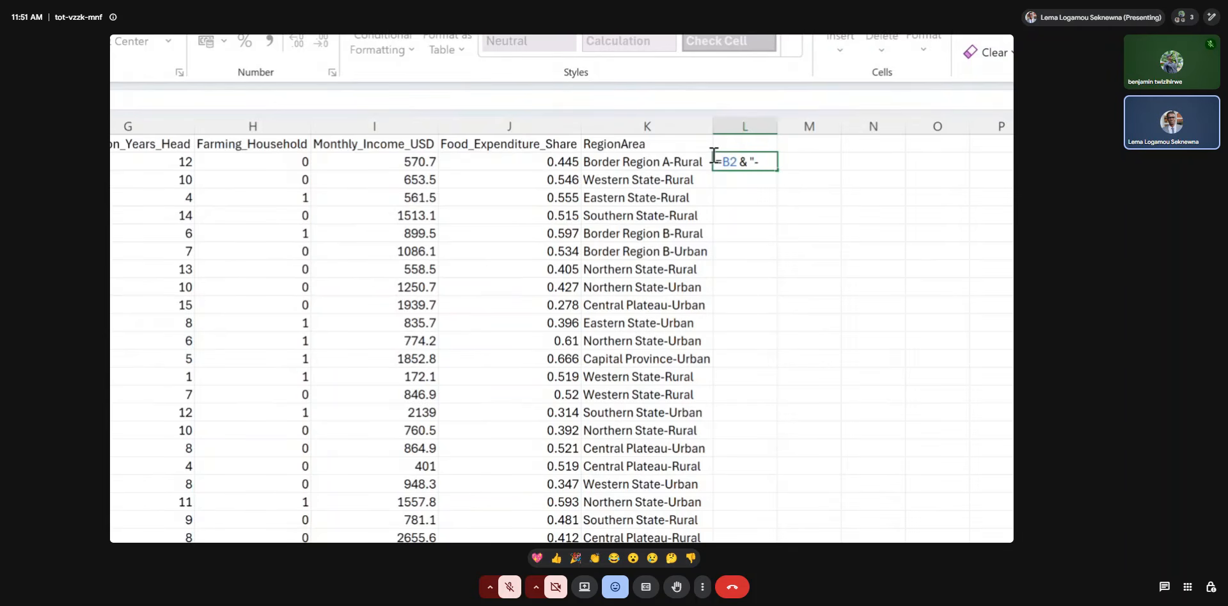
text(" & C2)
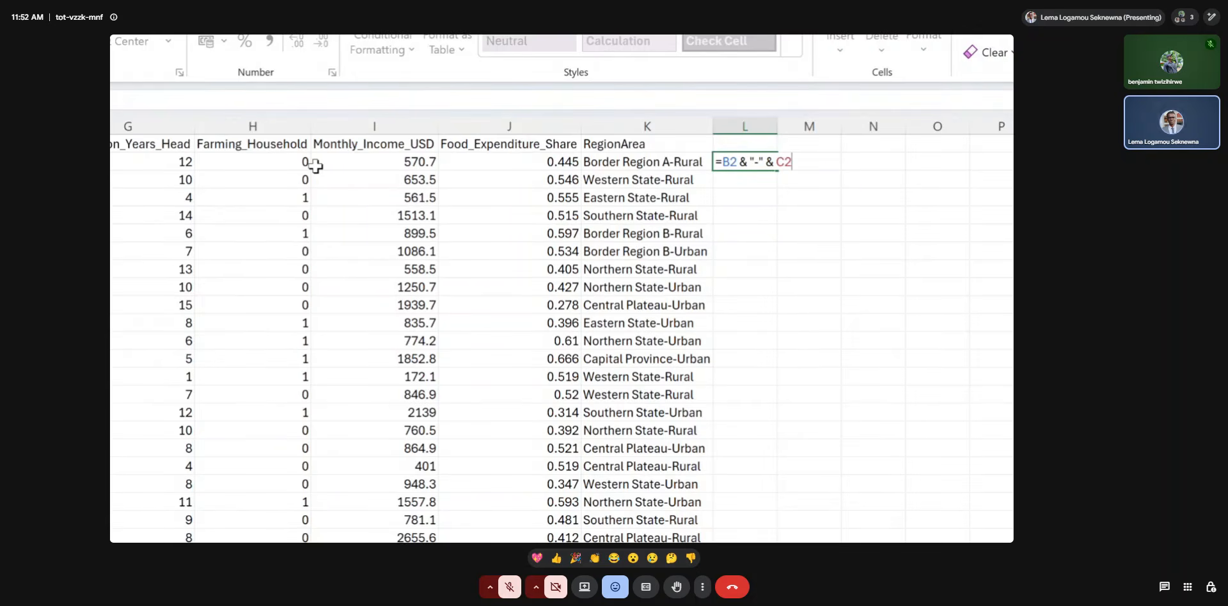
key(Return)
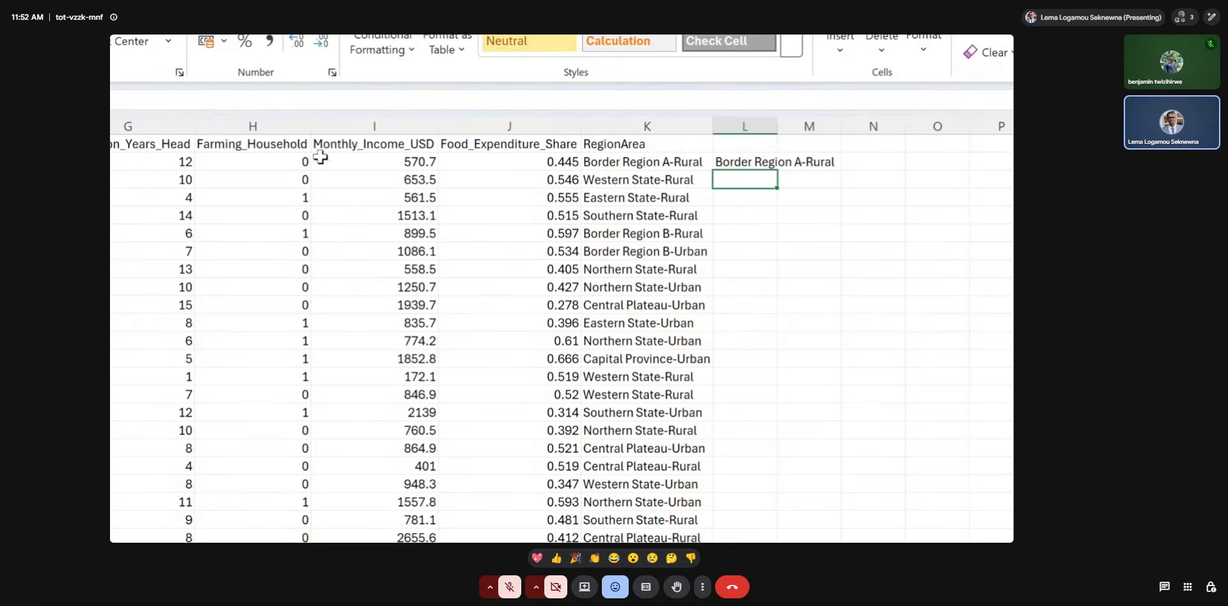
double_click(778, 126)
Join the first household's Region and Area in M2 with the formula =CONCATENATE(B2, "-", C2).
click(852, 163)
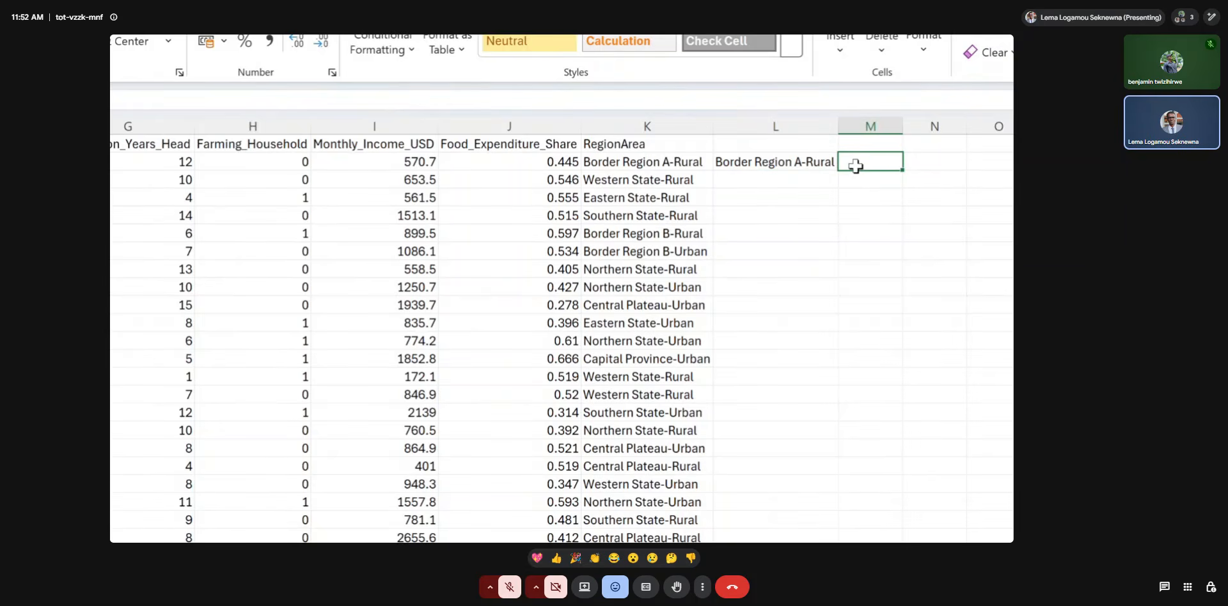
text(con)
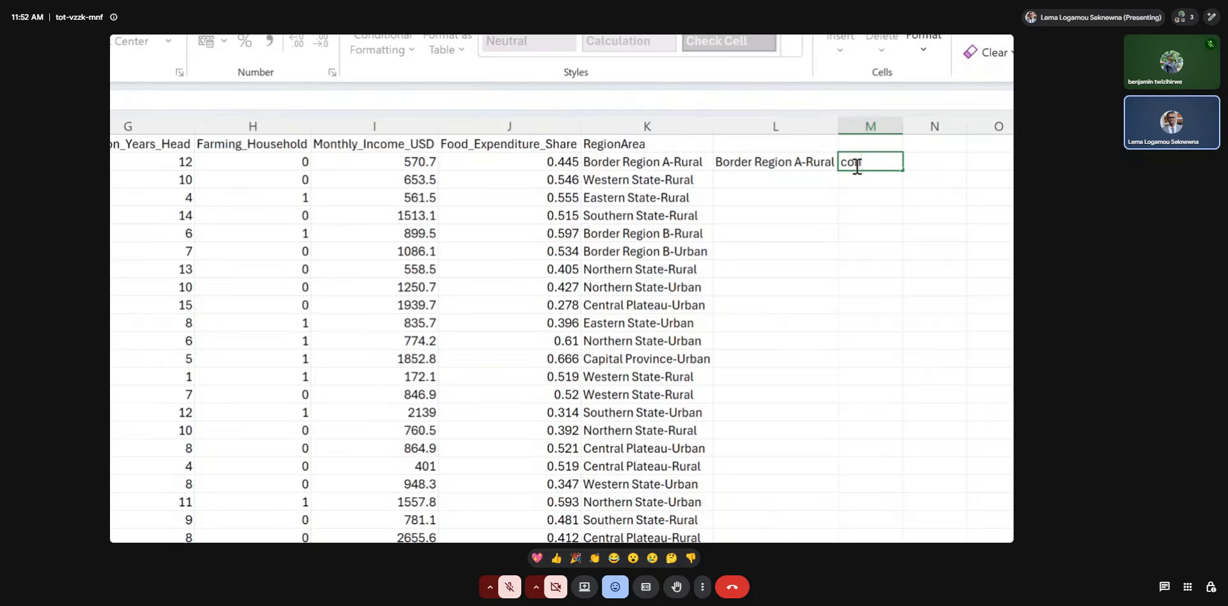
key(BackSpace)
key(BackSpace)
key(BackSpace)
text(=coon)
key(BackSpace)
key(BackSpace)
text(nca)
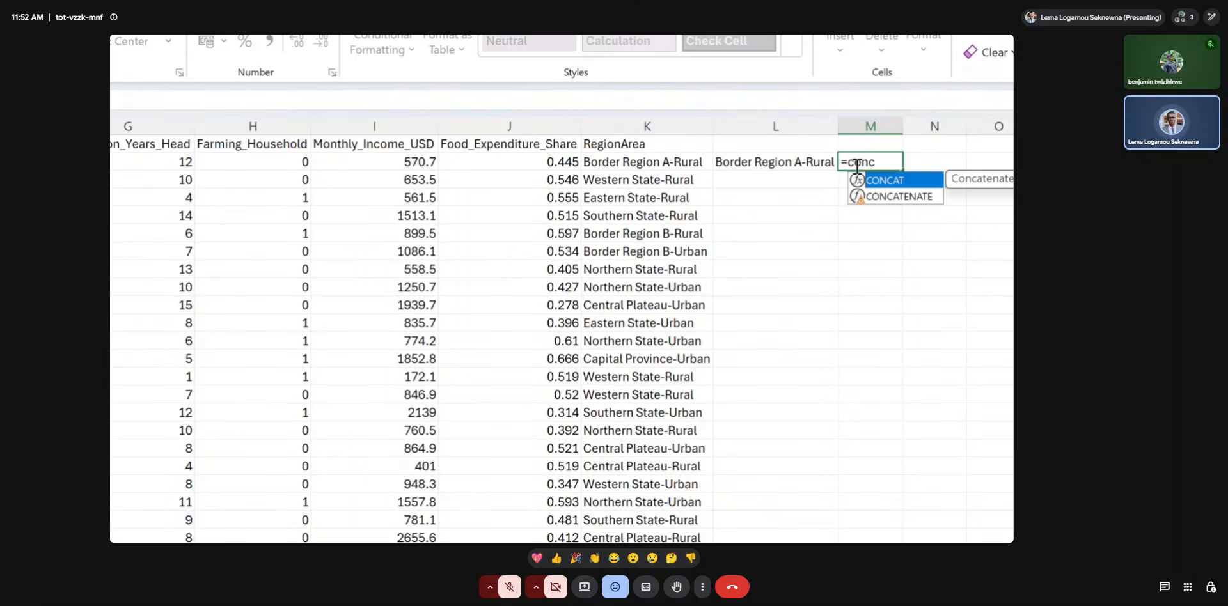
click(888, 198)
double_click(888, 197)
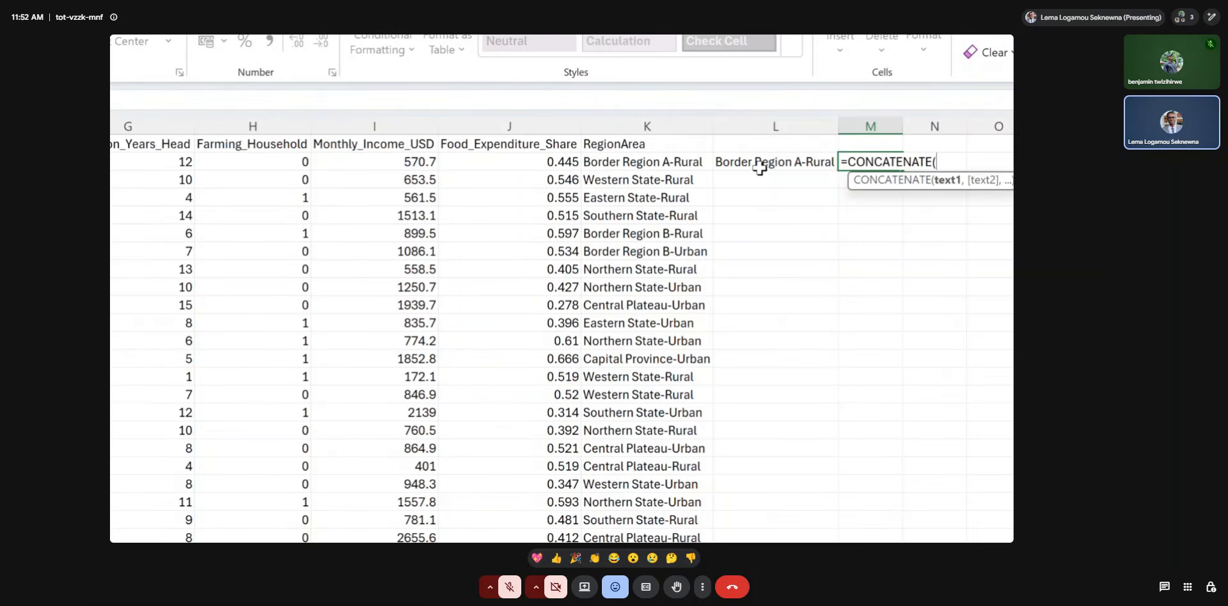
text(b2, @)
key(BackSpace)
text("-", c2))
key(Return)
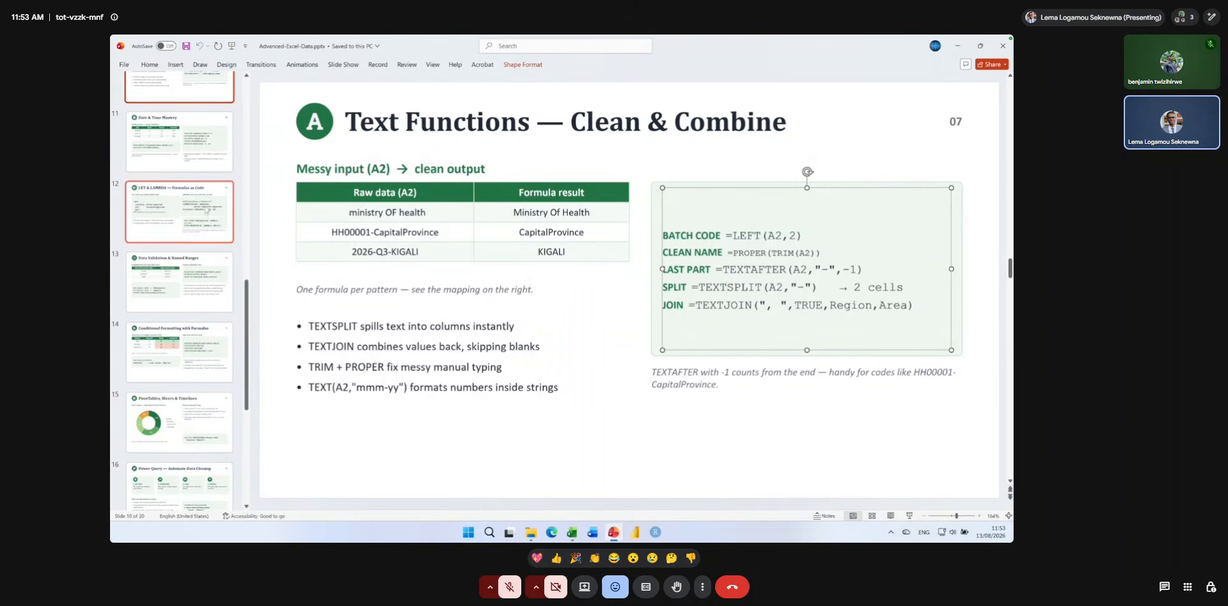
Copy the five date formula examples from PowerPoint's Date & Time Mastery slide and paste them at I2 on Sheet4 of the budget_execution_quarterly workbook in Excel.
click(204, 160)
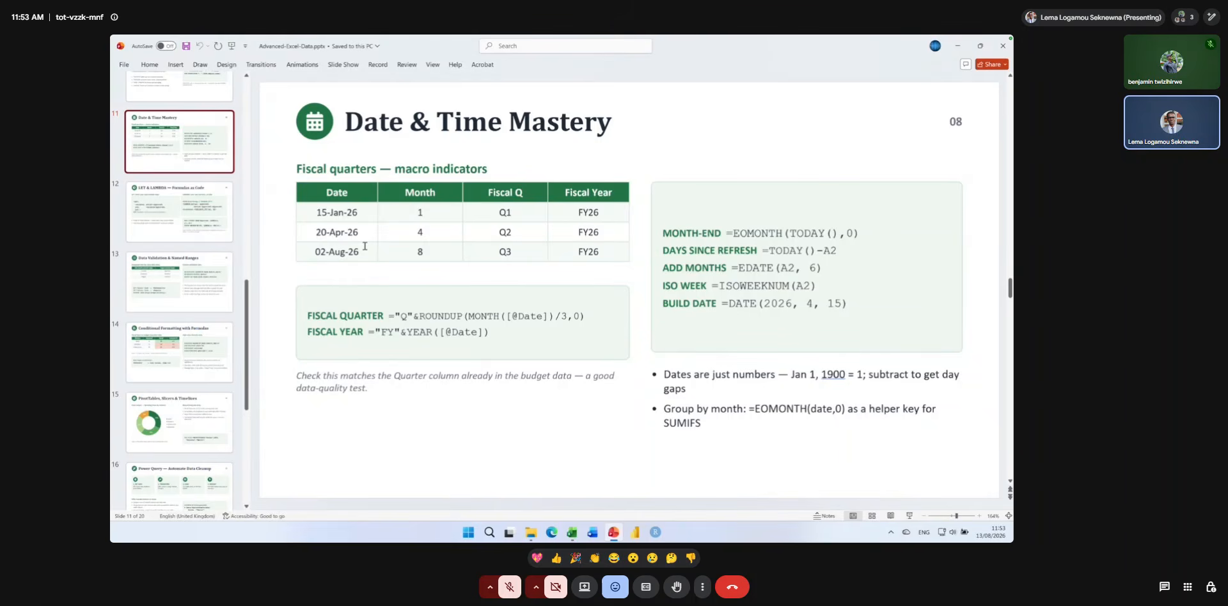
drag(663, 233, 881, 315)
key(ctrl+c)
click(572, 532)
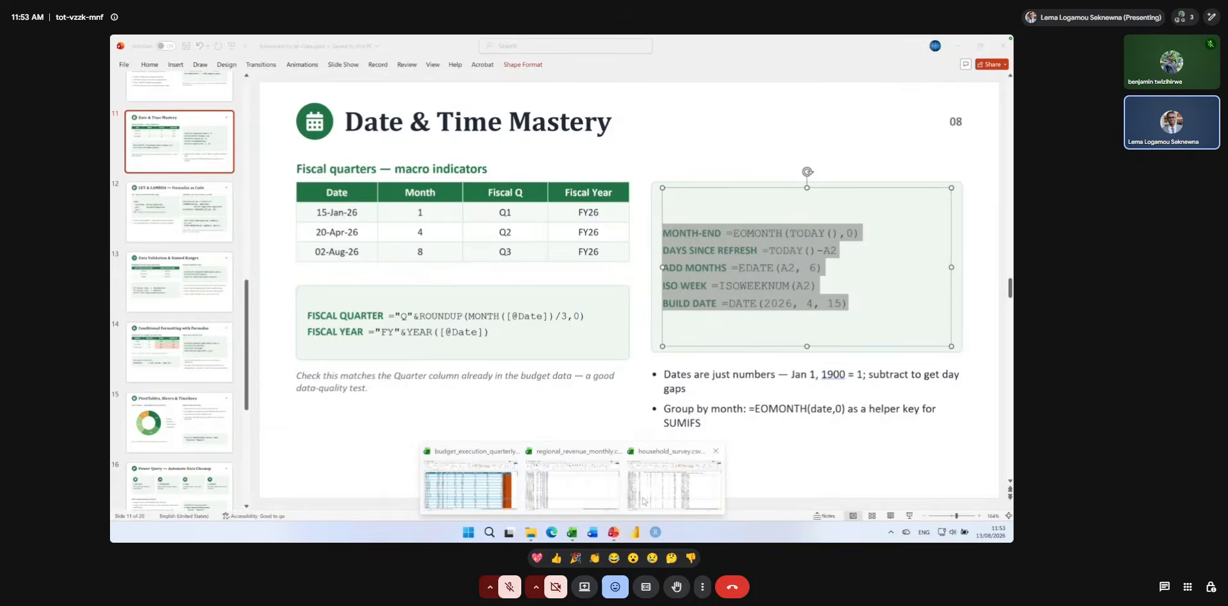
click(470, 483)
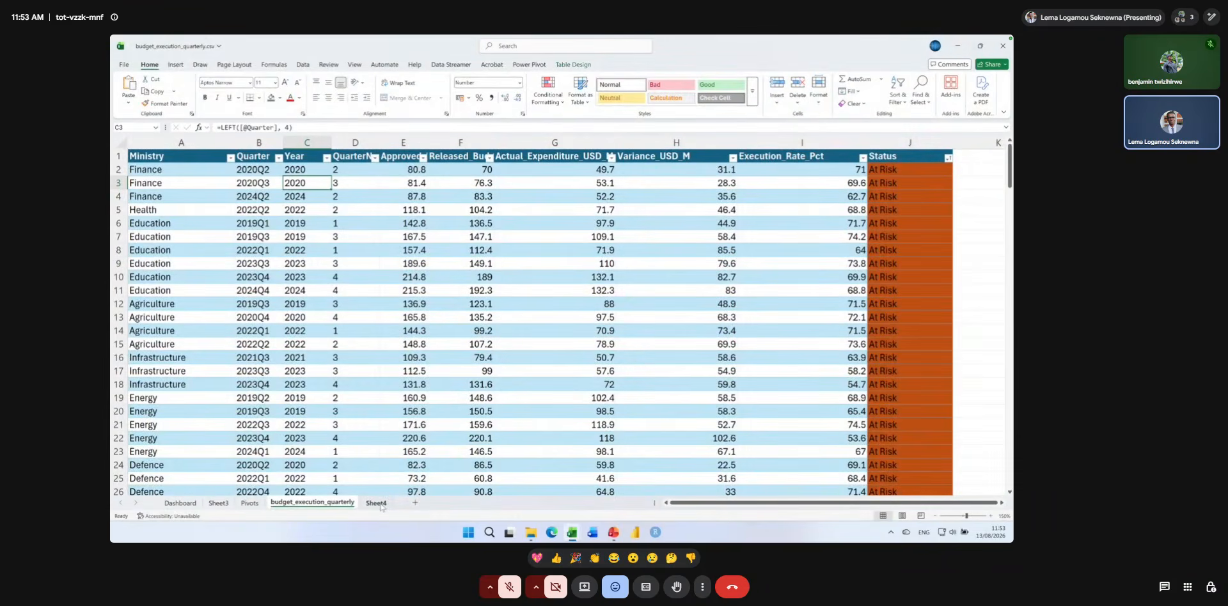
key(ctrl+Page_Down)
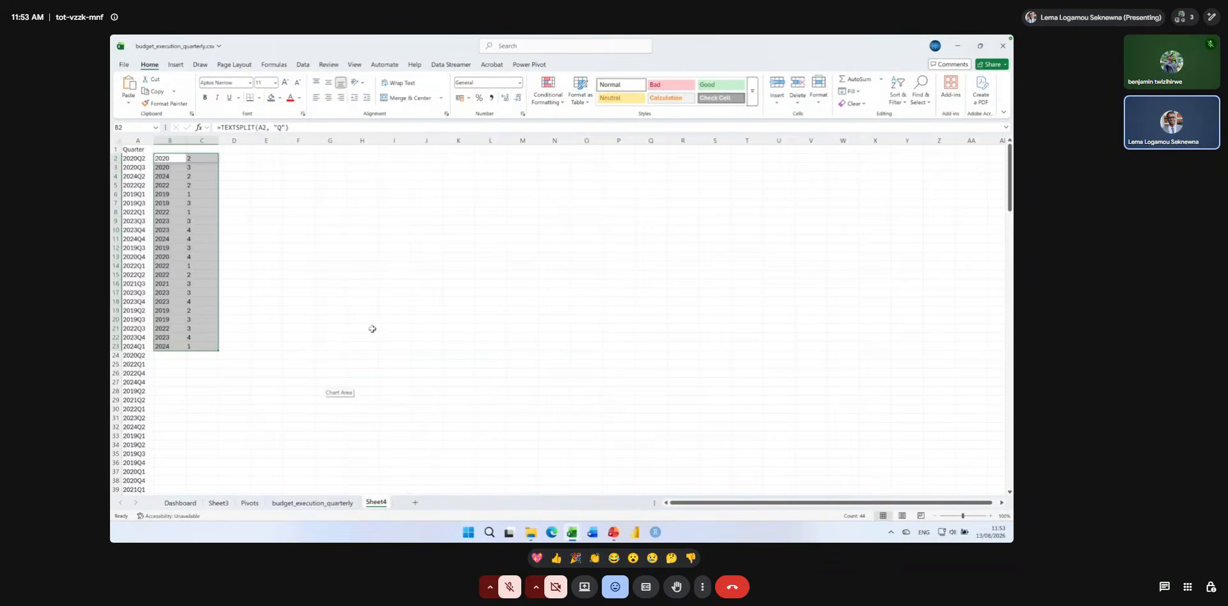
click(400, 158)
key(ctrl+v)
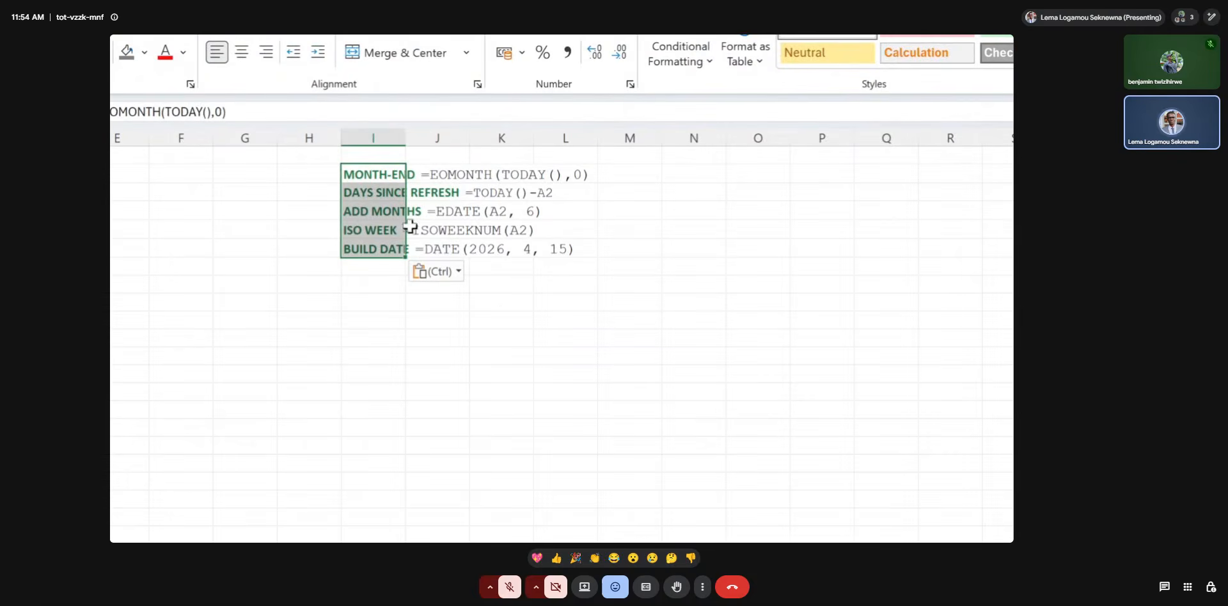
click(430, 166)
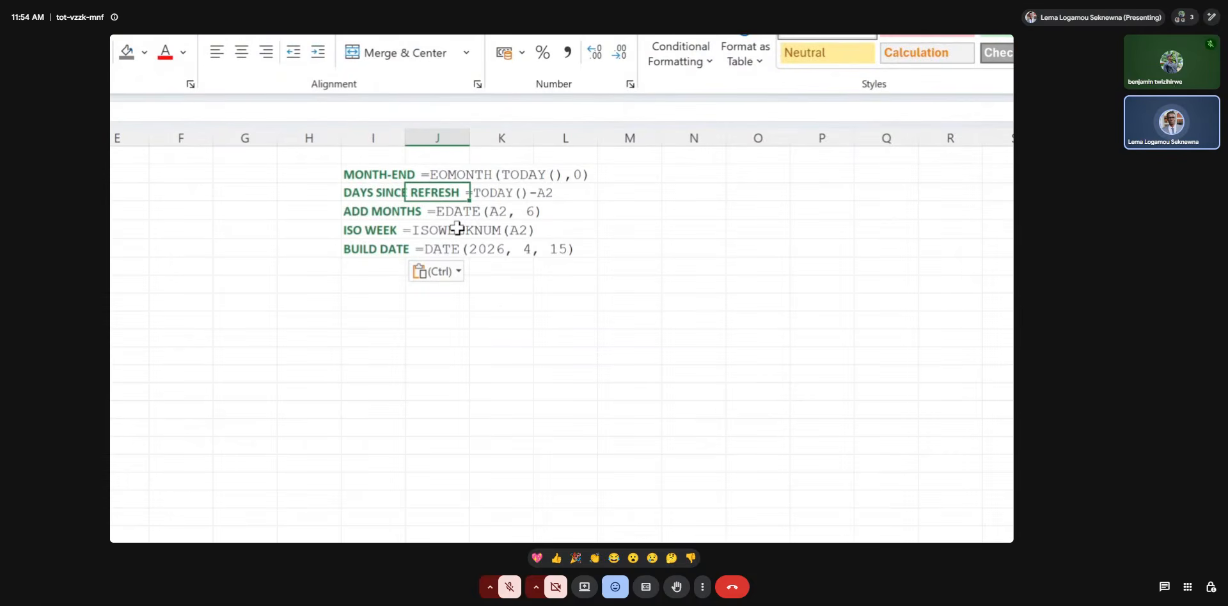
Enter the current date in I10, below the pasted examples, with the formula =TODAY().
click(378, 323)
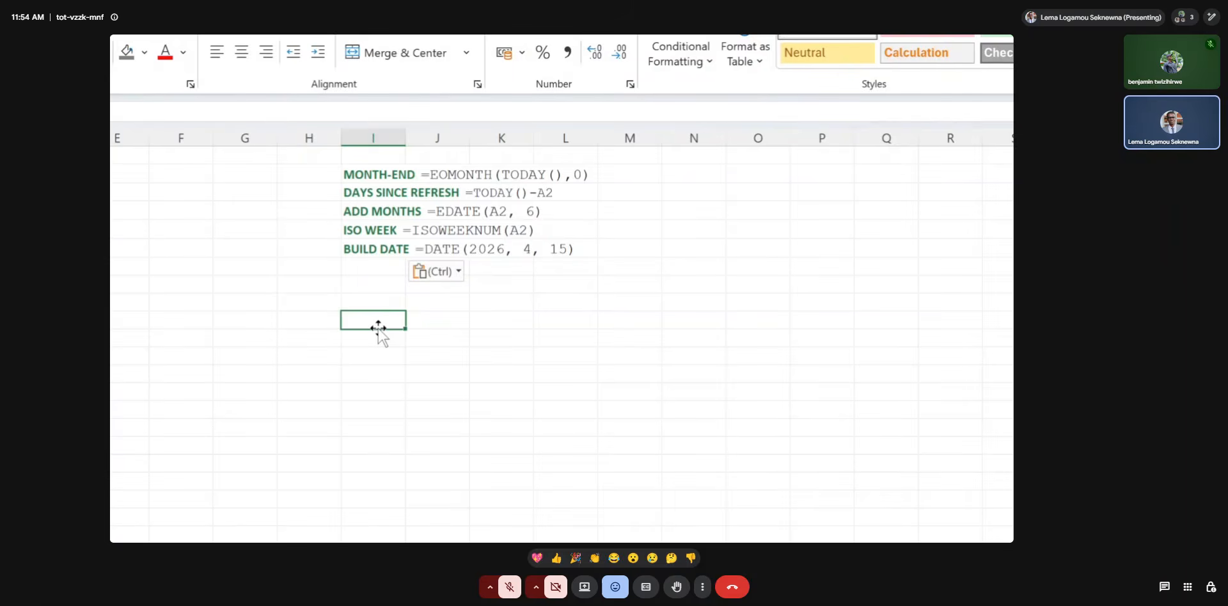
text(=today)
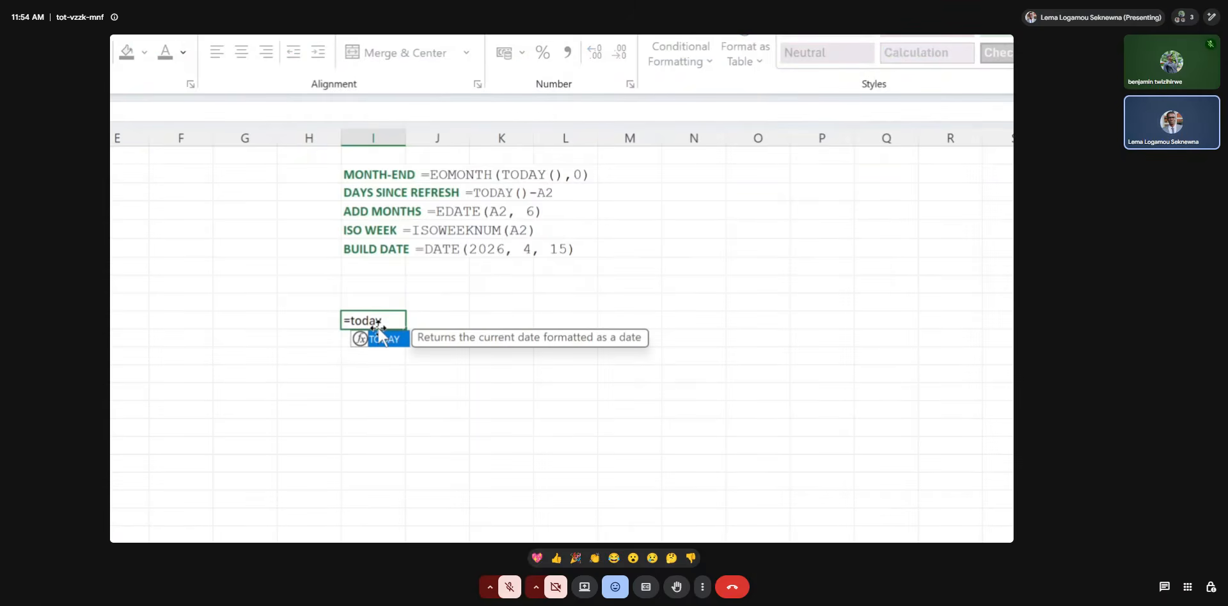
text(())
key(Return)
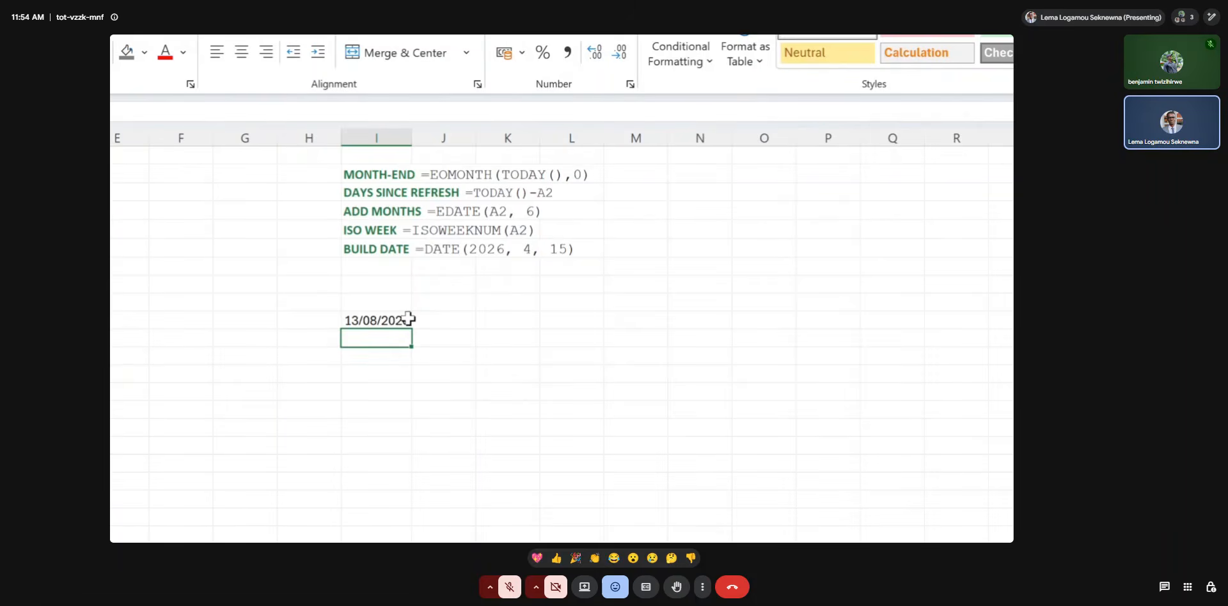
Add the header End of month in J9, above the cell beside the current date.
click(434, 322)
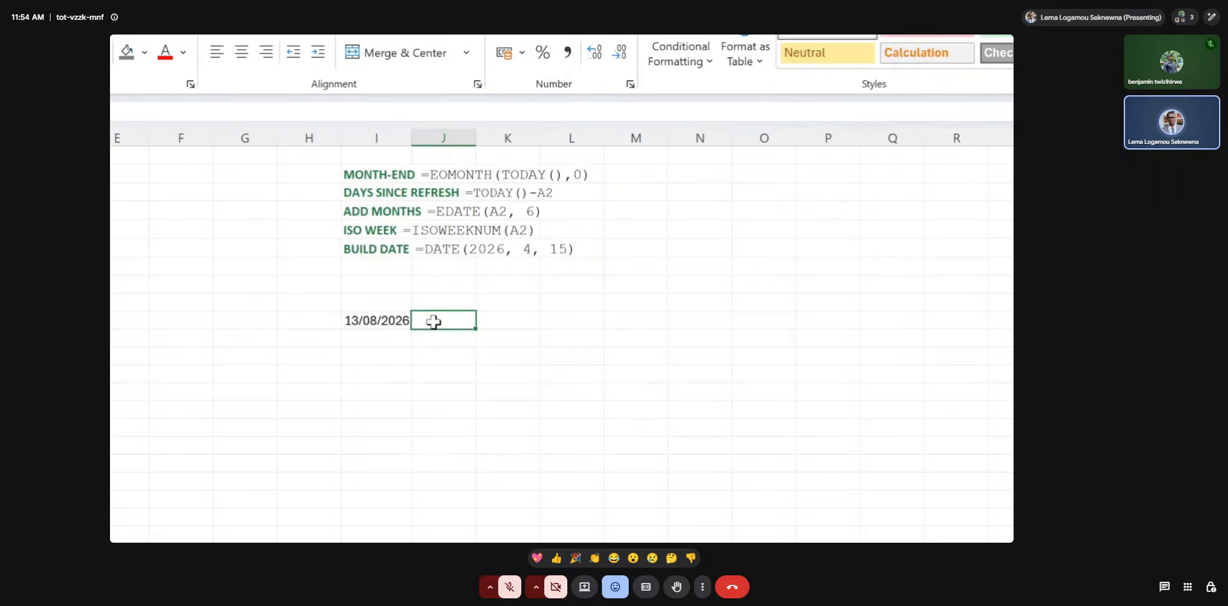
click(441, 302)
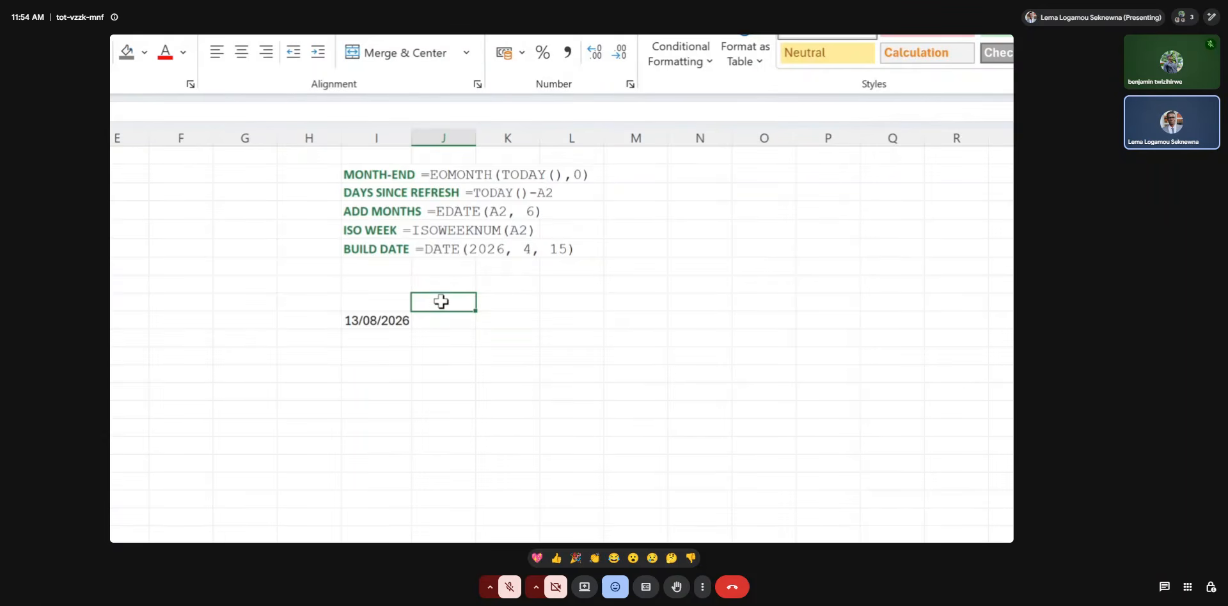
text(End of mo)
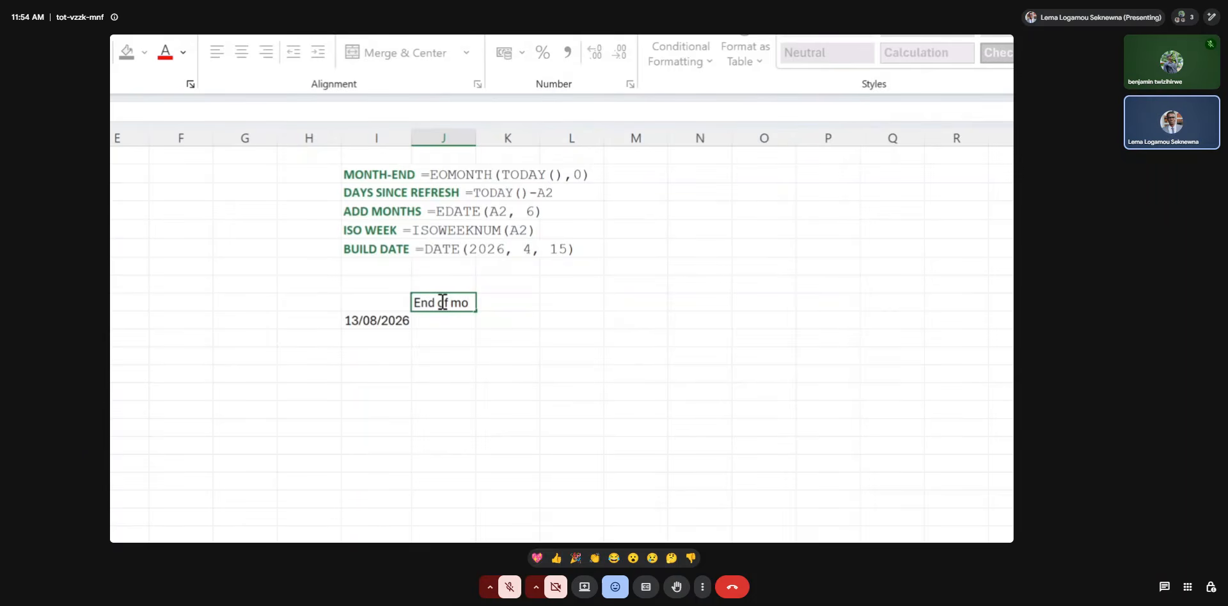
text(nth)
key(Return)
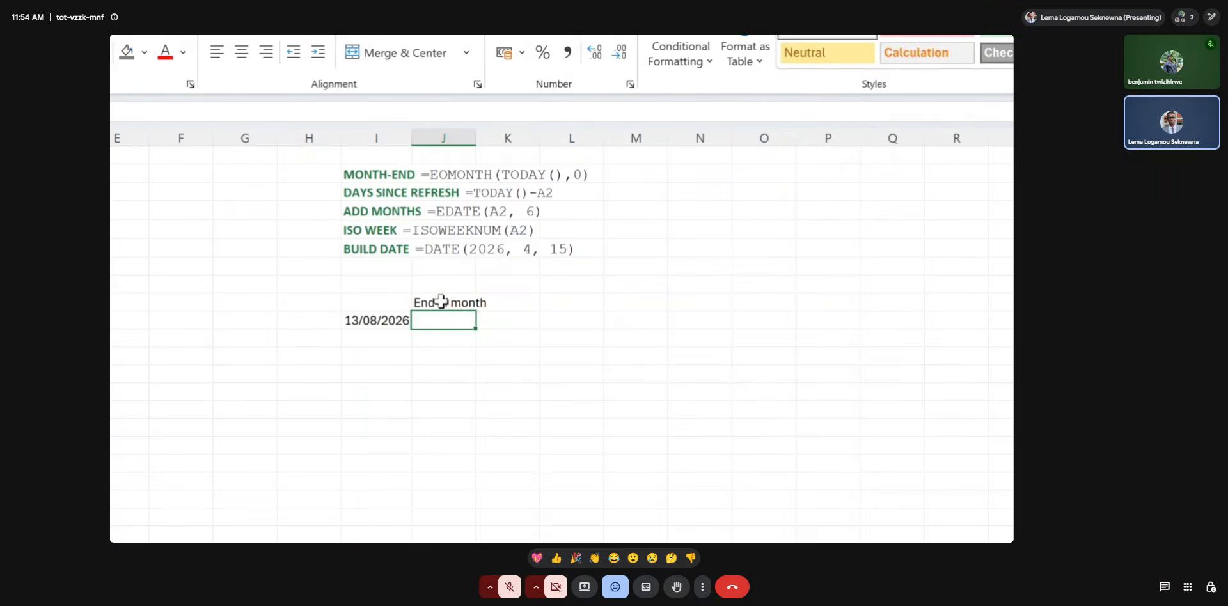
Calculate the last day of the current month in J10 with the formula =EOMONTH(I10, 0).
text(=eo)
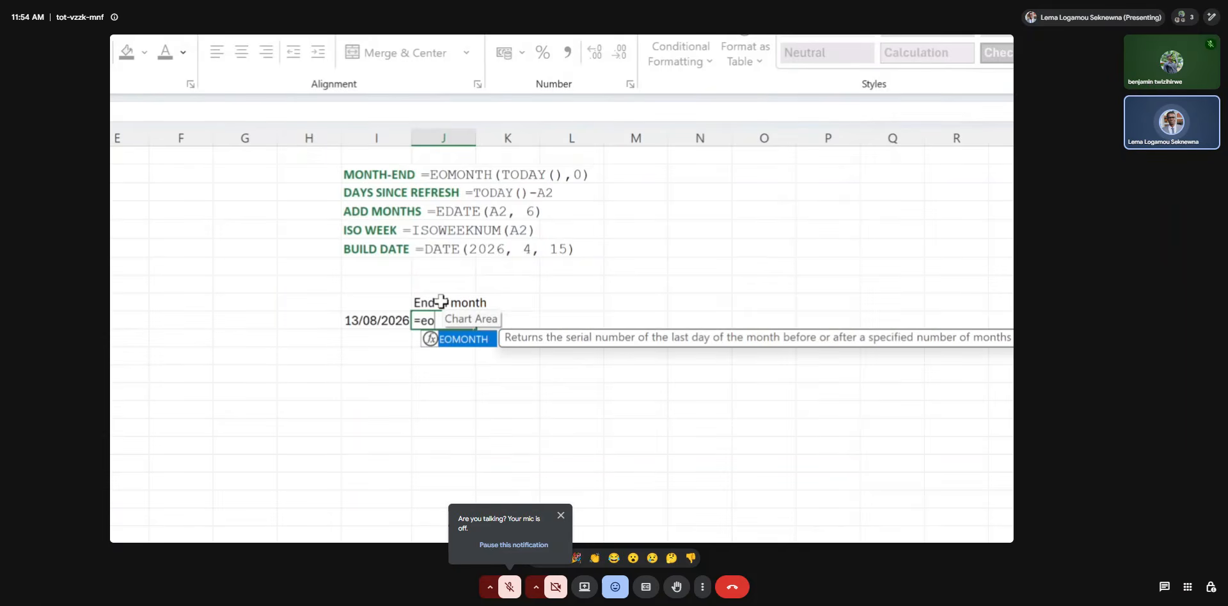
double_click(462, 340)
click(393, 320)
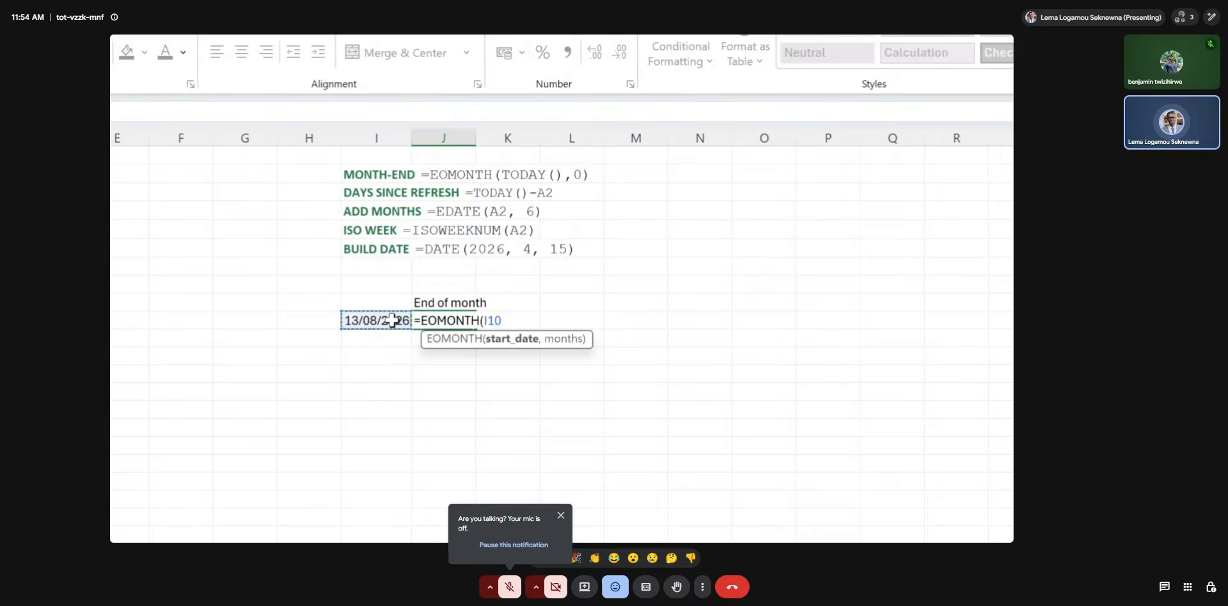
text(,)
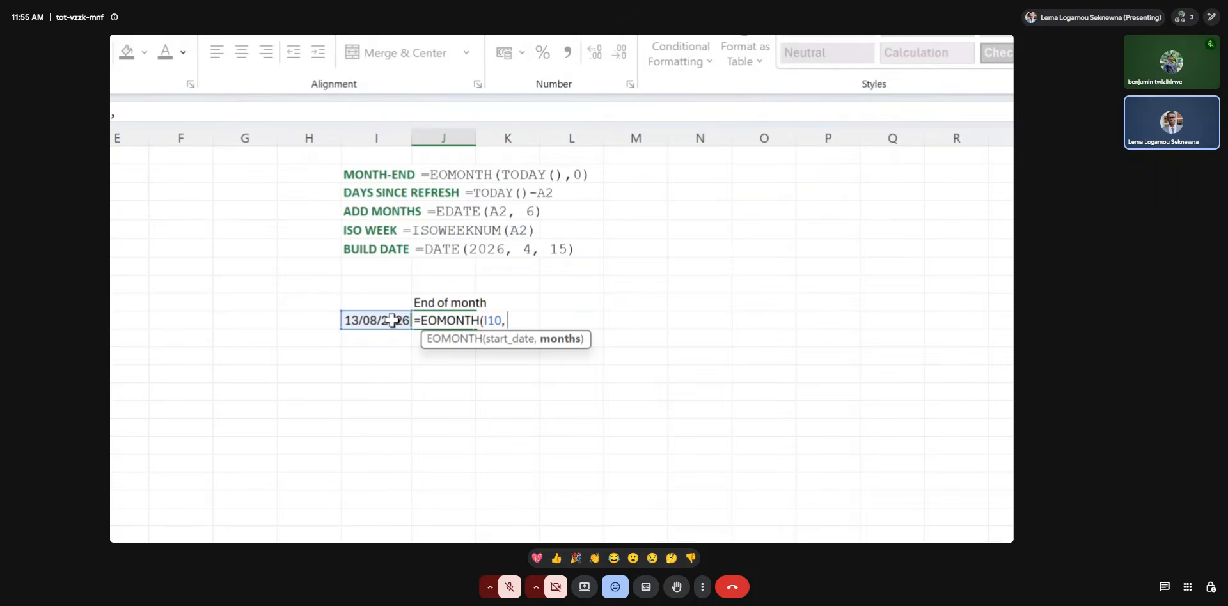
text(0))
key(Return)
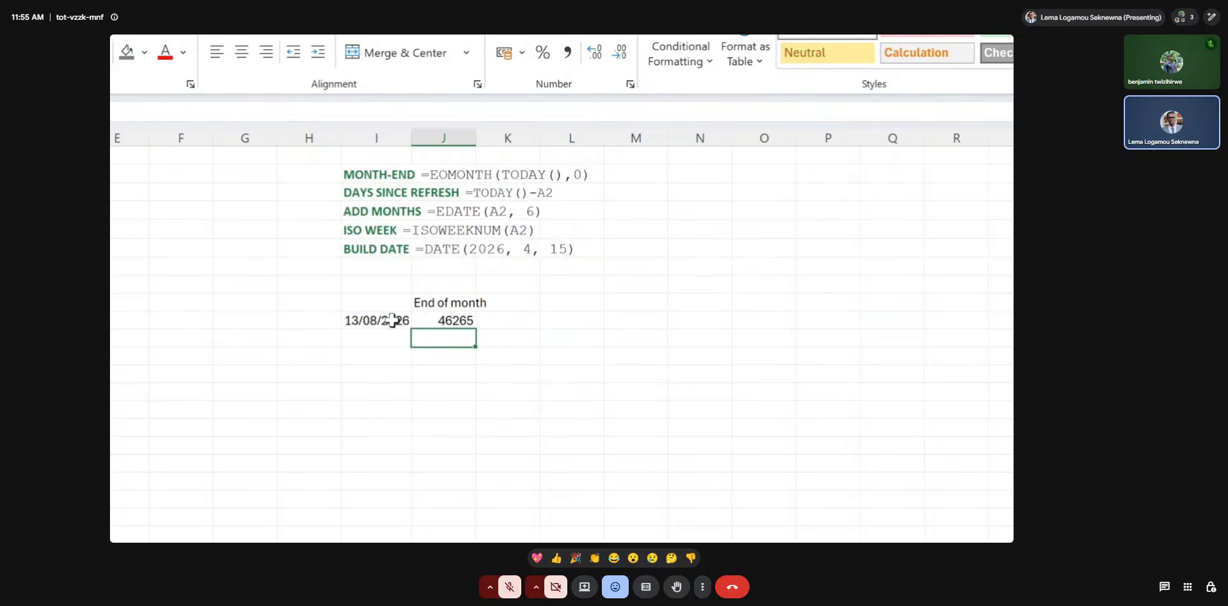
Format the end-of-month result in J10 as Short Date.
click(424, 321)
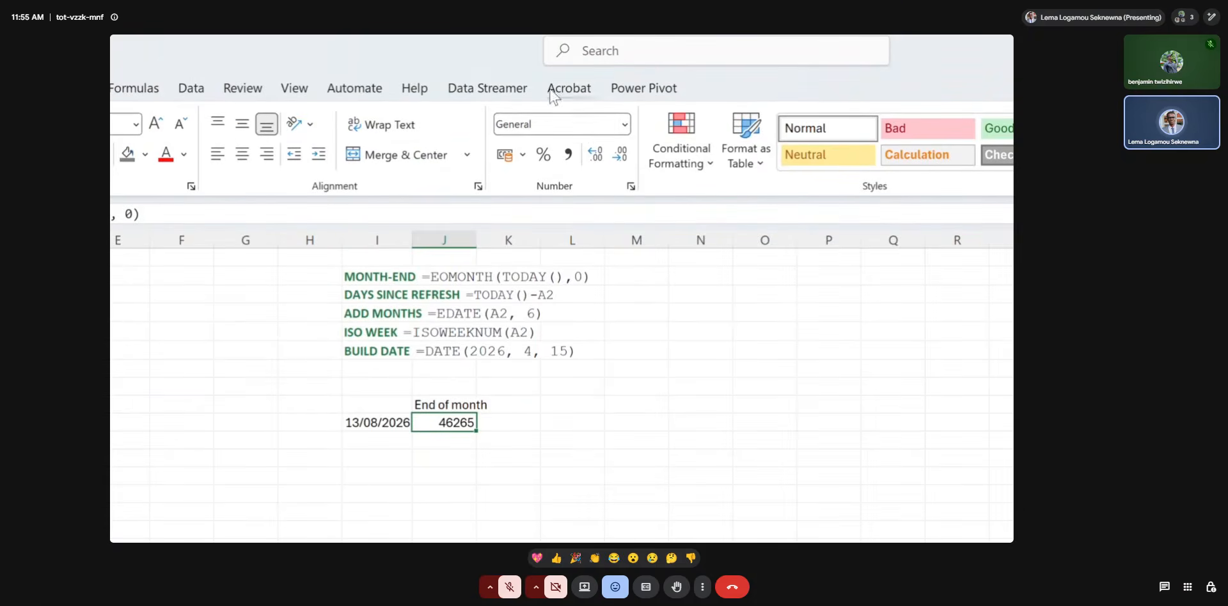
click(622, 126)
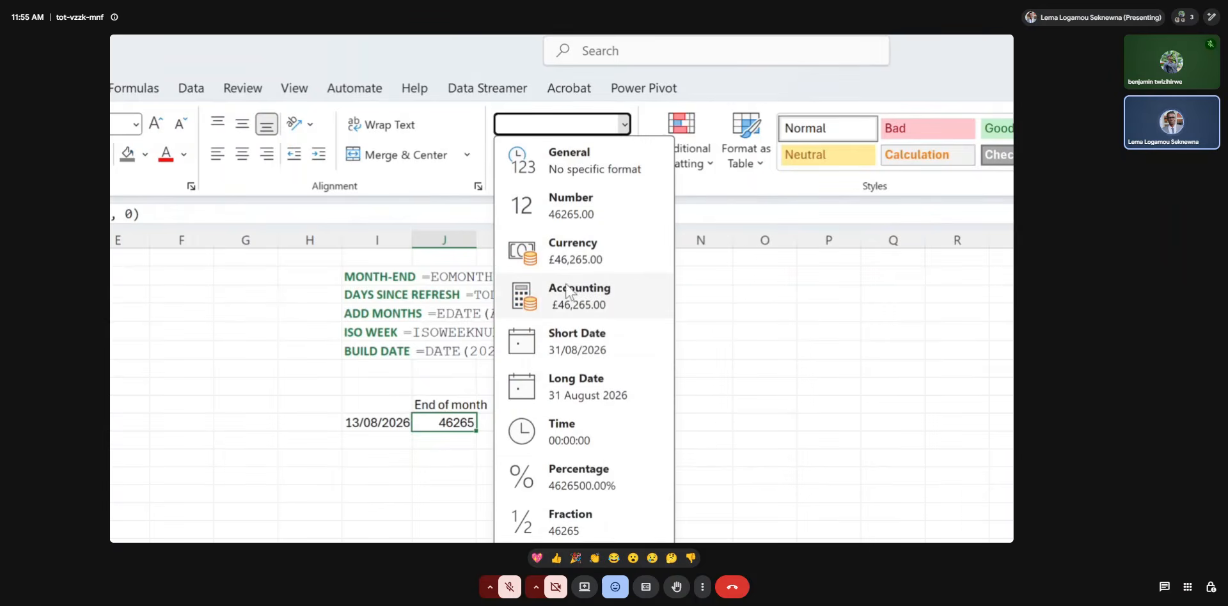
click(576, 332)
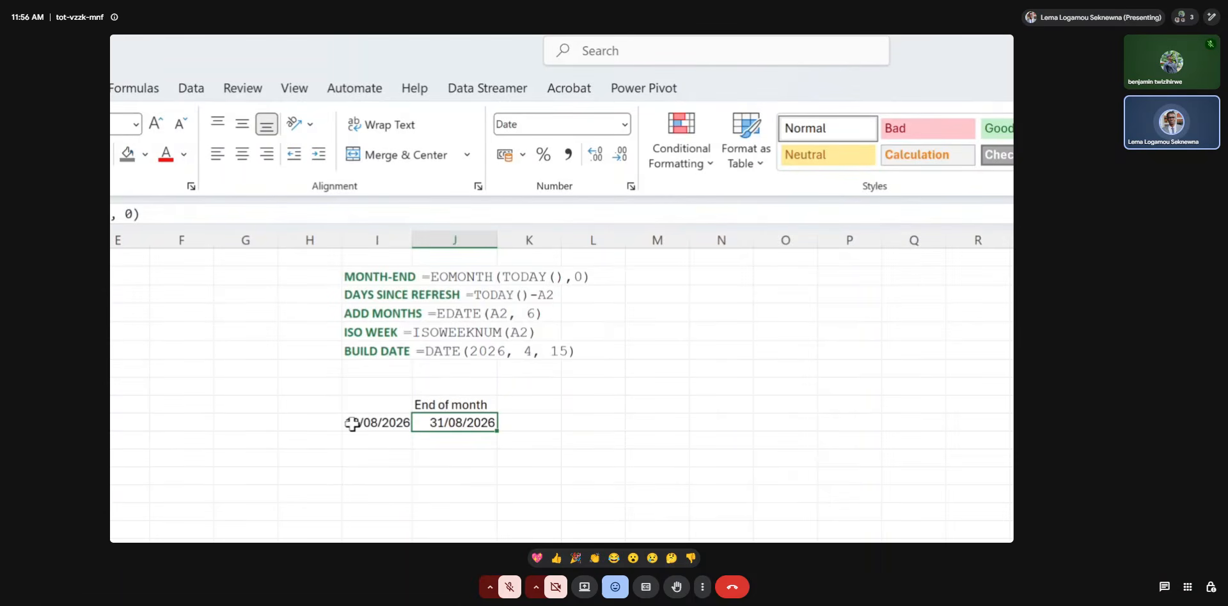
Enter the date 27/03/2022 in cell M8, to the right of the existing date examples.
click(676, 388)
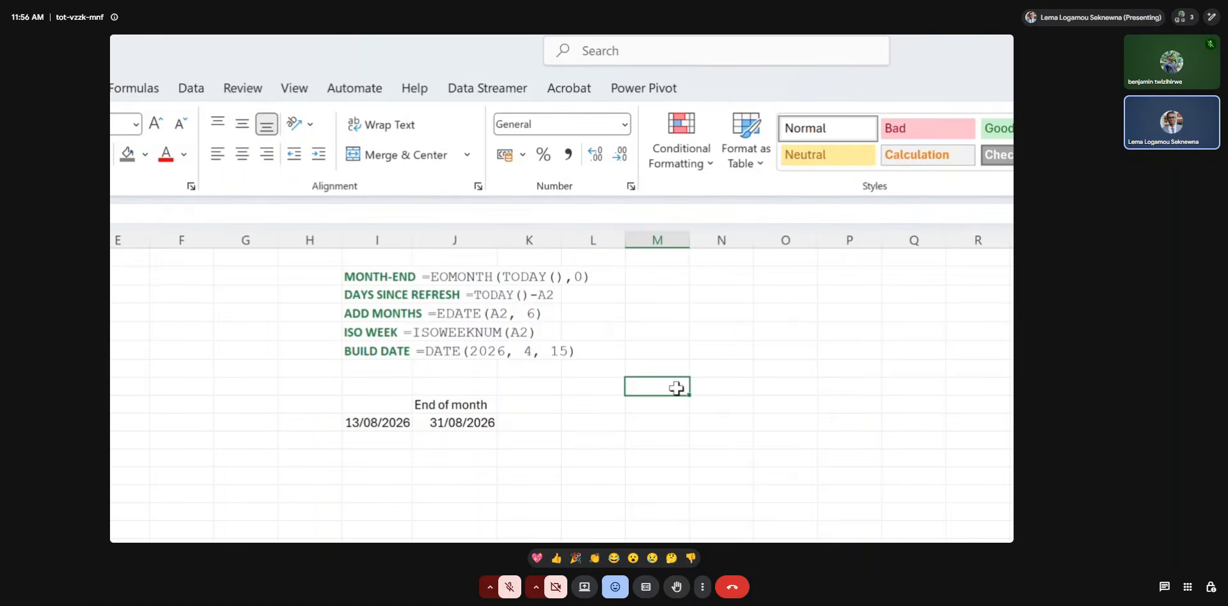
double_click(675, 388)
text(2)
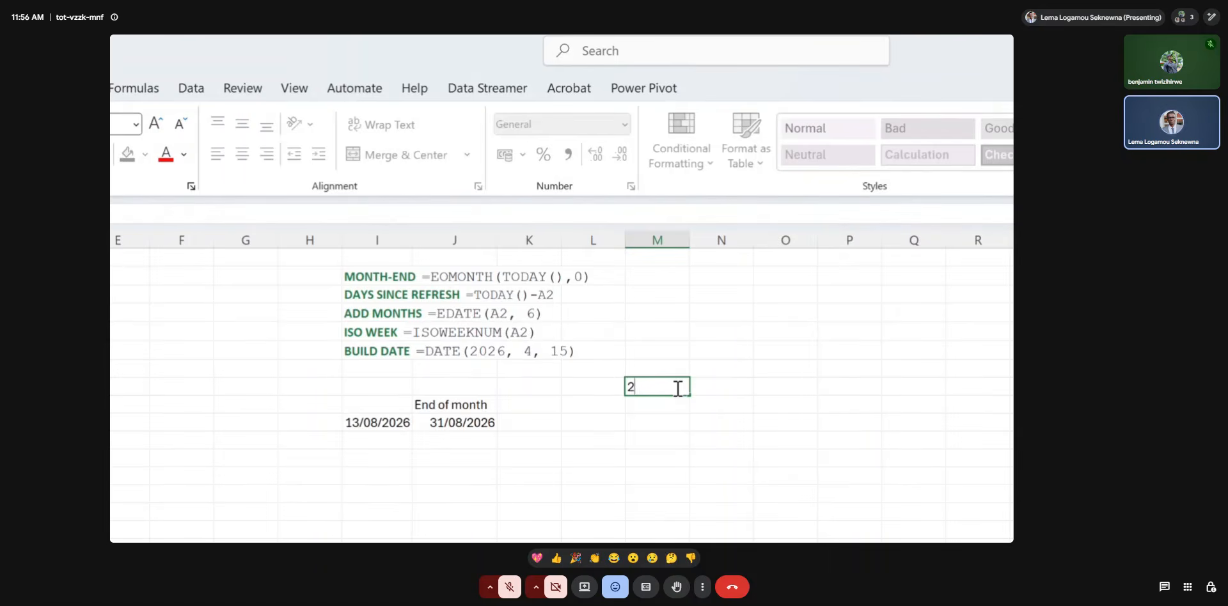
text(7/m)
text(03/)
text(202)
text(2)
key(Return)
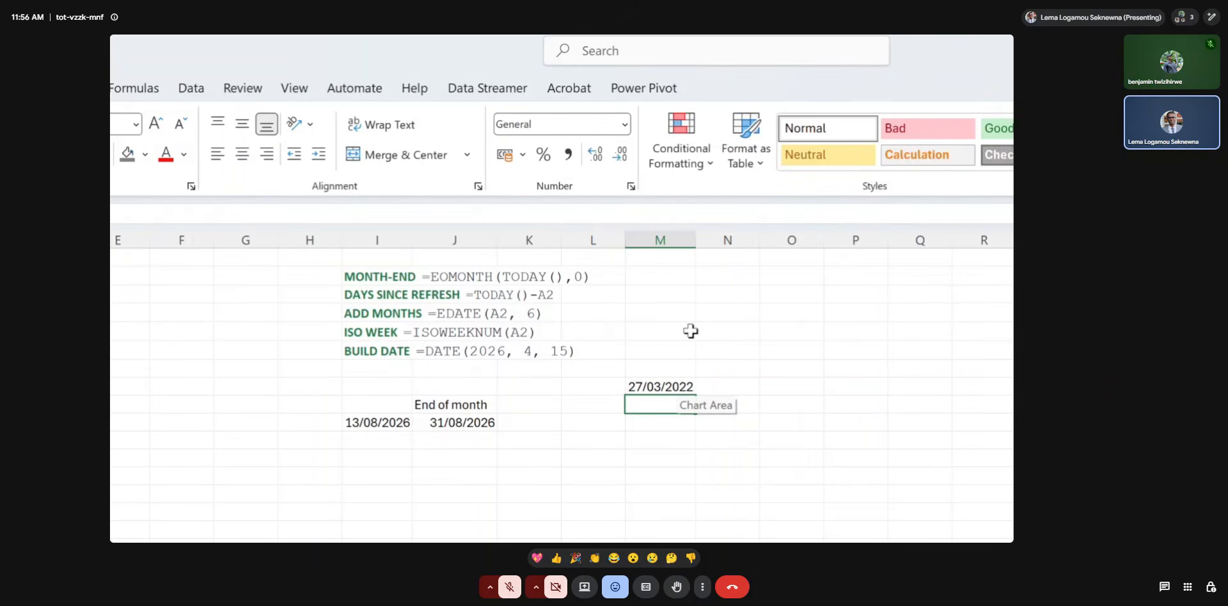
click(667, 384)
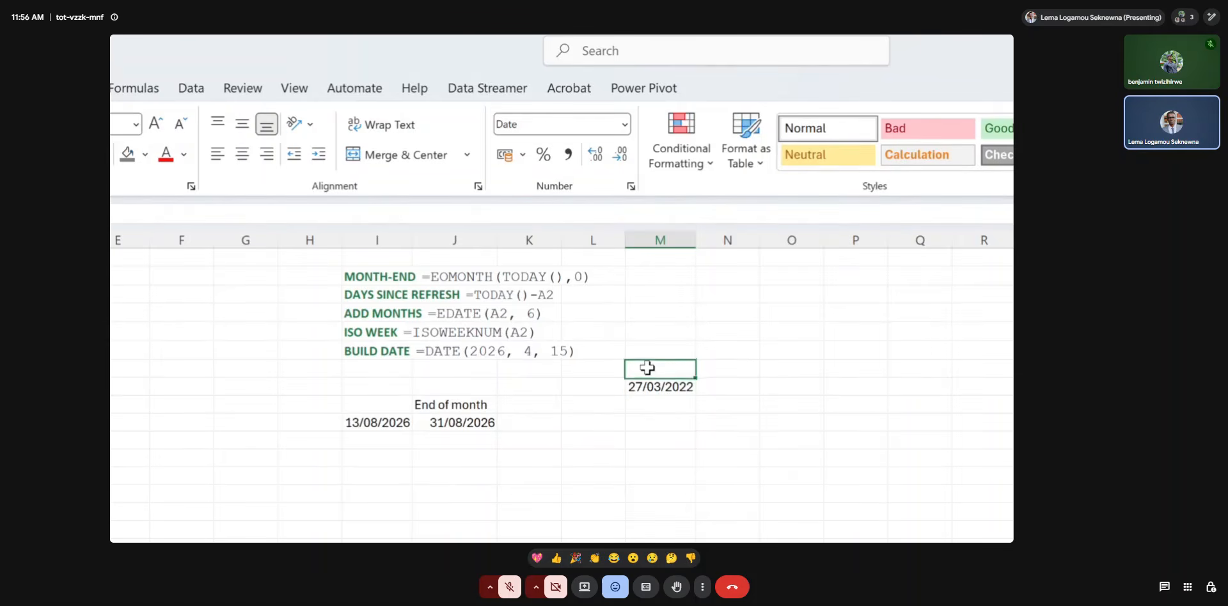
click(551, 420)
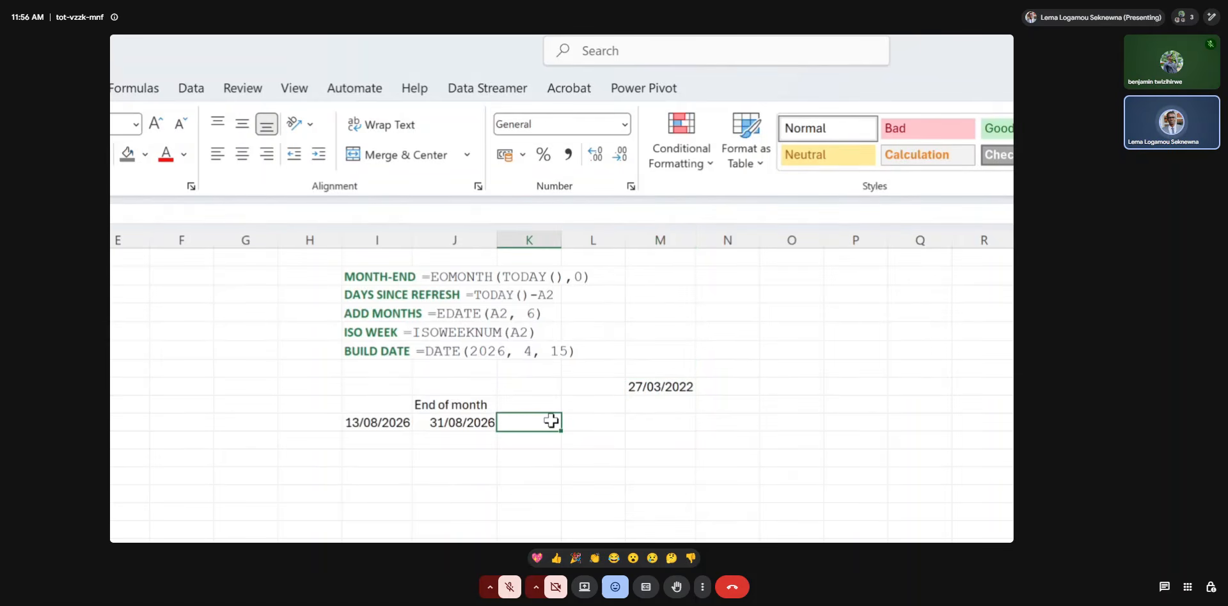
text(=)
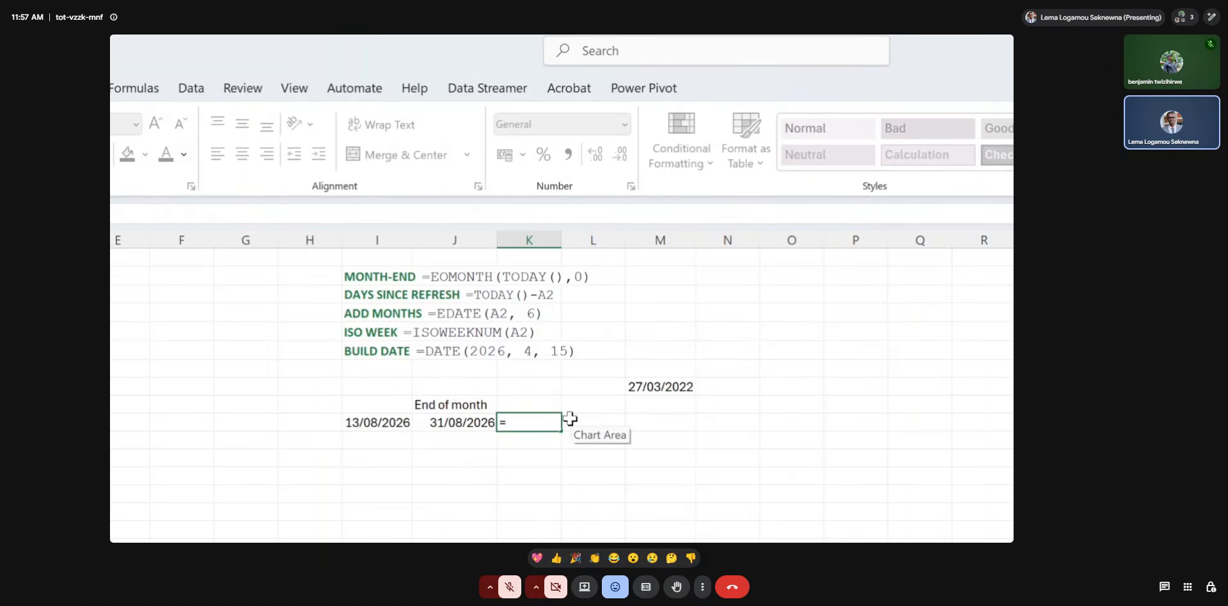
key(BackSpace)
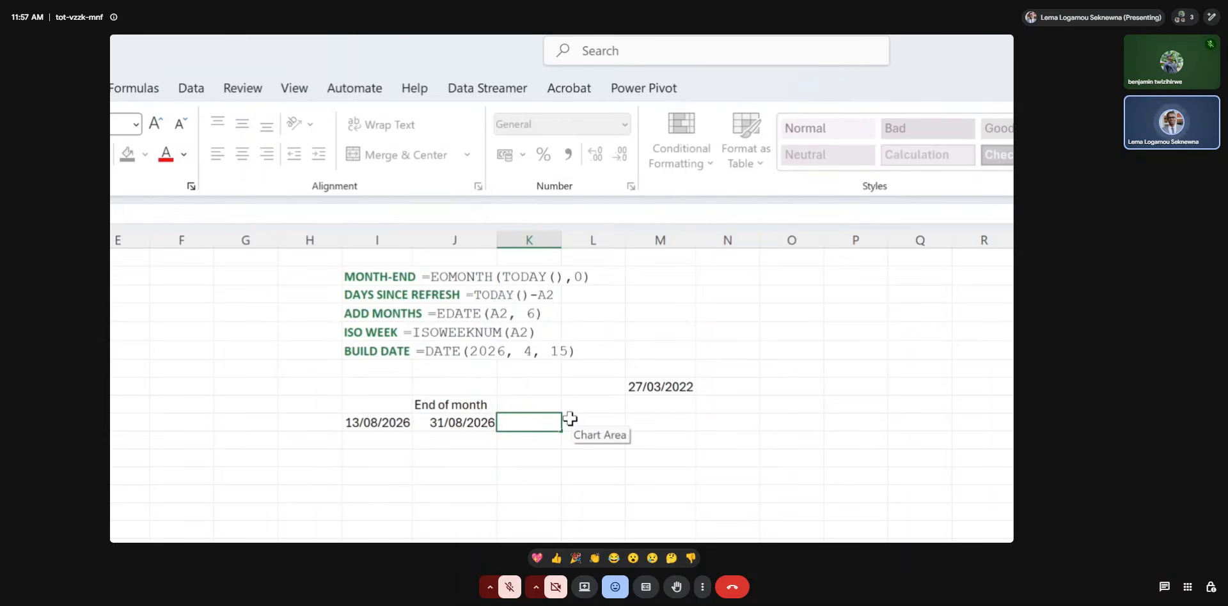
click(393, 422)
text(=TODAY())
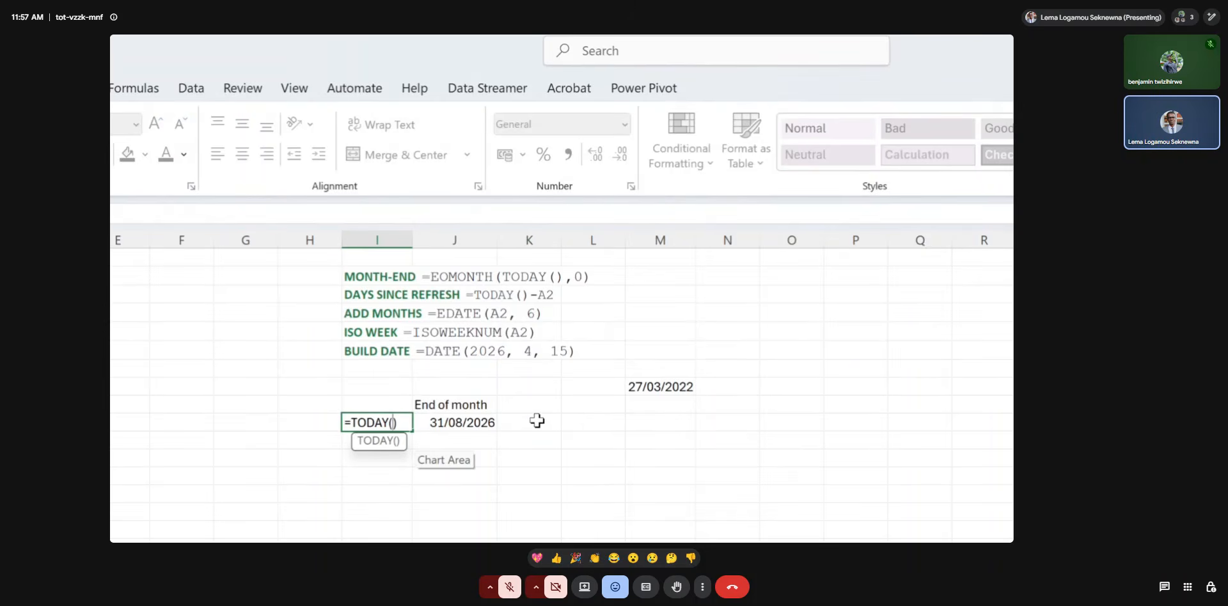
key(Return)
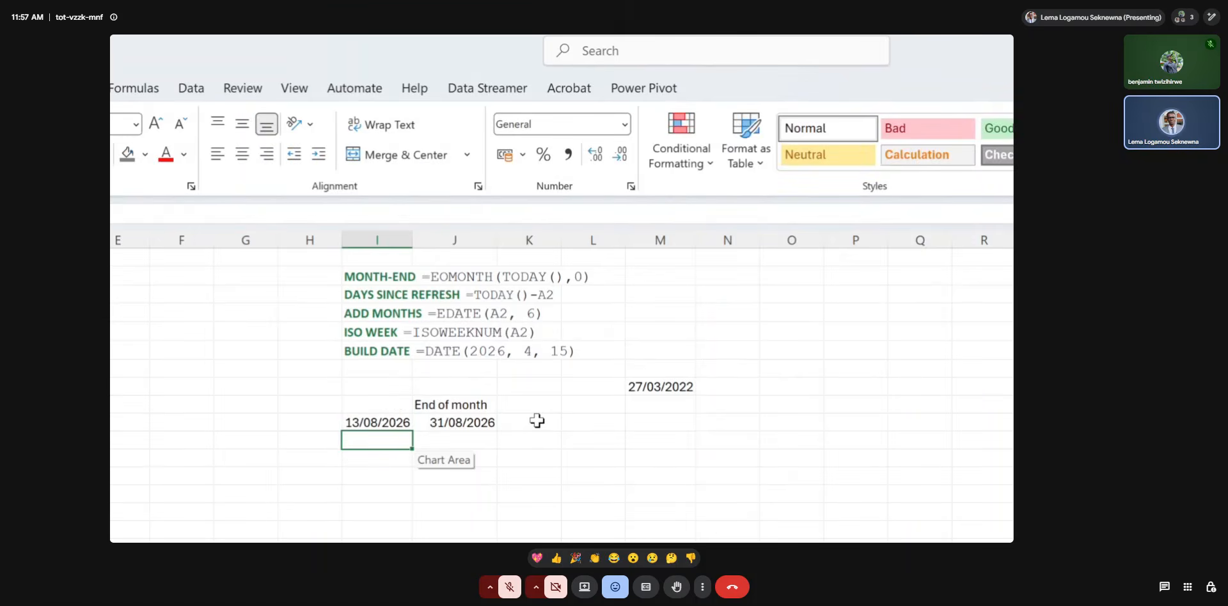
Calculate the days elapsed since the date in M8 in cell K10 with the formula =TODAY()-M8.
click(538, 422)
text(=today)
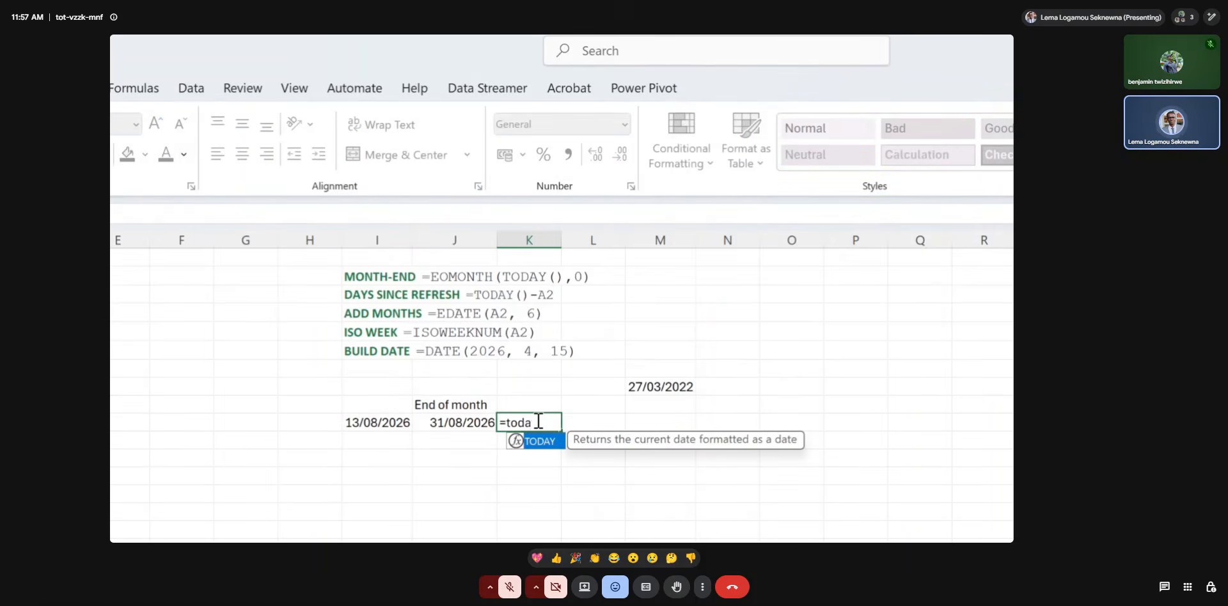
double_click(539, 441)
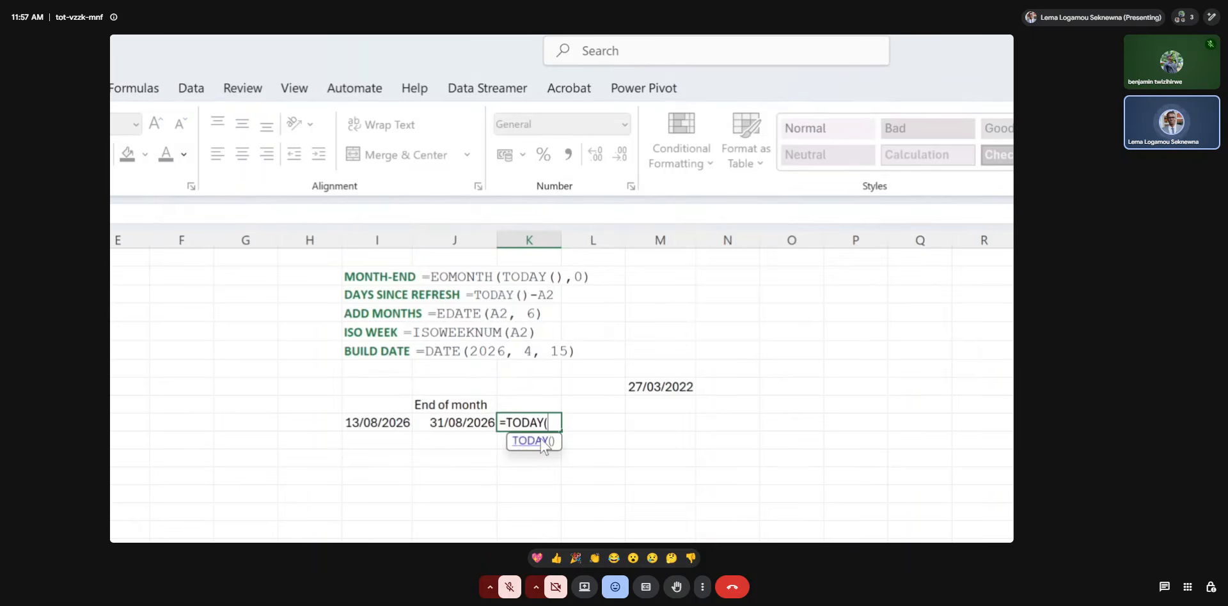
text()-)
click(647, 387)
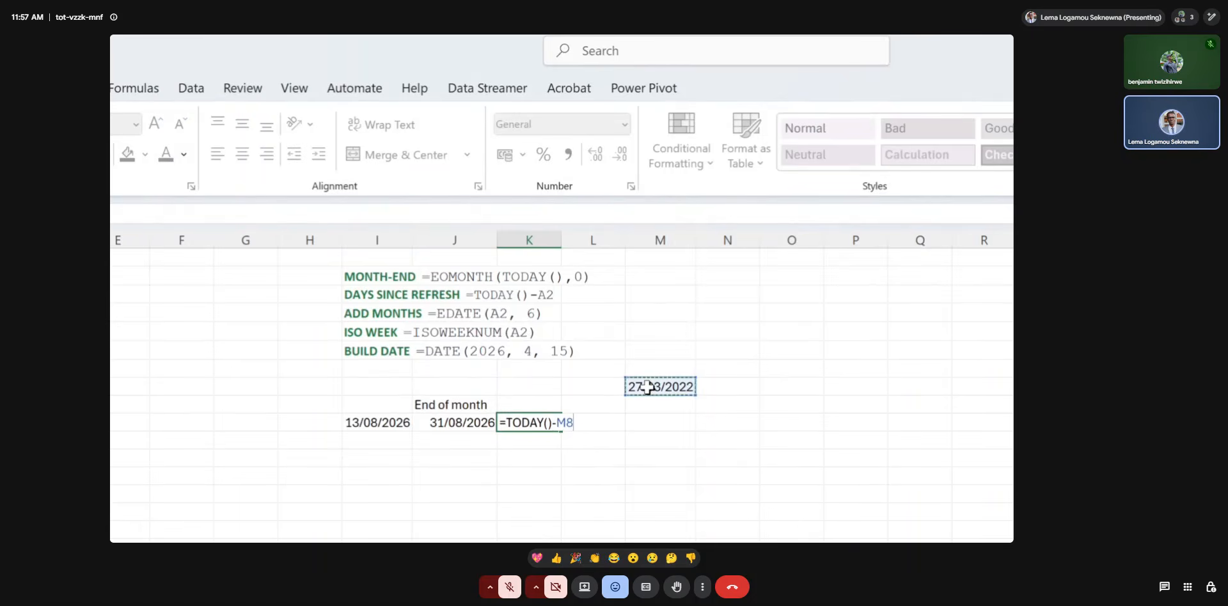
key(Return)
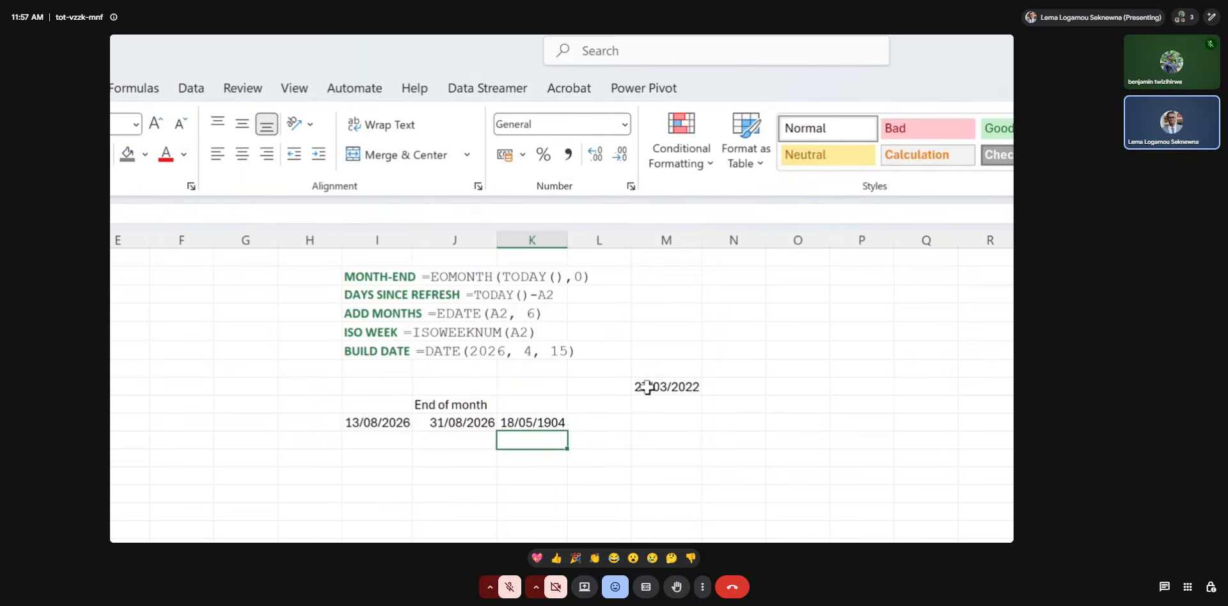
Format the day-difference result in K10 as Number.
click(542, 422)
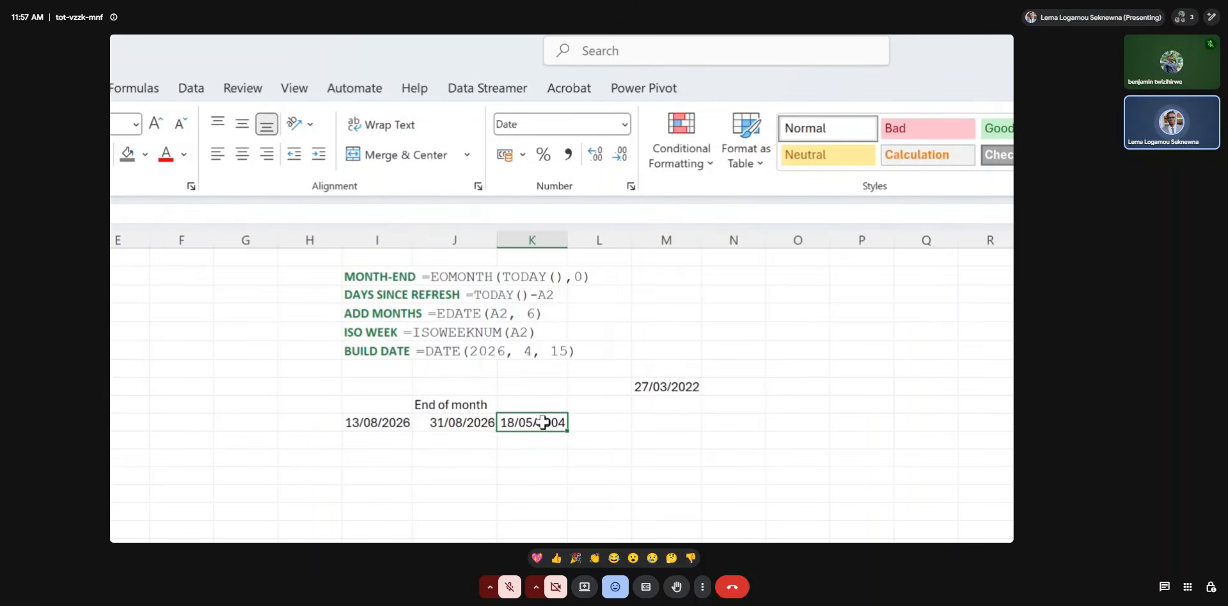
click(624, 126)
click(579, 195)
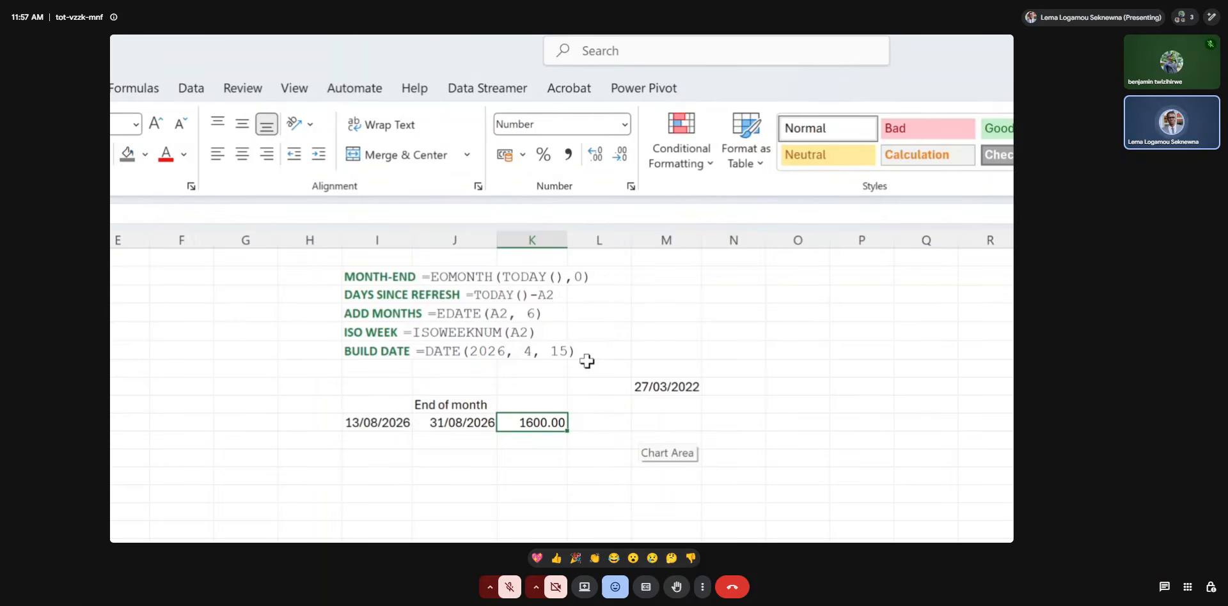
Add the header Nb days in K9, above the day-difference result.
click(539, 401)
text(B)
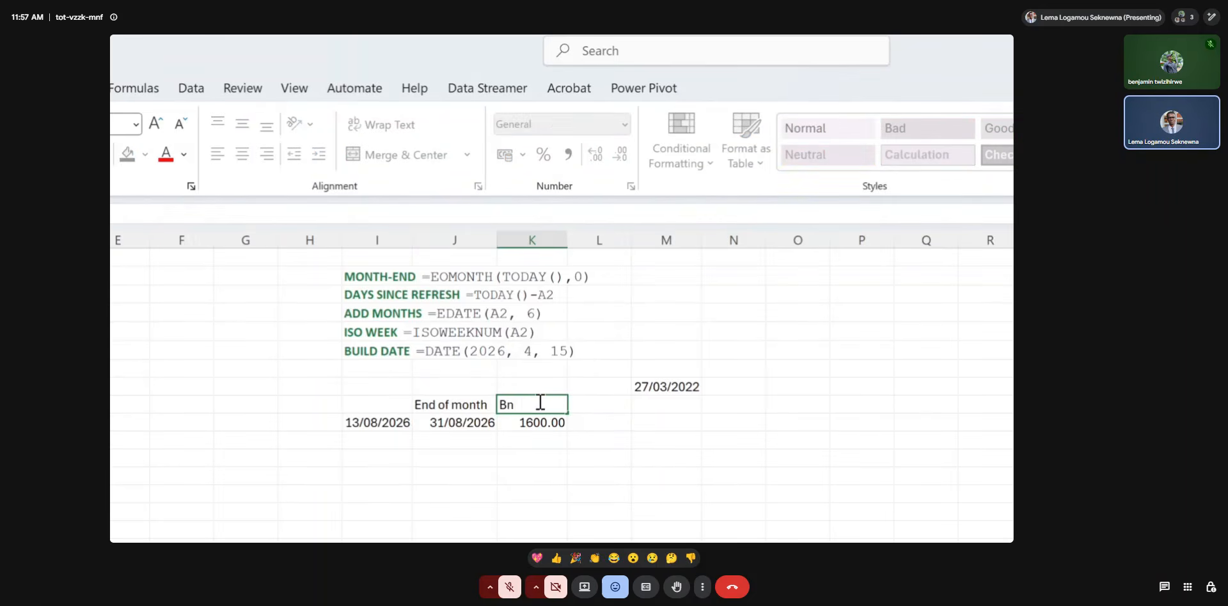
text(n days)
key(Tab)
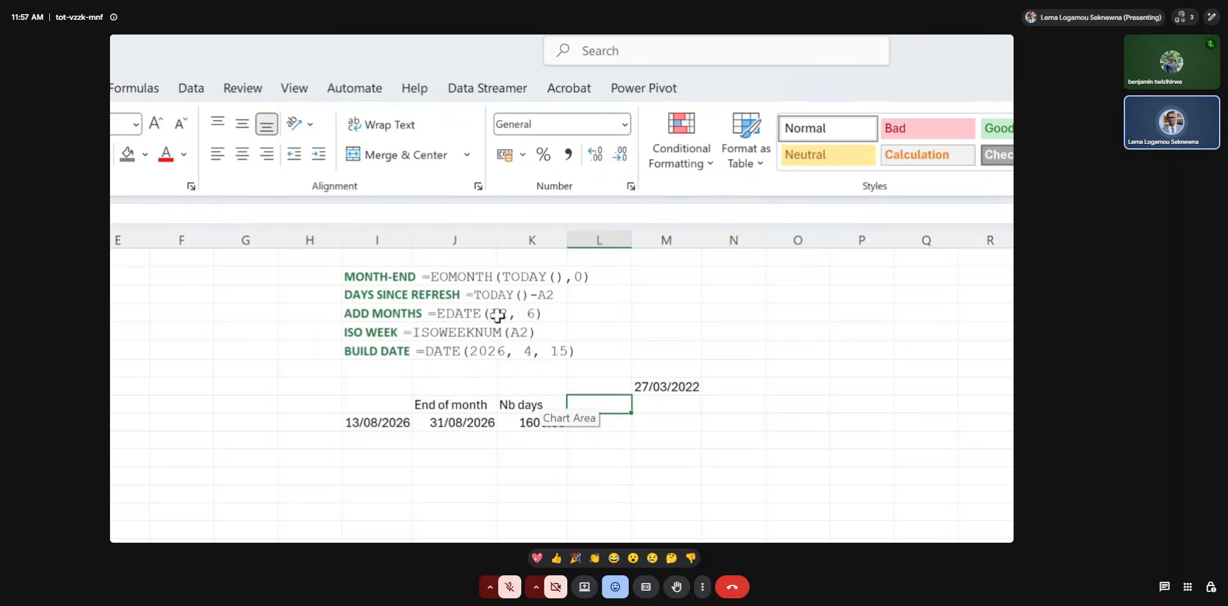
Add the header +6 months as text in N7 and fit column N's width to its contents.
click(647, 373)
click(646, 386)
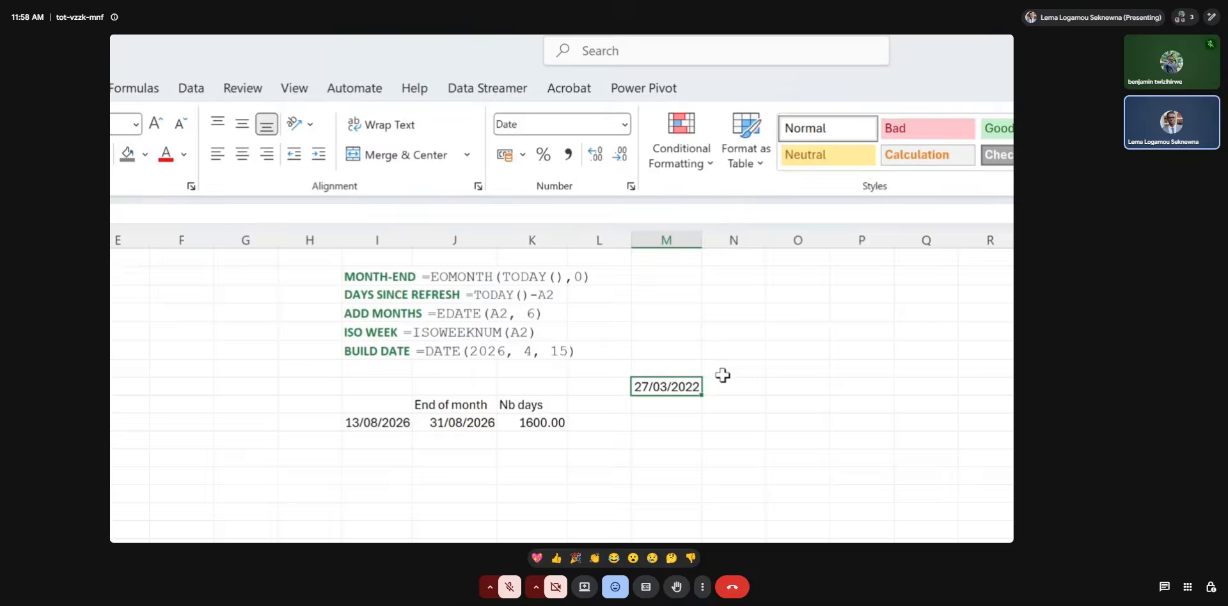
click(723, 374)
text(+6month)
key(Return)
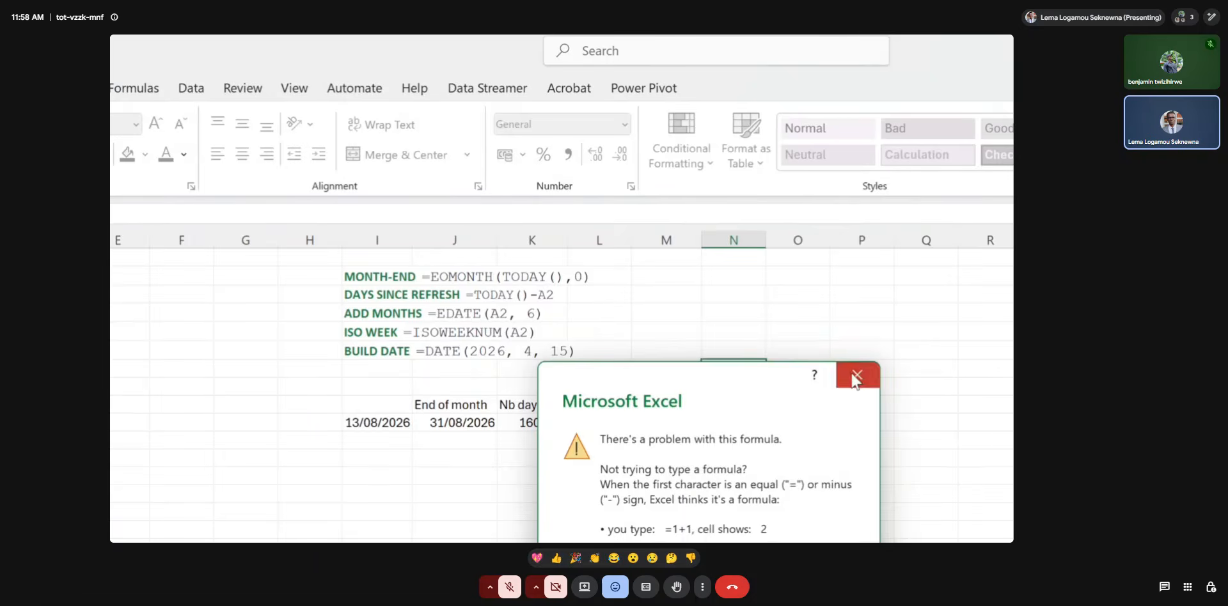
click(856, 375)
click(706, 370)
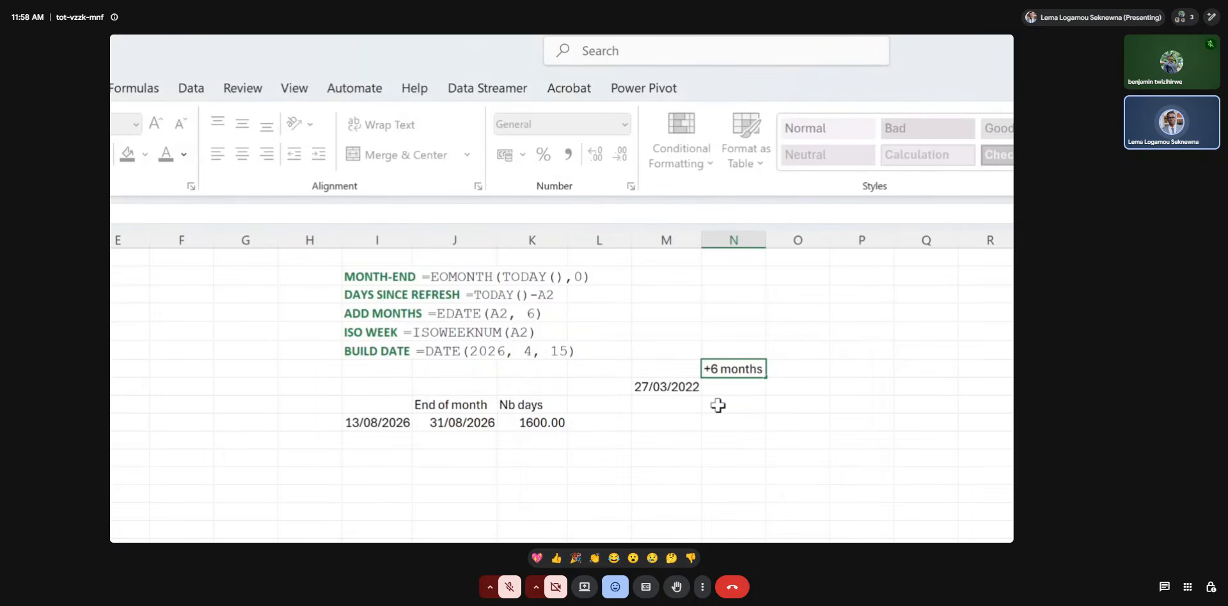
text(')
key(Return)
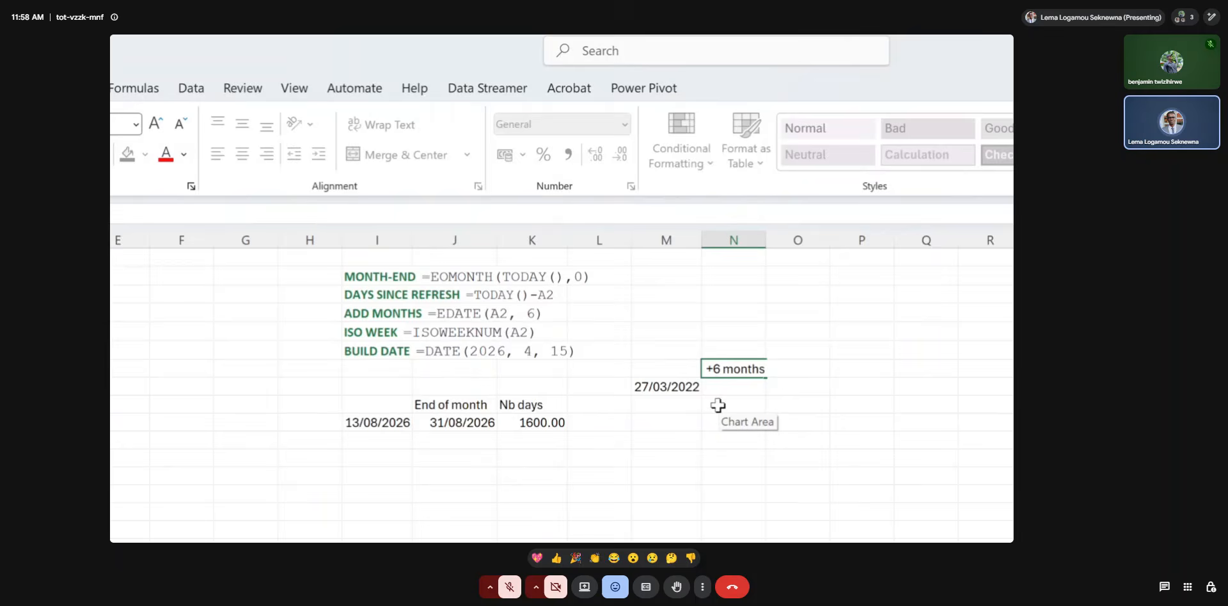
double_click(764, 241)
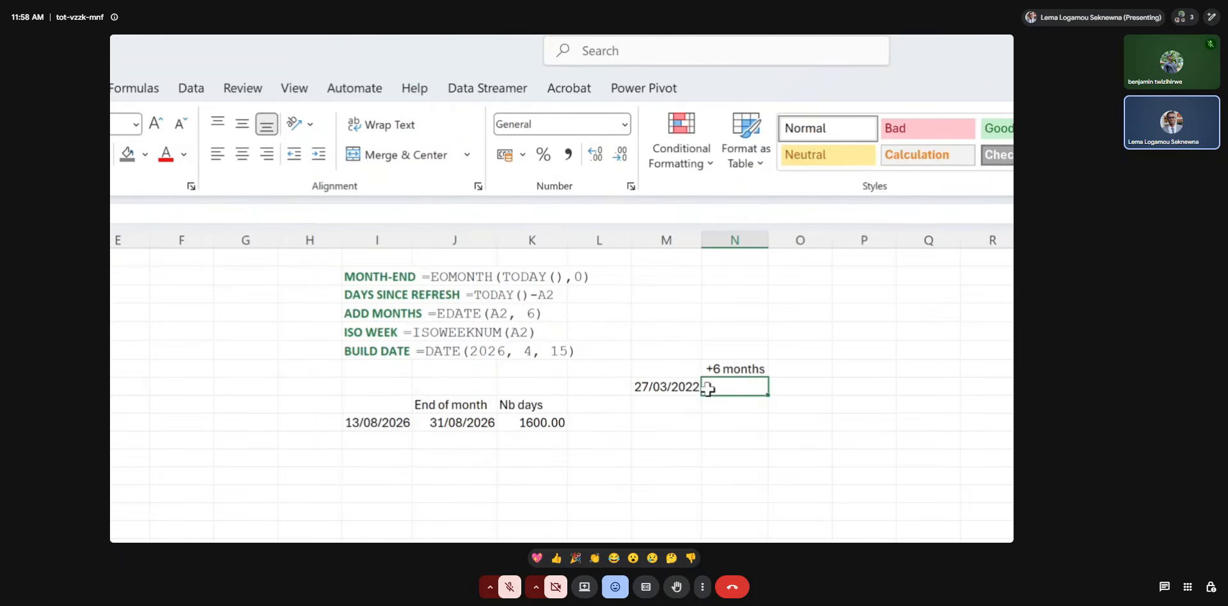
Calculate the date six months after M8 in cell N8 with the formula =EDATE(M8, 6).
click(670, 386)
click(739, 390)
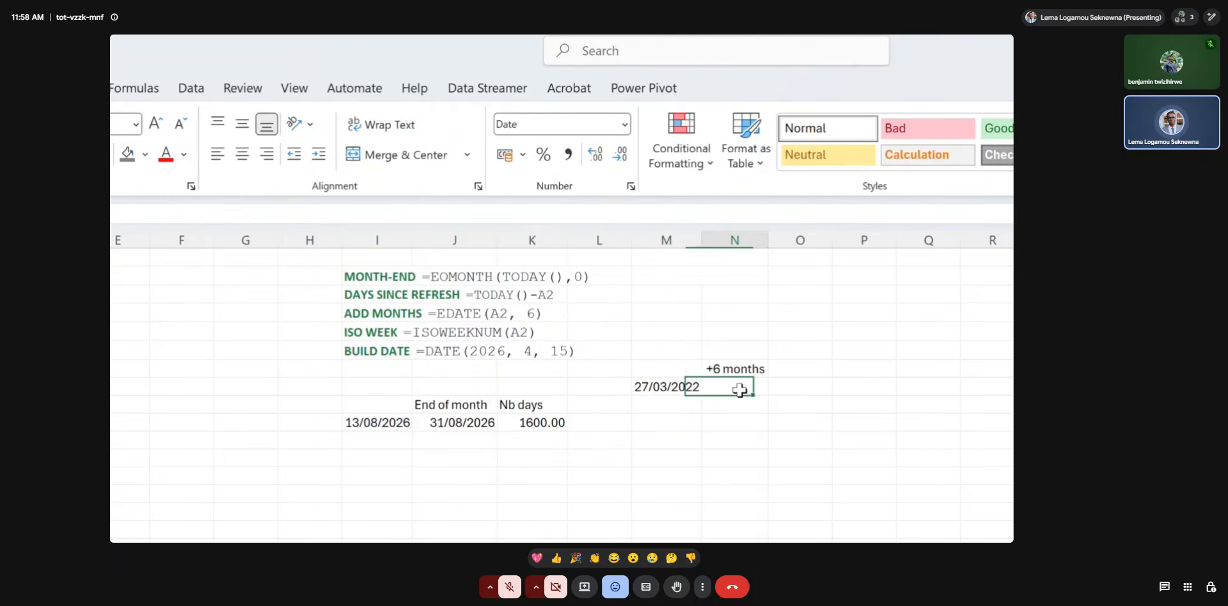
text(=edat)
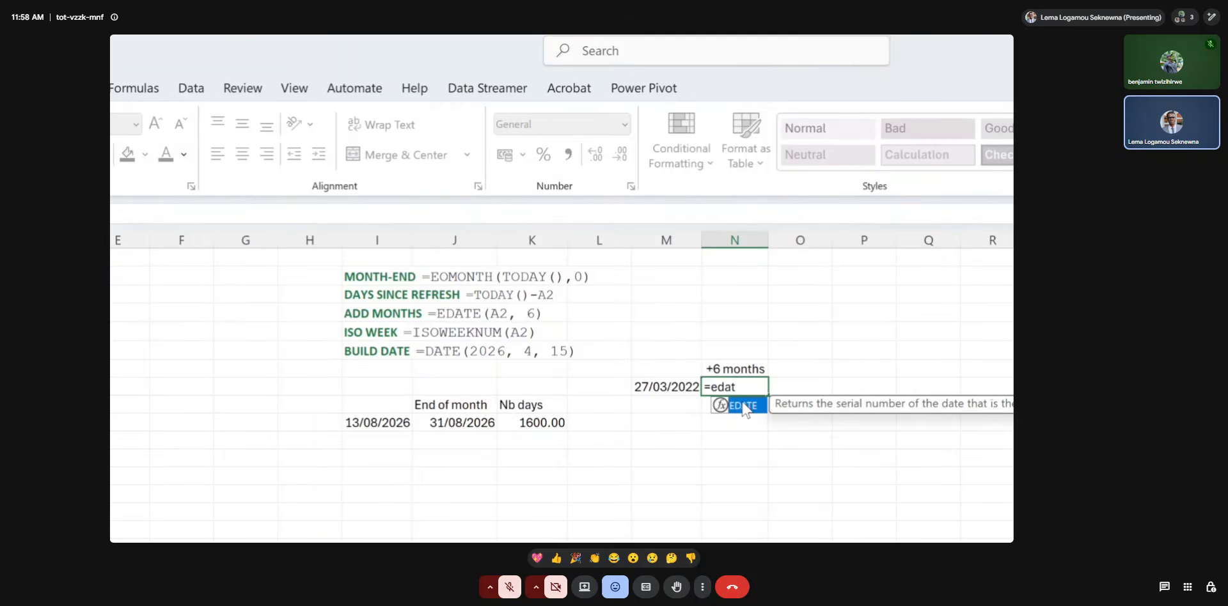
double_click(743, 409)
click(671, 388)
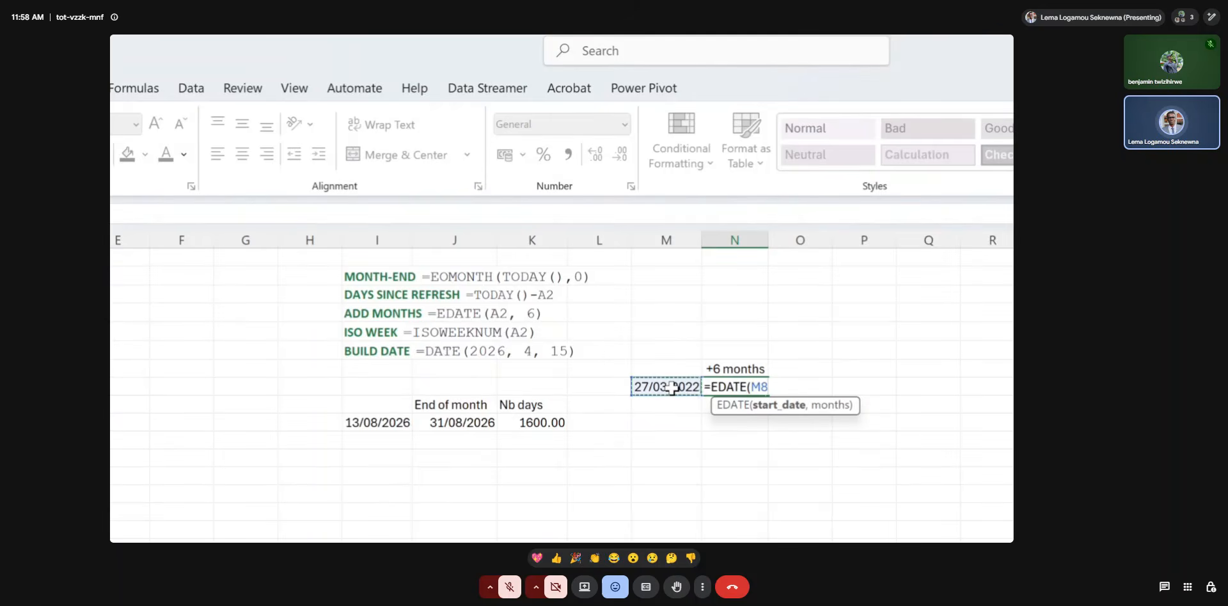
text(, 6)
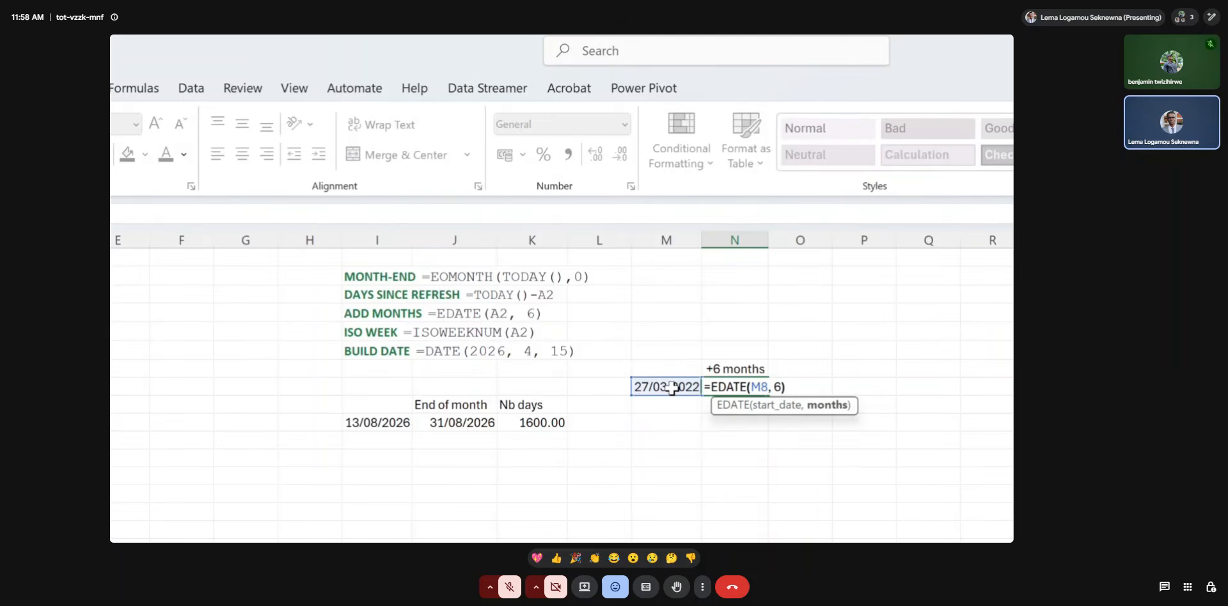
key(ctrl+Return)
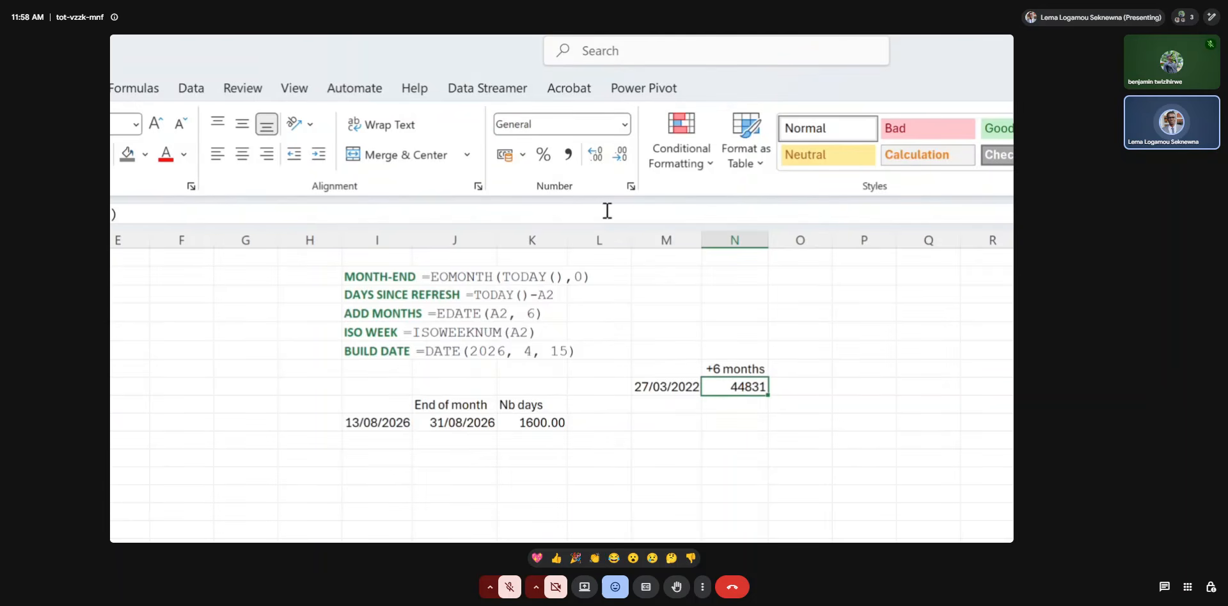
Format the EDATE result in N8 as Short Date and compare it with the start date in M8.
click(624, 125)
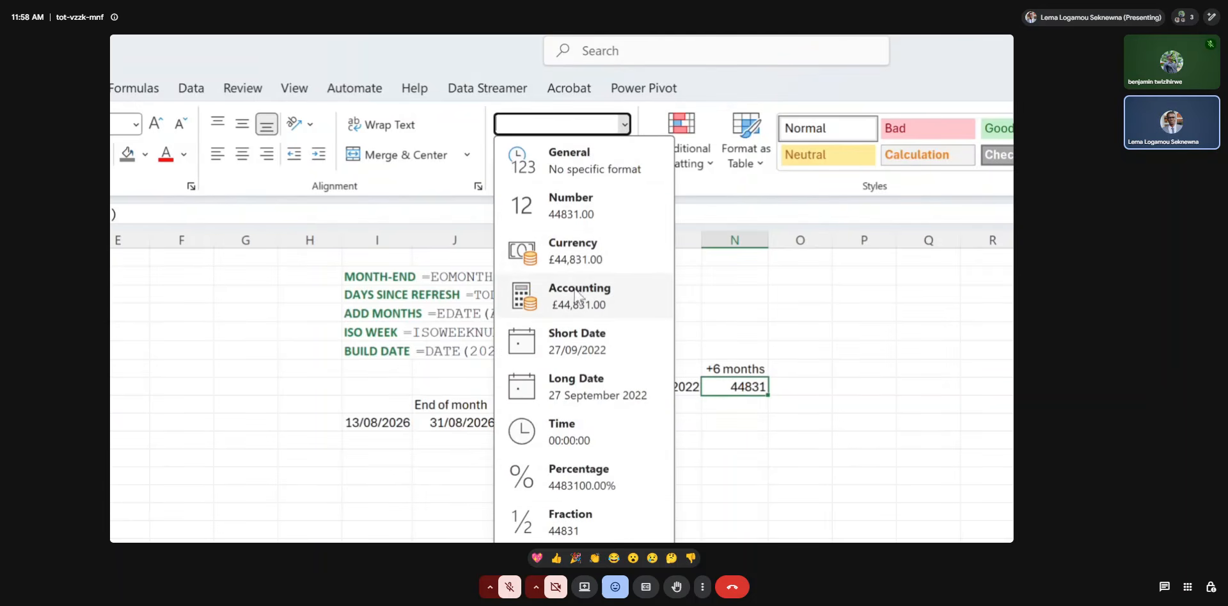
click(587, 349)
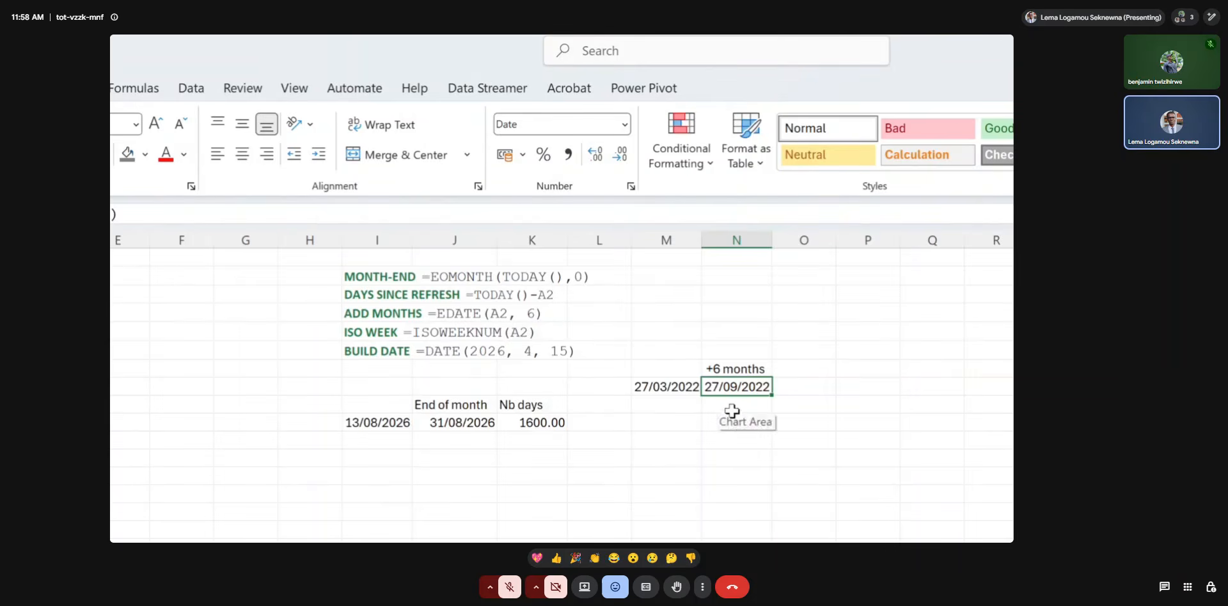
click(662, 390)
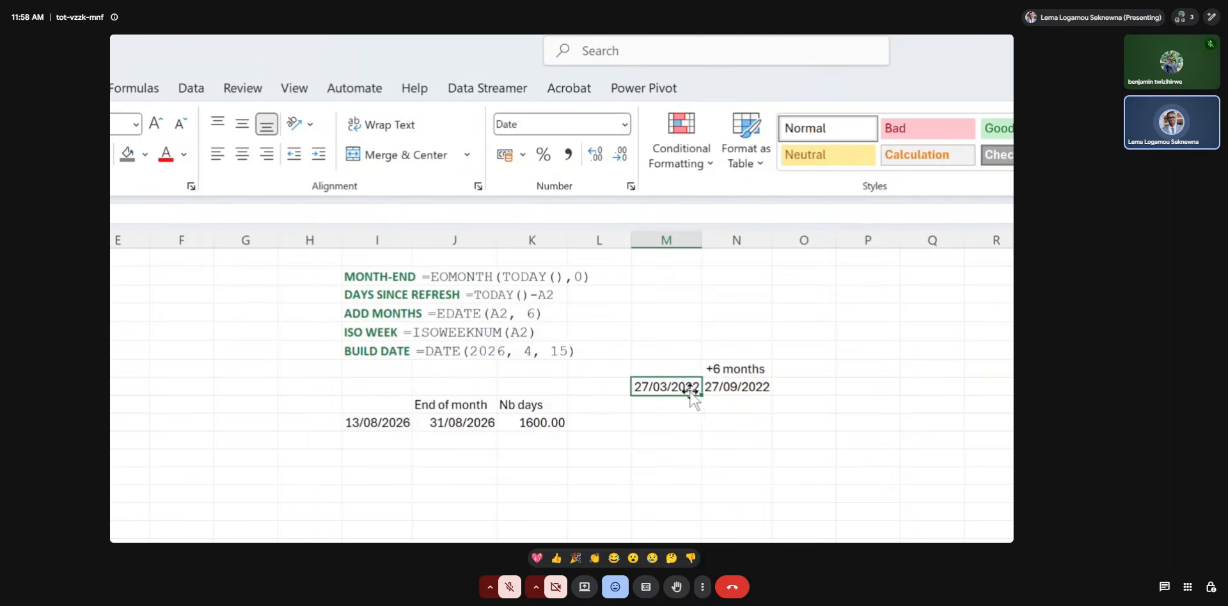
click(727, 388)
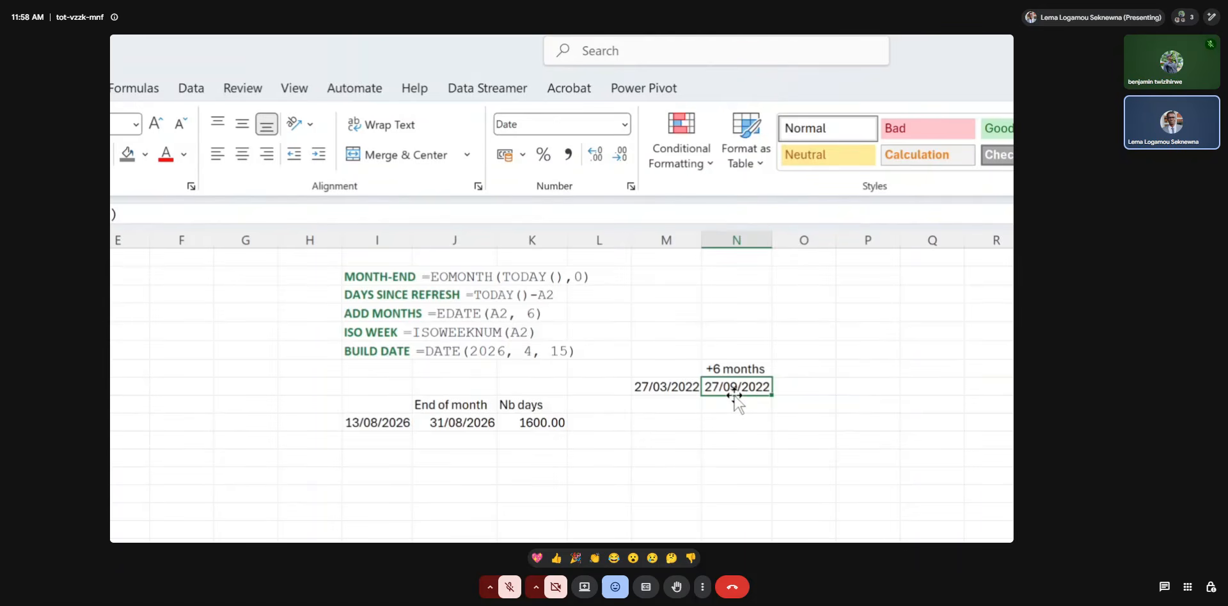
Add the header WeekNum in O7, beside the +6 months header.
click(422, 335)
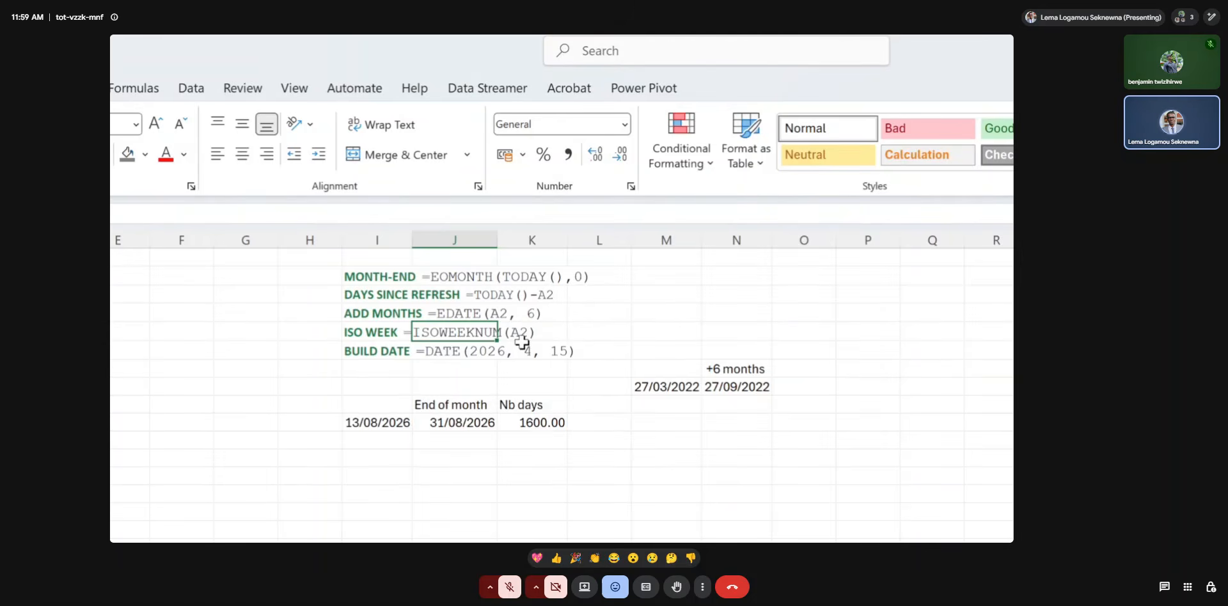
click(806, 372)
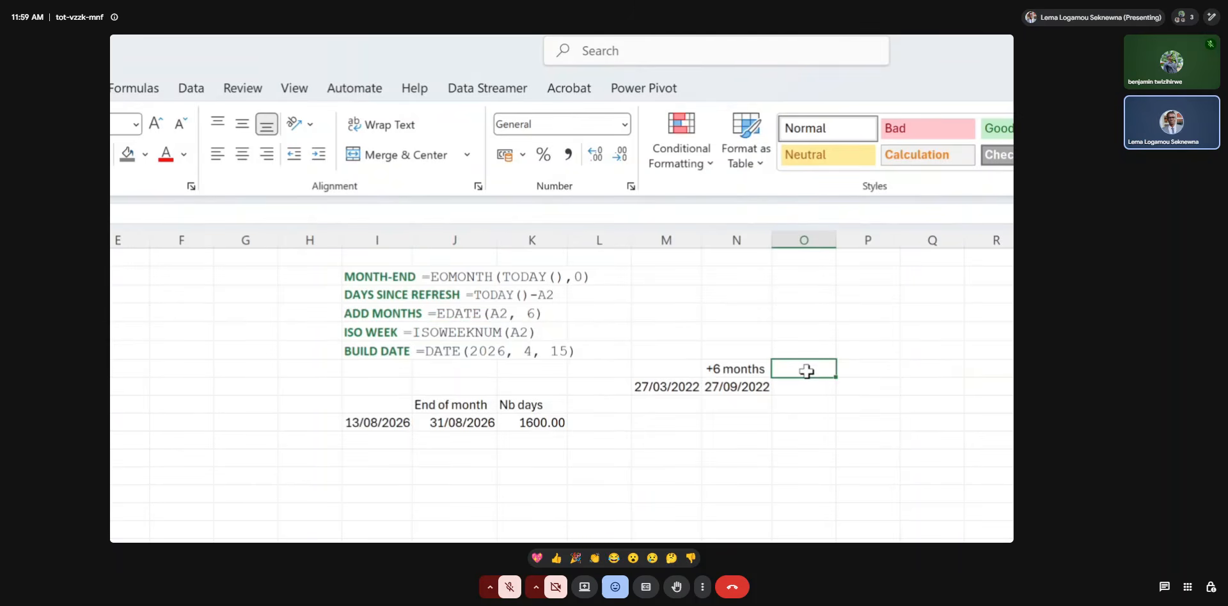
text(WeekNum)
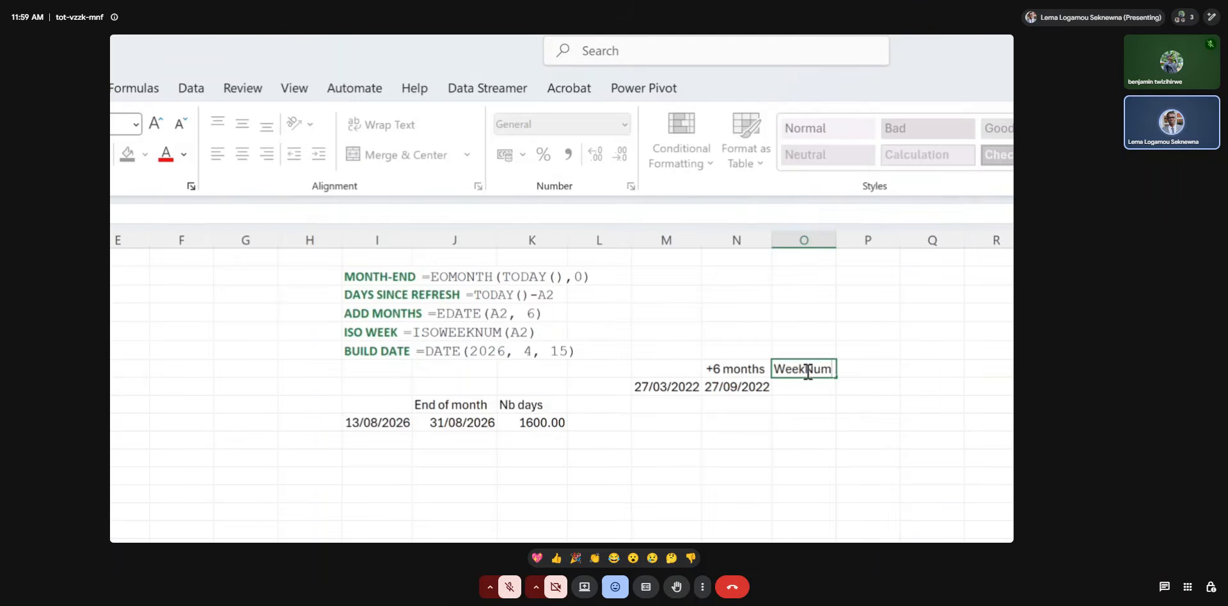
key(Return)
Calculate the ISO week number of the date in M8 in cell O8 with the formula =ISOWEEKNUM(M8).
text(=i)
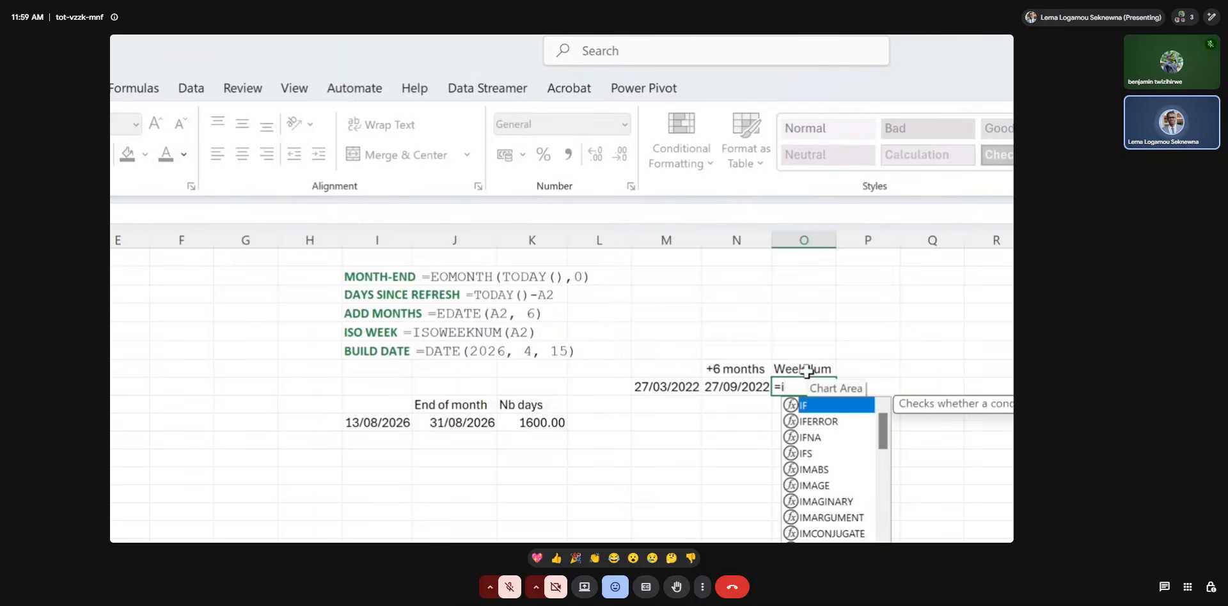
text(so)
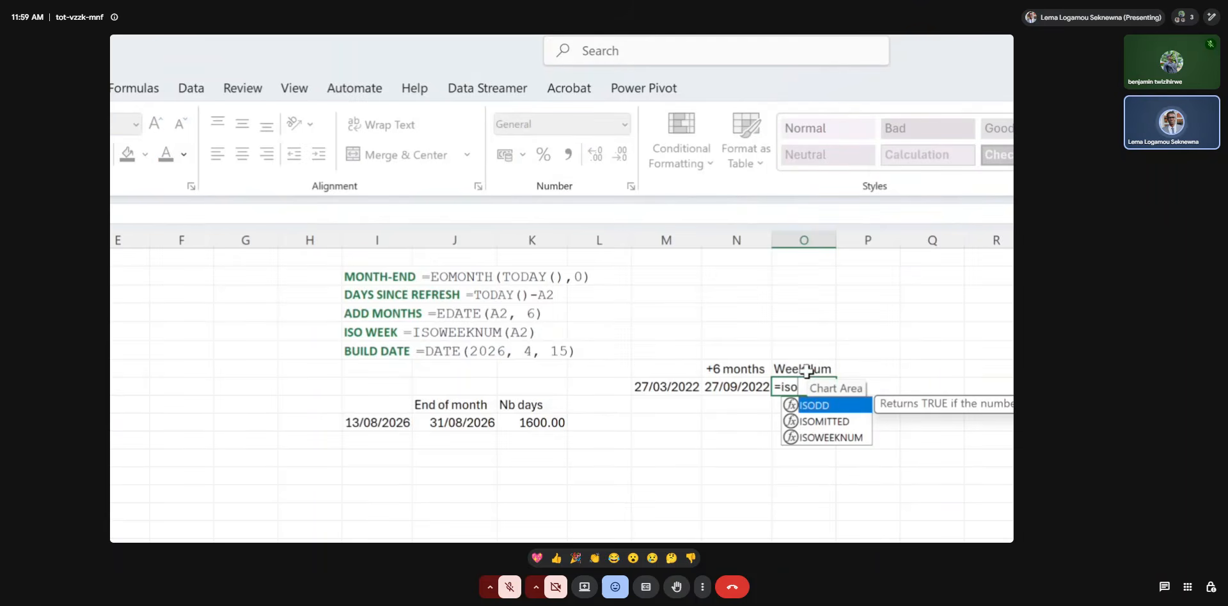
double_click(831, 438)
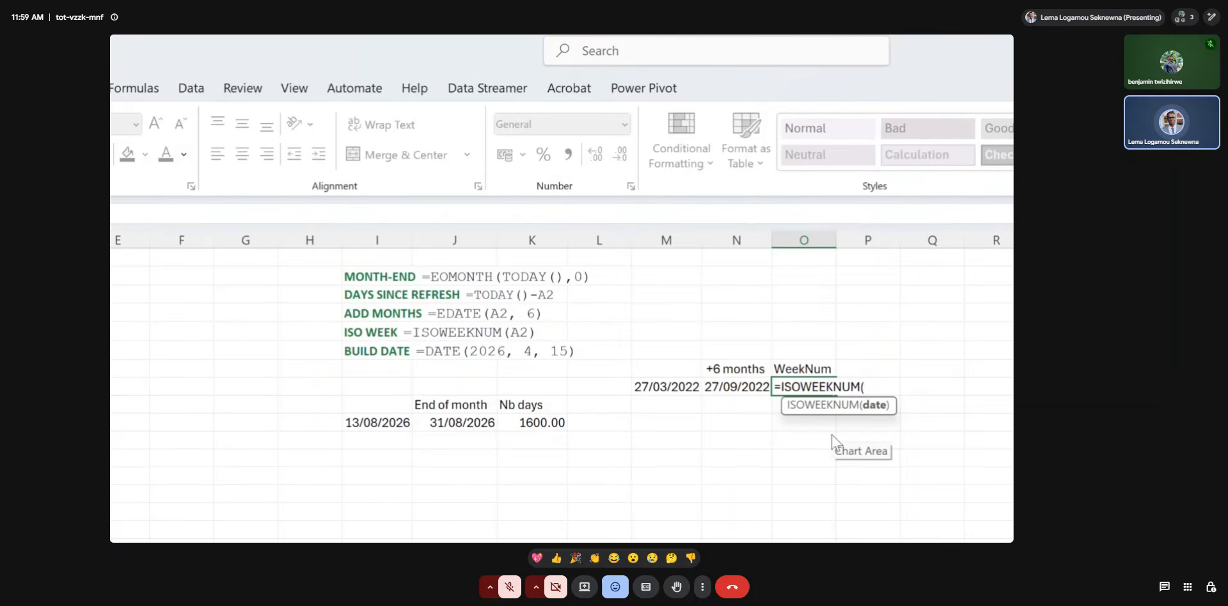
click(693, 392)
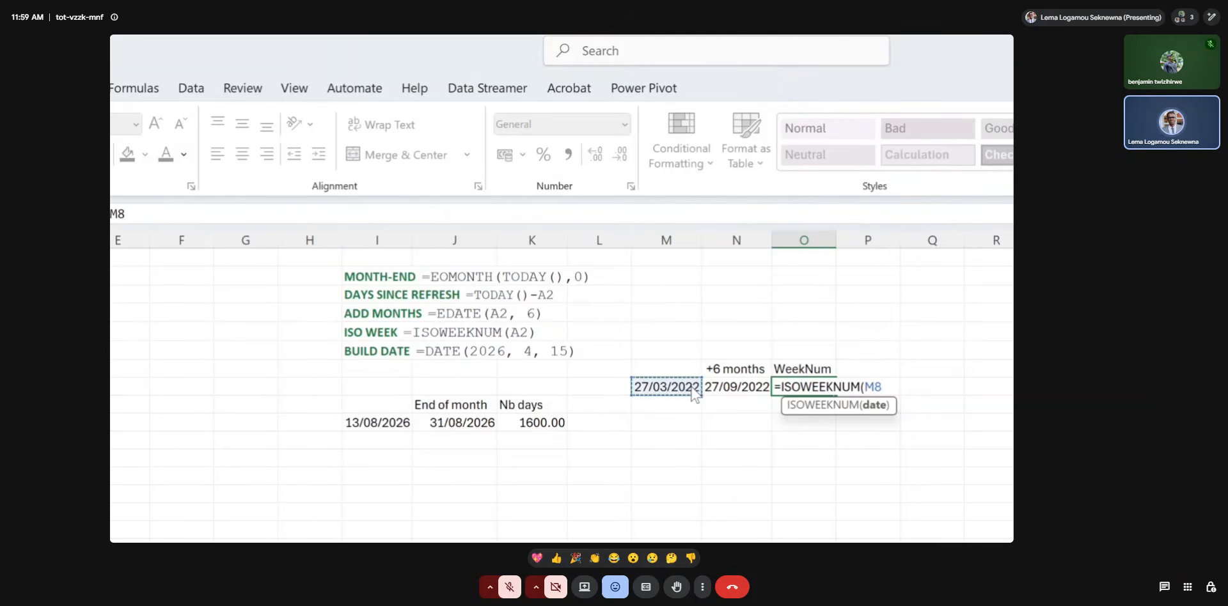
text())
key(Return)
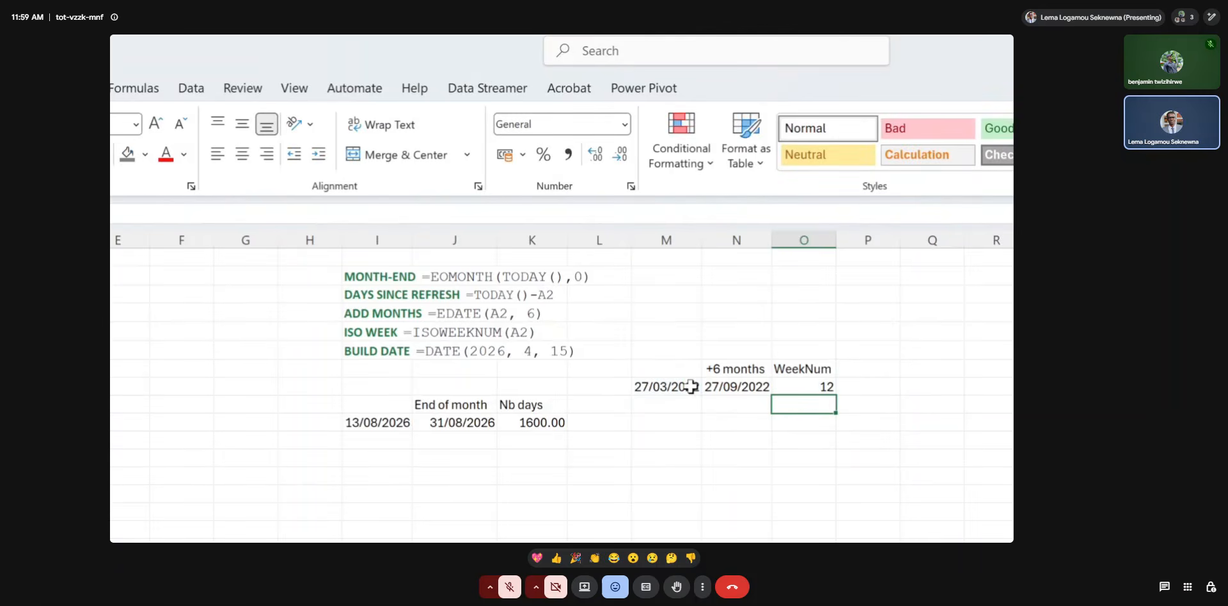
Replace the formula in O8 with =ISOWEEKNUM(I10) to get the week number of the date in I10.
click(810, 387)
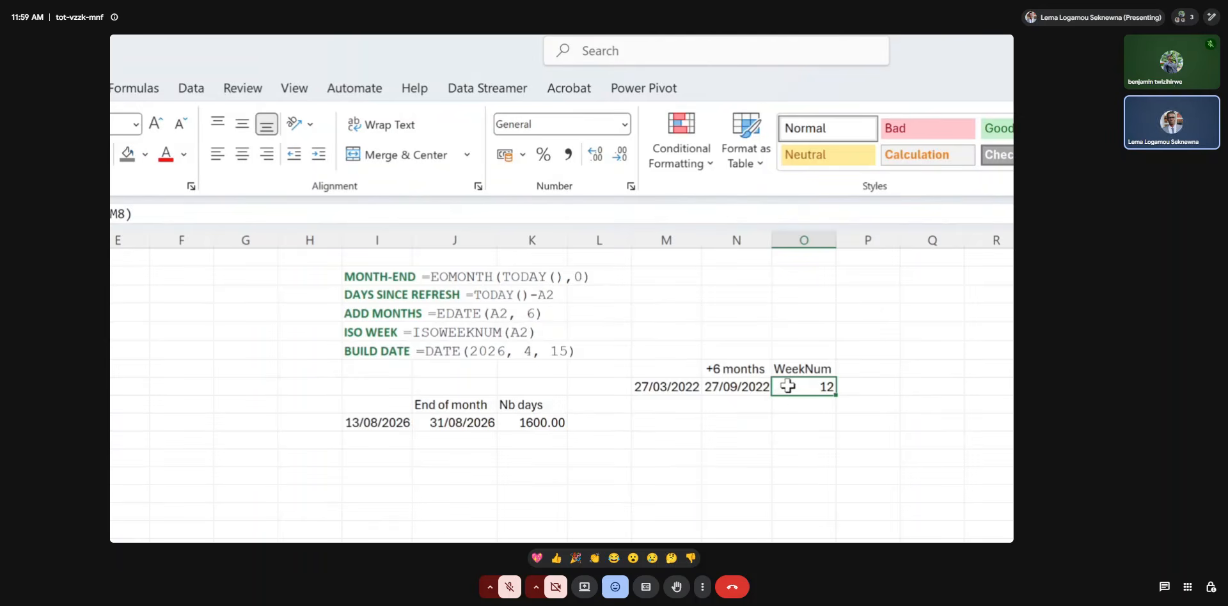
text(=isow)
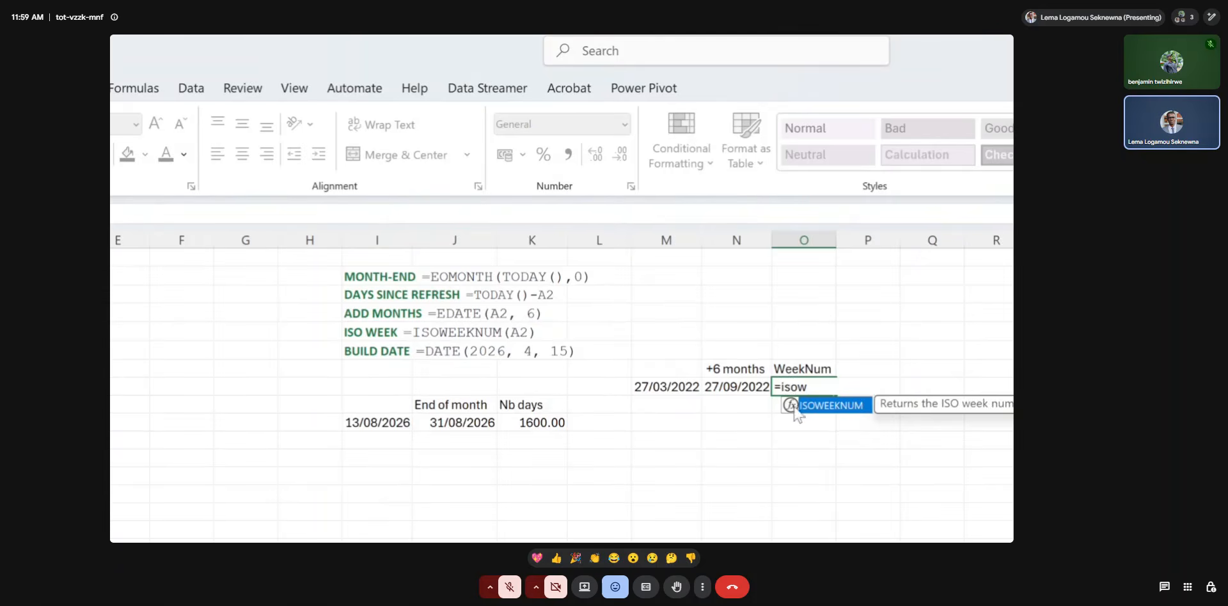
double_click(796, 405)
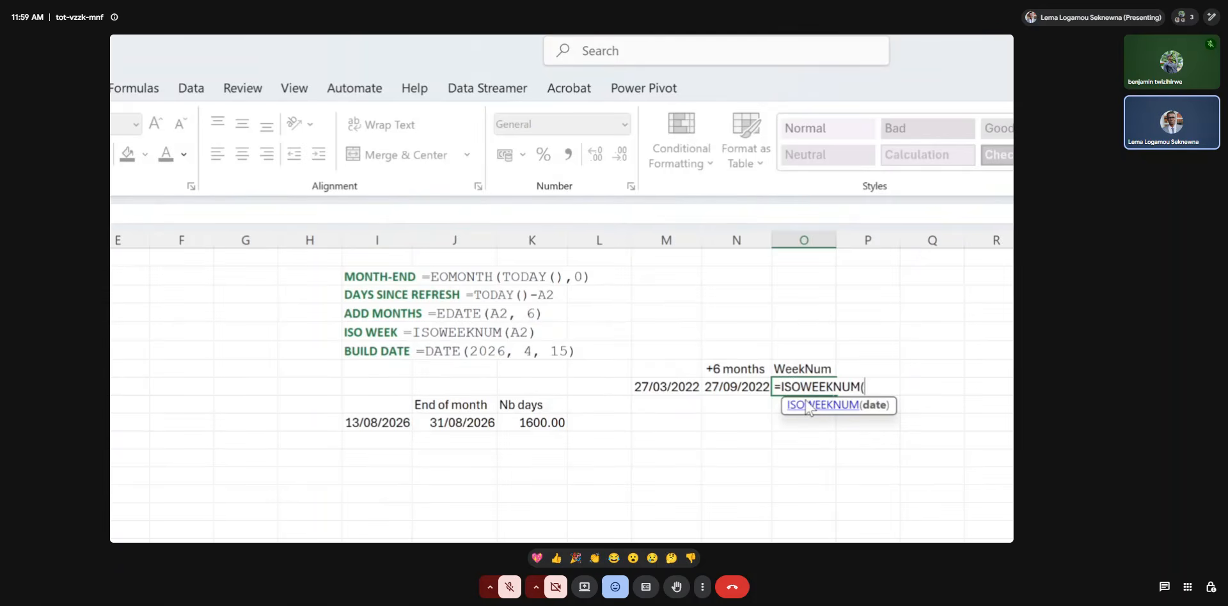
click(401, 424)
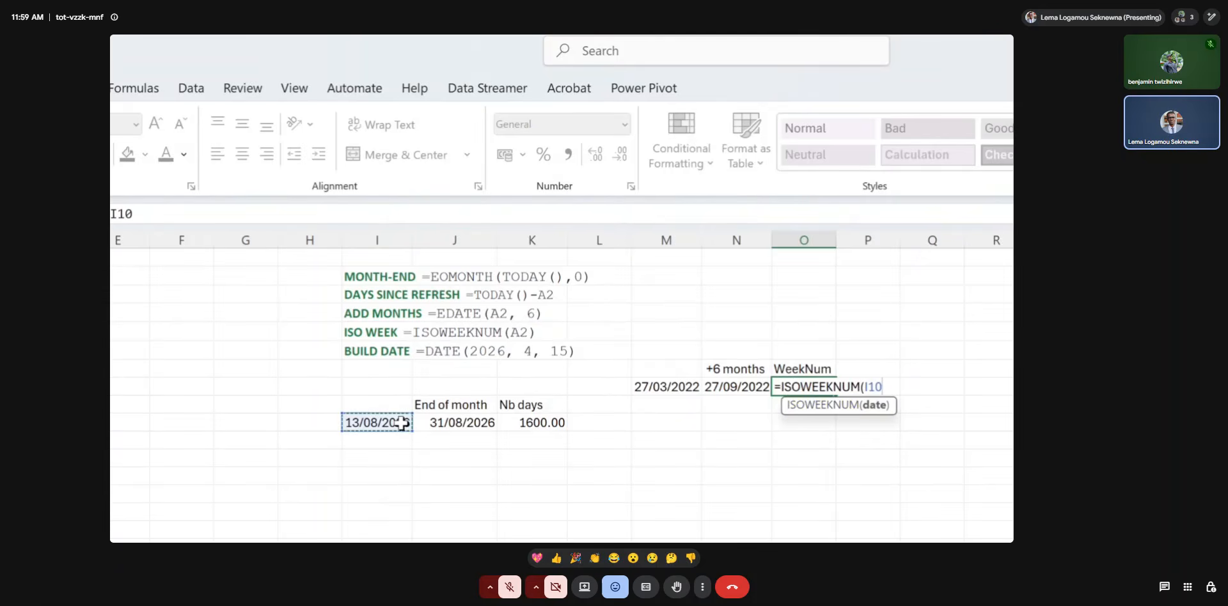
key(Return)
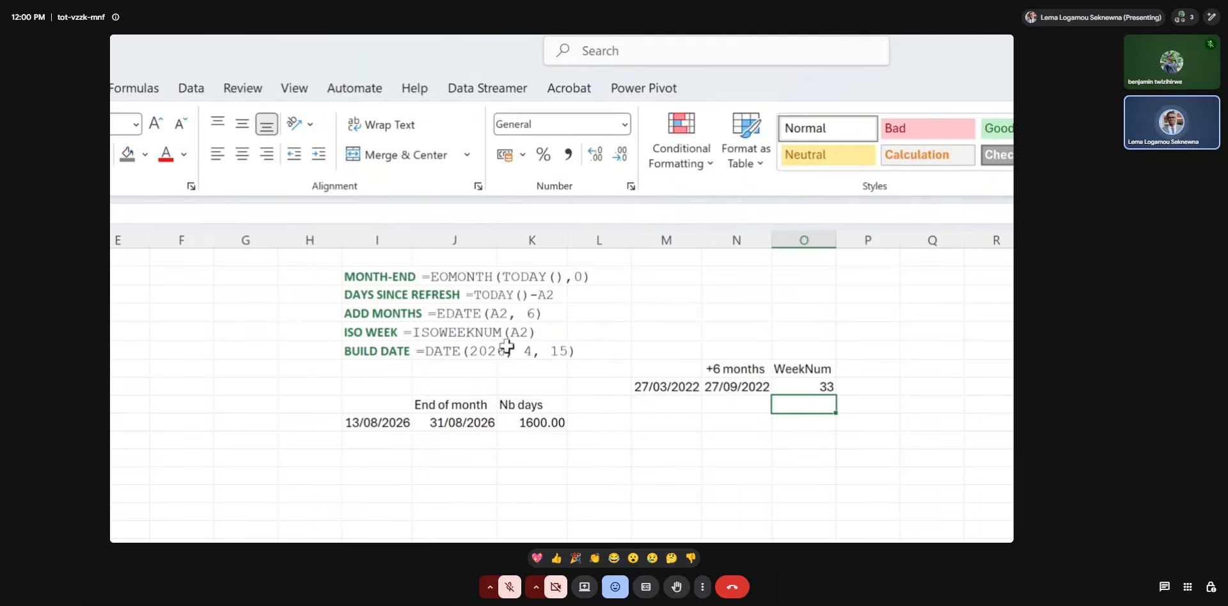
Build a date in cell M6 with the formula =DATE(2026, 4, 15) and review its year, month and day arguments.
click(667, 354)
text(=)
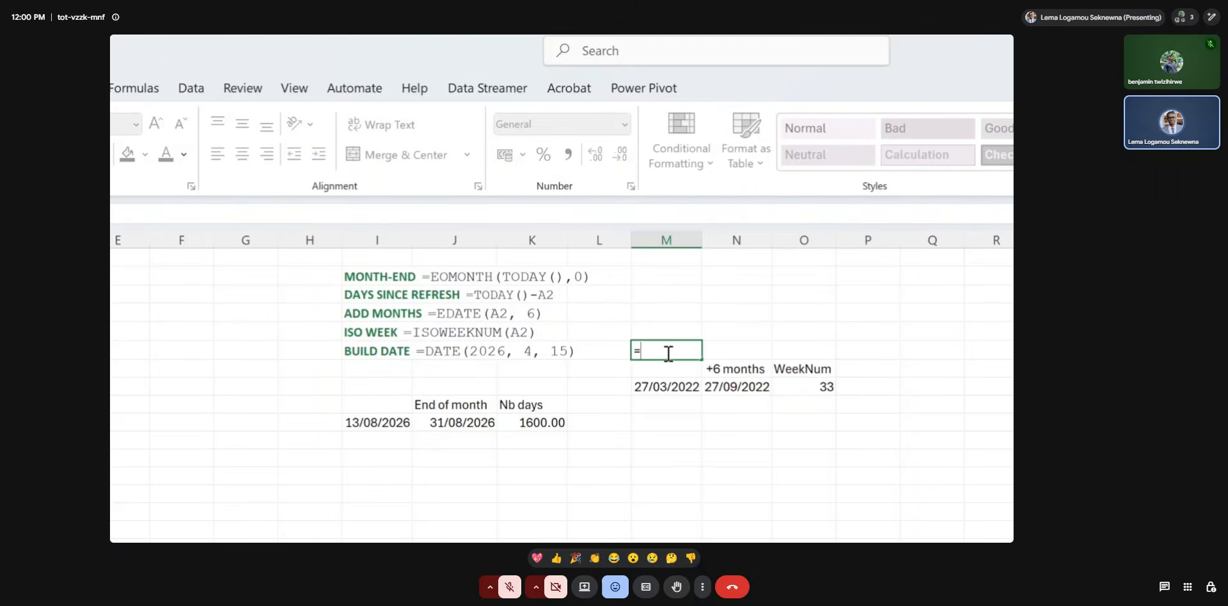
text(date()
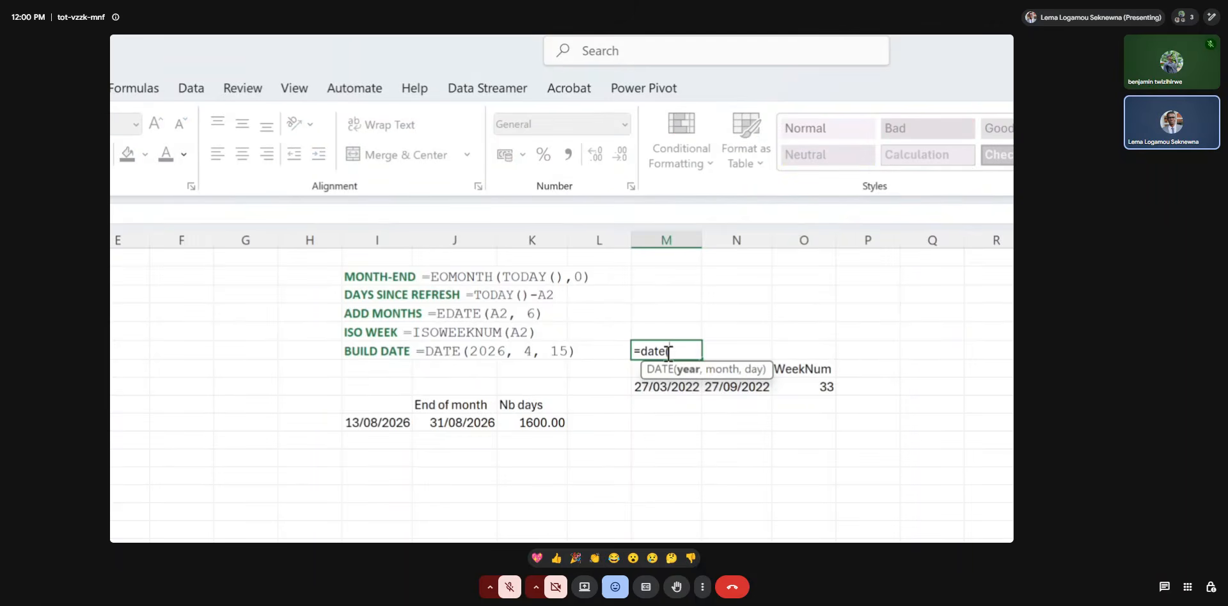
text(2026,)
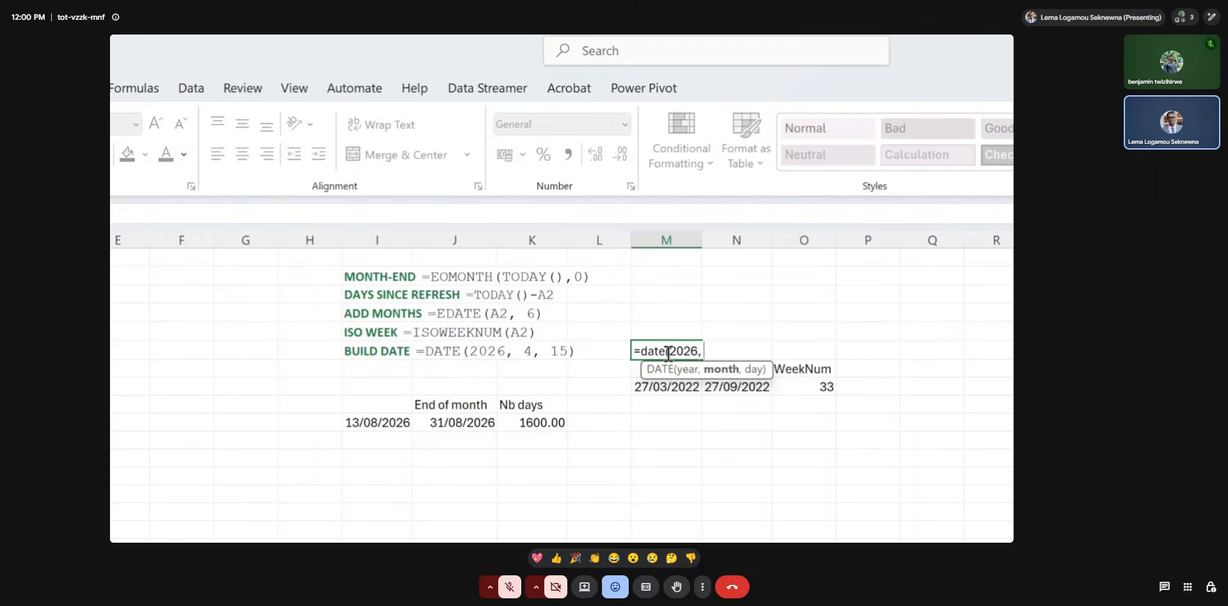
text( 4, 15))
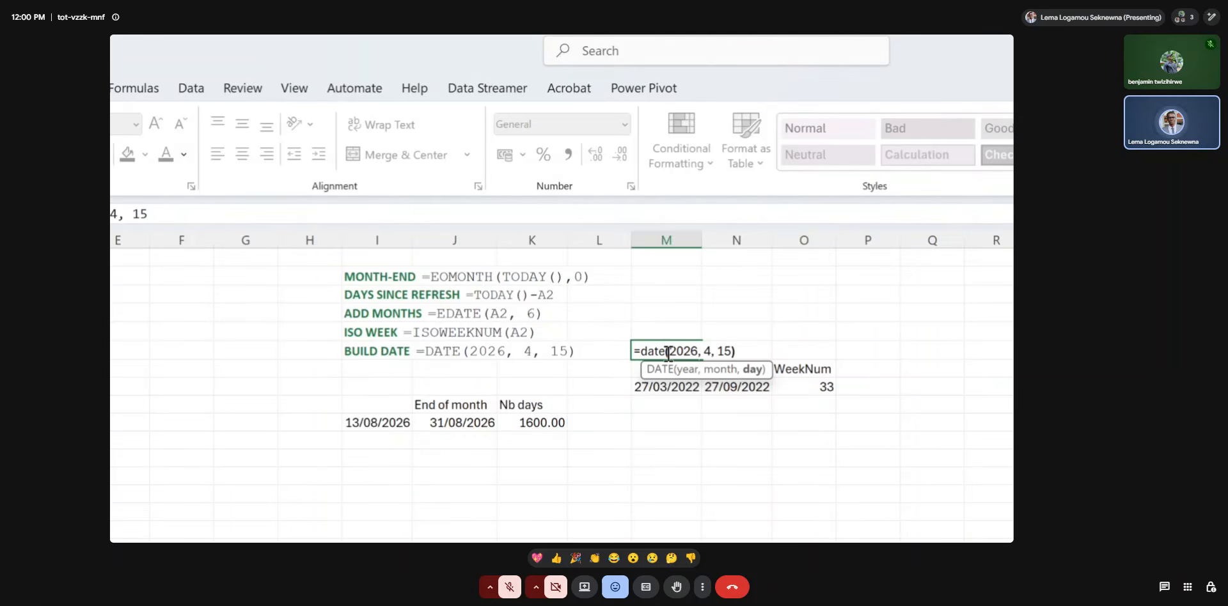
key(Return)
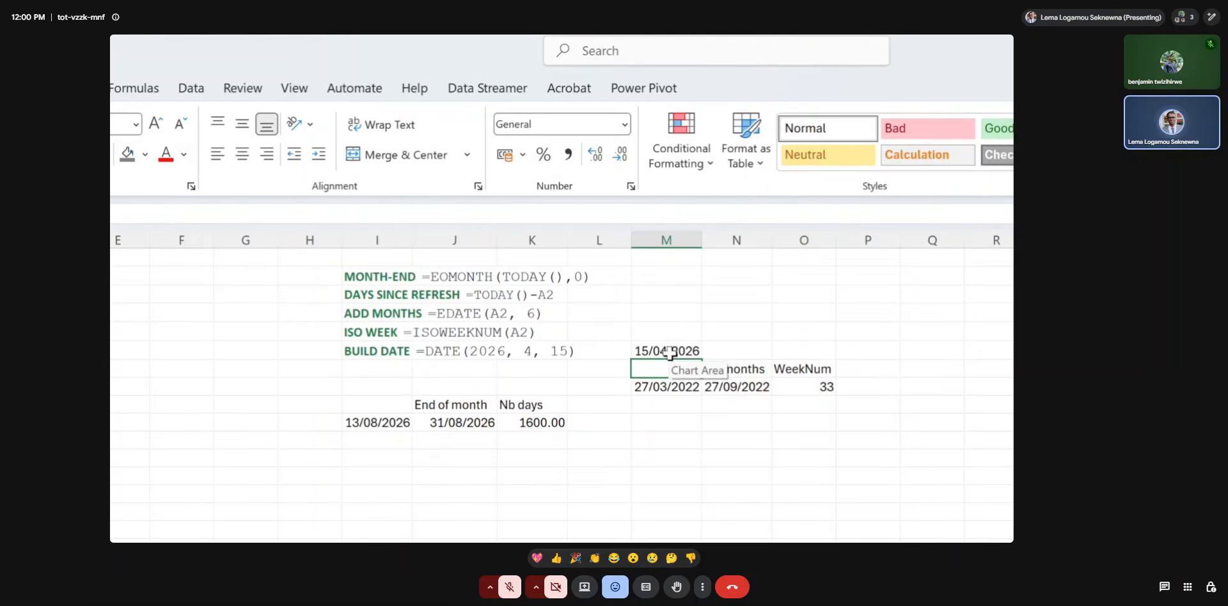
double_click(669, 351)
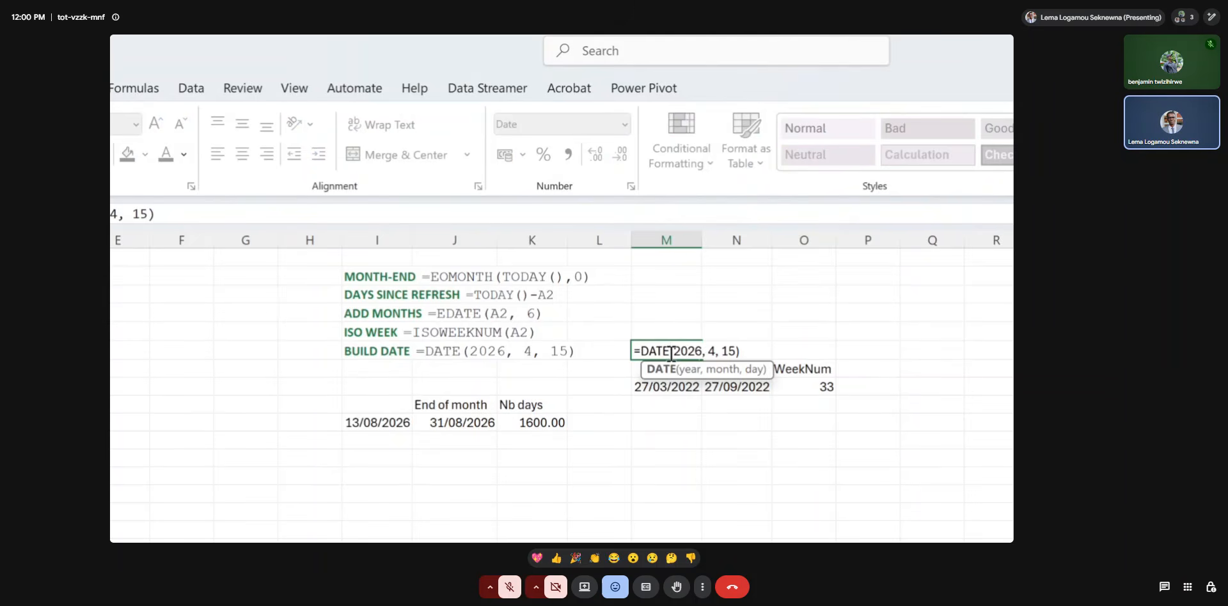
key(Return)
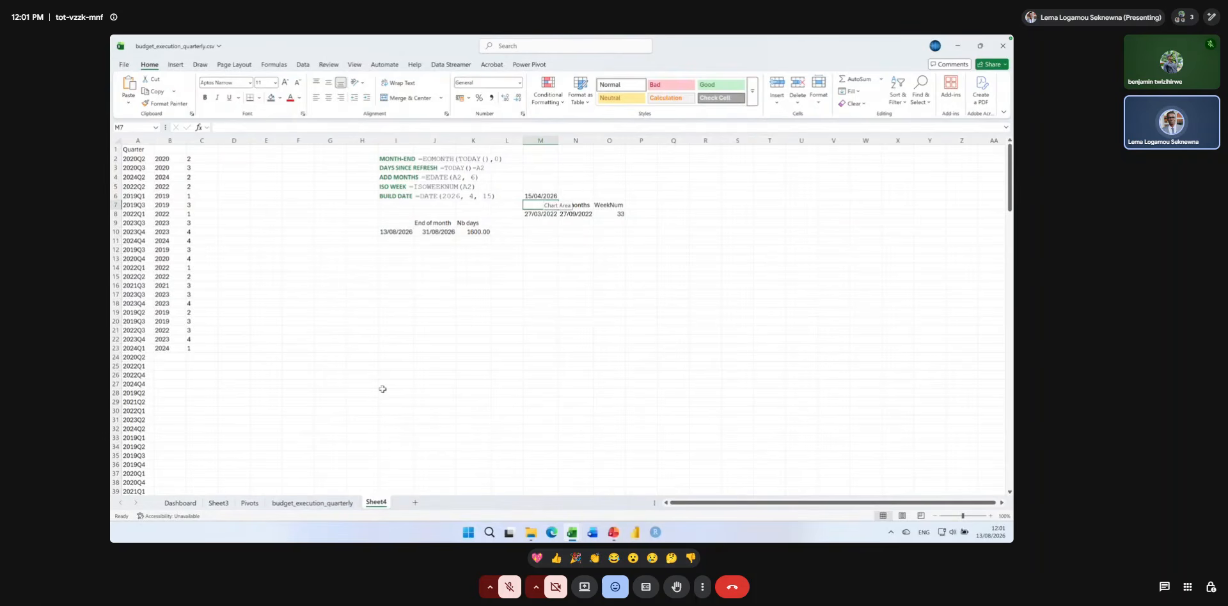
Copy the FISCAL QUARTER and FISCAL YEAR formula lines from the PowerPoint slide into N2 of the budget workbook in Excel.
click(613, 532)
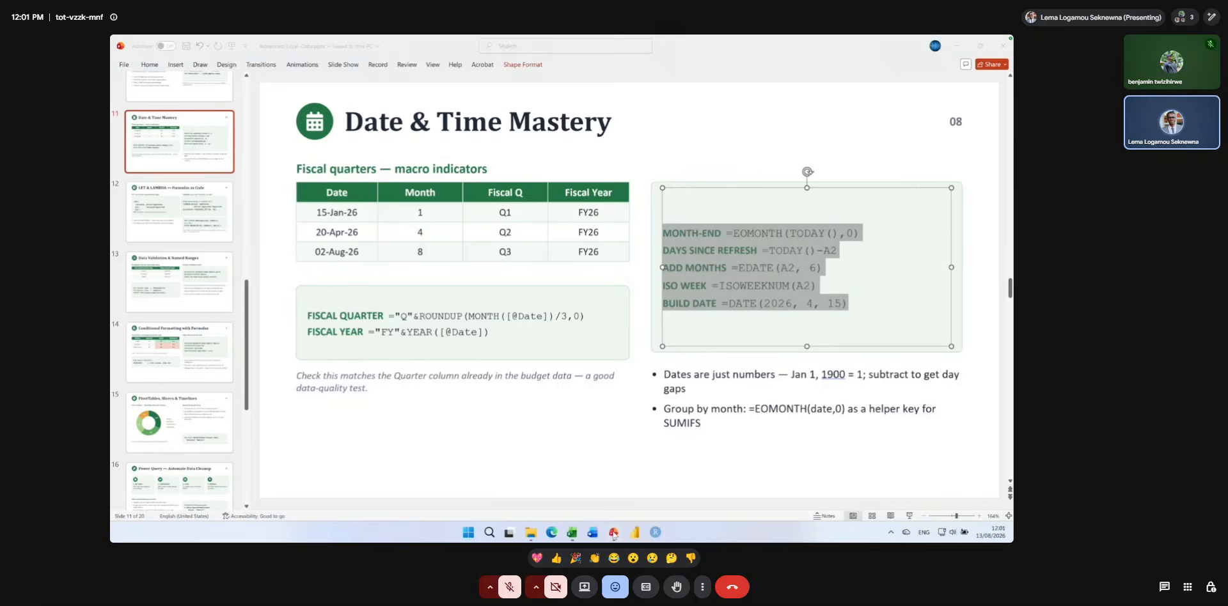
click(714, 324)
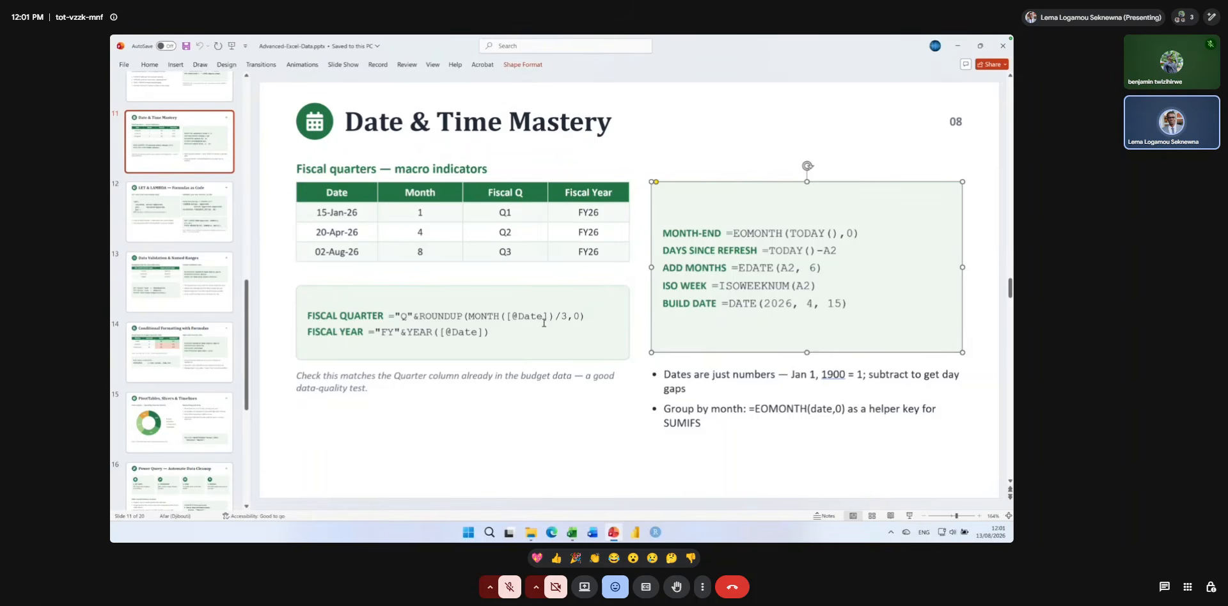
drag(491, 333, 306, 314)
mouse_move(589, 536)
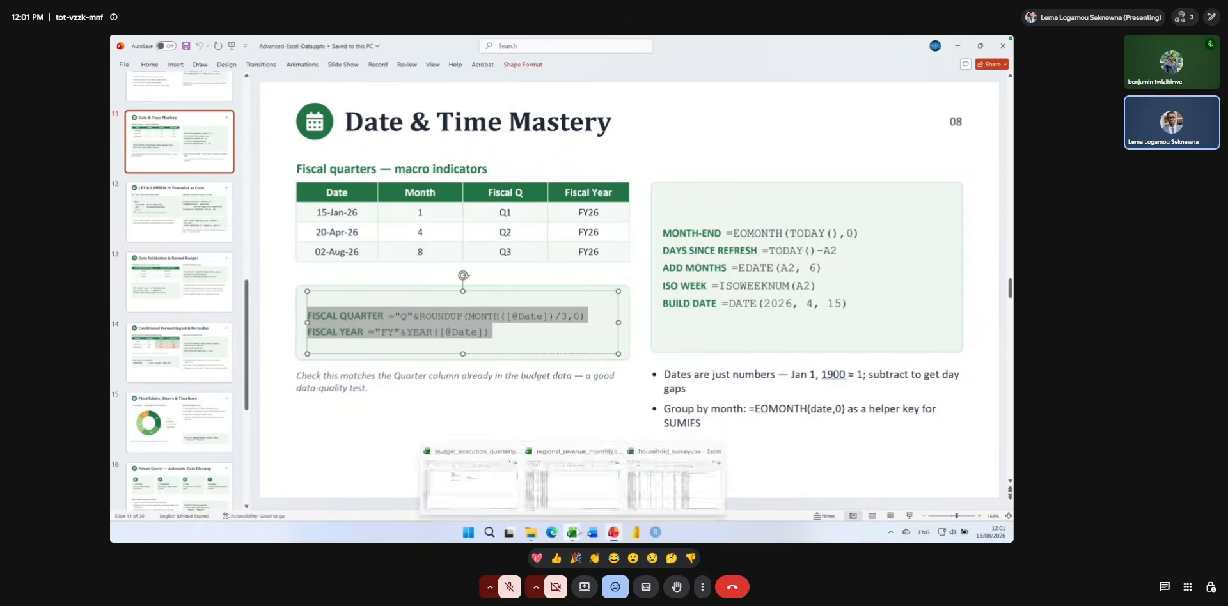
click(504, 489)
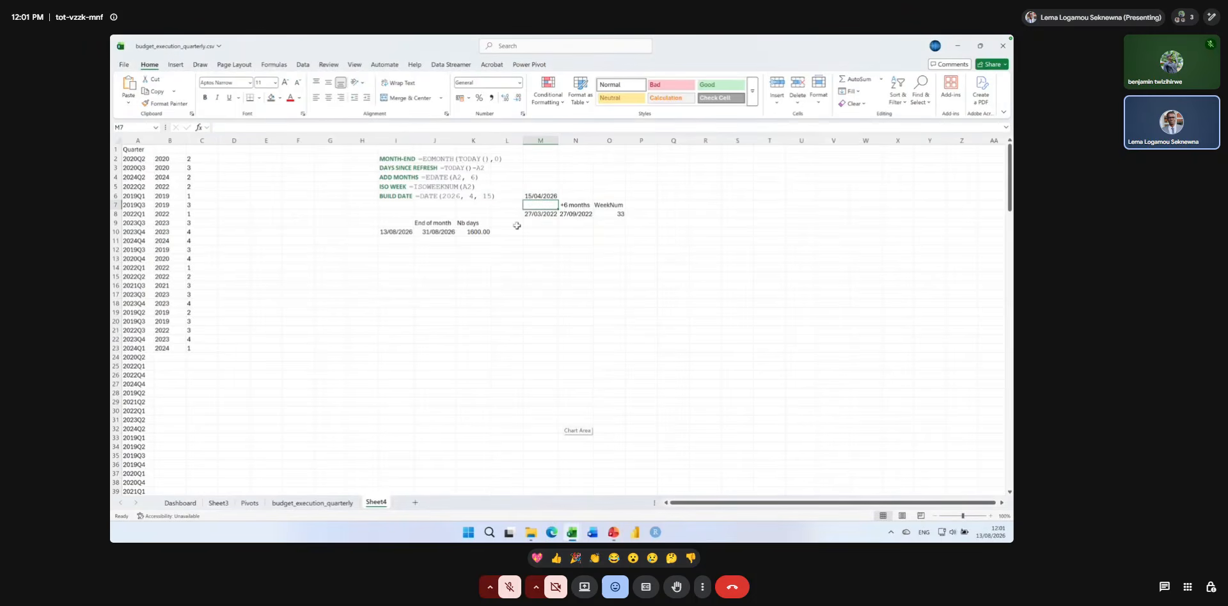
click(578, 158)
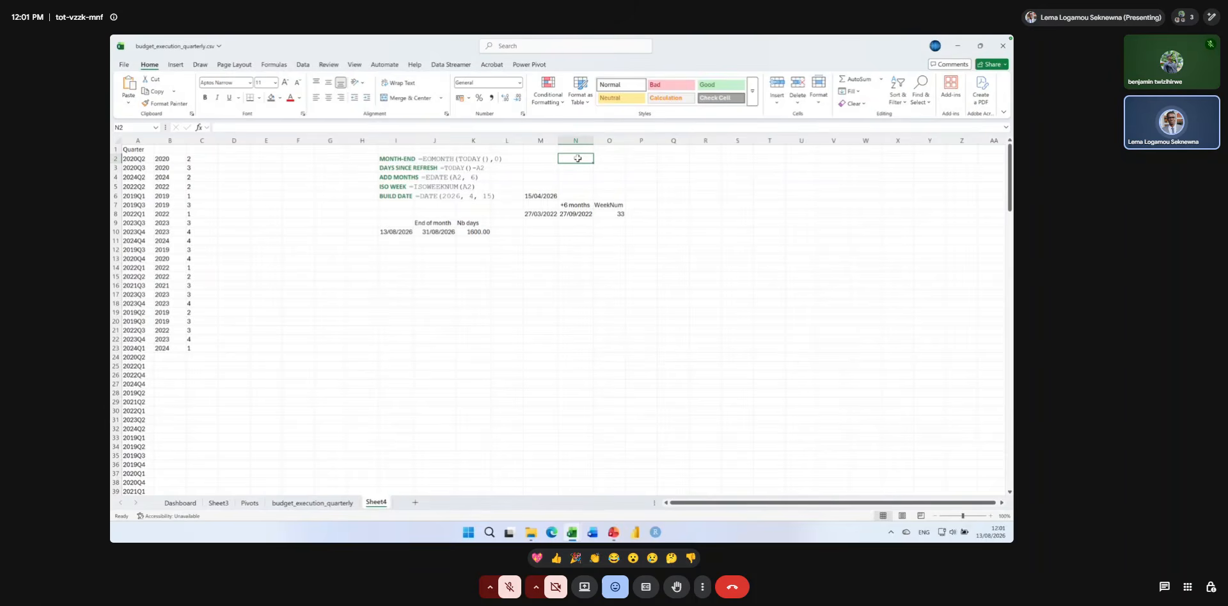
key(ctrl+v)
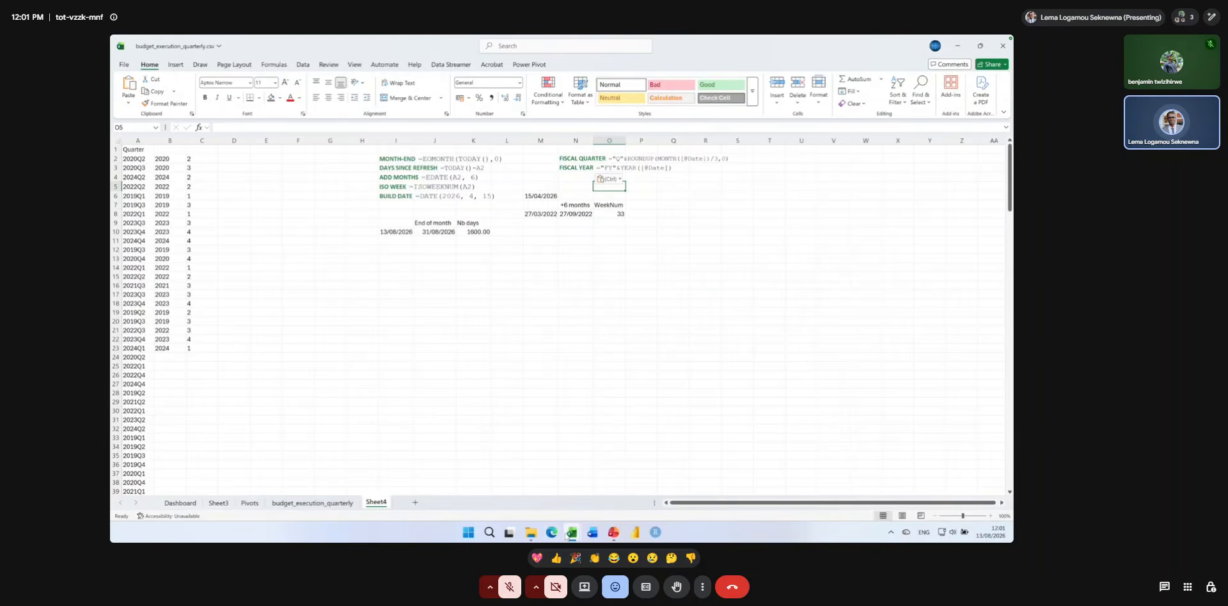
Look through the household_survey and regional_revenue_monthly workbooks for date data and return to Sheet4 of budget_execution_quarterly.
mouse_move(572, 532)
click(687, 470)
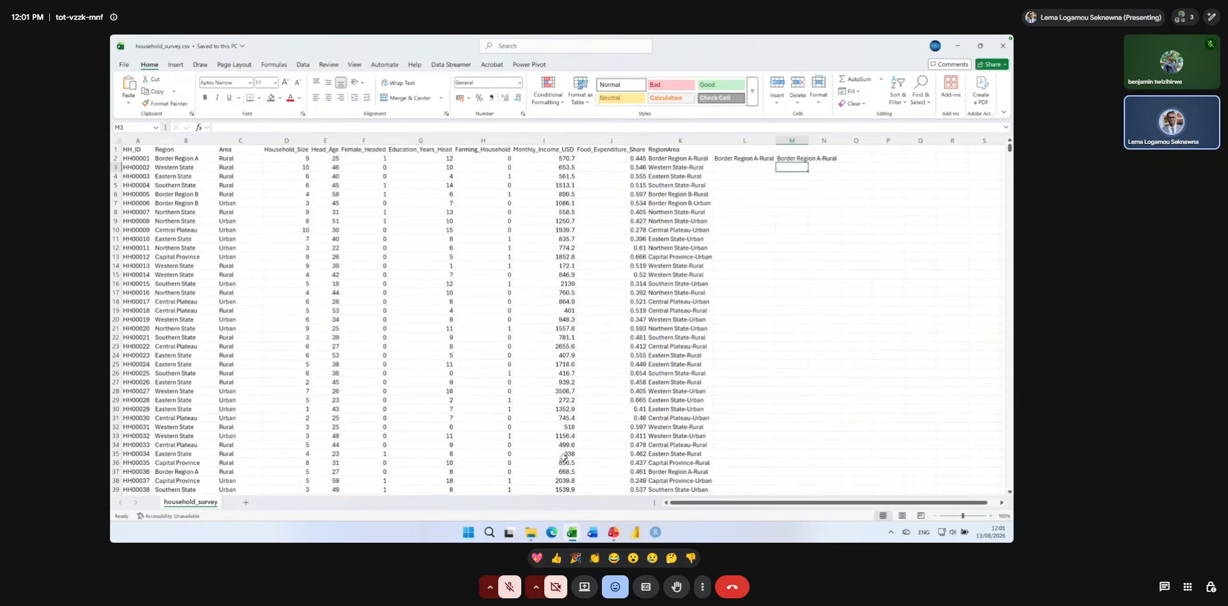
mouse_move(572, 532)
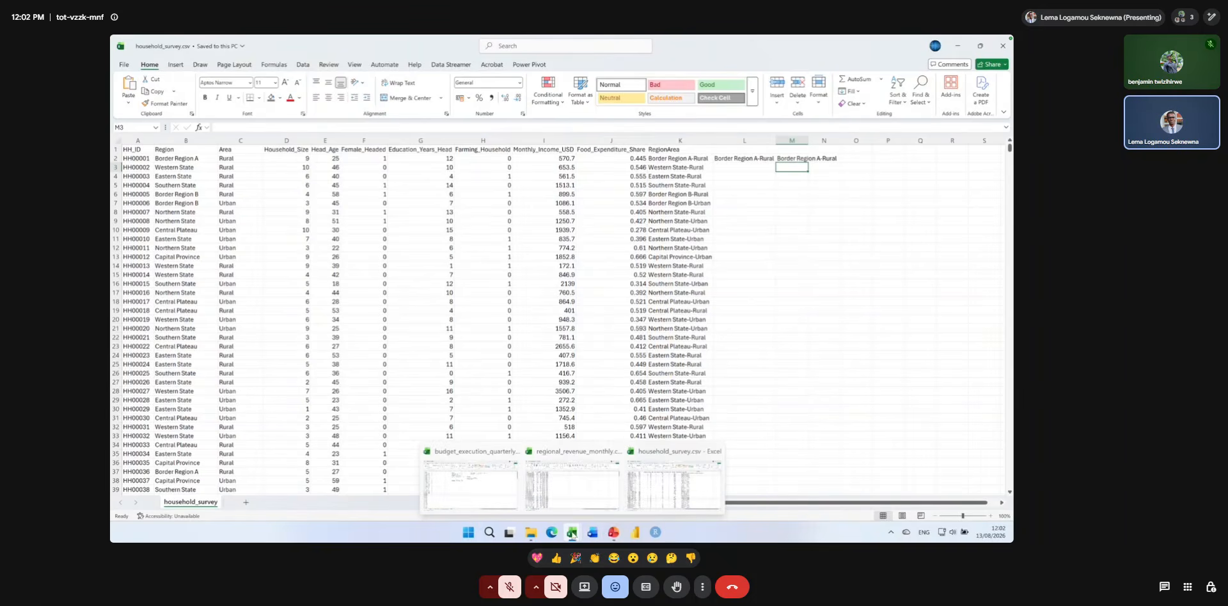
click(577, 483)
key(ctrl+shift+Right)
key(ctrl+shift+Down)
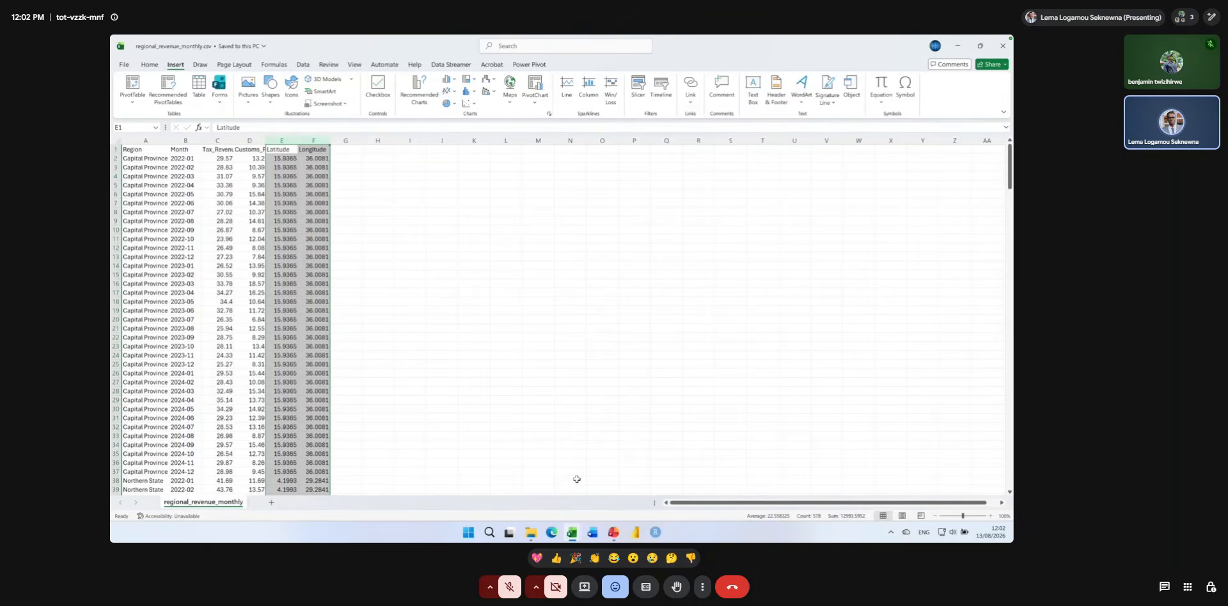
click(572, 532)
key(ctrl+Left)
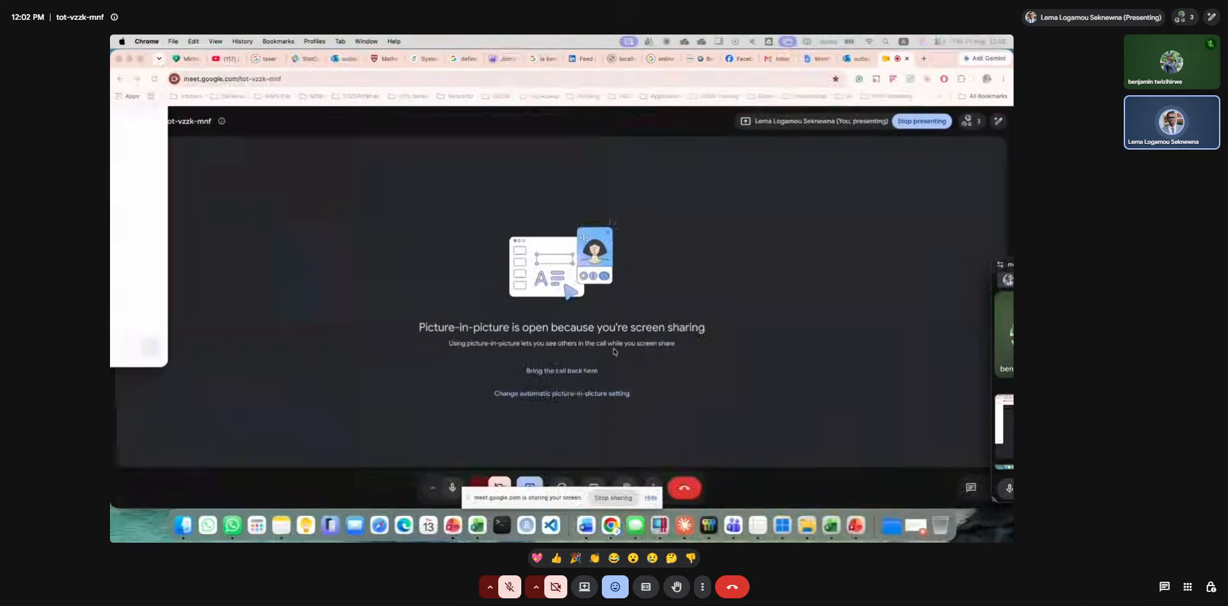
key(ctrl+Right)
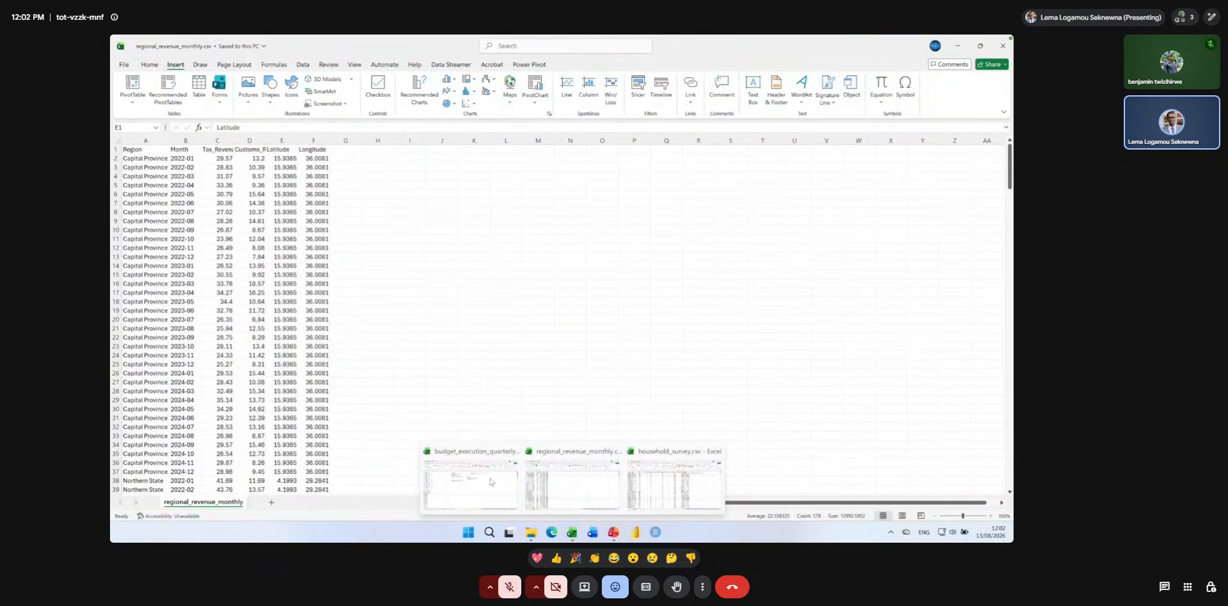
click(489, 481)
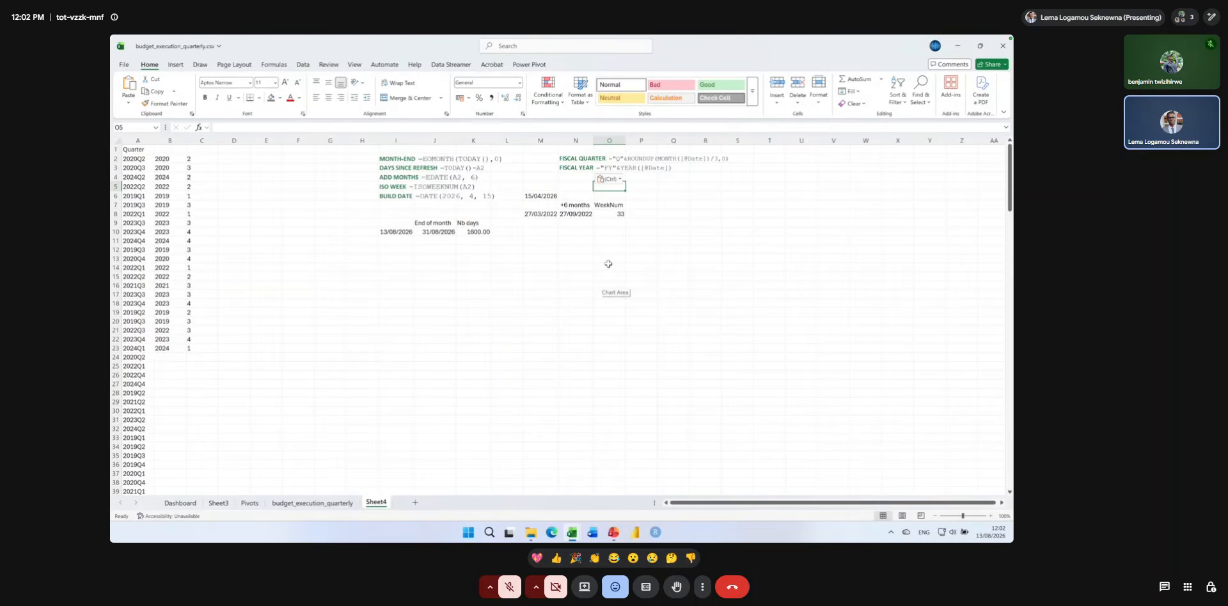
click(542, 268)
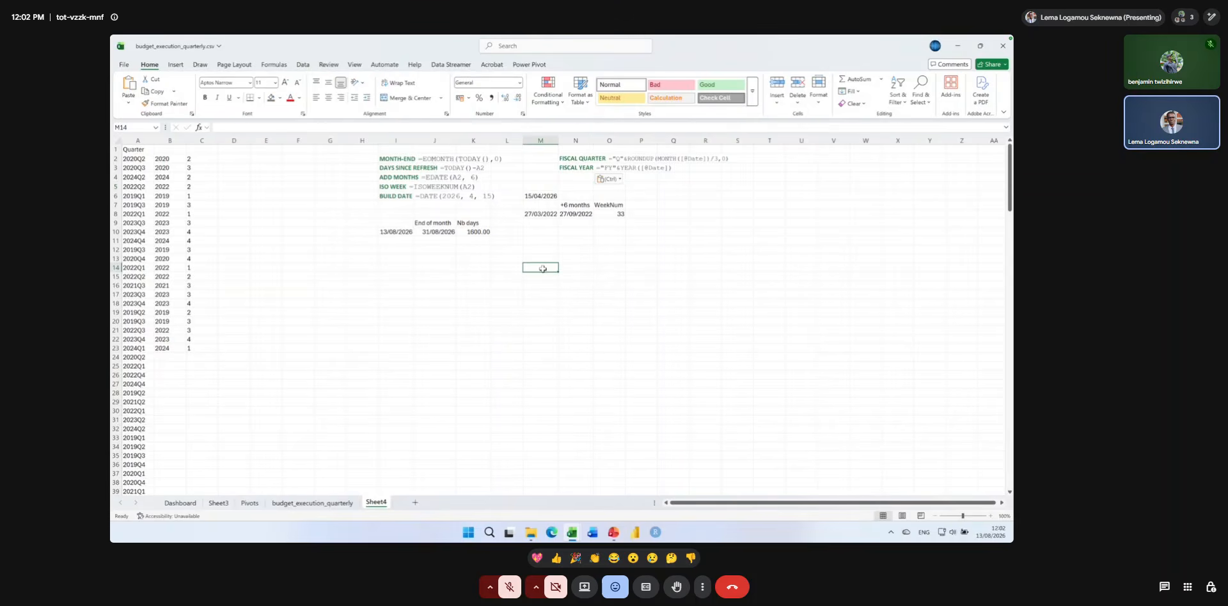
text(="Q)
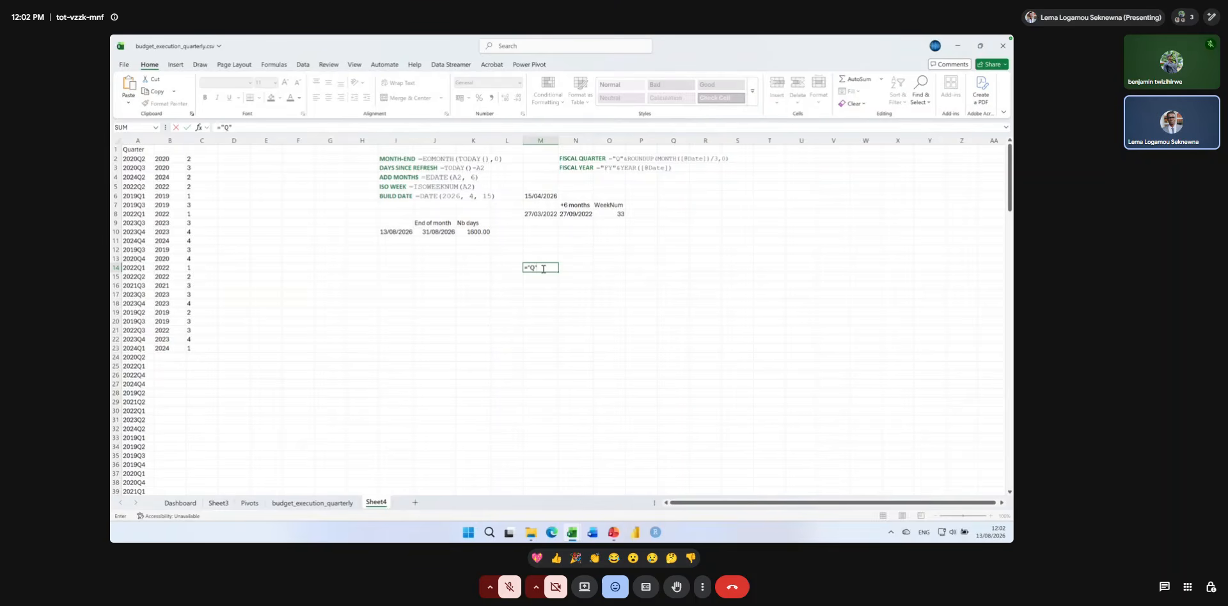
text(" & ROU)
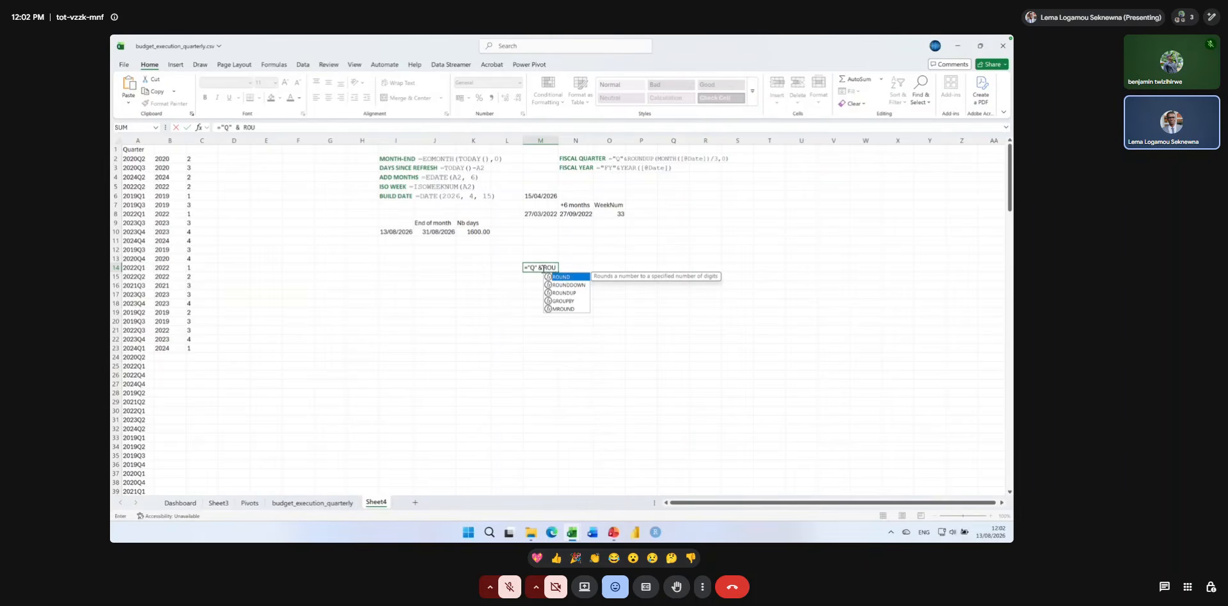
click(574, 296)
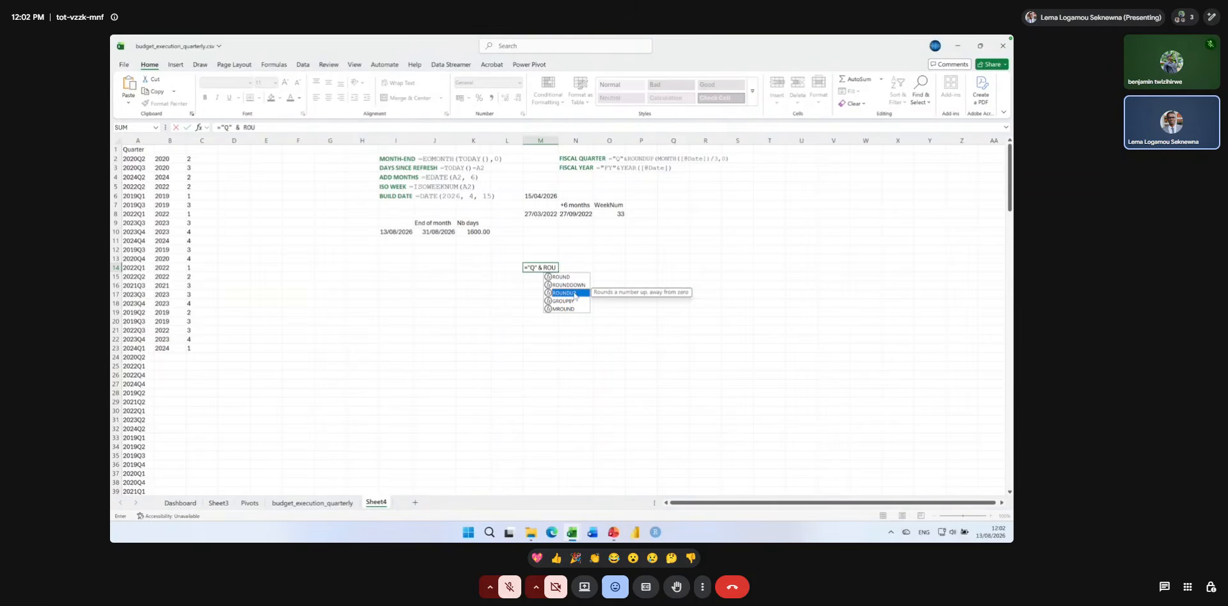
double_click(574, 293)
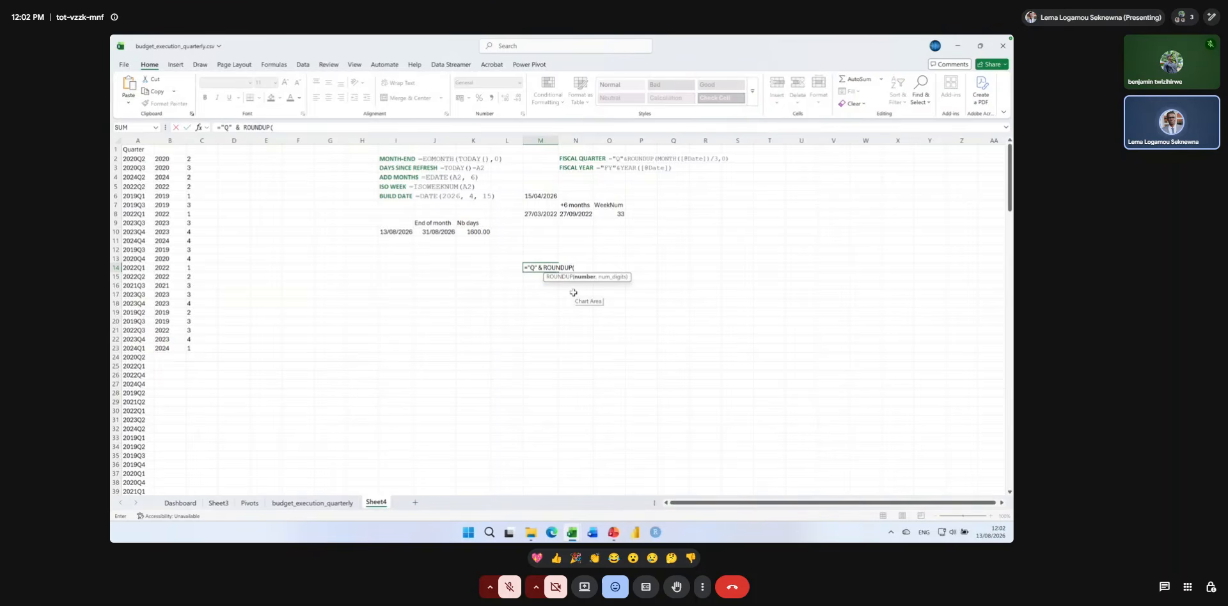
key(super+plus)
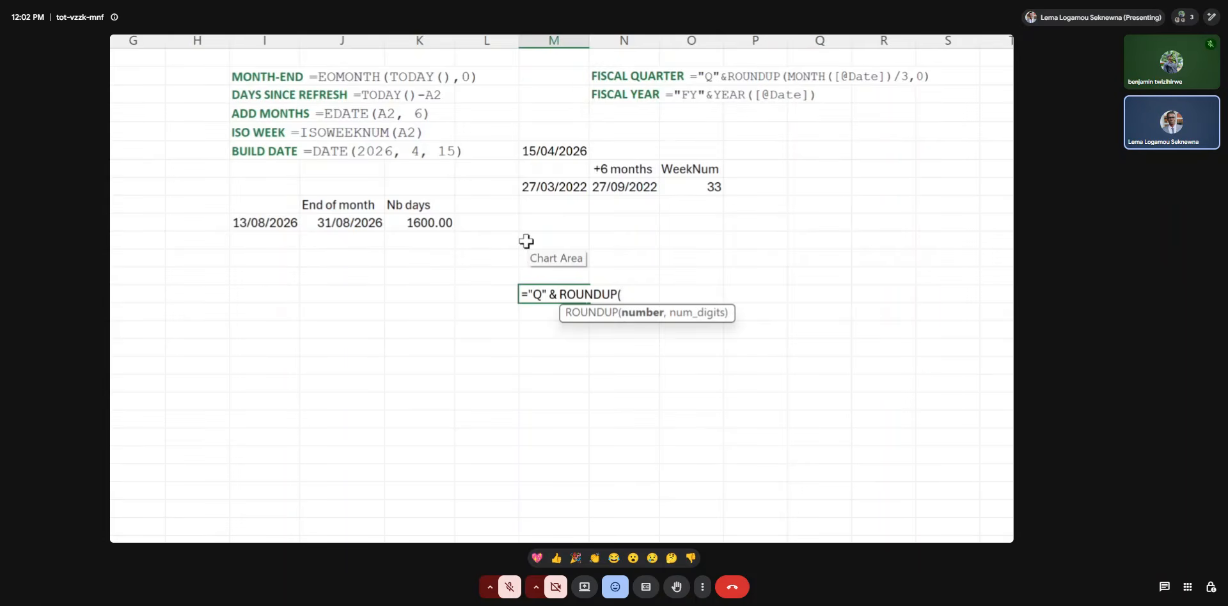
key(Escape)
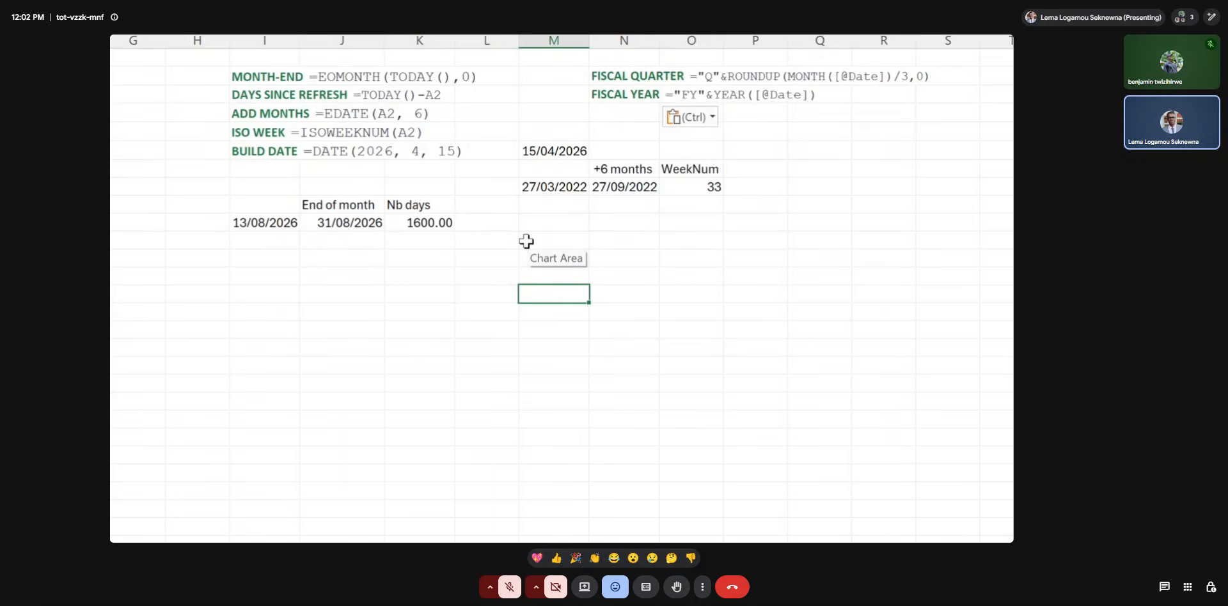
Extract the month of the date in I10 with the formula =MONTH(I10) in cell O9.
click(236, 244)
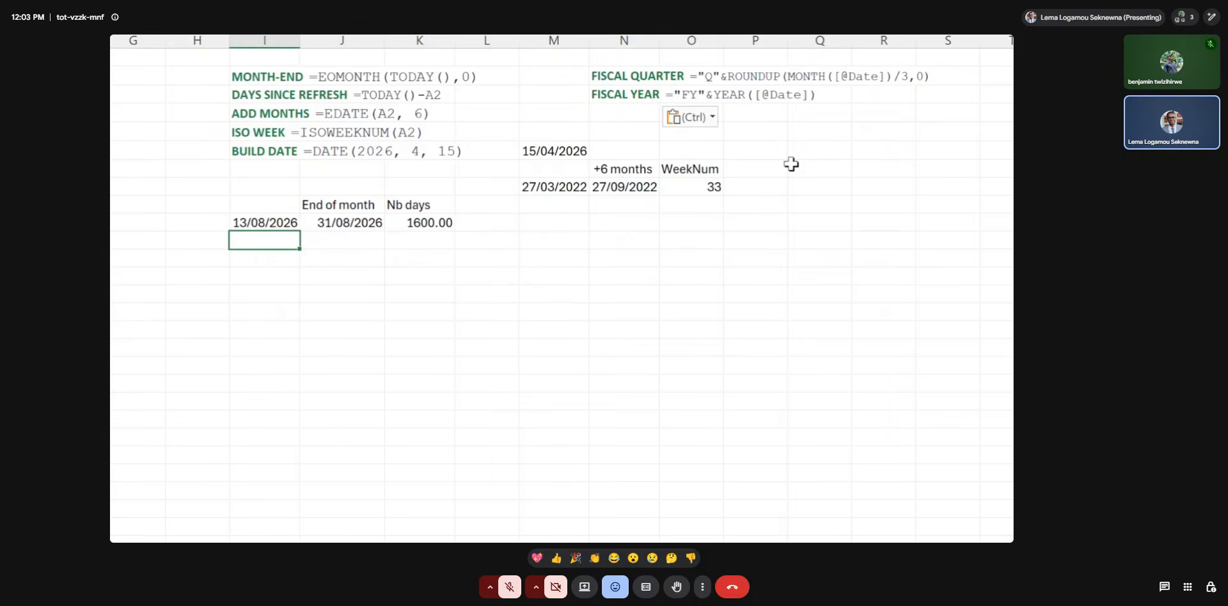
click(709, 205)
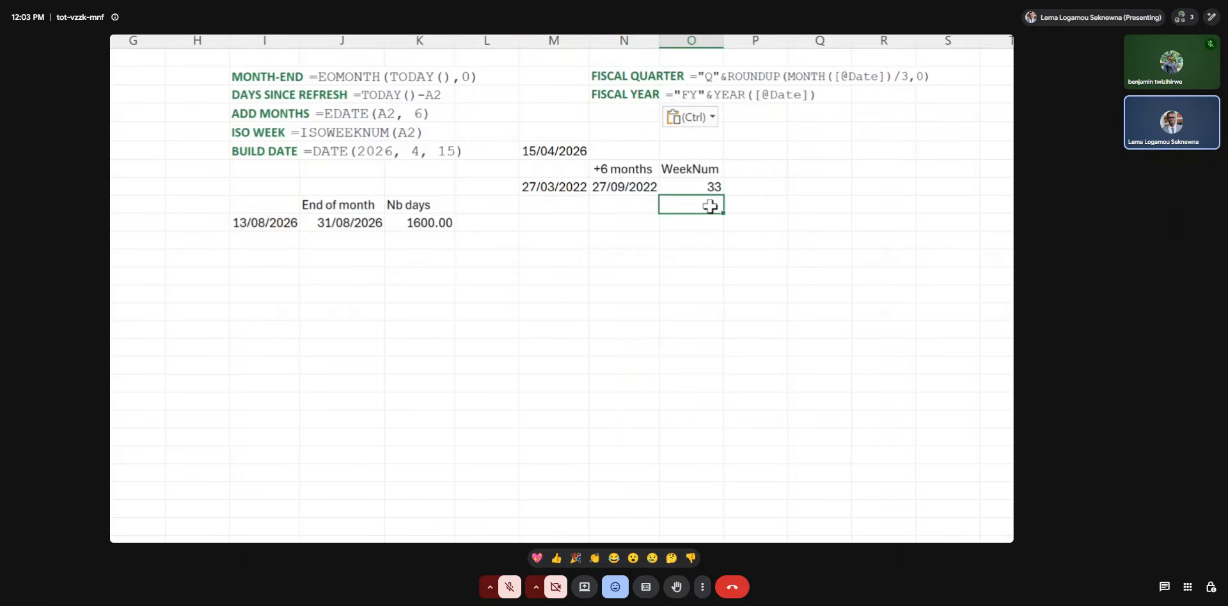
text(=MONTH()
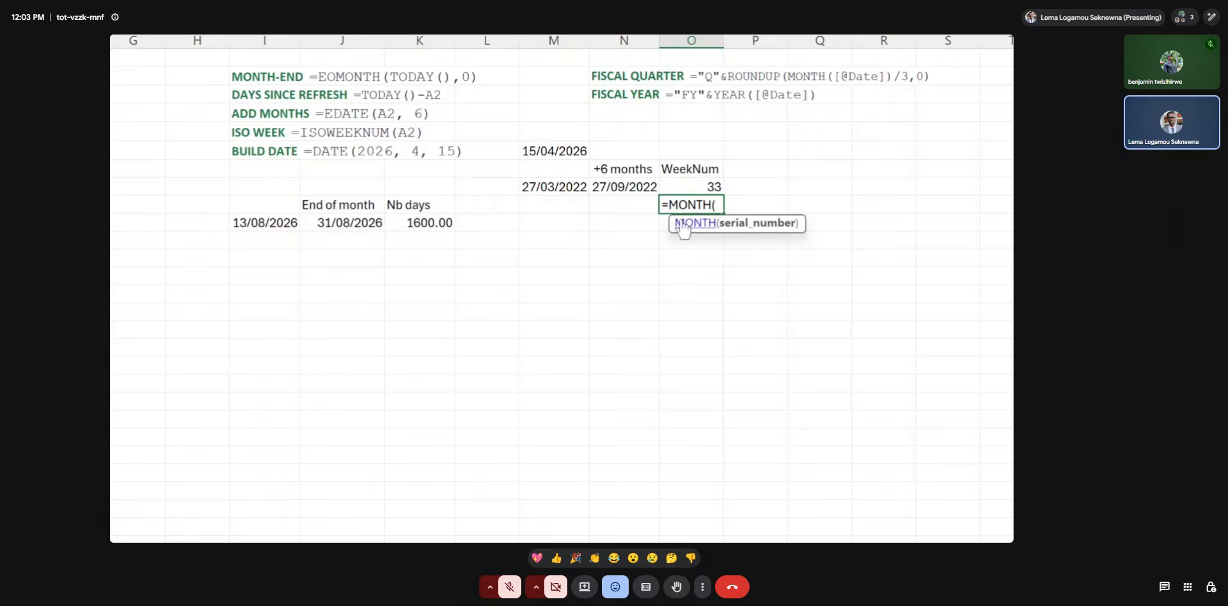
click(279, 224)
text())
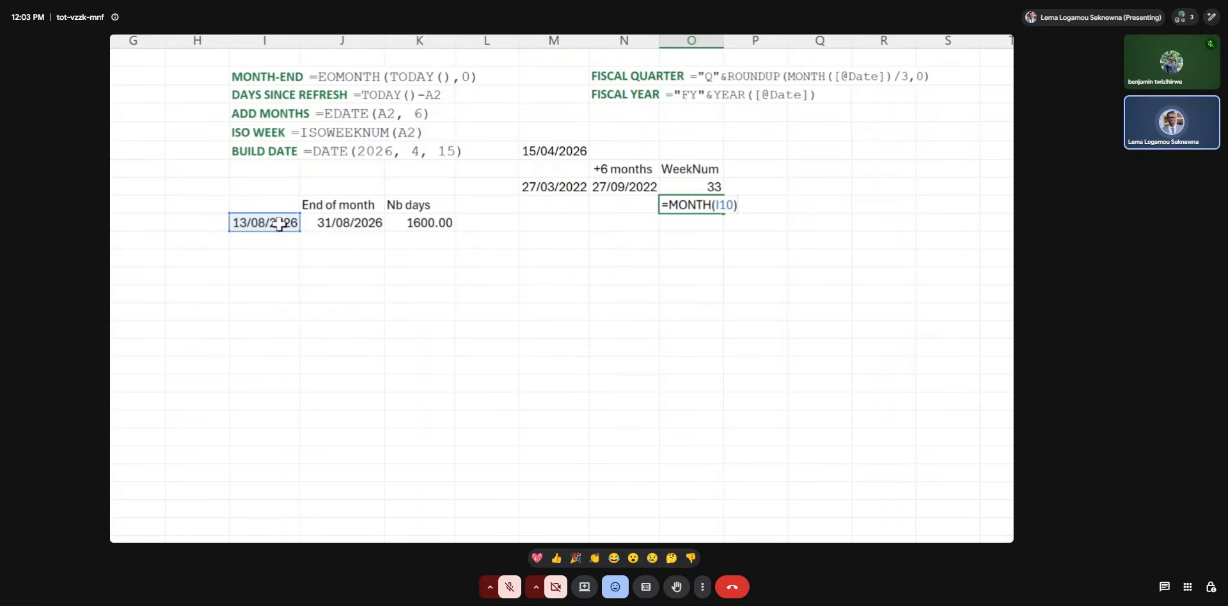
key(Return)
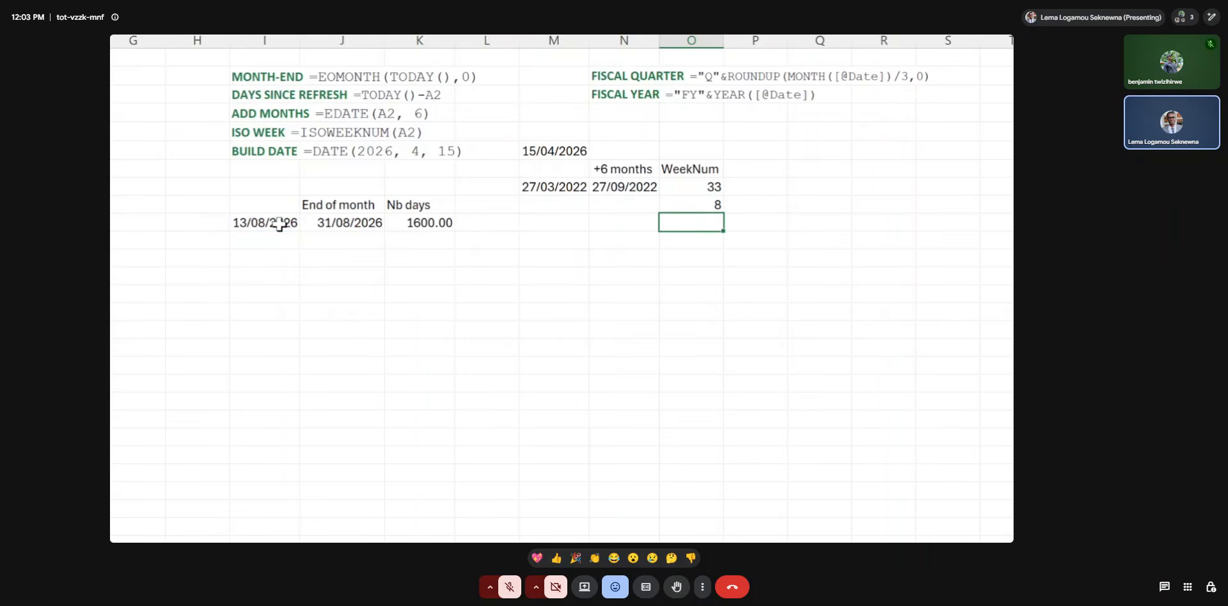
Extract the day of the date in I10 with the formula =DAY(I10) in cell O10.
text(=day)
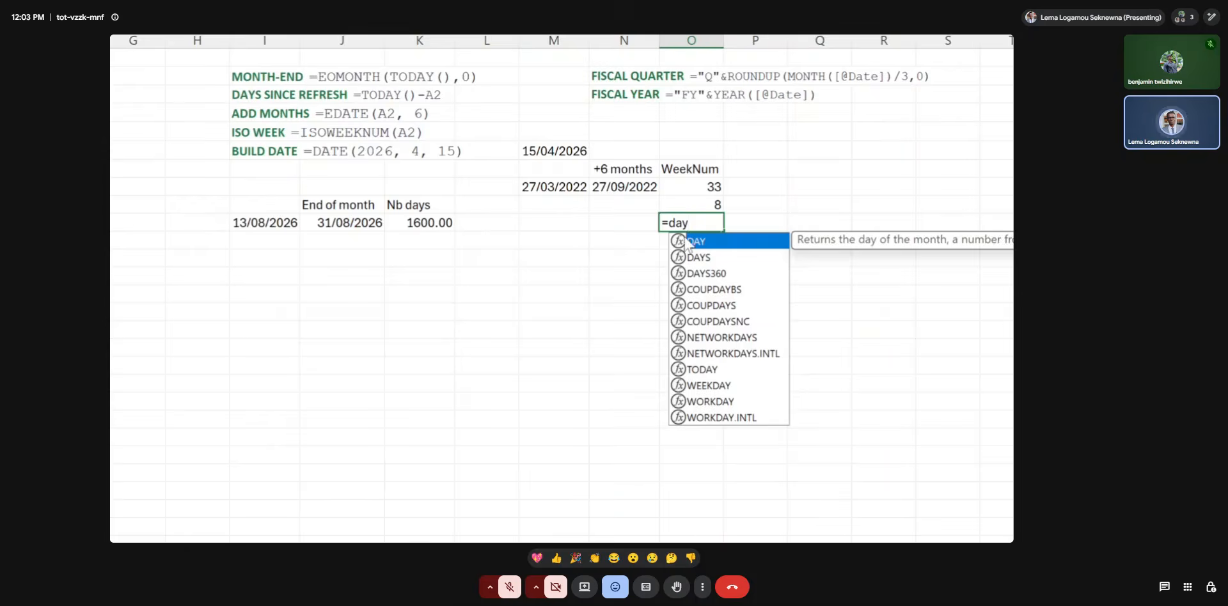
key(Tab)
click(275, 222)
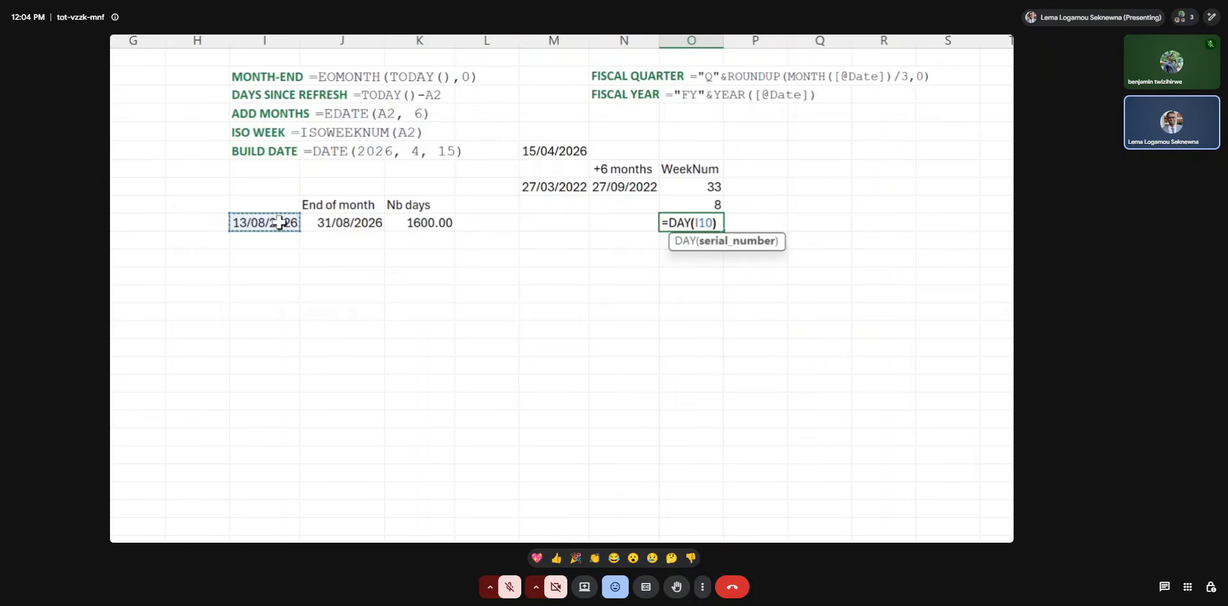
text())
key(Return)
Extract the year of the date in I10 with the formula =YEAR(I10) in cell O11.
text(=Year)
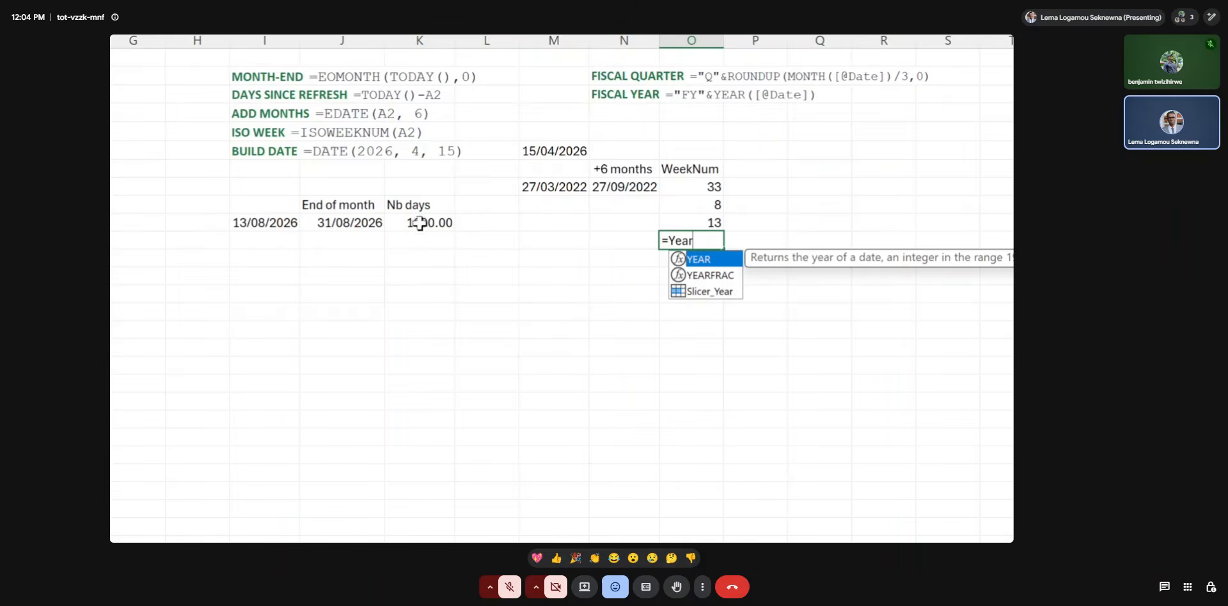
double_click(713, 262)
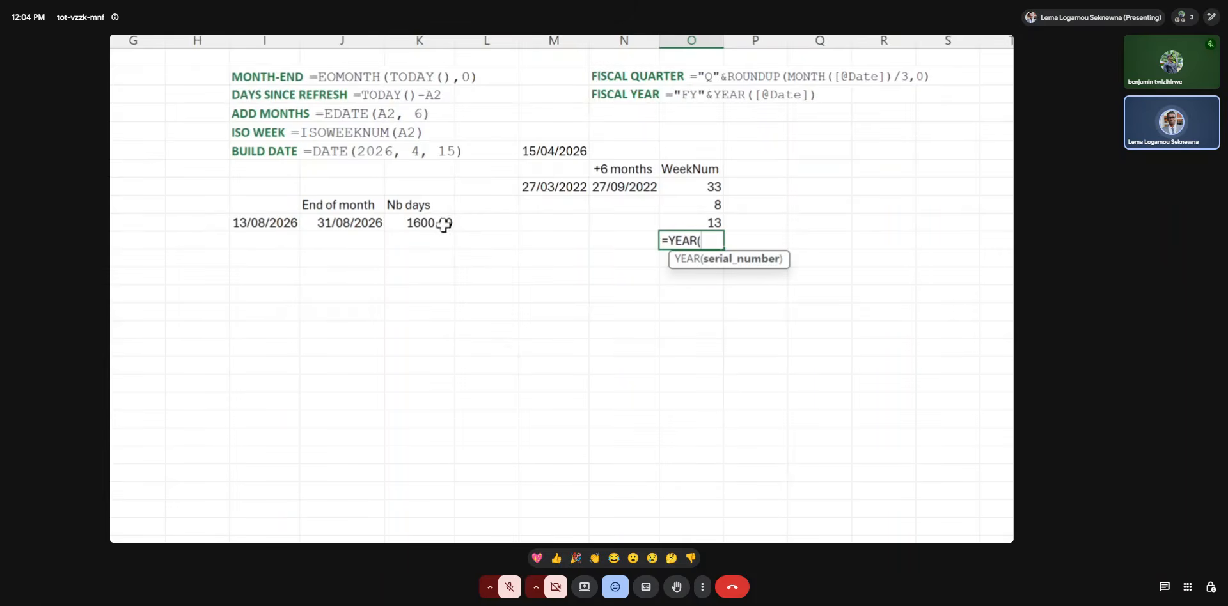
click(290, 224)
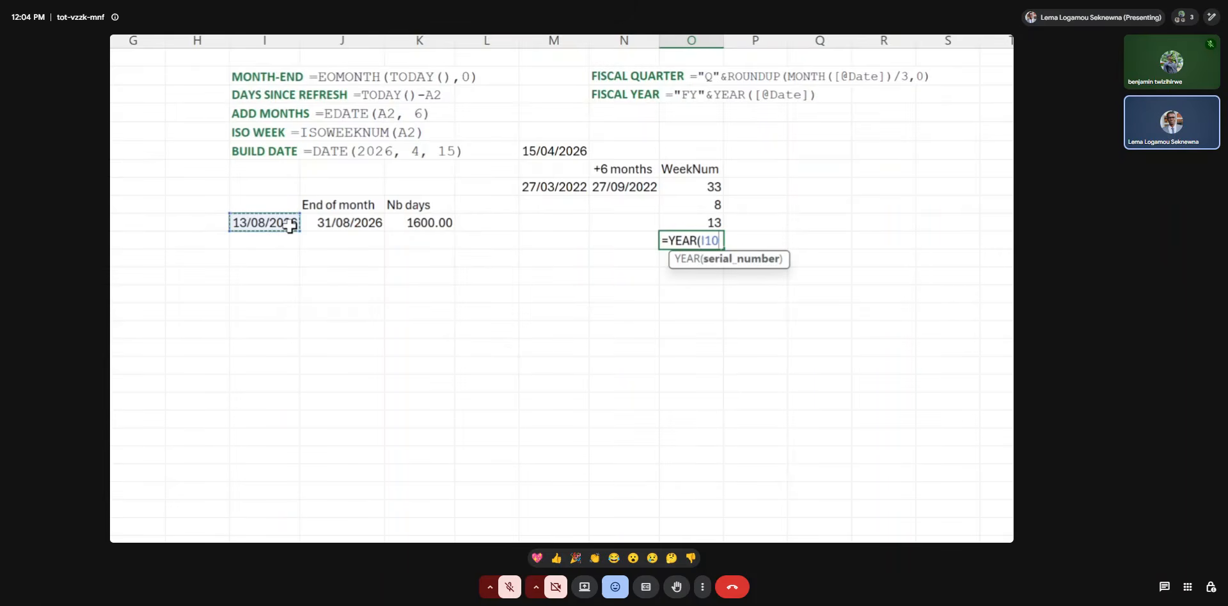
key(Return)
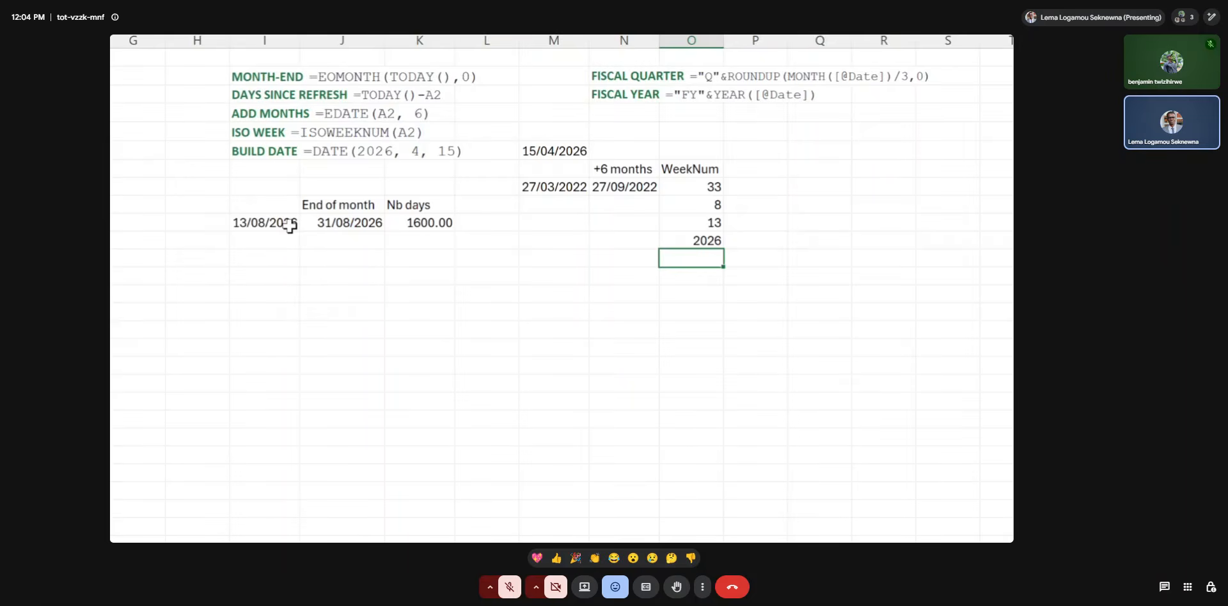
Get the weekday number of the date in I10 with the formula =WEEKDAY(I10) in cell O12.
text(=week)
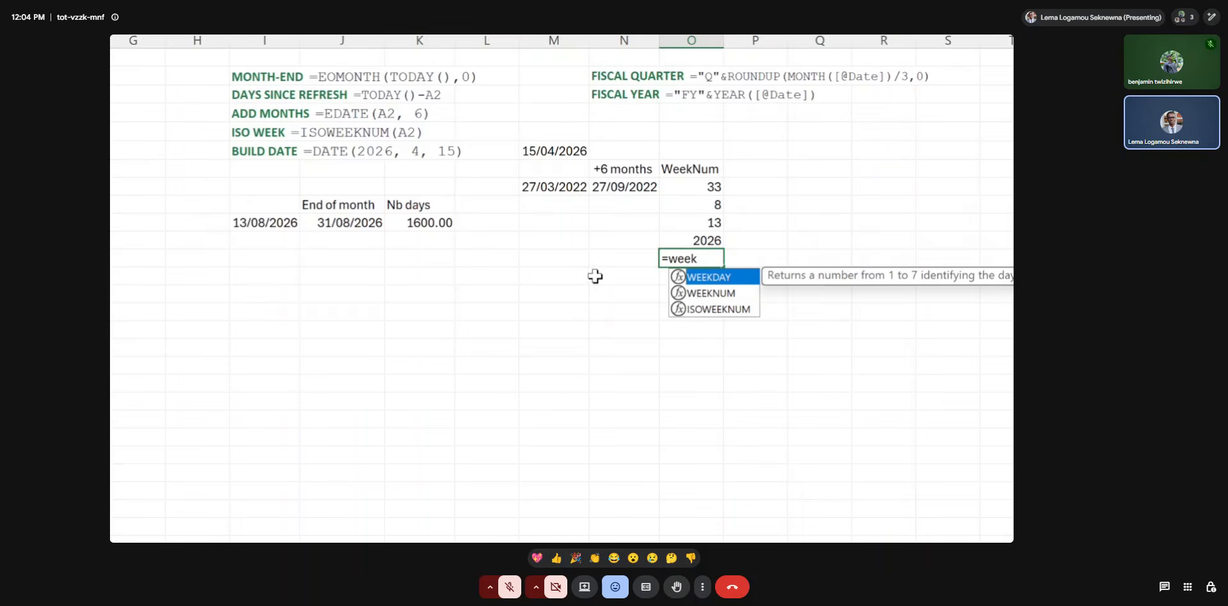
double_click(704, 276)
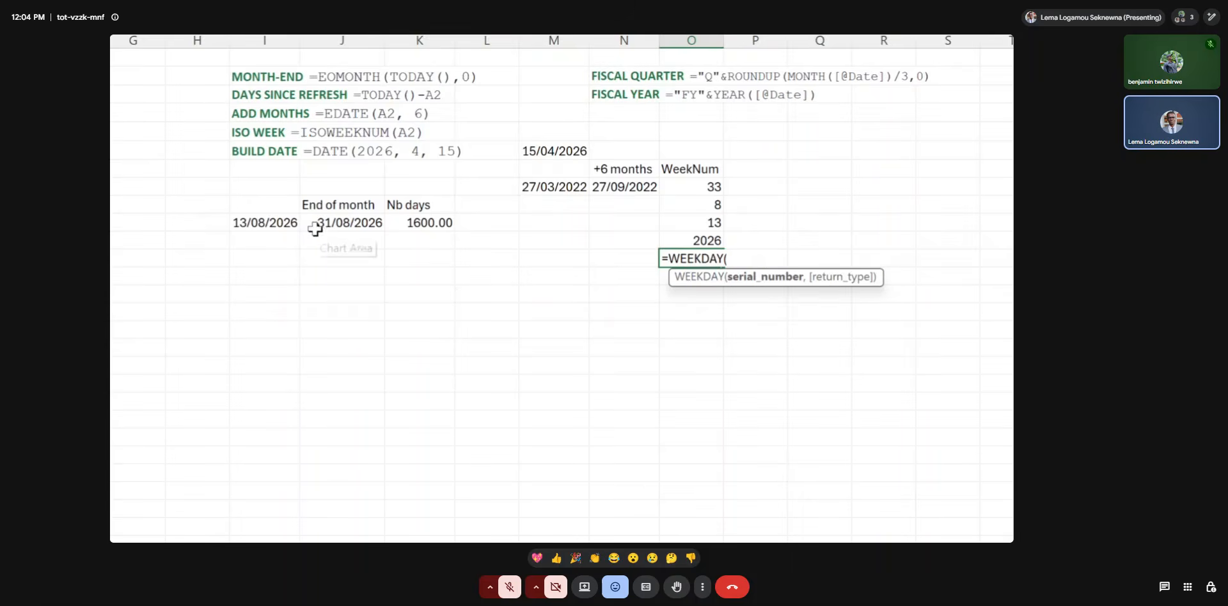
click(281, 225)
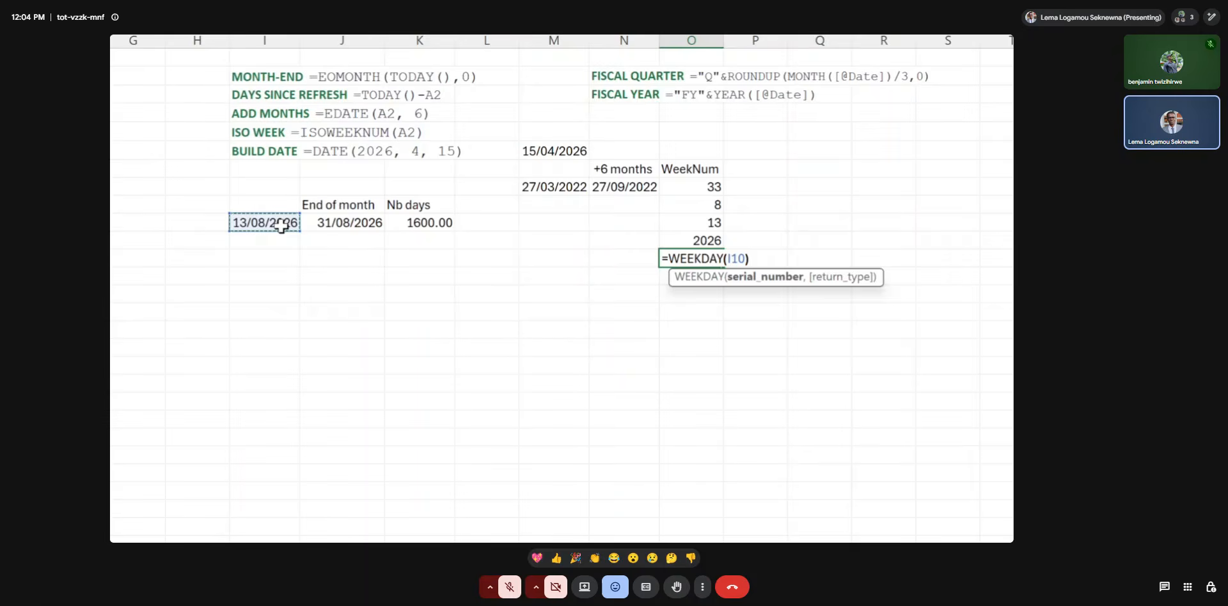
text())
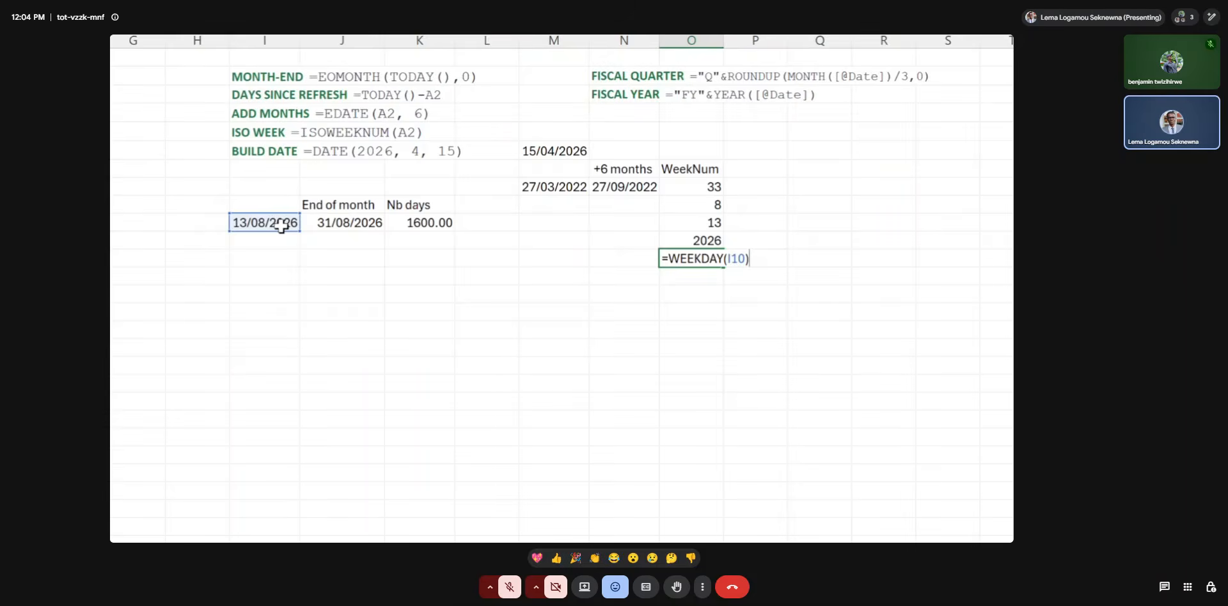
key(Return)
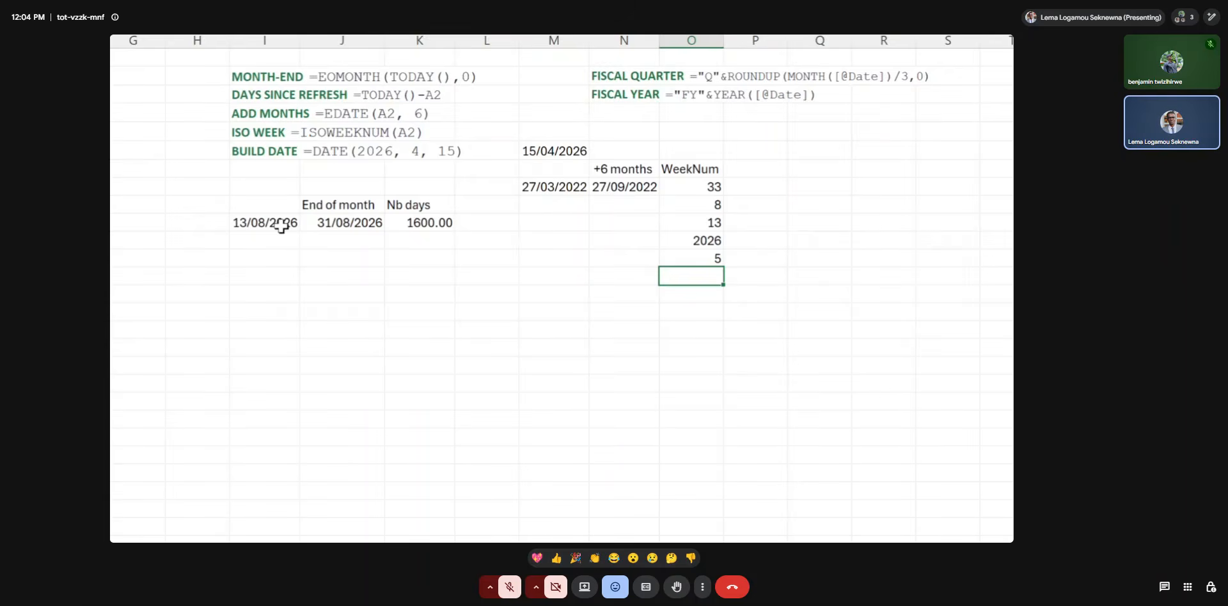
Add return type 2, numbers 1 (Monday) through 7 (Sunday), to the WEEKDAY formula in O12.
double_click(671, 259)
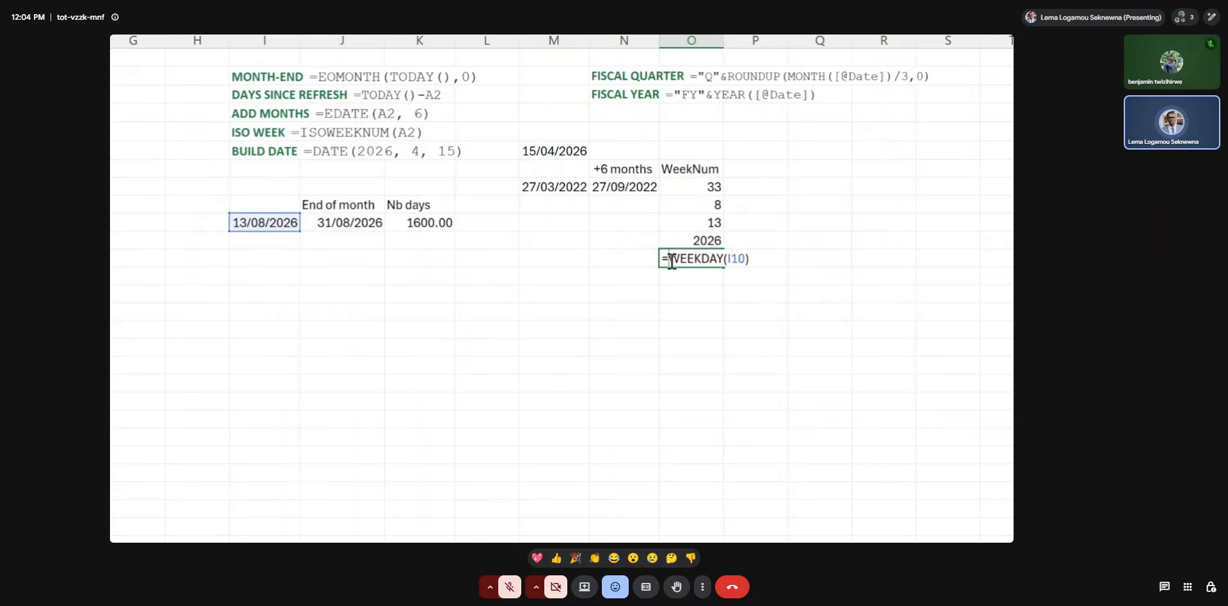
click(743, 258)
text(,)
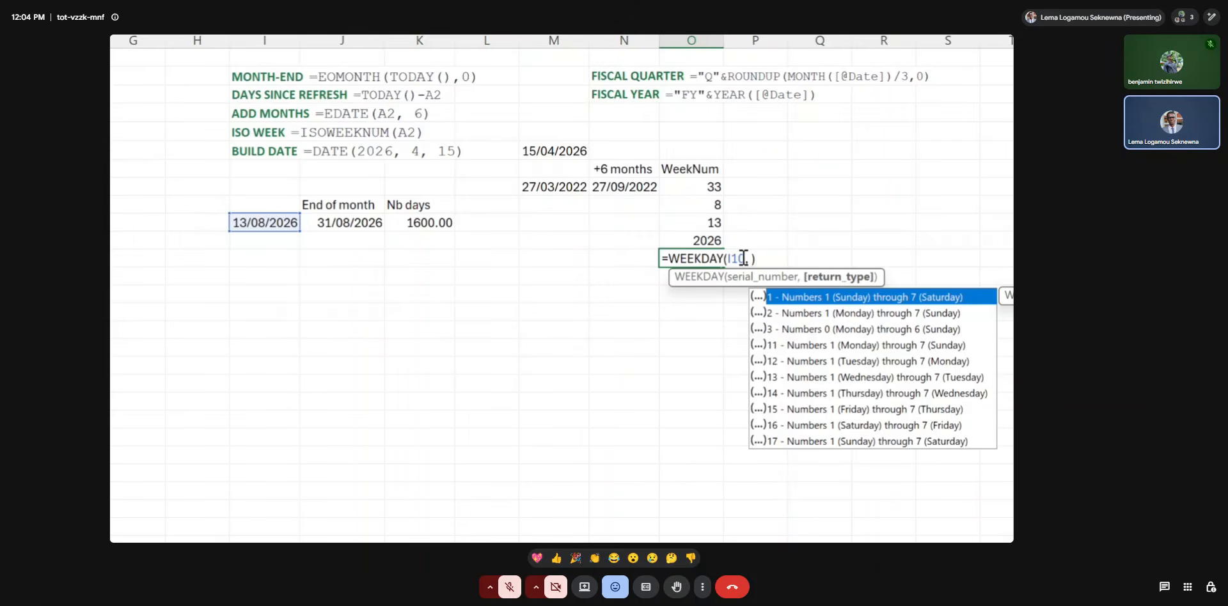
double_click(789, 309)
key(Return)
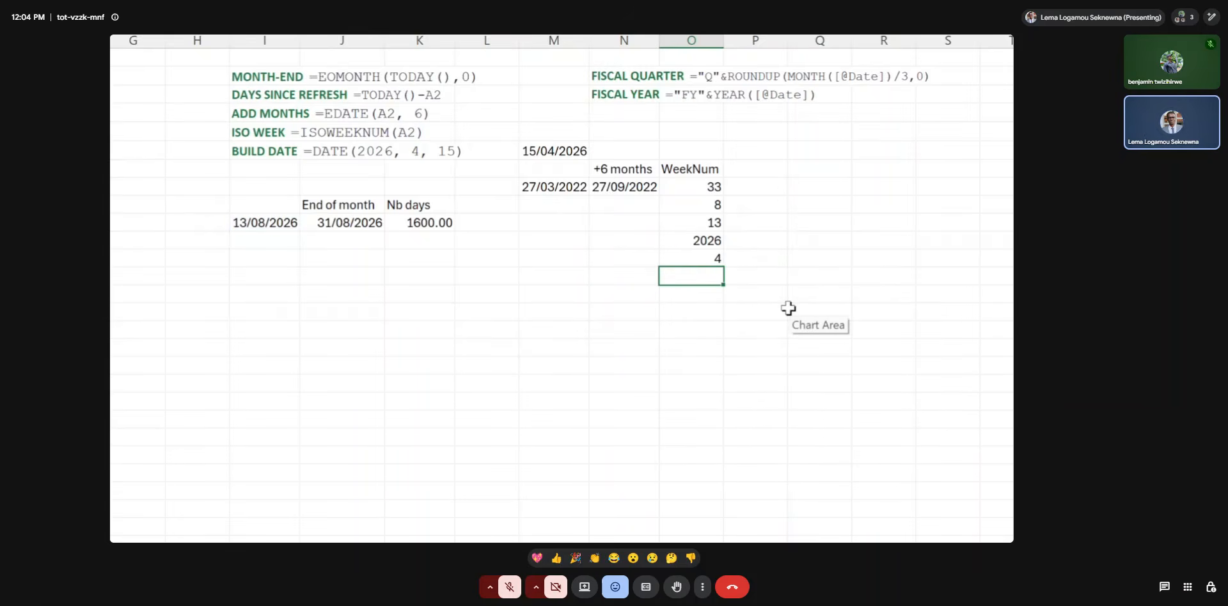
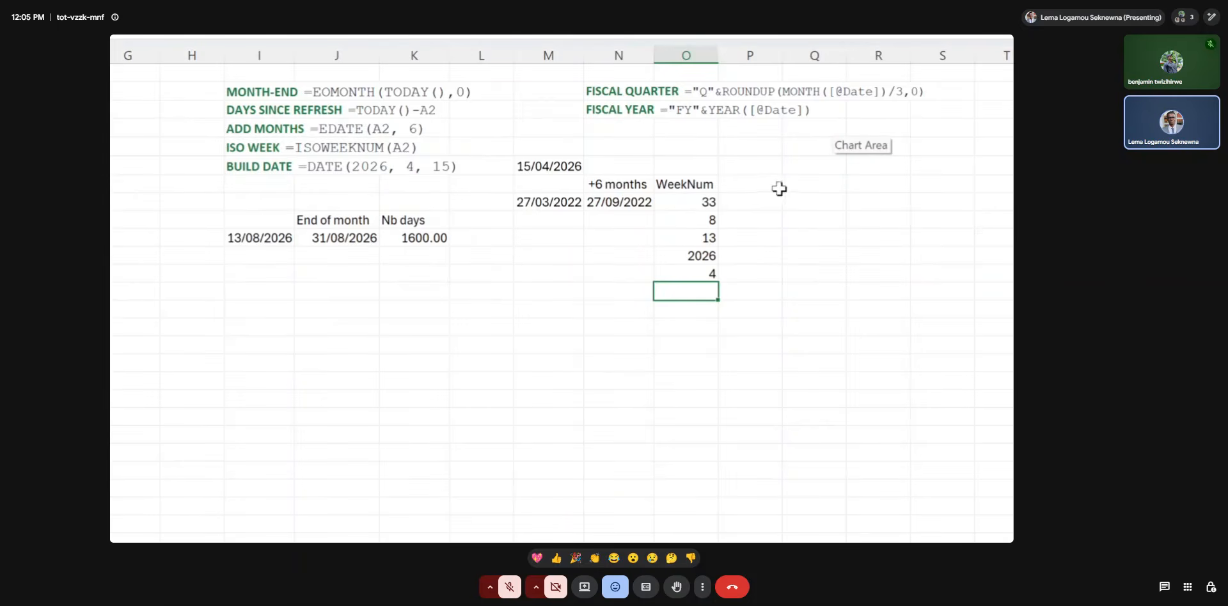
Enter the label "Quarter" in cell H11, below and beside the 13/08/2026 date.
click(242, 256)
click(201, 259)
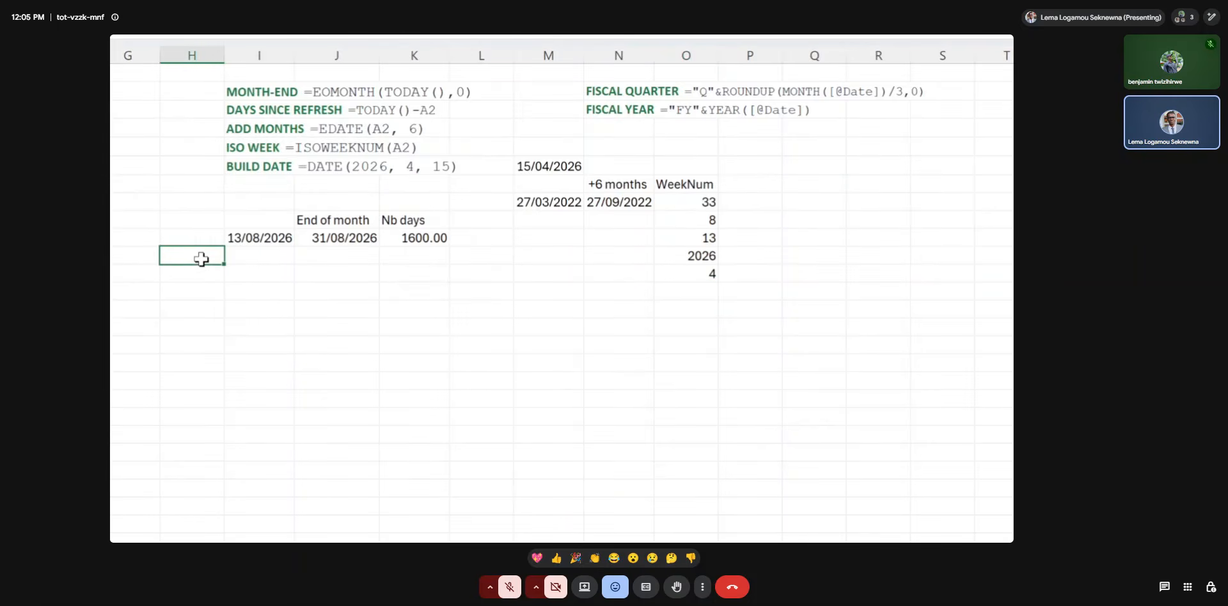
text(Quarter)
key(Tab)
Compute the fiscal quarter of the date in I10 in cell I11 with ="Q" & ROUNDUP(MONTH(I10)/3, 0).
text(=)
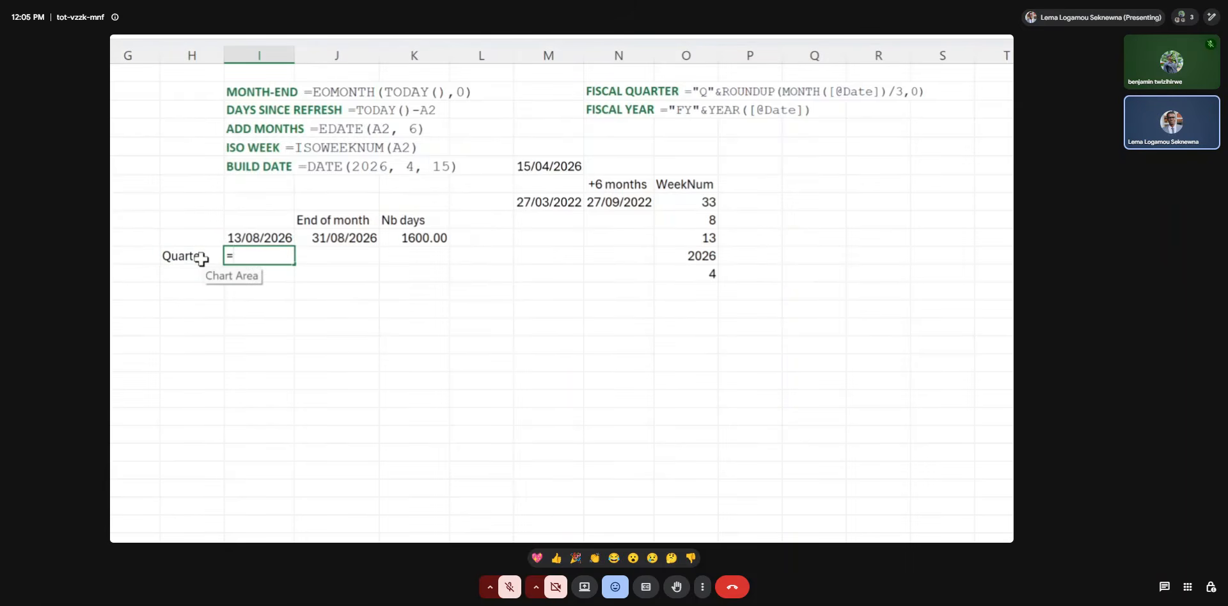
text("Q" & roun)
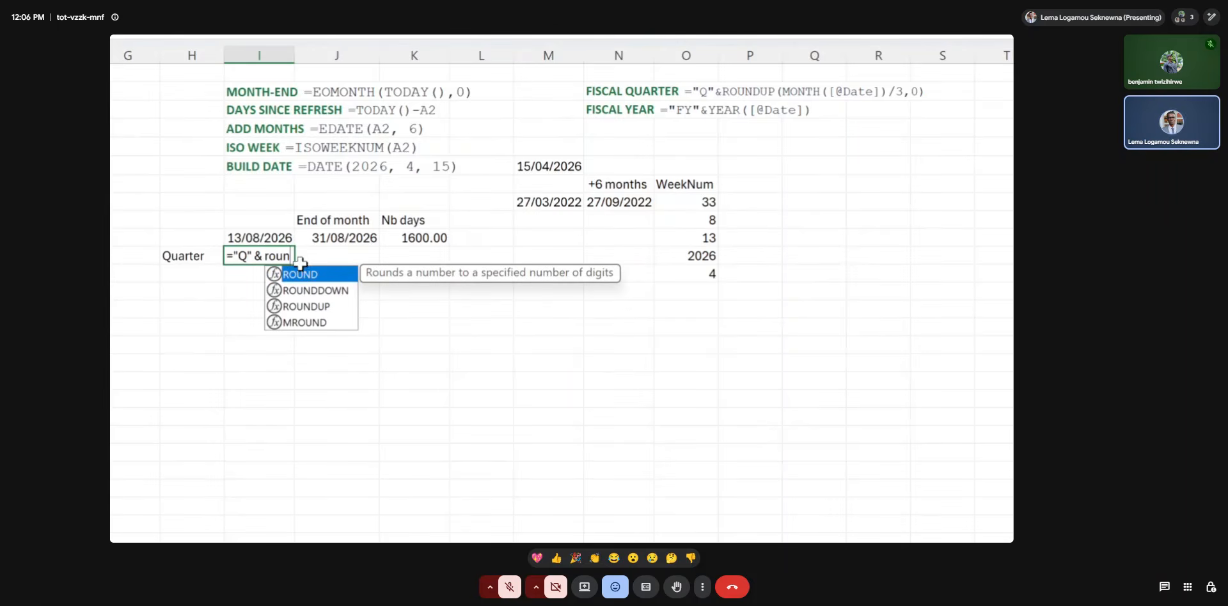
double_click(300, 305)
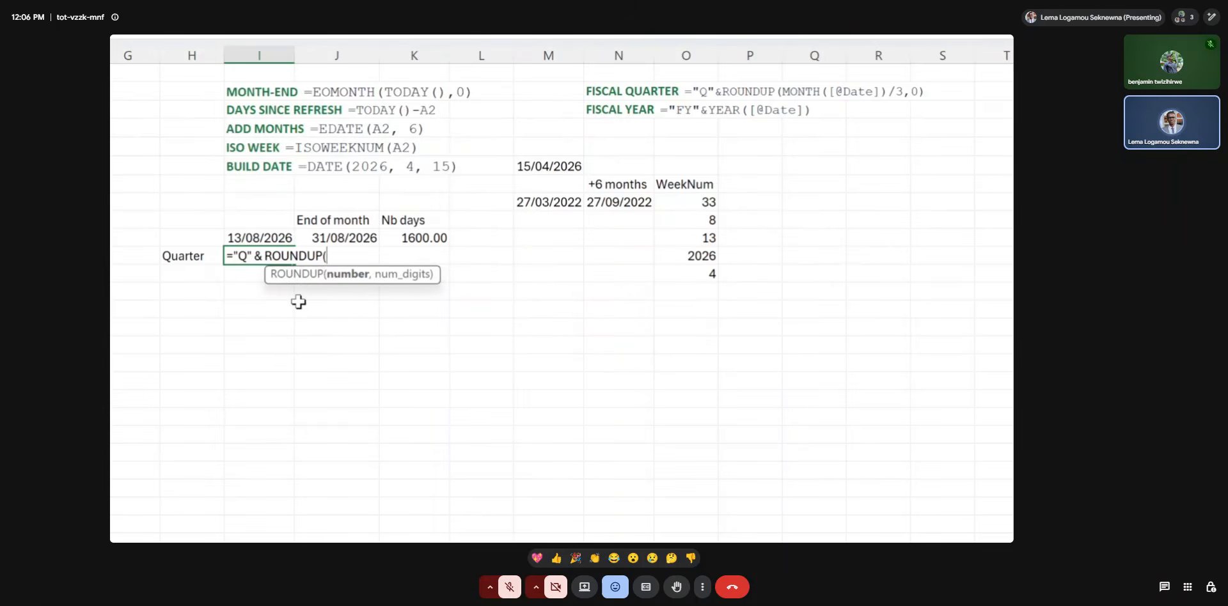
text(monh)
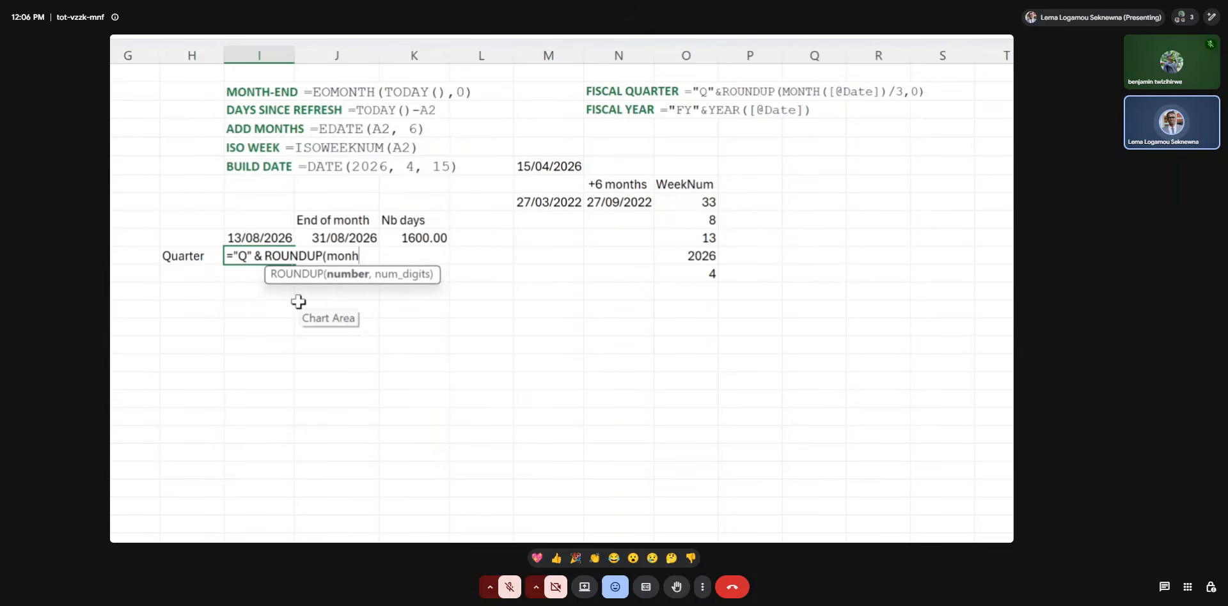
key(BackSpace)
text(th)
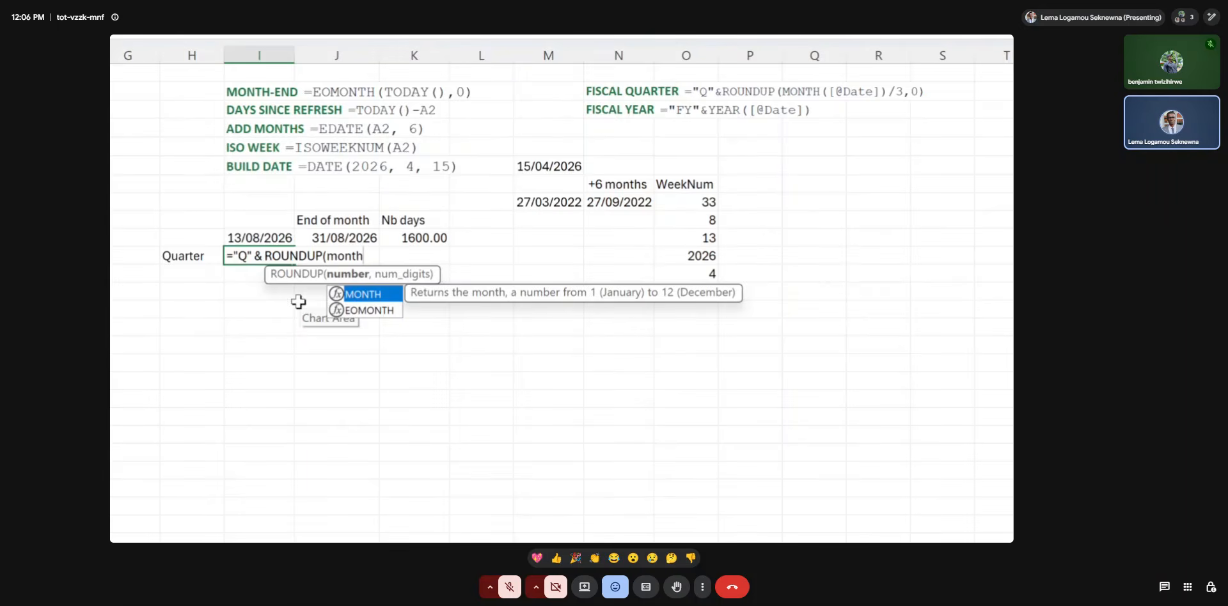
double_click(353, 294)
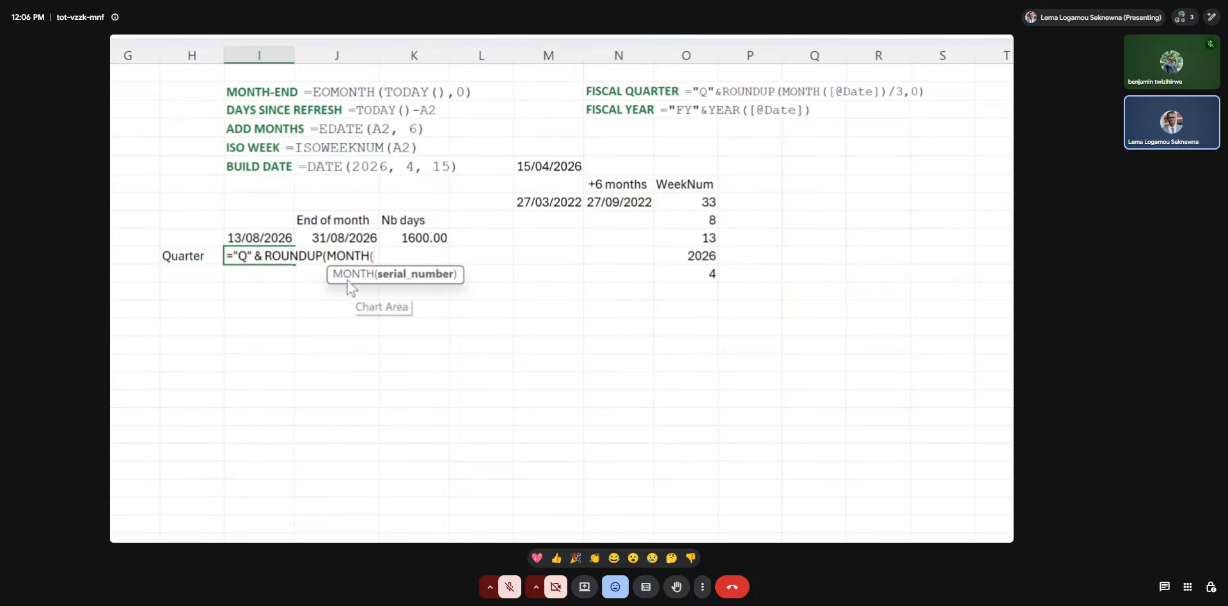
click(277, 240)
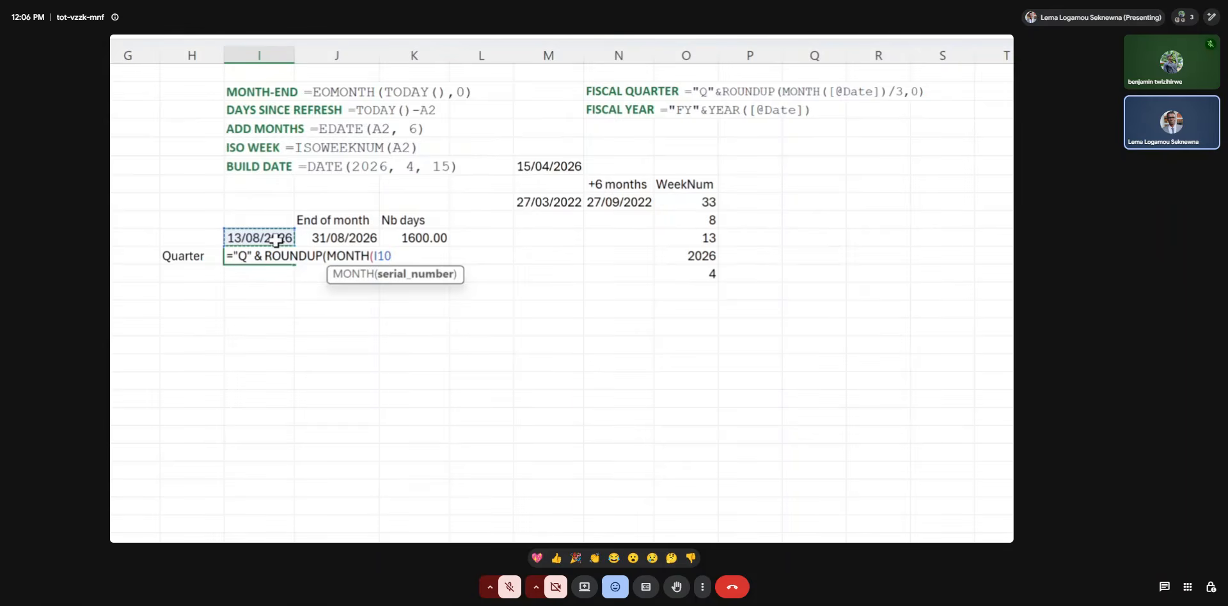
text()/3,)
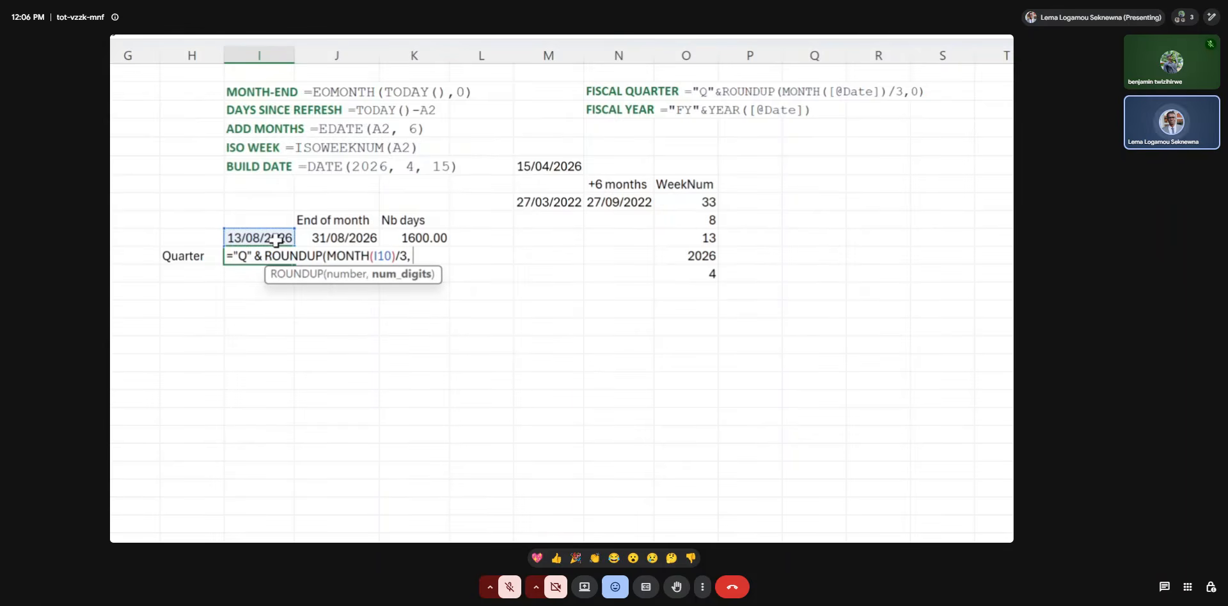
text(0))
key(Return)
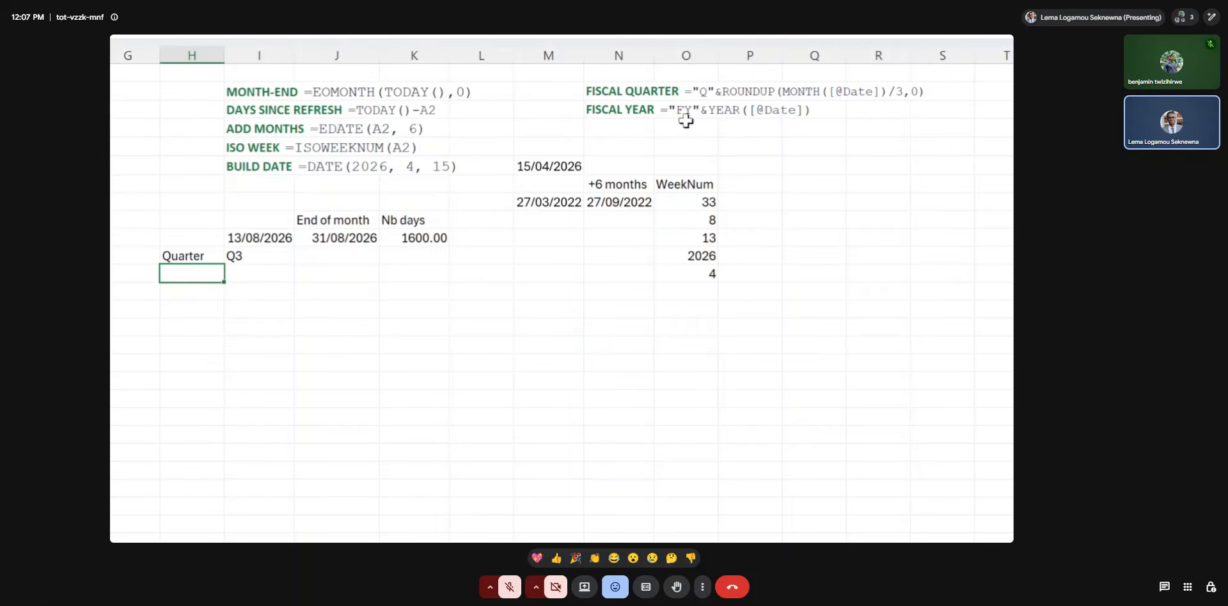
Label cell H12 "FY" and compute the fiscal year of the date in I10 beside it with ="FY" & YEAR(I10).
text(FY)
key(Tab)
text(="FY)
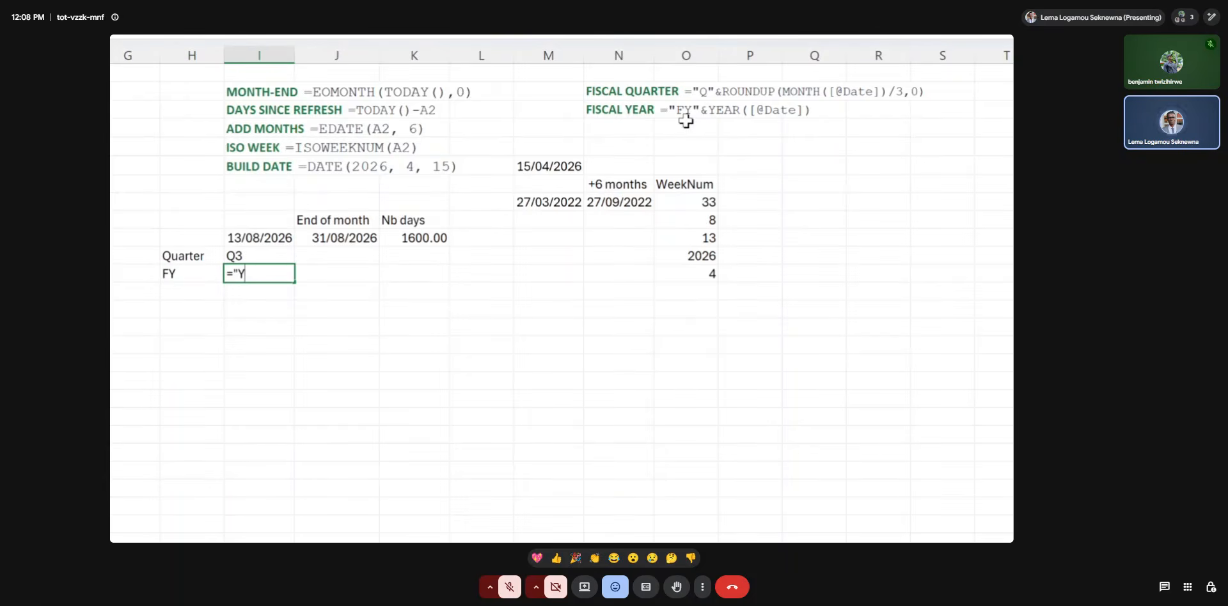
text(" & year)
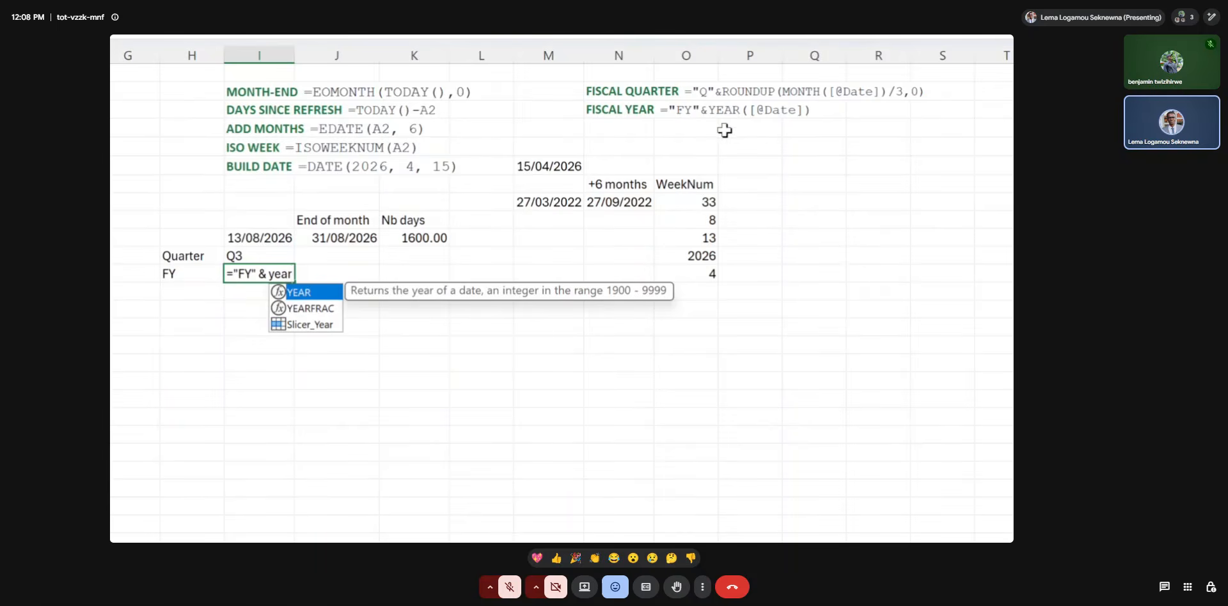
double_click(331, 295)
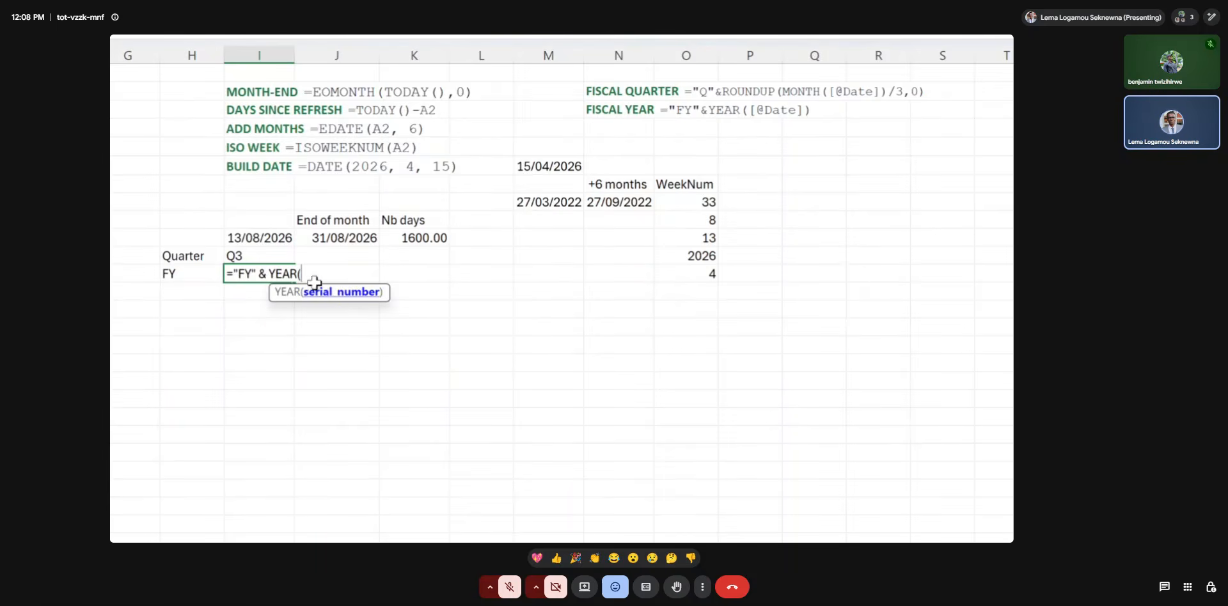
click(270, 241)
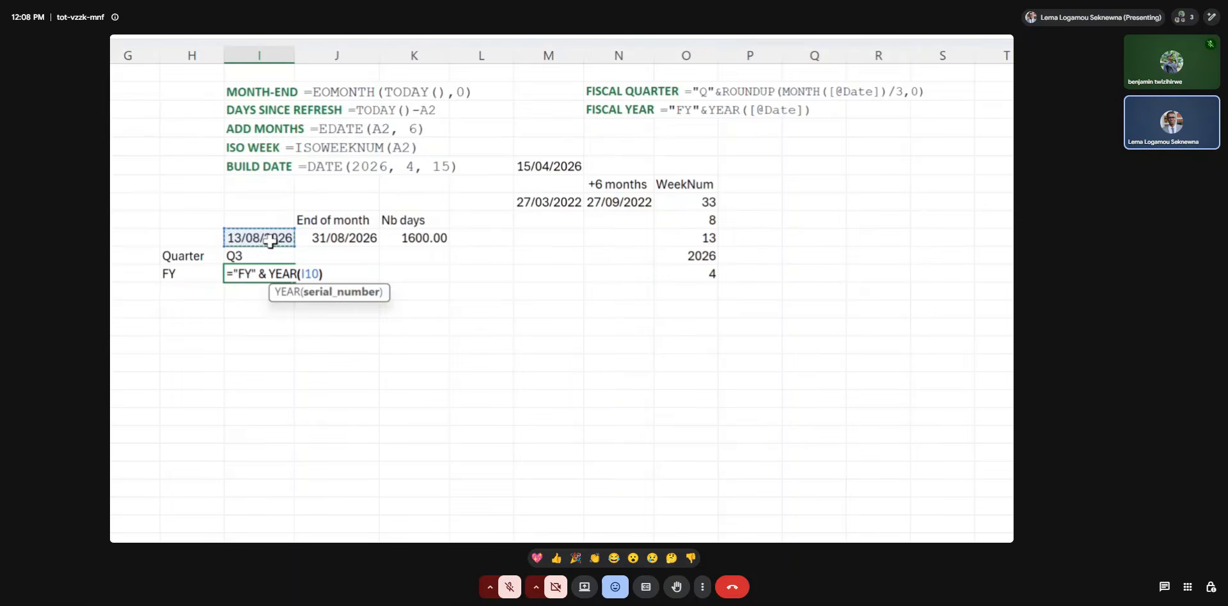
key(Return)
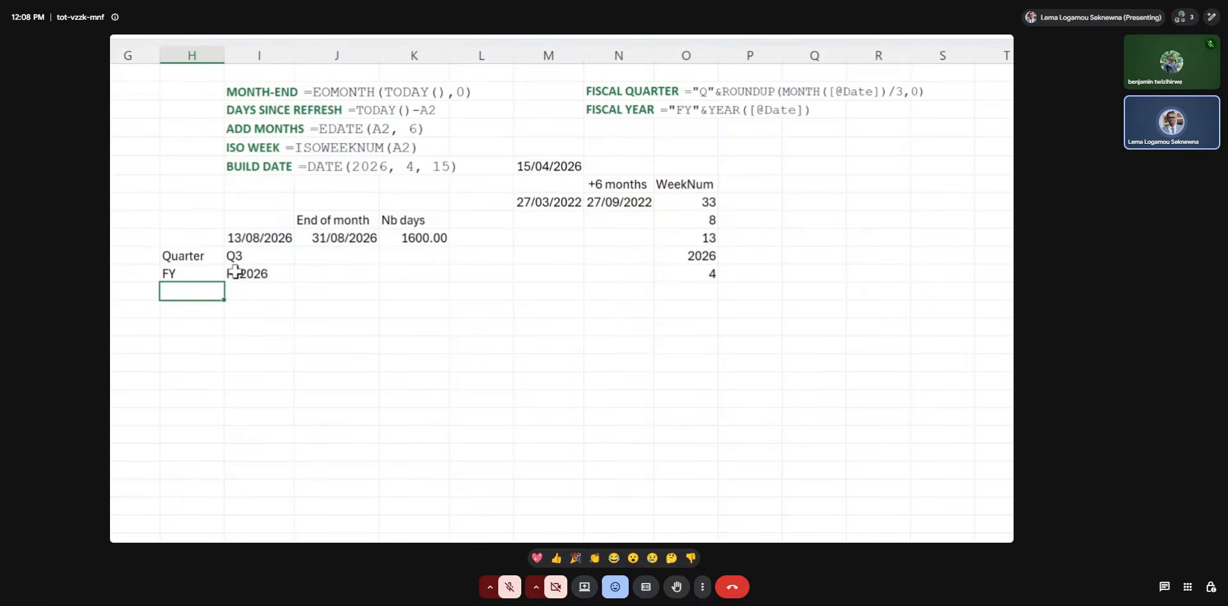
Switch to the Advanced-Excel-Data presentation in PowerPoint and advance past the LET & LAMBDA slide to Data Validation & Named Ranges.
drag(236, 256, 240, 272)
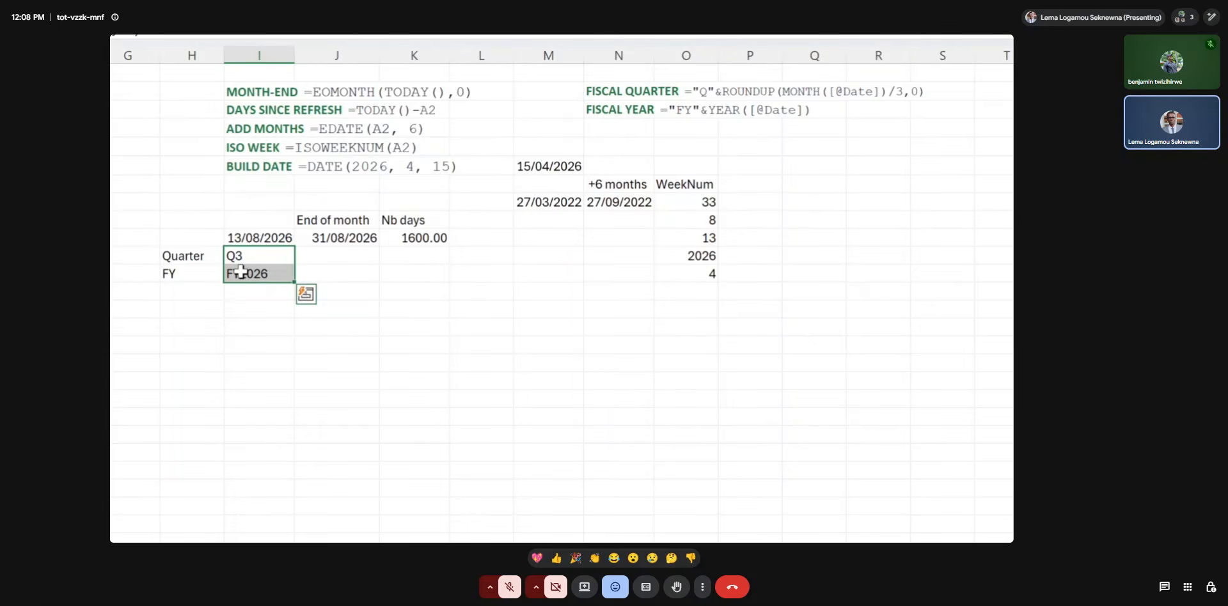
key(super+Escape)
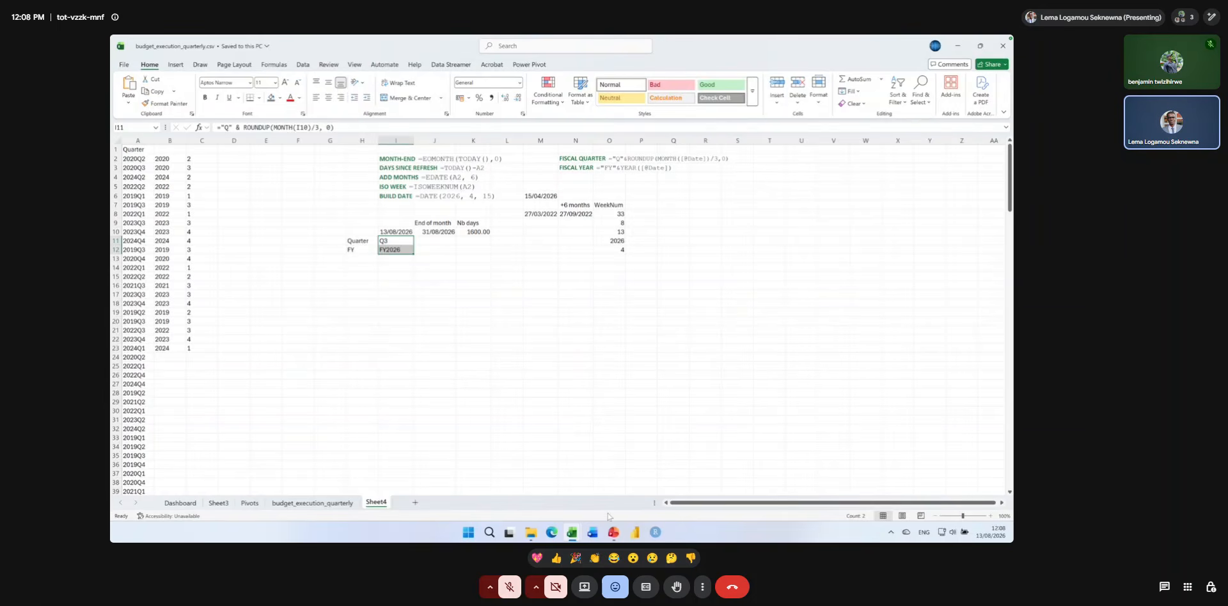
mouse_move(613, 532)
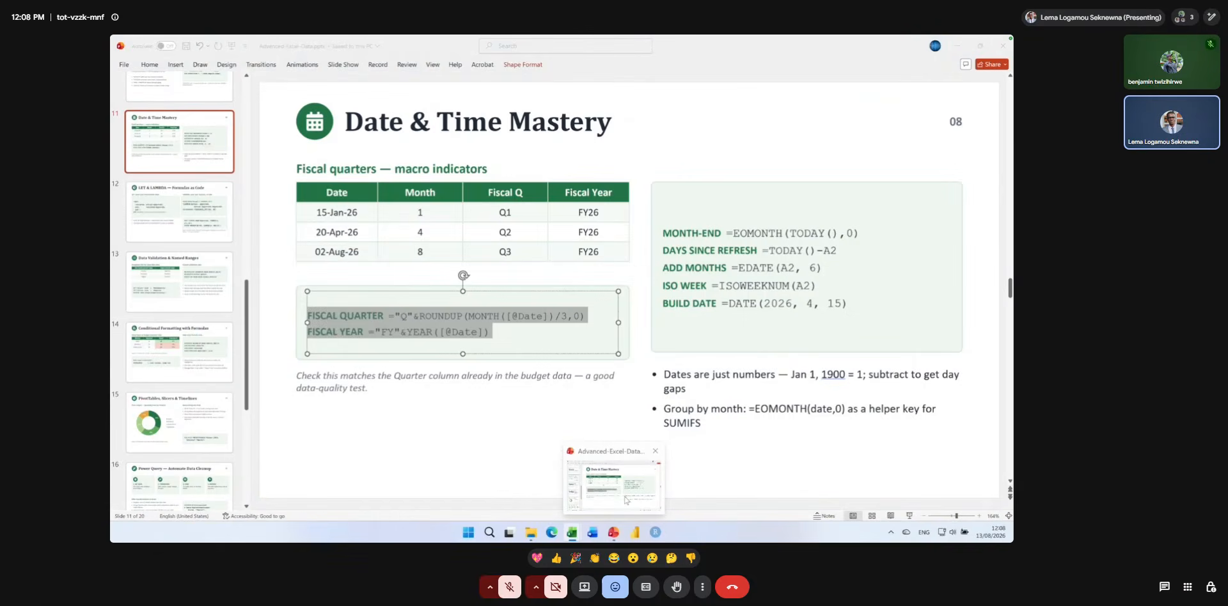
click(613, 532)
click(630, 346)
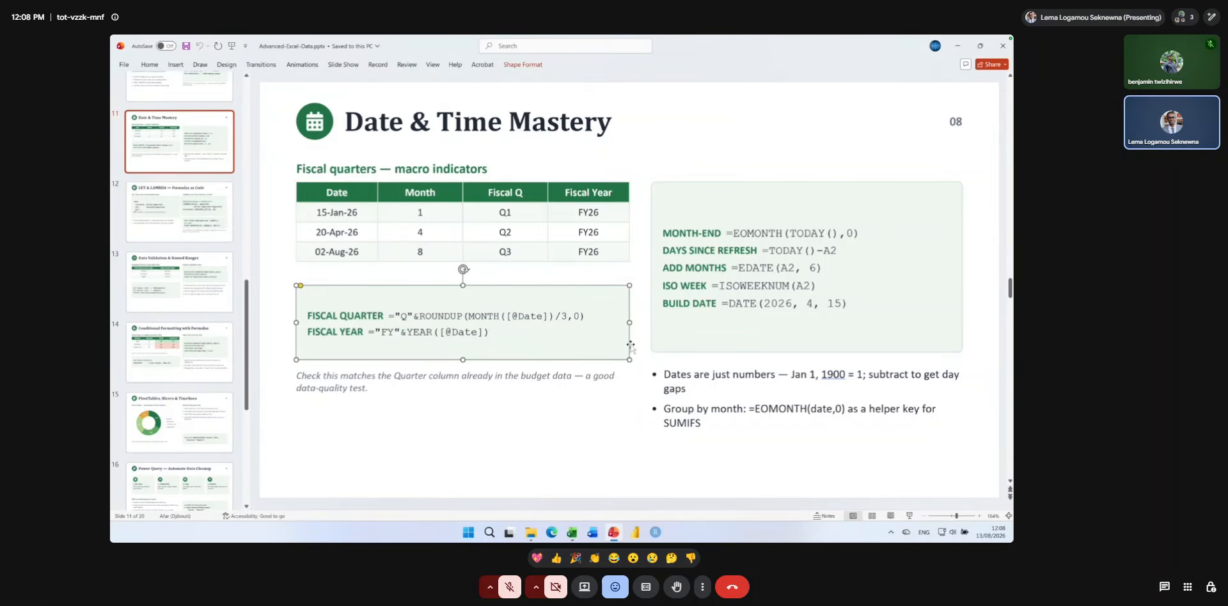
click(637, 347)
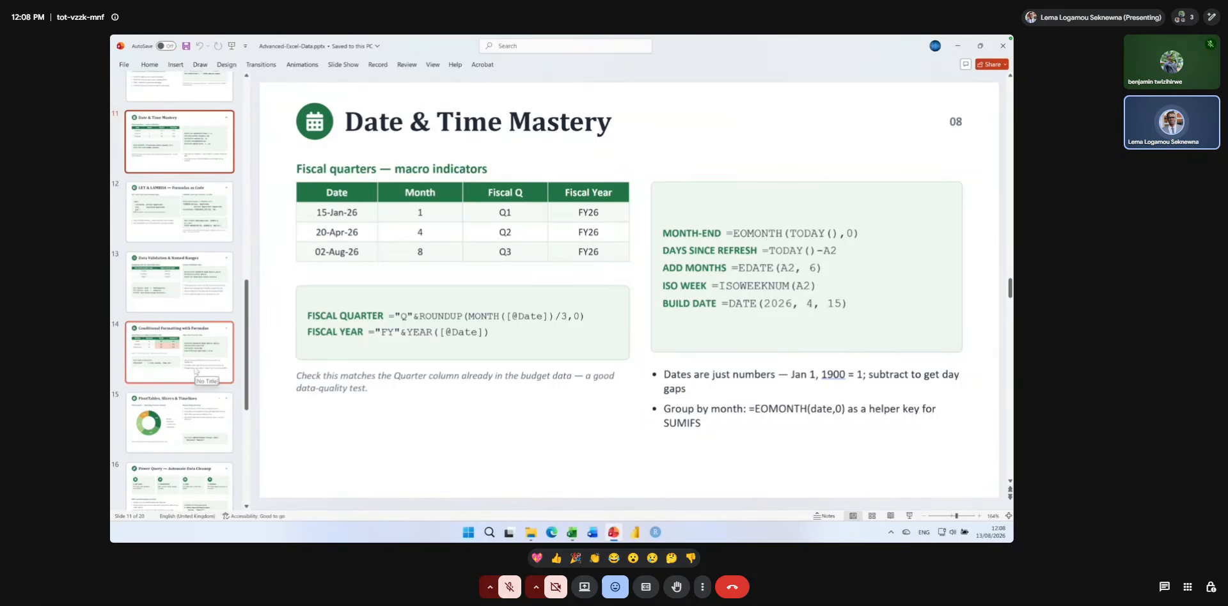
key(Page_Down)
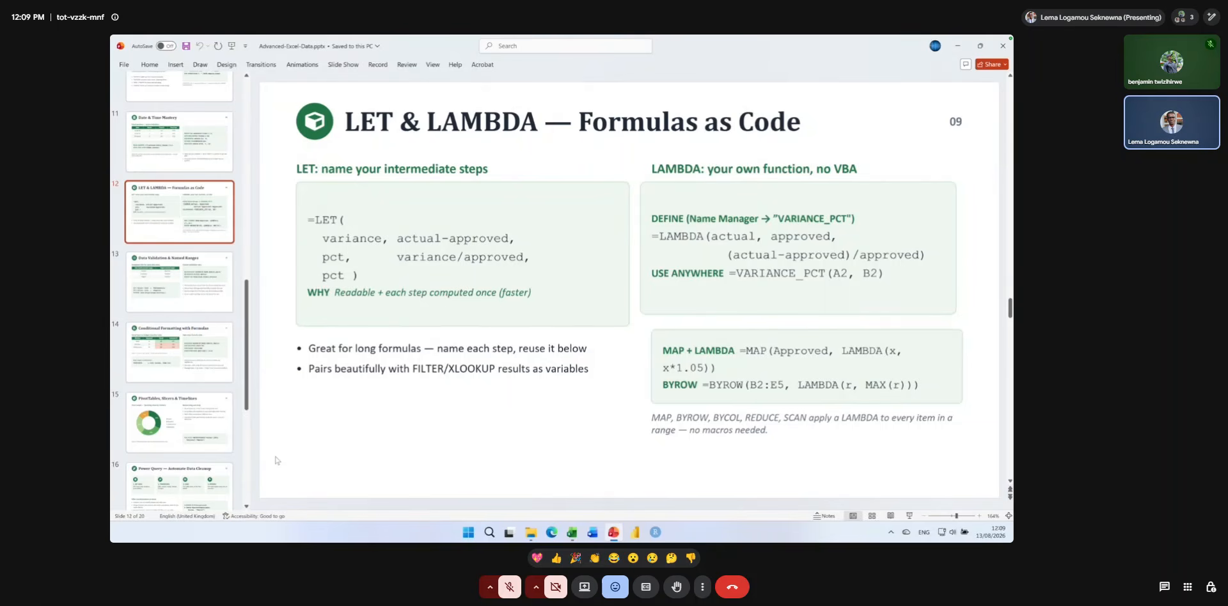
key(Page_Down)
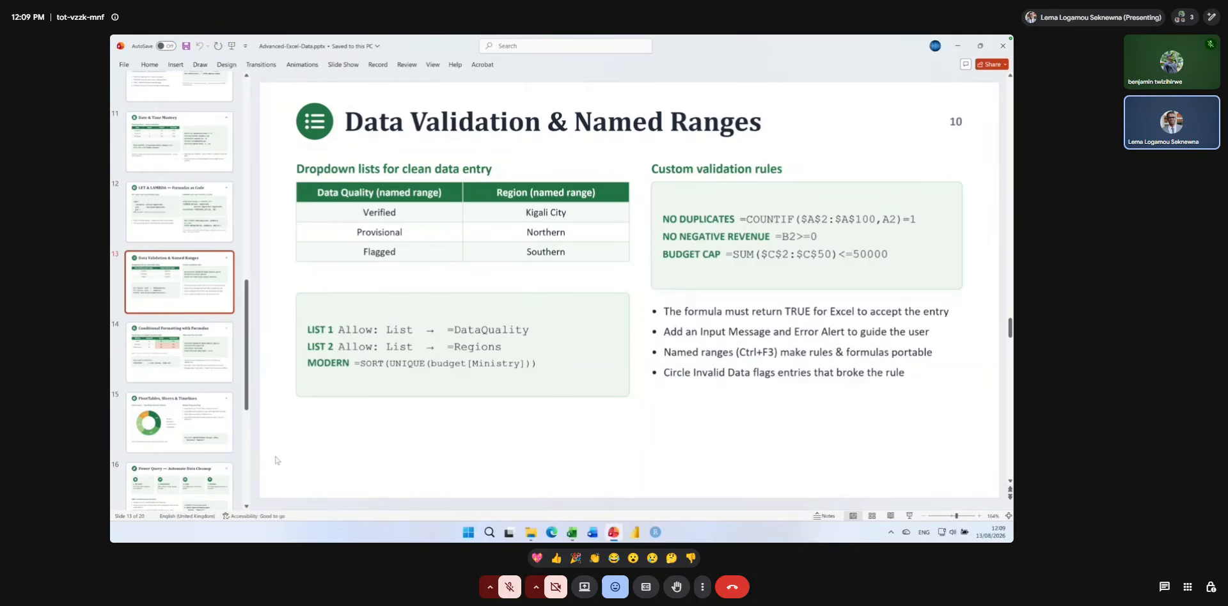
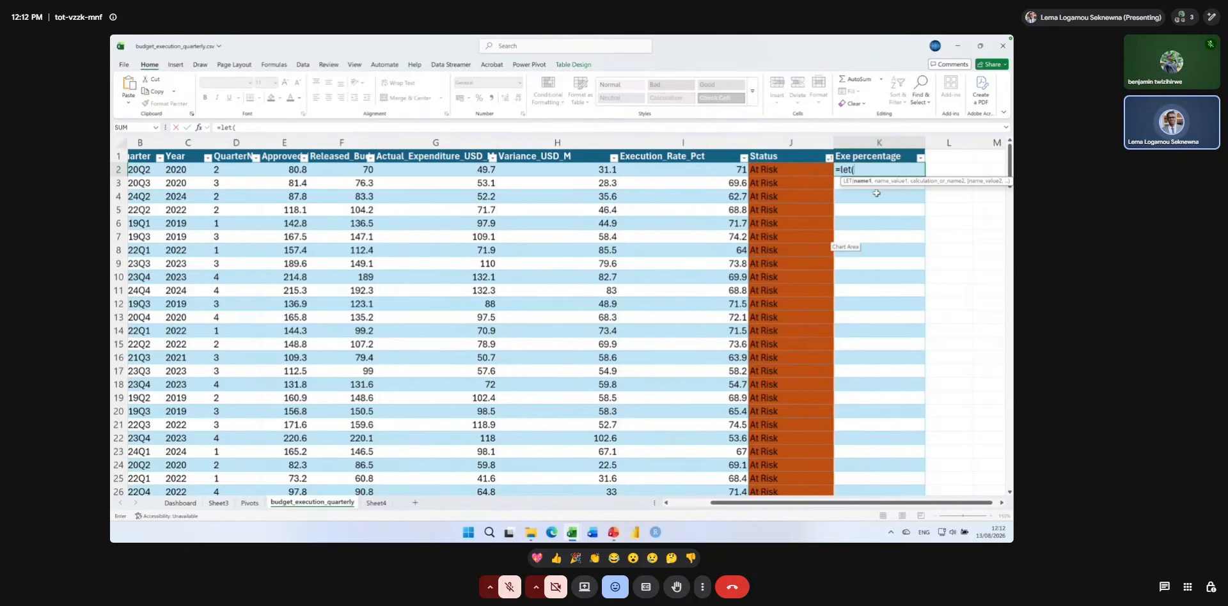
In K2's LET formula, define variance as Actual_Expenditure_USD_M minus Approved_Budget_USD_M of the same row.
text(varian)
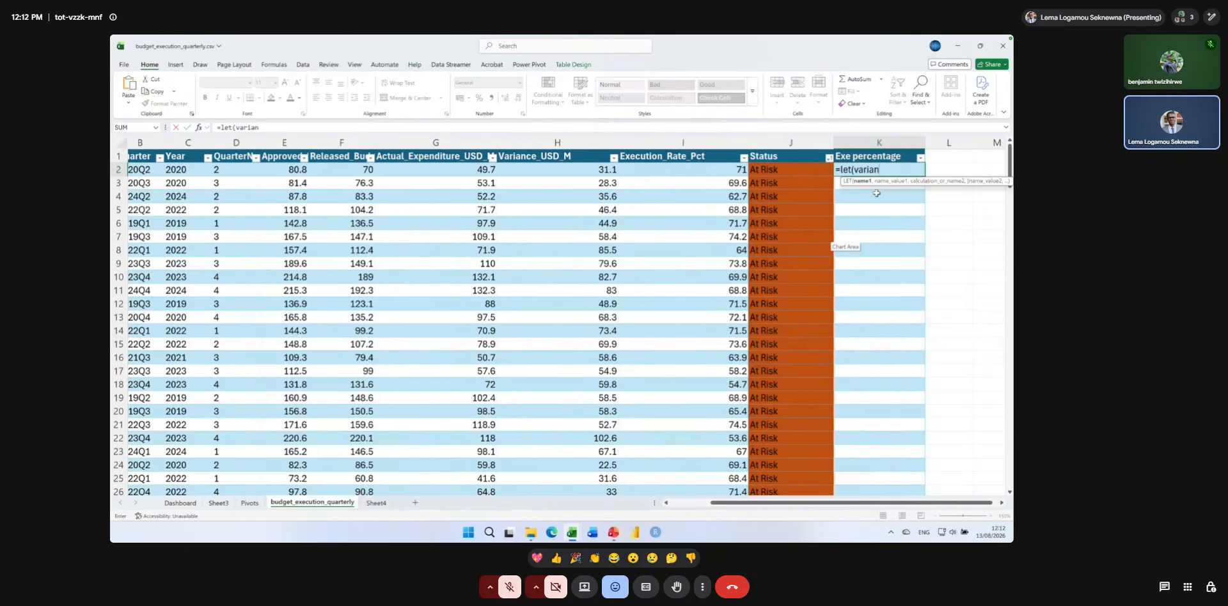
text(ece,)
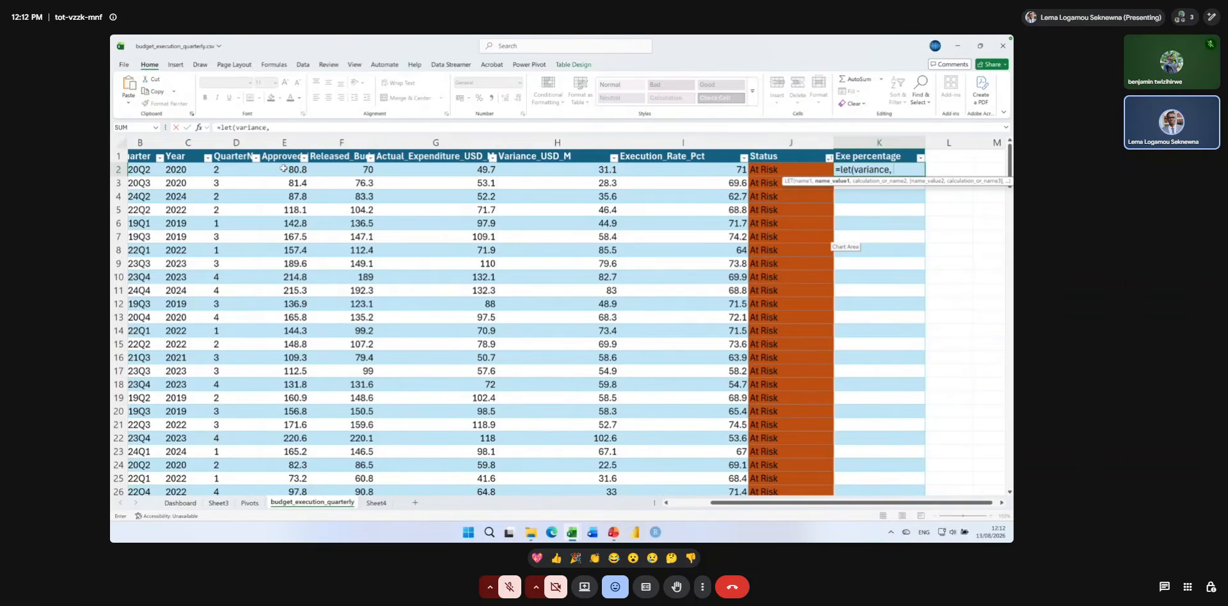
click(404, 171)
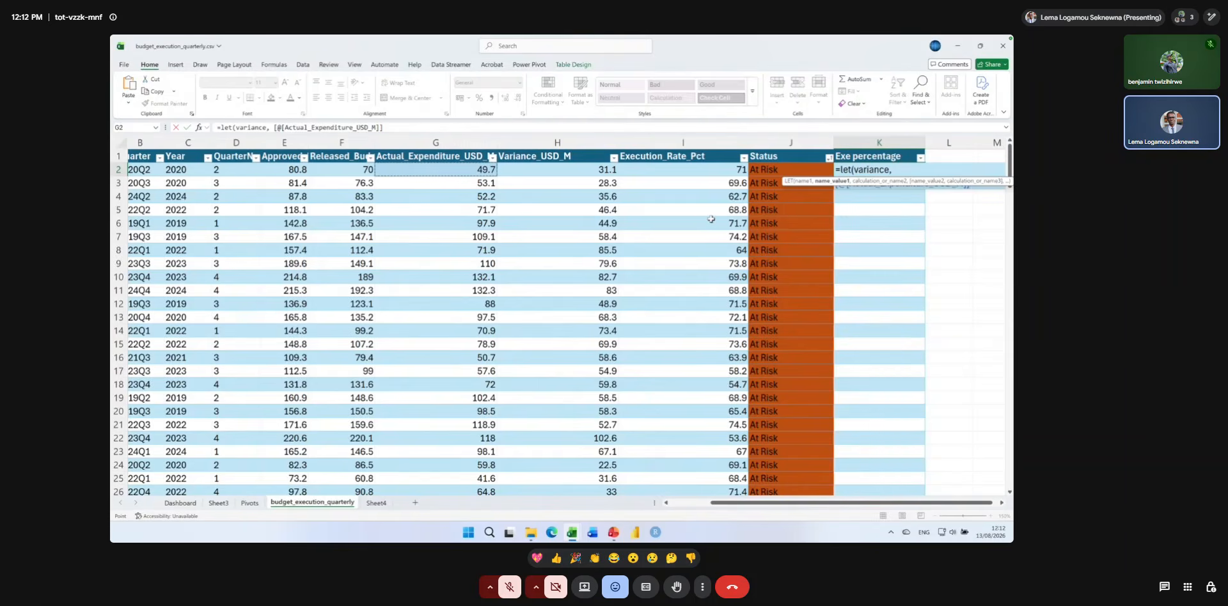
text(-)
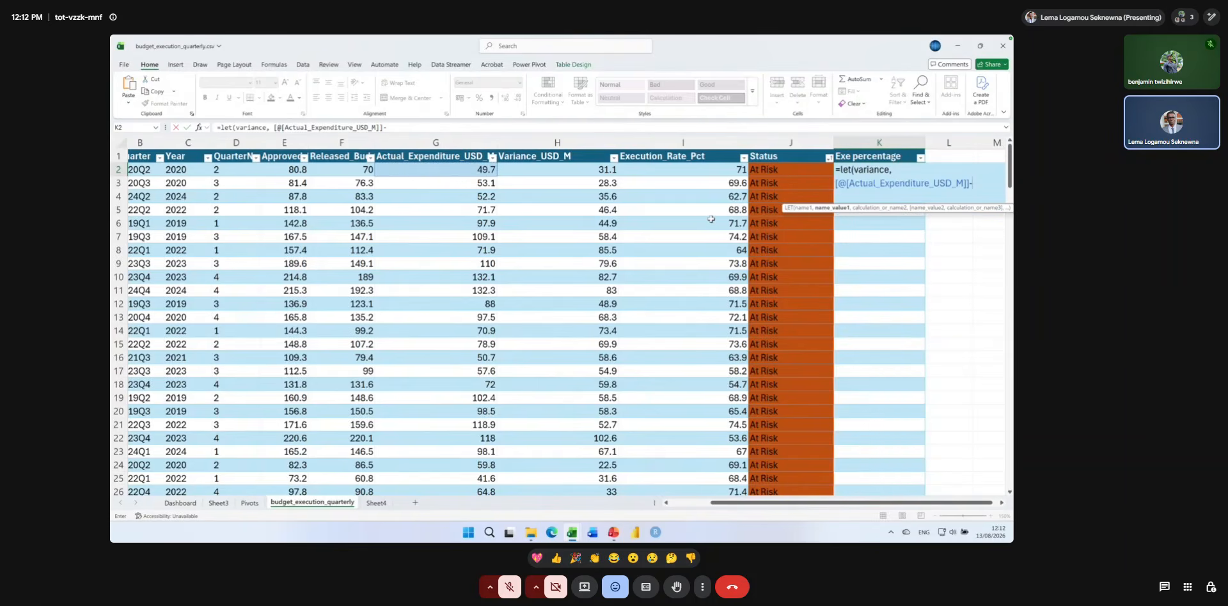
click(291, 167)
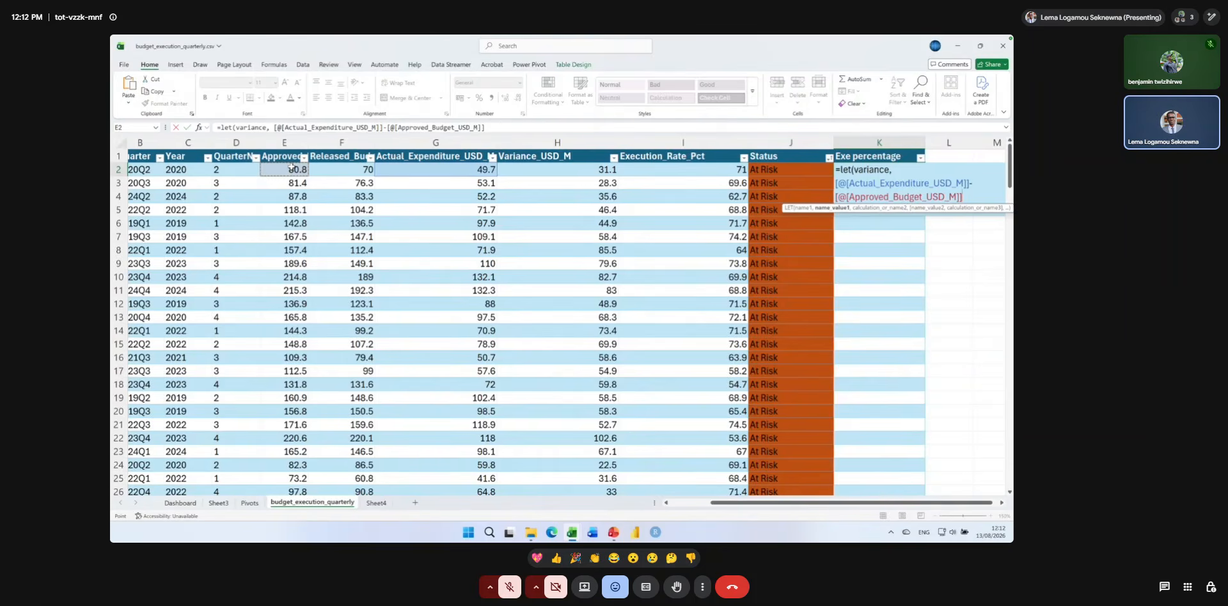
text(,)
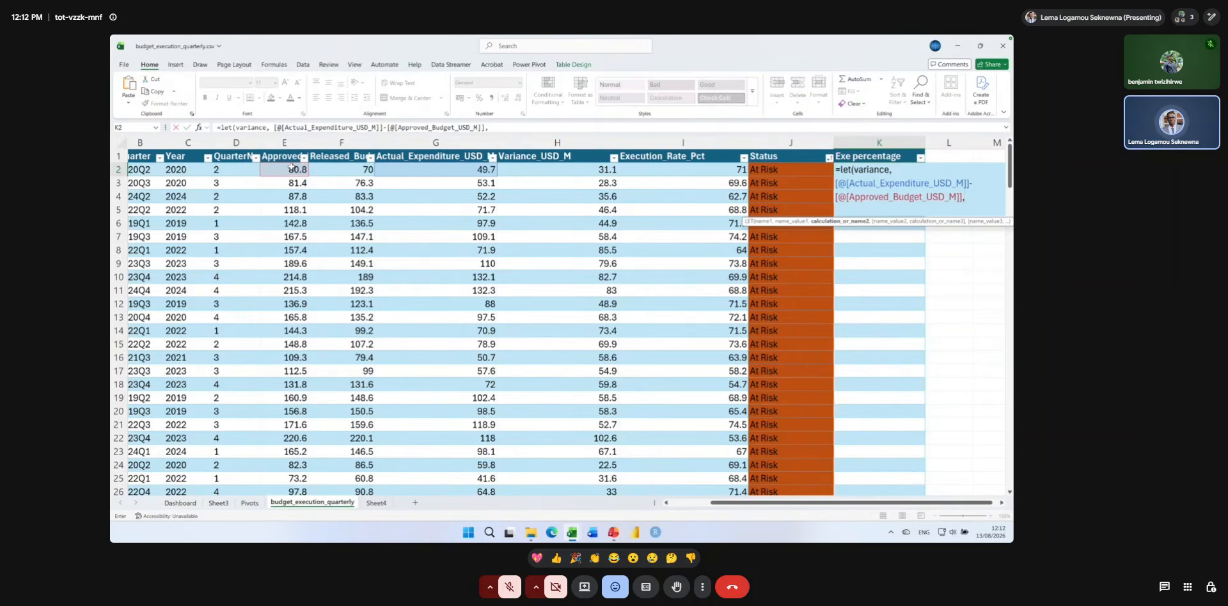
text( pct)
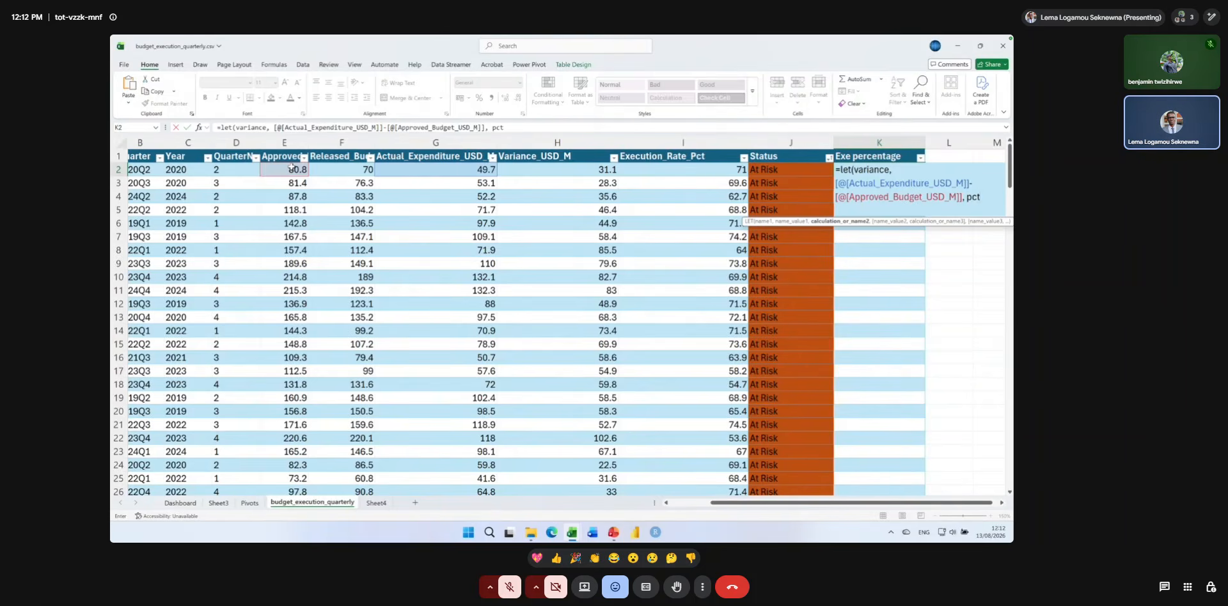
text(,)
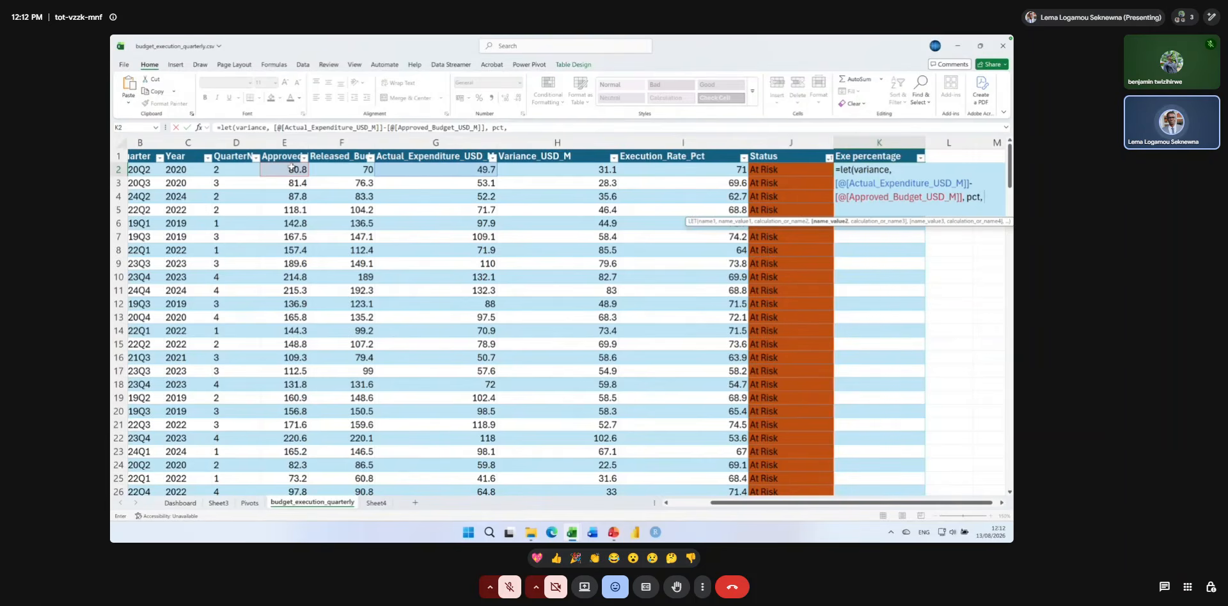
text( varia)
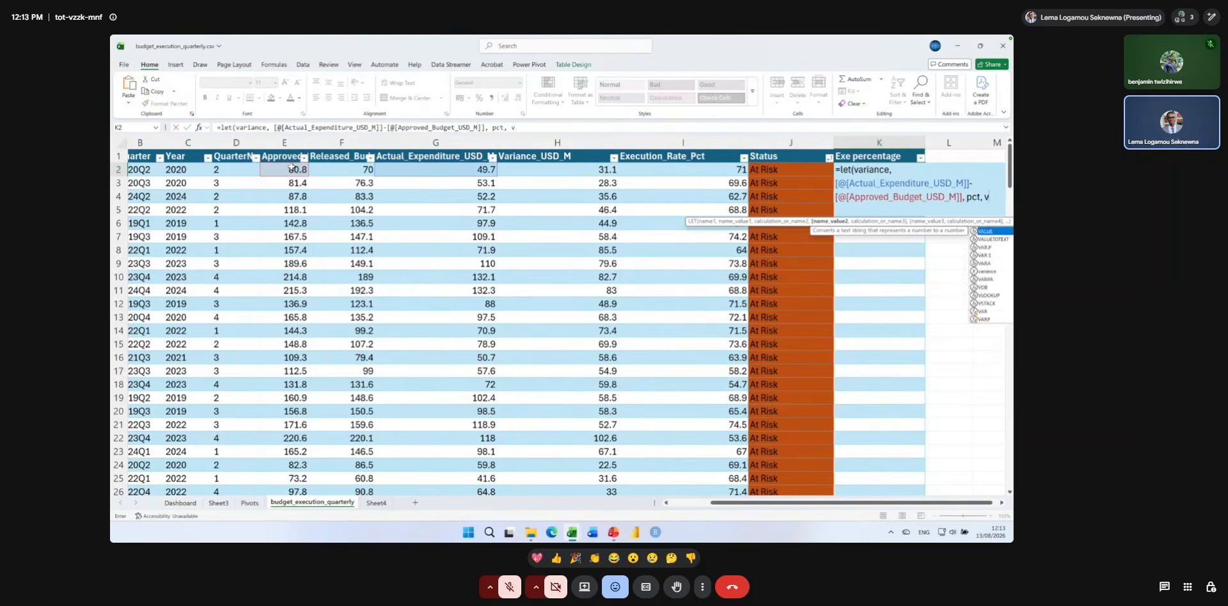
text(nce)
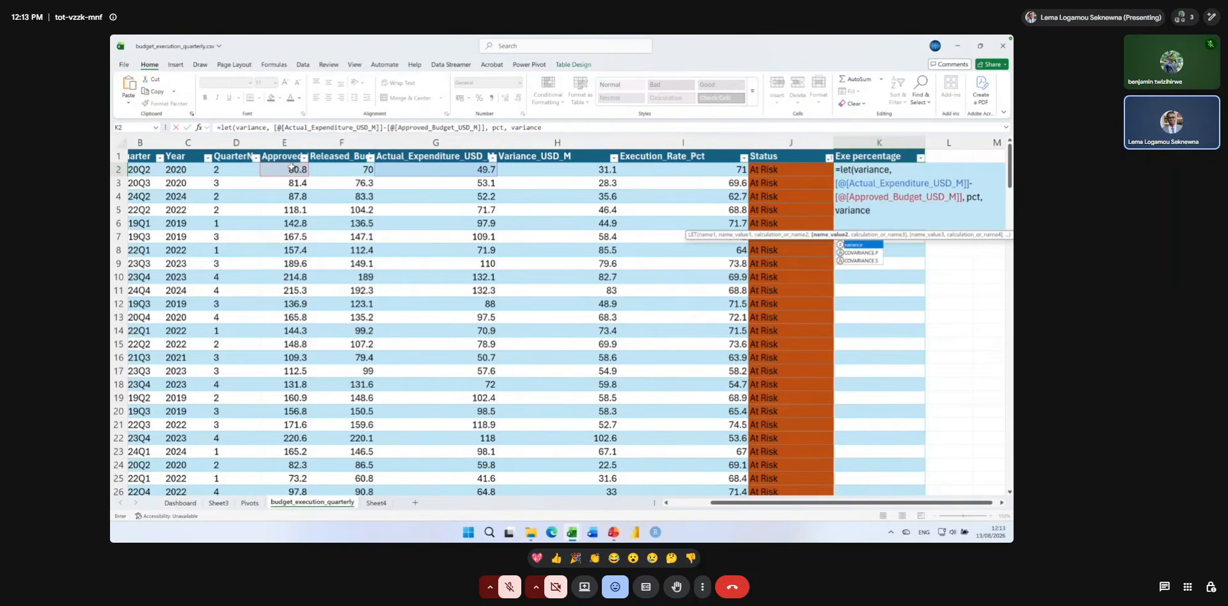
text(/)
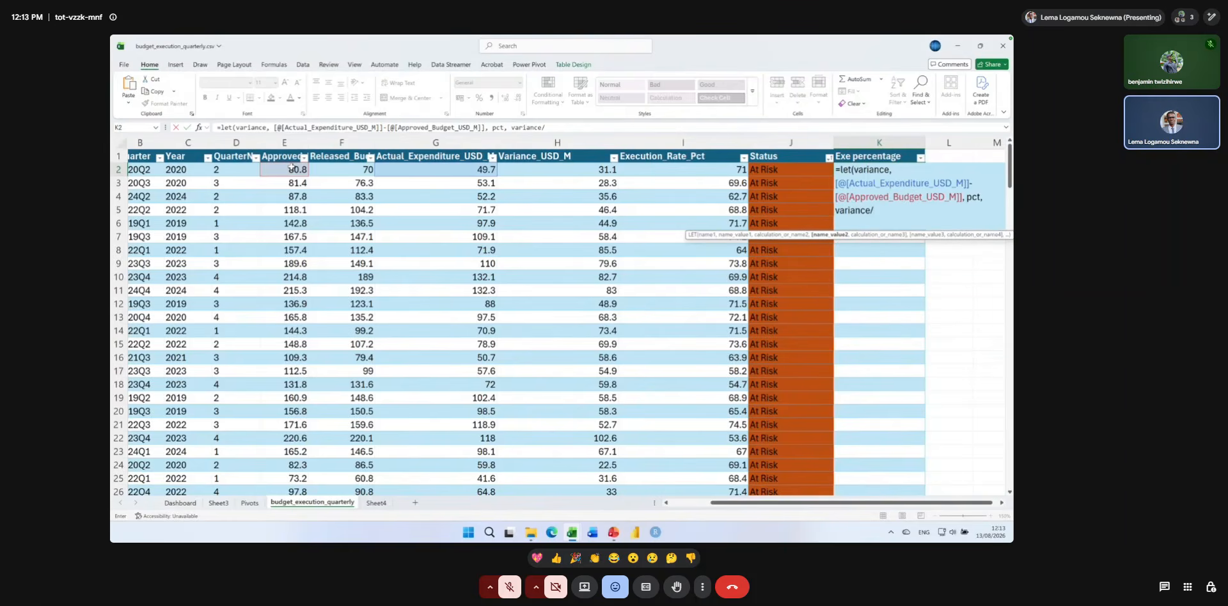
Add the name pct as variance/[@[Approved_Budget_USD_M]] to the LET formula, return pct, and commit the formula.
click(277, 170)
text(, p)
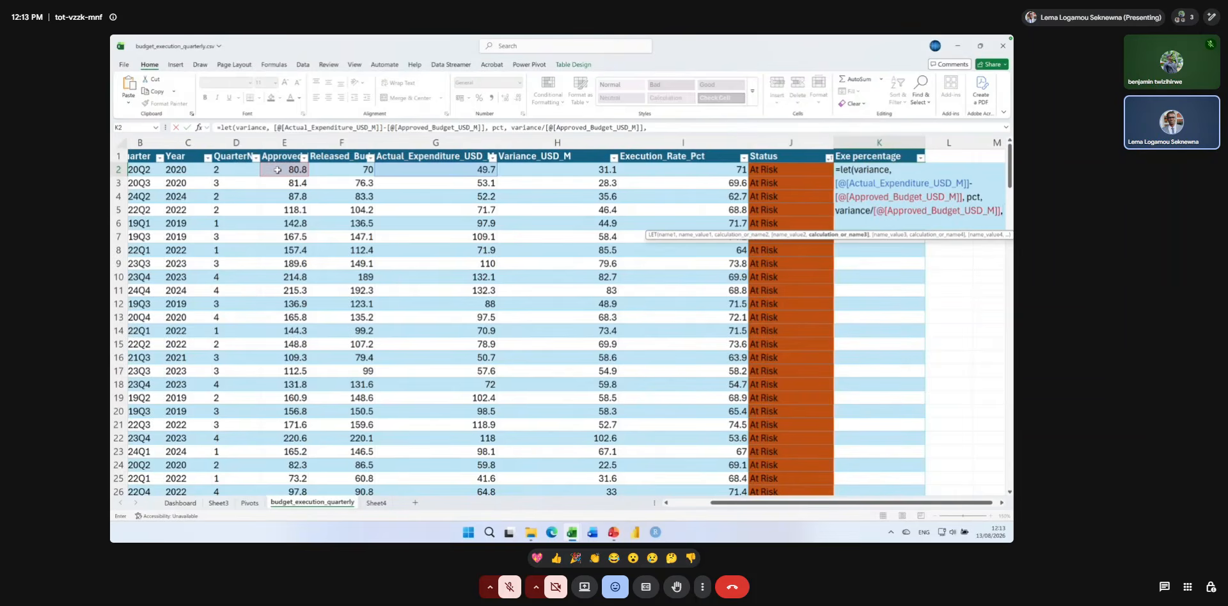
text(ct)
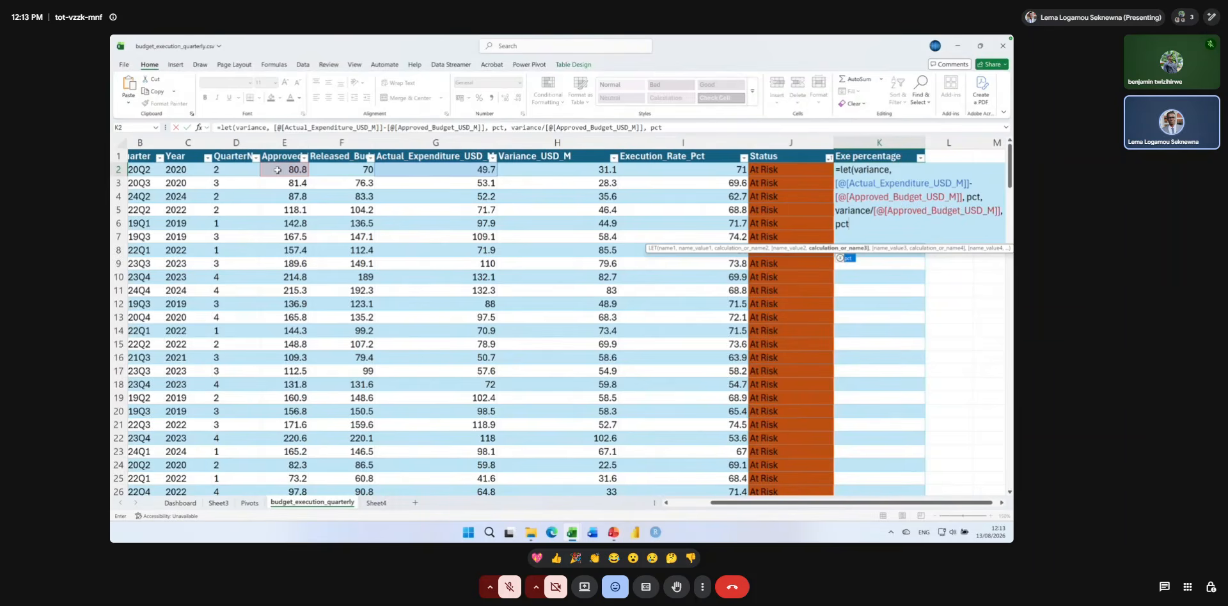
text())
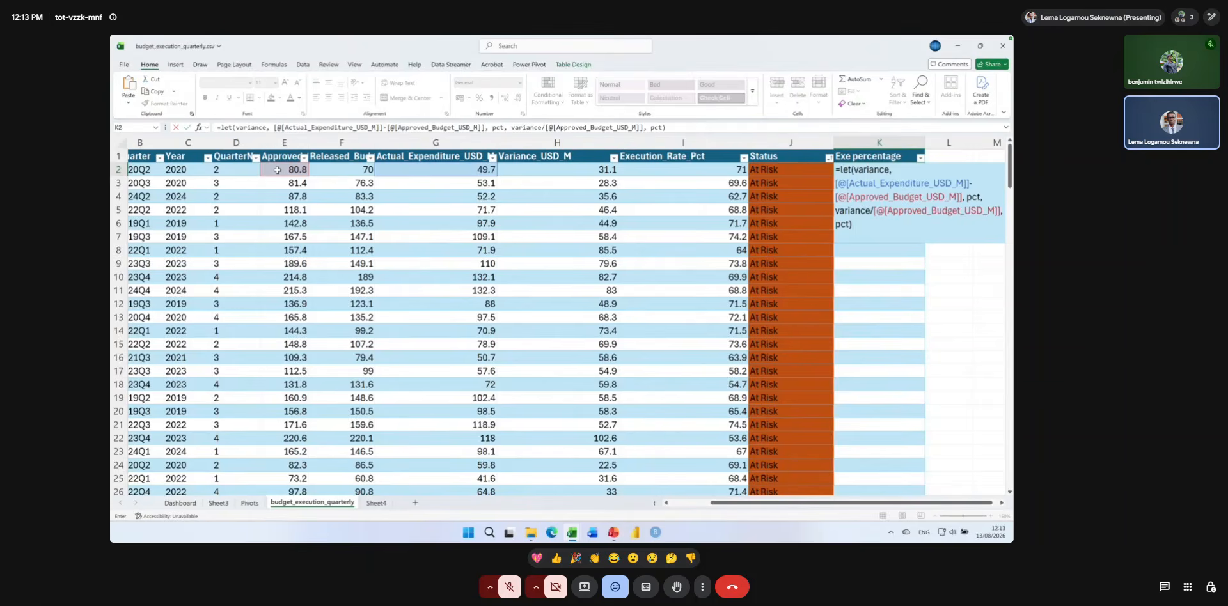
key(Return)
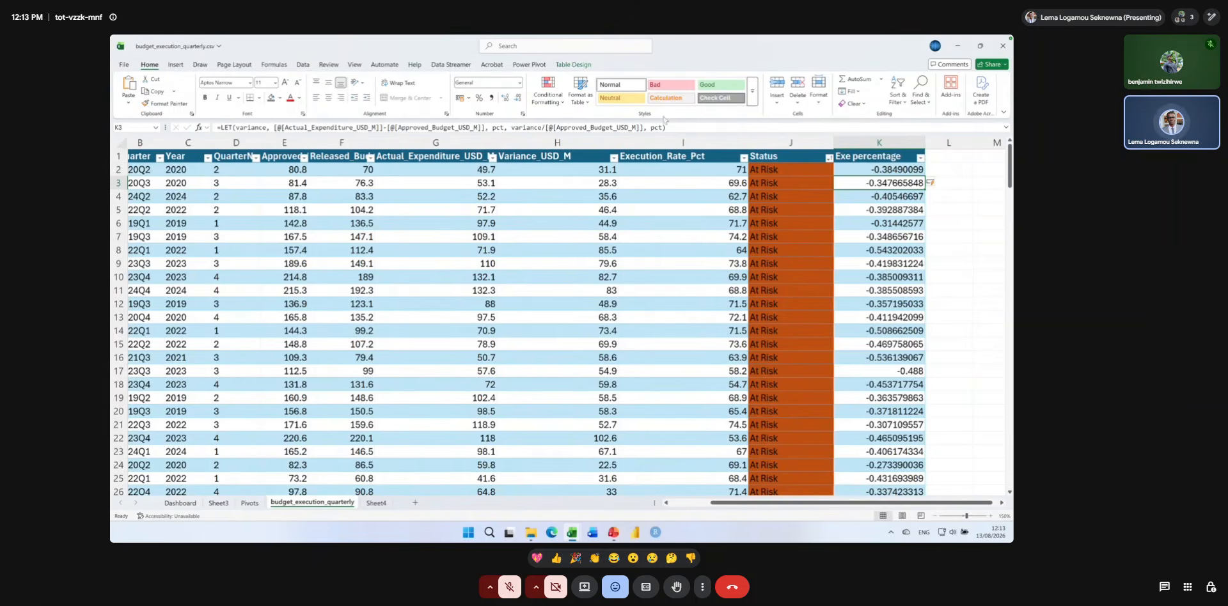
Change the LET formula in K2 to return 1-pct instead of pct.
double_click(860, 167)
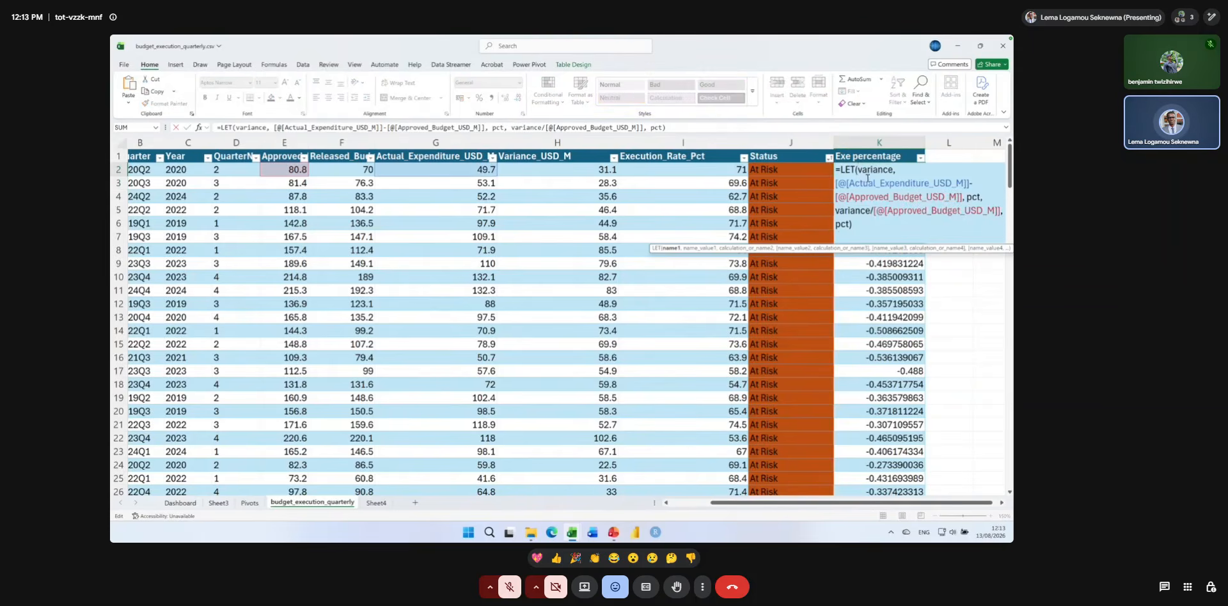
click(836, 225)
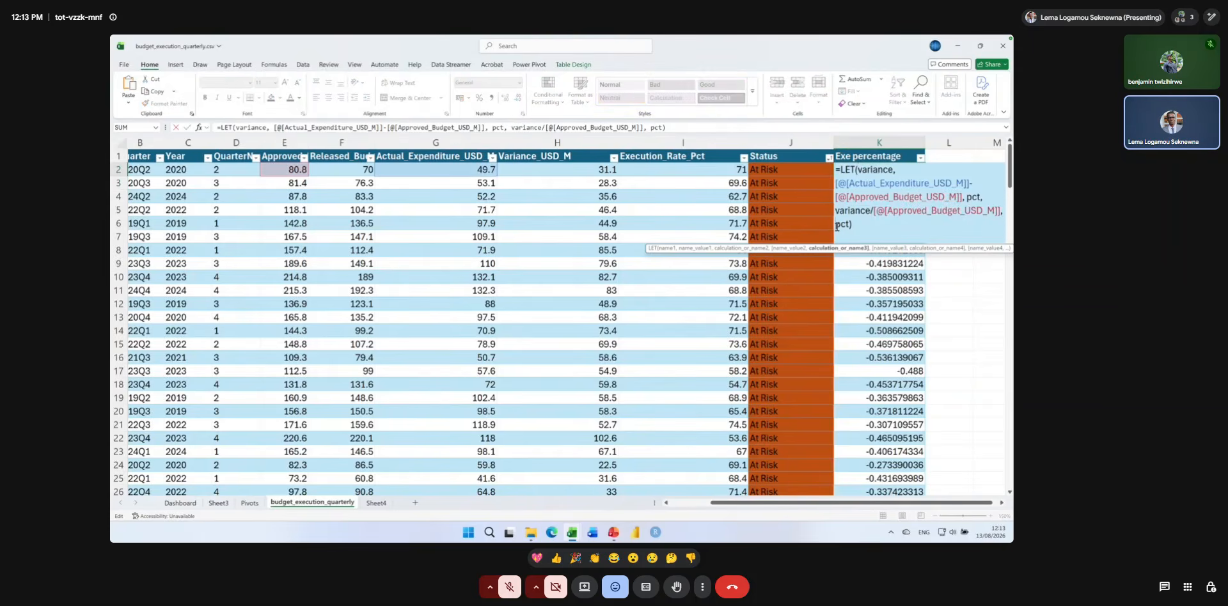
text(1-)
key(Return)
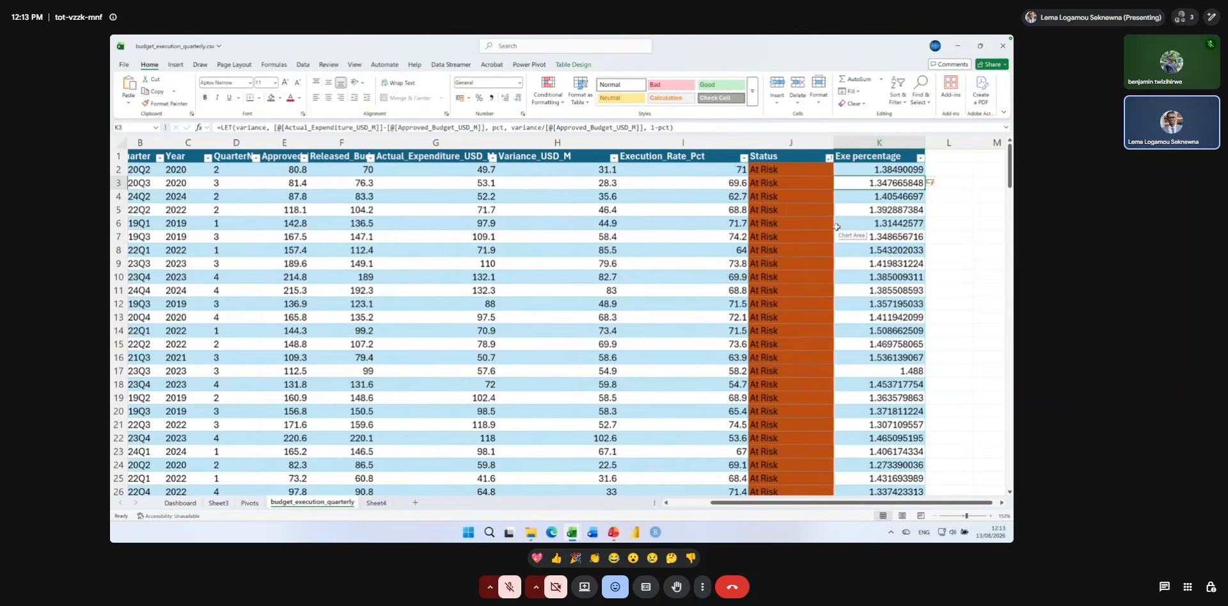
Remove the 1- from the last argument of K2's LET formula so that it returns plain pct.
double_click(864, 170)
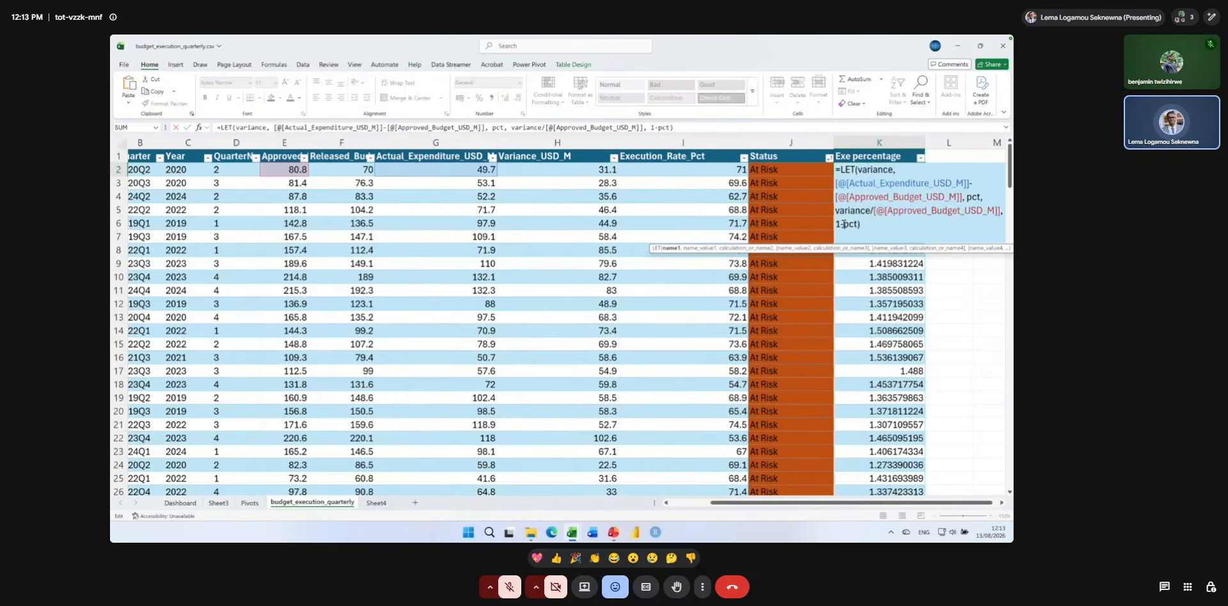
key(BackSpace)
key(BackSpace)
key(Return)
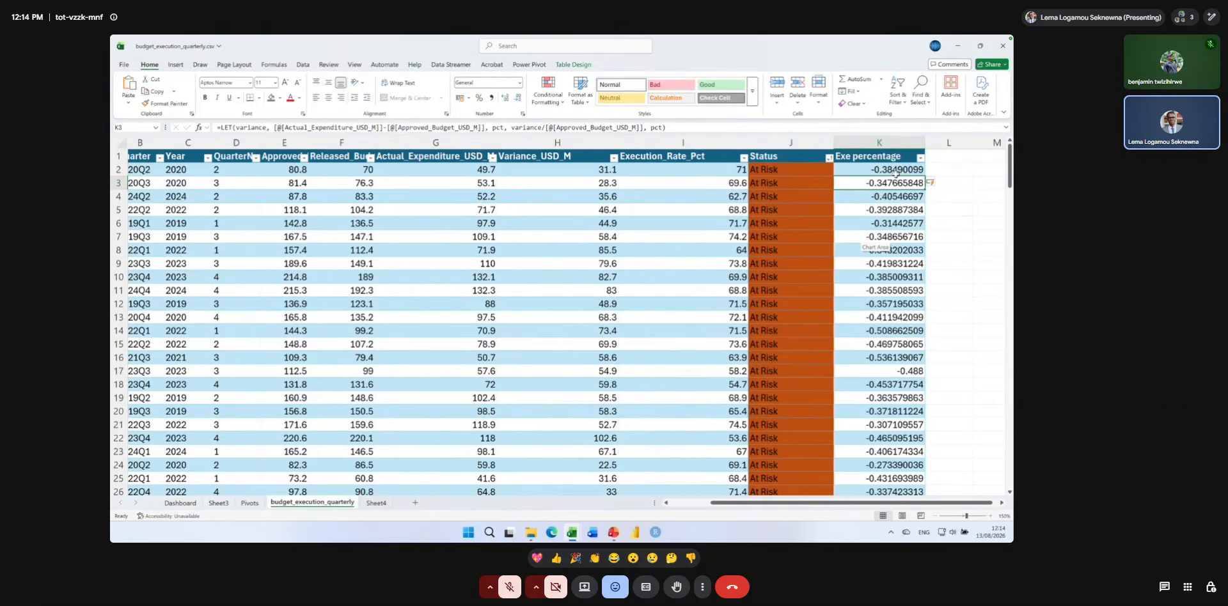
click(933, 170)
text(=1)
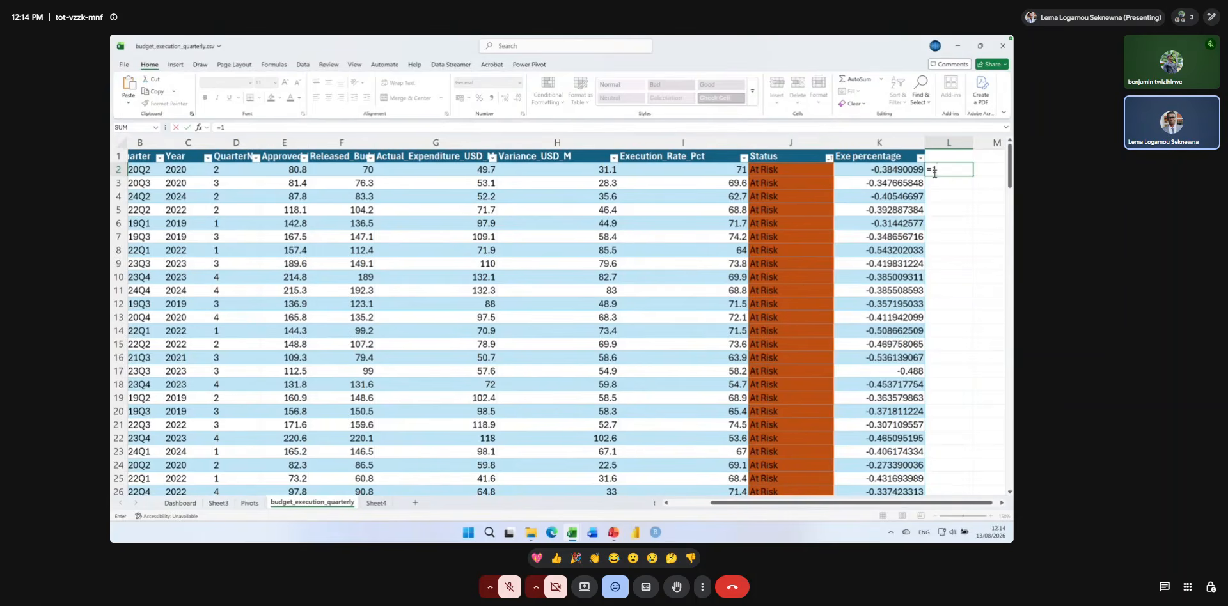
key(BackSpace)
key(BackSpace)
key(Escape)
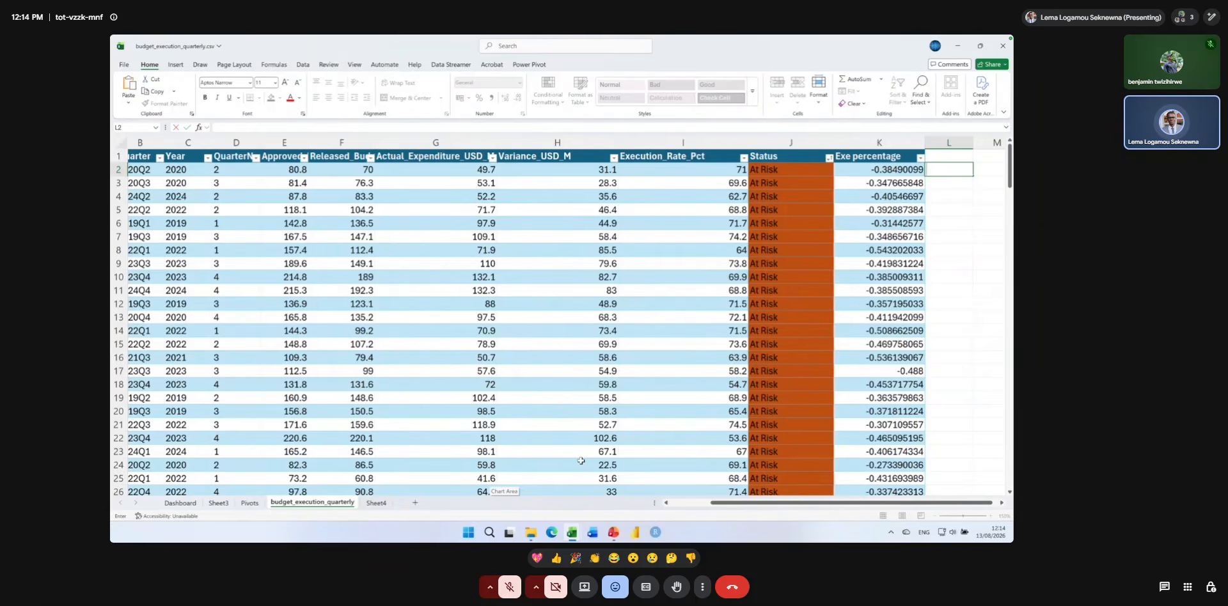
Switch to PowerPoint to review the LET example on the LET & LAMBDA slide, and return to the budget_execution_quarterly workbook in Excel.
click(613, 532)
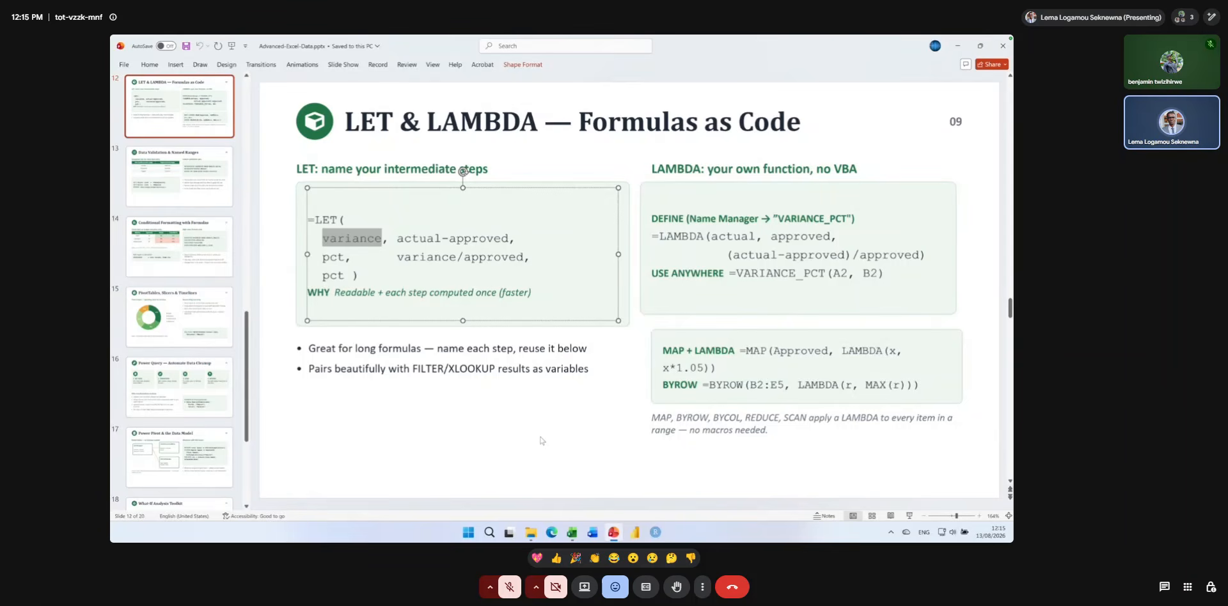
mouse_move(617, 535)
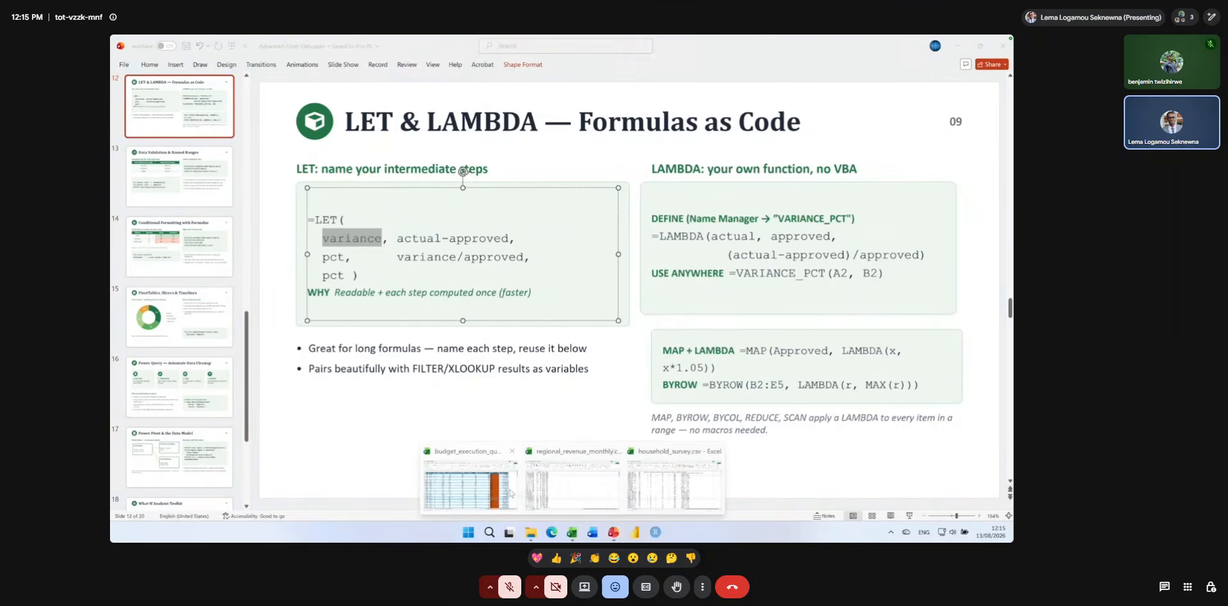
click(521, 465)
Try replacing Actual_Expenditure_USD_M with Released_Budget_USD_M in the variance part of K2's LET formula, and undo the change.
double_click(880, 172)
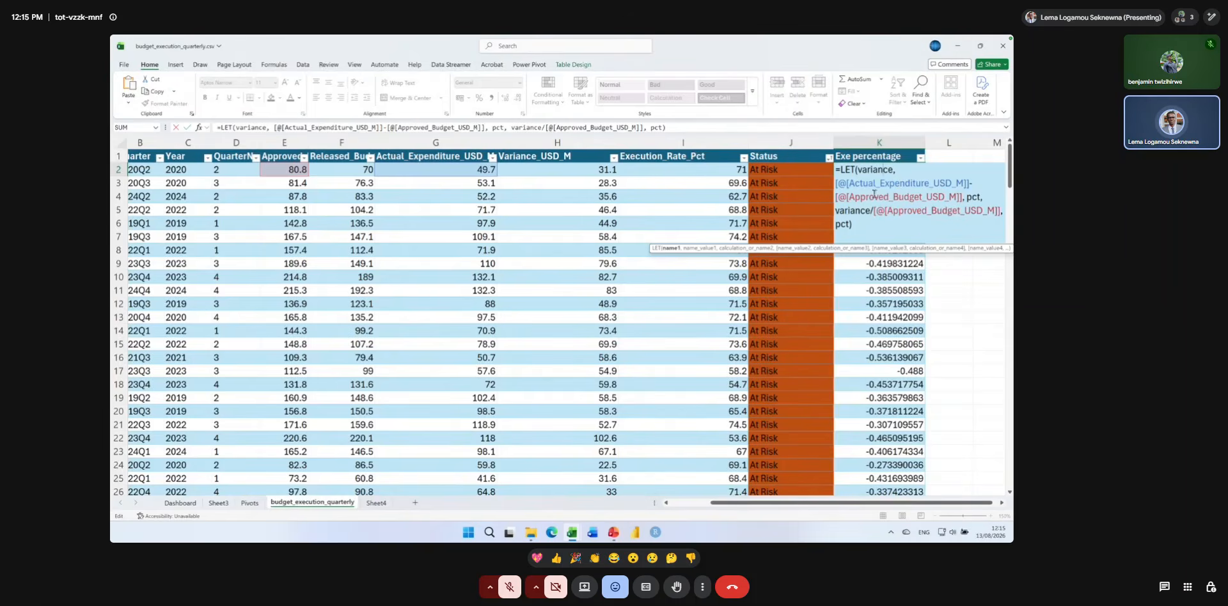
drag(835, 183, 969, 184)
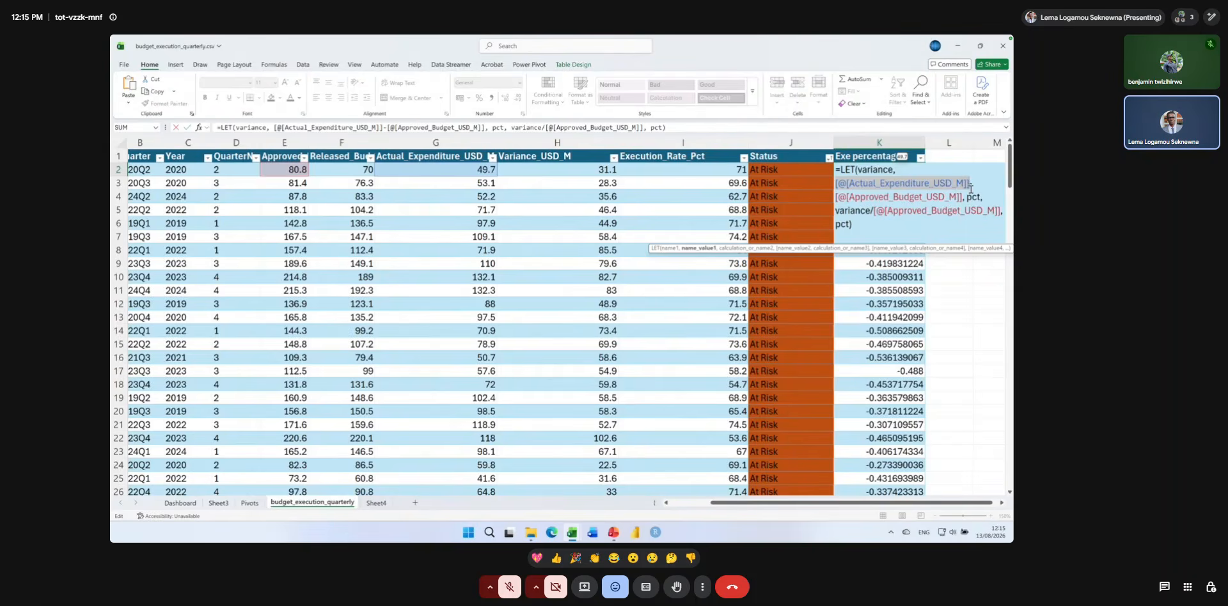
key(BackSpace)
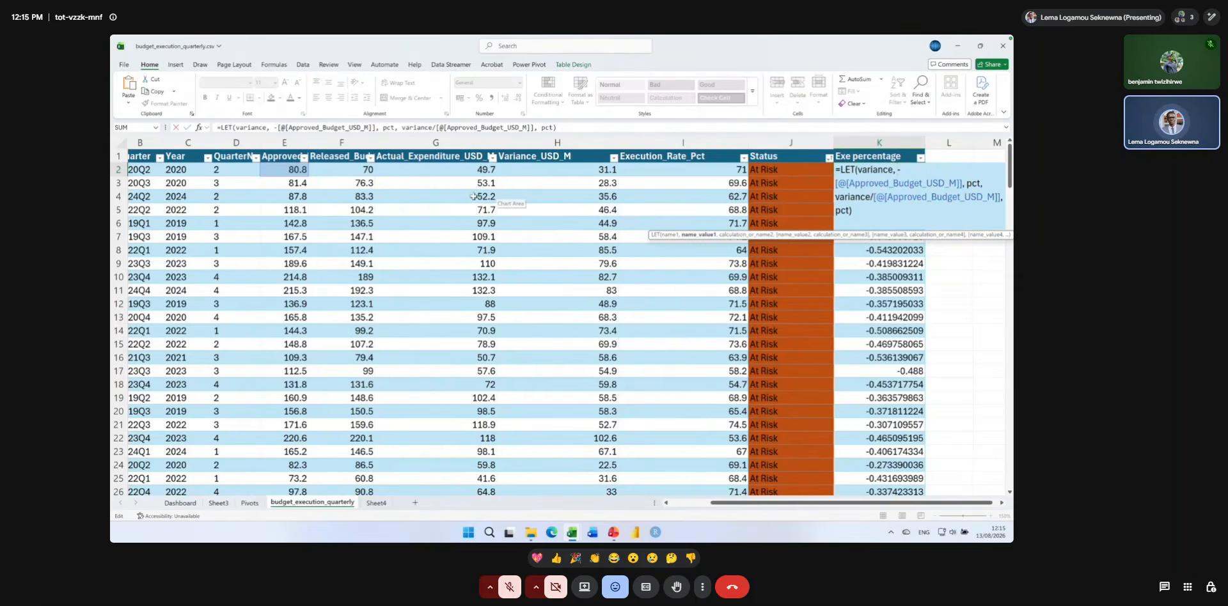
click(340, 170)
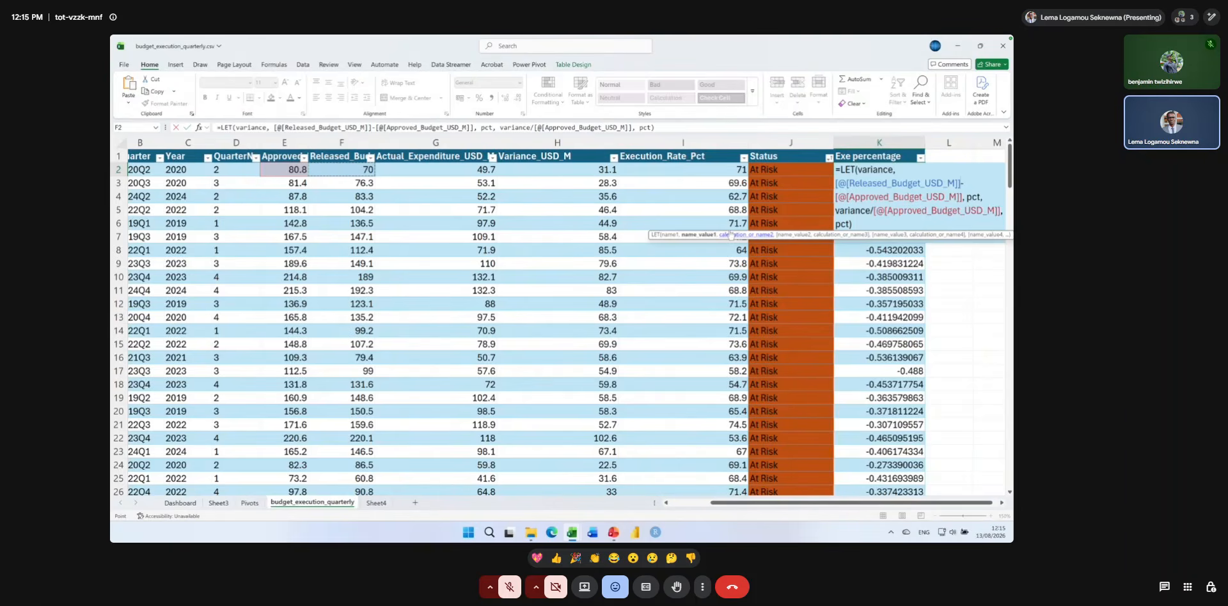
key(Return)
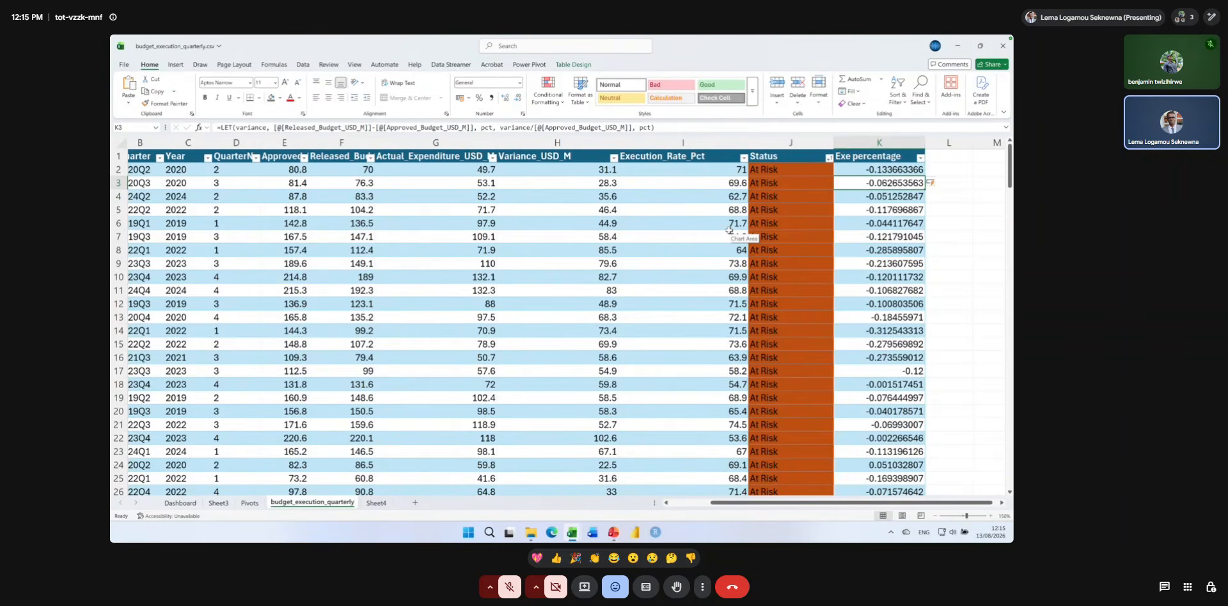
key(ctrl+z)
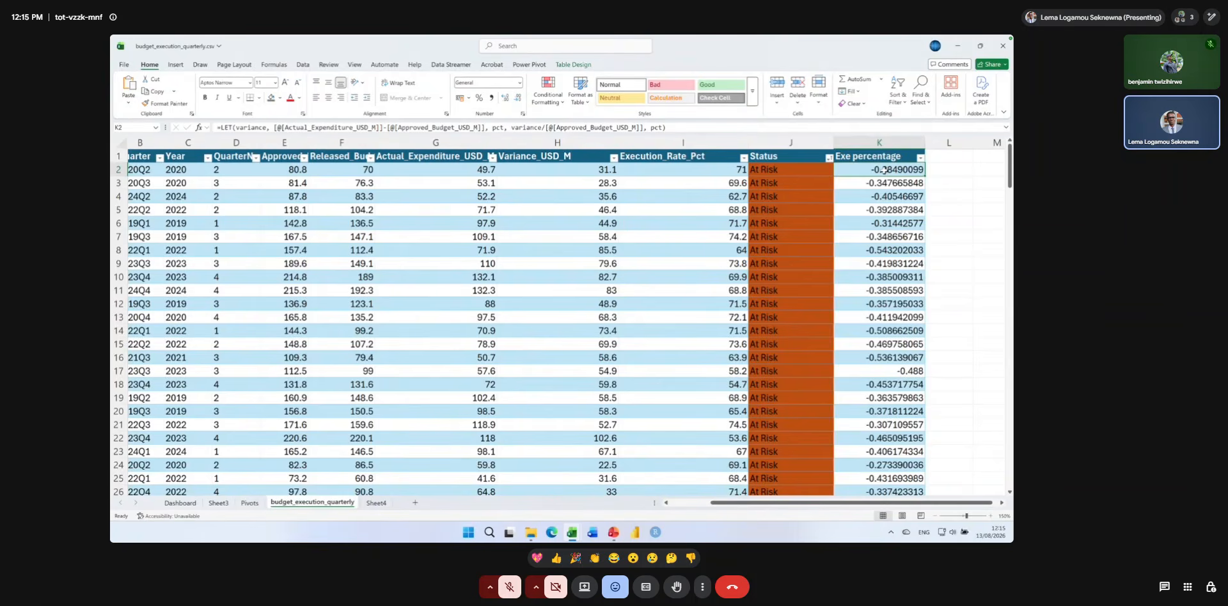
Enter =1+[@[Exe percentage]] in cell L2, beside the first Exe percentage value.
click(941, 168)
text(=1+)
click(909, 171)
key(Return)
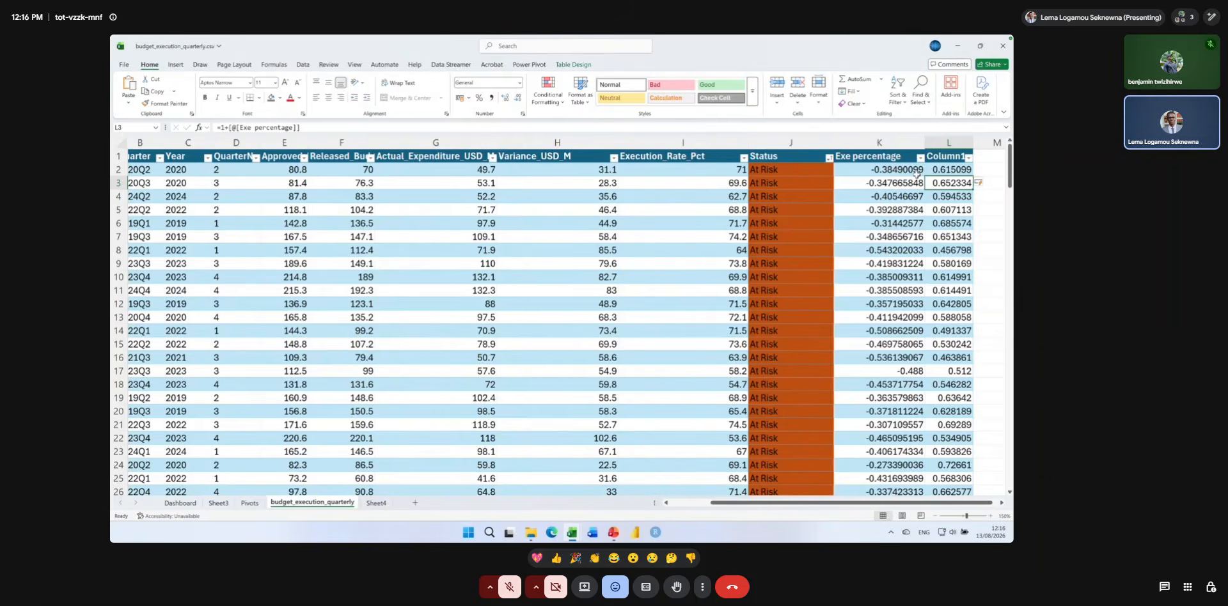
Delete the whole helper column L from the sheet.
click(948, 143)
click(797, 84)
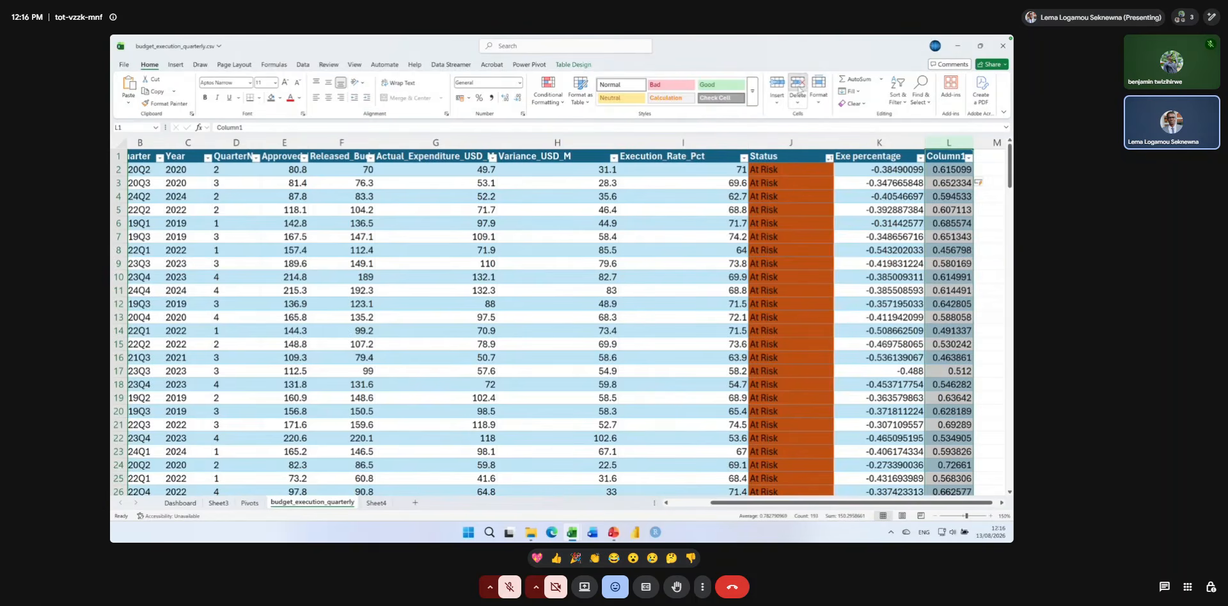
click(908, 221)
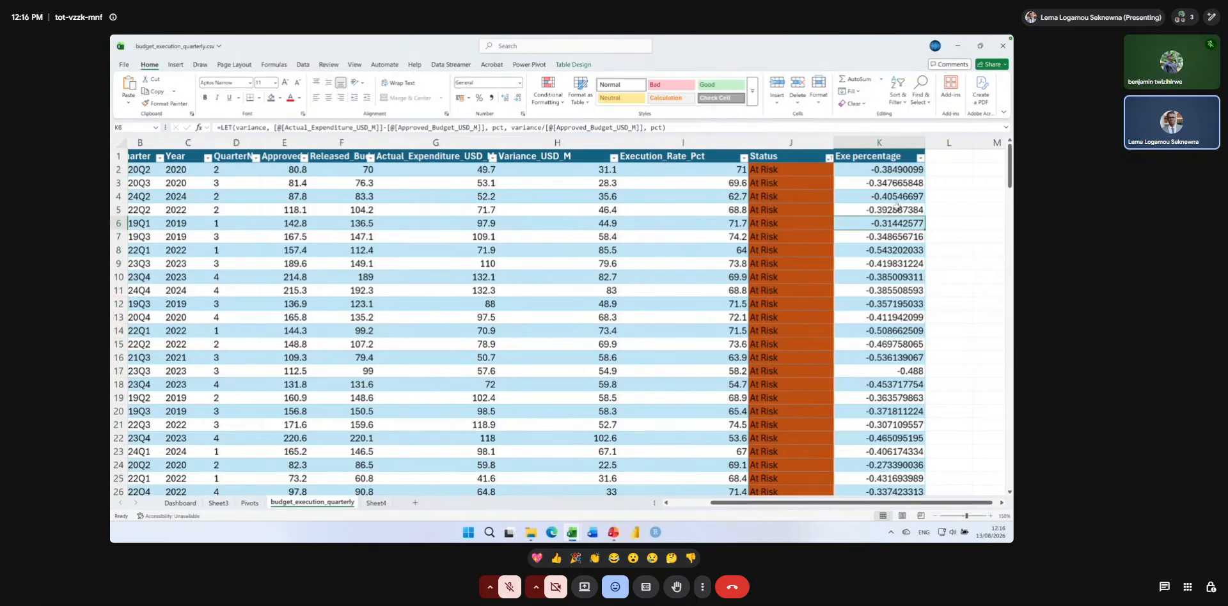
Select cell K2 with the LET formula and auto-fit the width of the Approved_Budget_USD_M column.
click(877, 180)
click(871, 170)
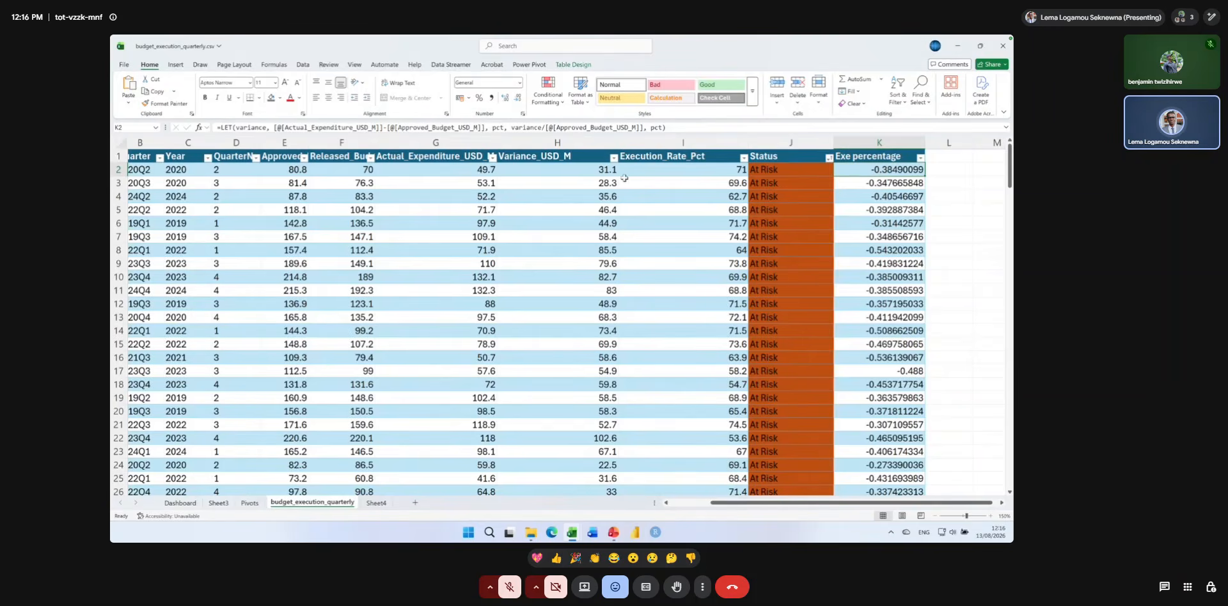
double_click(309, 141)
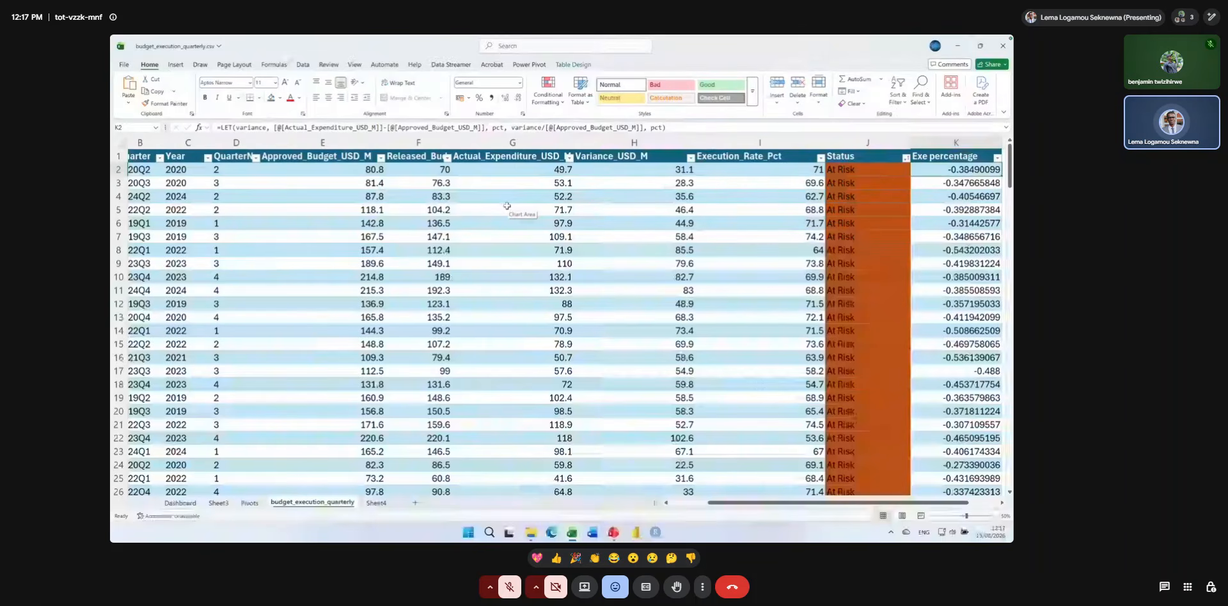
Auto-fit the width of the Exe percentage column in the budget execution table.
scroll(507, 205, down, 7)
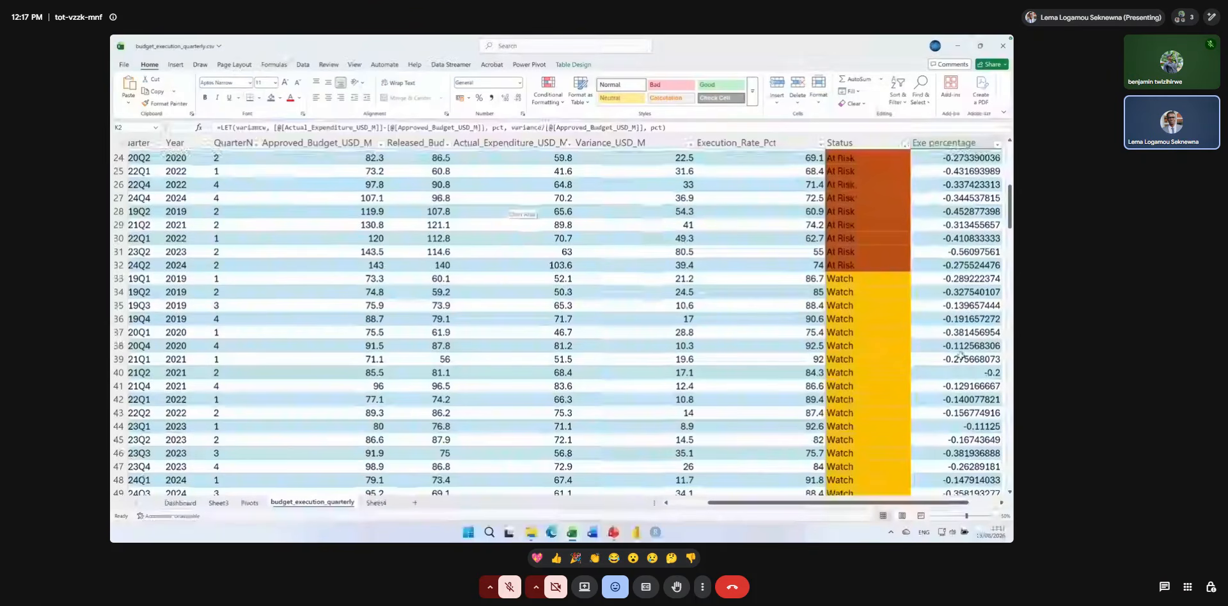
scroll(960, 355, up, 8)
scroll(960, 356, right, 2)
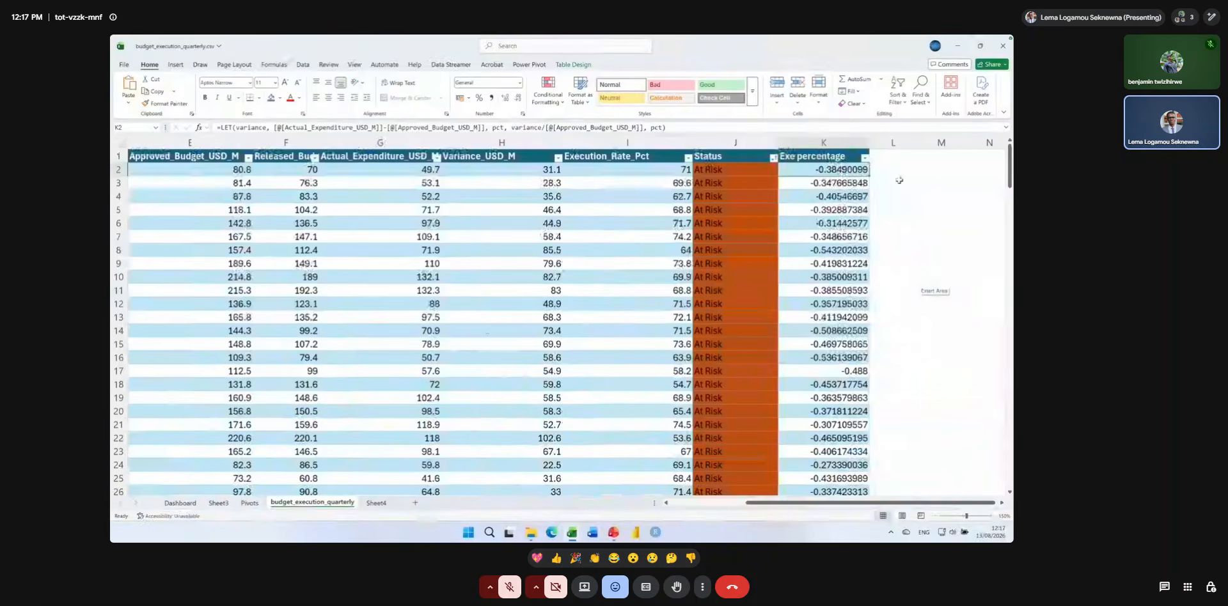
double_click(867, 138)
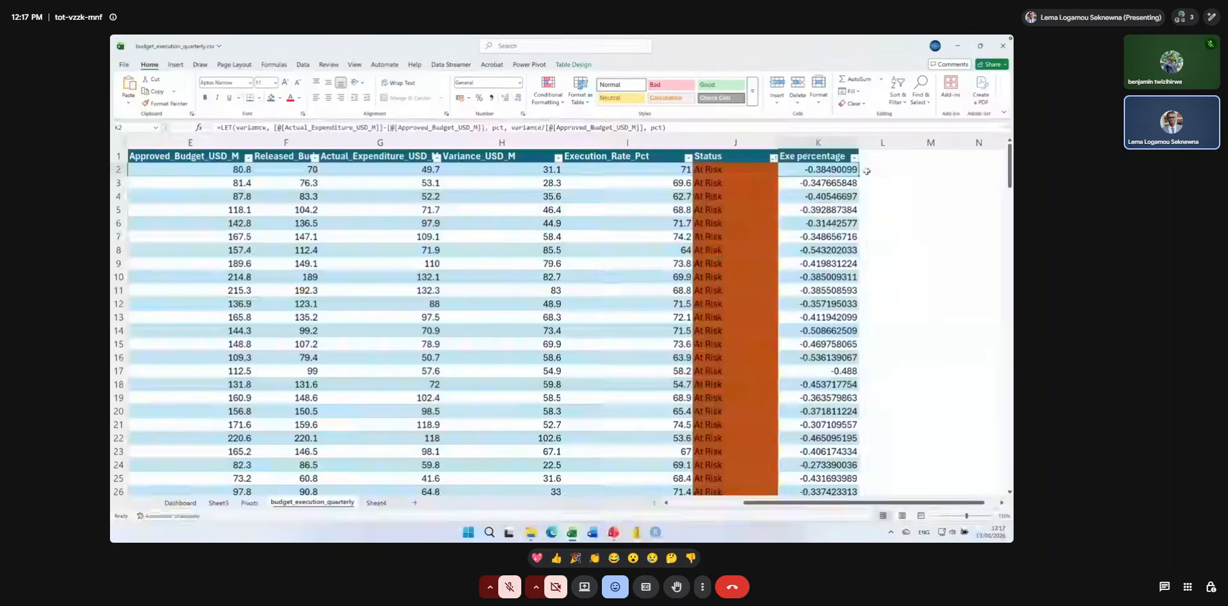
Review the LET formula in K2 without changing it, and slightly widen the Lambda column.
double_click(834, 169)
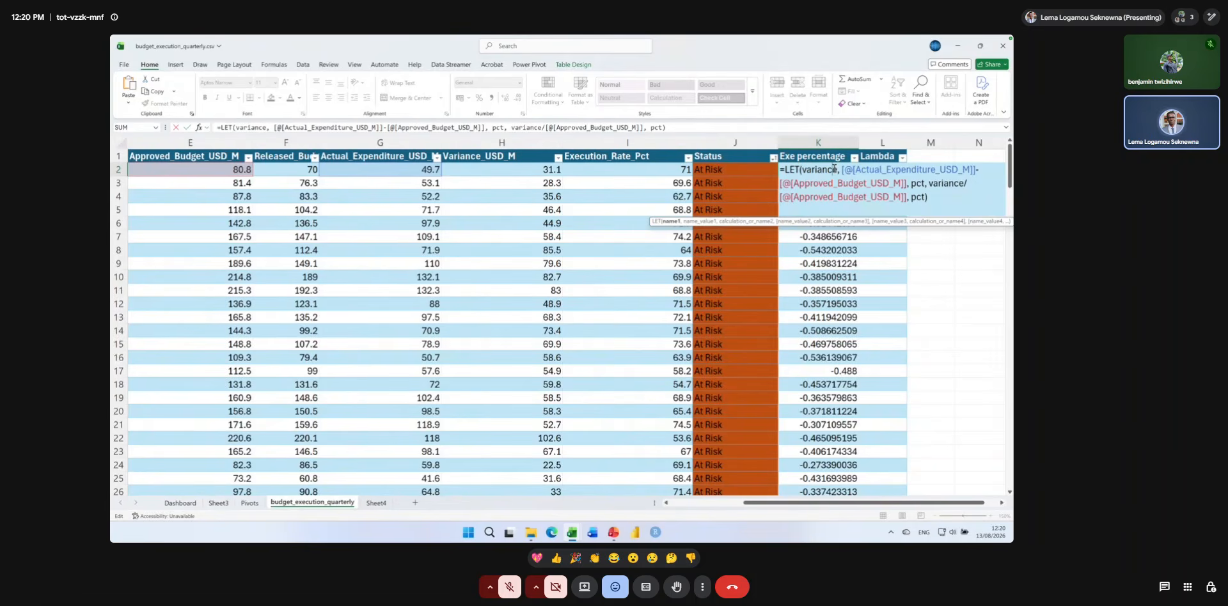
key(Return)
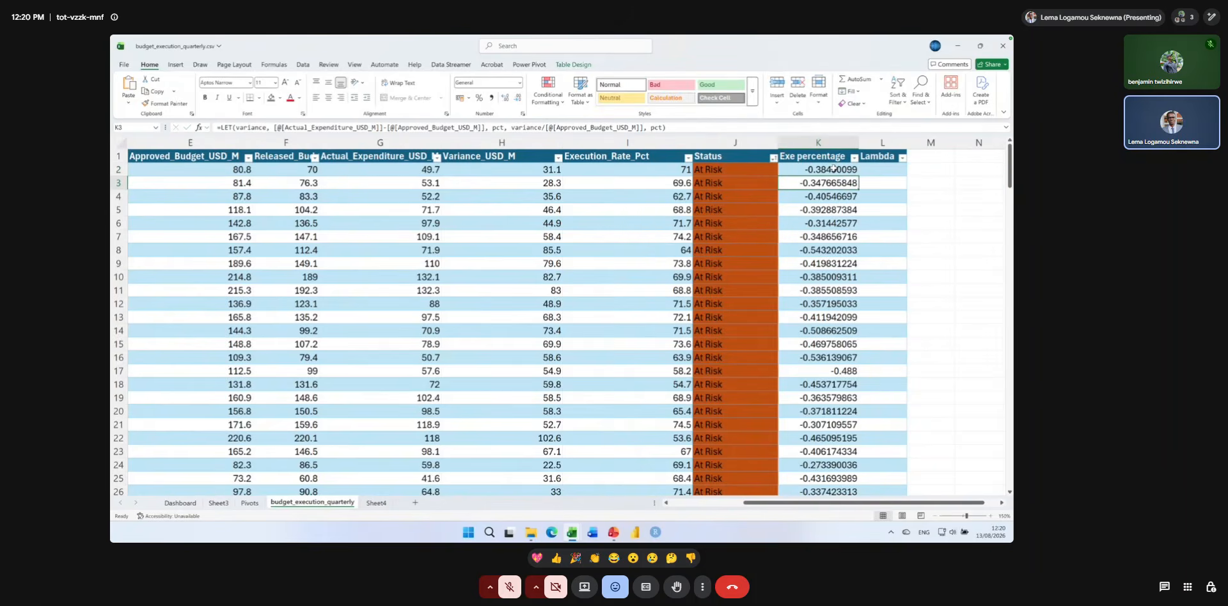
drag(907, 142, 918, 142)
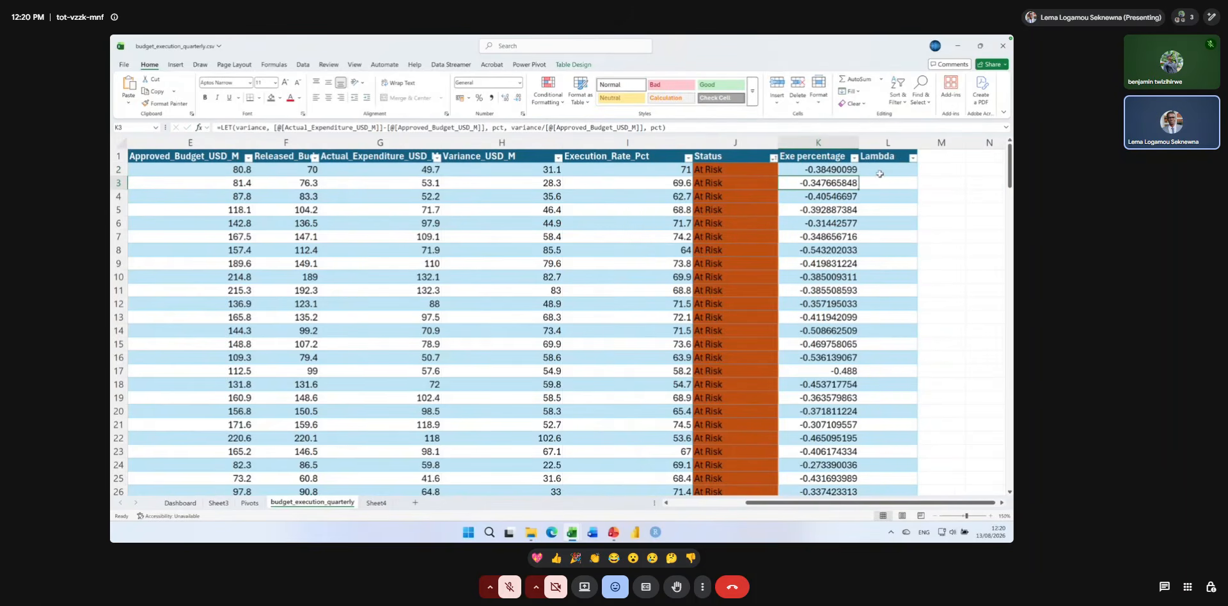
Select the first empty Lambda cell, L2, and open the Name Manager.
click(879, 173)
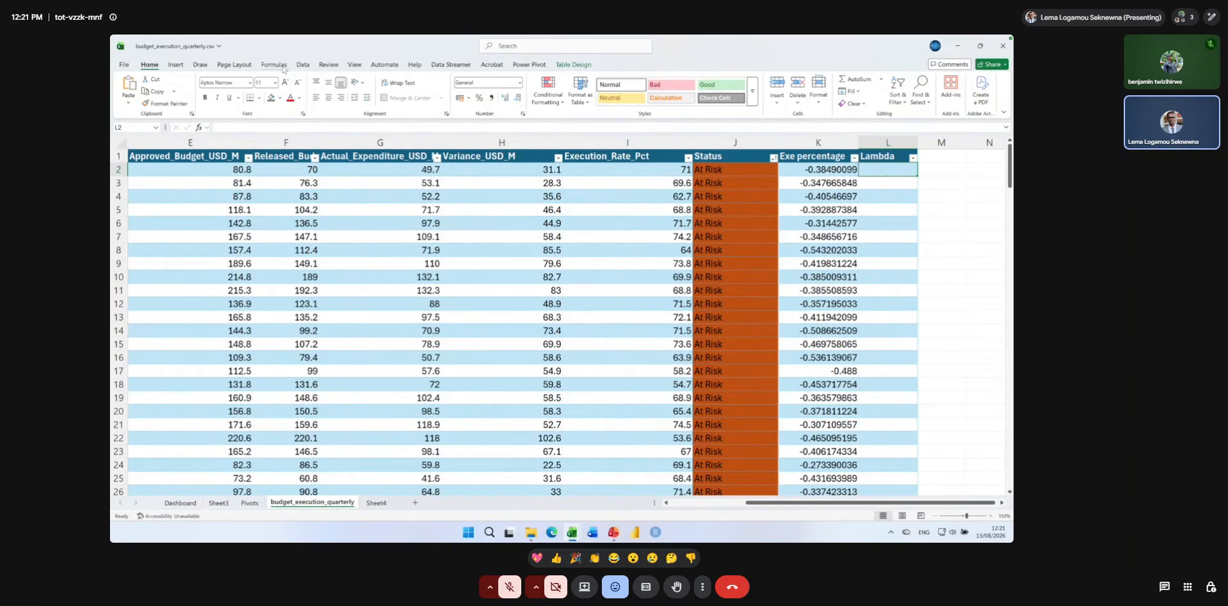
key(super+plus)
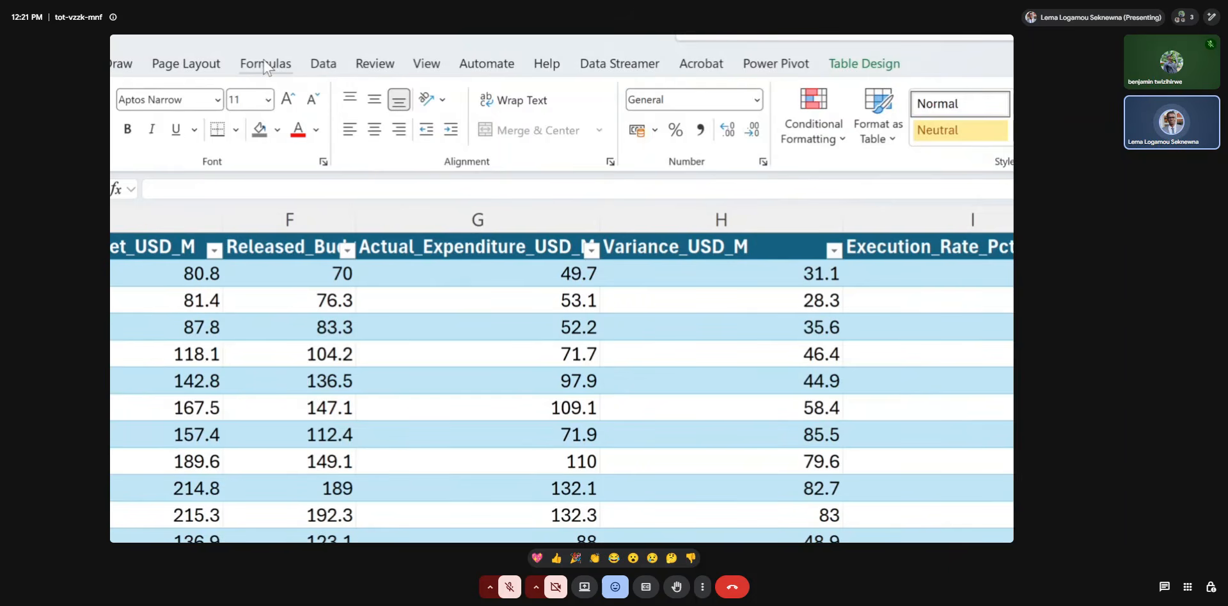
click(265, 65)
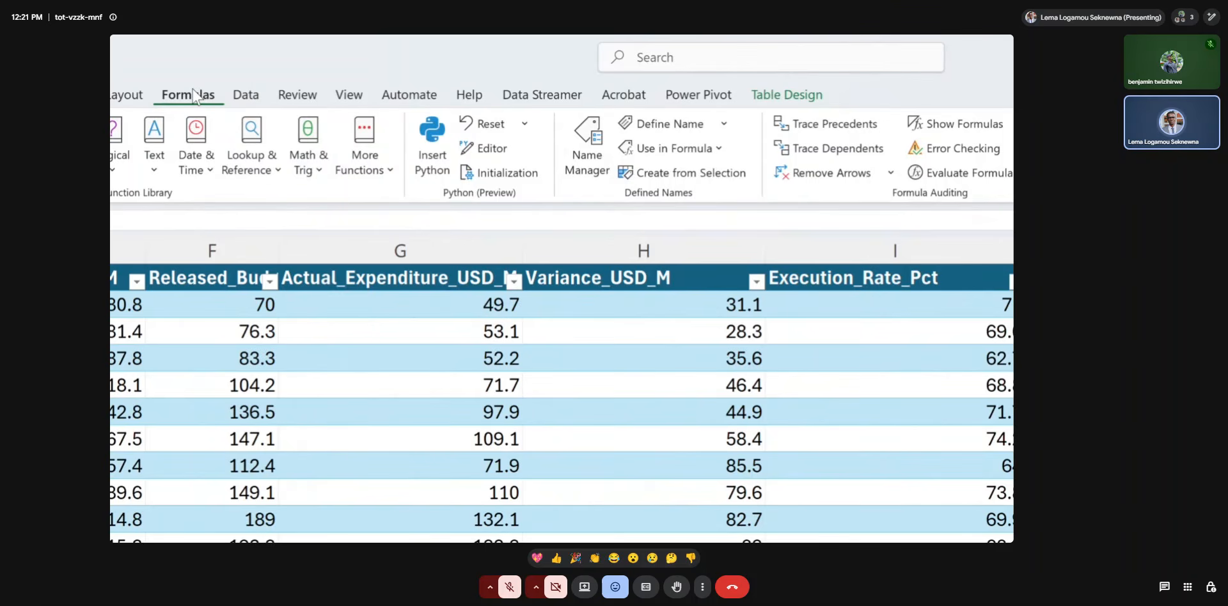
click(587, 158)
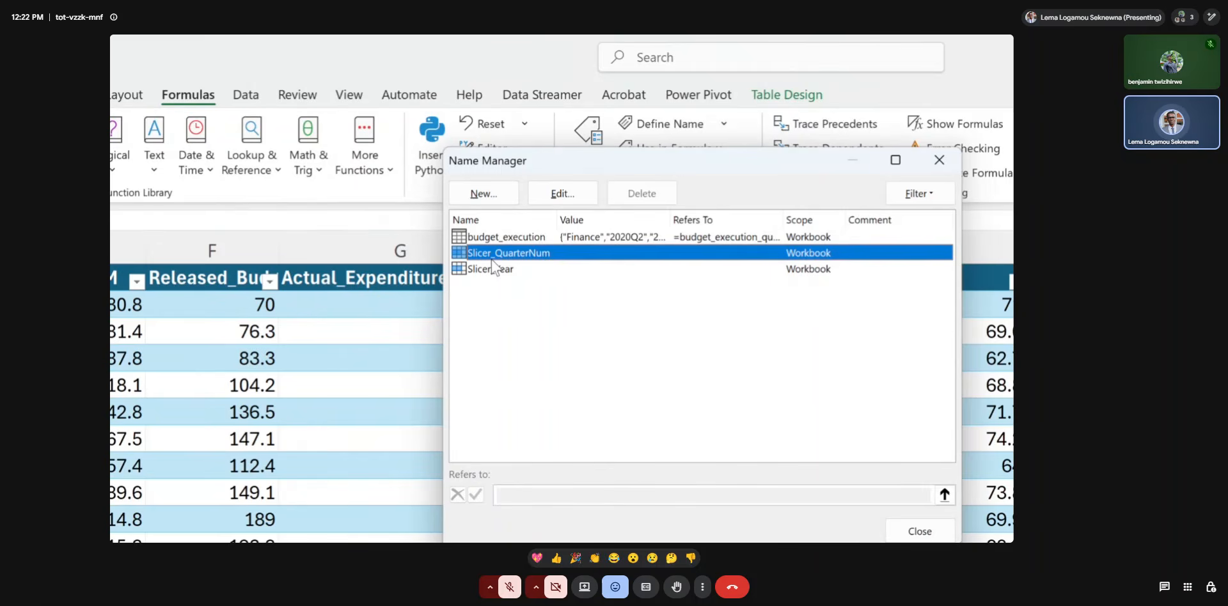
click(498, 283)
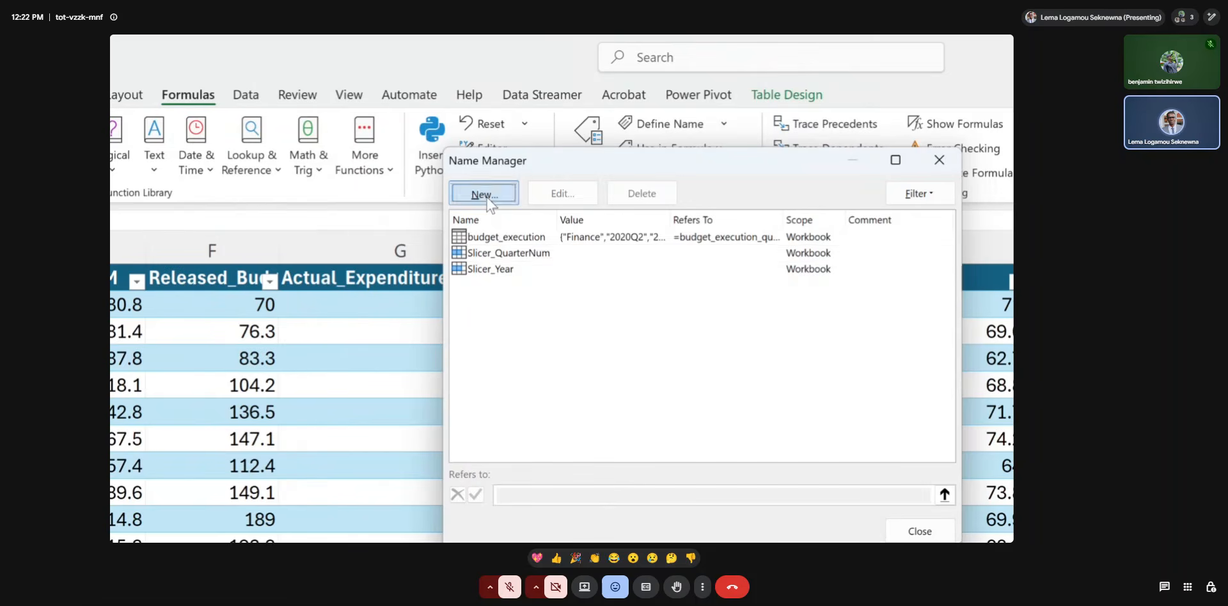
Start a new defined name and call it EXECUTIONPCT.
click(484, 194)
drag(632, 251, 602, 232)
click(627, 269)
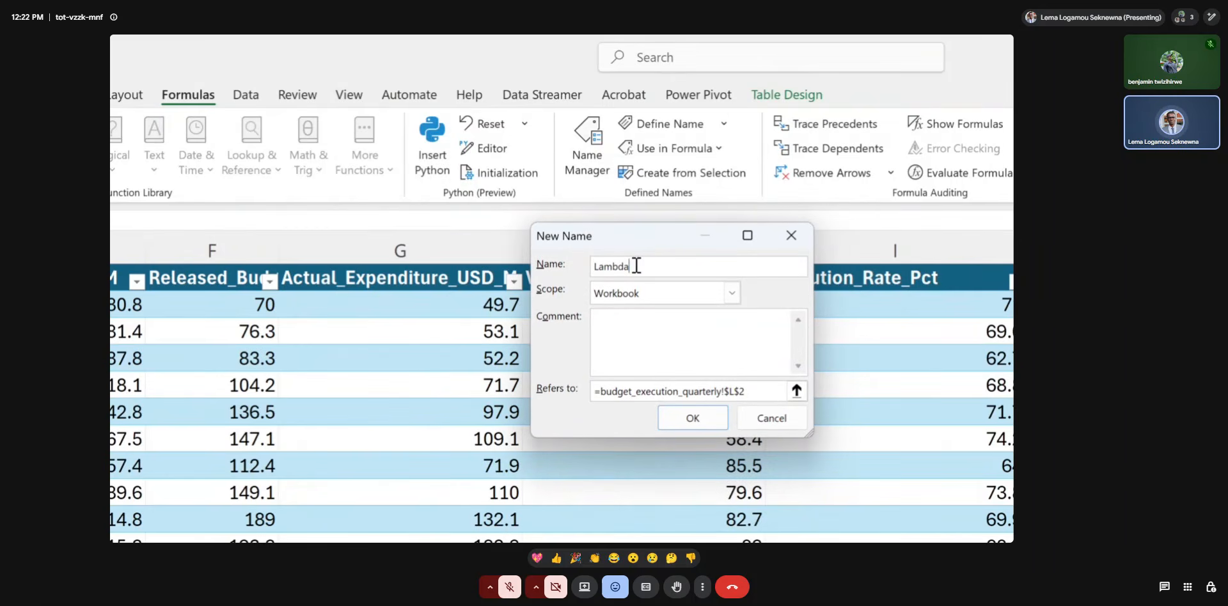
drag(630, 268, 589, 270)
text(exe_pct)
key(BackSpace)
key(BackSpace)
key(BackSpace)
key(BackSpace)
key(BackSpace)
key(BackSpace)
key(BackSpace)
text(EX)
text(E)
text(V)
key(BackSpace)
text(CUTIONPCT)
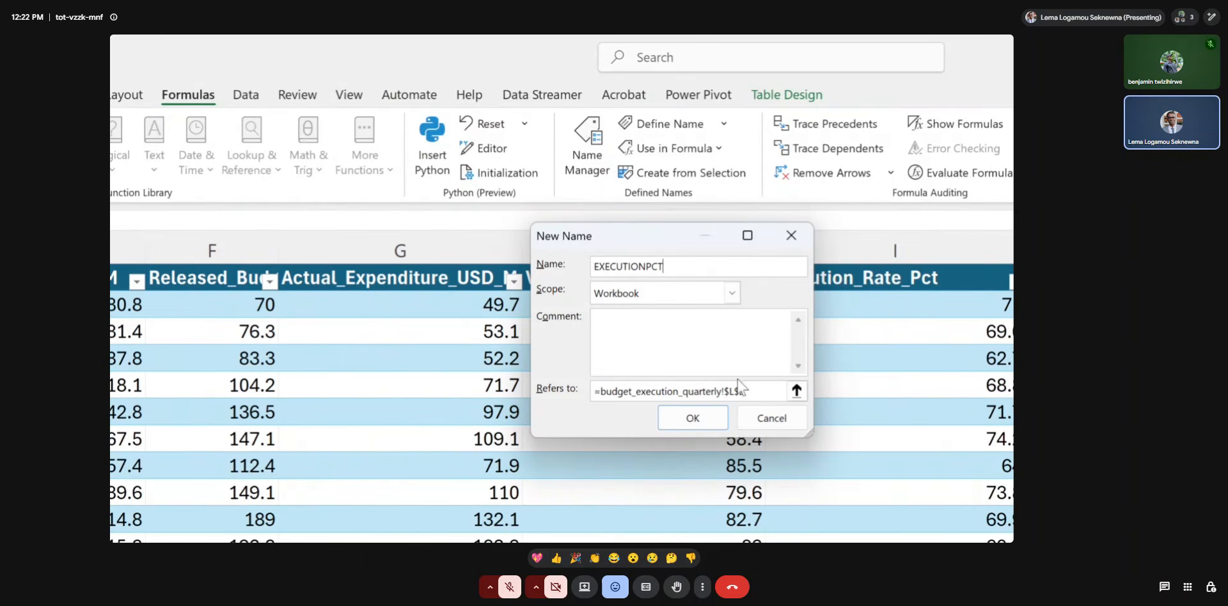
Replace the name's cell reference with a lambda function taking the parameters actual and approved, followed by a pair of parentheses.
drag(751, 387, 602, 391)
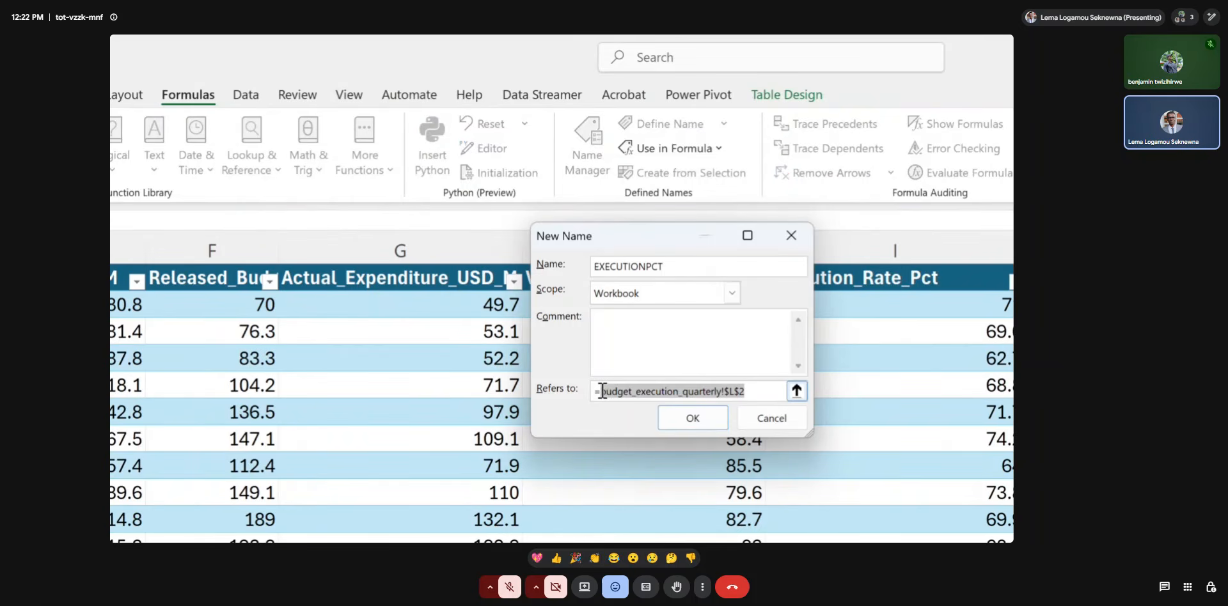
key(BackSpace)
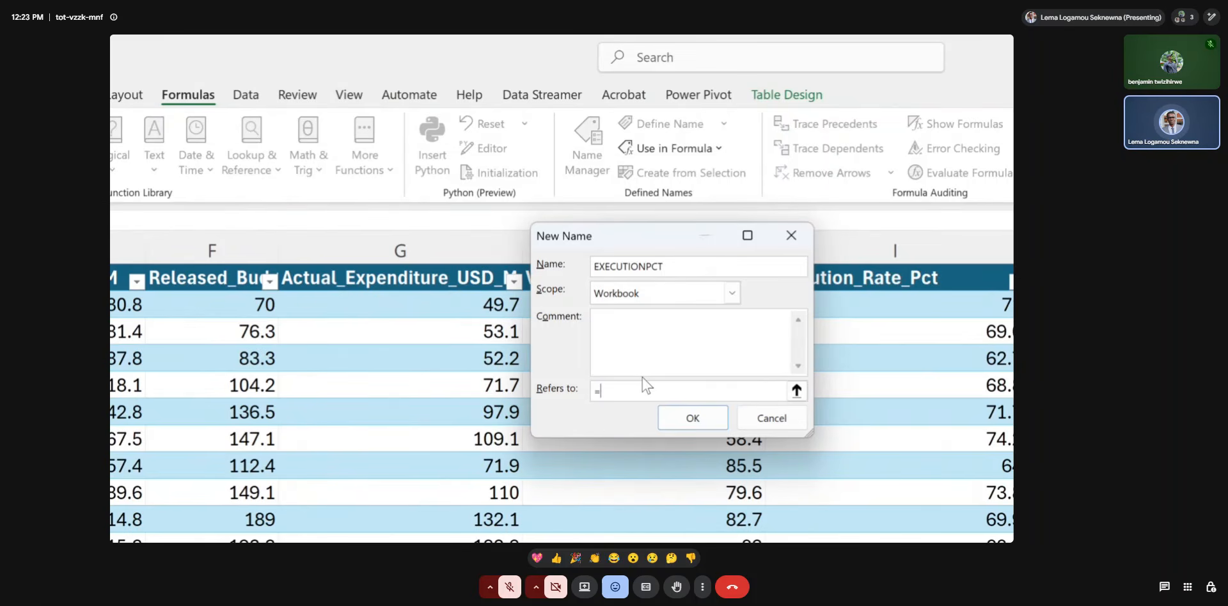
text(lambda)
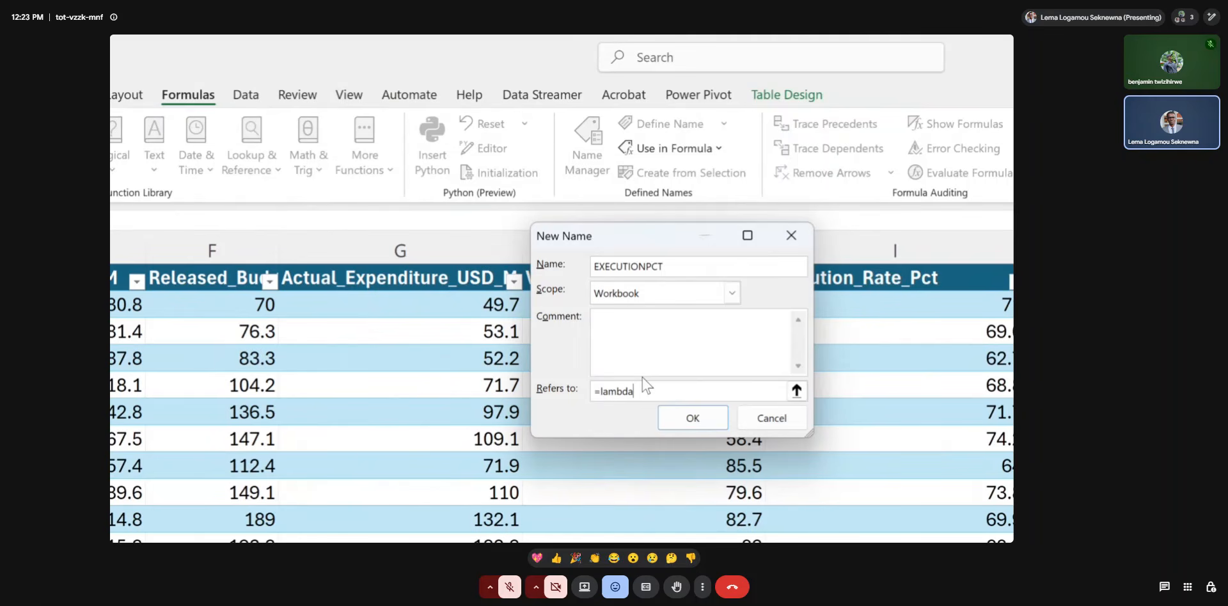
text(()
text(actual,)
text(approved,)
text(())
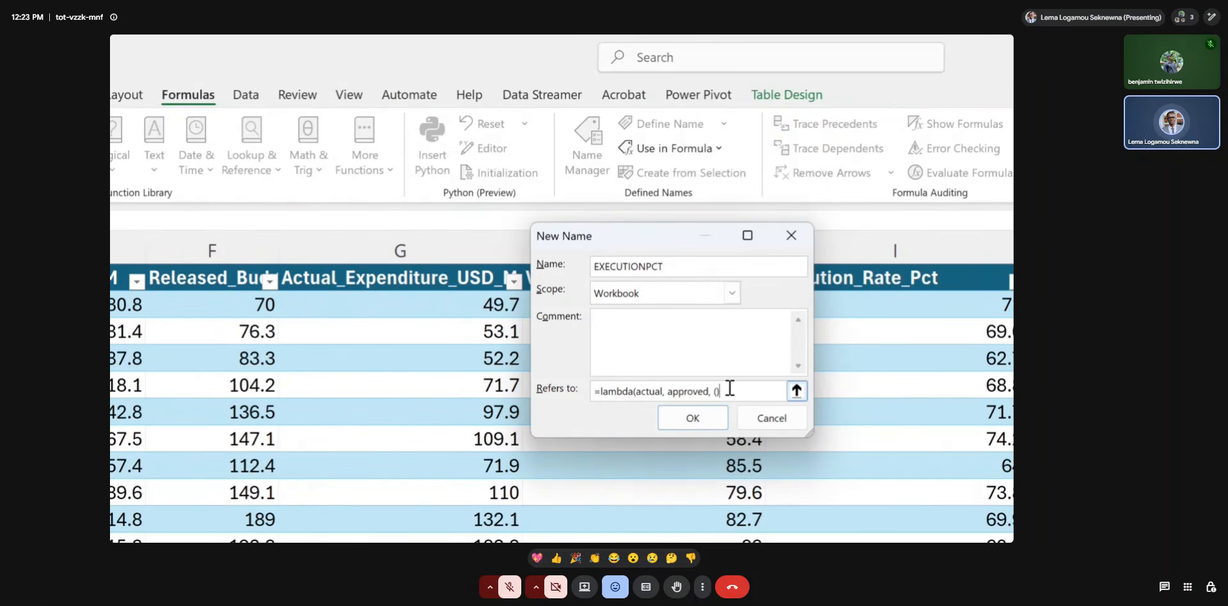
text(actual - approved)
Fill the lambda's parentheses with actual - approved and add a division sign after them.
click(764, 395)
text(/)
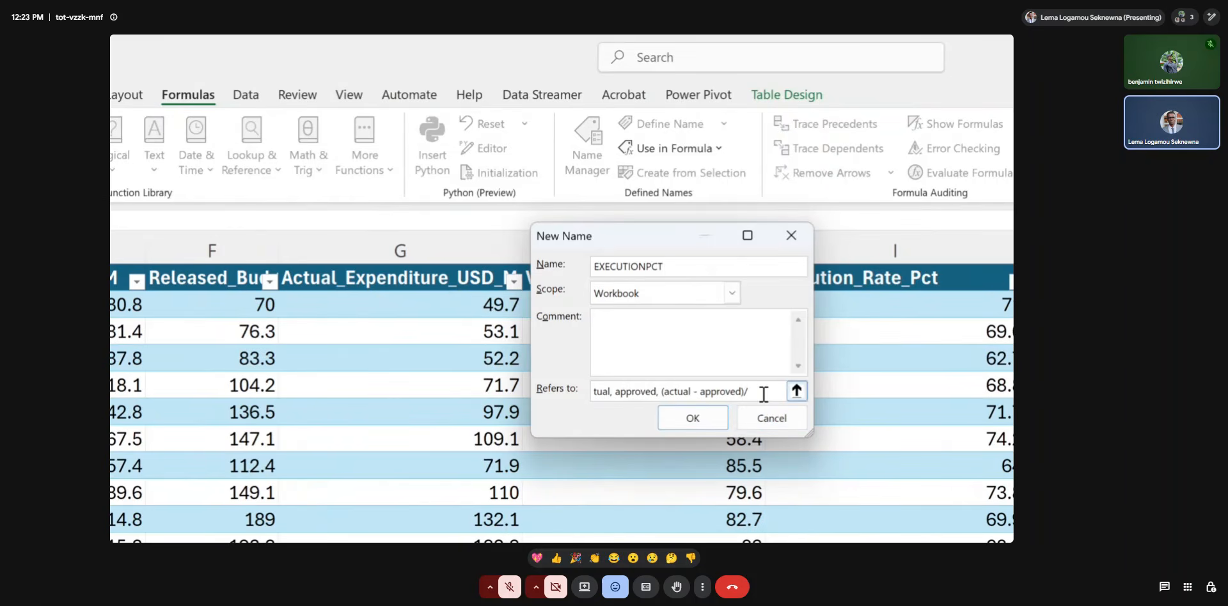
click(665, 391)
key(shift+Home)
drag(713, 391, 778, 395)
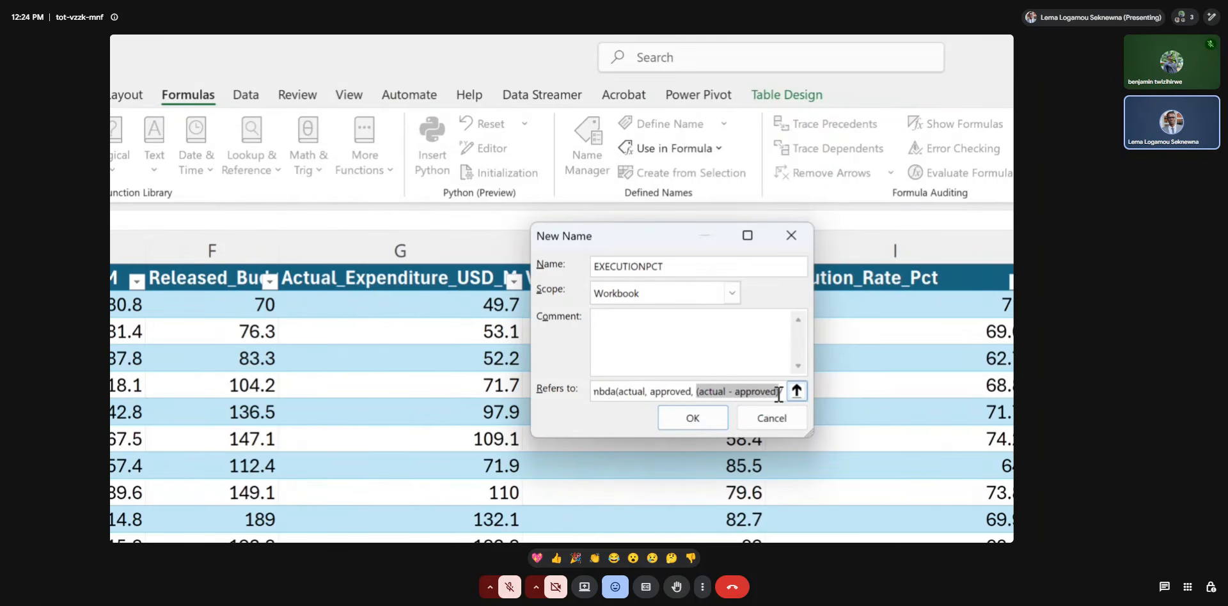
click(779, 395)
key(Right)
key(Right)
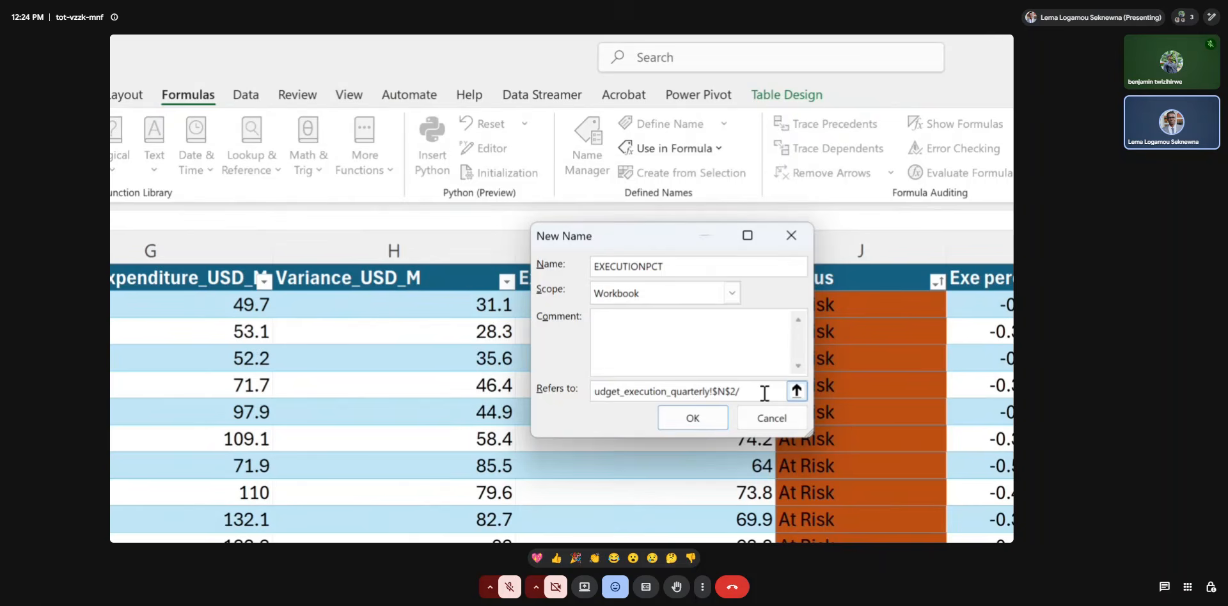
key(BackSpace)
key(BackSpace)
key(BackSpace)
key(BackSpace)
key(BackSpace)
key(BackSpace)
key(BackSpace)
key(BackSpace)
key(BackSpace)
key(BackSpace)
key(BackSpace)
key(BackSpace)
key(BackSpace)
key(BackSpace)
key(BackSpace)
key(BackSpace)
key(BackSpace)
key(BackSpace)
key(BackSpace)
key(BackSpace)
key(BackSpace)
key(BackSpace)
key(BackSpace)
key(BackSpace)
key(BackSpace)
key(BackSpace)
key(BackSpace)
key(BackSpace)
key(BackSpace)
key(BackSpace)
key(BackSpace)
key(BackSpace)
key(BackSpace)
key(BackSpace)
key(BackSpace)
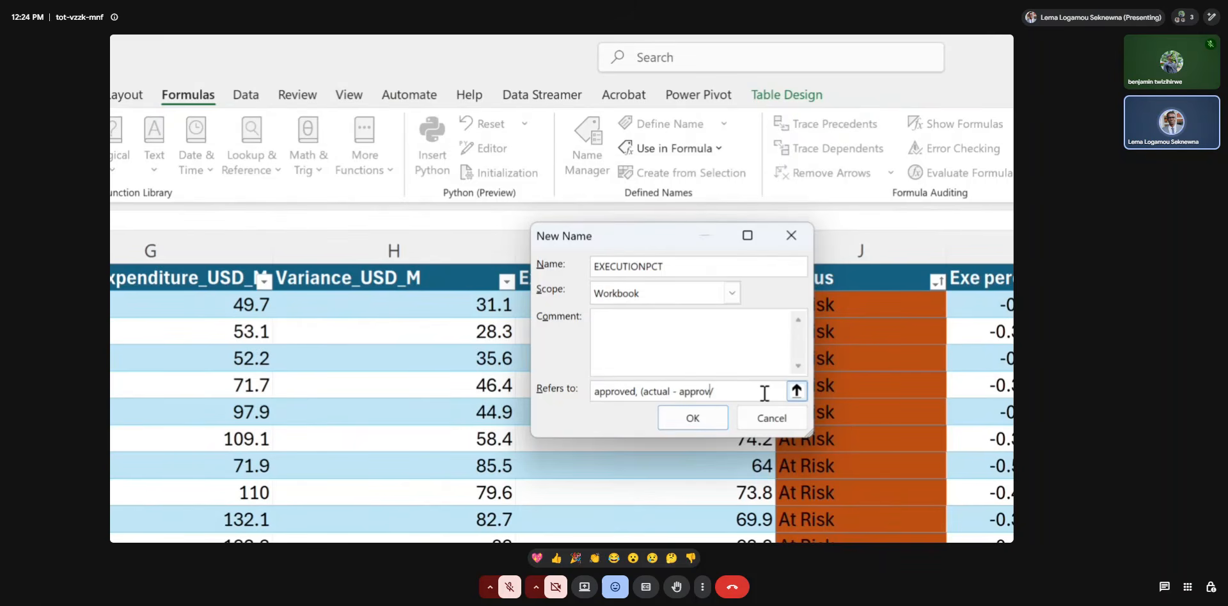
Complete the definition as =lambda(actual, approved, (actual - approved)/approved) and check its parts.
text(ed)/approved))
drag(640, 391, 722, 391)
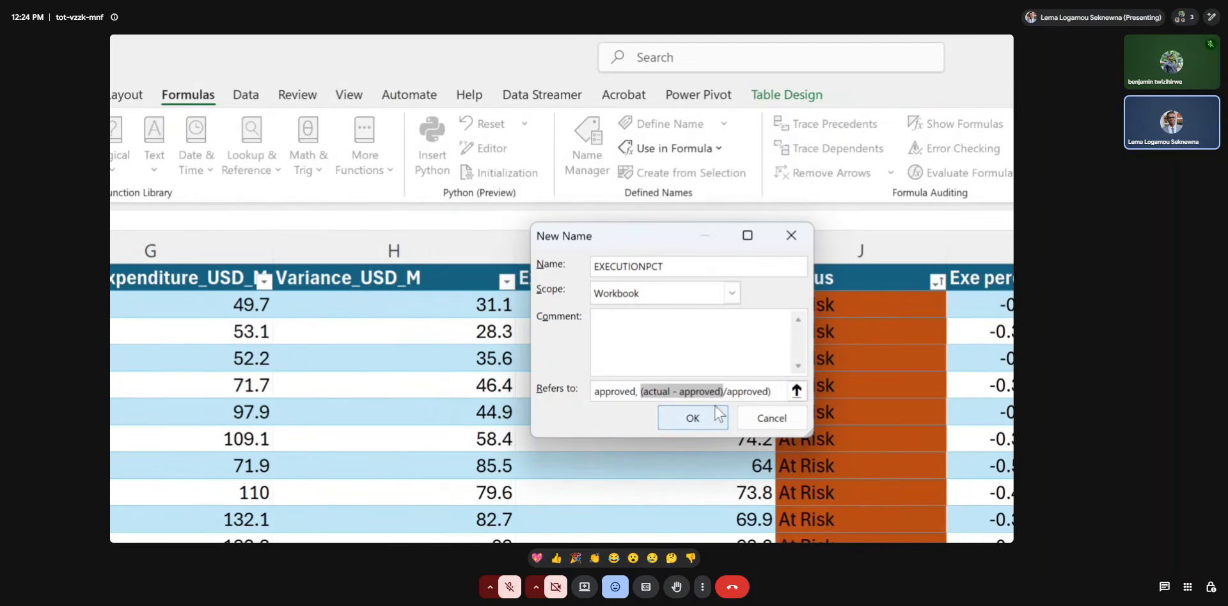
drag(773, 392, 722, 391)
click(722, 392)
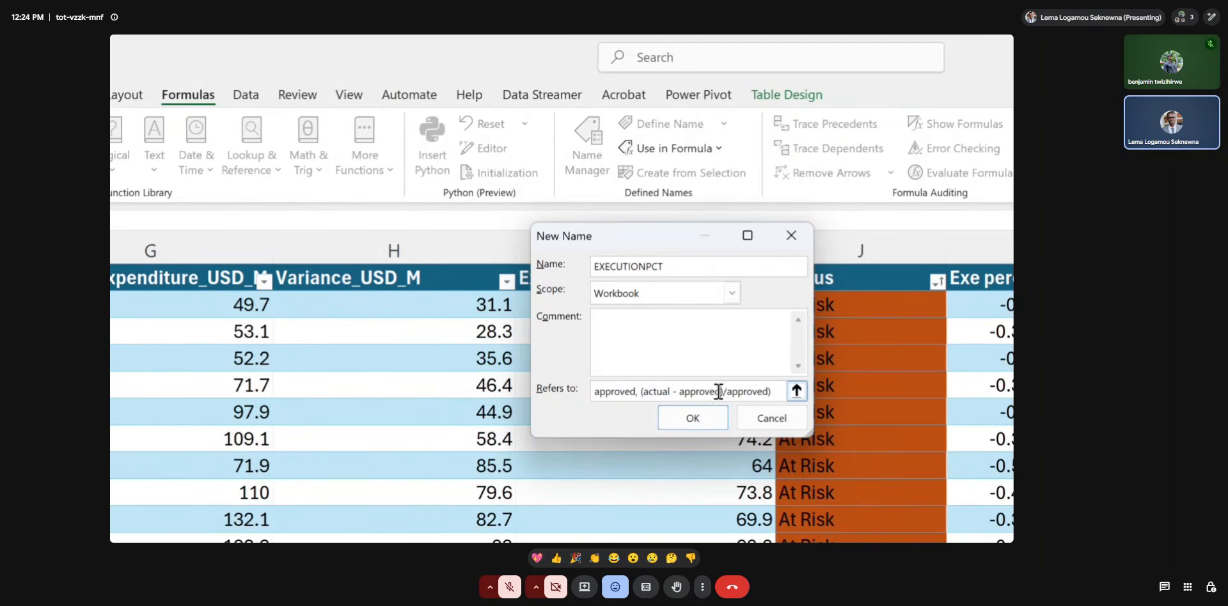
drag(643, 391, 611, 393)
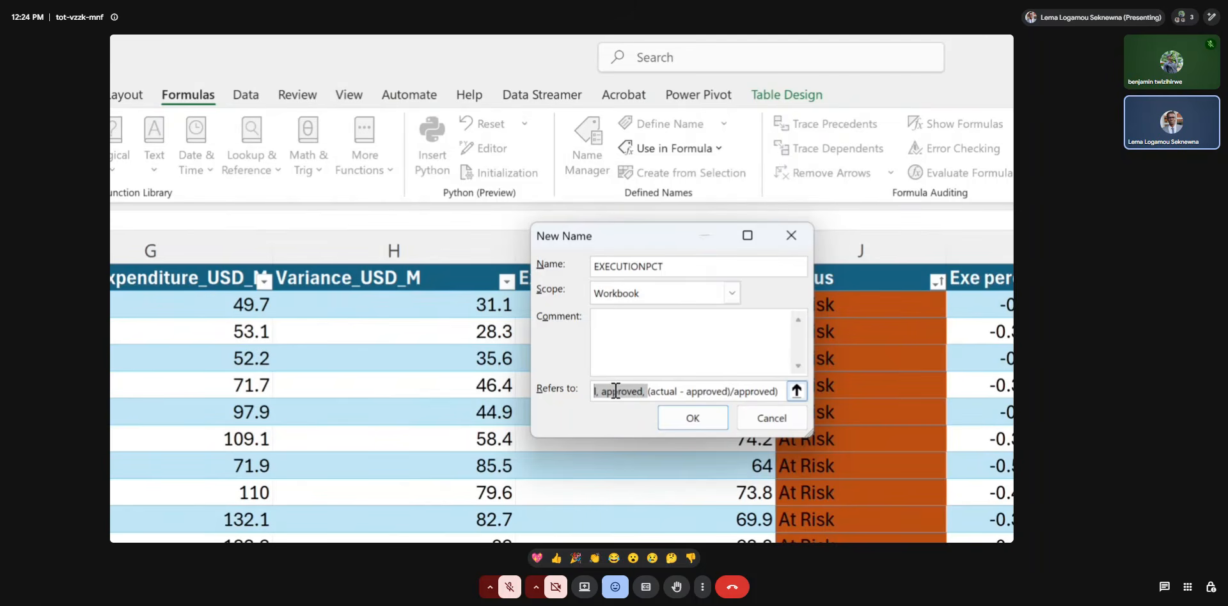
click(615, 391)
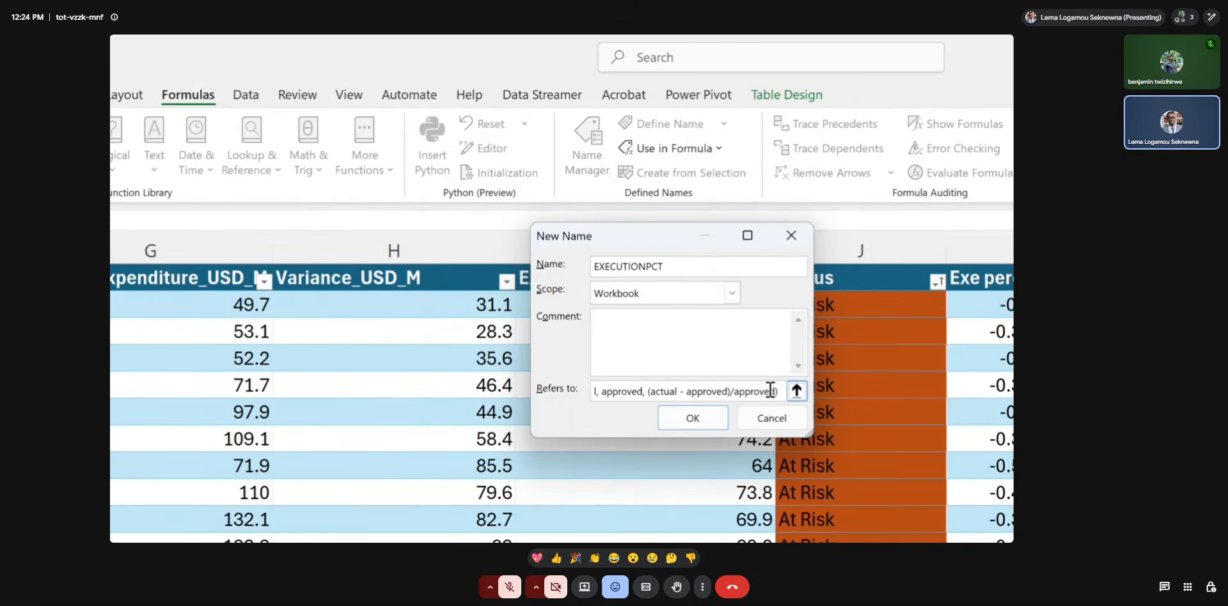
Copy the full lambda formula into the name's comment, and save the EXECUTIONPCT name.
drag(779, 390, 578, 388)
key(ctrl+c)
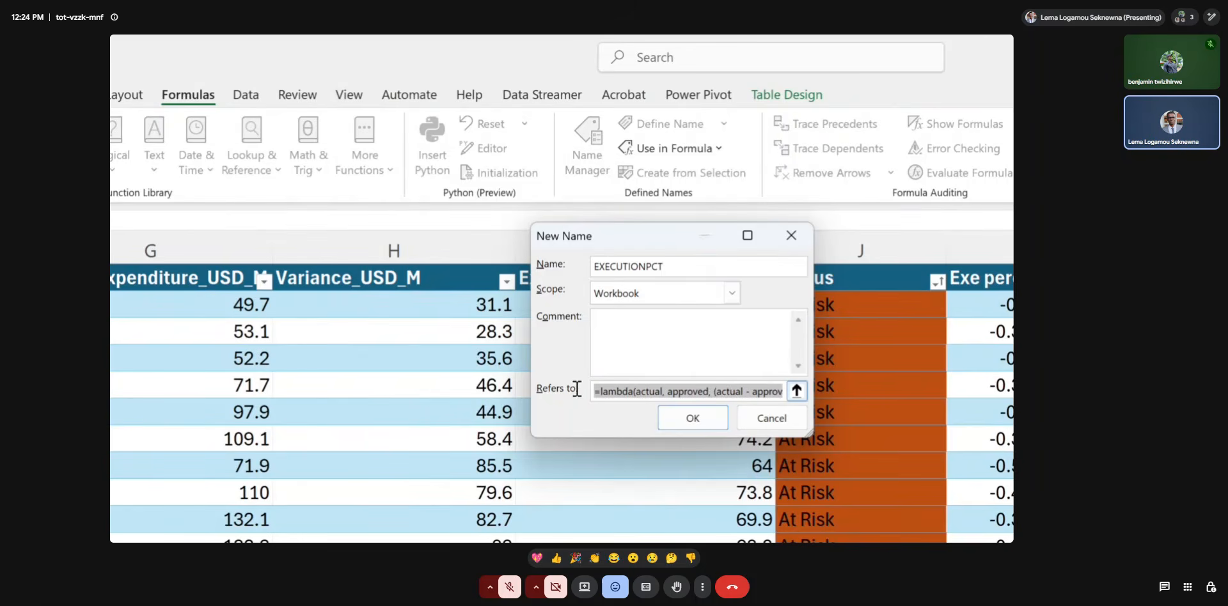
click(596, 356)
key(ctrl+v)
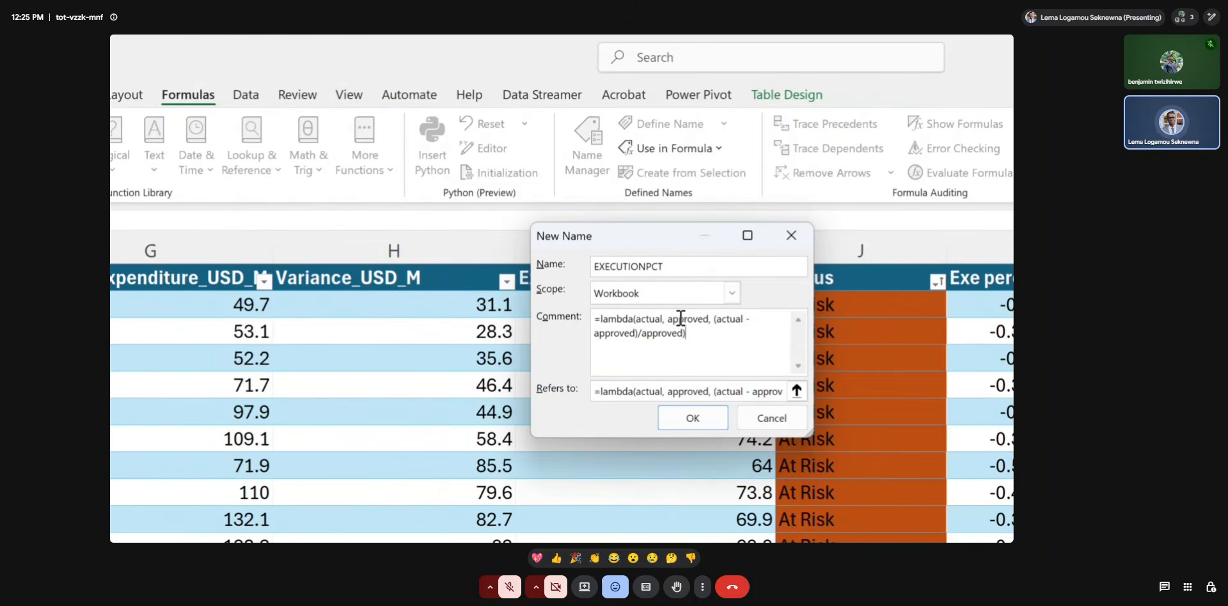
double_click(652, 319)
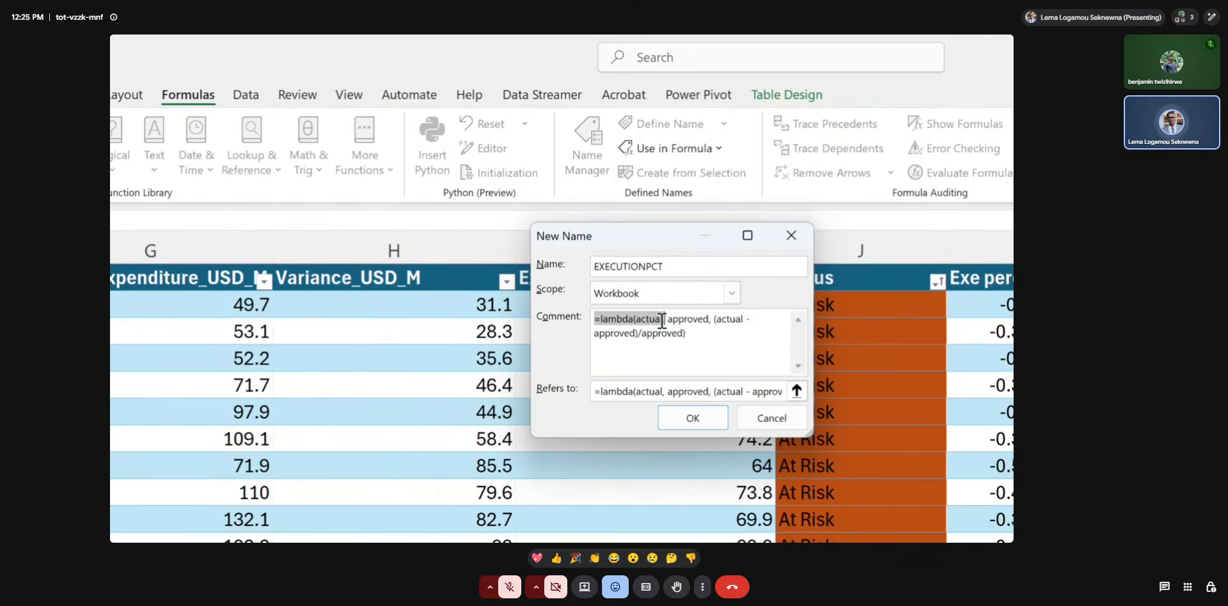
double_click(686, 318)
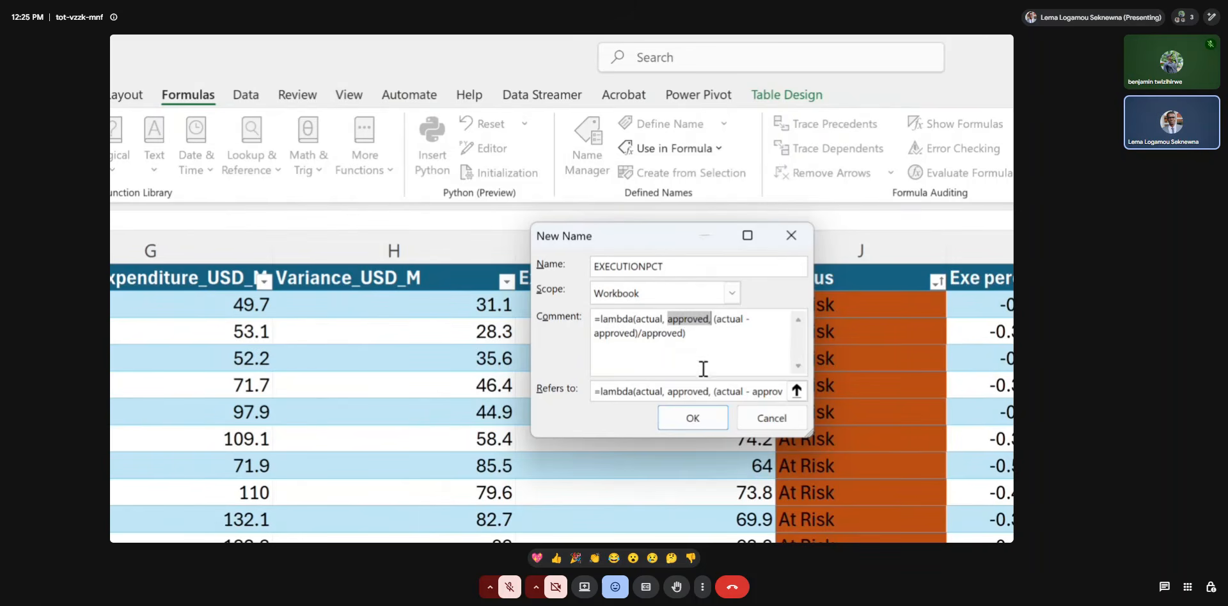
click(695, 417)
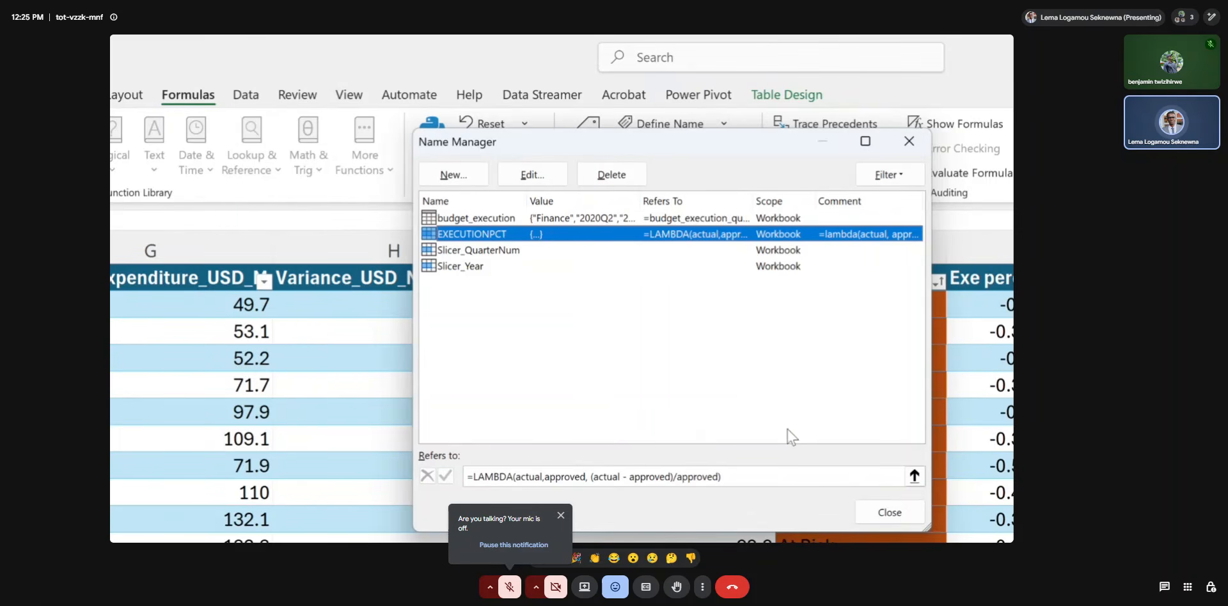
click(896, 511)
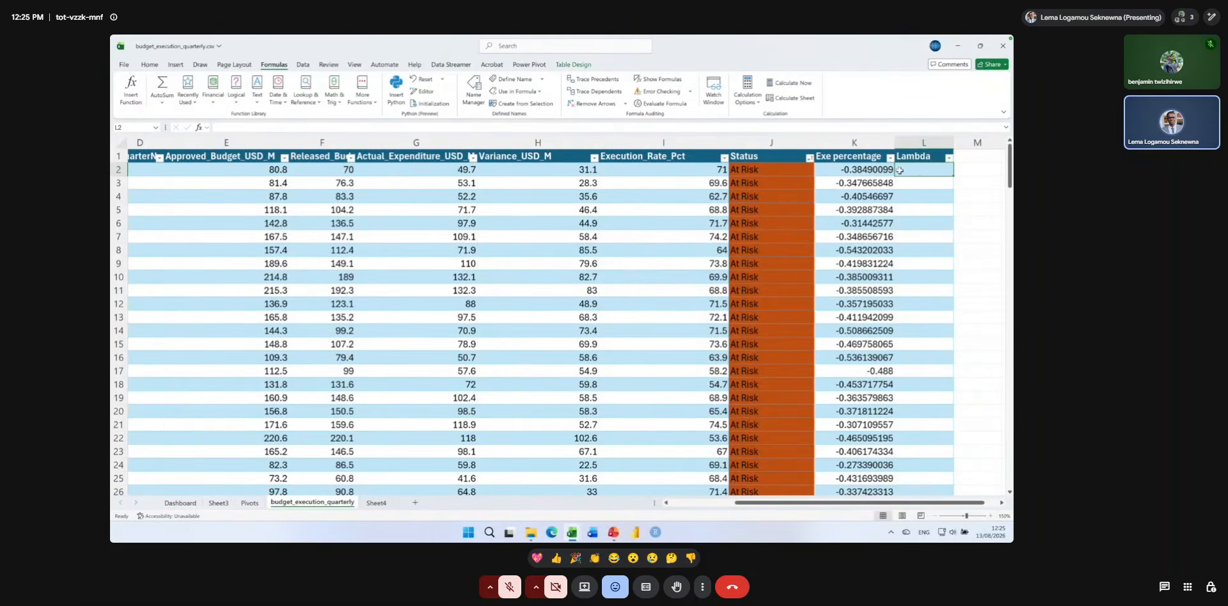
Enter =EXECUTIONPCT([@[Actual_Expenditure_USD_M]],[@[Approved_Budget_USD_M]]) in L2 and auto-fit the Lambda column.
text(=ex)
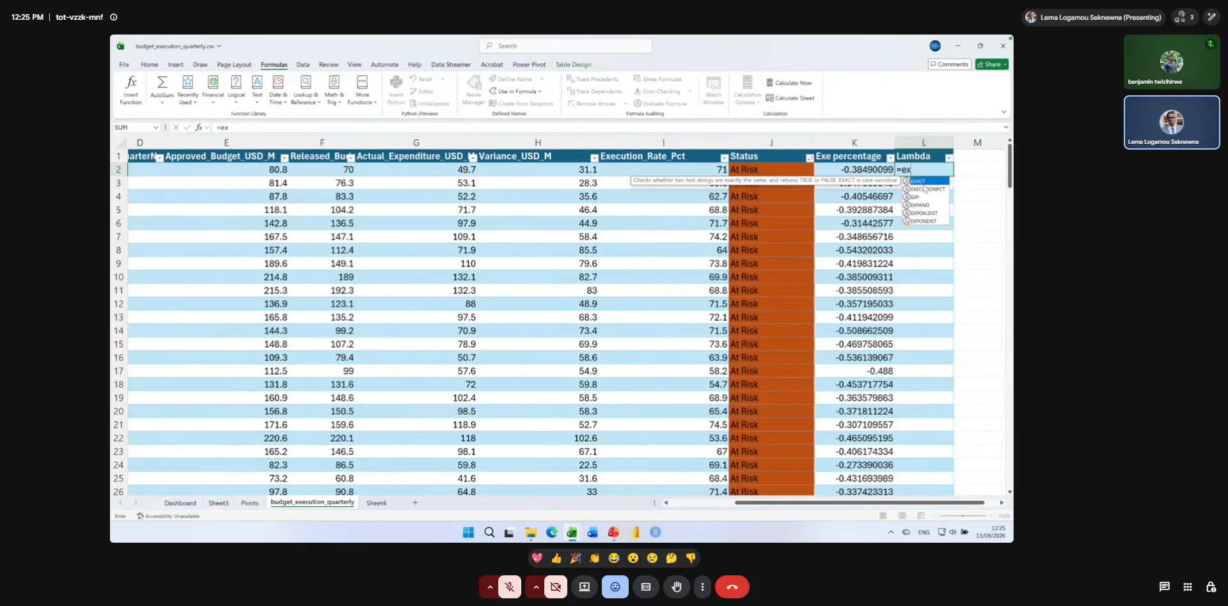
key(super+plus)
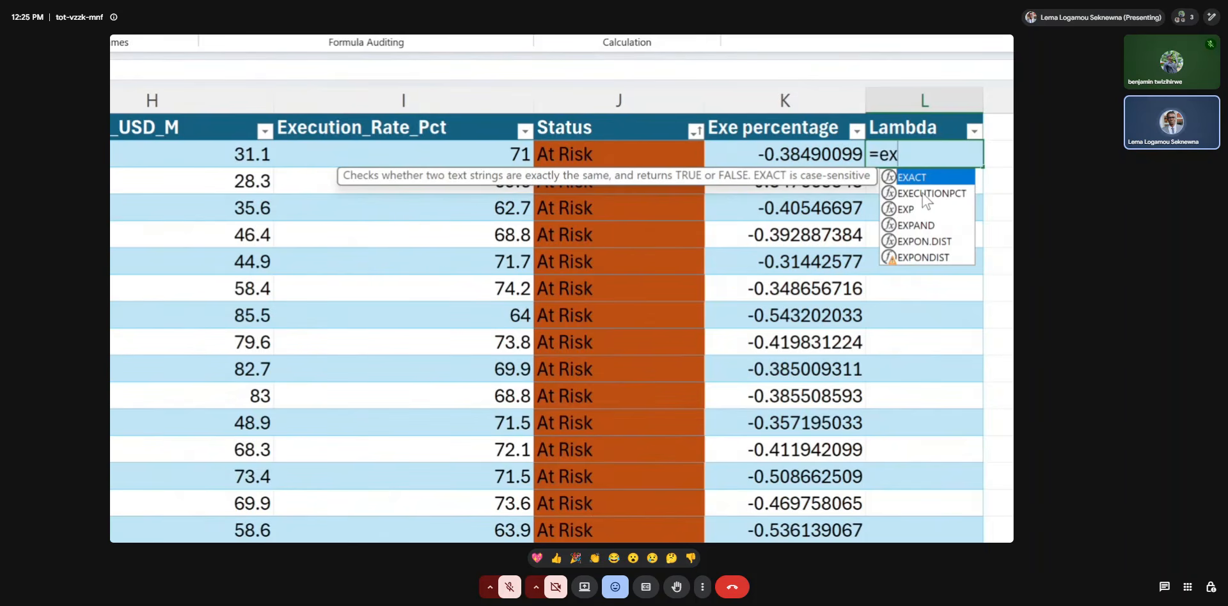
double_click(922, 193)
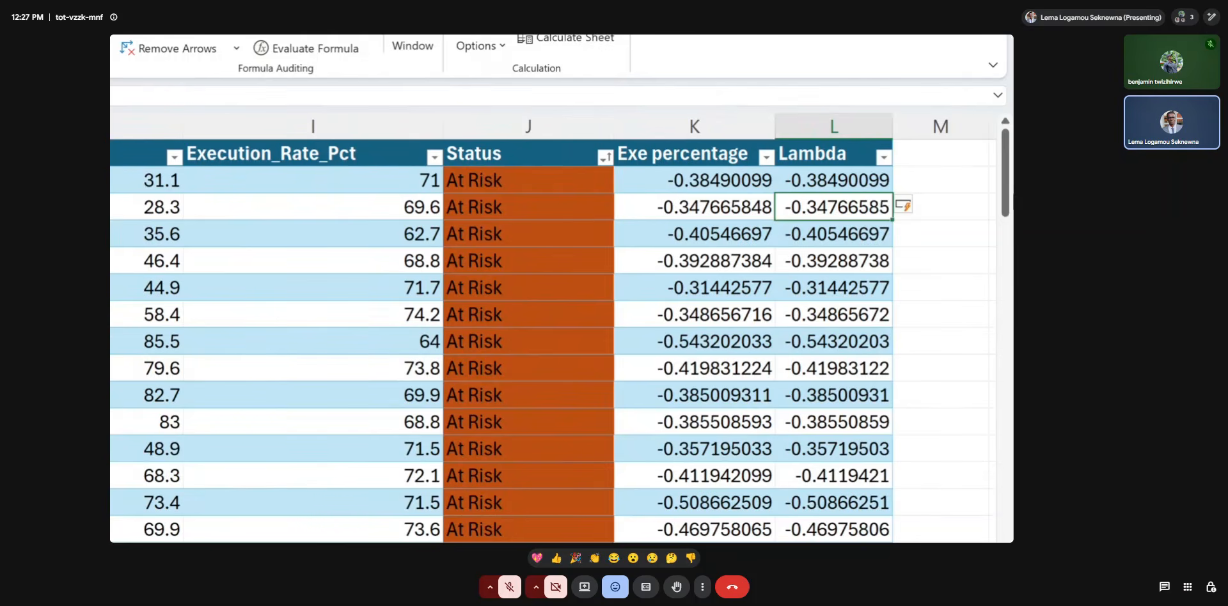
double_click(892, 133)
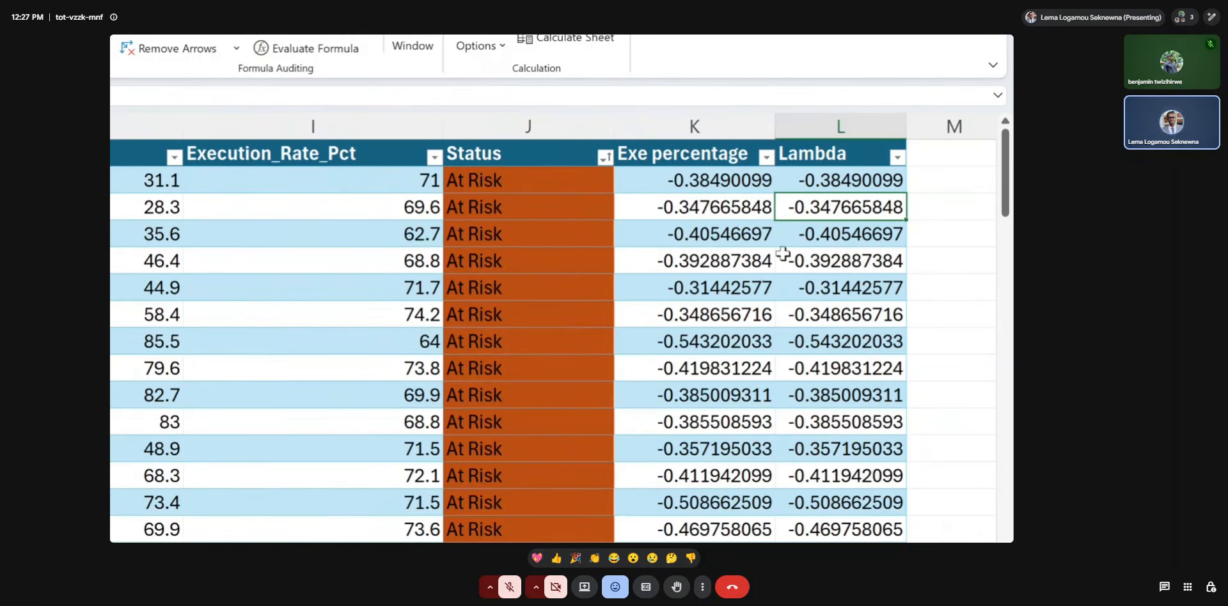
key(super+minus)
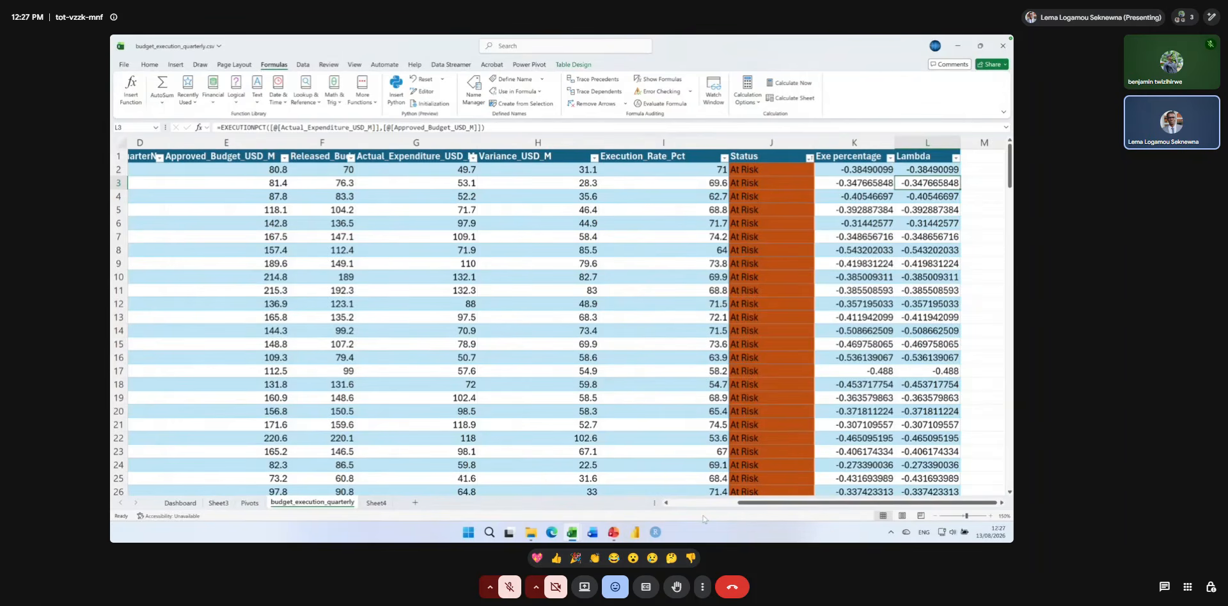
Switch to the PowerPoint training deck and show the slide "Power Query — Automate Data Cleanup".
key(alt+Tab)
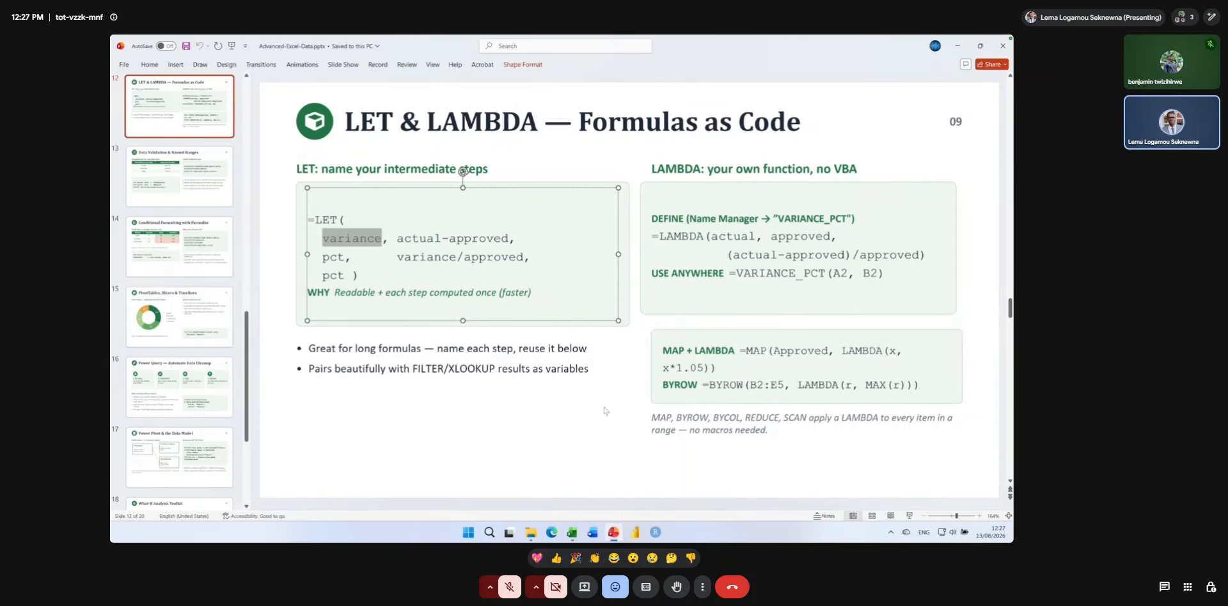
click(209, 321)
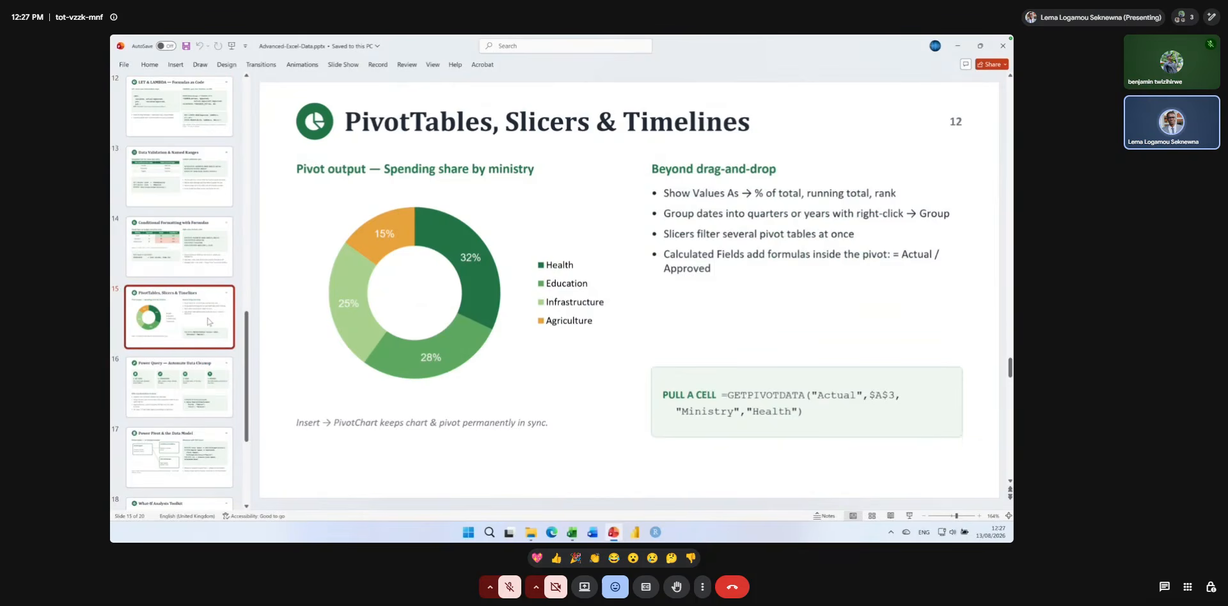
click(202, 384)
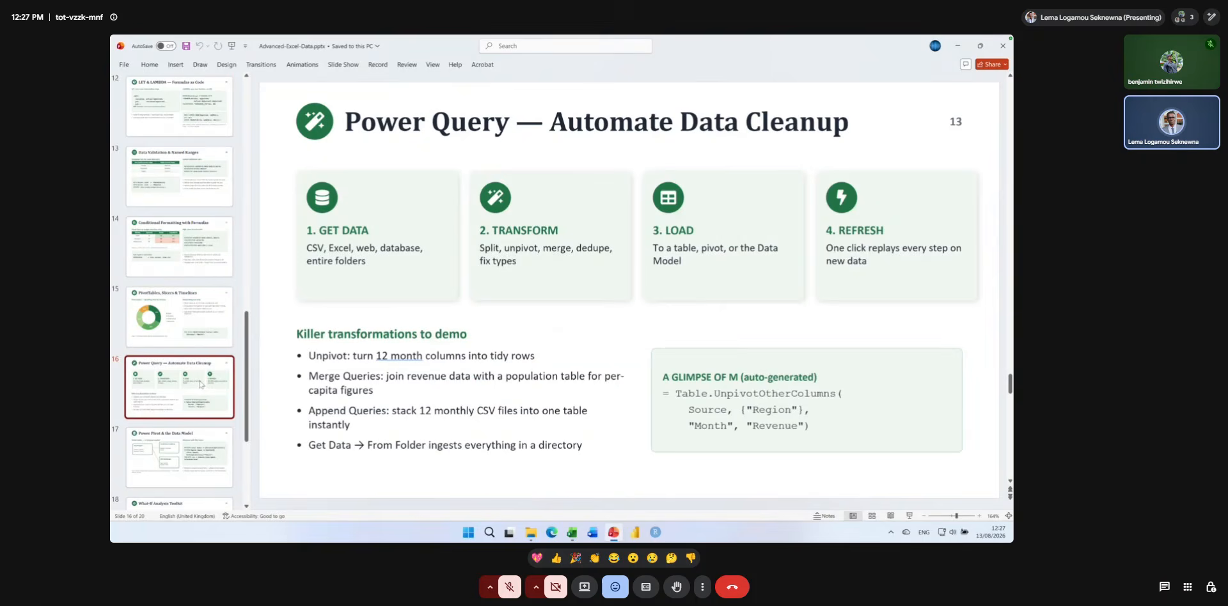
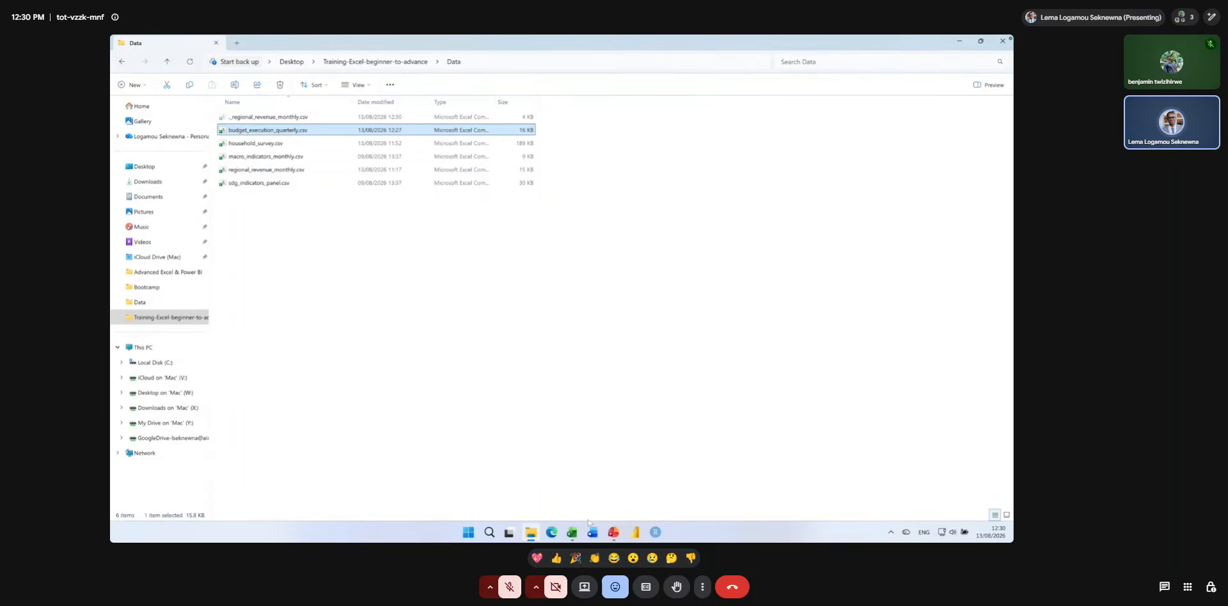
Switch to File Explorer and examine the CSV files in the Data folder.
click(568, 529)
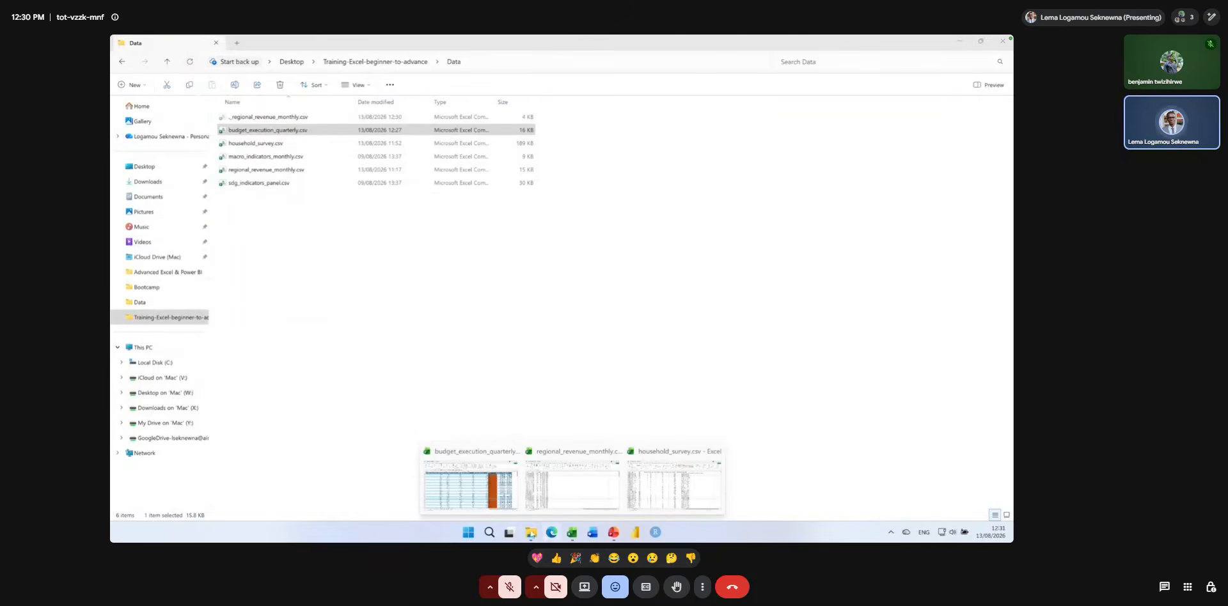
click(530, 533)
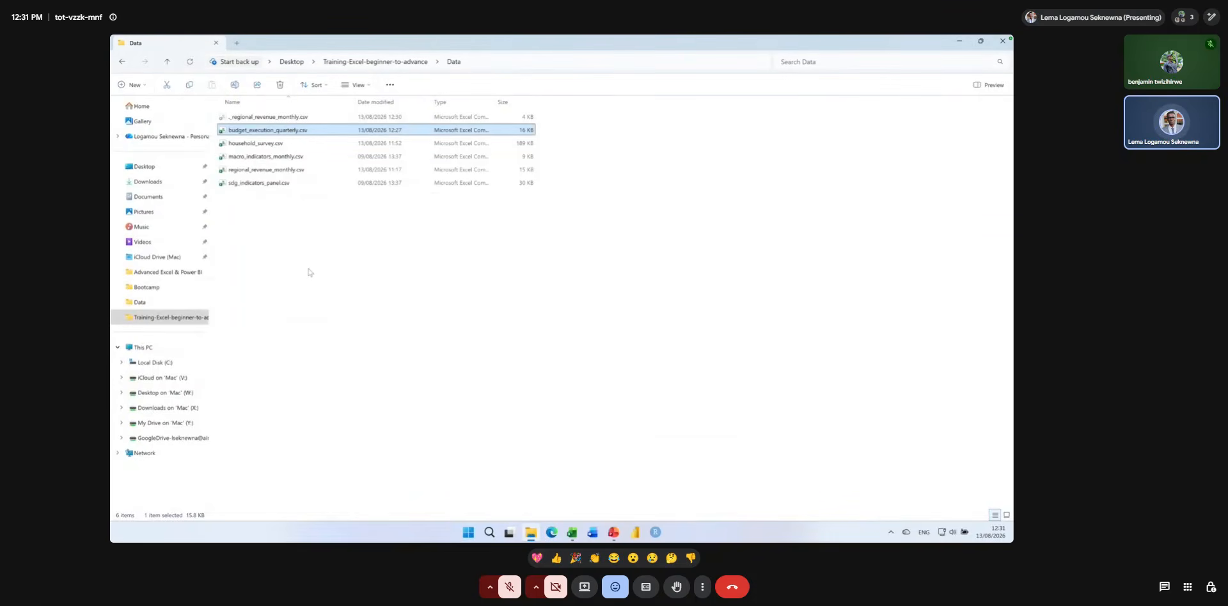
key(super+plus)
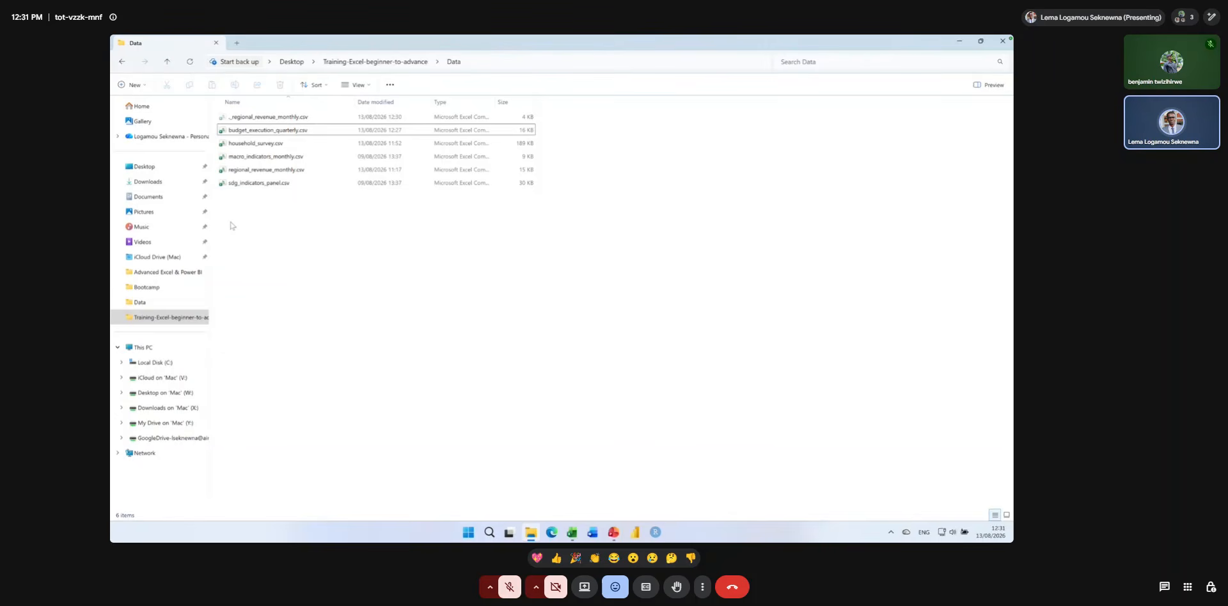
right_click(232, 225)
key(Escape)
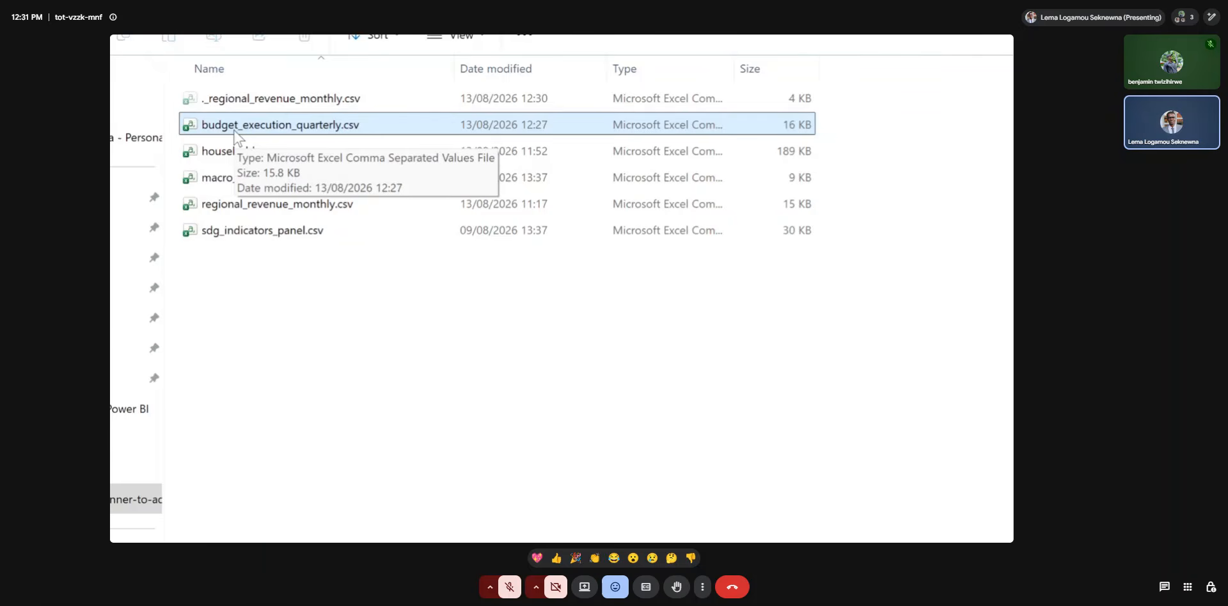
click(230, 252)
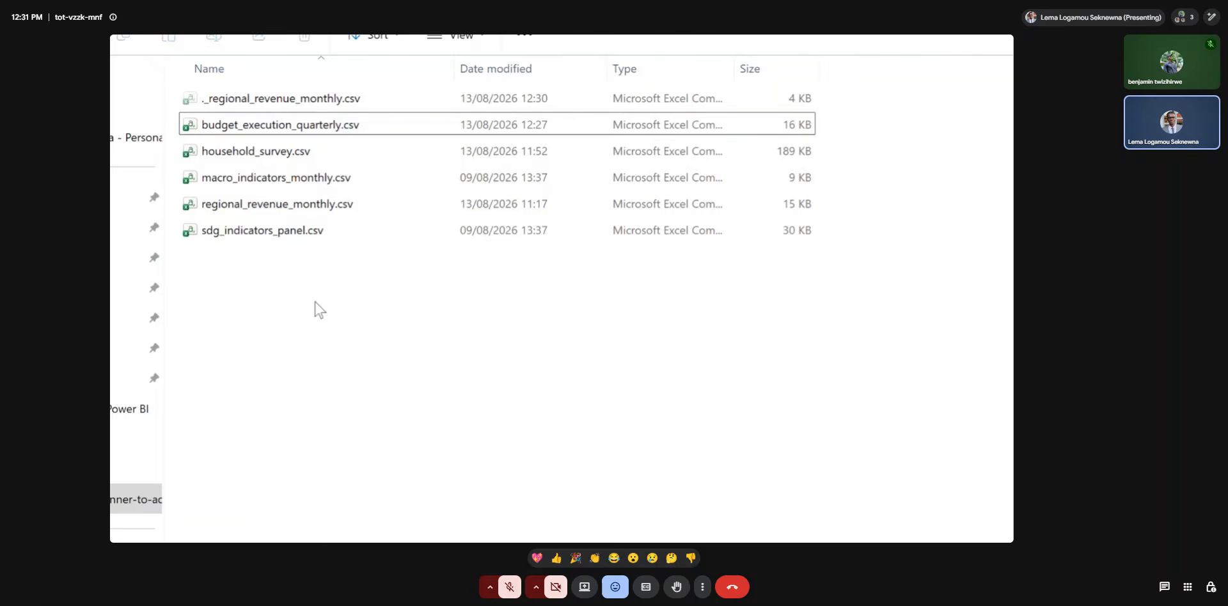
scroll(316, 302, down, 5)
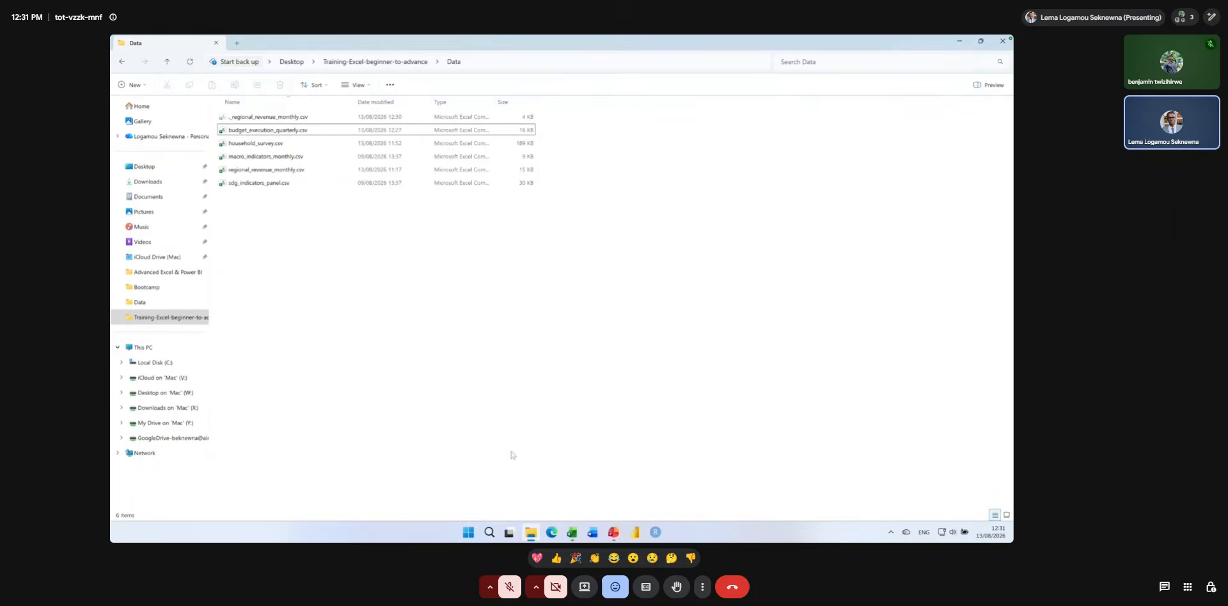
Switch to the budget_execution_quarterly.csv workbook in Excel and save it in the Data folder as an Excel Workbook (*.xlsx).
click(568, 527)
click(479, 478)
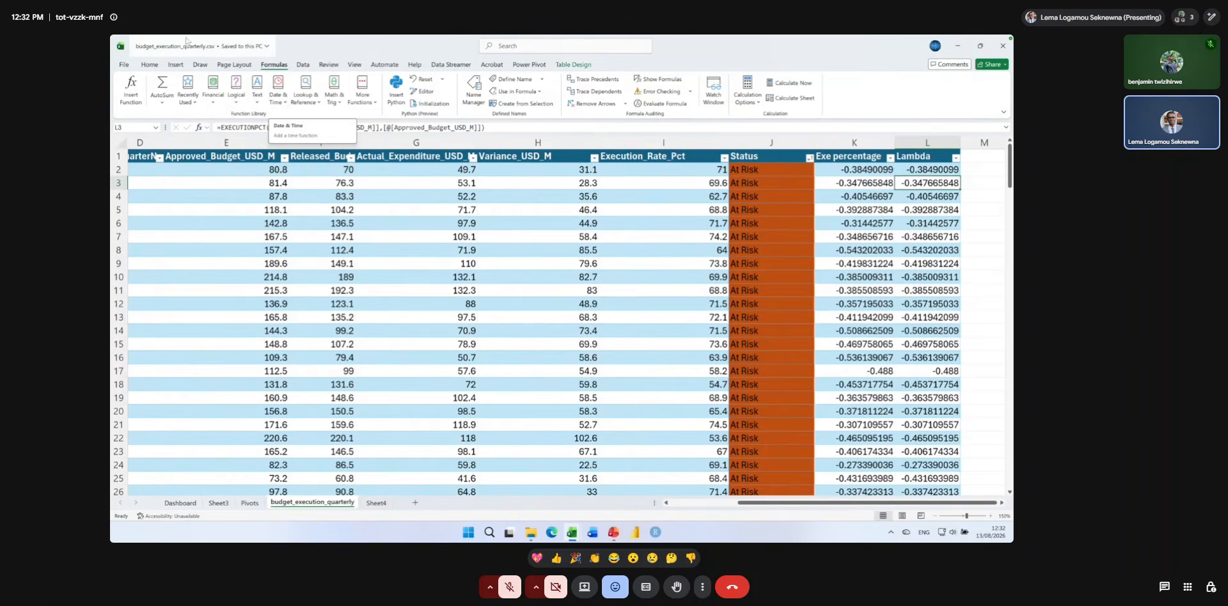
click(124, 67)
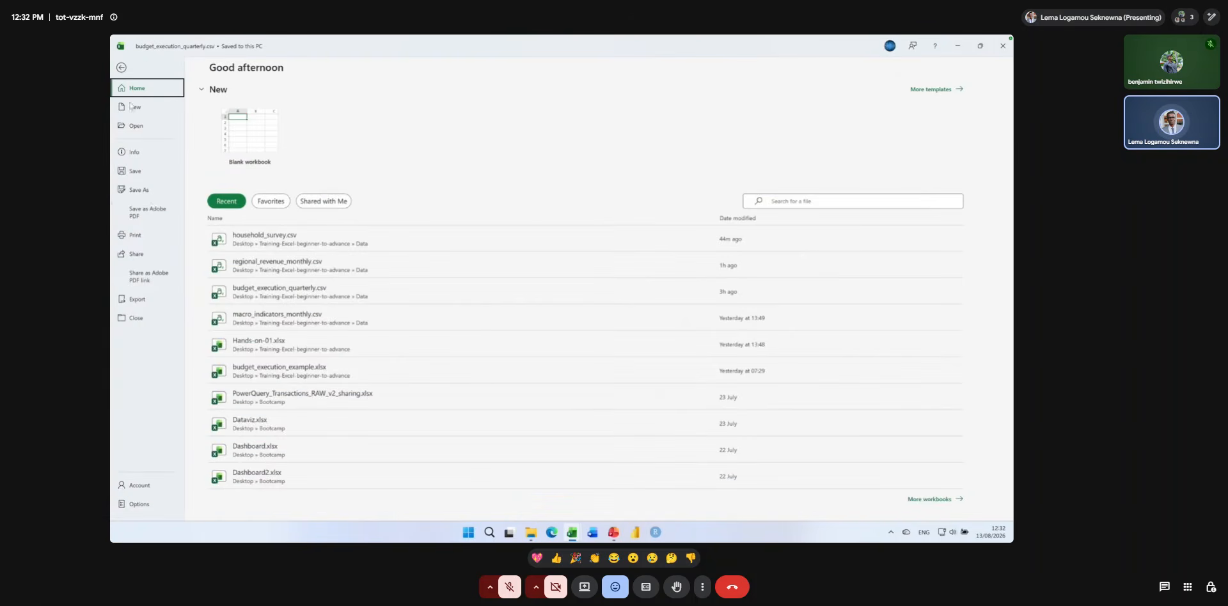
click(145, 190)
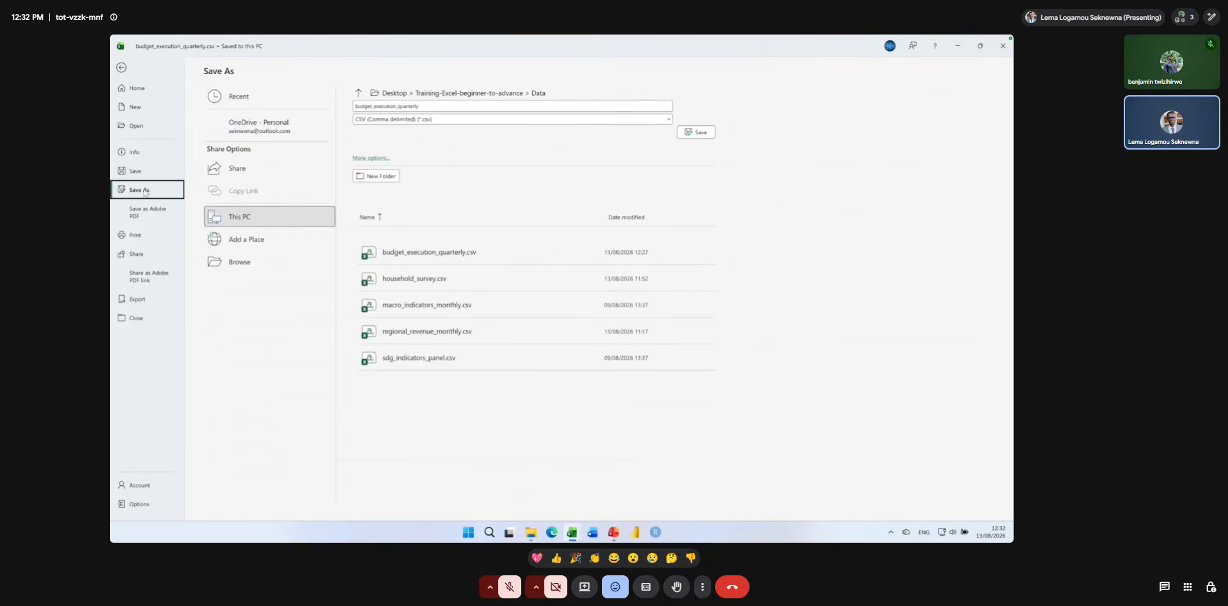
click(402, 120)
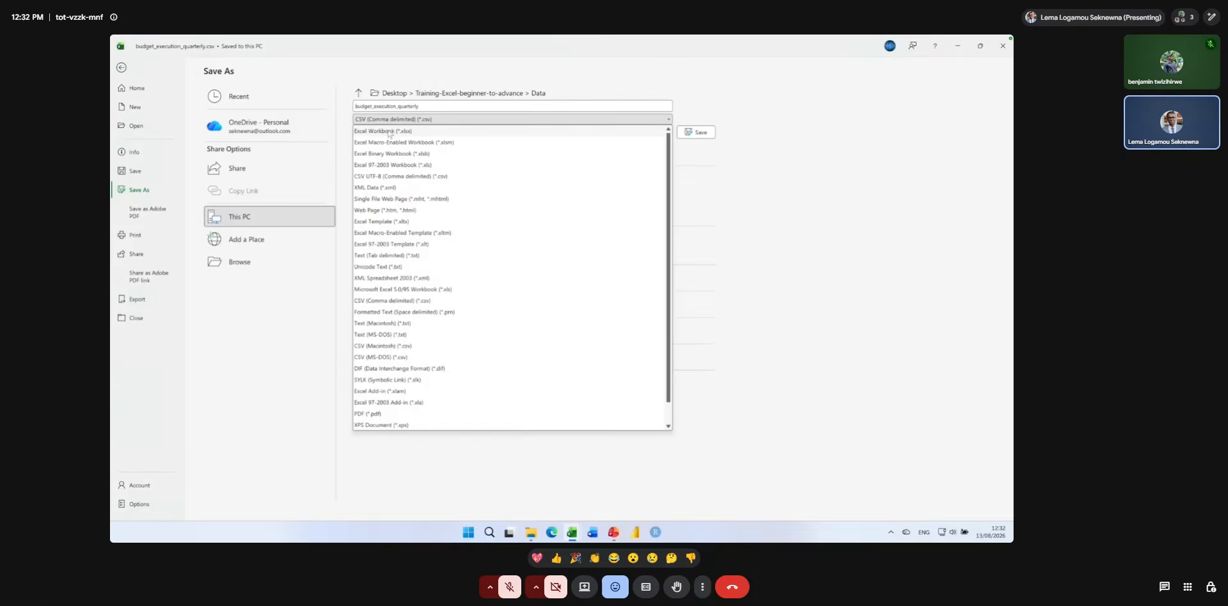
click(384, 131)
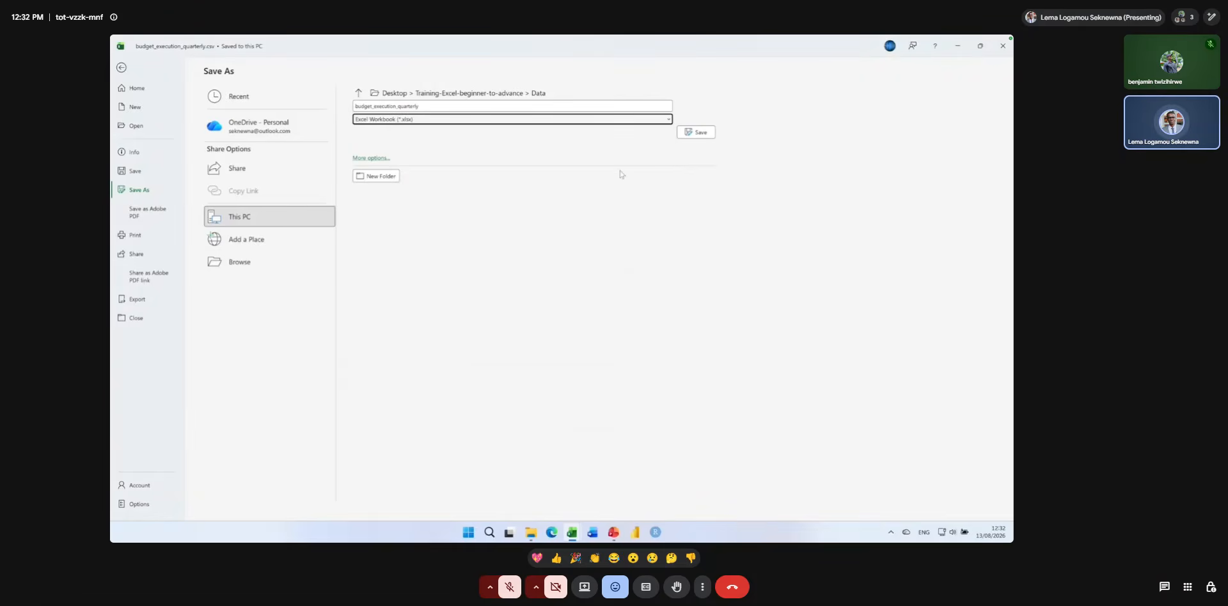
click(694, 131)
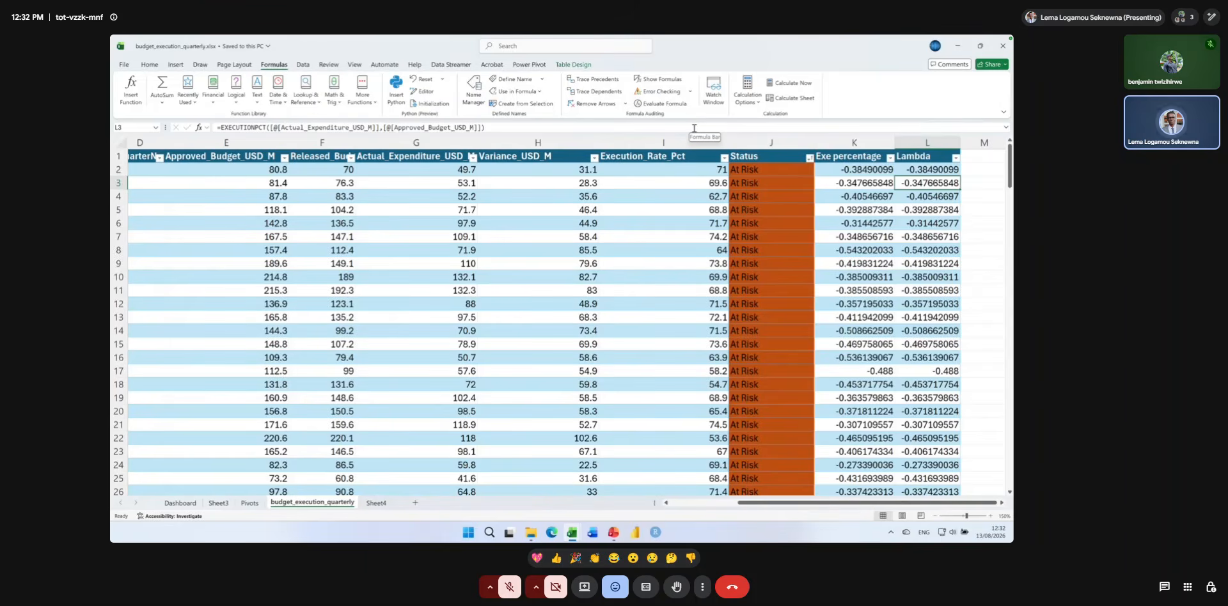
Show the Dashboard sheet from its title and first row of charts.
click(174, 503)
scroll(327, 407, up, 5)
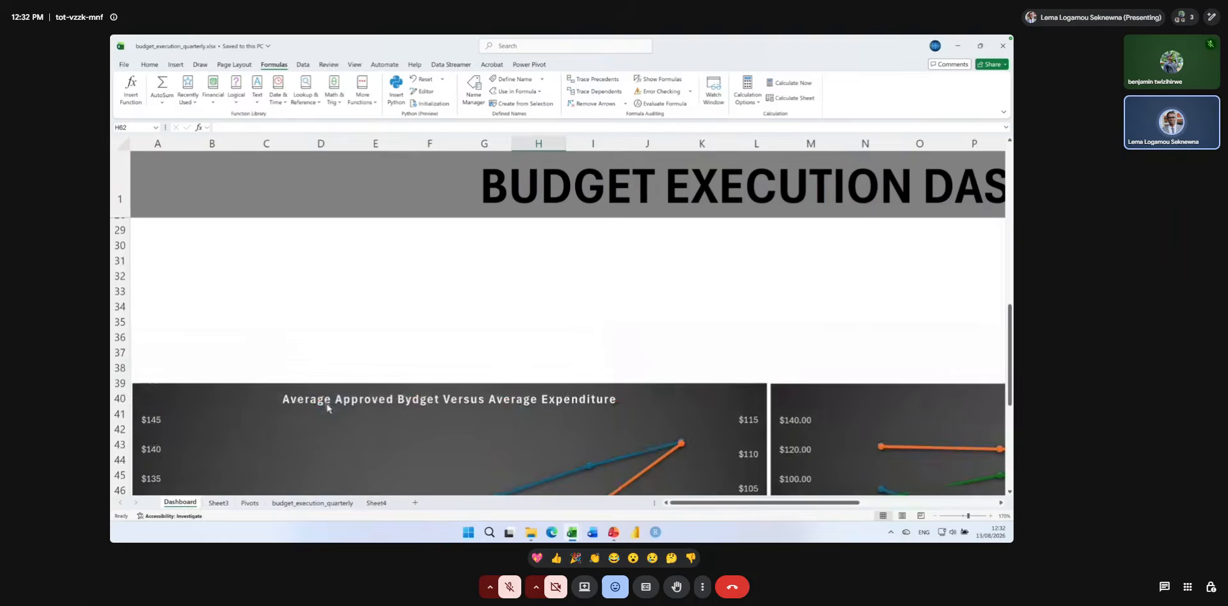
scroll(327, 407, up, 9)
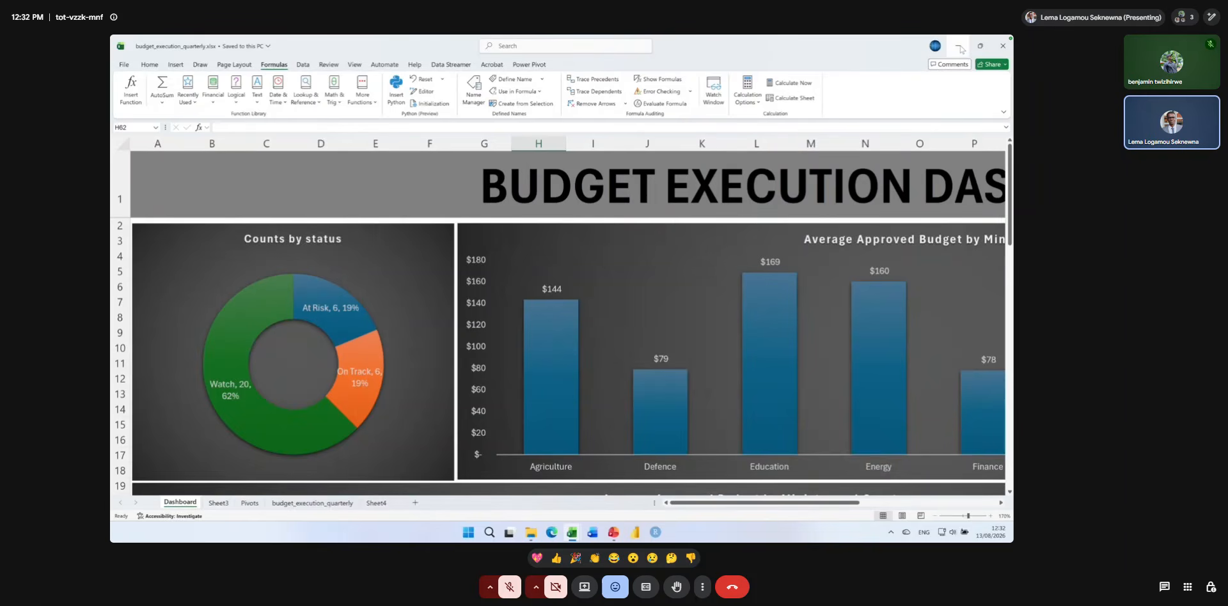
Save budget_execution_quarterly again as an Excel Workbook (*.xlsx), replacing the existing file, and close the workbook.
click(123, 65)
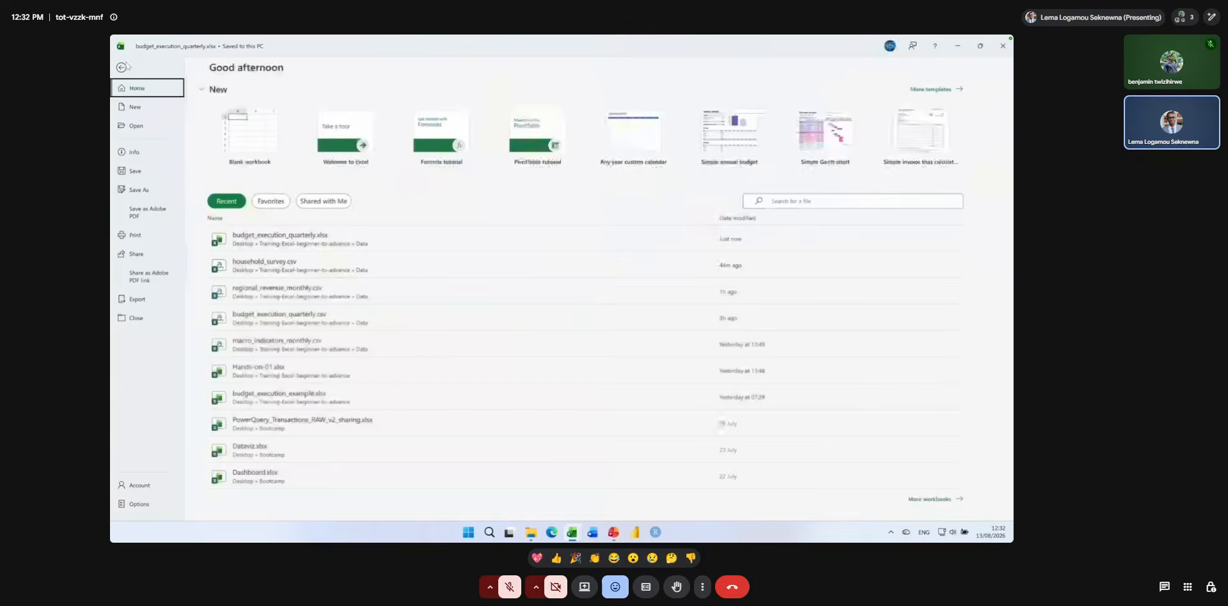
click(132, 189)
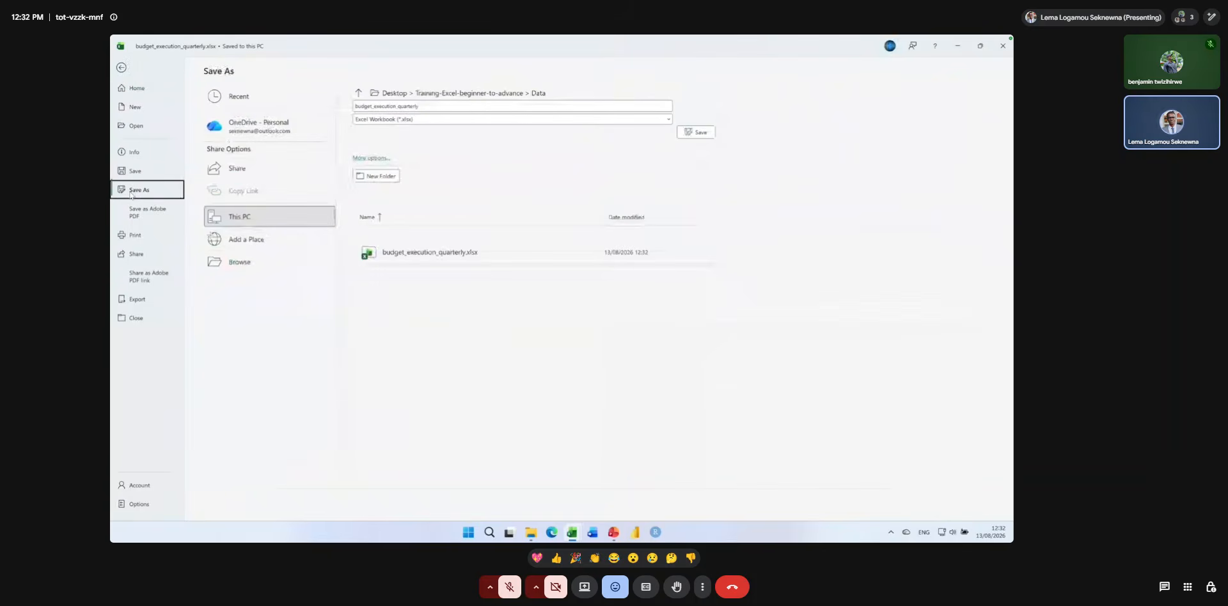
click(391, 120)
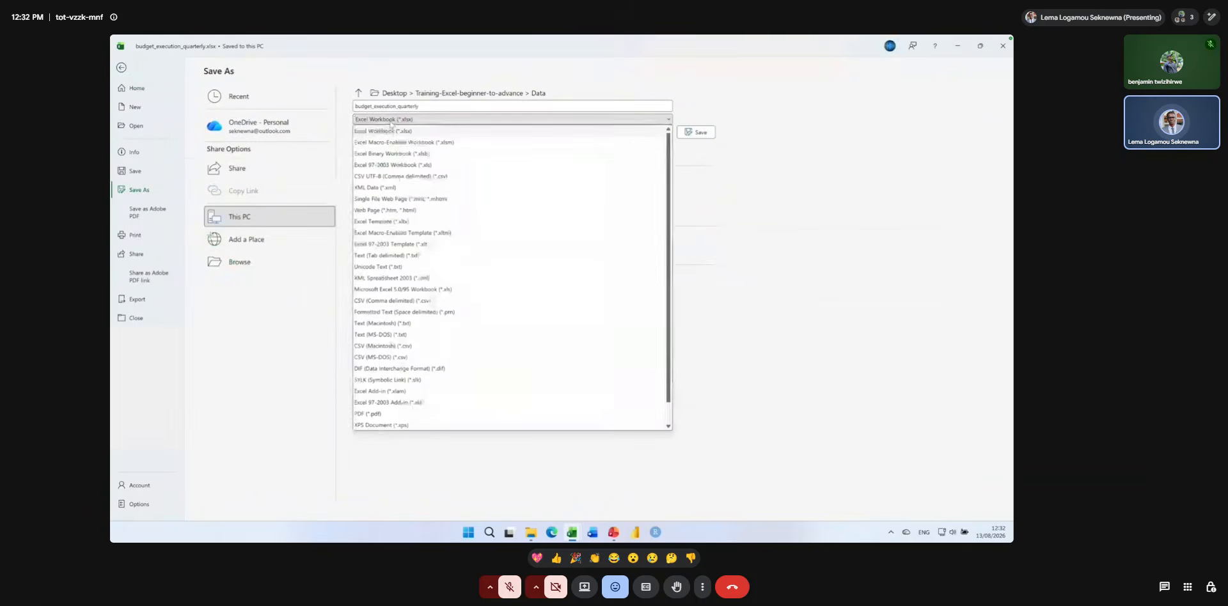
click(390, 131)
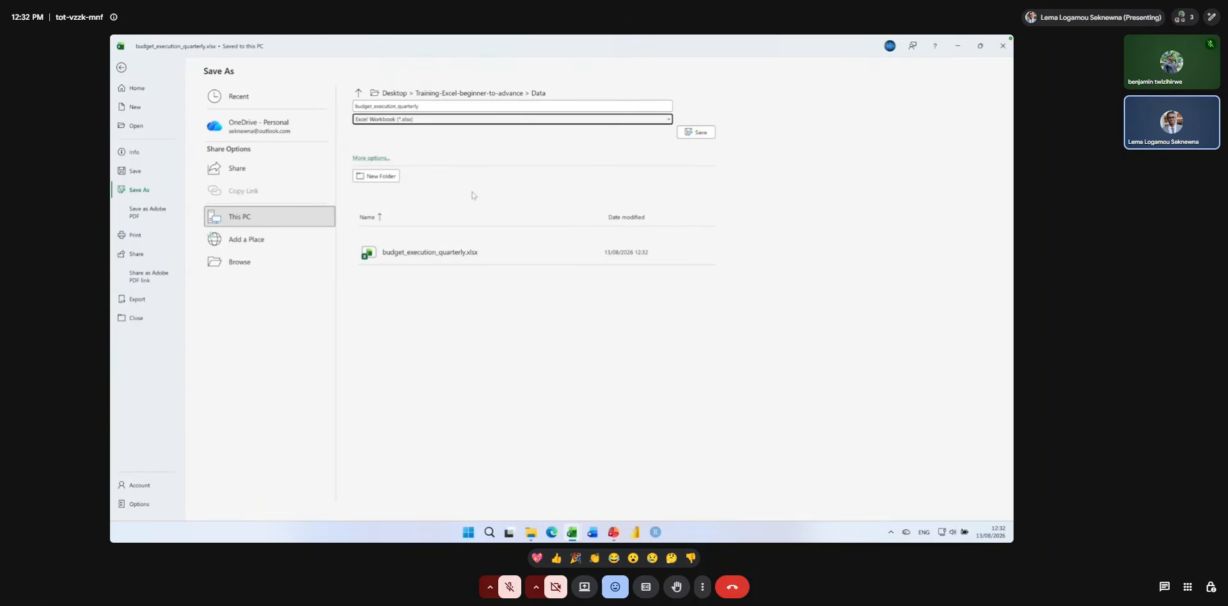
click(691, 135)
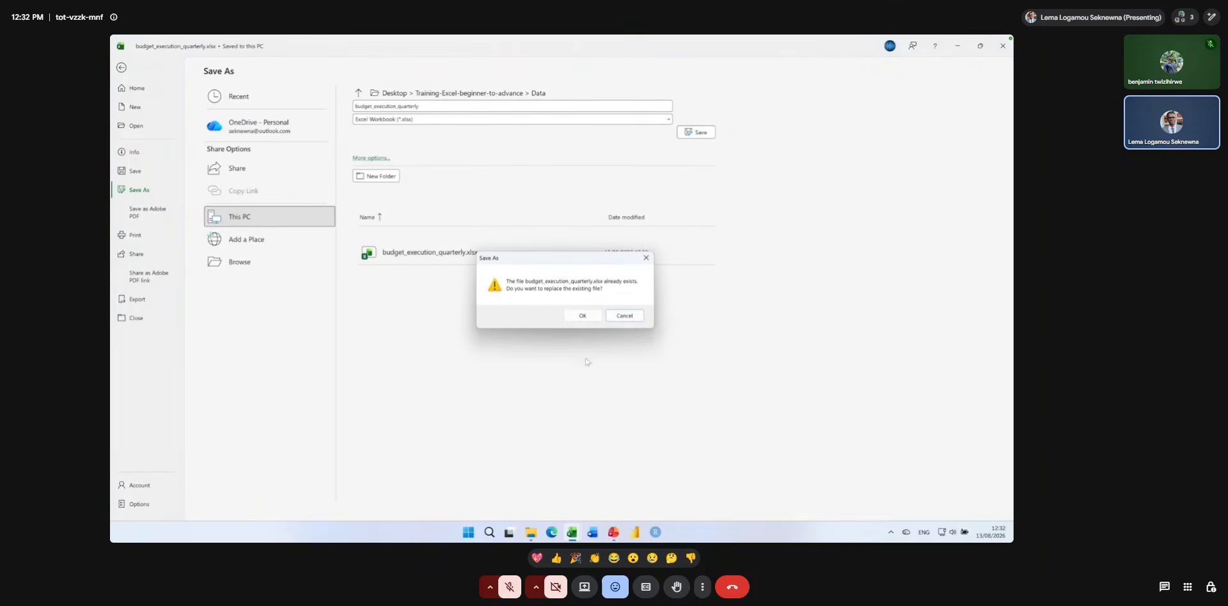
click(574, 315)
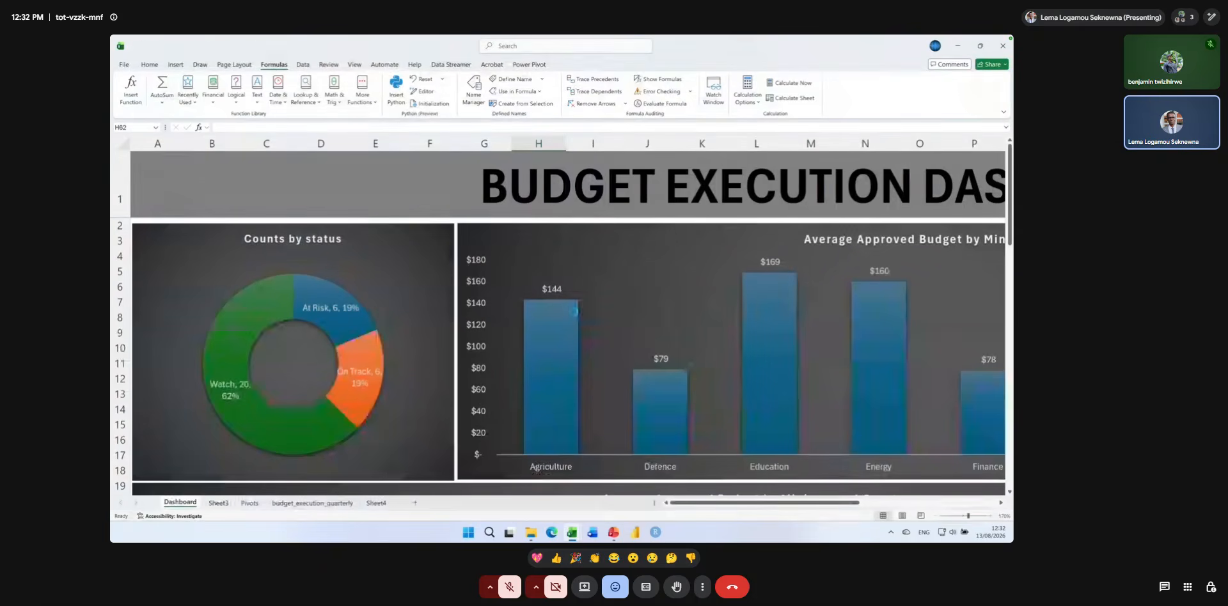
mouse_move(574, 315)
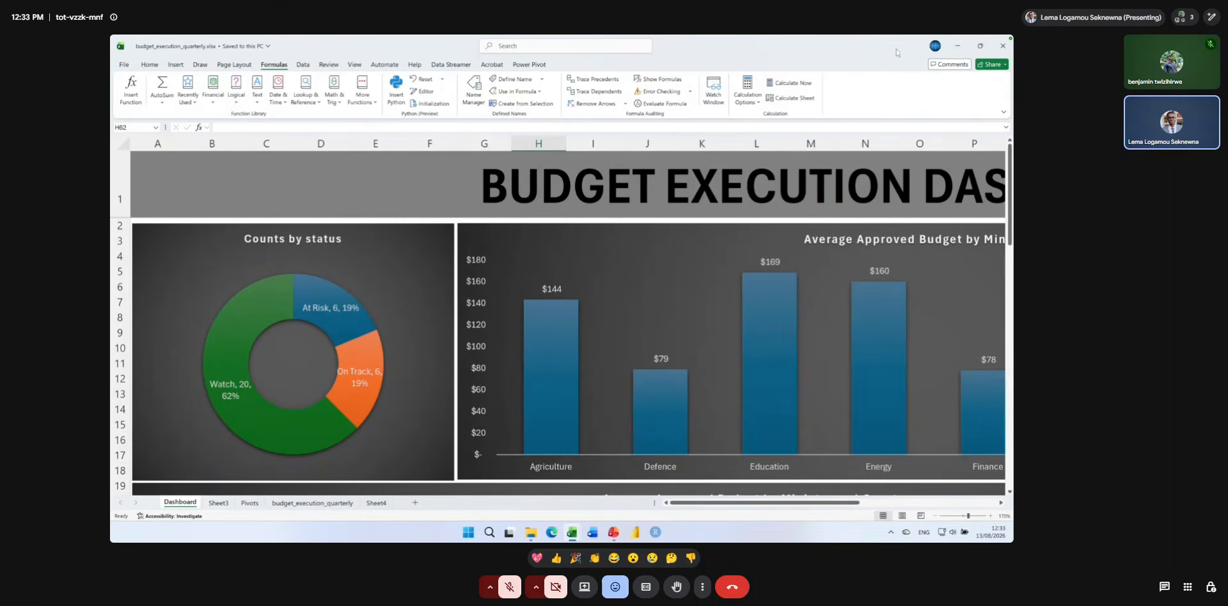
click(1007, 47)
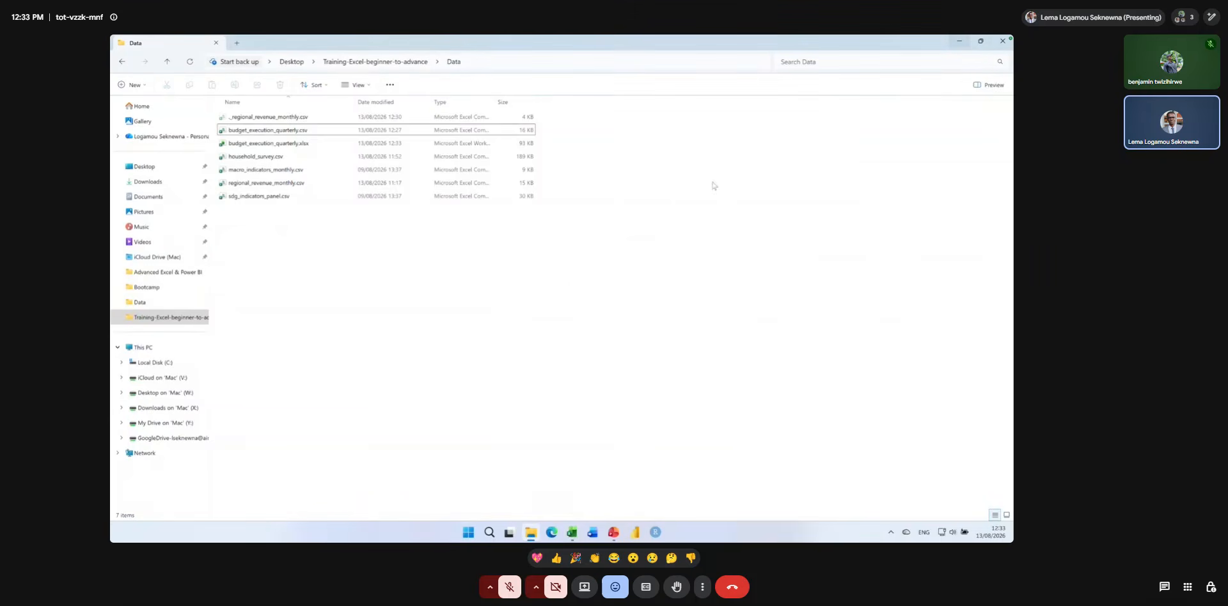
Create a new Microsoft Excel Worksheet in the Data folder and name it PowerQuery.
right_click(275, 248)
mouse_move(344, 316)
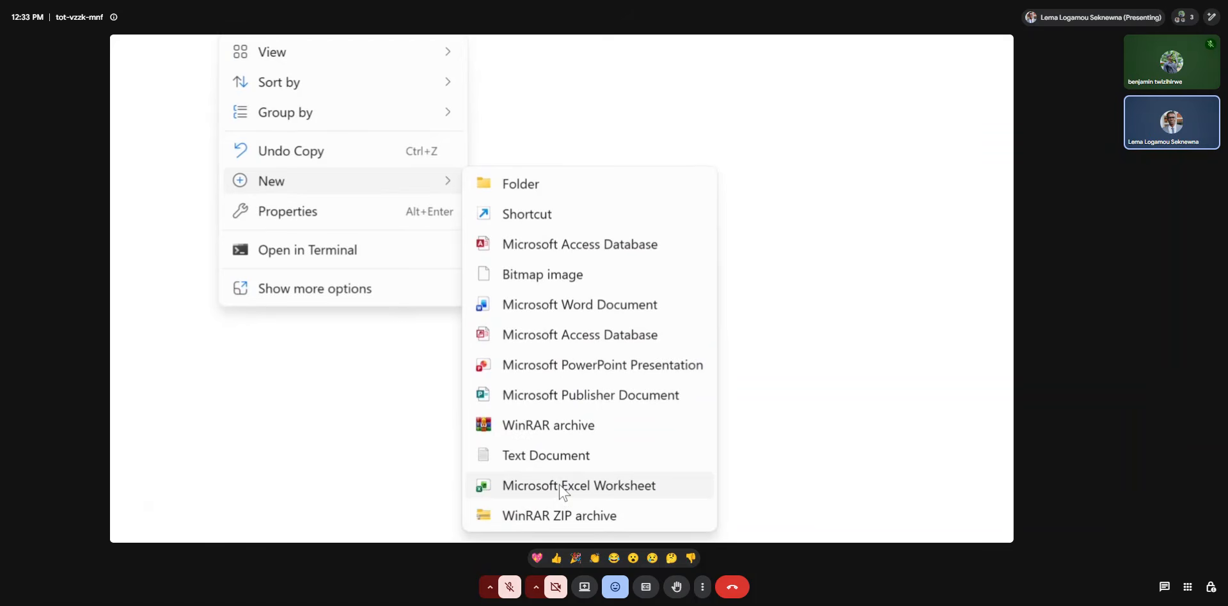
click(559, 486)
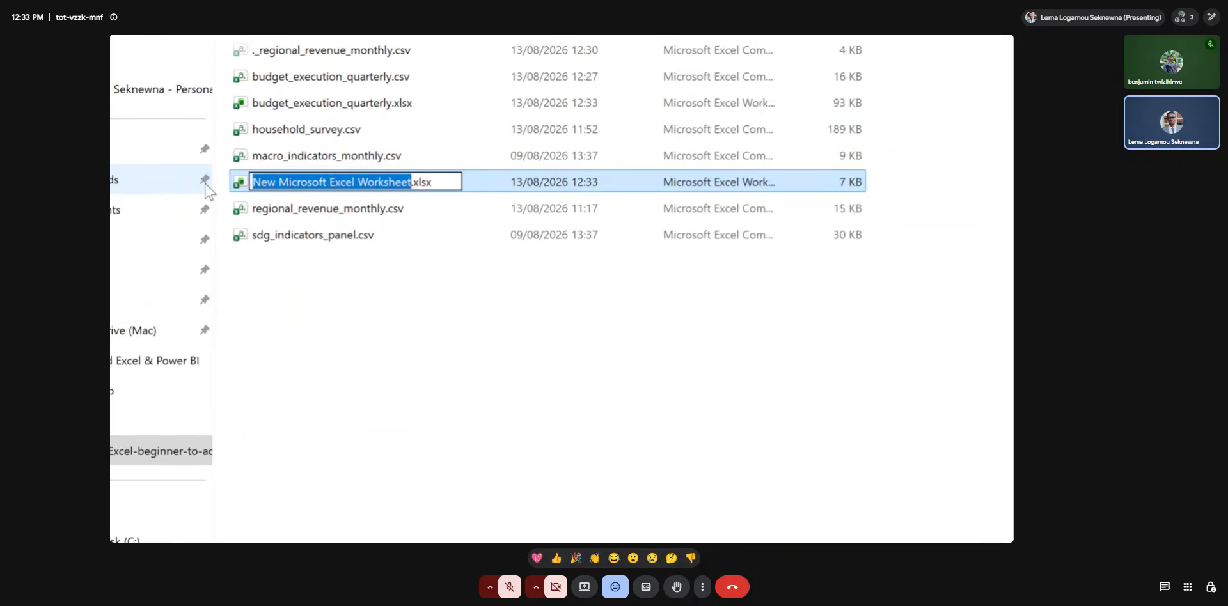
text(Po)
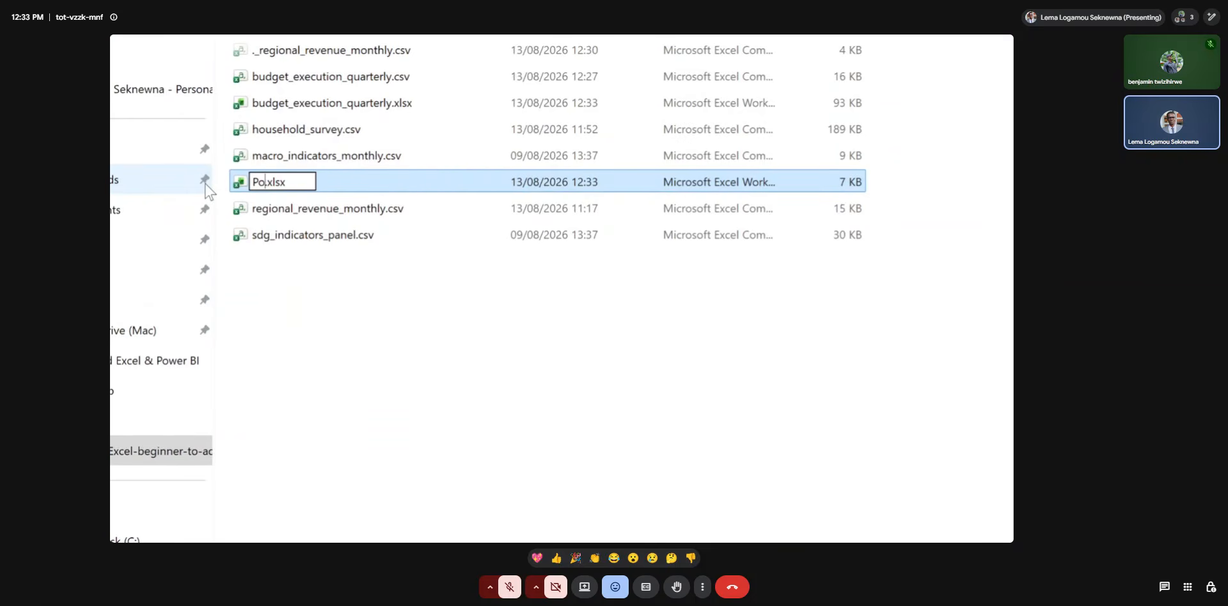
text(werQuer)
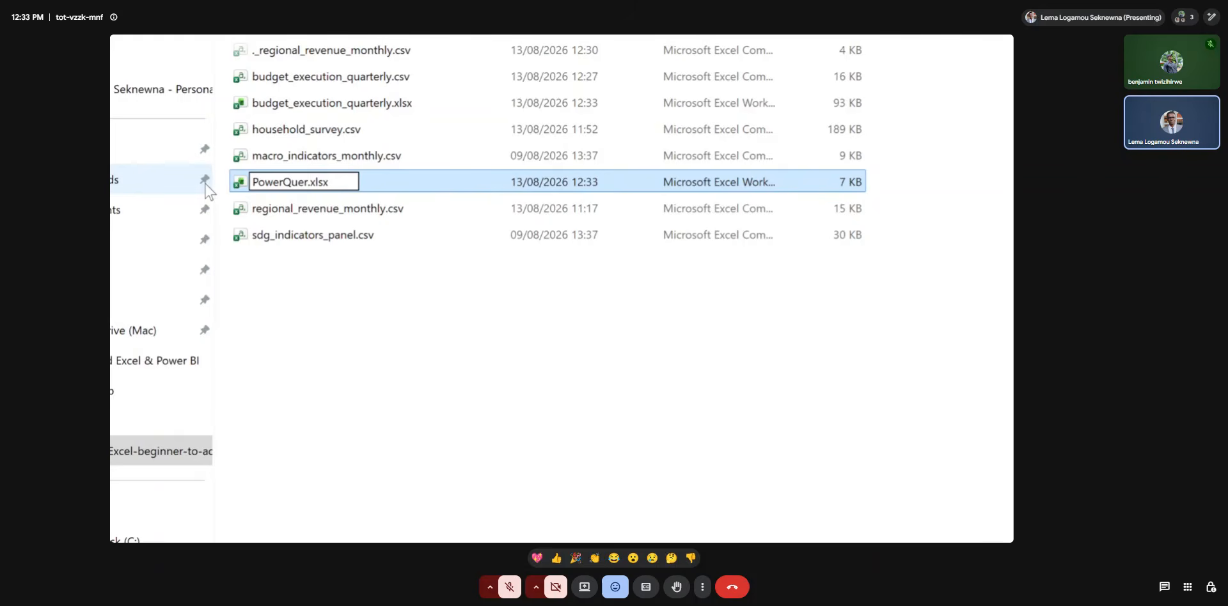
text(y)
key(Return)
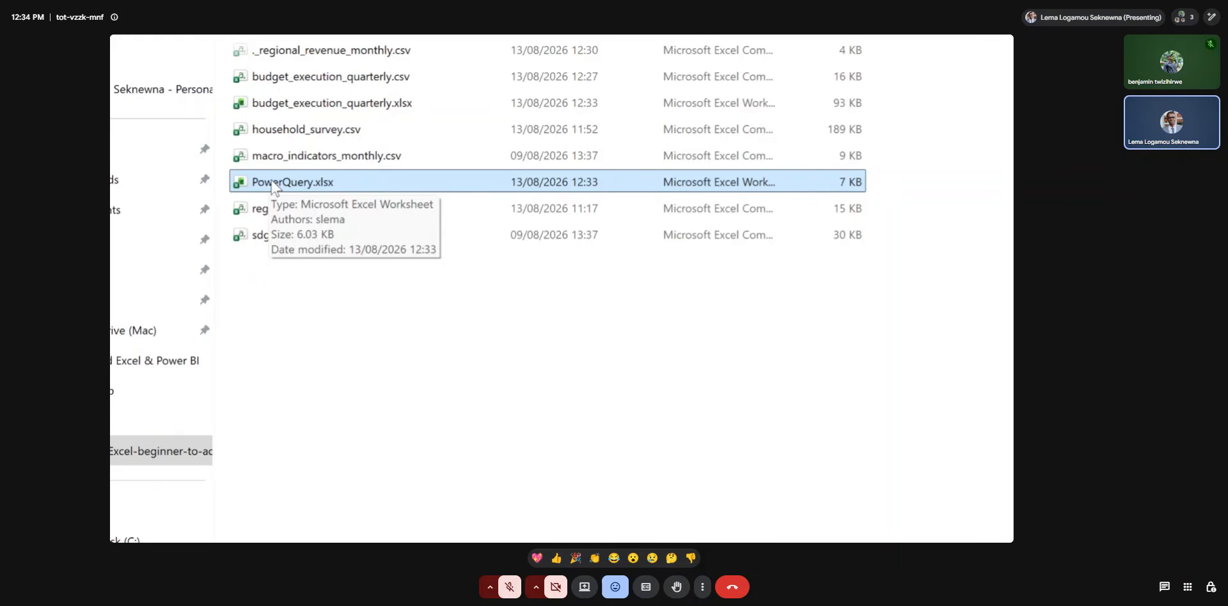
Open PowerQuery.xlsx and enlarge the empty worksheet's display for readability.
double_click(274, 182)
click(244, 95)
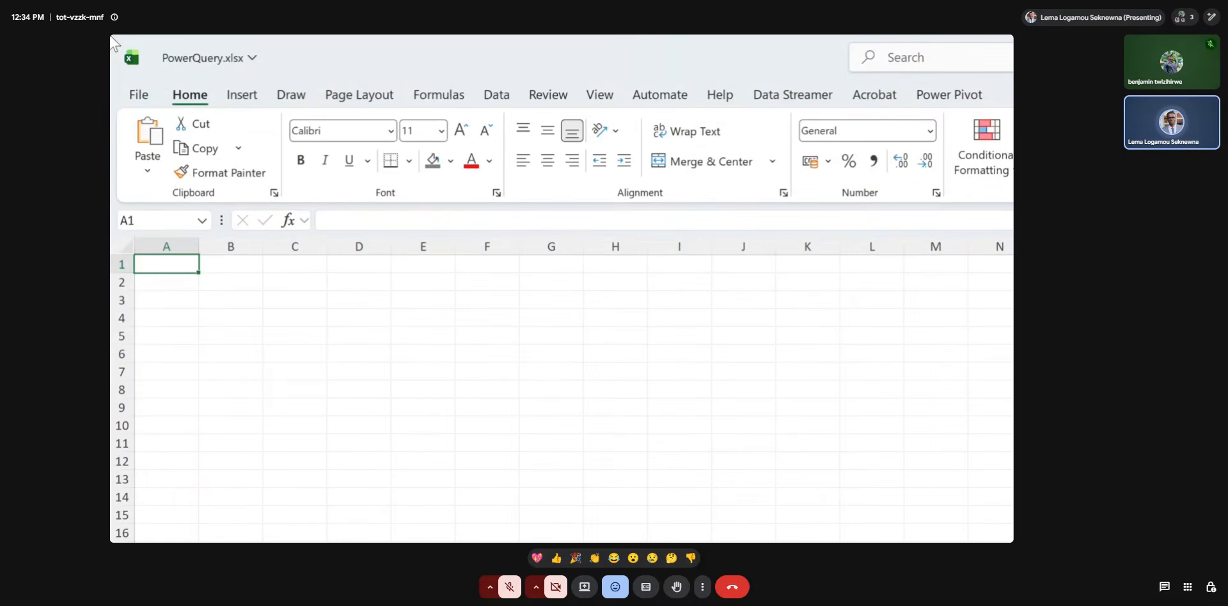
key(super+minus)
key(super+minus)
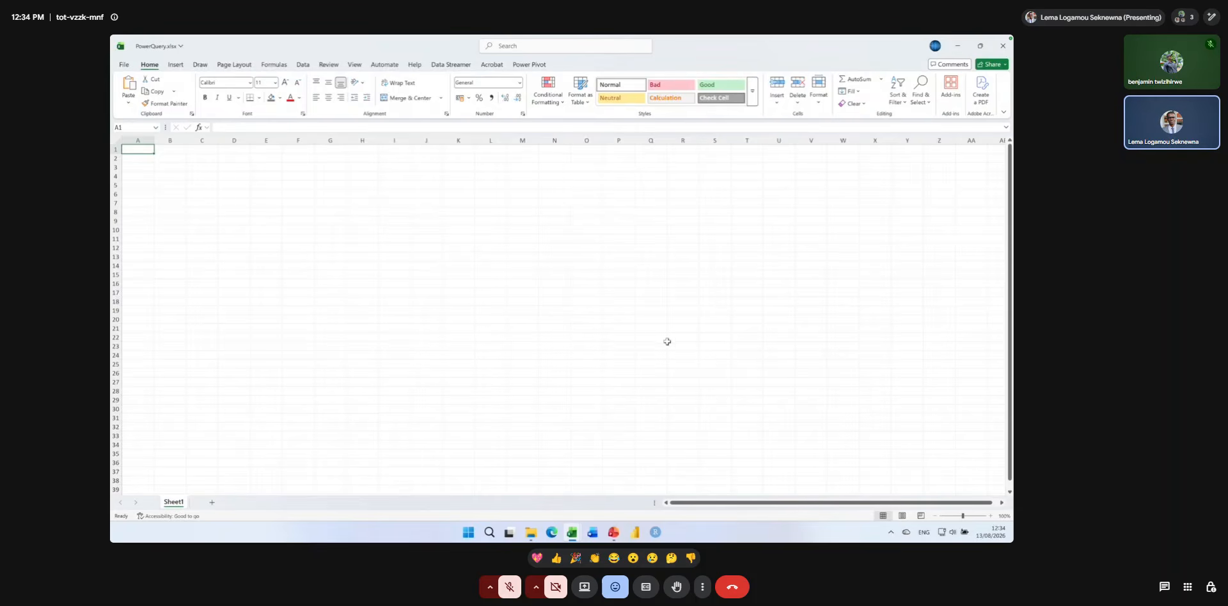
click(990, 516)
click(990, 516)
click(989, 516)
click(990, 516)
click(989, 516)
click(990, 516)
click(990, 516)
click(990, 516)
click(990, 516)
click(989, 516)
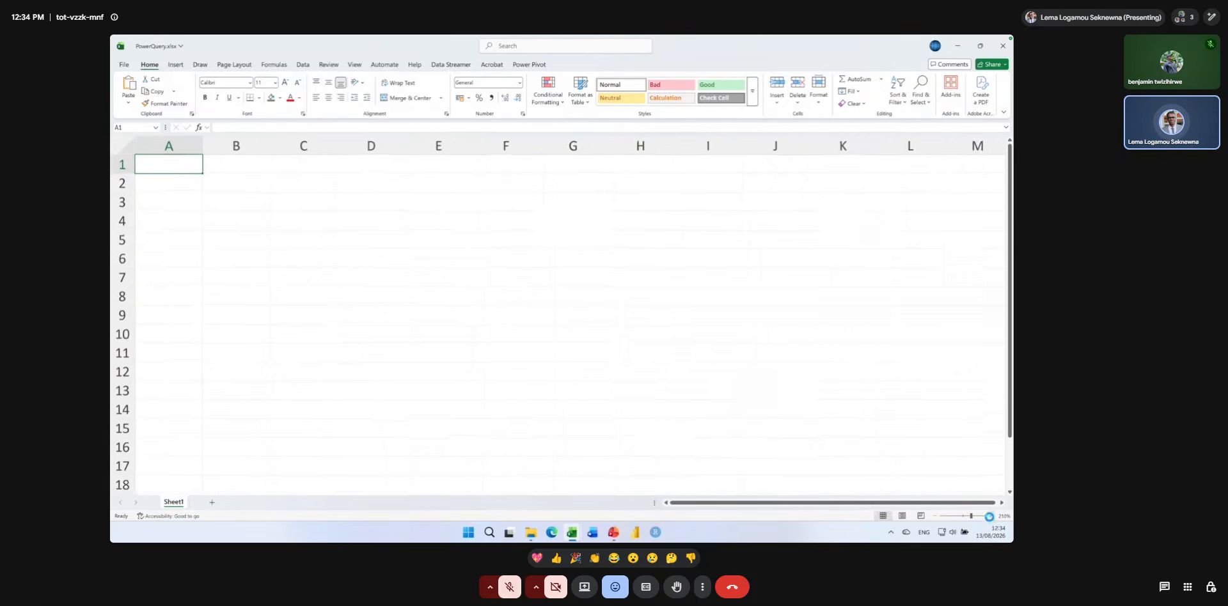
click(989, 516)
click(990, 516)
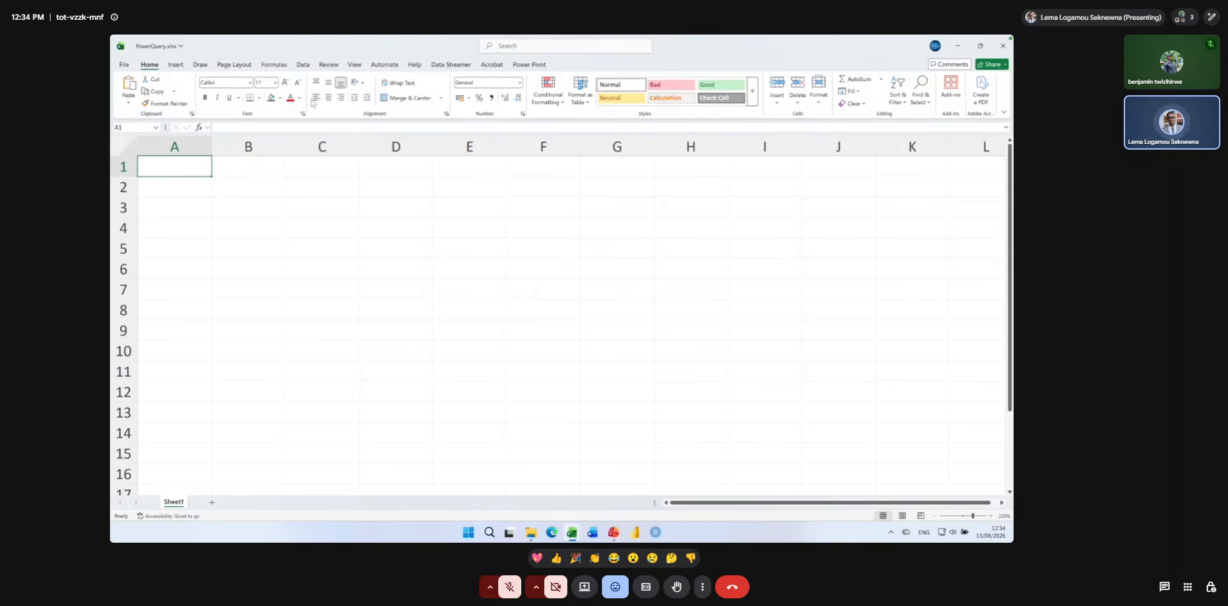
Examine the Get & Transform Data import options, including From Text/CSV, From Web and From Table/Range.
key(ctrl+1)
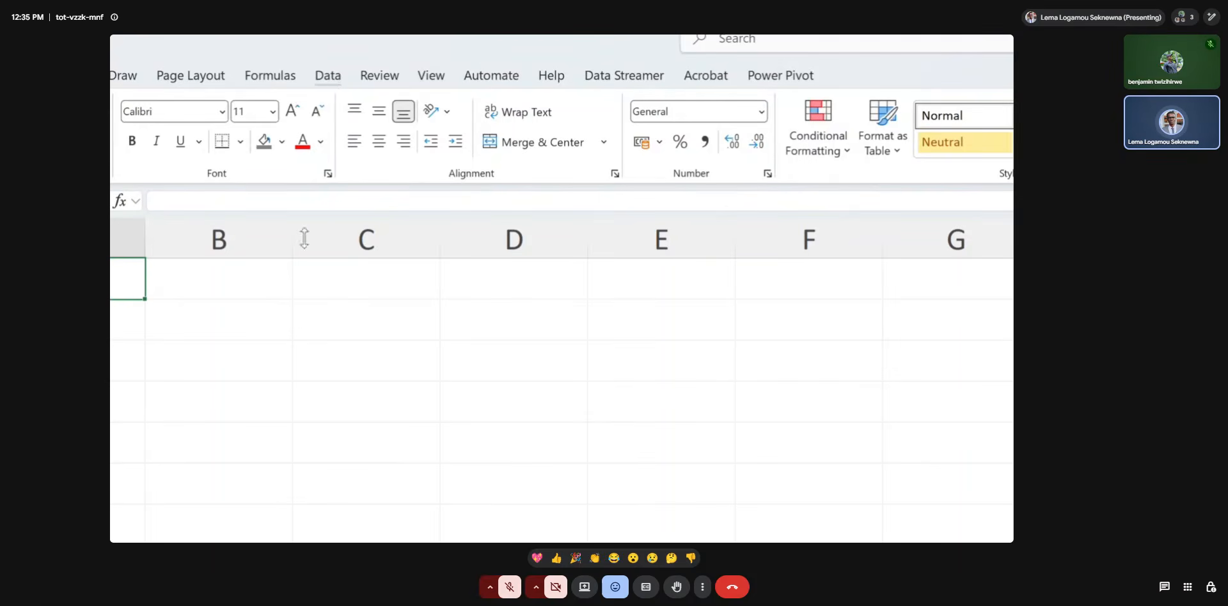
key(super+Escape)
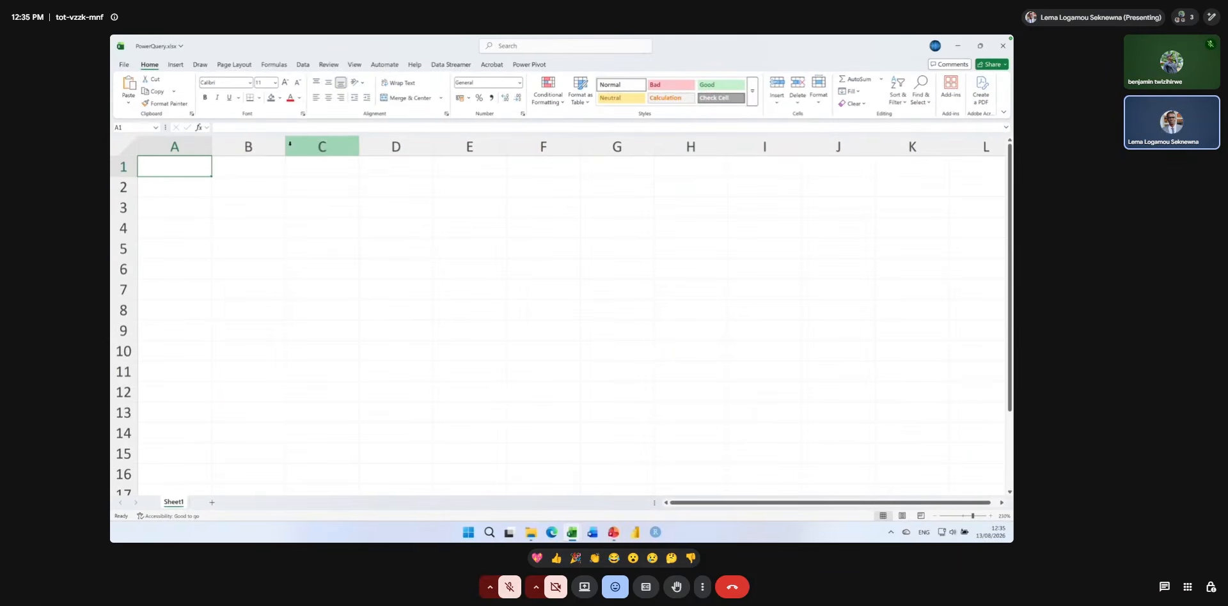
click(303, 65)
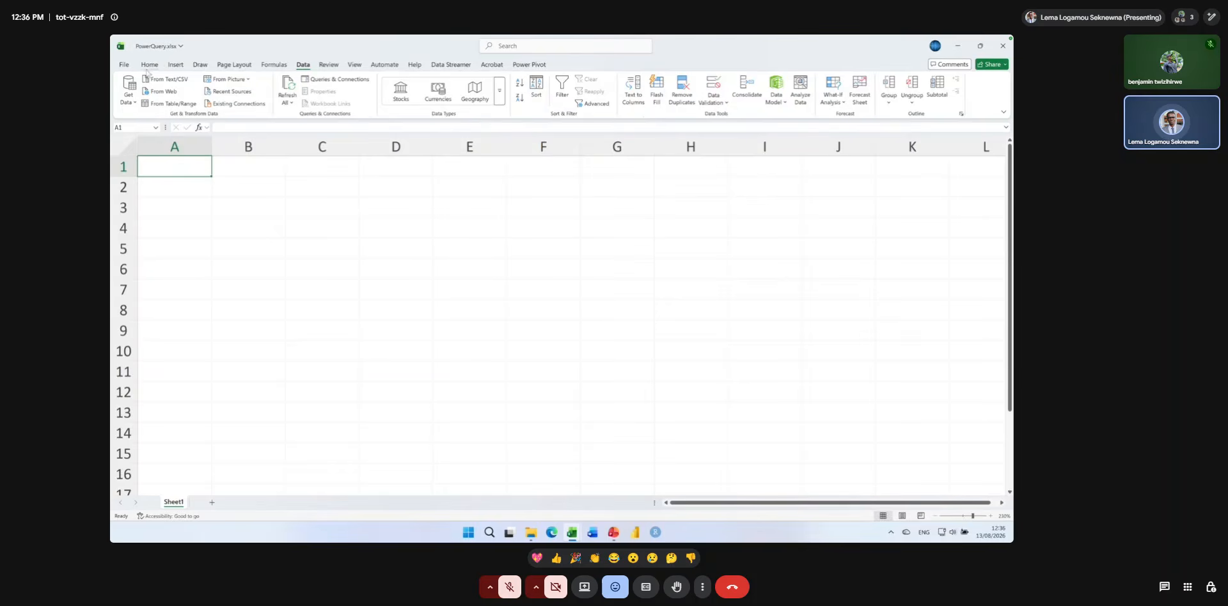
key(ctrl+1)
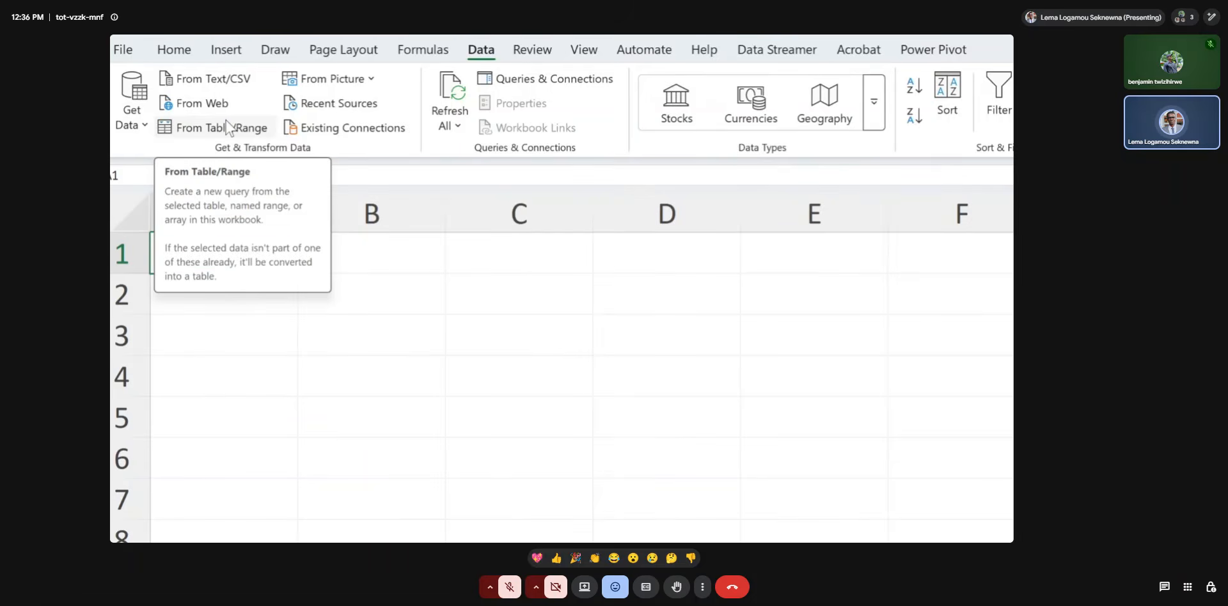
Import budget_execution_quarterly.csv from the Data folder as a Text/CSV source and open it for transformation in the Power Query Editor.
click(147, 127)
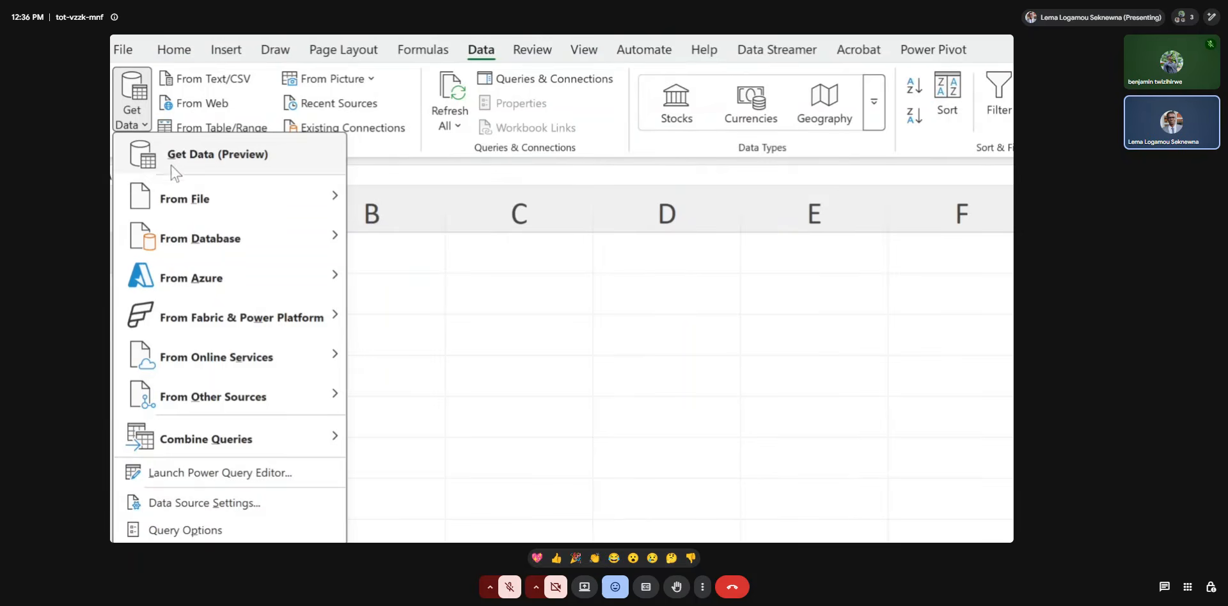
mouse_move(197, 201)
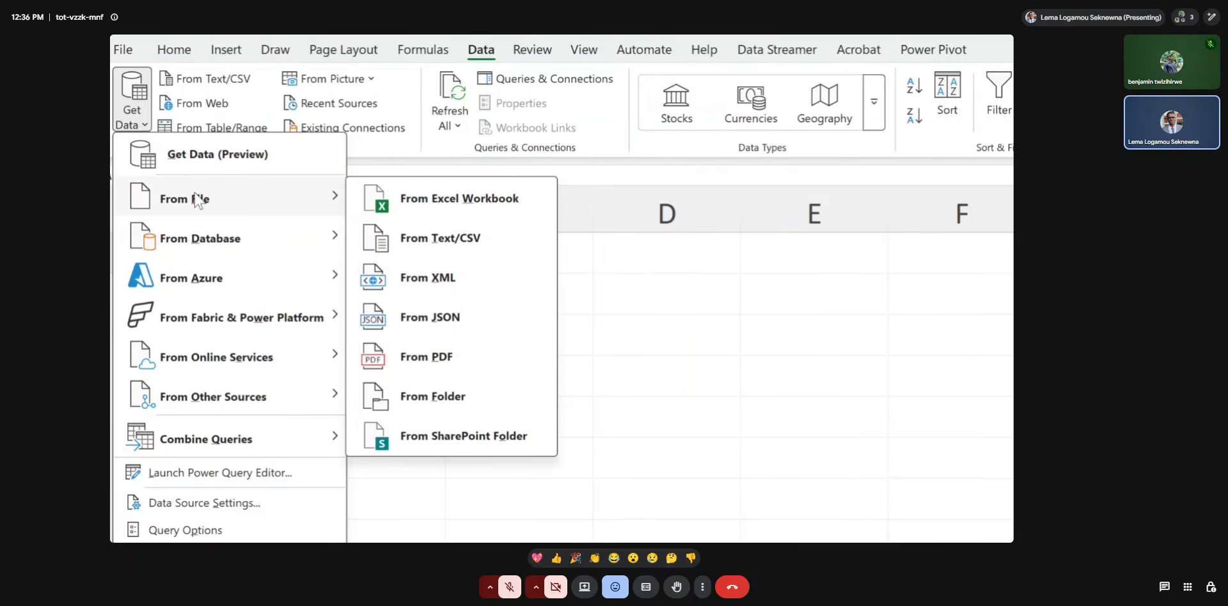
click(446, 241)
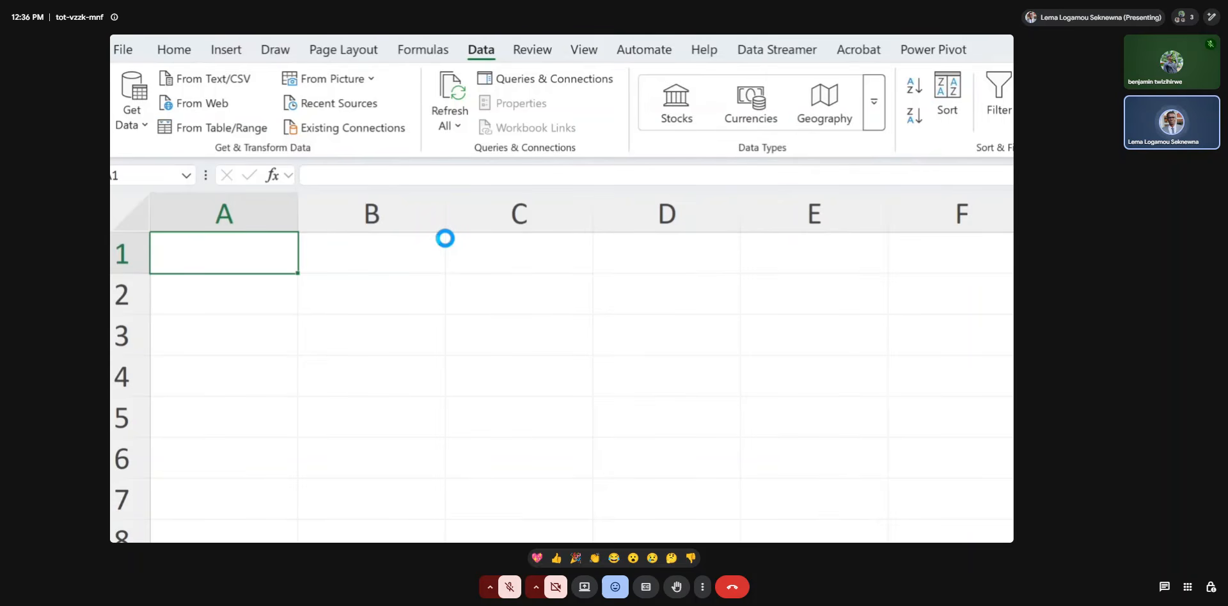
key(super+Escape)
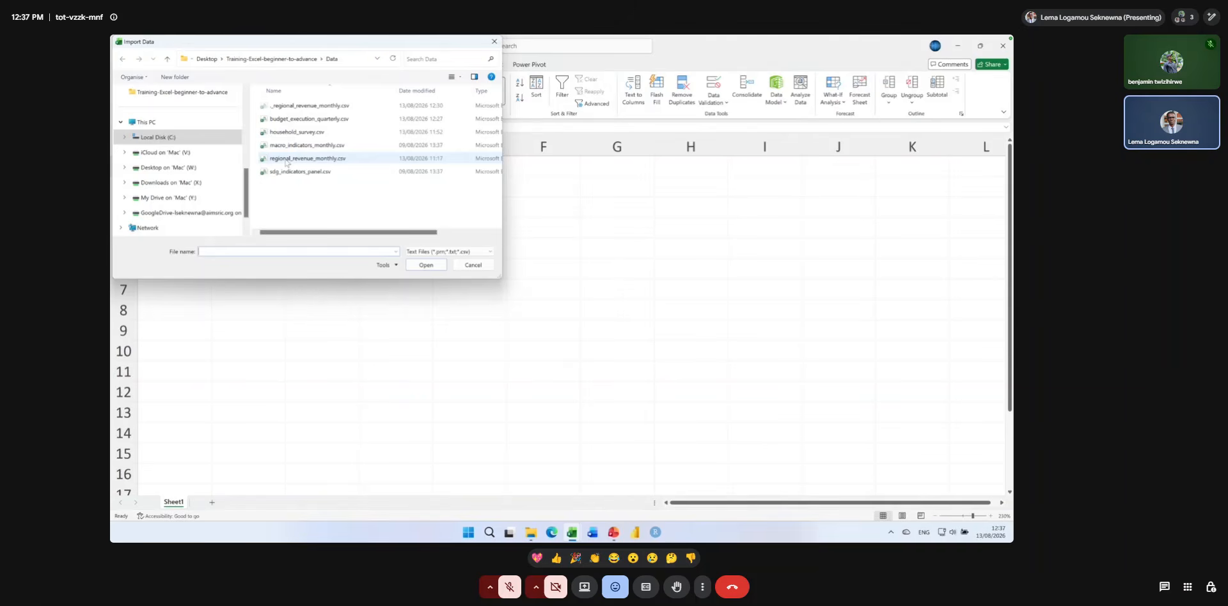
click(301, 121)
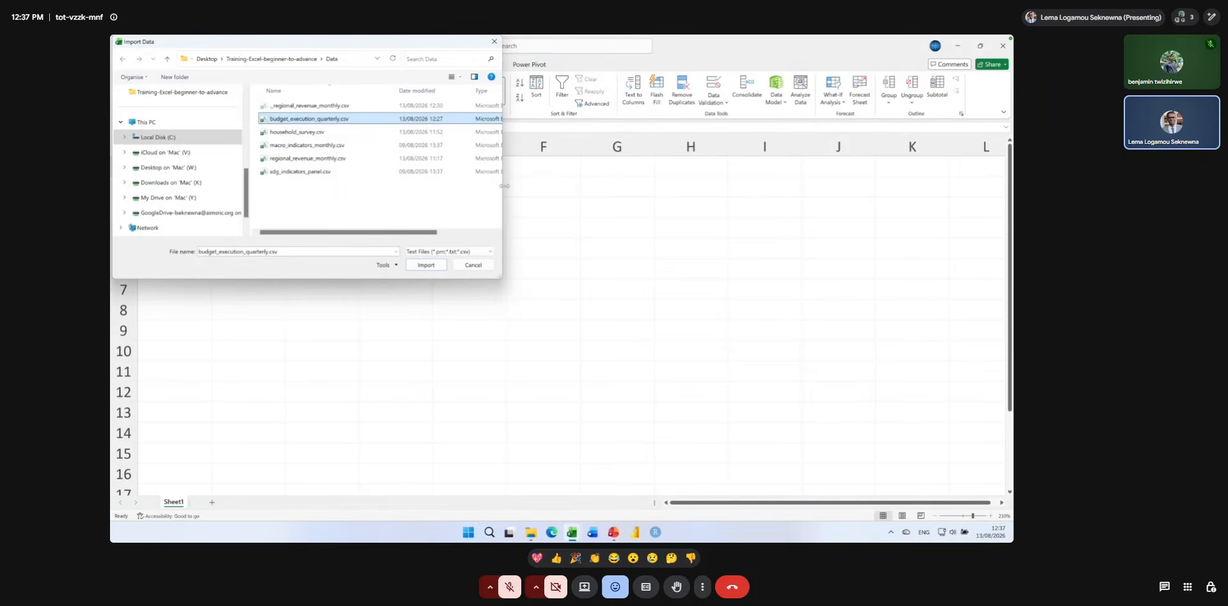
drag(504, 185, 637, 182)
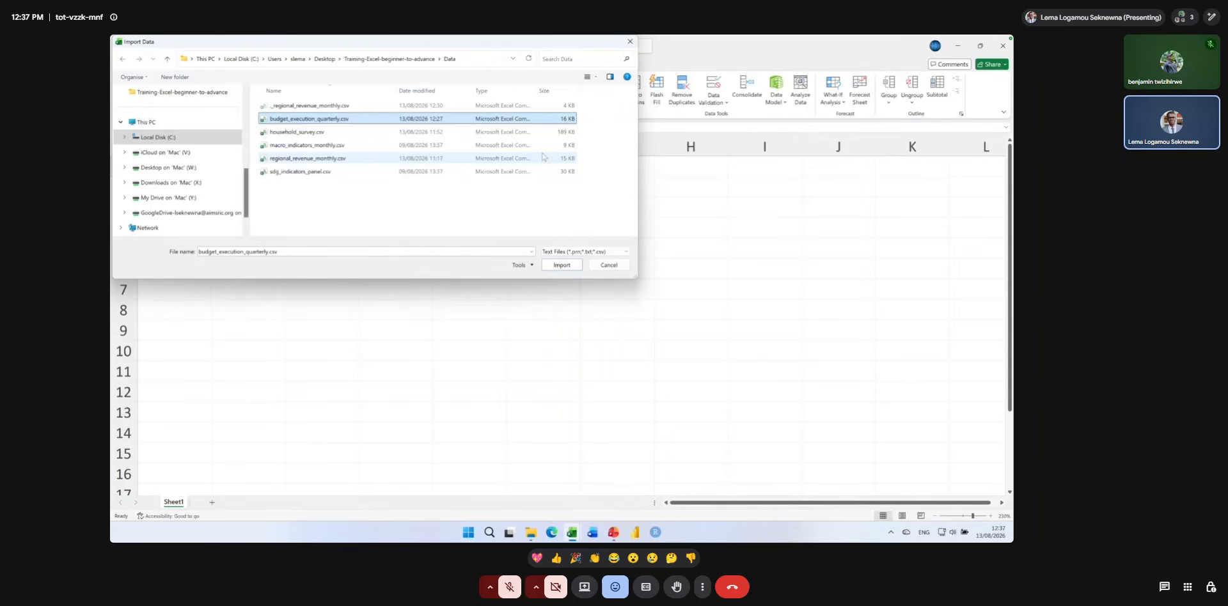
click(558, 264)
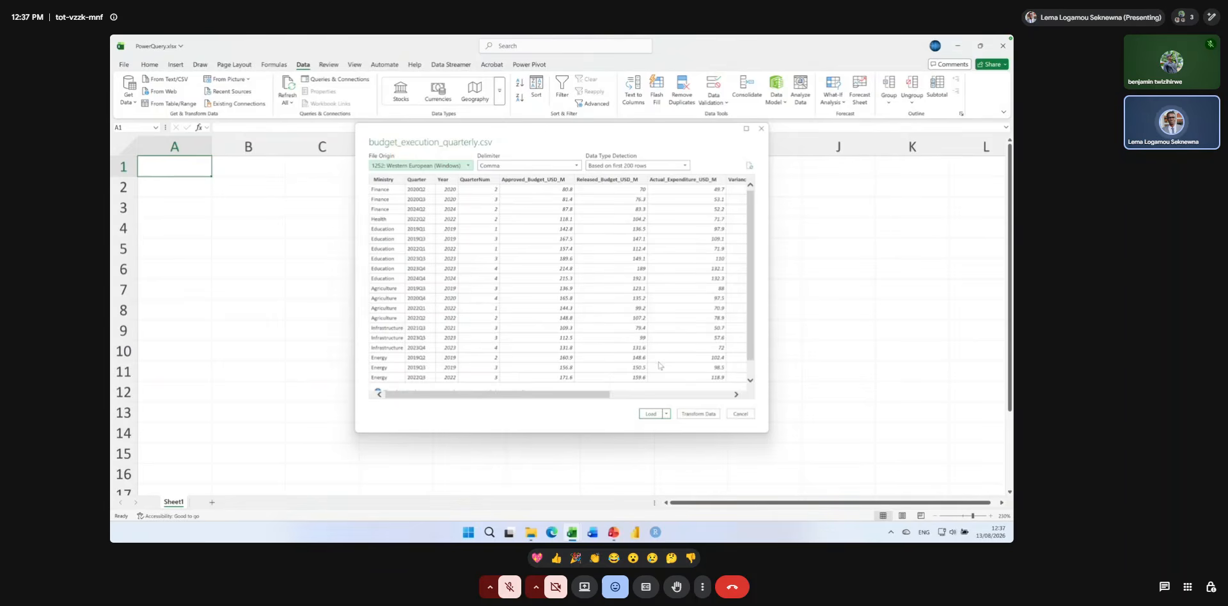
click(698, 414)
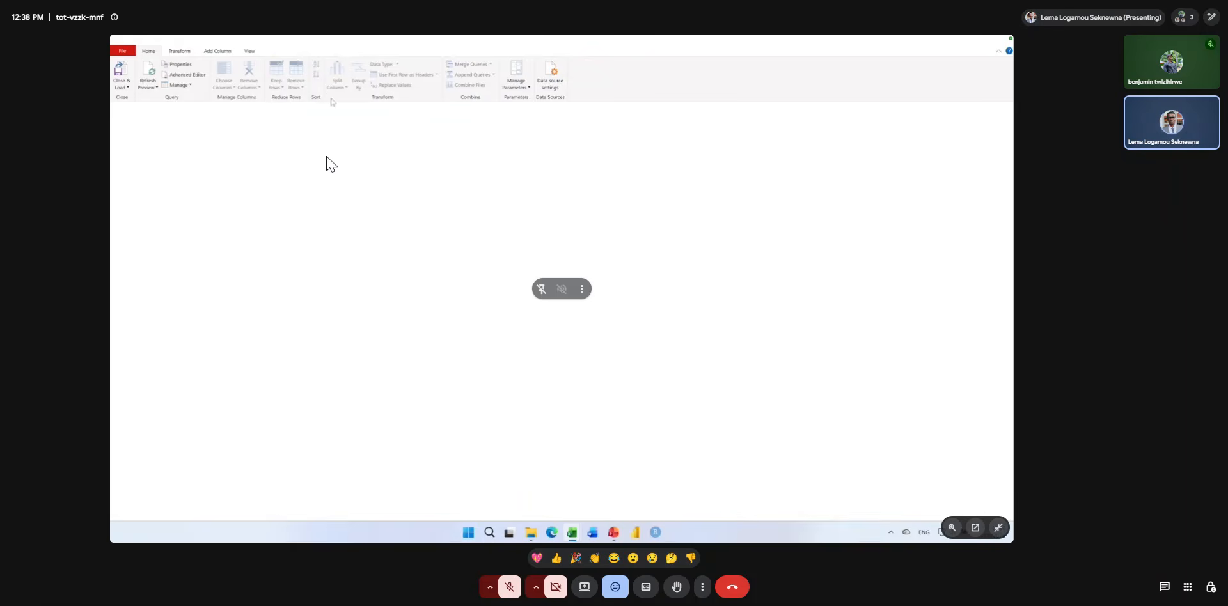
Turn on the column quality display and inspect the column profiles of Year, QuarterNum and the approved budget.
mouse_move(143, 38)
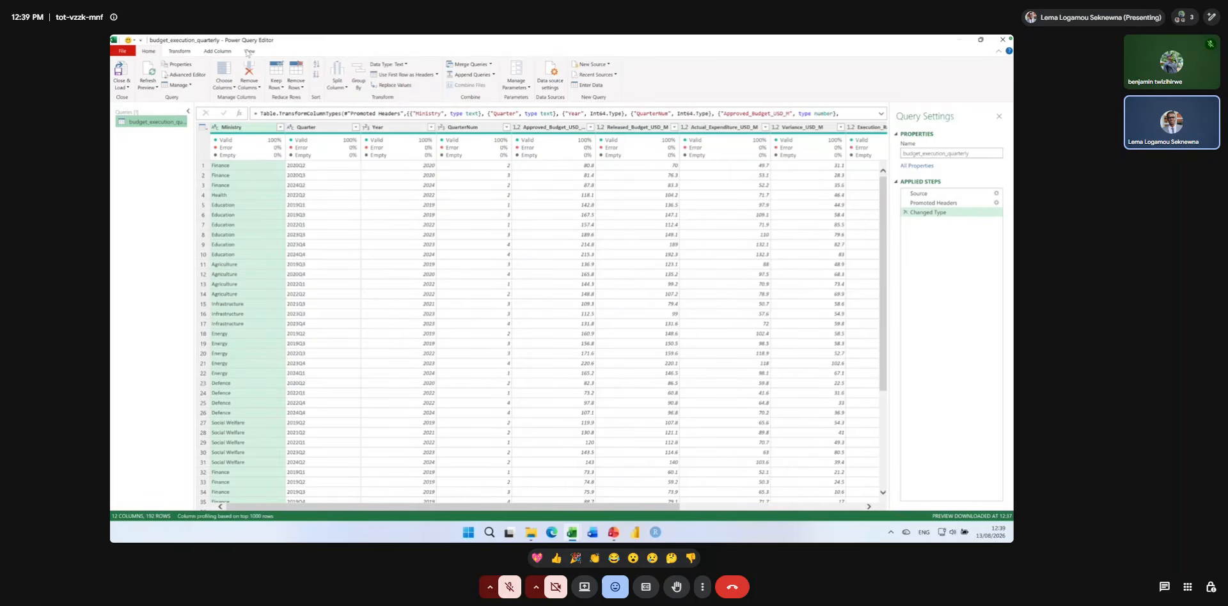
click(249, 51)
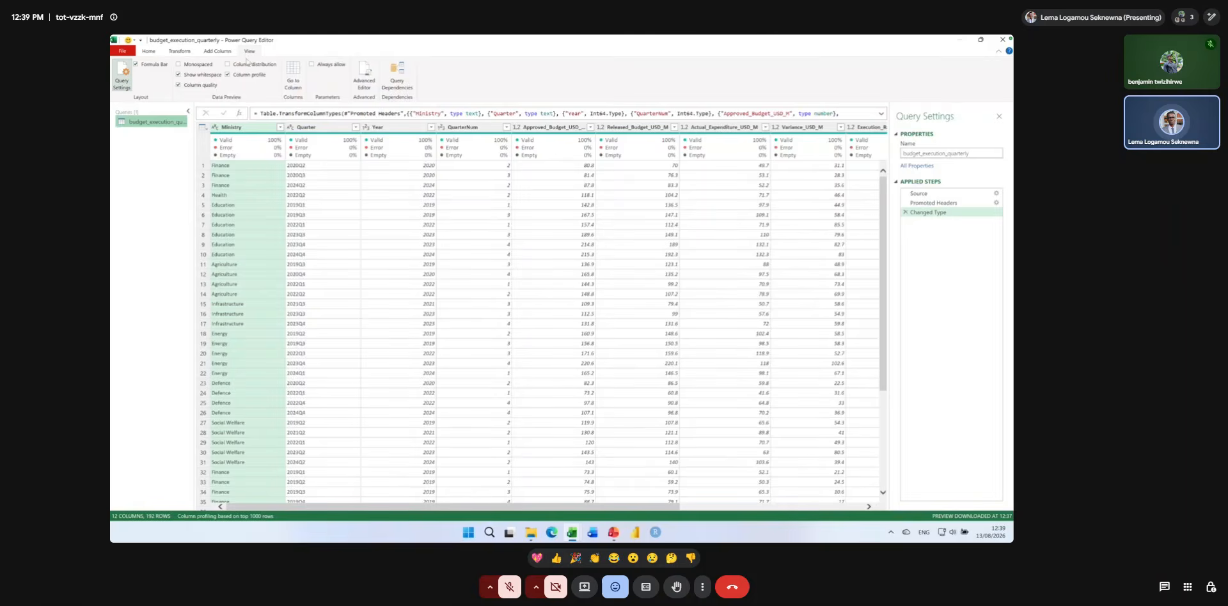
click(180, 86)
mouse_move(275, 140)
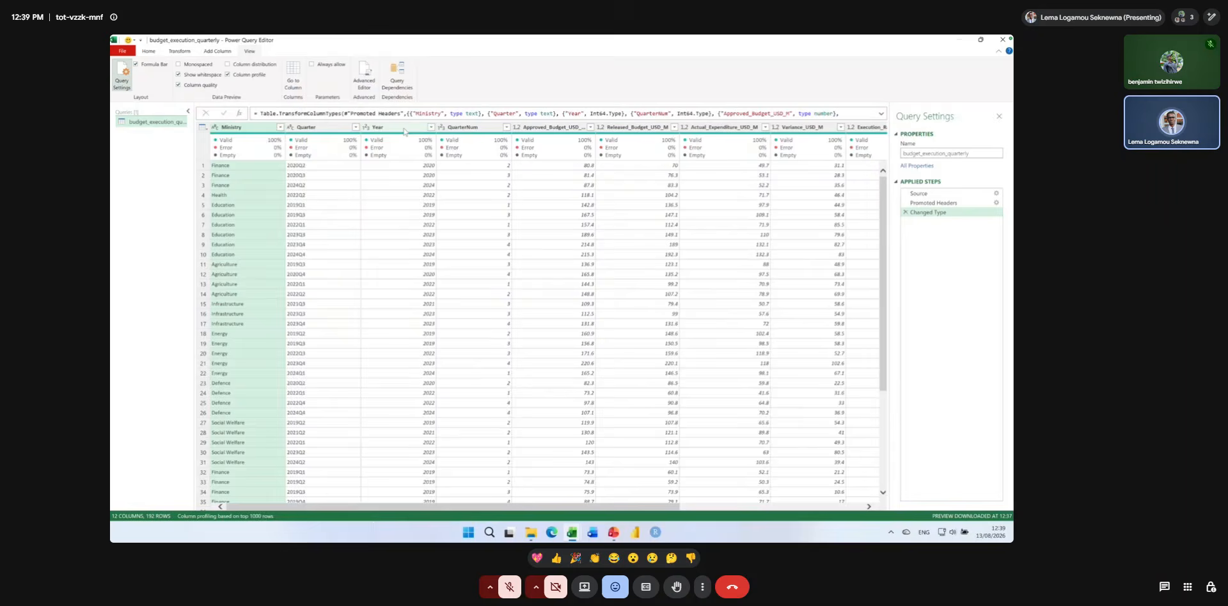
click(404, 131)
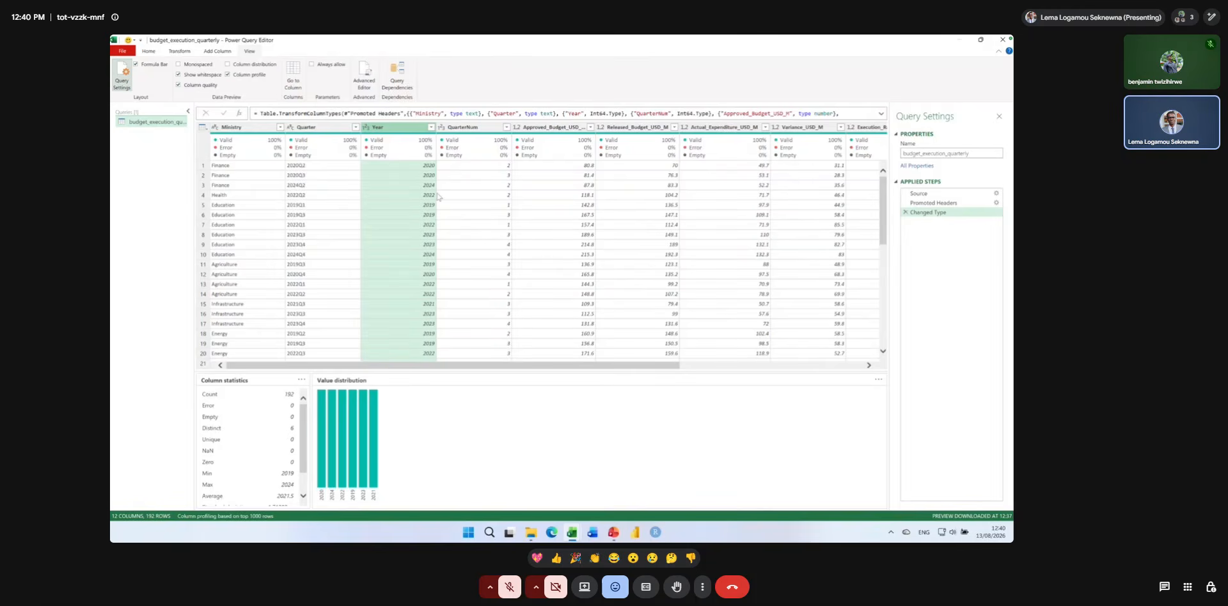
click(465, 128)
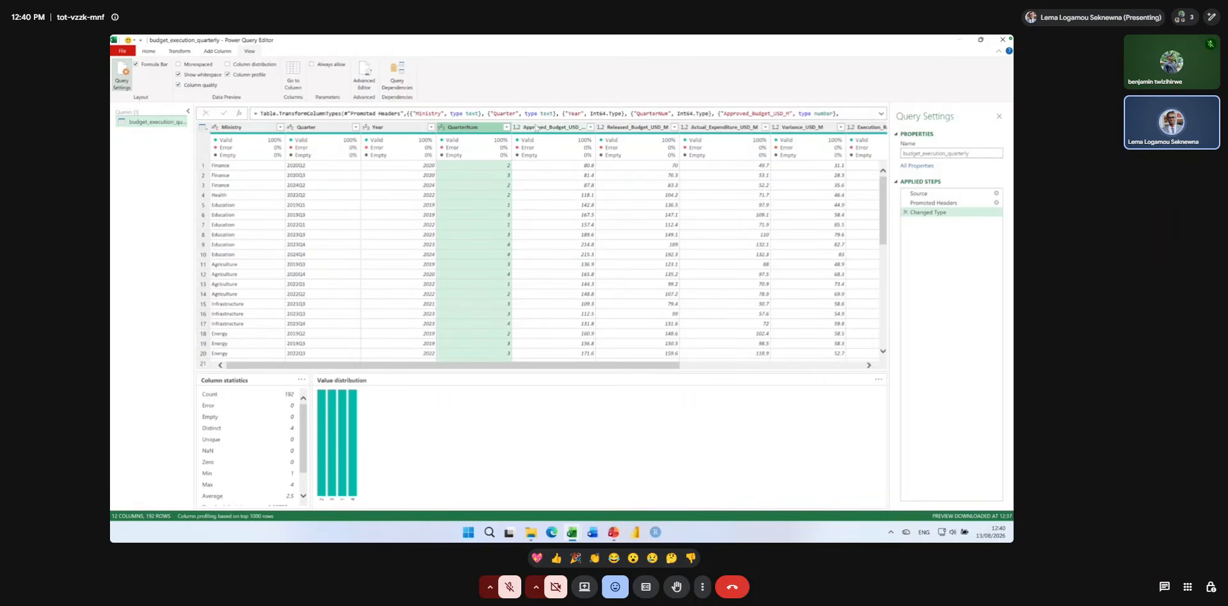
click(535, 128)
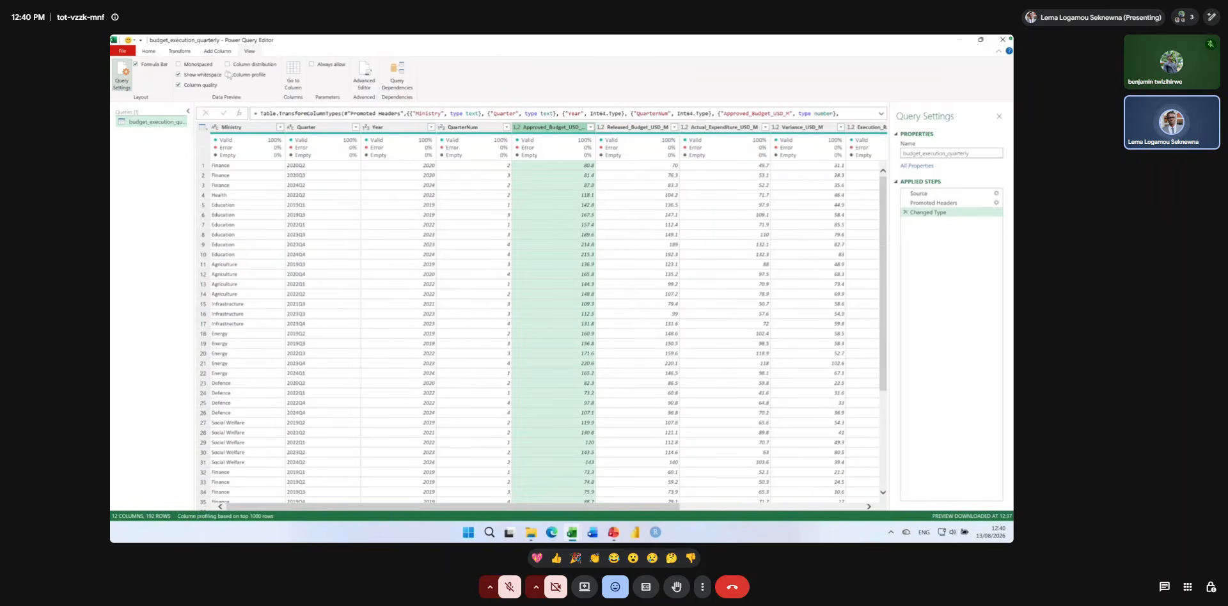
Show the column distribution charts and compare them across the QuarterNum and Actual_Expenditure_USD_M columns.
click(226, 64)
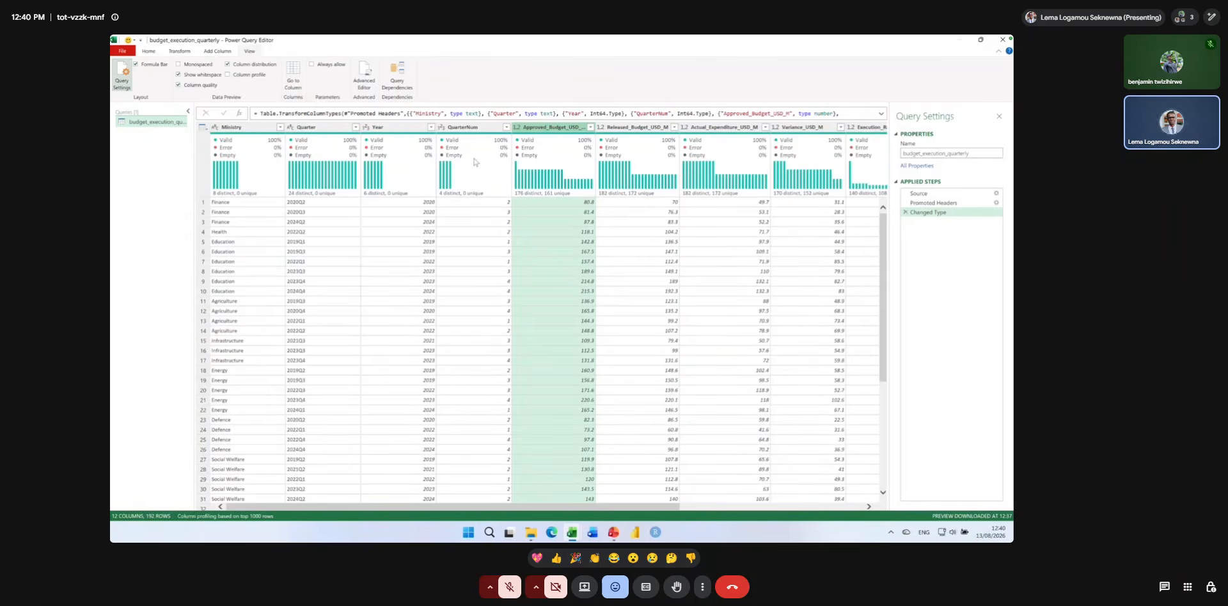
mouse_move(474, 162)
mouse_move(730, 159)
Examine the available column operations, including Change Type and Transform, for the Released_Budget_USD_M and Ministry columns.
click(640, 129)
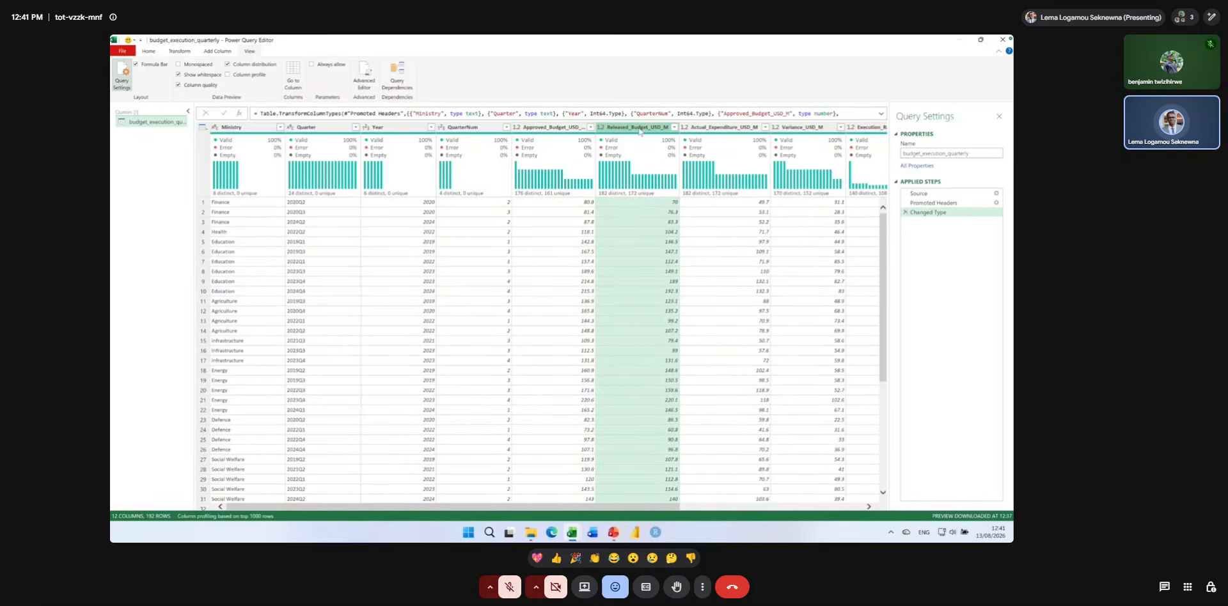
right_click(640, 130)
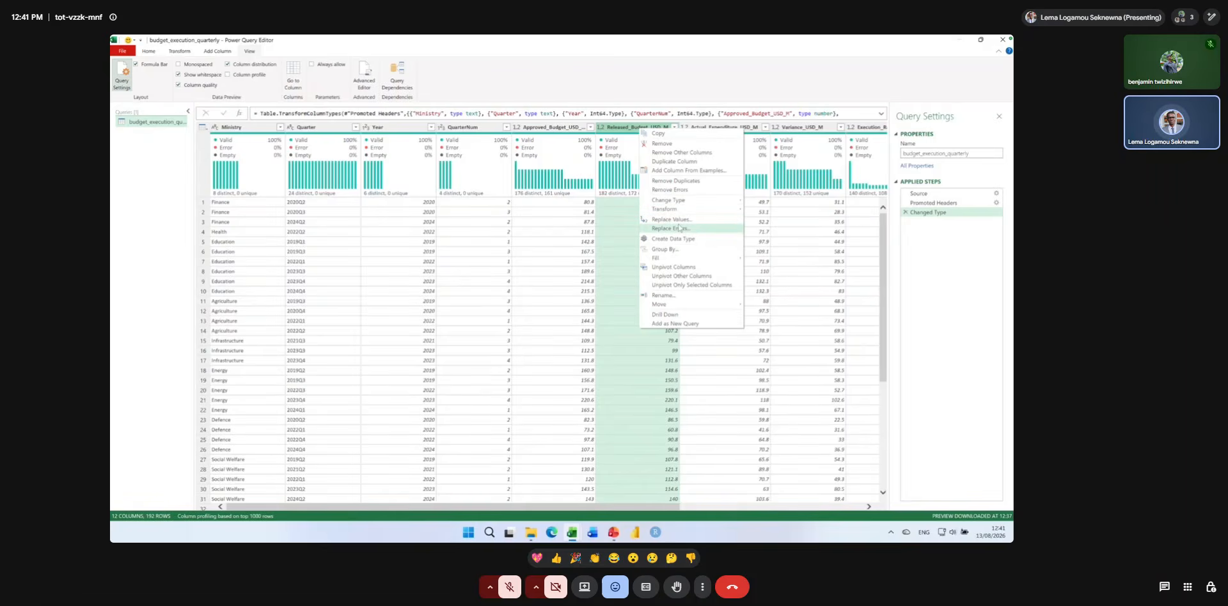
mouse_move(676, 212)
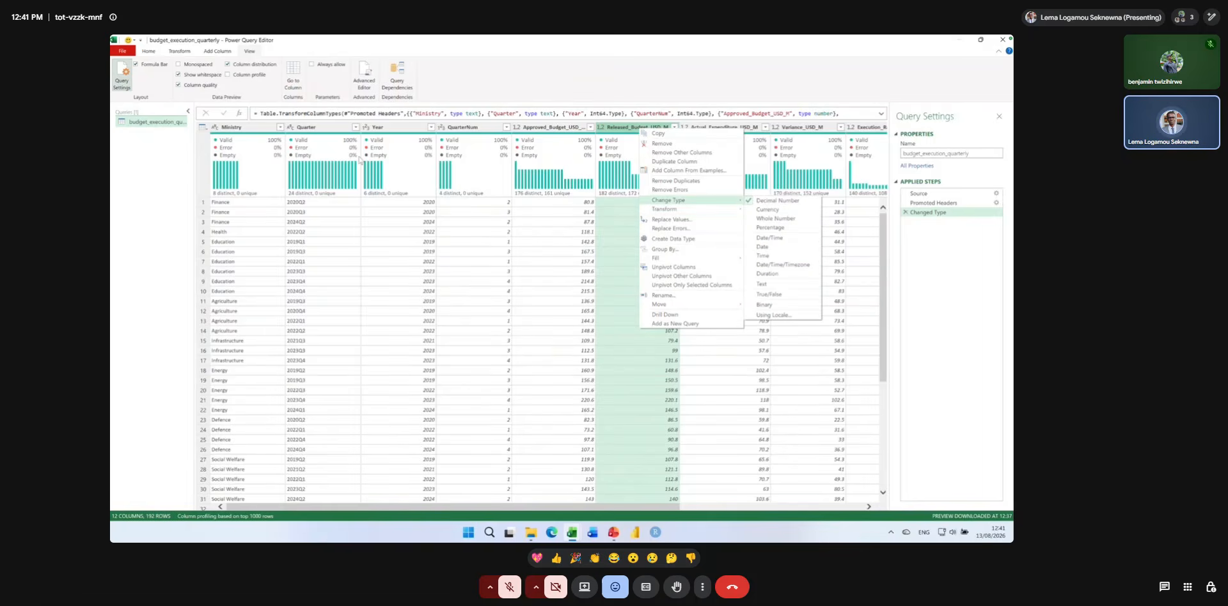
click(261, 131)
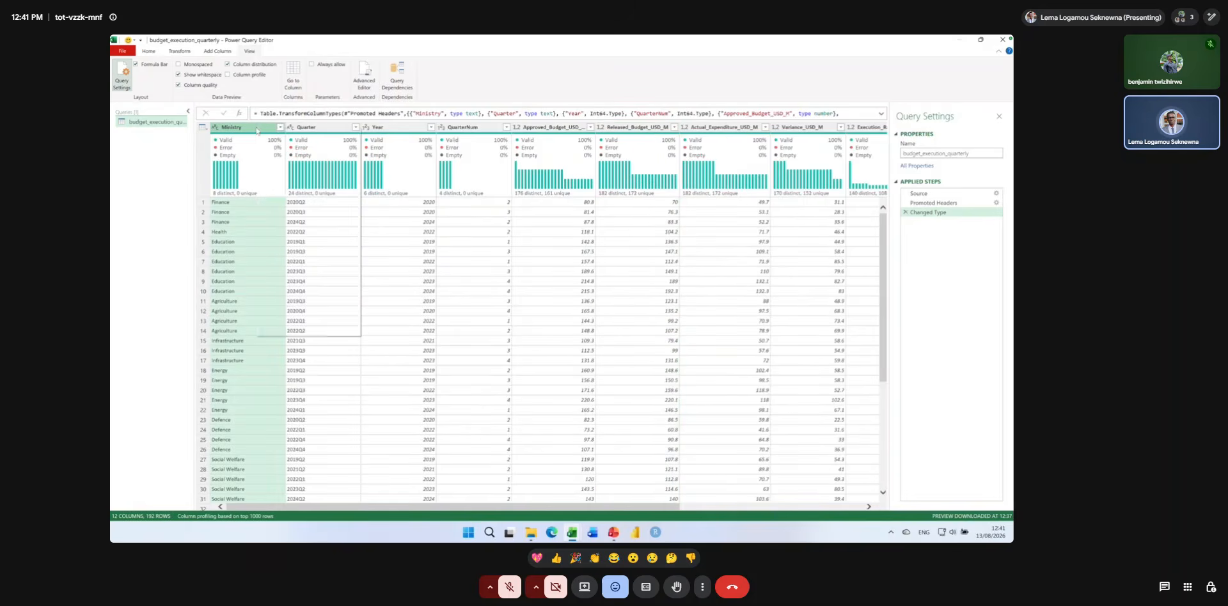
right_click(258, 128)
mouse_move(307, 208)
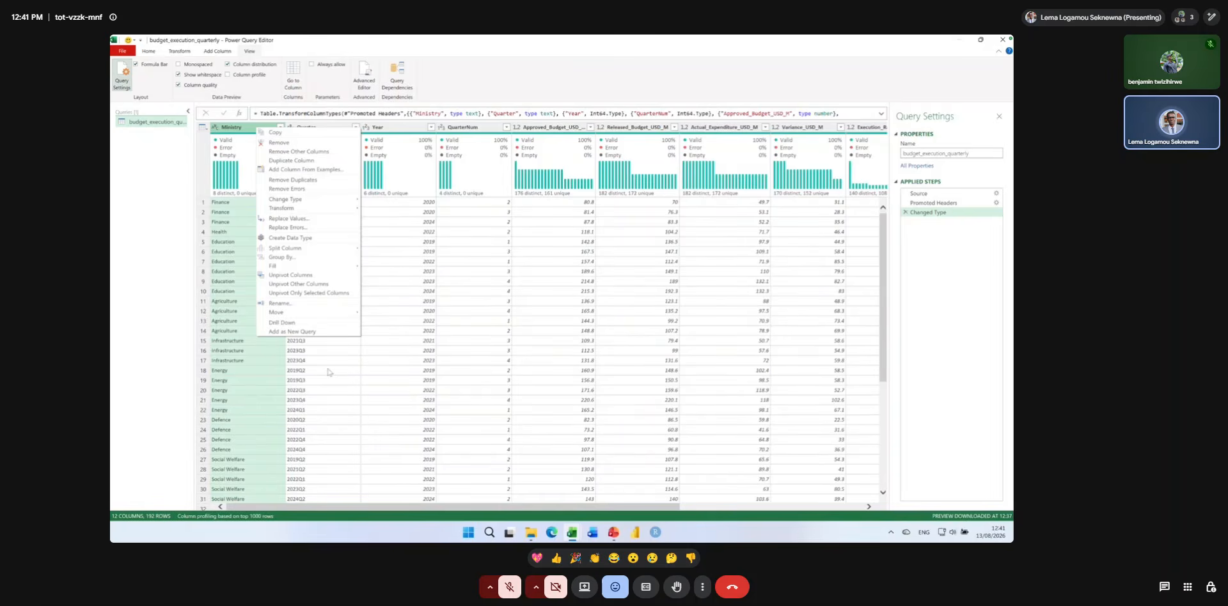
click(312, 381)
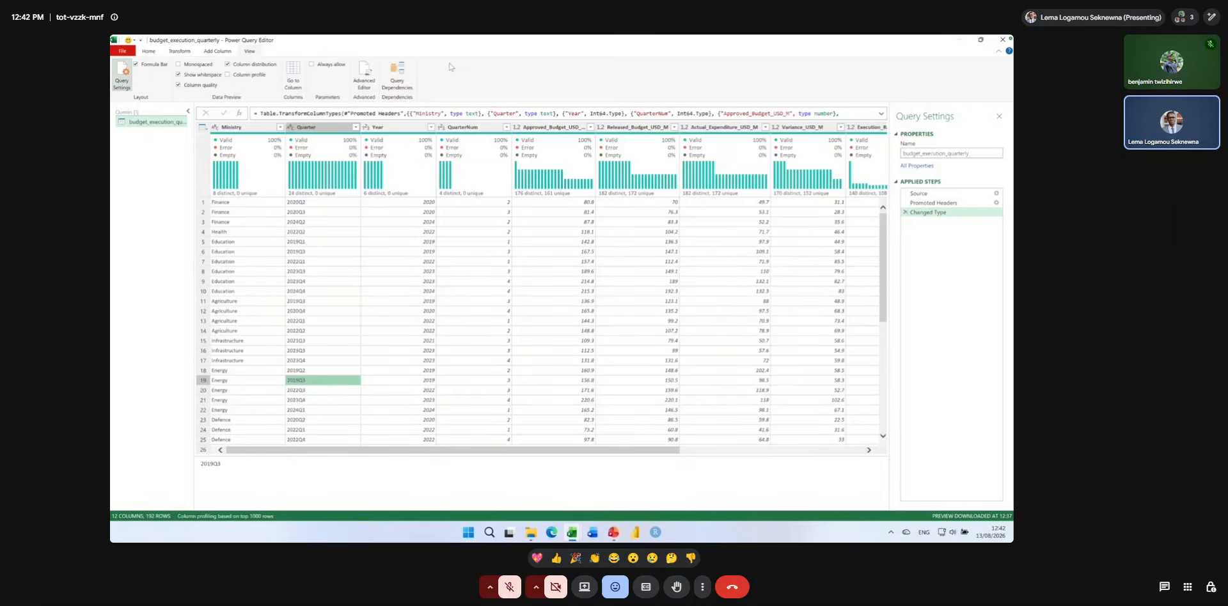
Close and load the budget_execution_quarterly query as Only Create Connection, adding its data to the Data Model.
click(149, 51)
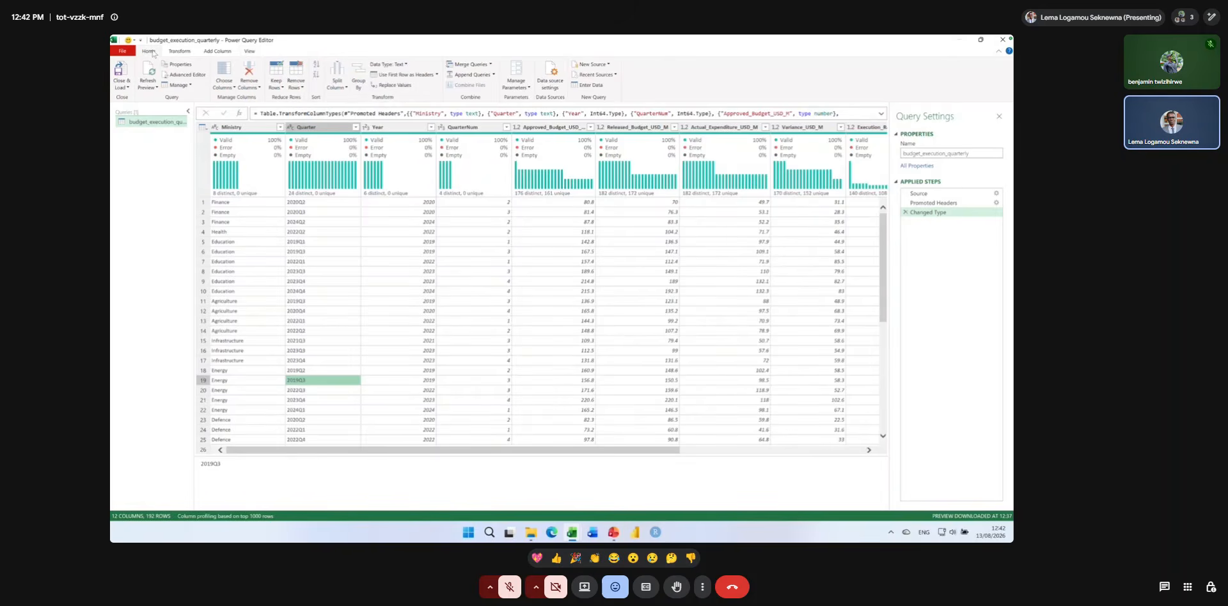
click(125, 88)
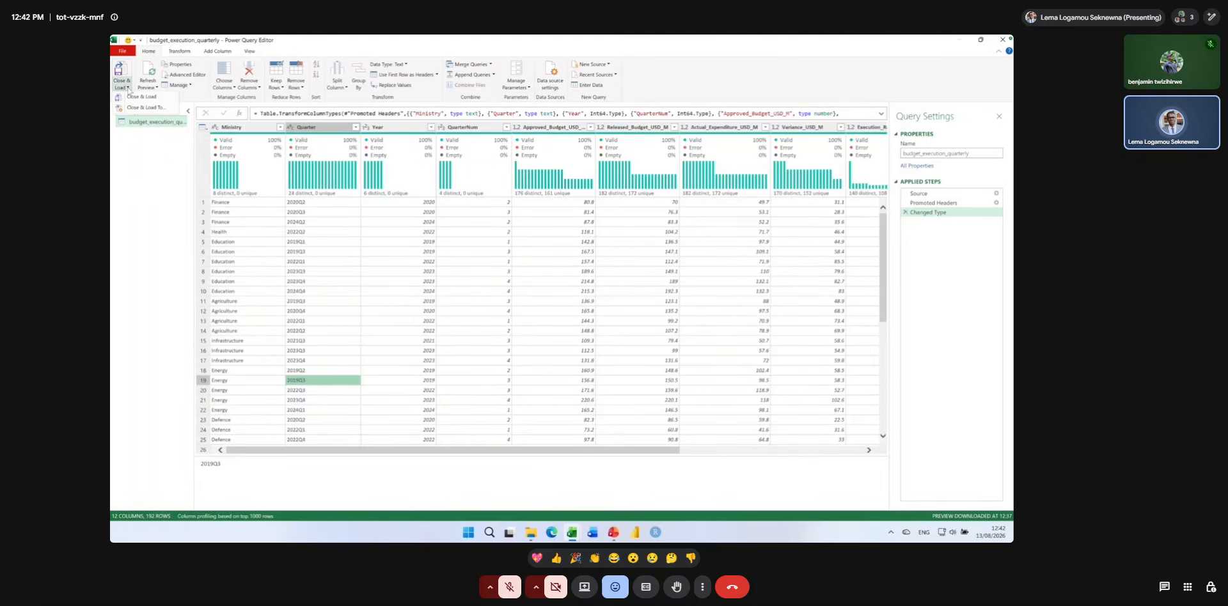
click(129, 87)
click(128, 88)
key(super+plus)
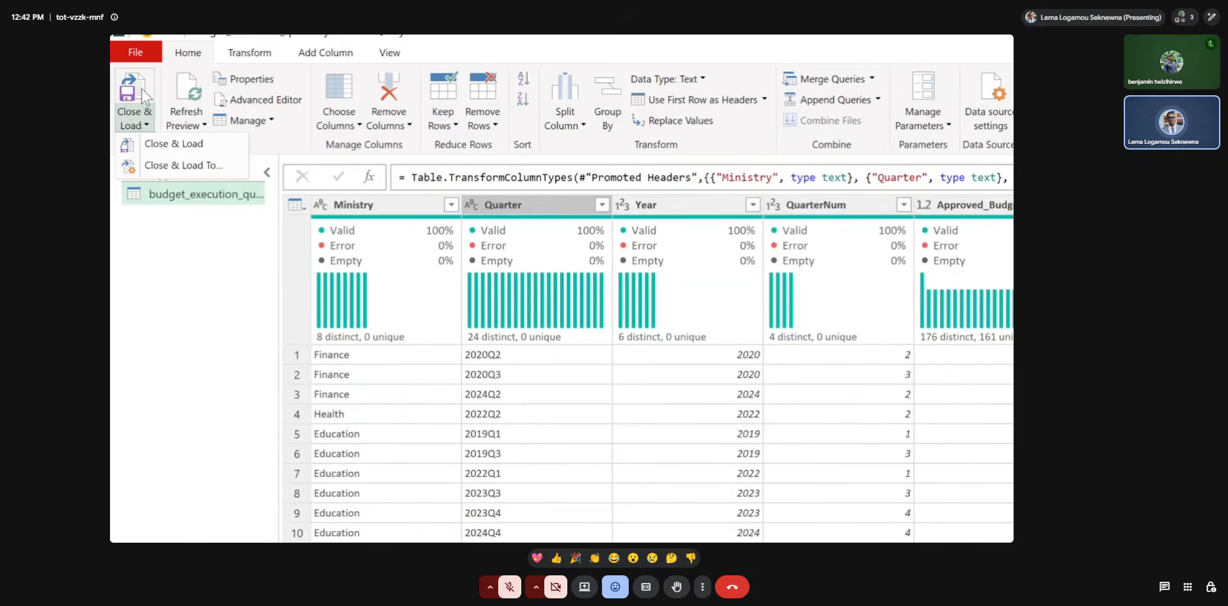
click(147, 126)
click(147, 126)
click(158, 167)
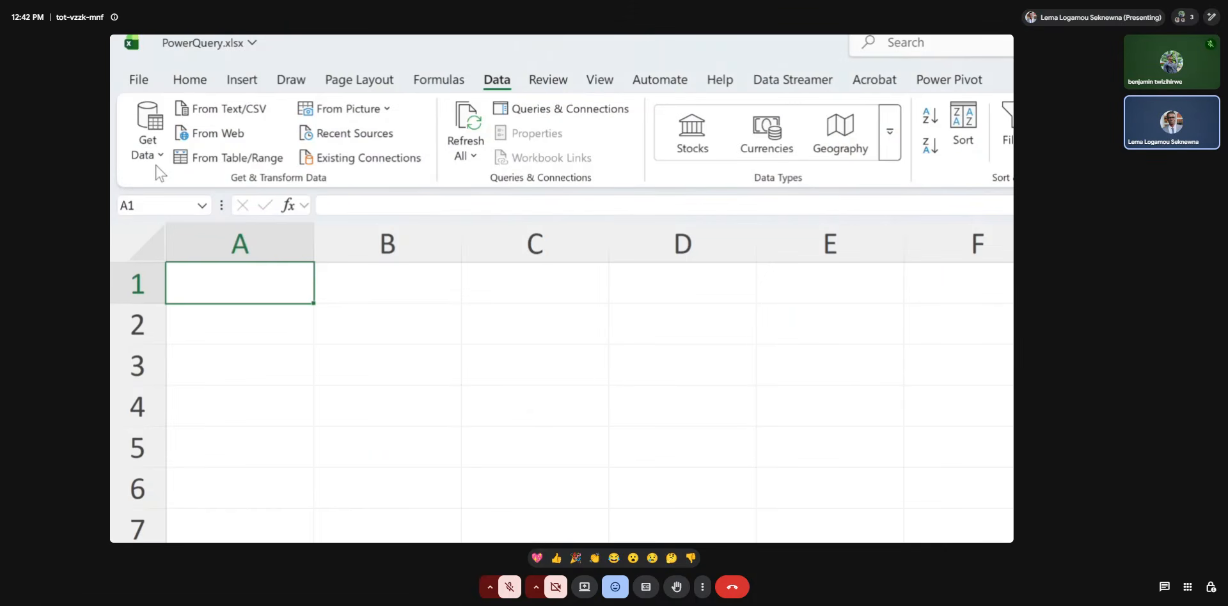
drag(870, 183, 615, 163)
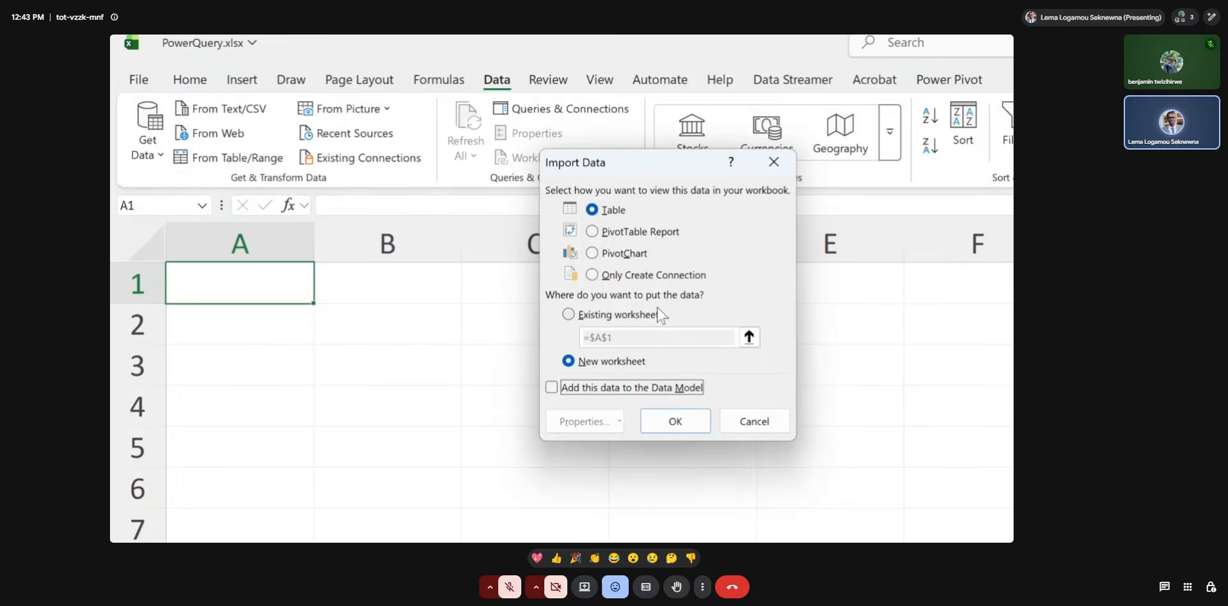
click(591, 275)
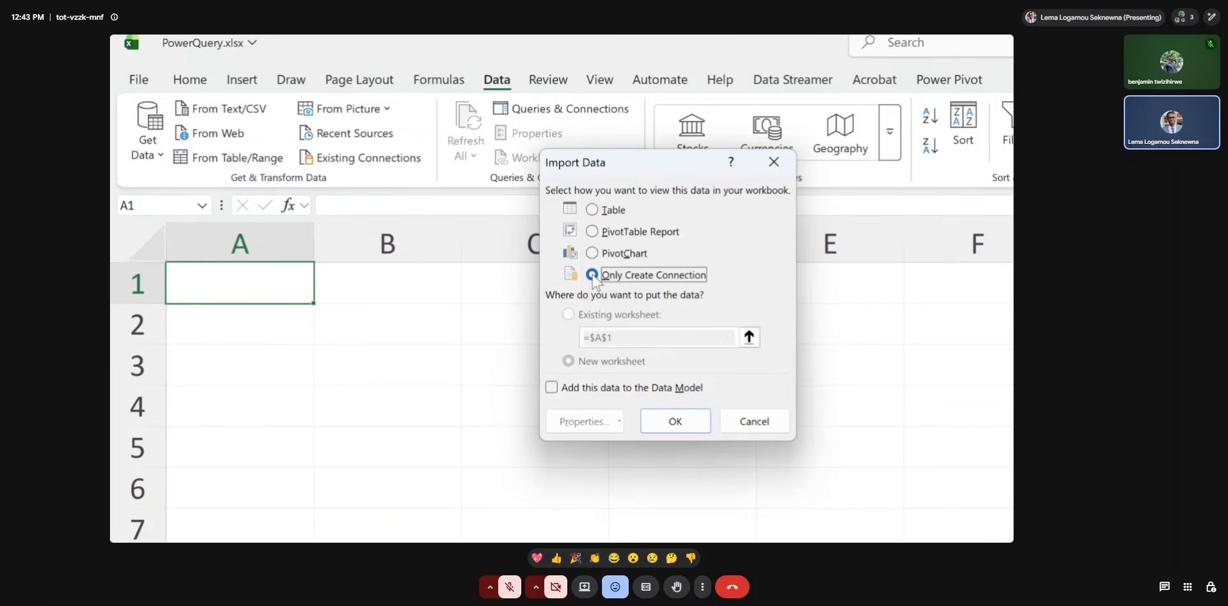
click(551, 388)
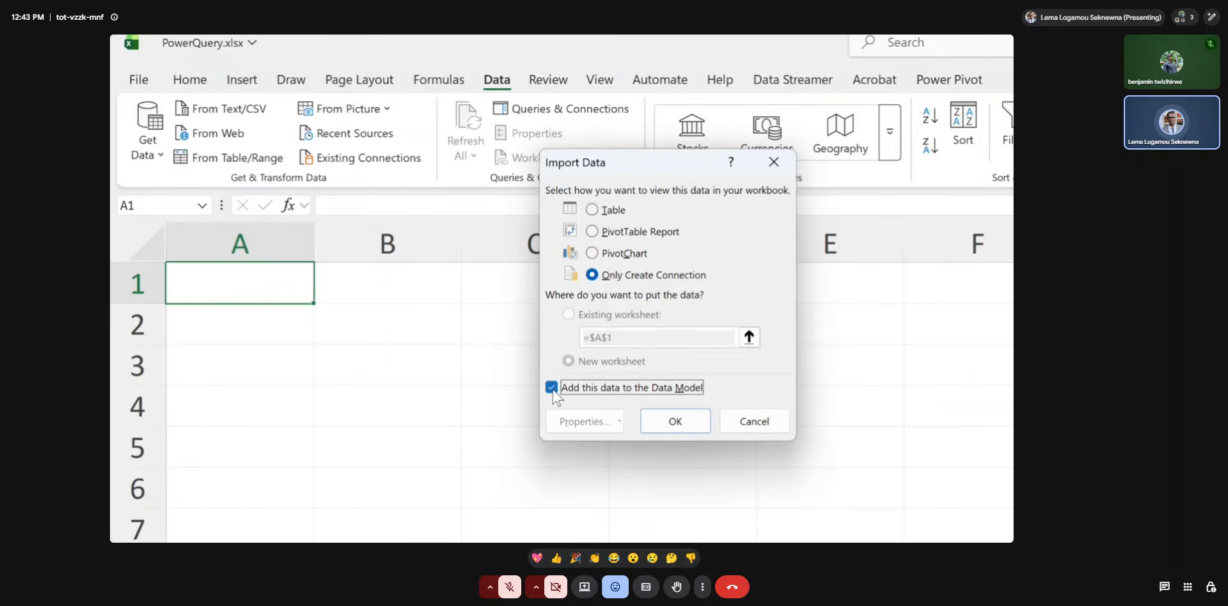
click(659, 417)
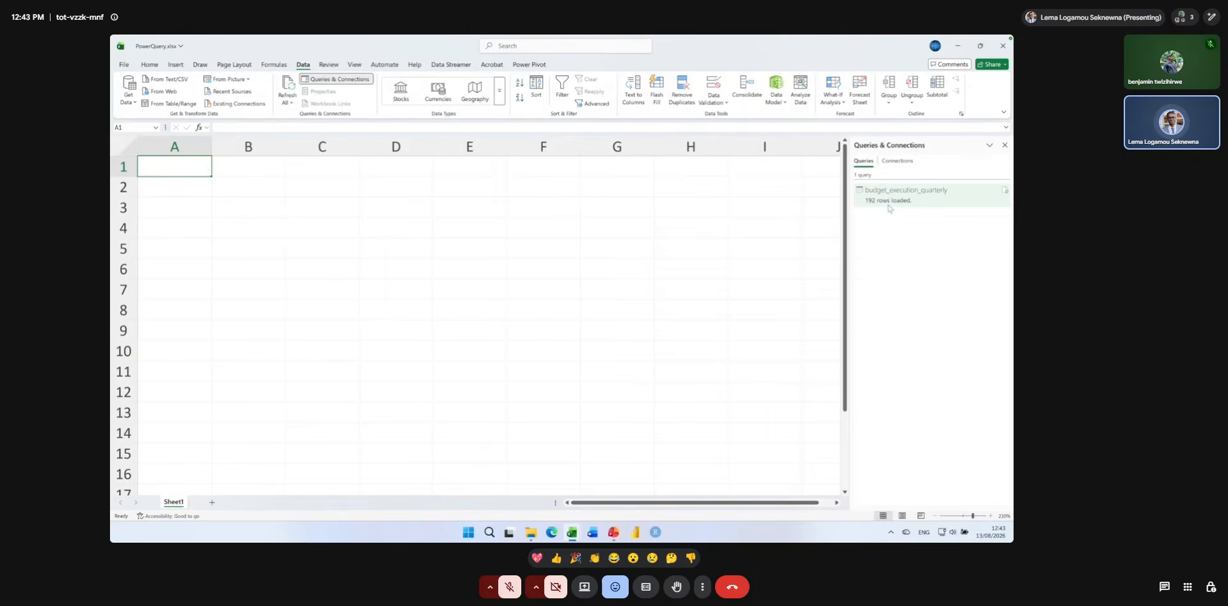
Open the workbook's data model in Power Pivot to view the loaded budget_execution_quarterly table.
mouse_move(897, 186)
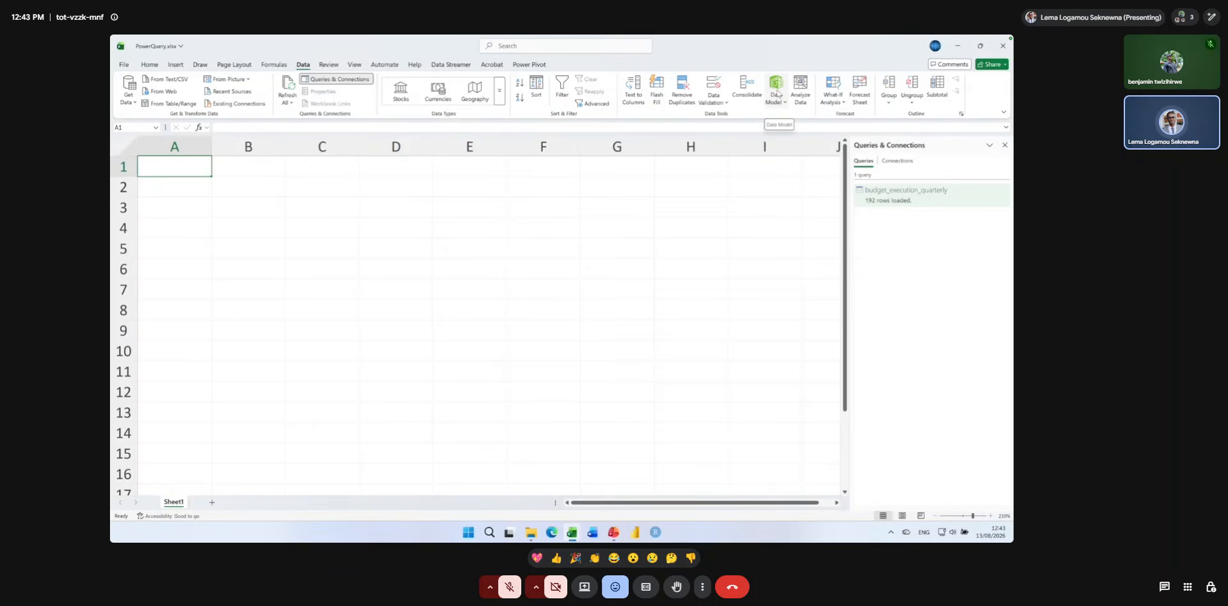
click(778, 95)
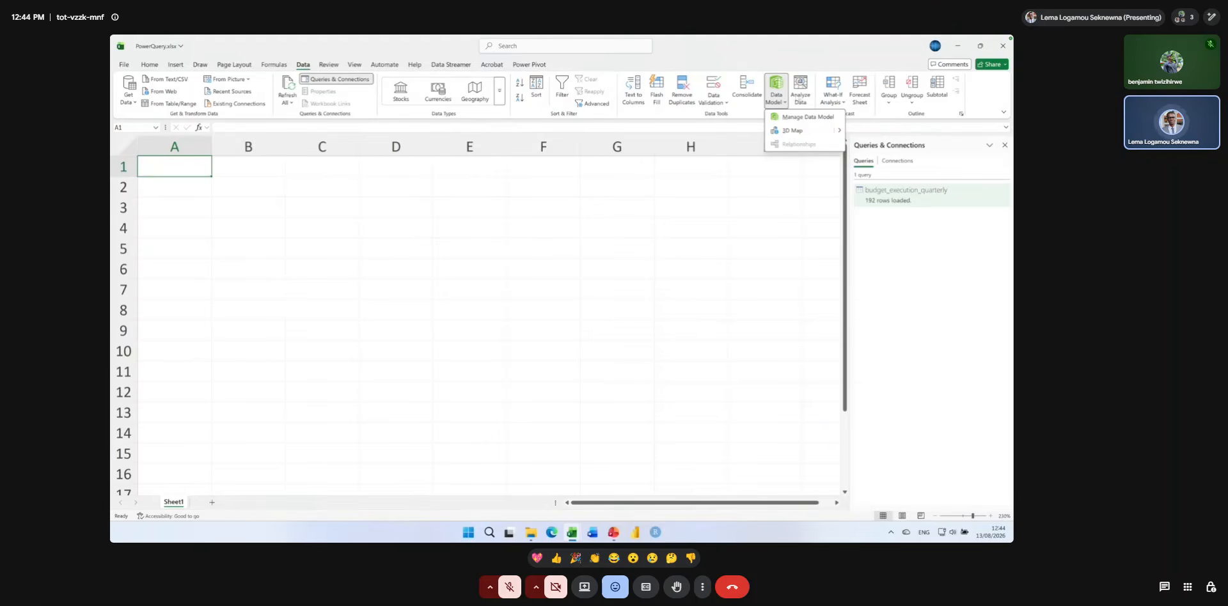
click(799, 119)
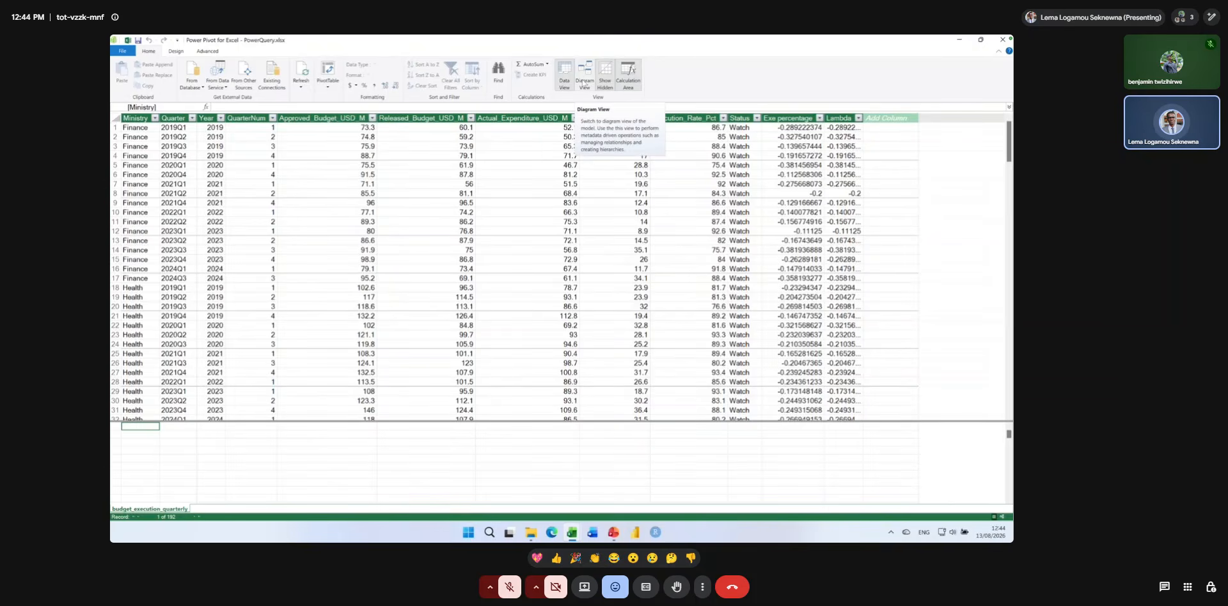
Switch the data model to Diagram View and demonstrate pulling the Ministry field out of the budget_execution_quarterly table to form a relationship.
key(super+plus)
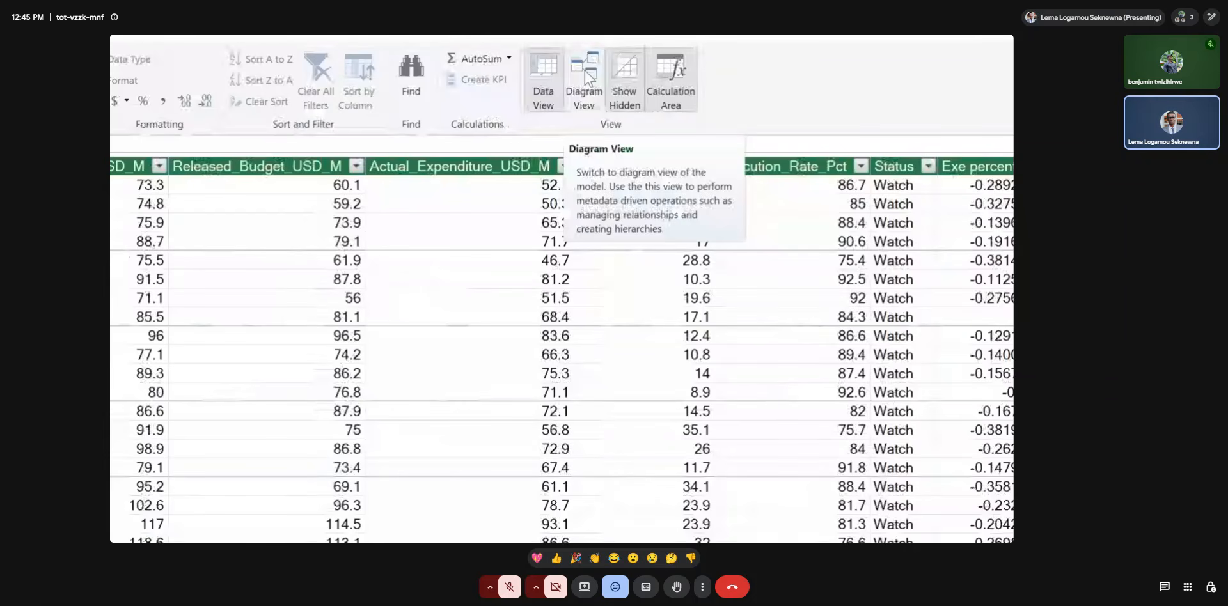
click(584, 70)
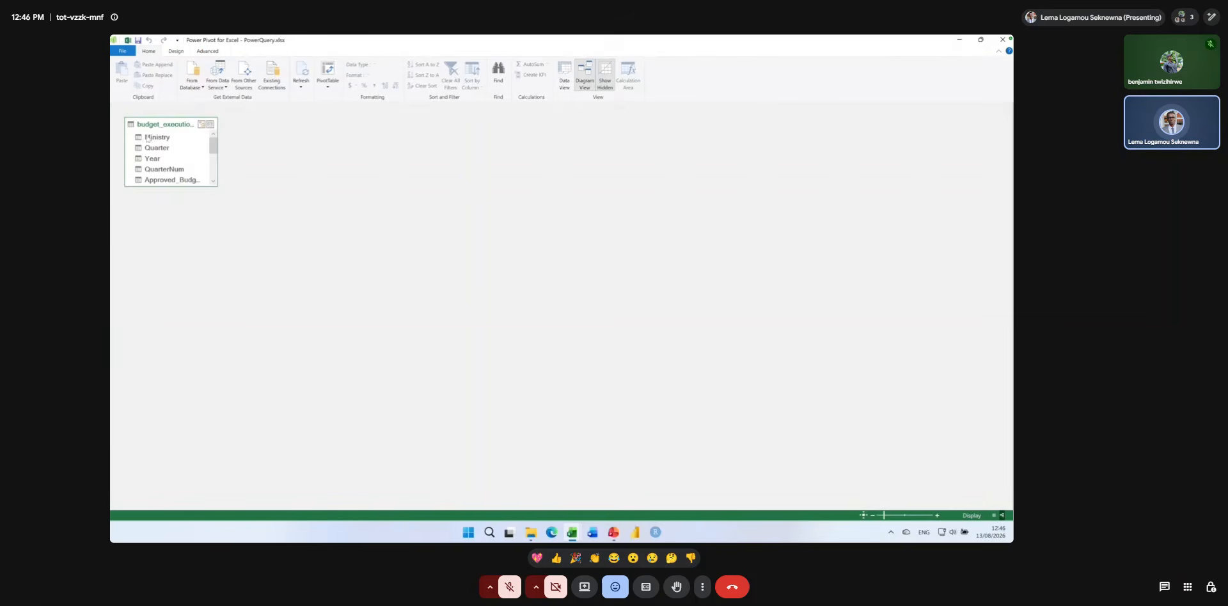
mouse_move(157, 137)
mouse_down()
mouse_move(598, 146)
mouse_move(661, 164)
mouse_move(743, 153)
mouse_up()
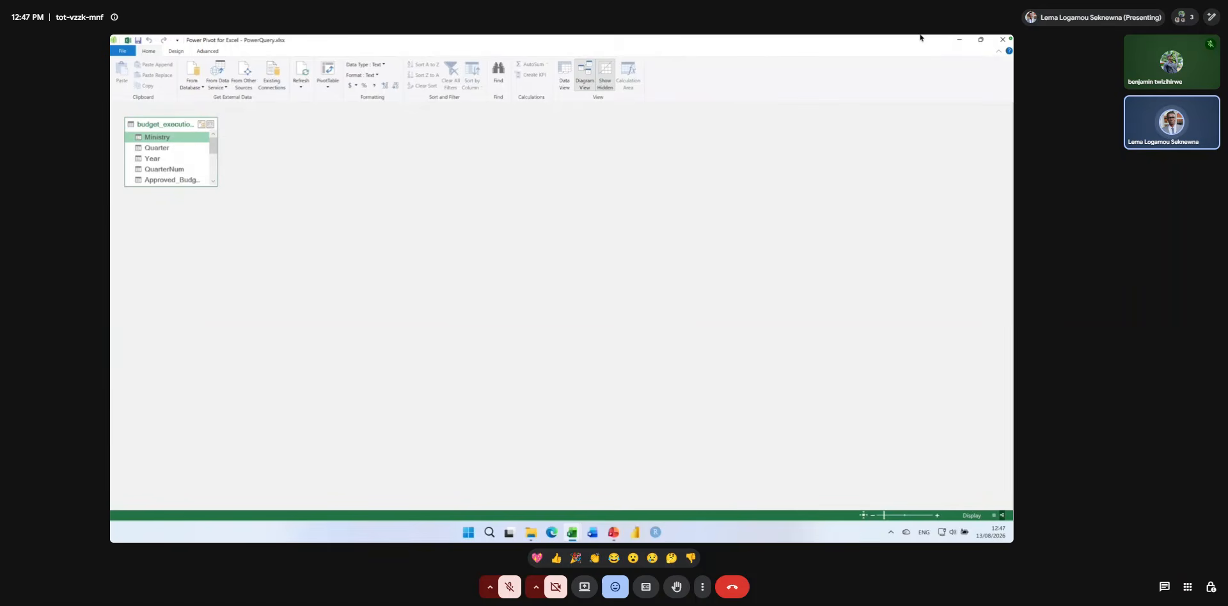
Close the Power Pivot window and insert a PivotTable from the Data Model in the existing worksheet at Sheet1!$A$1.
mouse_move(924, 35)
click(1002, 41)
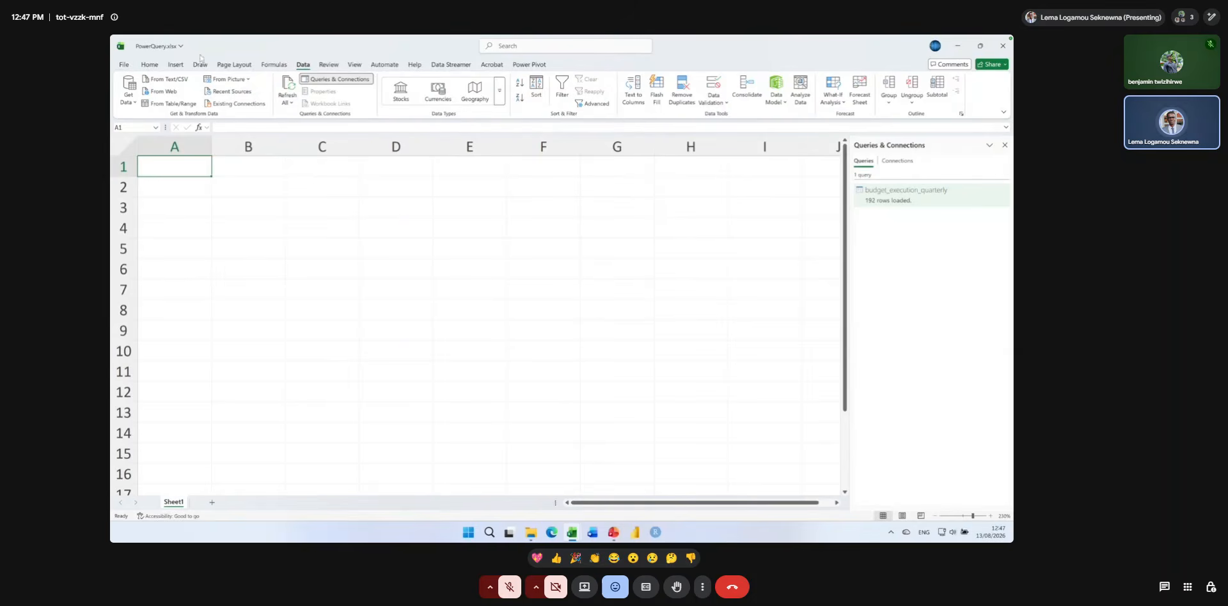
click(176, 64)
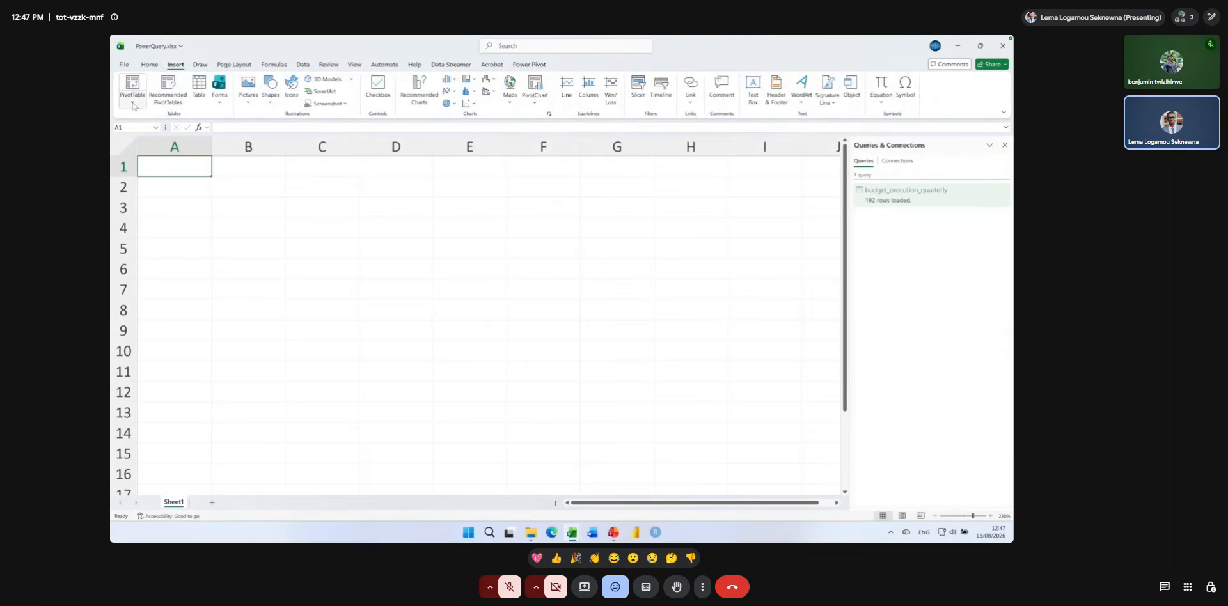
click(133, 102)
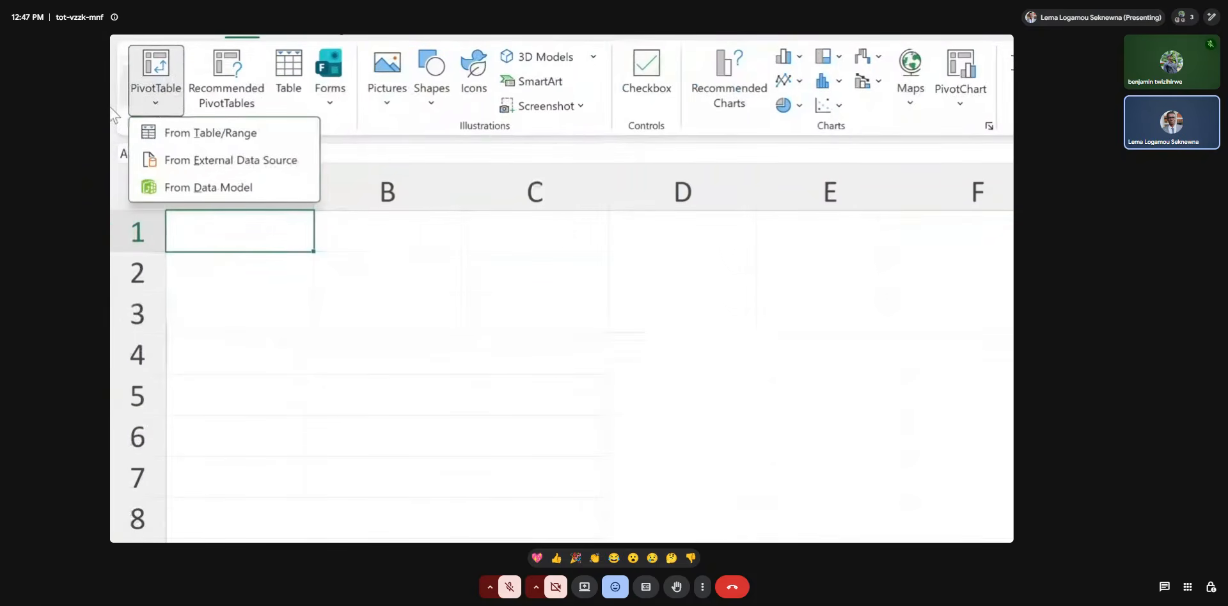
click(172, 187)
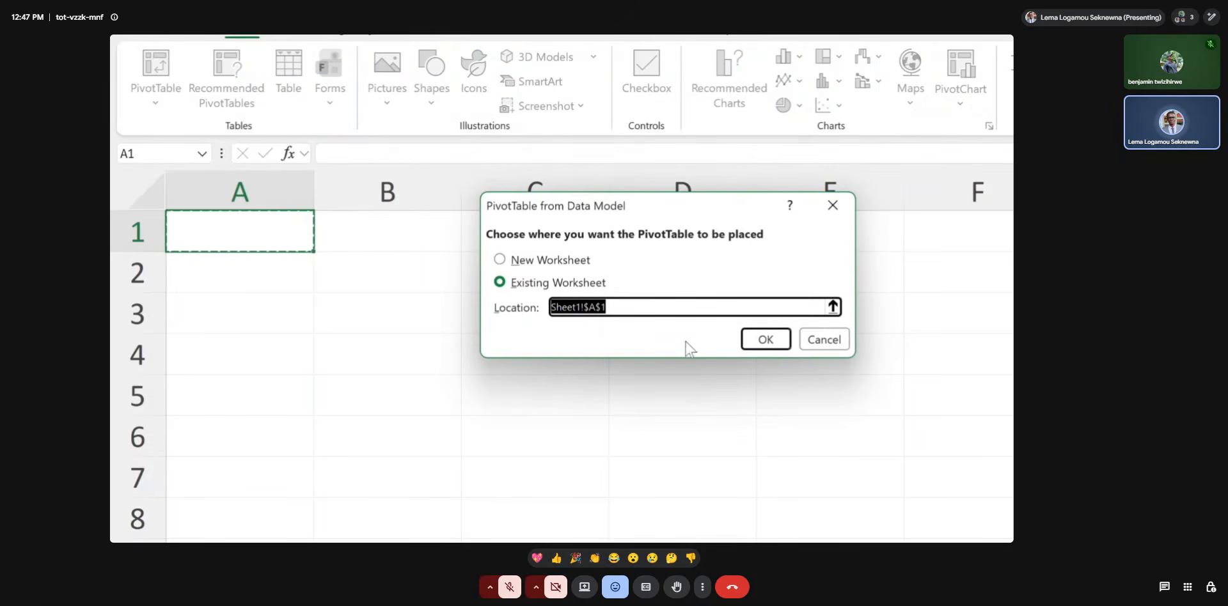
click(764, 340)
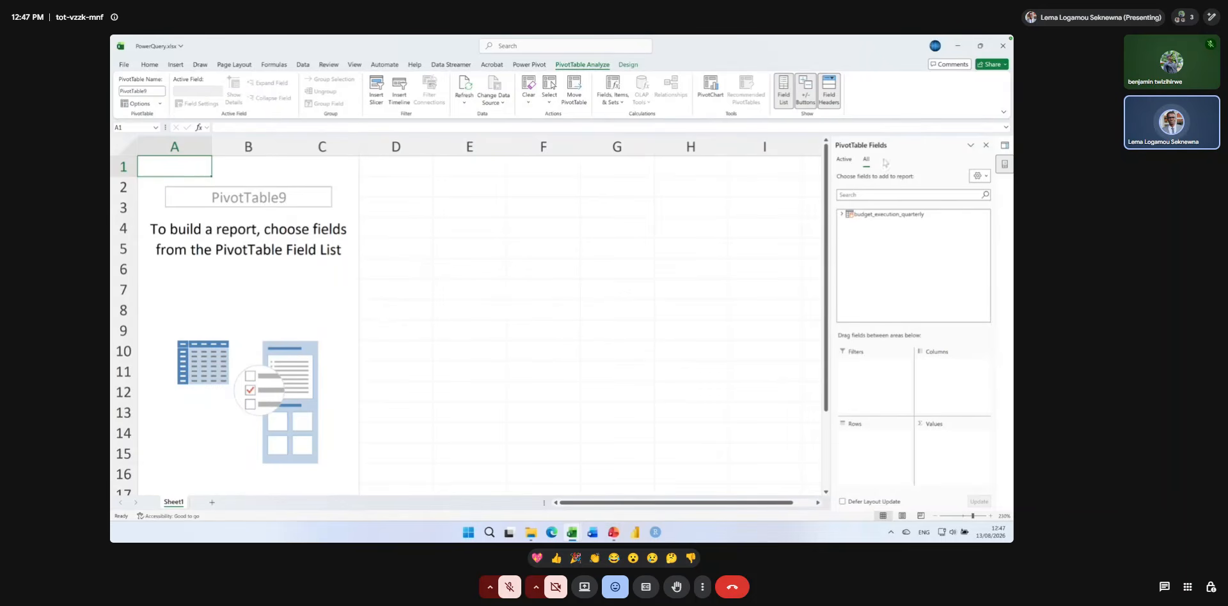
Add the Year field from budget_execution_quarterly to the PivotTable and place it in the rows.
click(842, 214)
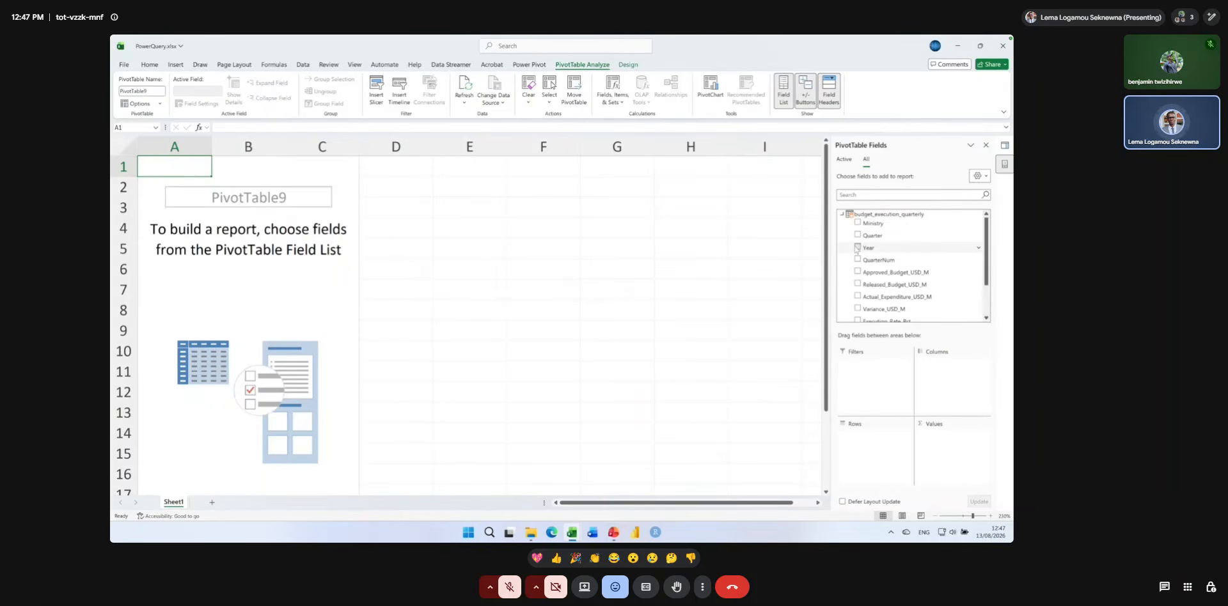
click(857, 247)
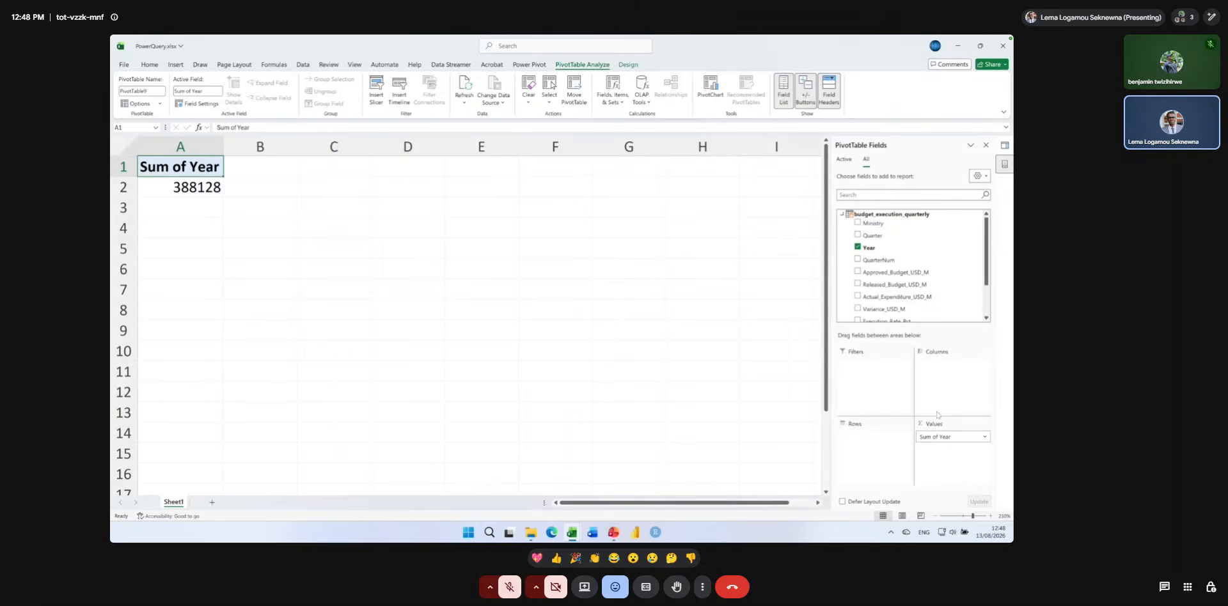
drag(929, 436, 880, 441)
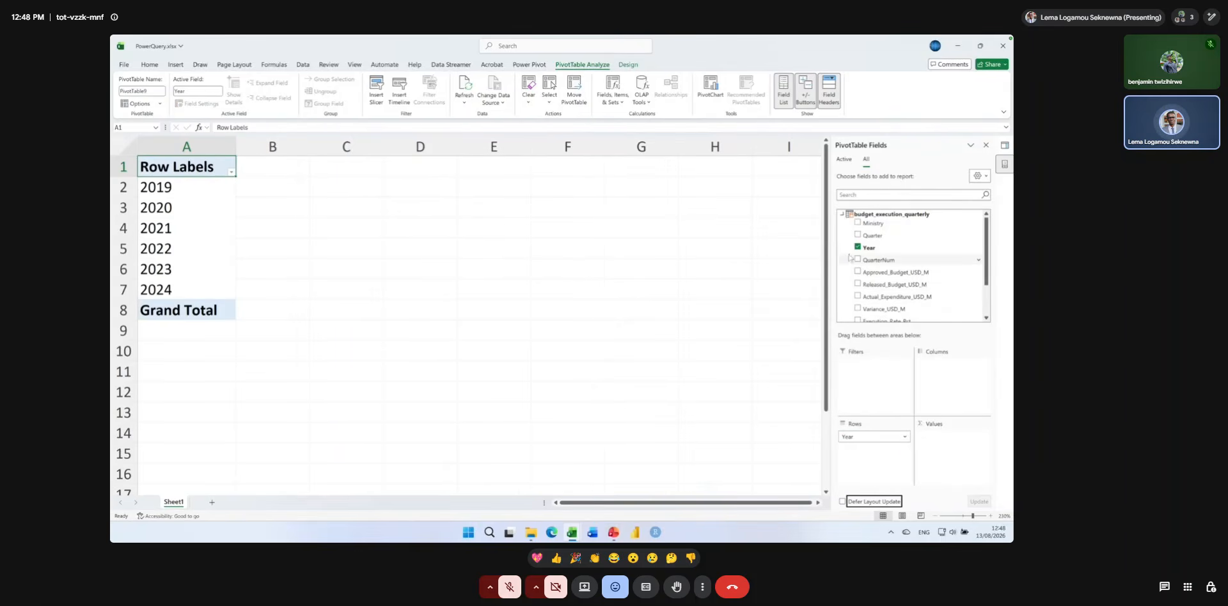
Add the Approved_Budget_USD_M field from budget_execution_quarterly to the PivotTable's values.
click(840, 214)
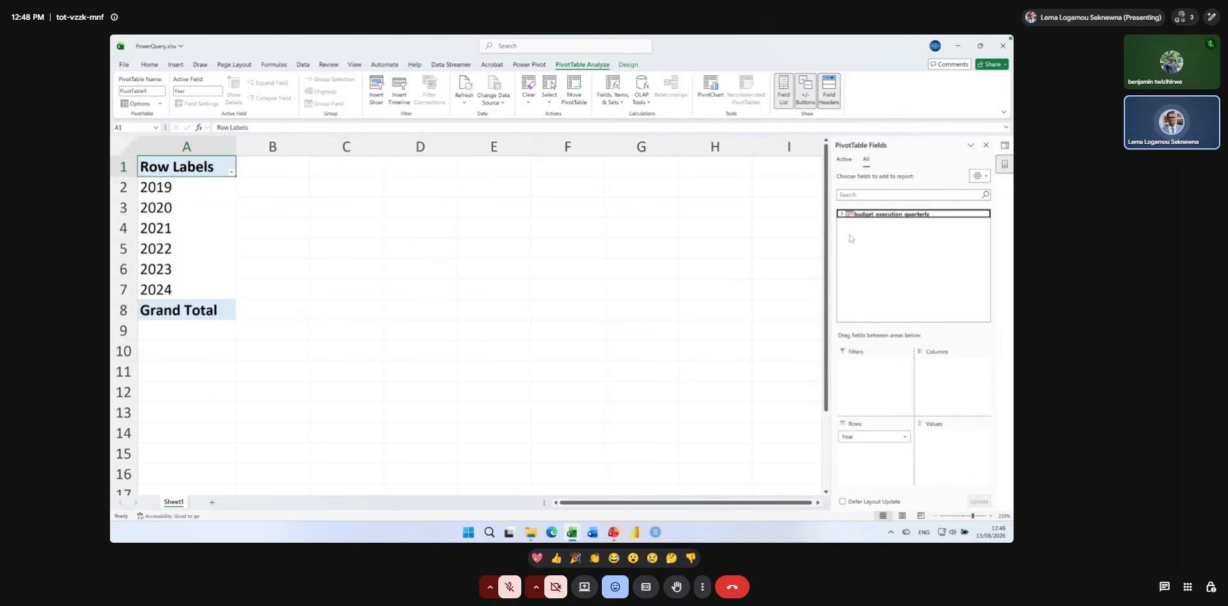
click(841, 215)
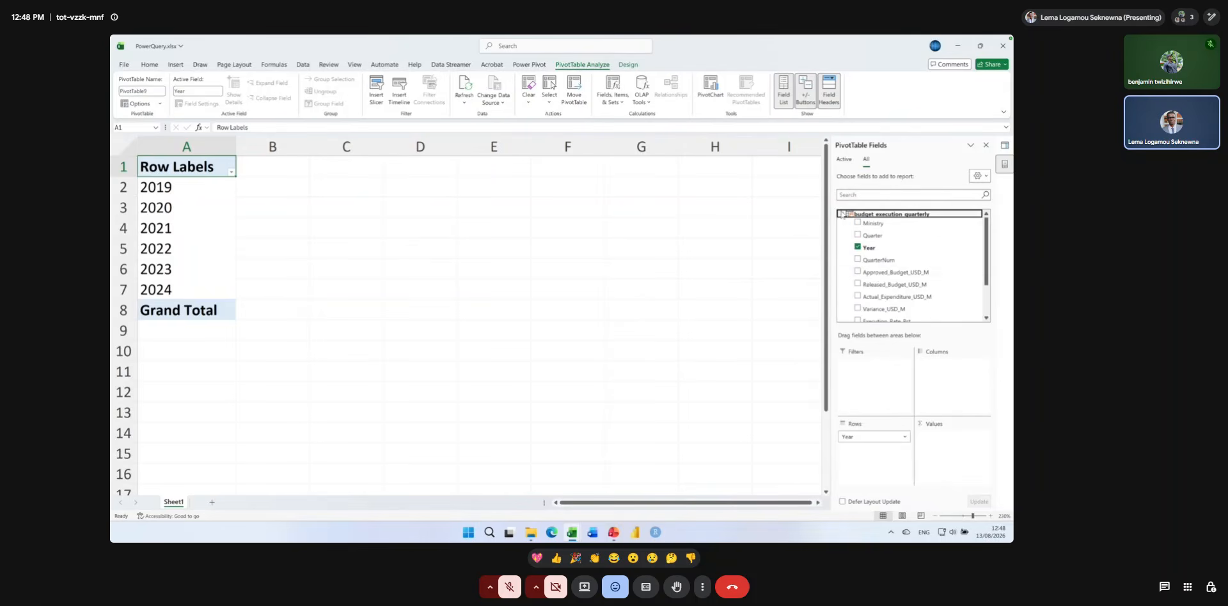
drag(875, 274, 948, 446)
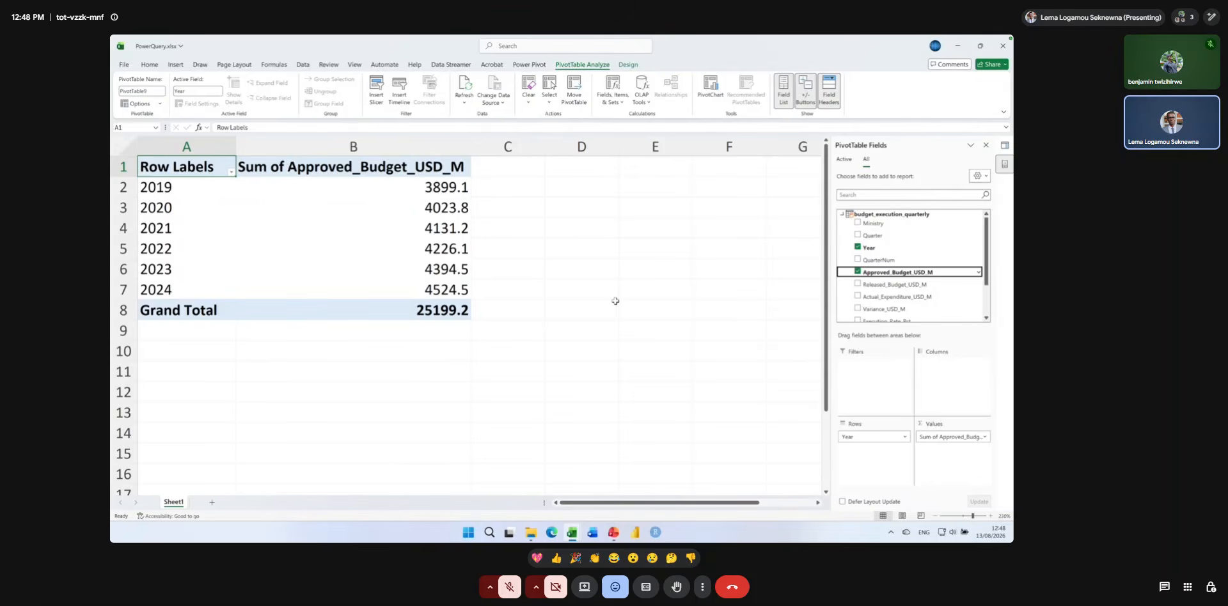
Summarize the Approved_Budget_USD_M values by Average and select the resulting figures for 2019 to 2024.
double_click(386, 171)
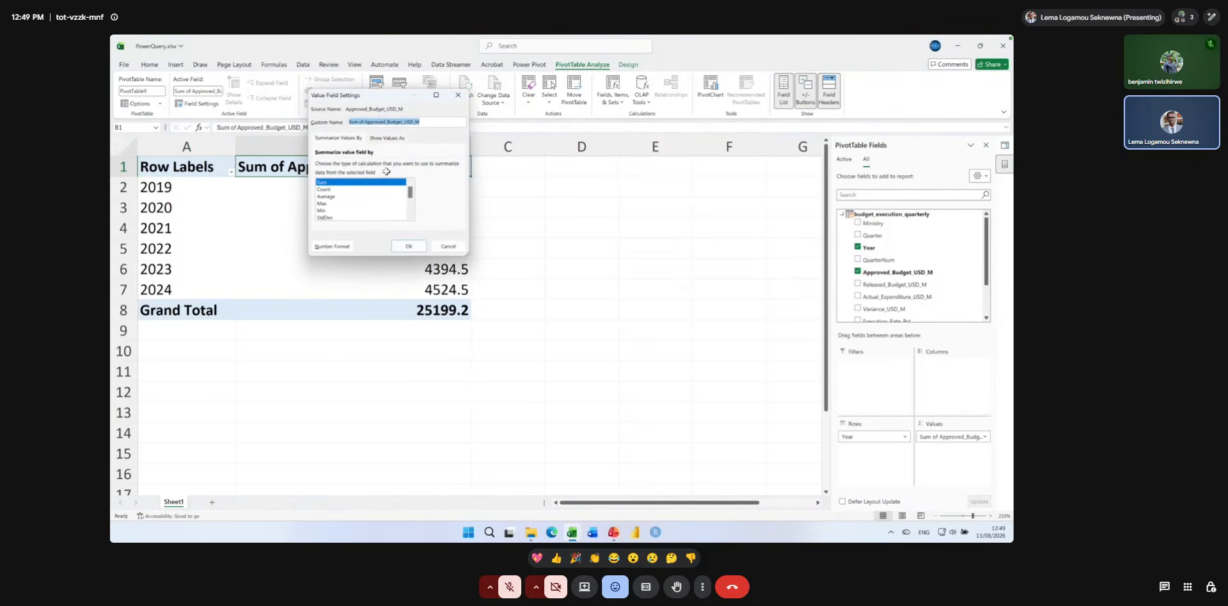
click(338, 197)
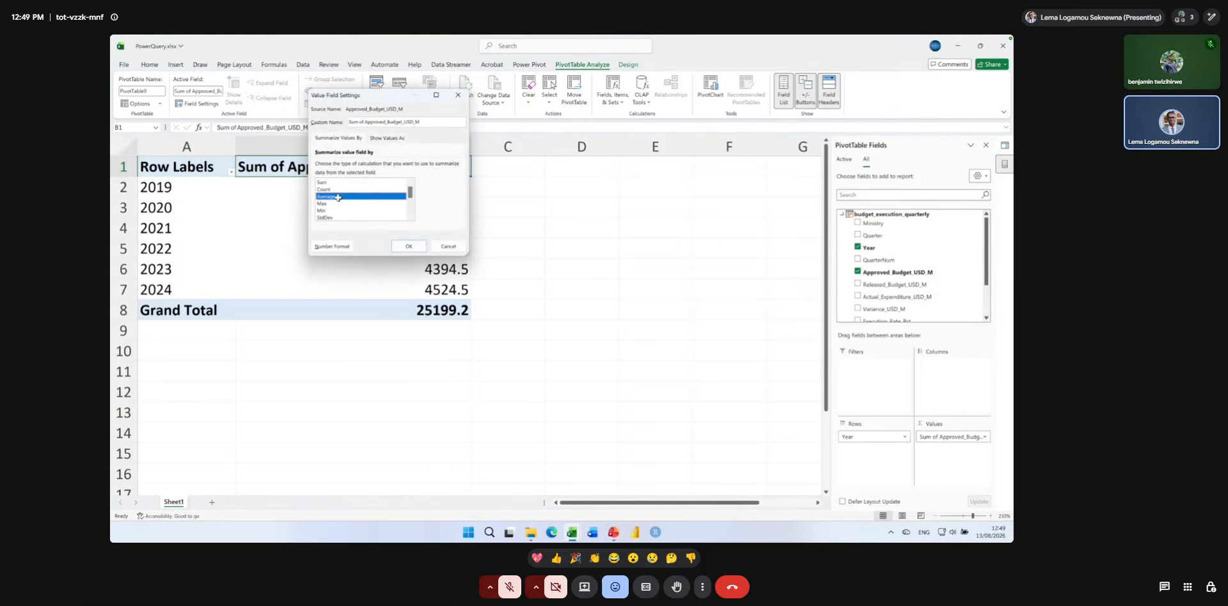
click(401, 250)
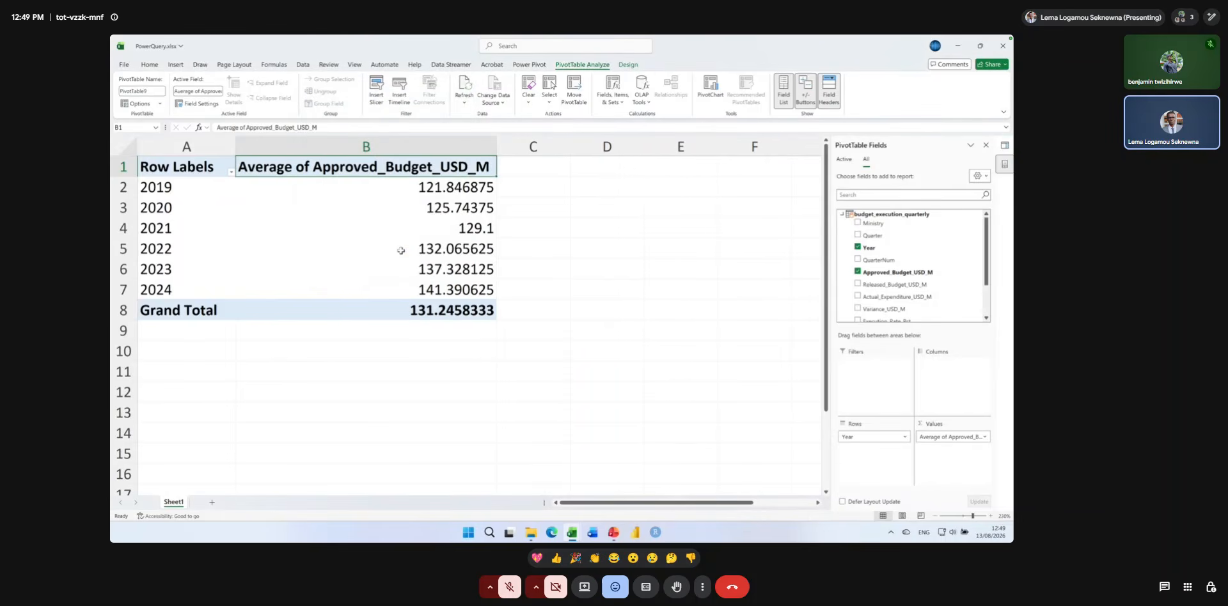
drag(403, 187, 411, 293)
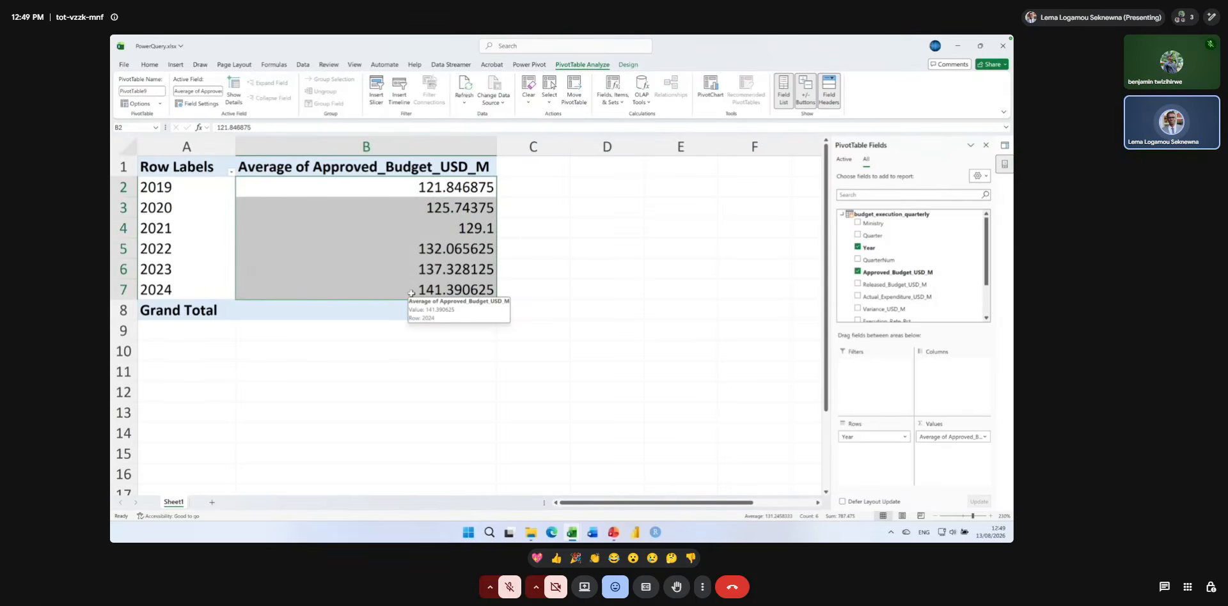